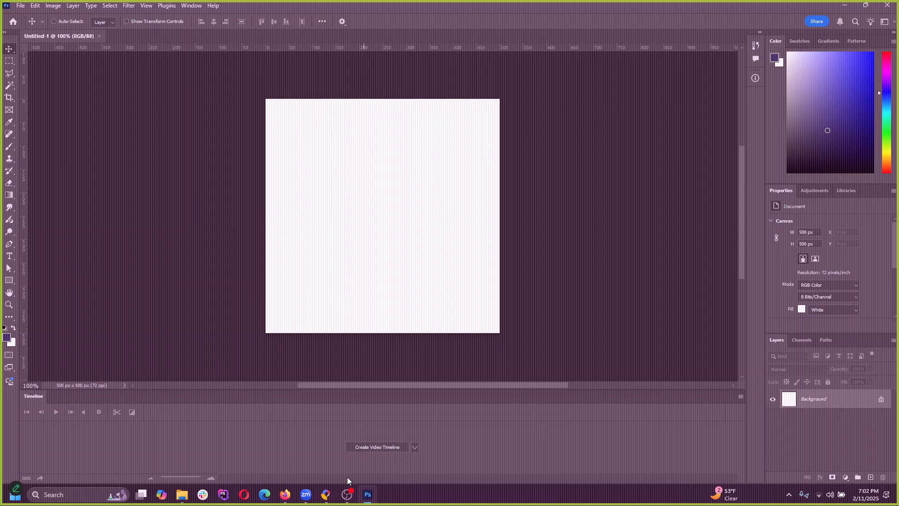
Step: Switch to Google Web Designer, look over its start screen with the recent files, and minimize it again
click(328, 500)
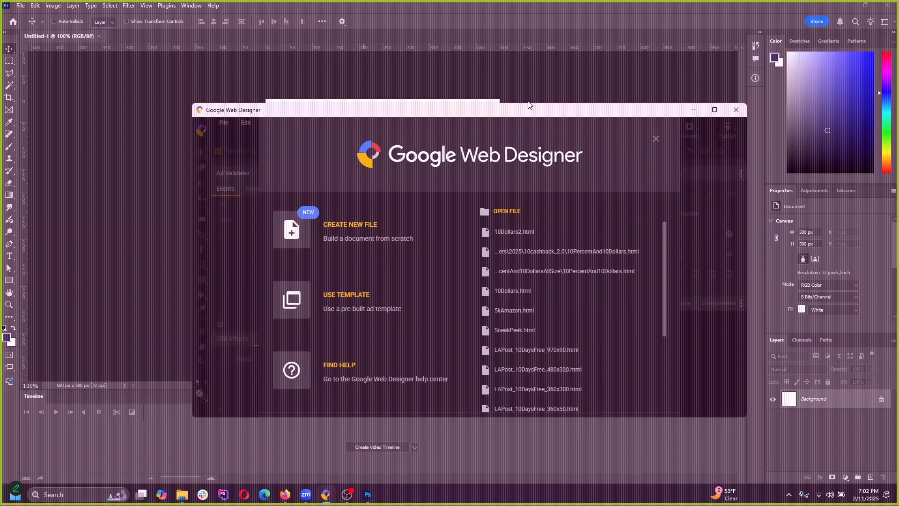
drag(541, 114, 540, 94)
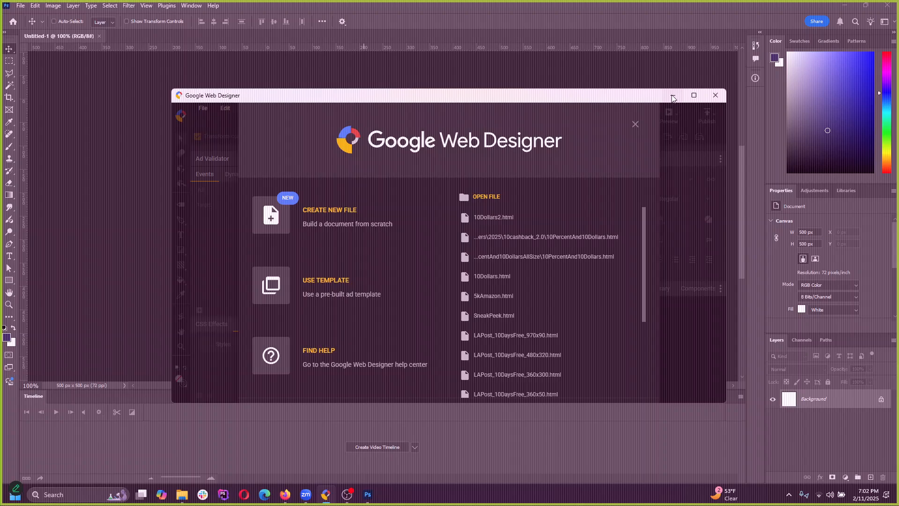
mouse_move(635, 99)
mouse_down()
mouse_move(617, 89)
mouse_move(626, 92)
mouse_up()
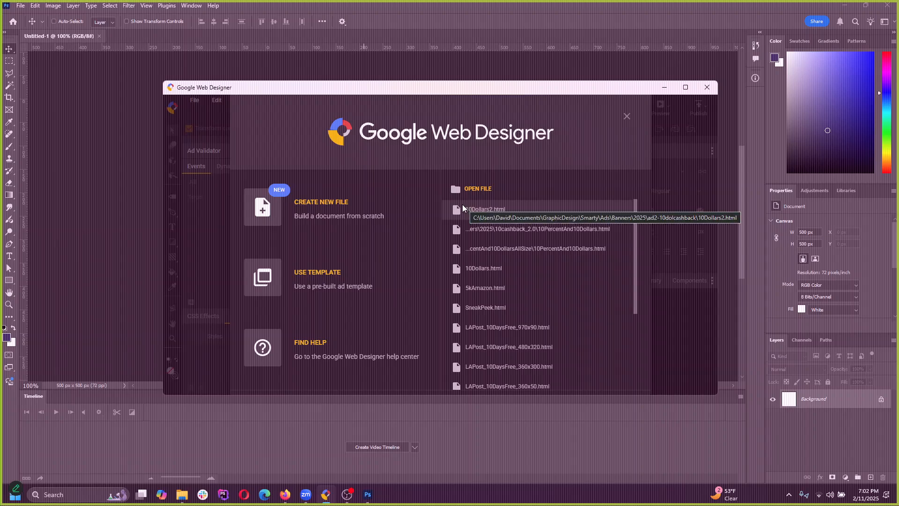
drag(514, 84, 508, 86)
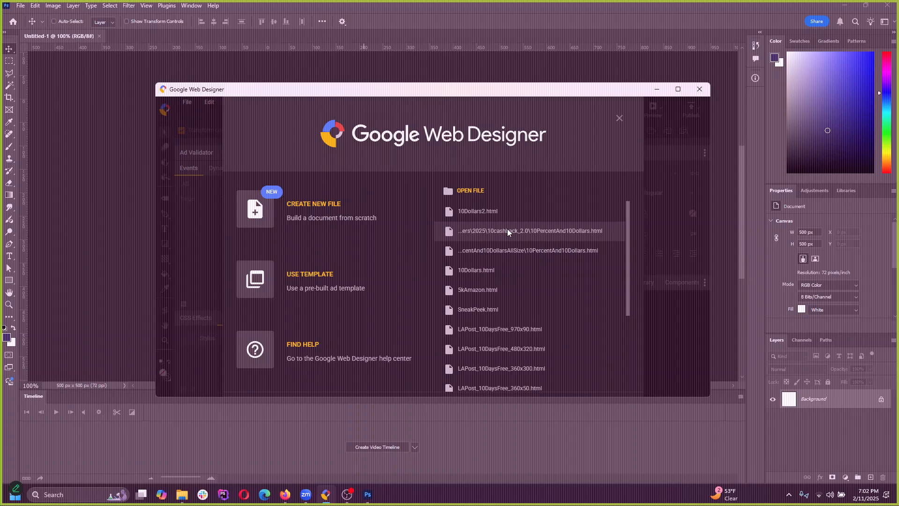
drag(506, 89, 521, 89)
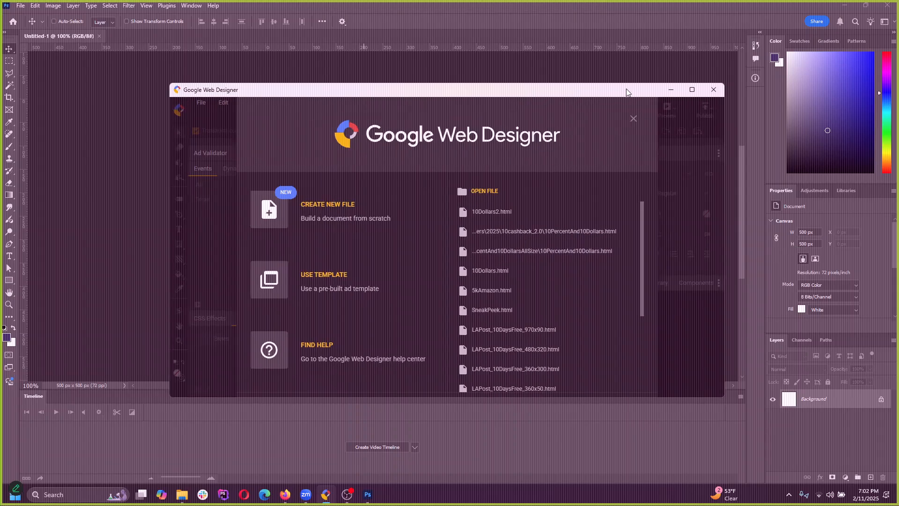
mouse_move(626, 88)
mouse_down()
mouse_move(608, 87)
mouse_move(633, 88)
mouse_move(626, 87)
mouse_up()
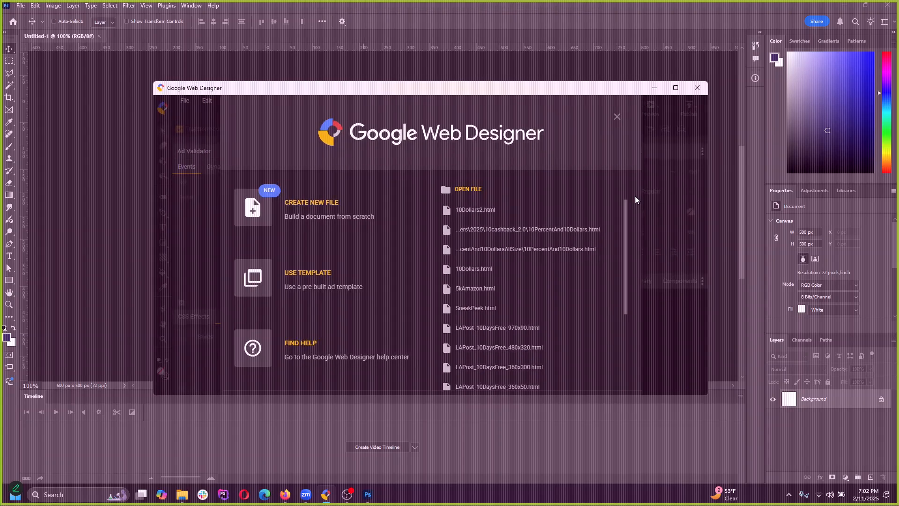
click(654, 88)
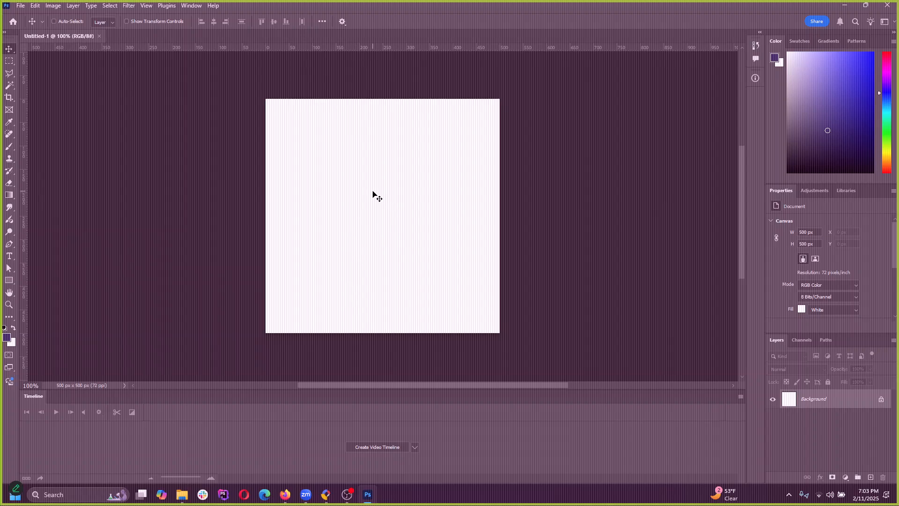
Step: Bring up the image size settings for the blank document and set the width to 200 pixels
drag(373, 385, 362, 387)
click(53, 5)
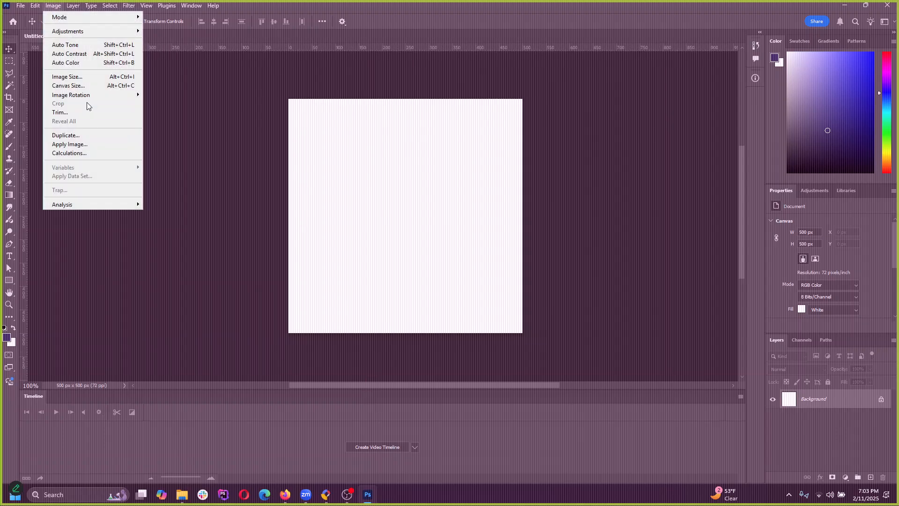
click(70, 77)
click(406, 187)
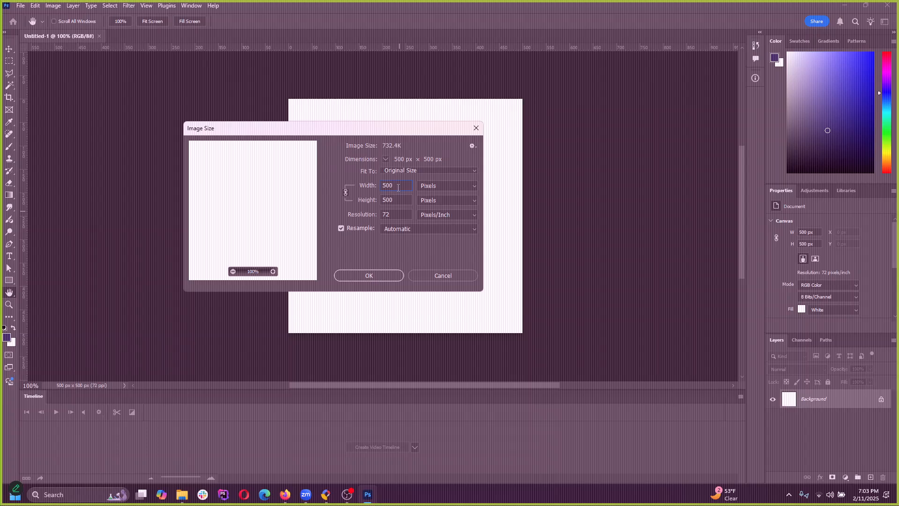
key(Tab)
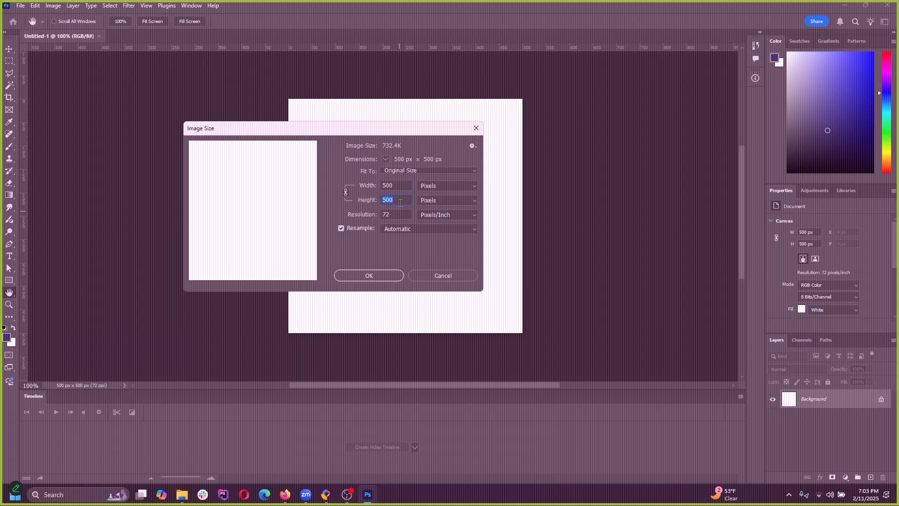
drag(403, 186, 365, 182)
double_click(399, 184)
click(407, 187)
drag(402, 187, 370, 187)
text(200)
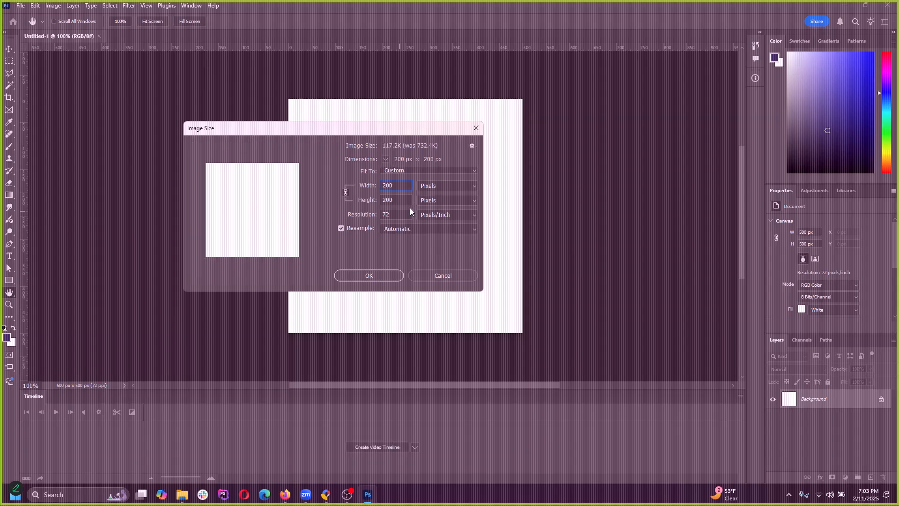
Step: Turn off resampling, set the image height to 50 inches, and apply the size change
click(341, 228)
double_click(406, 198)
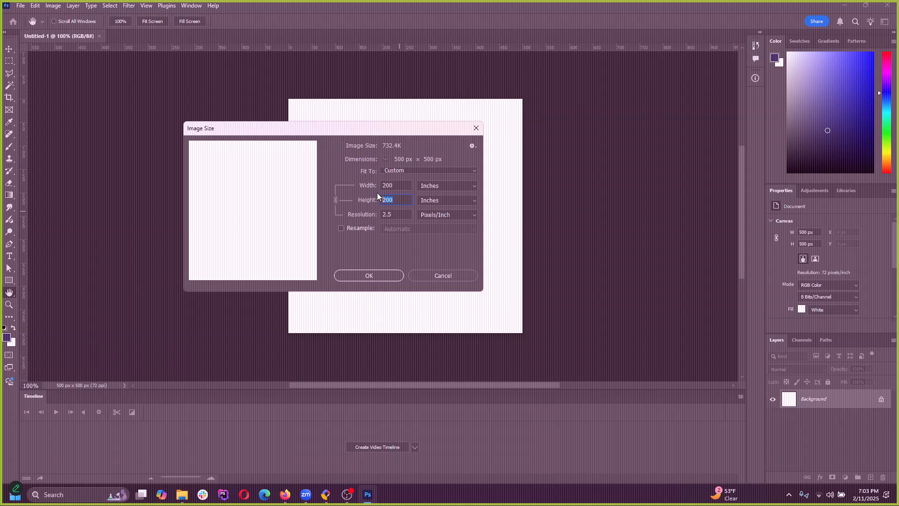
text(50)
drag(381, 140, 453, 154)
click(445, 290)
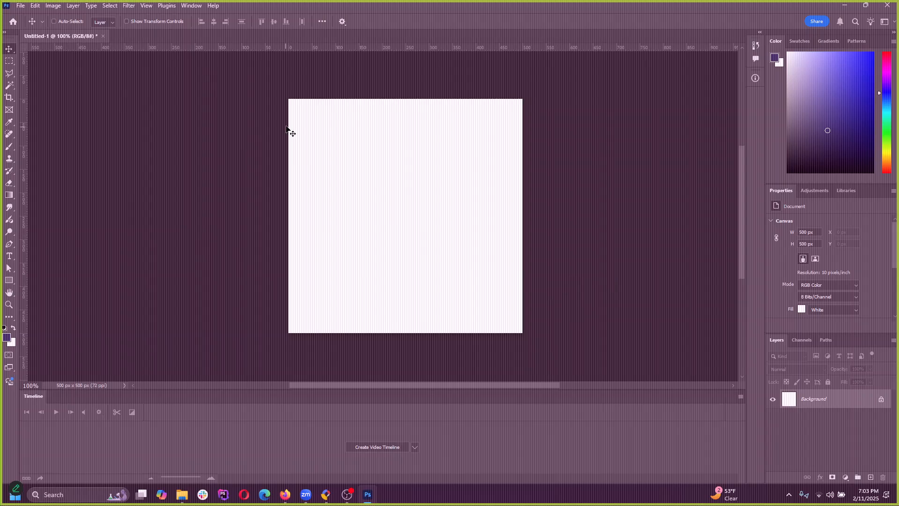
Step: Reopen the image size settings and try a width of 200 inches with a height of 50 inches
click(53, 6)
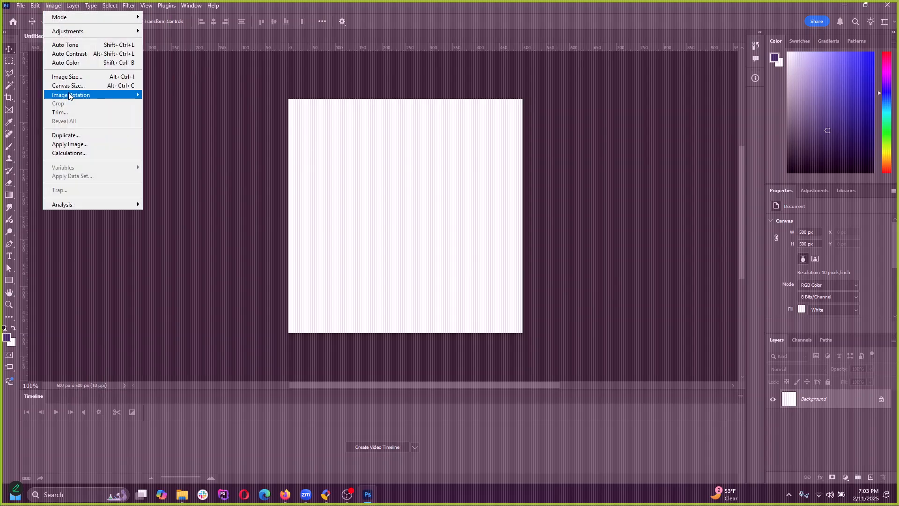
click(69, 77)
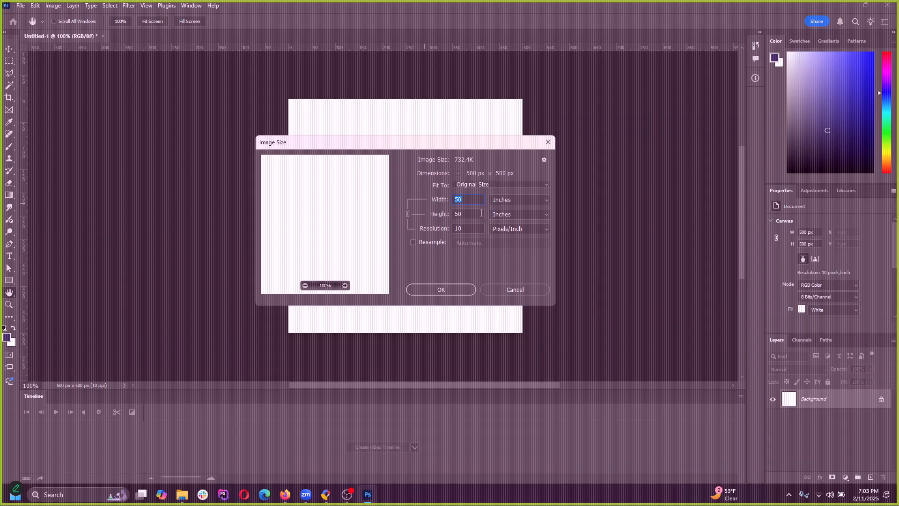
text(200)
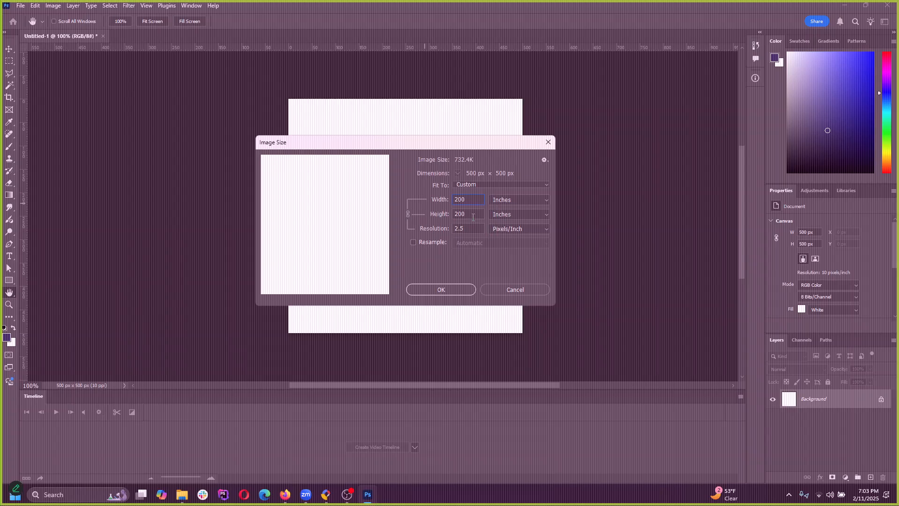
click(492, 185)
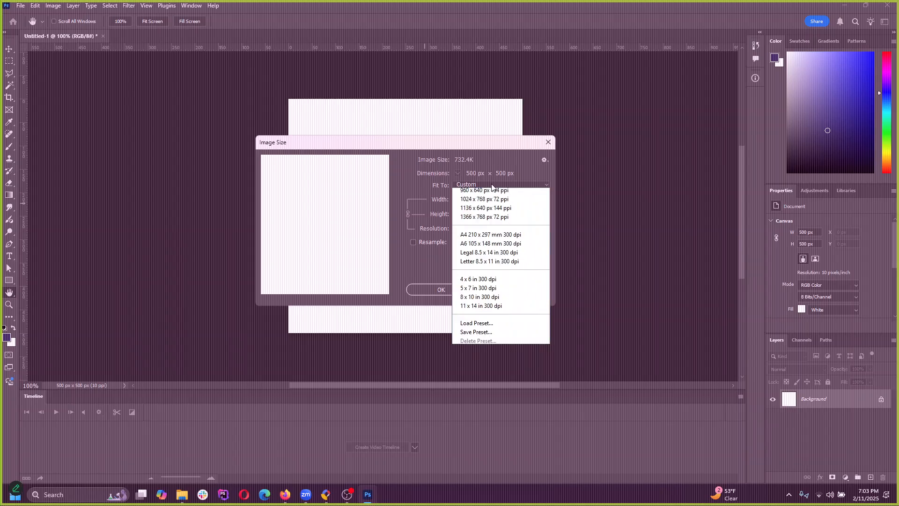
click(493, 188)
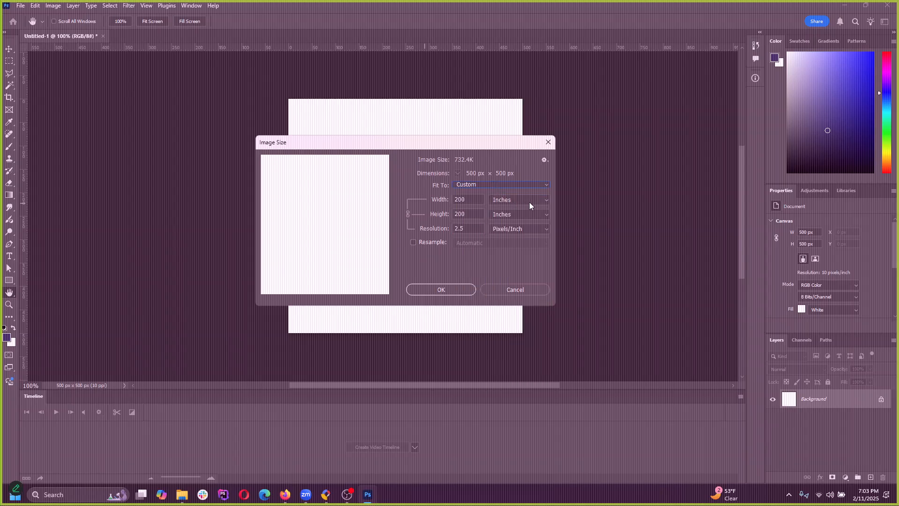
click(518, 229)
click(517, 232)
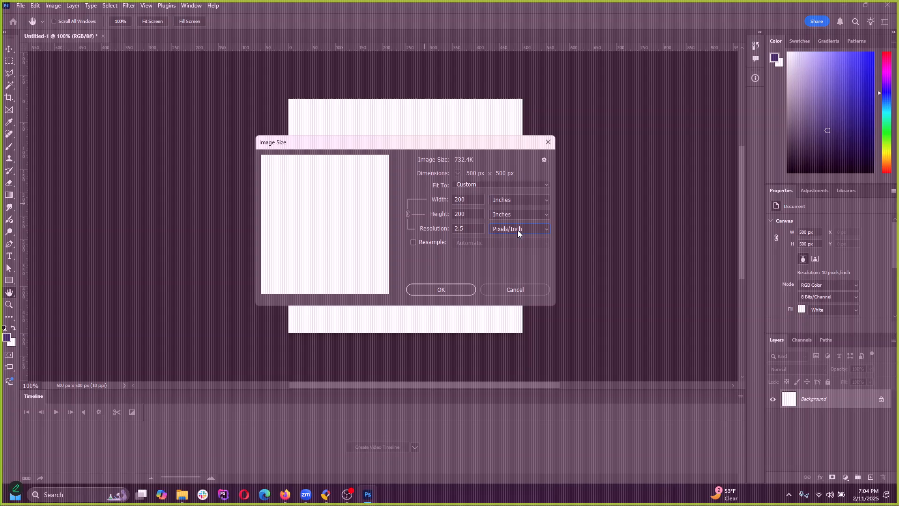
double_click(462, 215)
text(50)
Step: Enable resampling and try an image height of 200 inches with a width of 50 inches
click(413, 244)
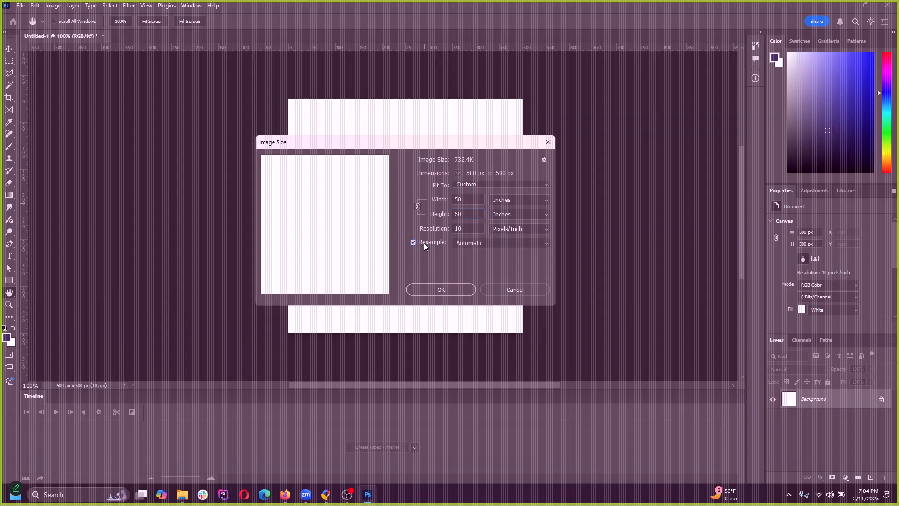
click(451, 215)
text(200)
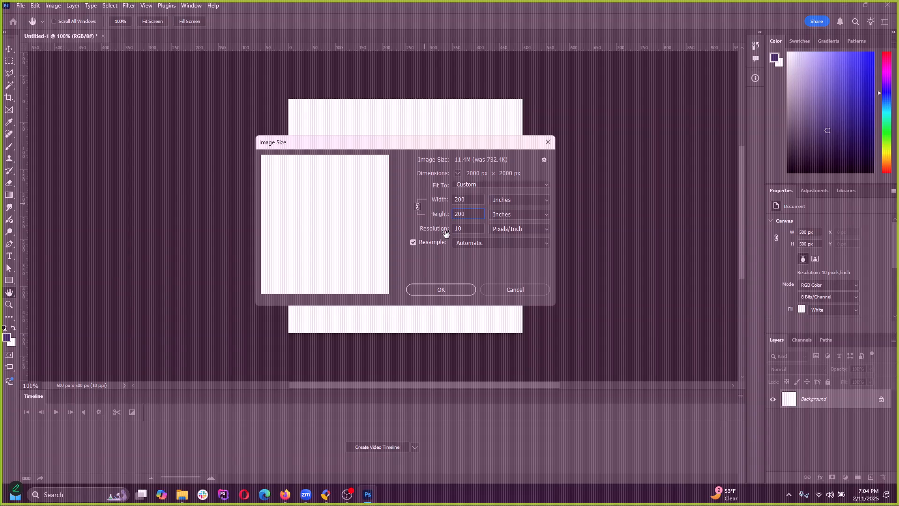
double_click(474, 202)
text(50)
Step: Unlink the width and height, set the image width to 200 inches, and apply the new size
click(418, 208)
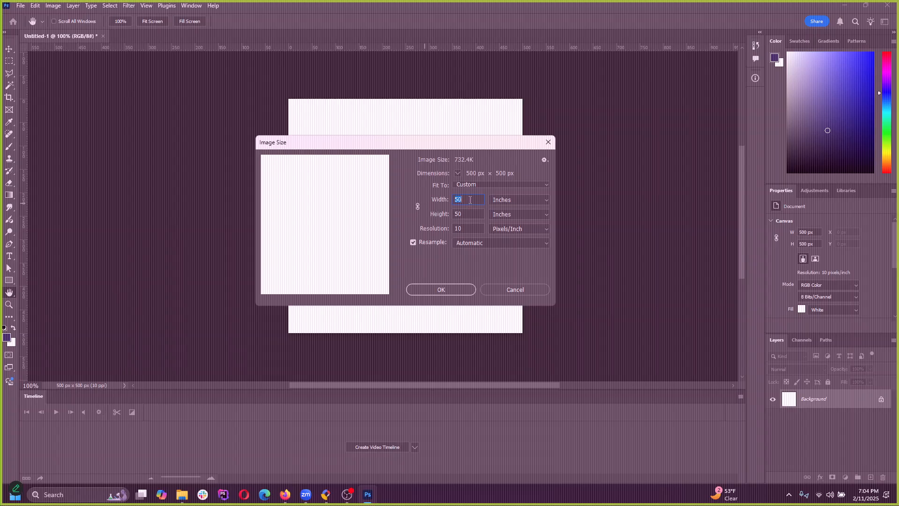
text(200)
click(472, 214)
key(ctrl+a)
click(445, 291)
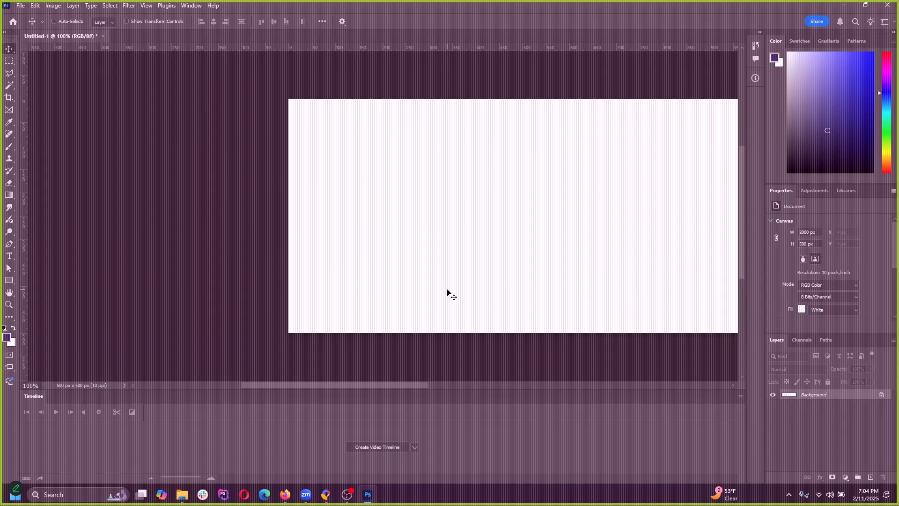
Step: Examine the proportions of the resized canvas as a whole and at 100% zoom
scroll(390, 286, down, 5)
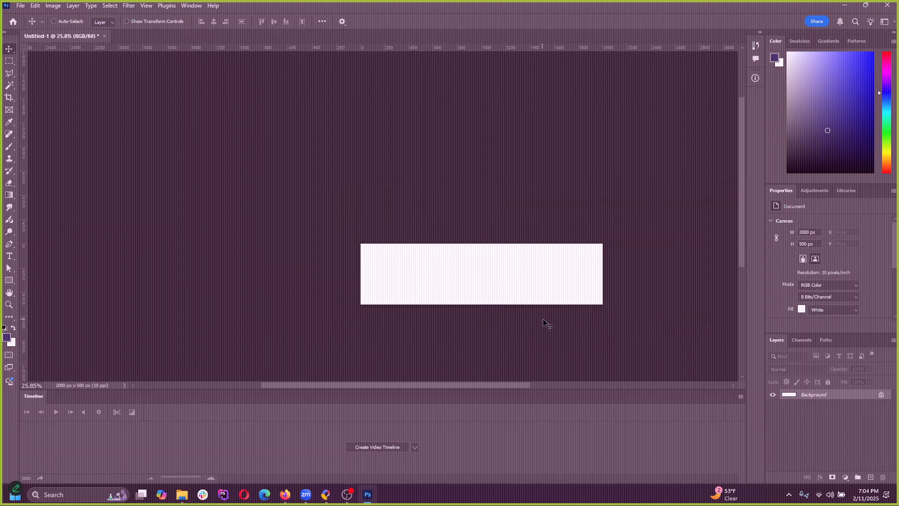
scroll(402, 316, down, 5)
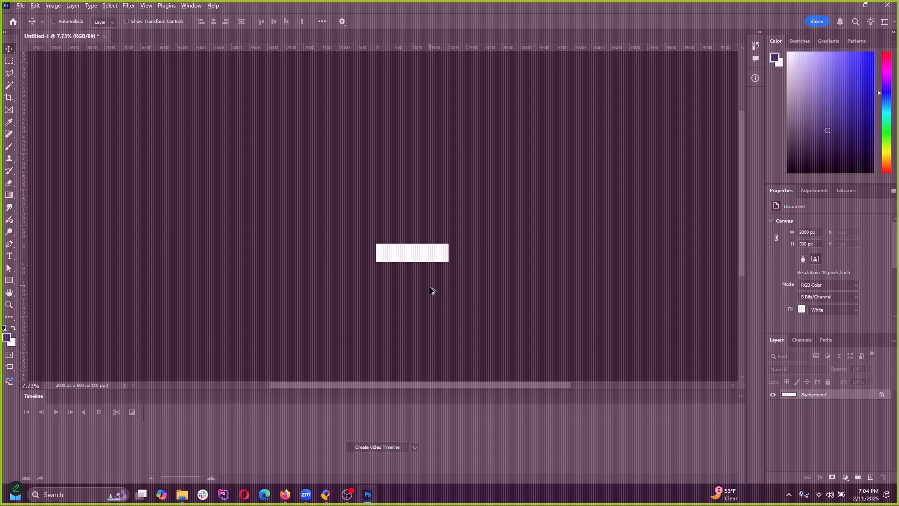
scroll(430, 290, up, 2)
click(125, 7)
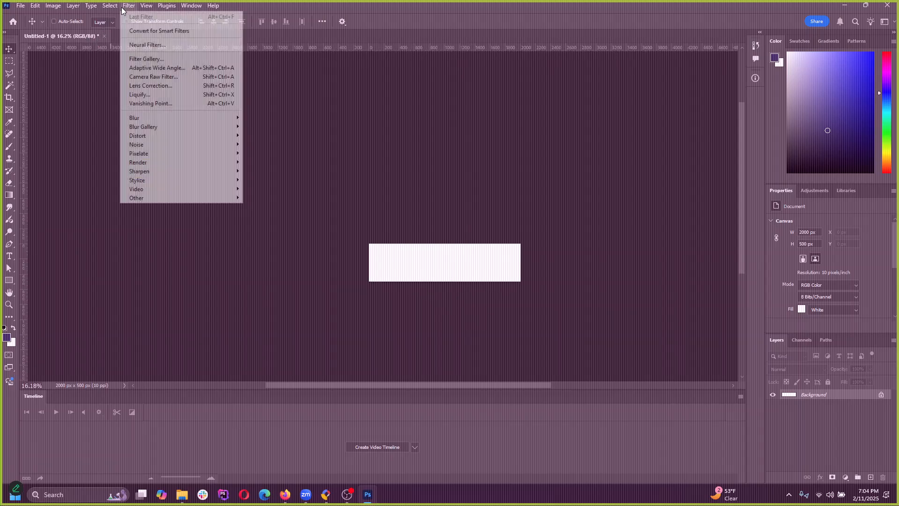
mouse_move(104, 10)
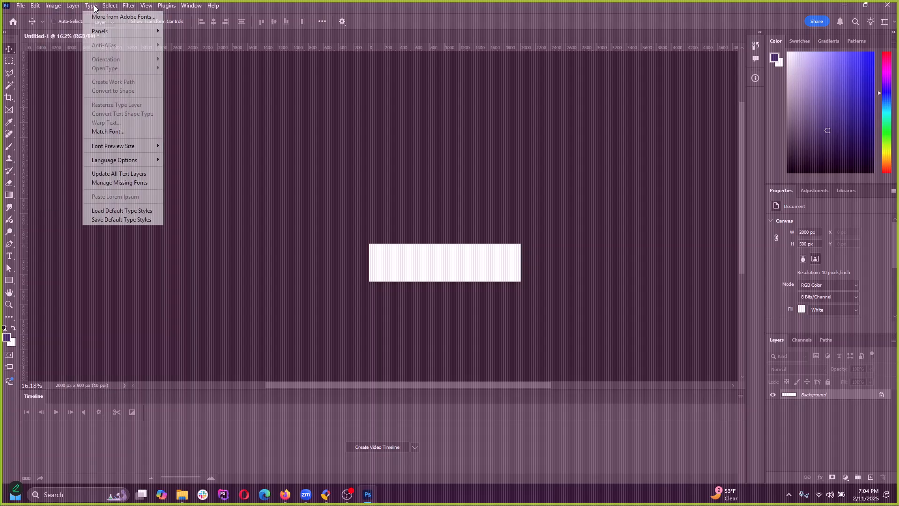
mouse_move(54, 8)
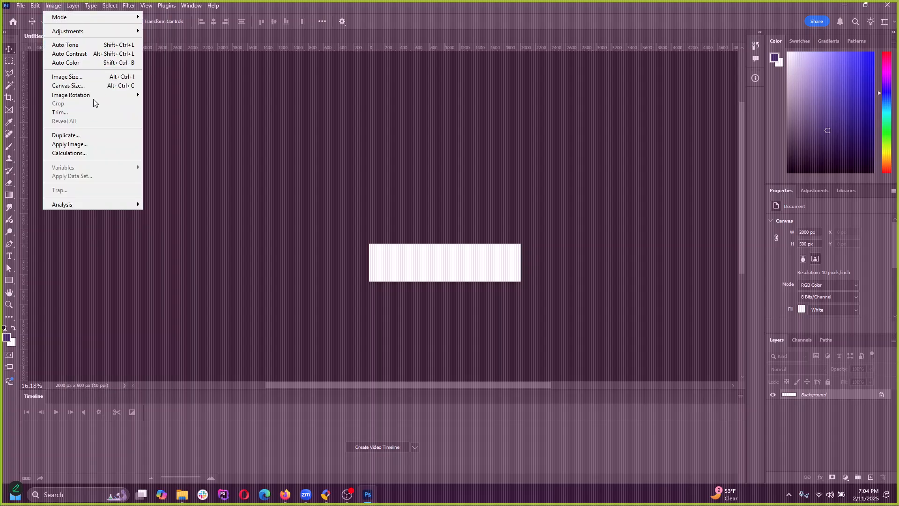
click(55, 7)
click(146, 6)
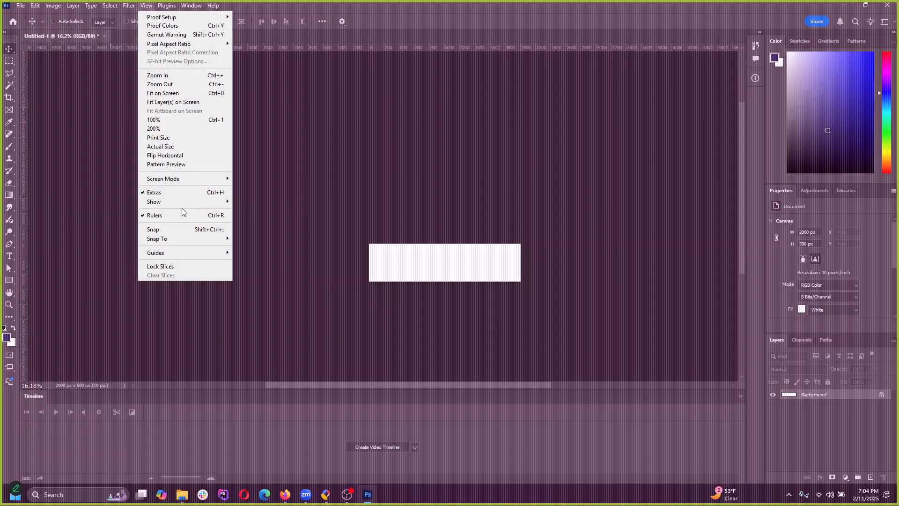
click(179, 120)
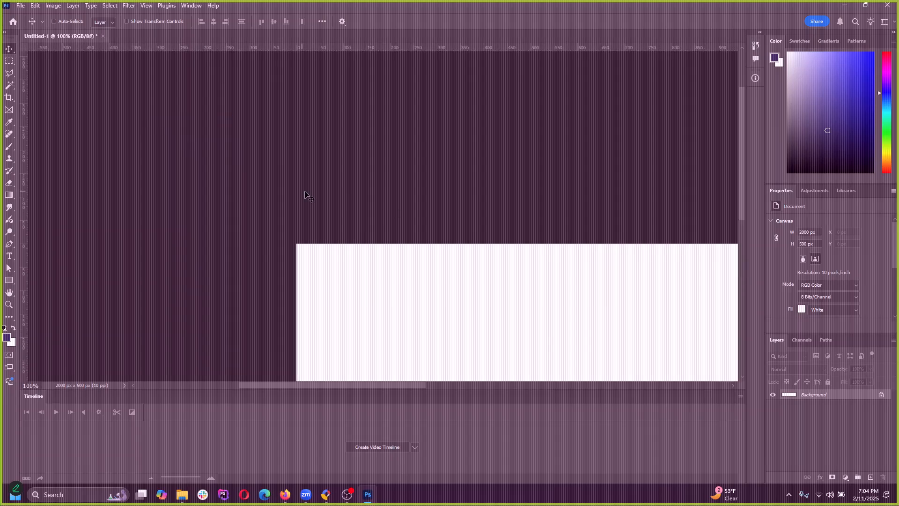
drag(322, 383, 353, 386)
click(529, 205)
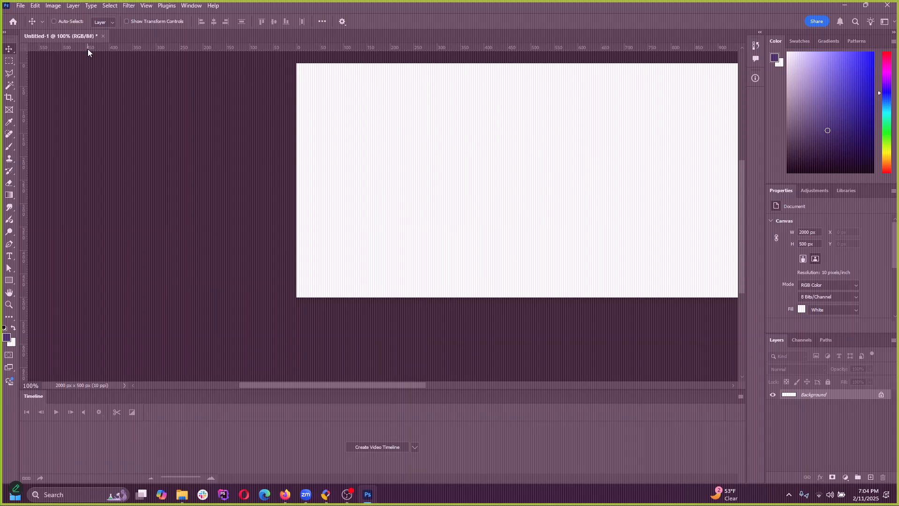
Step: Set the image resolution to 72 pixels per inch and apply the new size
click(53, 6)
click(68, 76)
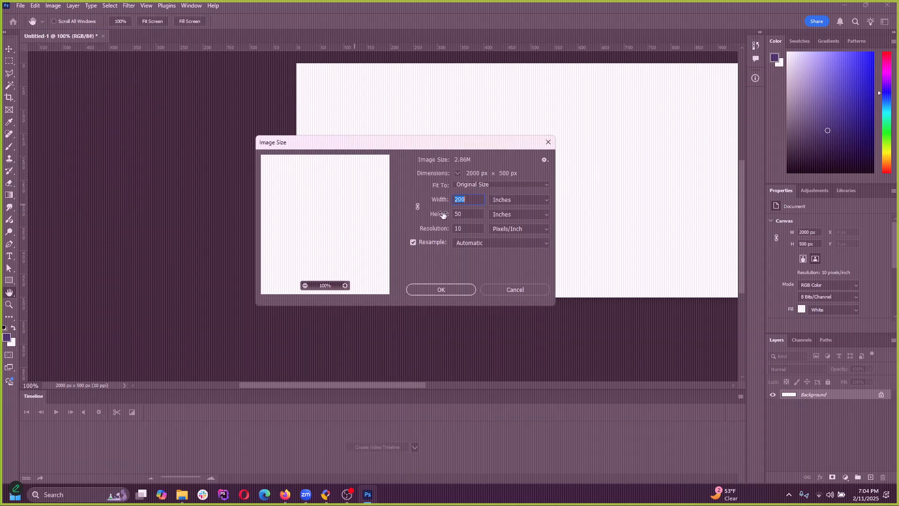
drag(467, 231, 452, 229)
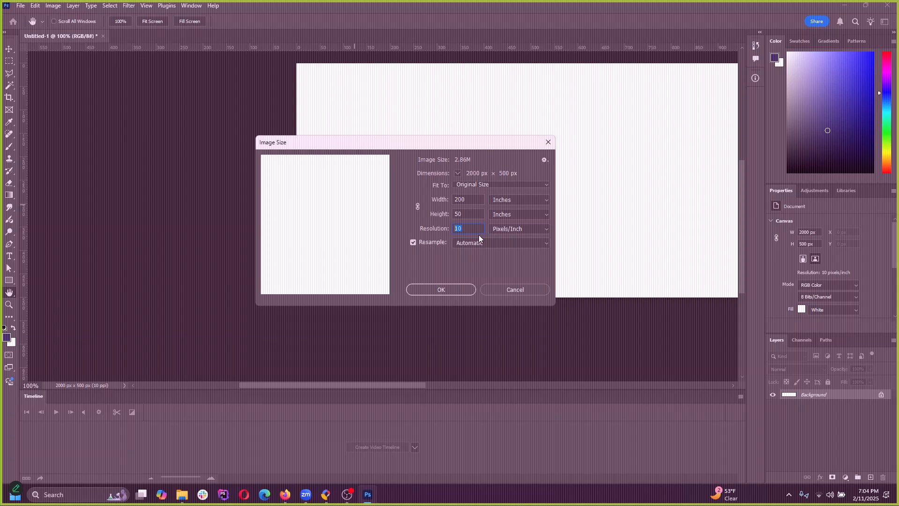
text(72)
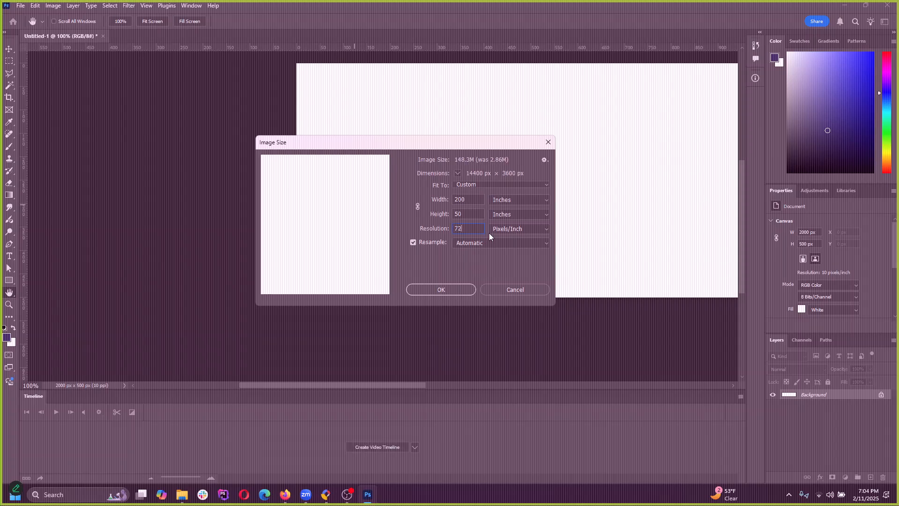
double_click(470, 229)
double_click(470, 228)
click(470, 227)
drag(462, 143, 425, 144)
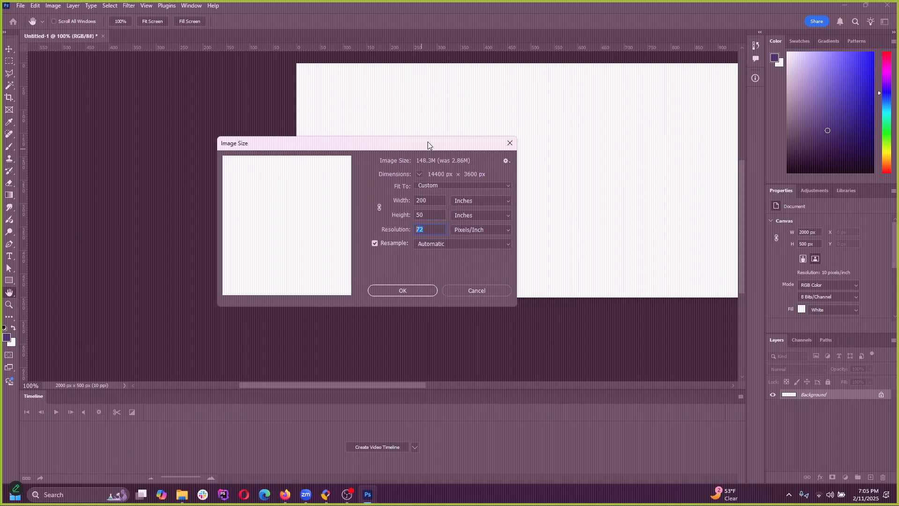
click(403, 290)
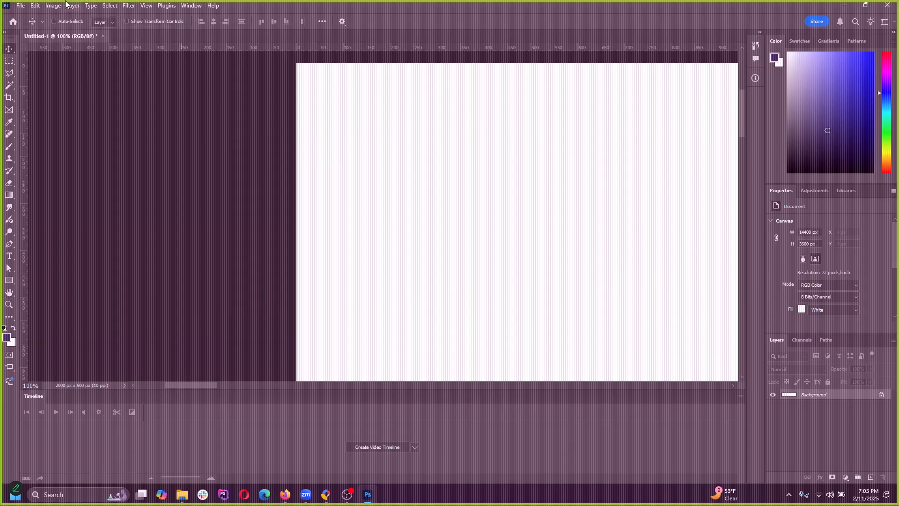
Step: Examine the resized canvas at 100% zoom and as a whole
click(146, 5)
click(188, 119)
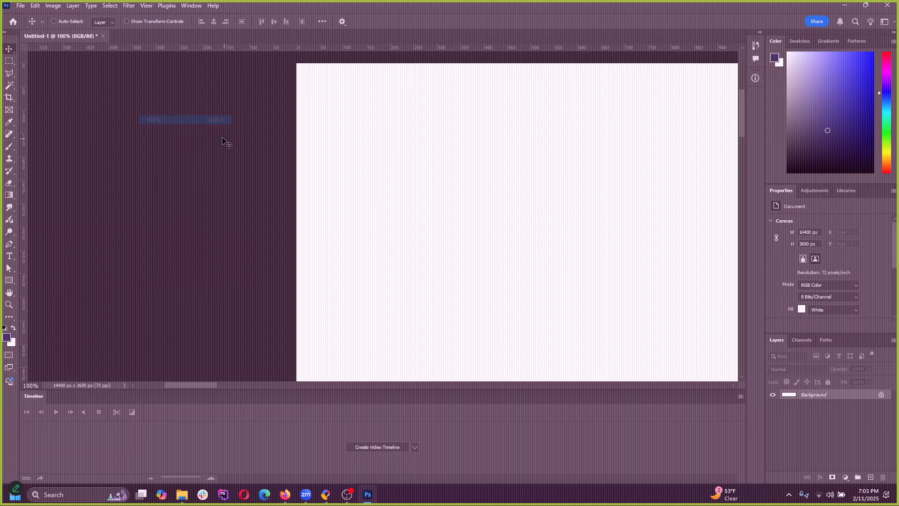
key(alt+space)
click(281, 131)
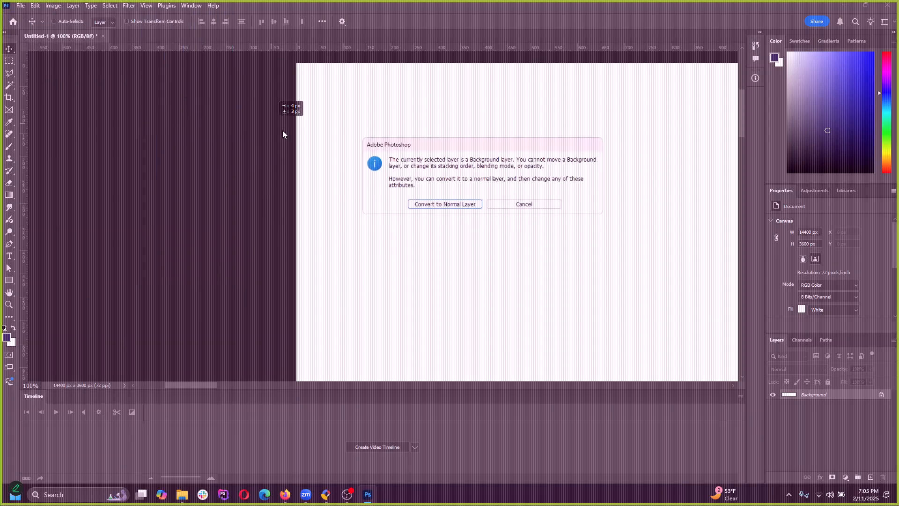
click(537, 206)
scroll(305, 237, down, 2)
scroll(304, 237, down, 6)
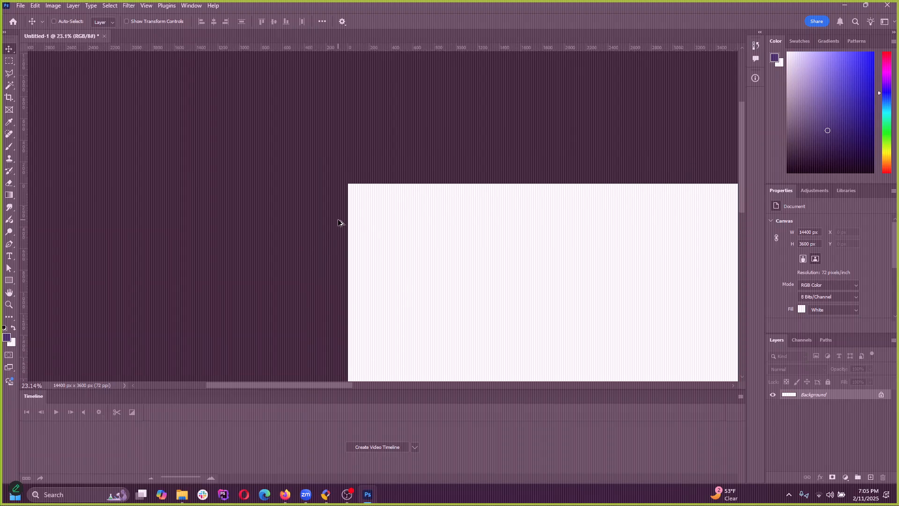
scroll(352, 284, down, 3)
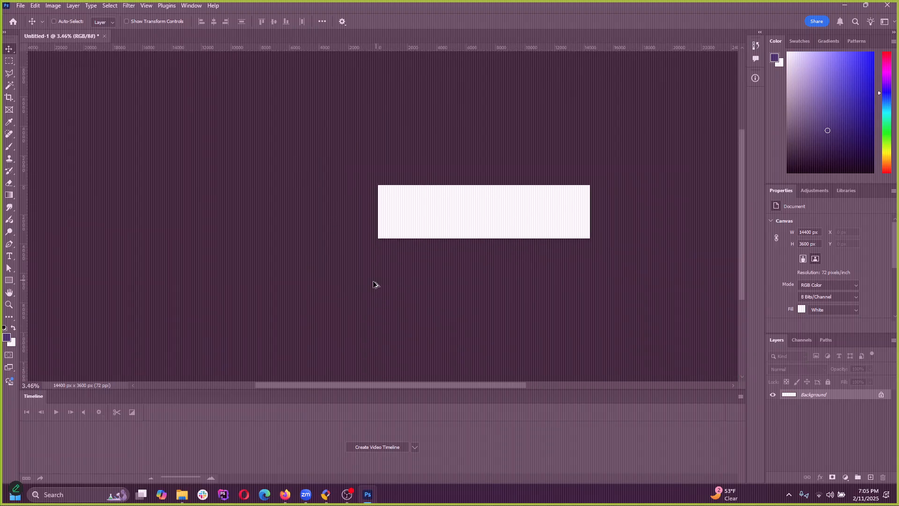
scroll(469, 272, up, 2)
drag(367, 387, 424, 387)
scroll(325, 287, up, 1)
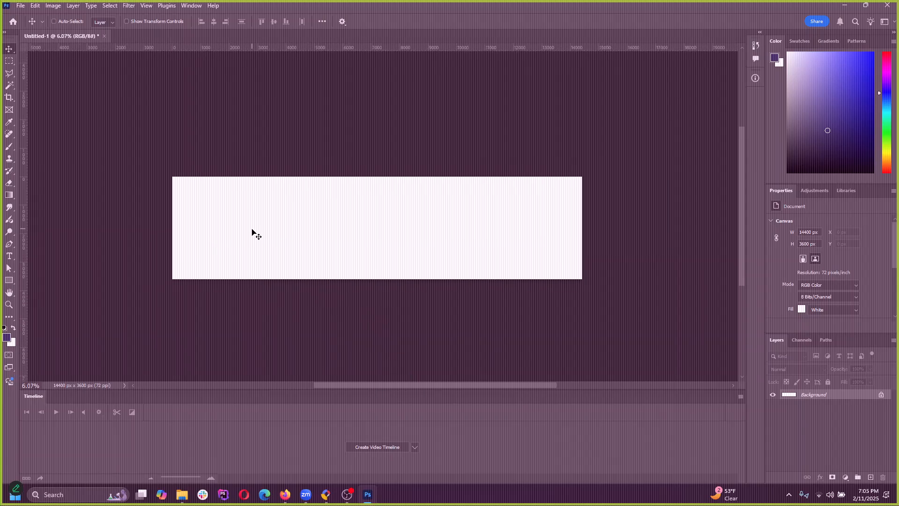
Step: Switch the image size units to pixels and enter a width of 200 and a height of 50
click(53, 6)
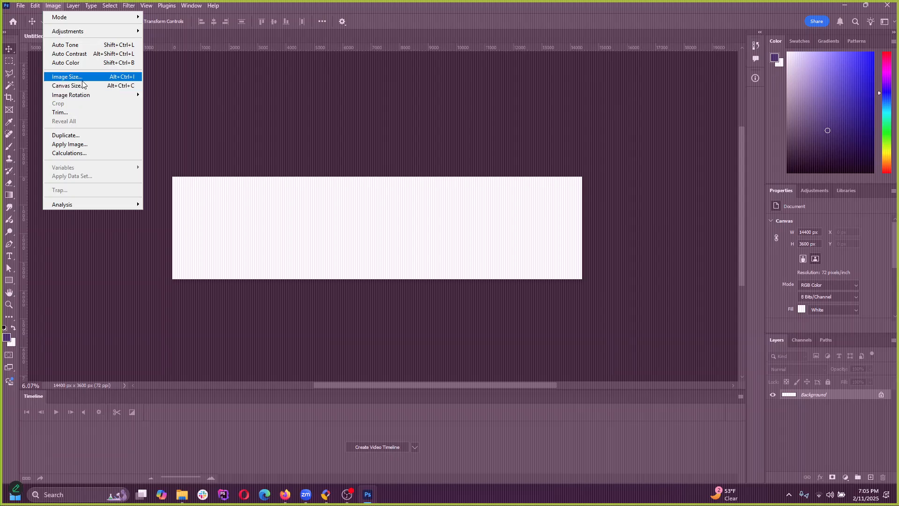
click(68, 76)
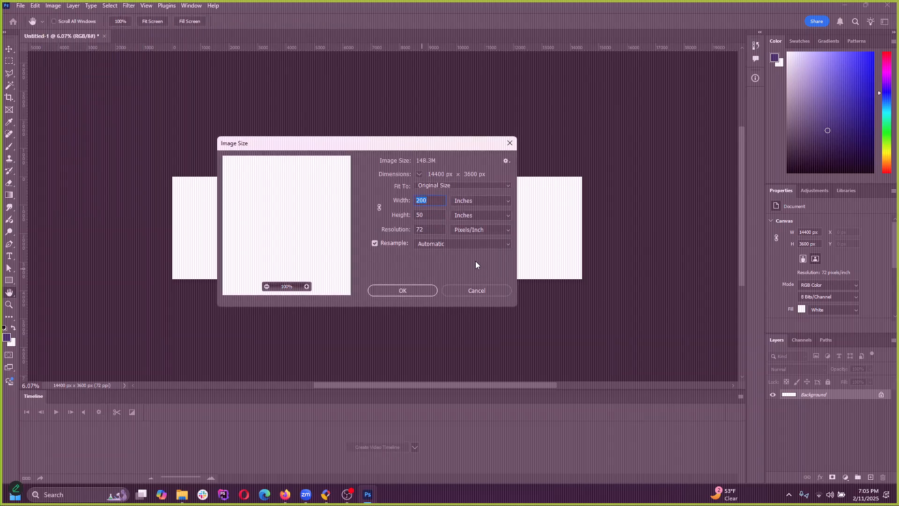
click(465, 201)
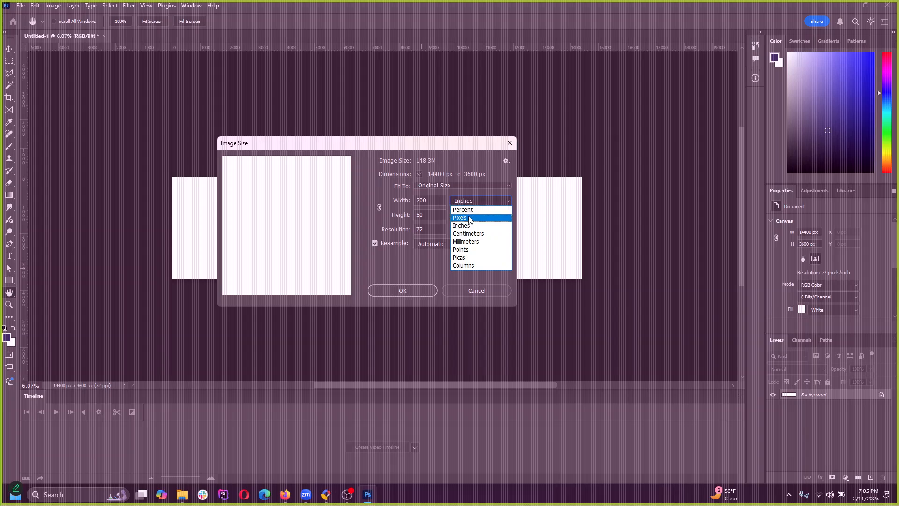
click(463, 218)
double_click(444, 200)
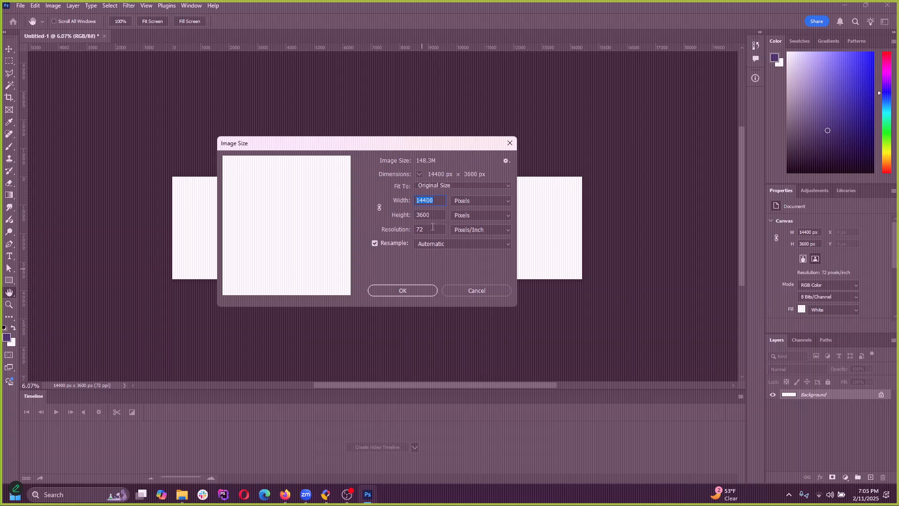
text(200)
key(Tab)
text(50)
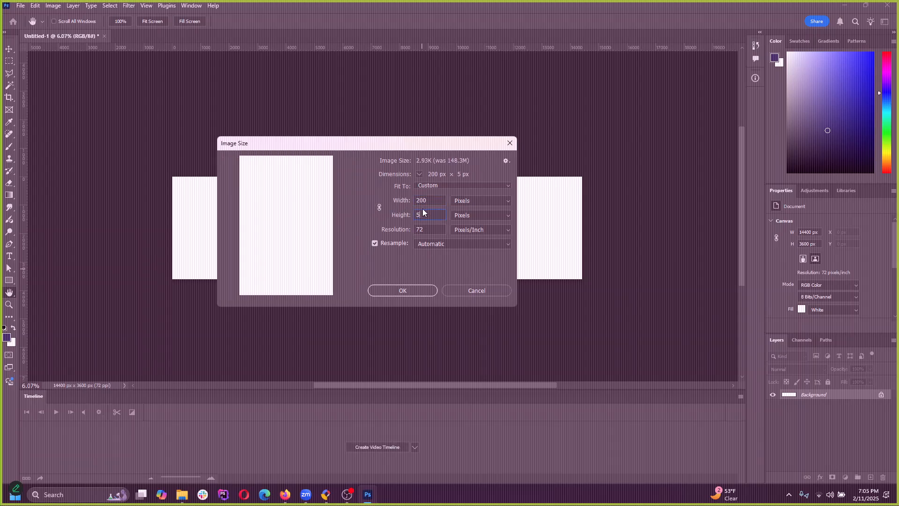
Step: Set the image width to 300 pixels and apply the new size
click(433, 200)
click(432, 201)
double_click(432, 201)
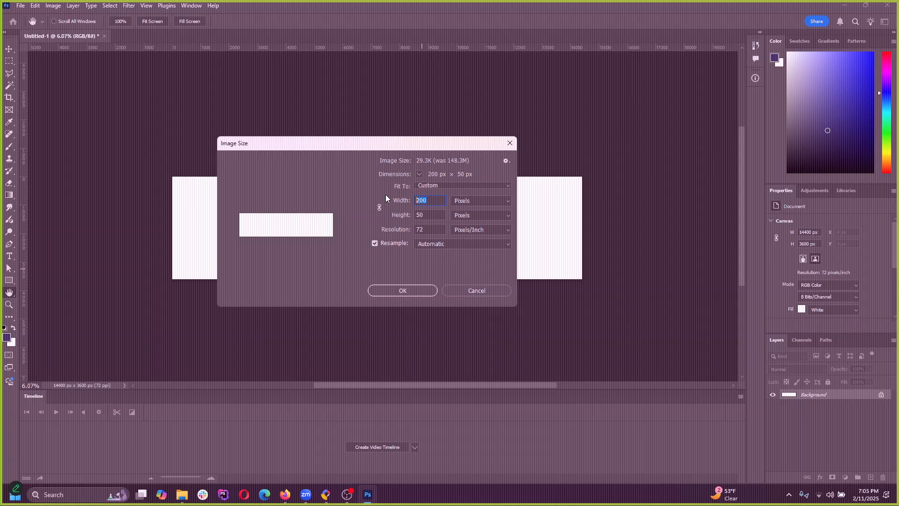
text(300)
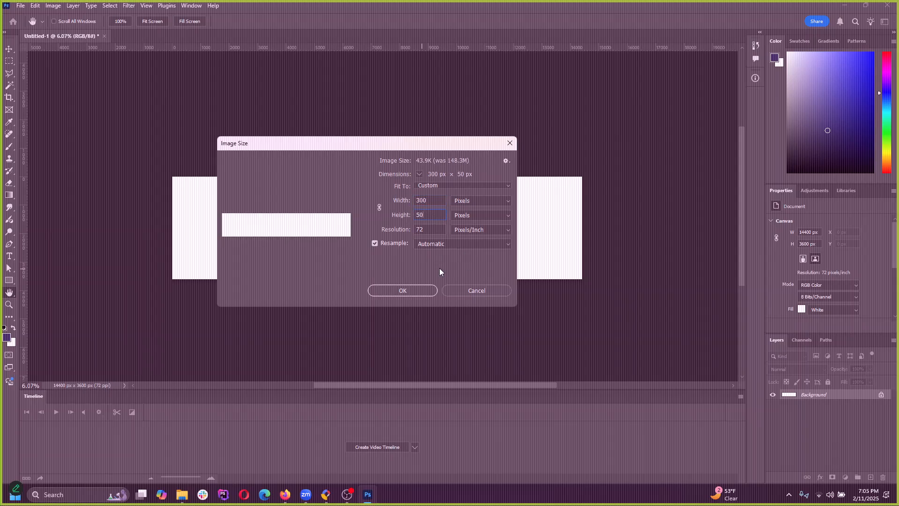
click(409, 290)
click(428, 201)
click(408, 290)
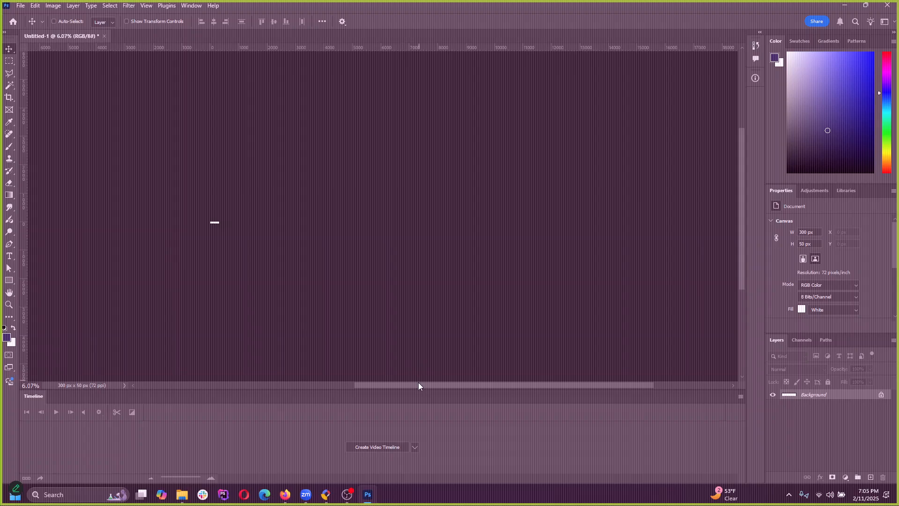
Step: Examine the small banner canvas at 100% and at nearby zoom levels
drag(421, 386, 338, 386)
click(147, 5)
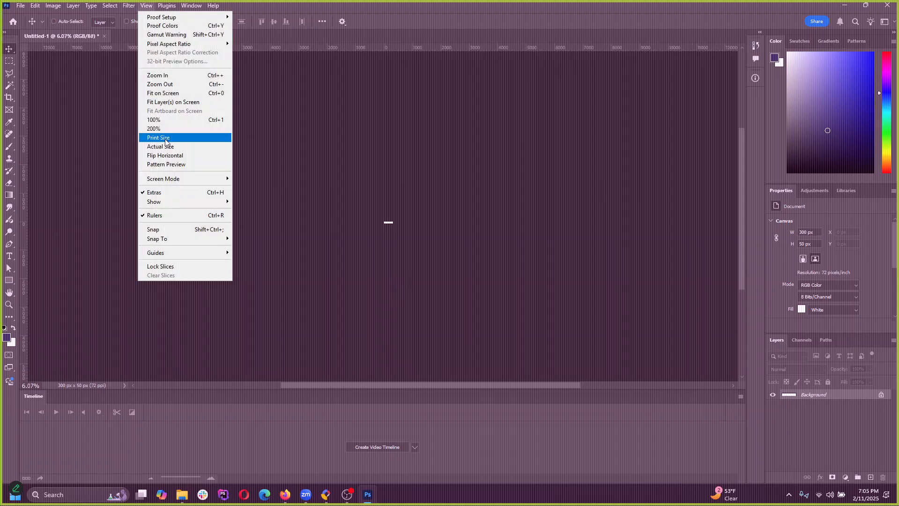
click(169, 122)
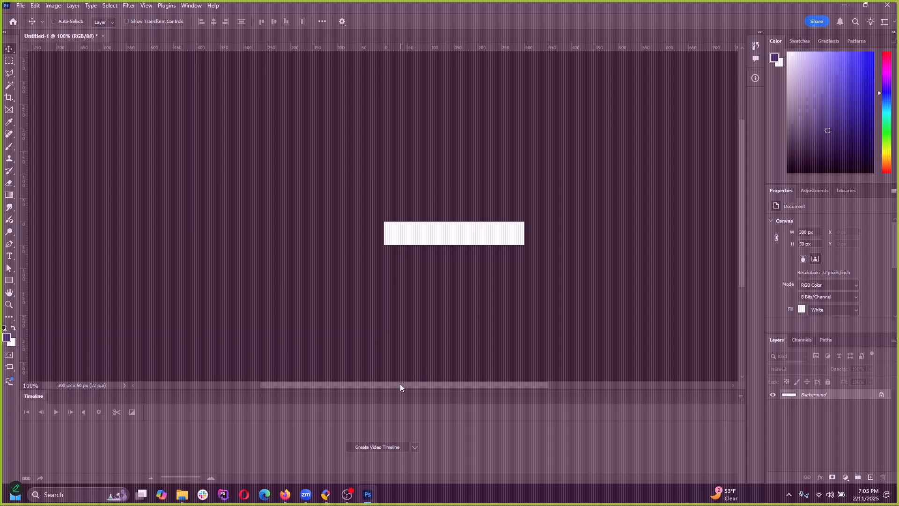
drag(401, 386, 429, 387)
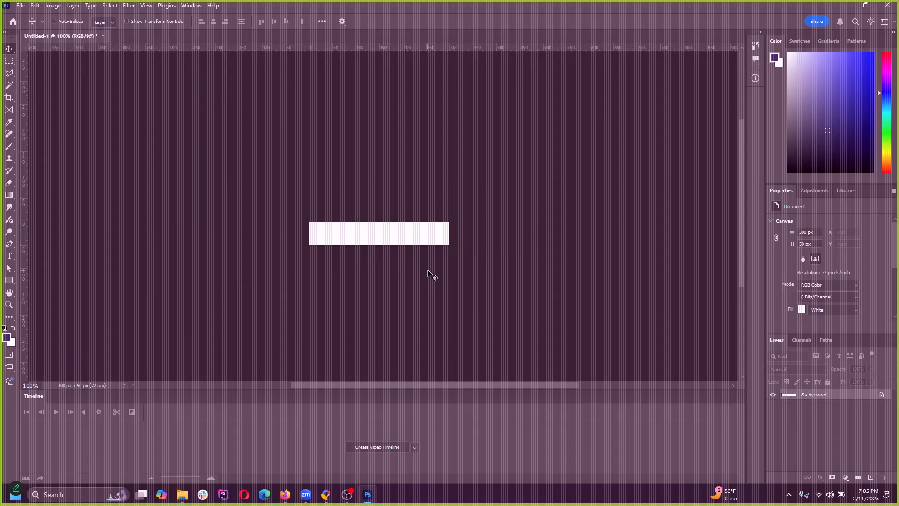
scroll(440, 275, up, 3)
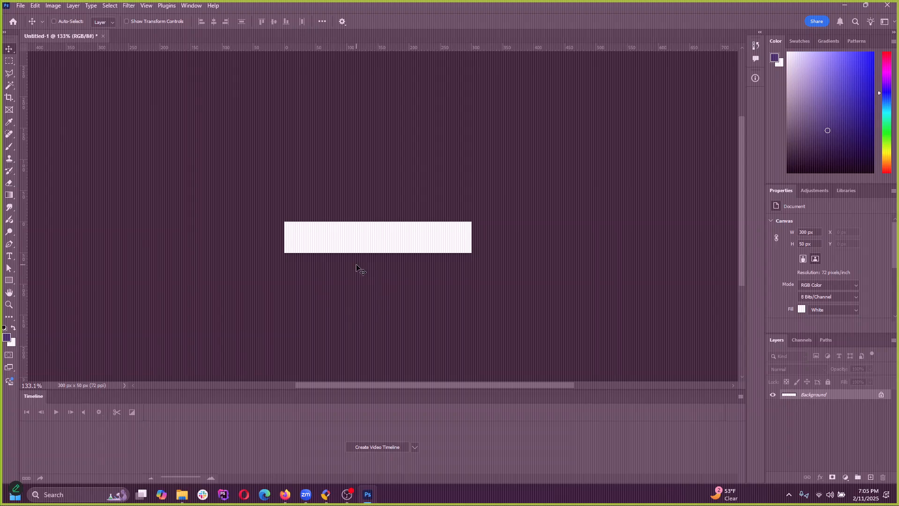
scroll(383, 223, down, 2)
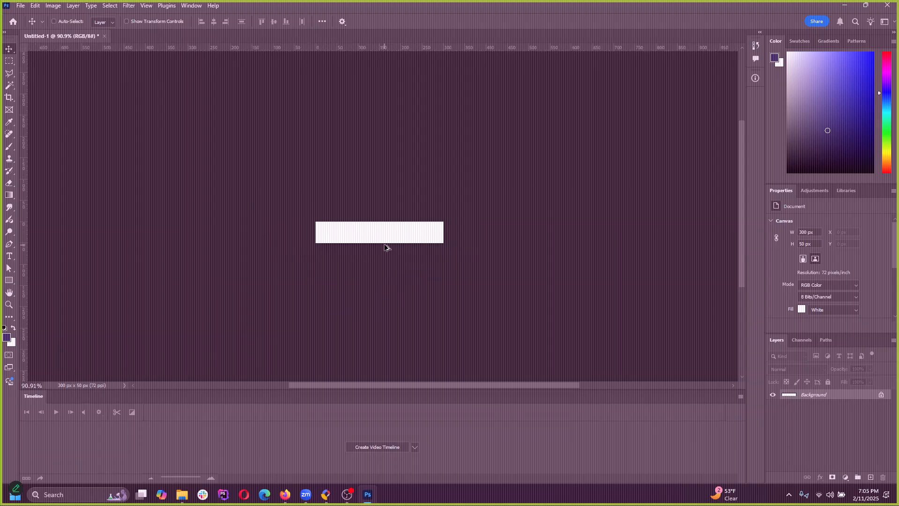
scroll(386, 247, up, 1)
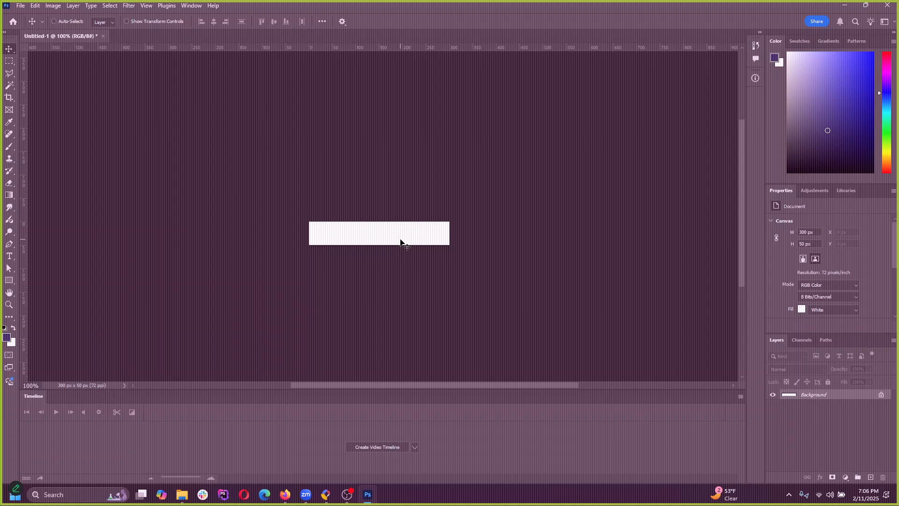
scroll(388, 272, up, 1)
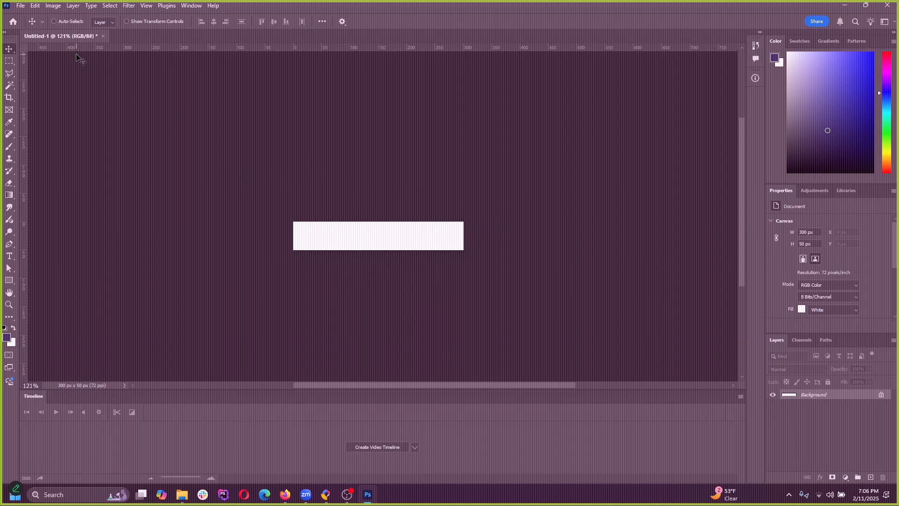
click(55, 6)
click(310, 208)
alt+scroll(382, 234, down, 1)
mouse_move(474, 386)
mouse_down()
mouse_move(496, 387)
mouse_move(460, 384)
mouse_move(473, 386)
mouse_up()
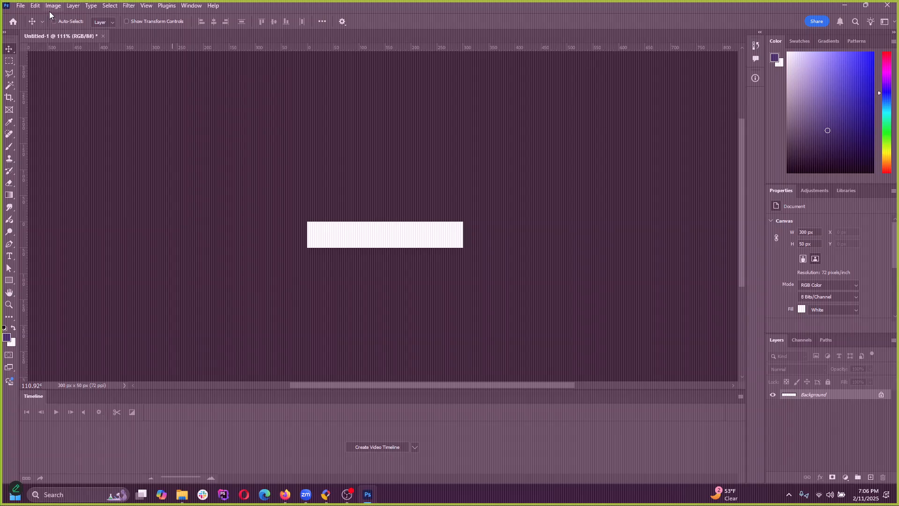
Step: Create a new artboard named 320x50 with a width of 320 px and a height of 50 px
click(73, 6)
mouse_move(159, 17)
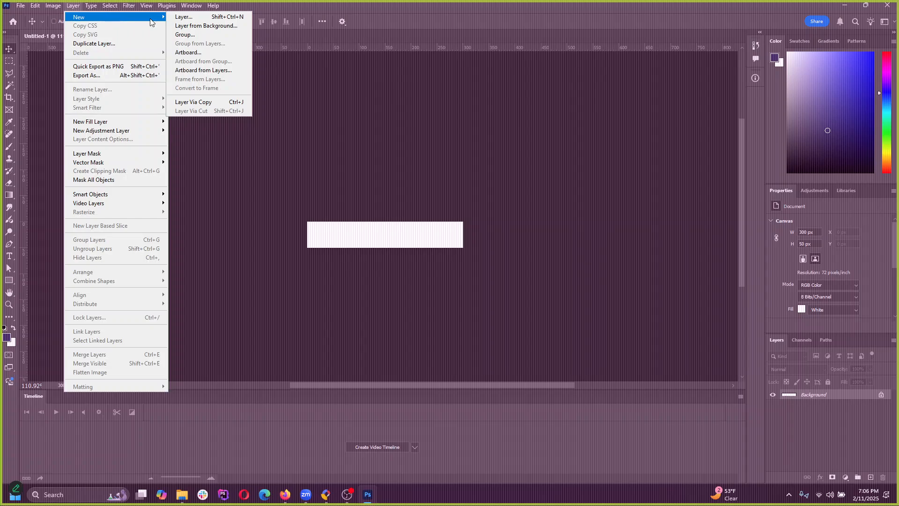
click(198, 55)
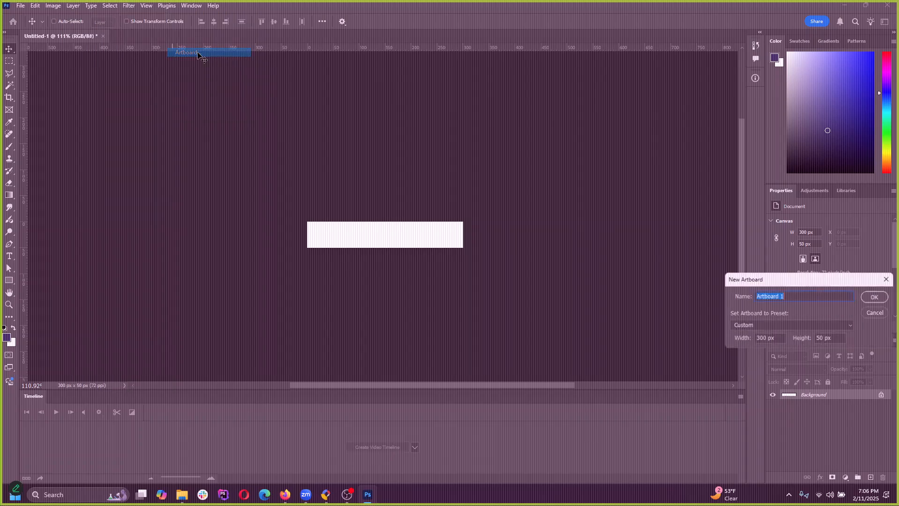
drag(777, 279, 423, 199)
click(483, 197)
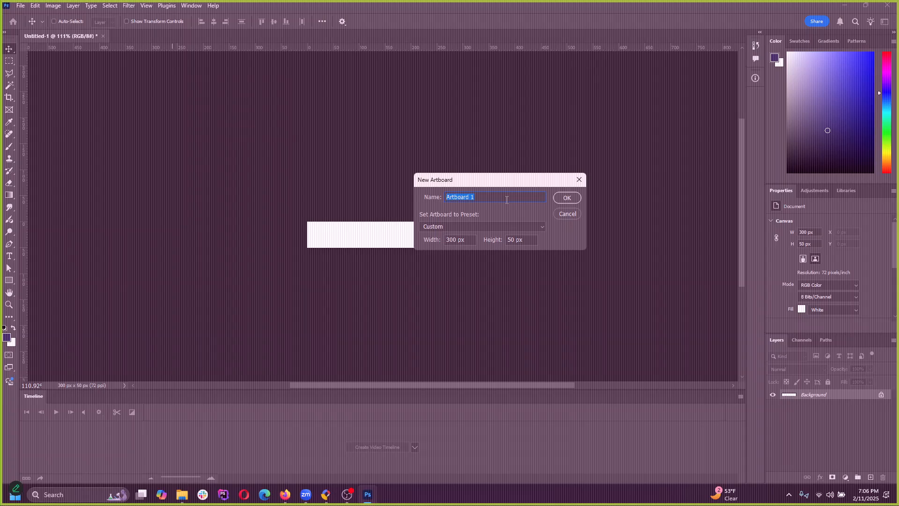
text(320x50)
click(451, 243)
click(451, 239)
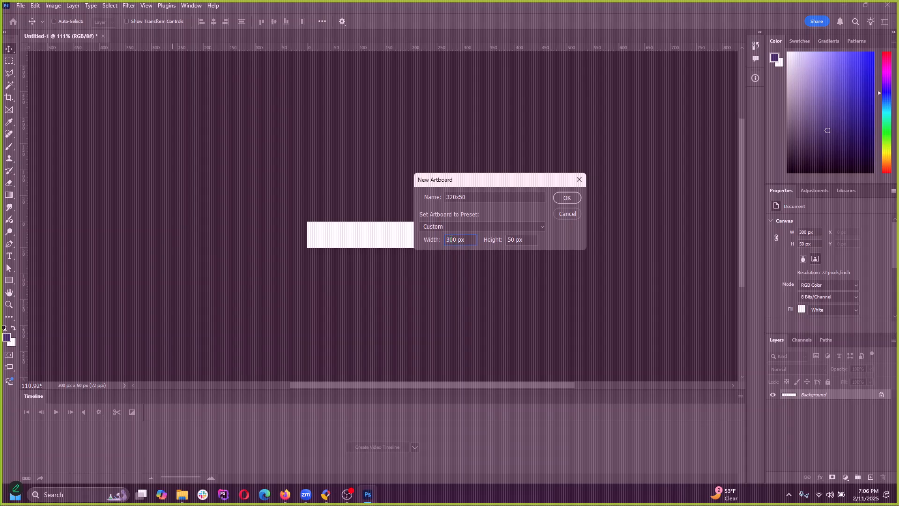
click(565, 198)
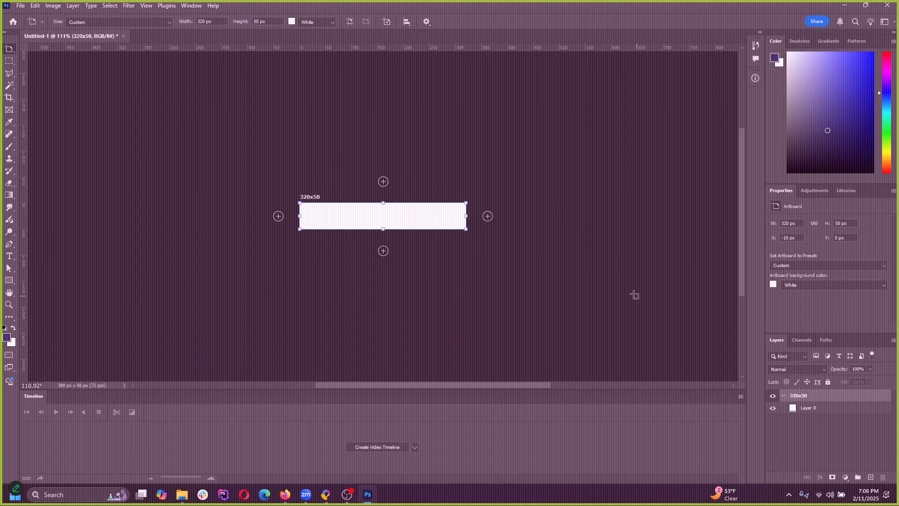
Step: Check the document's canvas size with the 320x50 artboard selected, leaving the values as they are
click(792, 409)
click(798, 397)
scroll(420, 210, up, 4)
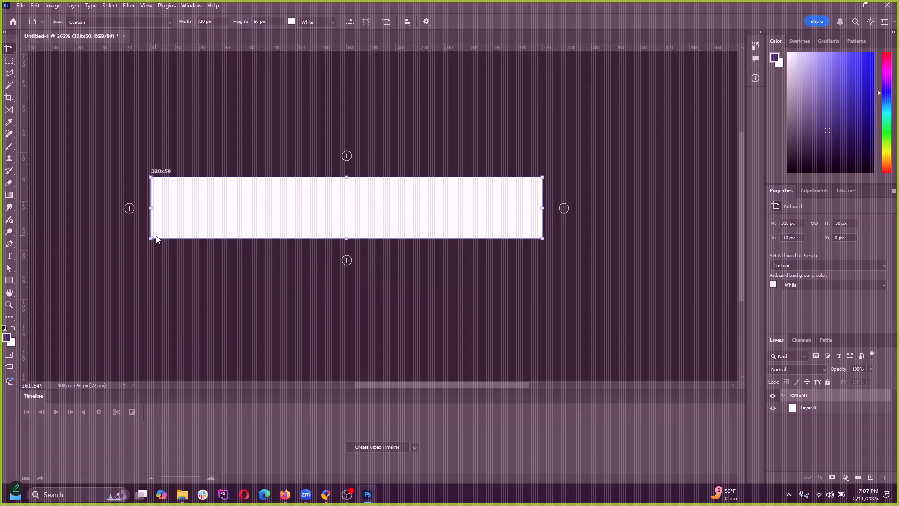
click(53, 6)
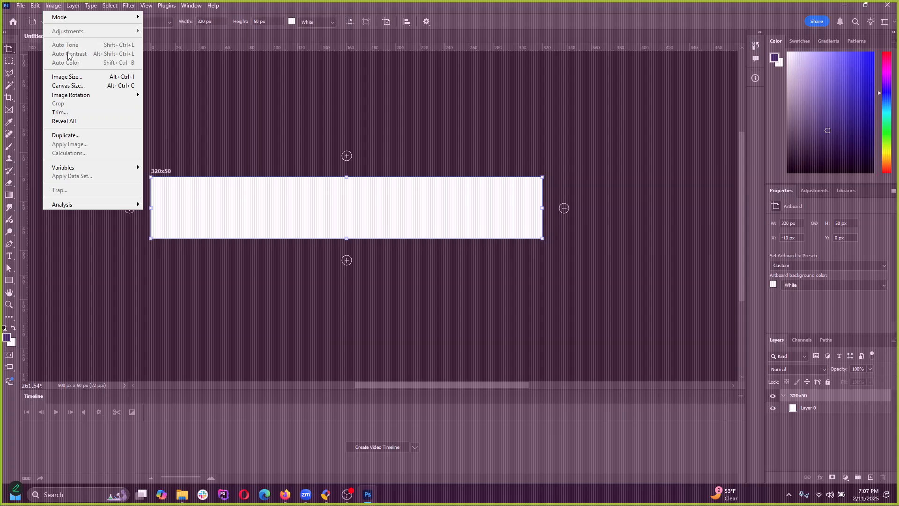
click(74, 85)
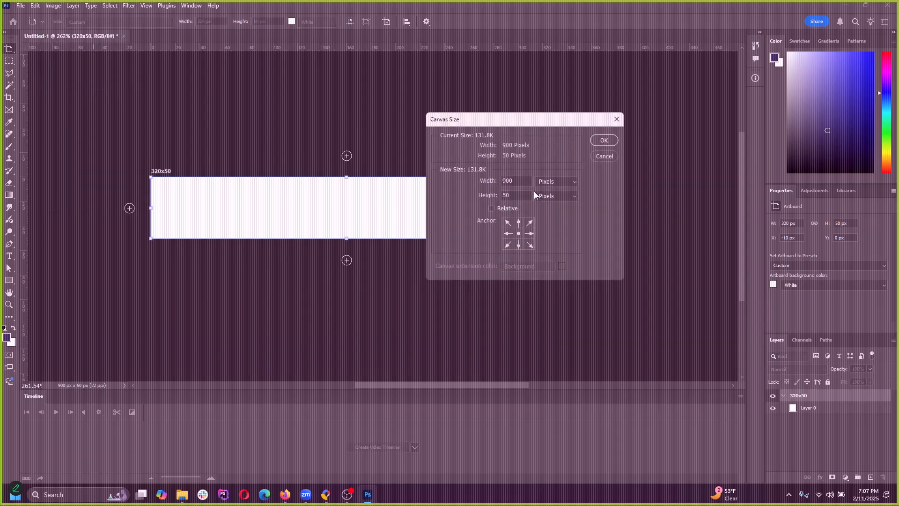
drag(521, 119, 565, 142)
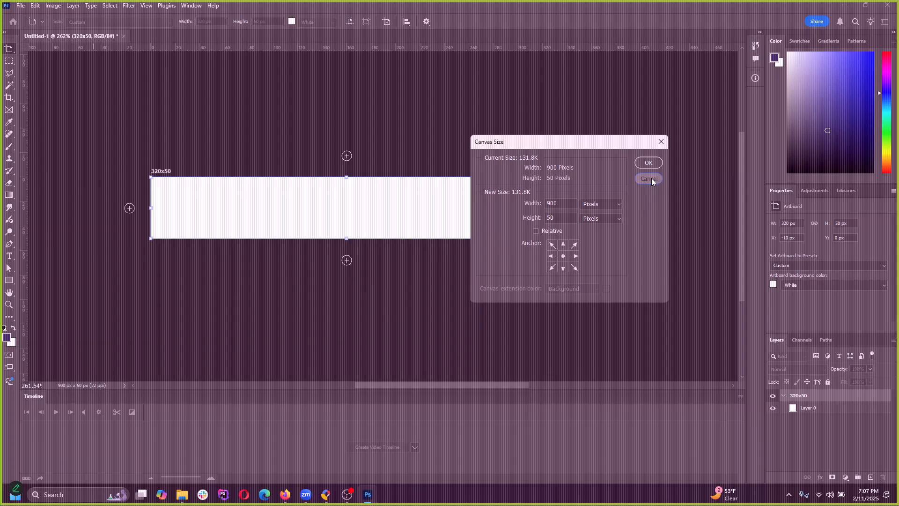
click(652, 179)
Step: Compare the 320x50 artboard with its Layer 0 by selecting each in turn and inspecting their outlines
click(788, 407)
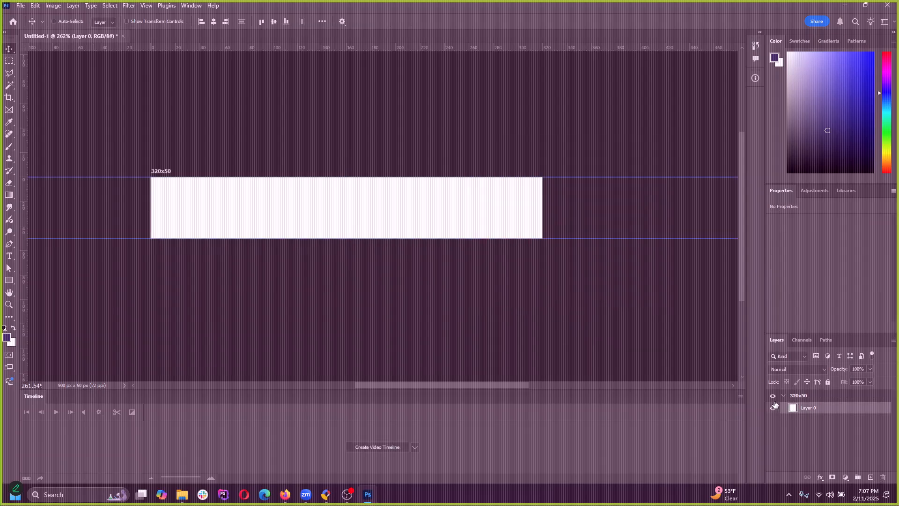
click(796, 396)
key(shift+v)
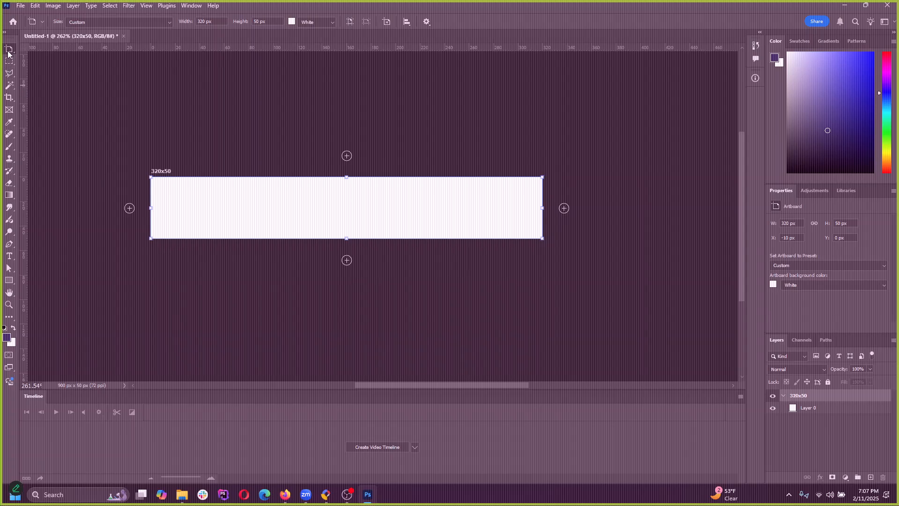
scroll(328, 232, down, 2)
scroll(421, 316, up, 1)
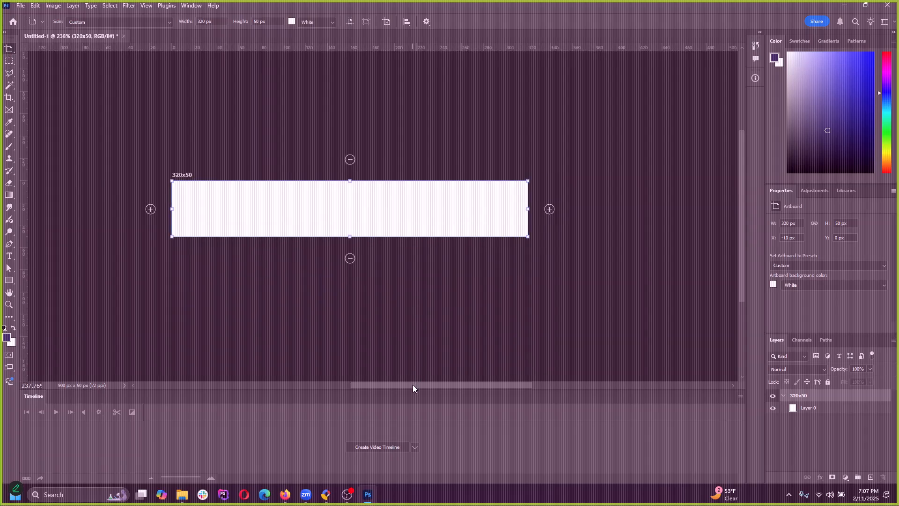
mouse_move(413, 385)
mouse_down()
mouse_move(510, 391)
mouse_move(293, 372)
mouse_move(427, 380)
mouse_move(403, 385)
mouse_up()
click(784, 396)
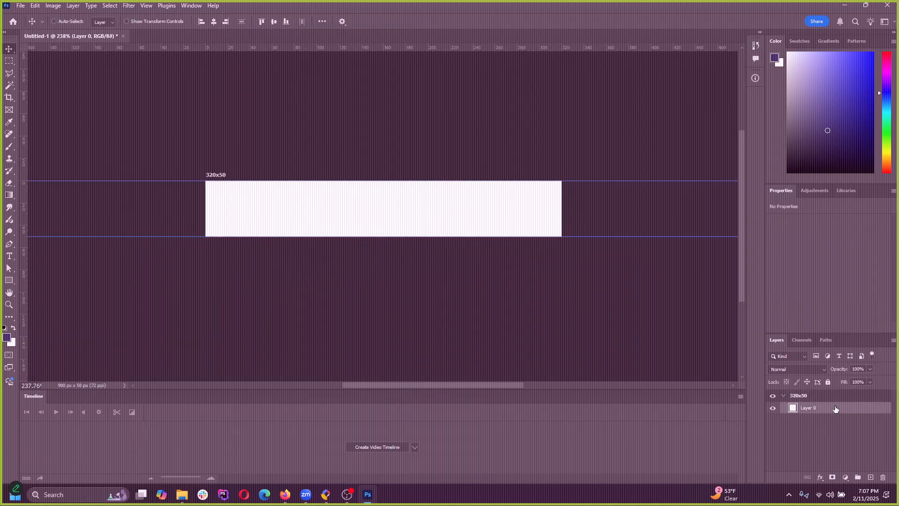
click(783, 395)
click(783, 395)
click(783, 396)
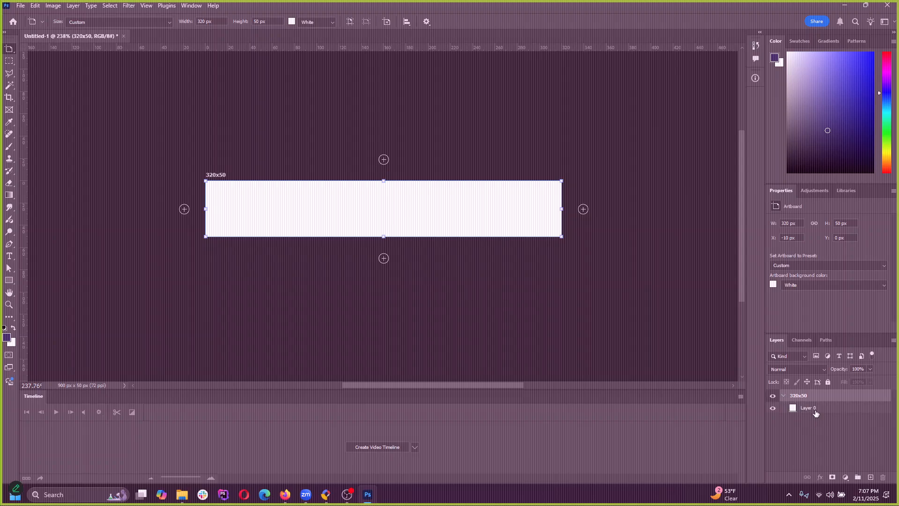
Step: Examine the width of the 320x50 artboard against the horizontal ruler with Layer 0 selected
click(810, 408)
key(v)
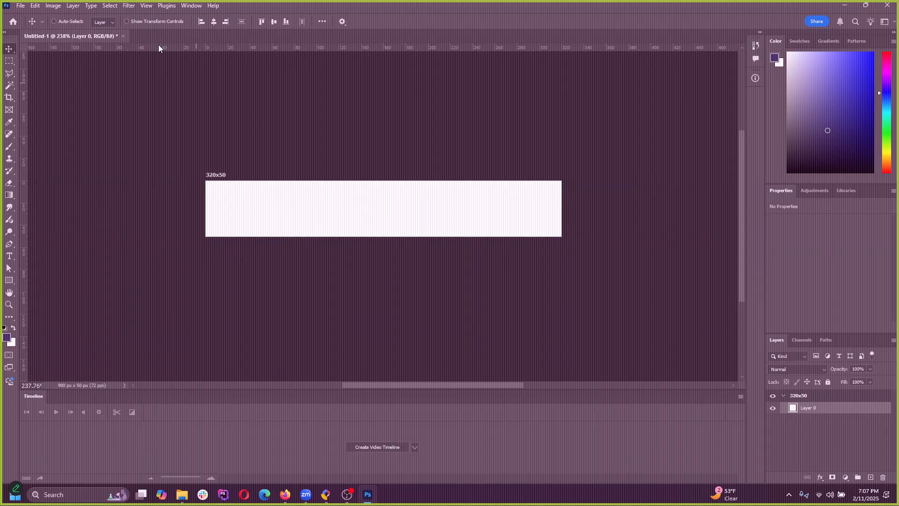
scroll(217, 183, up, 3)
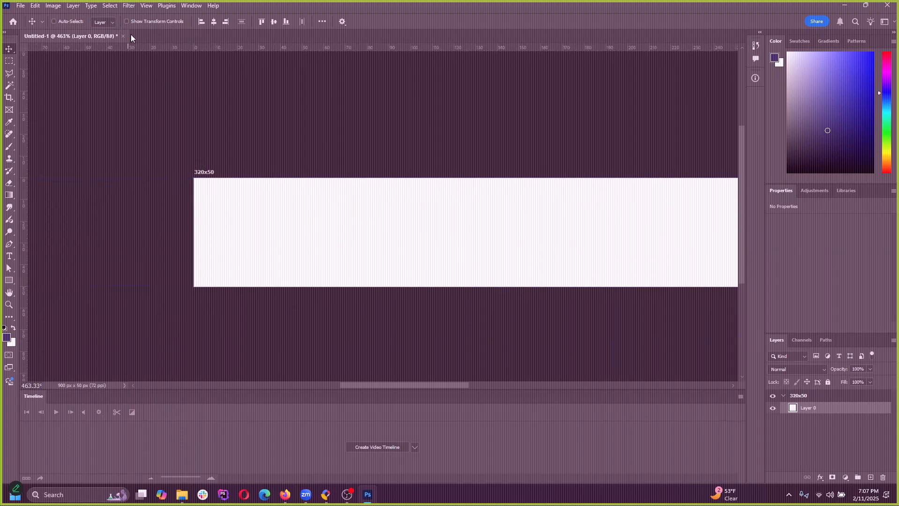
scroll(100, 190, down, 2)
scroll(252, 117, down, 1)
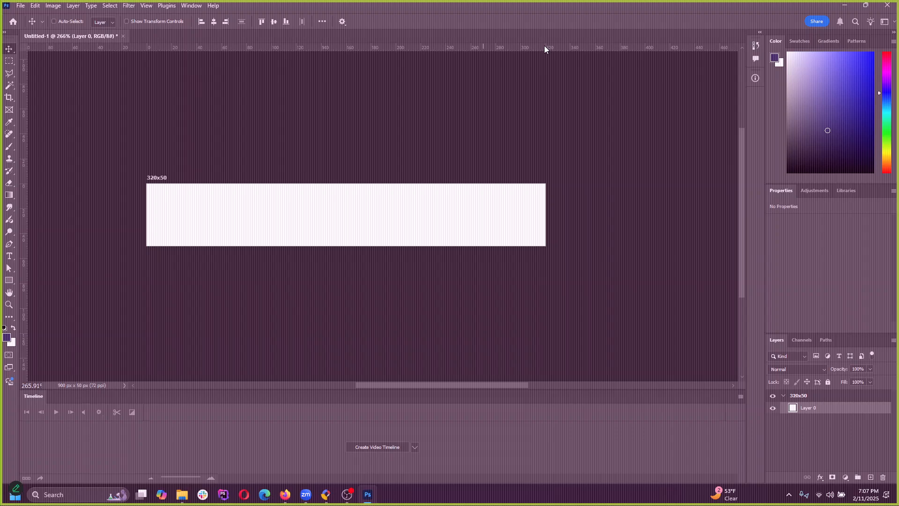
Step: Check the document's image size dimensions and leave them as they are
click(52, 6)
click(78, 77)
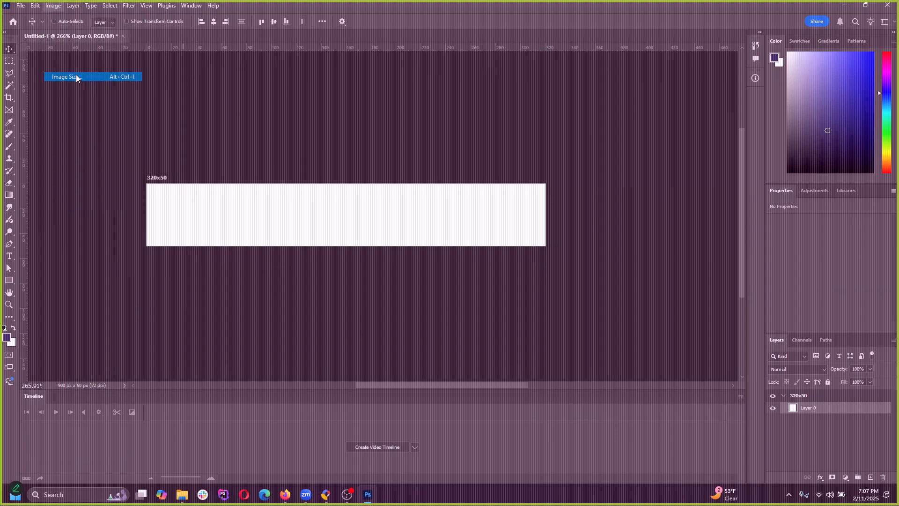
click(435, 201)
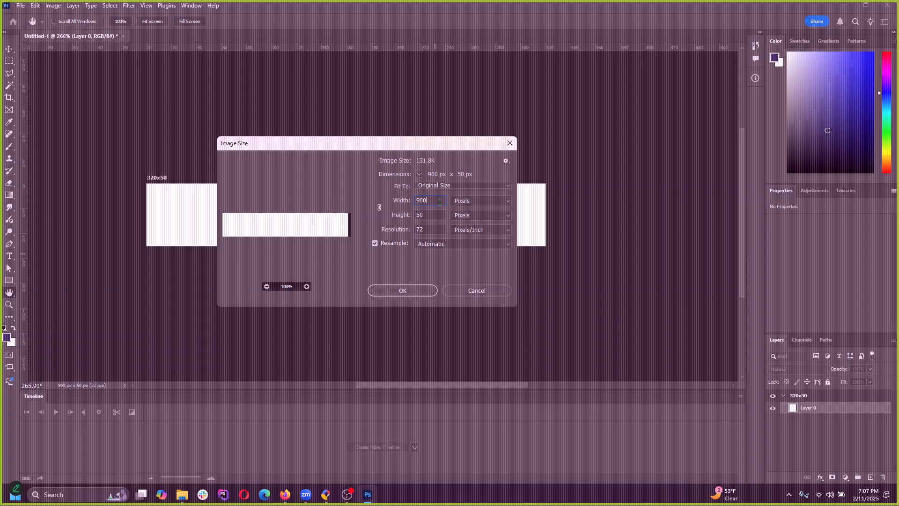
click(476, 290)
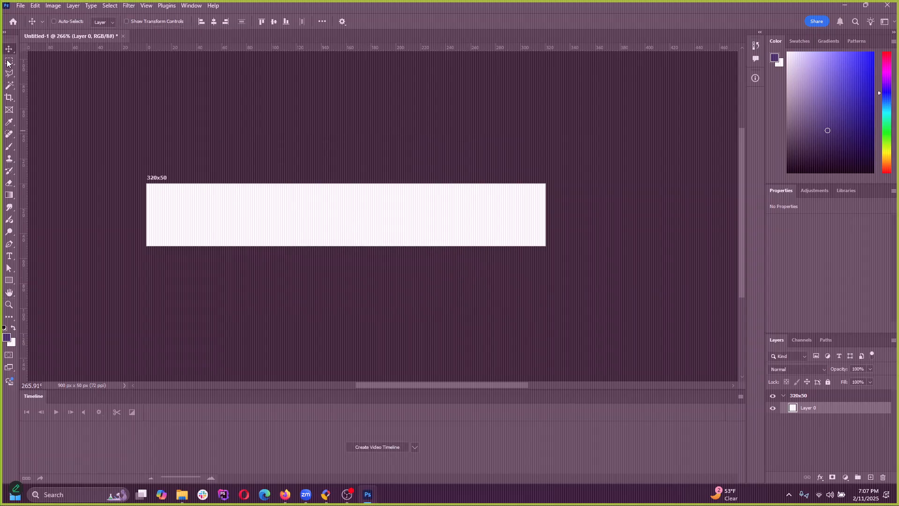
Step: Move Layer 0 out of the 320x50 artboard, inspect the canvas, and put the layer back inside the artboard
ctrl+click(791, 410)
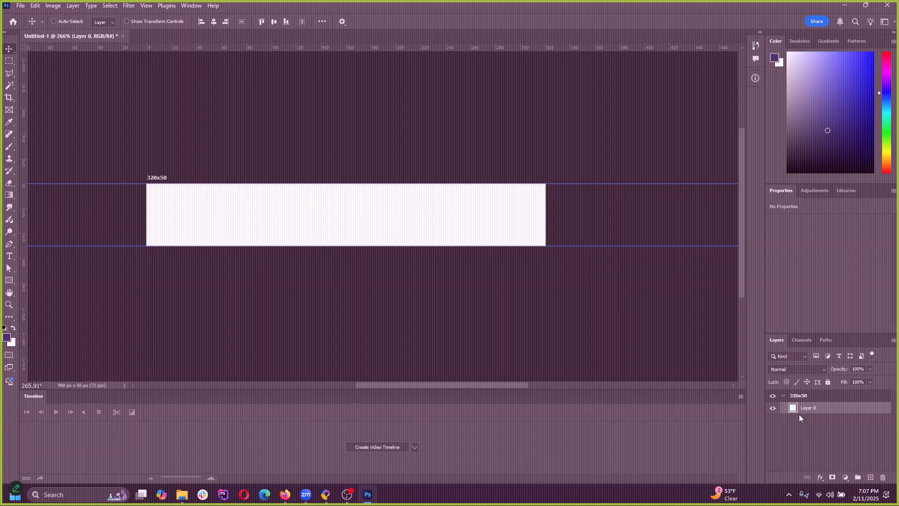
mouse_move(799, 414)
mouse_down()
mouse_move(815, 425)
mouse_move(808, 428)
mouse_up()
scroll(301, 287, down, 5)
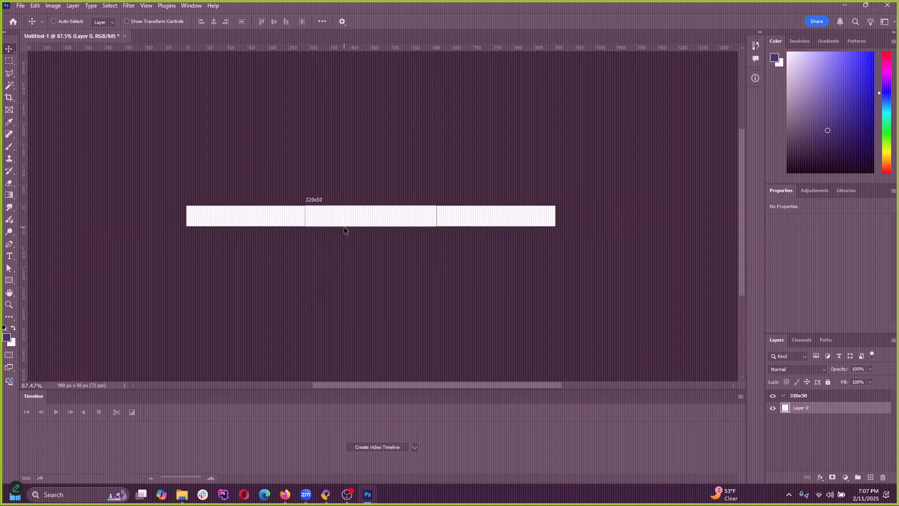
scroll(344, 226, up, 2)
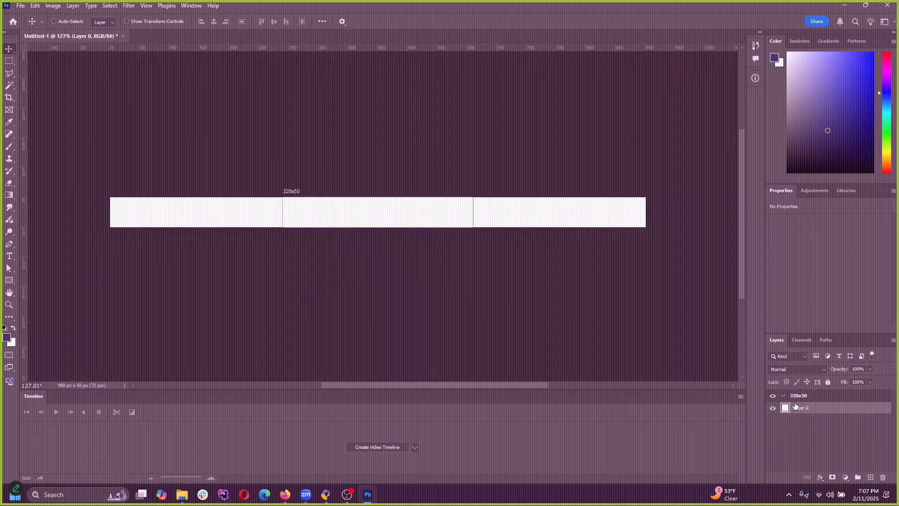
scroll(333, 226, up, 1)
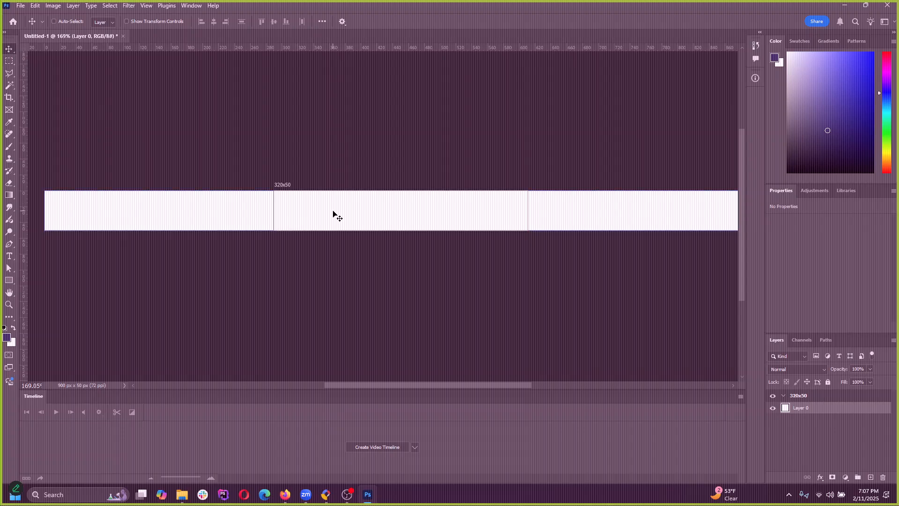
drag(854, 412, 819, 408)
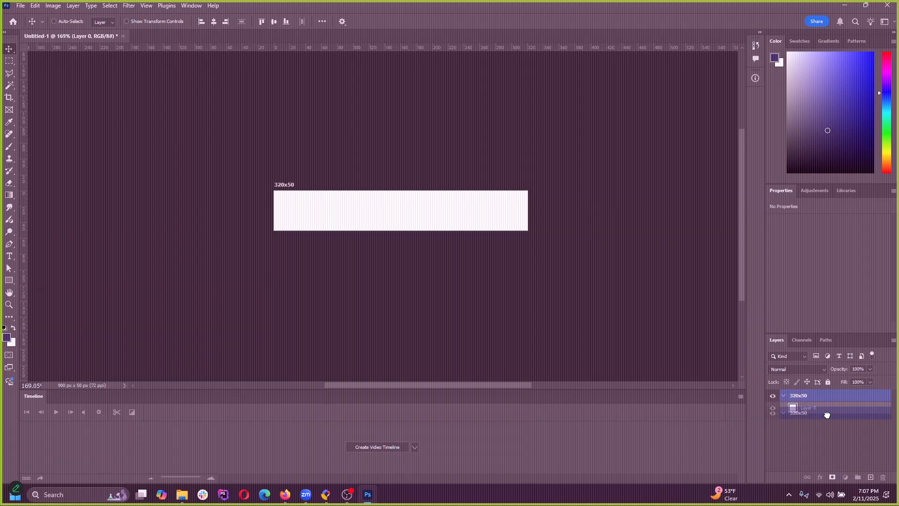
click(808, 398)
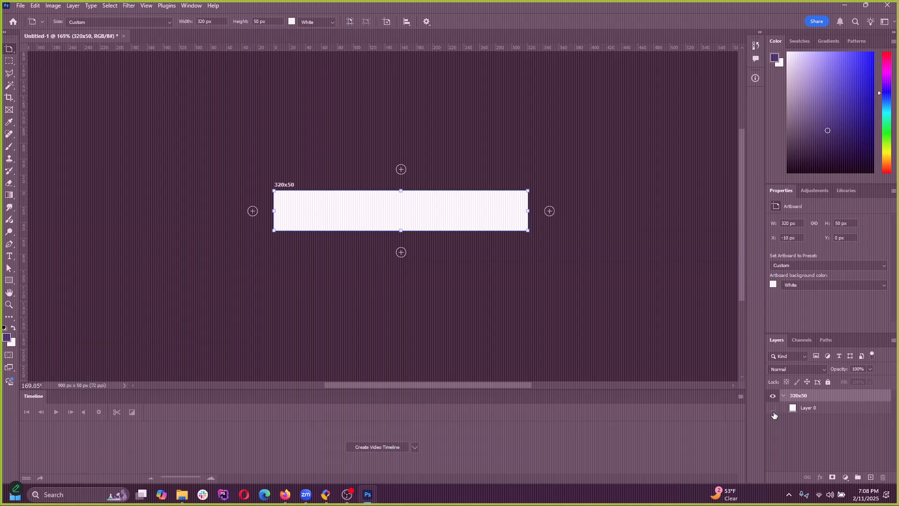
Step: Delete Layer 0 from the 320x50 artboard
click(773, 408)
click(810, 408)
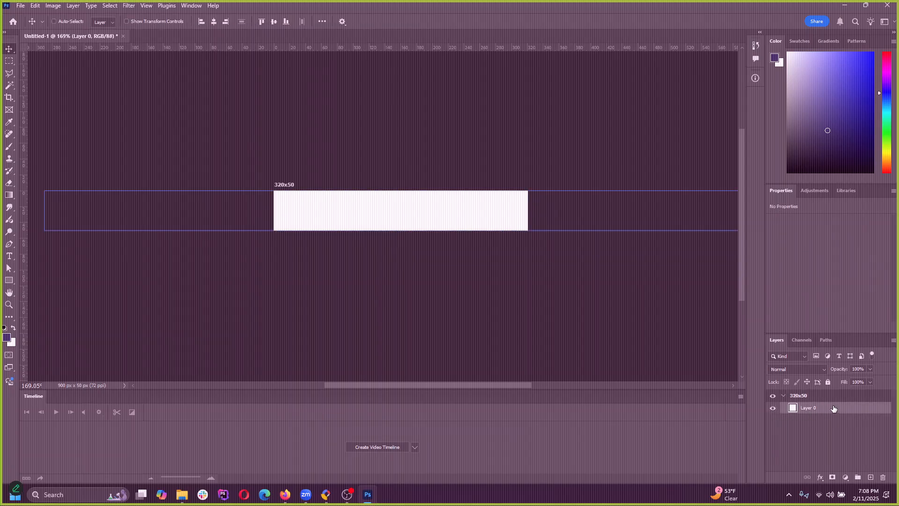
click(881, 479)
click(403, 184)
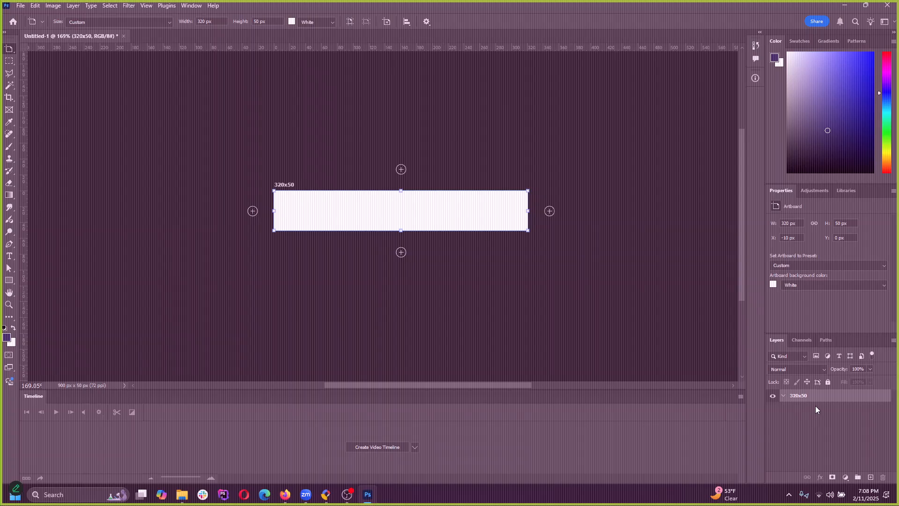
Step: Close the untitled document without saving its changes
scroll(383, 215, up, 2)
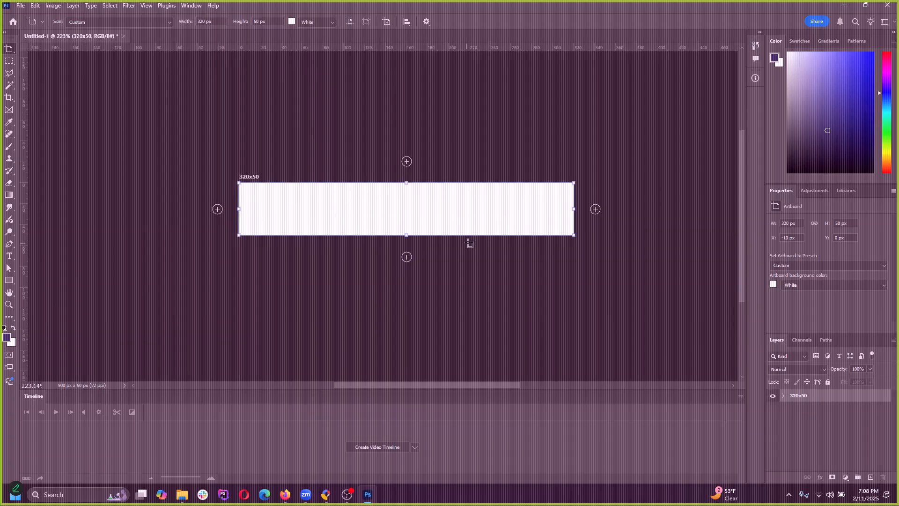
click(123, 36)
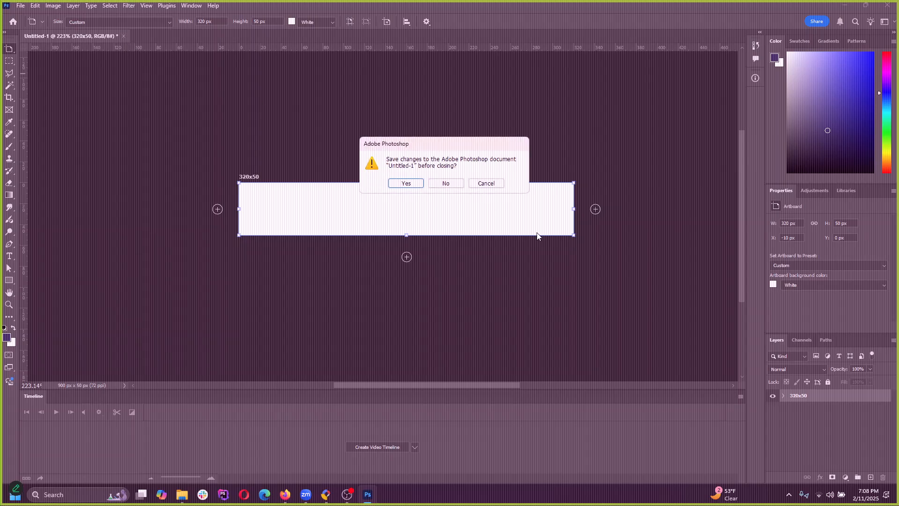
click(446, 185)
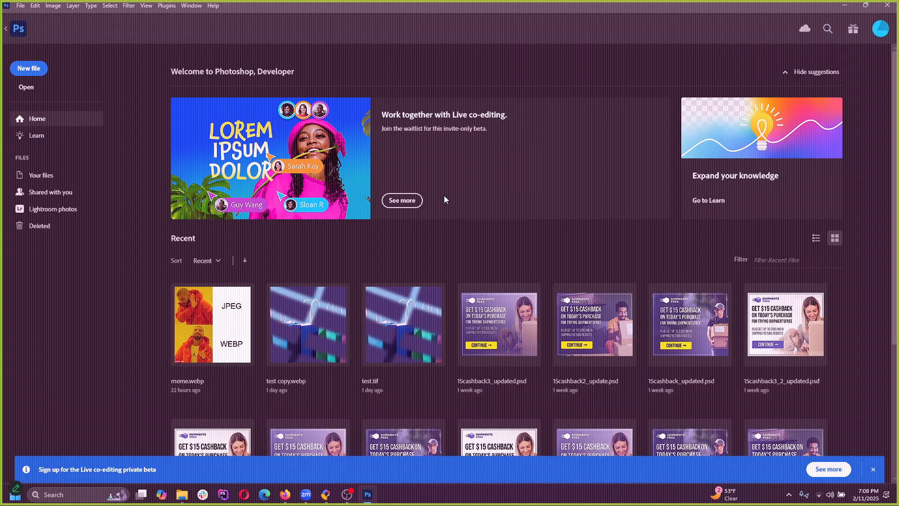
Step: Create a new document 320 pixels wide and 50 pixels high with artboards enabled
click(31, 69)
drag(440, 92, 410, 86)
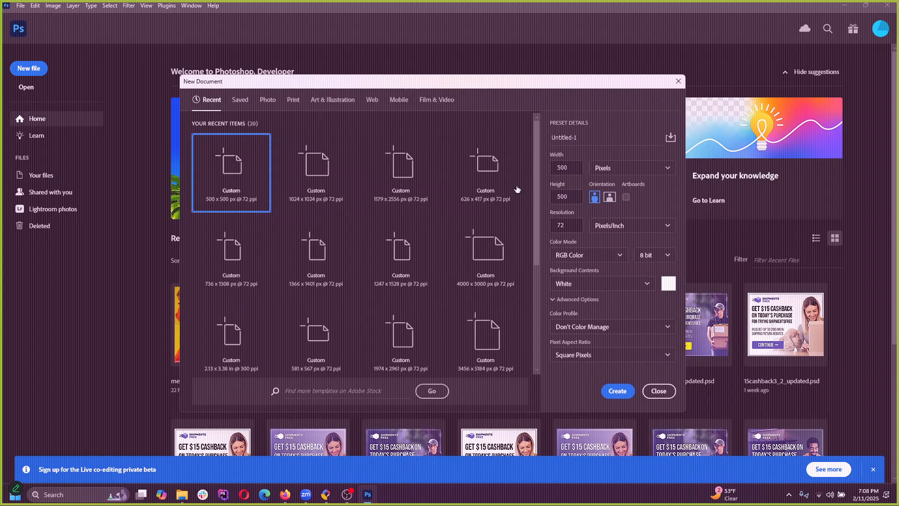
click(550, 167)
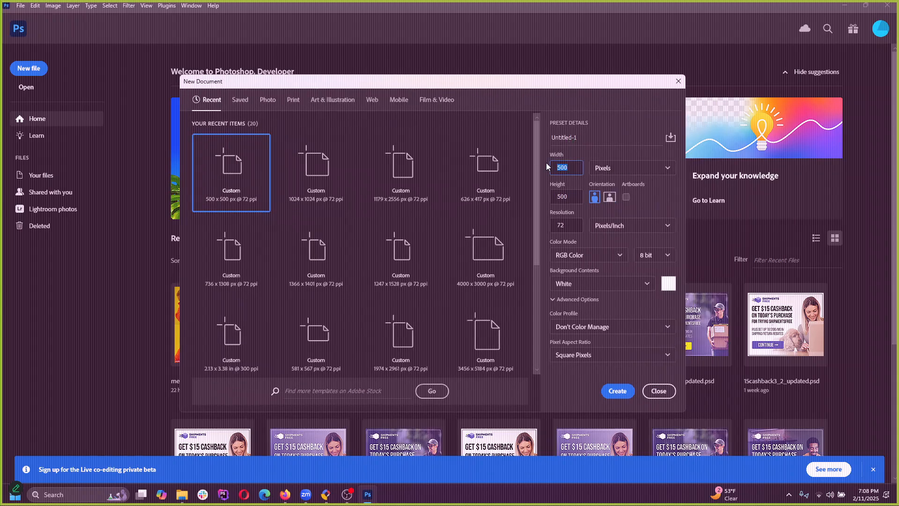
text(320)
click(569, 200)
click(659, 202)
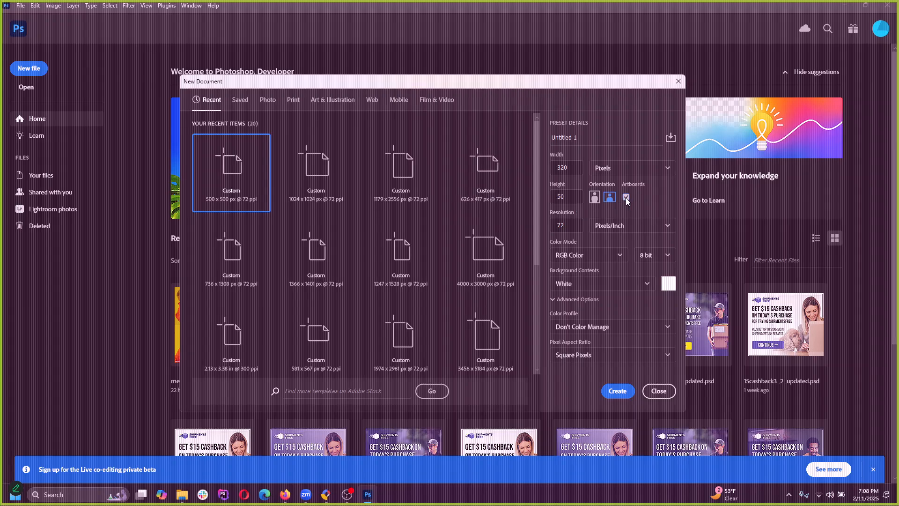
click(618, 392)
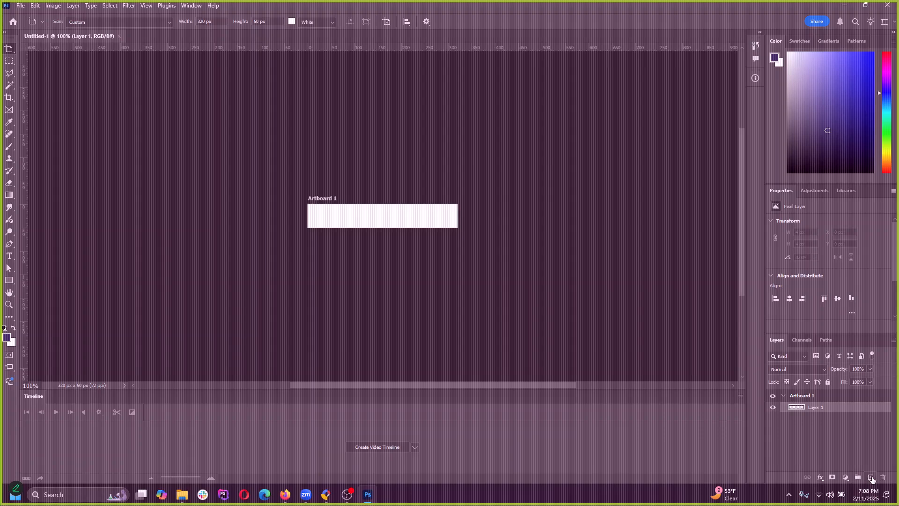
Step: Add a second artboard with a width of 320 px and a height of 50 px
click(833, 398)
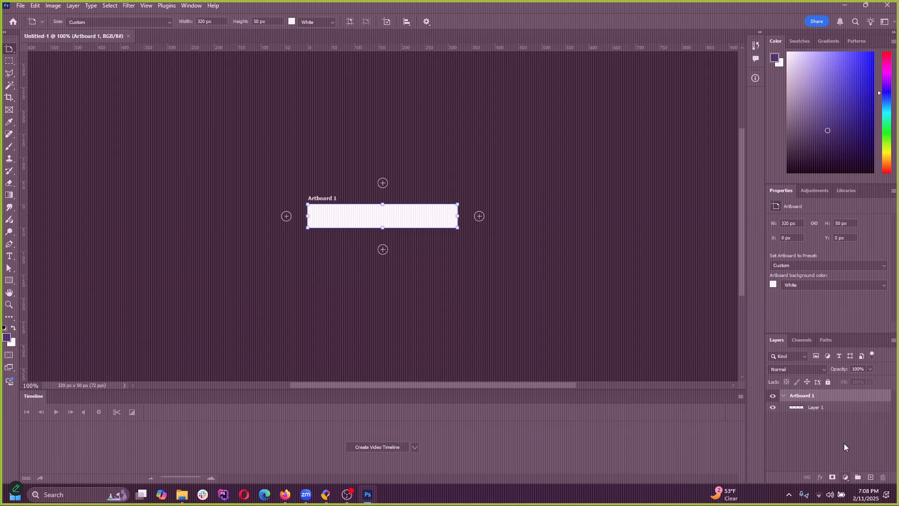
click(75, 6)
mouse_move(83, 18)
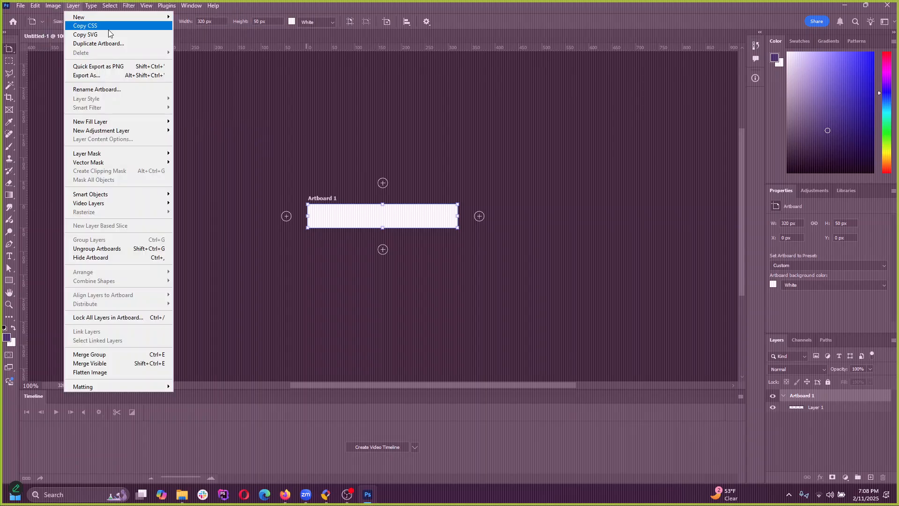
click(208, 52)
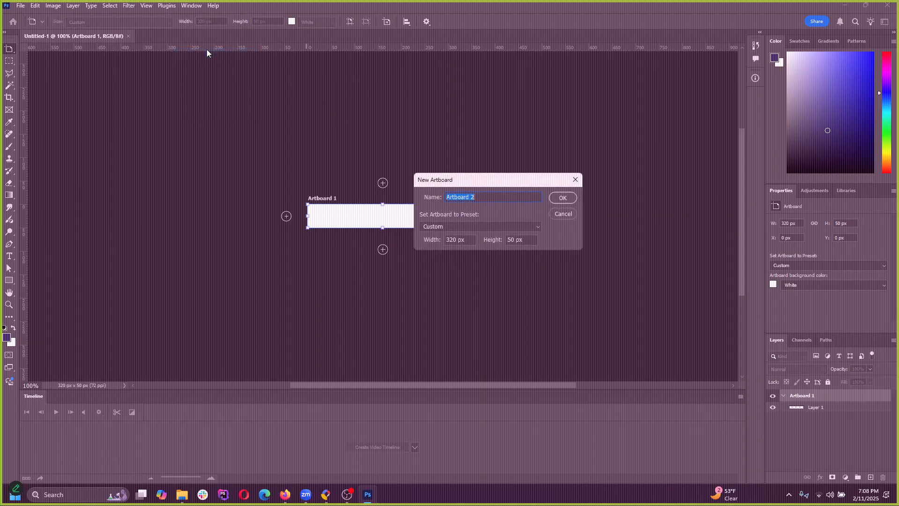
click(564, 201)
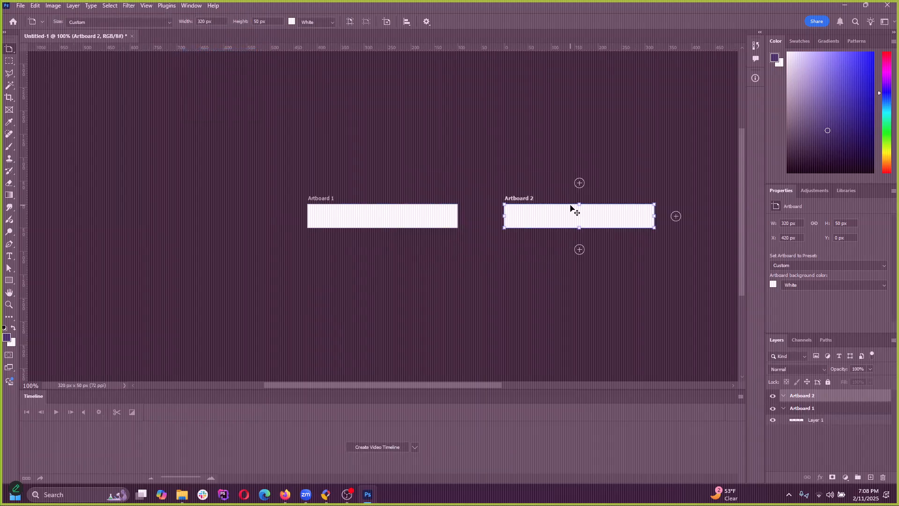
scroll(673, 243, up, 1)
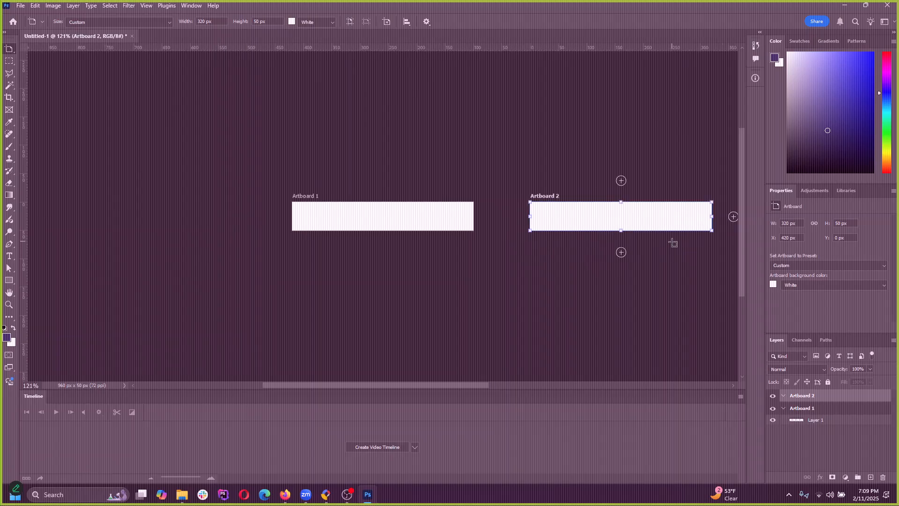
Step: Add a third artboard with a width of 320 px and a height of 50 px
scroll(367, 230, down, 1)
scroll(684, 239, up, 1)
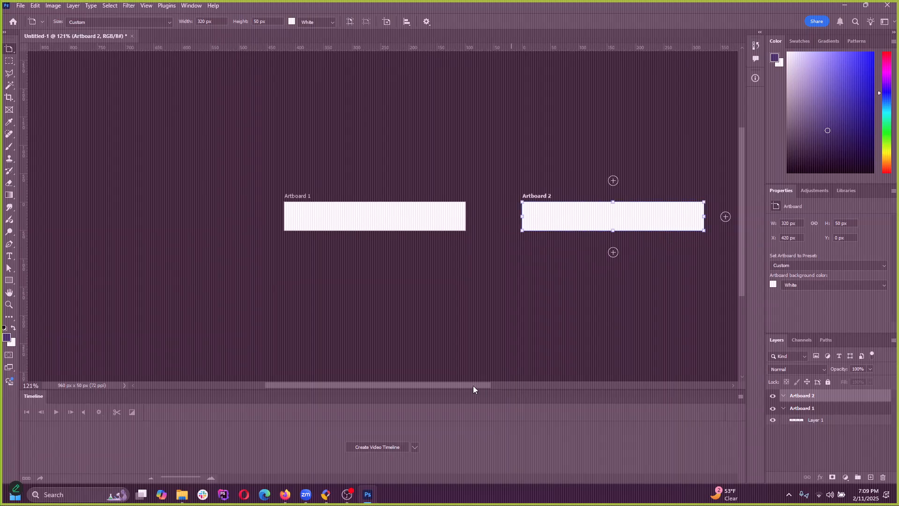
drag(473, 385, 507, 384)
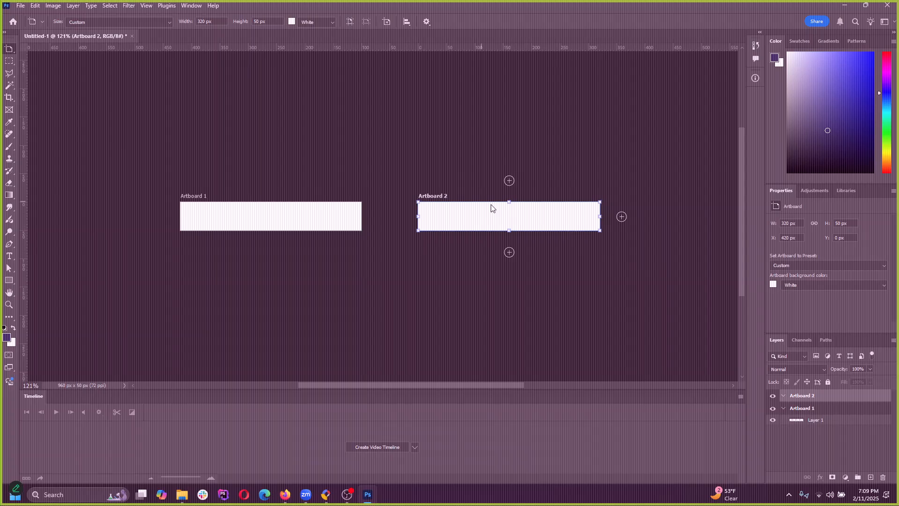
click(73, 5)
mouse_move(111, 18)
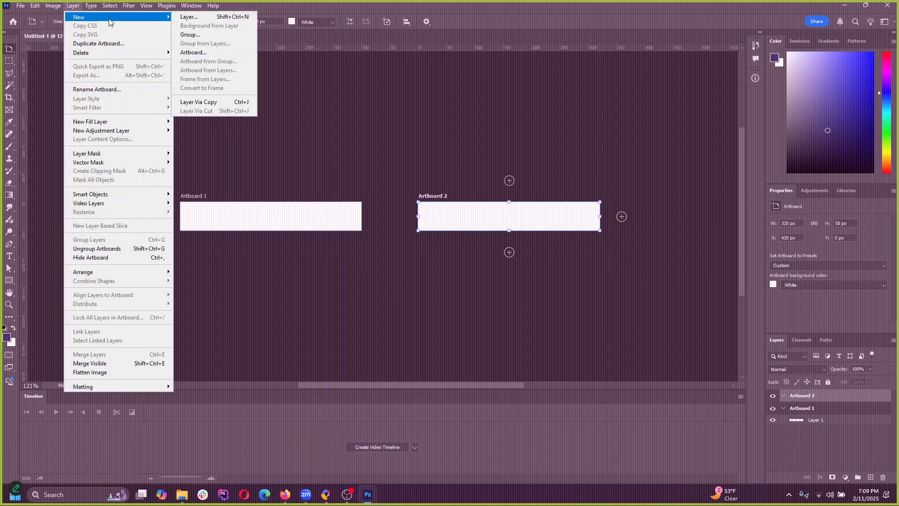
click(193, 52)
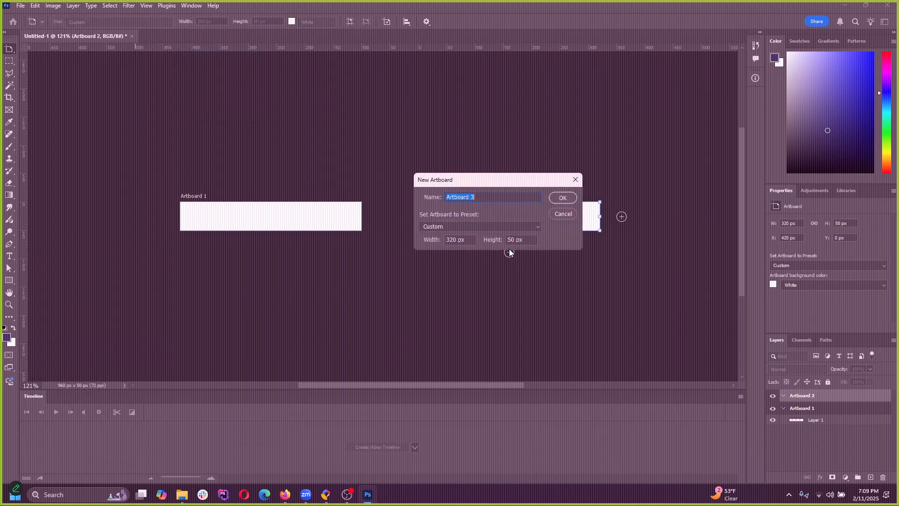
click(561, 198)
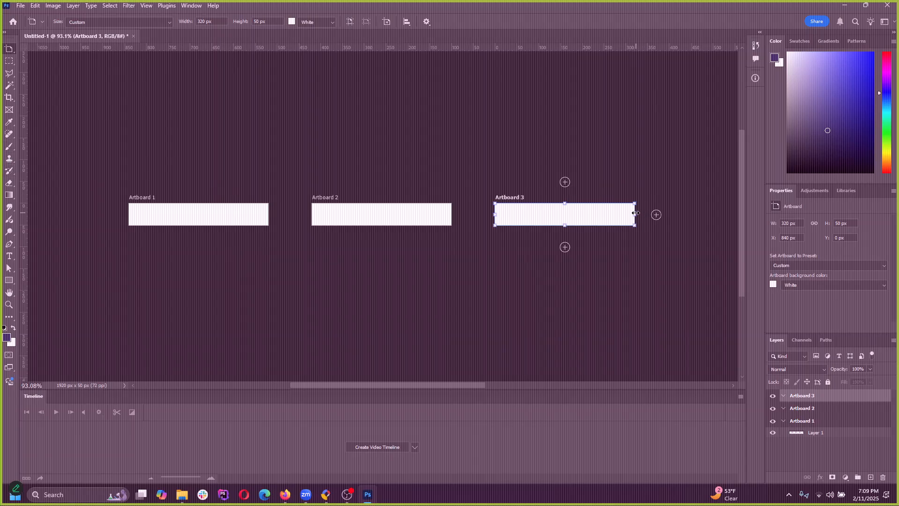
Step: Try narrowing Artboard 3 from its right edge and undo each resize
drag(636, 213, 580, 215)
key(ctrl+z)
drag(636, 212, 583, 206)
key(ctrl+z)
Step: Examine each artboard's export preview in Export As and close it without exporting
click(21, 7)
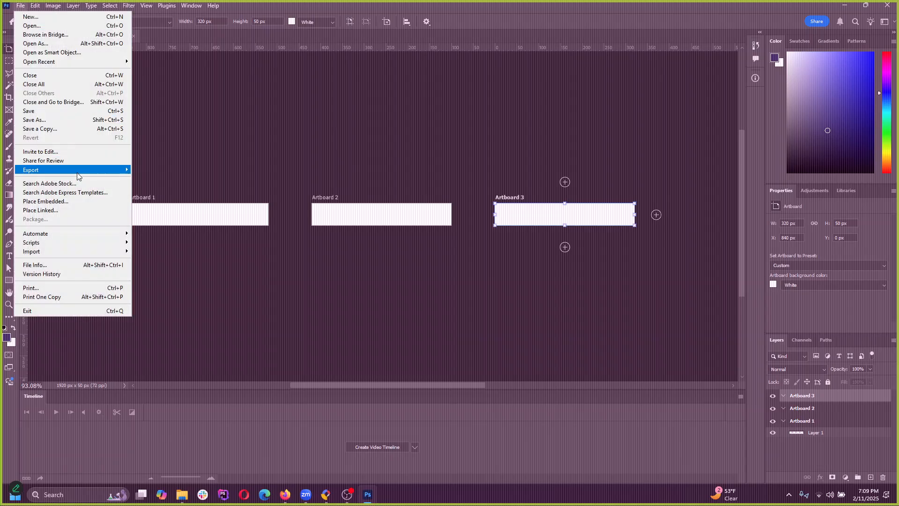
mouse_move(92, 172)
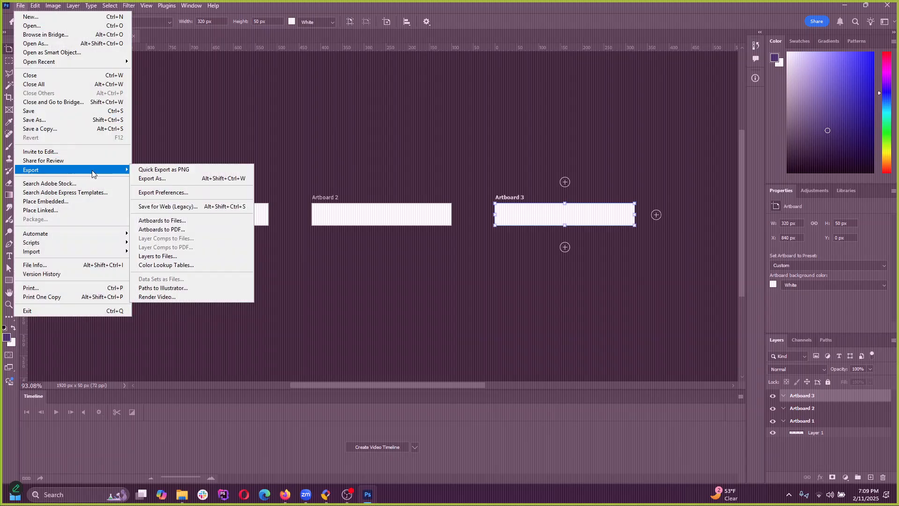
click(176, 180)
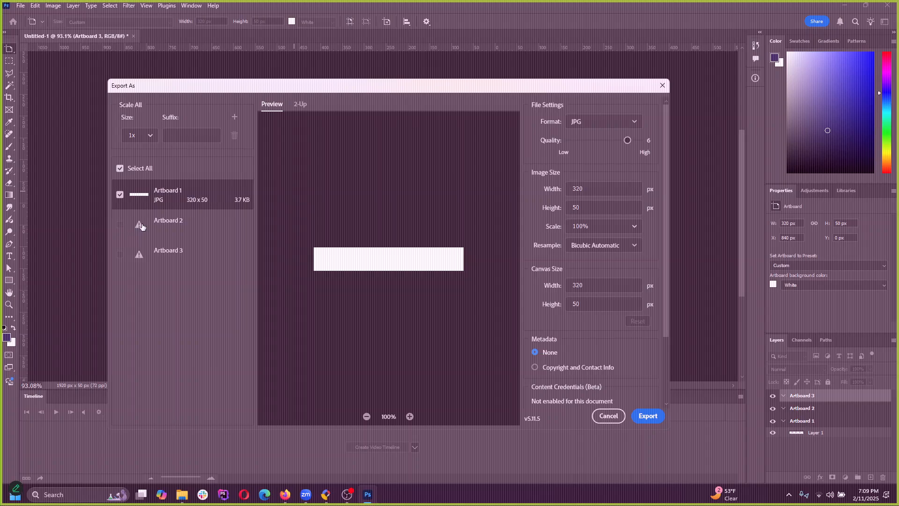
click(188, 226)
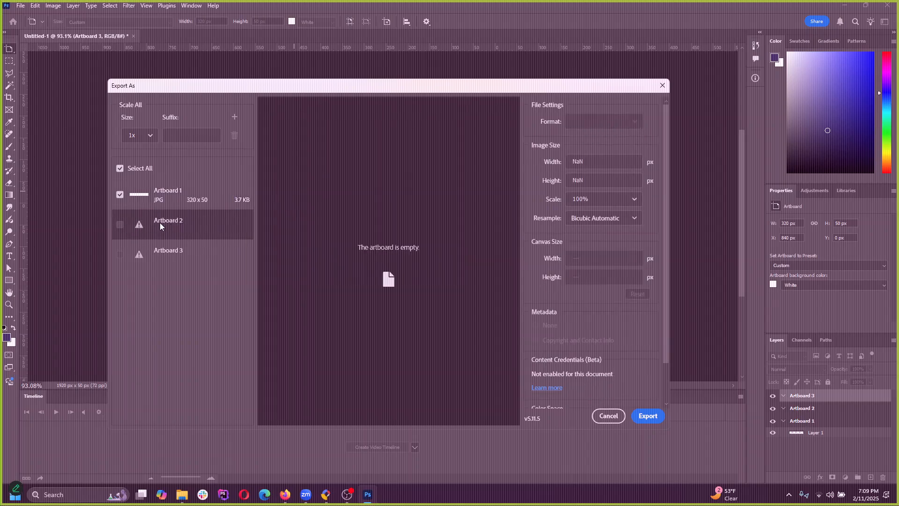
mouse_move(140, 227)
click(169, 207)
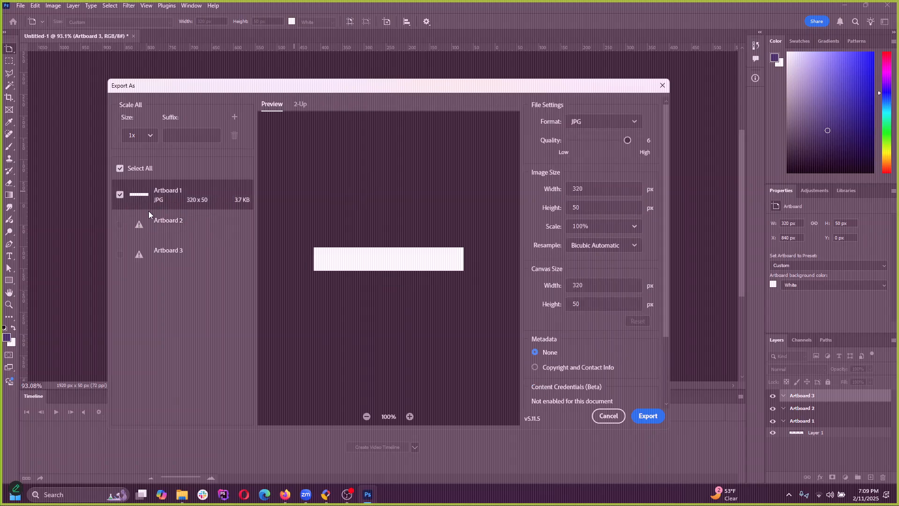
click(149, 226)
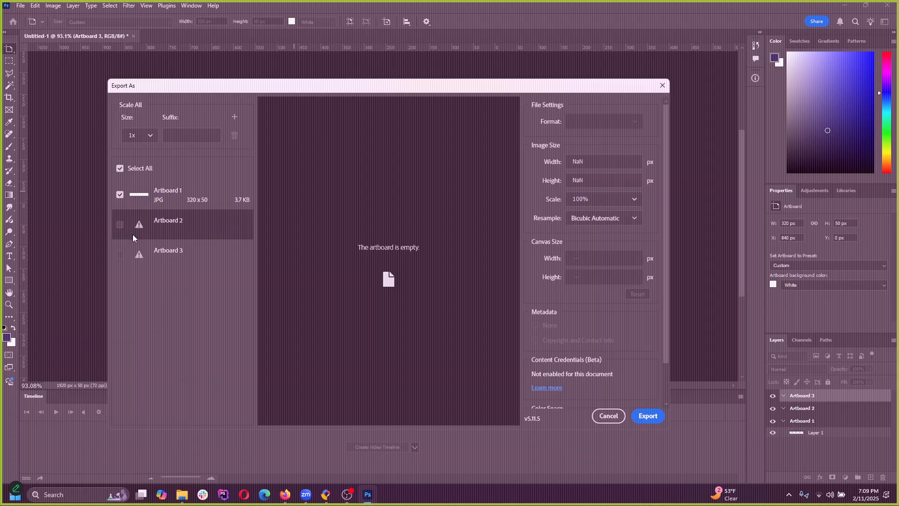
click(167, 254)
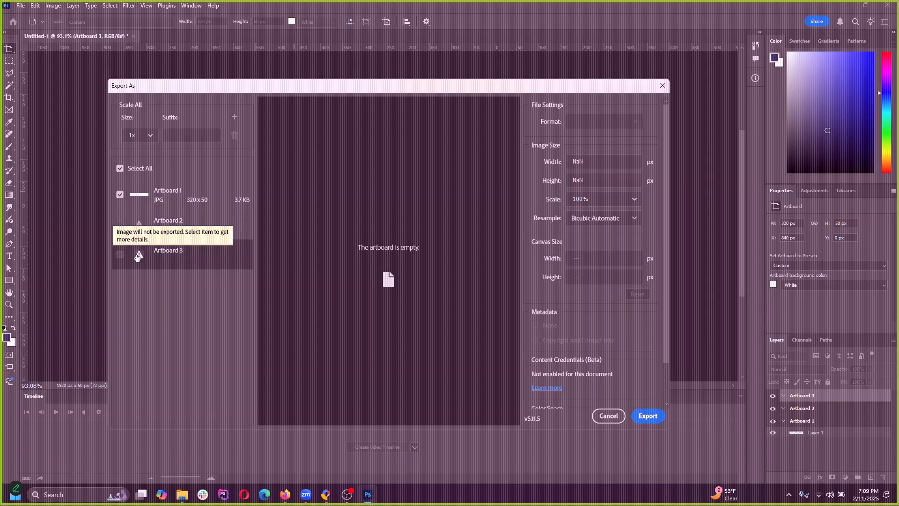
click(607, 420)
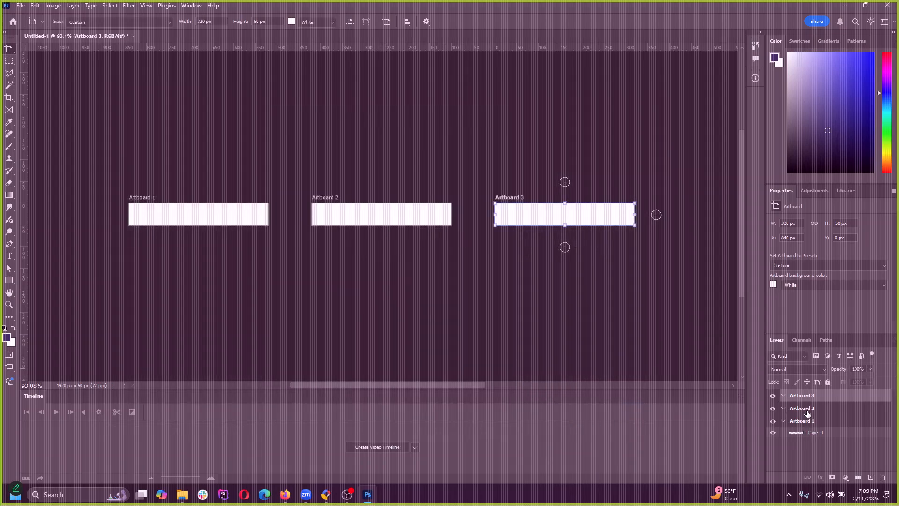
click(784, 421)
click(783, 421)
click(784, 422)
key(v)
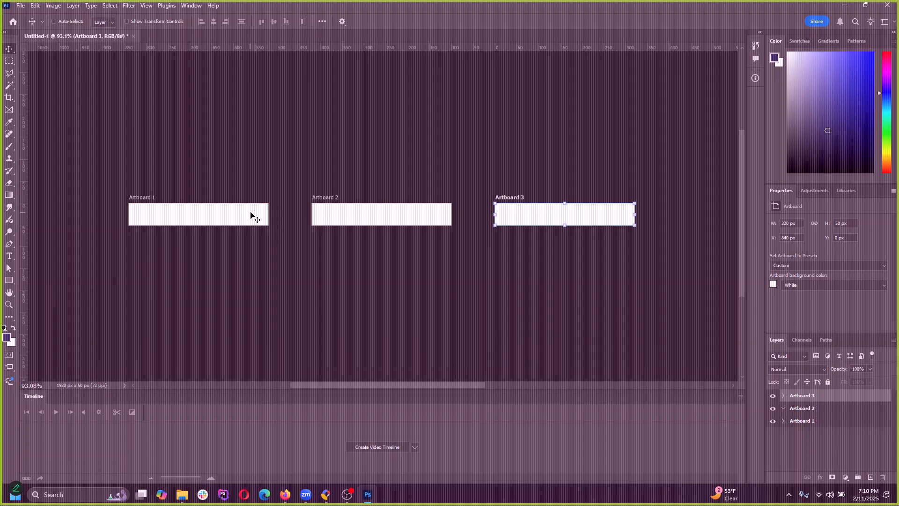
key(shift+v)
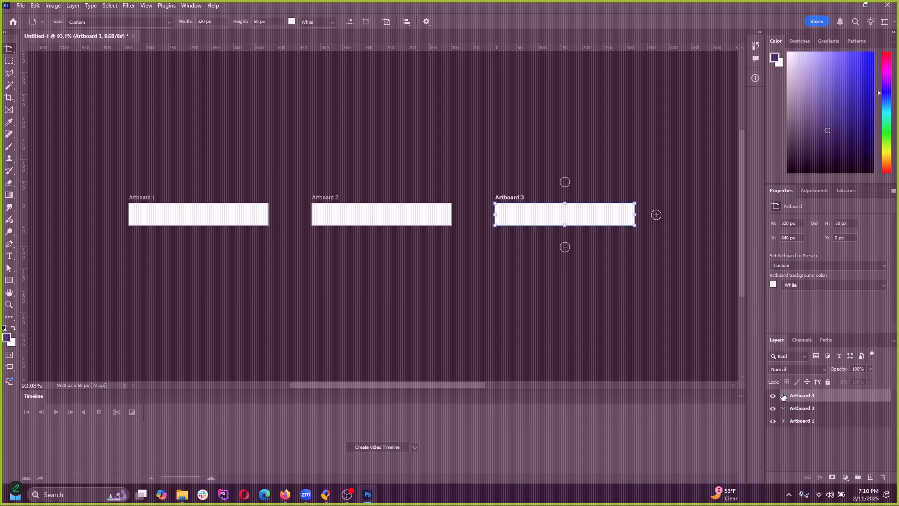
Step: Widen the docked History and Layers panel columns beside the canvas
click(749, 388)
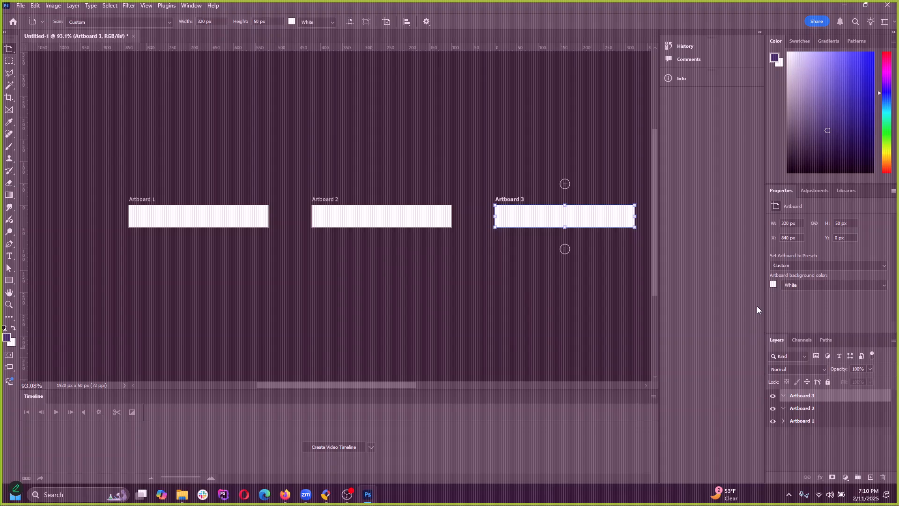
drag(765, 307, 710, 308)
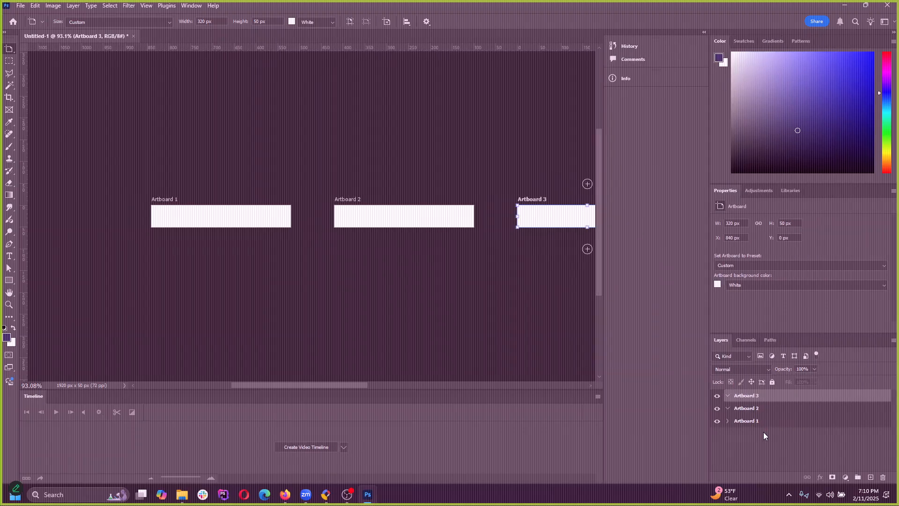
key(ctrl+plus)
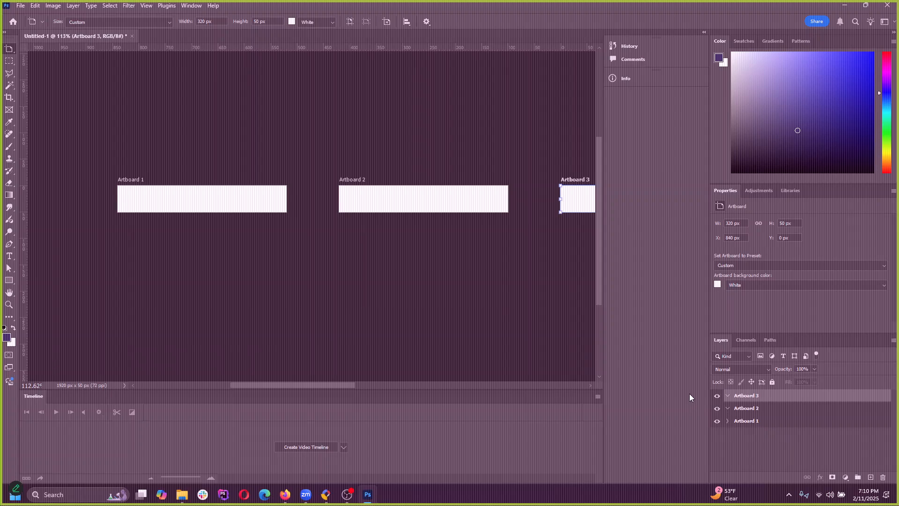
Step: Add a new empty layer inside Artboard 2 and another inside Artboard 3
click(747, 421)
click(727, 414)
click(728, 421)
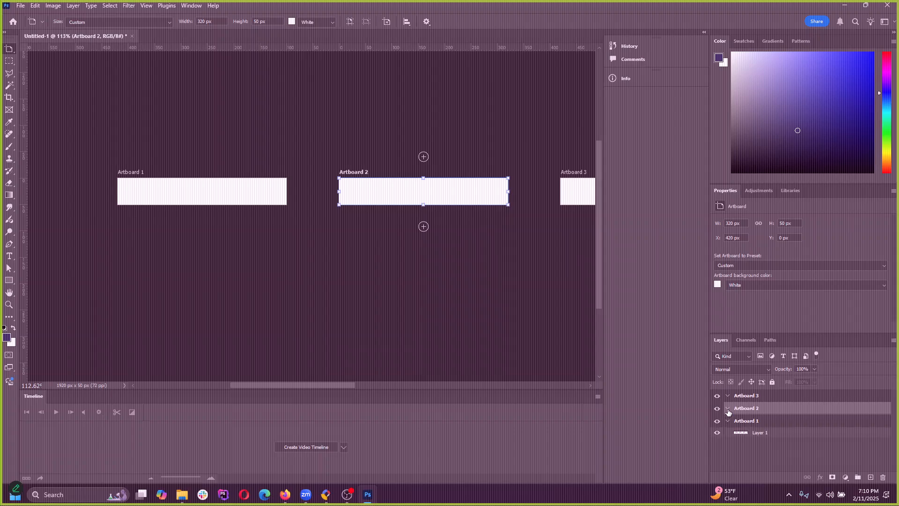
click(761, 428)
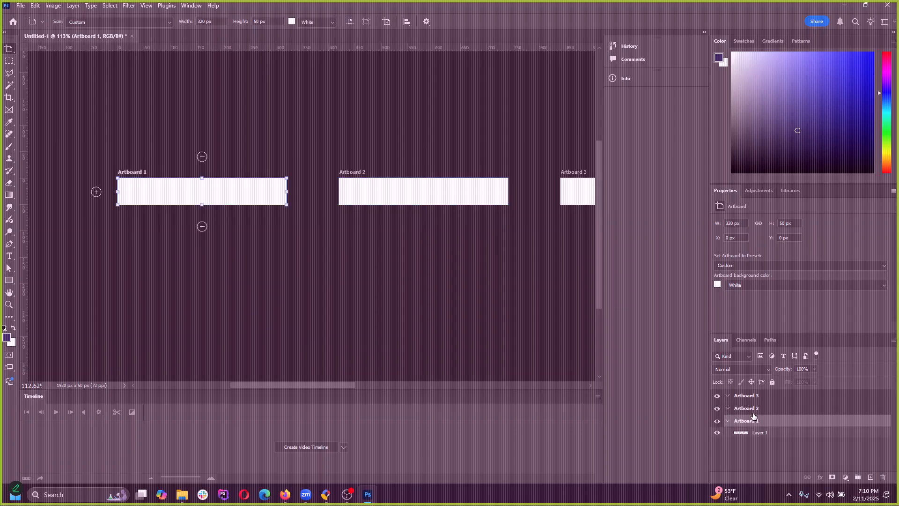
click(754, 413)
click(867, 478)
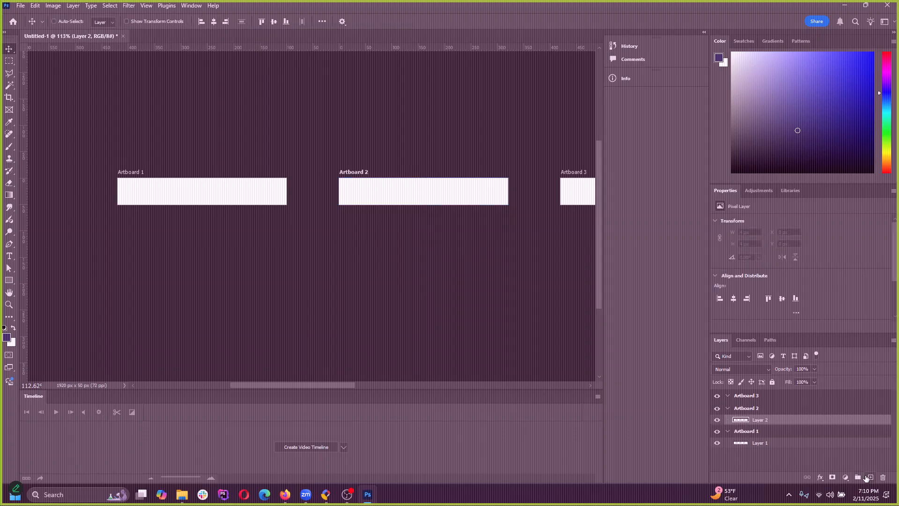
click(770, 398)
click(871, 478)
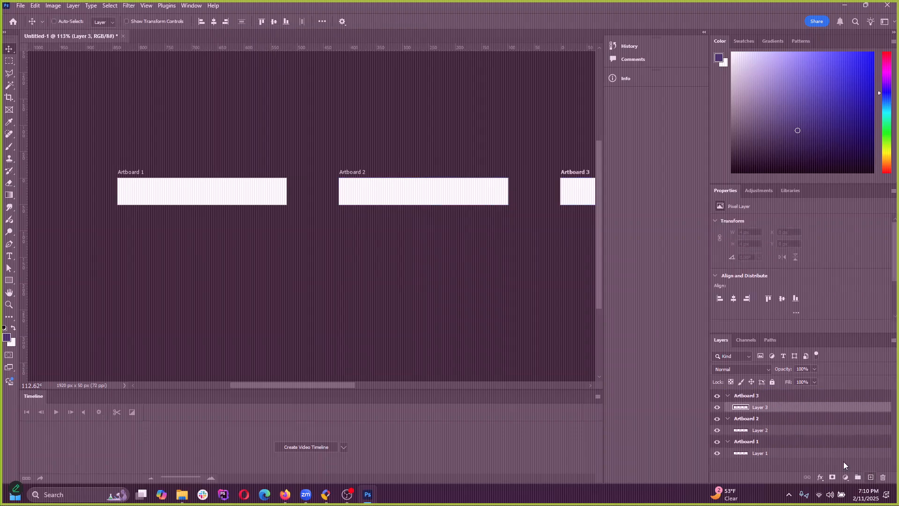
Step: Check the export previews of Artboards 1, 2 and 3 in Export As and close it without exporting
key(v)
drag(325, 385, 367, 387)
click(21, 5)
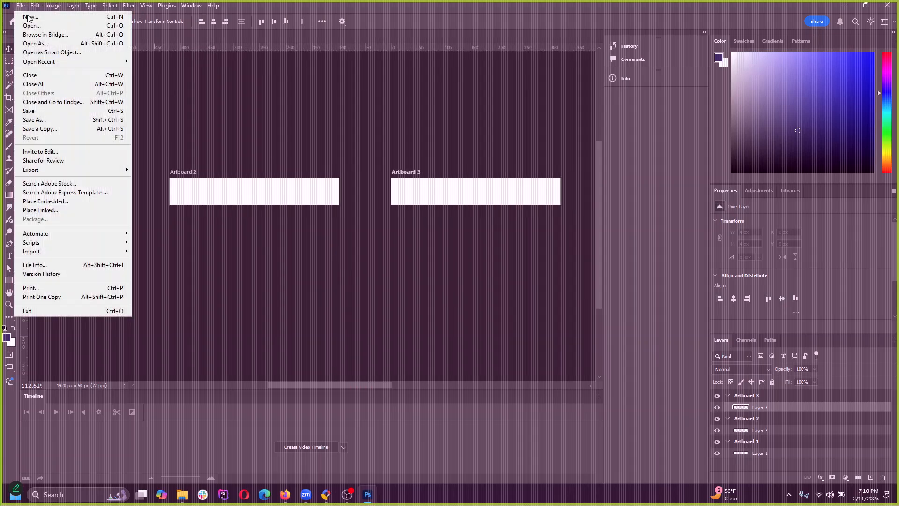
mouse_move(71, 170)
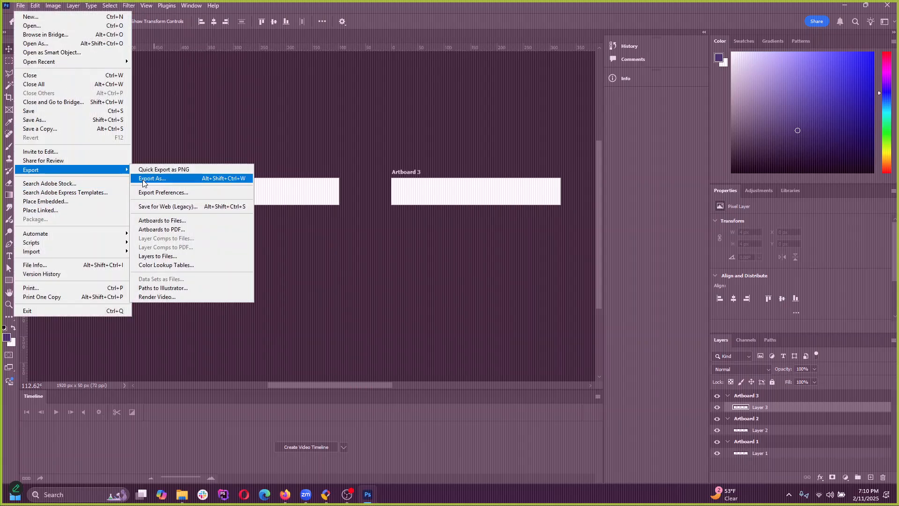
click(173, 180)
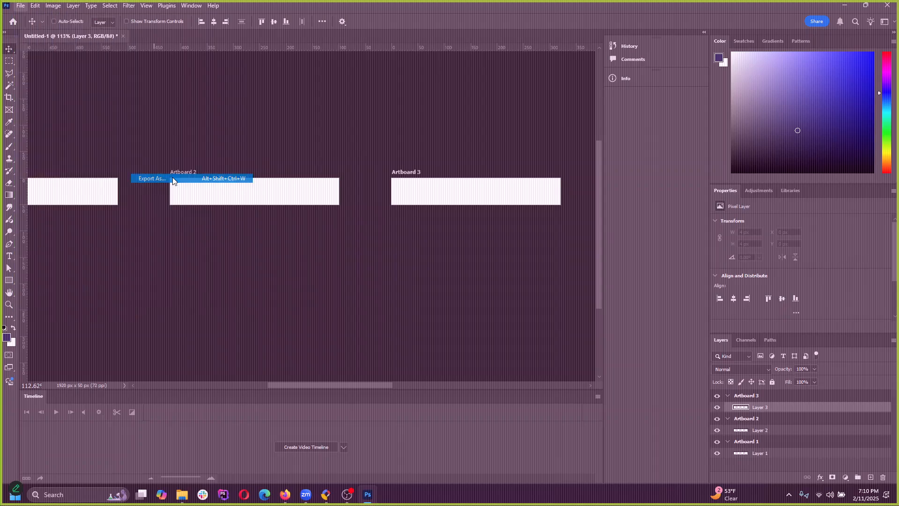
click(191, 236)
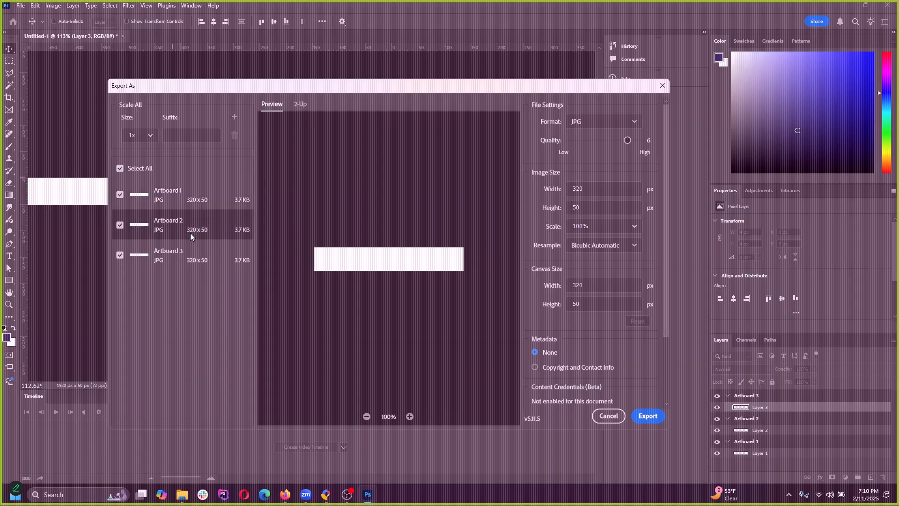
click(181, 263)
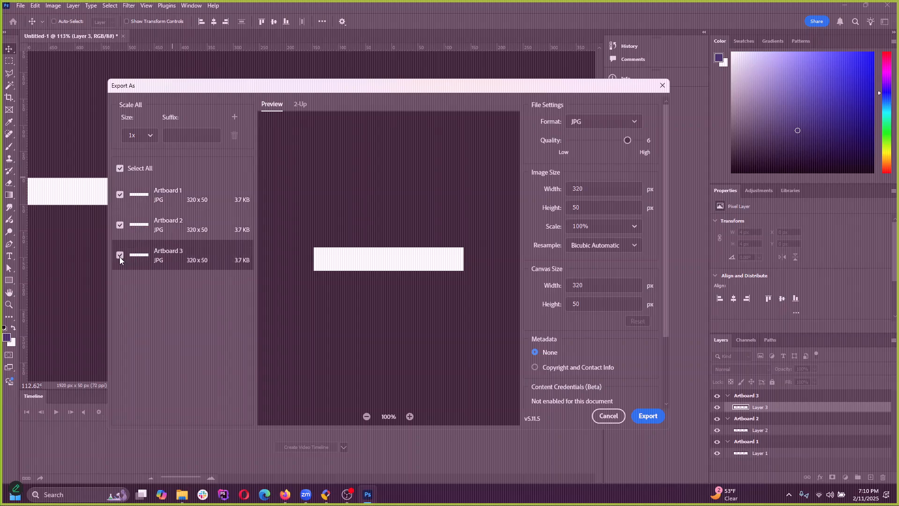
click(179, 206)
click(185, 254)
click(181, 234)
click(215, 206)
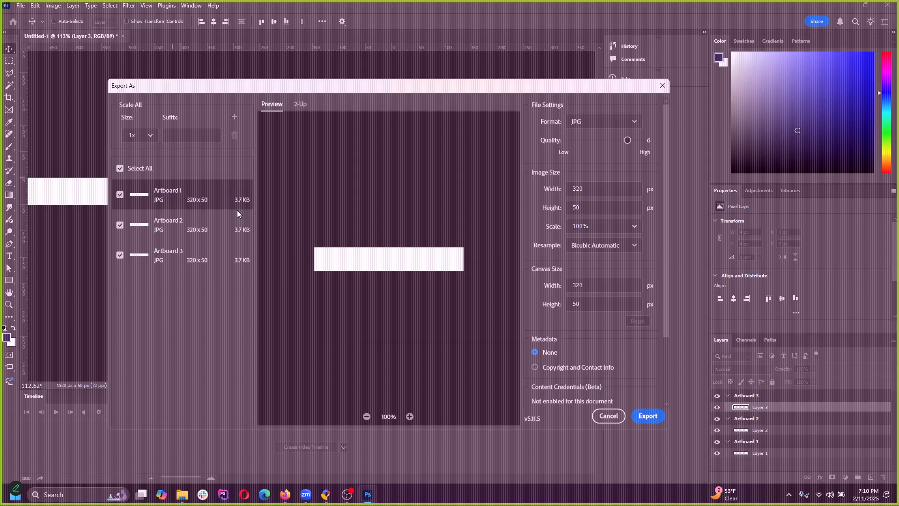
click(615, 413)
Step: Narrow Artboard 1 to a width of 300 px by moving its right edge inward
scroll(201, 207, down, 2)
scroll(238, 210, up, 2)
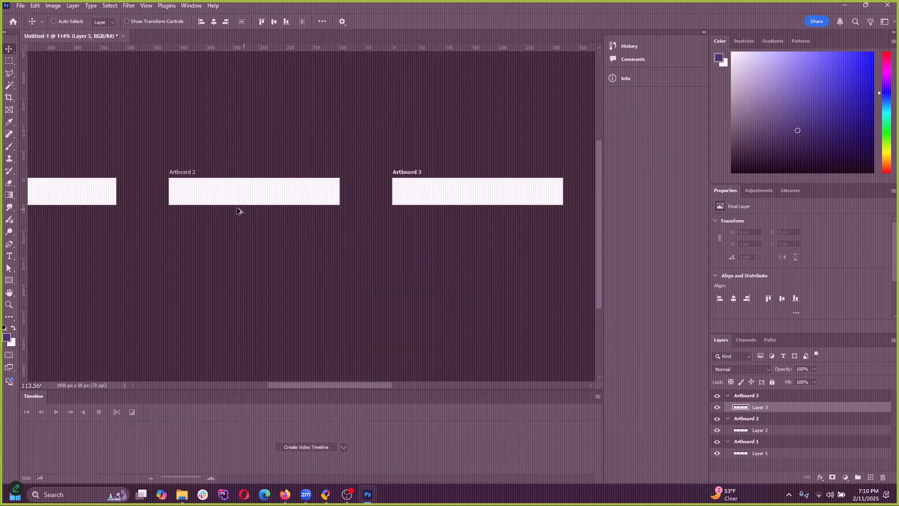
drag(347, 386, 220, 186)
scroll(310, 239, up, 4)
scroll(309, 240, down, 2)
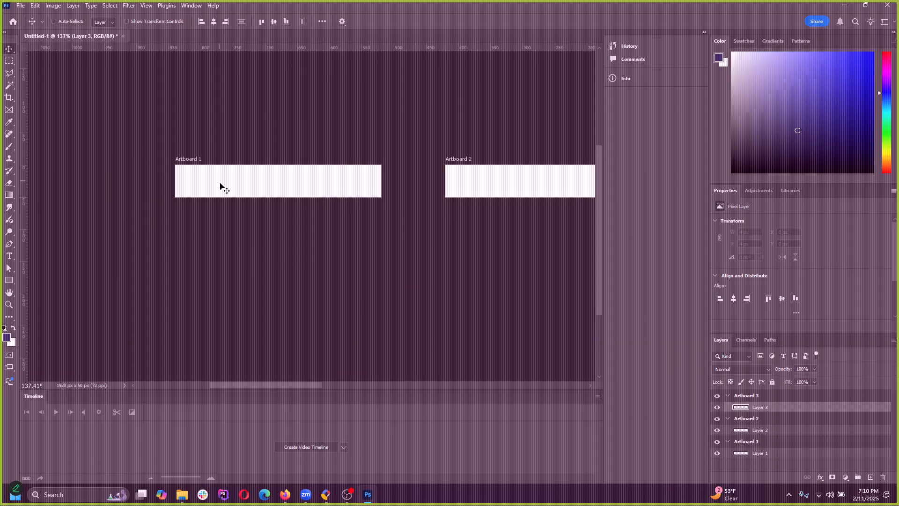
click(187, 158)
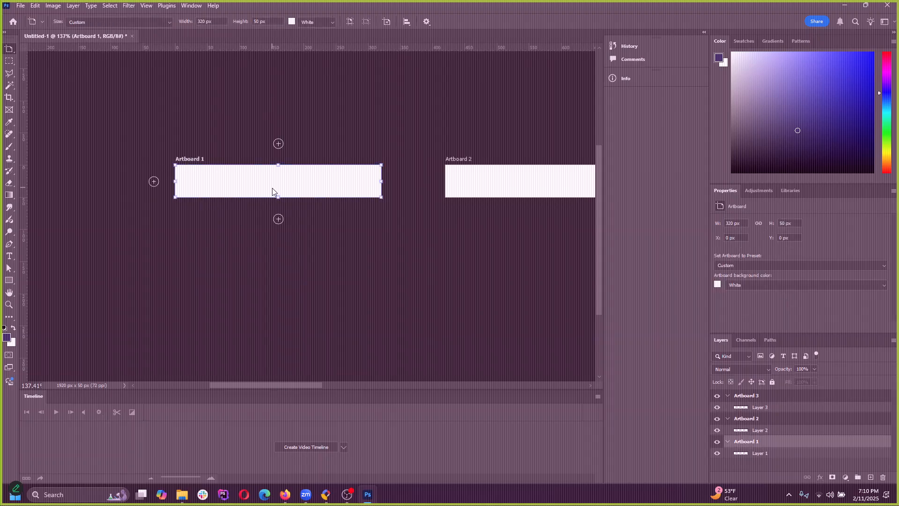
scroll(263, 133, up, 3)
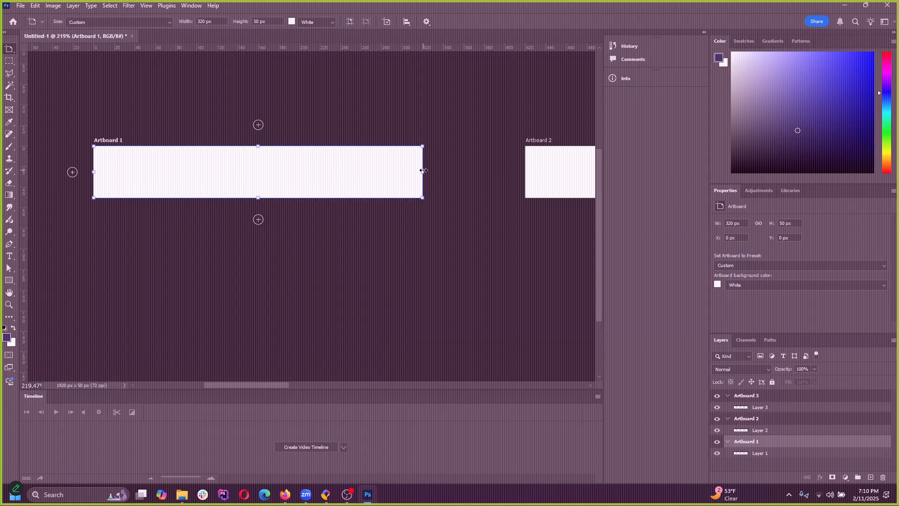
drag(422, 172, 403, 171)
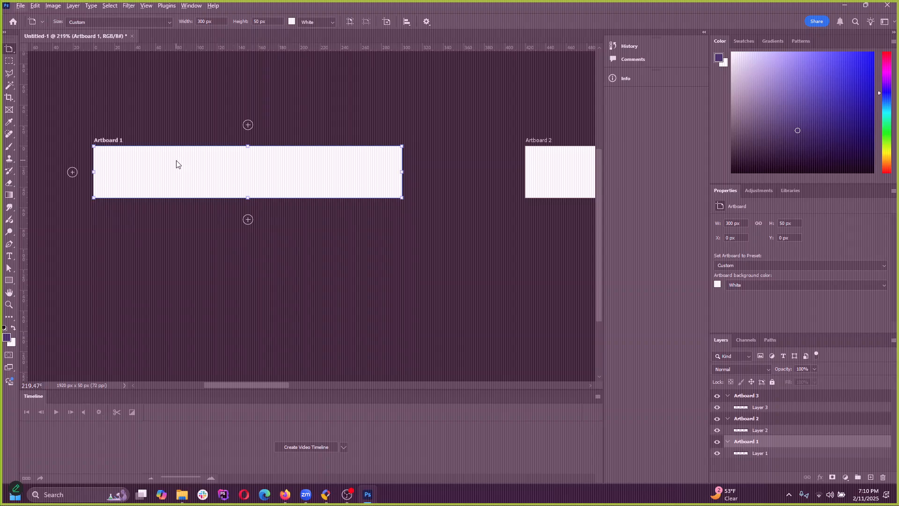
Step: Inspect the document's dimensions in Image Size and close it without applying changes
click(54, 6)
click(63, 80)
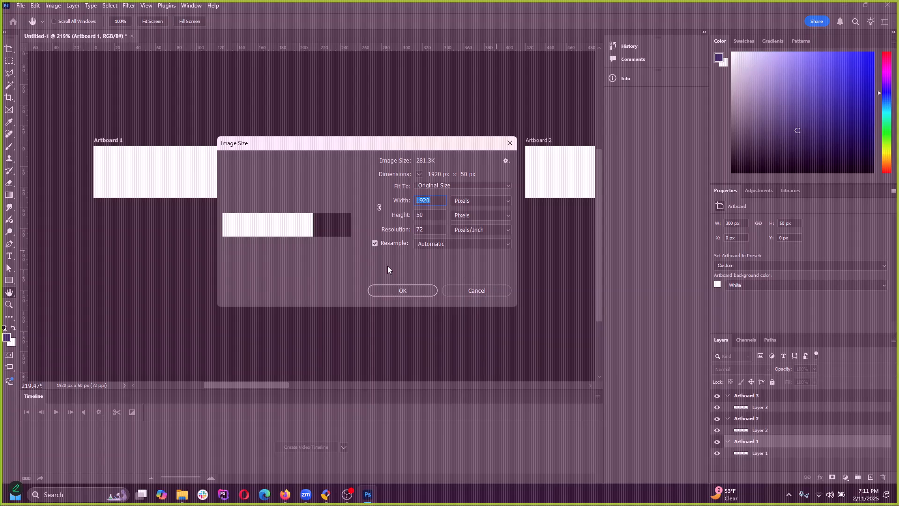
drag(483, 289, 427, 239)
click(470, 286)
scroll(271, 247, down, 5)
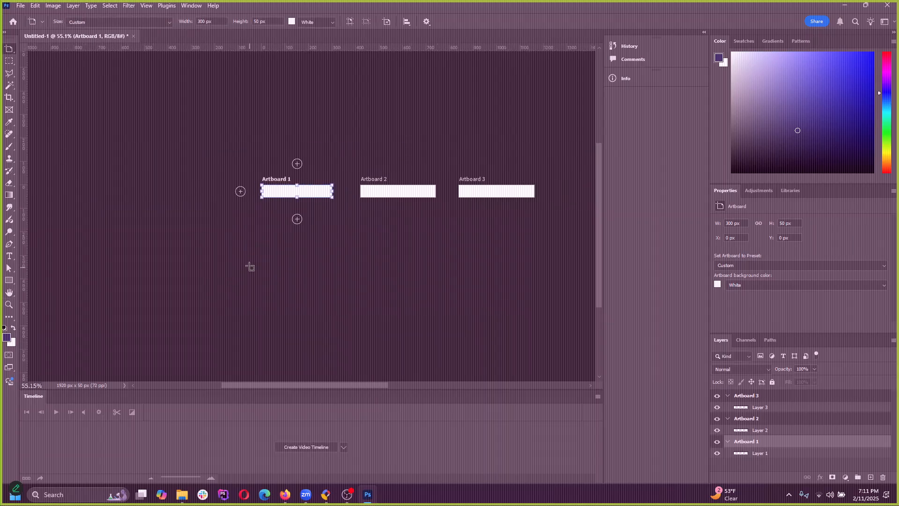
Step: Inspect the document's dimensions in Canvas Size and close it without applying changes
scroll(294, 196, up, 5)
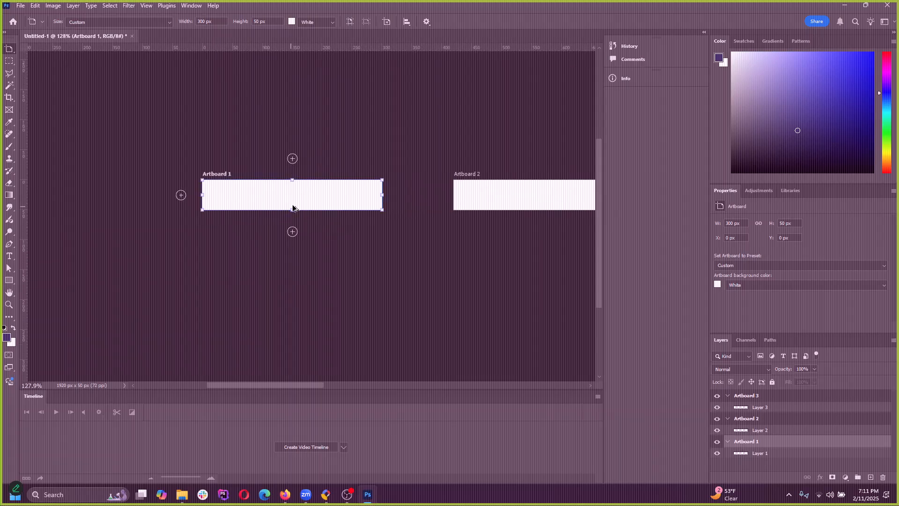
click(53, 6)
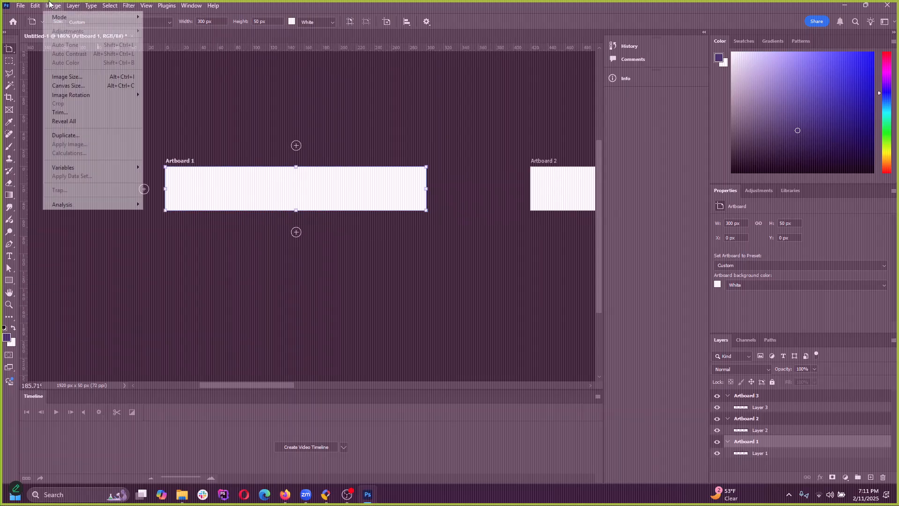
click(75, 85)
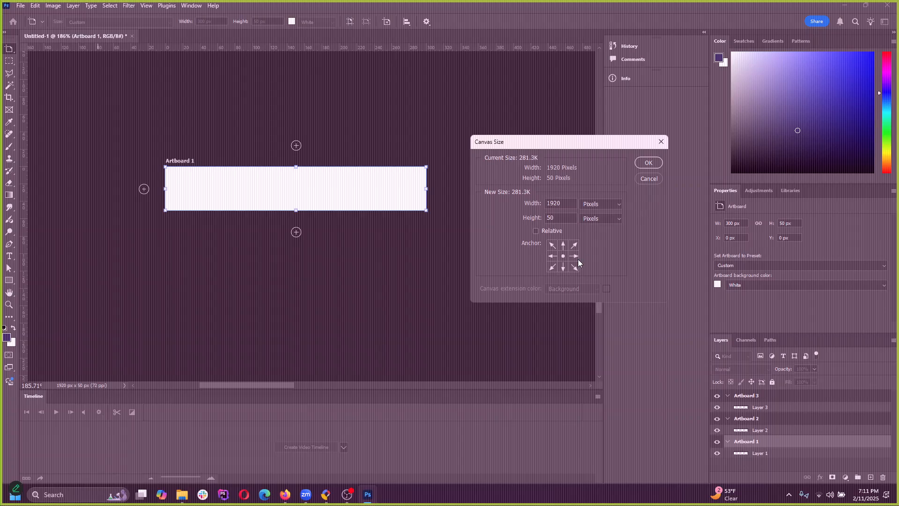
drag(570, 148, 448, 108)
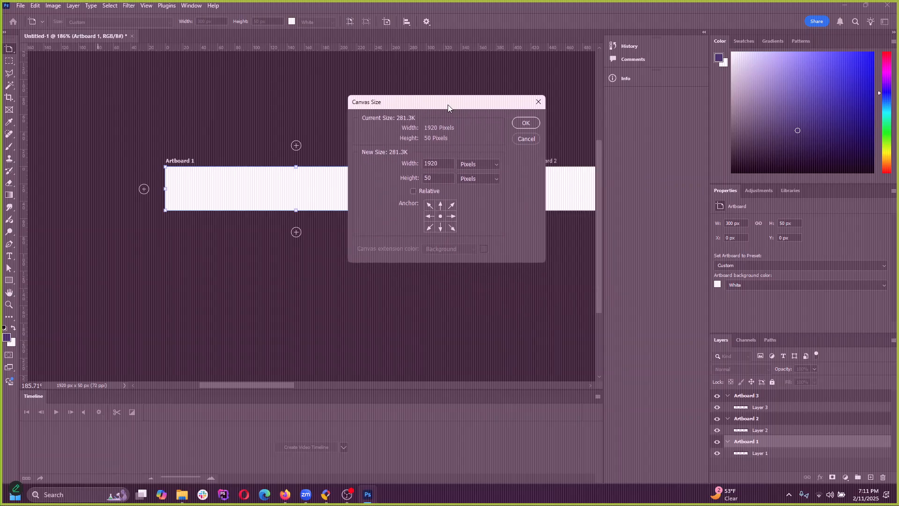
click(526, 139)
scroll(313, 173, up, 3)
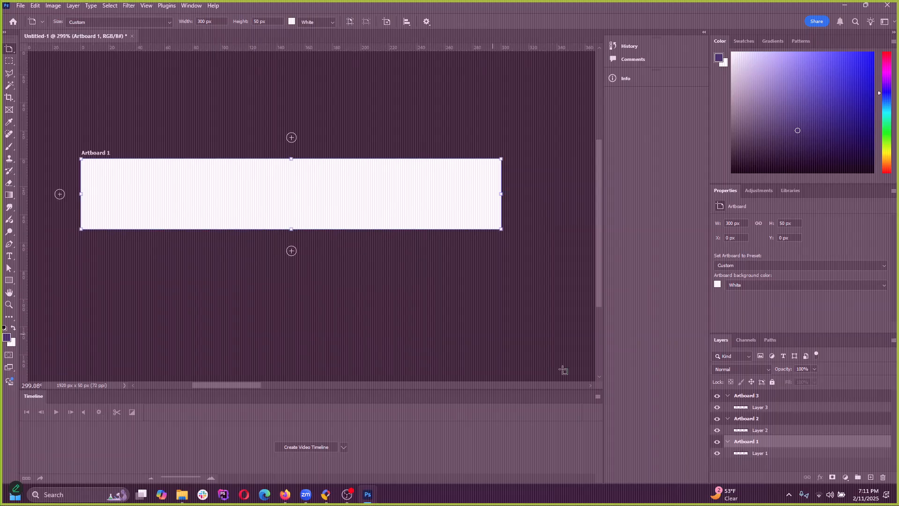
Step: Switch to the Move Tool and recheck the Canvas Size settings with Artboard 1 selected, cancelling without changes
right_click(9, 49)
click(44, 49)
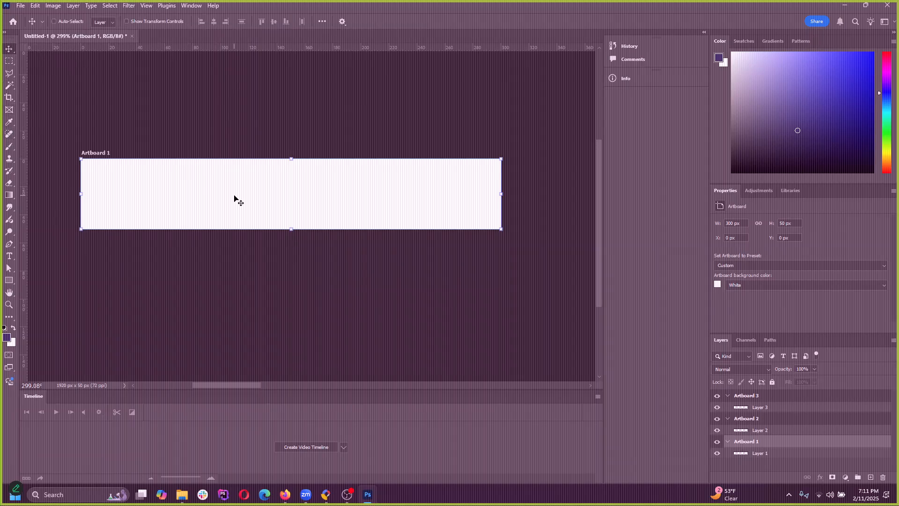
click(83, 6)
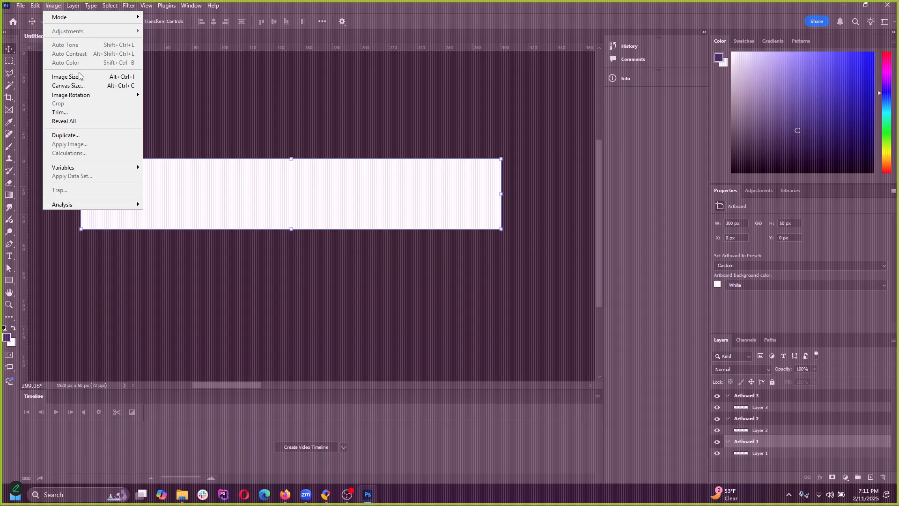
click(70, 85)
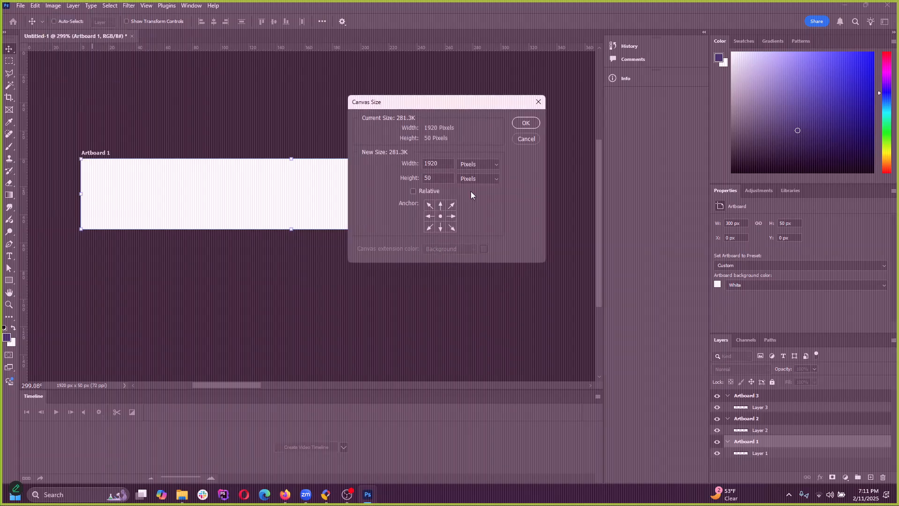
drag(434, 108, 453, 133)
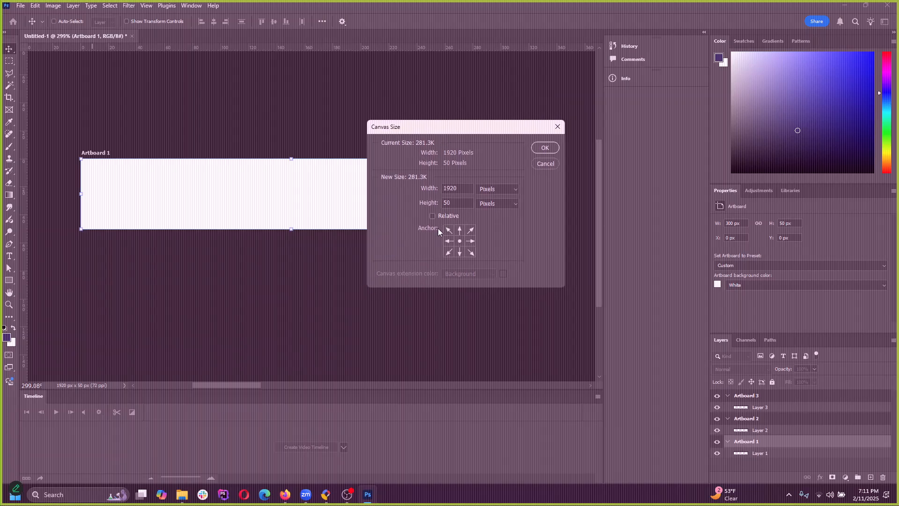
click(431, 217)
click(546, 164)
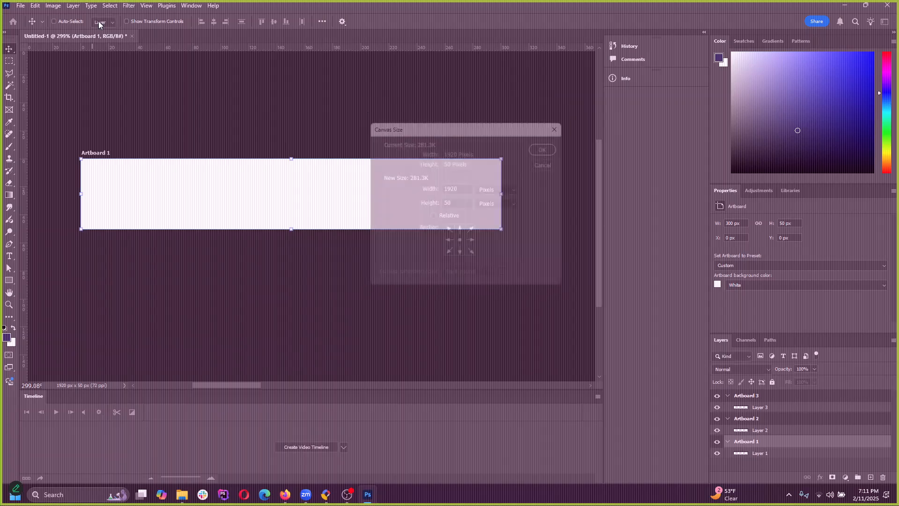
Step: Check the document's size settings in Image Size, cancel them, and look over the Image Rotation options
click(53, 6)
click(68, 77)
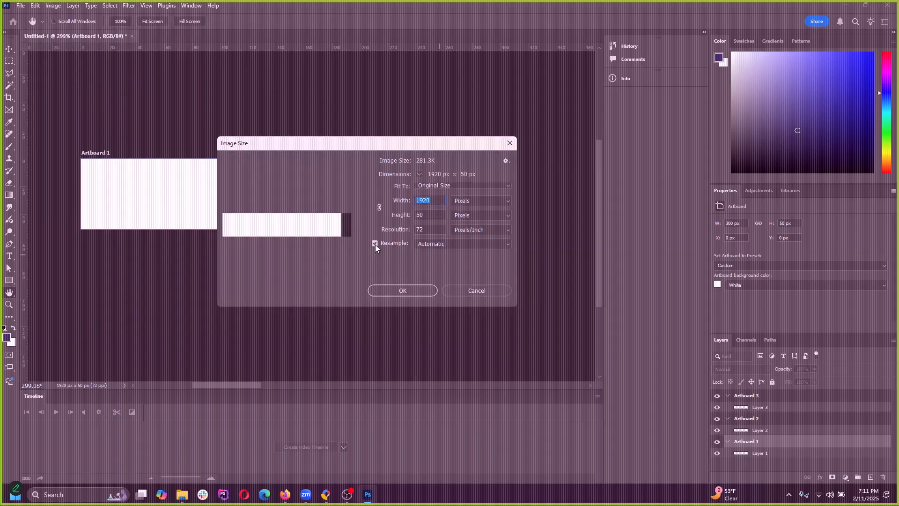
click(485, 291)
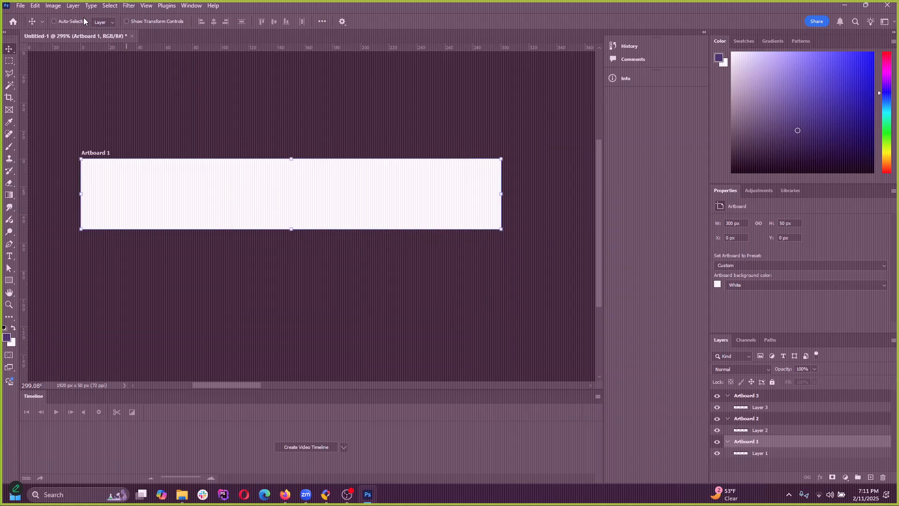
click(53, 6)
mouse_move(84, 100)
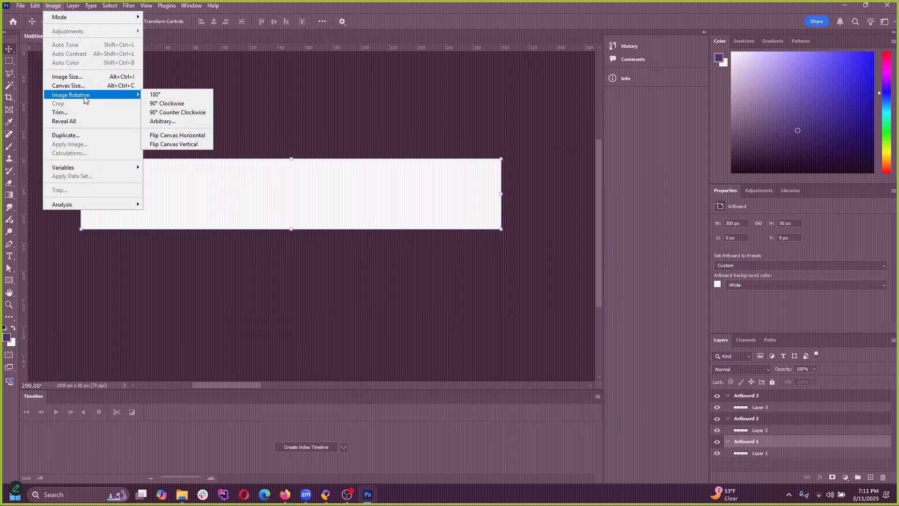
Step: Switch back to the Artboard Tool with Artboard 1 selected
click(9, 48)
right_click(9, 49)
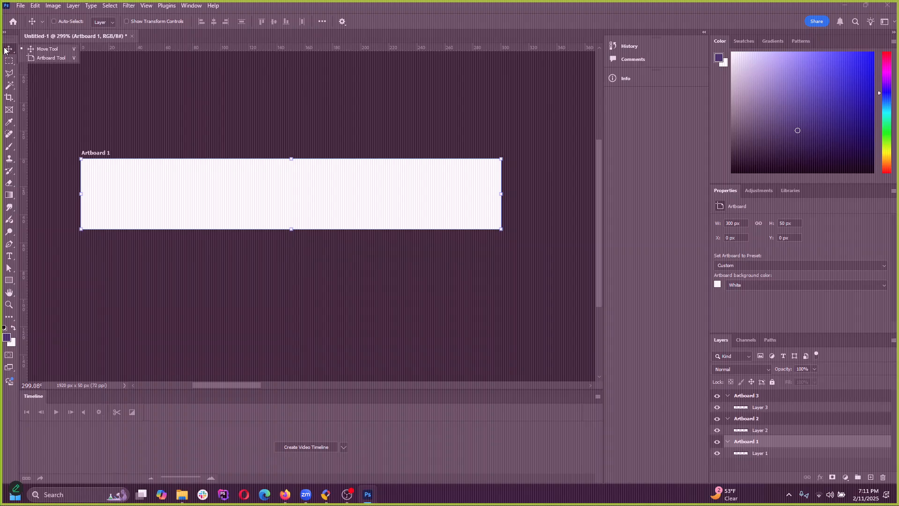
click(43, 58)
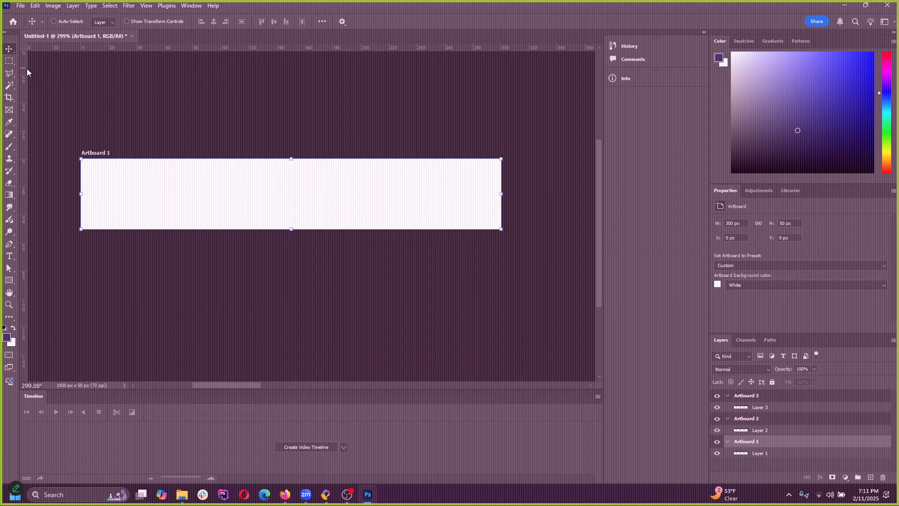
right_click(8, 51)
click(35, 57)
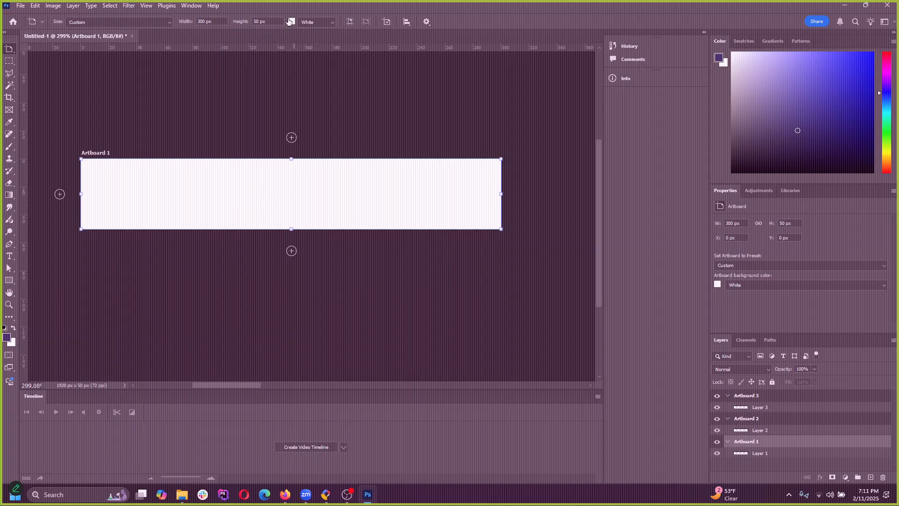
right_click(9, 51)
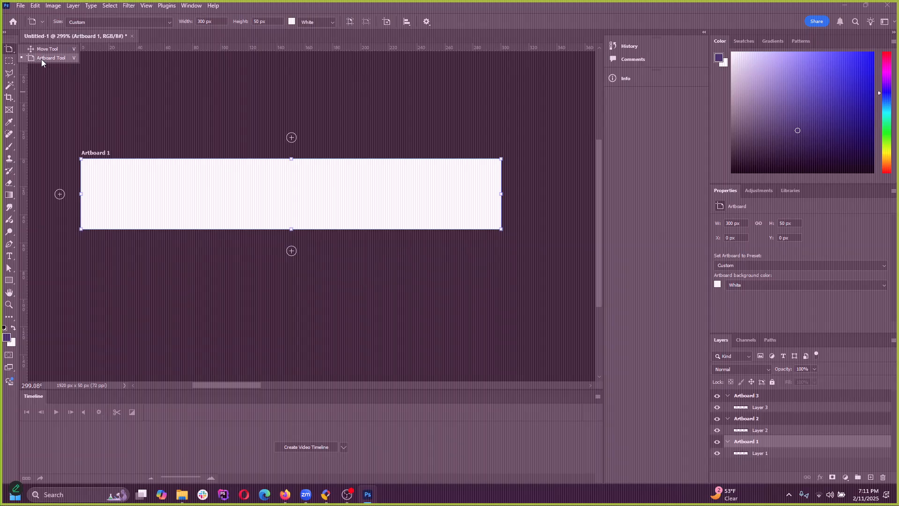
click(42, 58)
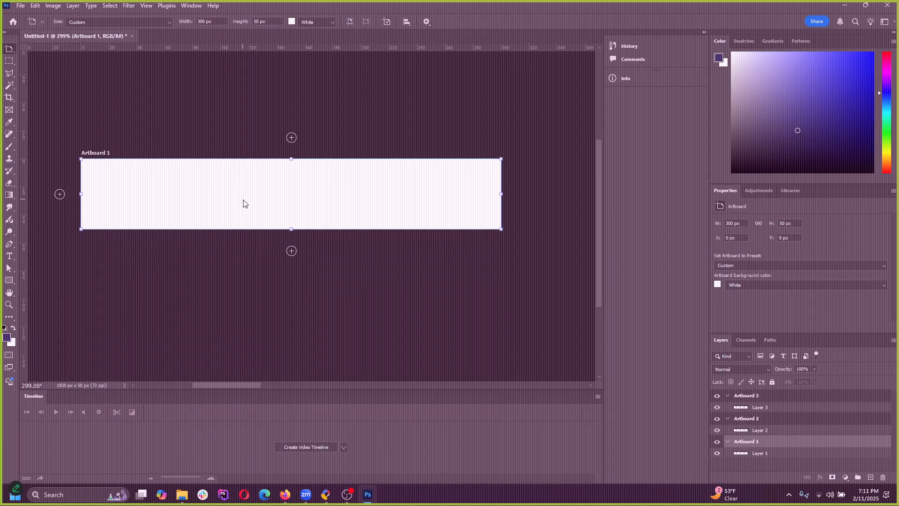
Step: Select Artboard 3 and compare its dimensions with Image Size and Canvas Size, cancelling both without changes
click(758, 401)
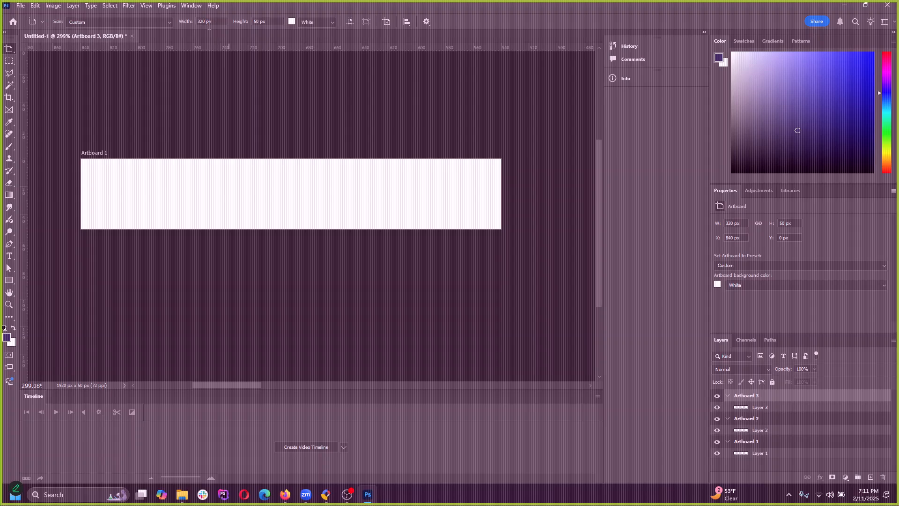
key(shift+Tab)
click(53, 6)
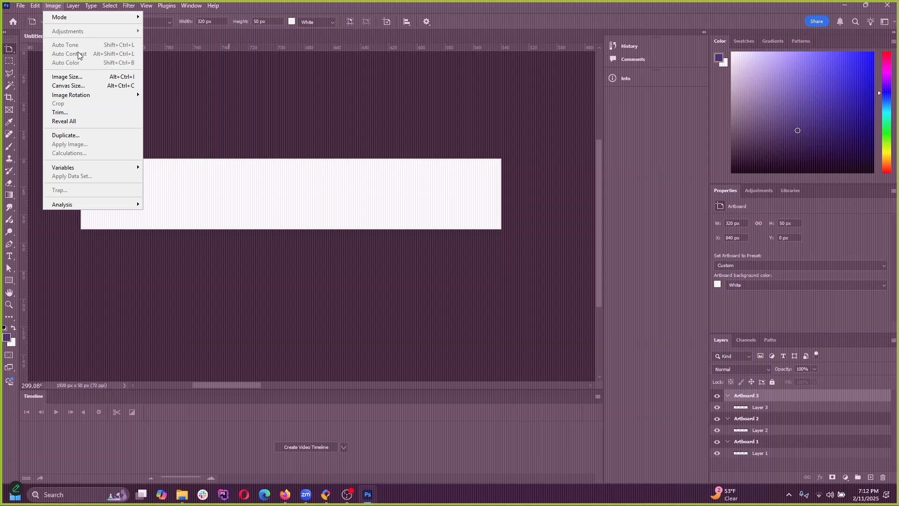
click(82, 78)
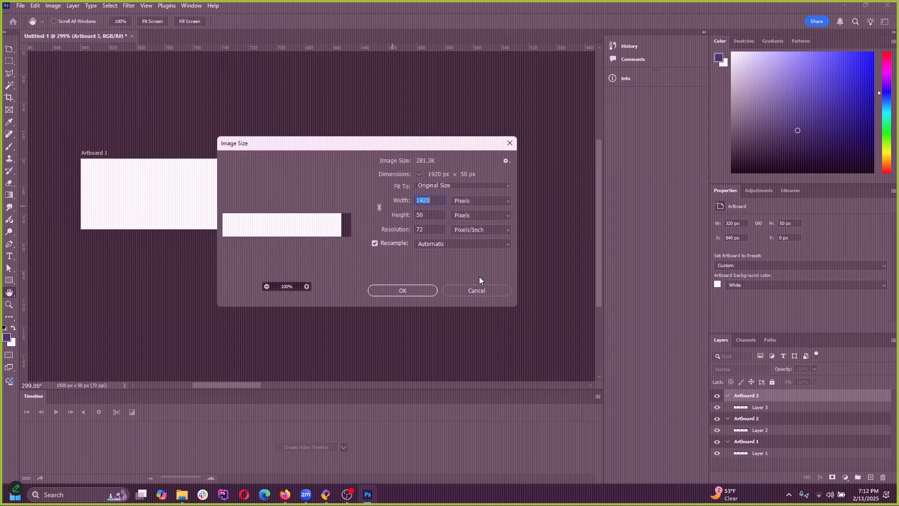
click(470, 291)
click(55, 6)
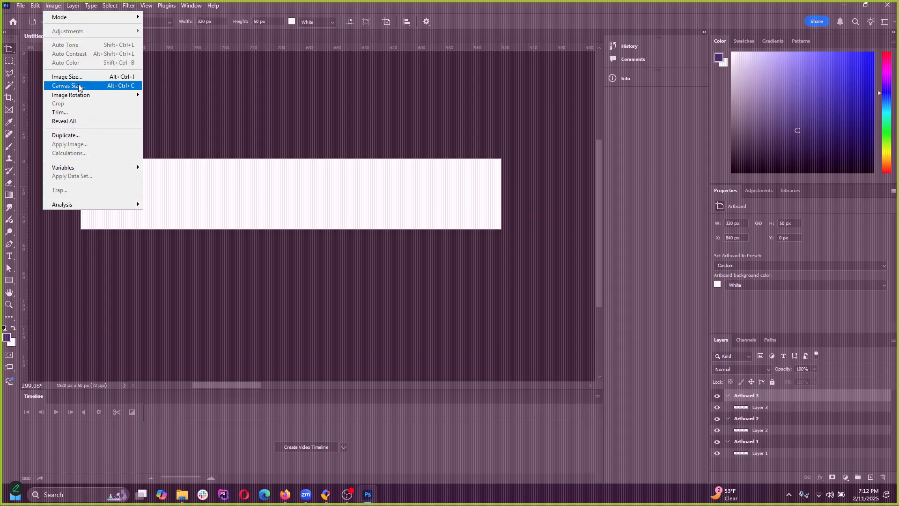
click(80, 88)
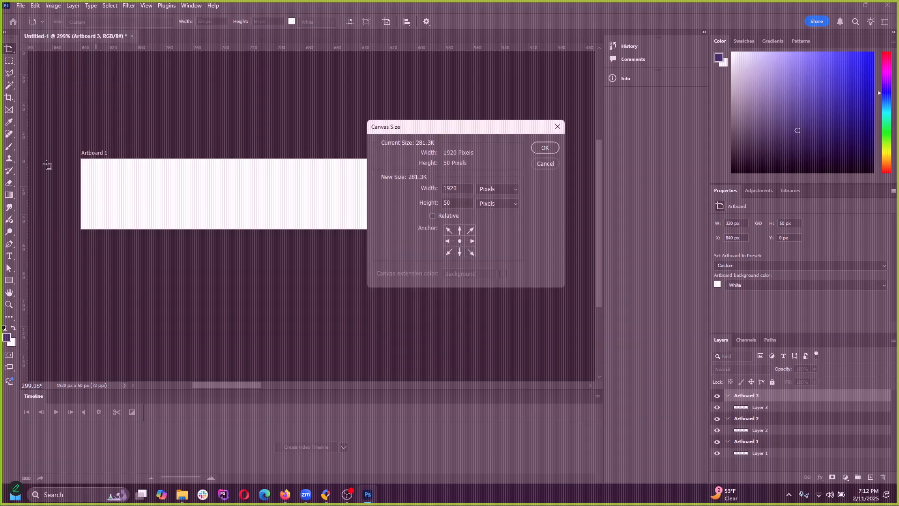
click(546, 164)
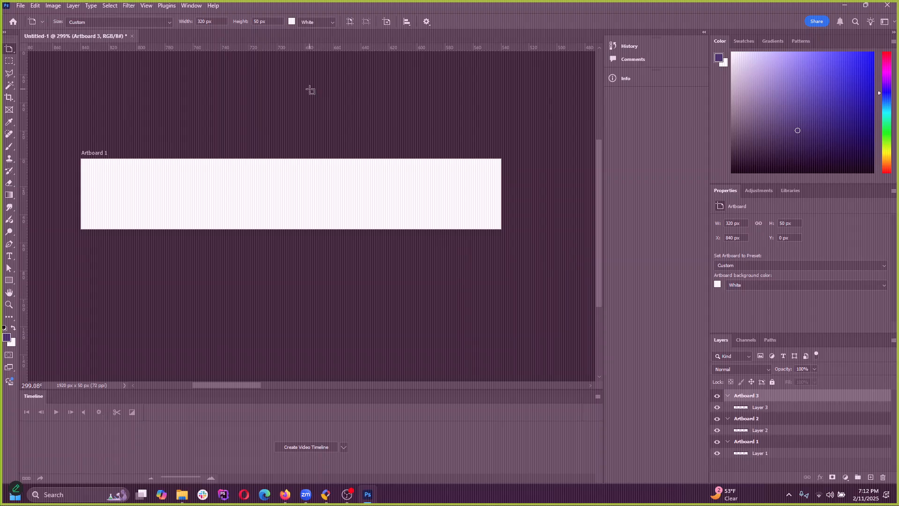
Step: Examine the properties of Layer 3 and Layer 1, and reselect Artboard 1 by its canvas label
click(762, 408)
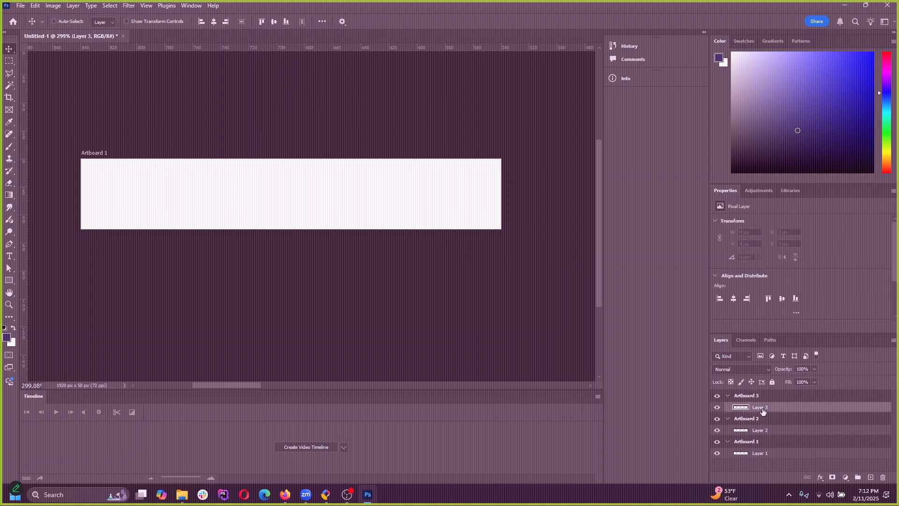
click(772, 453)
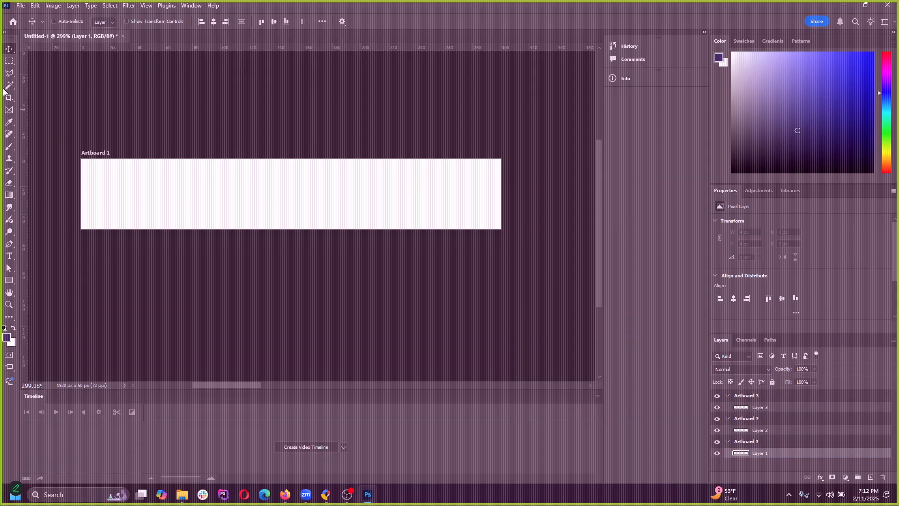
scroll(286, 234, right, 3)
scroll(231, 195, down, 2)
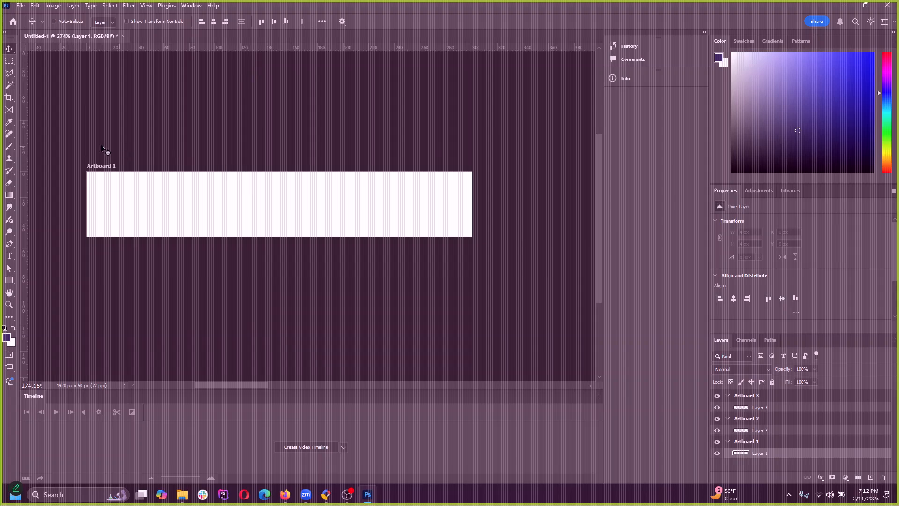
click(101, 166)
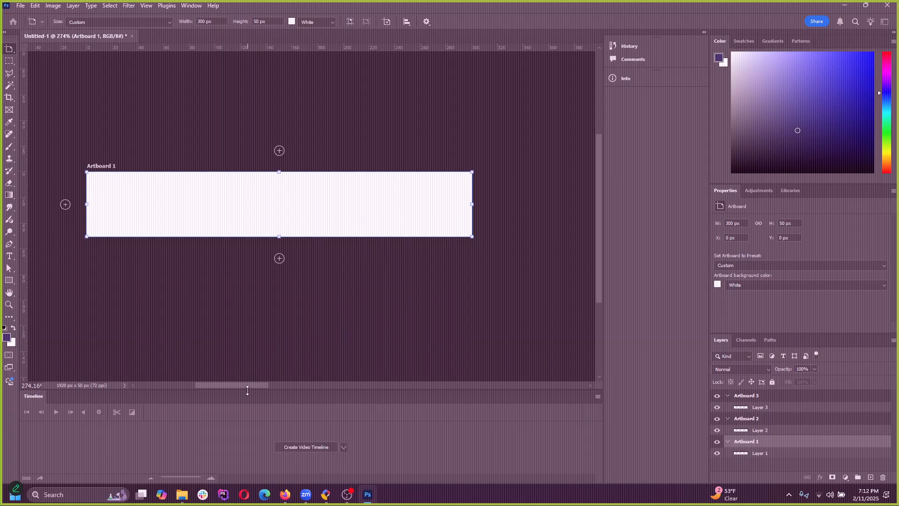
Step: Select Artboard 3 by its canvas label and set its height to 100 px
scroll(254, 386, right, 10)
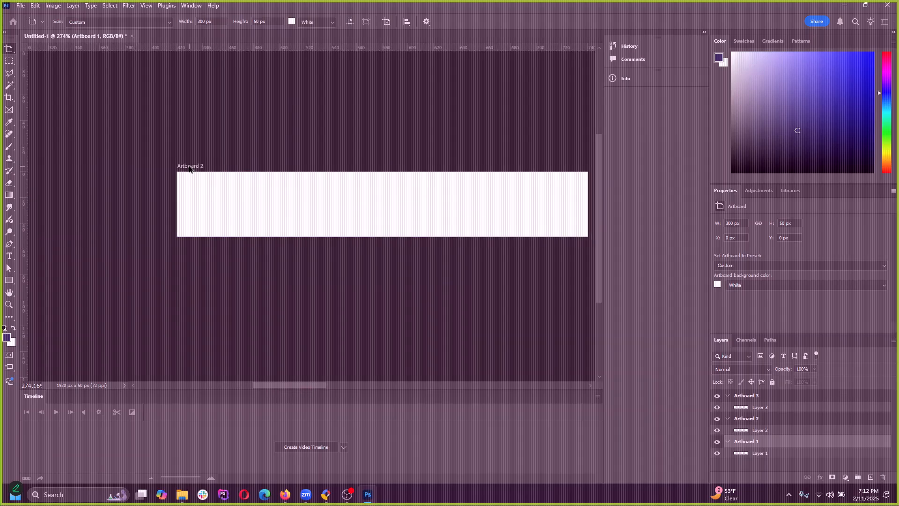
click(190, 167)
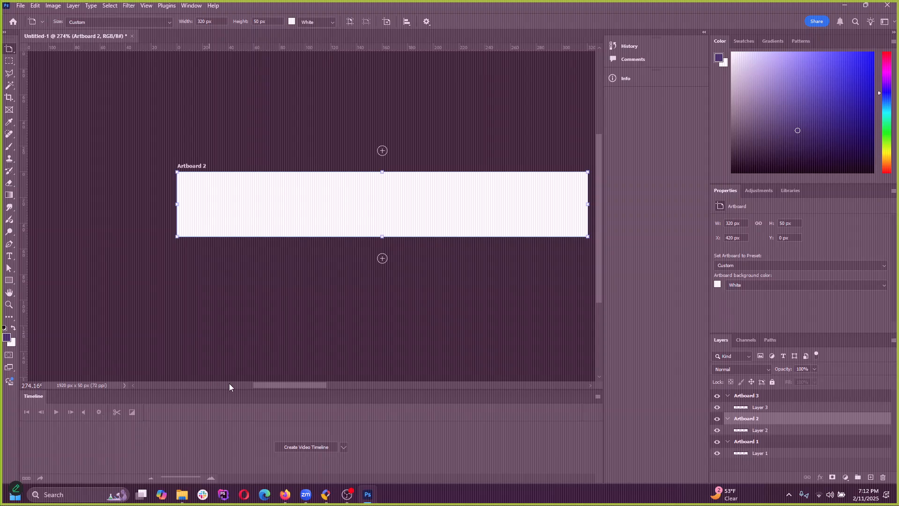
drag(257, 386, 333, 389)
click(207, 168)
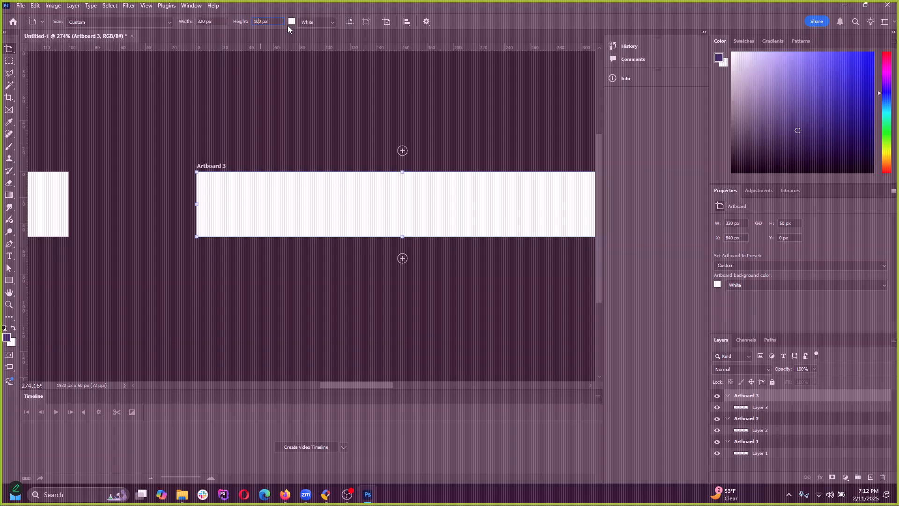
key(Return)
scroll(305, 221, down, 5)
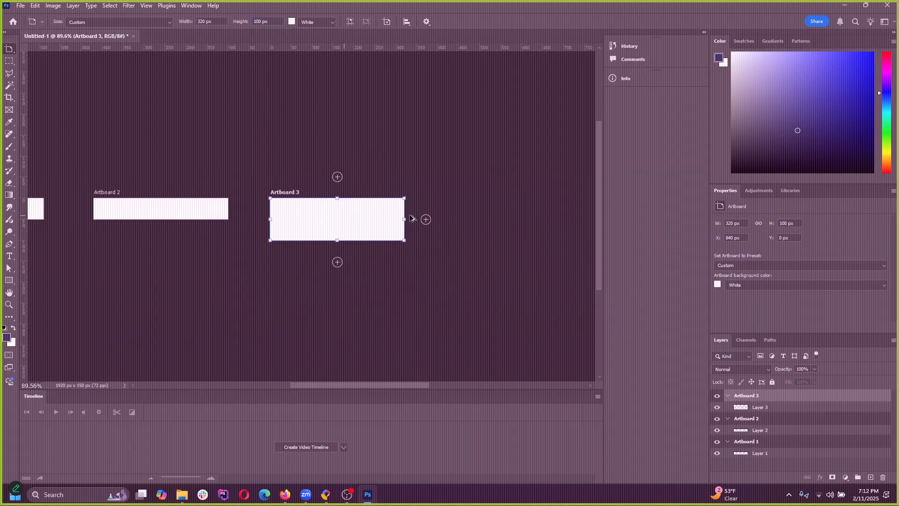
scroll(441, 217, up, 4)
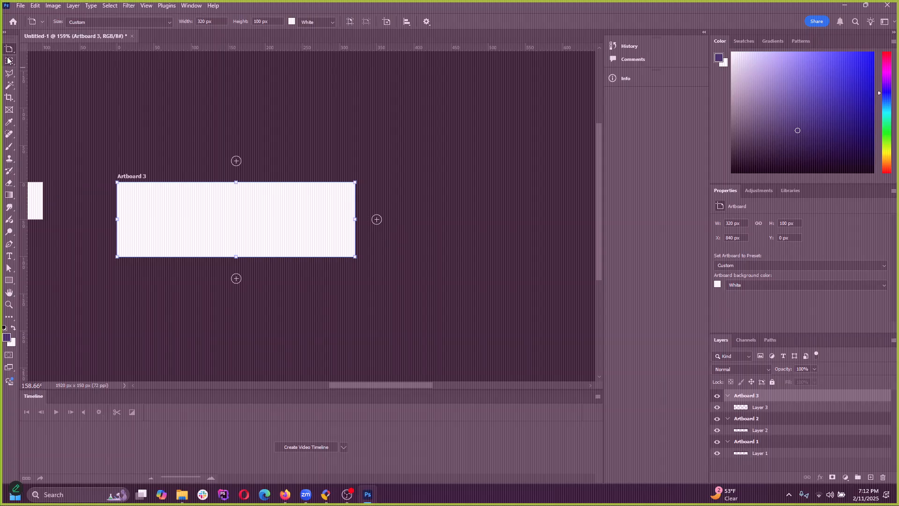
Step: Switch to the Downloads folder in File Explorer and move its window off the Photoshop workspace
click(182, 494)
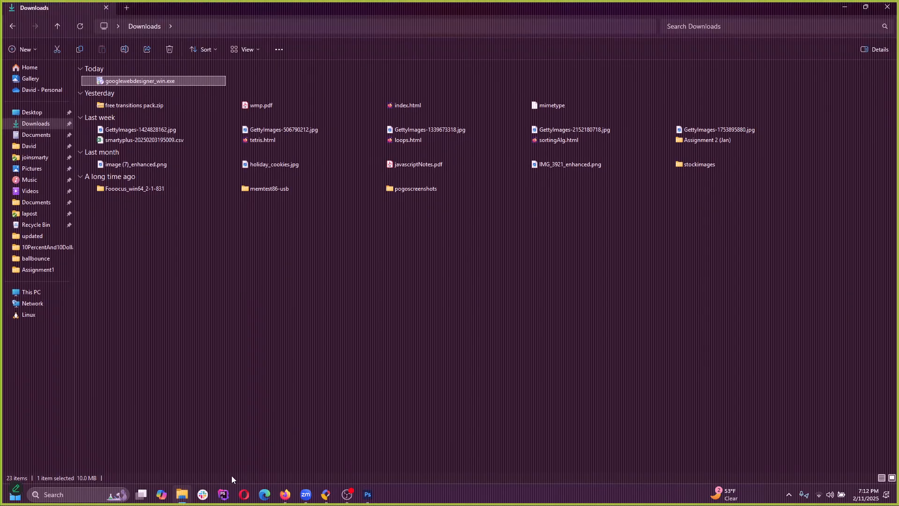
drag(430, 7, 898, 57)
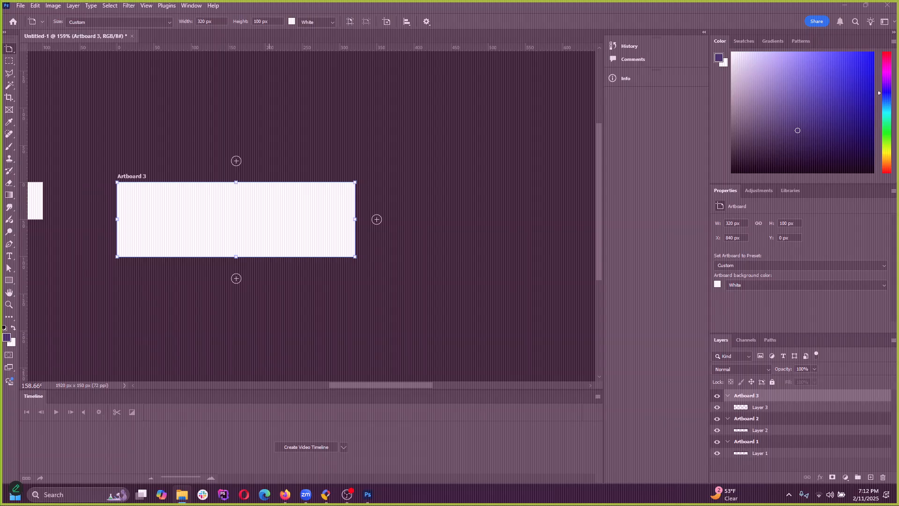
Step: Switch to Google Web Designer and start a new blank banner file with dimensions 300 x 250
click(326, 494)
click(676, 88)
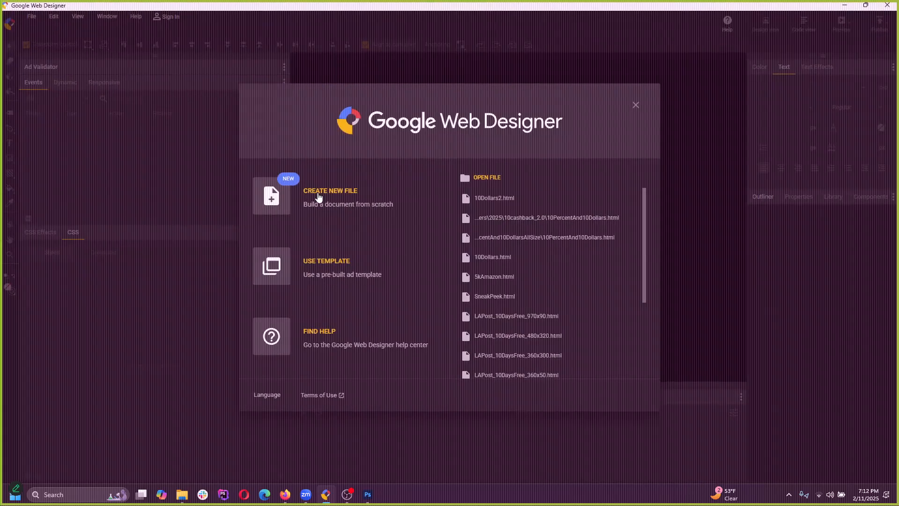
click(269, 200)
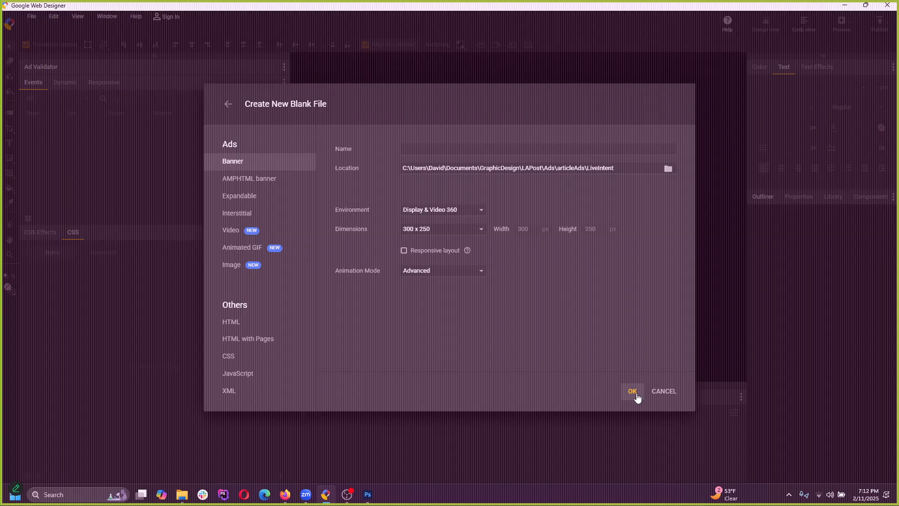
click(475, 233)
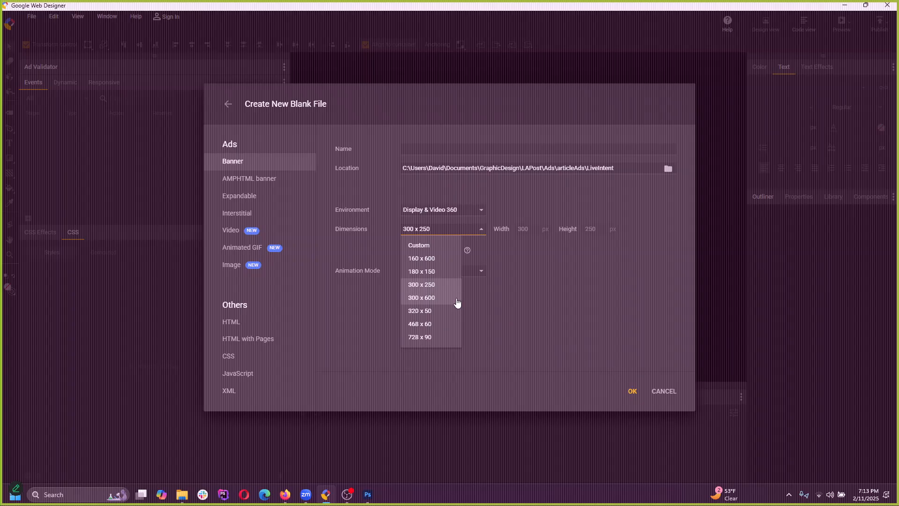
click(431, 285)
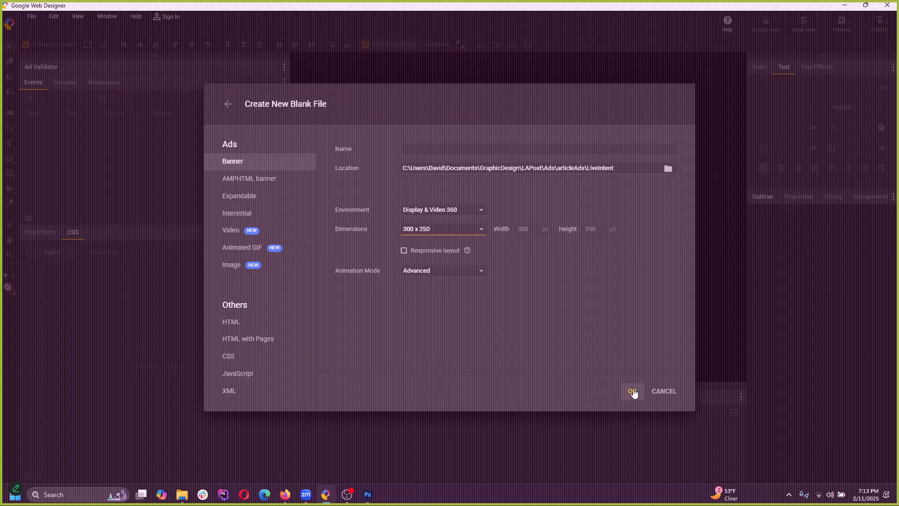
Step: Name the new banner file test
click(432, 148)
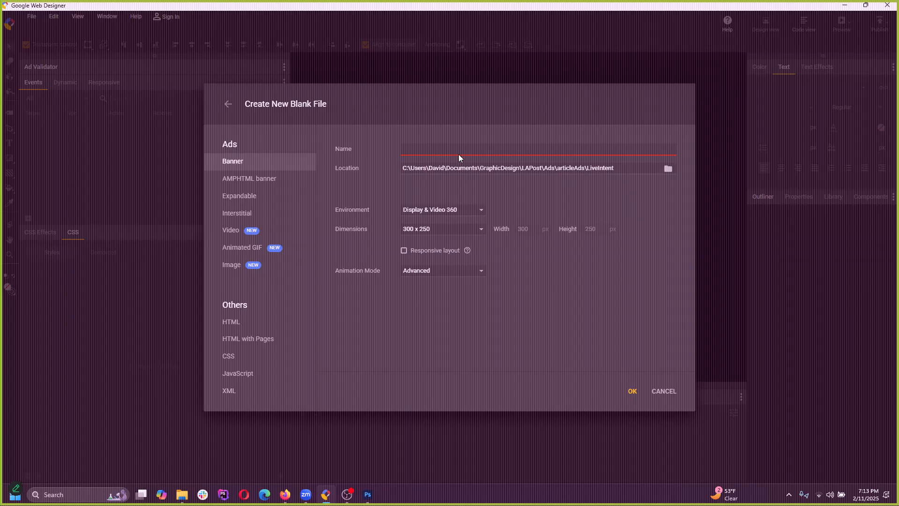
text(tesy)
key(BackSpace)
text(t)
Step: Choose the Desktop folder as the banner file's save location and create the file
click(430, 168)
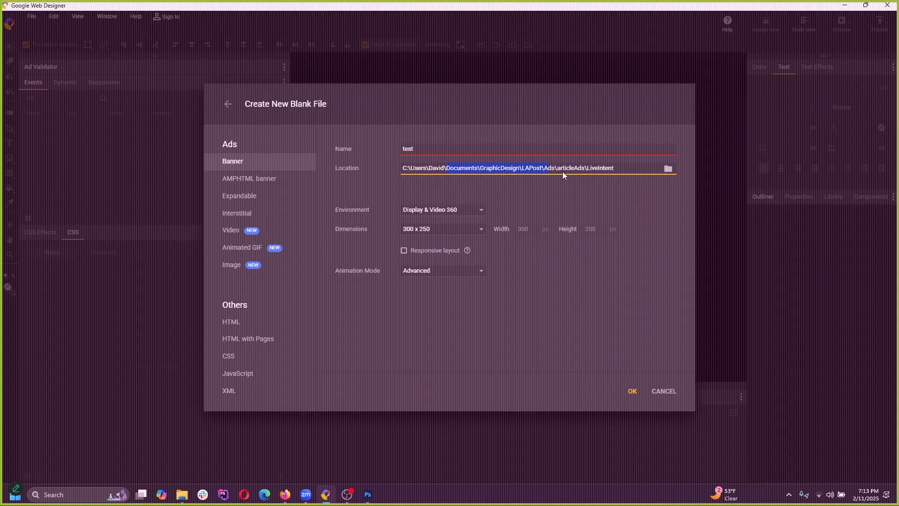
key(BackSpace)
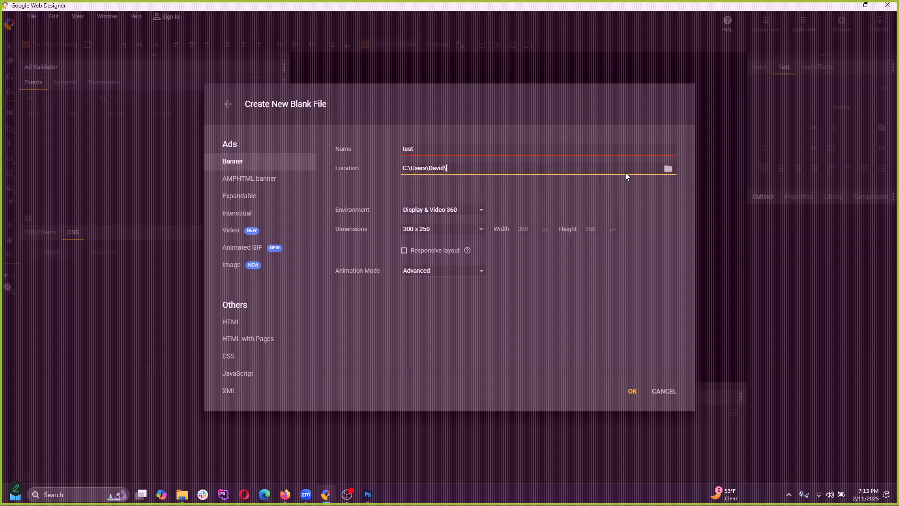
text(desktop)
click(576, 211)
click(667, 169)
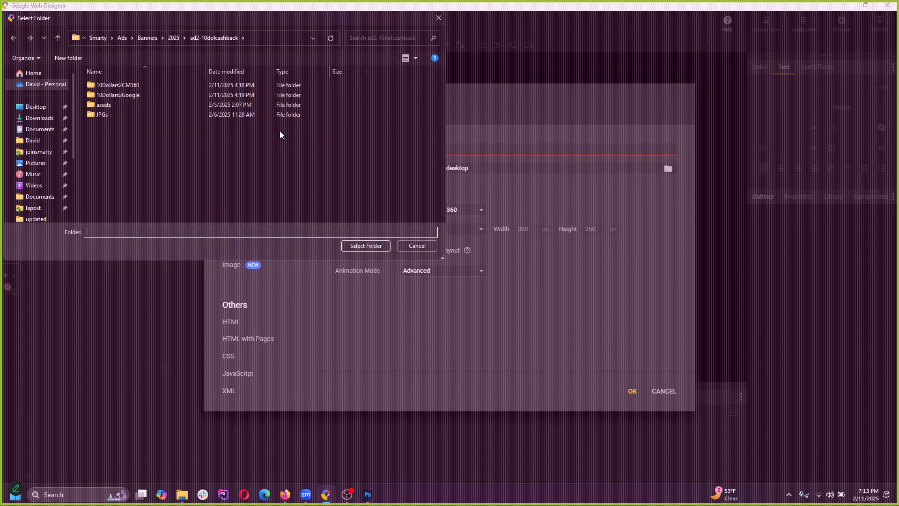
click(39, 108)
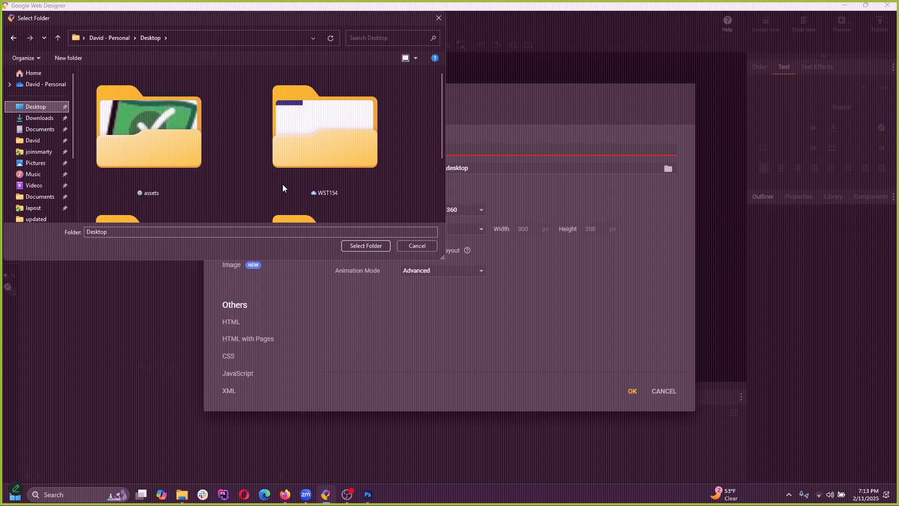
click(368, 246)
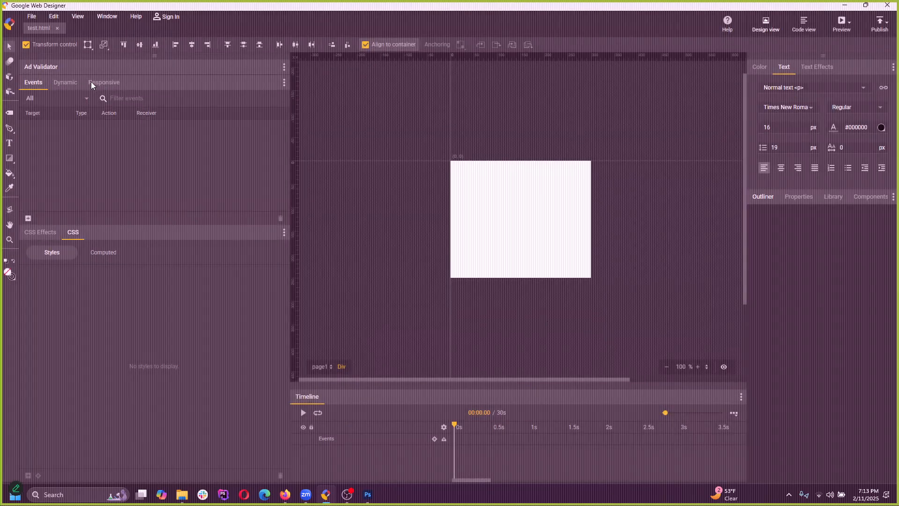
Step: Enable the responsive layout for the banner and extend the area that lists its sizes
click(103, 82)
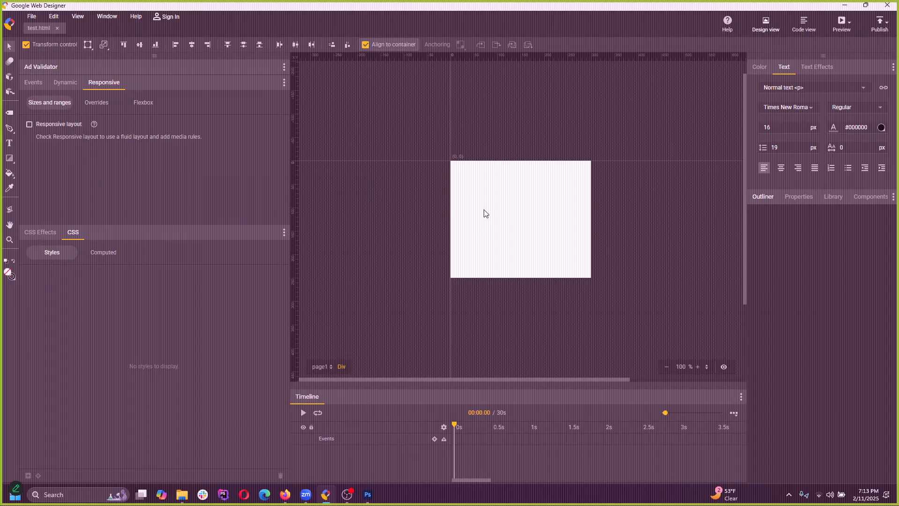
click(30, 125)
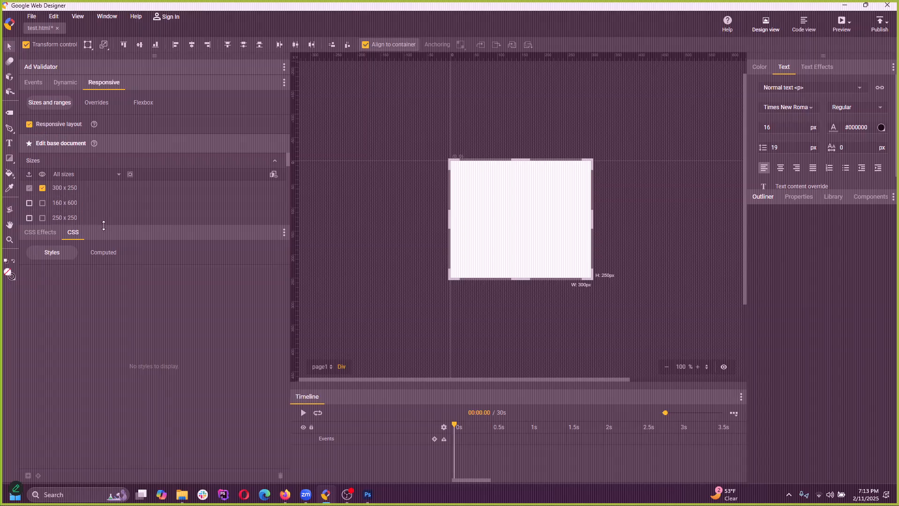
drag(123, 225, 142, 422)
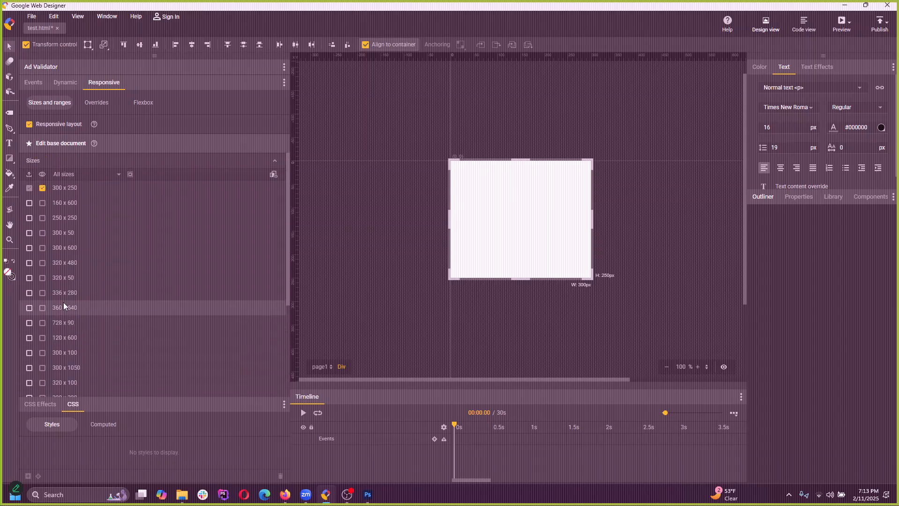
Step: Enlarge the interface and examine the available responsive banner sizes, viewing the 300 x 50 size
key(ctrl+plus)
key(ctrl+plus)
key(ctrl+plus)
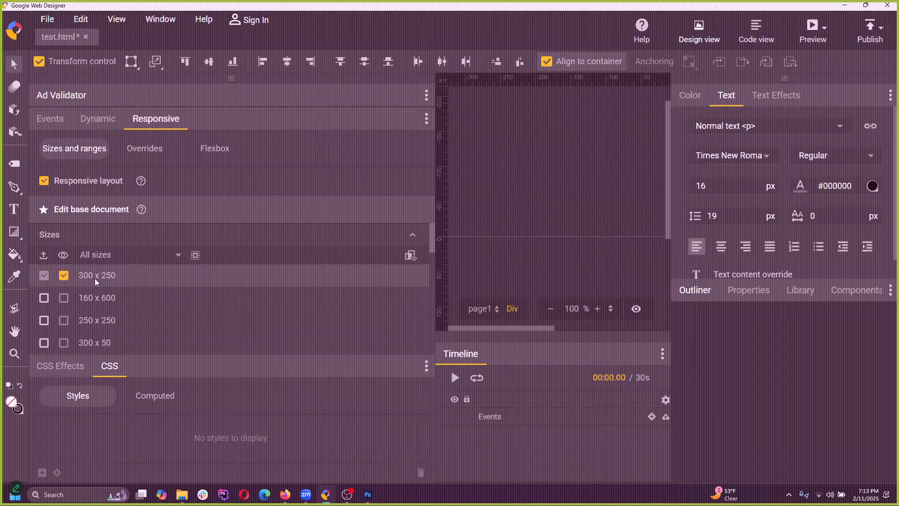
scroll(96, 281, down, 10)
scroll(94, 300, up, 4)
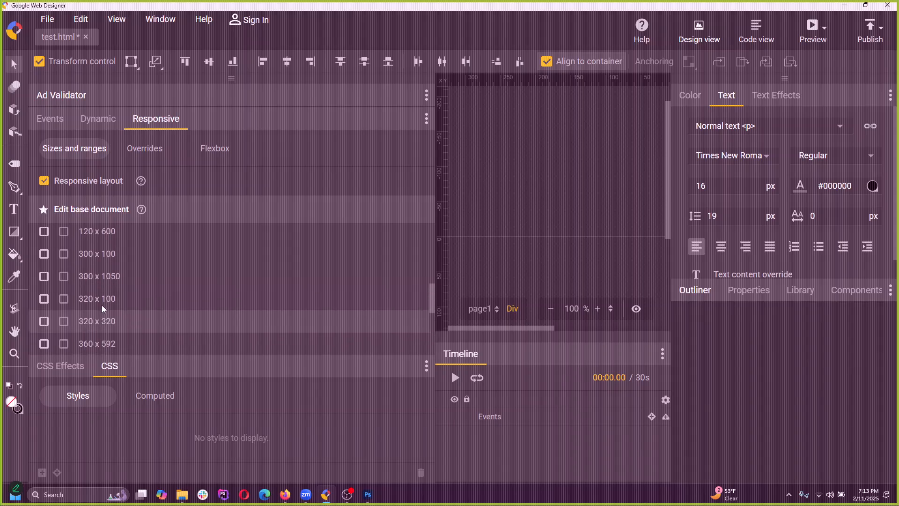
scroll(104, 309, up, 5)
scroll(126, 306, down, 2)
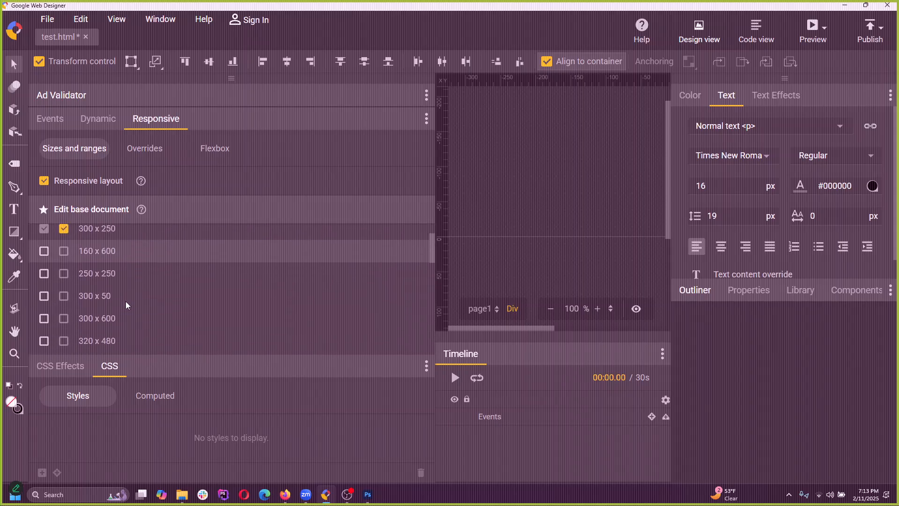
click(105, 296)
scroll(104, 295, down, 2)
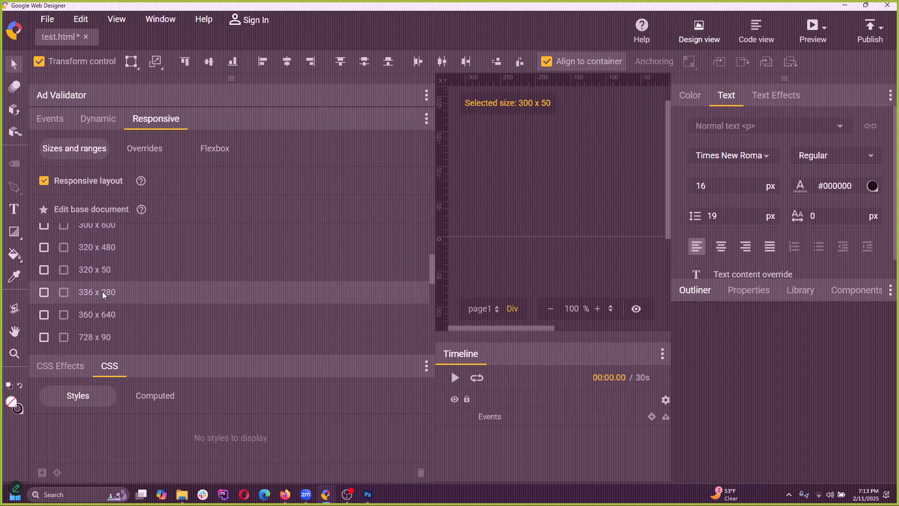
scroll(104, 295, down, 4)
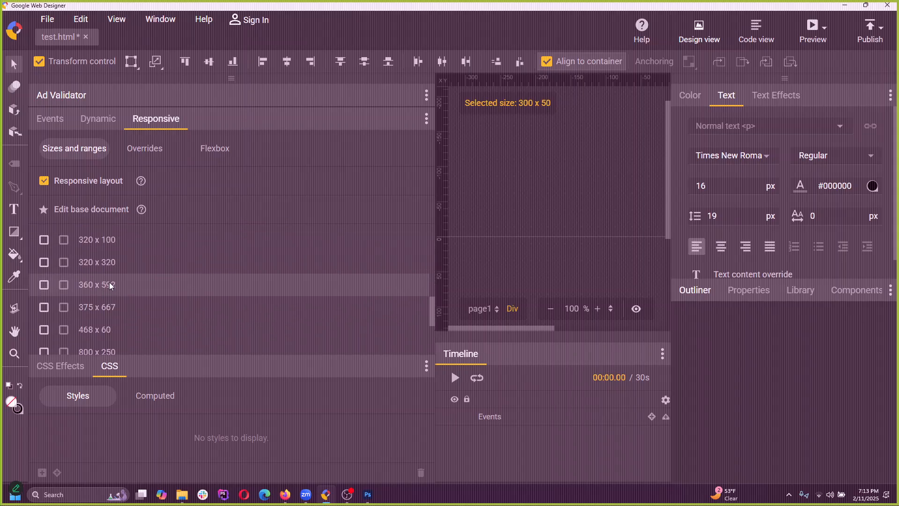
scroll(109, 290, down, 2)
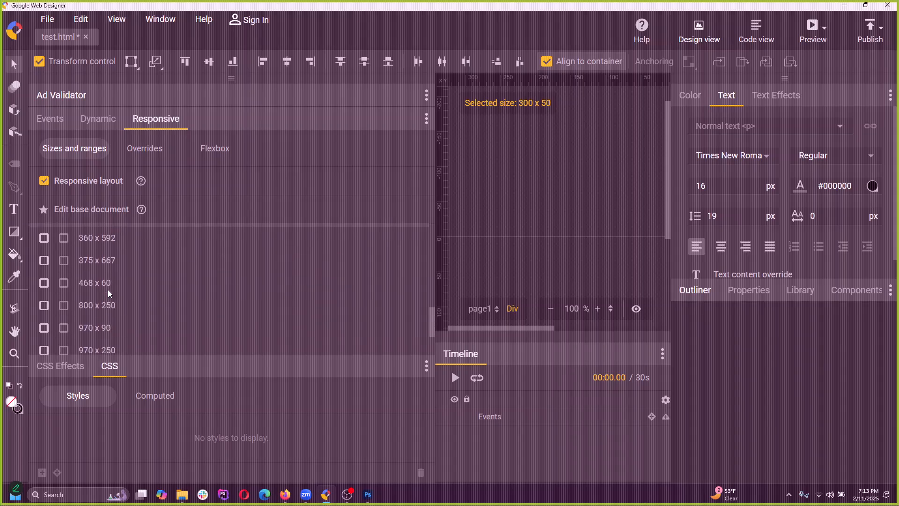
scroll(110, 294, down, 2)
scroll(133, 315, up, 3)
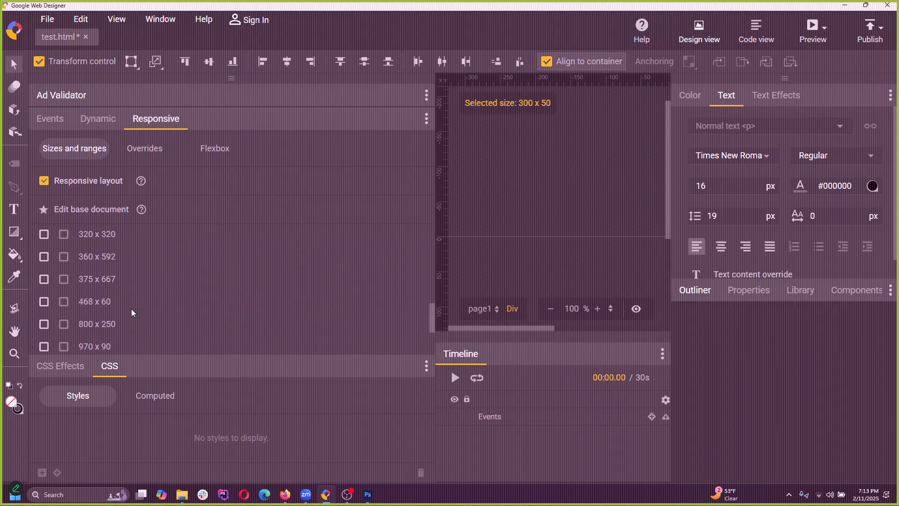
scroll(132, 313, up, 5)
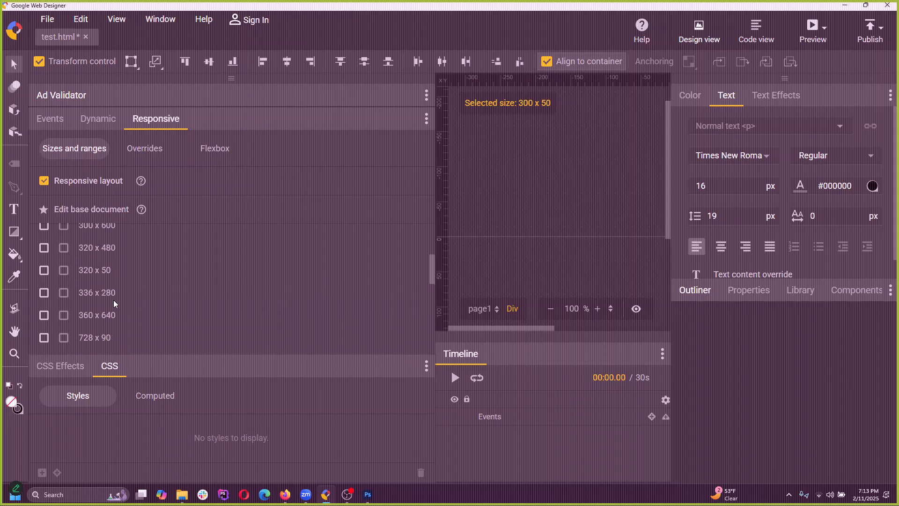
scroll(116, 303, up, 3)
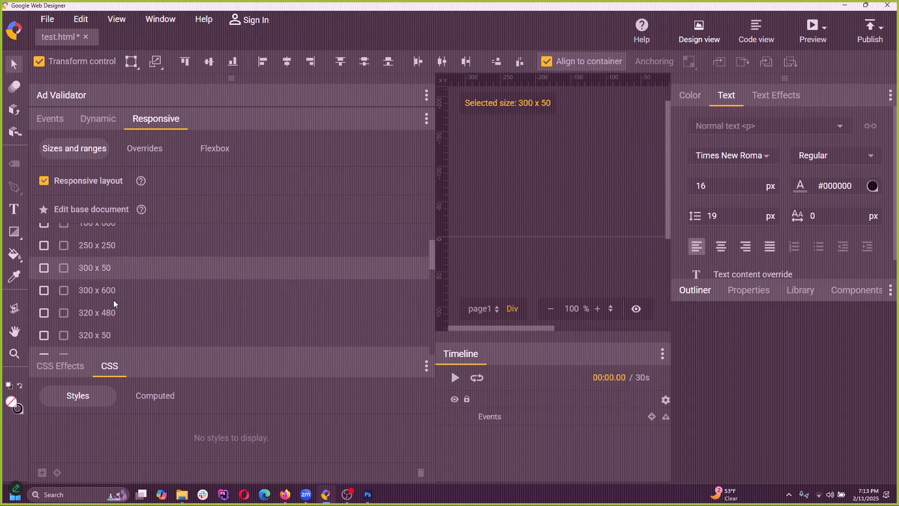
scroll(111, 338, down, 1)
scroll(112, 339, up, 1)
Step: Include the 320 x 50, 160 x 600, 250 x 250 and 728 x 90 sizes in the responsive banner
click(114, 340)
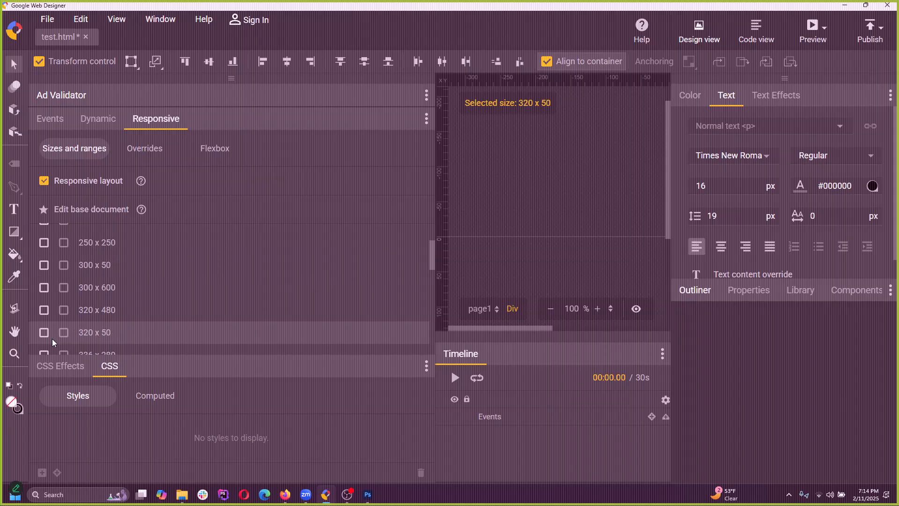
click(44, 333)
scroll(106, 335, up, 3)
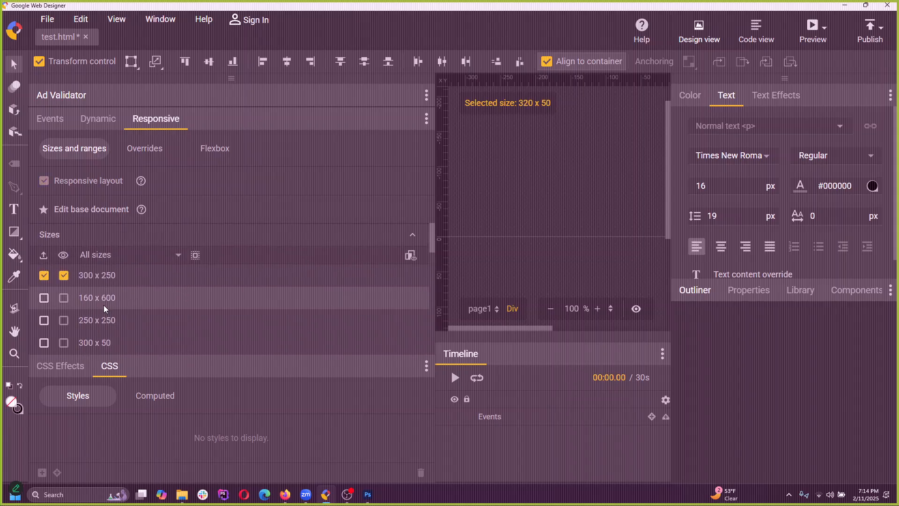
click(44, 302)
scroll(72, 288, down, 2)
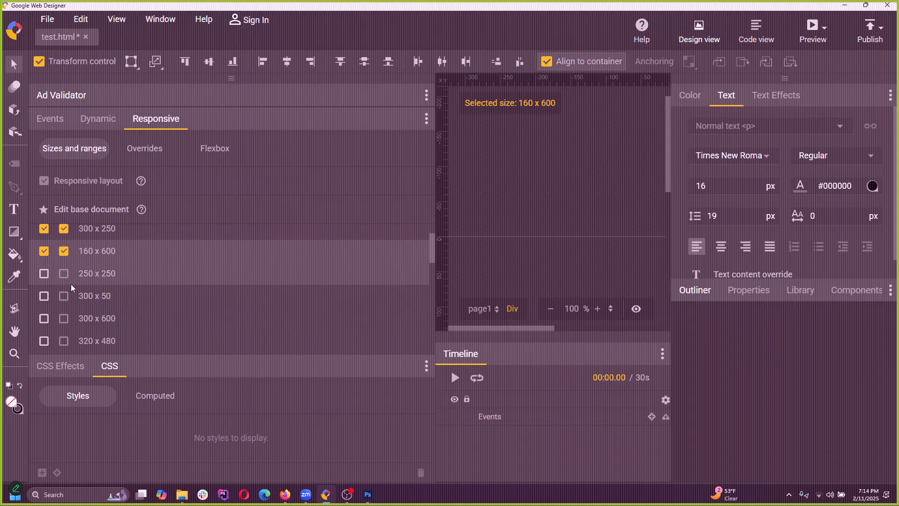
click(45, 274)
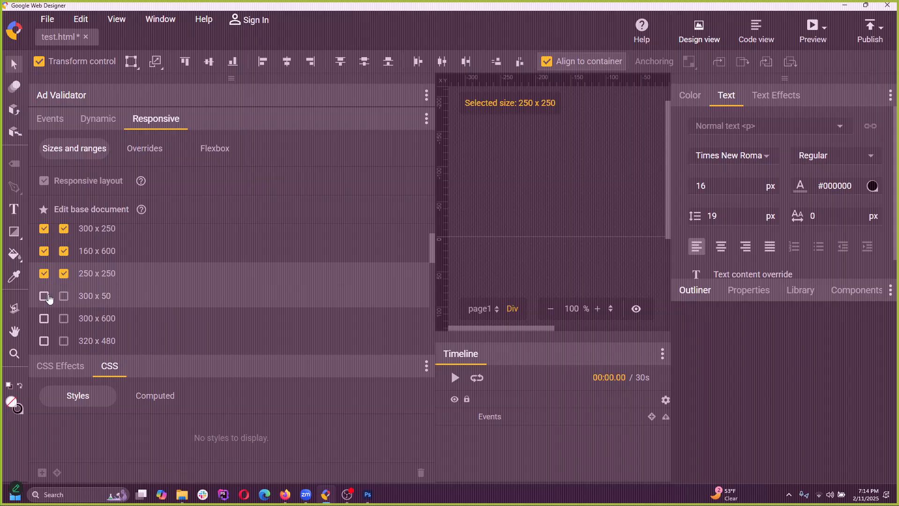
scroll(59, 286, down, 2)
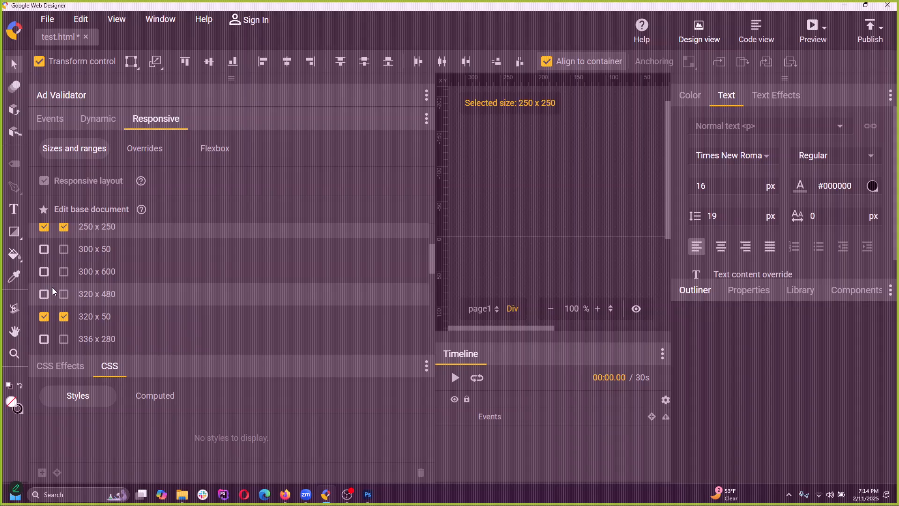
scroll(53, 284, down, 4)
click(45, 291)
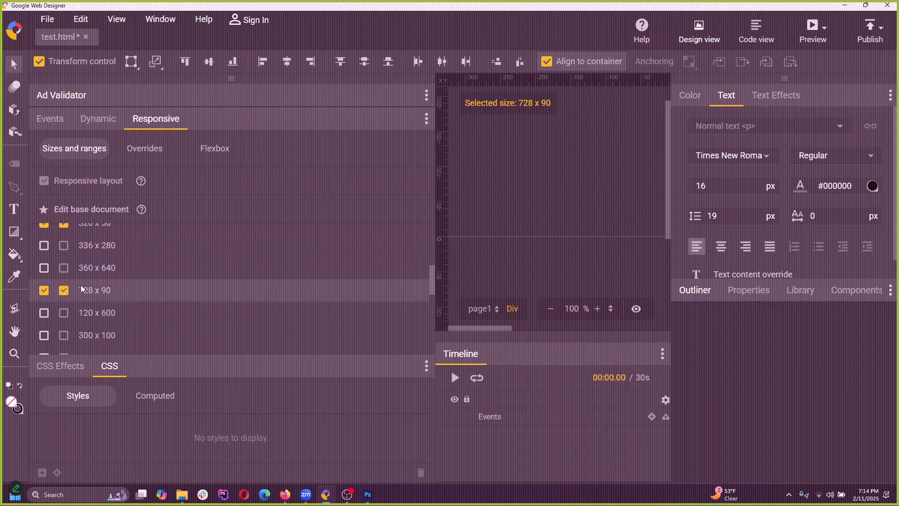
Step: Examine the remaining responsive sizes from 120 x 600 to 970 x 250 and the custom size option
scroll(70, 291, down, 4)
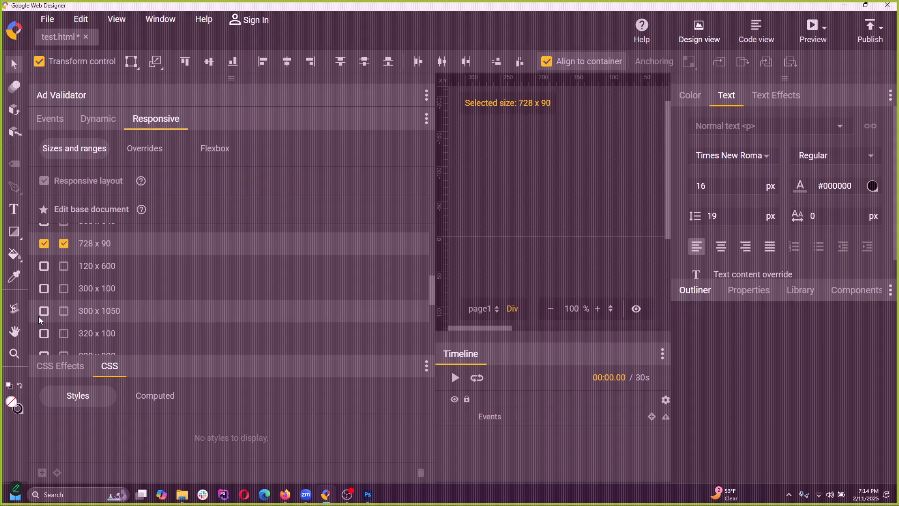
scroll(51, 323, down, 8)
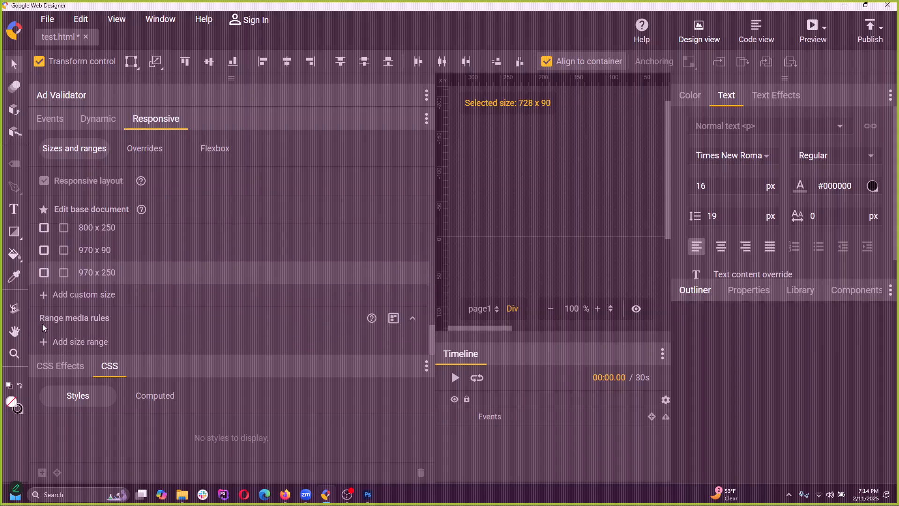
scroll(60, 325, up, 2)
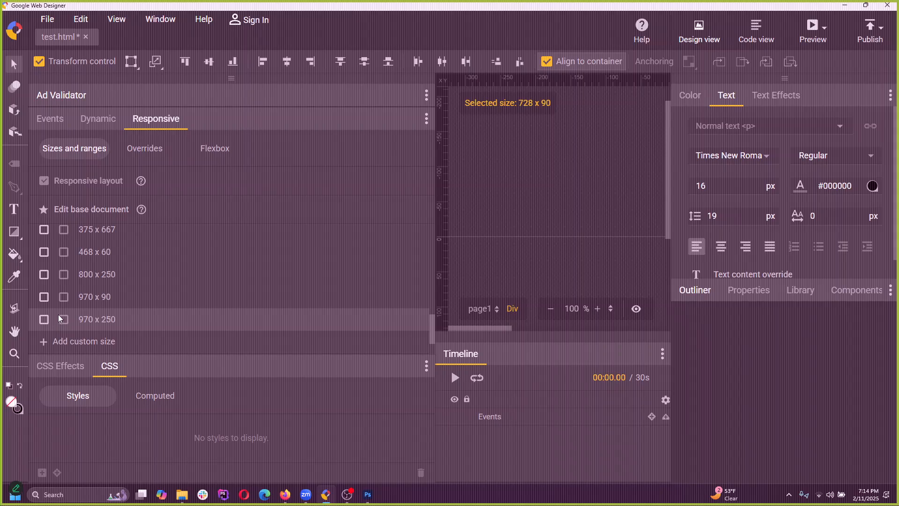
scroll(60, 319, up, 6)
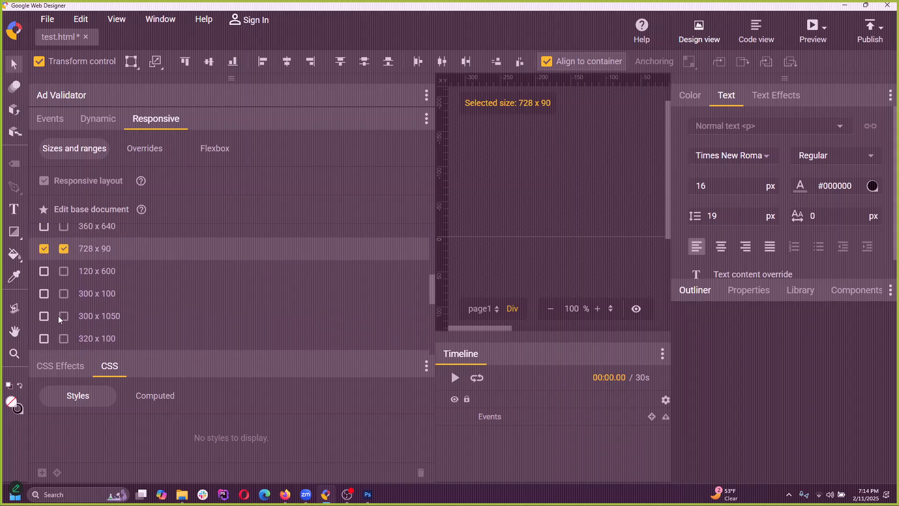
scroll(60, 320, down, 2)
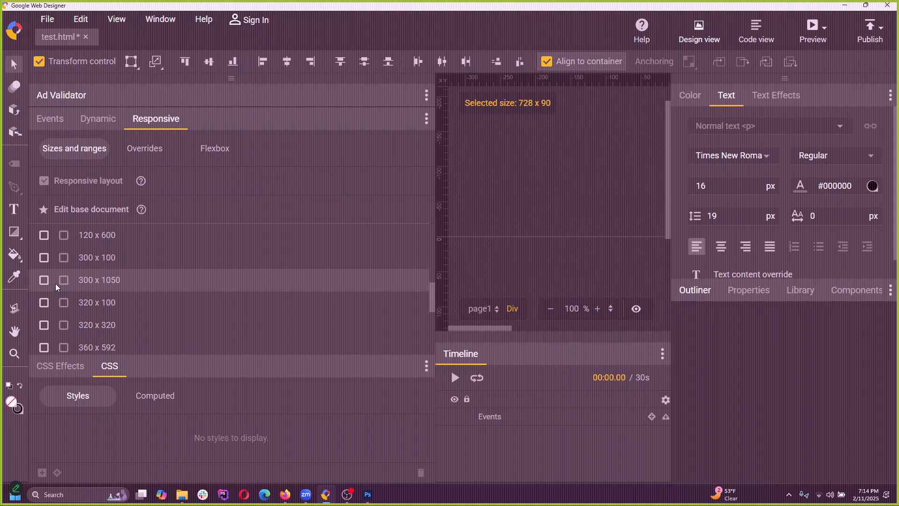
scroll(61, 295, down, 8)
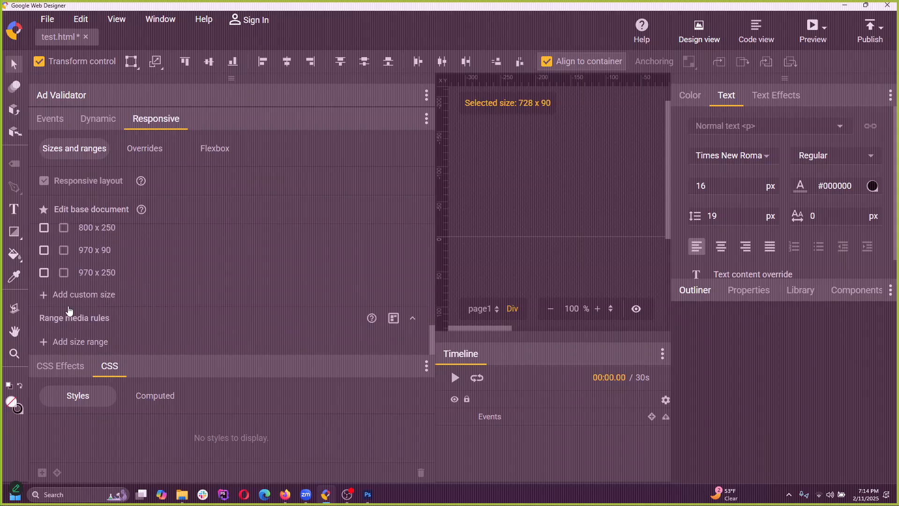
scroll(70, 311, up, 10)
scroll(70, 310, down, 2)
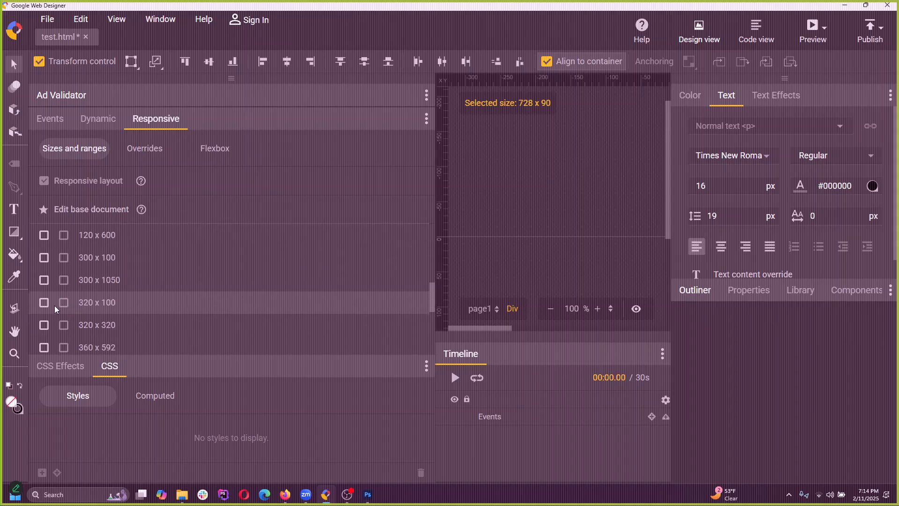
Step: Look through the responsive sizes and include the 320 x 480 size in the banner
scroll(61, 307, down, 4)
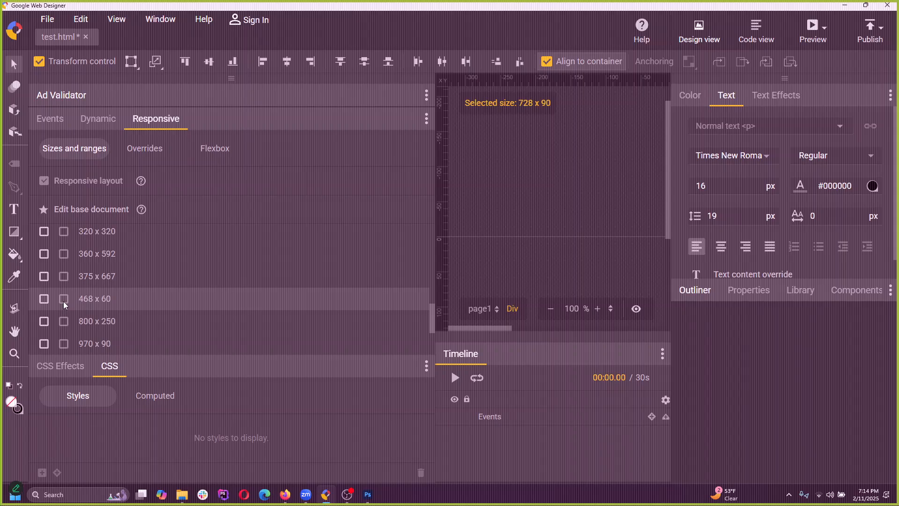
scroll(61, 307, down, 4)
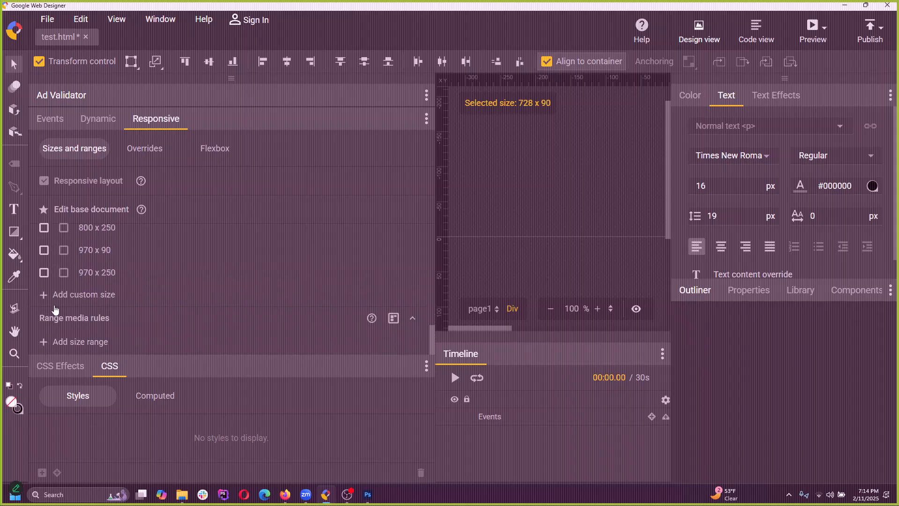
scroll(51, 309, up, 6)
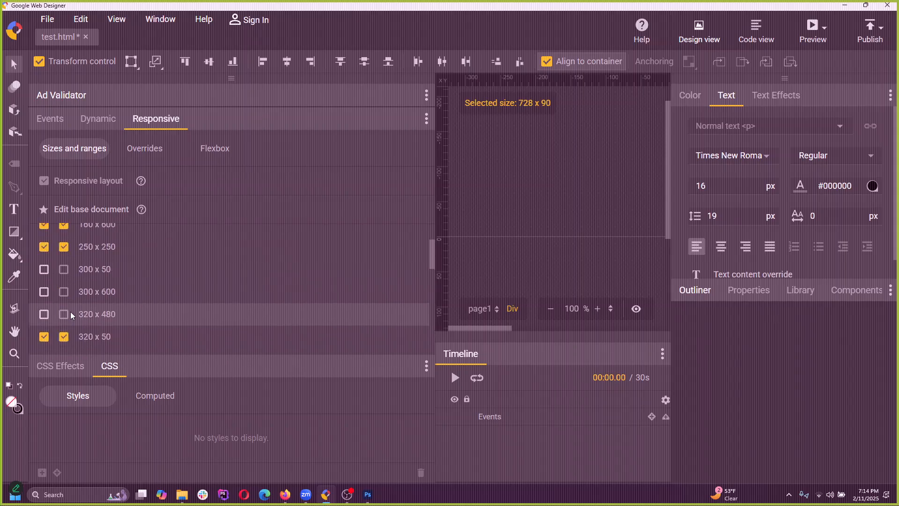
scroll(98, 293, down, 4)
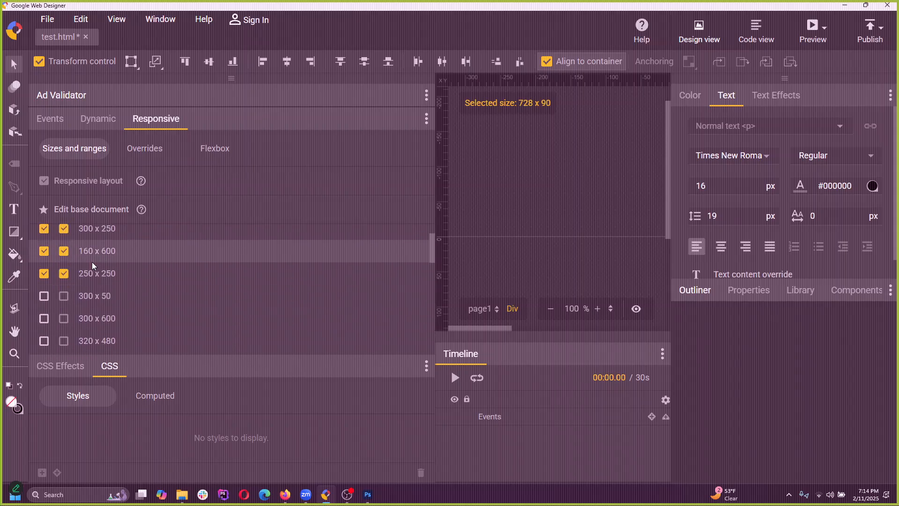
scroll(98, 293, down, 2)
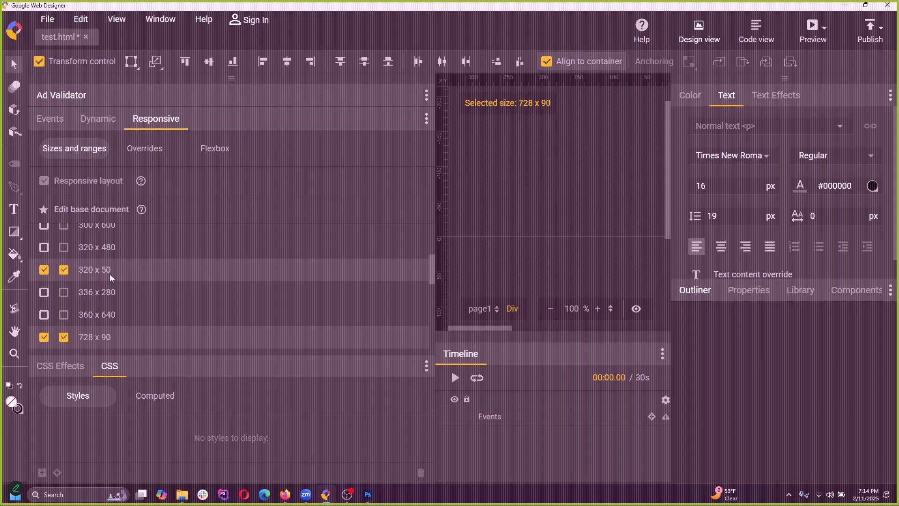
scroll(108, 291, up, 2)
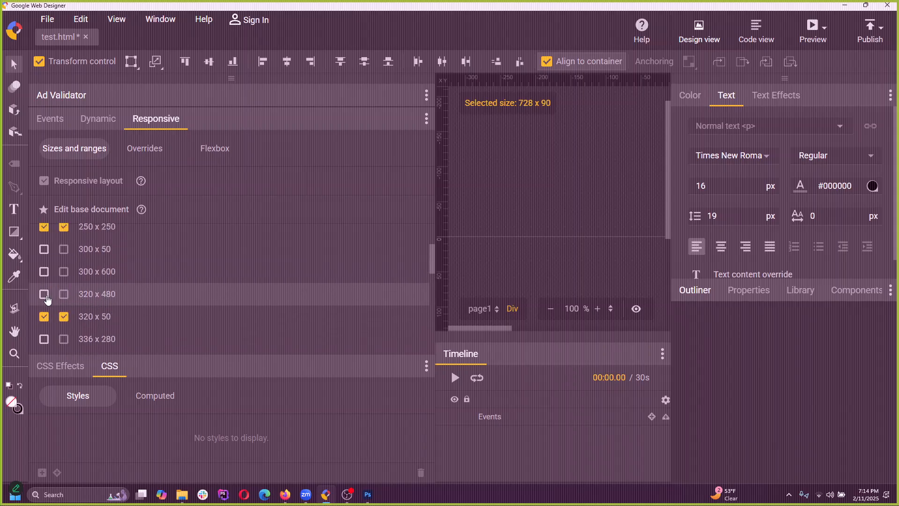
click(45, 295)
scroll(114, 301, up, 1)
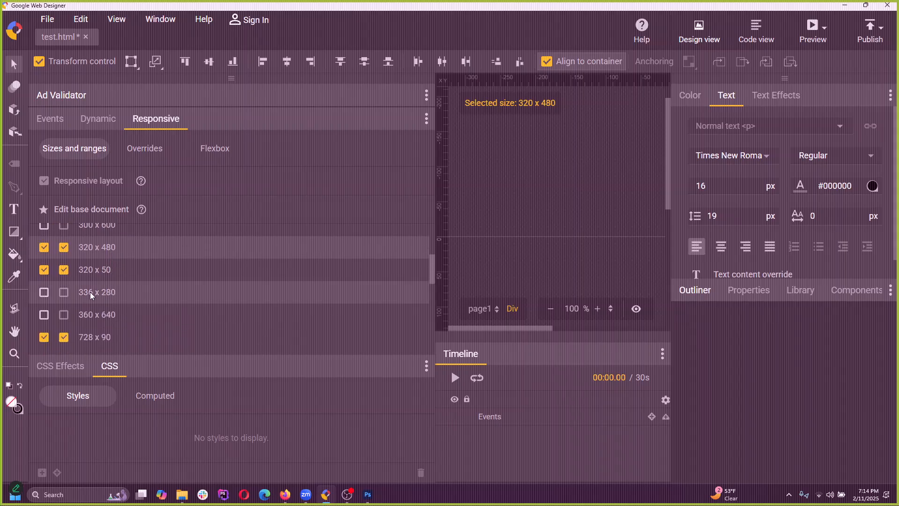
scroll(159, 309, down, 1)
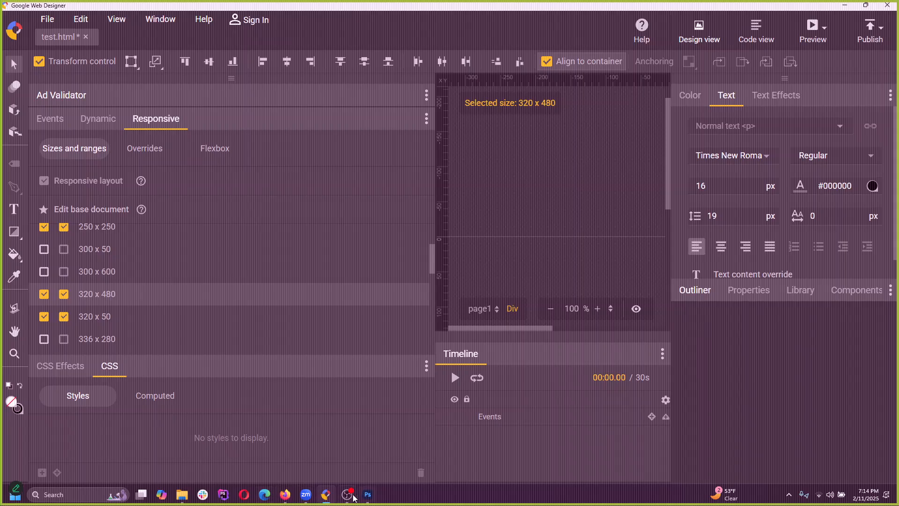
Step: Switch to Photoshop and add a new artboard directly to the right of Artboard 3
click(368, 495)
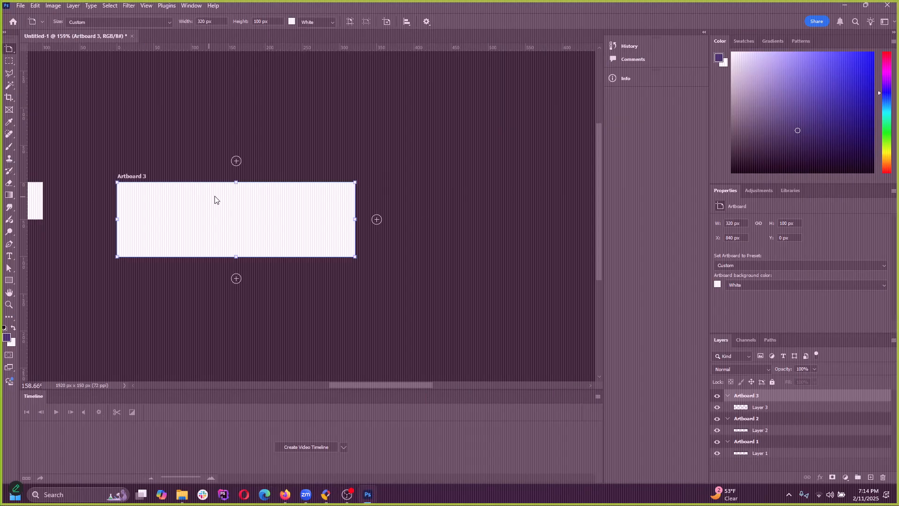
click(376, 219)
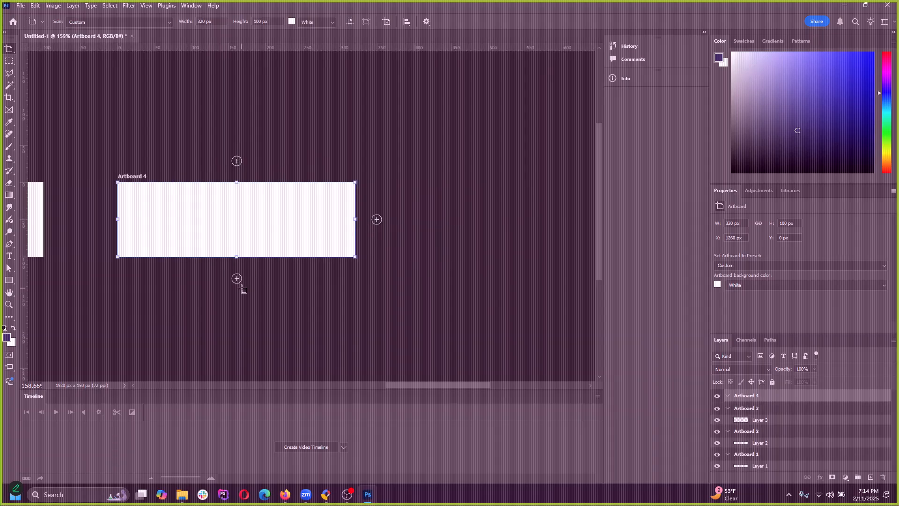
drag(340, 381, 380, 385)
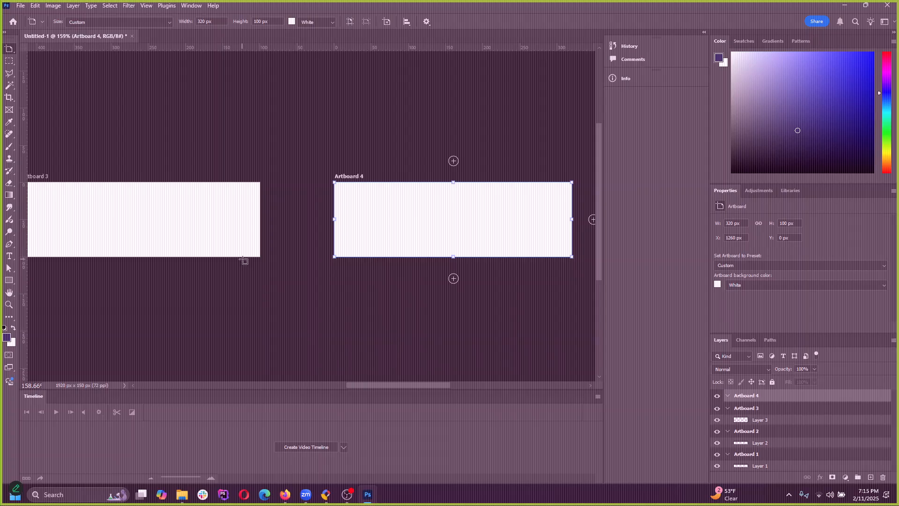
Step: Review the artboards by selecting each of them in turn and checking their widths and heights
click(42, 177)
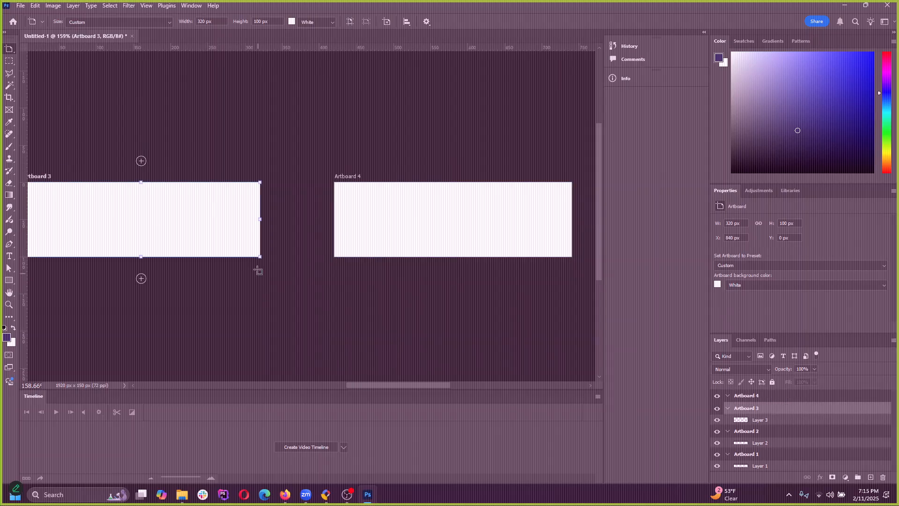
drag(364, 386, 438, 380)
click(112, 183)
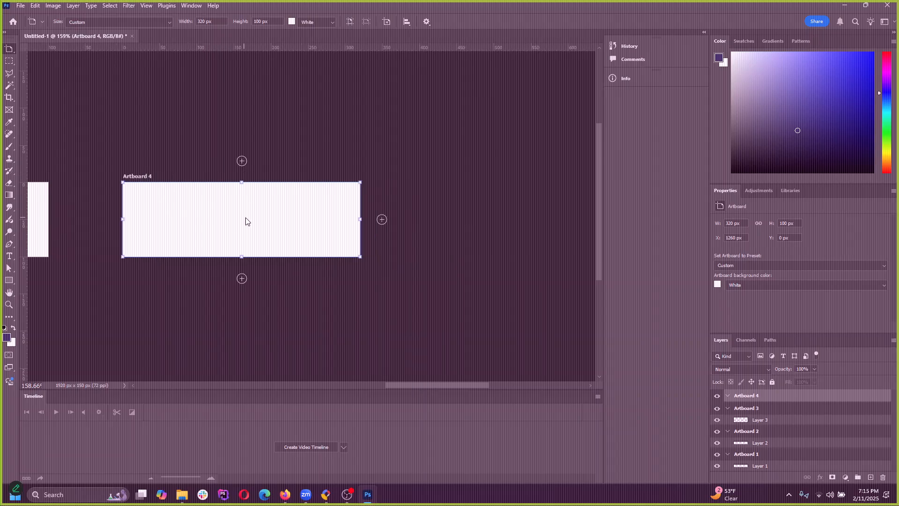
drag(412, 385, 219, 380)
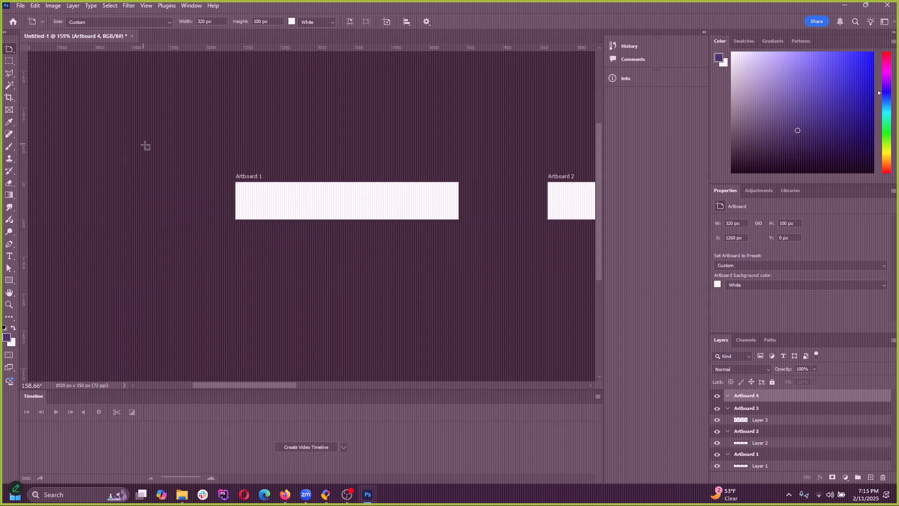
click(254, 179)
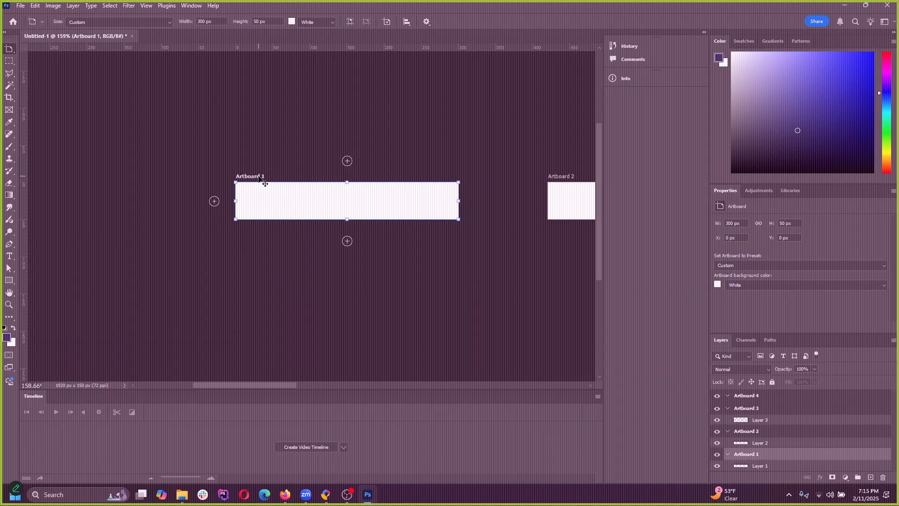
click(566, 180)
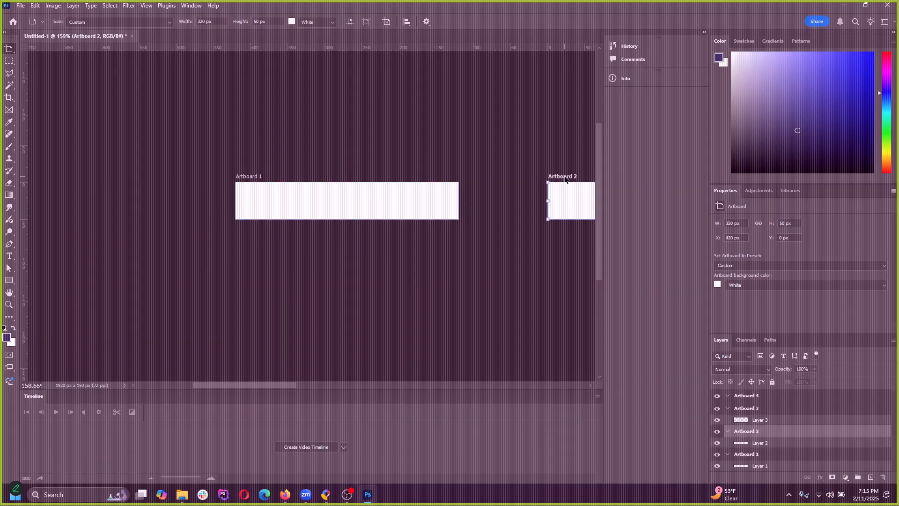
click(249, 178)
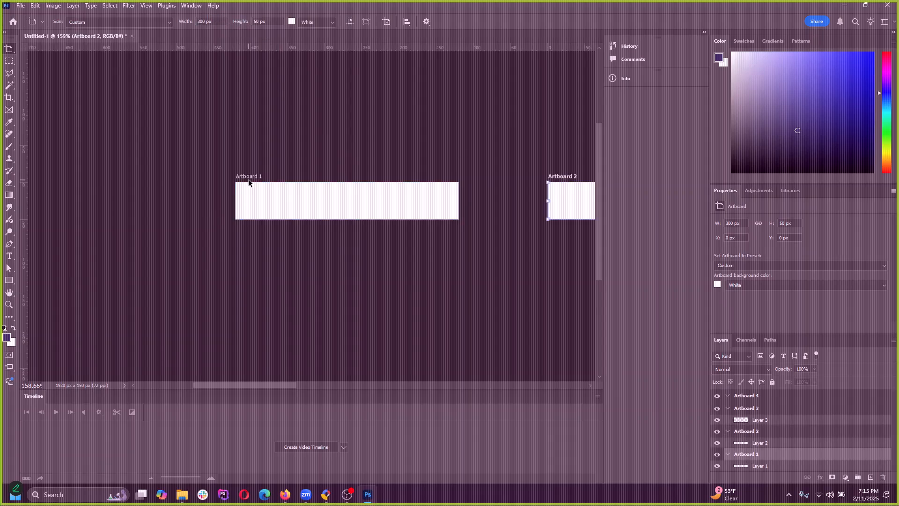
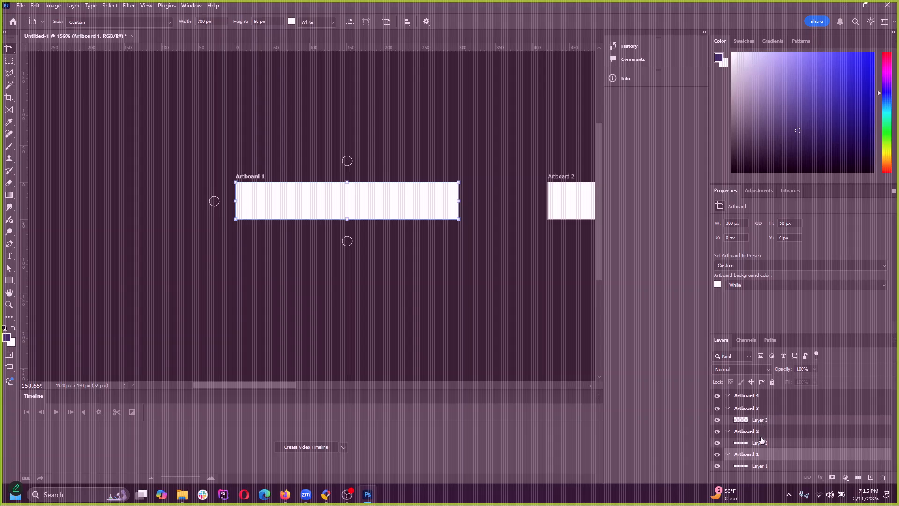
Step: Extend the area that lists the layers and rename Artboard 1 as 300x50
right_click(253, 180)
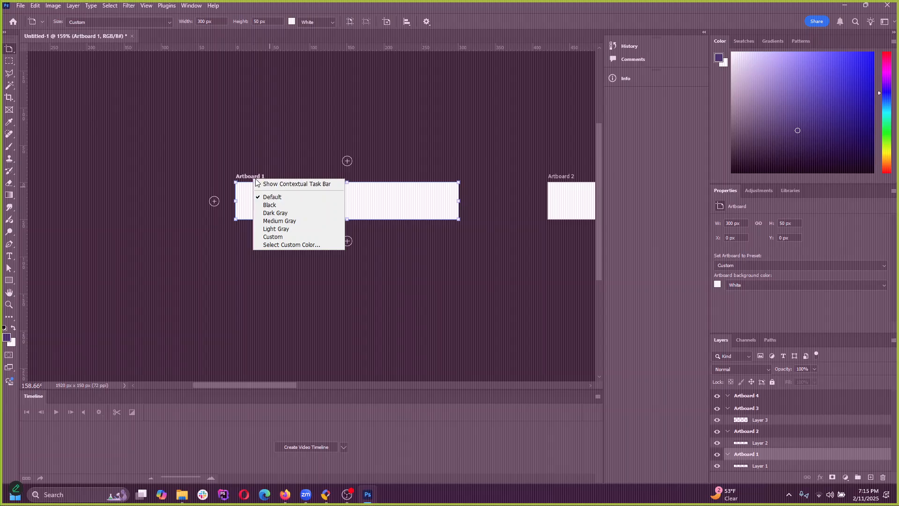
key(Escape)
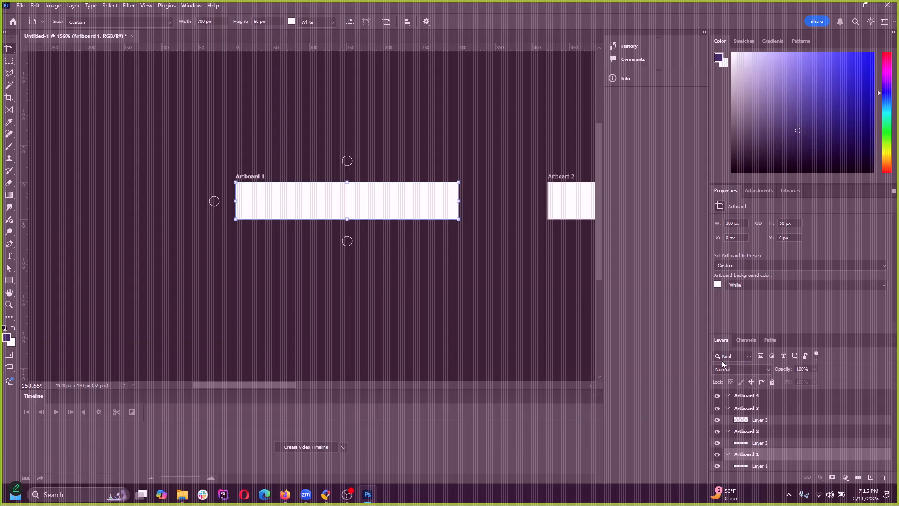
drag(803, 327, 795, 290)
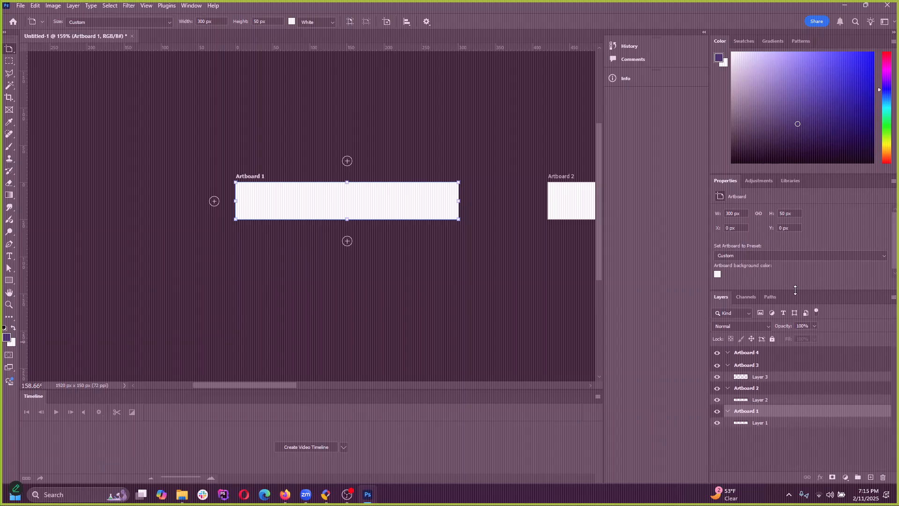
double_click(749, 412)
text(300x50)
key(Return)
Step: Rename Artboard 2, next to the 300x50 artboard, as 320x50
drag(278, 389, 316, 389)
click(746, 388)
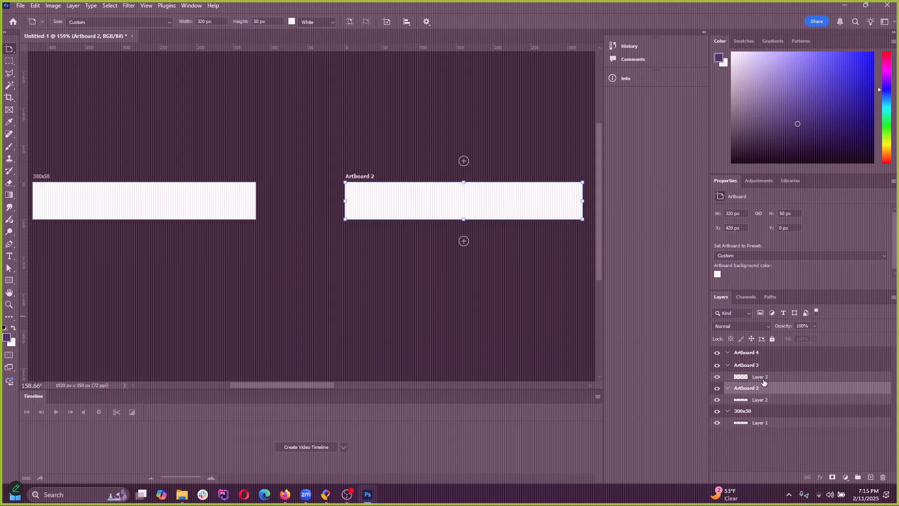
double_click(754, 390)
text(320x50)
key(Return)
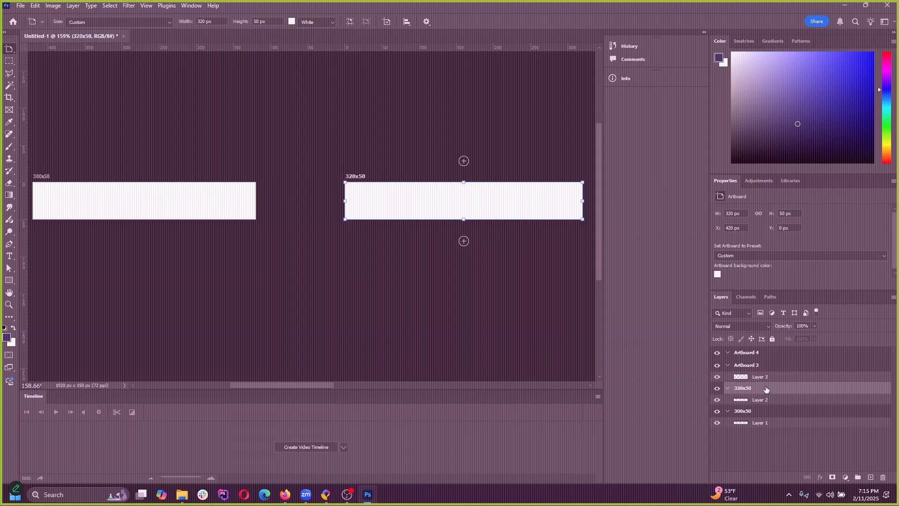
Step: Rename Artboard 3, next to the 320x50 artboard, as 320x100
click(756, 368)
drag(304, 385, 355, 392)
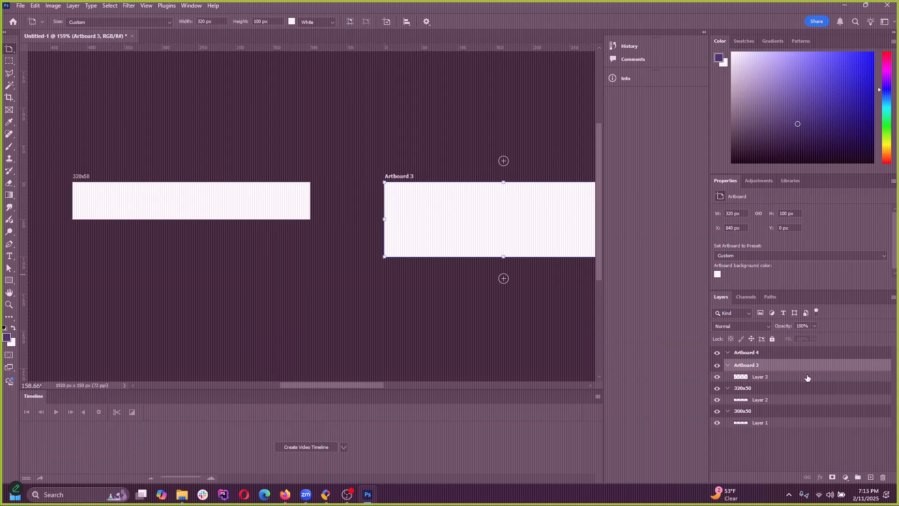
double_click(752, 367)
text(320x100)
key(Return)
Step: Check the responsive sizes in Google Web Designer, return to Photoshop and set Artboard 4 to 160 px wide and 600 px high
drag(364, 388, 429, 393)
click(360, 178)
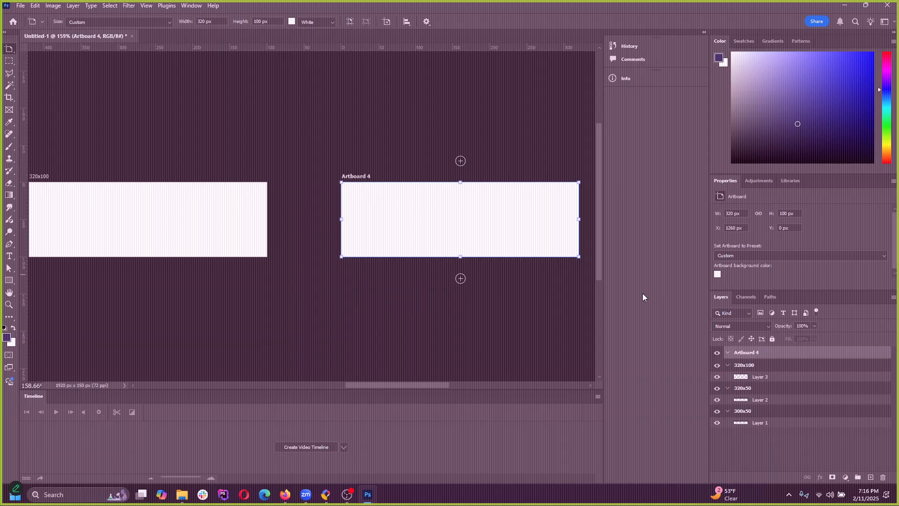
double_click(749, 356)
click(326, 494)
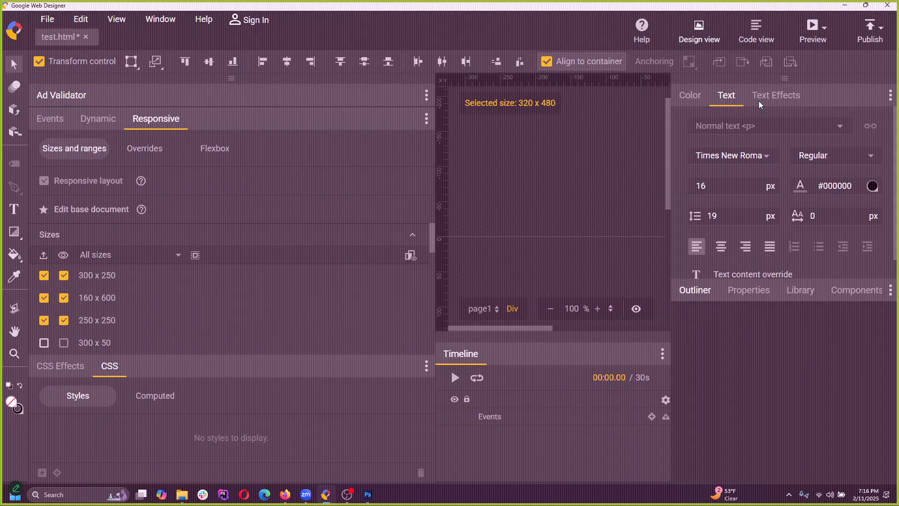
key(alt+Tab)
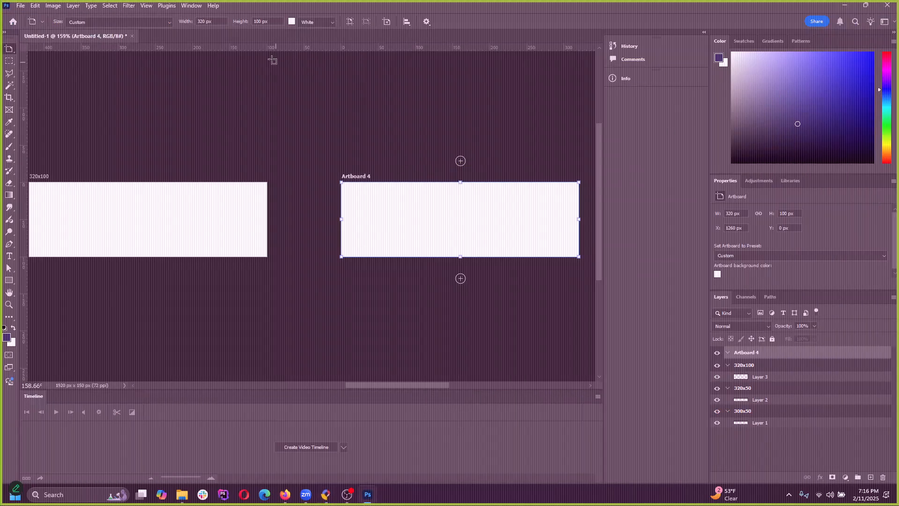
click(197, 22)
text(160)
click(259, 22)
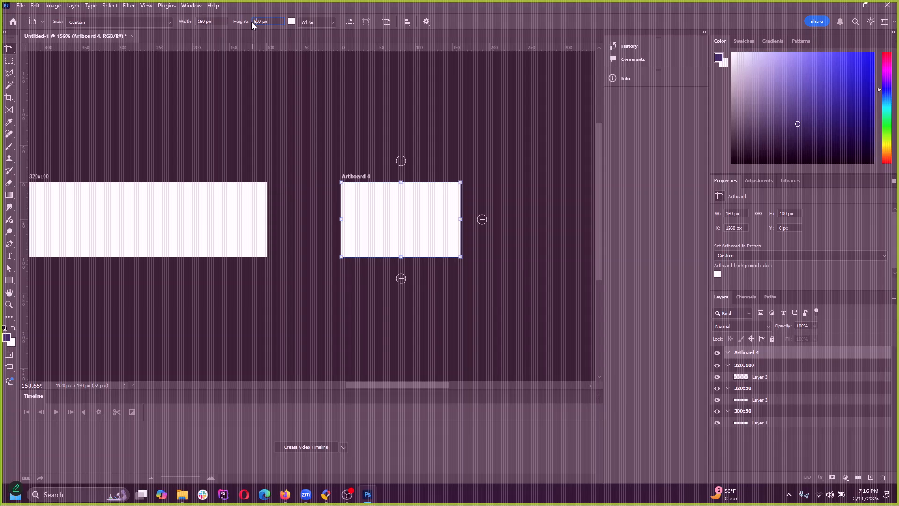
text(600)
key(Return)
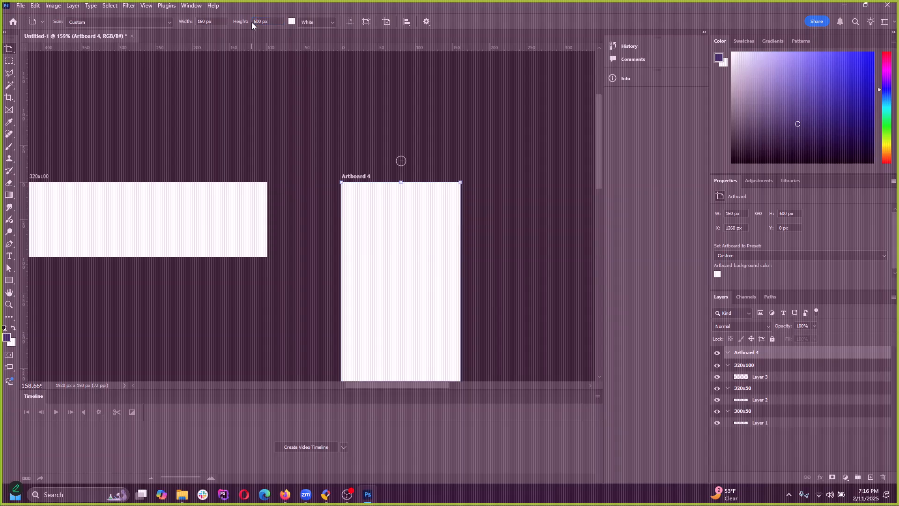
Step: Rename Artboard 4, next to the 320x100 artboard, as 160x600
double_click(749, 352)
text(160x600)
key(Return)
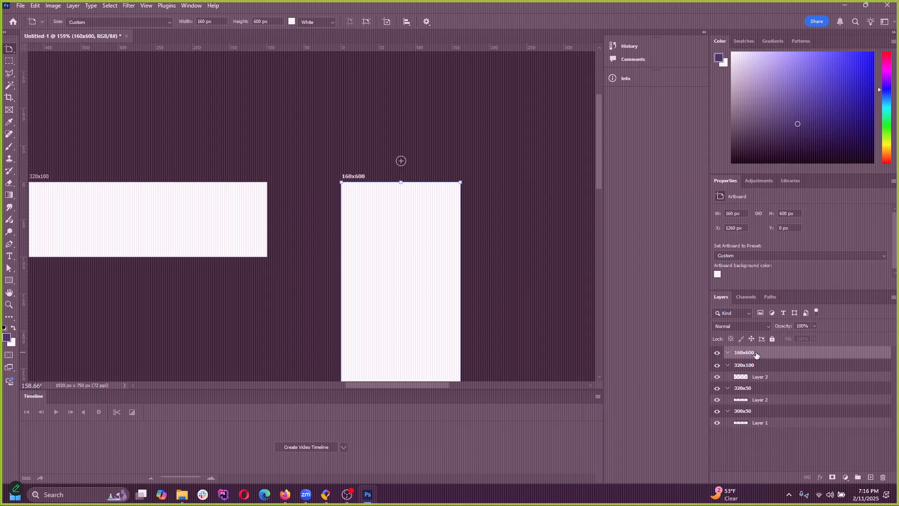
scroll(403, 188, down, 1)
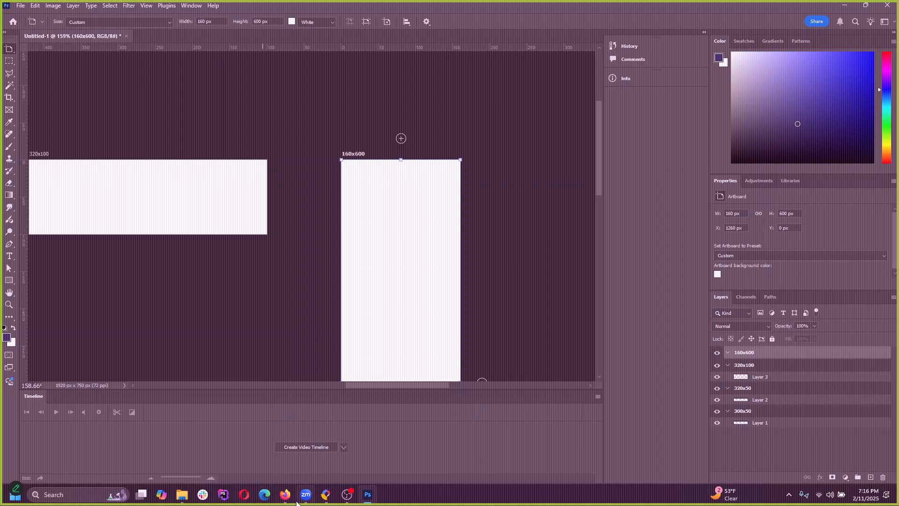
Step: Check Google Web Designer's responsive sizes again, minimize its window and select the 300x50 artboard in Photoshop
click(325, 495)
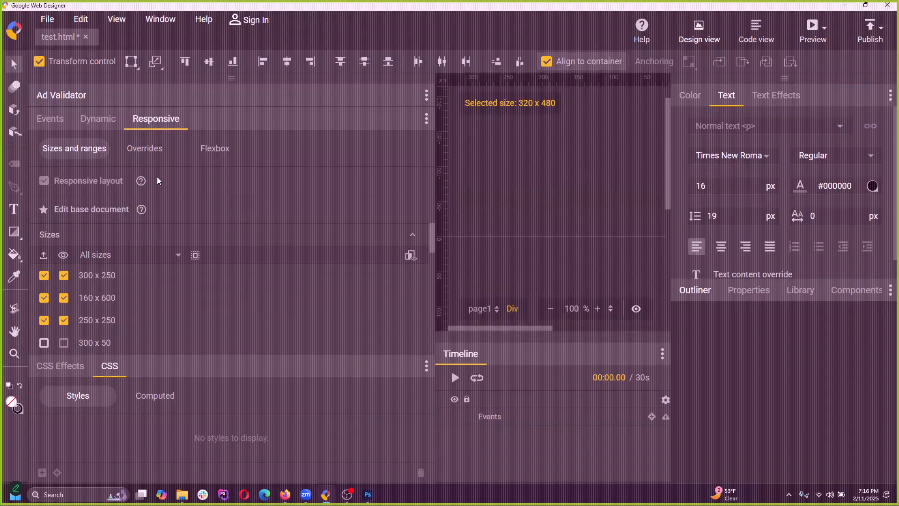
click(844, 6)
scroll(444, 157, down, 10)
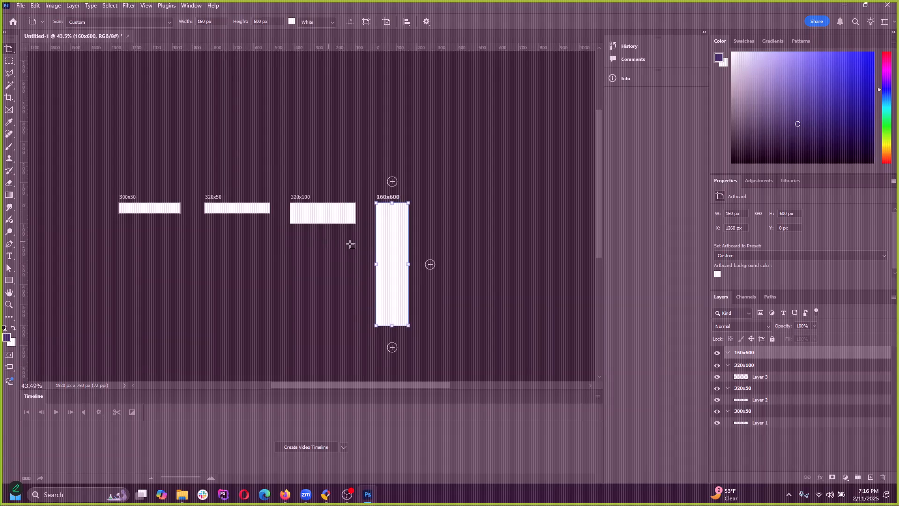
scroll(108, 218, up, 4)
click(125, 207)
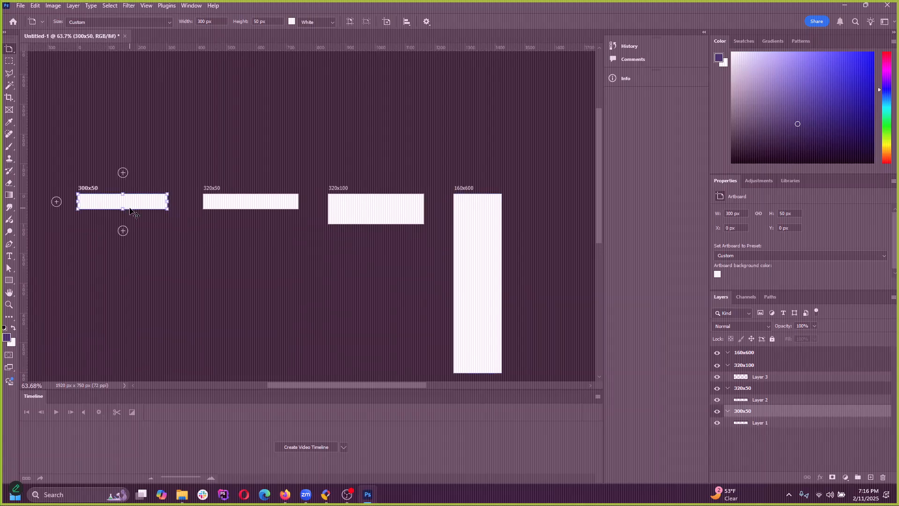
scroll(89, 244, up, 4)
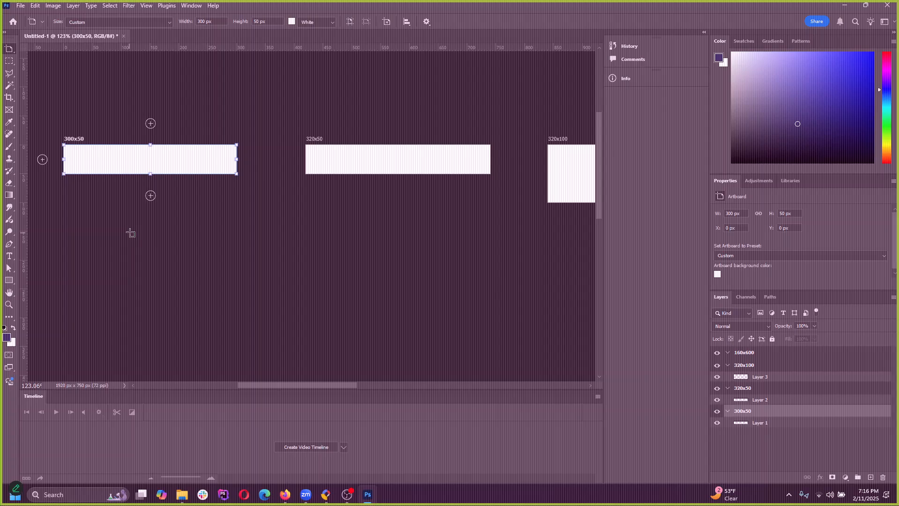
Step: Add an artboard below the 300x50 artboard and set it to 250 px wide and 250 px high
click(151, 195)
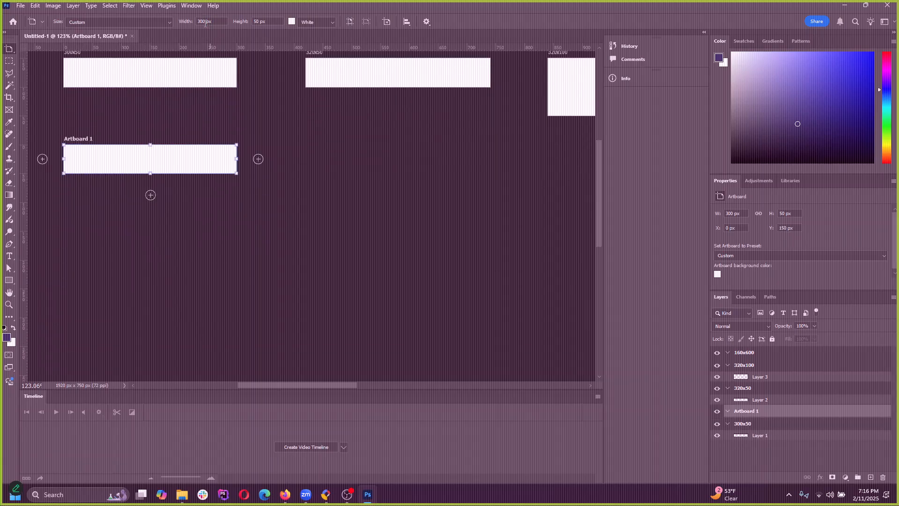
text(250)
click(256, 22)
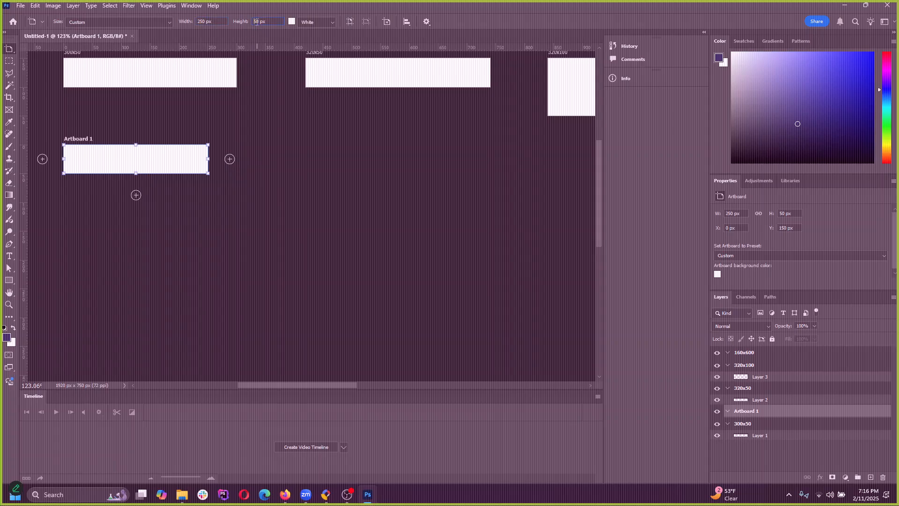
text(2)
key(Return)
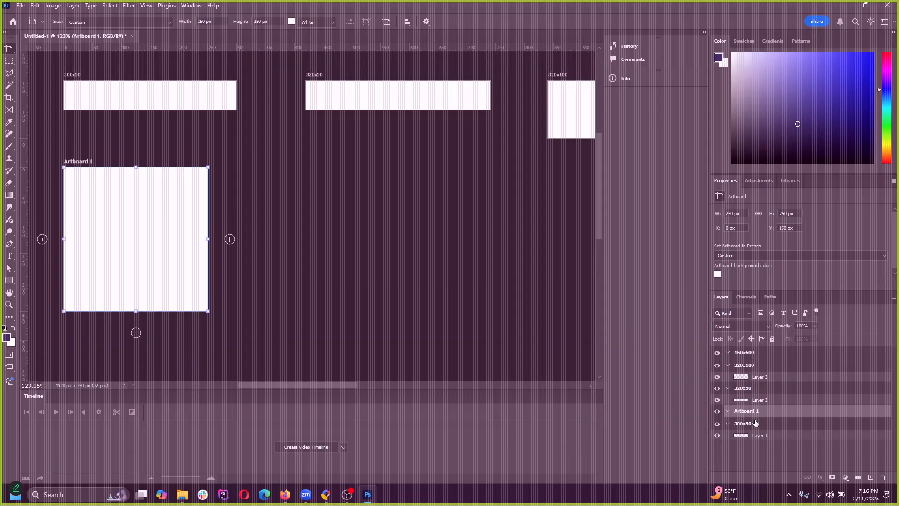
Step: Rename Artboard 1, below the 300x50 artboard, as 250x250
click(745, 366)
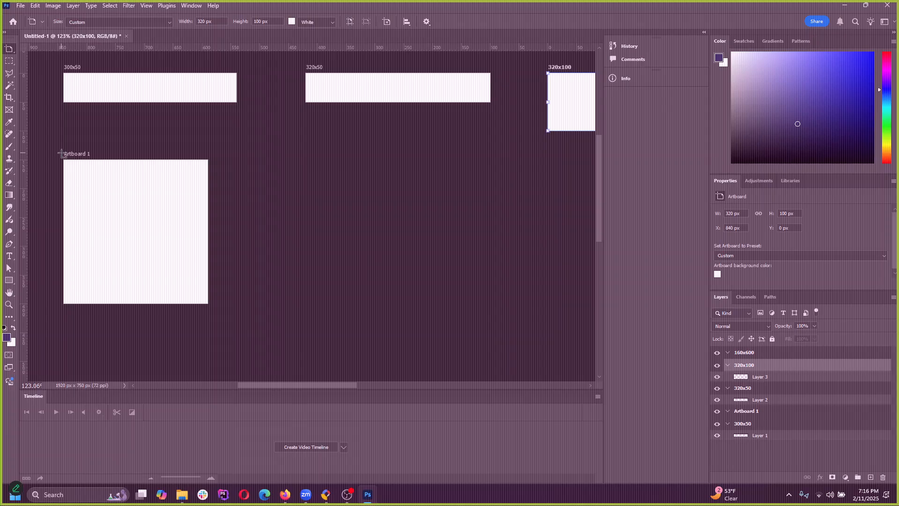
click(80, 157)
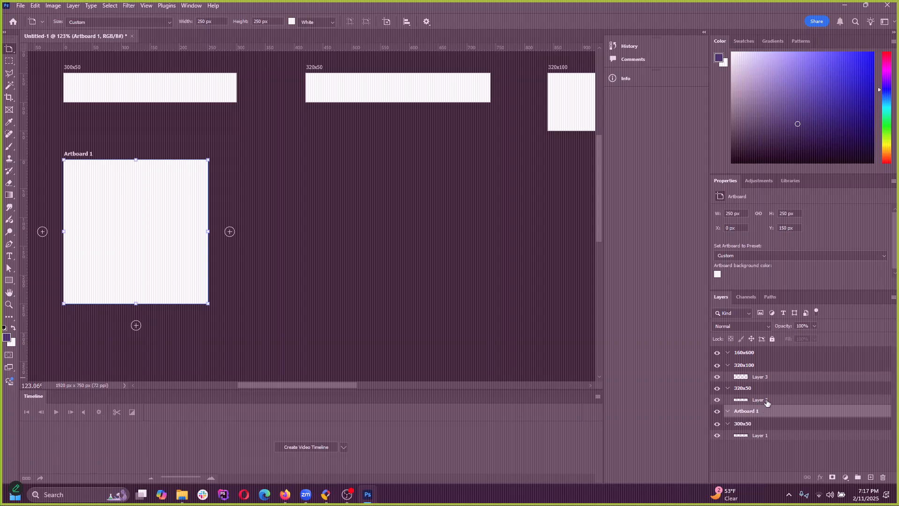
click(762, 427)
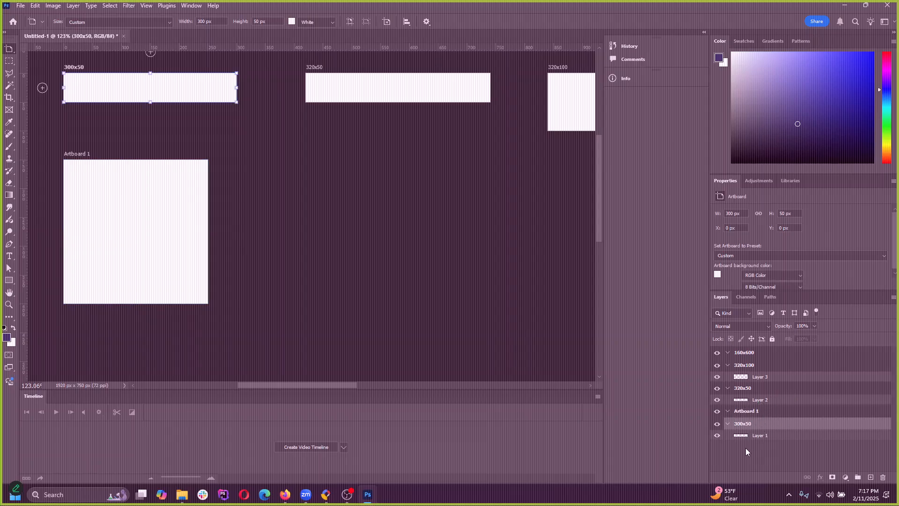
click(745, 448)
click(728, 424)
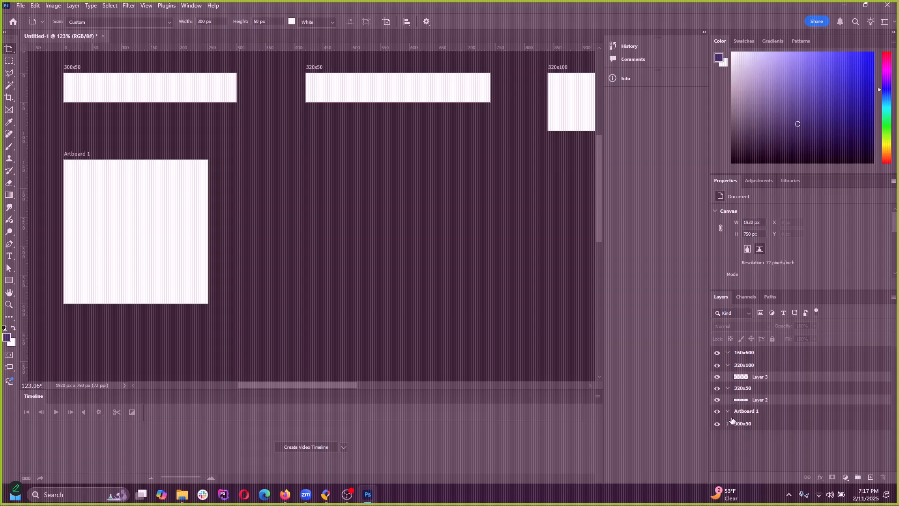
click(729, 423)
click(728, 411)
double_click(759, 412)
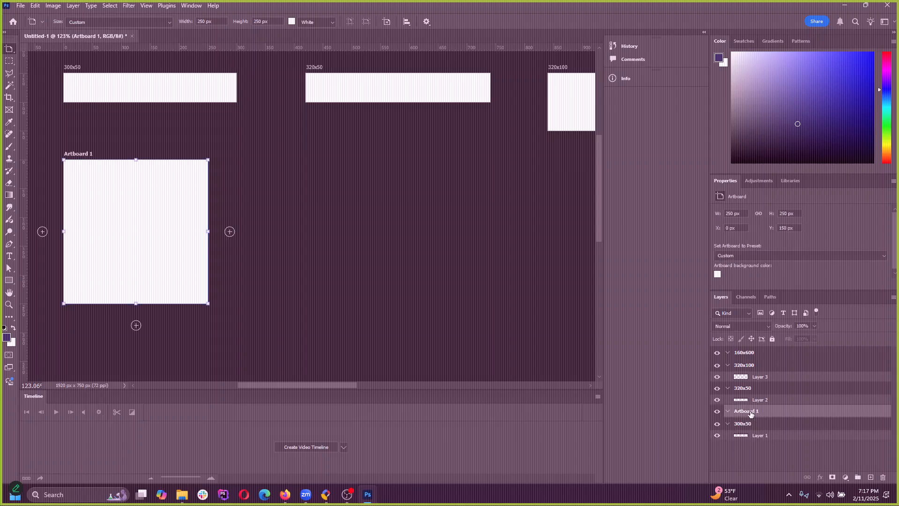
text(250x250)
key(Return)
Step: Add a new layer to each of the 250x250 and 160x600 artboards
click(870, 477)
drag(744, 426, 750, 411)
click(739, 395)
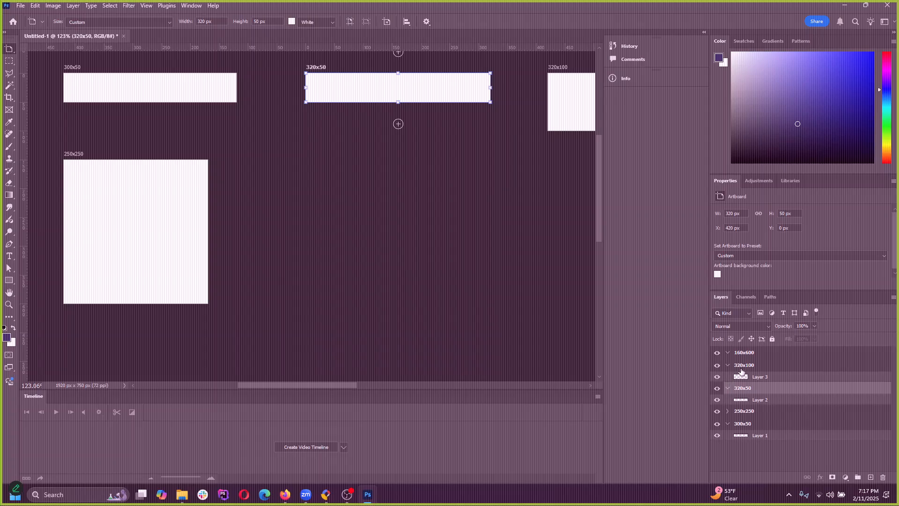
click(741, 367)
click(749, 355)
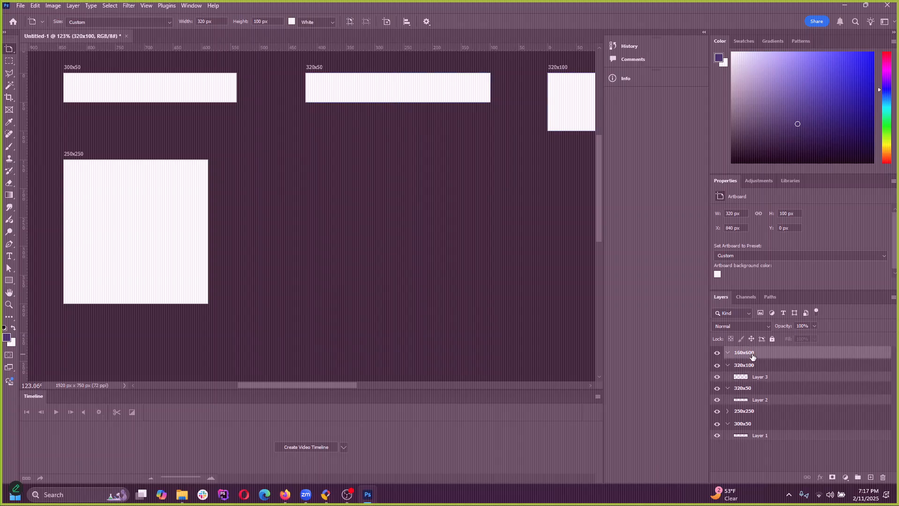
click(871, 477)
key(alt+bracketleft)
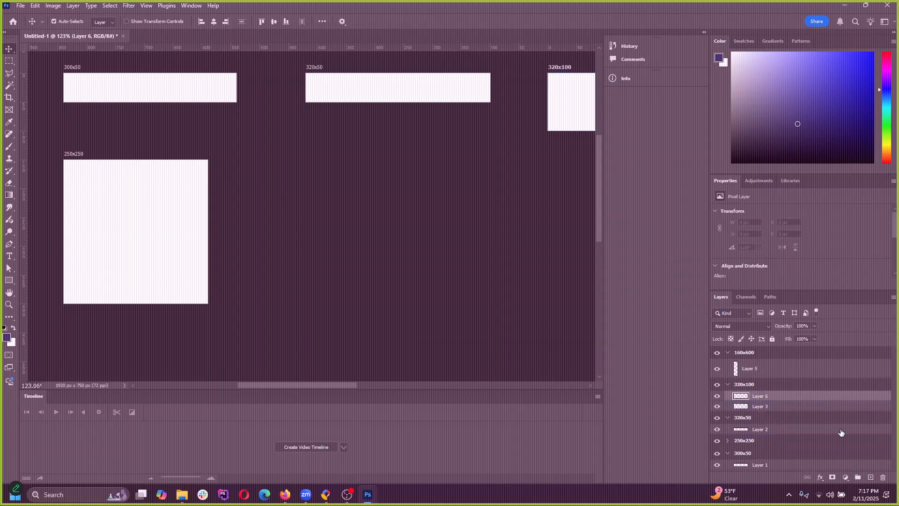
Step: Collapse the layer lists of all five artboards, from 160x600 down to 300x50
click(729, 353)
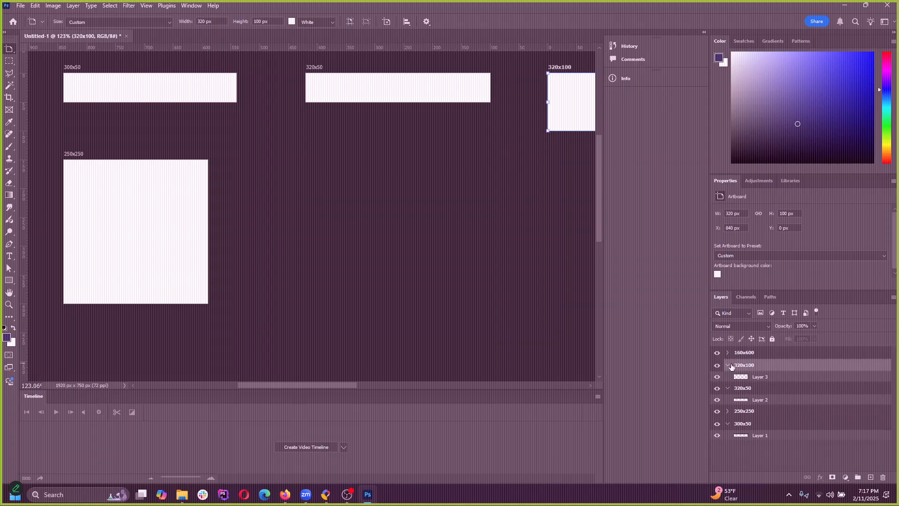
click(728, 366)
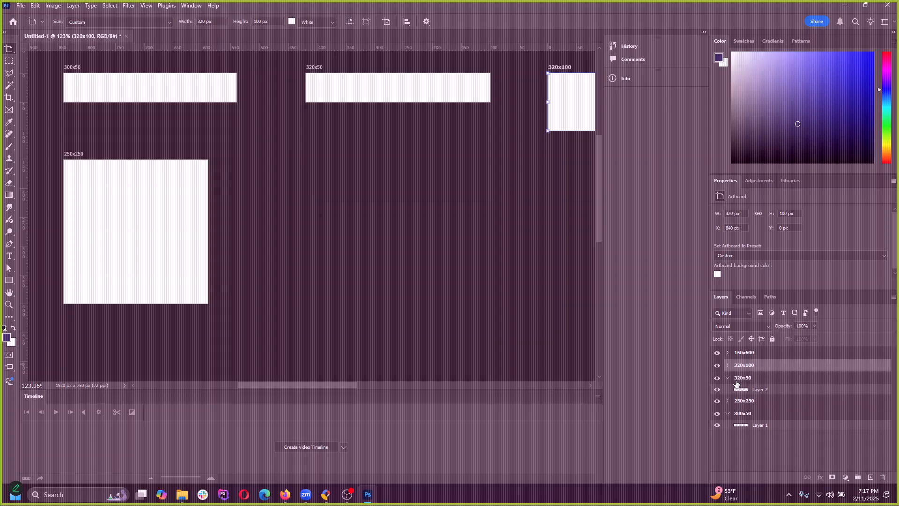
click(728, 378)
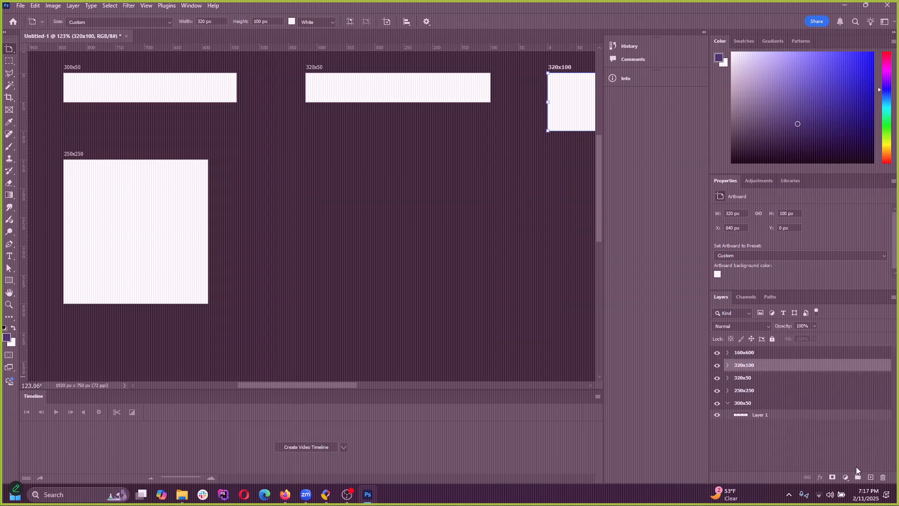
click(729, 391)
click(728, 391)
drag(728, 391, 729, 396)
click(728, 406)
Step: Switch to Google Web Designer, check its responsive sizes, select 728 x 90 and return to Photoshop
scroll(307, 293, down, 3)
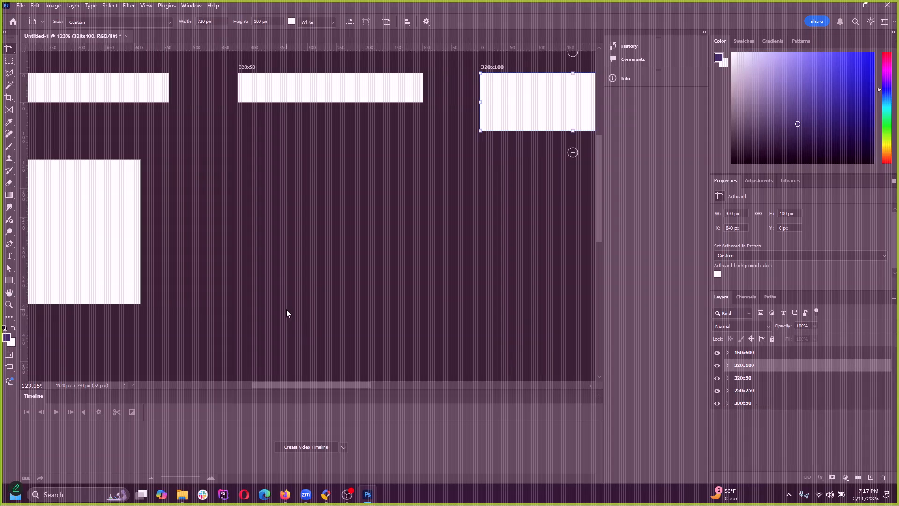
scroll(339, 337, down, 2)
scroll(297, 302, up, 3)
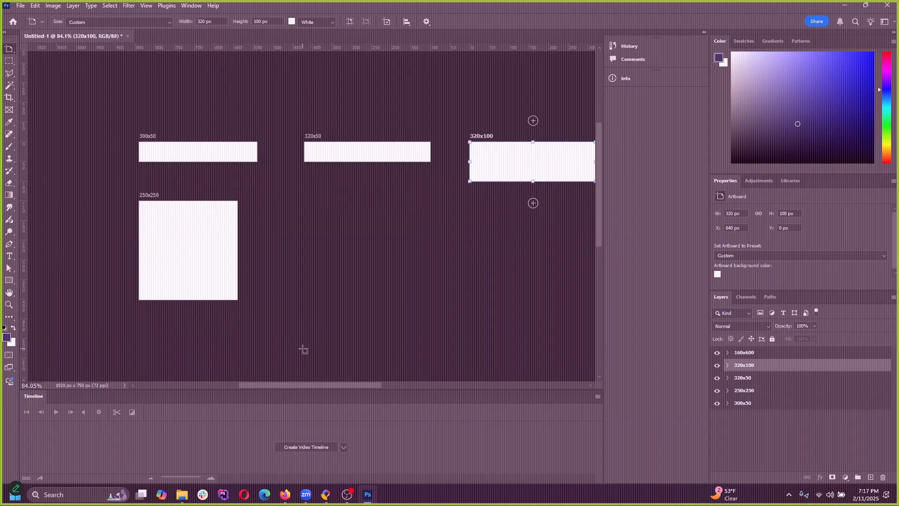
scroll(311, 337, up, 1)
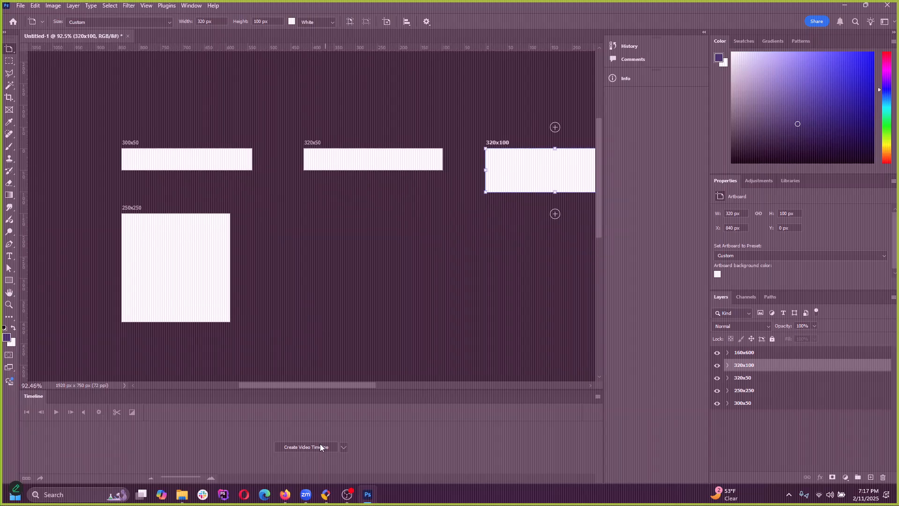
click(326, 494)
click(121, 322)
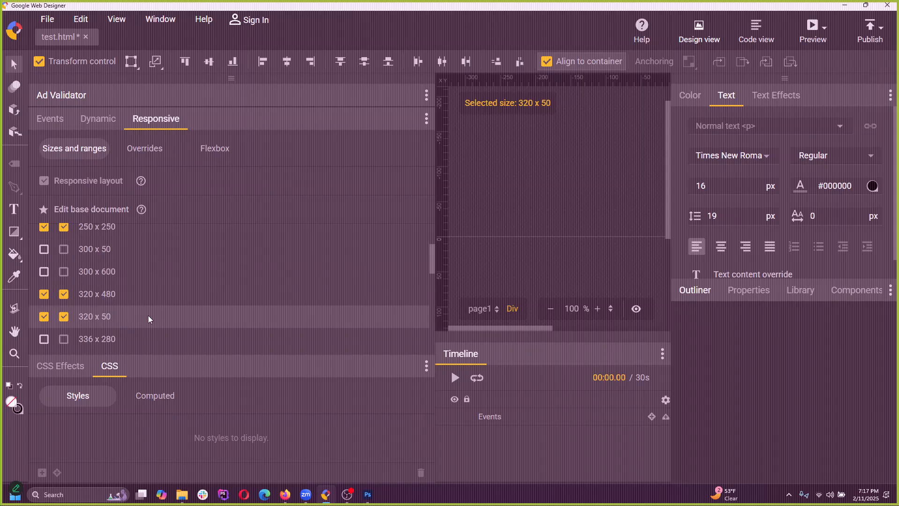
scroll(146, 299, down, 3)
click(147, 243)
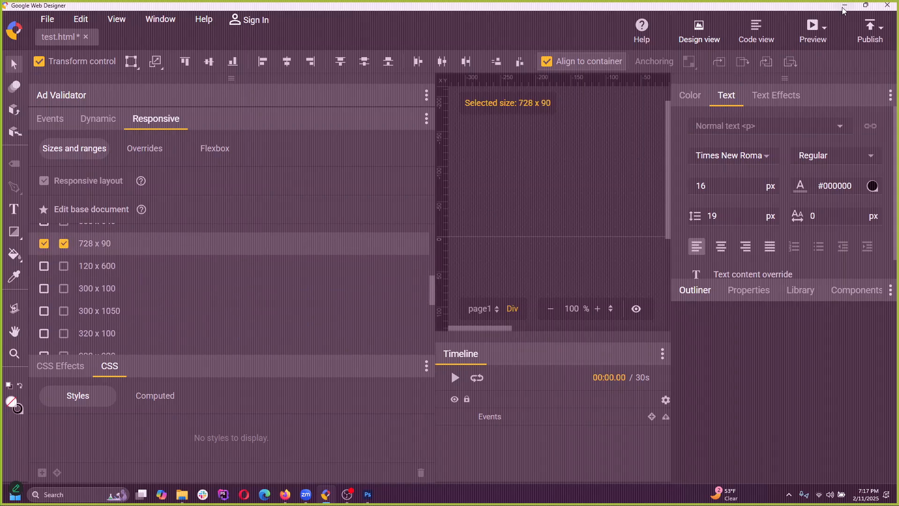
key(alt+Tab)
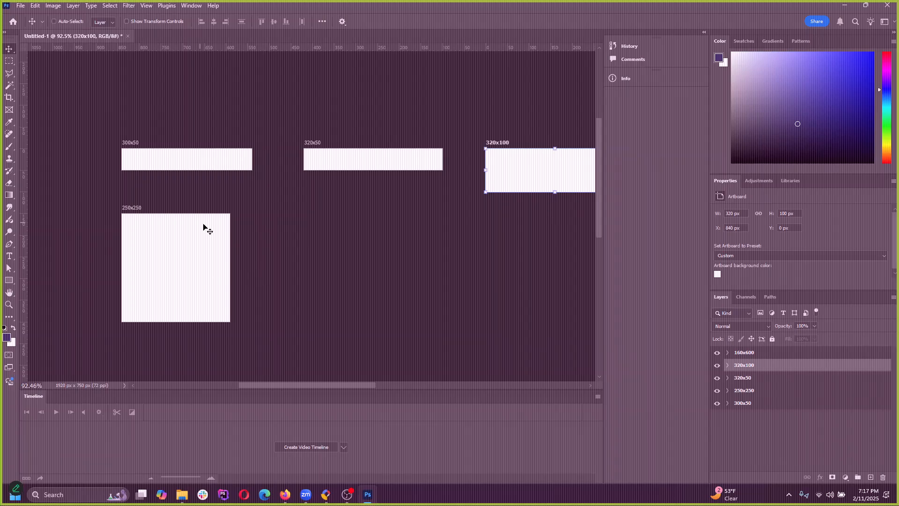
Step: Add an artboard beside the 250x250 artboard and set it to 728 px wide and 90 px high
click(159, 218)
click(252, 268)
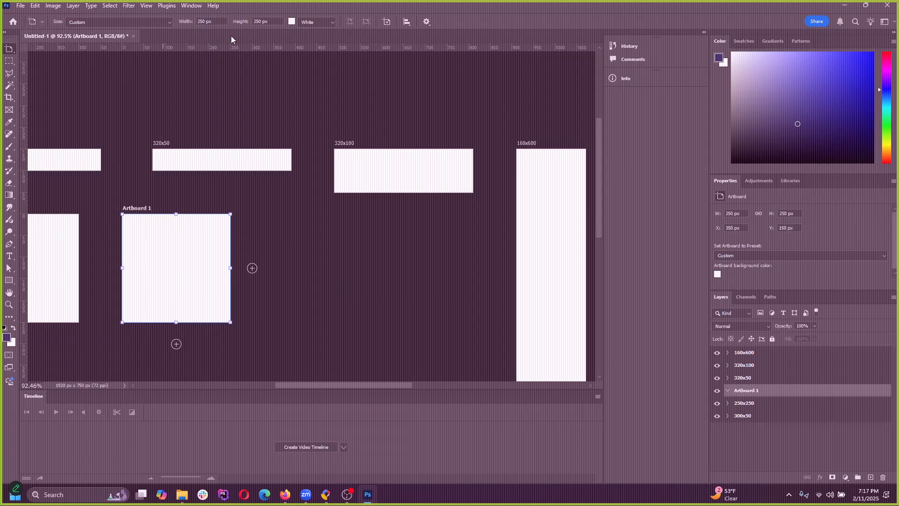
text(728)
key(Tab)
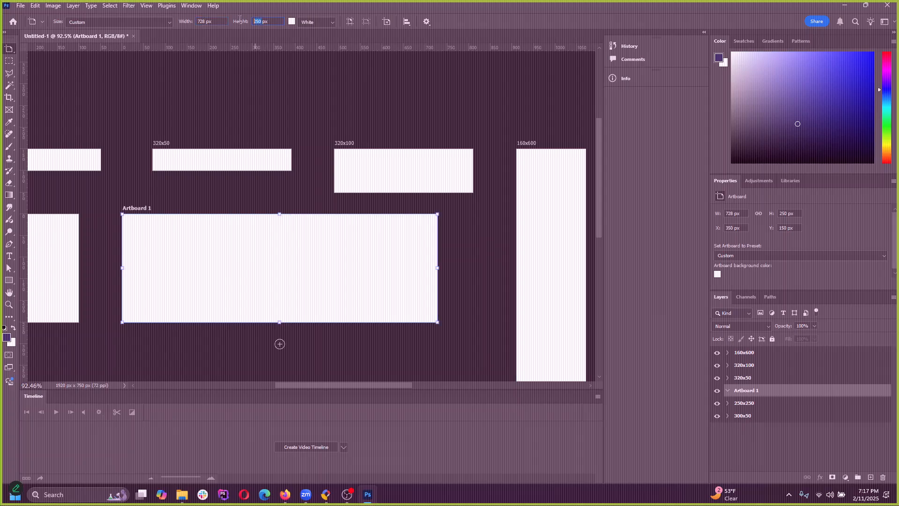
text(90)
key(Return)
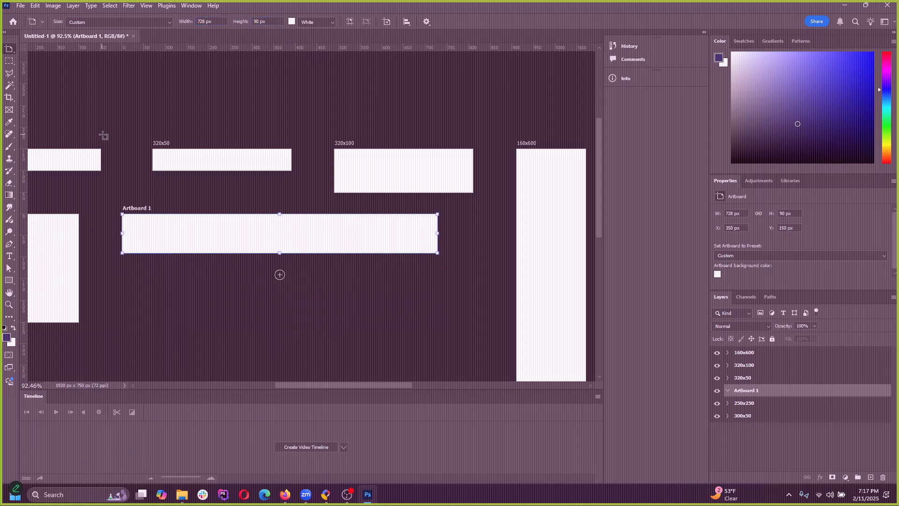
Step: Try shifting Artboard 1 with the Move tool, undo the shift and switch back to the Artboard tool
key(shift+v)
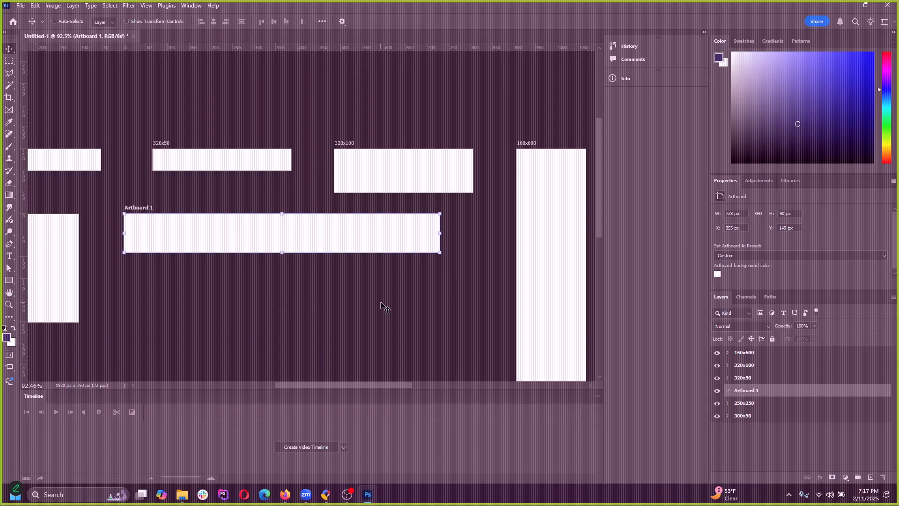
scroll(197, 216, down, 3)
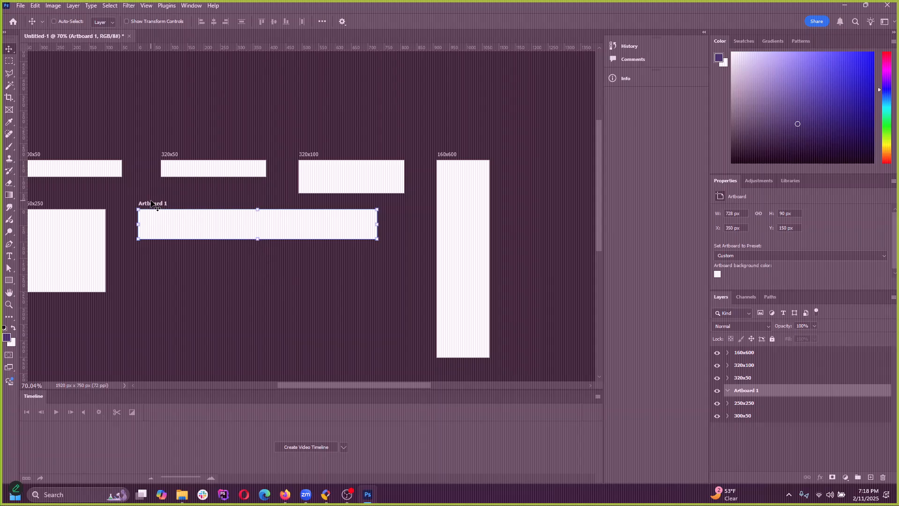
right_click(9, 55)
click(47, 58)
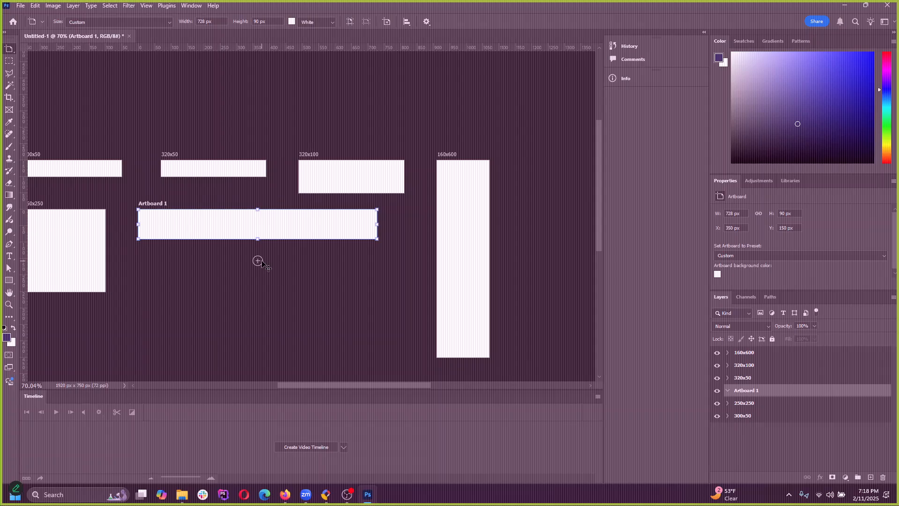
click(10, 51)
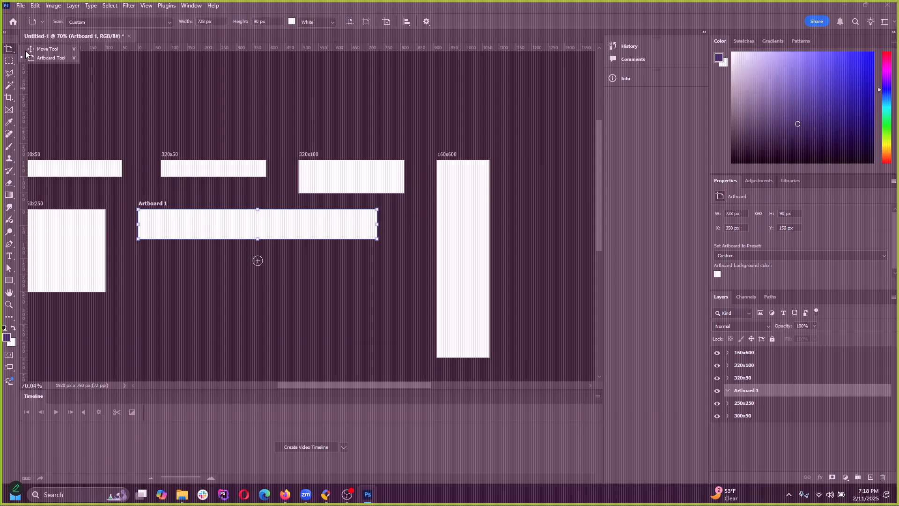
click(46, 49)
click(11, 54)
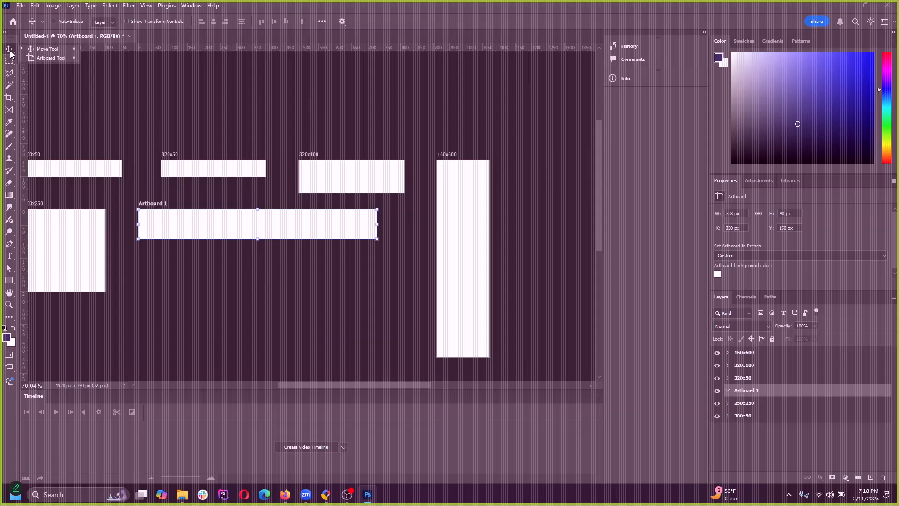
click(44, 59)
Step: Add another artboard below Artboard 1, review the responsive sizes in Google Web Designer and return to Photoshop
click(257, 259)
scroll(255, 257, down, 2)
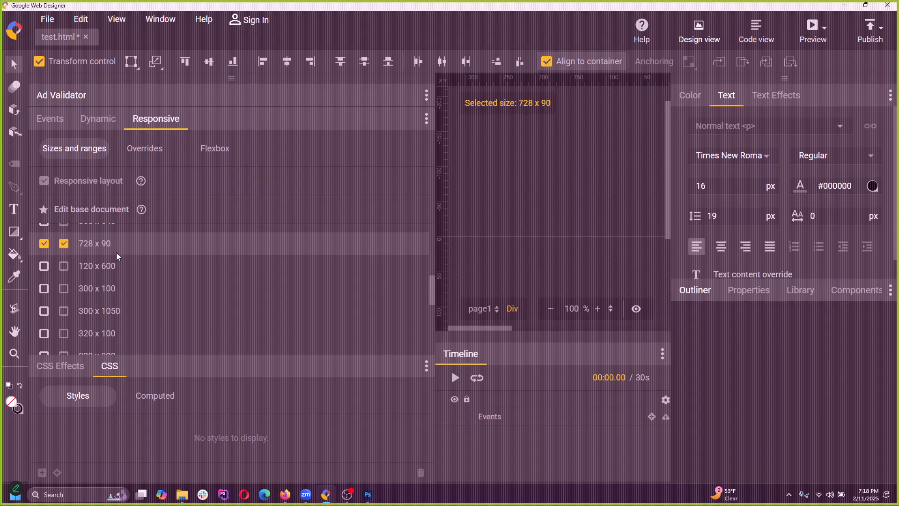
scroll(115, 272, down, 5)
scroll(115, 290, up, 5)
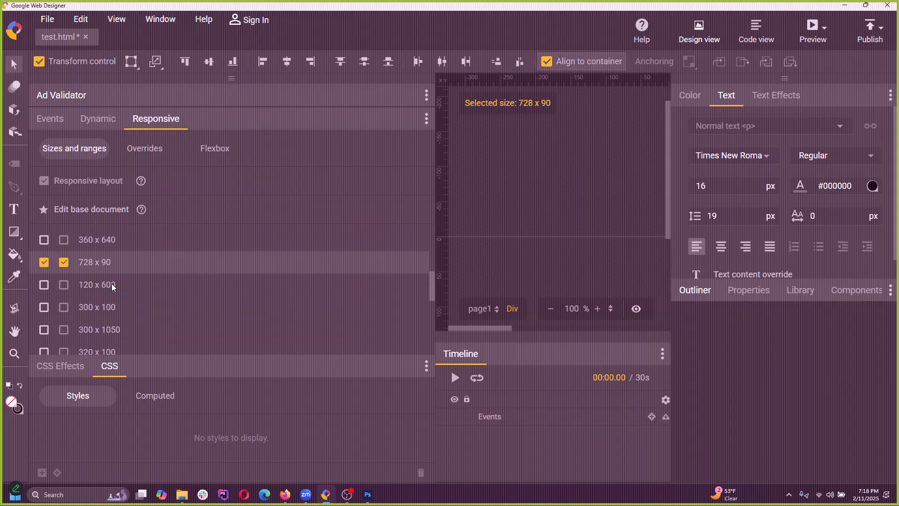
scroll(127, 293, up, 3)
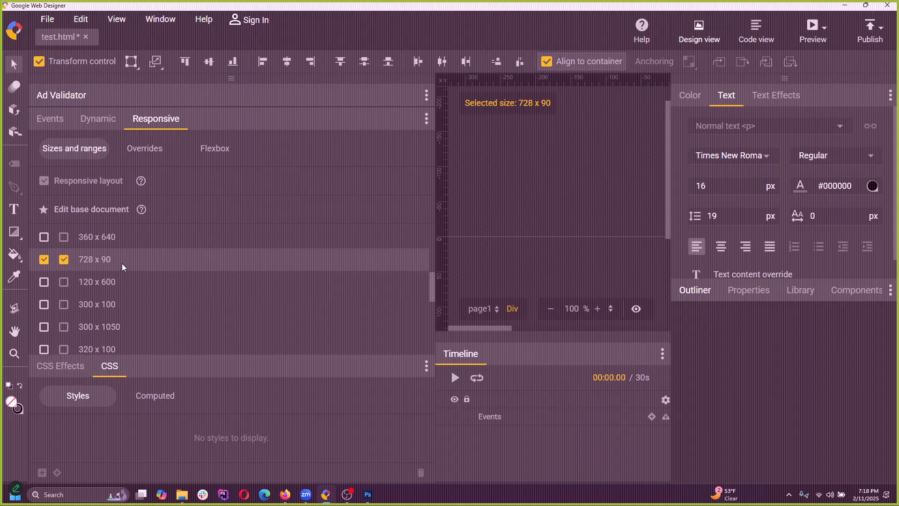
scroll(126, 289, up, 3)
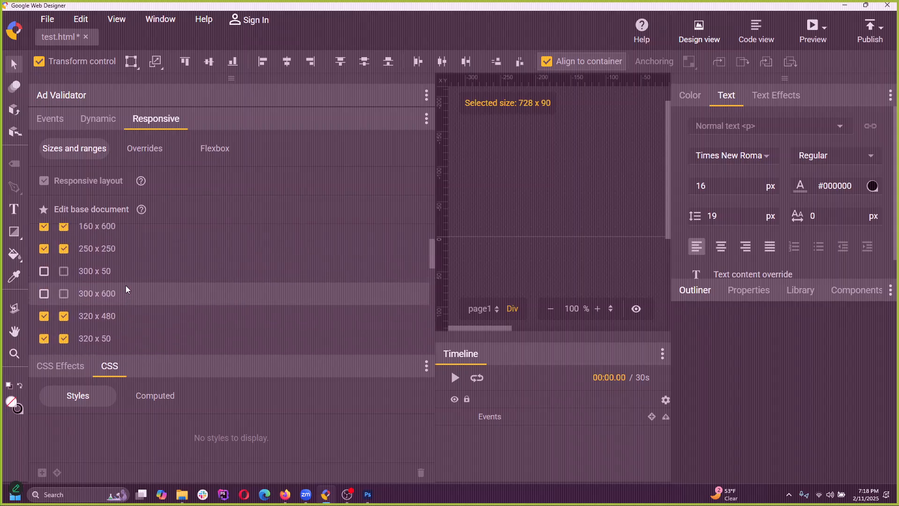
scroll(127, 289, down, 4)
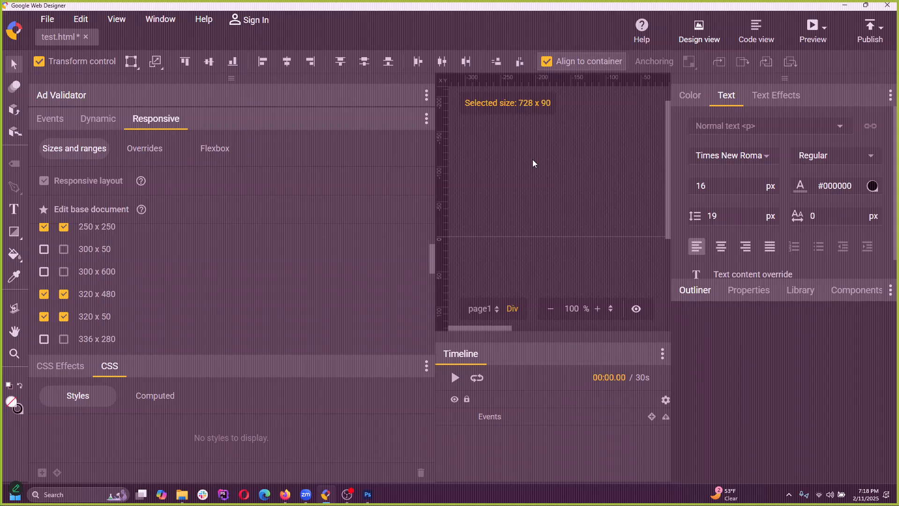
click(845, 5)
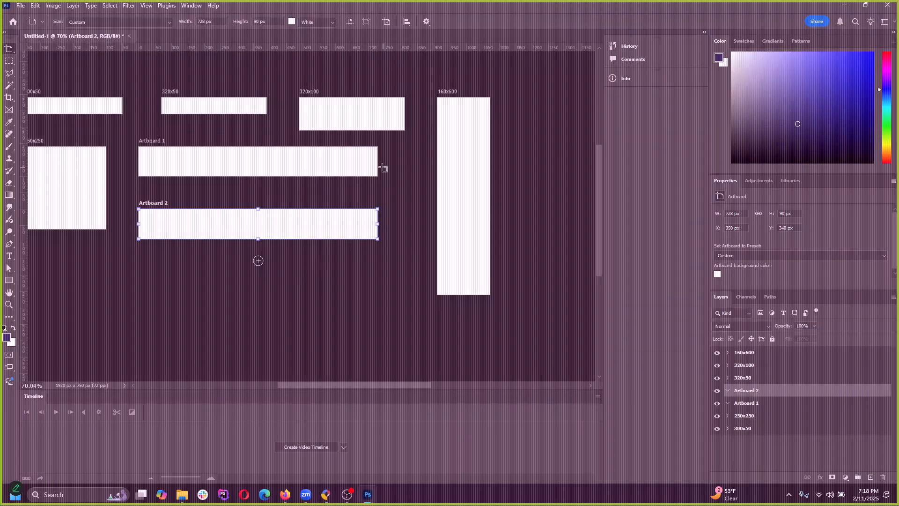
Step: Resize the Artboard 2 artboard to 320 px wide and 480 px high
drag(318, 385, 257, 209)
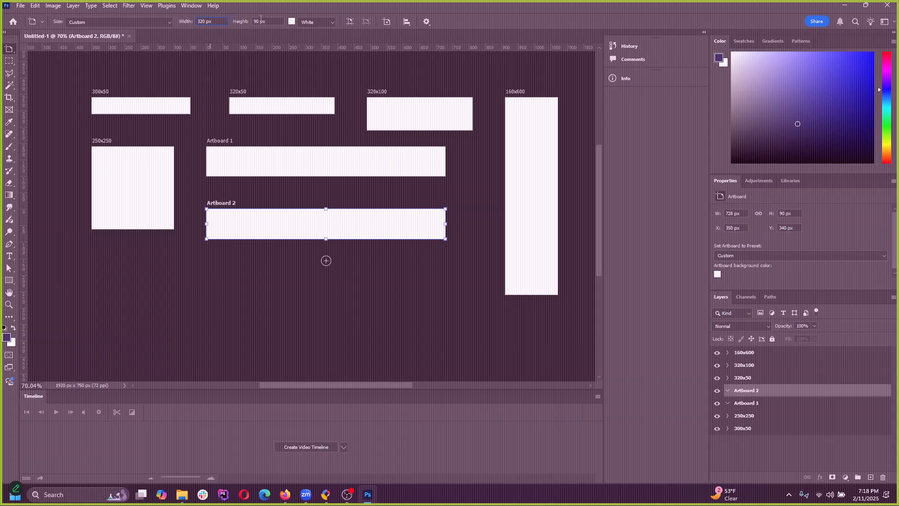
key(Tab)
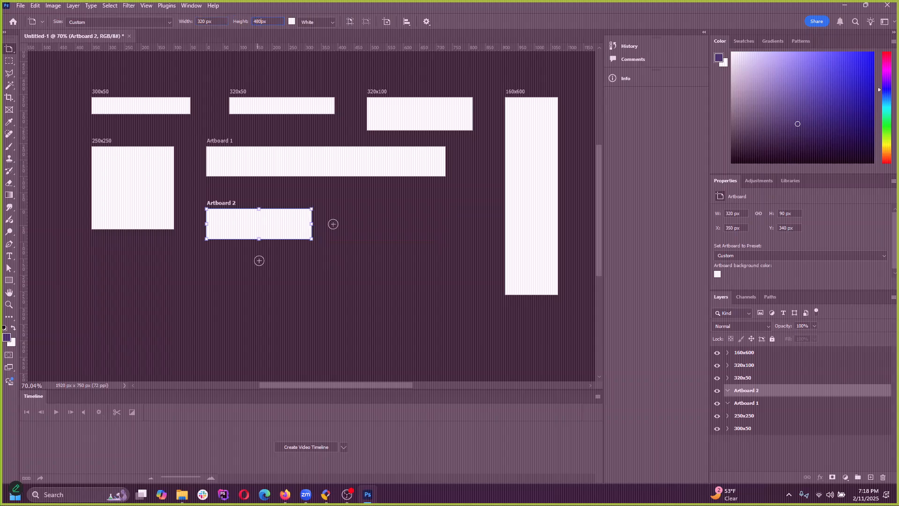
key(Return)
scroll(229, 213, down, 1)
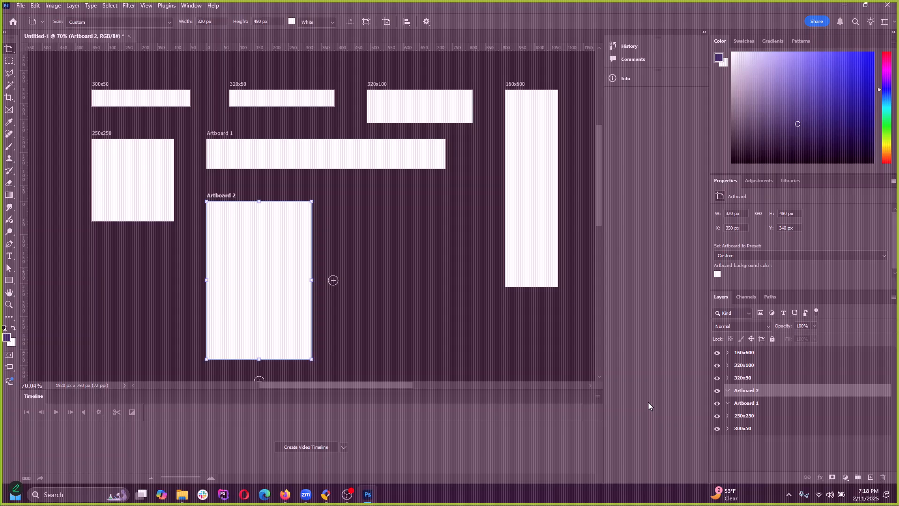
Step: Rename Artboard 2 as 320x480 and Artboard 1 as 728x90
double_click(745, 391)
text(32)
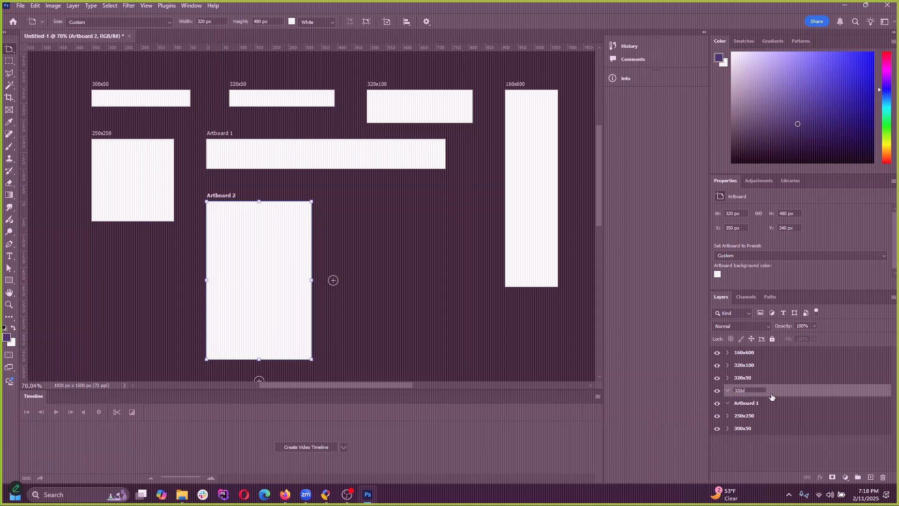
text(0x480)
click(749, 405)
double_click(751, 404)
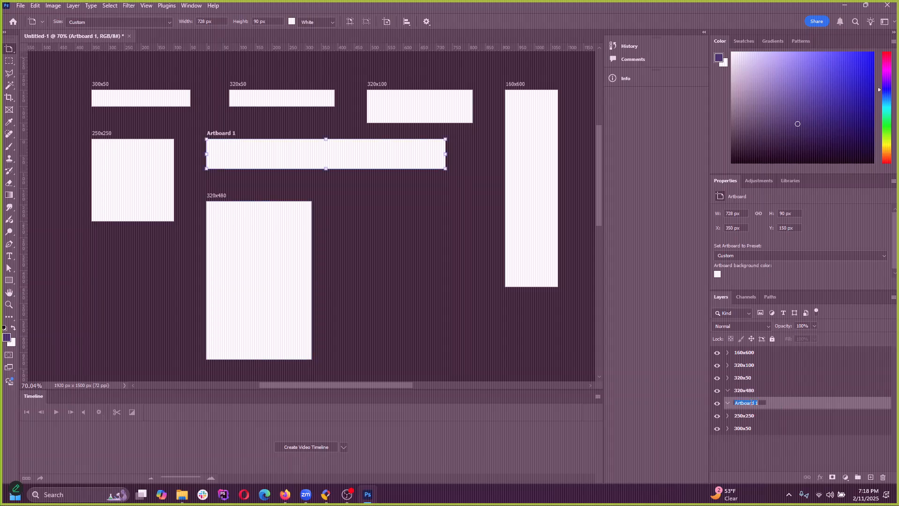
text(728x90)
key(Return)
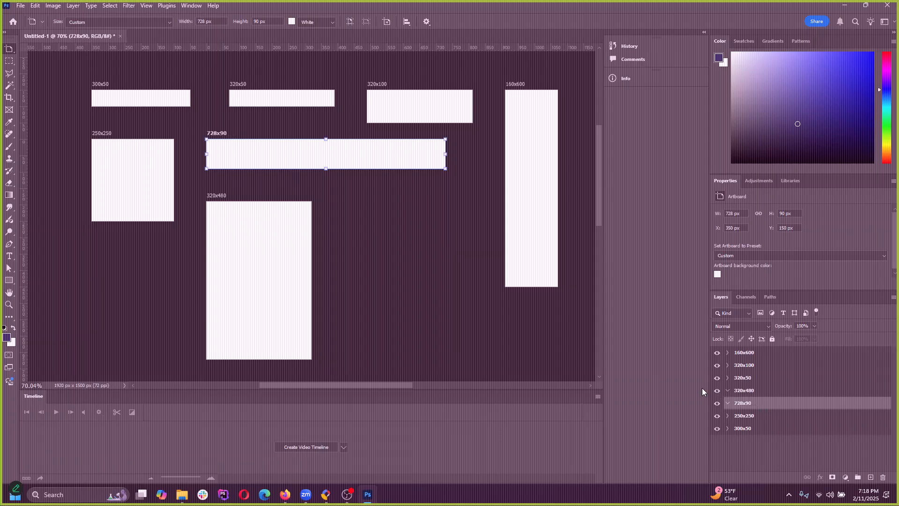
Step: Examine the overall layout of the size-named artboards with the Move tool, then select the 300x50 artboard
key(v)
mouse_move(328, 154)
mouse_down()
mouse_move(341, 154)
mouse_move(328, 155)
mouse_up()
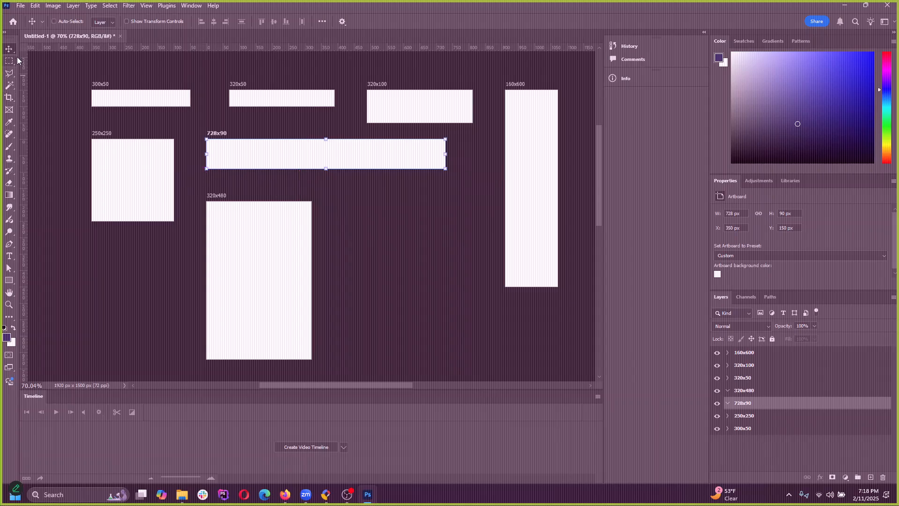
scroll(65, 84, left, 2)
scroll(133, 213, up, 5)
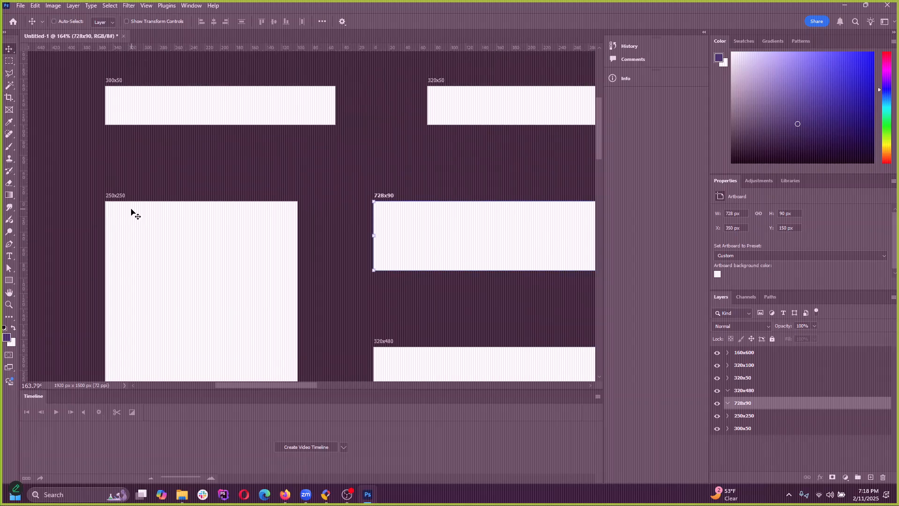
scroll(134, 213, down, 5)
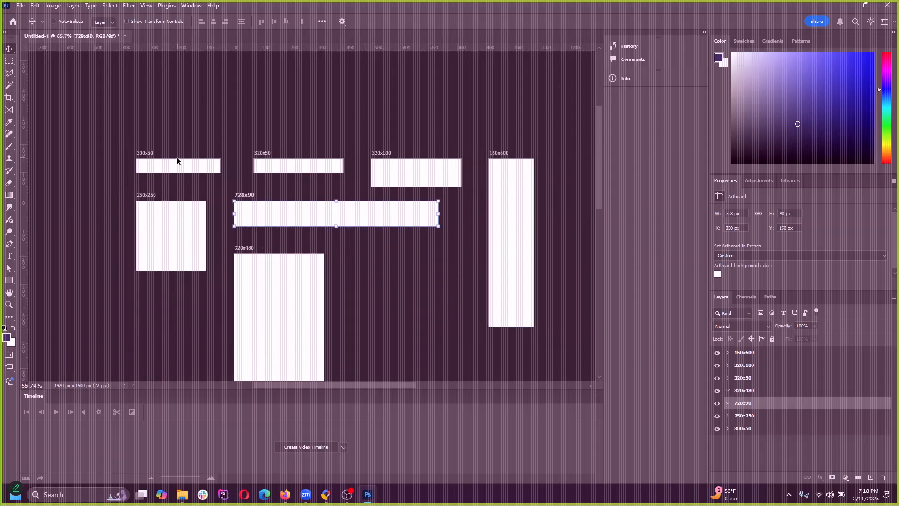
scroll(255, 213, down, 3)
scroll(256, 213, up, 1)
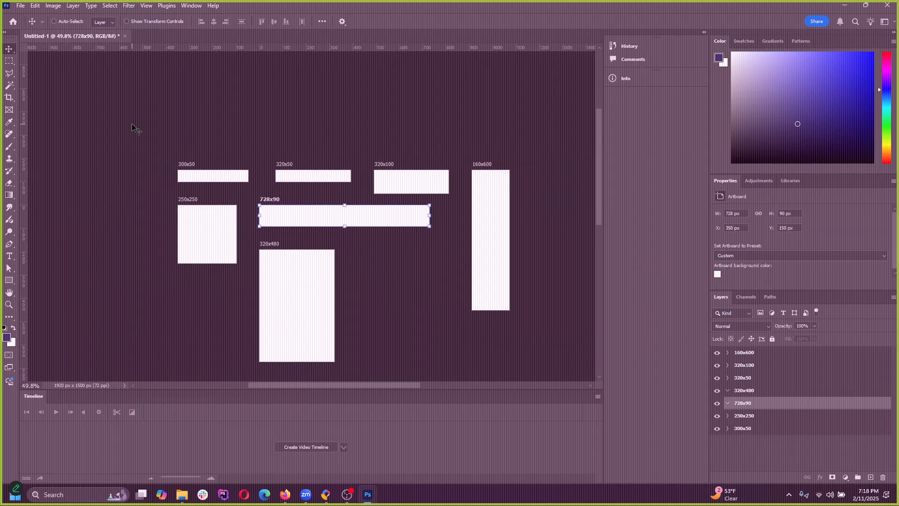
scroll(428, 290, up, 2)
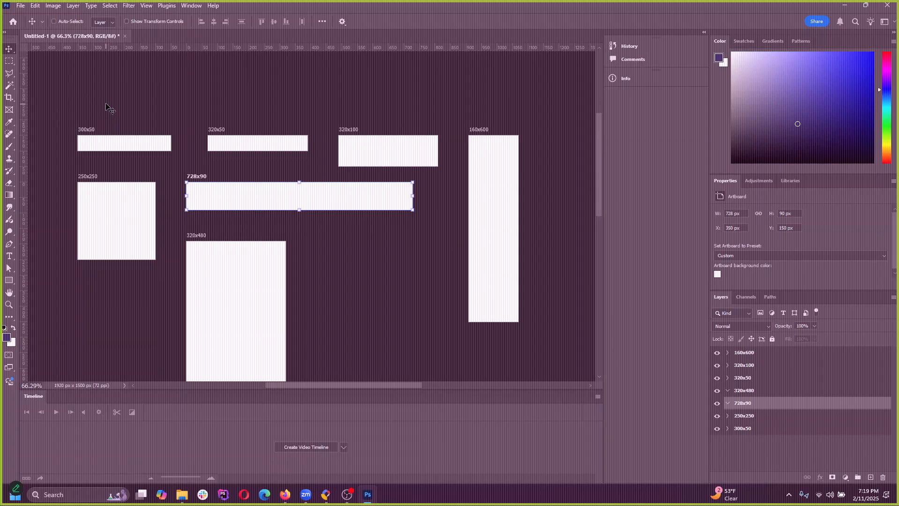
scroll(370, 213, down, 2)
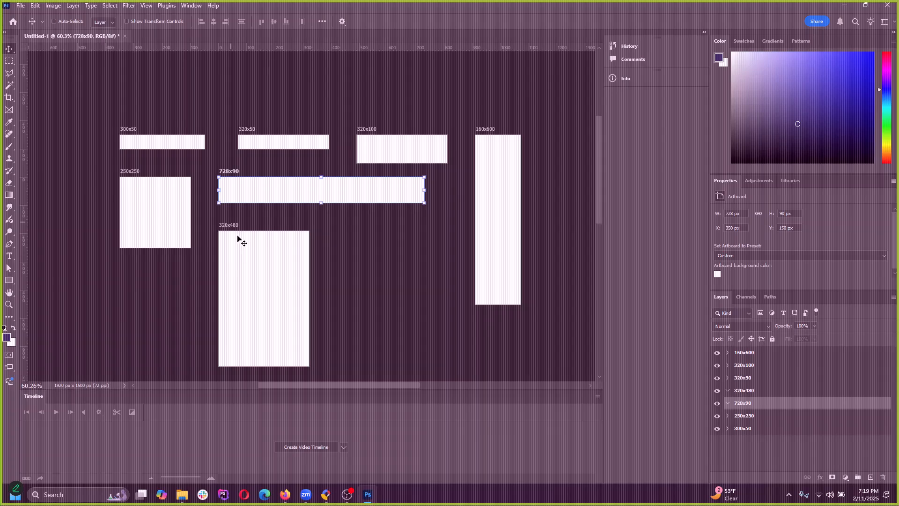
click(125, 133)
key(ctrl+plus)
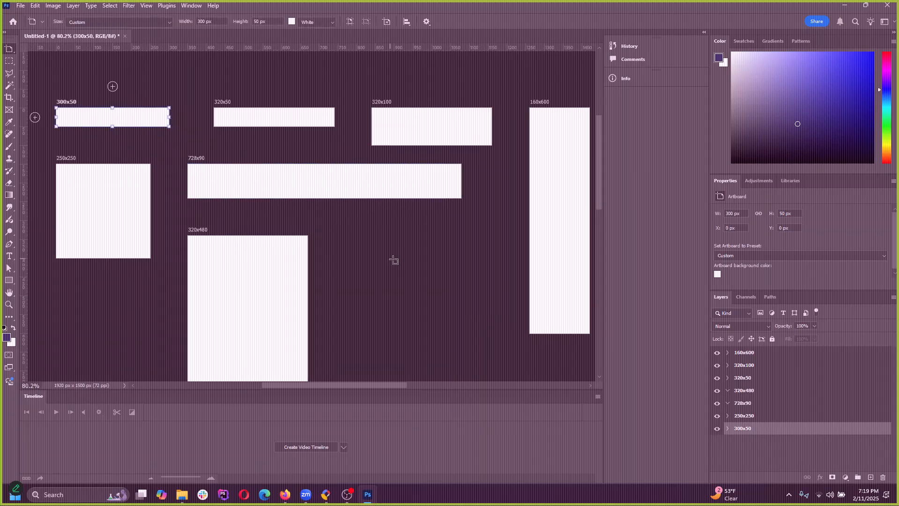
scroll(289, 211, down, 3)
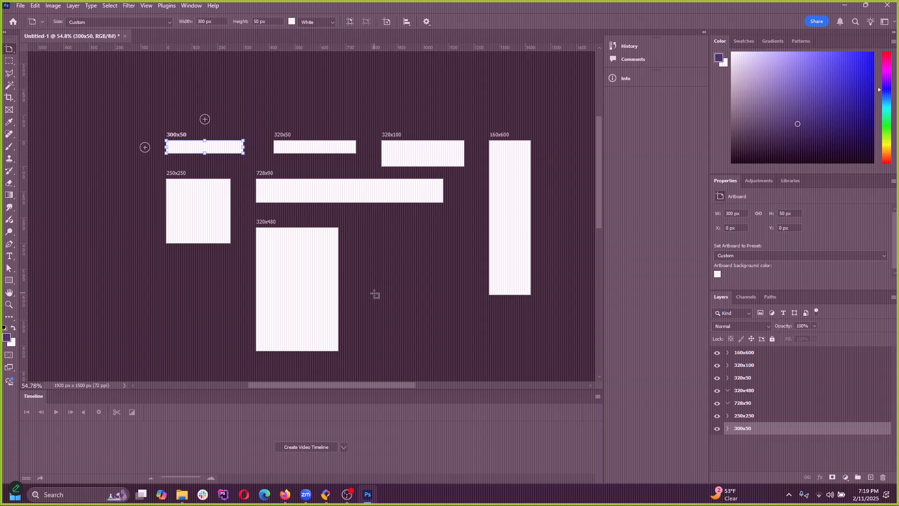
Step: Switch to Firefox, search Google for "ad ideas" in a new tab and skim the results
click(285, 494)
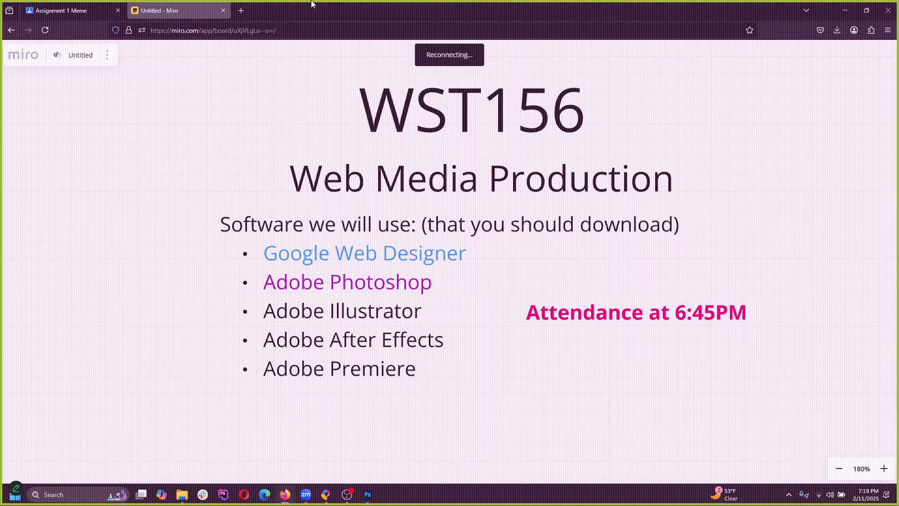
click(243, 14)
text(ad ideas)
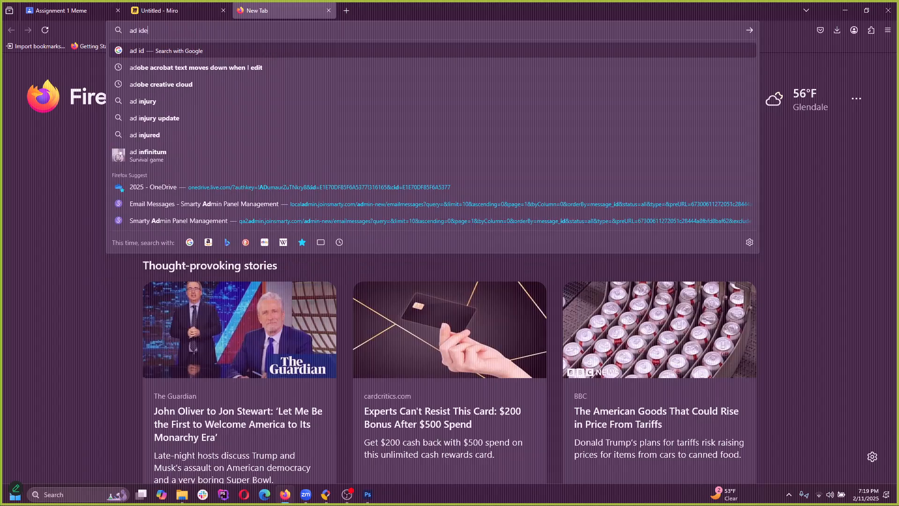
key(Return)
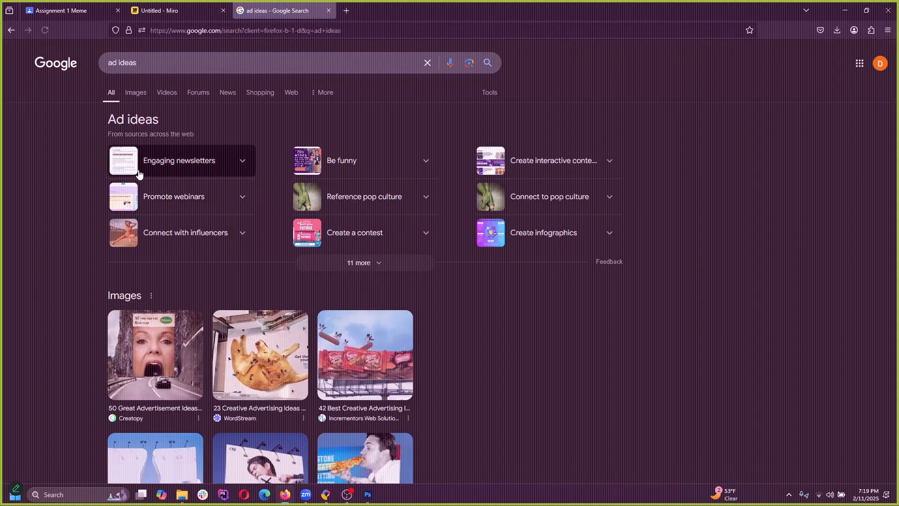
scroll(286, 298, down, 1)
scroll(287, 299, down, 5)
scroll(289, 295, up, 6)
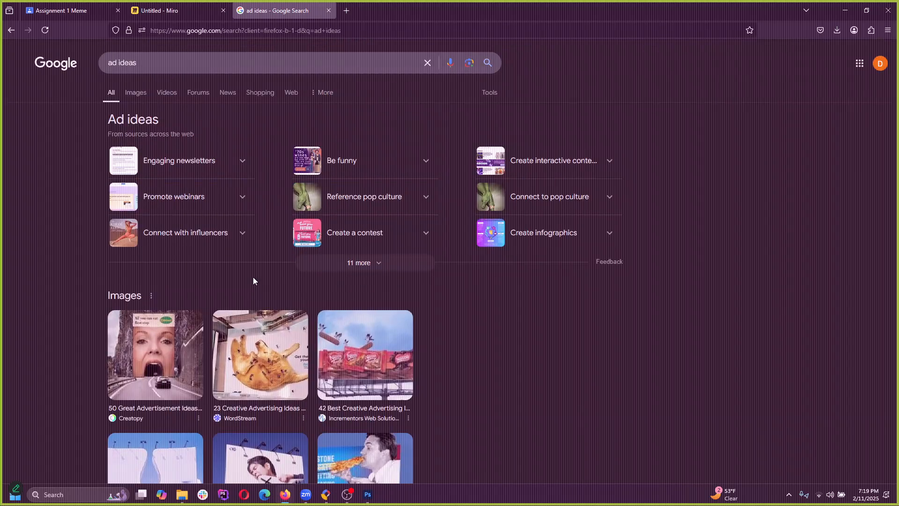
Step: Refine the Google search to "banner ad ideas"
click(107, 66)
text(banner)
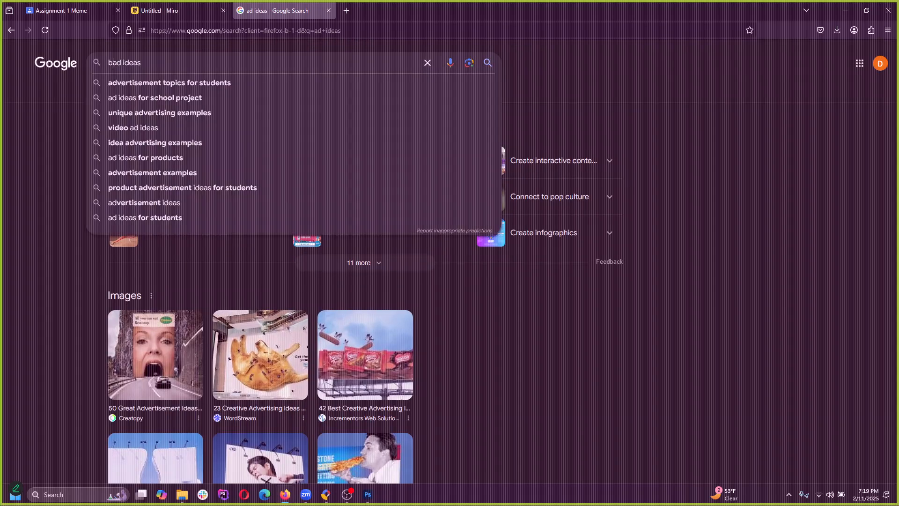
key(Return)
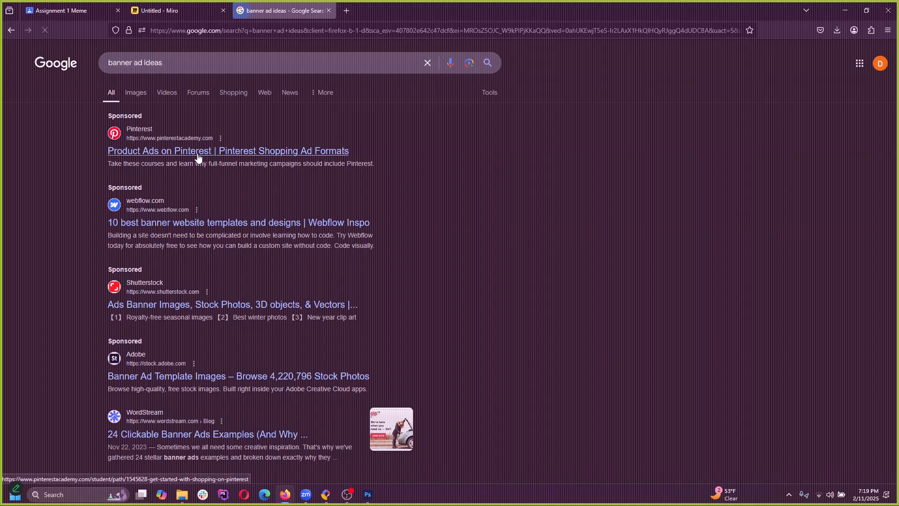
Step: Open the sponsored Pinterest product ads result, skim the page and return to the search results
click(182, 151)
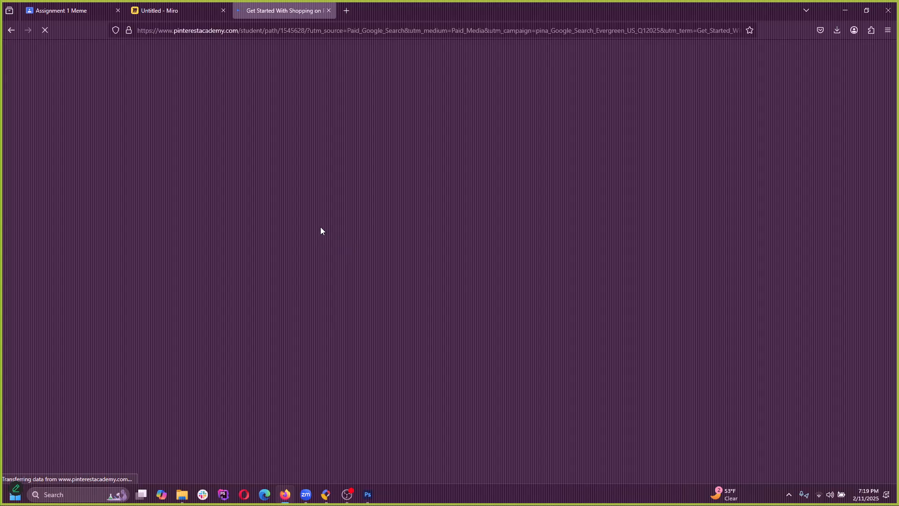
scroll(344, 231, down, 2)
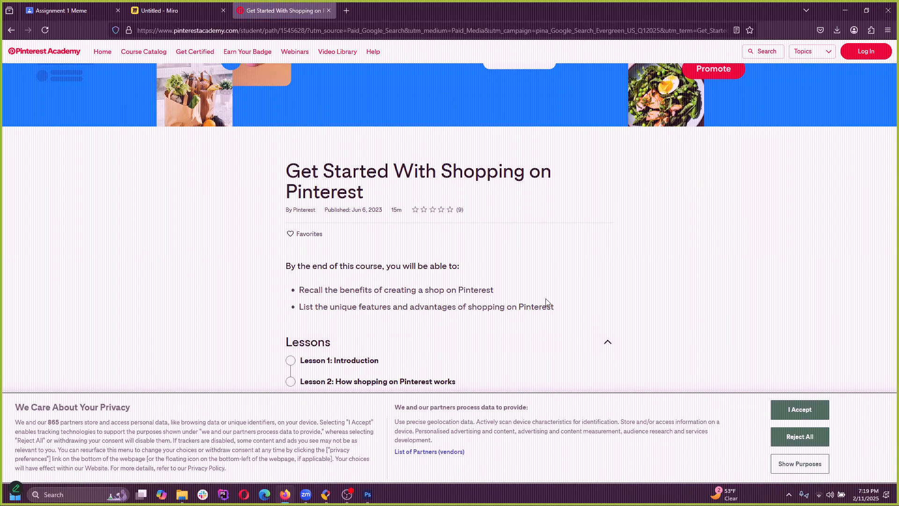
scroll(336, 267, up, 2)
click(14, 29)
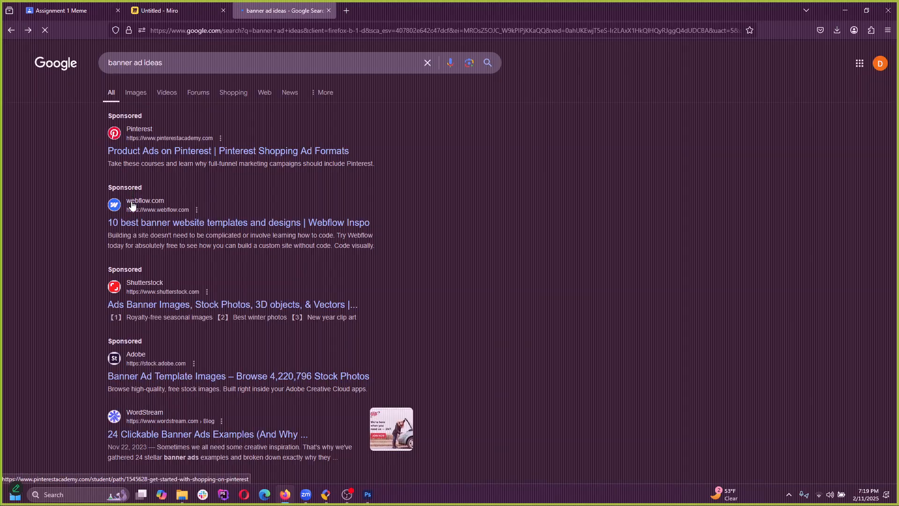
Step: Open Webflow's list of the 10 best banner website templates, look through it and return to the search results
click(187, 302)
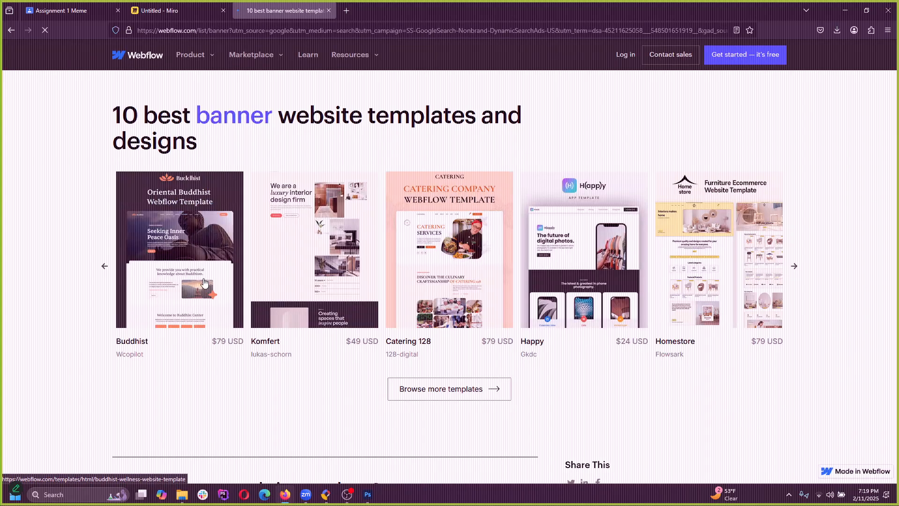
scroll(292, 237, down, 3)
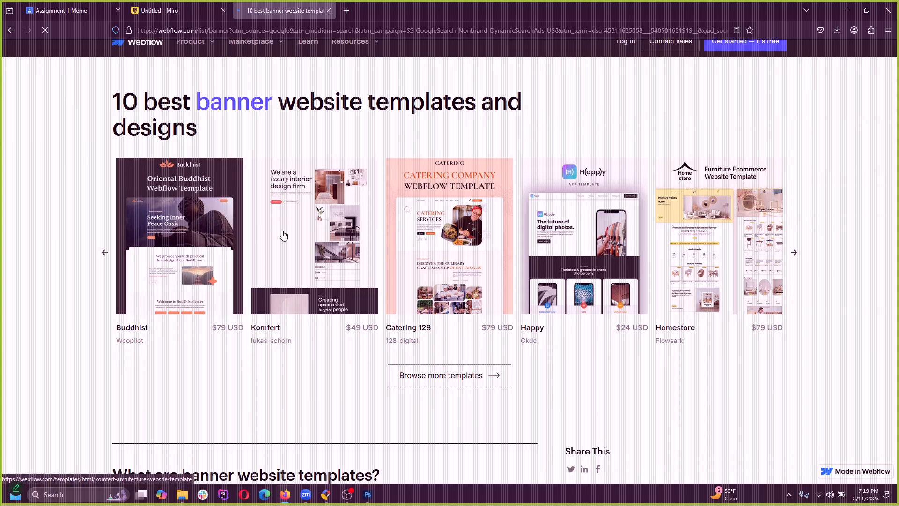
scroll(295, 239, up, 3)
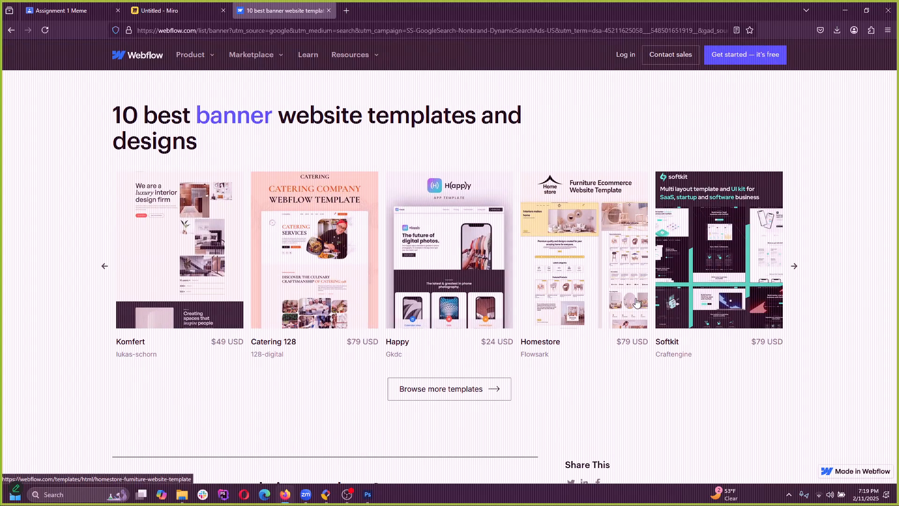
click(11, 30)
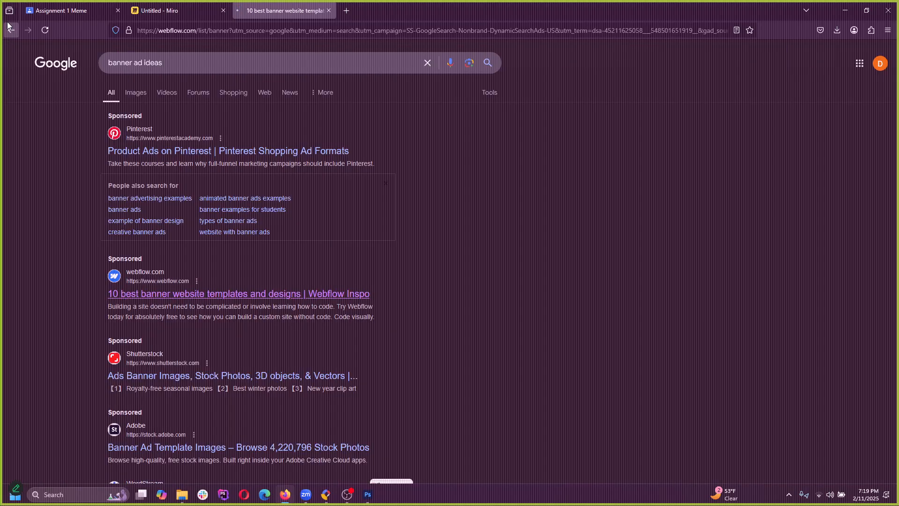
Step: Open Shutterstock's ads banner images from the search results and view the trendy abstract square floral template set
scroll(209, 326, down, 2)
click(204, 354)
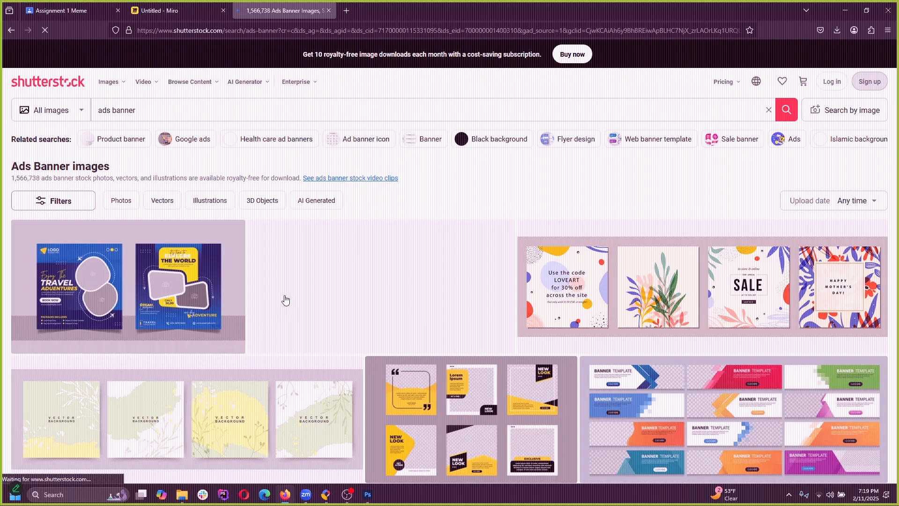
scroll(291, 299, down, 1)
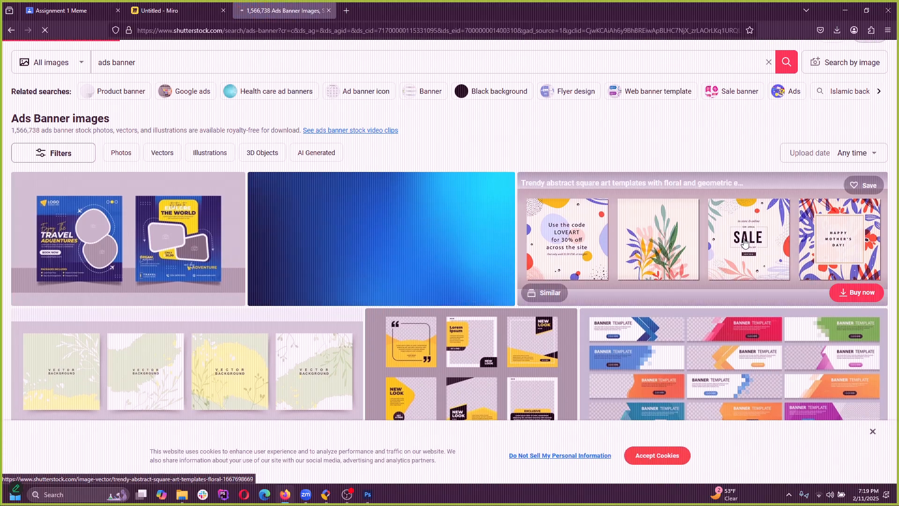
click(754, 306)
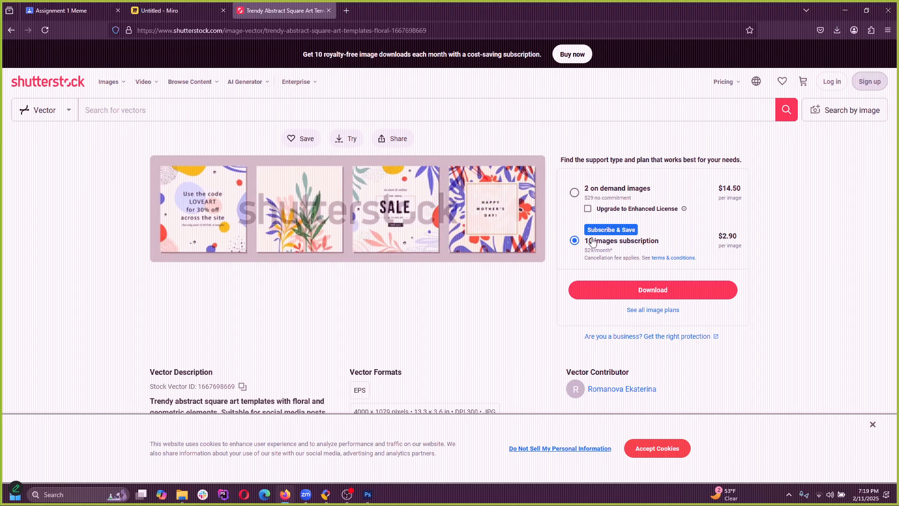
Step: Enlarge the Shutterstock page to 200% and examine the text and artwork of the four square ad templates
scroll(384, 260, up, 5)
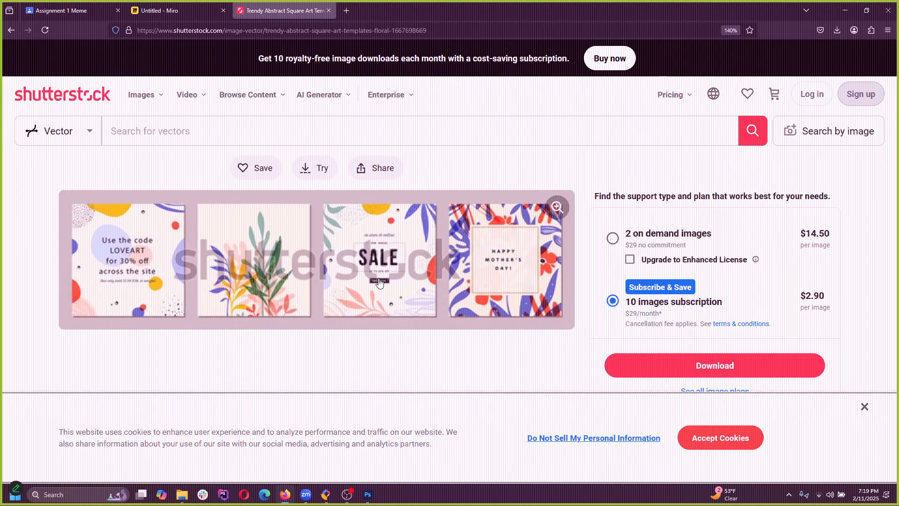
scroll(393, 274, up, 1)
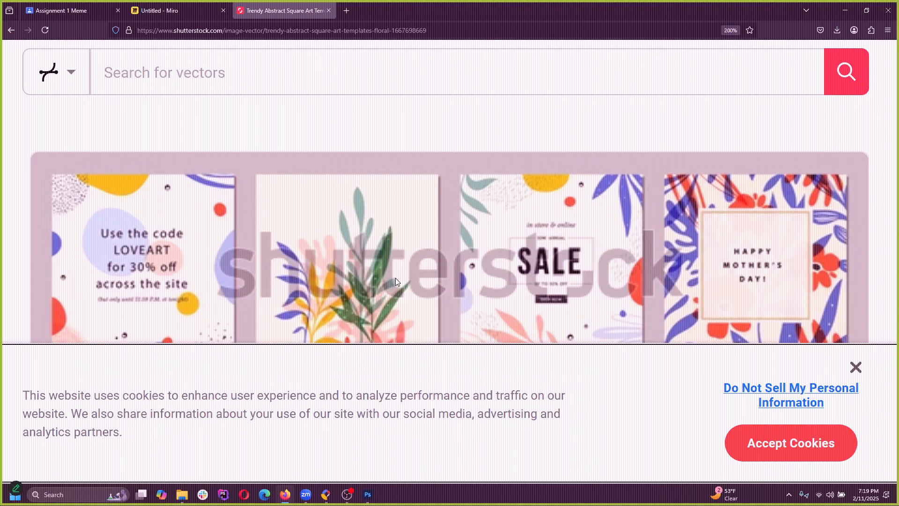
scroll(508, 306, up, 2)
scroll(507, 294, down, 2)
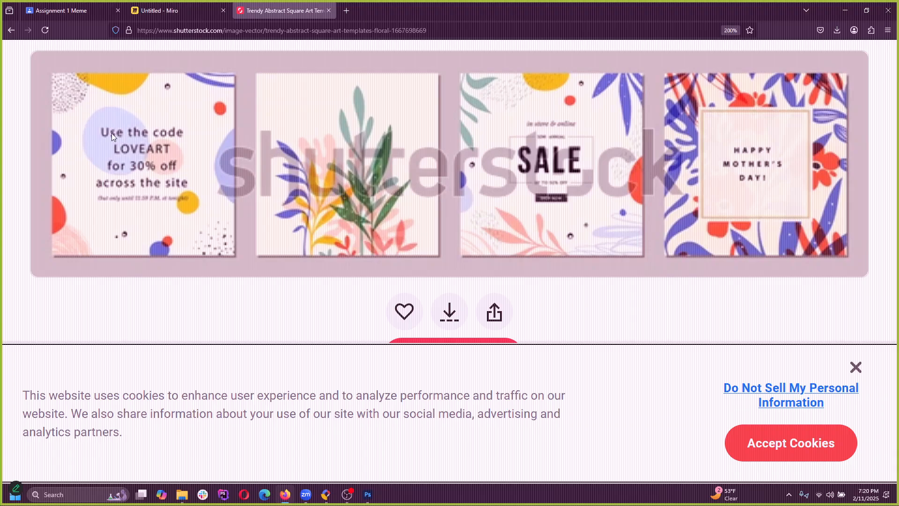
scroll(197, 172, up, 2)
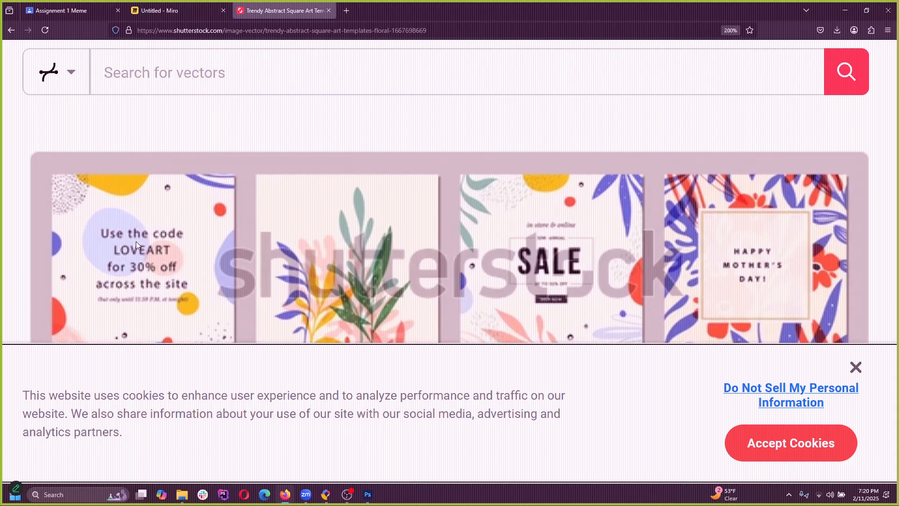
scroll(123, 176, down, 2)
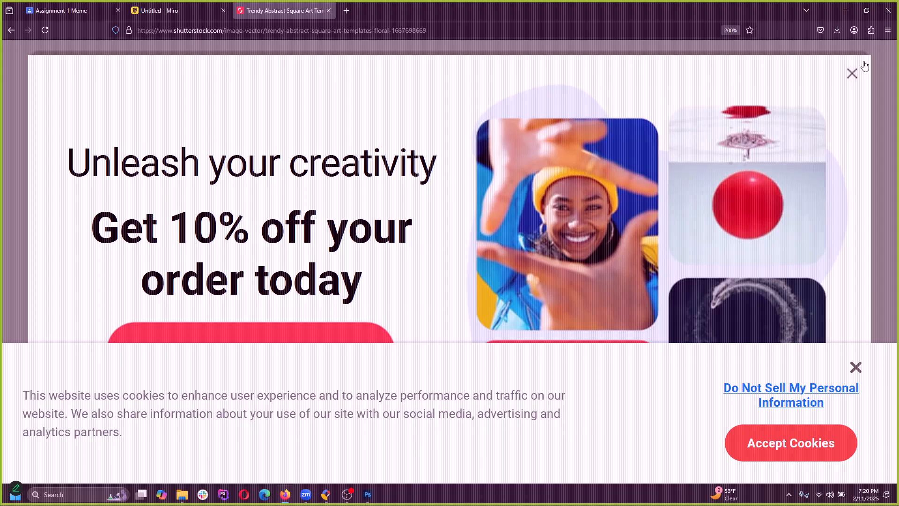
Step: Close the Shutterstock discount offer and switch to the Miro board with the class notes
click(852, 74)
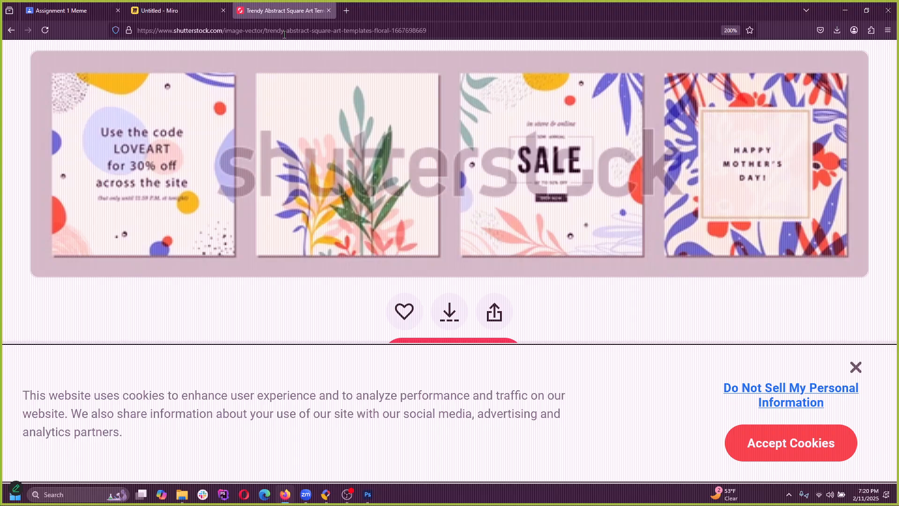
click(178, 10)
scroll(327, 411, down, 5)
key(alt)
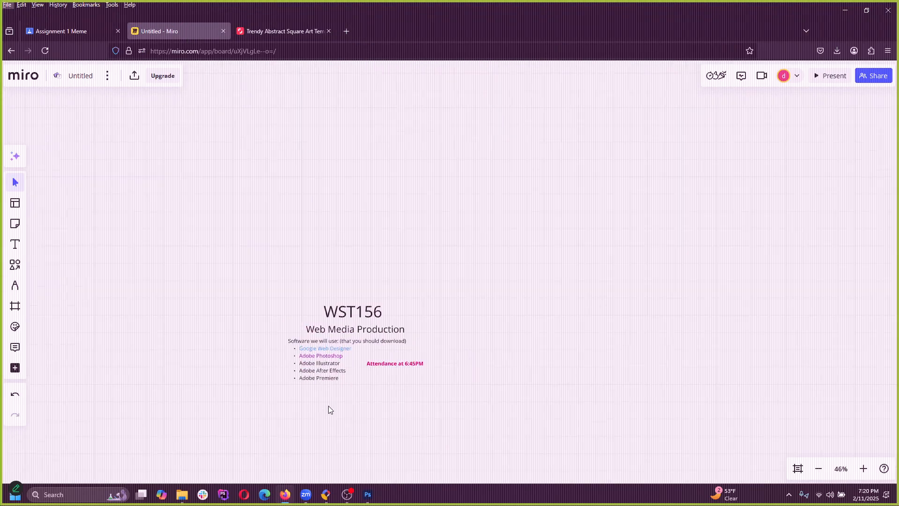
scroll(330, 410, up, 6)
key(alt)
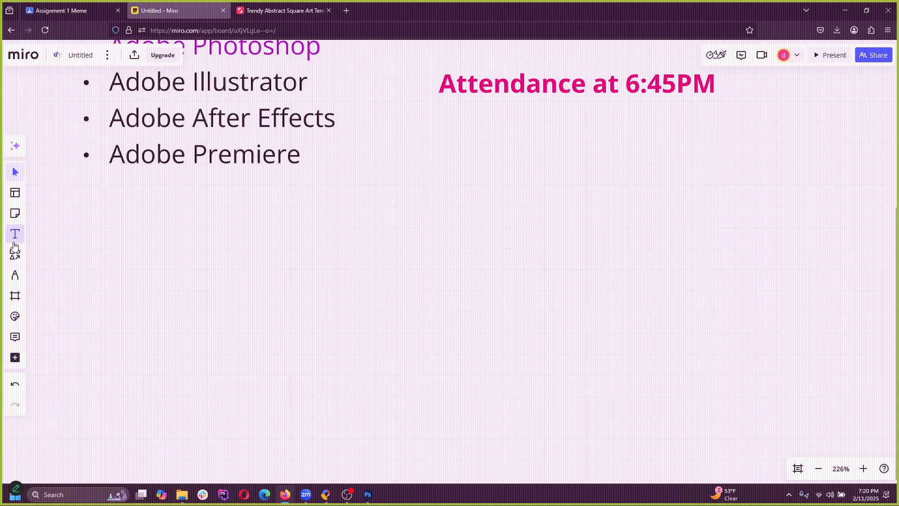
Step: Add the text "Create an ad" in the empty area below the list of Adobe software
click(15, 233)
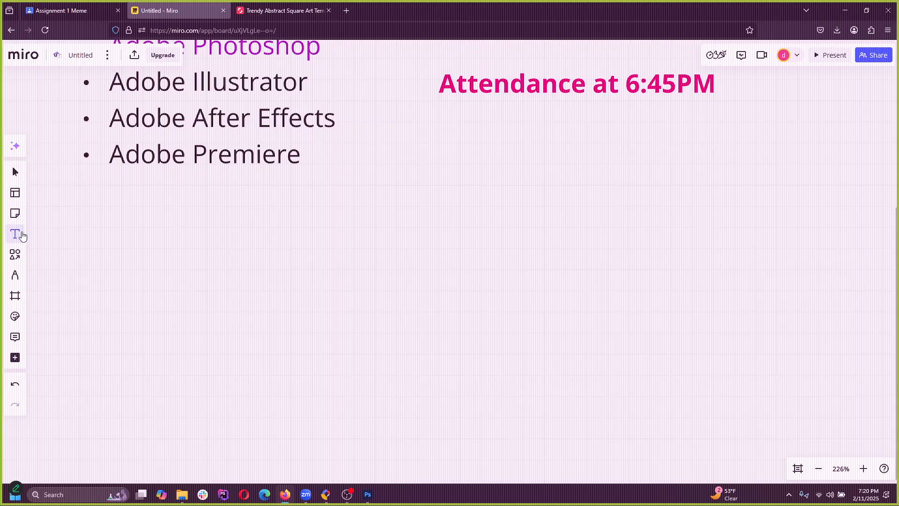
click(282, 252)
text(Create an ad)
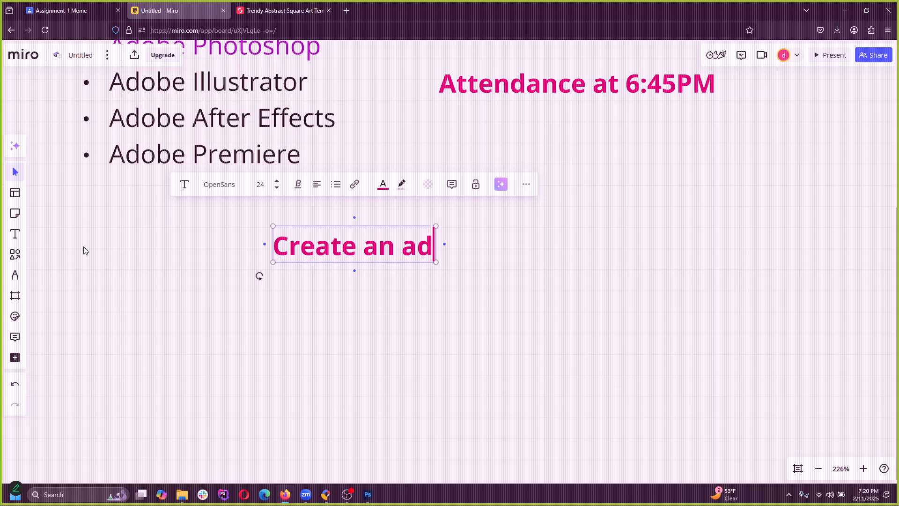
click(61, 186)
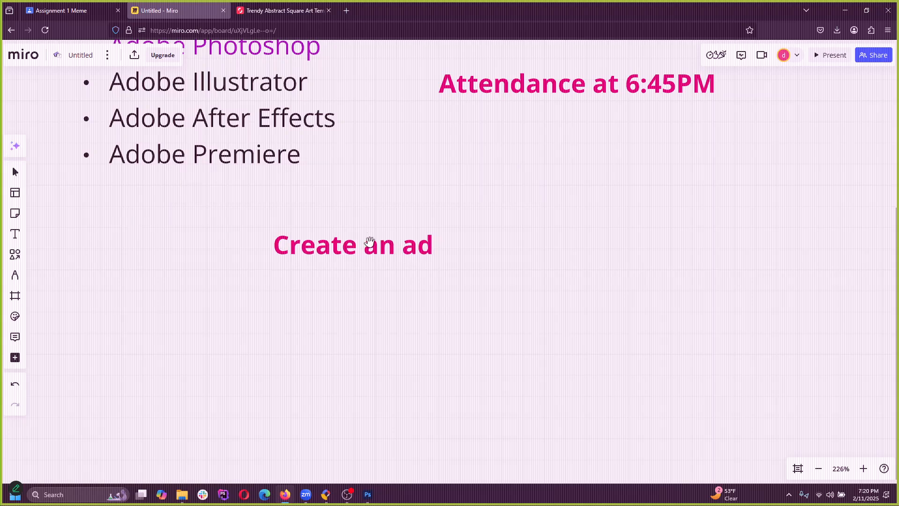
click(367, 240)
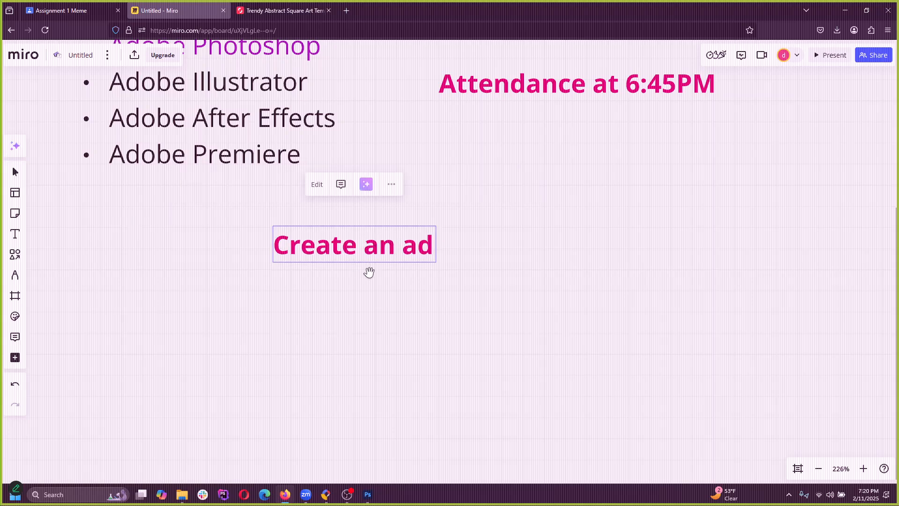
double_click(309, 251)
click(383, 184)
click(459, 273)
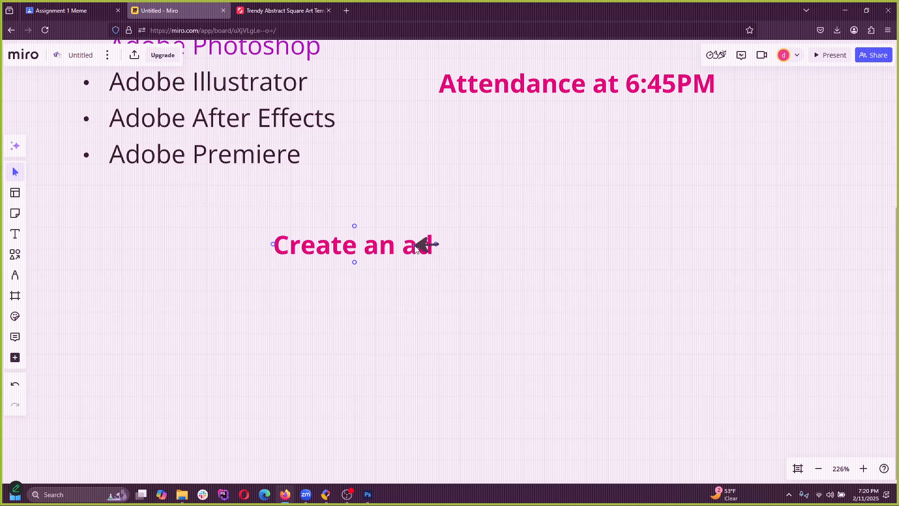
drag(445, 243, 502, 280)
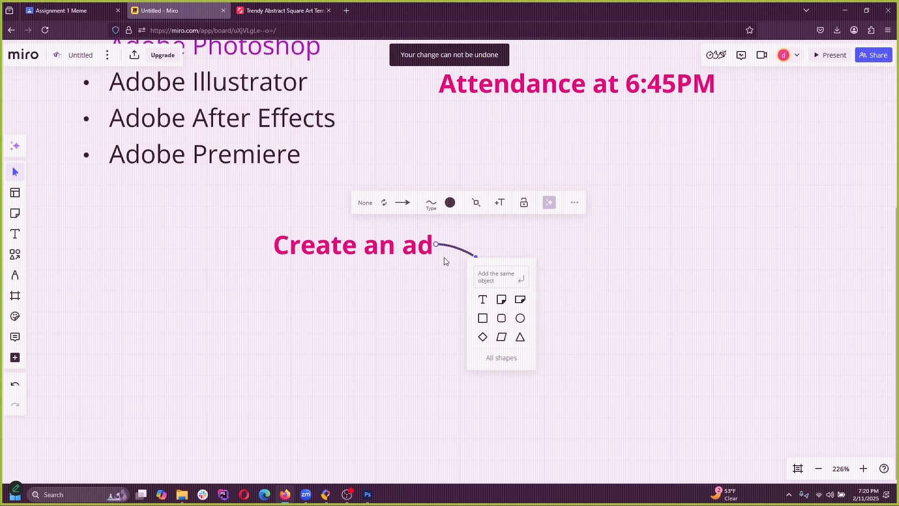
click(465, 298)
click(471, 257)
key(Delete)
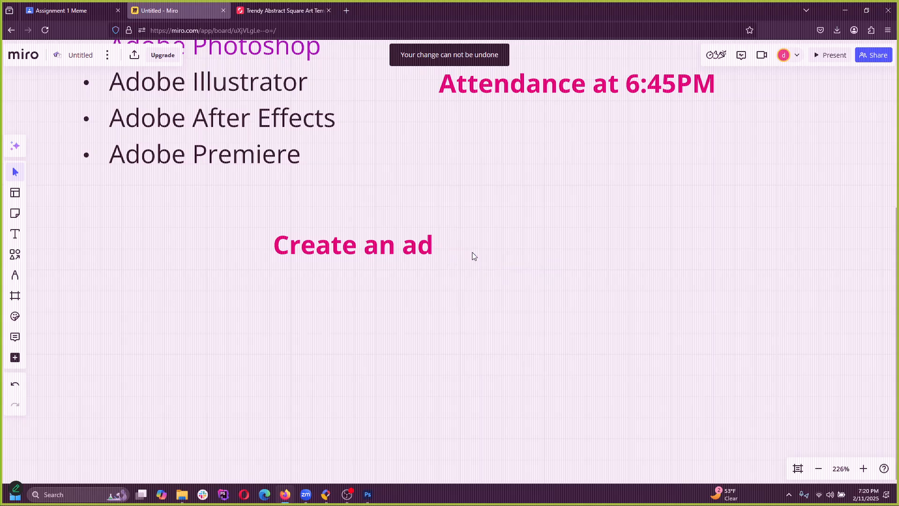
Step: Change the text colour of the "Create an ad" heading to light blue
click(400, 252)
click(383, 184)
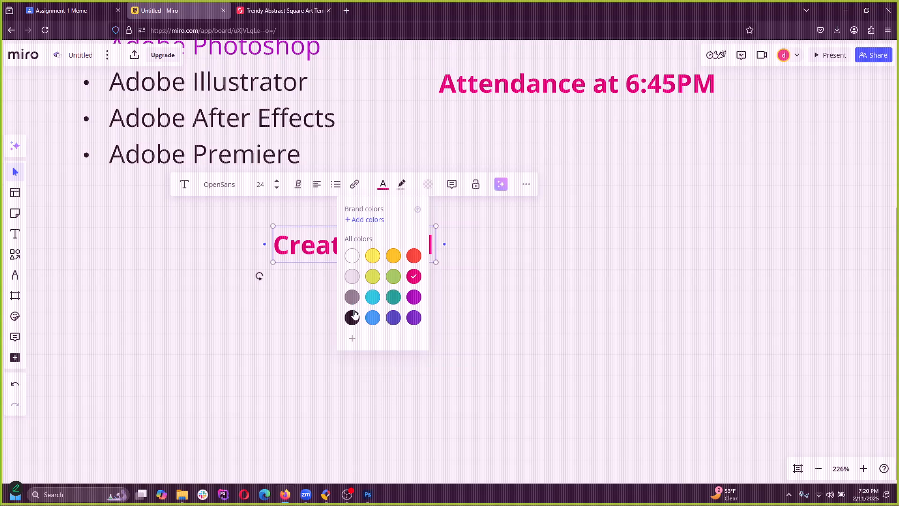
click(373, 317)
click(305, 307)
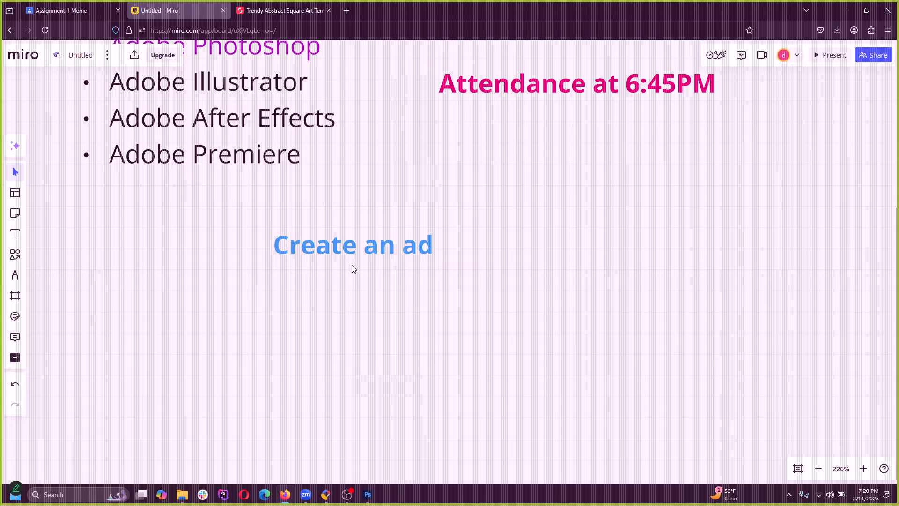
Step: Add a second text reading "Multiple sizes" below the "Create an ad" heading
scroll(357, 361, down, 1)
key(alt)
scroll(357, 361, up, 1)
click(284, 299)
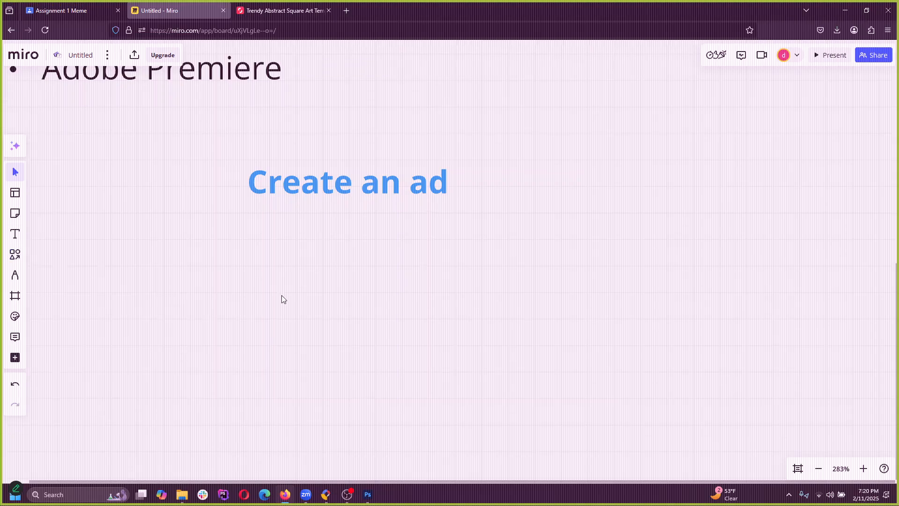
click(15, 234)
click(288, 253)
text(M)
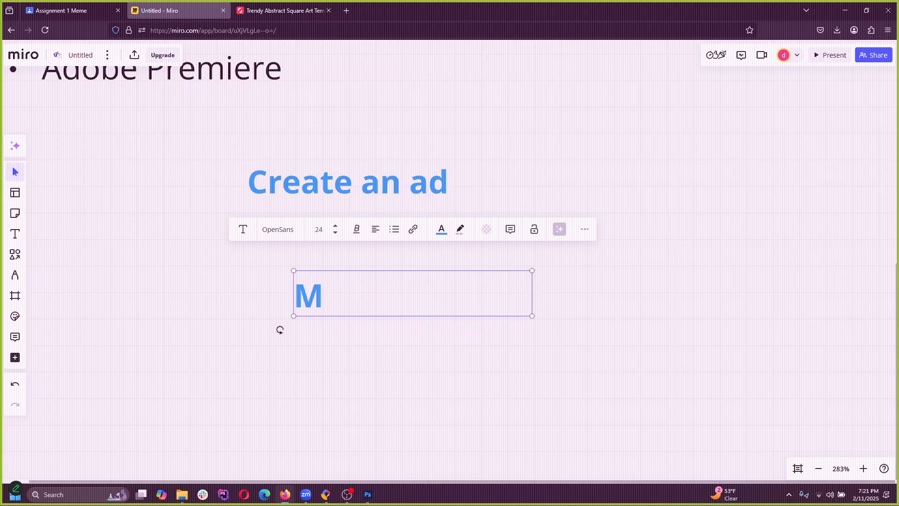
text(ultiple sizes)
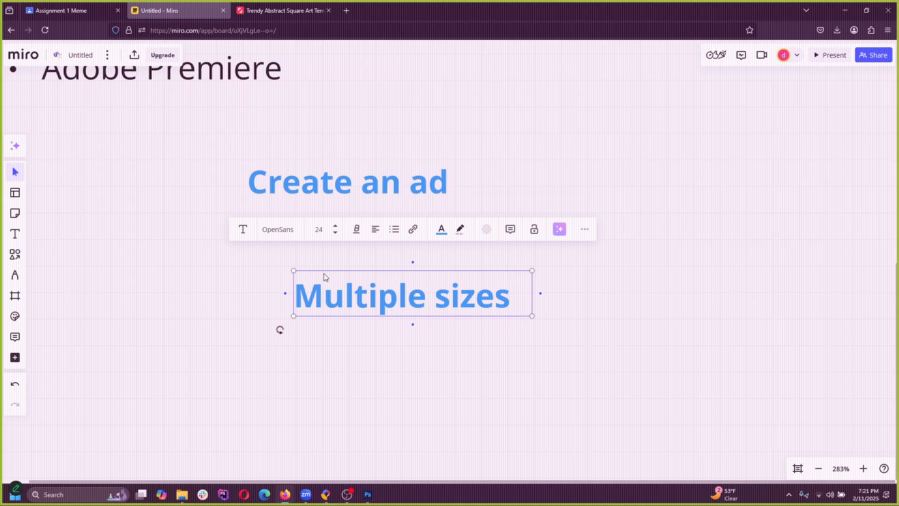
Step: Set the "Multiple sizes" text to font size 12 and move it up to the lower left of the heading
click(335, 233)
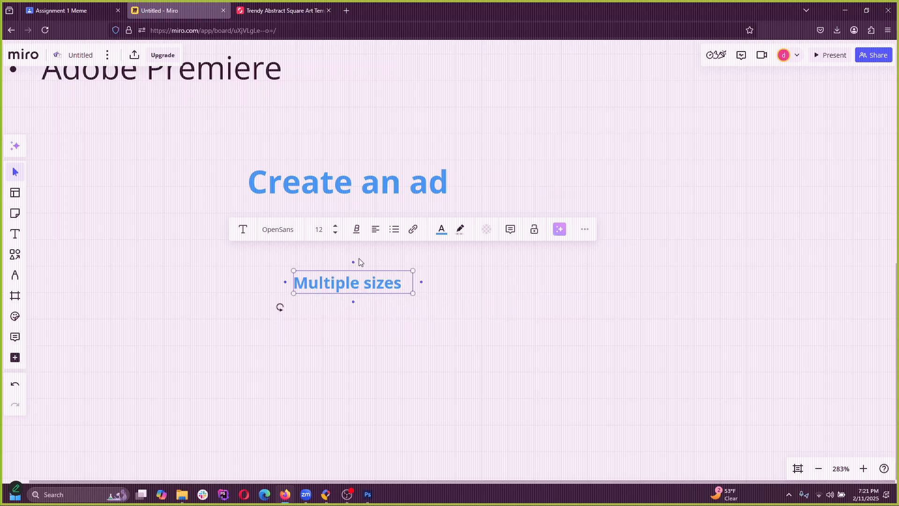
drag(384, 293, 284, 233)
scroll(290, 233, up, 3)
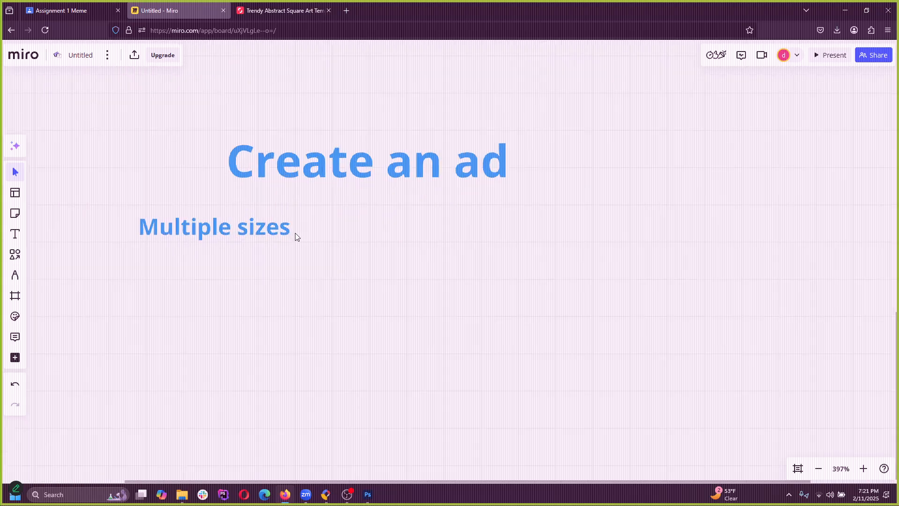
Step: Start a bulleted list beneath "Multiple sizes" in the same text box with 300x50 as its first item
click(261, 238)
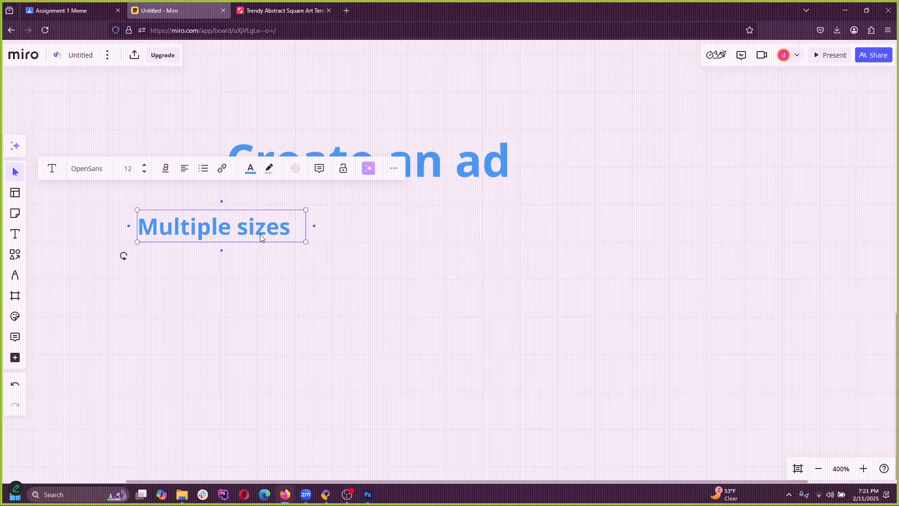
double_click(224, 234)
click(294, 229)
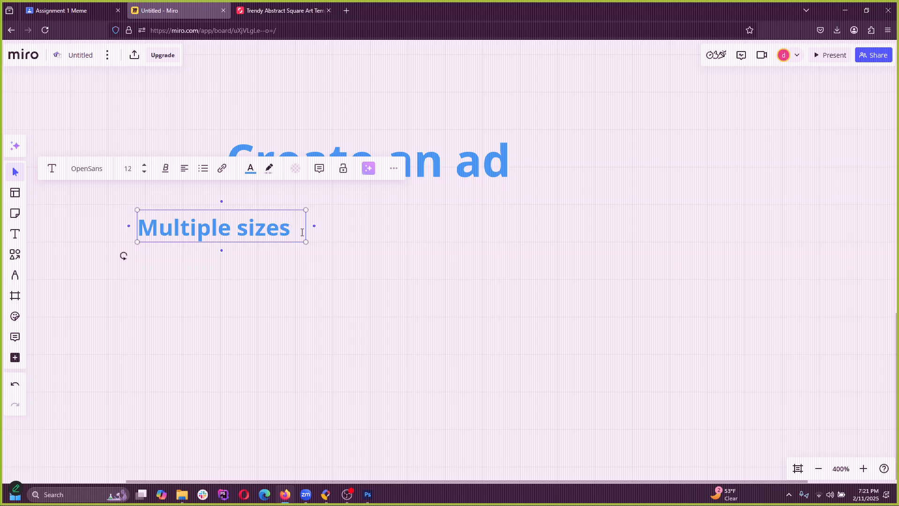
key(Return)
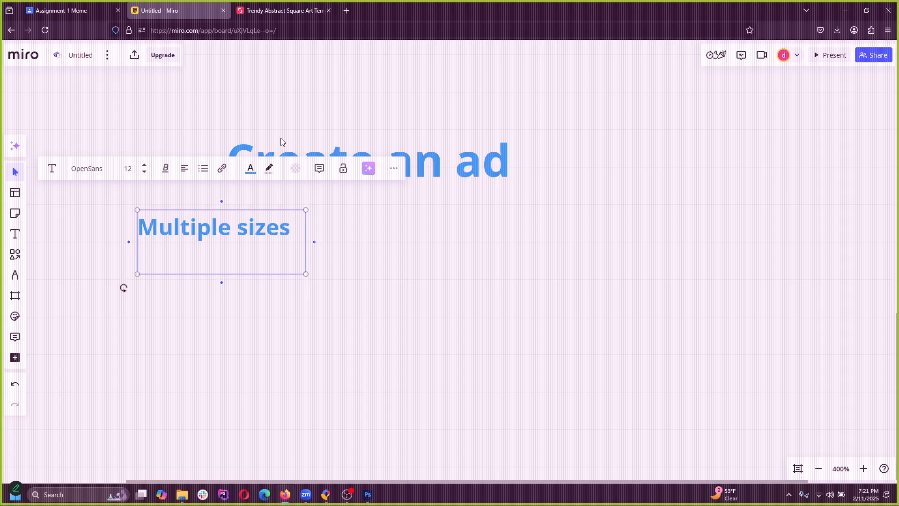
click(203, 170)
click(206, 206)
text(3002)
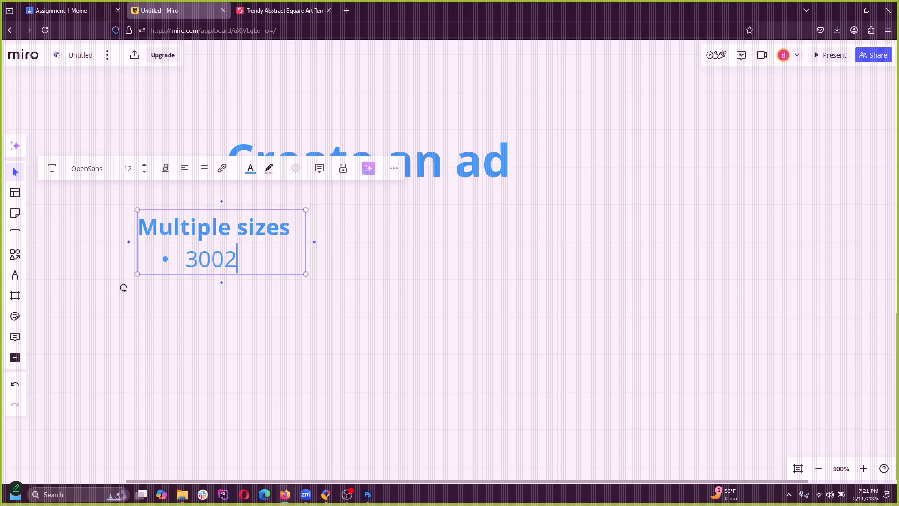
key(BackSpace)
text(x50)
Step: Add the sizes 320x50 and 720x90 as further bullets in the list
key(Return)
text(320)
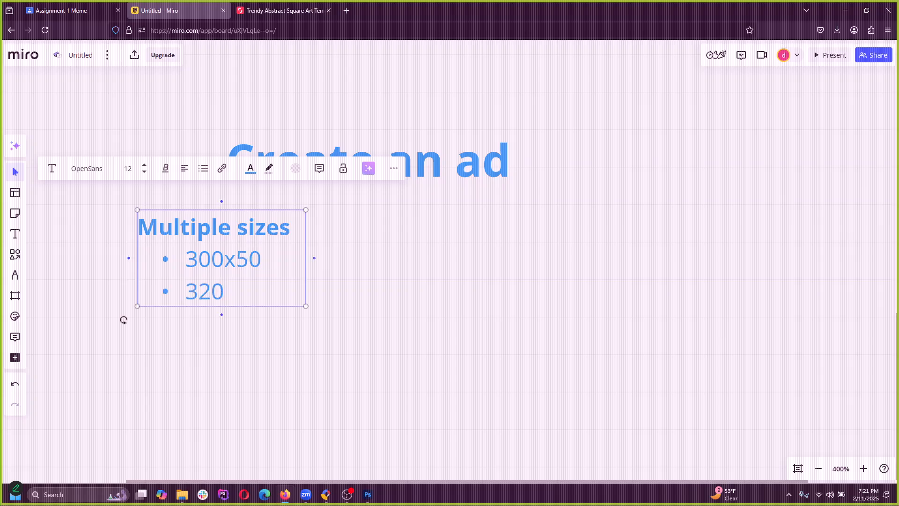
text(x50)
key(Return)
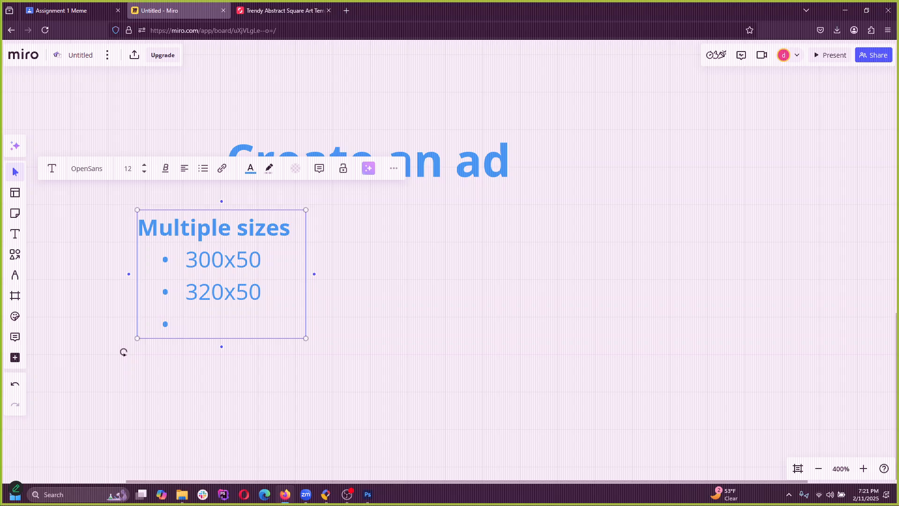
text(720x90)
key(Return)
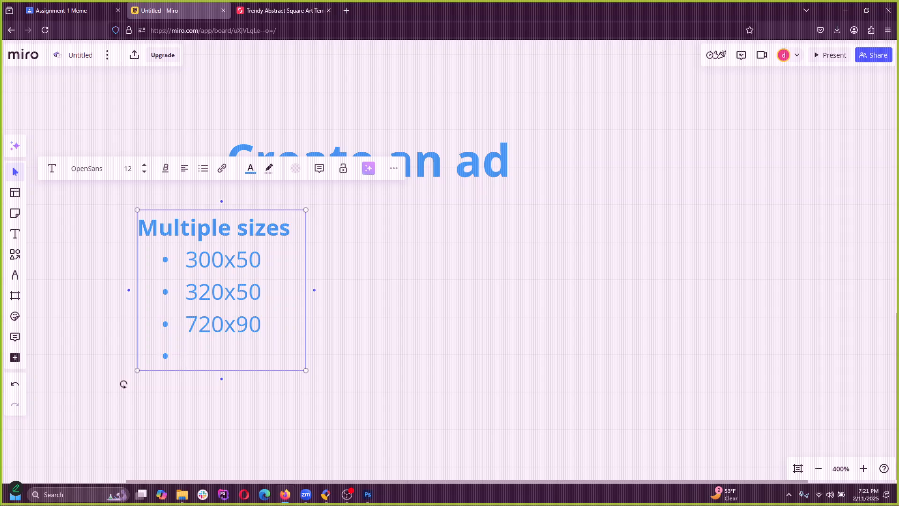
Step: Add the sizes 160x600, 250x250 and 480x320 as bullets at the end of the list
text(169)
key(BackSpace)
text(0x600)
key(Return)
text(250x250)
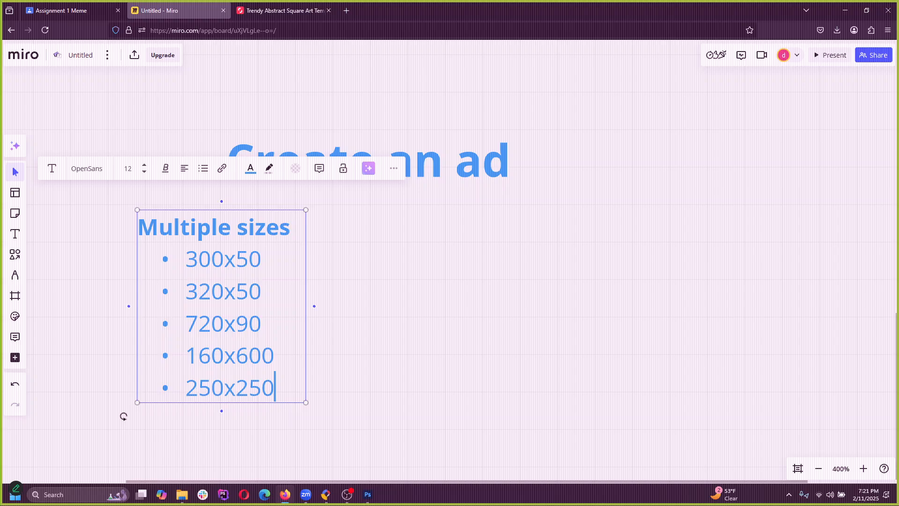
key(Return)
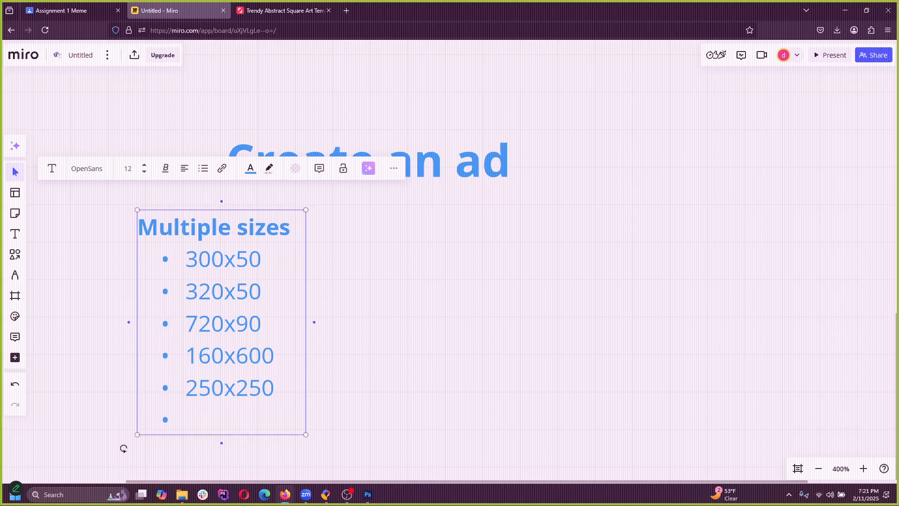
text(480x3)
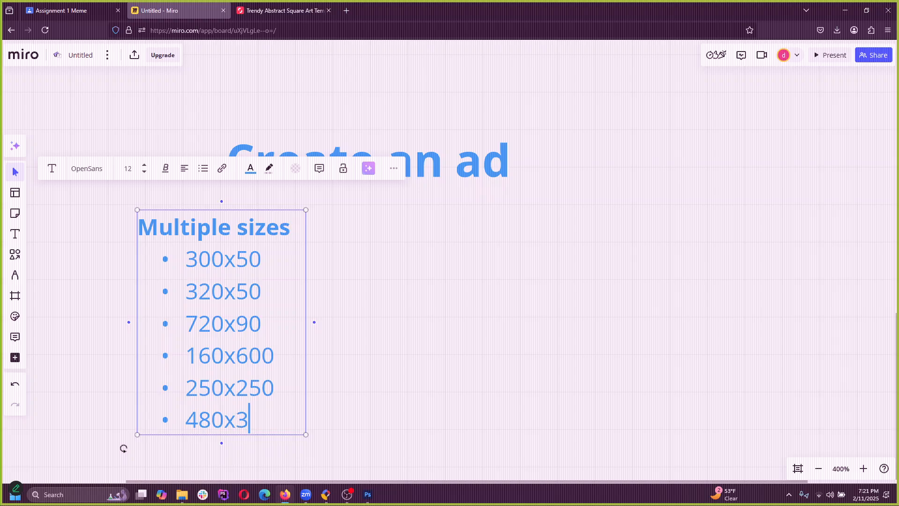
text(20)
Step: Check the selected responsive ad sizes in Google Web Designer against the list and return to the Miro board
key(alt+Tab)
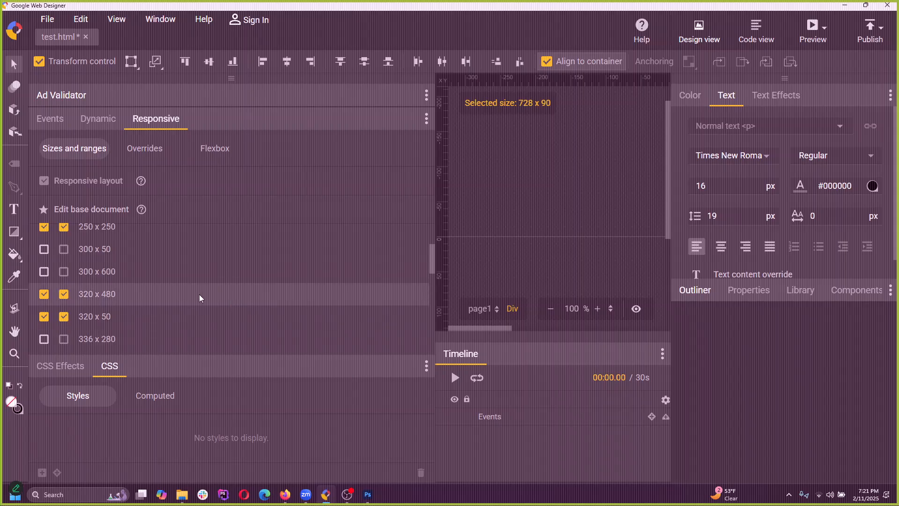
scroll(131, 324, down, 3)
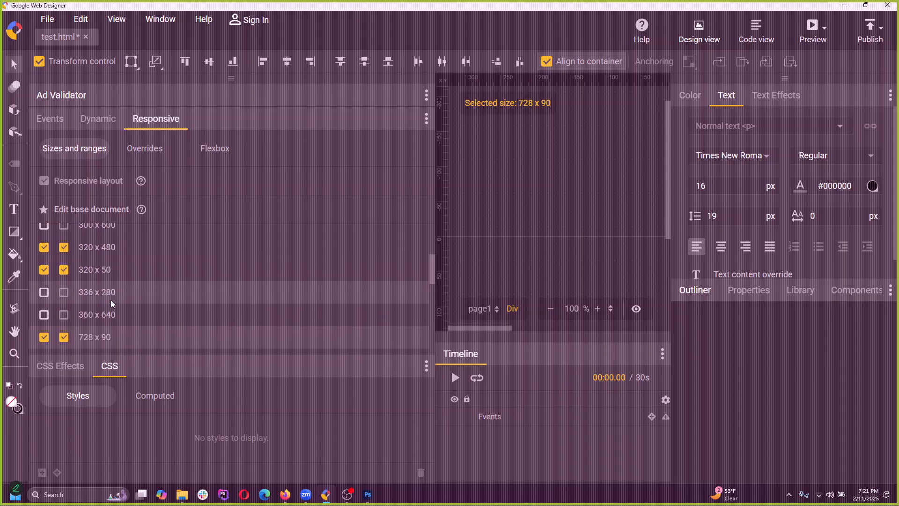
scroll(121, 299, up, 5)
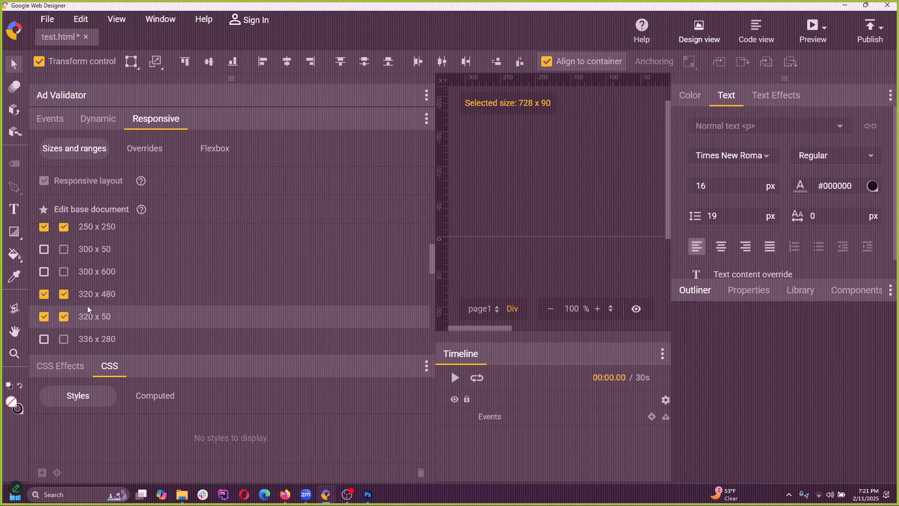
scroll(99, 302, down, 4)
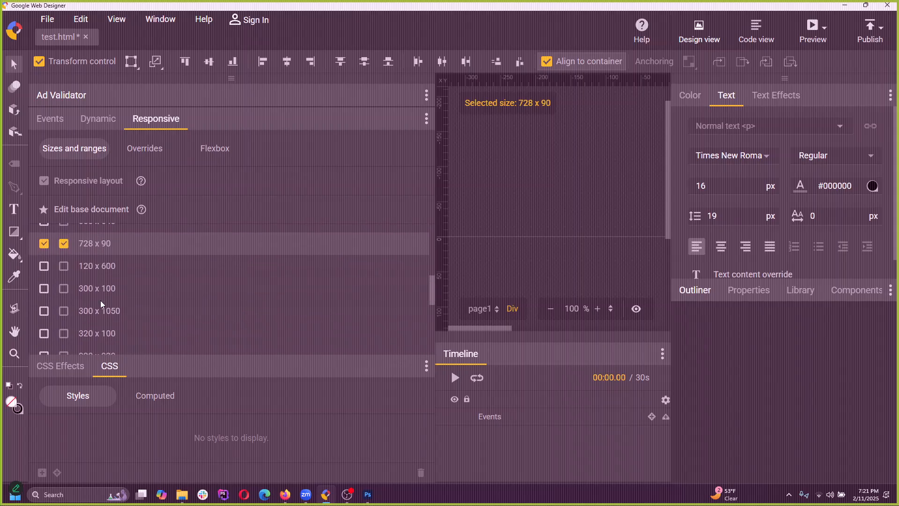
scroll(84, 298, down, 2)
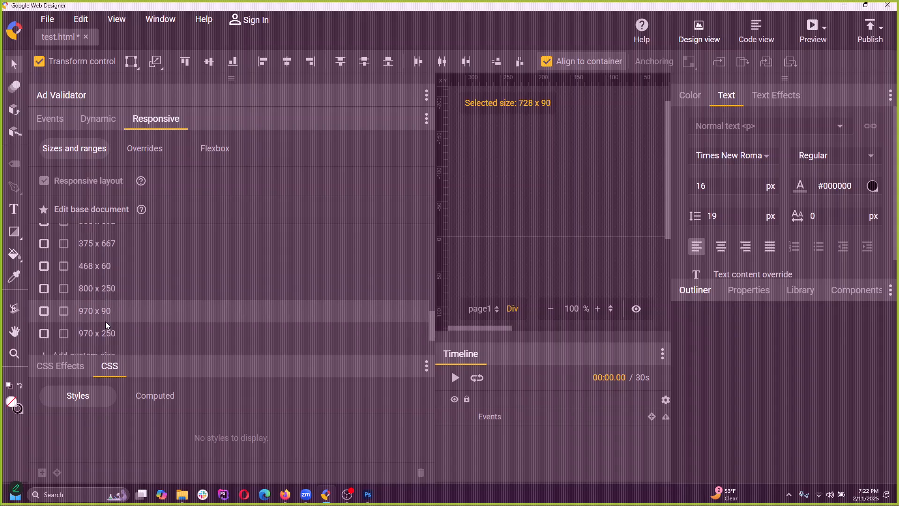
scroll(104, 337, up, 3)
scroll(103, 337, down, 1)
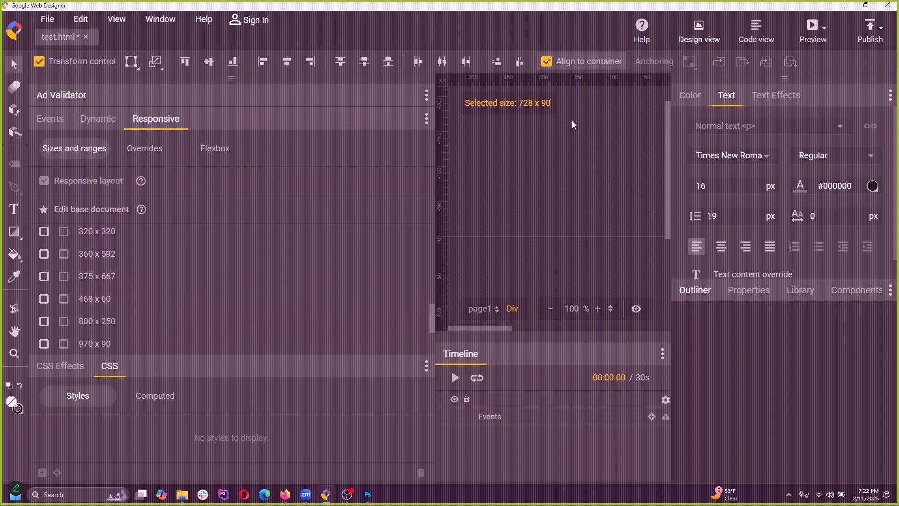
click(845, 5)
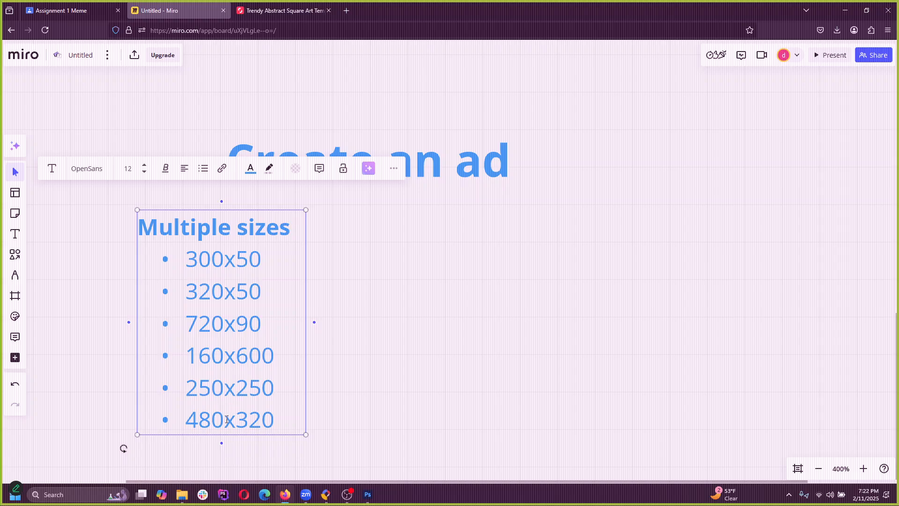
Step: Change the last bullet of the size list to 320x480
drag(227, 420, 186, 420)
key(BackSpace)
key(Delete)
text(x)
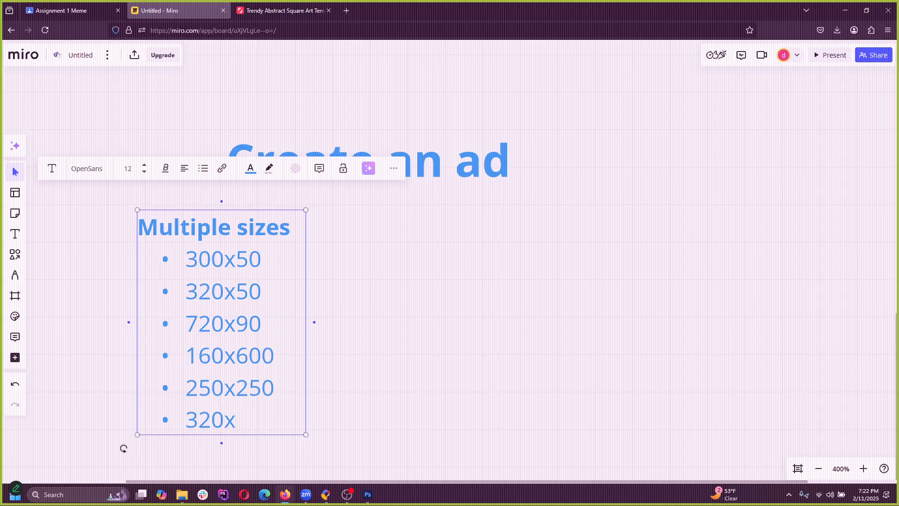
text(480)
click(513, 325)
Step: Move the "Multiple sizes" list so it sits centred beneath the "Create an ad" heading
scroll(214, 238, down, 2)
scroll(253, 247, up, 1)
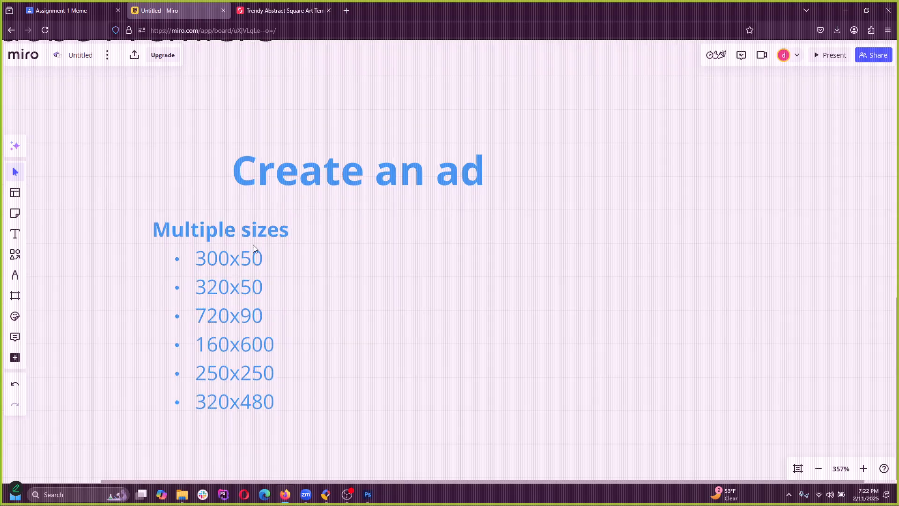
drag(255, 249, 389, 226)
click(524, 261)
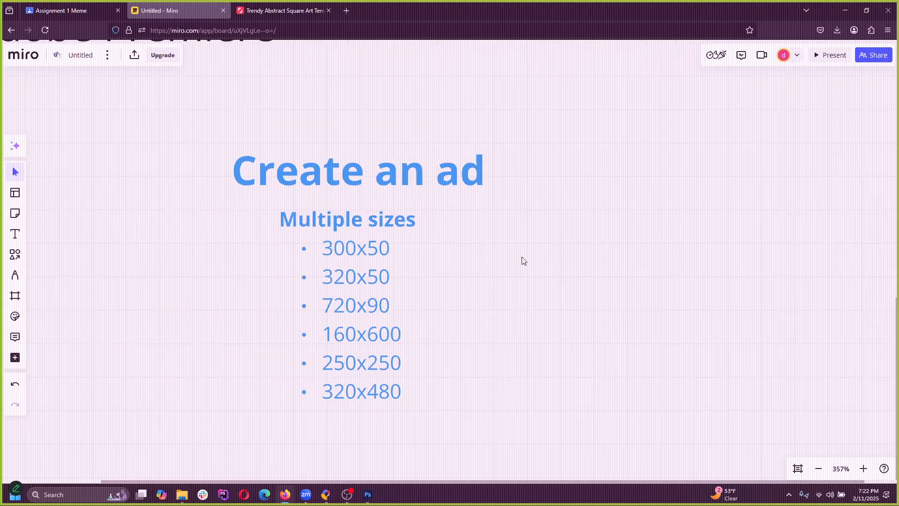
Step: Add a text box below the size list reading "Message in ad should be simple"
scroll(468, 274, down, 3)
scroll(438, 307, up, 4)
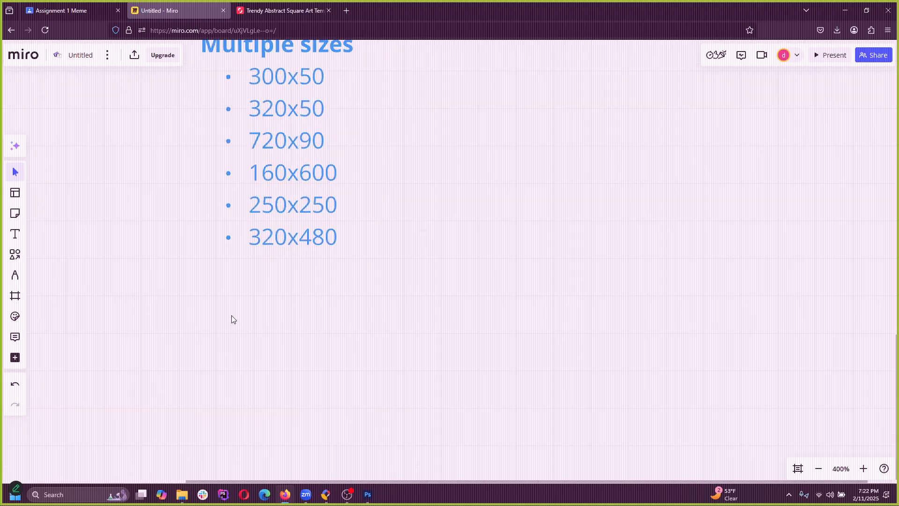
click(15, 233)
click(221, 284)
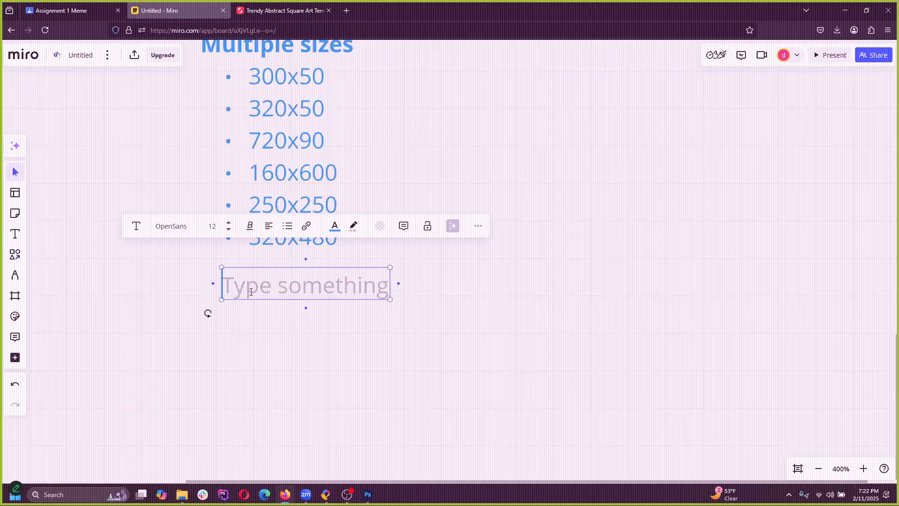
text(Mess)
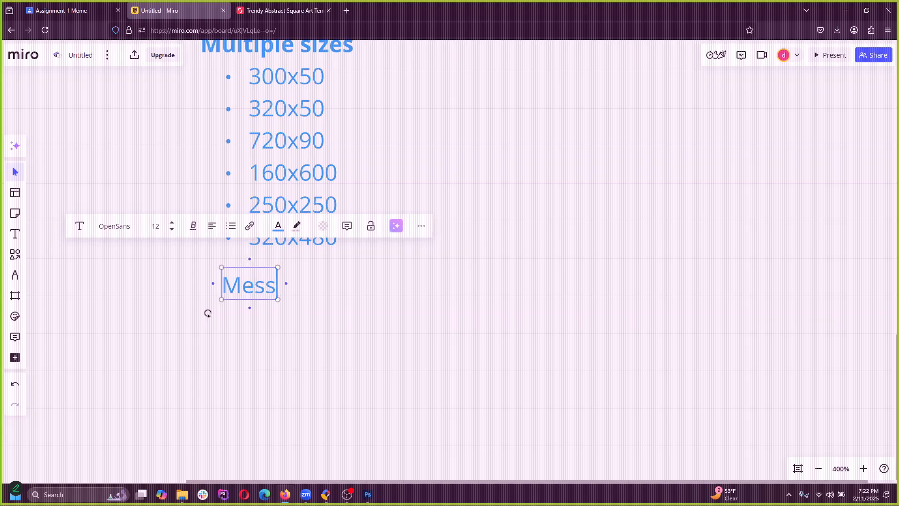
text(age in)
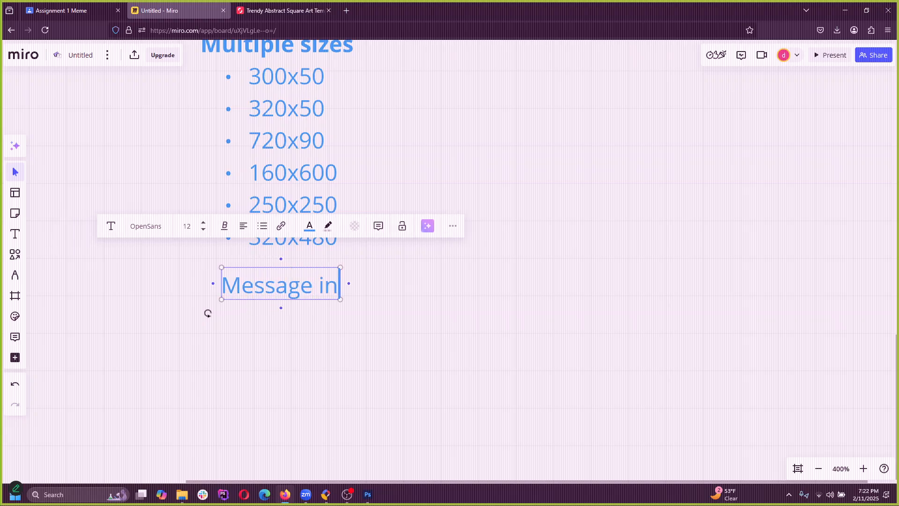
text( ad should be)
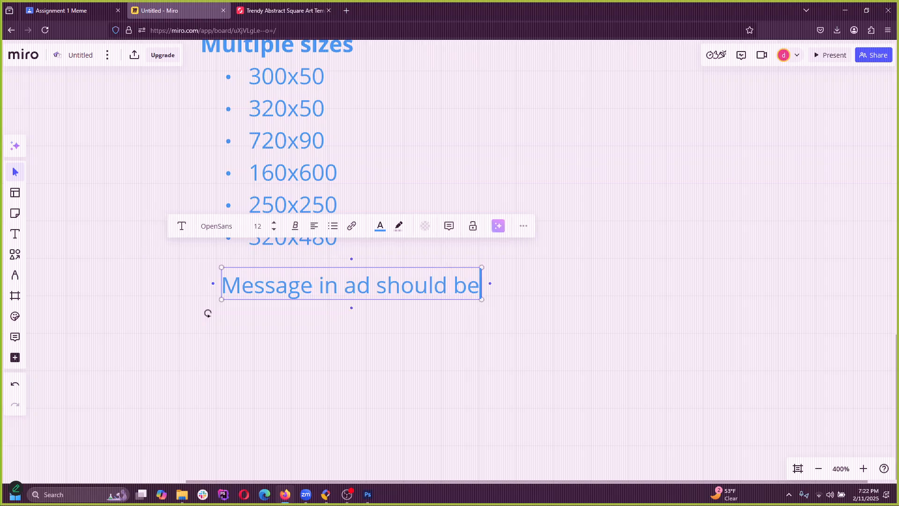
text( simple)
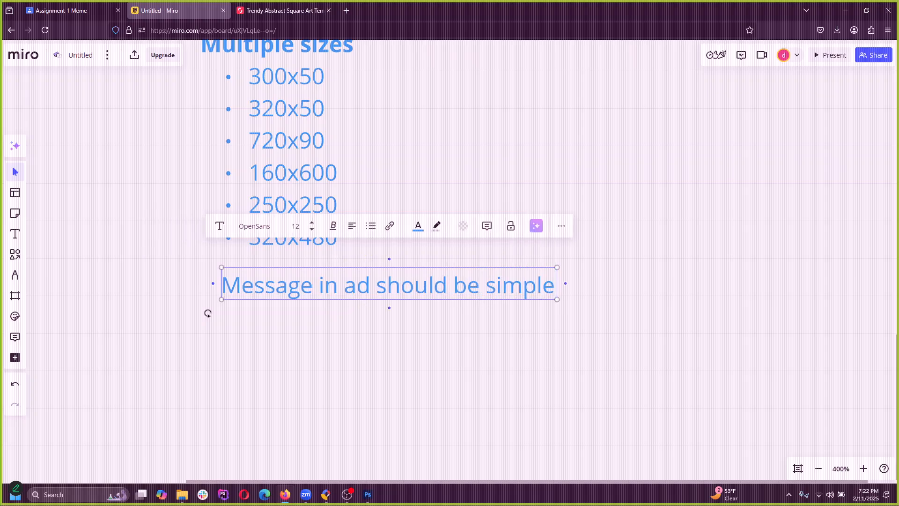
Step: Start a second line in the note with "Remember you must fit it all in a small"
key(Return)
text(Reme)
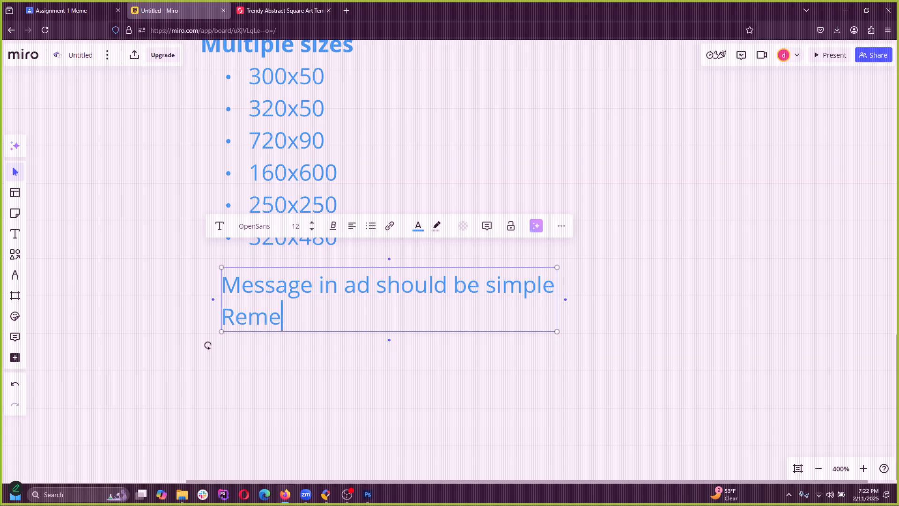
text(mber you )
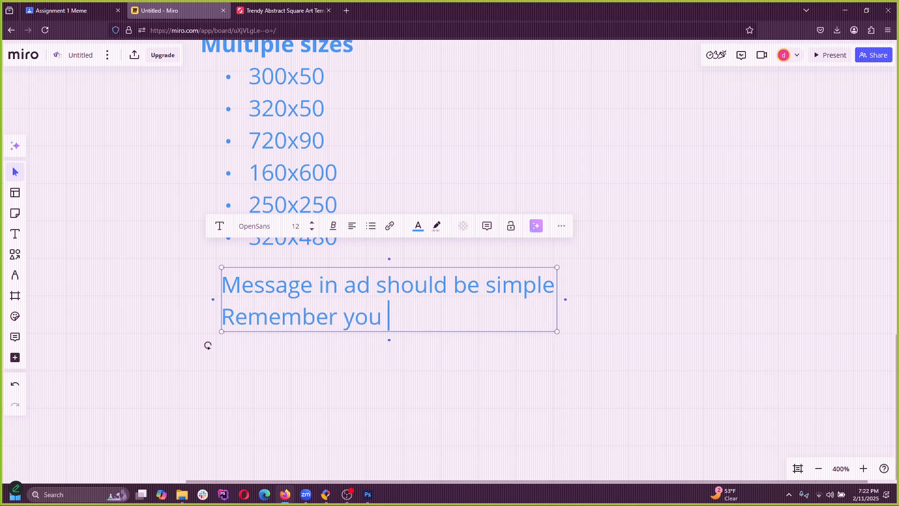
text(must fit it )
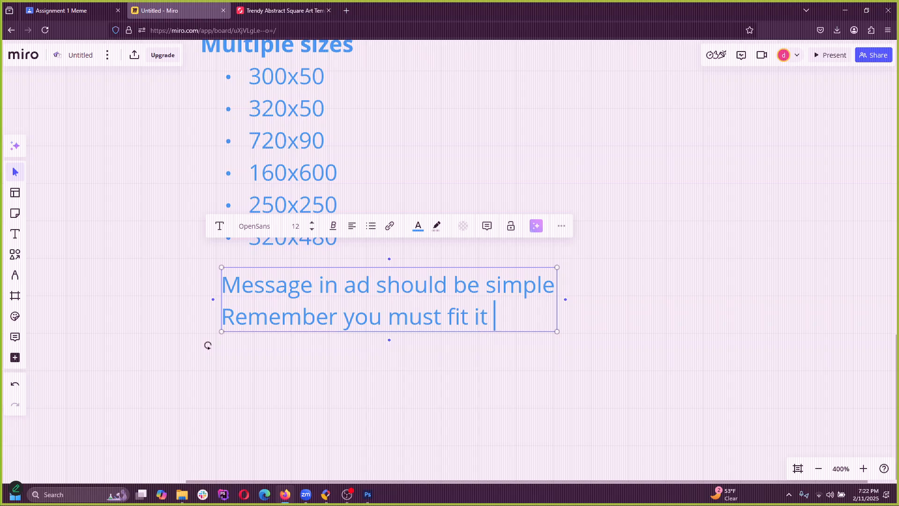
text(all in a )
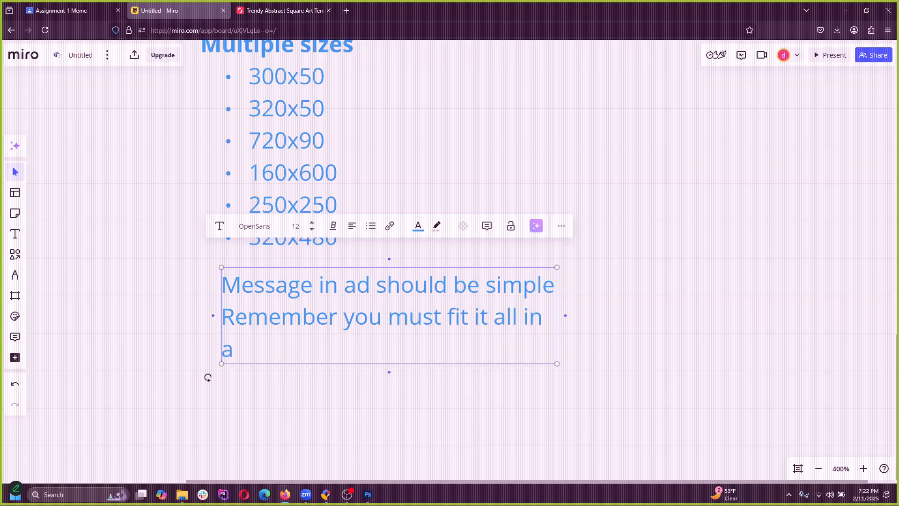
text(sma)
key(BackSpace)
text(mall)
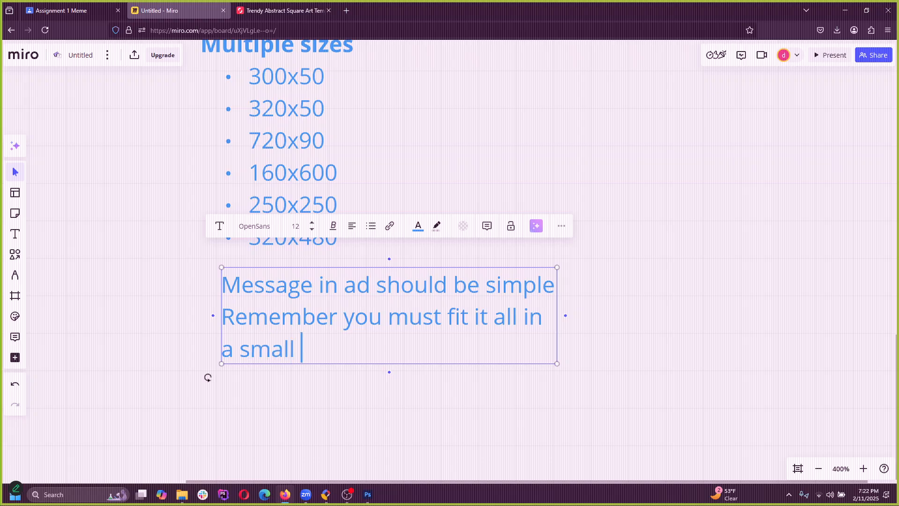
Step: Finish the sentence with "size (300x50)." and shift the note closer beneath the size list
text( size ())
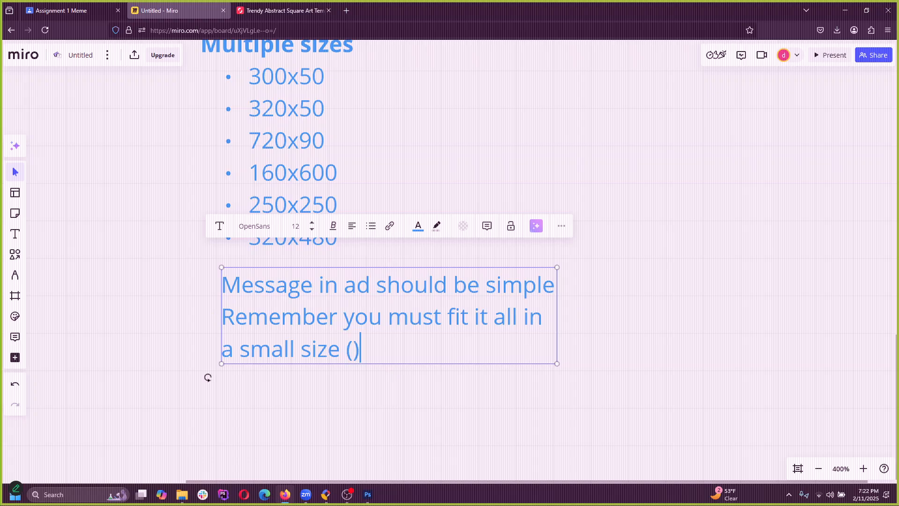
text(300x2)
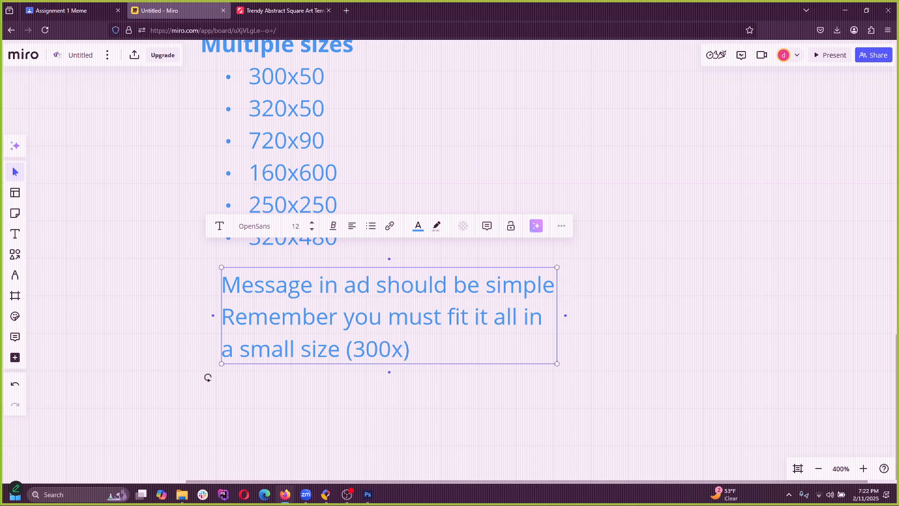
key(BackSpace)
text(320)
key(BackSpace)
key(BackSpace)
key(BackSpace)
text(50)
key(Right)
text(.)
key(Return)
key(BackSpace)
click(623, 354)
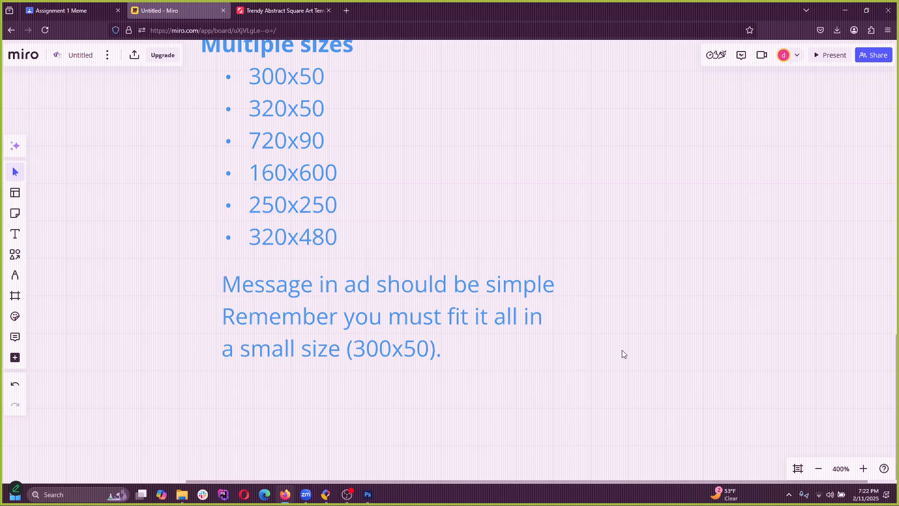
drag(411, 285, 362, 278)
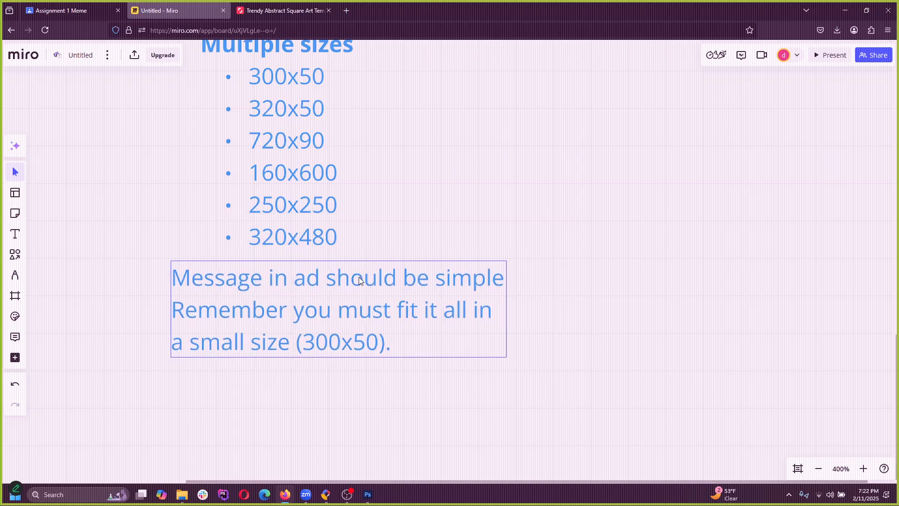
Step: Switch to Photoshop and examine the blank banner artboards at 100% zoom
click(368, 495)
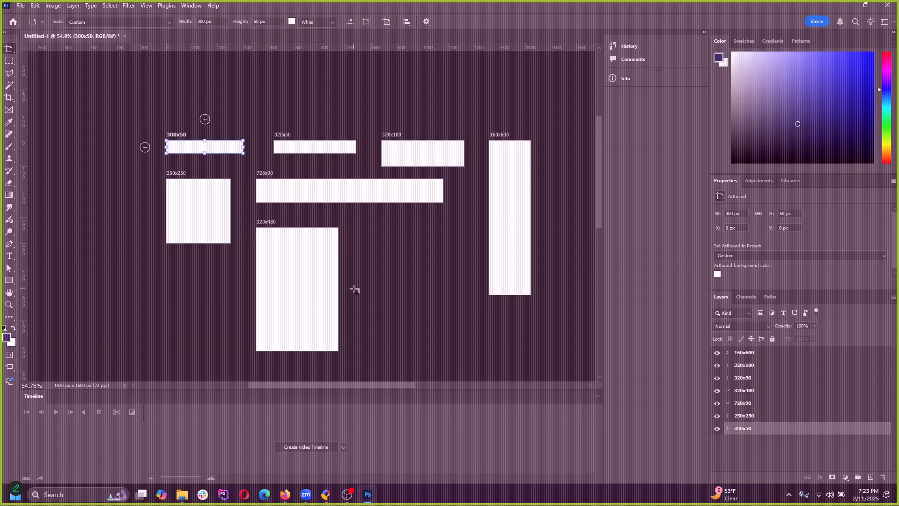
scroll(299, 262, down, 1)
scroll(301, 267, up, 1)
scroll(301, 267, up, 1)
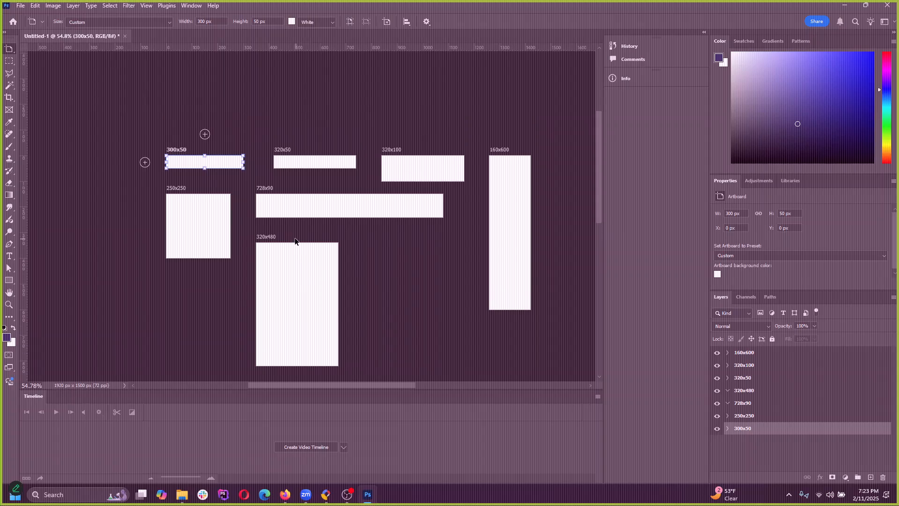
scroll(294, 237, down, 2)
click(165, 6)
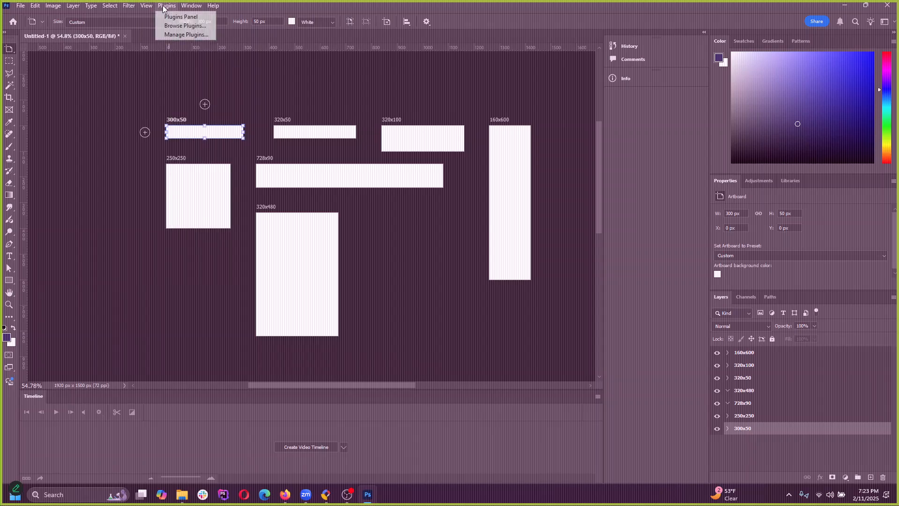
click(164, 121)
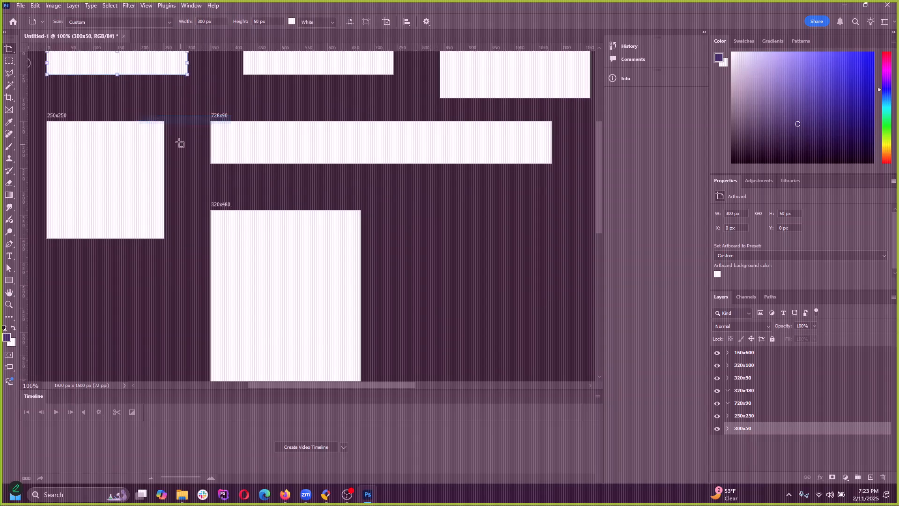
scroll(179, 143, up, 4)
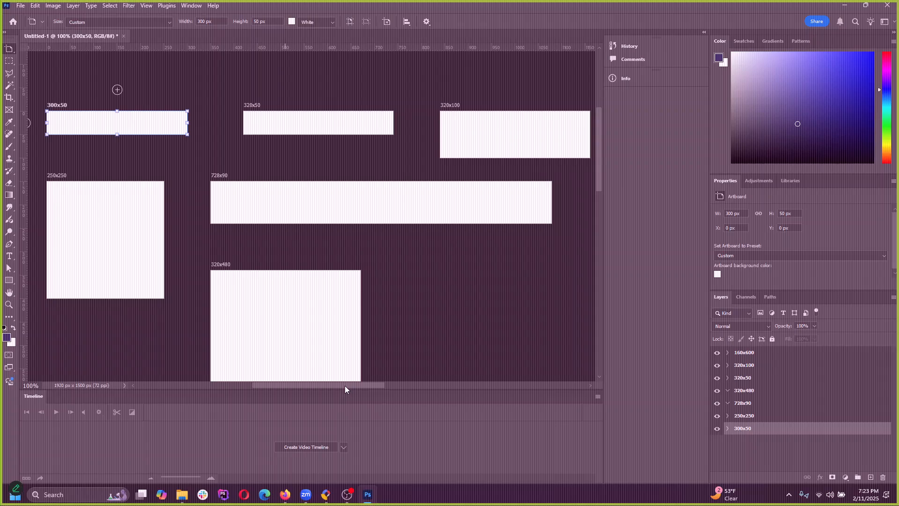
mouse_move(344, 386)
mouse_down()
mouse_move(325, 382)
mouse_move(383, 386)
mouse_move(348, 384)
mouse_up()
scroll(249, 204, down, 6)
scroll(260, 291, down, 5)
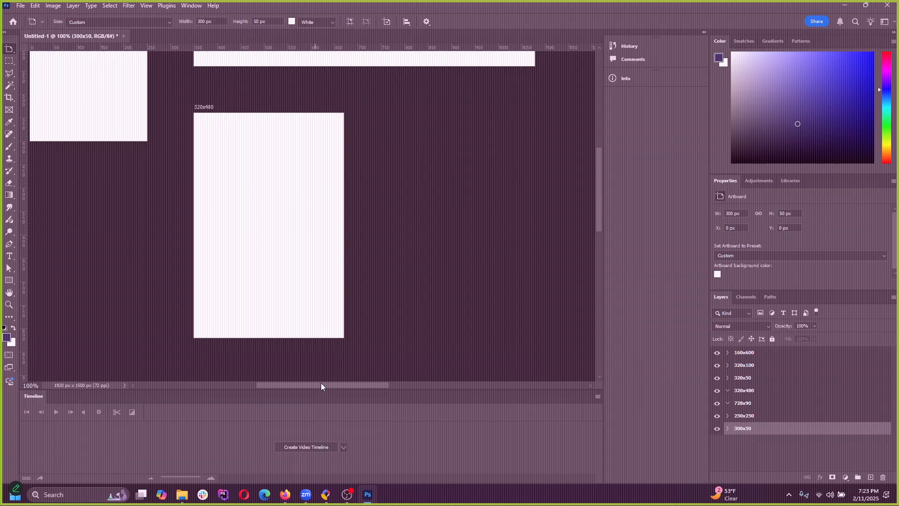
drag(321, 385, 314, 385)
scroll(259, 347, up, 10)
scroll(256, 342, up, 3)
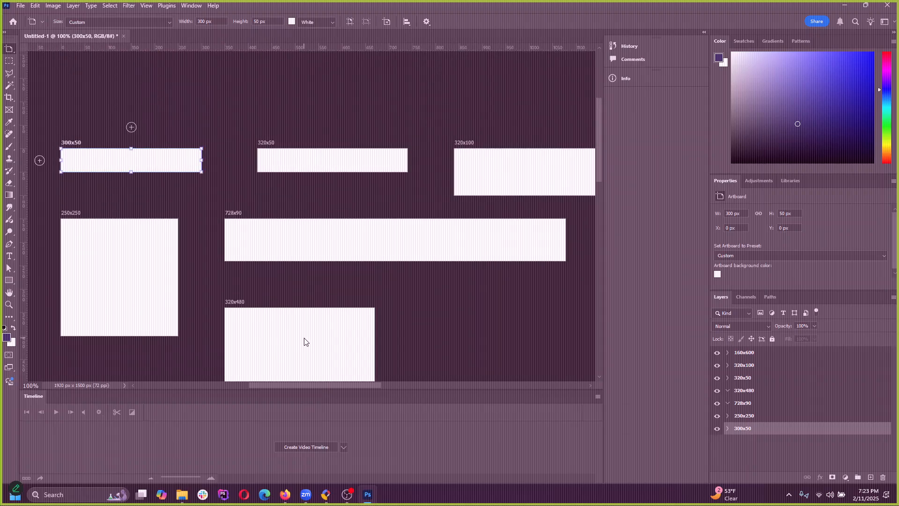
key(v)
key(shift+Down)
key(Down)
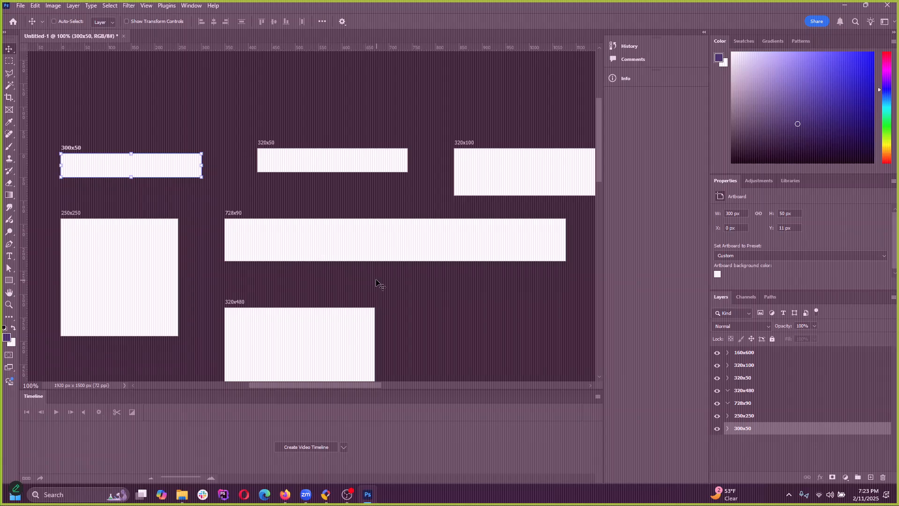
key(shift+Up)
key(Up)
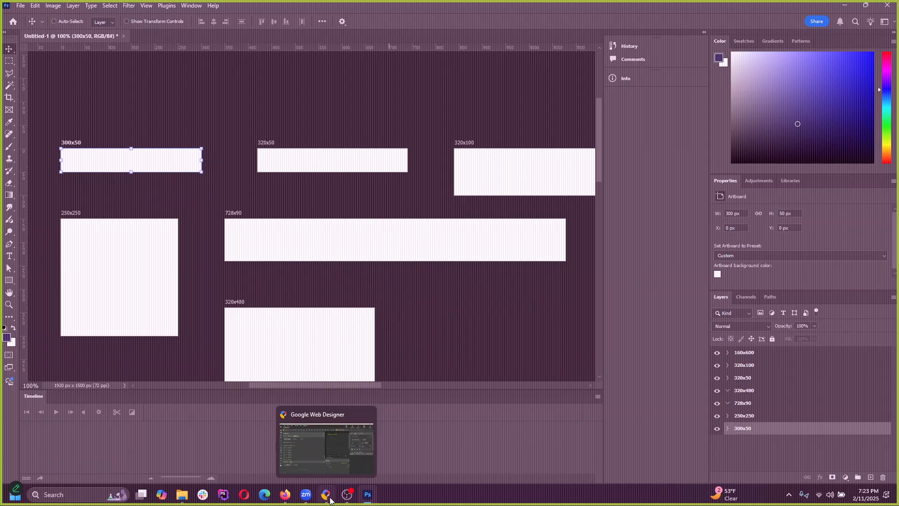
Step: Return to the Miro board, duplicate the ad message note below the original and open the copy's text for editing
click(285, 494)
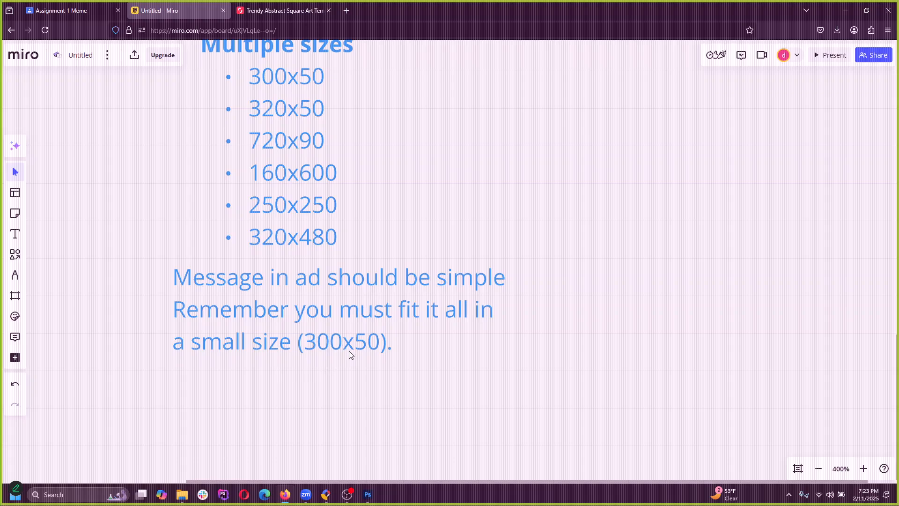
click(409, 349)
click(159, 369)
scroll(288, 333, down, 5)
scroll(269, 387, up, 5)
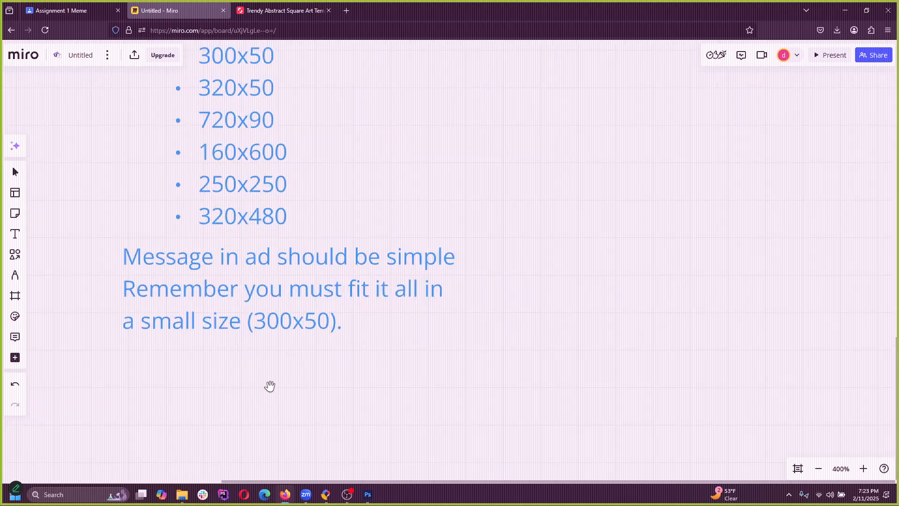
key(v)
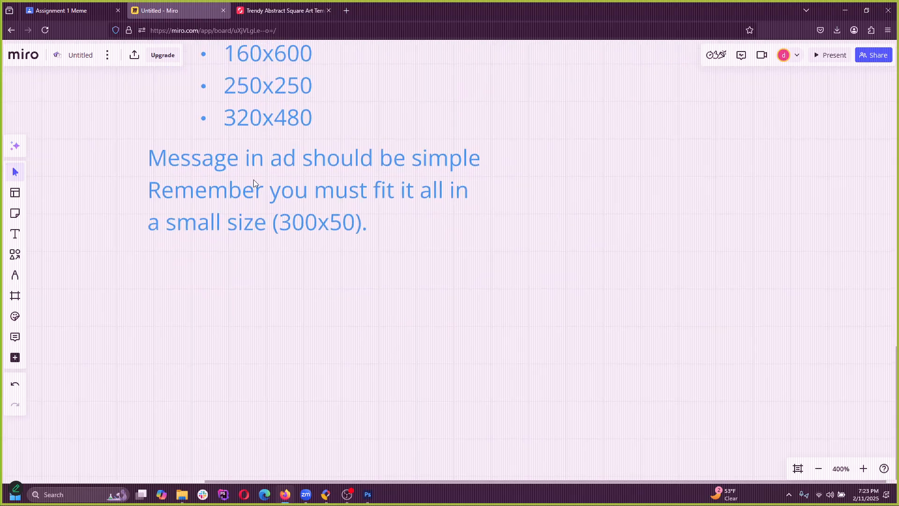
click(284, 158)
drag(283, 158, 308, 311)
double_click(307, 311)
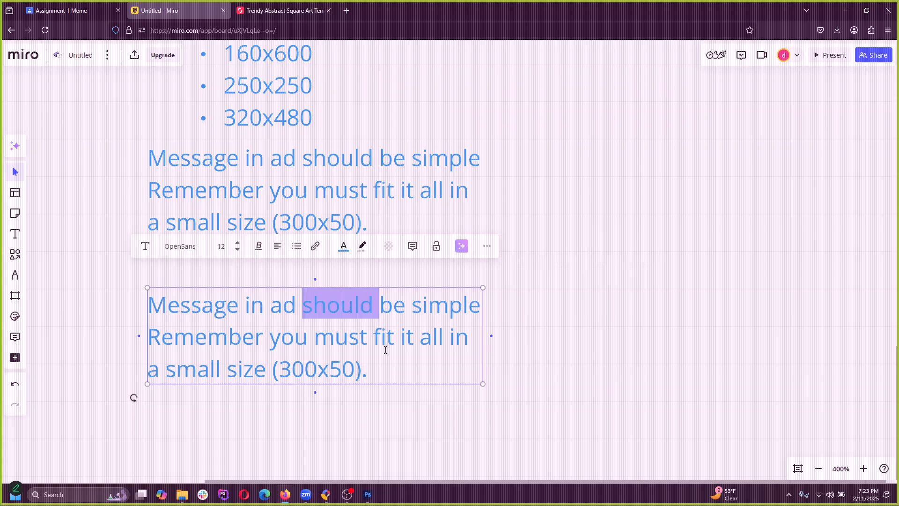
Step: Replace the text in the lower copy of the blue note with "Enter code 360 to get 20% off"
click(368, 368)
drag(368, 369, 225, 354)
click(398, 373)
drag(398, 373, 146, 308)
text(Ent)
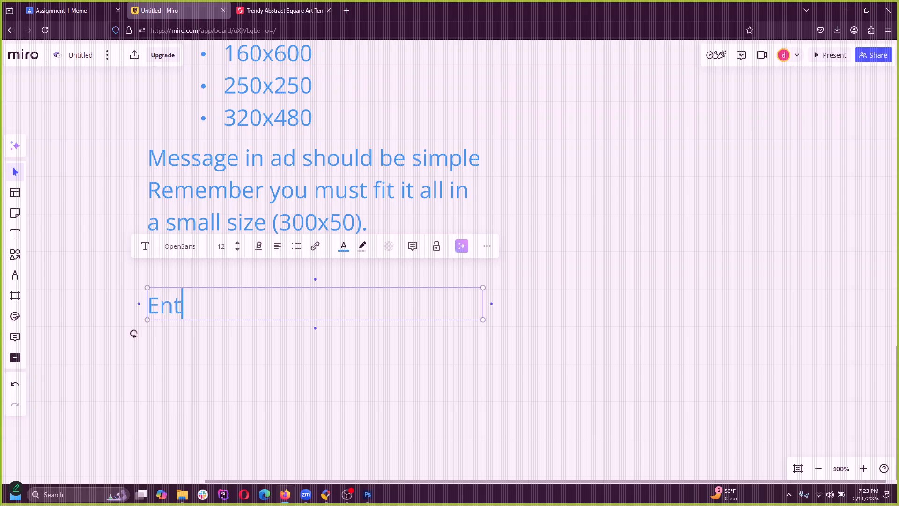
text(er code )
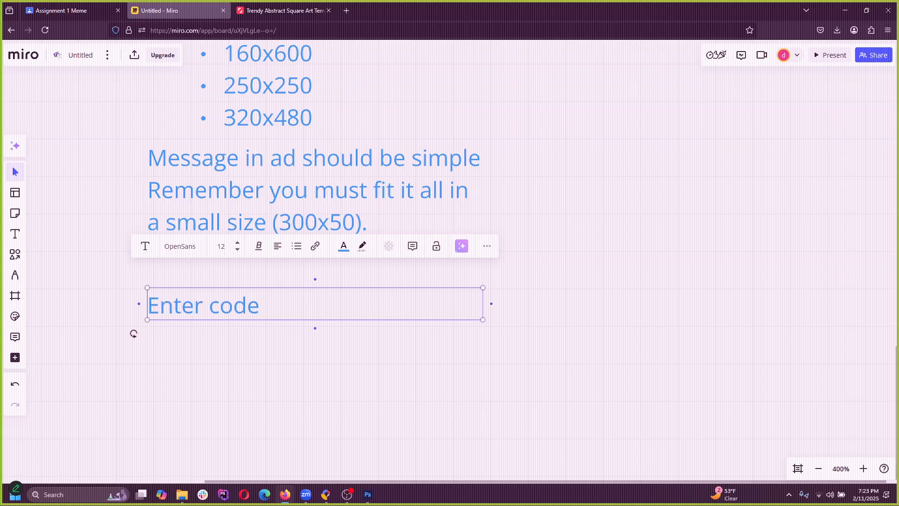
text(360 to get)
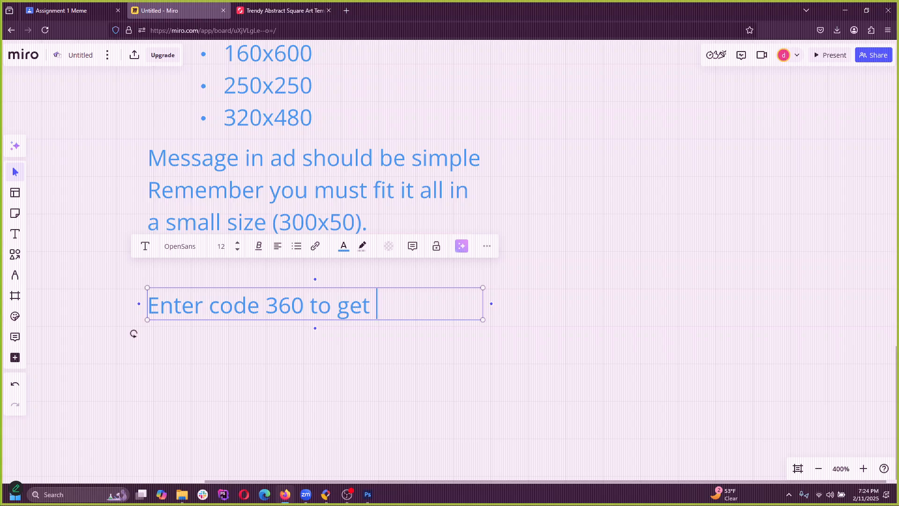
text( 20% off)
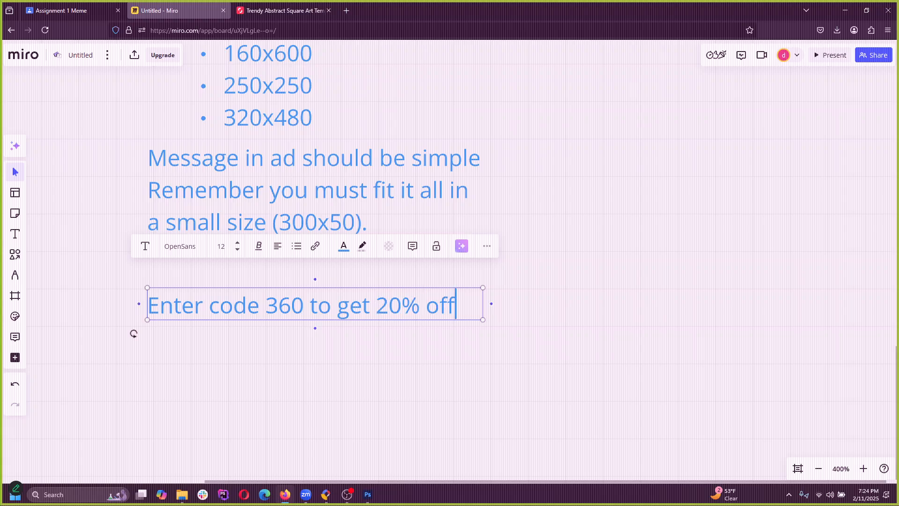
click(314, 431)
Step: Colour the "Enter code 360 to get 20% off" text purple and move it slightly down and to the right
click(341, 311)
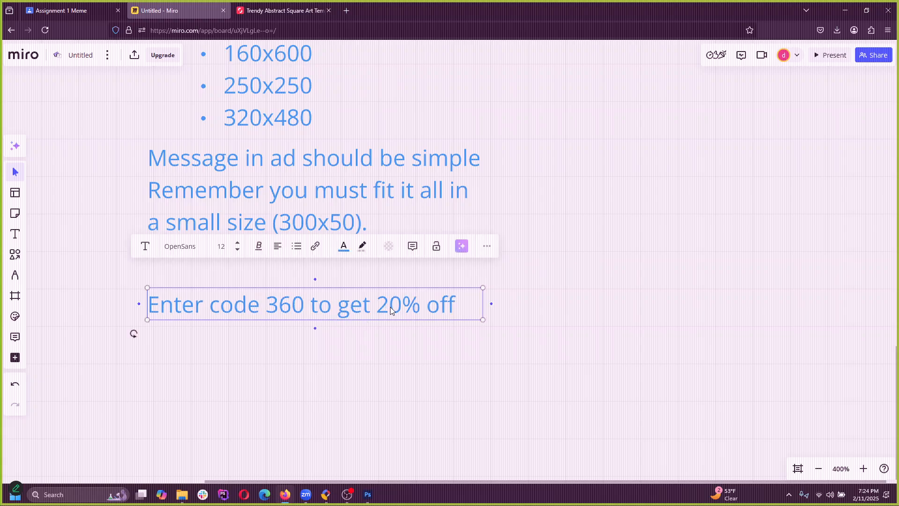
click(343, 246)
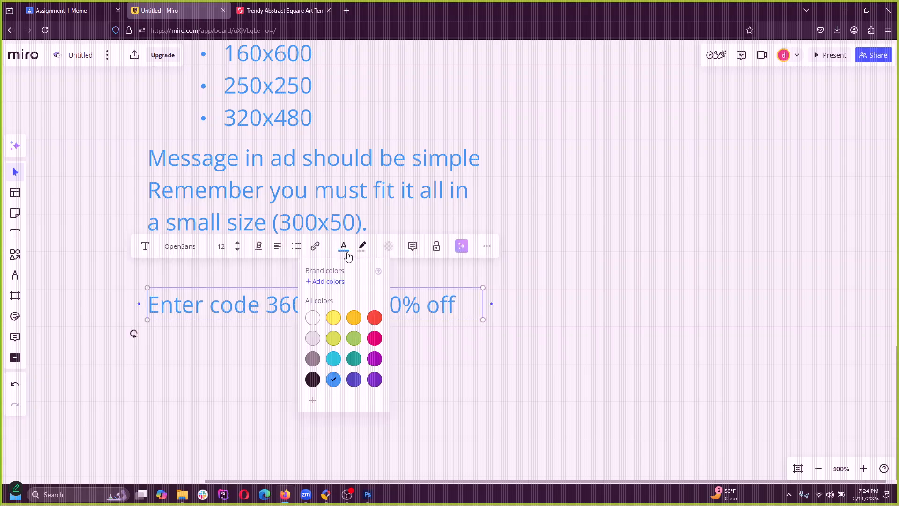
click(374, 379)
click(336, 375)
drag(287, 294, 329, 312)
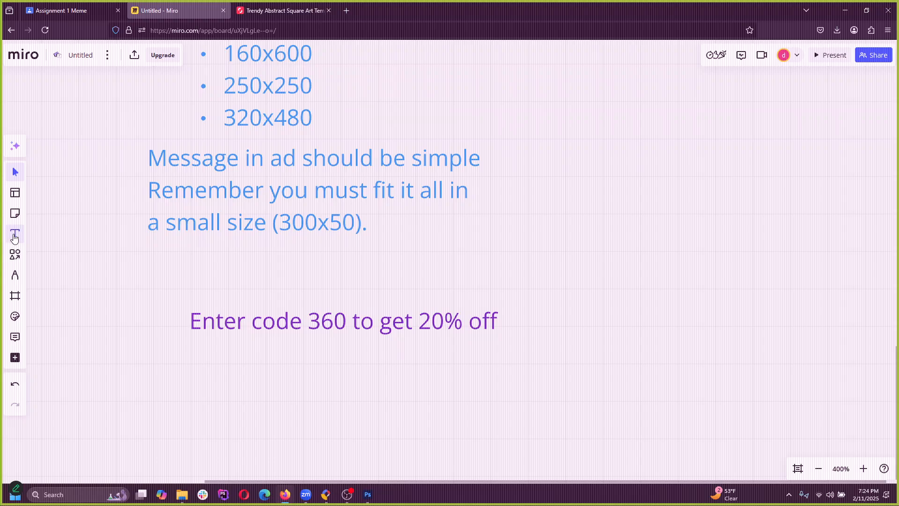
Step: Insert the heading line "Message:" above the purple promo code text
click(195, 334)
click(195, 322)
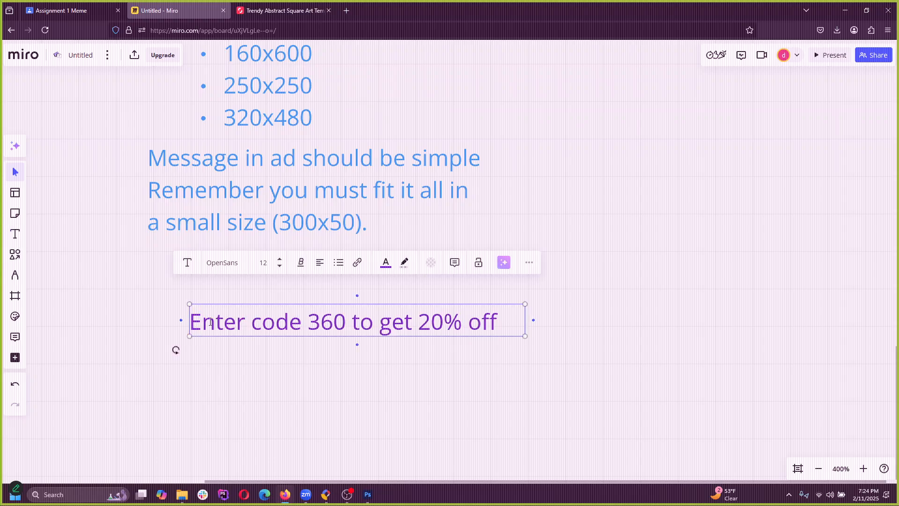
key(Return)
text(Message:)
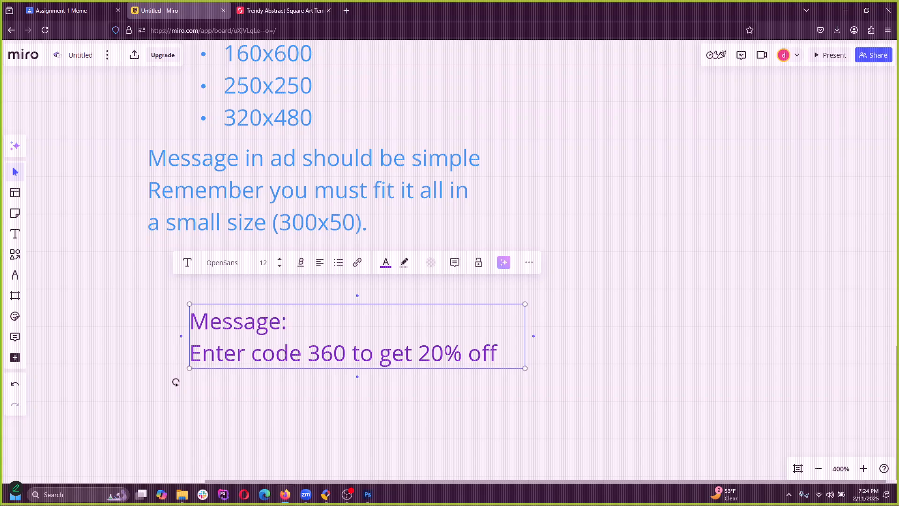
Step: Format the promo code line as a bullet and widen the text box until the line fits on one row
click(375, 352)
click(339, 266)
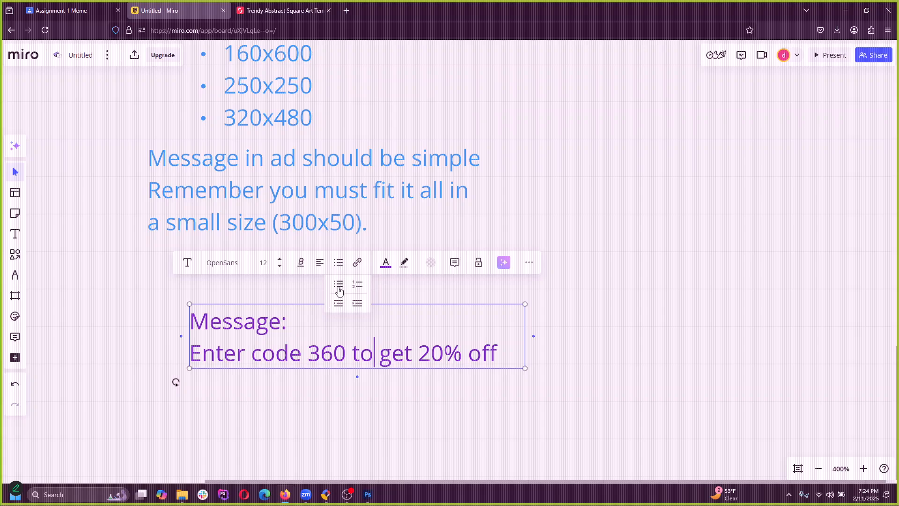
click(339, 285)
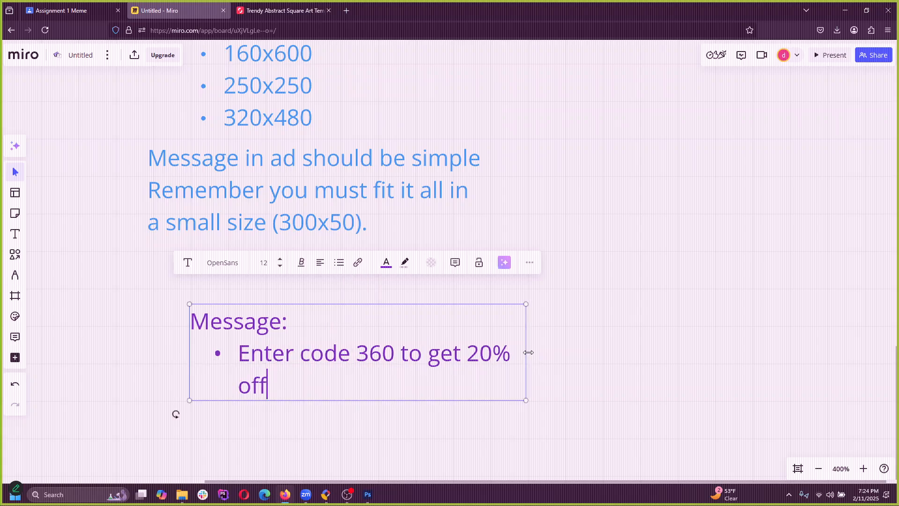
drag(533, 354, 581, 355)
Step: Add a second bullet reading "Shop Now" below the promo code bullet
key(Return)
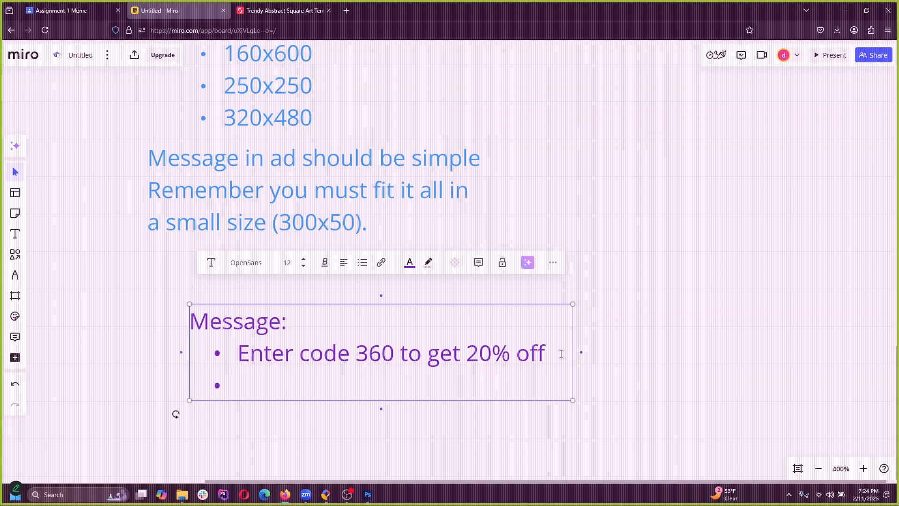
text(Shop Now)
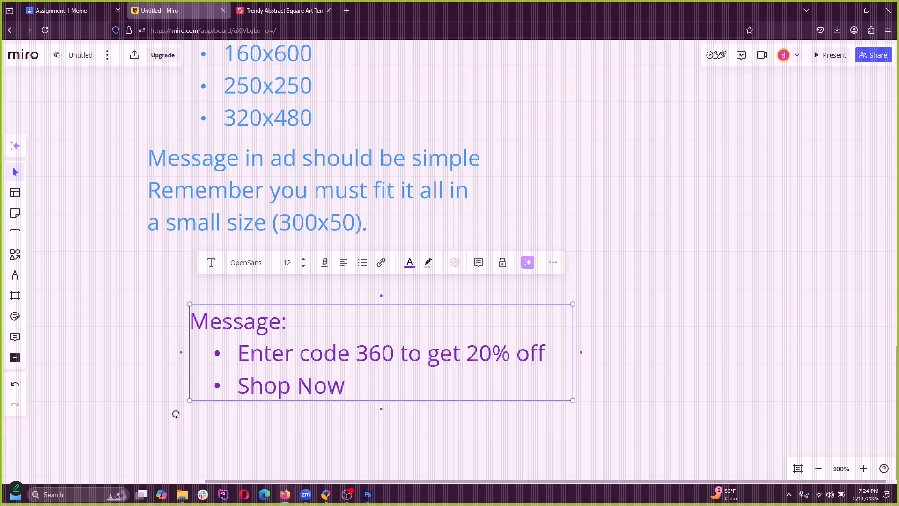
key(Return)
scroll(559, 426, down, 3)
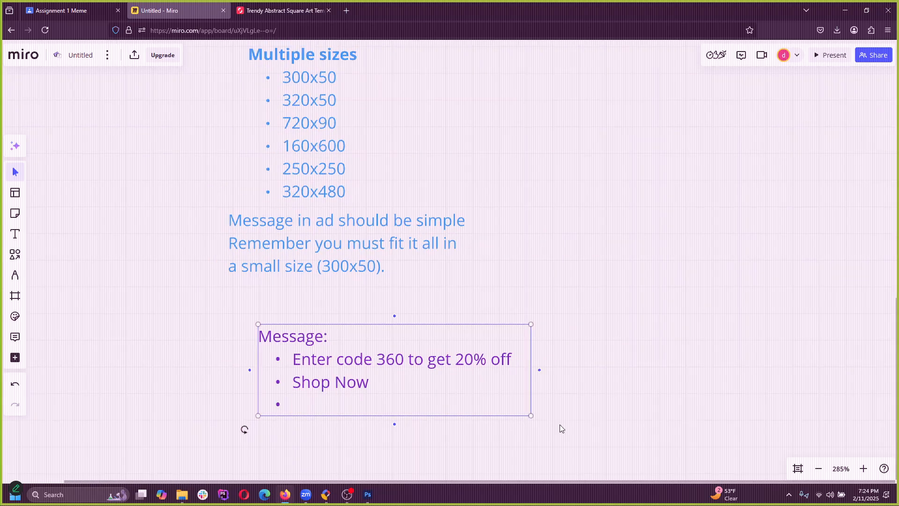
scroll(572, 321, up, 3)
click(245, 356)
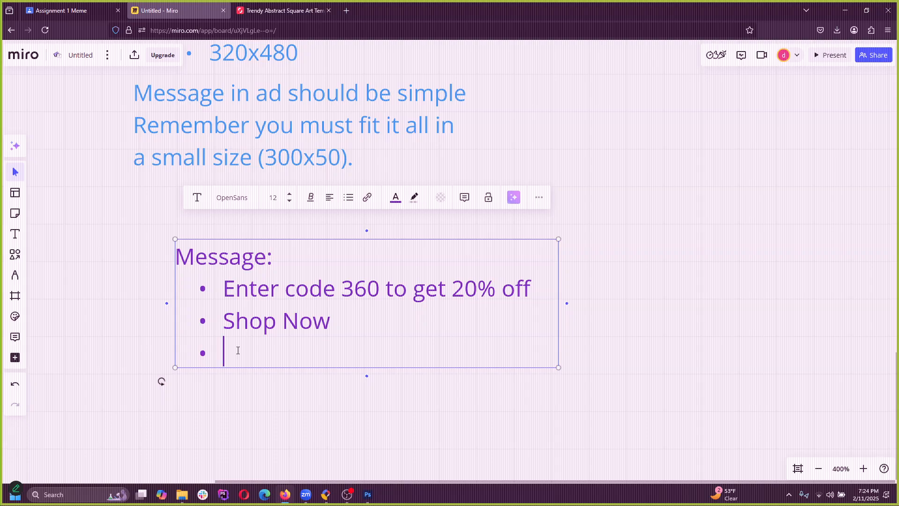
key(BackSpace)
key(BackSpace)
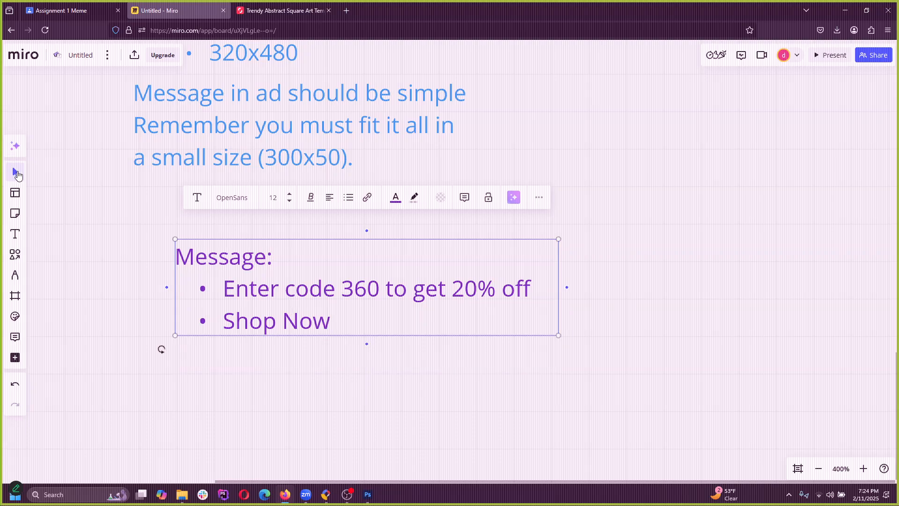
Step: Move the purple message block up beneath the blue note, aligned with the note's left edge
click(120, 334)
drag(289, 317, 277, 284)
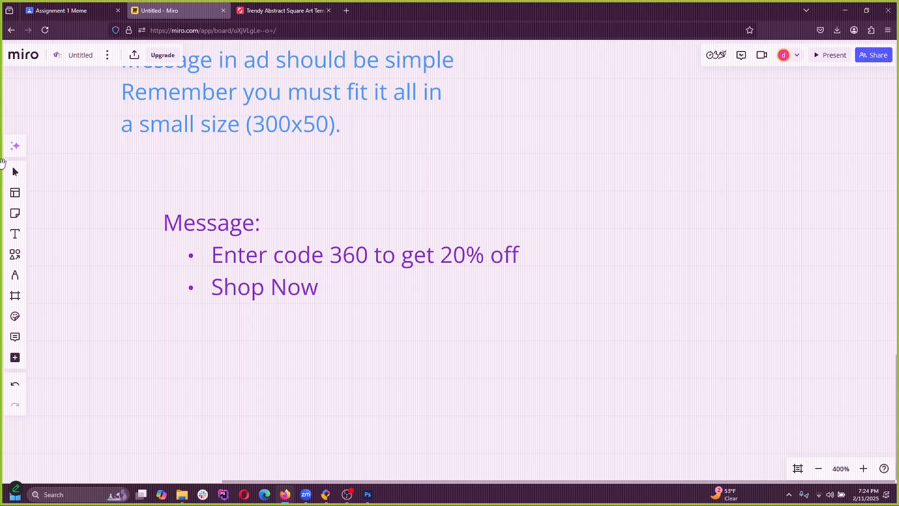
click(15, 172)
click(221, 230)
drag(221, 230, 179, 188)
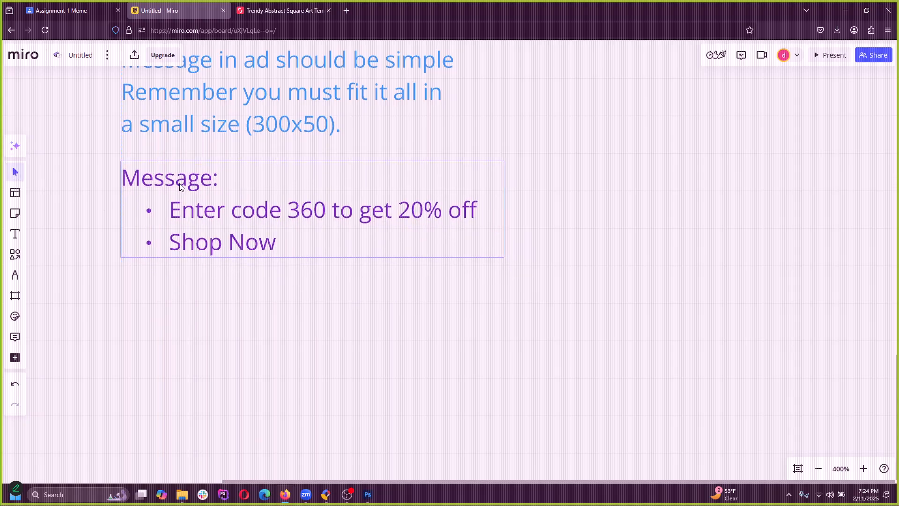
double_click(274, 247)
click(287, 245)
click(268, 306)
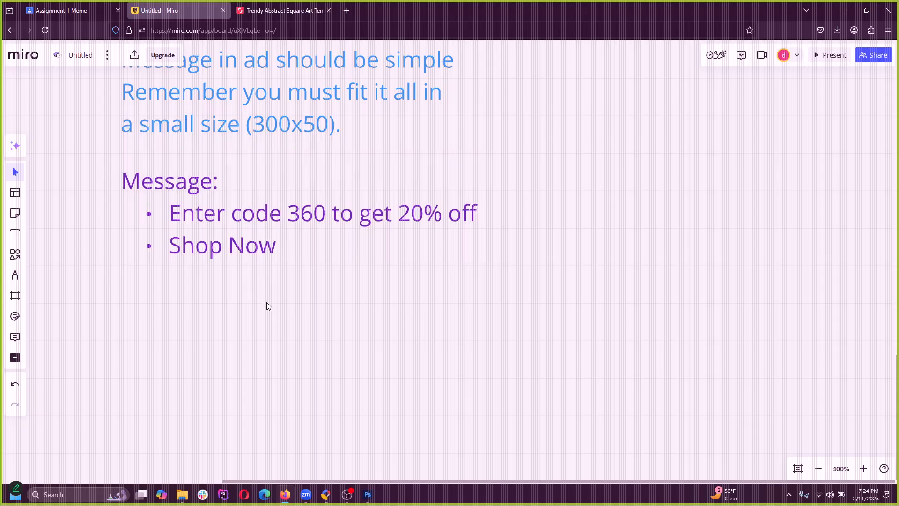
Step: Add an unbulleted line "Winter Sale" below the "Shop Now" bullet, leaving a blank line between them
double_click(288, 247)
key(Return)
key(Return)
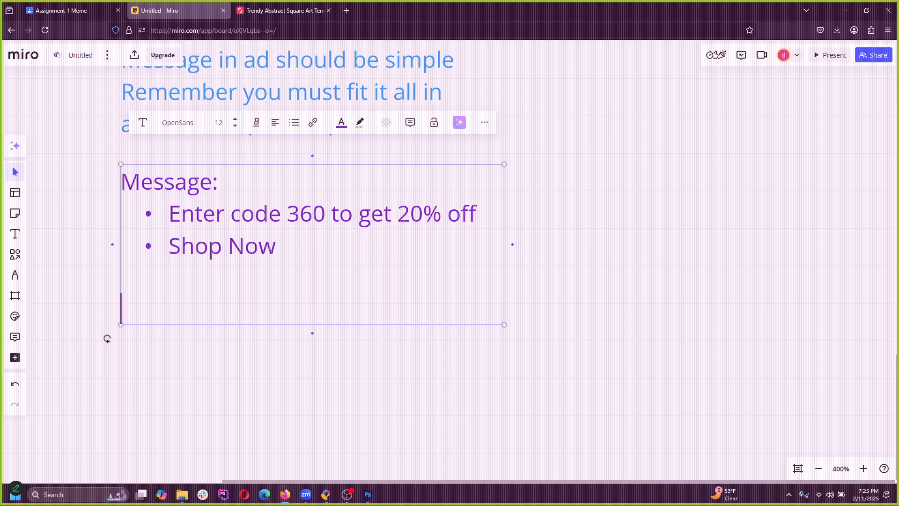
text(Winty)
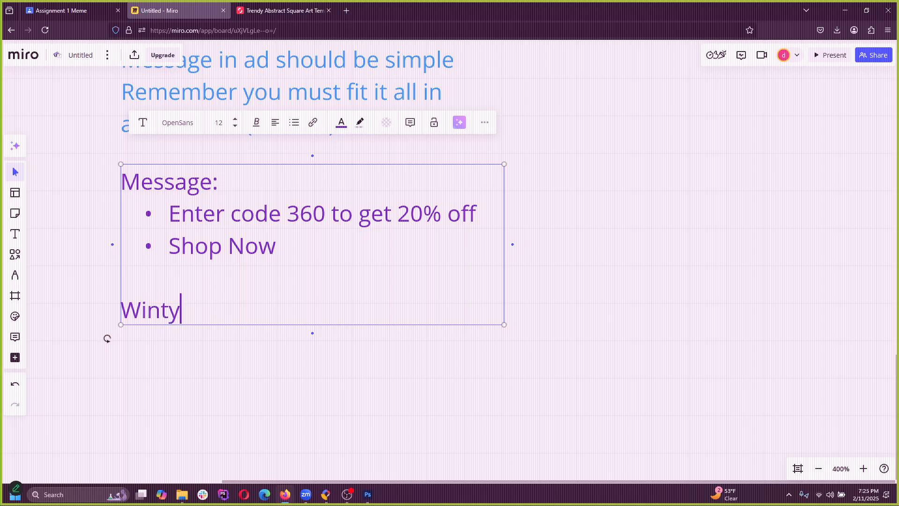
key(BackSpace)
text(er Sale)
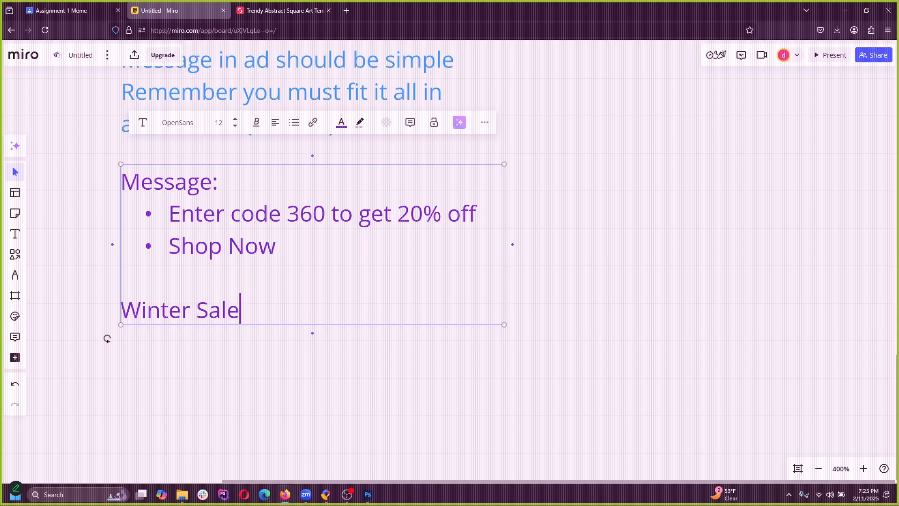
Step: Add the line "Save now before its gone" under "Winter Sale"
key(Return)
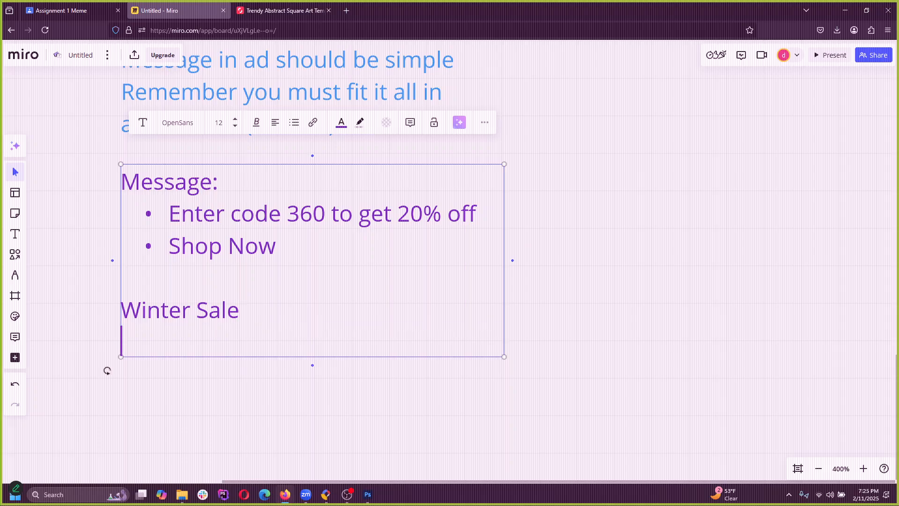
text(Save now)
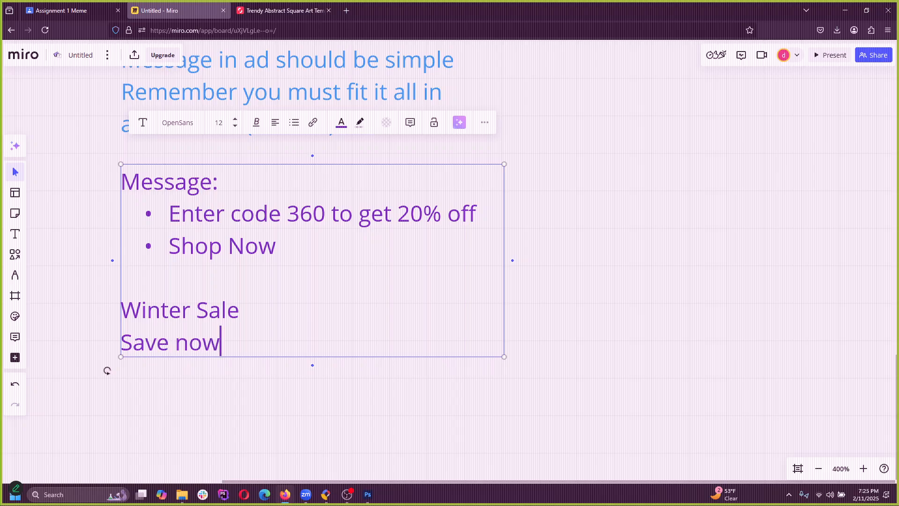
text( before its)
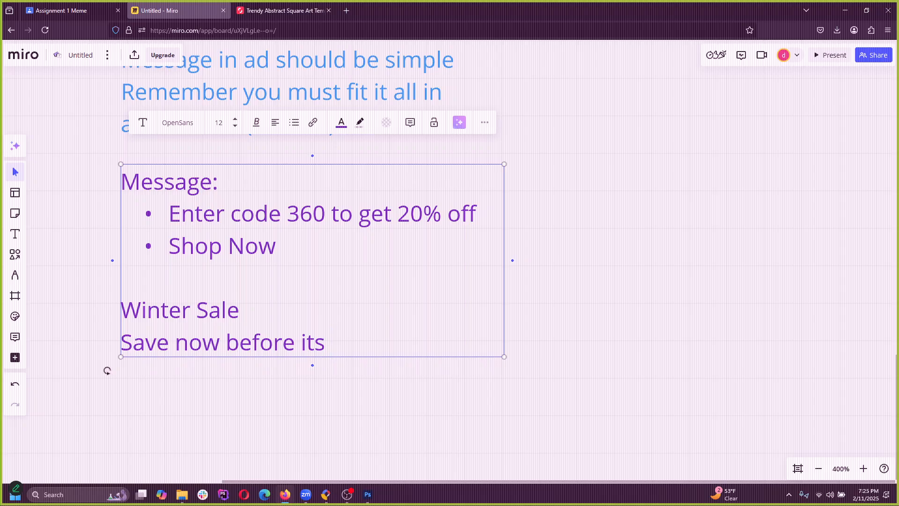
text( t)
key(BackSpace)
text(gov)
key(BackSpace)
text(ne)
Step: Format the "Winter Sale" and "Save now before its gone" lines as bullets
drag(391, 338, 98, 310)
click(291, 126)
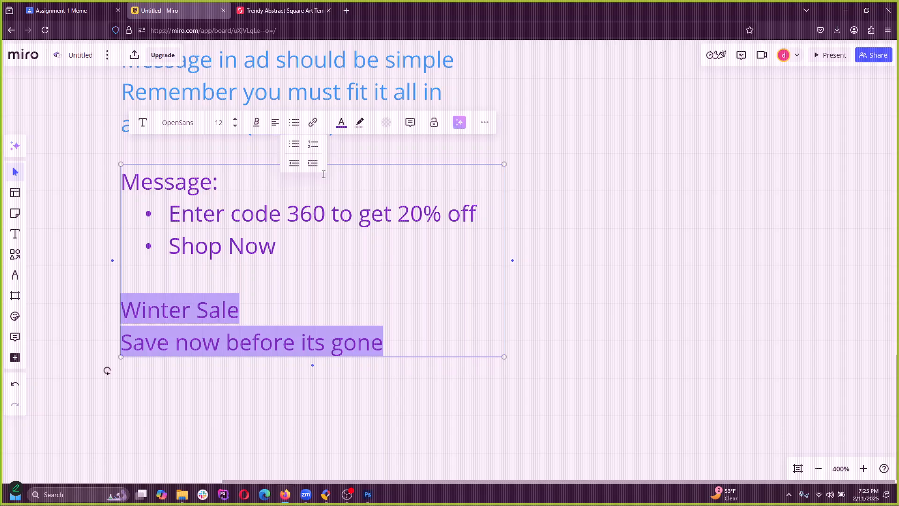
click(294, 146)
Step: End the bullet list after "Save now before its gone" and start an unbulleted line below a blank one
click(454, 342)
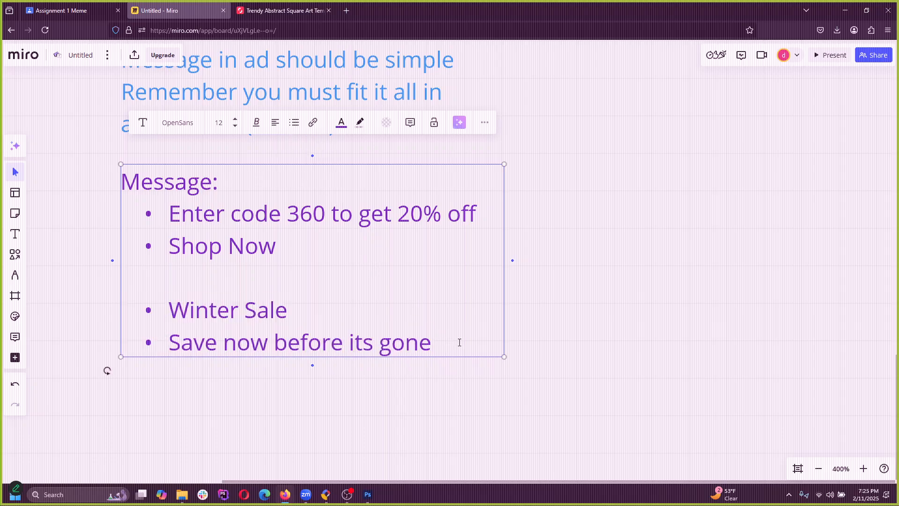
key(Return)
key(BackSpace)
key(Return)
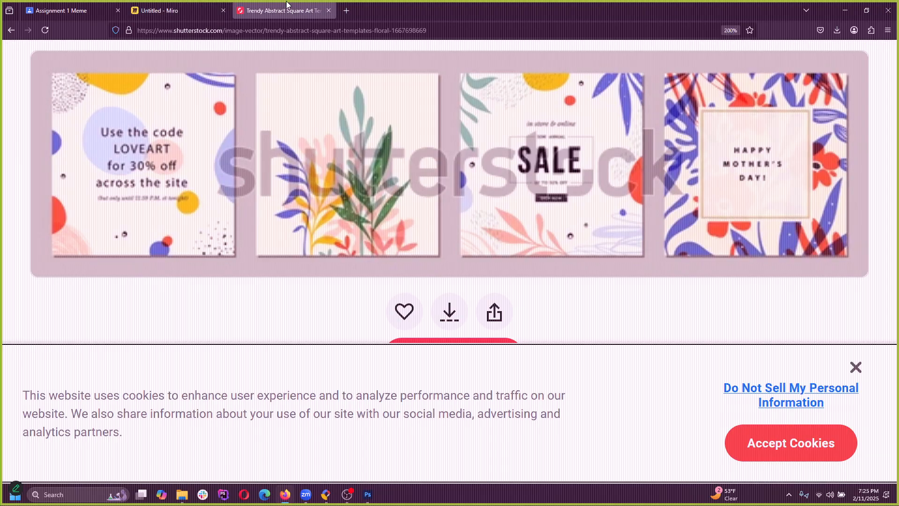
Step: Review the sample messages on the Shutterstock abstract square art templates and return to the Miro board
click(281, 10)
scroll(355, 221, up, 2)
scroll(329, 206, down, 3)
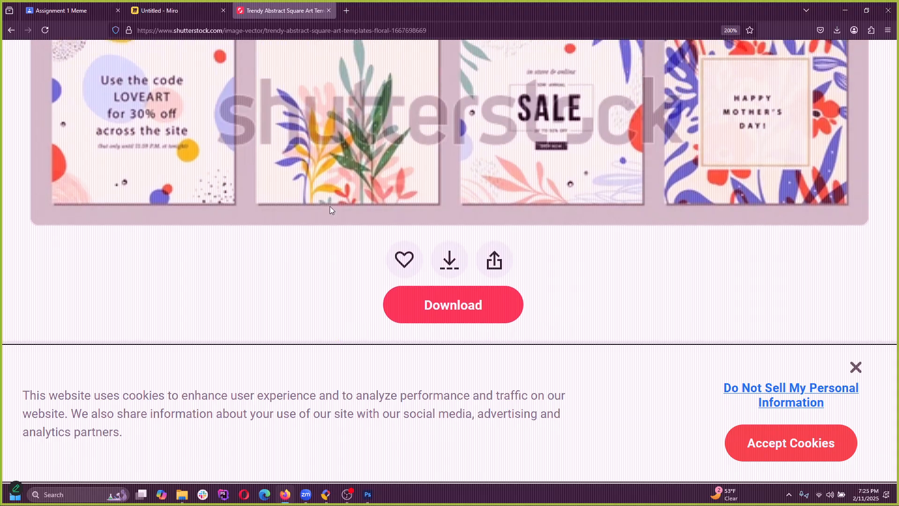
scroll(331, 208, up, 1)
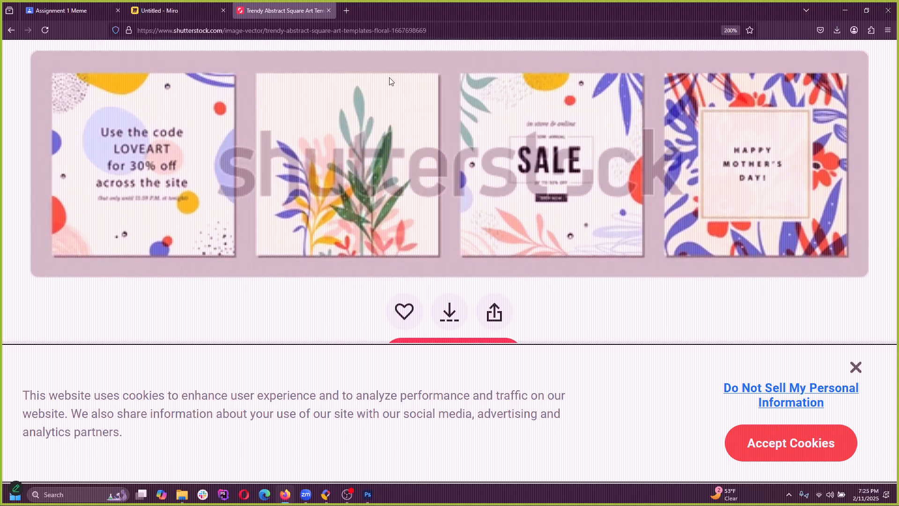
click(178, 10)
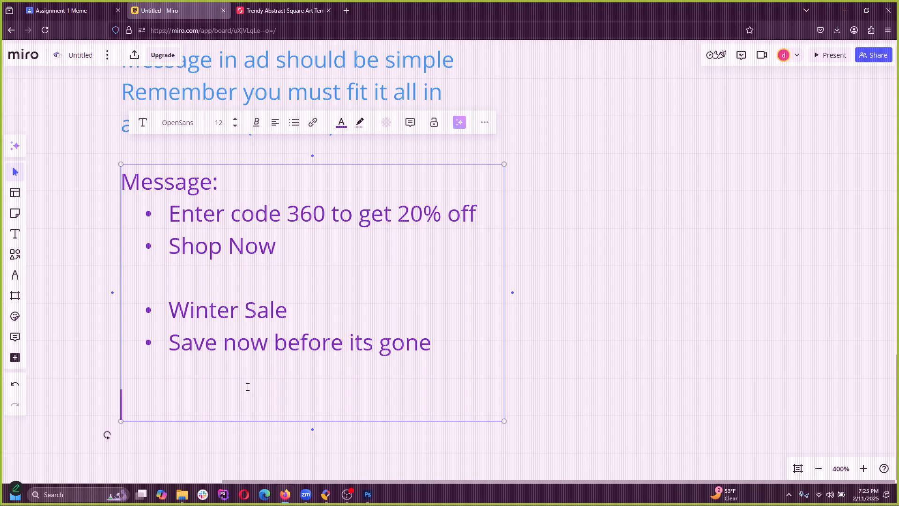
Step: Enter "Valentines day sale" as a third message idea and start a new line below it
text(Valen)
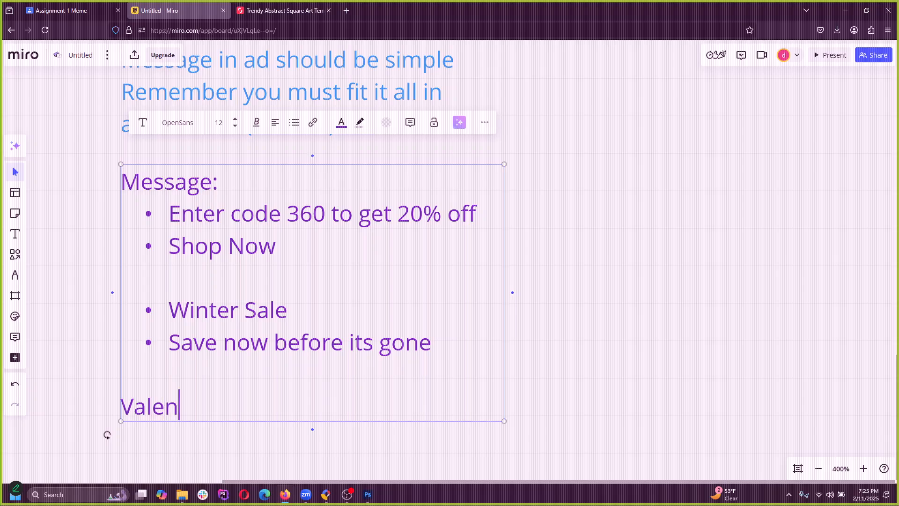
text(tines day sale)
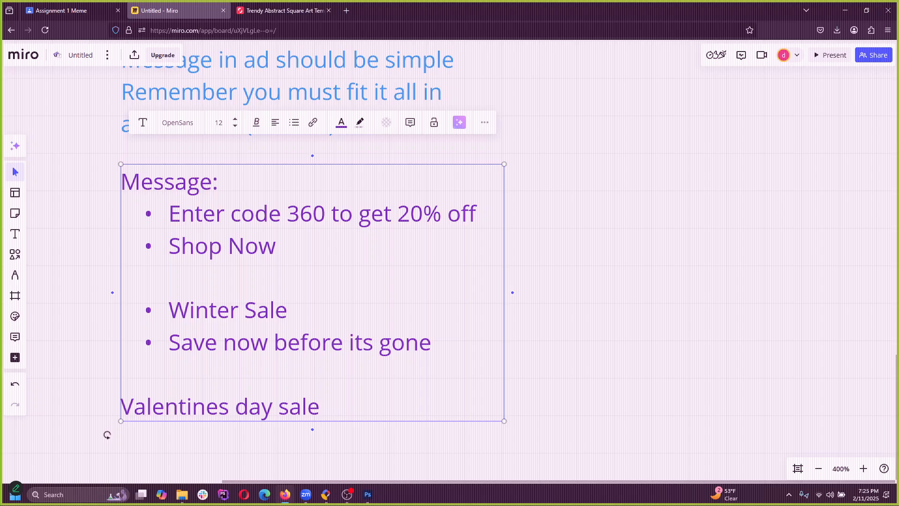
key(Return)
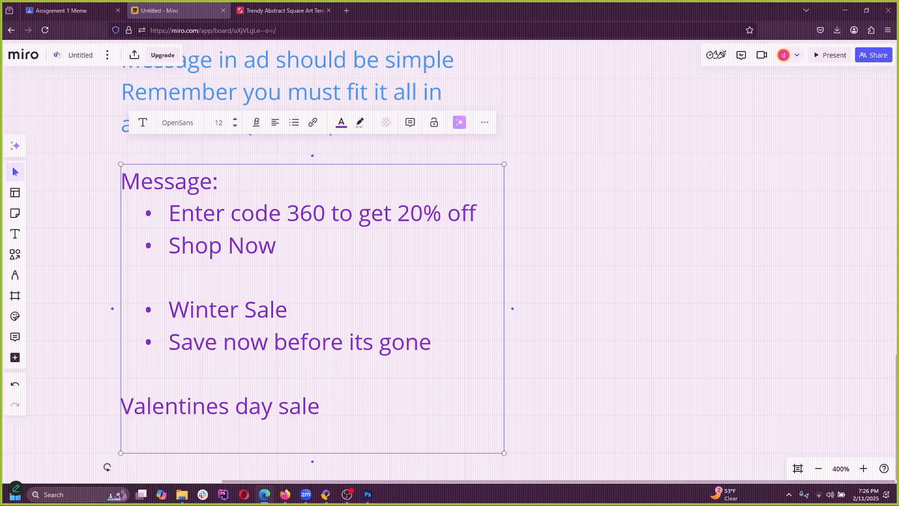
Step: Switch to Photoshop and bring up the document with the banner ad artboards
click(377, 497)
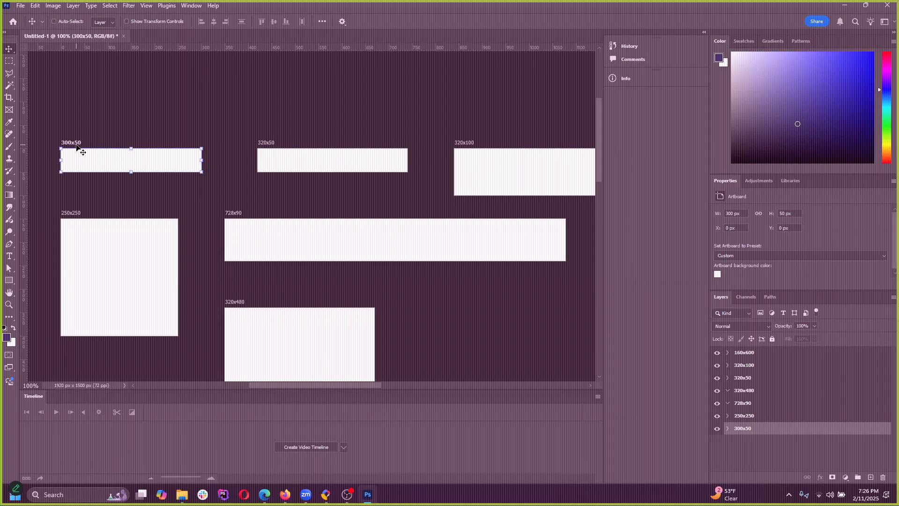
Step: Activate the Artboard tool with the 300x50 artboard selected
right_click(9, 53)
click(37, 60)
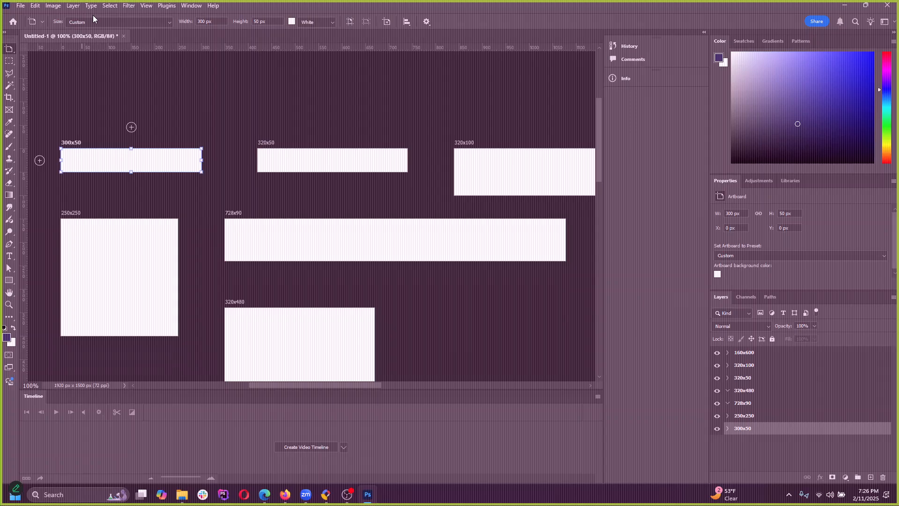
Step: Review the document's Image Size settings, moving the dialog aside before cancelling it
click(53, 6)
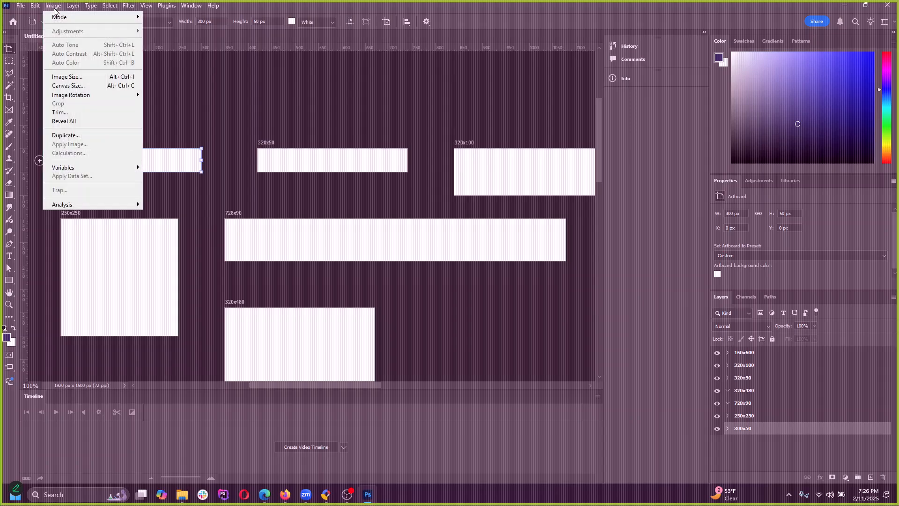
click(66, 77)
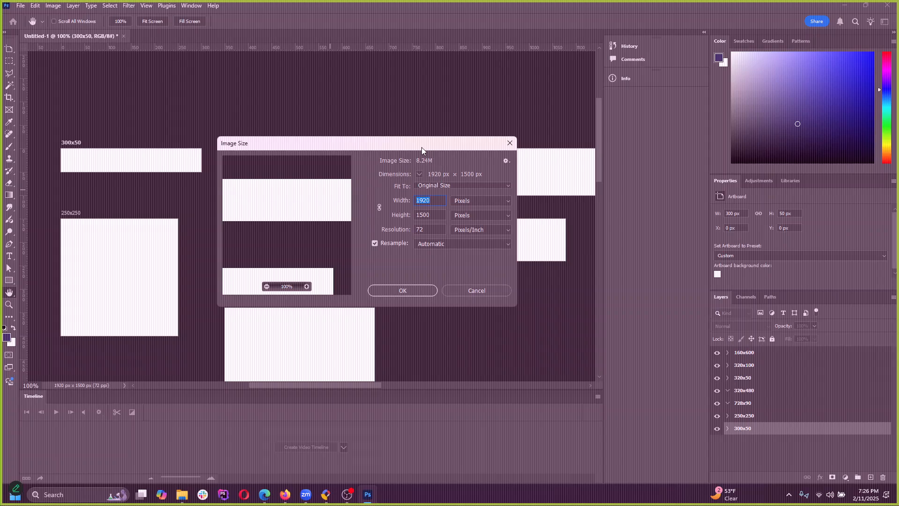
drag(419, 147, 344, 136)
click(53, 6)
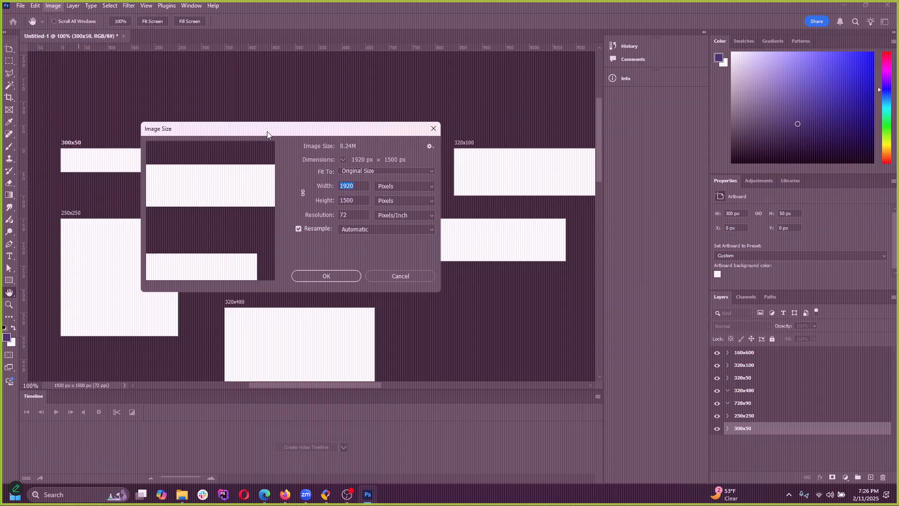
drag(261, 131, 272, 131)
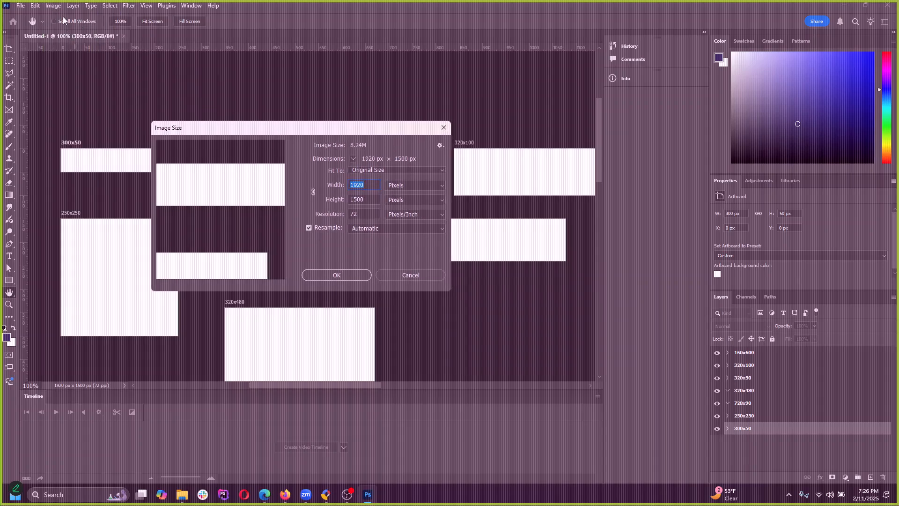
click(417, 275)
Step: Reopen the Image Size settings, look through the width unit options and cancel the dialog
click(53, 6)
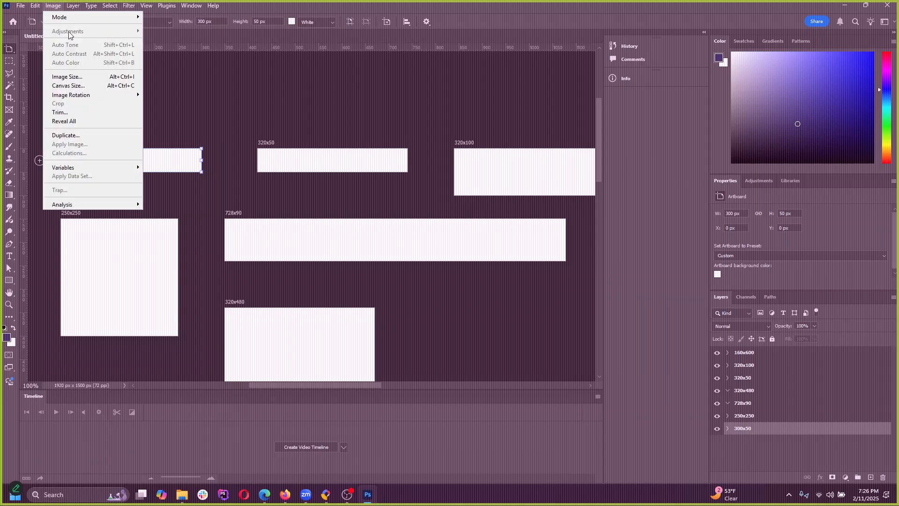
click(67, 76)
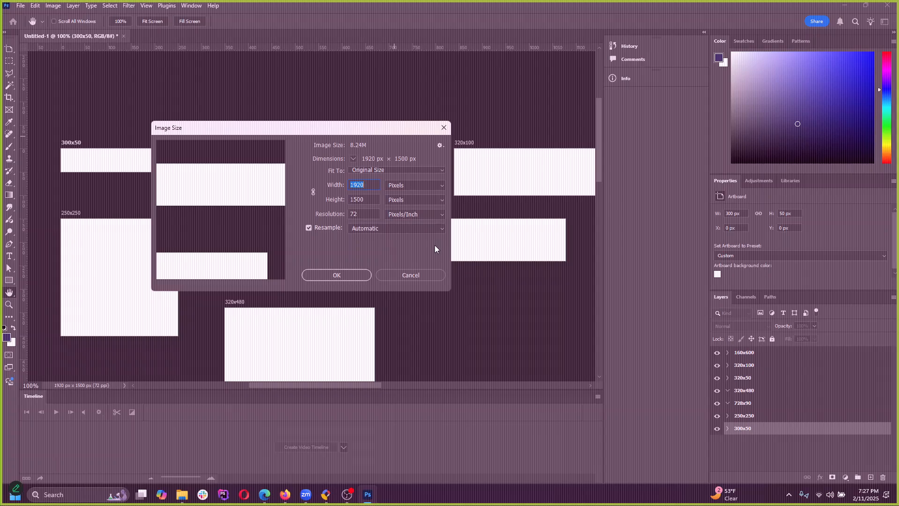
click(408, 185)
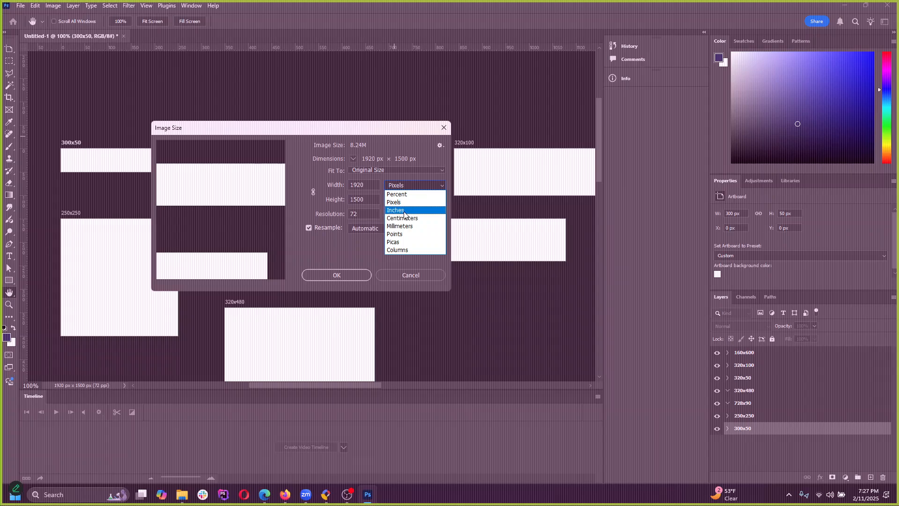
click(437, 184)
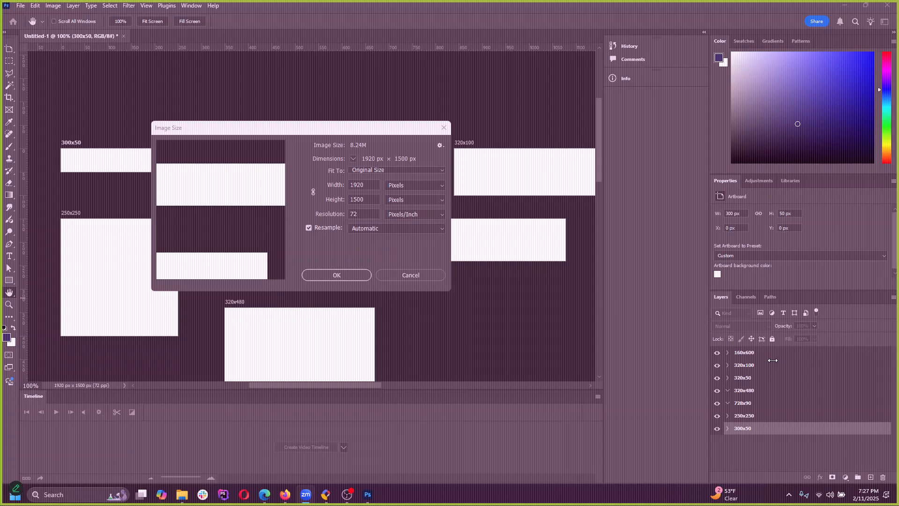
click(406, 186)
drag(373, 133, 409, 117)
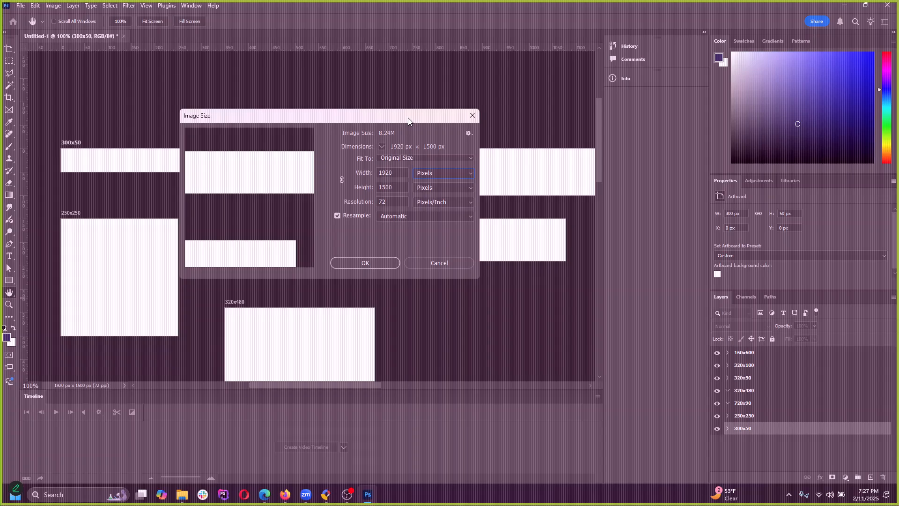
click(445, 263)
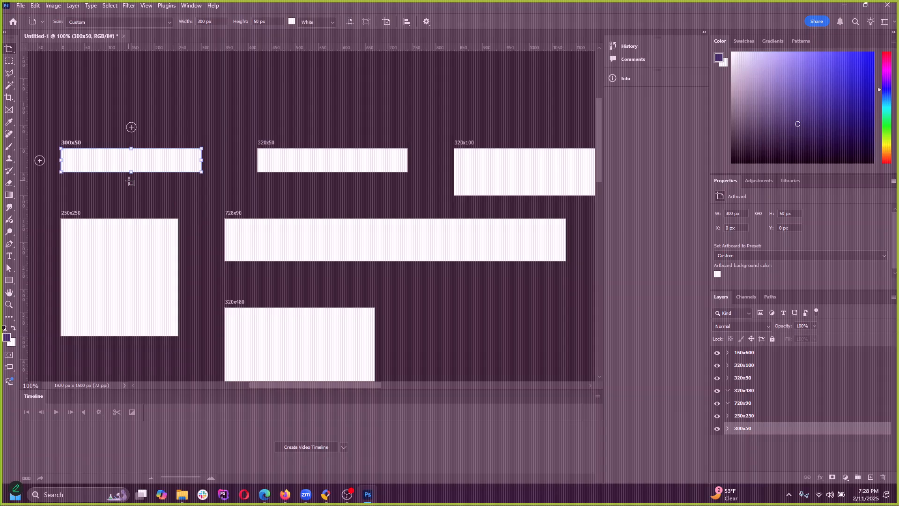
Step: Return to the Miro board and highlight the listed ad sizes from 300x50 to 320x480
scroll(304, 254, down, 1)
scroll(324, 261, down, 4)
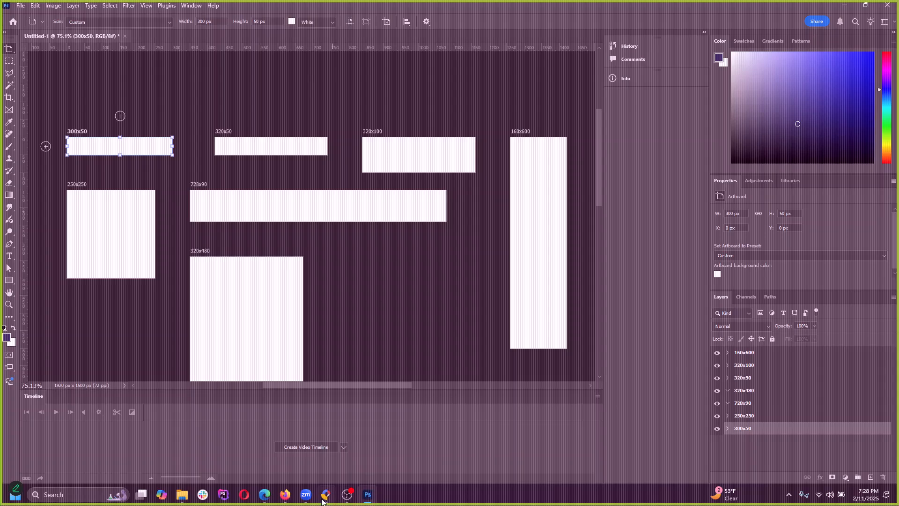
click(845, 6)
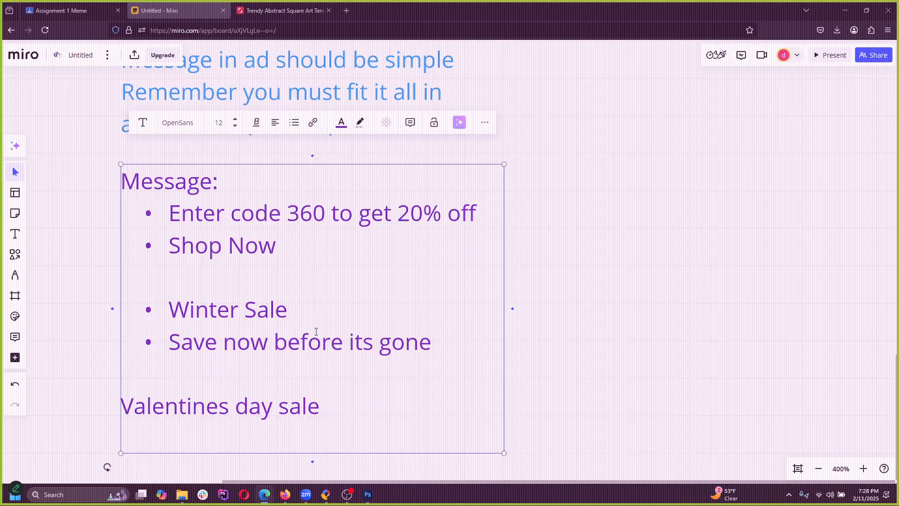
scroll(331, 301, down, 5)
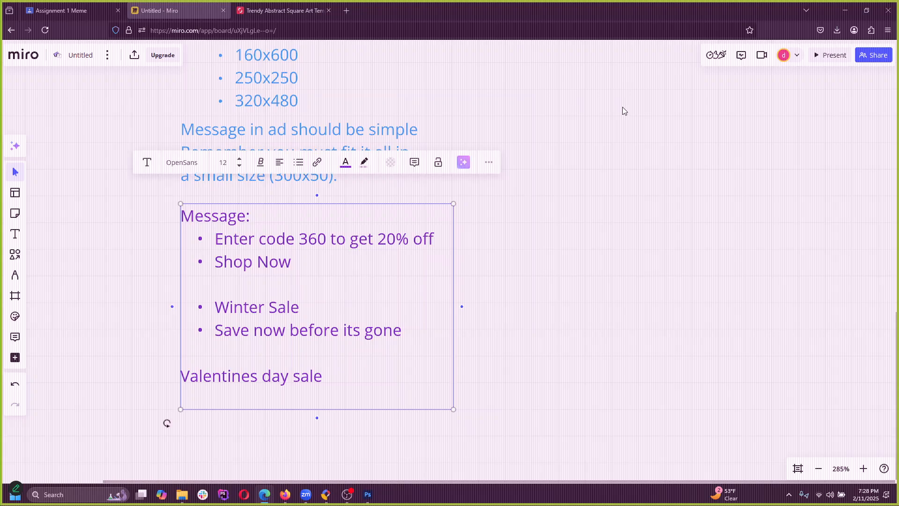
scroll(628, 317, up, 4)
click(287, 261)
click(287, 261)
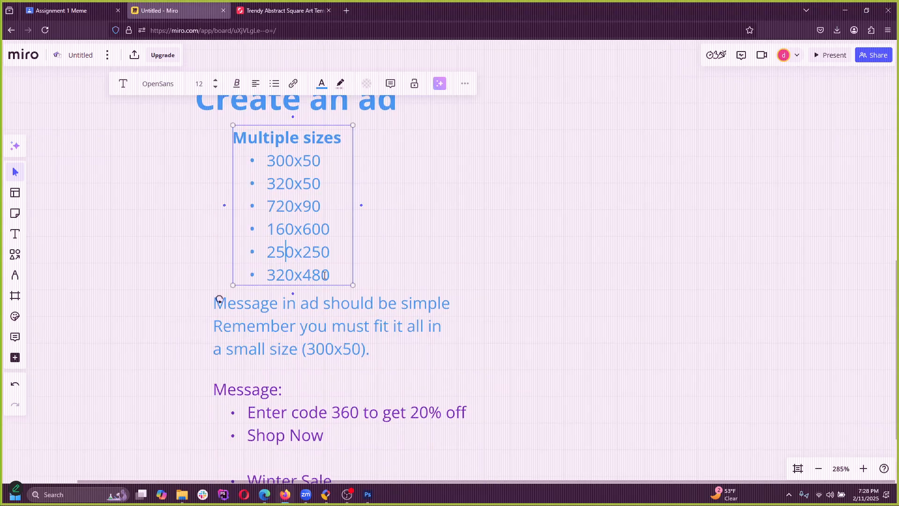
drag(330, 275, 263, 157)
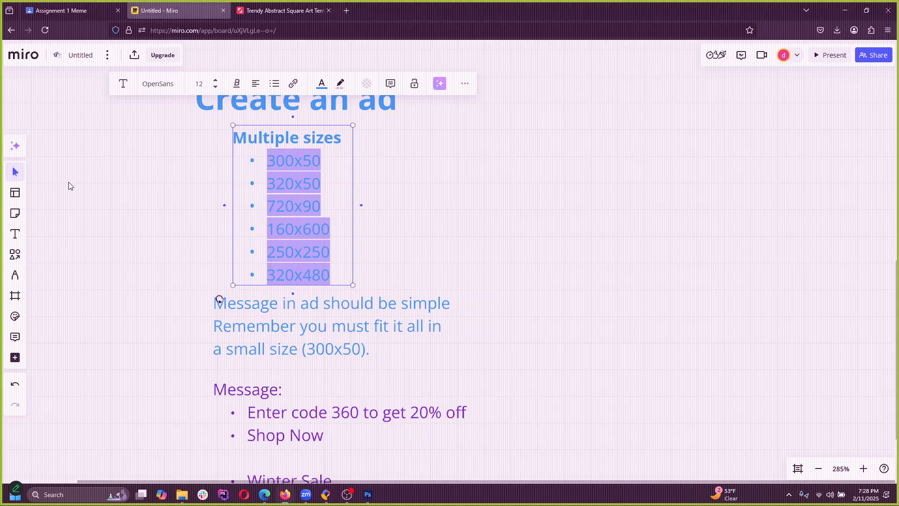
Step: Deselect the size list and review the note about keeping the ad message simple enough for 300x50
click(425, 338)
scroll(425, 338, down, 1)
scroll(398, 381, up, 4)
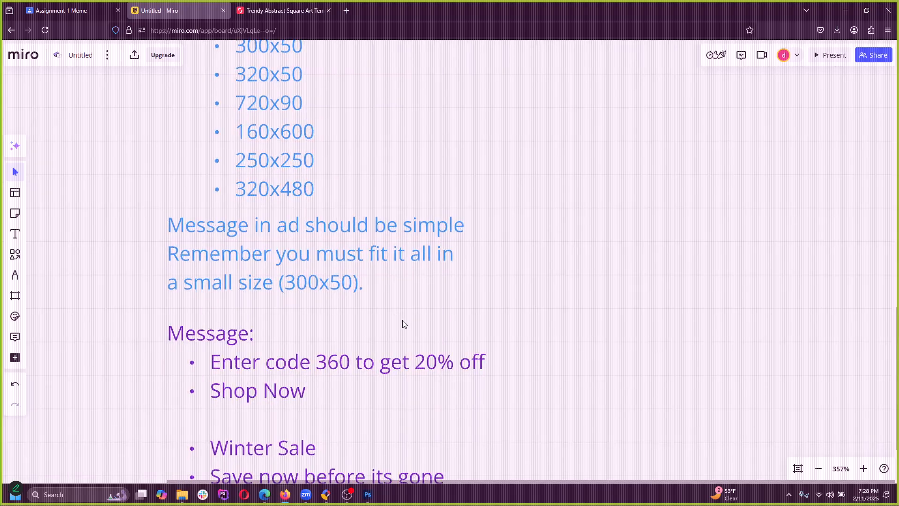
scroll(399, 302, up, 1)
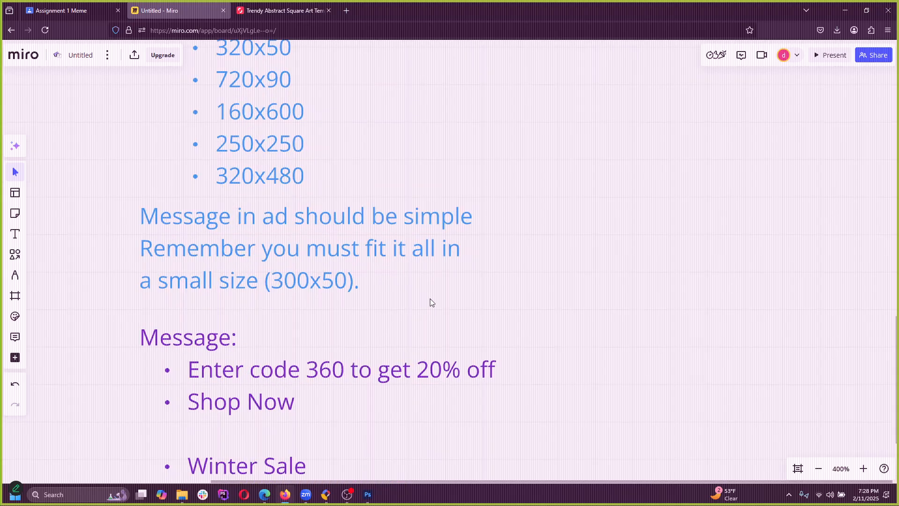
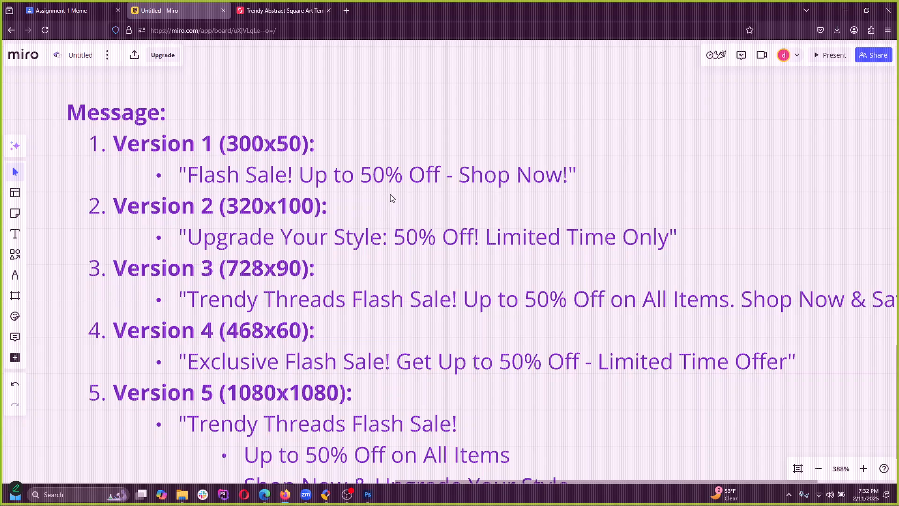
Step: Read through the five size-specific flash sale messages, from Version 1 (300x50) to Version 5 (1080x1080)
scroll(329, 249, down, 3)
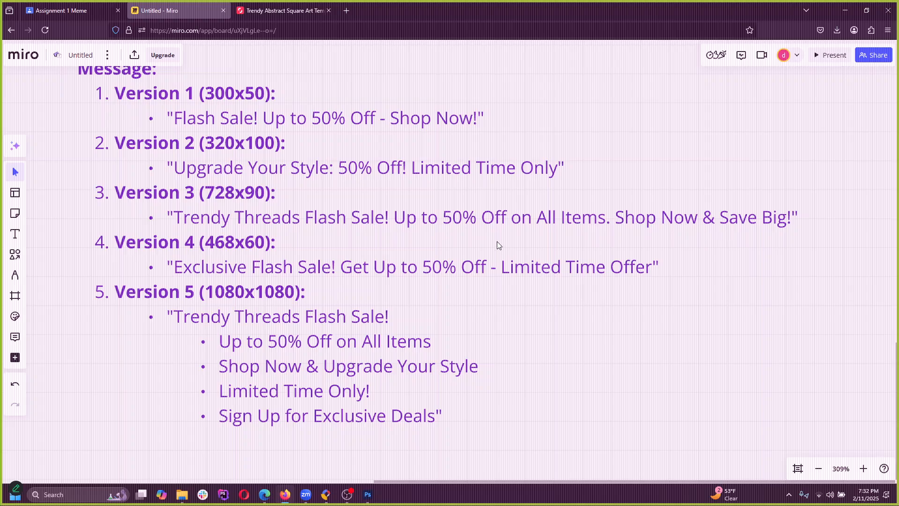
scroll(542, 320, down, 2)
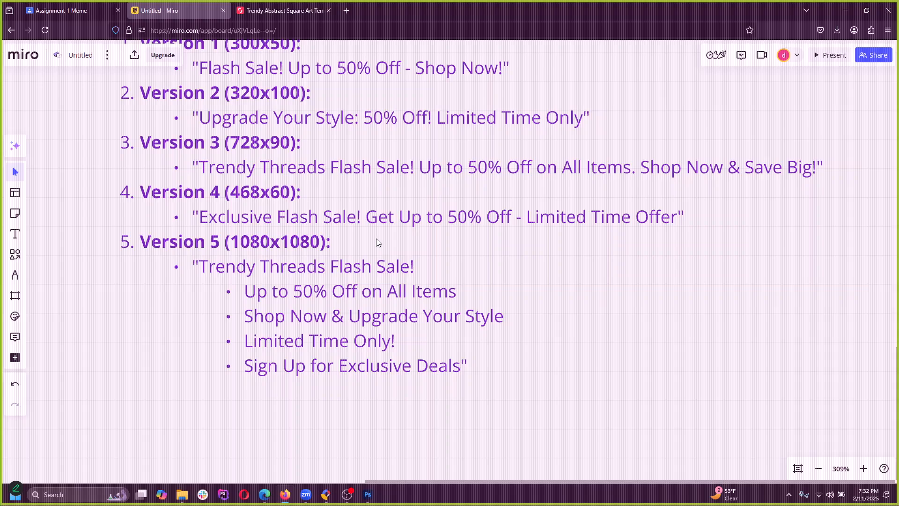
scroll(542, 267, up, 1)
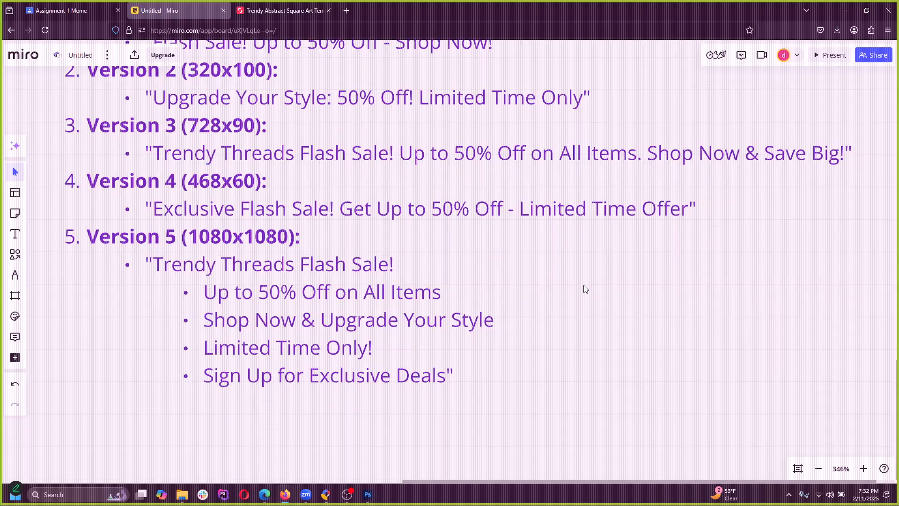
scroll(584, 323, down, 1)
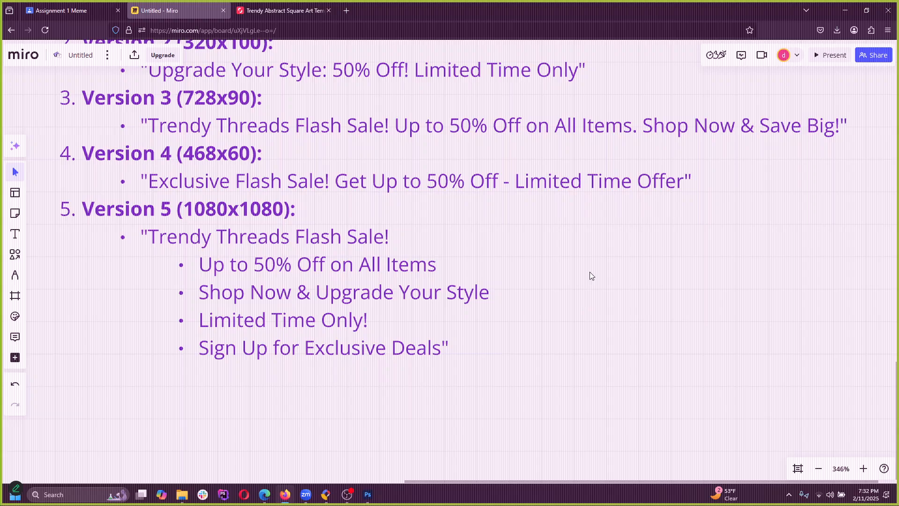
scroll(515, 124, down, 6)
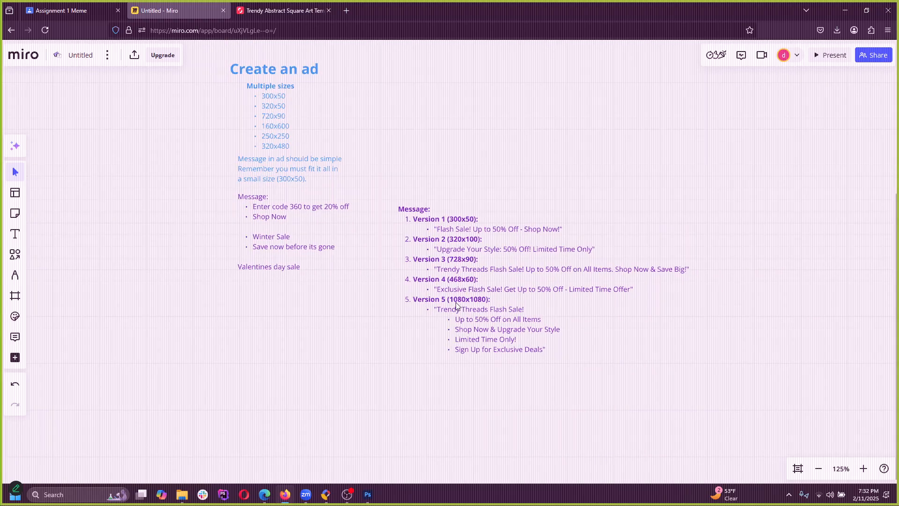
Step: Move the five-version message block closer to the original Message list, aligning their headings, and deselect it
click(414, 224)
drag(414, 223, 527, 224)
click(458, 172)
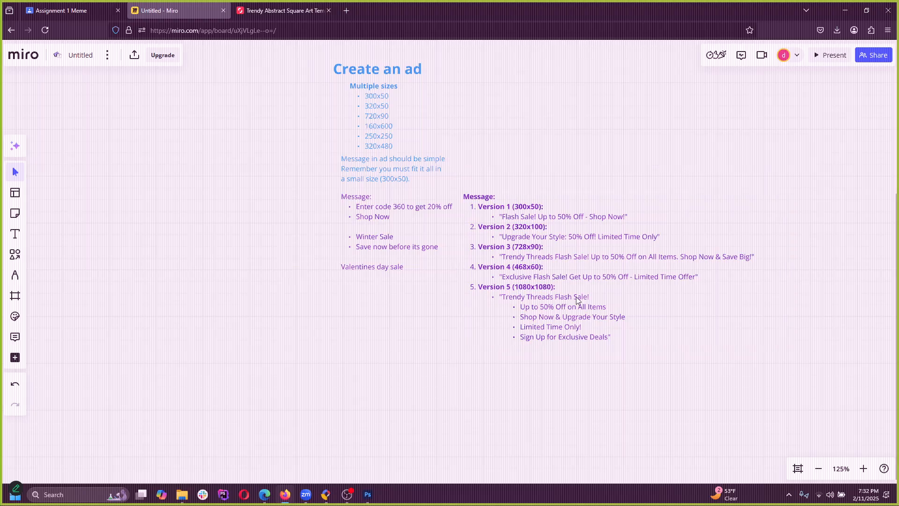
Step: Examine the Version 4 (468x60) message, highlighting the wording between its quotation marks
scroll(600, 251, up, 3)
scroll(600, 251, up, 3)
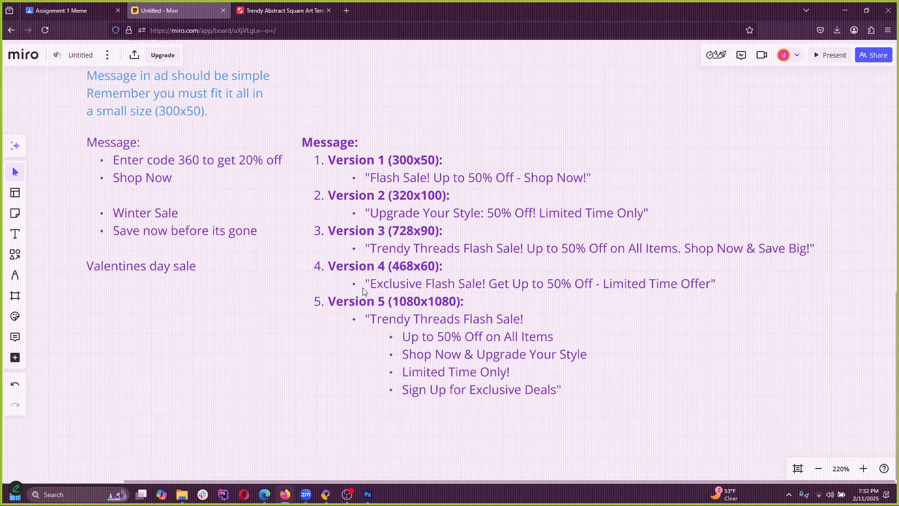
scroll(495, 341, up, 1)
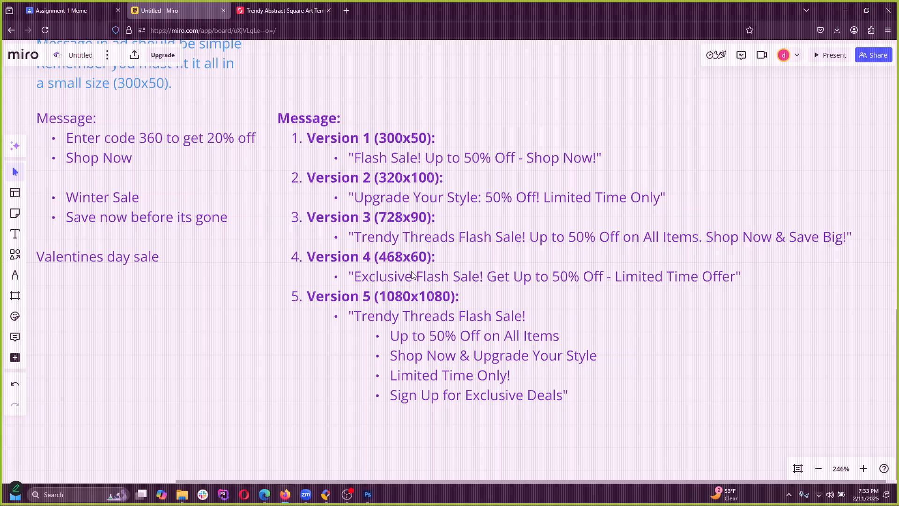
click(388, 279)
triple_click(461, 280)
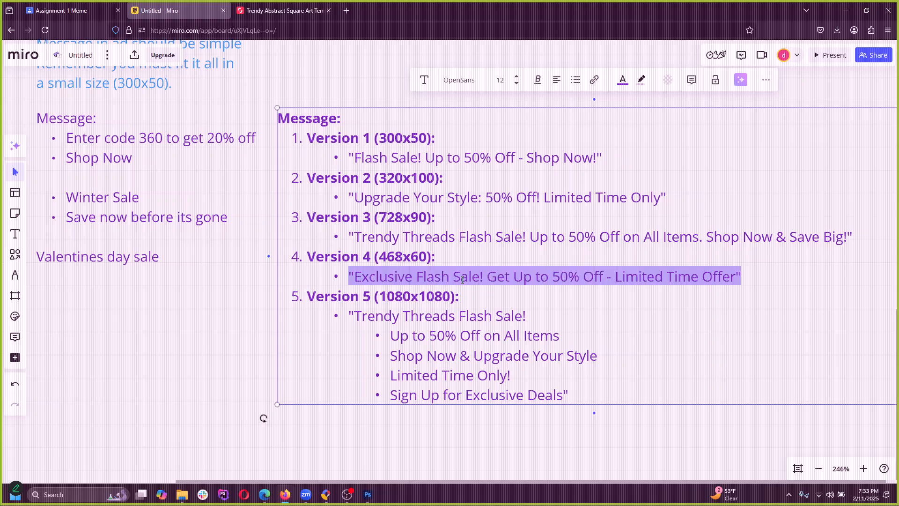
click(480, 282)
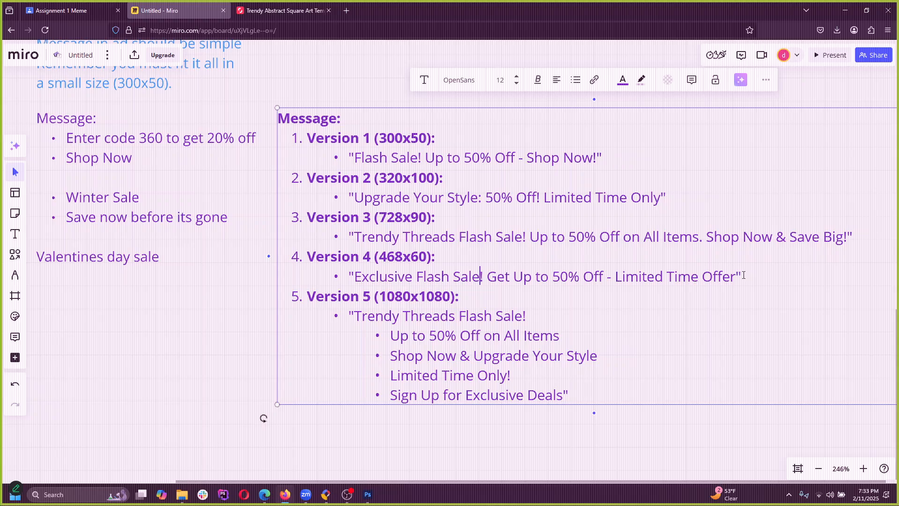
drag(740, 276, 355, 280)
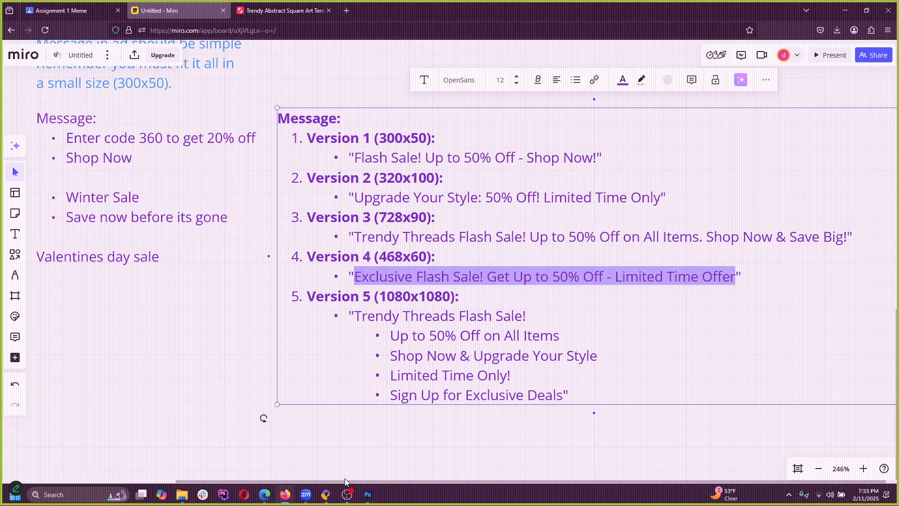
click(514, 277)
scroll(639, 314, up, 3)
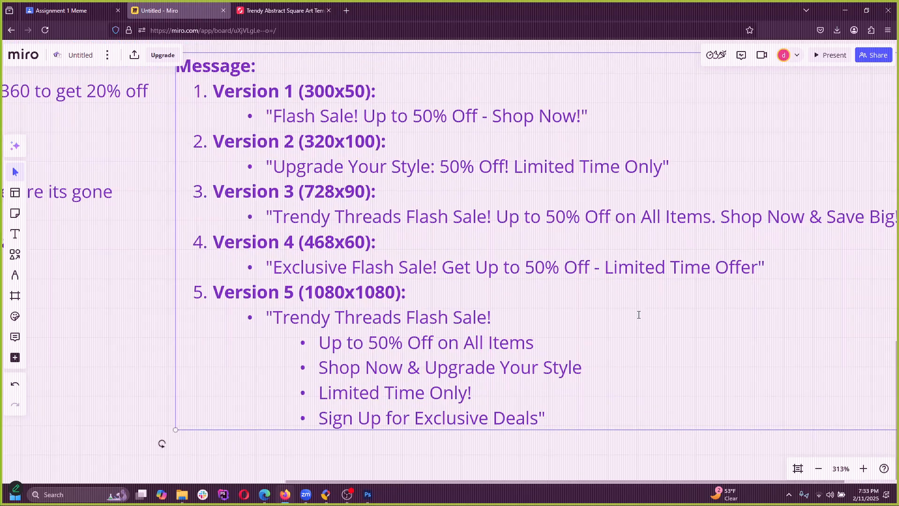
drag(209, 260, 395, 267)
click(400, 267)
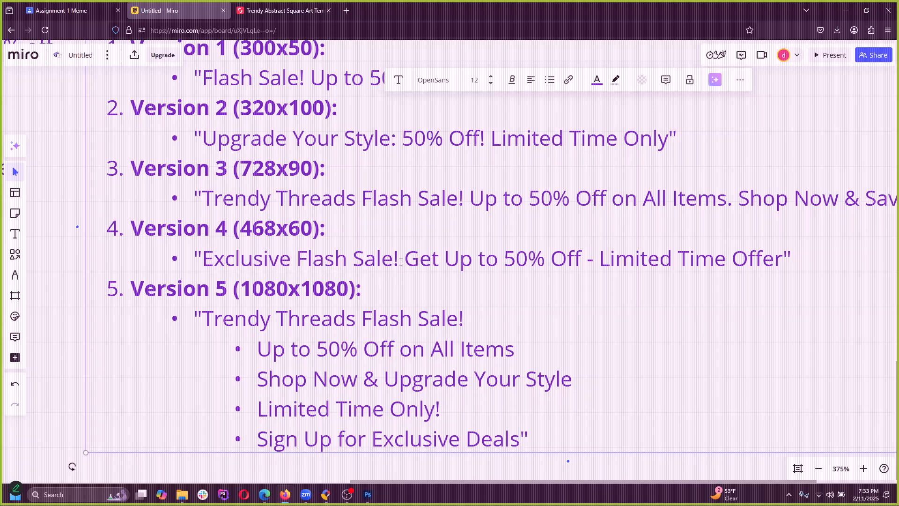
Step: Switch to Photoshop and collapse the Color, Properties and Layers panels to icons for more canvas space
click(368, 494)
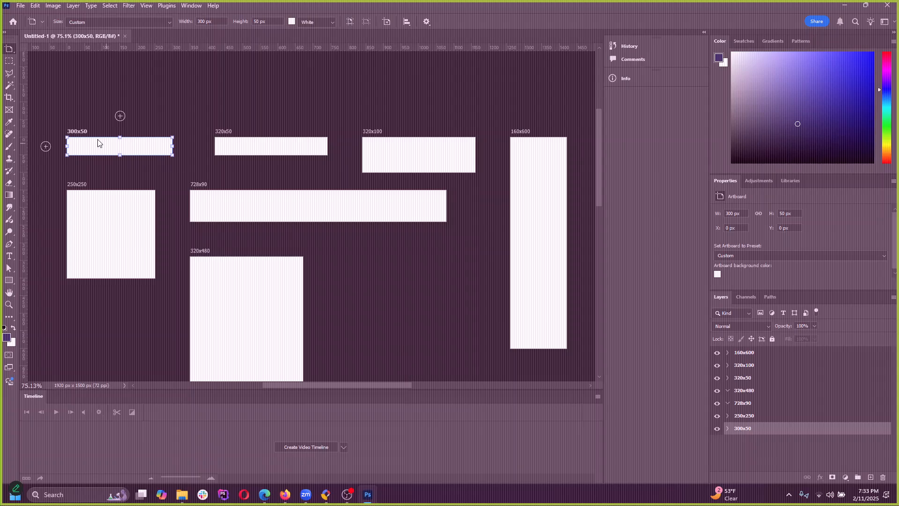
scroll(136, 131, up, 2)
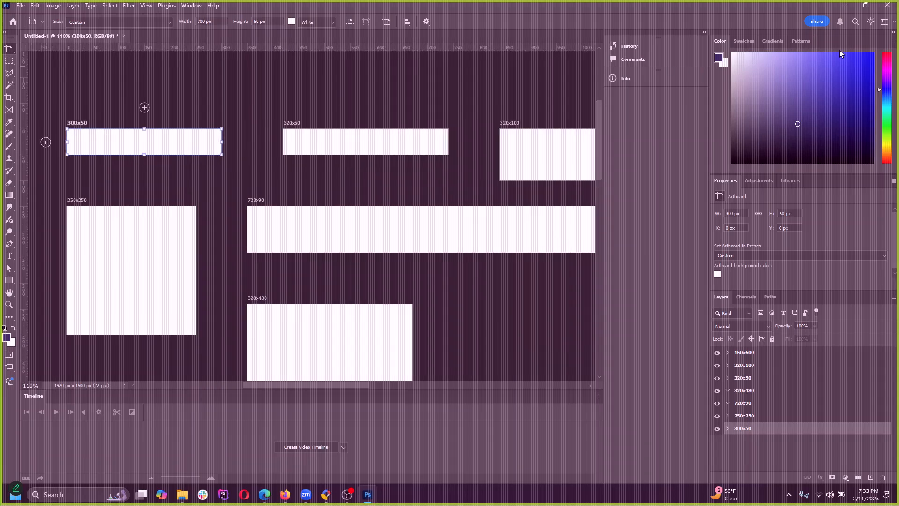
click(892, 32)
scroll(243, 215, down, 2)
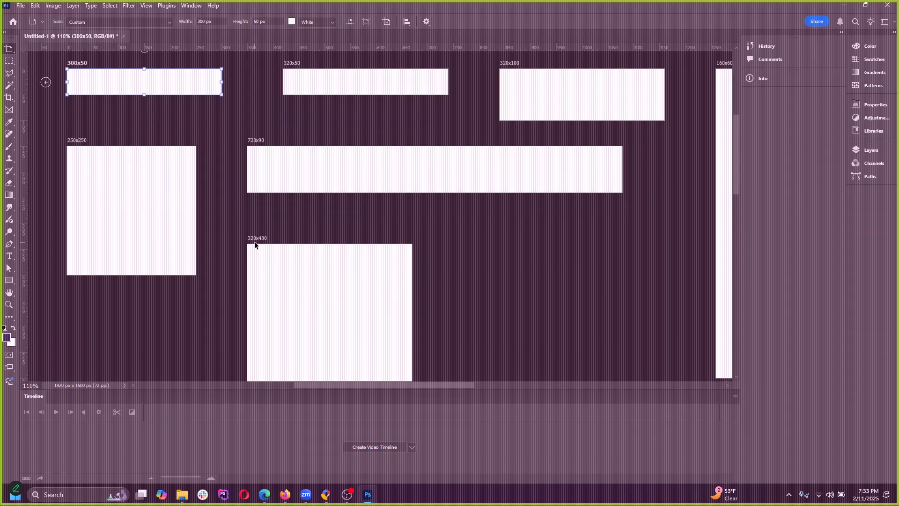
Step: Start a horizontal text line inside the 300x50 artboard, near its left end
scroll(254, 240, down, 2)
scroll(208, 159, up, 4)
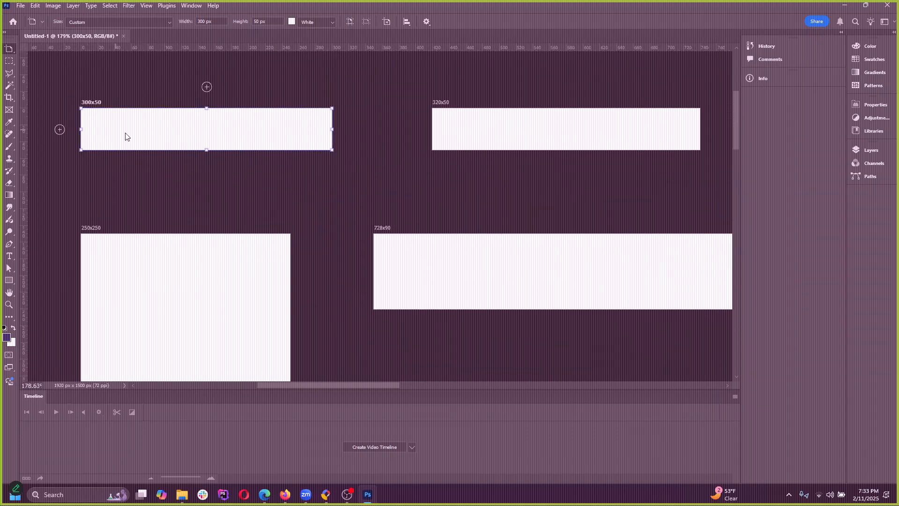
scroll(123, 124, up, 4)
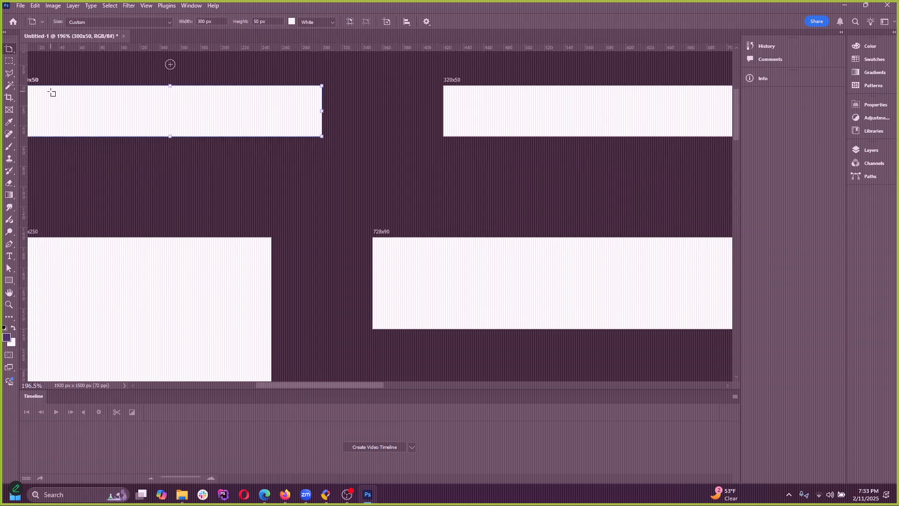
scroll(409, 263, down, 1)
scroll(409, 262, down, 2)
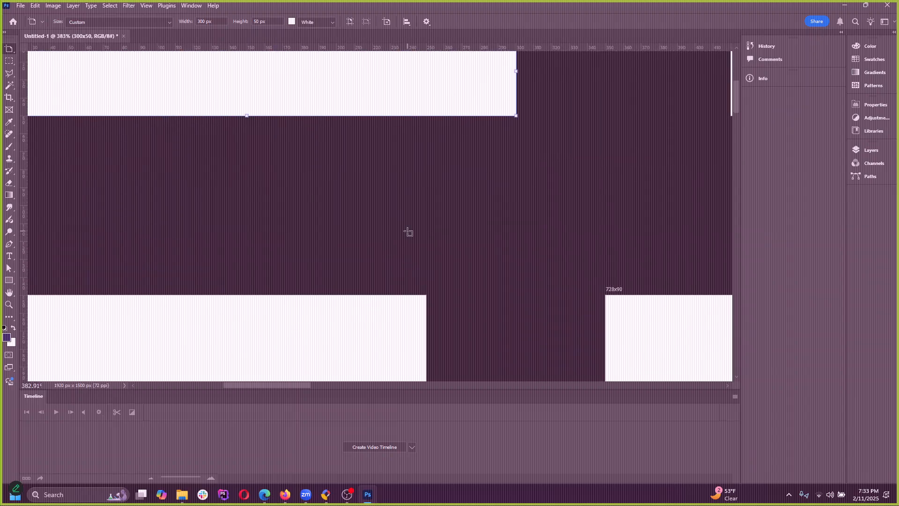
scroll(421, 237, right, 2)
scroll(452, 325, down, 2)
scroll(224, 154, up, 1)
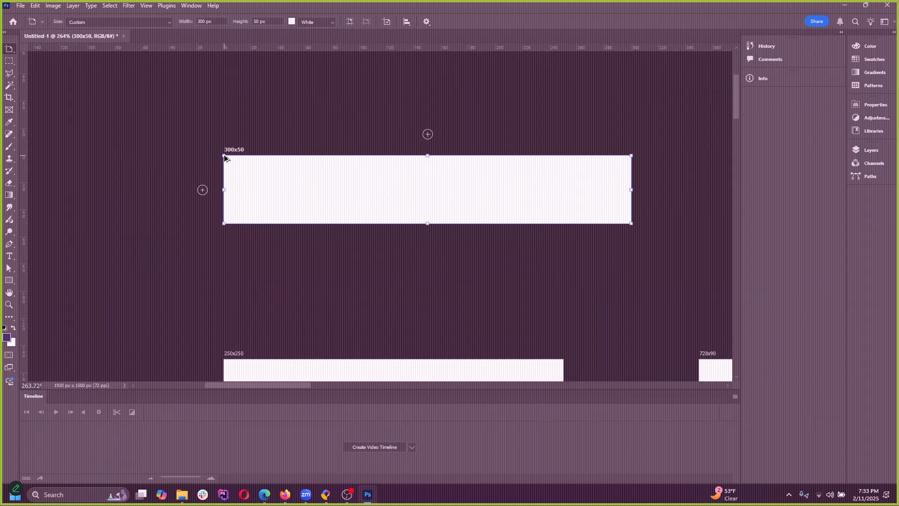
scroll(309, 194, up, 1)
click(9, 257)
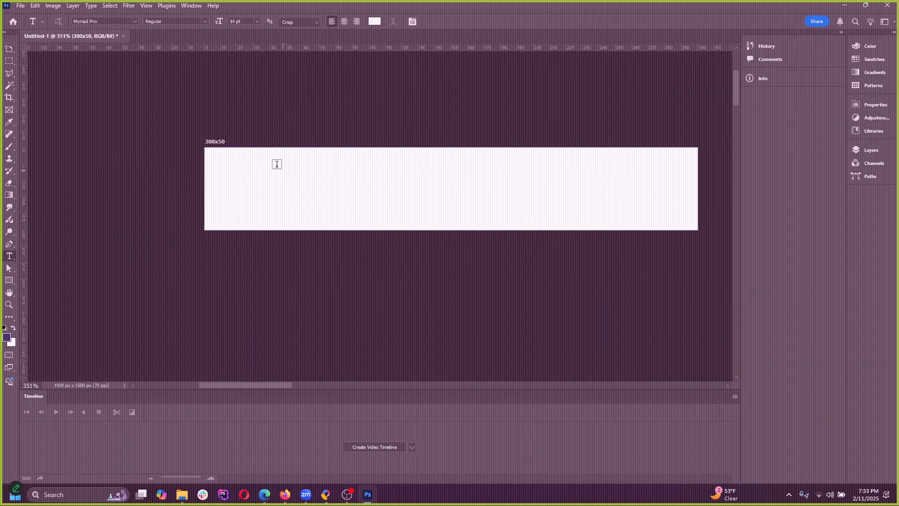
click(242, 179)
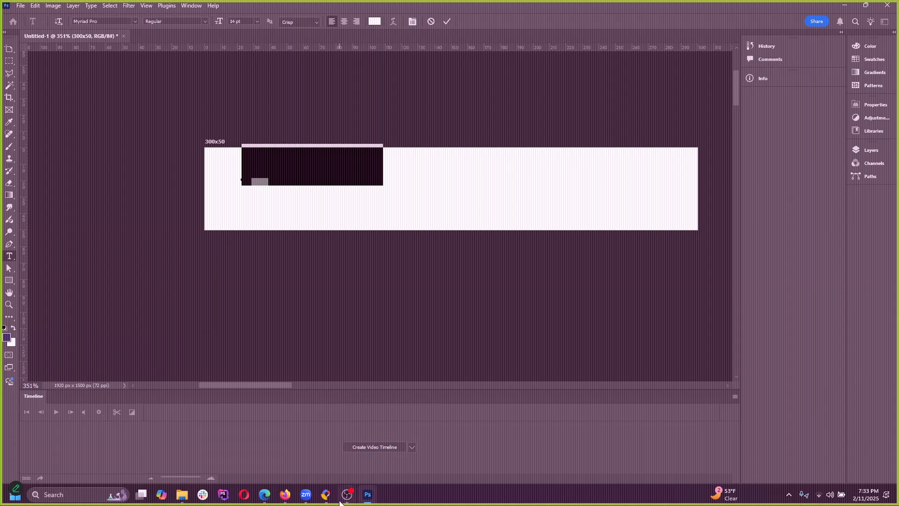
Step: Switch to the Miro board in Firefox and copy the word "Exclusive" from the Version 4 (468x60) message
click(327, 497)
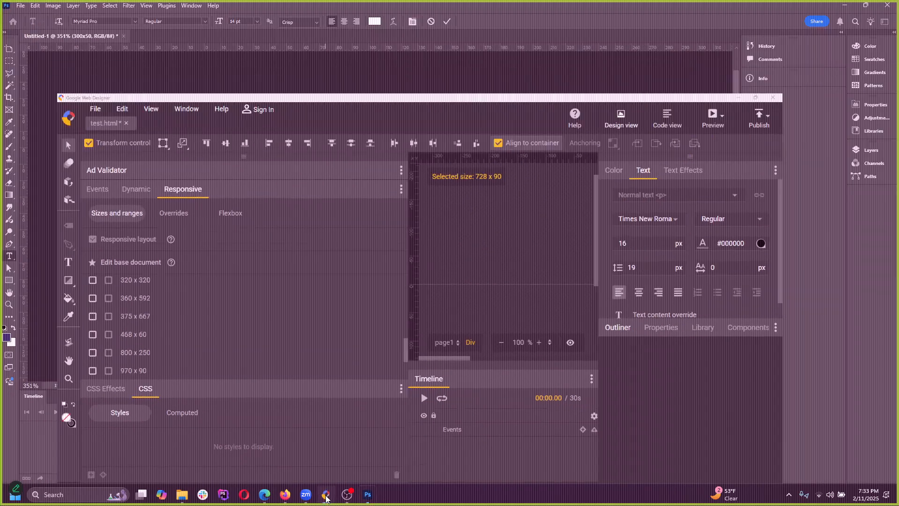
click(326, 497)
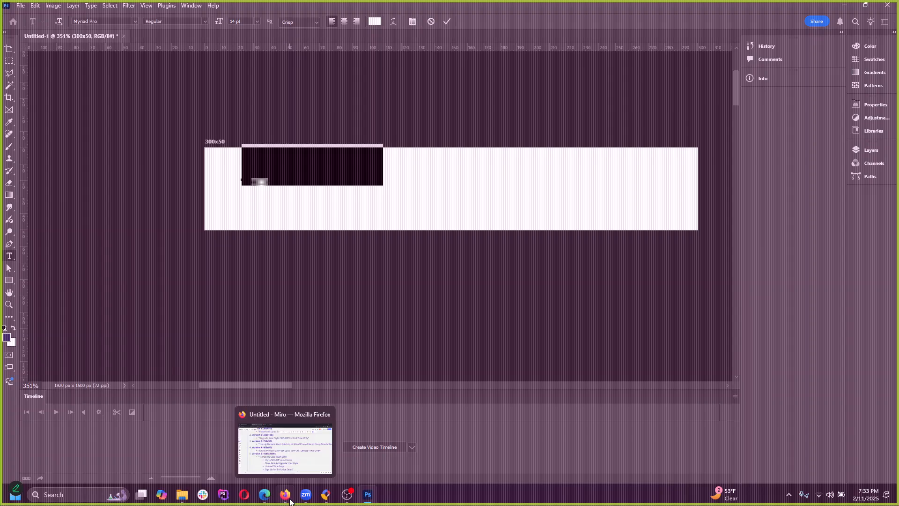
mouse_move(370, 500)
mouse_move(331, 499)
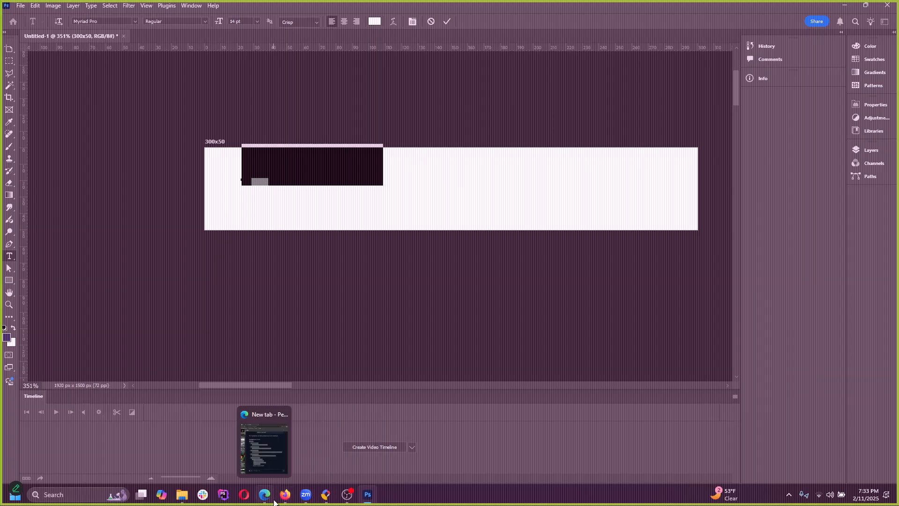
click(285, 496)
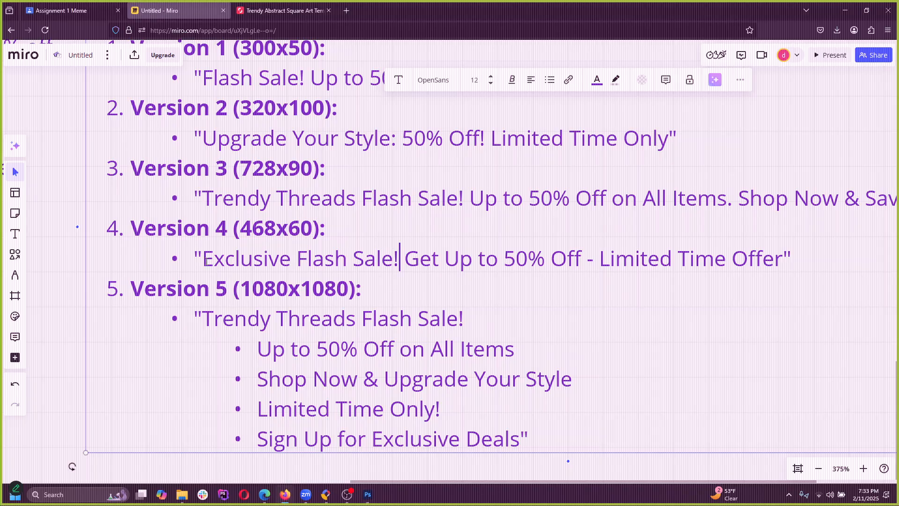
drag(206, 261, 289, 258)
key(ctrl+c)
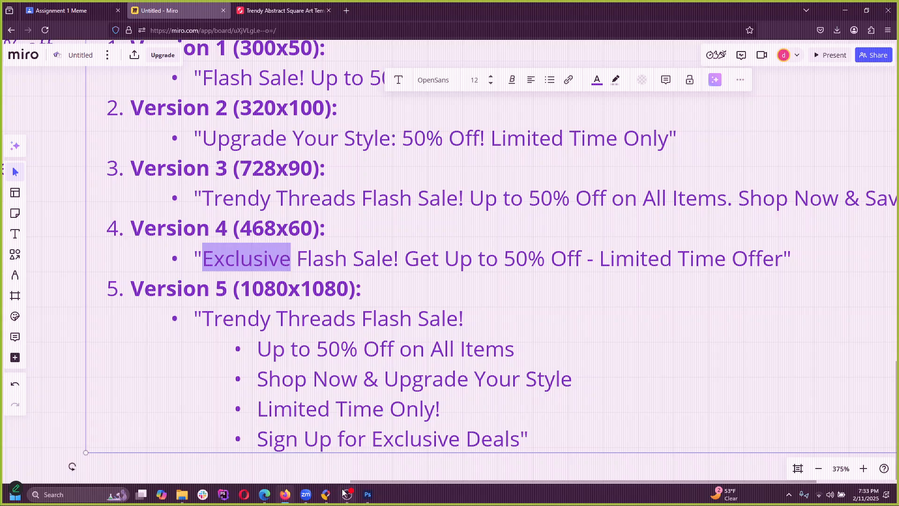
Step: Back in Photoshop, paste the copied word into the 300x50 artboard's text and set the text colour to black (000000)
click(367, 494)
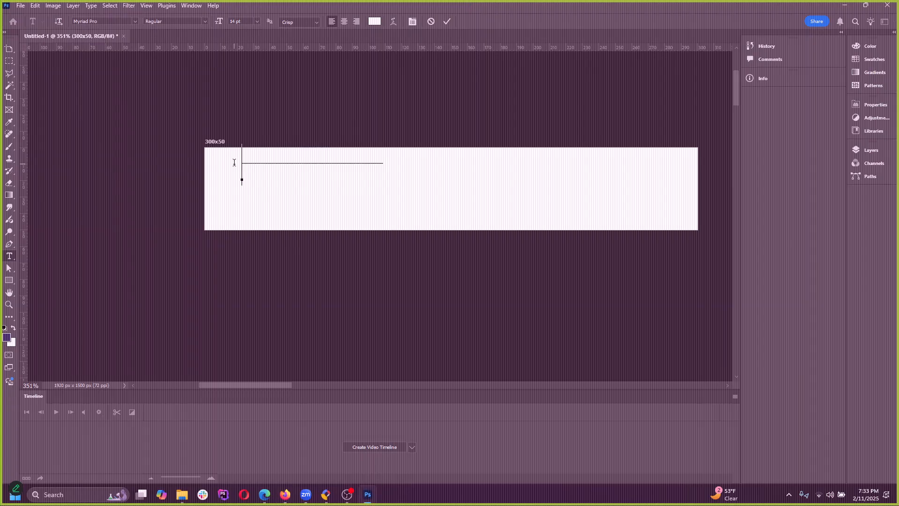
key(ctrl+v)
key(ctrl+a)
click(374, 21)
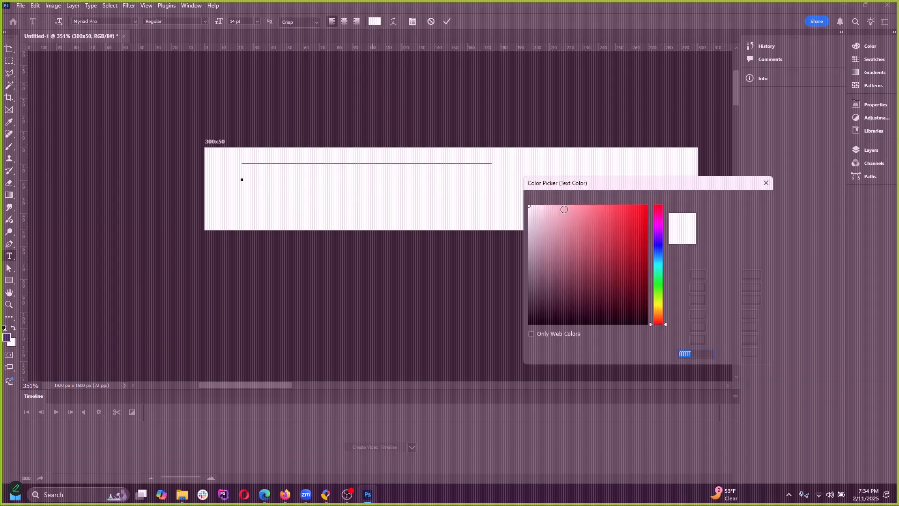
text(000000)
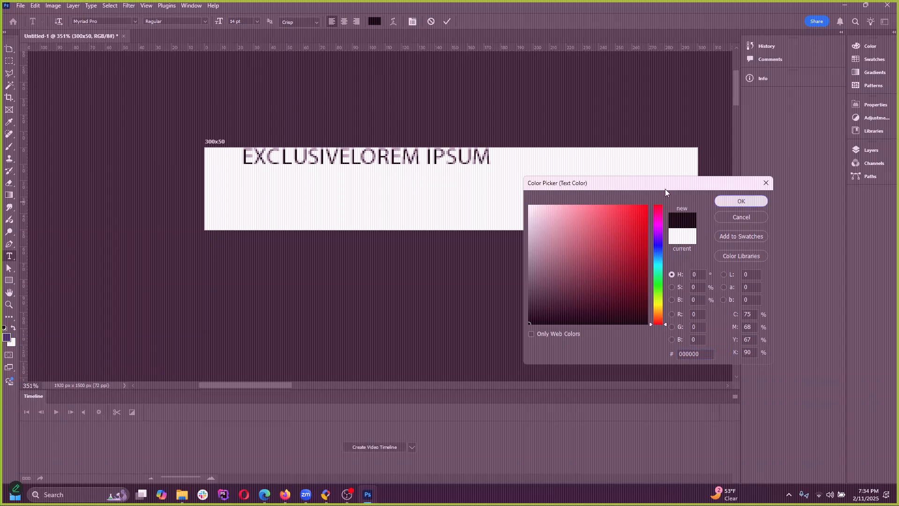
click(740, 201)
Step: Replace the combined placeholder text with only the word "Exclusive" and commit the edit
click(412, 157)
drag(489, 156, 240, 149)
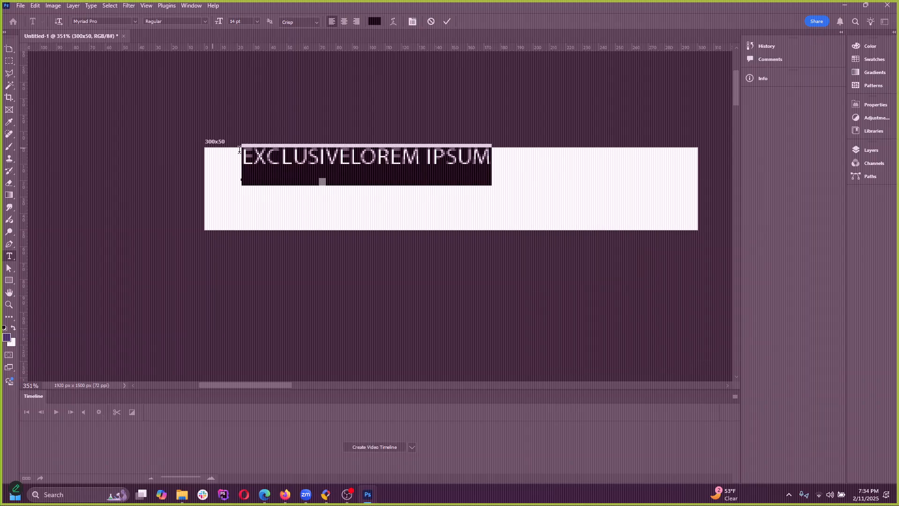
key(BackSpace)
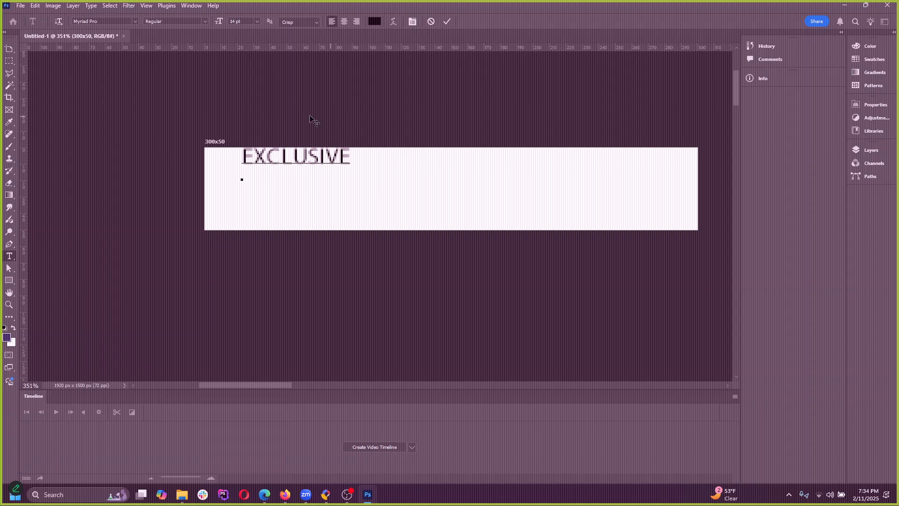
click(448, 22)
click(335, 162)
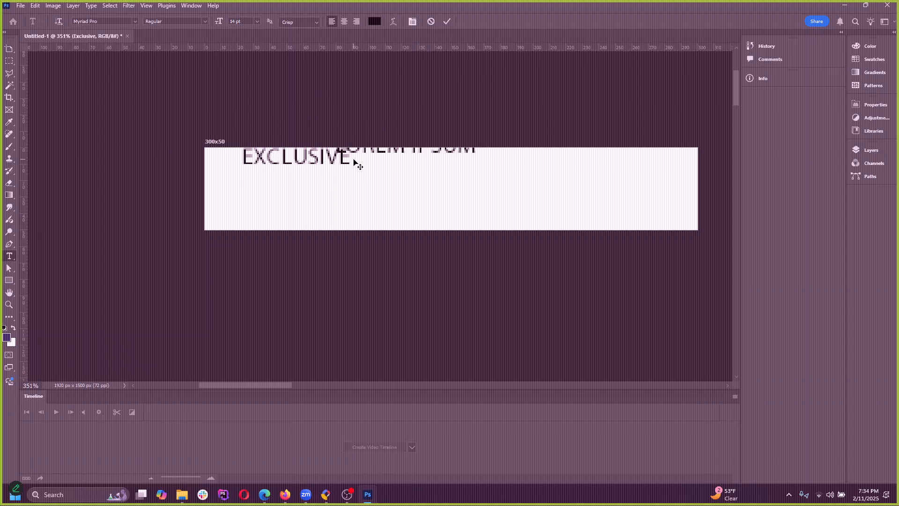
click(276, 160)
click(430, 22)
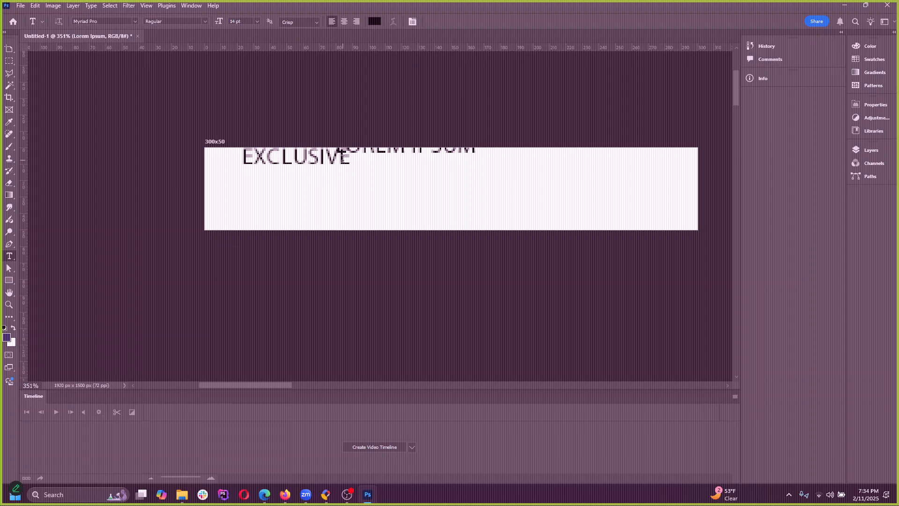
click(349, 159)
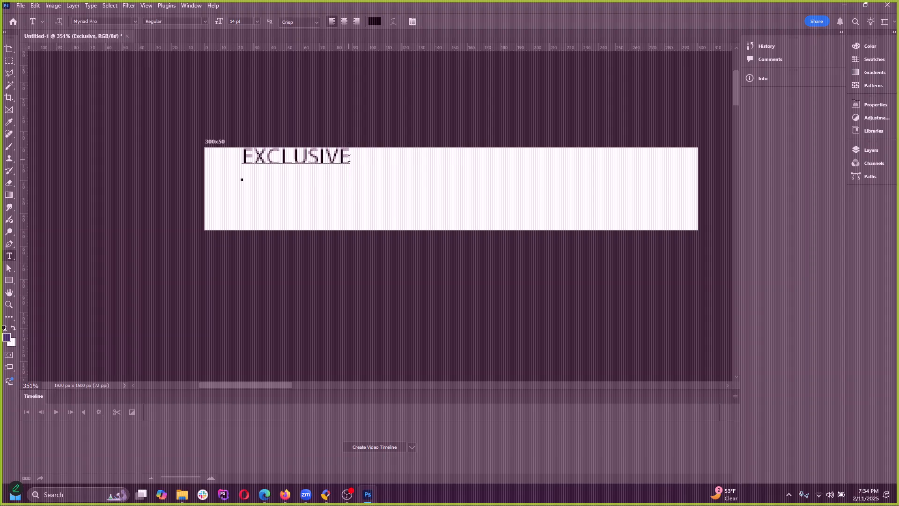
text(\)
key(BackSpace)
click(447, 21)
Step: Move the EXCLUSIVE text down to about the vertical middle of the 300x50 artboard, a little in from its left edge
click(9, 50)
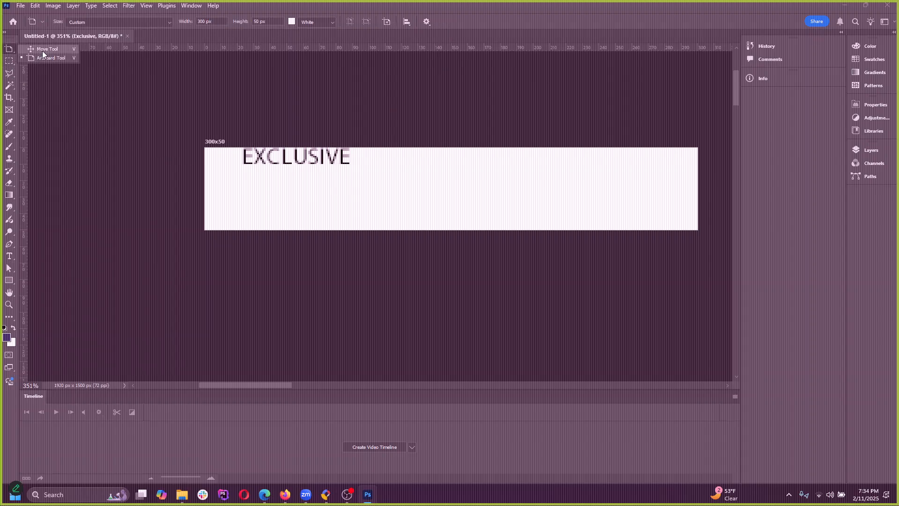
drag(297, 161, 280, 193)
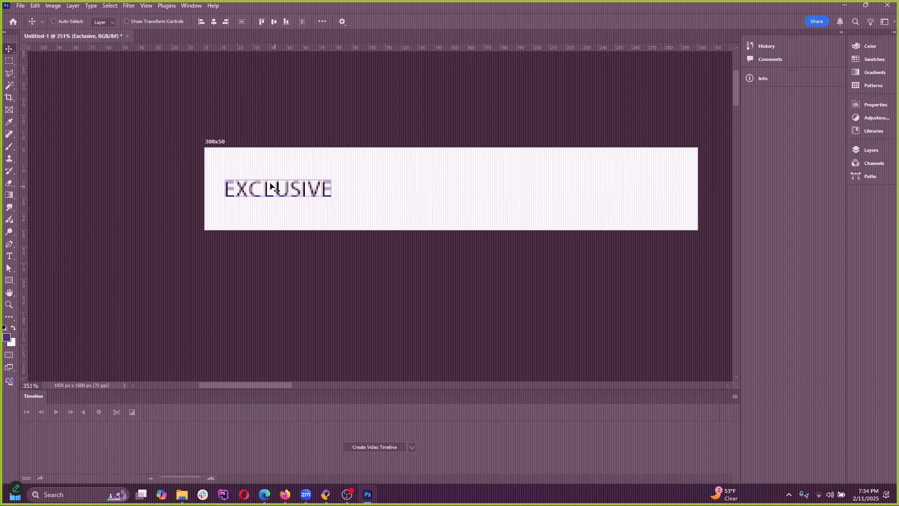
scroll(242, 210, down, 3)
scroll(279, 206, down, 2)
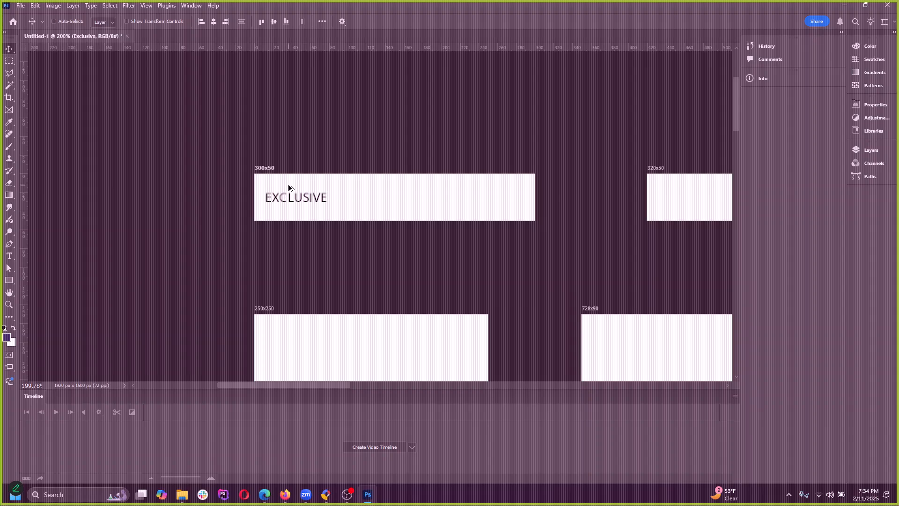
scroll(290, 222, up, 3)
scroll(291, 222, up, 5)
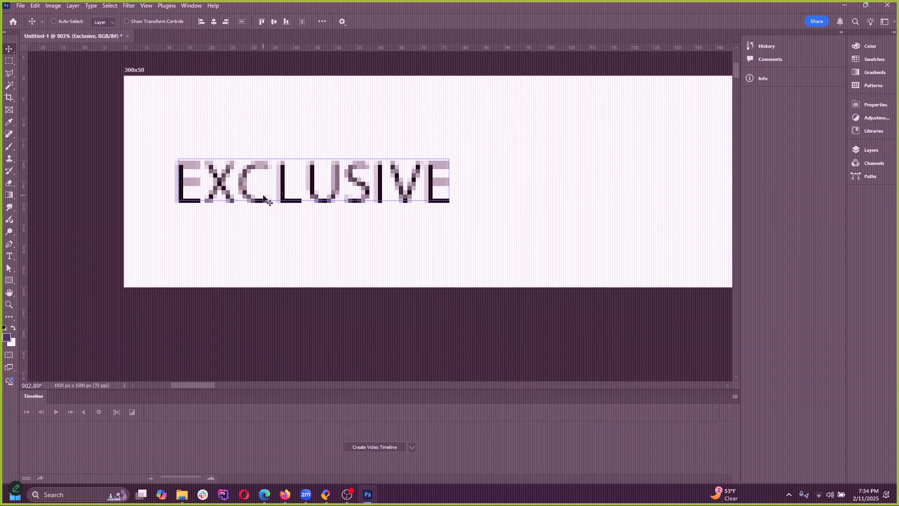
drag(286, 197, 337, 189)
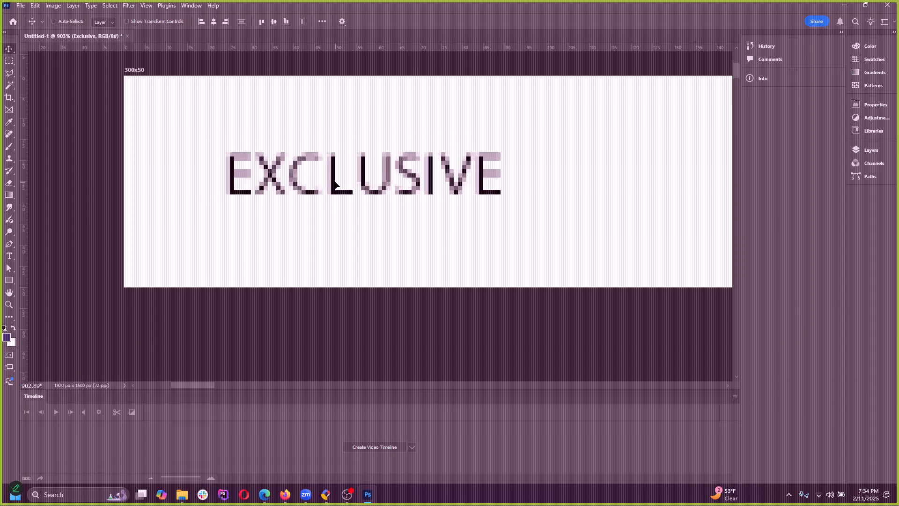
Step: View the artboards at 100% and shift the EXCLUSIVE text slightly closer to the 300x50 artboard's left edge
scroll(307, 202, down, 3)
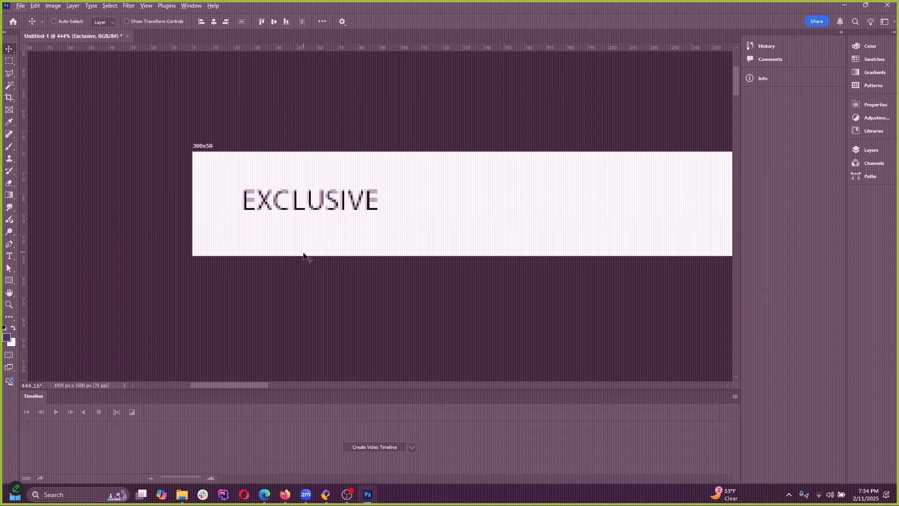
click(151, 5)
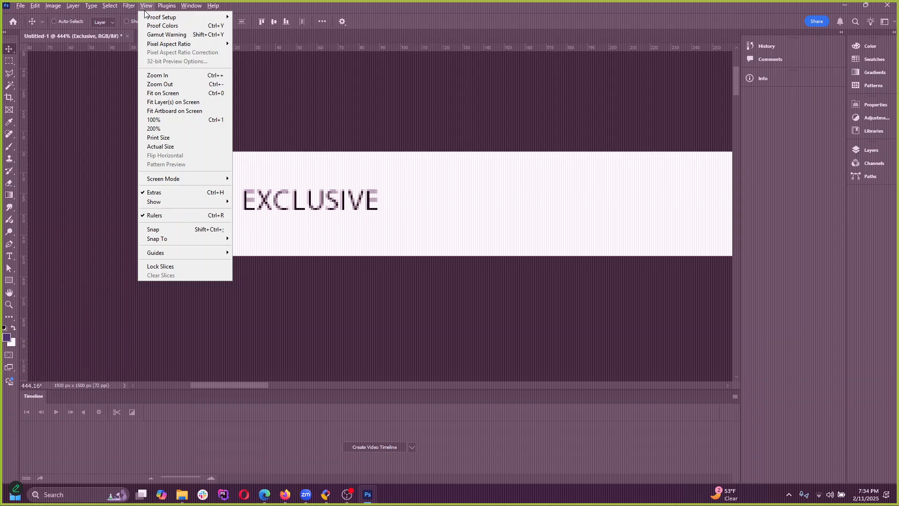
click(155, 120)
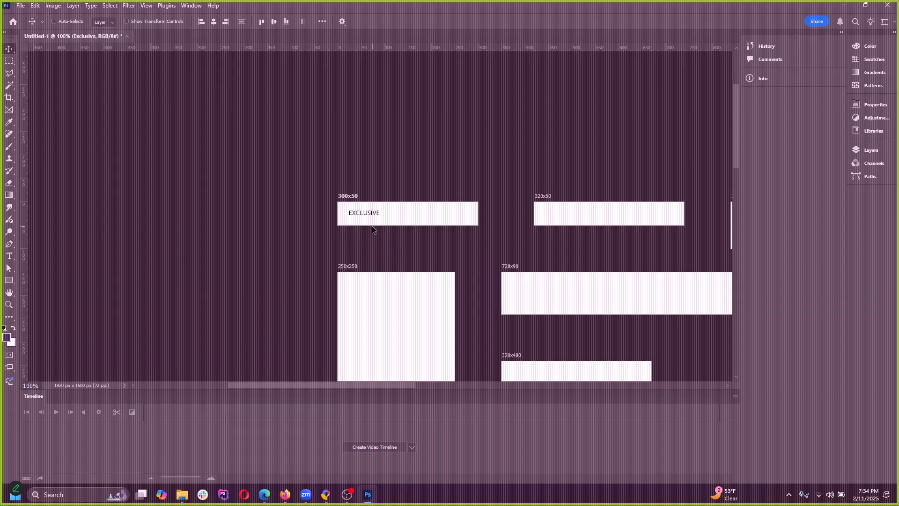
drag(373, 214, 370, 216)
drag(313, 387, 336, 386)
drag(279, 220, 279, 219)
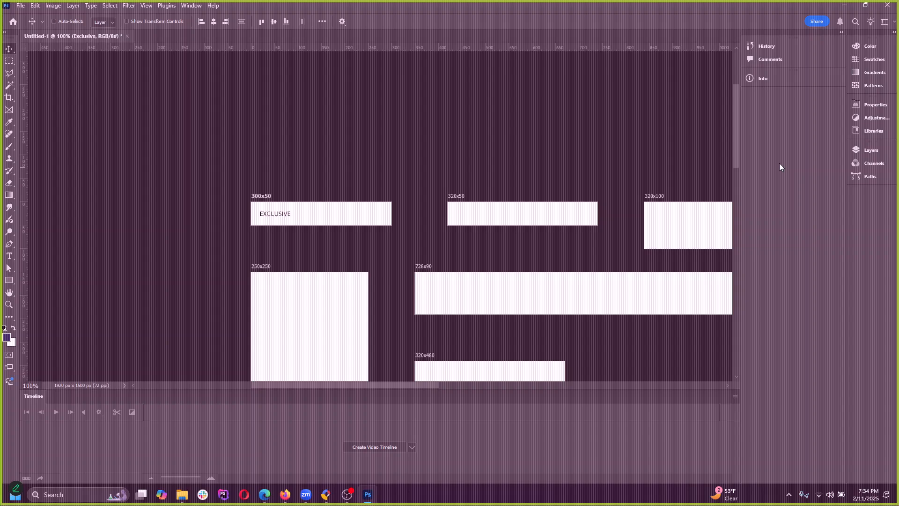
Step: Show an enlarged Layers panel, expand the 300x50 artboard and select its Exclusive text layer with the Move tool active
click(870, 157)
drag(804, 244, 796, 418)
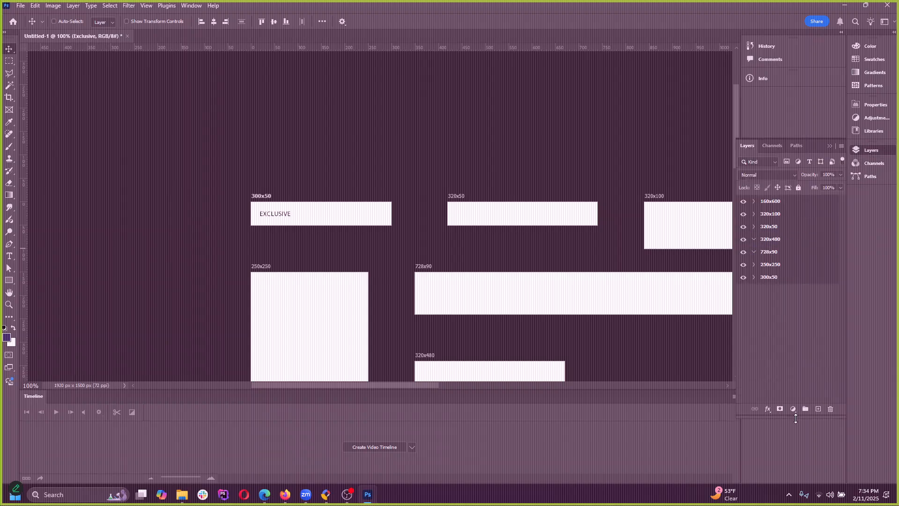
click(266, 220)
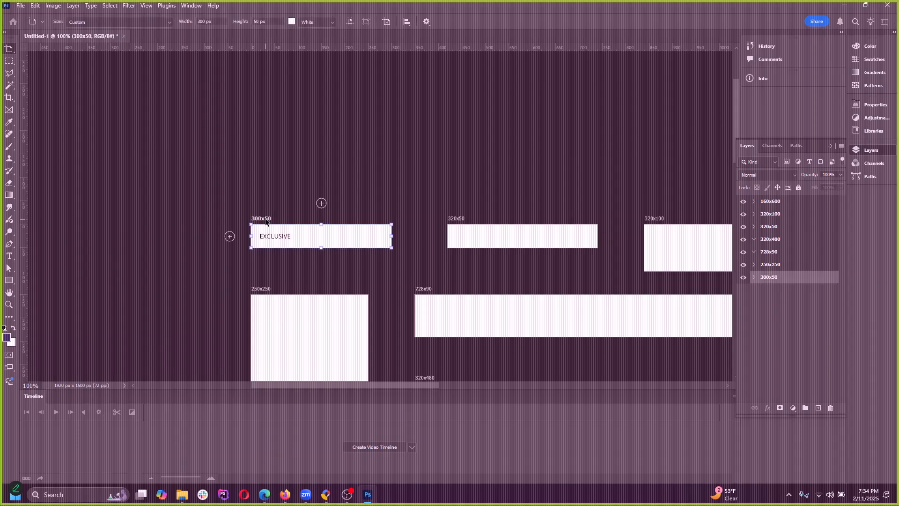
click(754, 278)
click(777, 294)
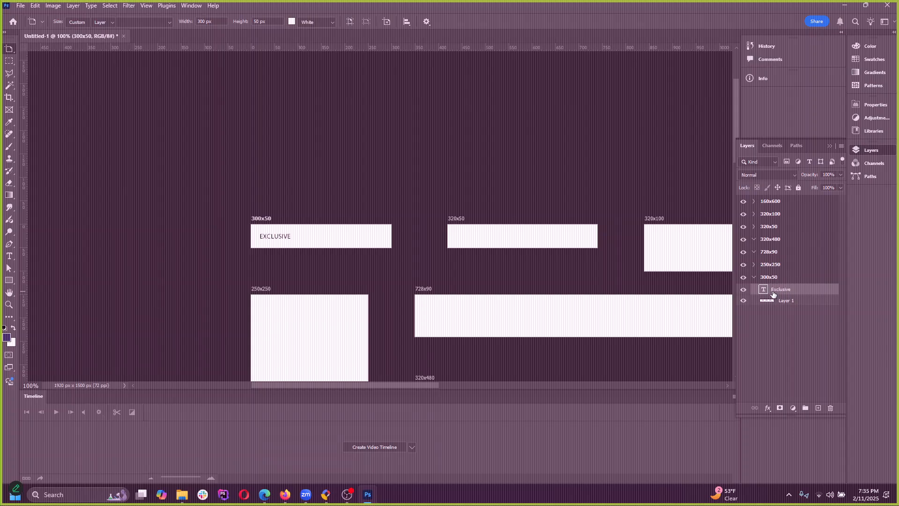
key(v)
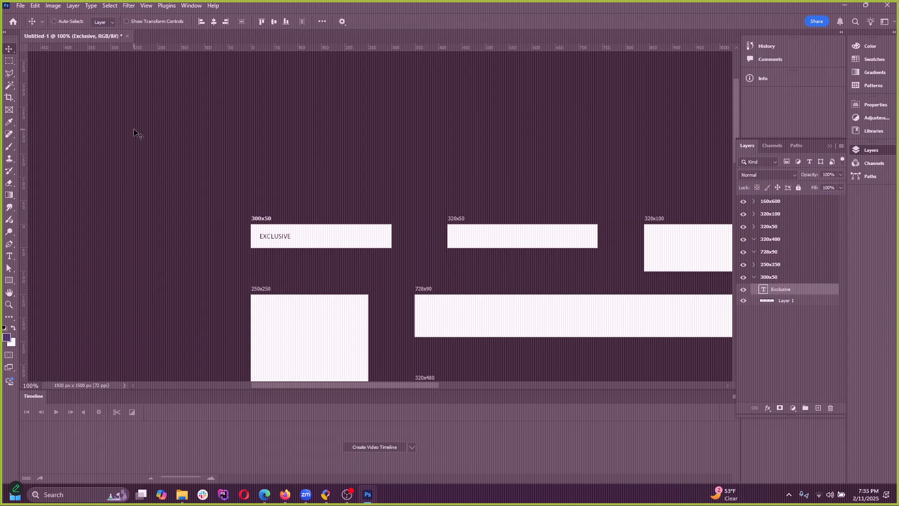
Step: Select "Flash Sale!" in the Version 4 (468x60) message on the Miro board and switch back to Photoshop
scroll(362, 307, up, 1)
scroll(386, 306, up, 2)
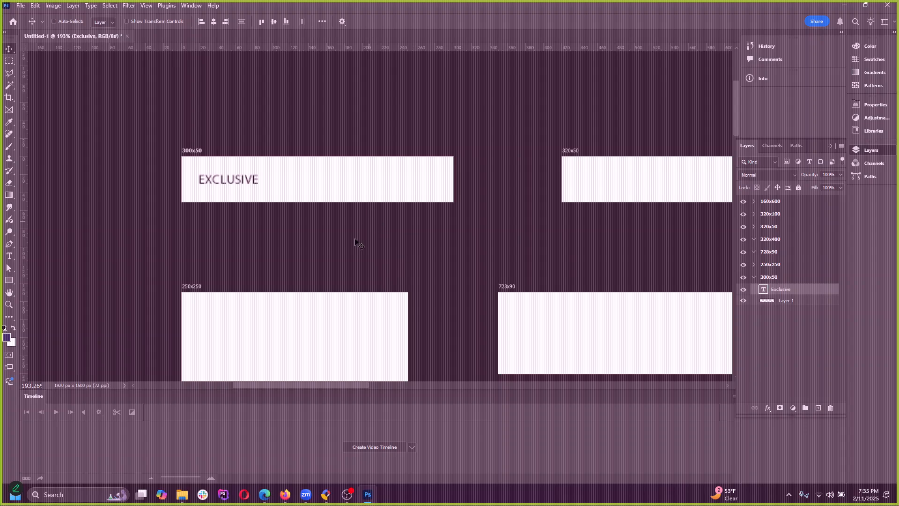
click(284, 494)
drag(297, 259, 401, 257)
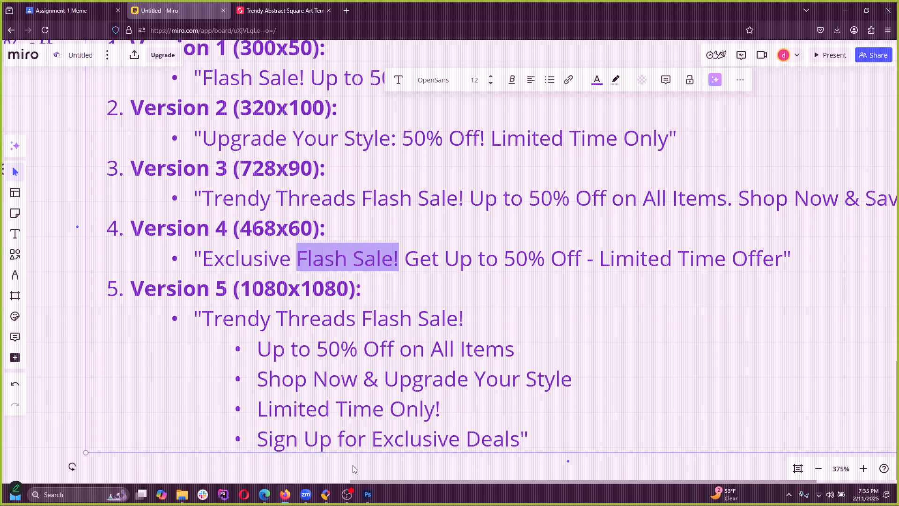
click(367, 494)
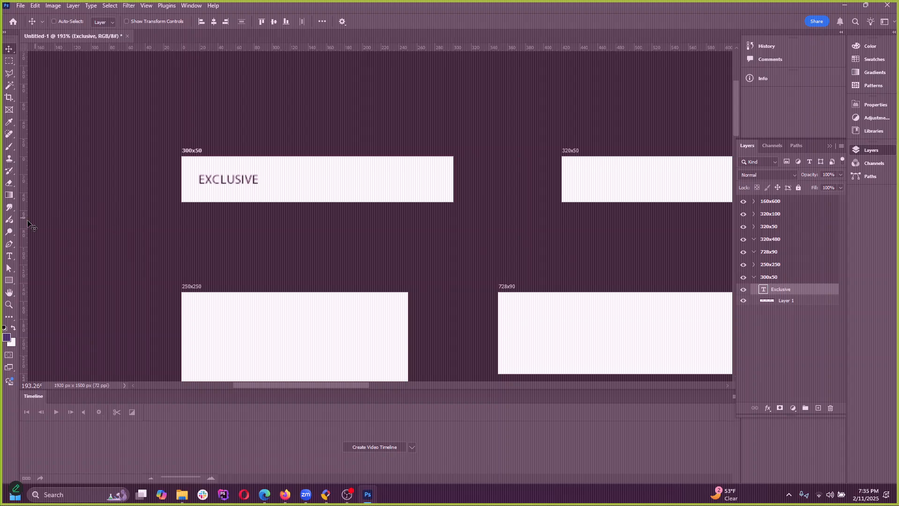
Step: Add the text FLASH SALE! to the 300x50 artboard and place it beside EXCLUSIVE on the same line
click(8, 255)
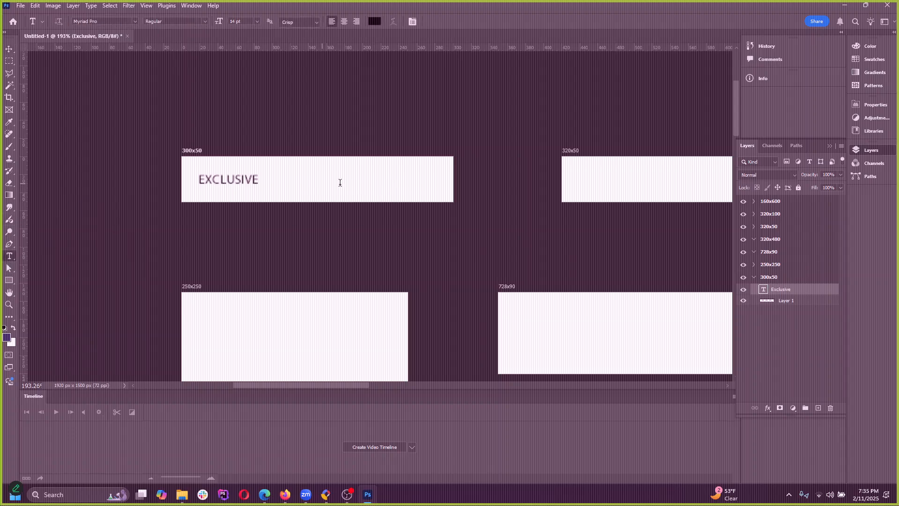
click(322, 182)
text(FLASH SALE!)
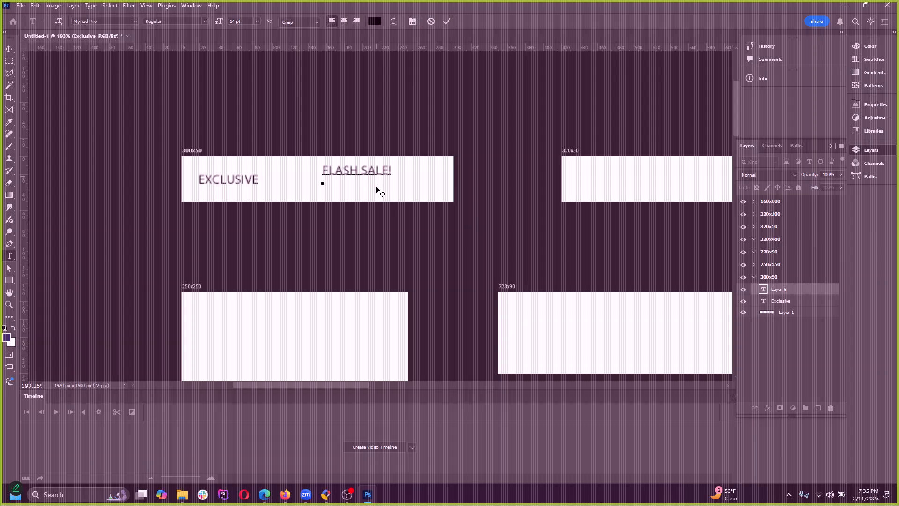
click(9, 48)
drag(344, 190, 318, 187)
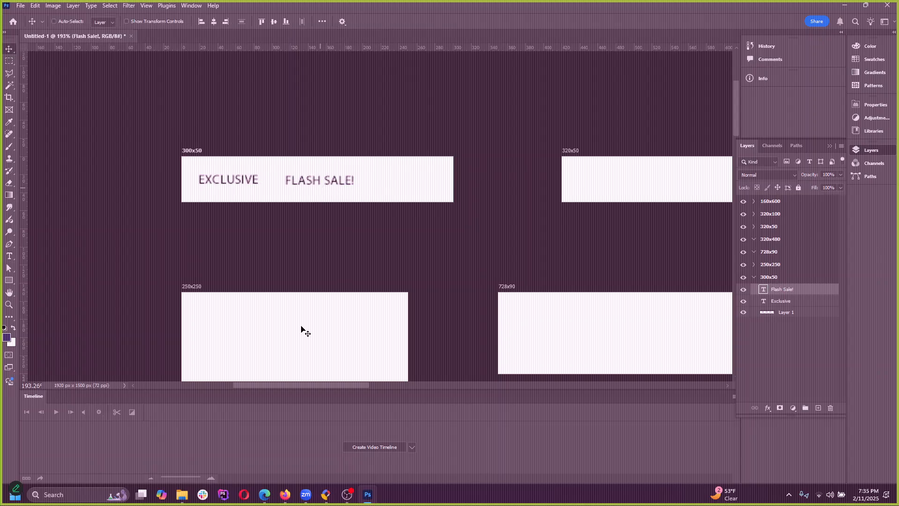
Step: Select "Get Up to 50% Off" in the Version 4 (468x60) message on the Miro board and return to Photoshop
click(284, 496)
click(443, 257)
drag(405, 259, 582, 263)
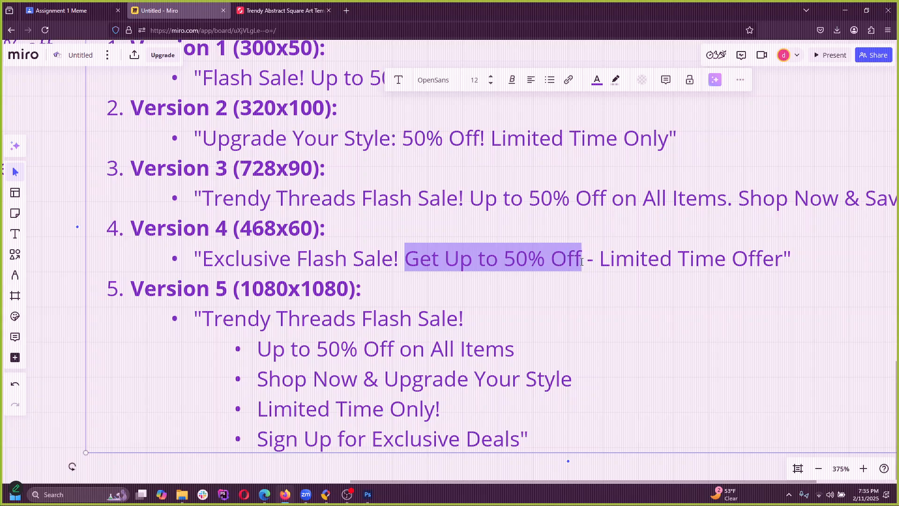
click(506, 262)
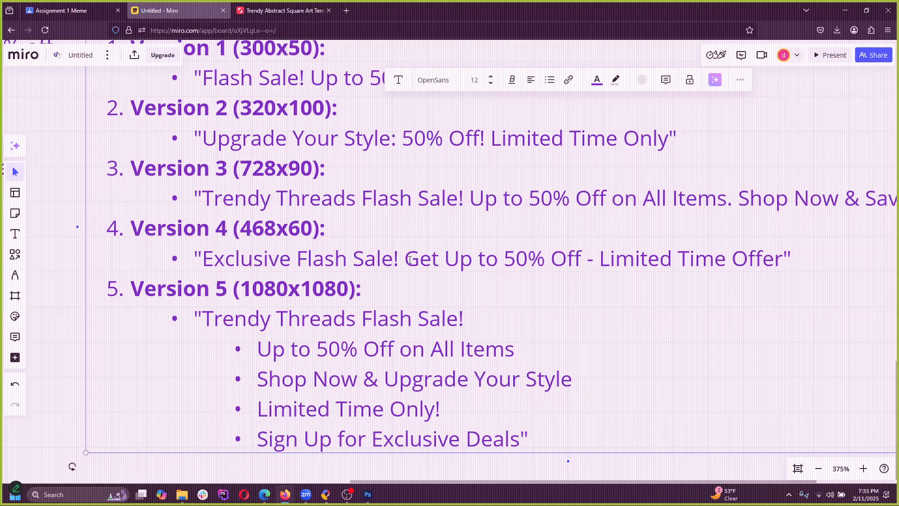
drag(407, 259, 582, 256)
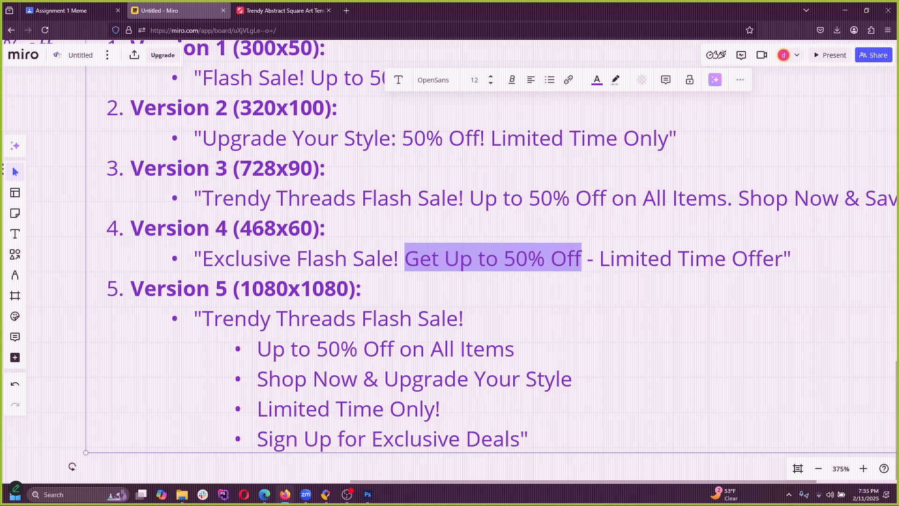
click(368, 495)
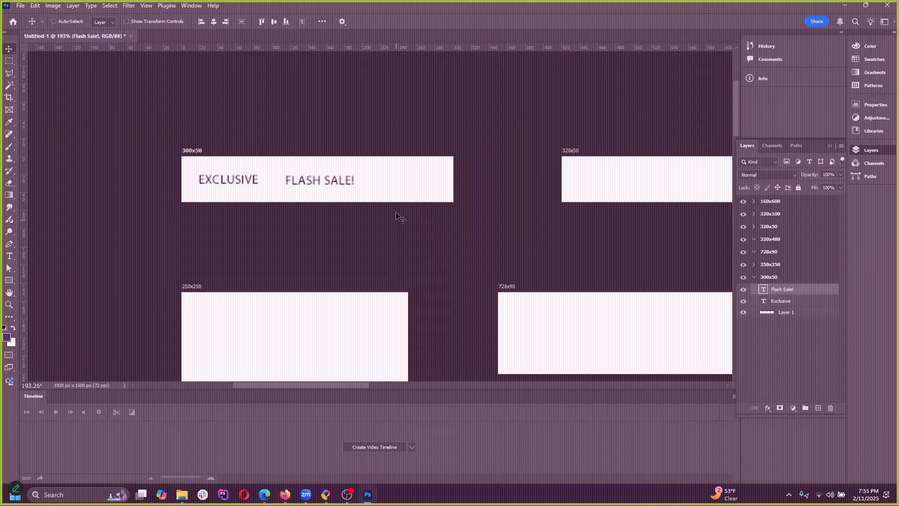
Step: Add the text GET UP TO 50% OFF and position it fully inside the right half of the 300x50 artboard
click(9, 256)
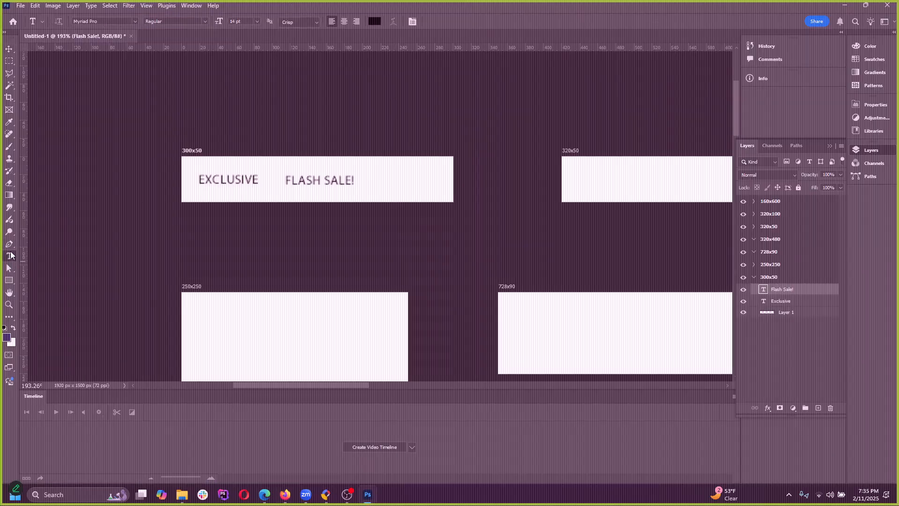
click(391, 177)
text(GET UP TO 50% OFF)
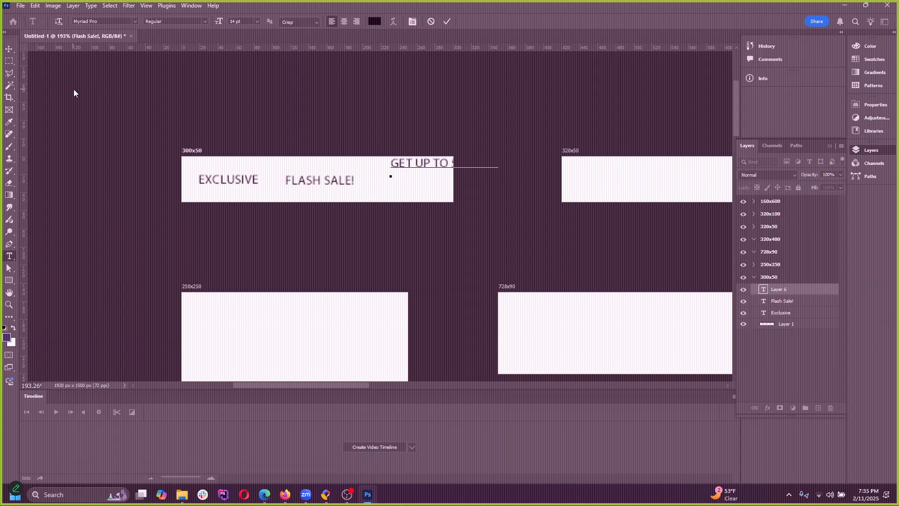
click(9, 49)
drag(421, 166, 362, 178)
Step: Stack EXCLUSIVE above FLASH SALE! near the 300x50 artboard's left edge and bring GET UP TO 50% OFF closer beside them
drag(308, 185, 231, 174)
drag(276, 194, 246, 187)
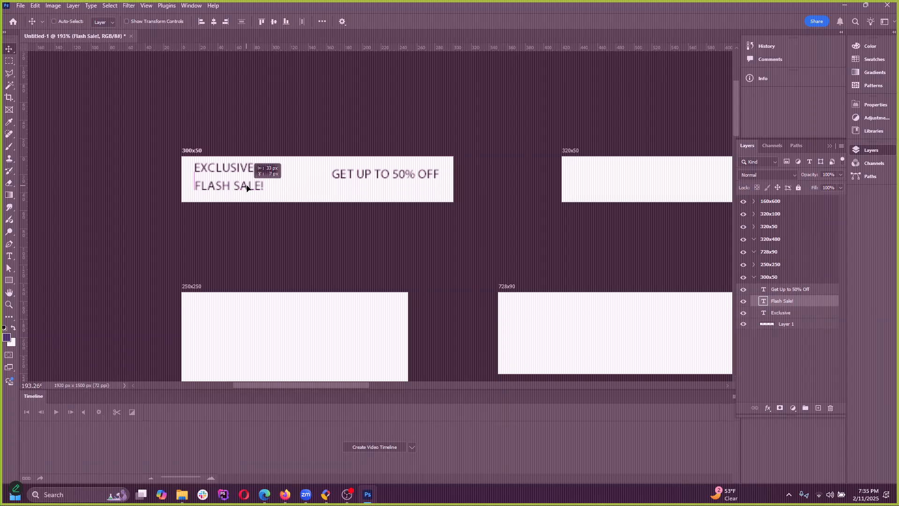
drag(415, 178, 363, 186)
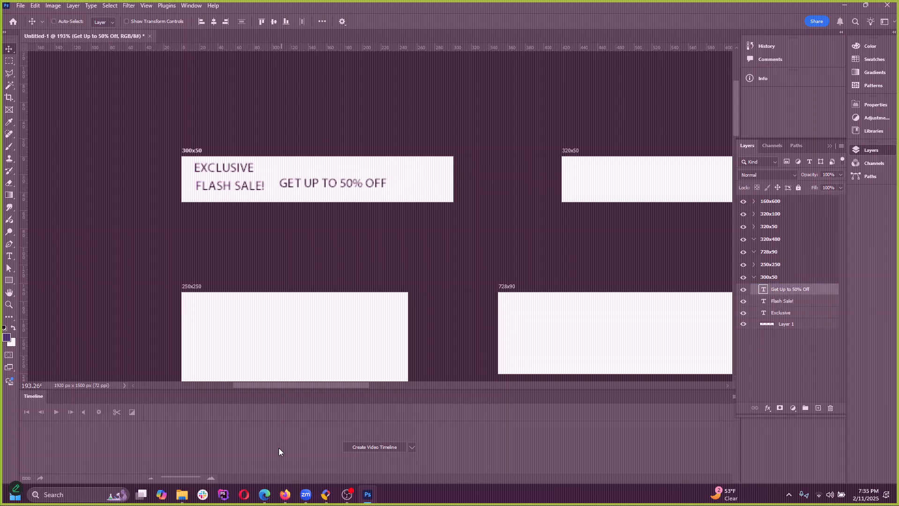
Step: Select "Limited Time Offer" in the Version 4 (468x60) message on the Miro board and minimize the browser
click(285, 495)
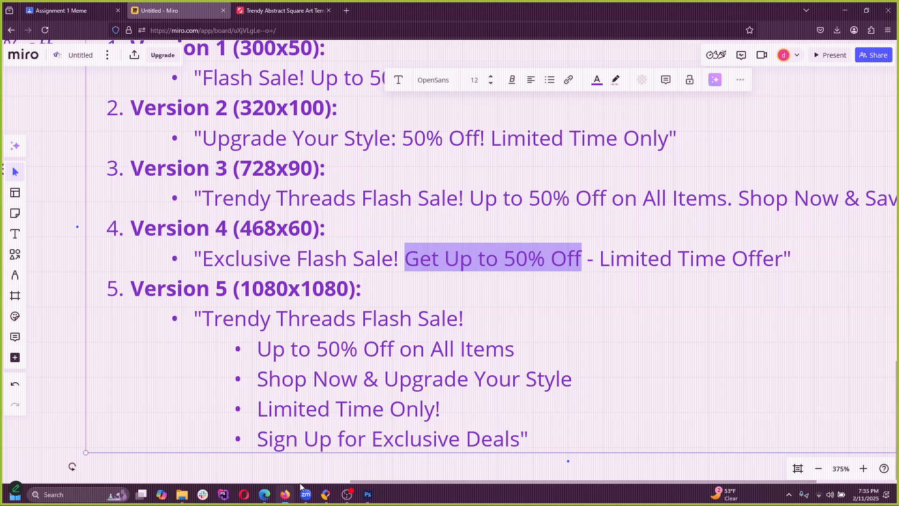
click(608, 242)
drag(599, 259, 782, 262)
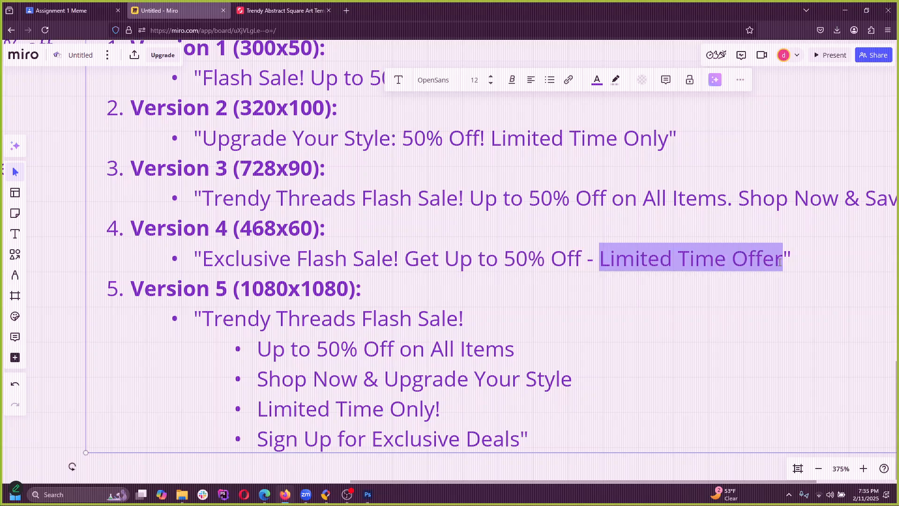
click(846, 10)
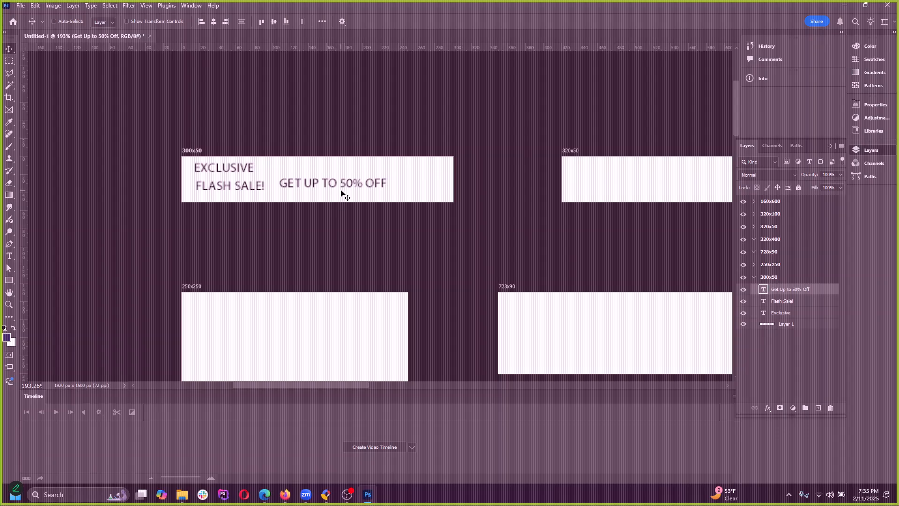
Step: Add the text LIMITED TIME OFFER to the 300x50 artboard and arrange it left-aligned directly below GET UP TO 50% OFF
drag(336, 185, 344, 163)
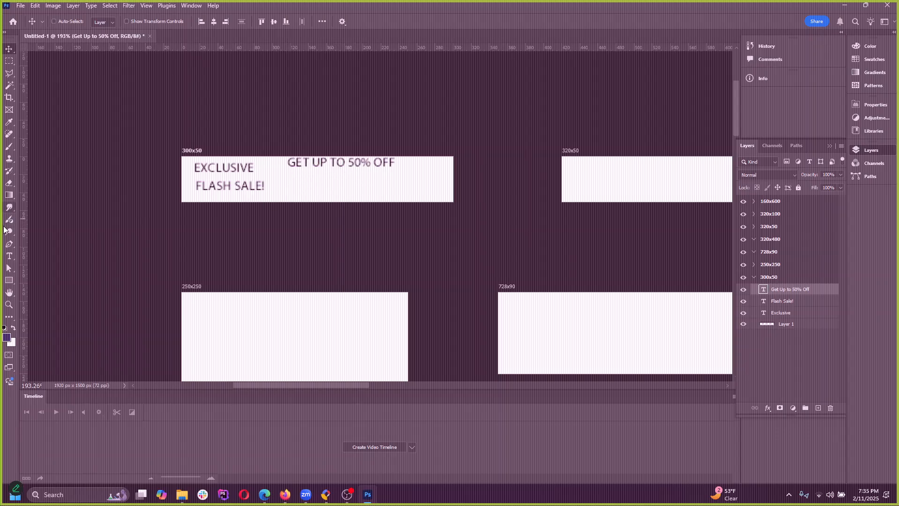
click(9, 256)
click(312, 192)
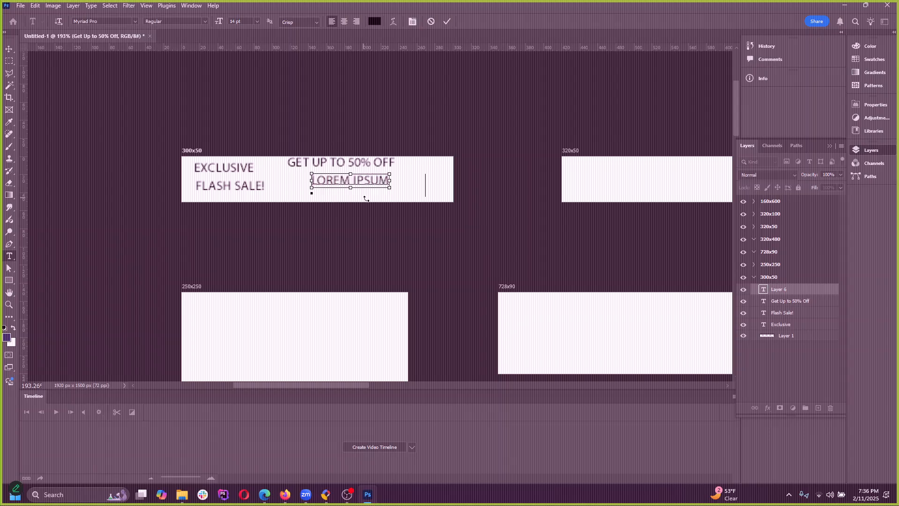
text(LIMITED TIME OFFER)
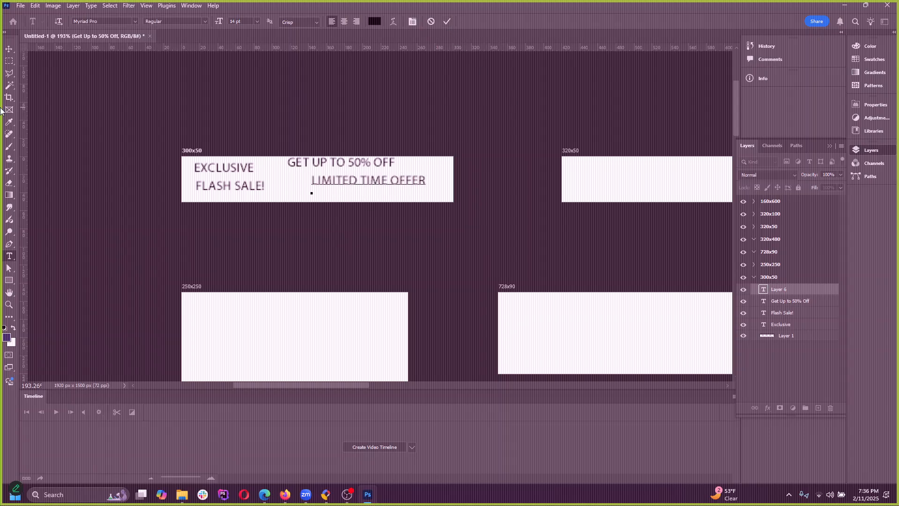
click(9, 49)
mouse_move(362, 182)
mouse_down()
mouse_move(332, 188)
mouse_move(331, 196)
mouse_move(347, 200)
mouse_move(358, 165)
mouse_move(359, 176)
mouse_move(367, 170)
mouse_up()
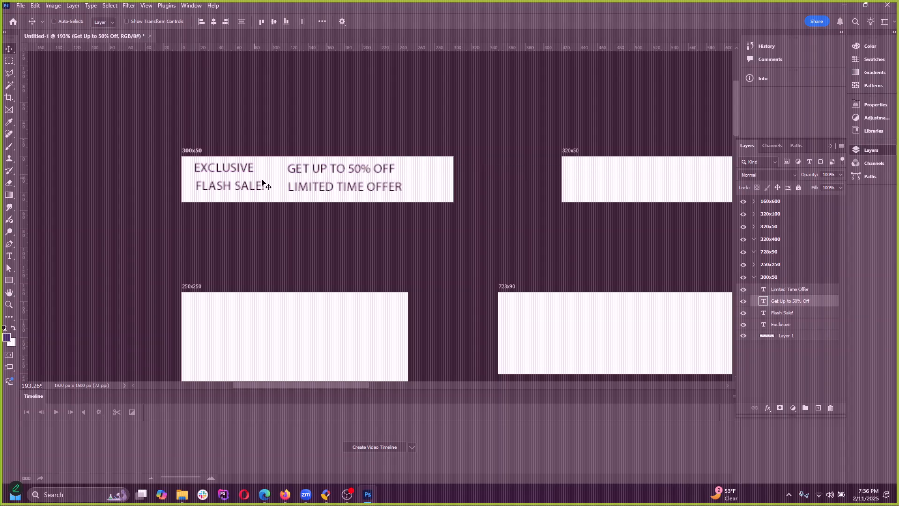
Step: Tighten the EXCLUSIVE and FLASH SALE! lines in the 300x50 artboard's upper left, and indent LIMITED TIME OFFER slightly to the right
drag(234, 169, 243, 194)
mouse_move(347, 193)
mouse_down()
mouse_move(356, 202)
mouse_move(332, 193)
mouse_move(351, 190)
mouse_up()
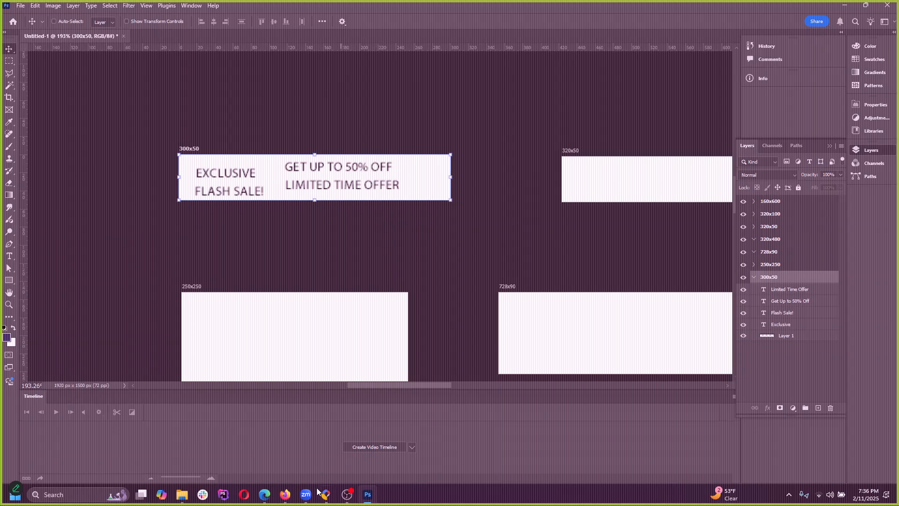
mouse_move(243, 177)
mouse_down()
mouse_move(237, 169)
mouse_move(246, 192)
mouse_move(243, 183)
mouse_up()
drag(372, 188, 386, 185)
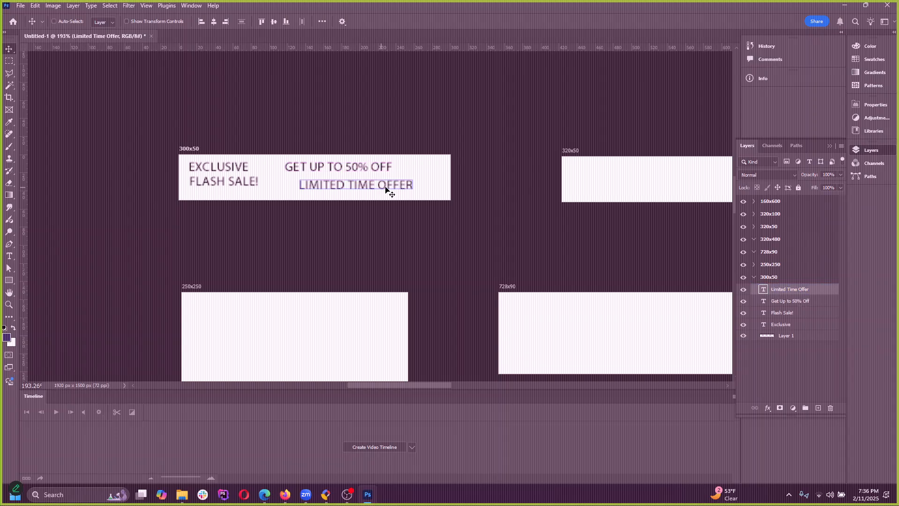
double_click(387, 188)
click(337, 185)
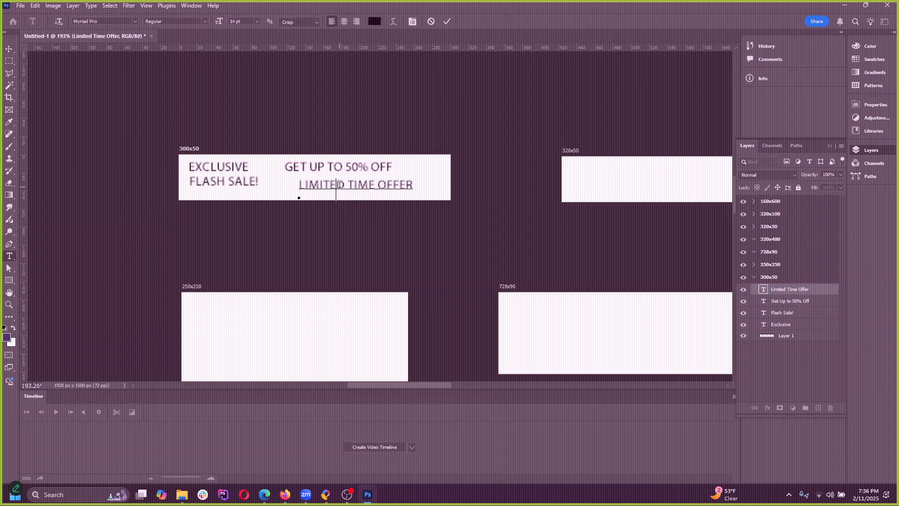
click(11, 49)
drag(337, 189, 422, 210)
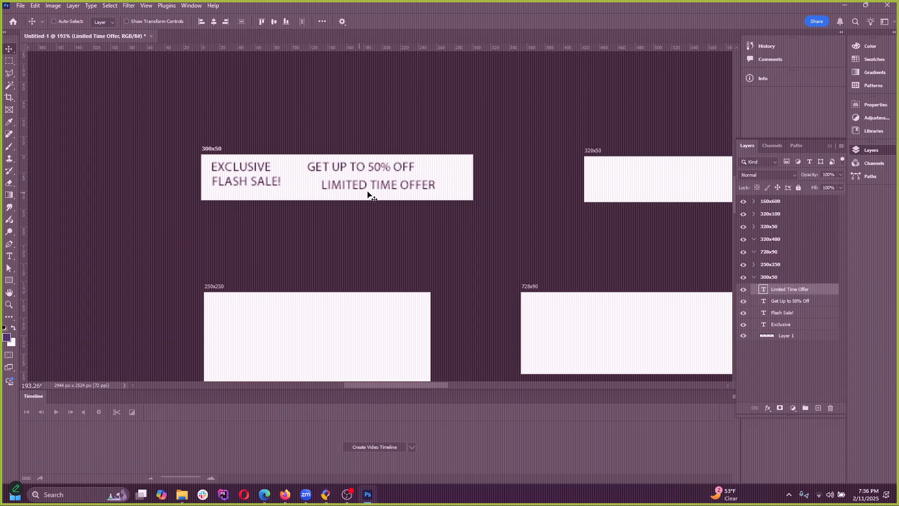
ctrl+click(275, 191)
click(326, 494)
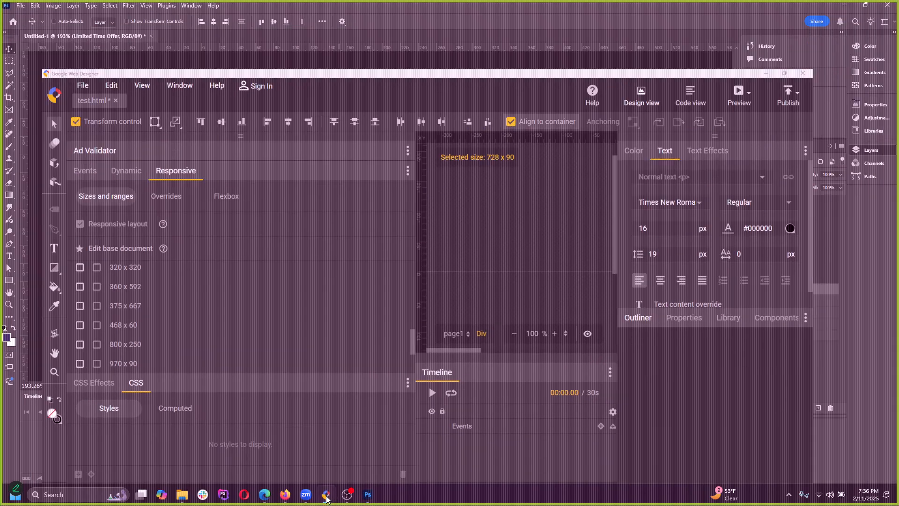
click(326, 495)
click(286, 495)
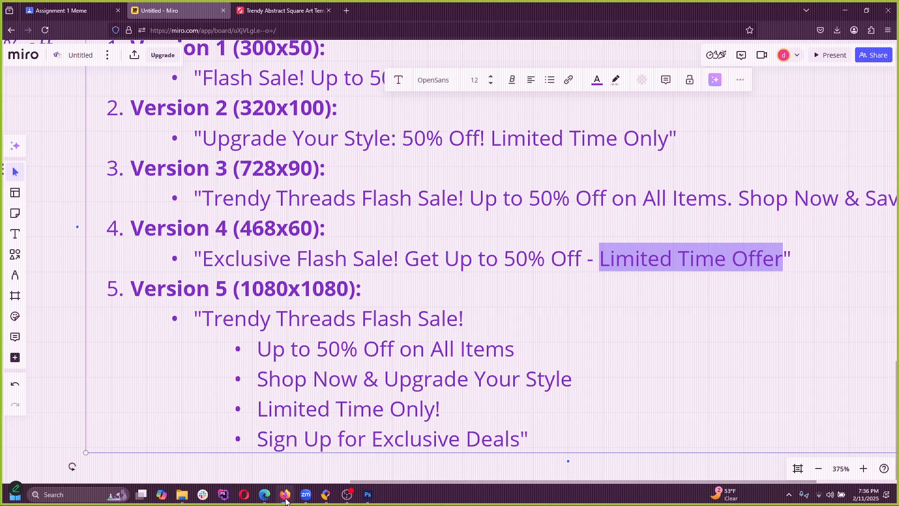
click(285, 496)
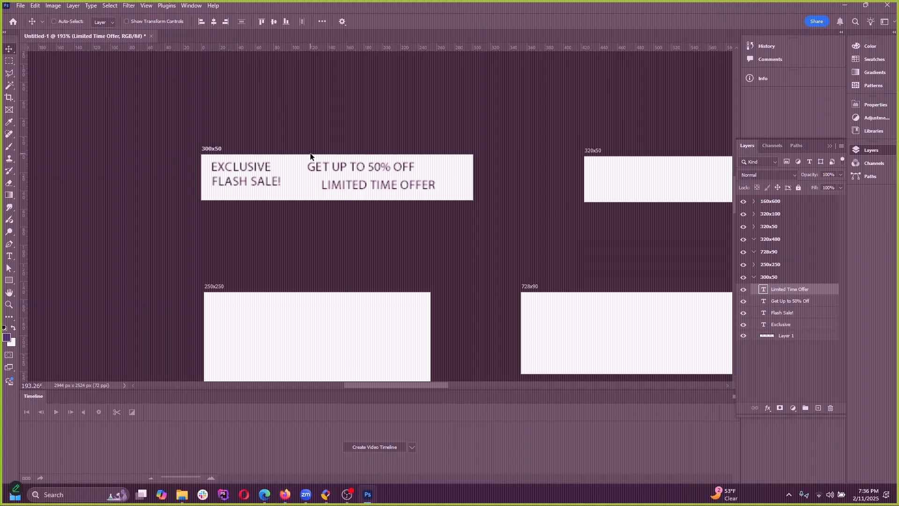
Step: View the artboards at 100% and check how the 300x50 banner's text reads at actual size
scroll(247, 201, down, 4)
scroll(139, 145, down, 2)
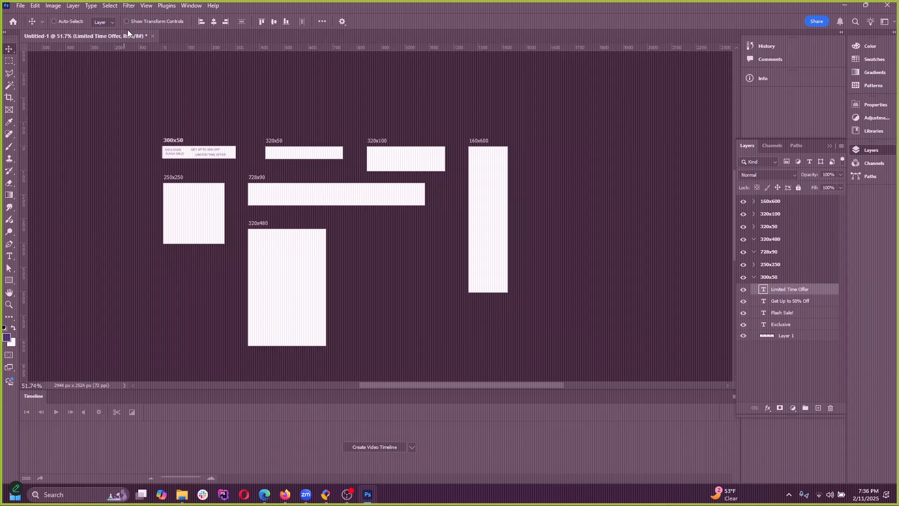
click(147, 6)
click(183, 122)
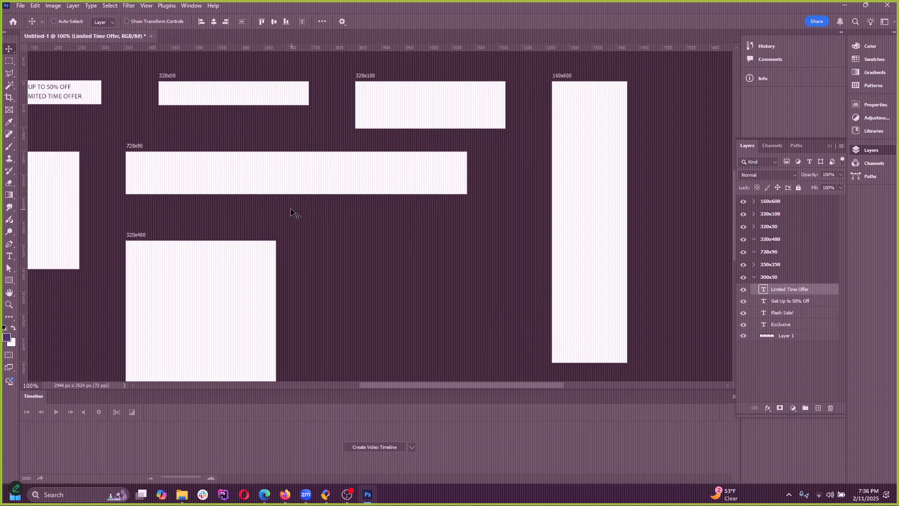
drag(414, 385, 391, 385)
scroll(379, 325, down, 3)
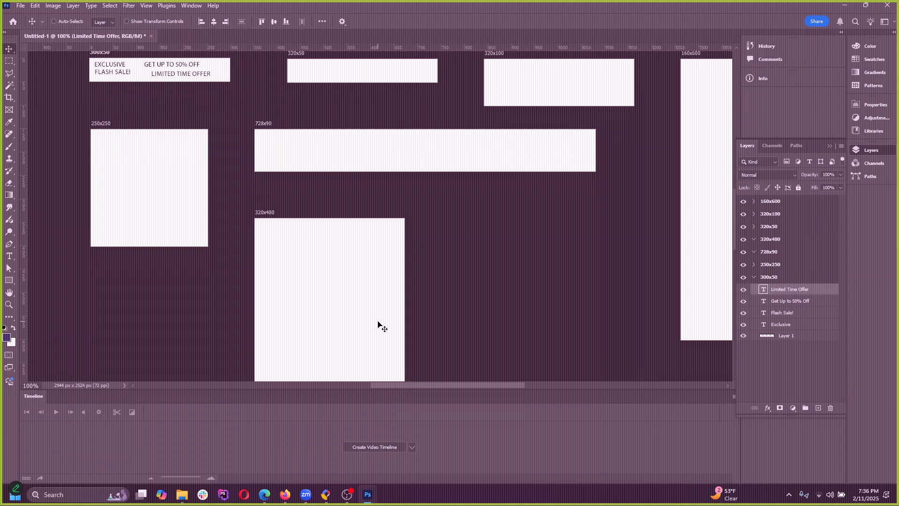
scroll(404, 318, up, 5)
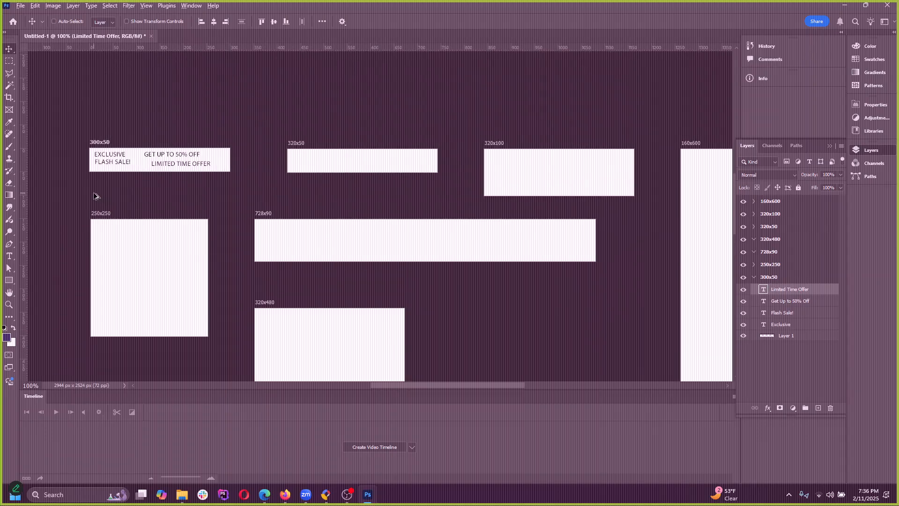
Step: Select the four text layers EXCLUSIVE, FLASH SALE!, GET UP TO 50% OFF and LIMITED TIME OFFER on the 300x50 artboard
scroll(100, 175, up, 3)
scroll(73, 109, up, 3)
scroll(182, 204, up, 3)
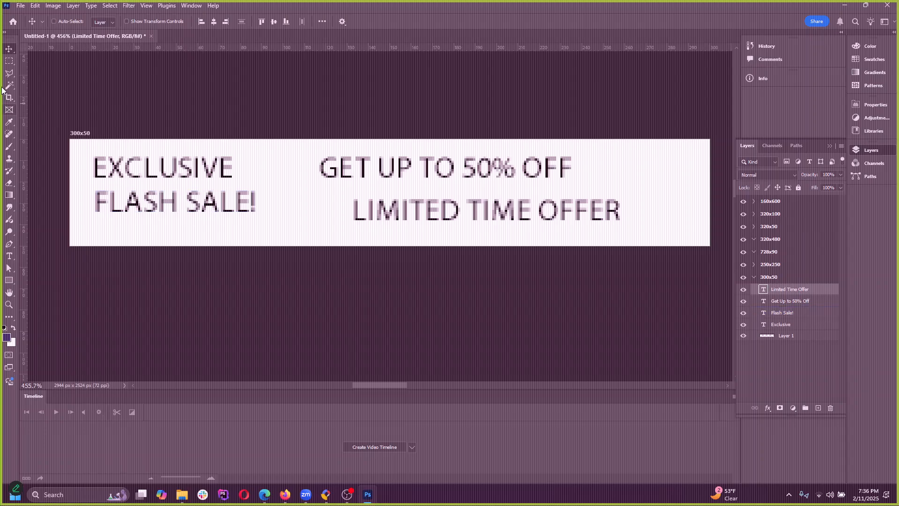
ctrl+click(183, 179)
ctrl+shift+click(229, 210)
ctrl+shift+click(358, 173)
ctrl+shift+click(445, 208)
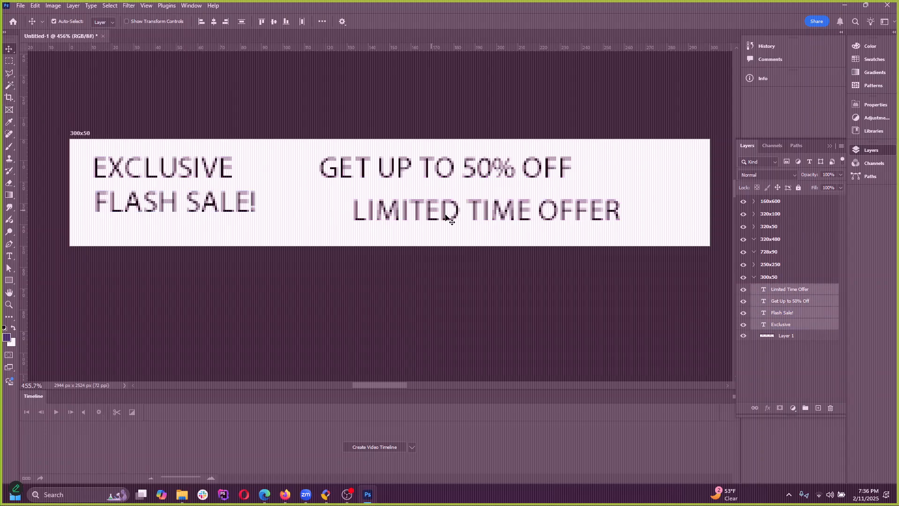
drag(446, 208, 485, 221)
Step: View the artboards at 100% and preview New Spirit, Oswald, Roboto Slab, Perpetua and Phoreus Cherokee on the four 300x50 text layers
click(146, 5)
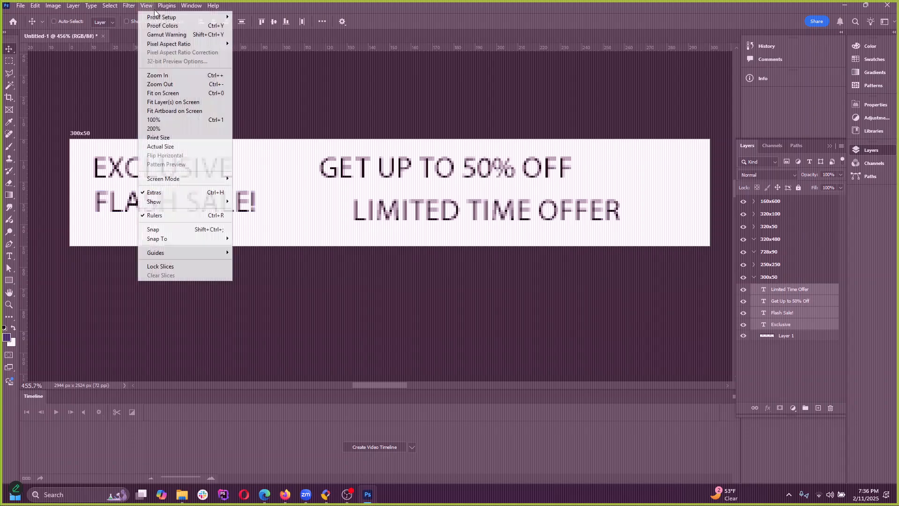
click(167, 120)
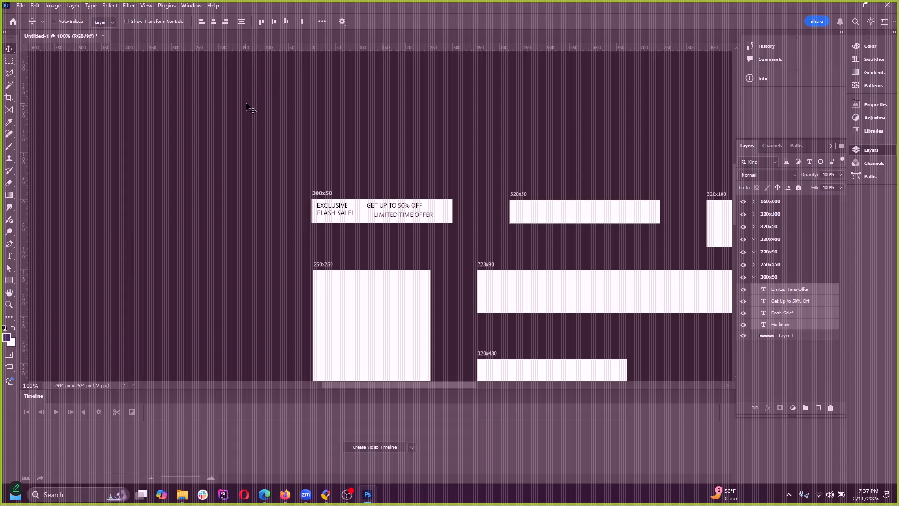
click(13, 256)
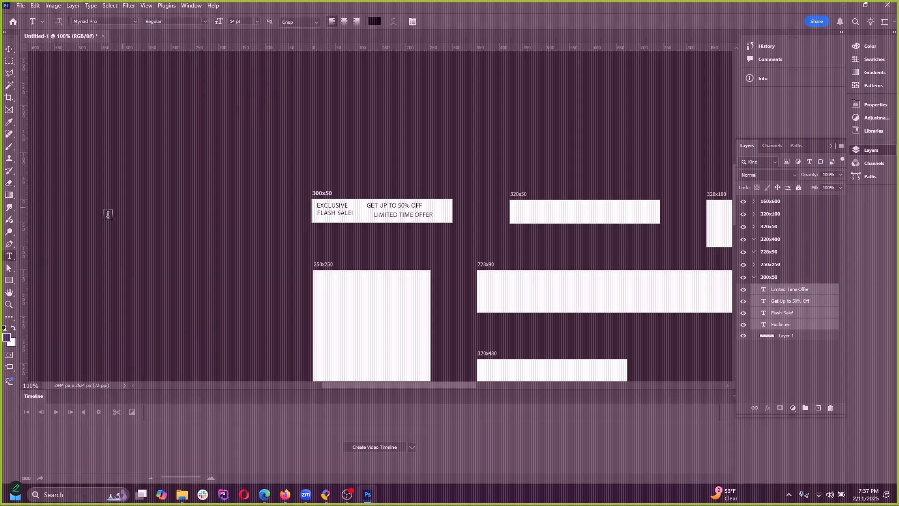
click(112, 21)
click(135, 21)
text(optiveronese-s)
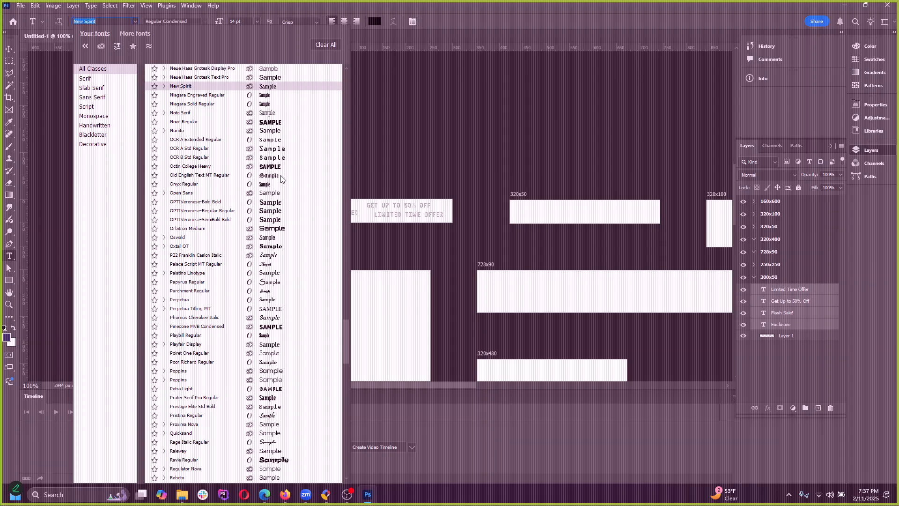
text(pal)
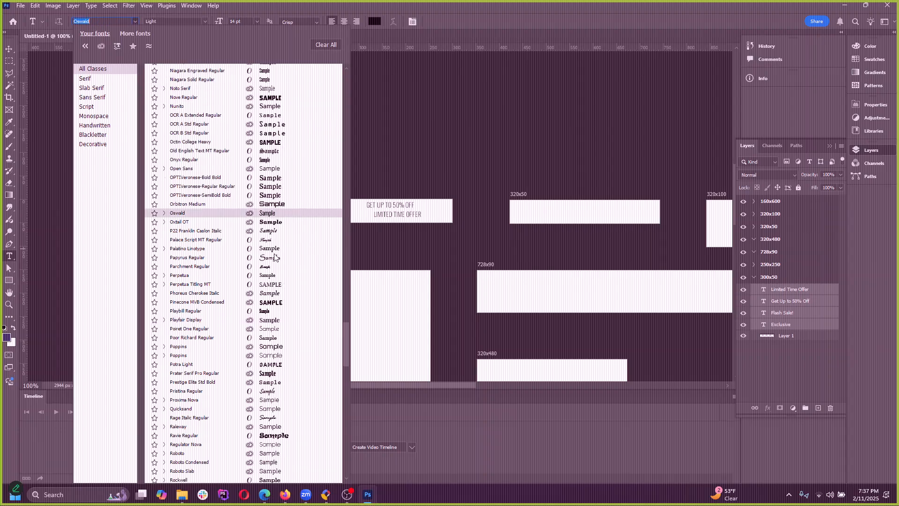
text(reg)
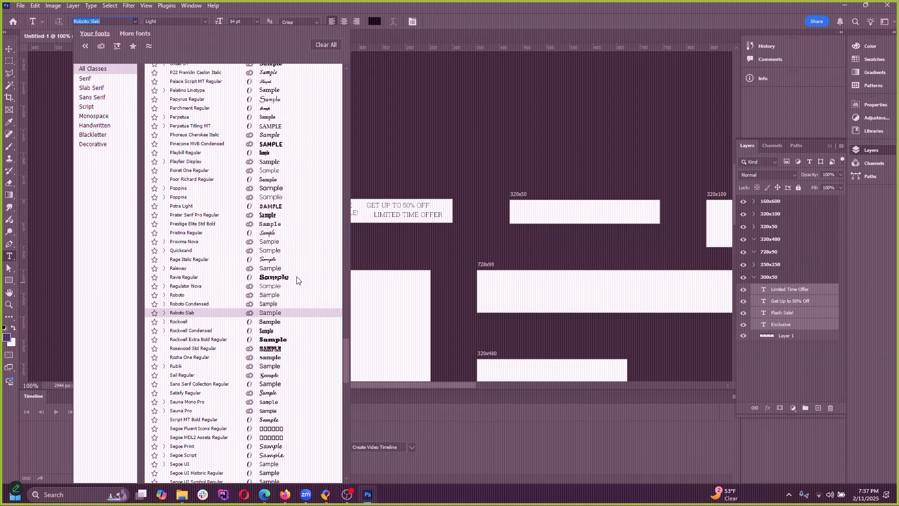
text(per)
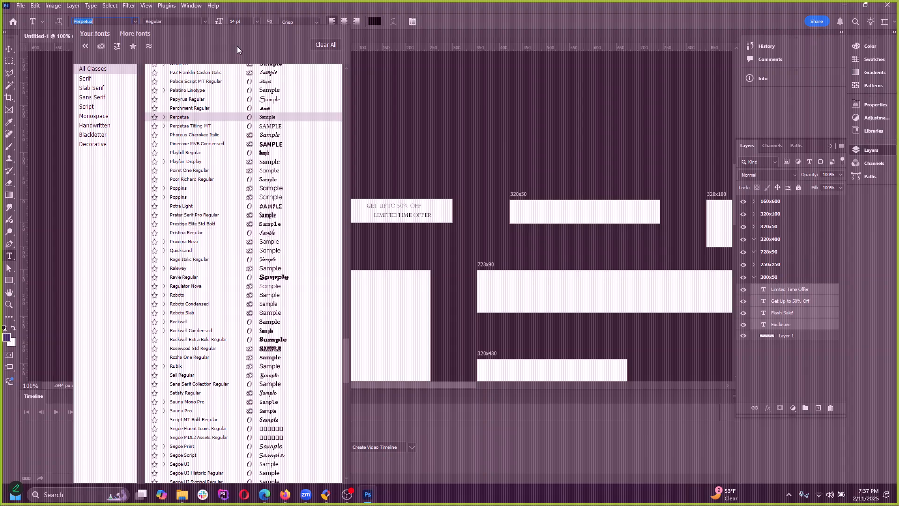
text(pla)
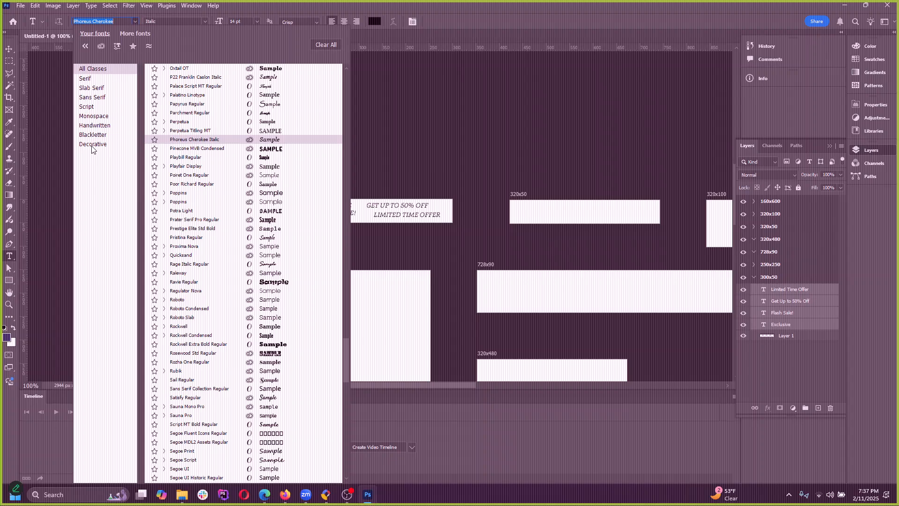
Step: Filter the fonts to Sans Serif and set the four 300x50 text layers to Oswald Light
click(87, 98)
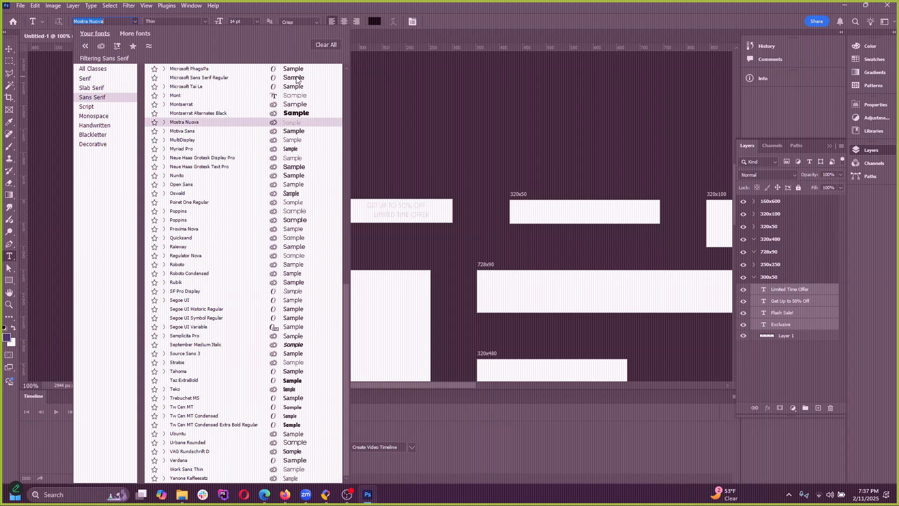
text(Nunito)
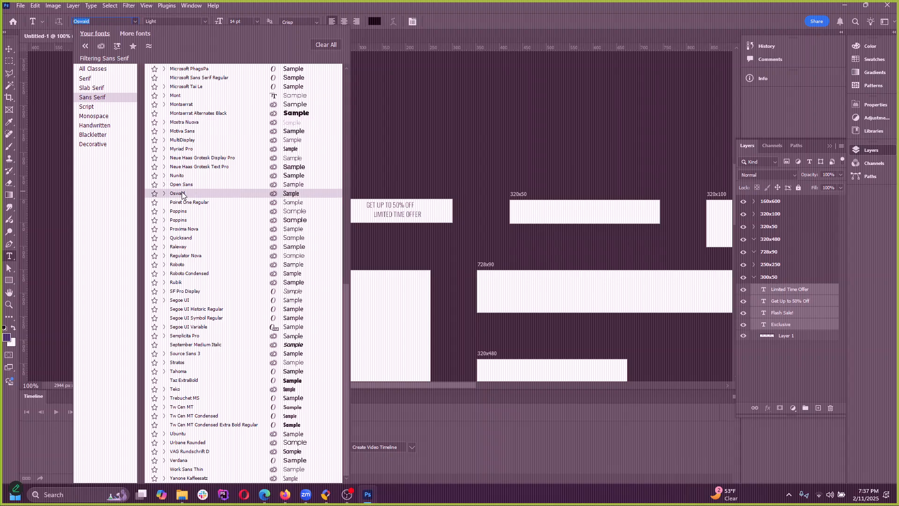
click(182, 192)
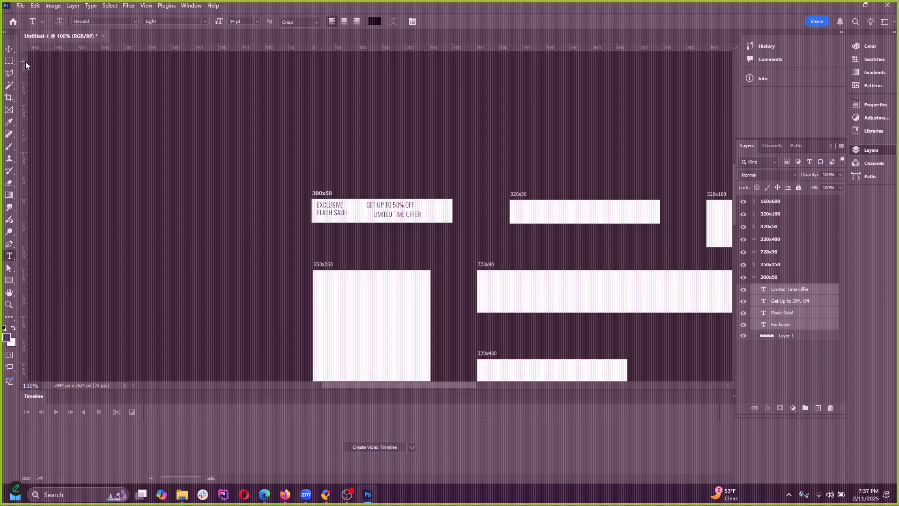
Step: Move the 320x50 artboard to the left until its left edge lines up with the 728x90 artboard below it
click(9, 50)
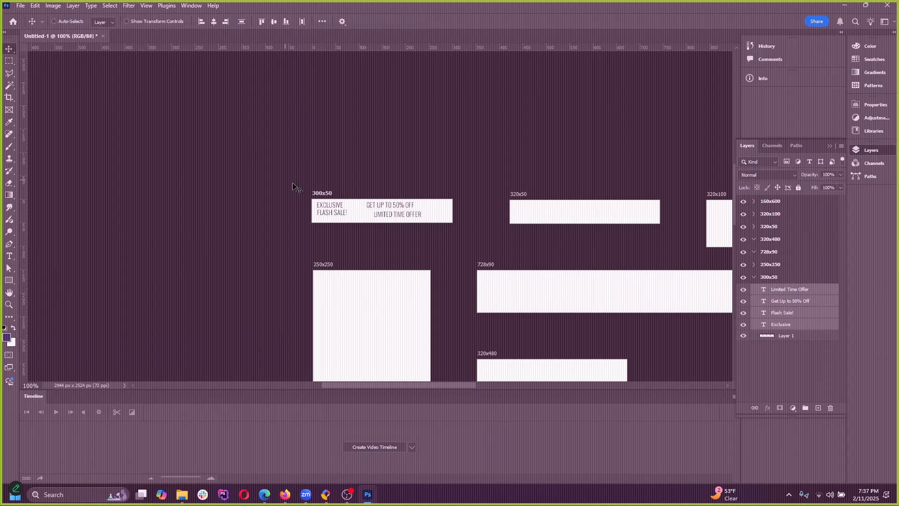
click(518, 194)
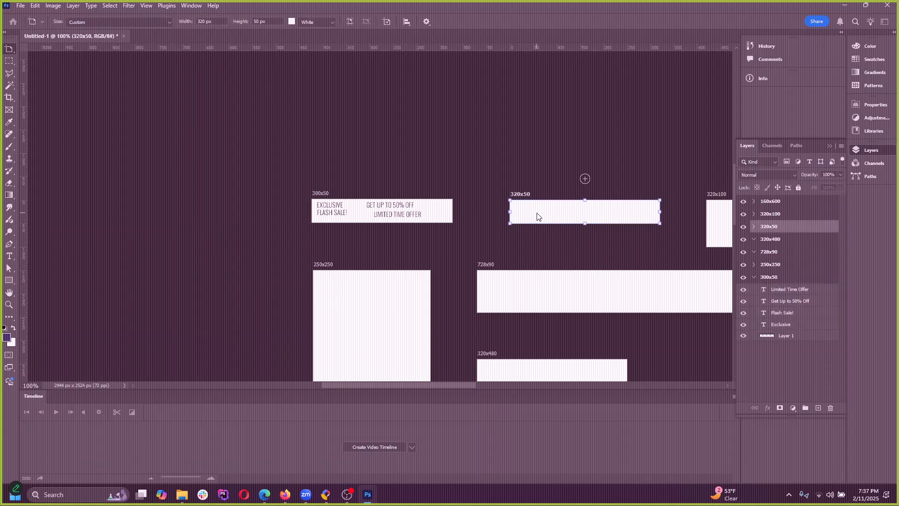
mouse_move(537, 216)
mouse_down()
mouse_move(569, 207)
mouse_move(558, 237)
mouse_move(544, 215)
mouse_up()
scroll(550, 184, right, 5)
scroll(550, 183, down, 2)
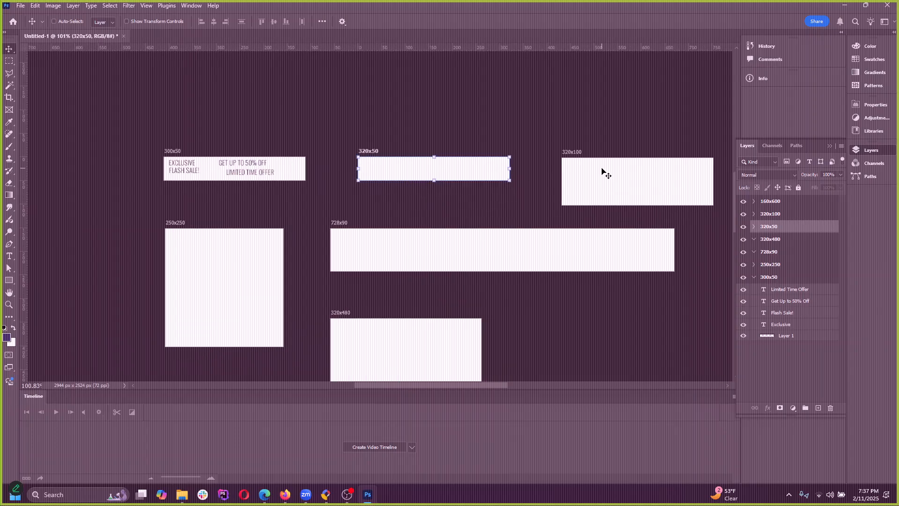
drag(602, 169, 576, 171)
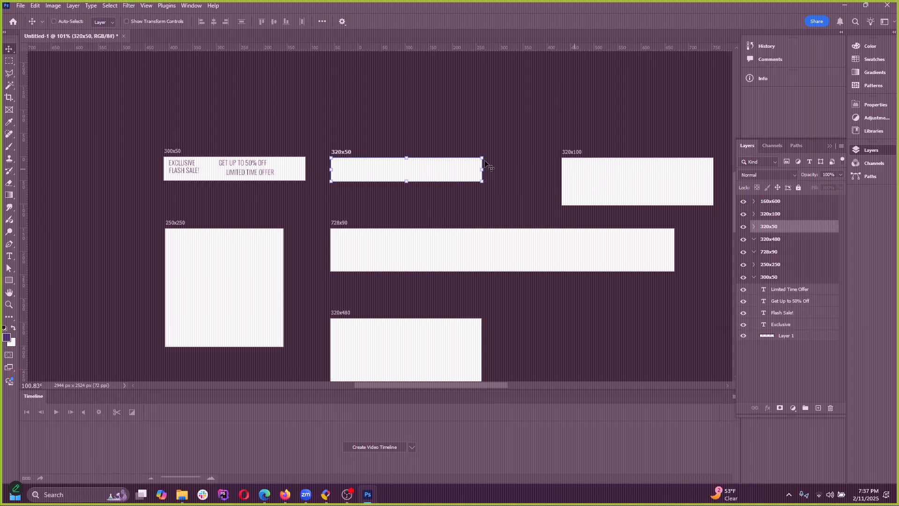
mouse_move(376, 174)
mouse_down()
mouse_move(358, 175)
mouse_move(370, 192)
mouse_move(347, 126)
mouse_move(377, 123)
mouse_move(282, 86)
mouse_move(378, 173)
mouse_up()
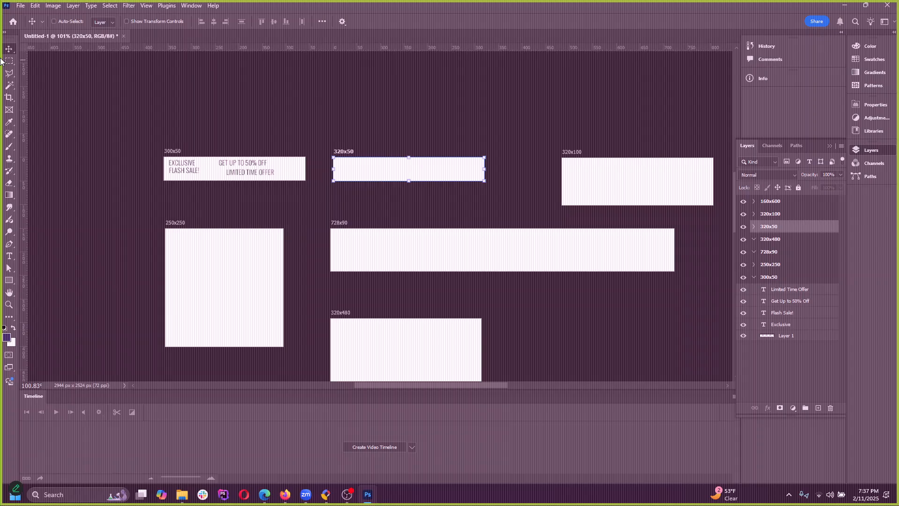
right_click(9, 48)
click(42, 59)
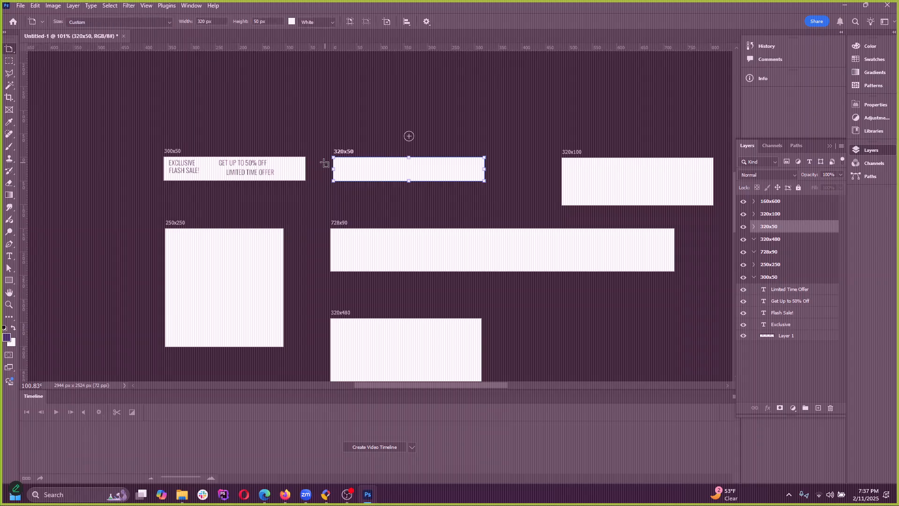
key(v)
mouse_move(355, 172)
mouse_down()
mouse_move(357, 157)
mouse_move(367, 156)
mouse_move(362, 173)
mouse_up()
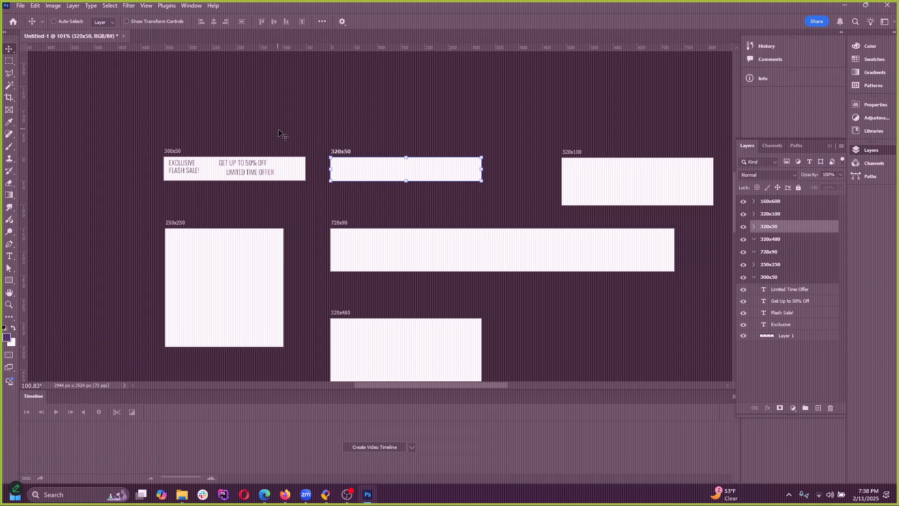
Step: Collapse the 300x50, 320x480 and 728x90 artboards in the layer list, checking the layers inside 728x90 and 250x250
click(754, 277)
key(shift+v)
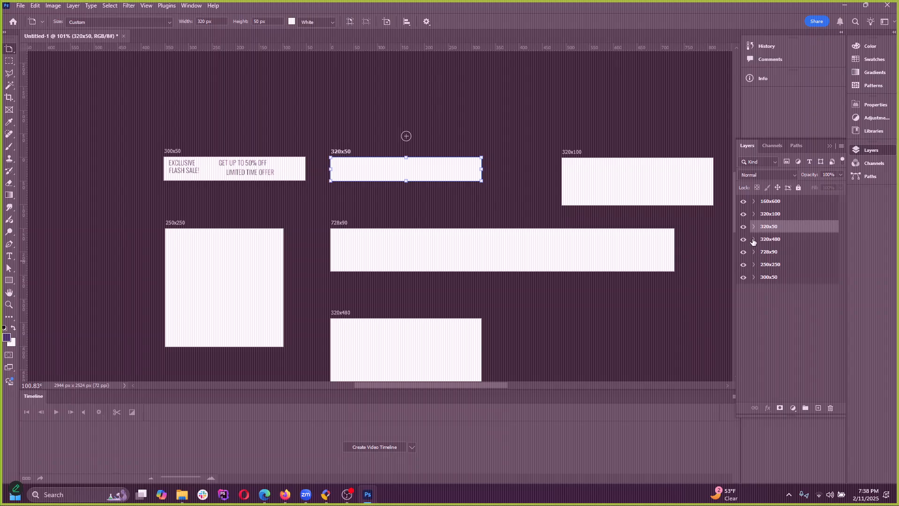
click(764, 252)
click(754, 265)
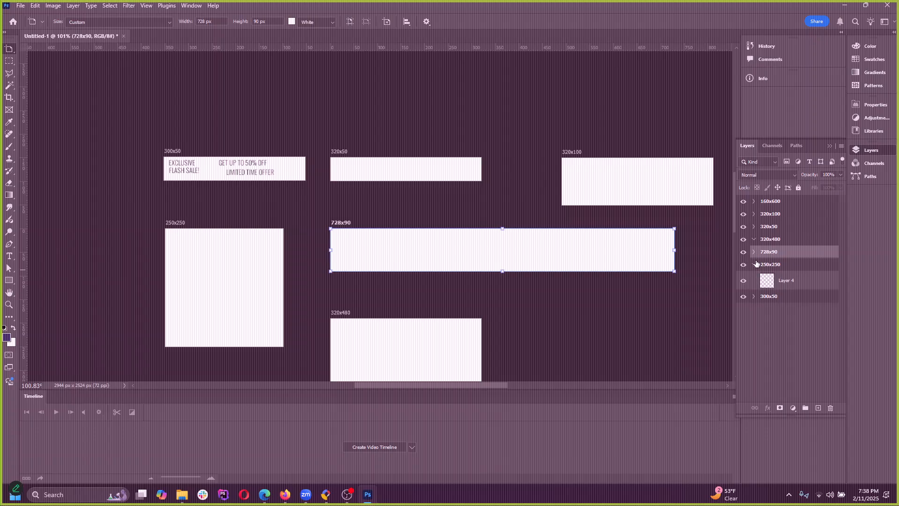
click(754, 264)
click(755, 265)
key(v)
click(754, 252)
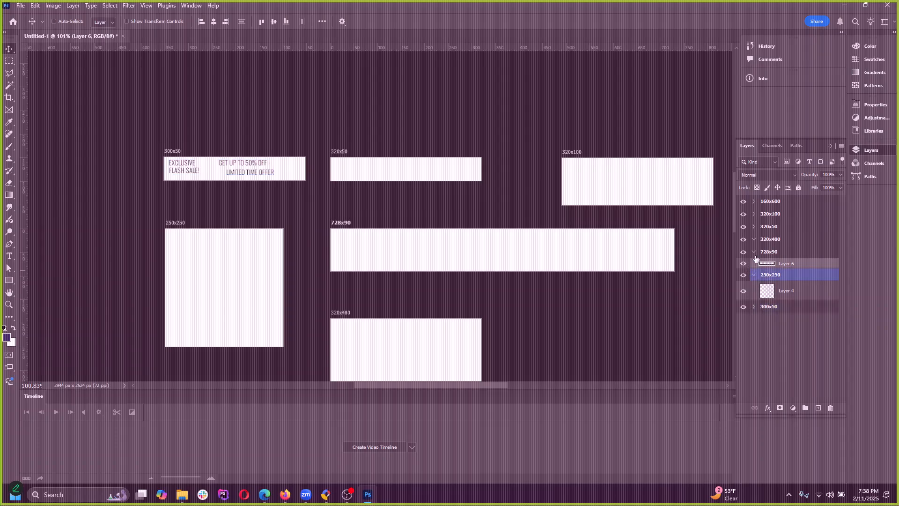
click(754, 252)
key(shift+v)
Step: Try to add a new empty layer inside the 320x480 artboard
click(758, 241)
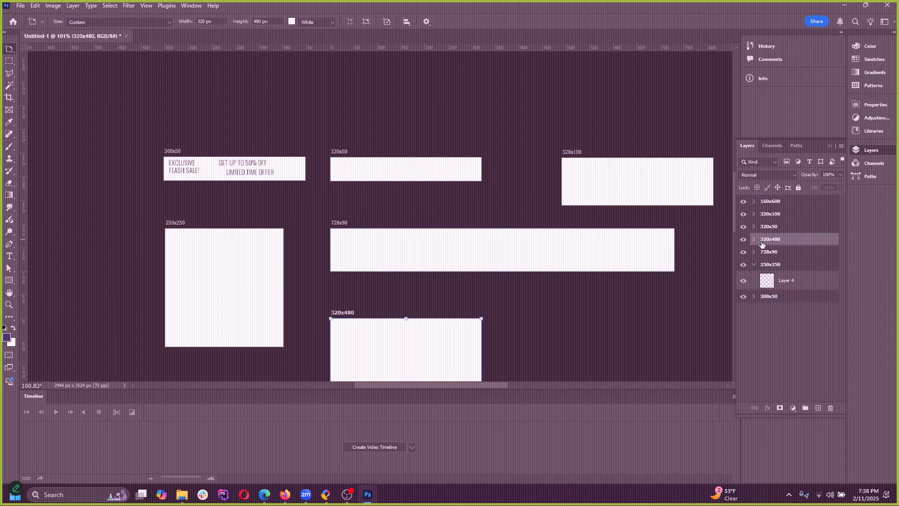
click(818, 407)
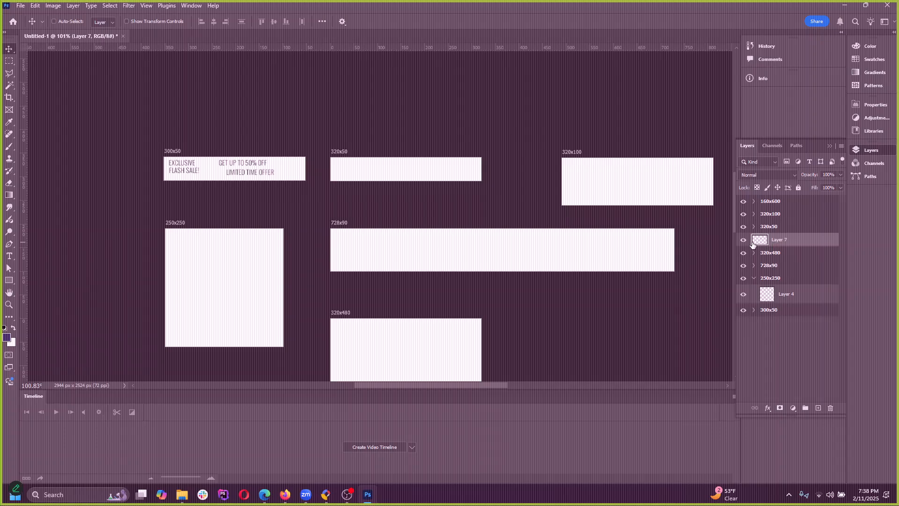
mouse_move(753, 243)
mouse_down()
mouse_move(758, 230)
mouse_move(757, 255)
mouse_move(761, 234)
mouse_up()
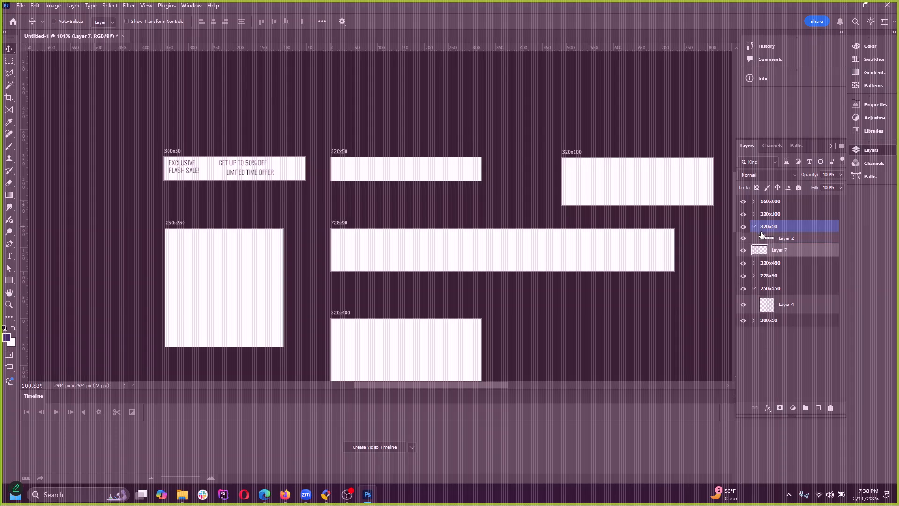
click(754, 228)
click(783, 241)
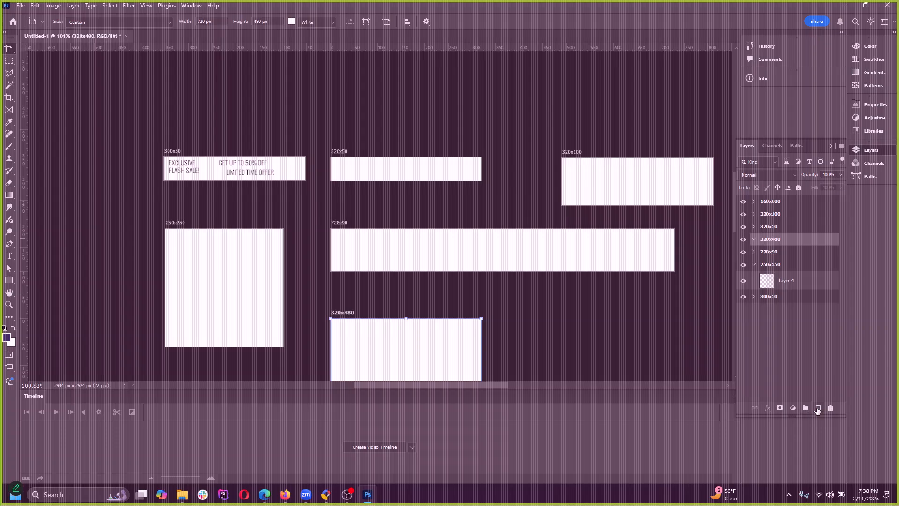
click(818, 411)
drag(774, 258, 755, 239)
Step: Check the contents of the 320x50, 320x100 and 320x480 artboards in the layer list and collapse every artboard, including 250x250
click(753, 227)
click(753, 227)
click(754, 215)
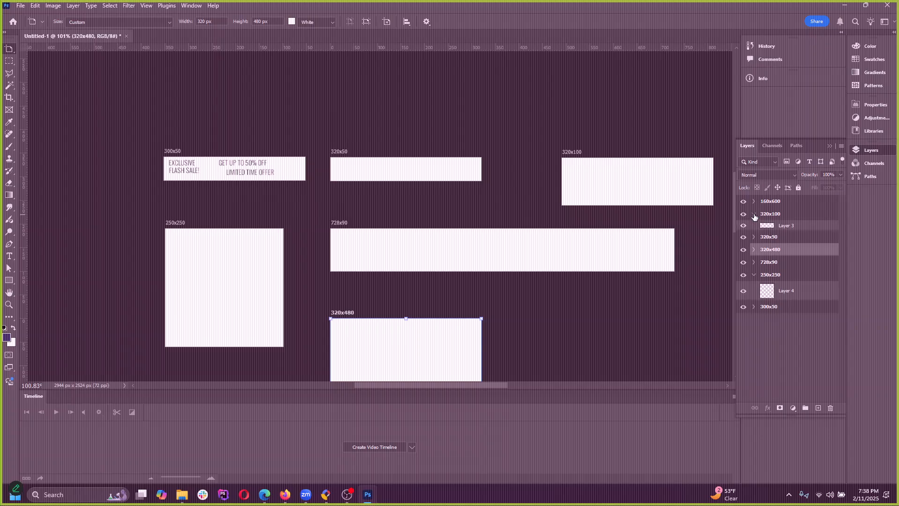
click(754, 215)
click(753, 239)
click(754, 240)
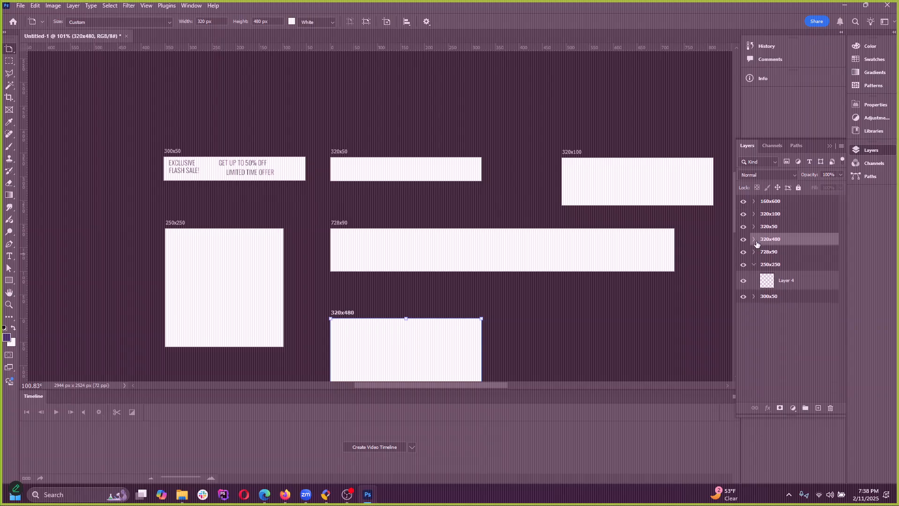
click(754, 239)
click(754, 239)
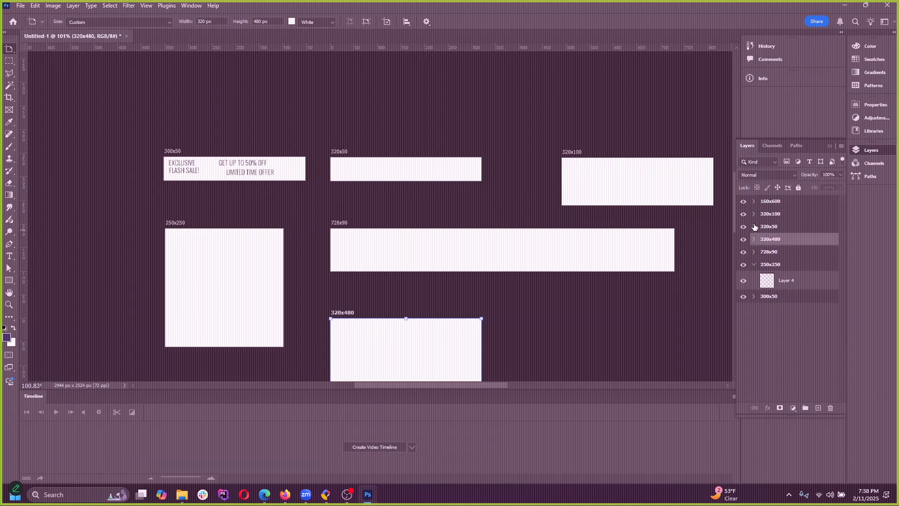
click(754, 265)
Step: Try to move the 320x50 artboard from within its canvas area, and undo the move
click(830, 147)
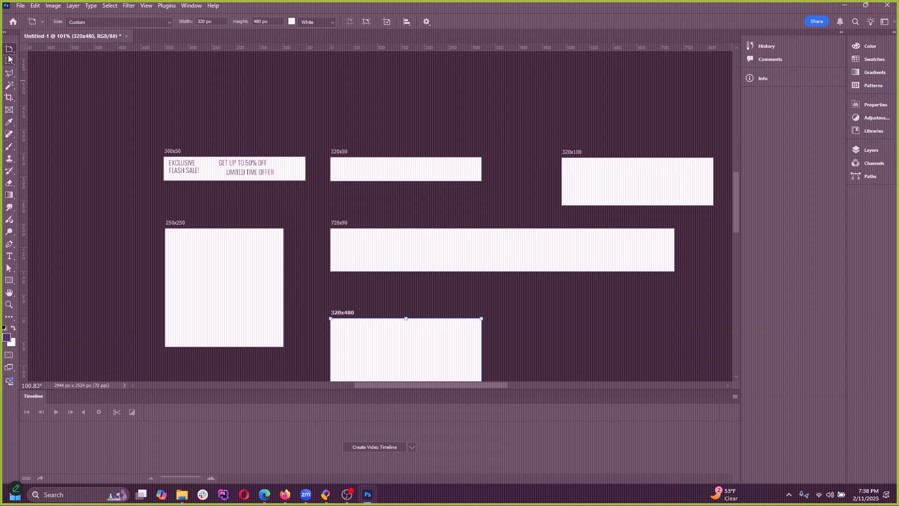
key(v)
drag(358, 178, 405, 184)
key(ctrl+z)
click(871, 151)
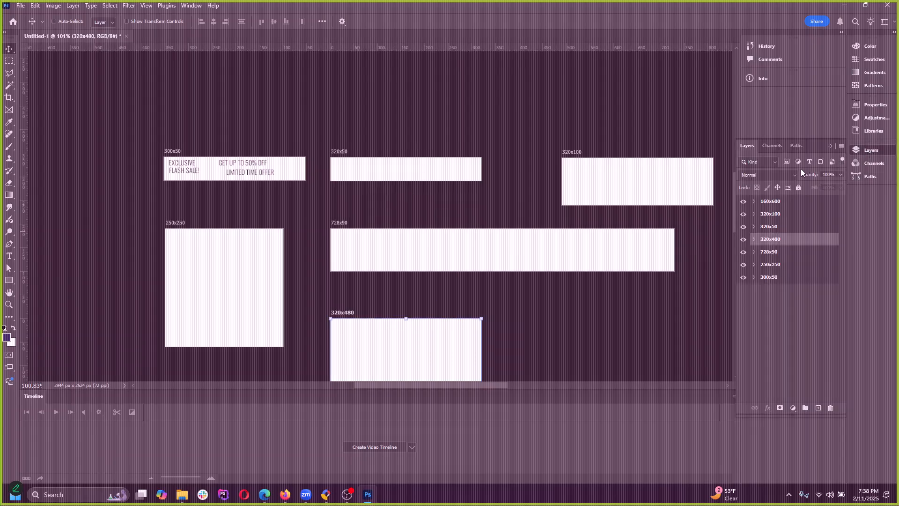
Step: Move the 320x480 artboard up slightly to narrow the gap below the 728x90 artboard
click(343, 151)
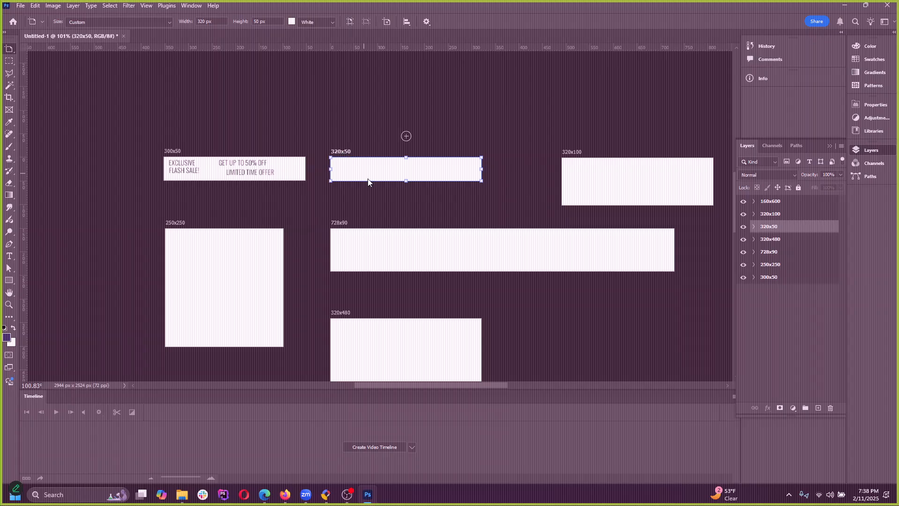
click(342, 312)
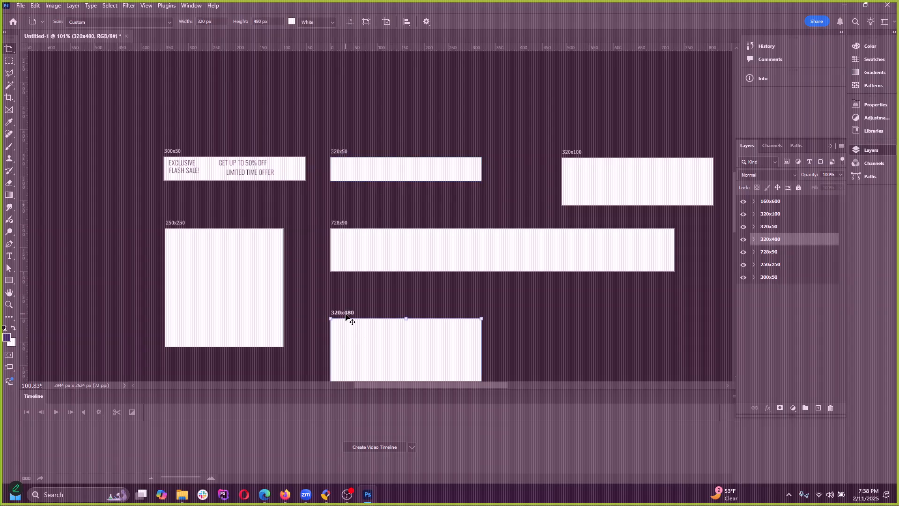
mouse_move(348, 313)
mouse_down()
mouse_move(349, 291)
mouse_move(344, 303)
mouse_up()
drag(345, 308, 345, 307)
Step: Try to shift the 728x90 artboard to the right and down, and undo the move
click(343, 224)
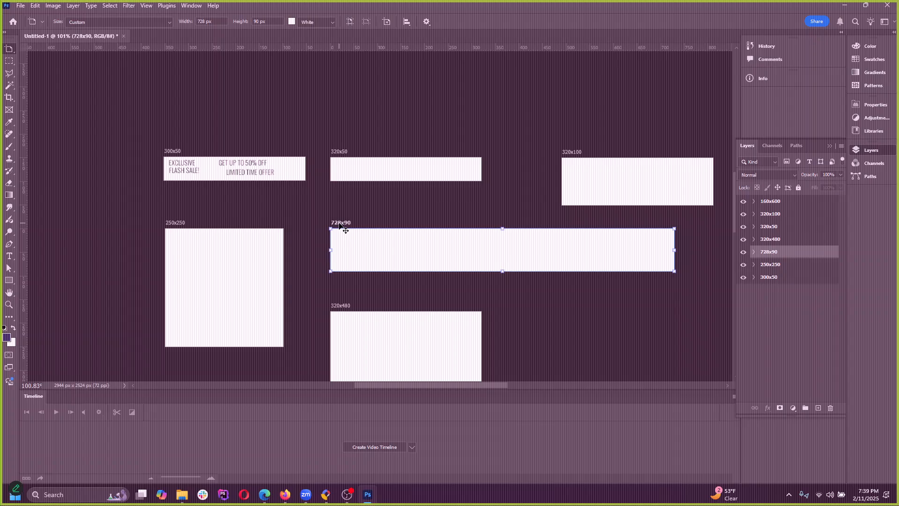
drag(342, 227, 397, 246)
key(ctrl+z)
key(shift+v)
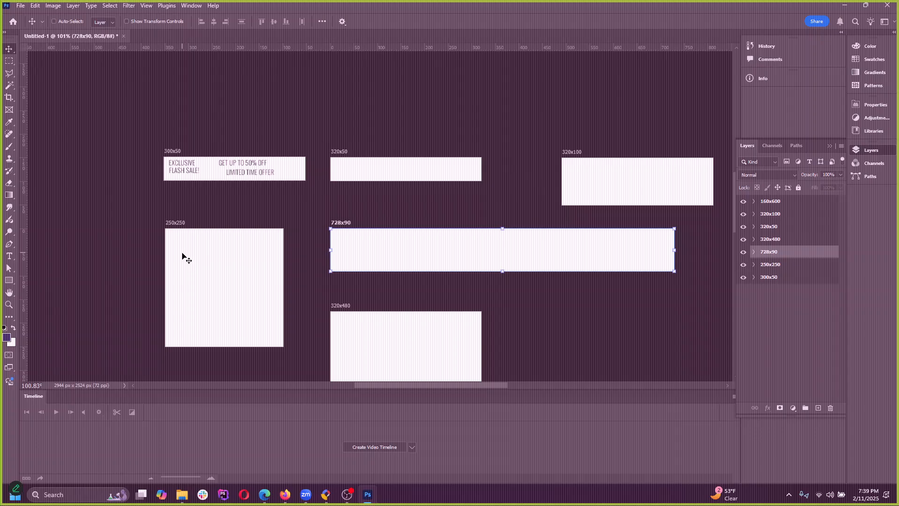
drag(185, 258, 210, 255)
key(ctrl+z)
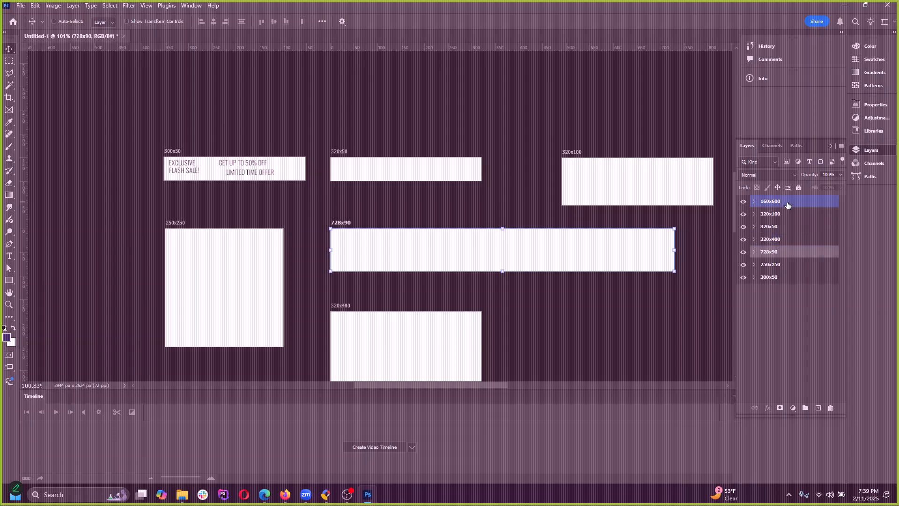
Step: Try to shift the 728x90 artboard slightly up and to the right, and undo the move
click(754, 224)
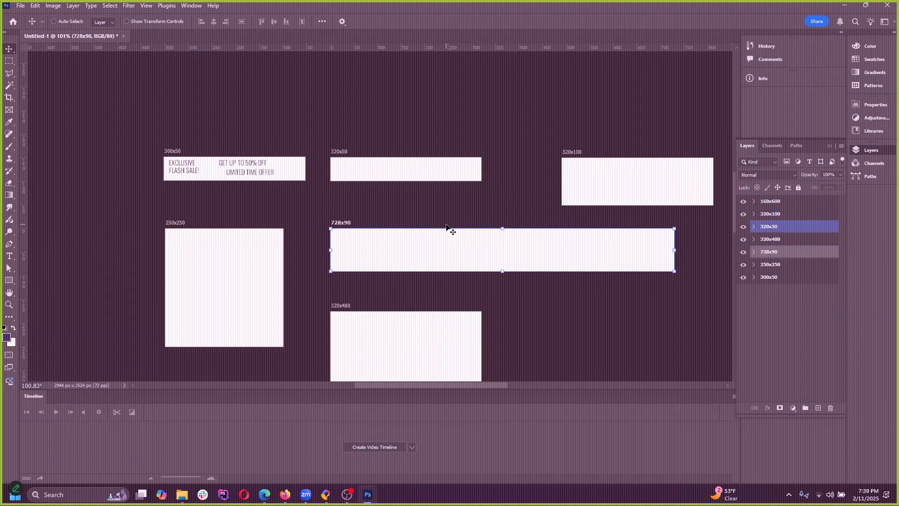
ctrl+click(785, 223)
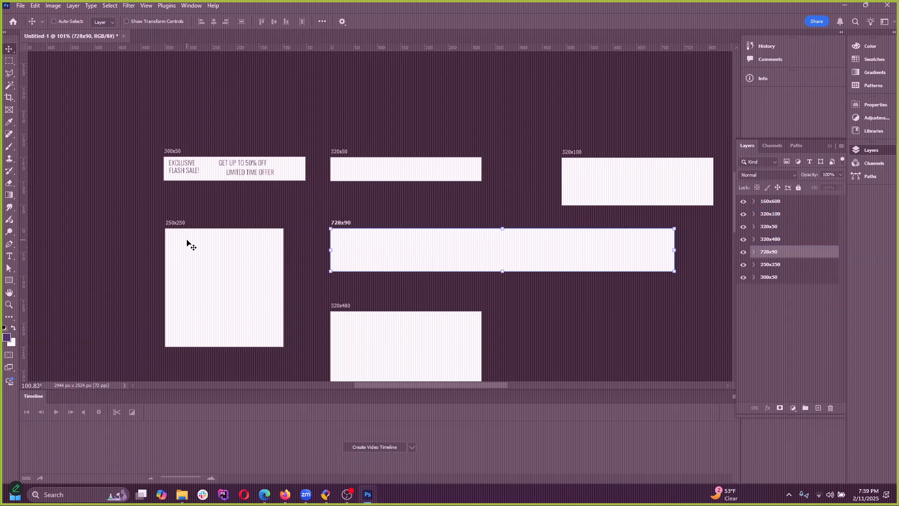
mouse_move(189, 243)
mouse_down()
mouse_move(206, 239)
mouse_move(192, 236)
mouse_up()
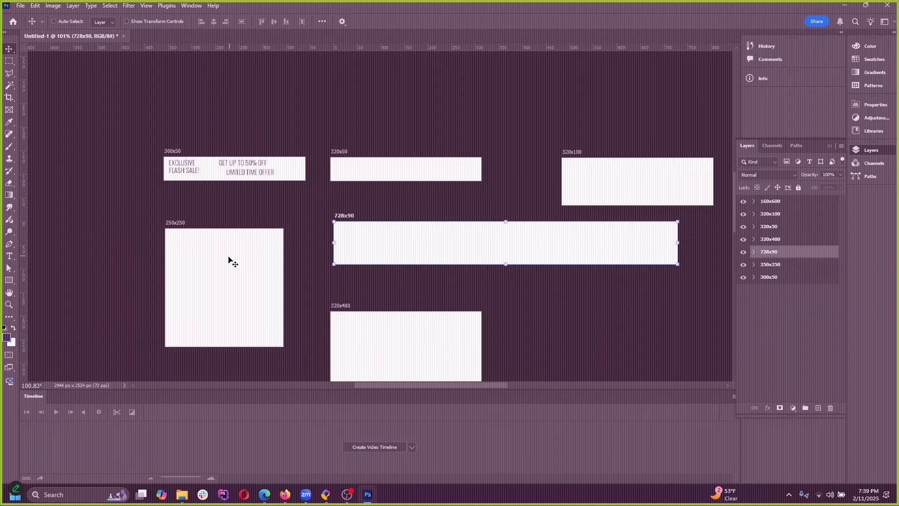
drag(229, 260, 239, 259)
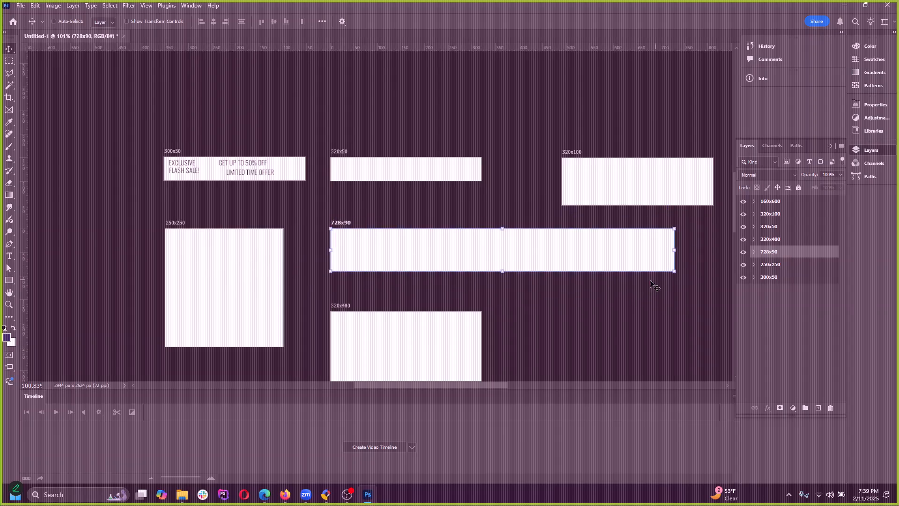
click(173, 228)
click(343, 226)
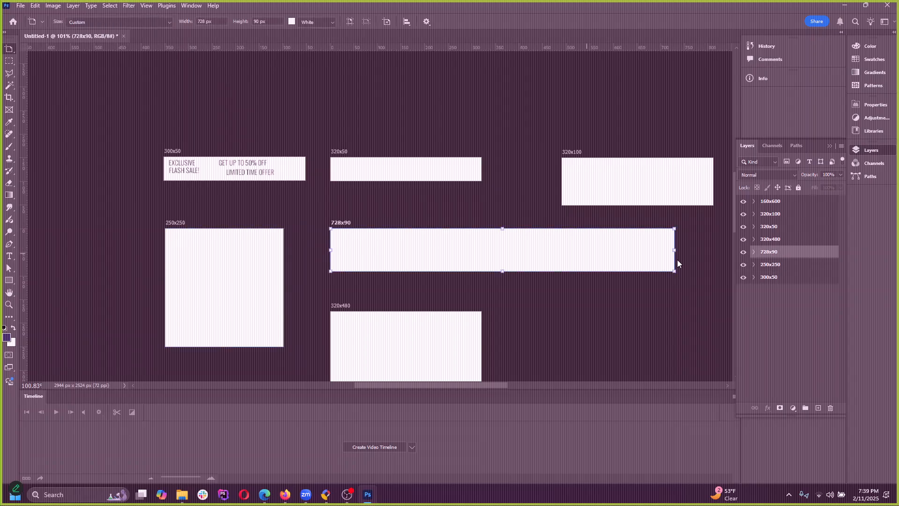
click(778, 242)
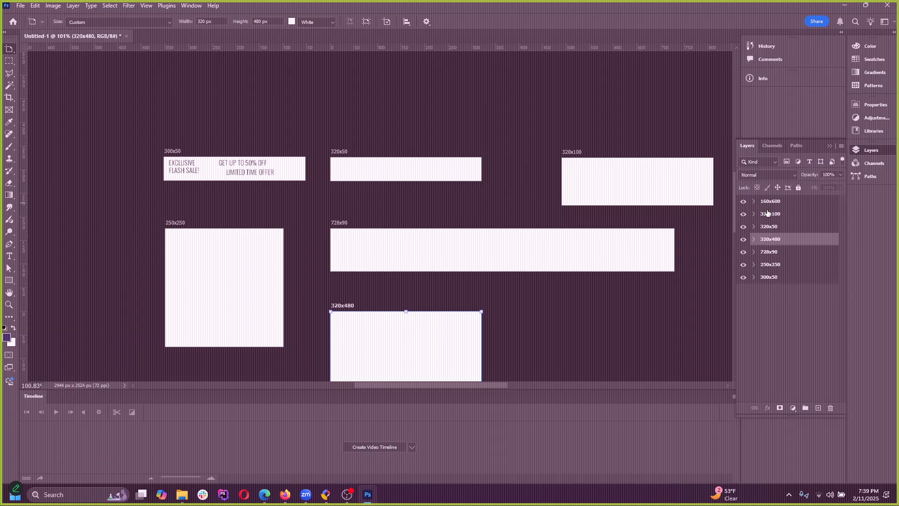
scroll(177, 154, left, 2)
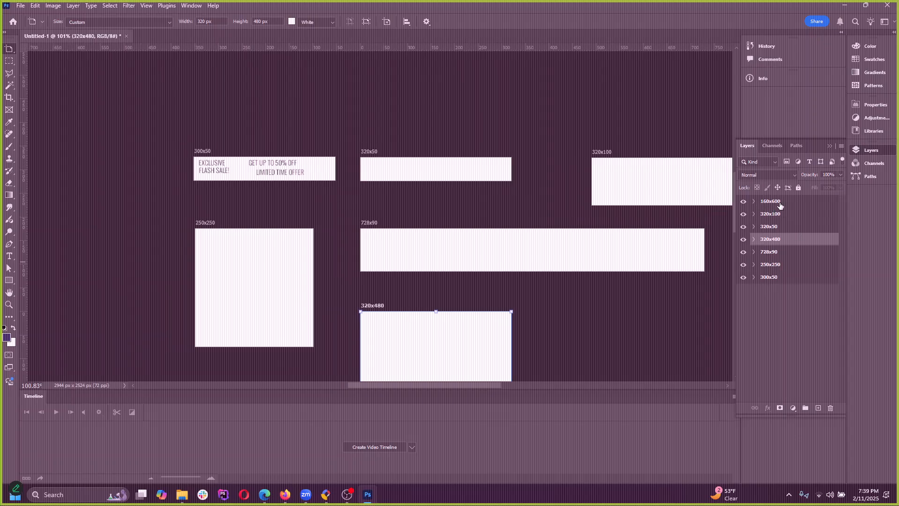
click(780, 203)
Step: Try to change the font weight of only the "Flash Sale!" text in the 300x50 artboard, and cancel the edit
click(777, 279)
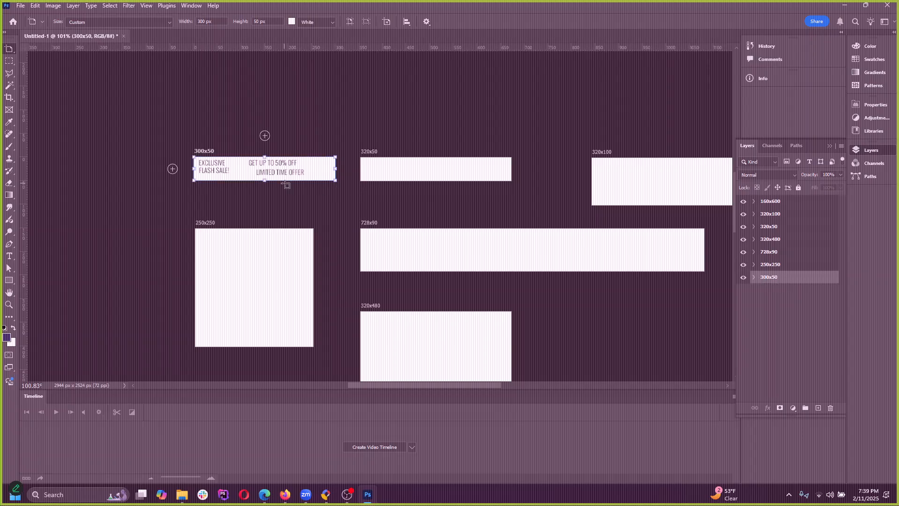
scroll(179, 140, up, 5)
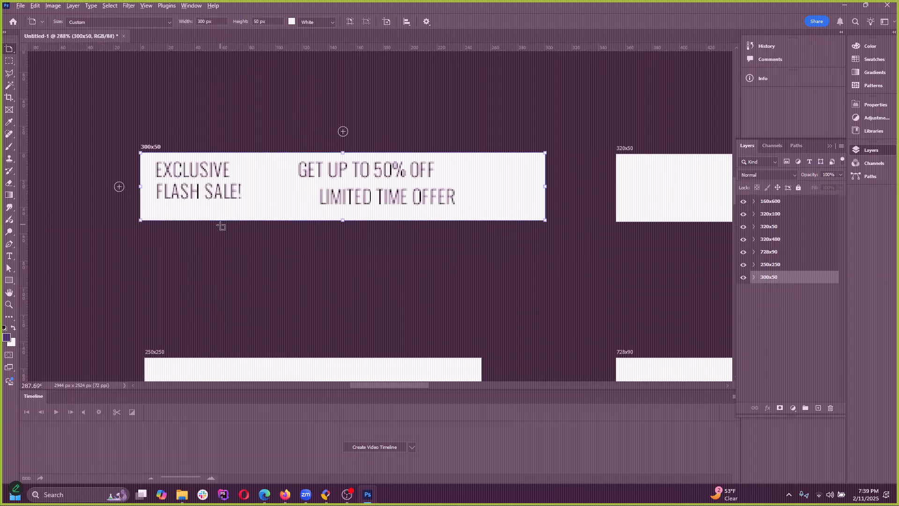
scroll(167, 176, up, 2)
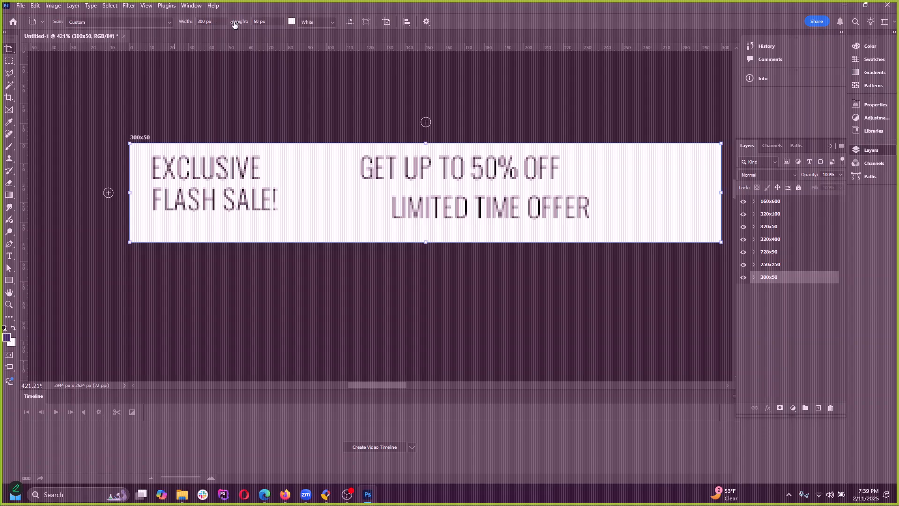
key(t)
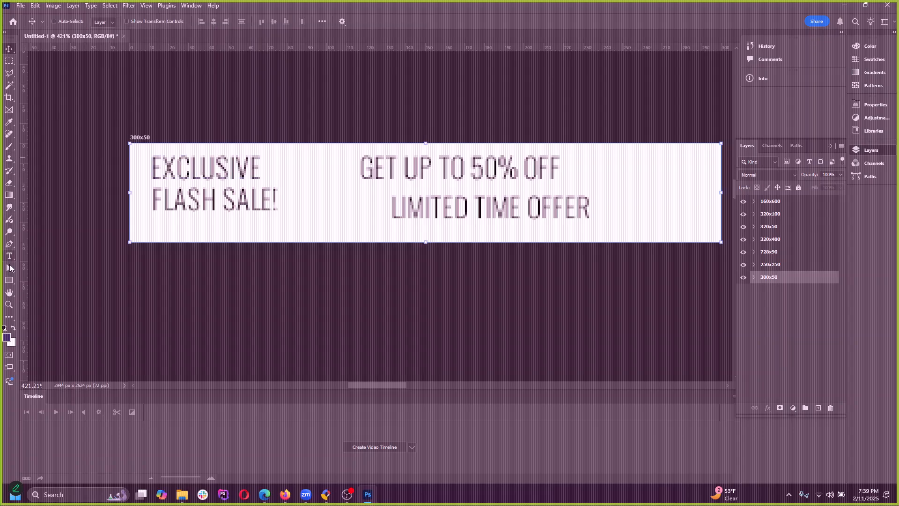
click(225, 198)
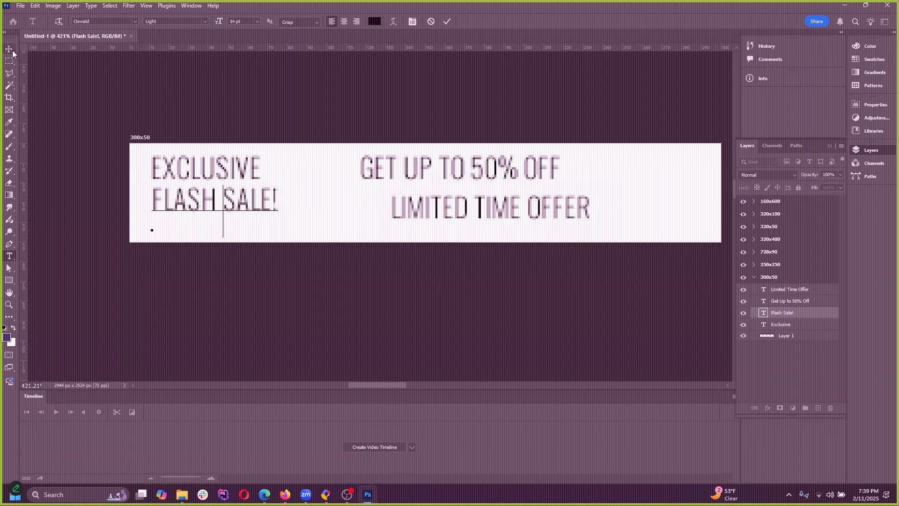
click(204, 21)
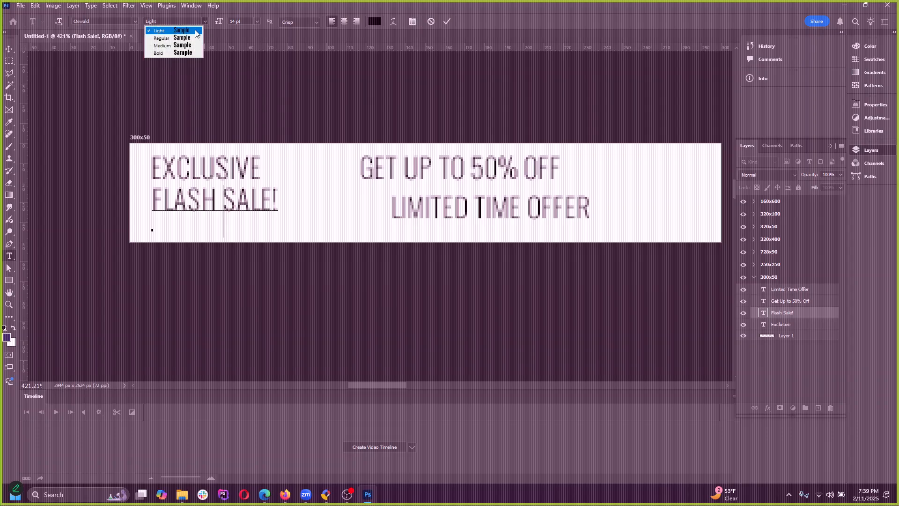
click(172, 45)
key(Escape)
key(v)
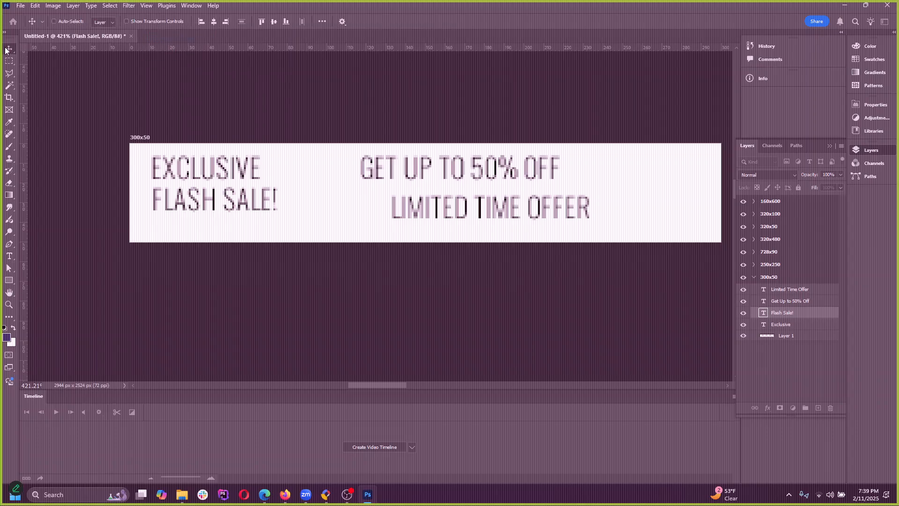
Step: Select all four text layers of the 300x50 artboard, try the Oswald weights Regular, Medium and Bold, and choose Medium
click(769, 325)
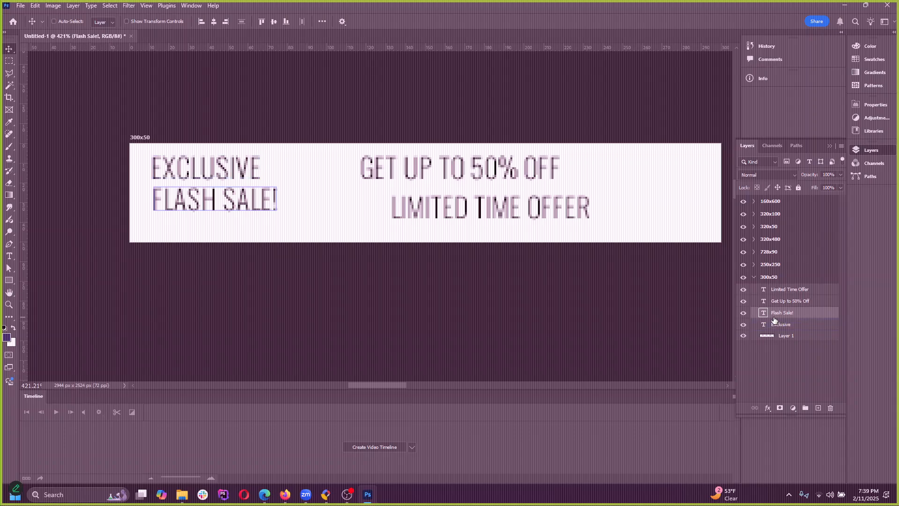
click(792, 292)
shift+click(783, 323)
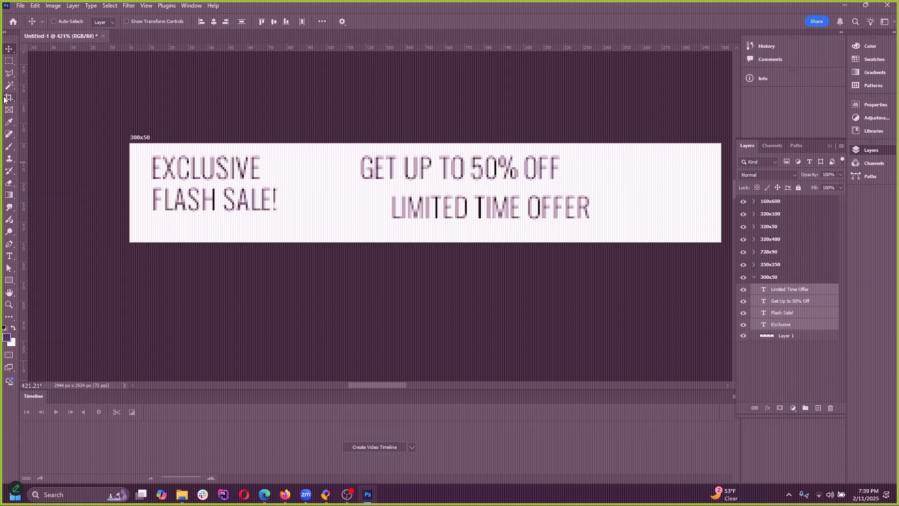
click(10, 255)
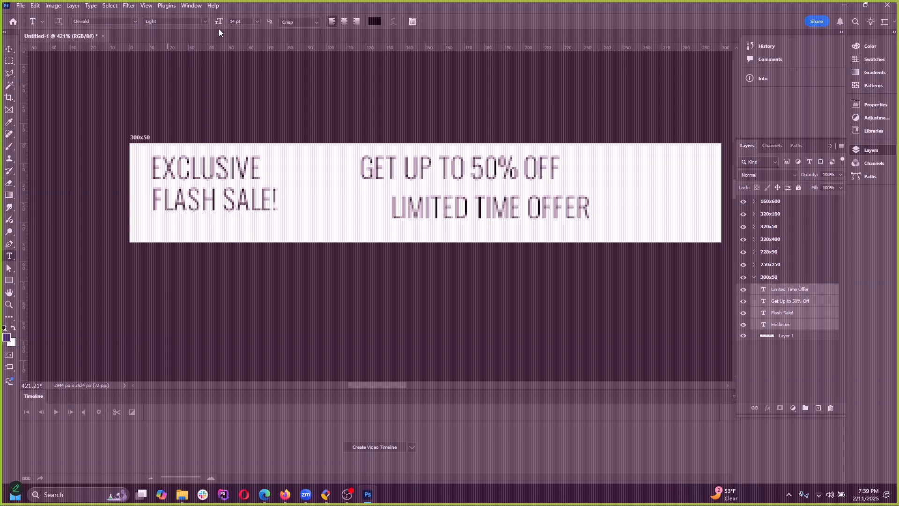
click(205, 23)
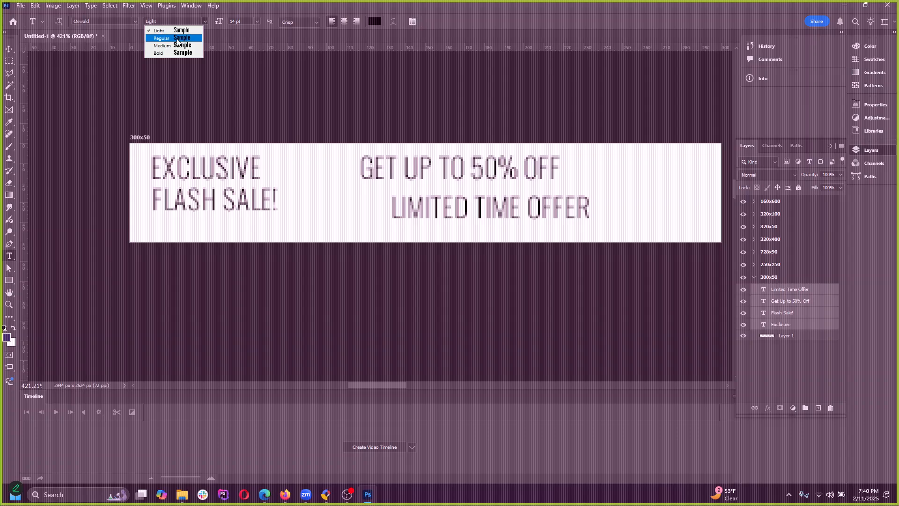
click(179, 38)
click(205, 22)
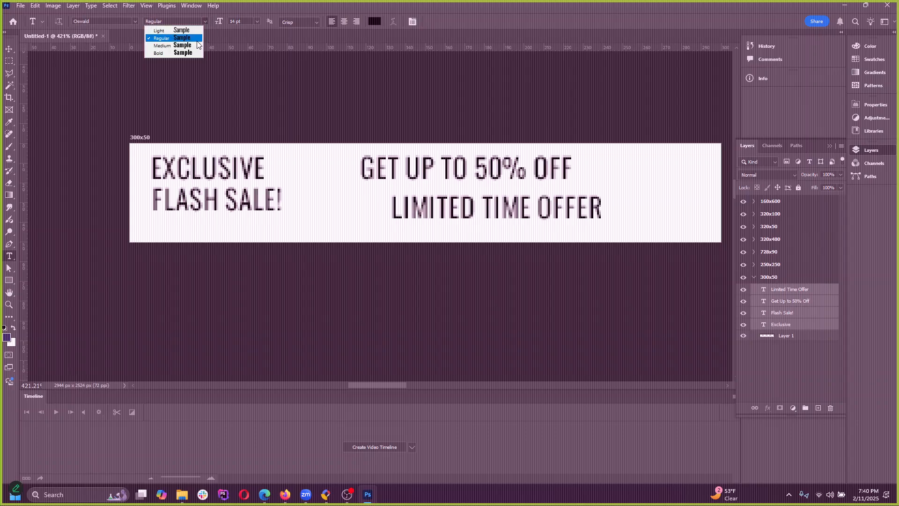
click(189, 48)
click(207, 22)
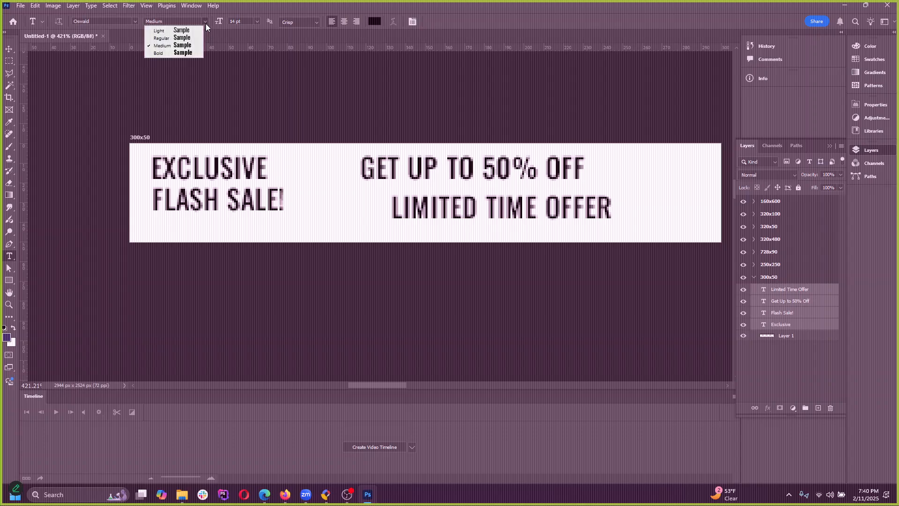
click(169, 52)
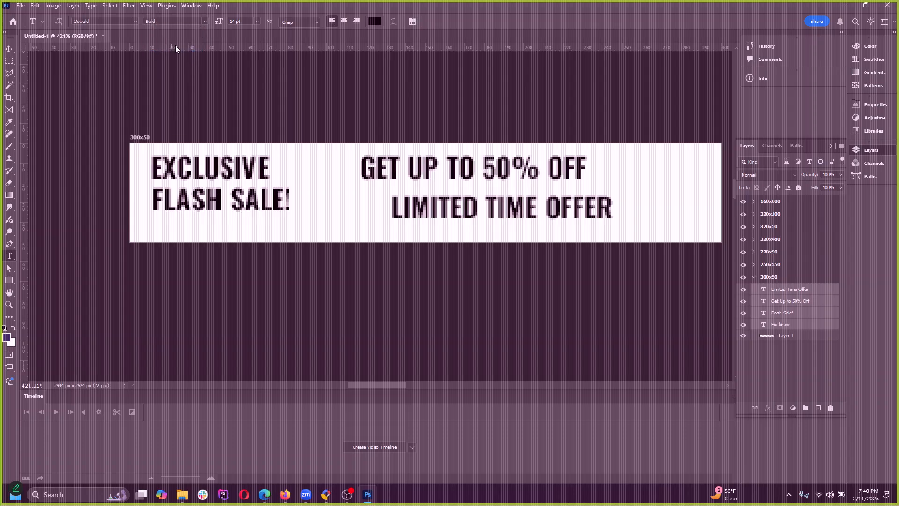
click(204, 22)
click(177, 46)
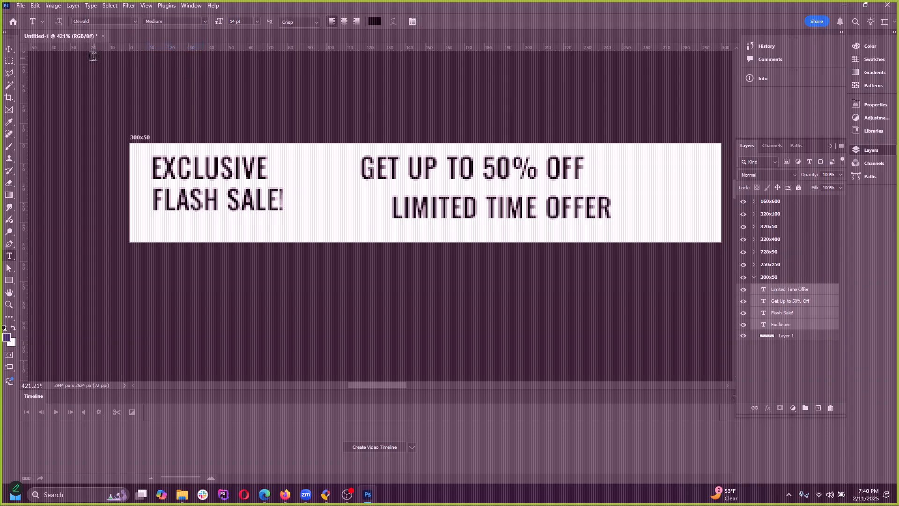
Step: Set the font of the four selected 300x50 text layers to Bungee
click(114, 21)
text(Bungee)
key(Return)
key(Up)
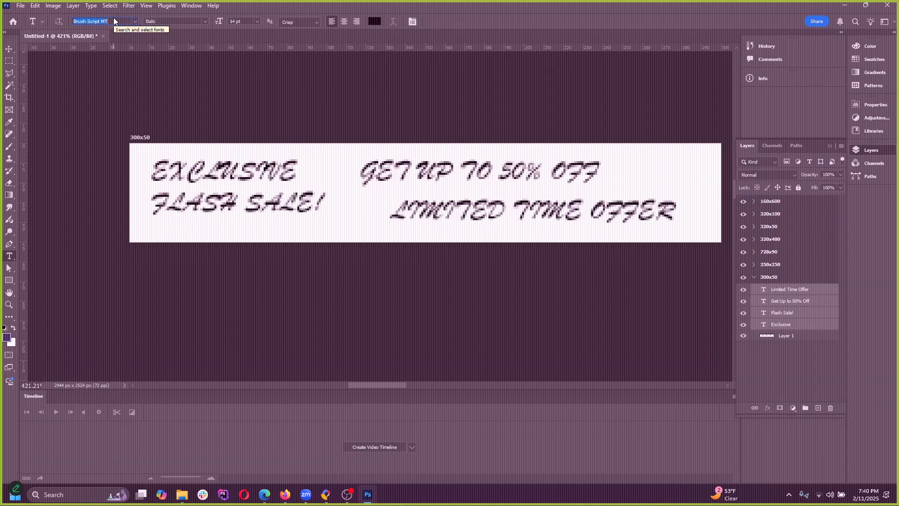
key(Down)
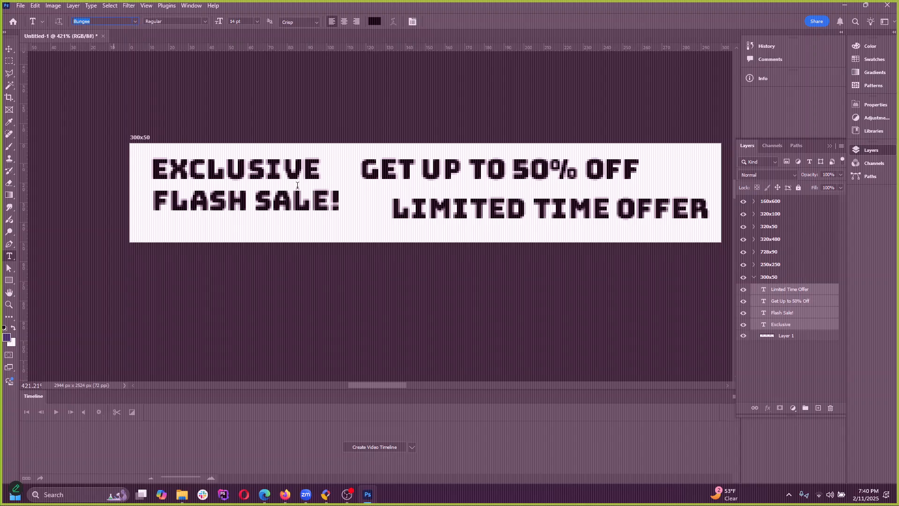
Step: Shift the four texts slightly down within the 300x50 artboard, and raise "Exclusive" to widen its gap above "Flash Sale!"
click(9, 49)
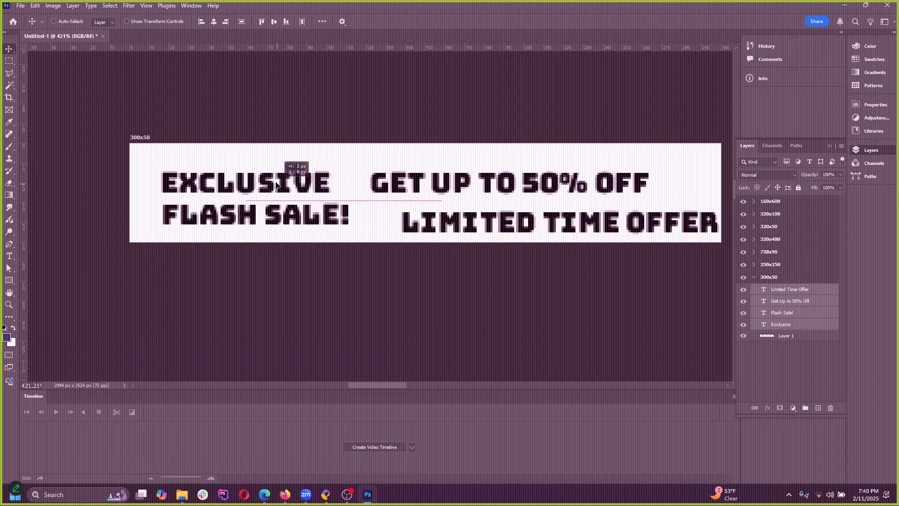
scroll(218, 287, down, 3)
scroll(218, 287, down, 2)
scroll(276, 281, up, 3)
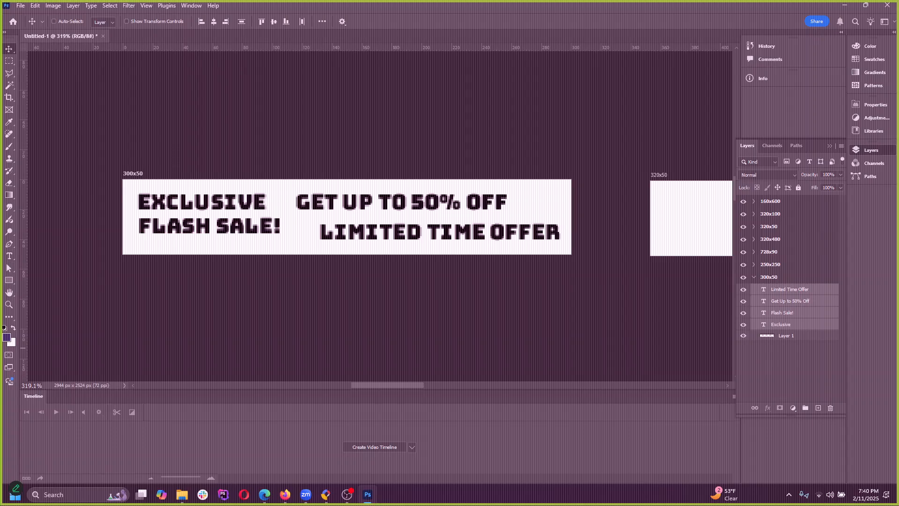
click(791, 327)
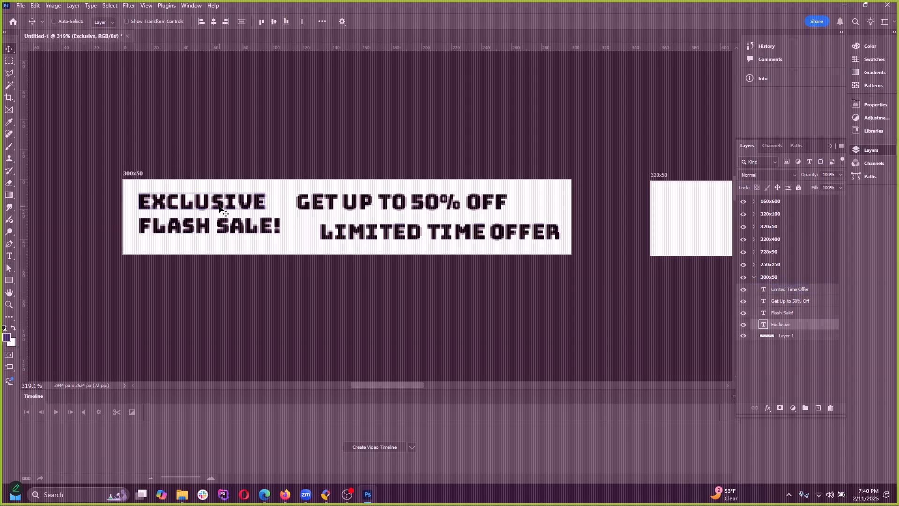
drag(221, 206, 221, 199)
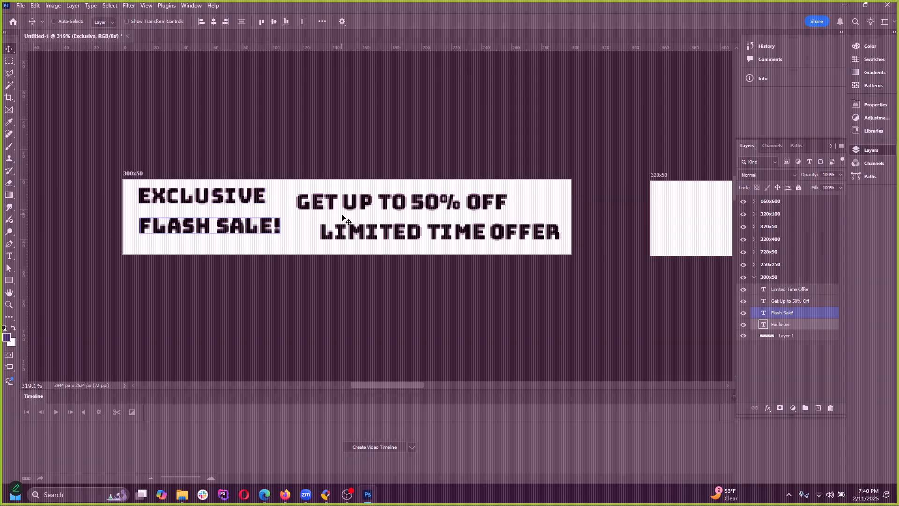
Step: Line up "Get Up to 50% Off" with the "Exclusive" row and left-align "Limited Time Offer" beneath it, level with "Flash Sale!"
ctrl+click(385, 201)
drag(385, 201, 424, 200)
ctrl+click(430, 237)
drag(431, 238, 422, 232)
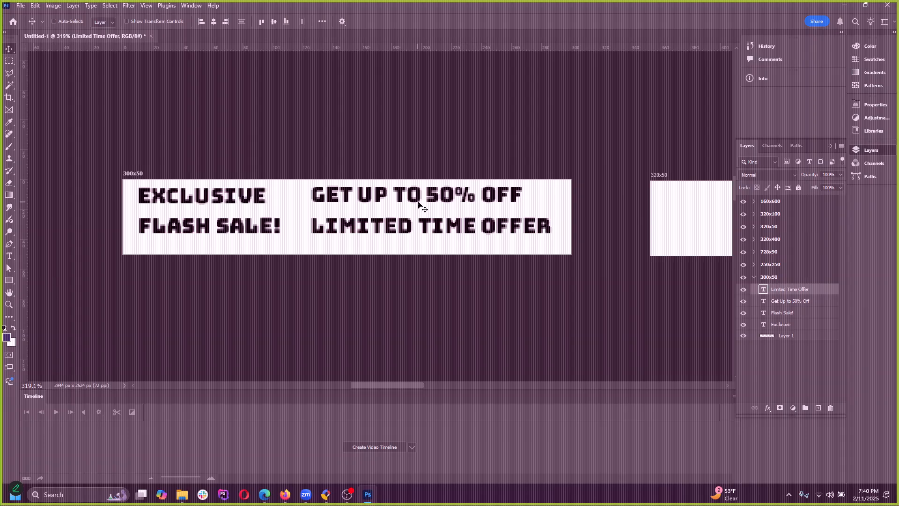
Step: Try to shift "Get Up to 50% Off" and "Limited Time Offer" individually, undoing each move
drag(418, 202, 448, 201)
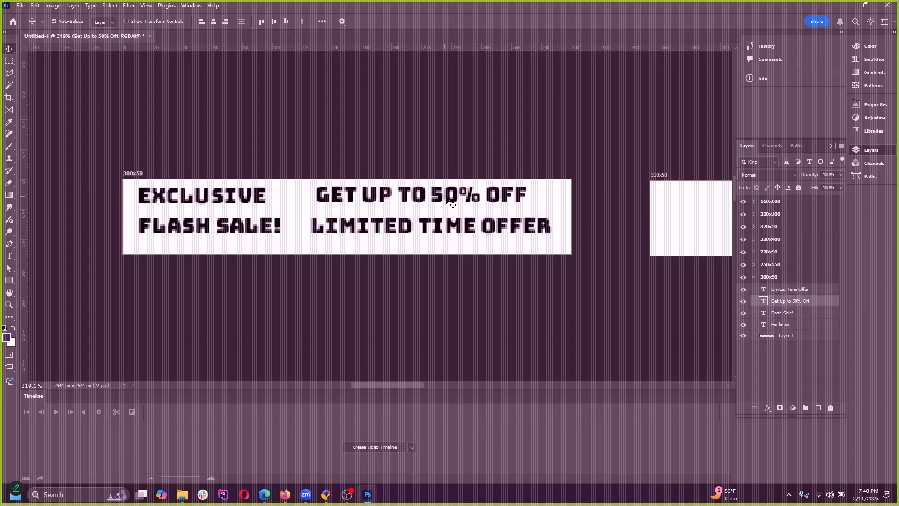
key(ctrl+z)
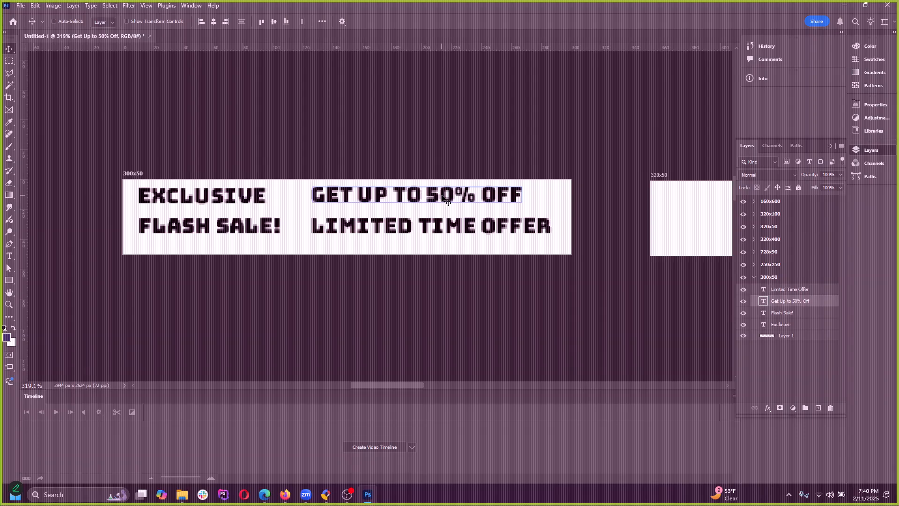
drag(412, 234, 382, 230)
key(ctrl+z)
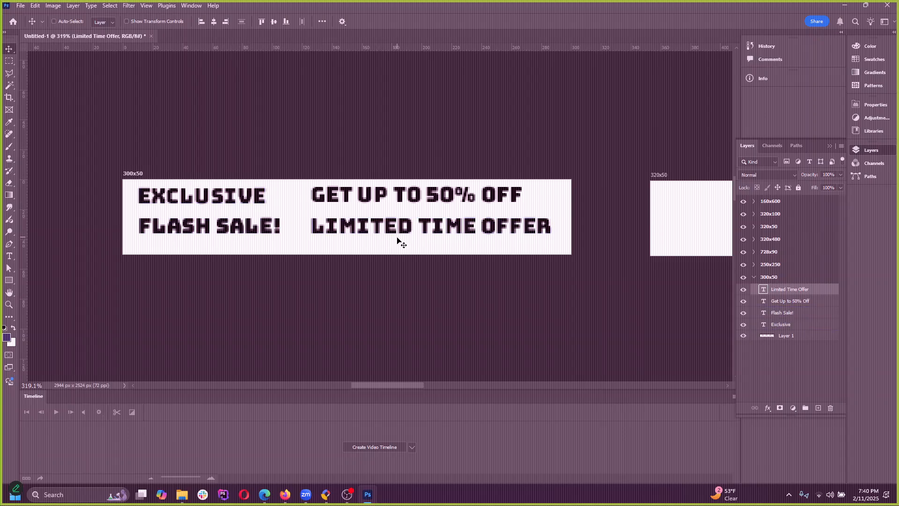
Step: Try moving "Flash Sale!" down to the 300x50 artboard's lower edge and placing "Limited Time Offer" directly under "Exclusive"
ctrl+click(249, 227)
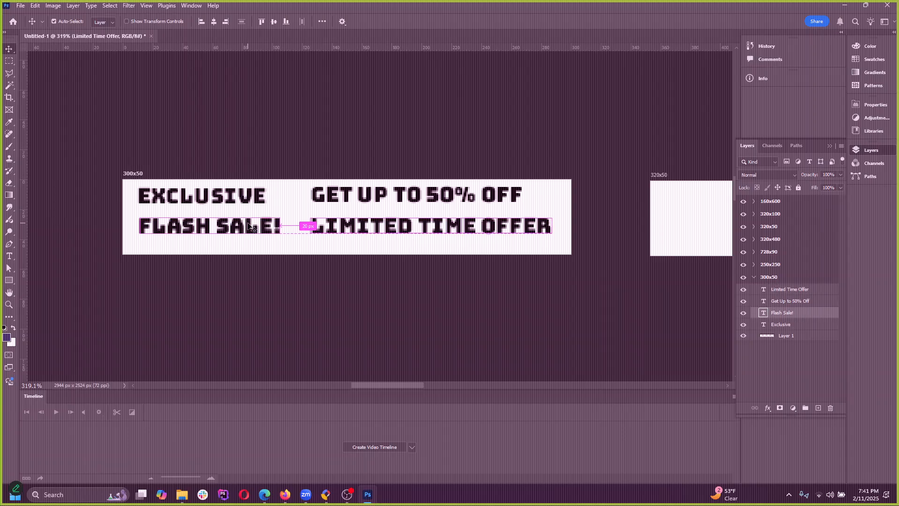
drag(246, 228, 247, 250)
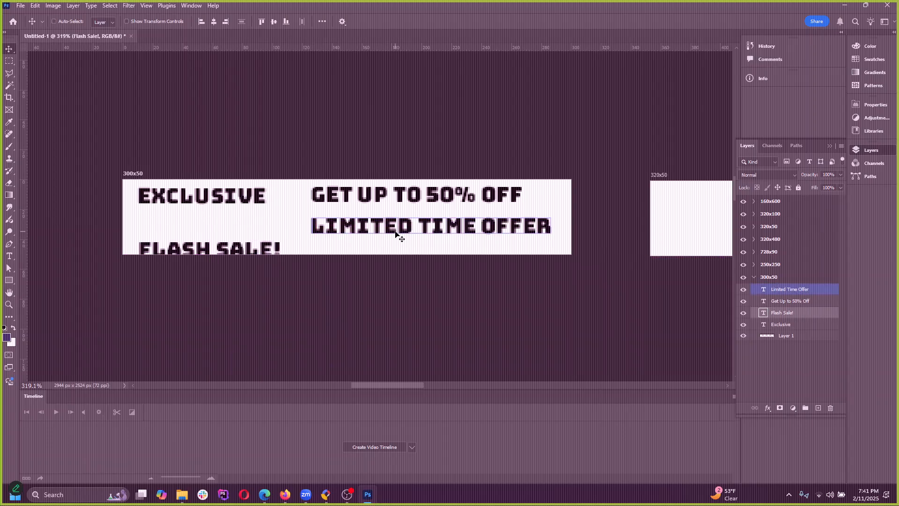
drag(396, 234, 248, 229)
ctrl+shift+click(240, 204)
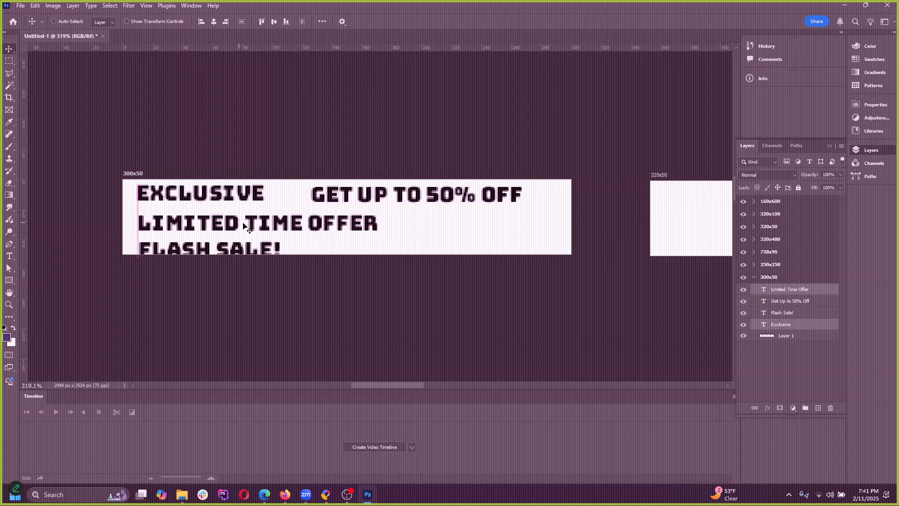
Step: Try shifting "Get Up to 50% Off" down and right, with "Limited Time Offer" moved back beneath it
ctrl+click(428, 203)
drag(350, 201, 380, 214)
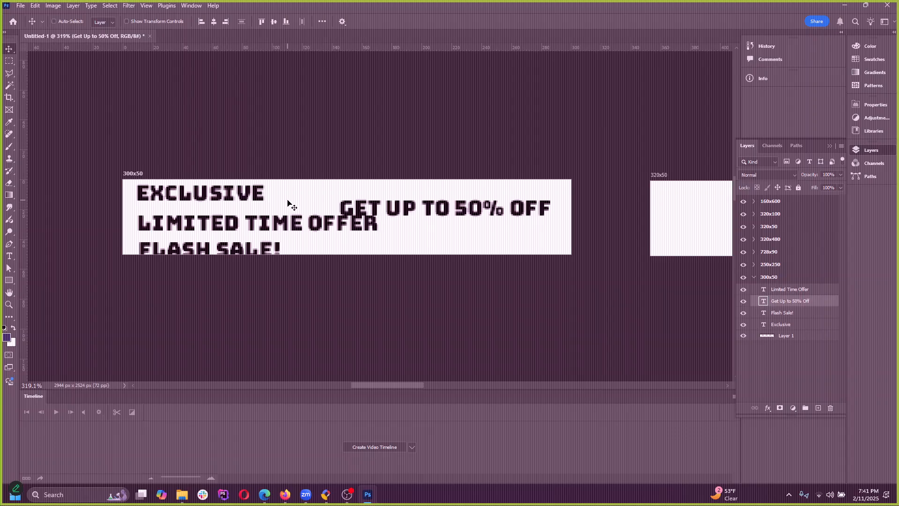
ctrl+click(286, 220)
drag(283, 226, 279, 217)
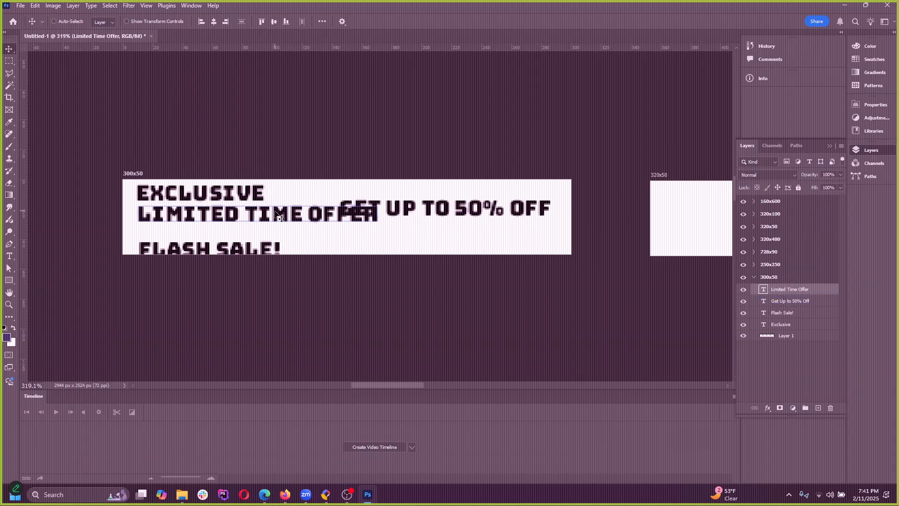
drag(280, 216, 427, 234)
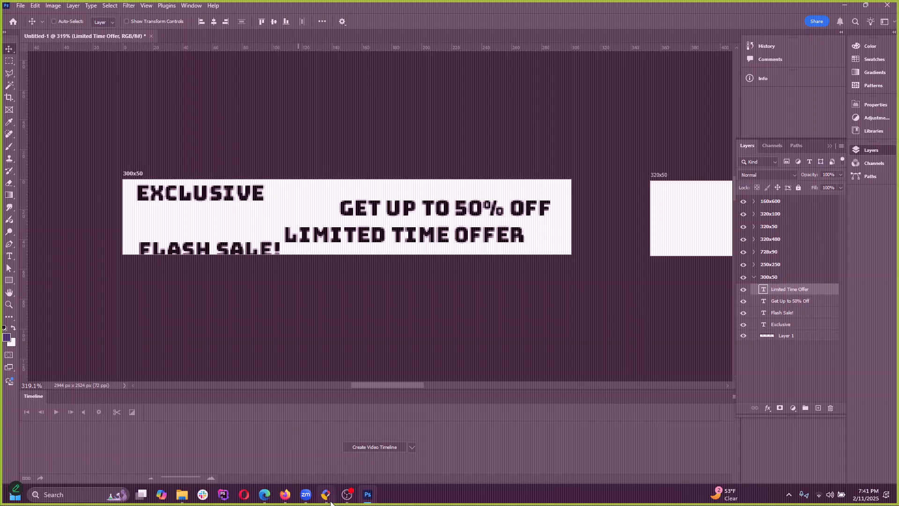
Step: Switch to the Miro board to check the Version 4 (468x60) wording, highlighting "Exclusive Flash Sale", and return to Photoshop
click(286, 501)
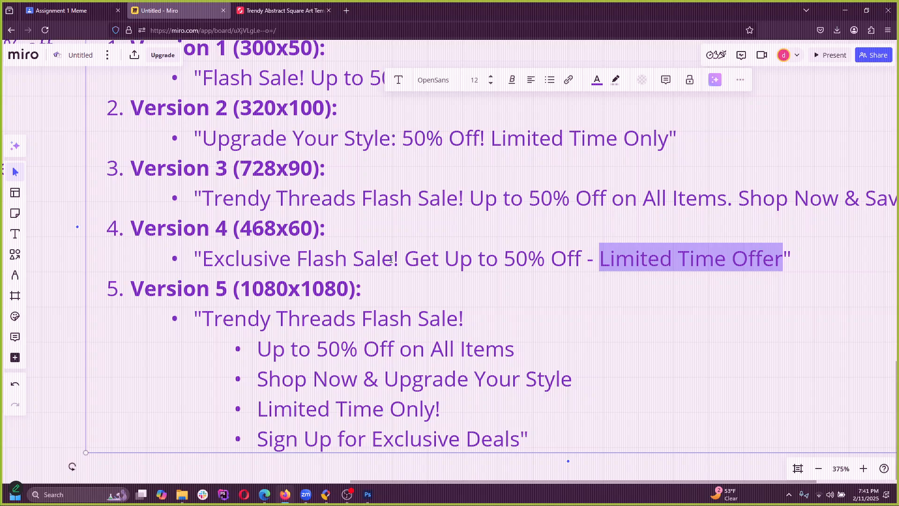
drag(393, 259, 206, 252)
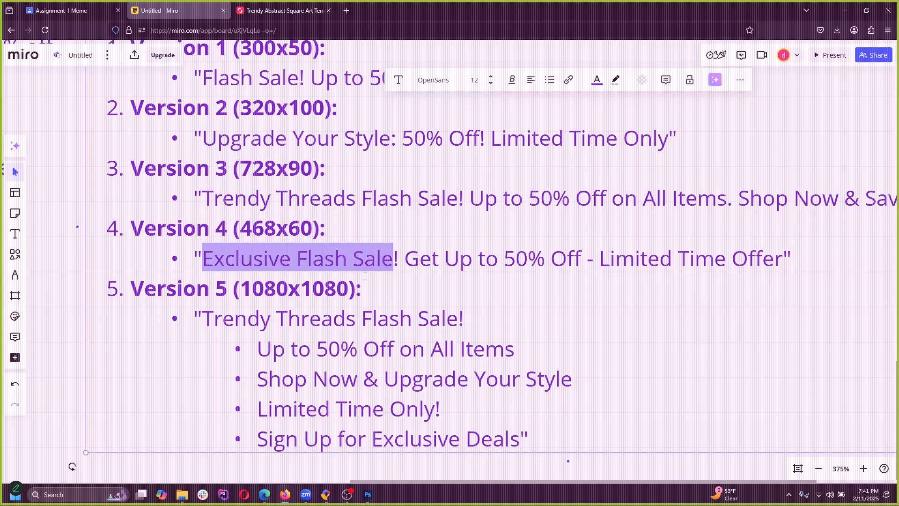
click(844, 15)
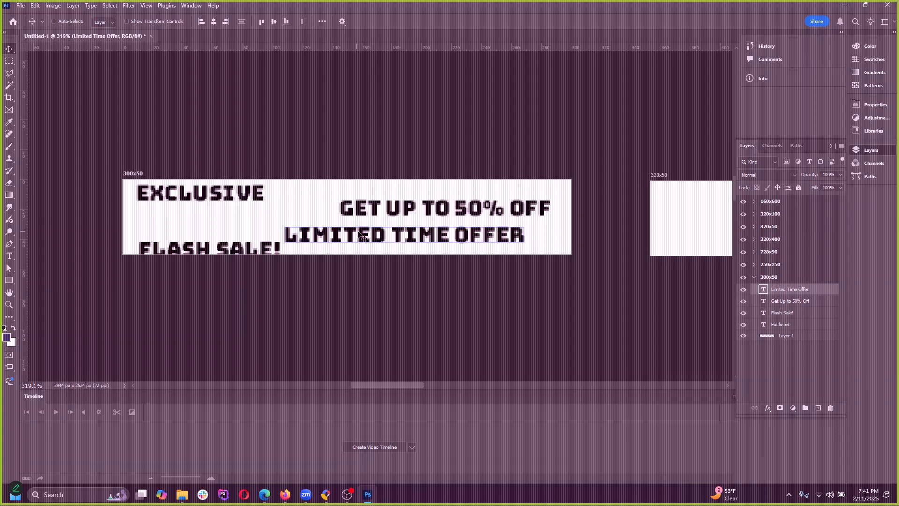
Step: Undo the recent moves of "Exclusive", "Get Up to 50% Off" and "Limited Time Offer"
drag(491, 243, 349, 234)
key(ctrl+z)
key(ctrl+z)
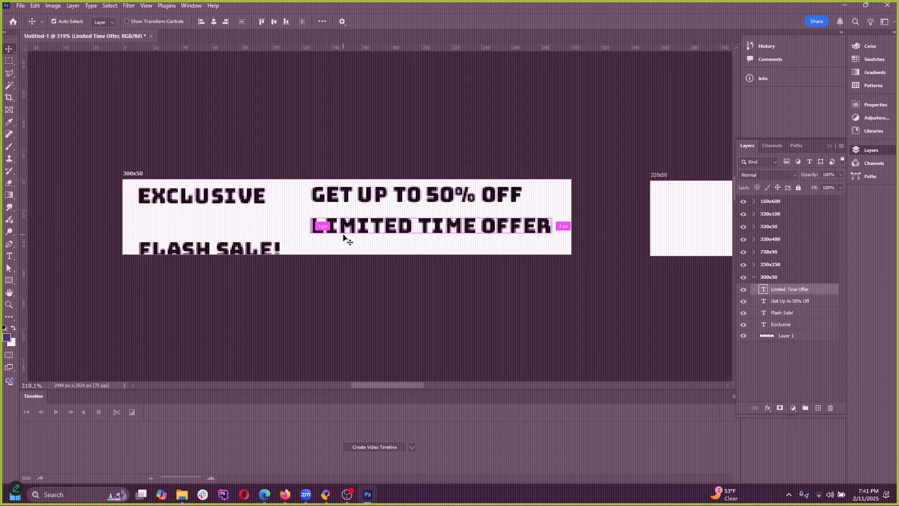
Step: Bring "Flash Sale!" back inside the 300x50 artboard beneath "Exclusive", and lower "Get Up to 50% Off" and "Limited Time Offer" slightly
click(241, 248)
drag(253, 251, 276, 245)
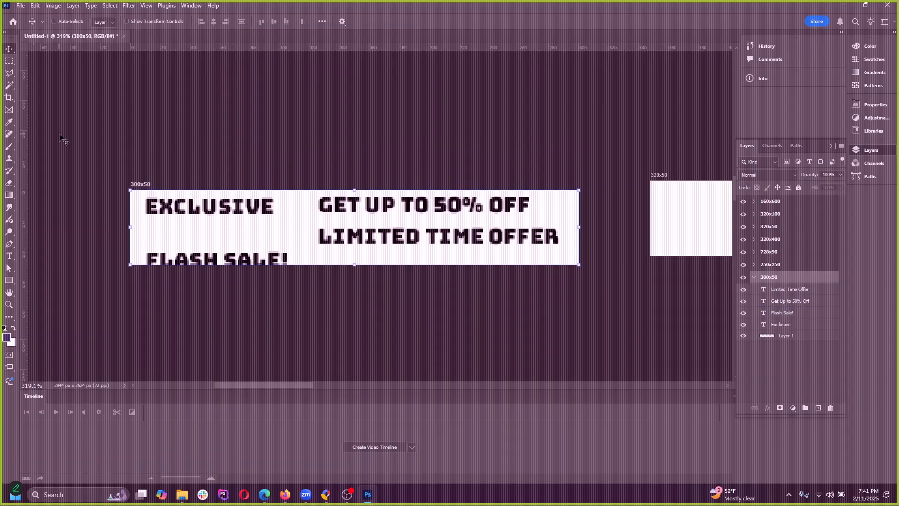
ctrl+click(217, 213)
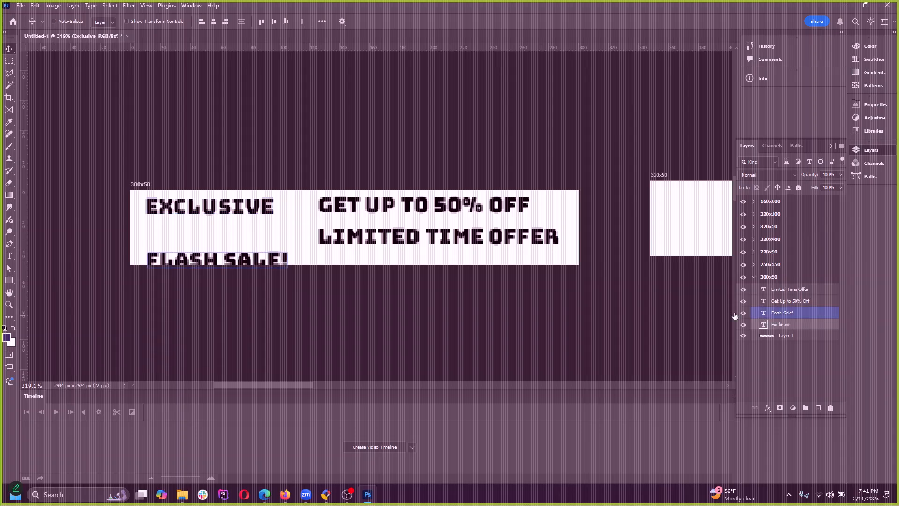
drag(244, 217, 221, 256)
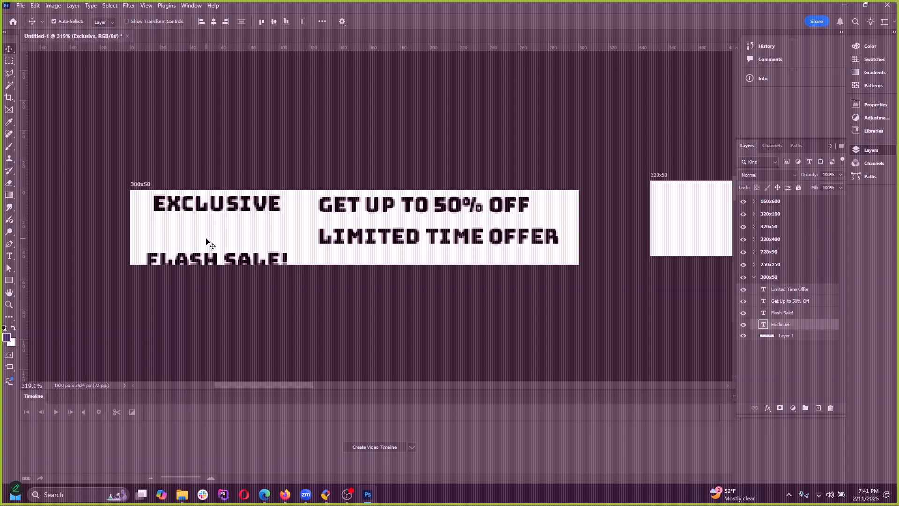
mouse_move(221, 257)
mouse_down()
mouse_move(241, 234)
mouse_move(224, 241)
mouse_up()
drag(400, 208, 404, 214)
drag(406, 237, 415, 220)
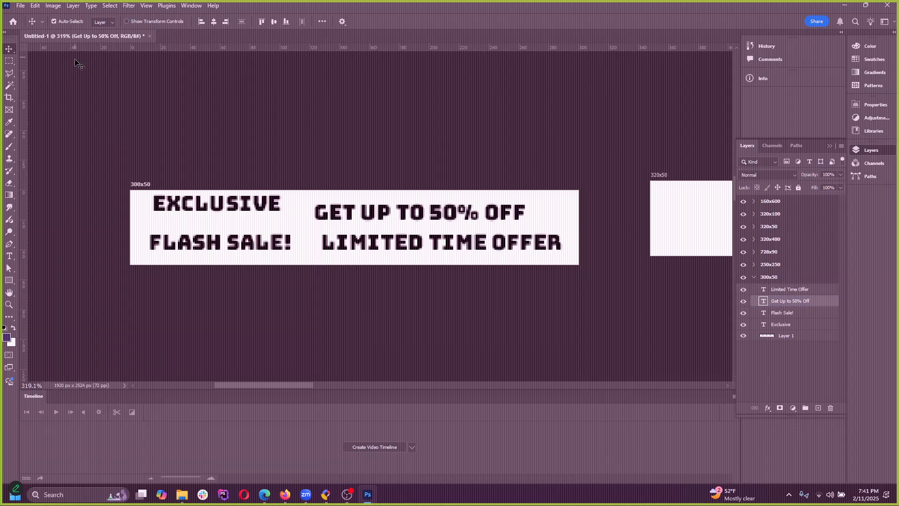
Step: Left-align "Exclusive" with "Flash Sale!" and adjust the vertical gap between them so they form a compact two-line block
drag(201, 202, 197, 215)
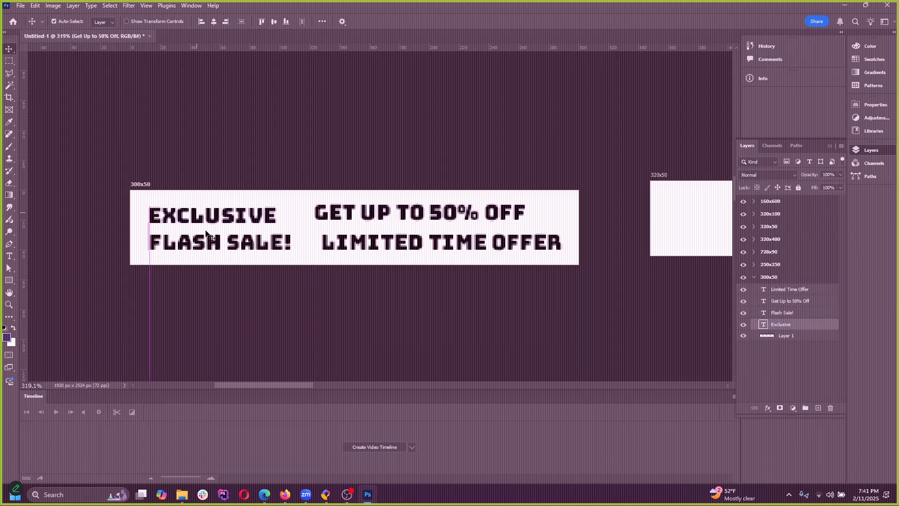
mouse_move(213, 247)
mouse_down()
mouse_move(222, 251)
mouse_move(213, 248)
mouse_up()
drag(206, 208, 206, 202)
drag(206, 245, 206, 239)
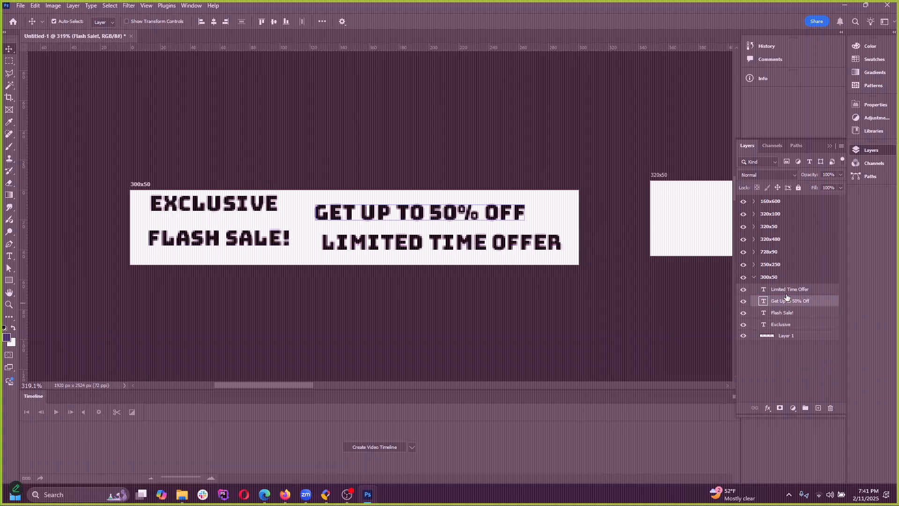
click(60, 21)
mouse_move(225, 205)
mouse_down()
mouse_move(237, 203)
mouse_move(231, 218)
mouse_up()
key(Up)
key(Up)
key(Up)
key(Up)
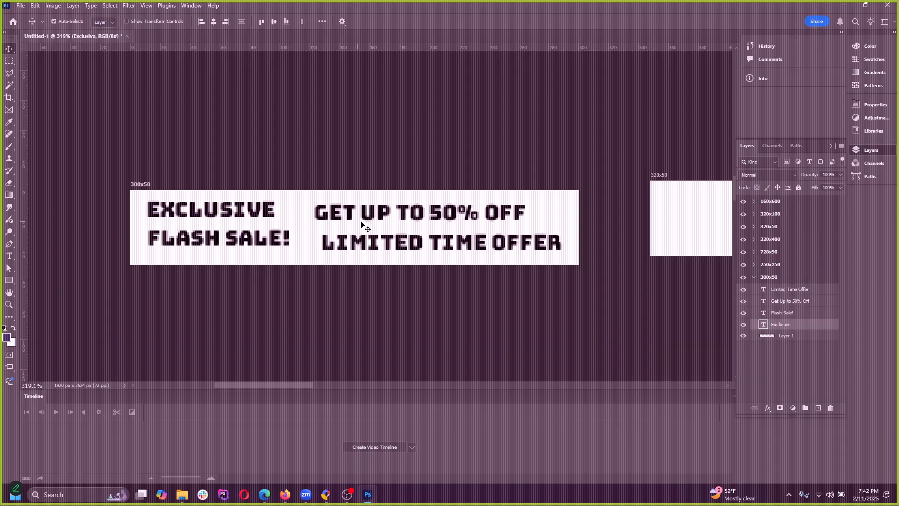
Step: Left-align "Get Up to 50% Off" and "Limited Time Offer", compare placements with undo and redo, and set the latter slightly lower
drag(390, 216, 402, 214)
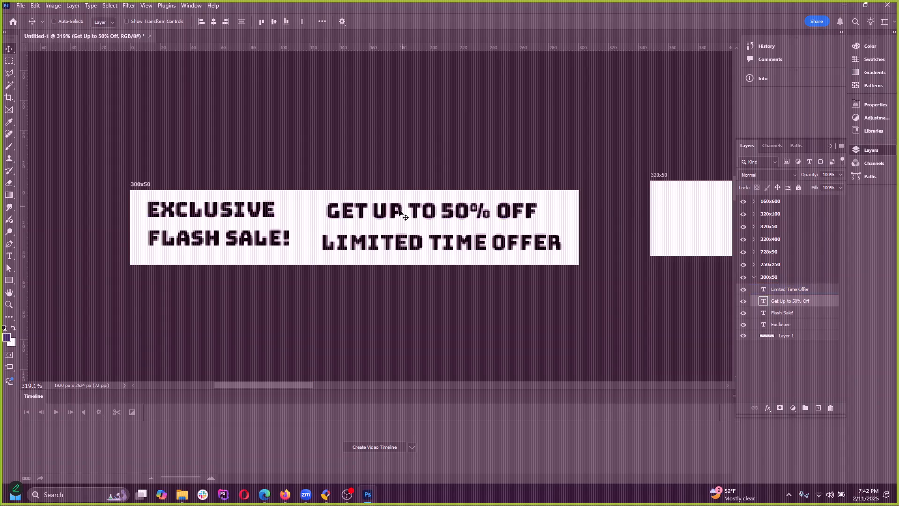
drag(388, 247, 393, 245)
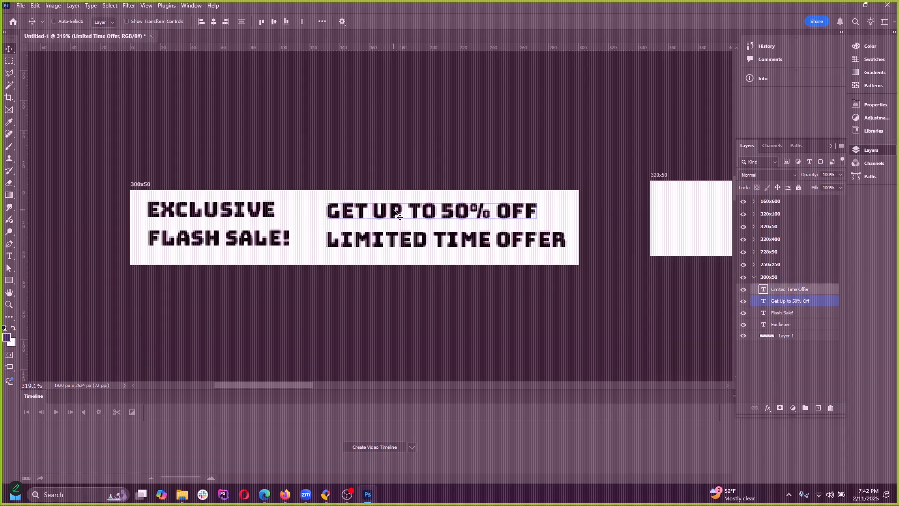
key(ctrl+z)
key(ctrl+shift+z)
key(ctrl+z)
key(ctrl+shift+z)
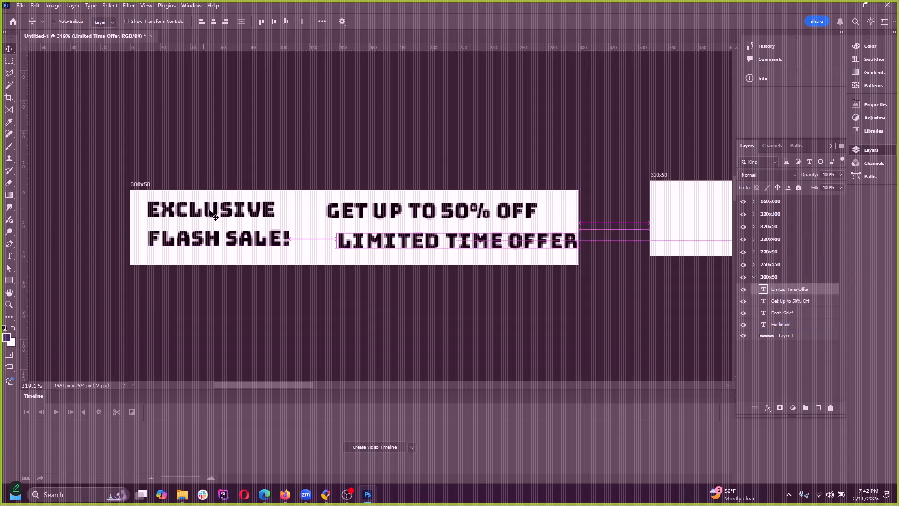
key(ctrl+z)
key(ctrl+shift+z)
drag(214, 237, 187, 249)
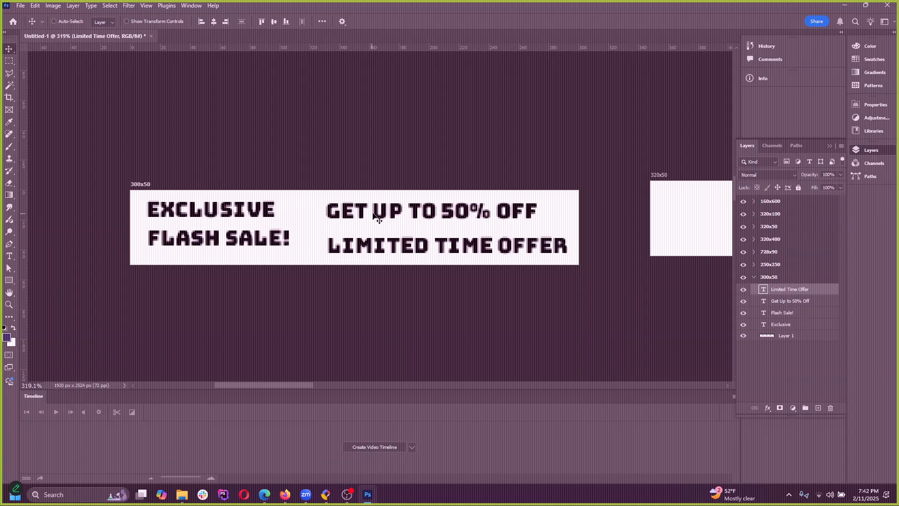
Step: Shift each of the four texts slightly, moving "Exclusive" left and the other three to the right
ctrl+click(377, 217)
drag(389, 218, 407, 215)
ctrl+click(205, 210)
mouse_move(205, 210)
mouse_down()
mouse_move(244, 208)
mouse_move(201, 209)
mouse_up()
ctrl+click(220, 243)
drag(220, 243, 229, 245)
ctrl+click(428, 250)
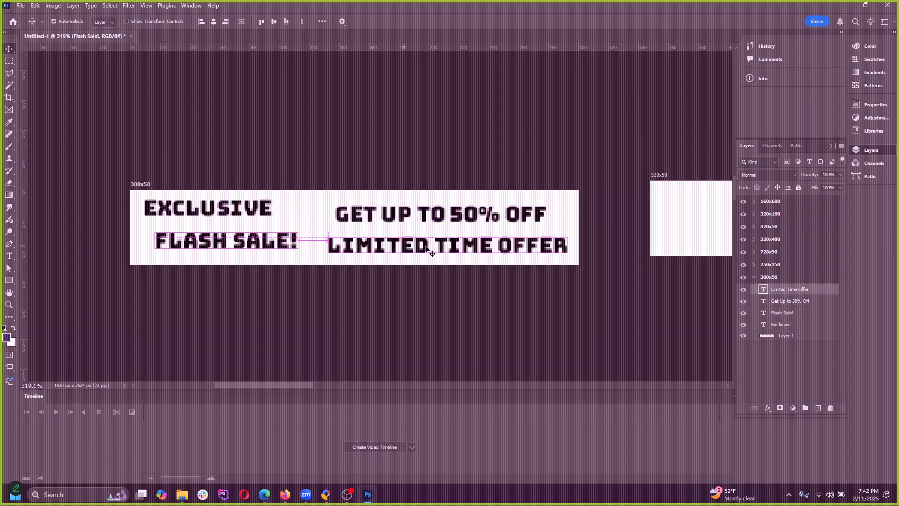
drag(430, 251, 434, 249)
Step: Turn on layer auto-selection, left-align "Exclusive" over "Flash Sale!", and center "Get Up to 50% Off" above "Limited Time Offer"
click(55, 22)
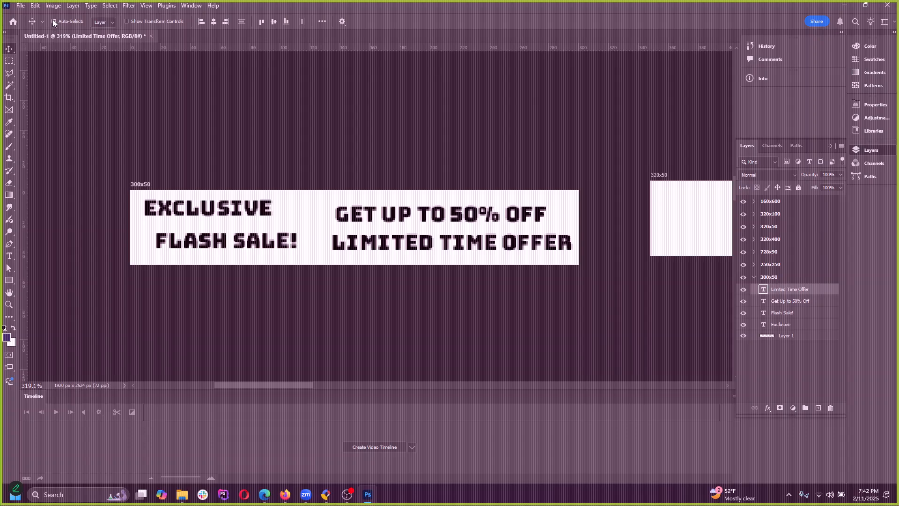
drag(263, 209, 279, 209)
drag(401, 225, 387, 214)
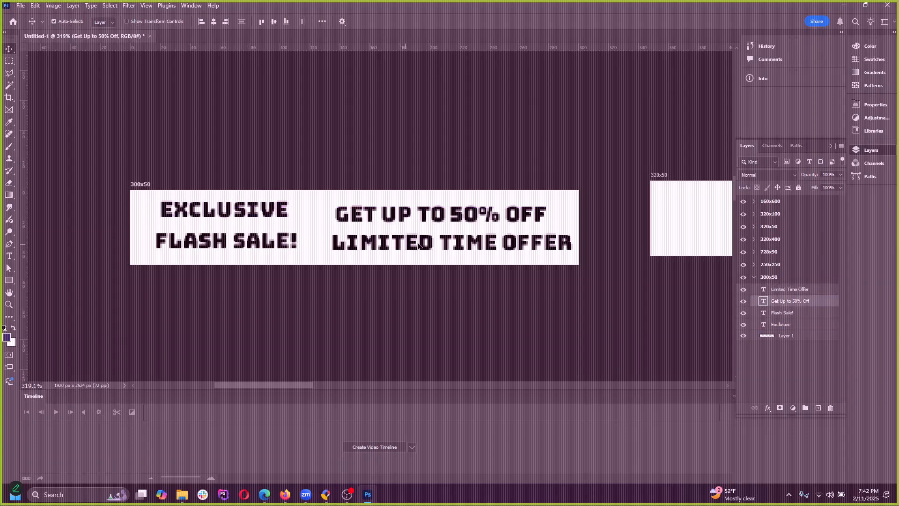
drag(421, 242, 263, 249)
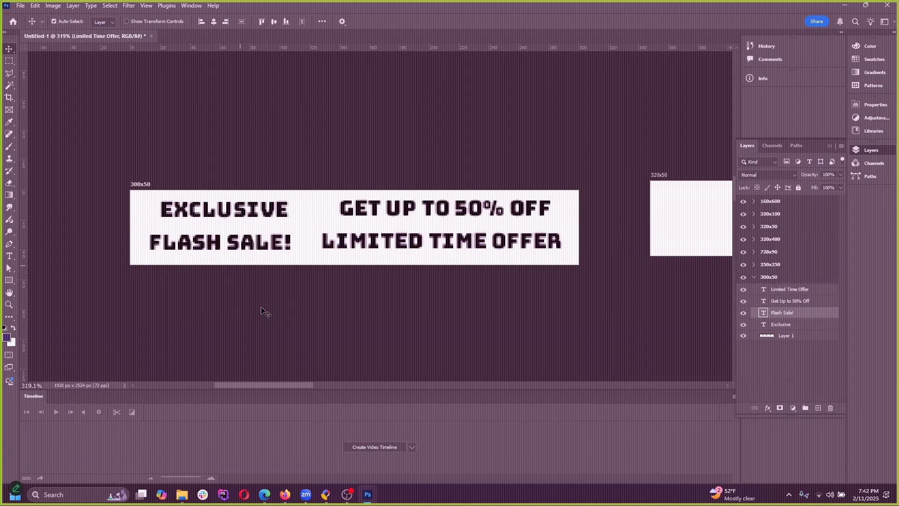
mouse_move(250, 207)
mouse_down()
mouse_move(230, 204)
mouse_move(246, 220)
mouse_up()
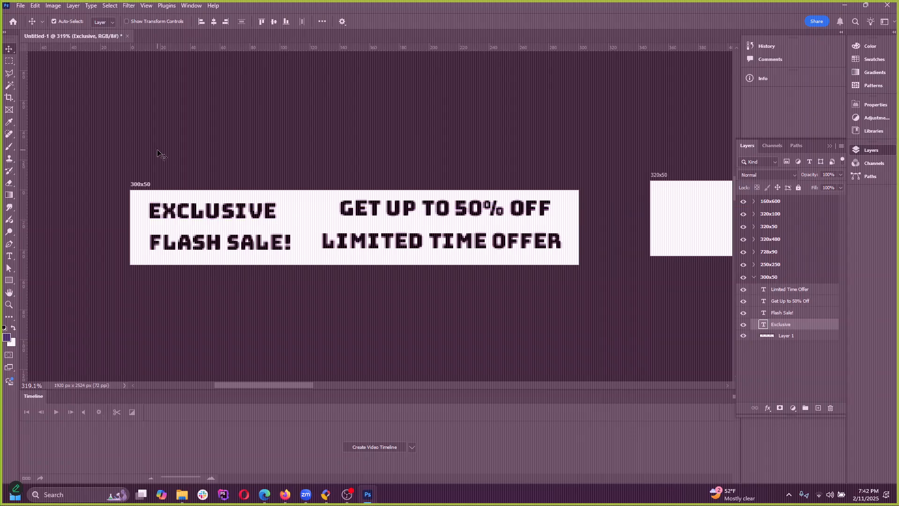
Step: Scale "Exclusive" to 148.88% with Free Transform and move it slightly up and left
click(35, 6)
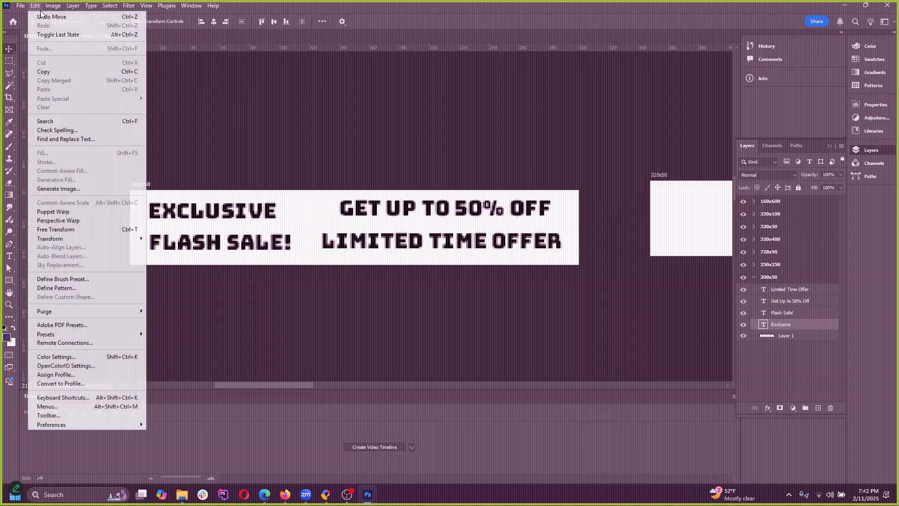
click(65, 230)
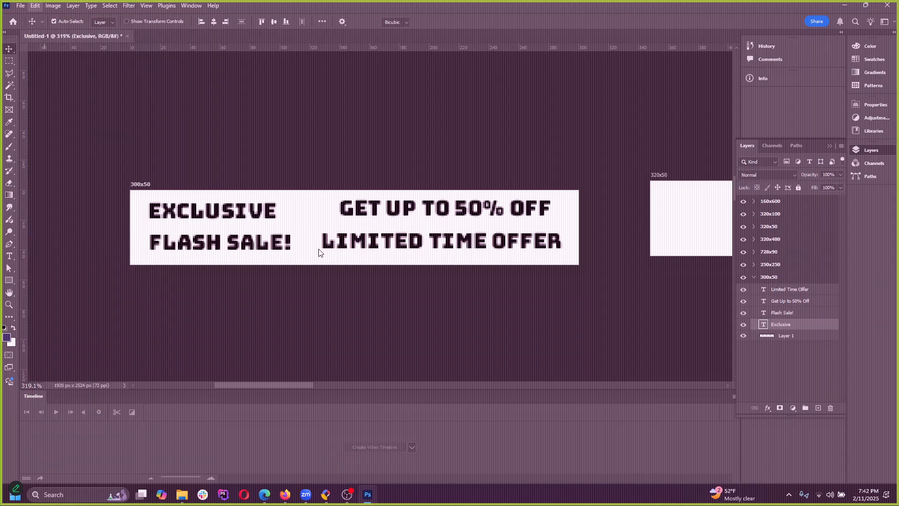
drag(282, 242, 332, 272)
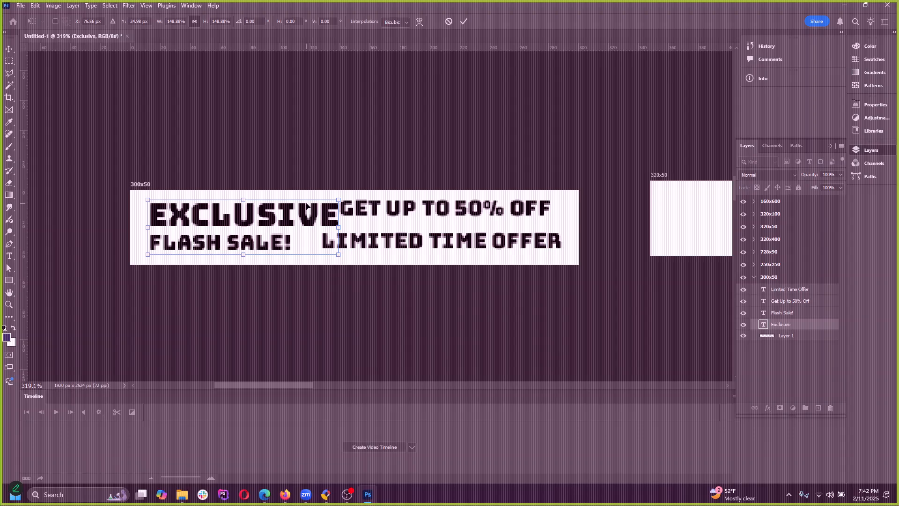
drag(305, 206, 298, 201)
click(463, 22)
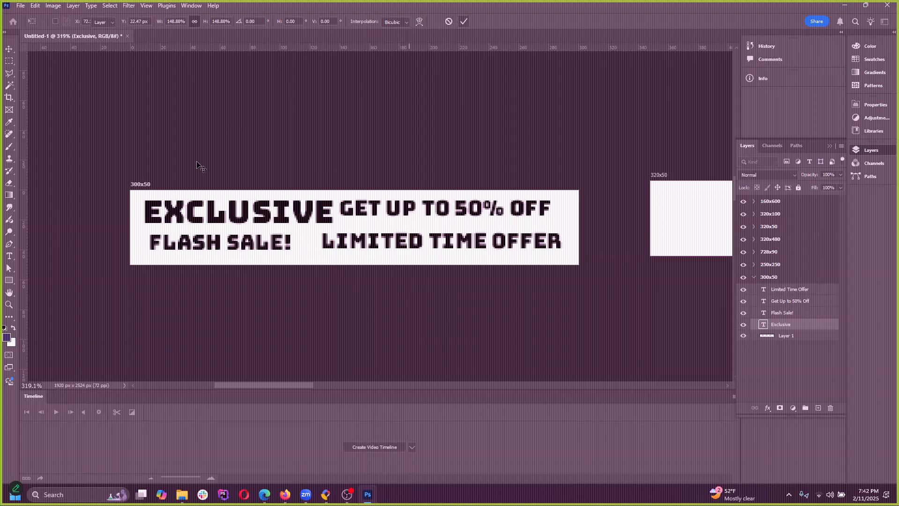
Step: Left-align "Flash Sale!" under "Exclusive" and enlarge it with Free Transform to match the width of "Exclusive"
drag(254, 247, 253, 248)
click(35, 5)
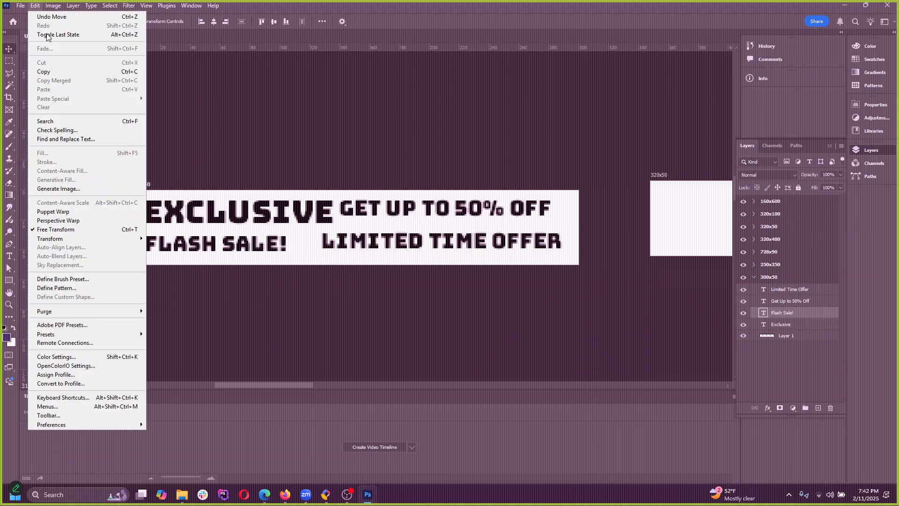
click(65, 226)
click(465, 191)
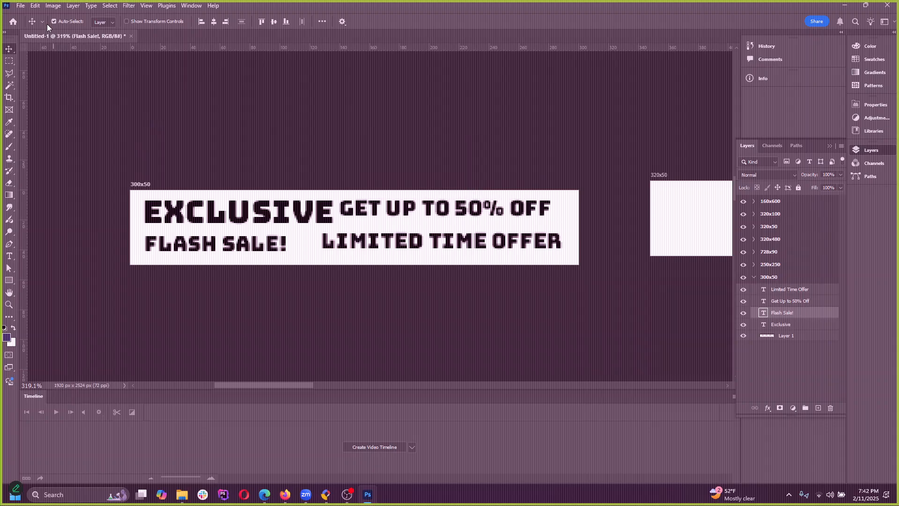
click(35, 5)
click(55, 229)
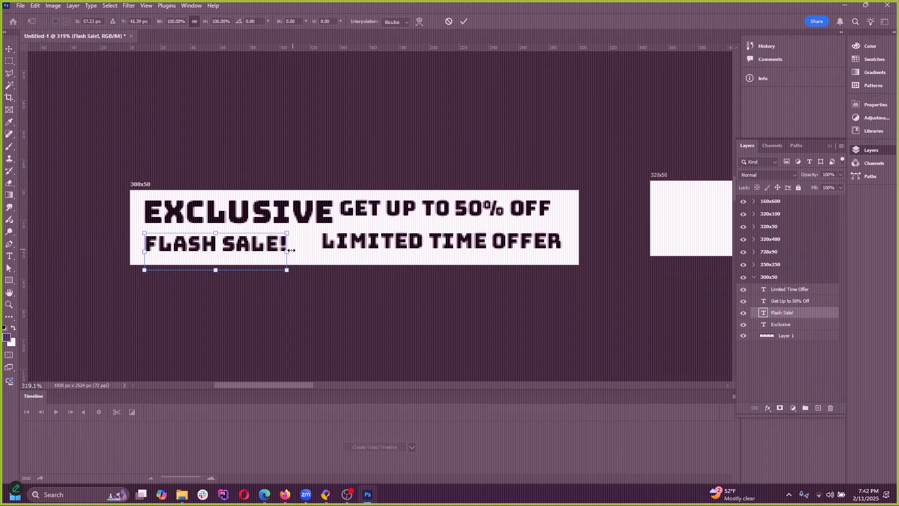
drag(293, 252, 444, 250)
click(464, 21)
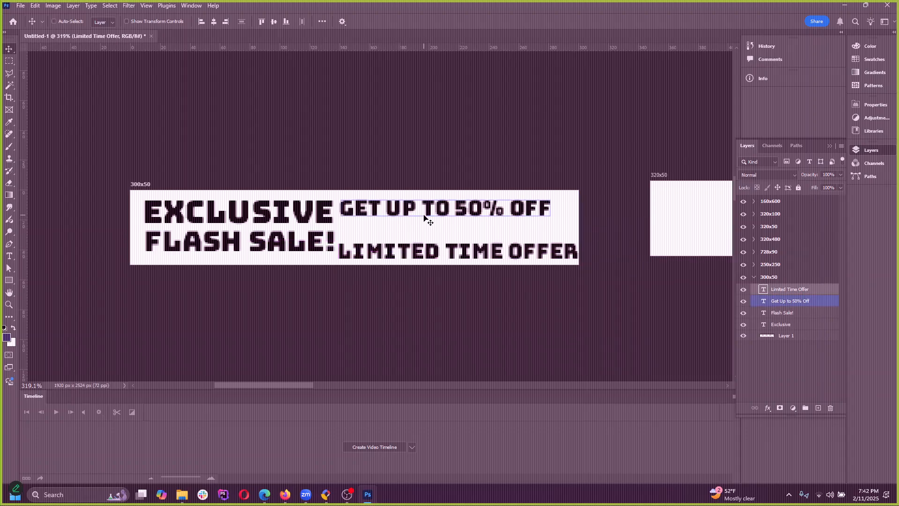
Step: Move "Limited Time Offer" and "Get Up to 50% Off" to the right, clear of the enlarged "Exclusive" and "Flash Sale!"
drag(424, 218, 473, 226)
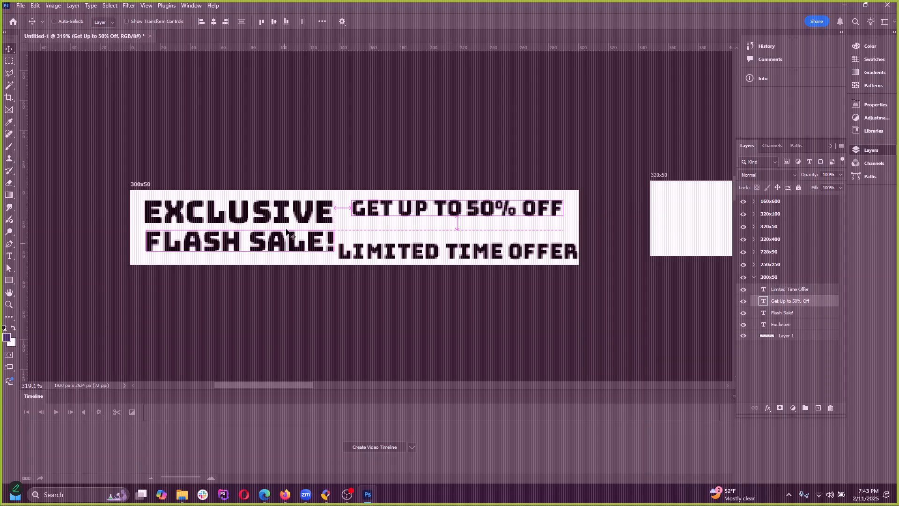
key(ctrl)
click(40, 7)
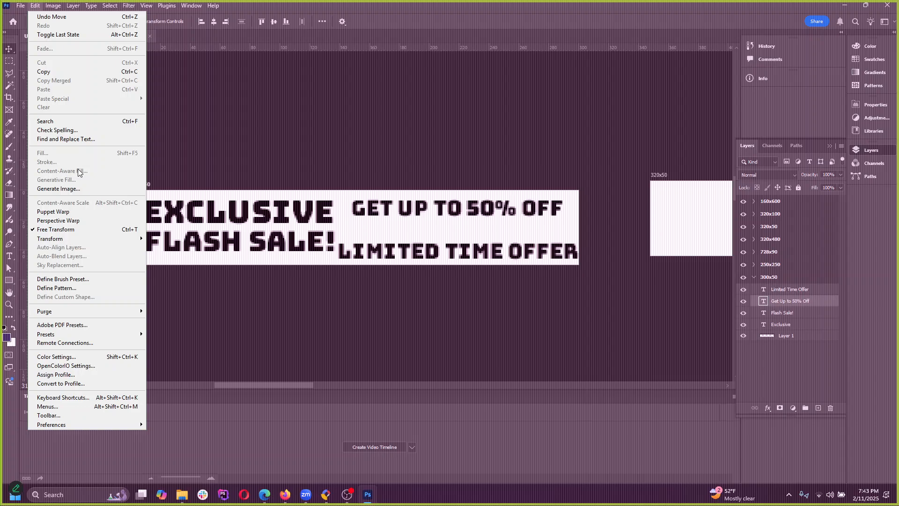
click(77, 232)
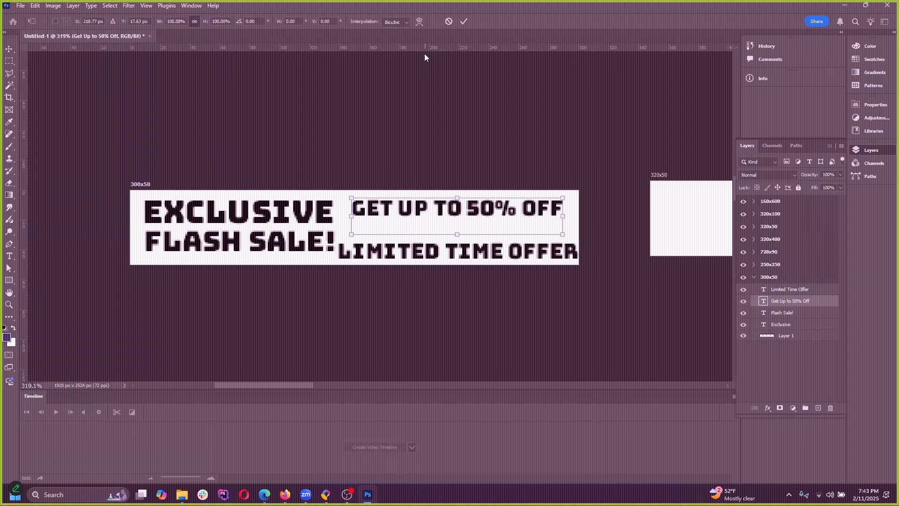
click(450, 22)
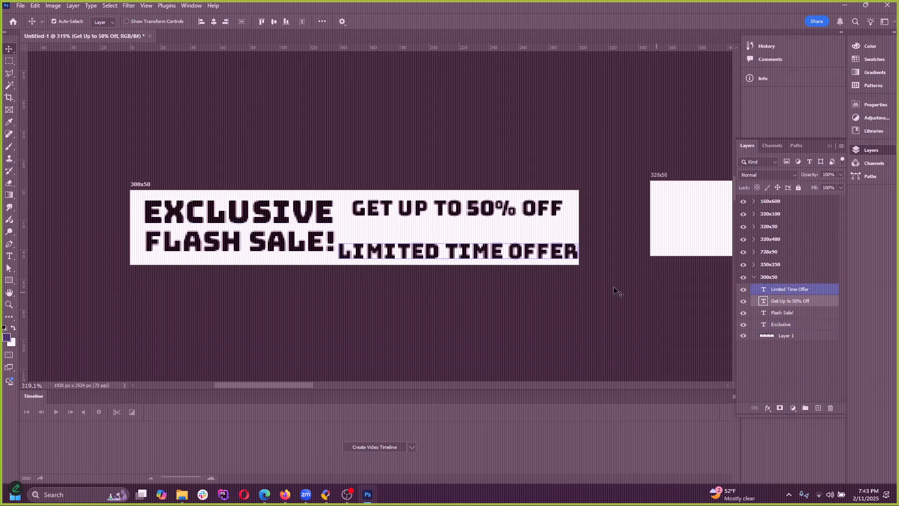
Step: Scale "Exclusive" and "Flash Sale!" down together to about 88% with Free Transform, keeping their lower-left corner in place
click(221, 243)
shift+click(281, 216)
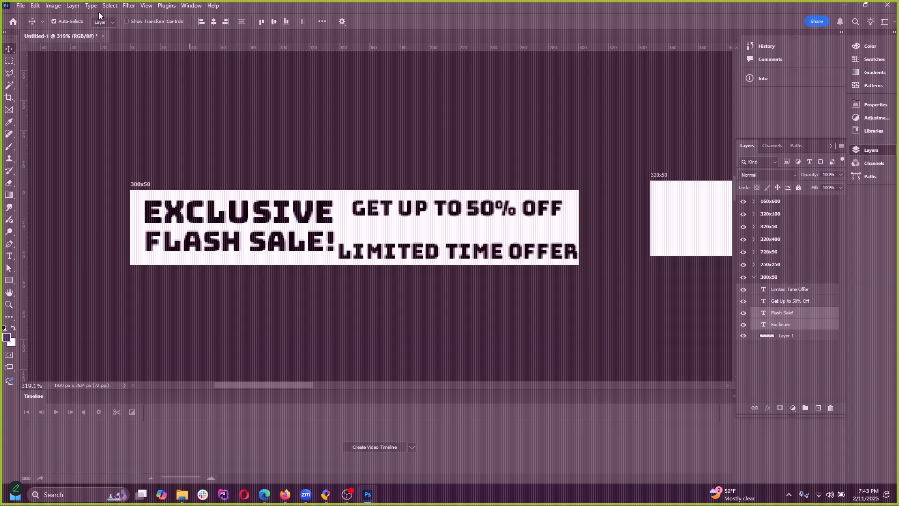
click(53, 5)
click(35, 6)
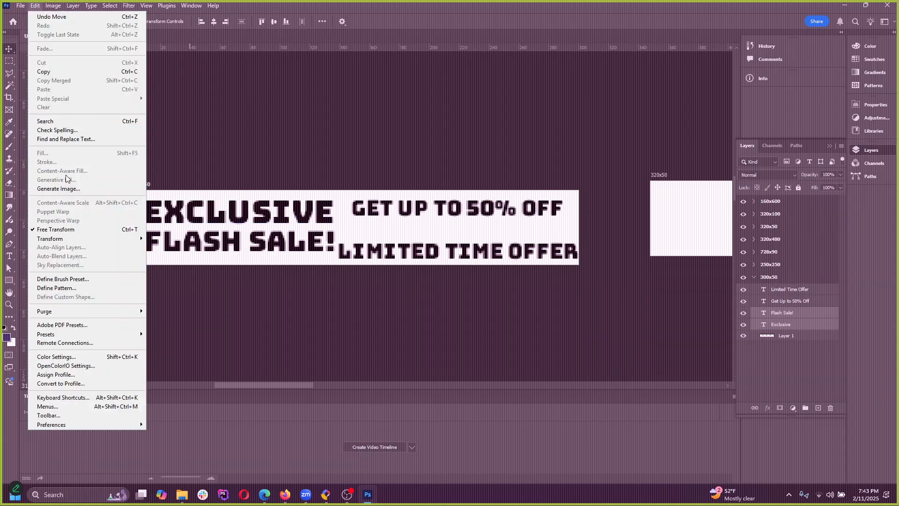
click(64, 230)
drag(334, 198, 312, 206)
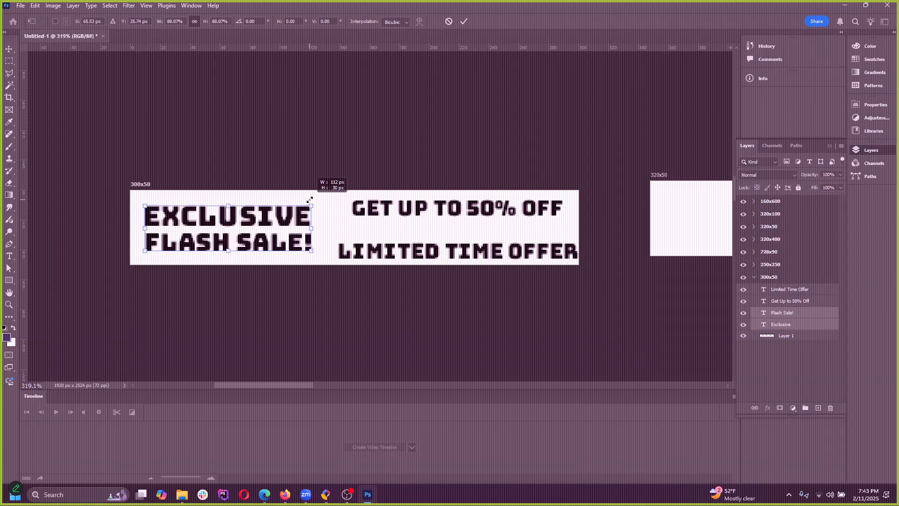
click(464, 21)
Step: Swap the order of the two smaller lines, placing "Limited Time Offer" above "Get Up to 50% Off" beside the headline
mouse_move(466, 208)
mouse_down()
mouse_move(410, 206)
mouse_move(452, 216)
mouse_up()
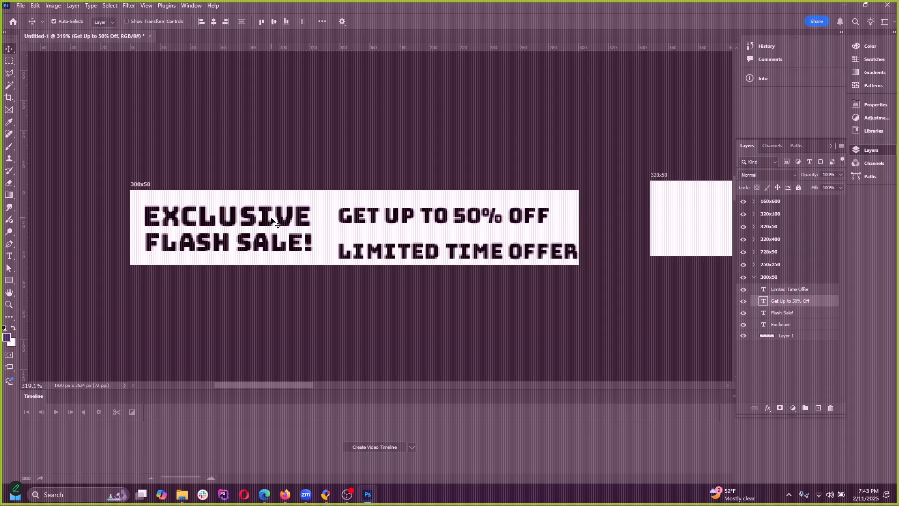
mouse_move(275, 219)
mouse_down()
mouse_move(279, 211)
mouse_move(269, 220)
mouse_up()
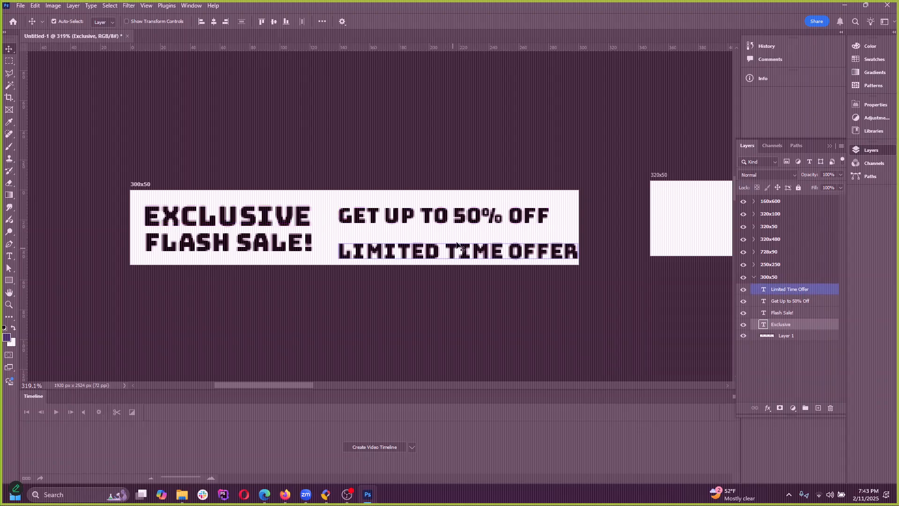
mouse_move(496, 256)
mouse_down()
mouse_move(499, 206)
mouse_move(483, 251)
mouse_up()
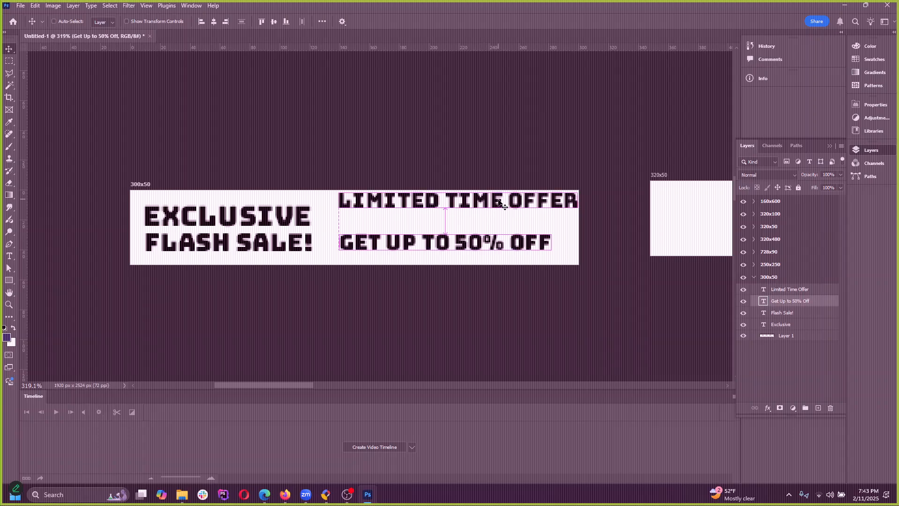
drag(509, 199, 502, 211)
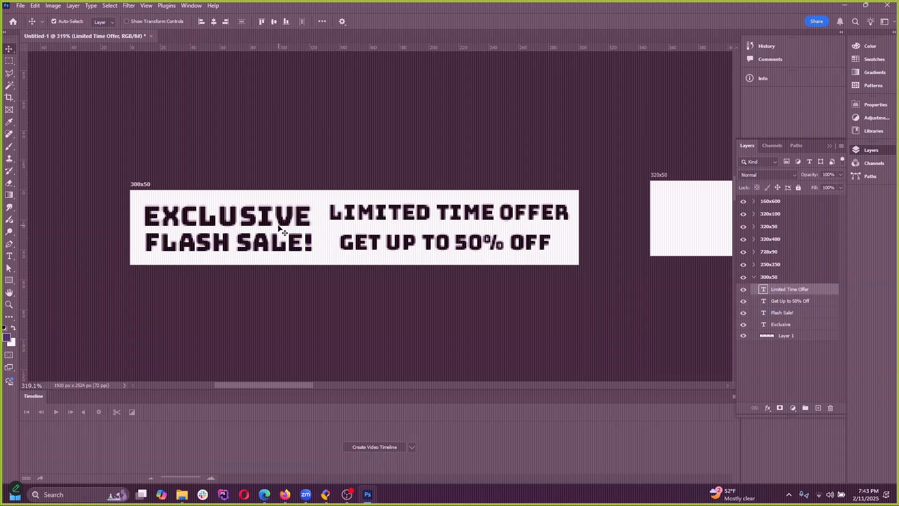
Step: Try swapping the sides of the headline text and the two offer lines on the 300x50 artboard
drag(285, 219, 211, 236)
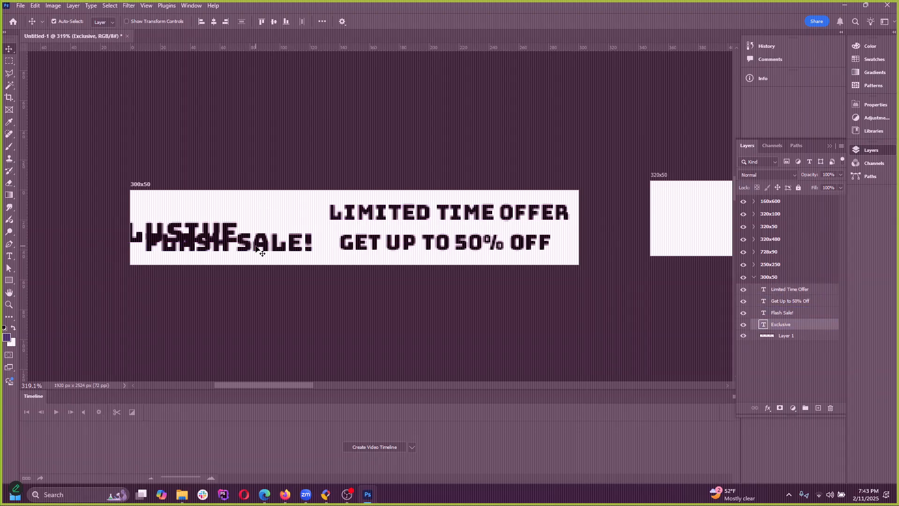
drag(261, 248, 359, 238)
drag(229, 241, 390, 274)
click(375, 245)
drag(482, 216, 289, 205)
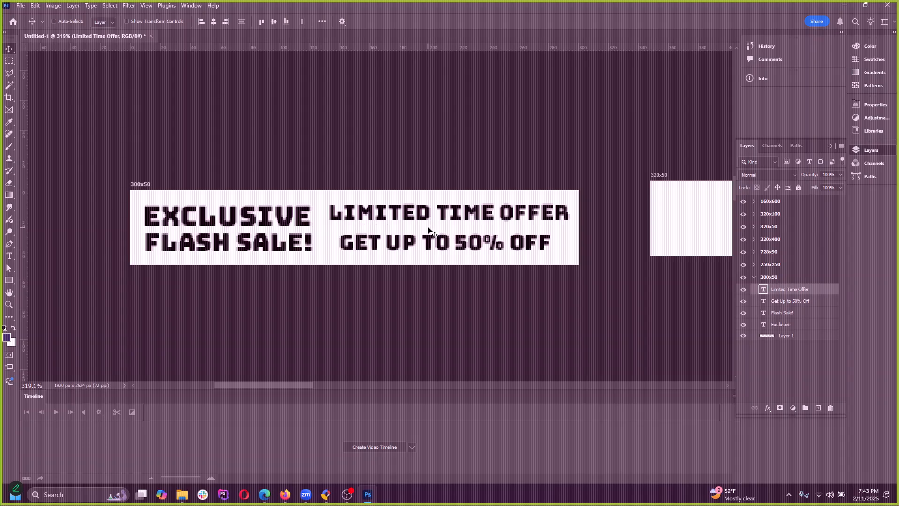
Step: Left-align "Get Up to 50% Off" closely under "Limited Time Offer" and enlarge it with Free Transform to match that line's width
key(ctrl)
drag(445, 232, 435, 226)
click(35, 6)
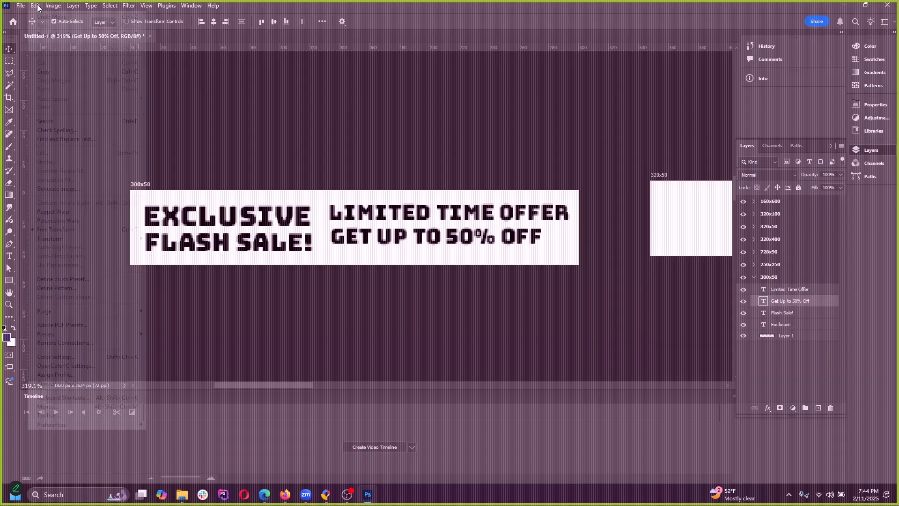
click(69, 227)
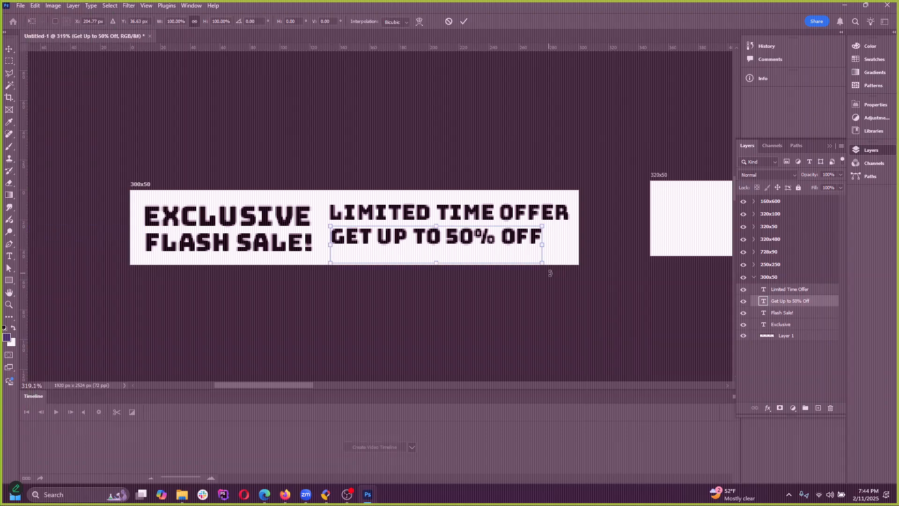
drag(542, 265, 569, 268)
click(464, 21)
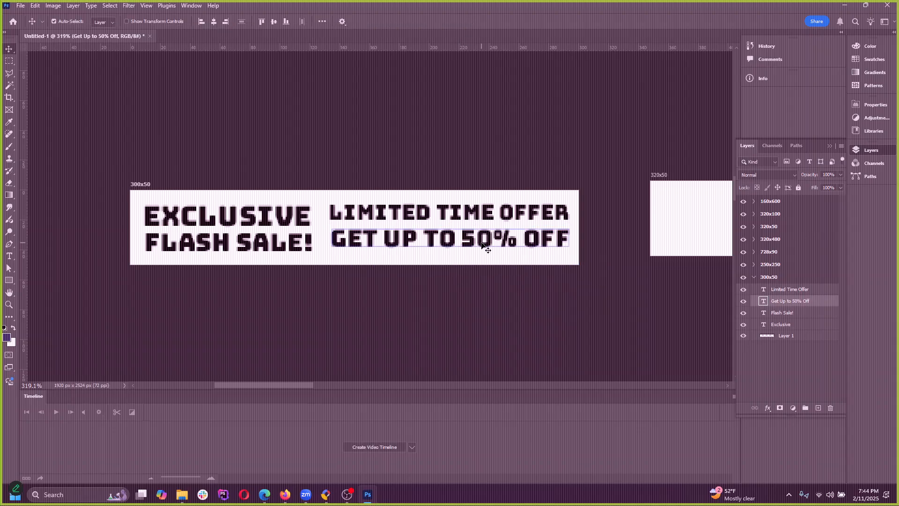
Step: Line up "Get Up to 50% Off" with "Flash Sale!" and "Limited Time Offer" with "Exclusive", sharing one left edge between the offer lines
drag(486, 244, 480, 248)
drag(484, 215, 485, 213)
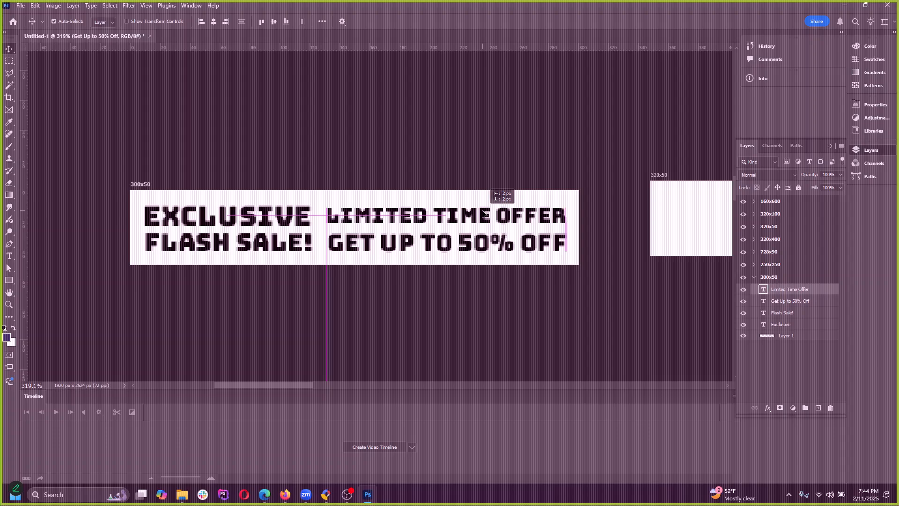
click(488, 149)
ctrl+click(428, 243)
click(439, 186)
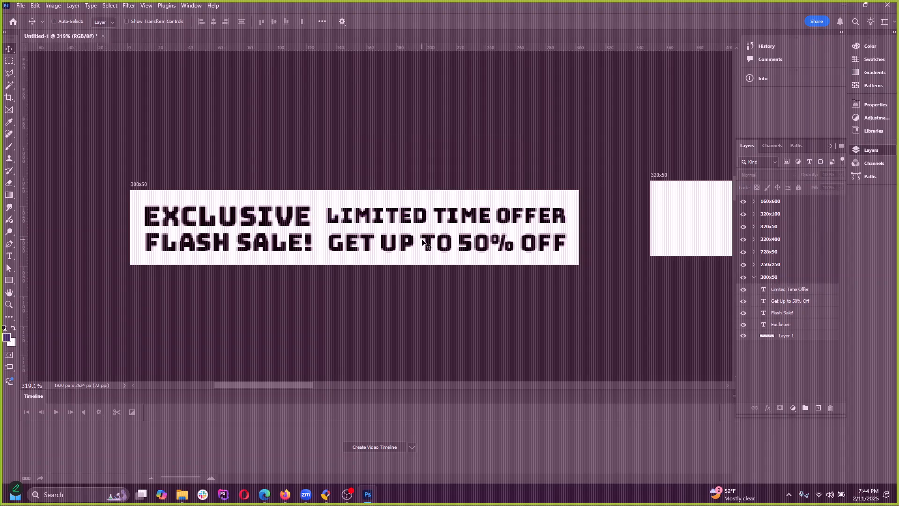
drag(428, 244, 429, 243)
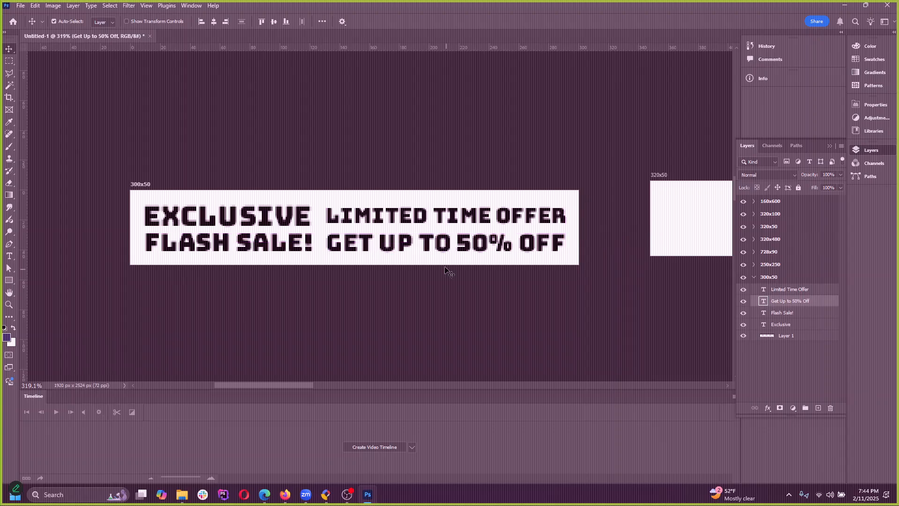
Step: Nudge "Get Up to 50% Off" slightly up, closer to "Limited Time Offer", on the 300x50 artboard
scroll(405, 270, down, 10)
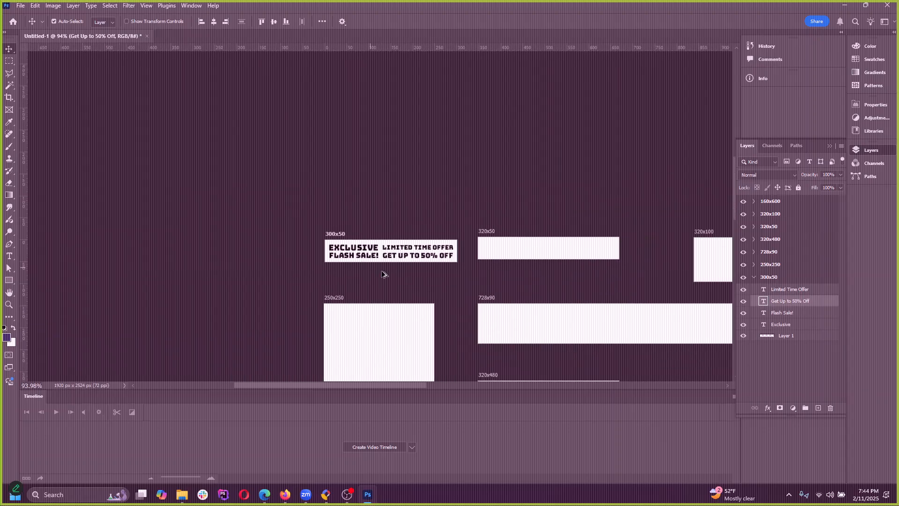
scroll(499, 270, up, 2)
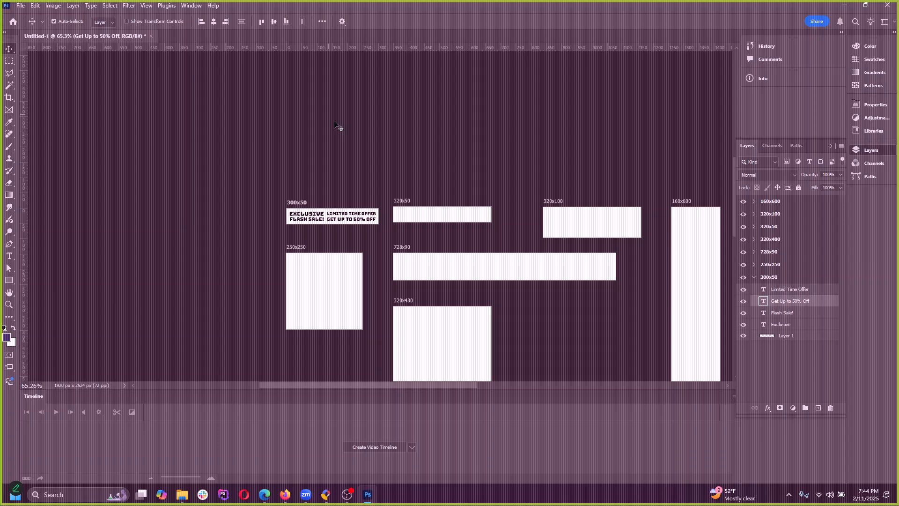
click(146, 6)
click(165, 118)
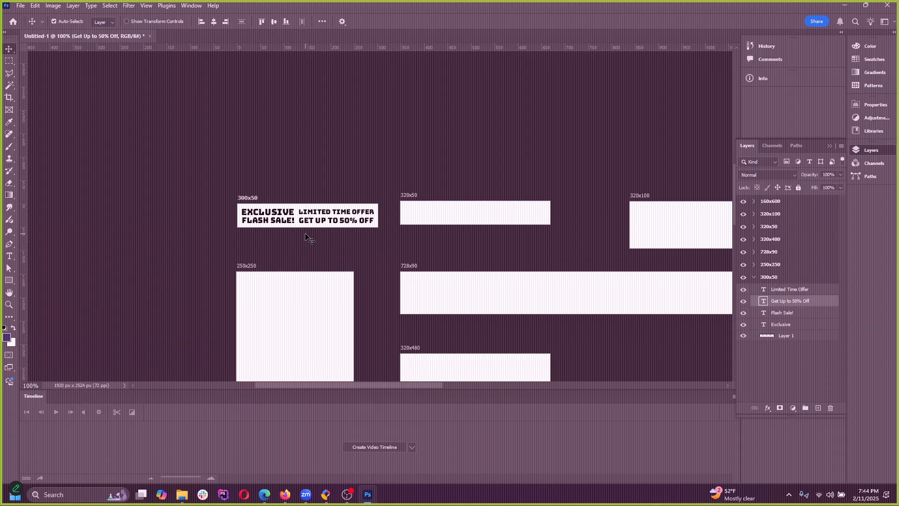
scroll(306, 237, up, 5)
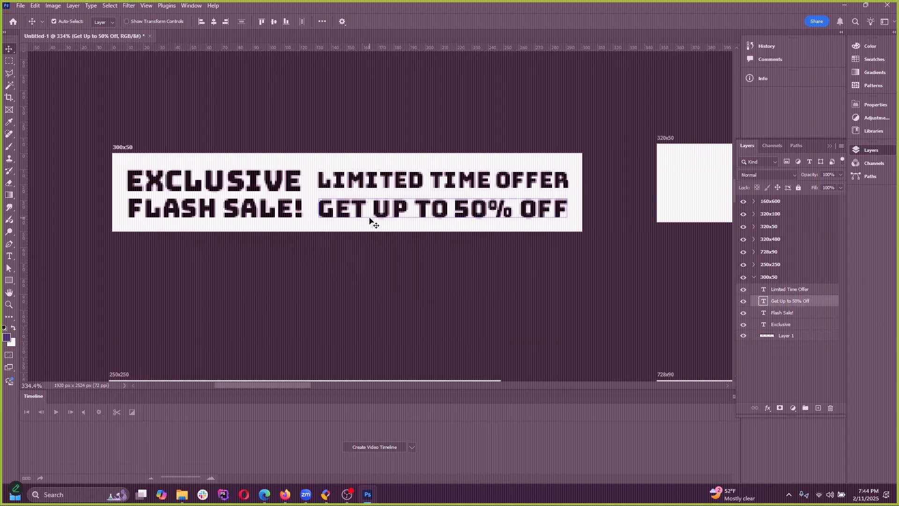
key(ctrl)
drag(451, 217, 451, 214)
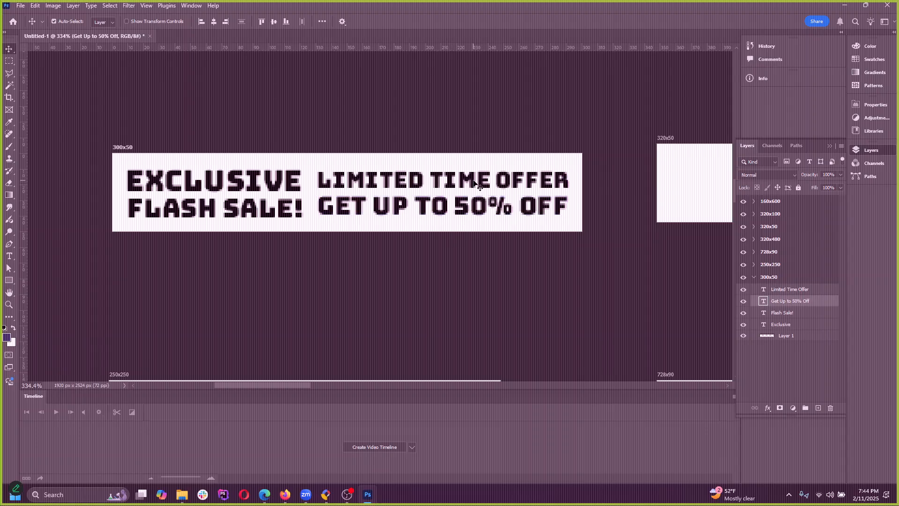
click(441, 187)
click(611, 152)
Step: Nudge "Flash Sale!" and "Exclusive" slightly up to balance the spacing between the two headline rows
click(187, 190)
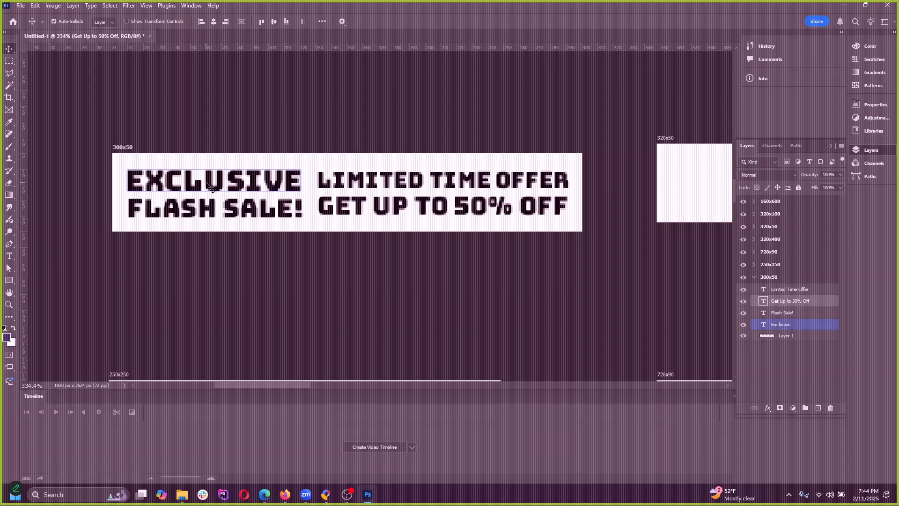
click(205, 216)
click(206, 187)
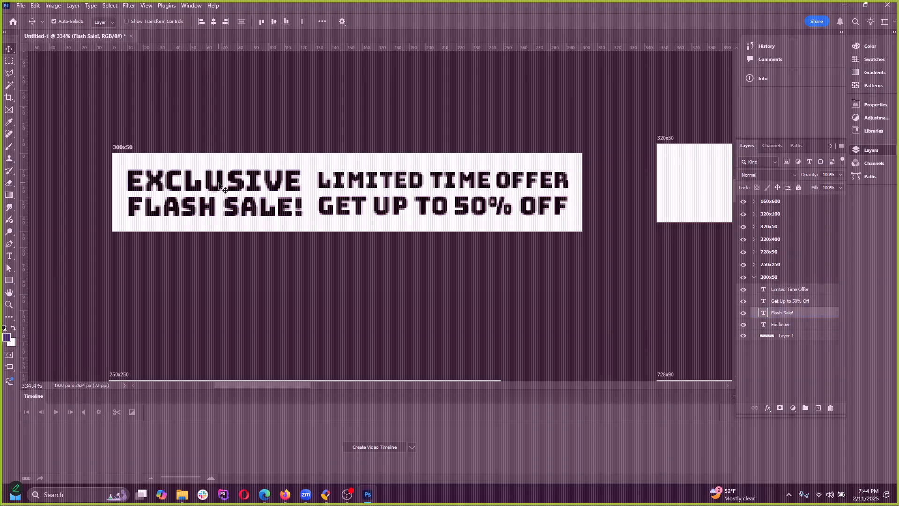
drag(221, 187, 219, 183)
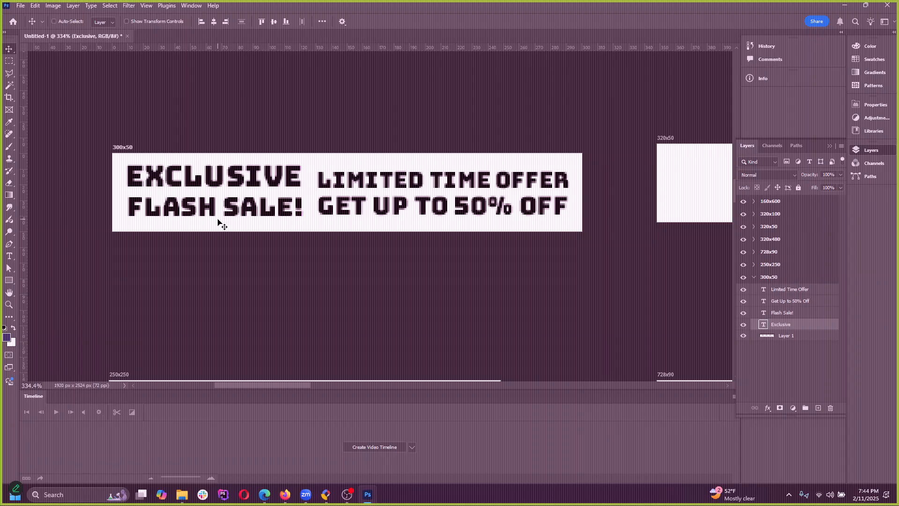
drag(225, 219, 229, 214)
Step: Nudge "Limited Time Offer" slightly up so it lines up with "Exclusive"
scroll(169, 255, down, 1)
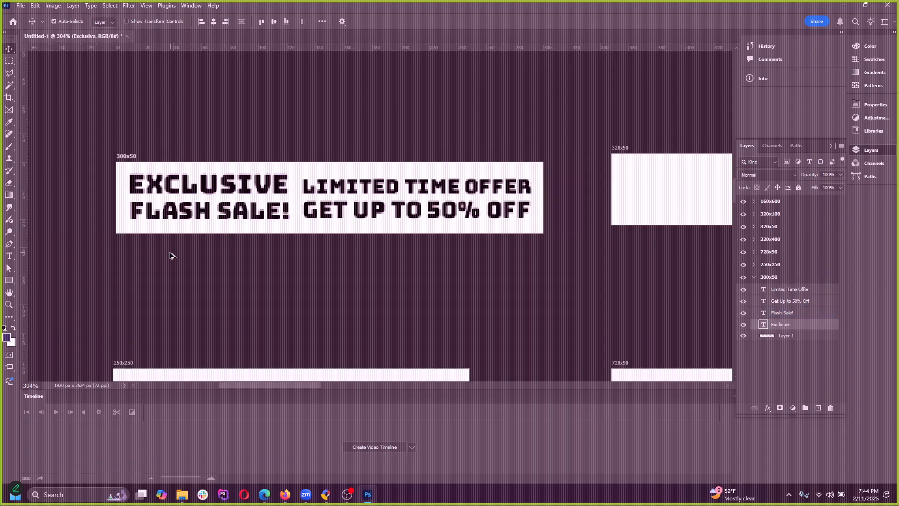
double_click(393, 194)
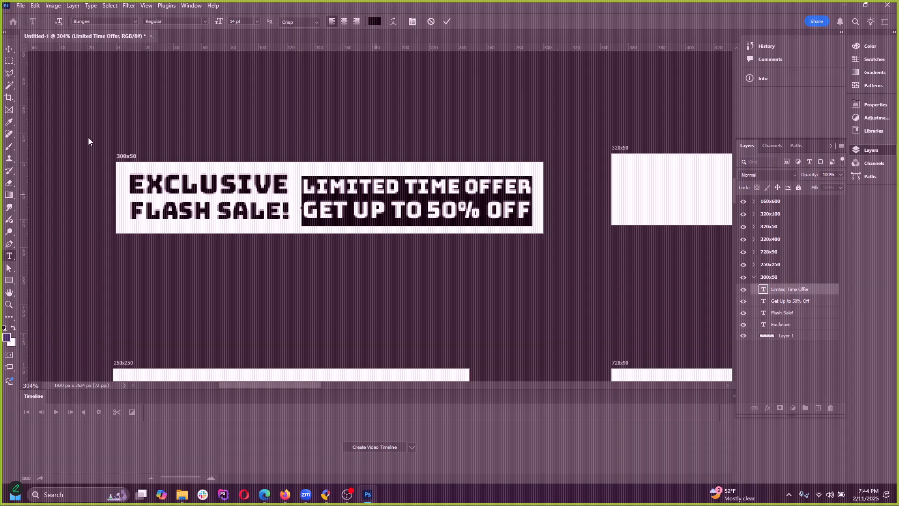
click(9, 49)
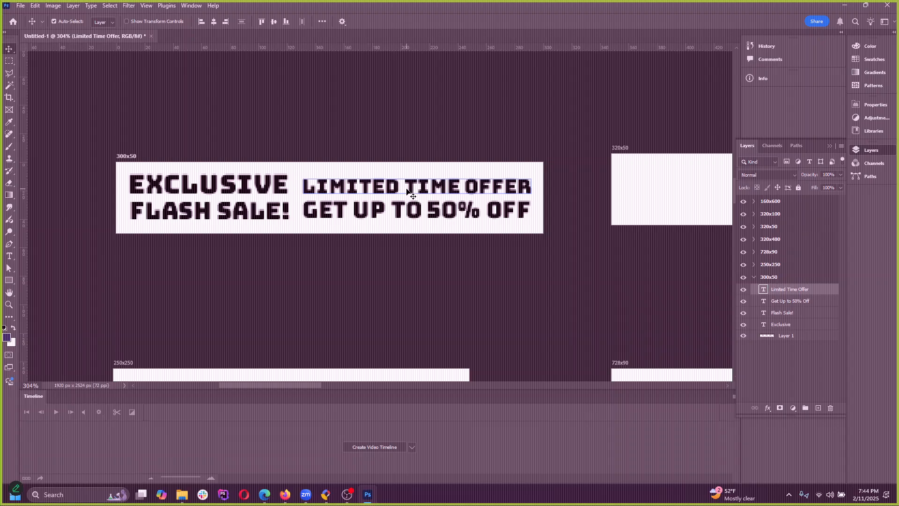
click(305, 183)
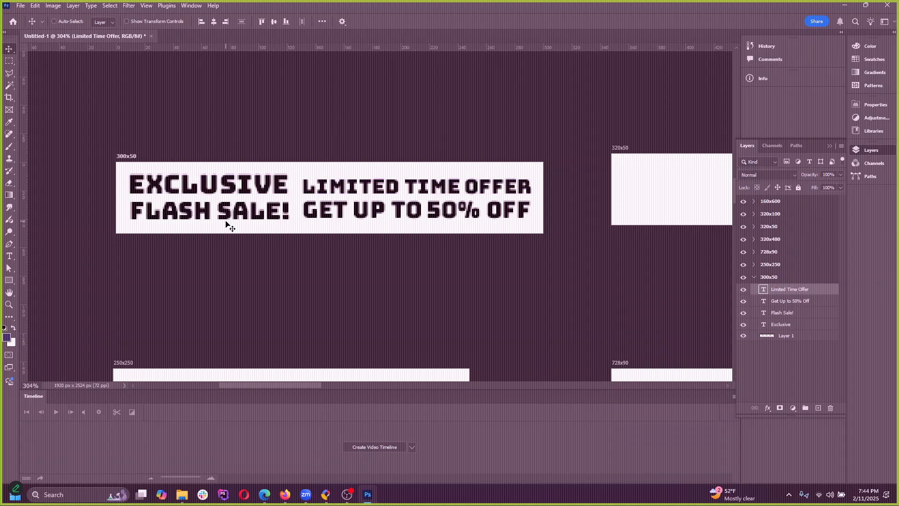
click(233, 219)
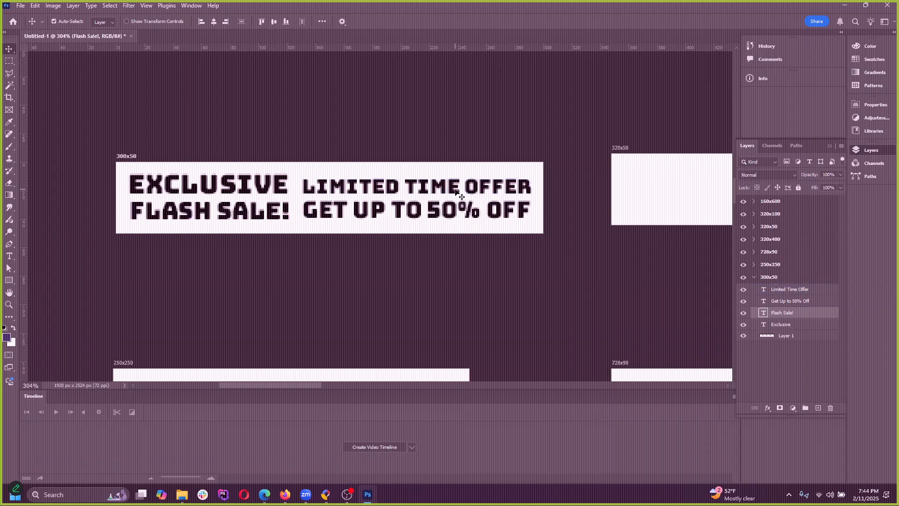
drag(457, 192, 457, 189)
Step: Fill the background layer of the 300x50 artboard with yellow #ffd800 using the Paint Bucket
click(780, 334)
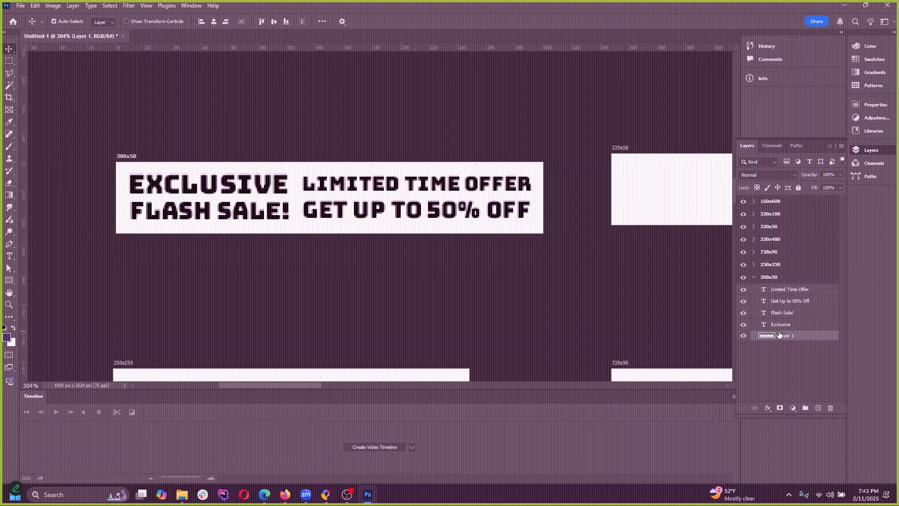
click(9, 208)
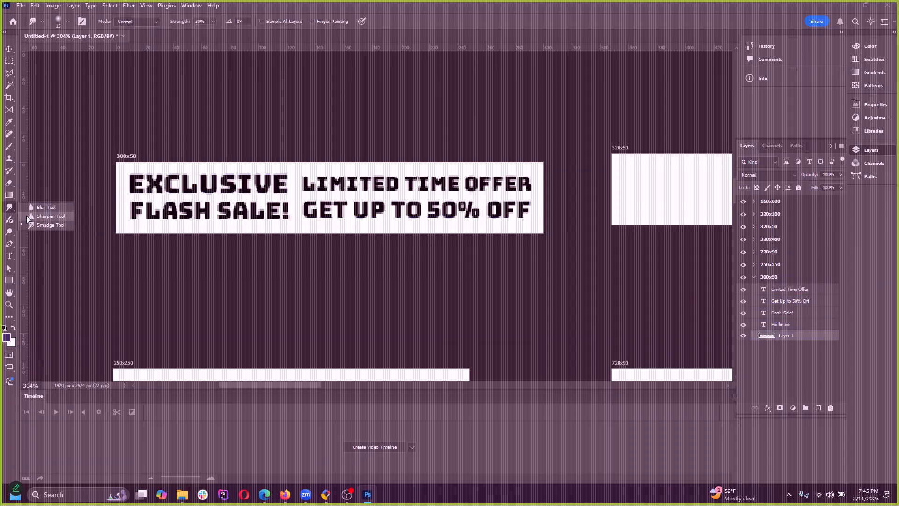
click(9, 195)
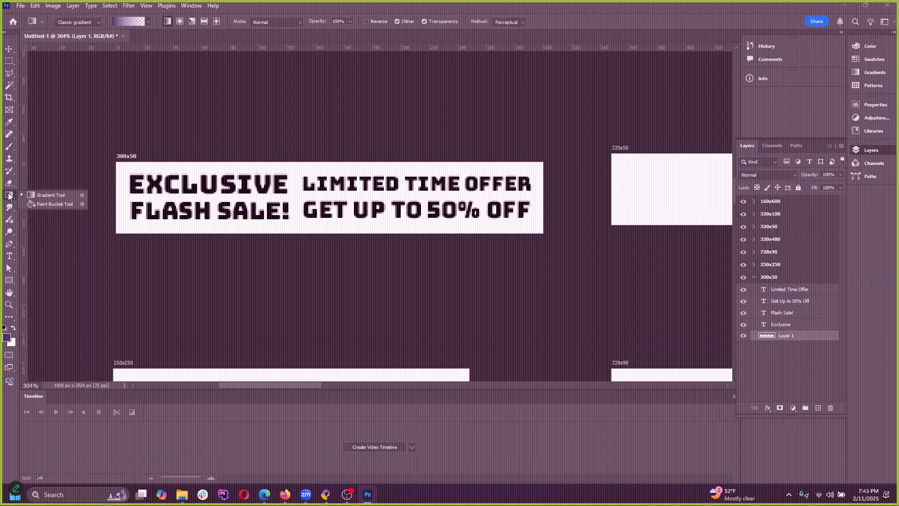
click(6, 337)
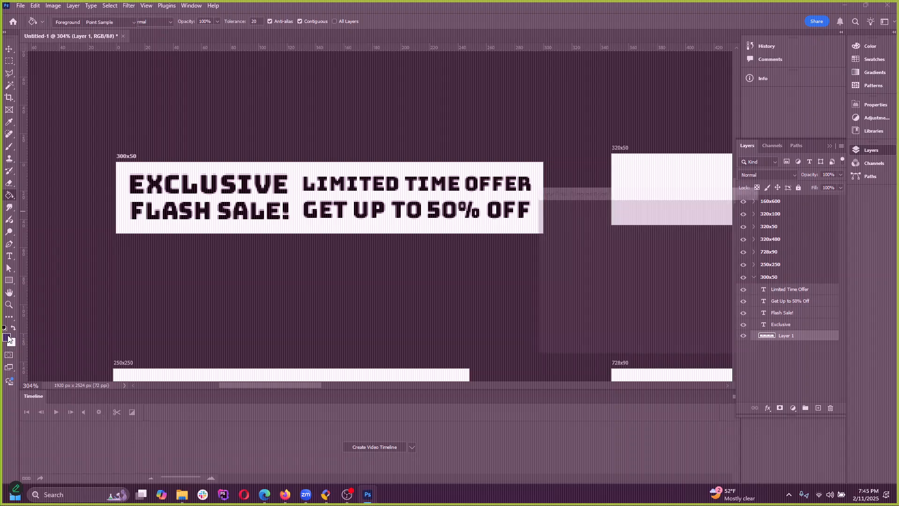
click(655, 307)
drag(614, 288, 659, 194)
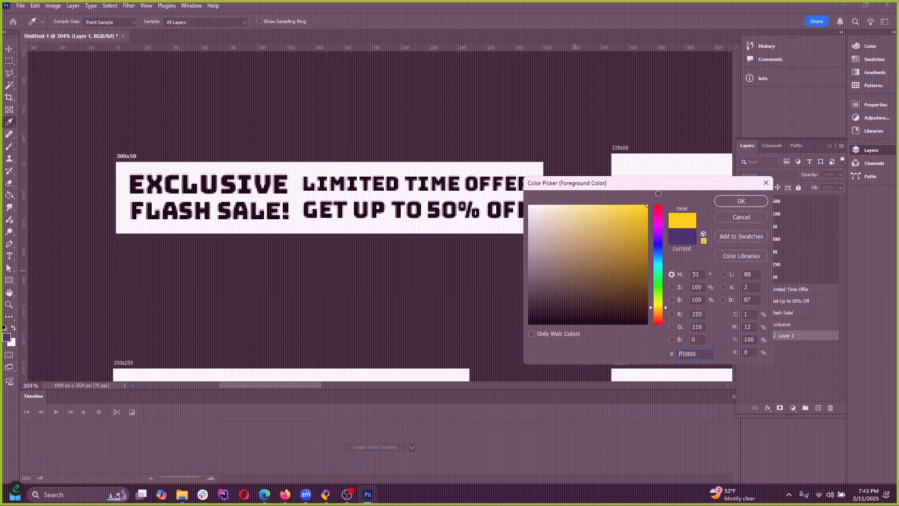
click(718, 202)
click(514, 217)
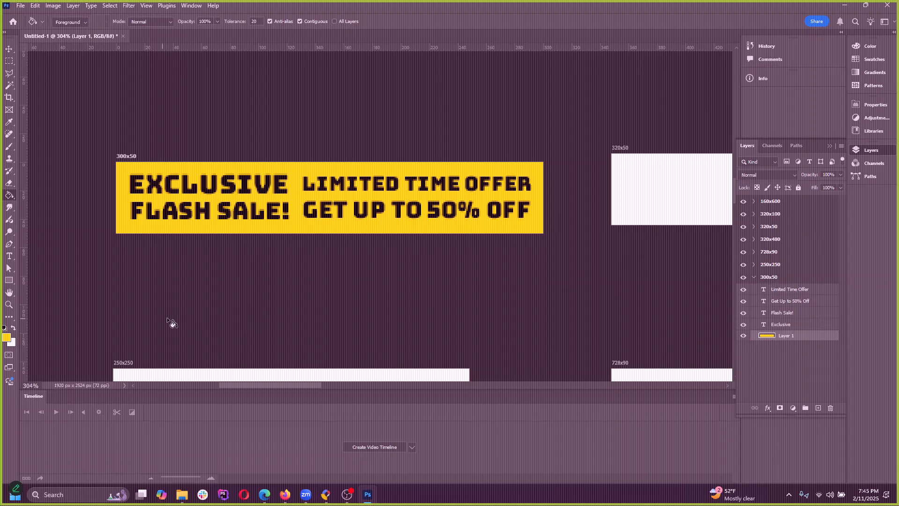
Step: Refill the 300x50 background with the softer yellow #ffe552 and return to the Move tool
click(7, 337)
drag(582, 266, 597, 210)
click(734, 203)
click(470, 226)
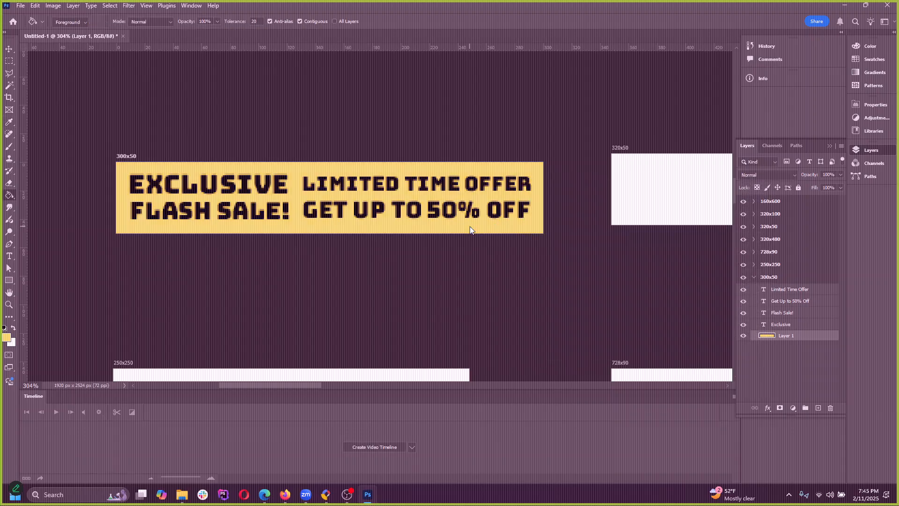
click(6, 337)
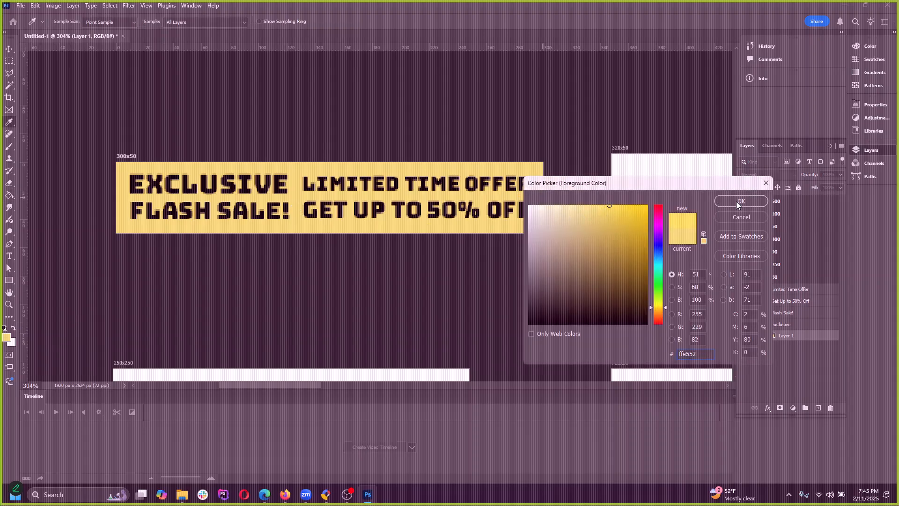
click(737, 205)
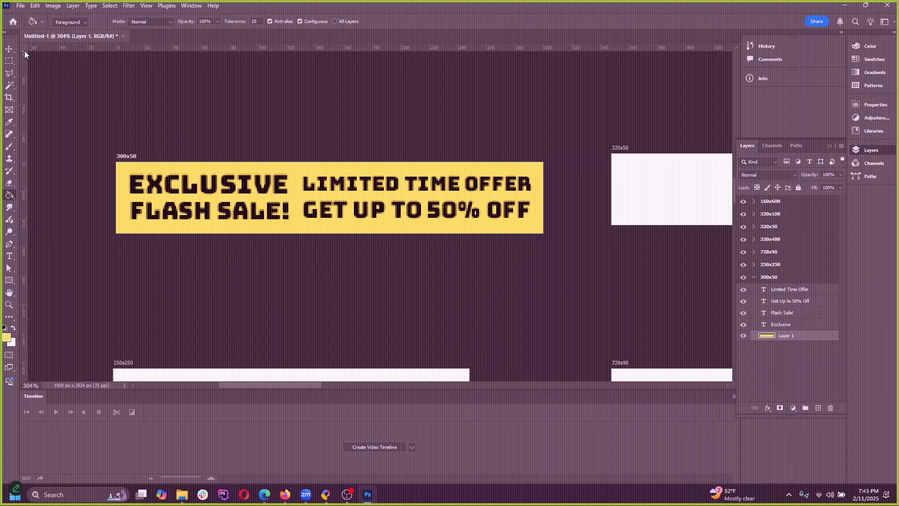
key(v)
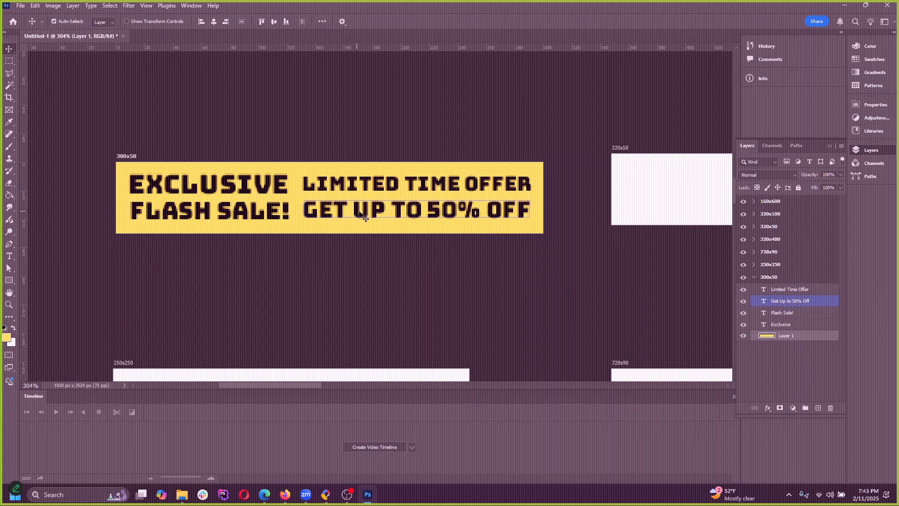
click(243, 219)
click(94, 169)
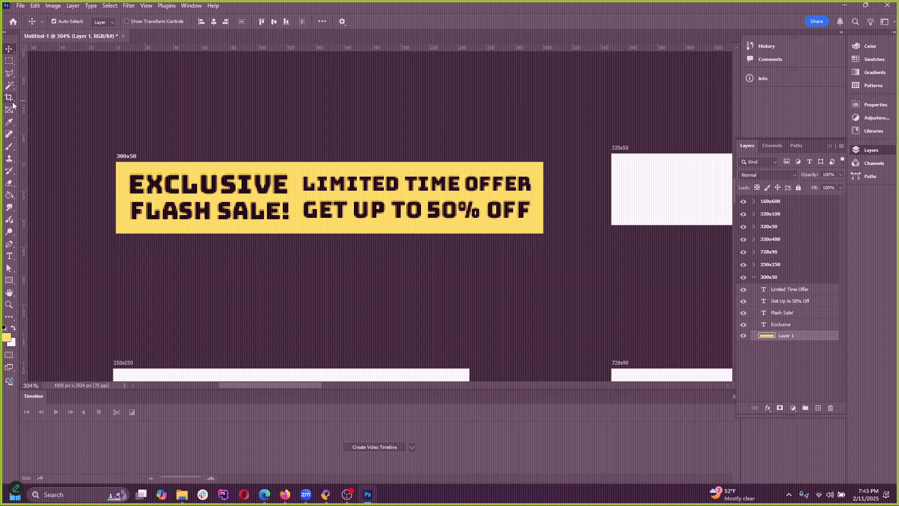
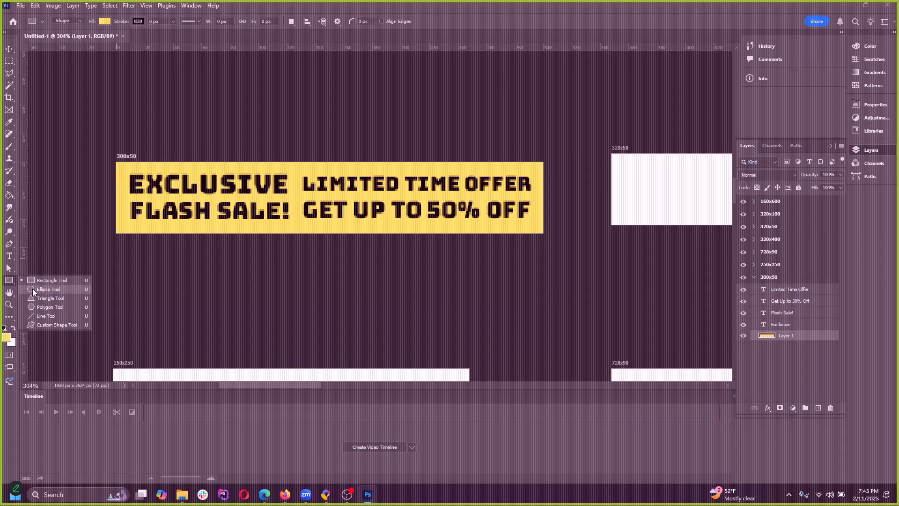
Step: Draw a rectangle about 169 x 23 px around "Limited Time Offer" and give it a black fill
click(44, 280)
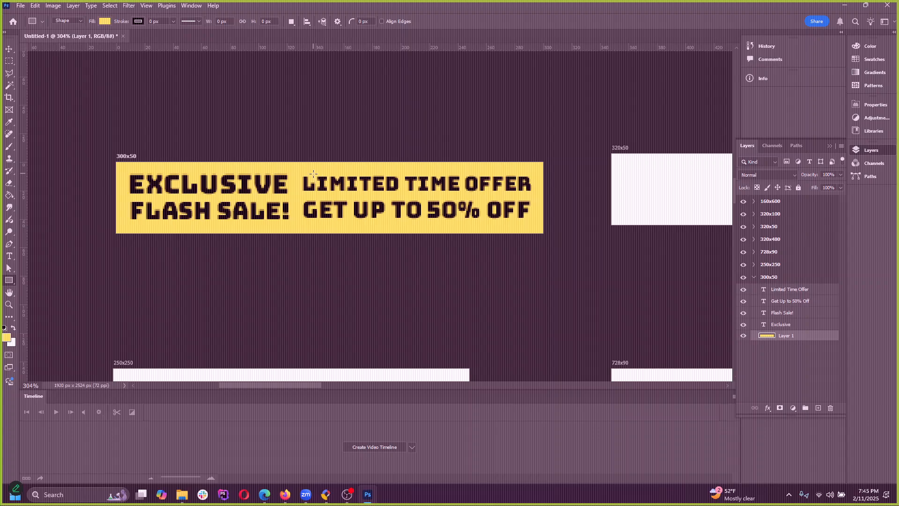
mouse_move(297, 167)
mouse_down()
mouse_move(370, 189)
mouse_move(537, 198)
mouse_up()
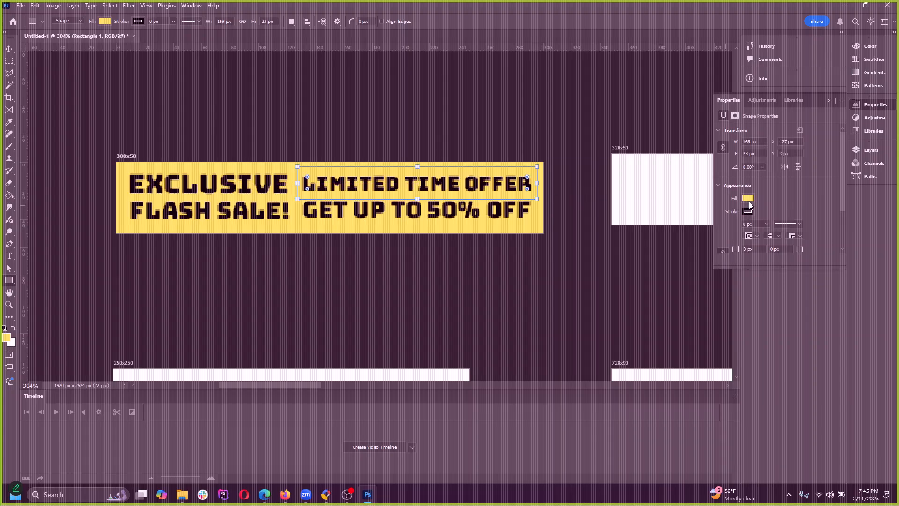
click(745, 199)
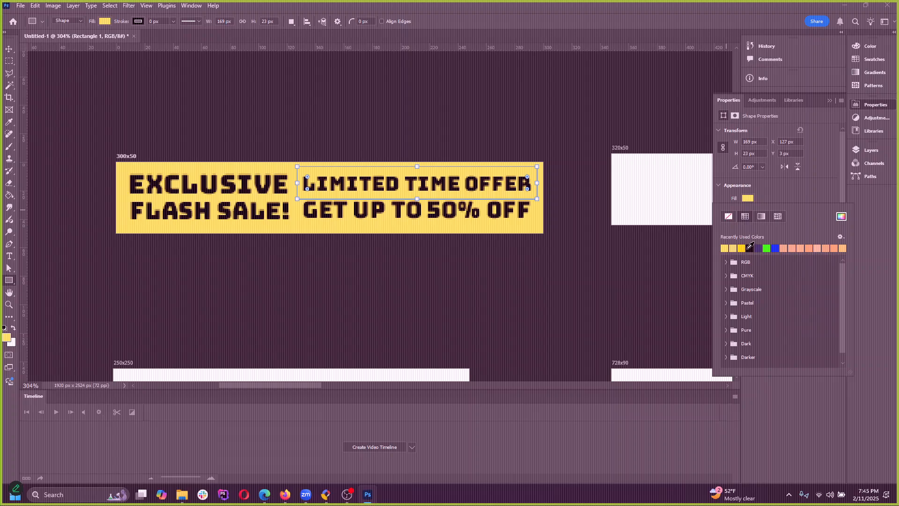
click(750, 247)
click(9, 49)
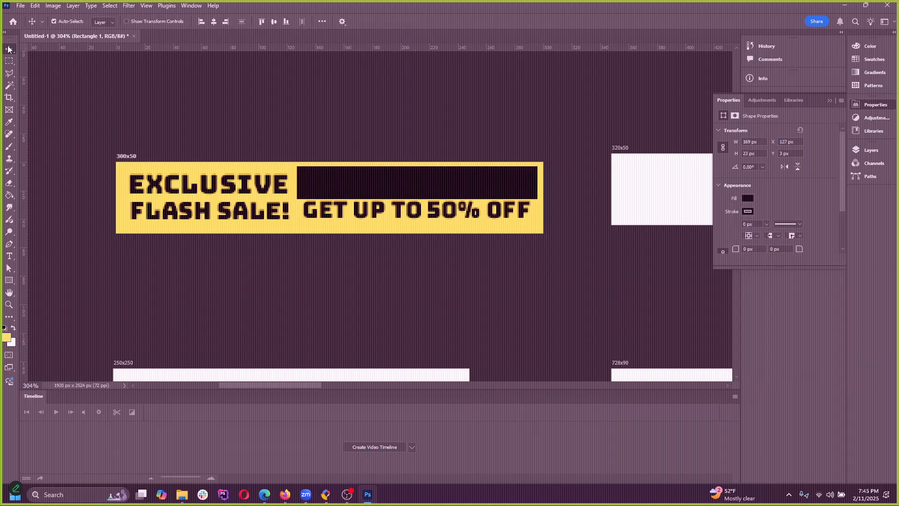
Step: Set the "Limited Time Offer" text color to white, ffffff, keeping the text in its original position
drag(408, 190, 443, 194)
key(ctrl+z)
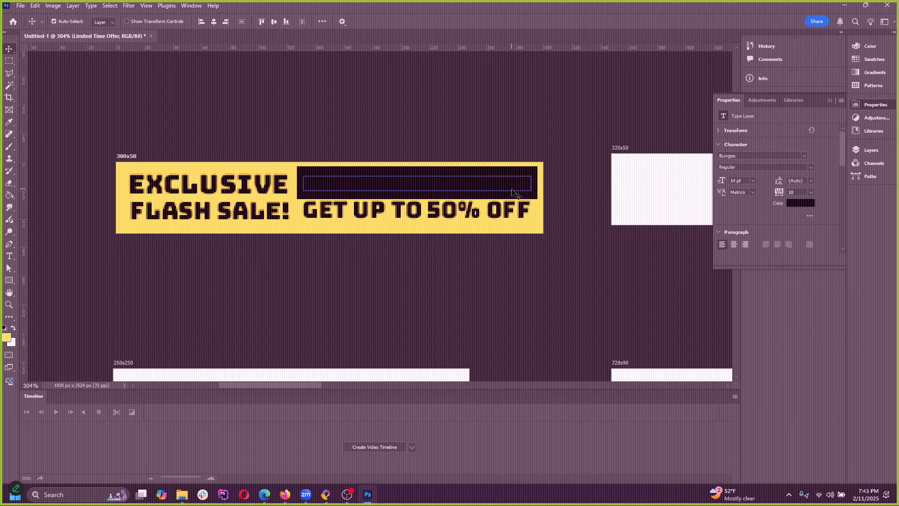
click(872, 150)
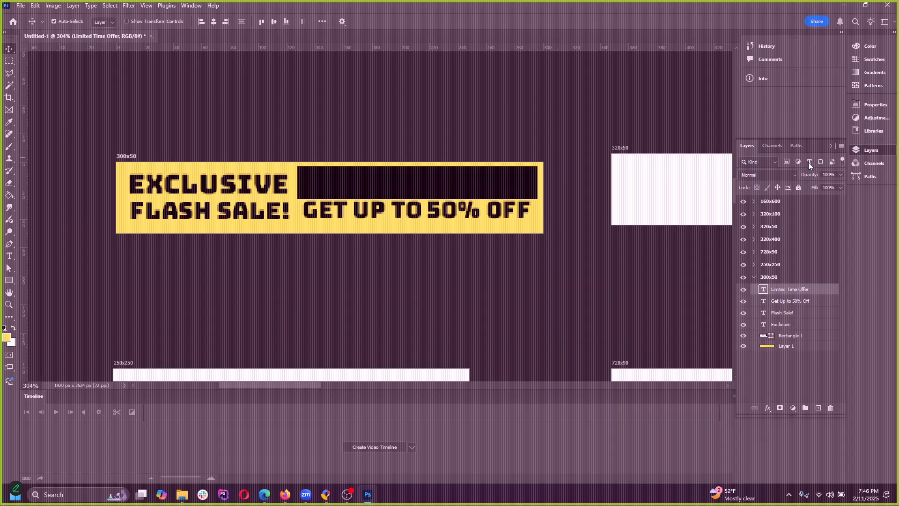
click(9, 256)
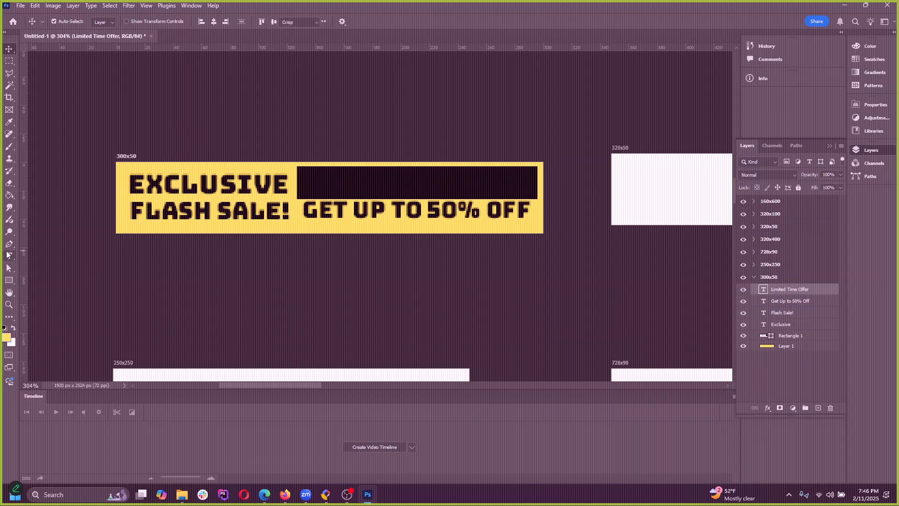
click(374, 21)
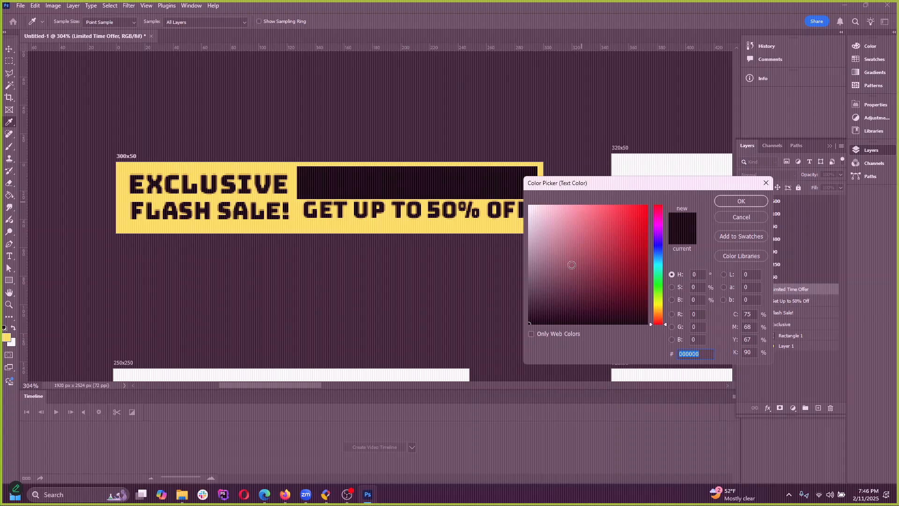
text(ffffff)
click(727, 202)
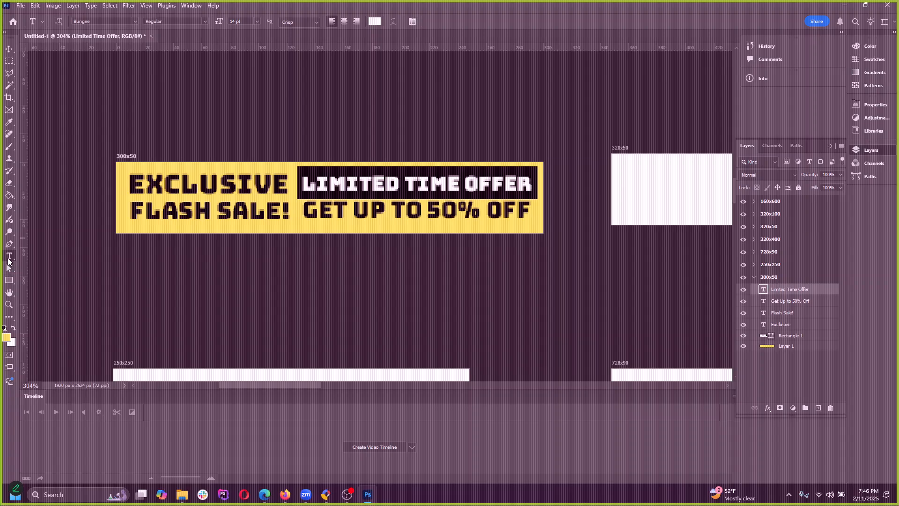
click(378, 22)
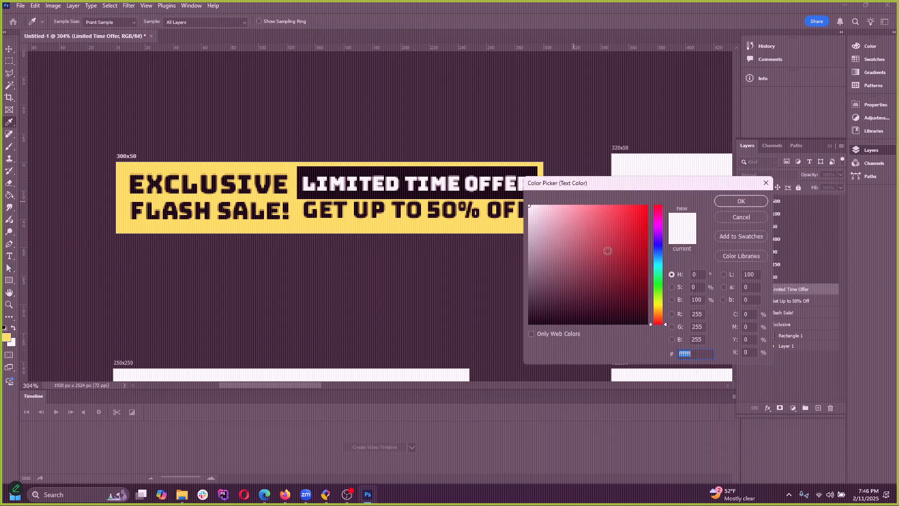
click(742, 216)
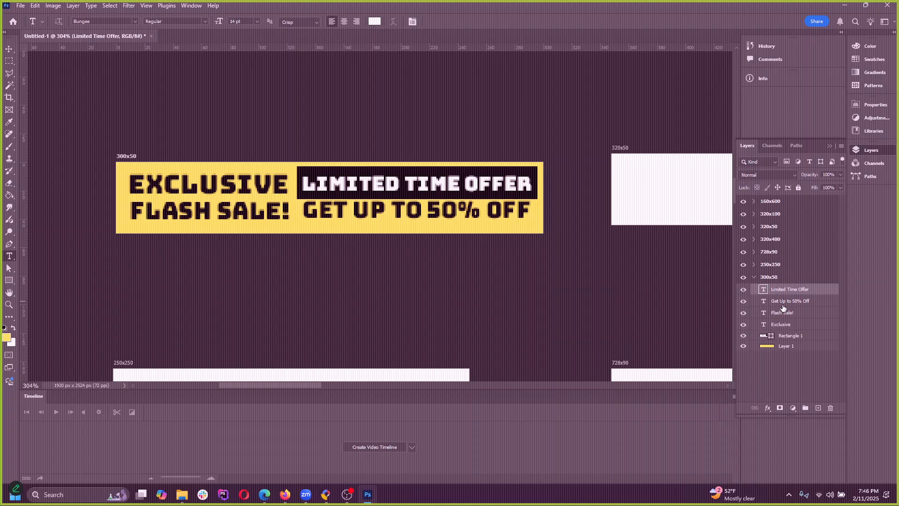
click(372, 22)
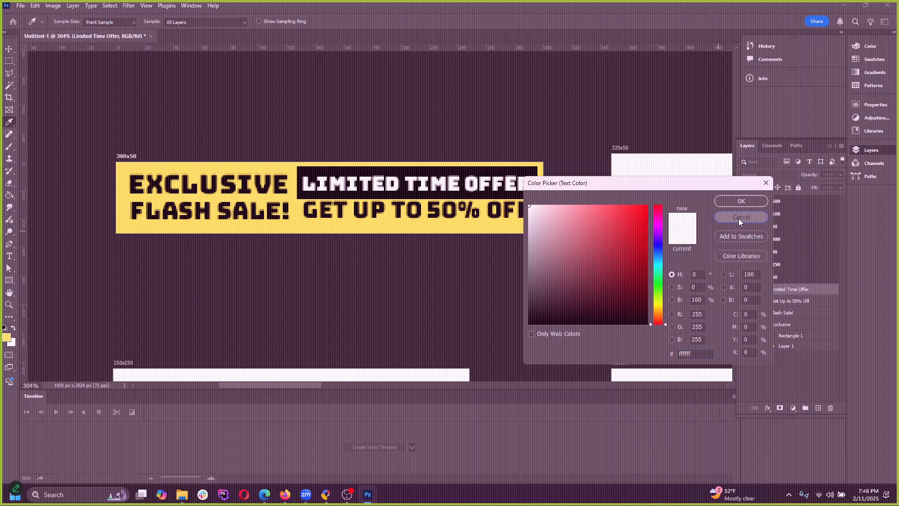
click(740, 218)
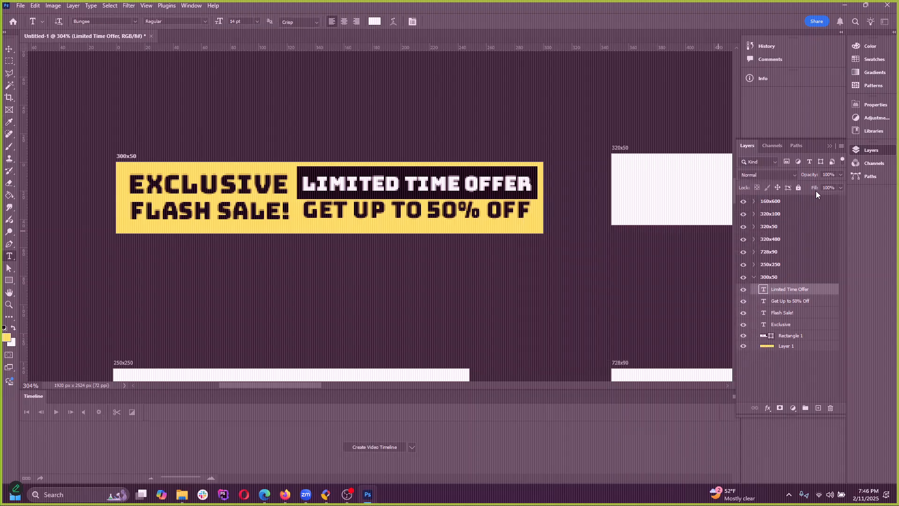
Step: Show the Character and Paragraph settings, dock them beneath Paths in the workspace, and expand Character
click(190, 6)
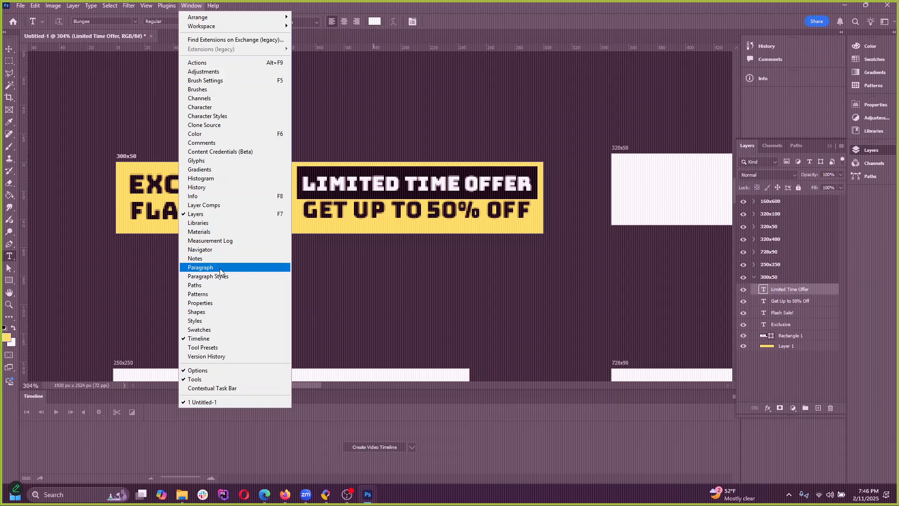
click(206, 107)
drag(694, 94, 867, 199)
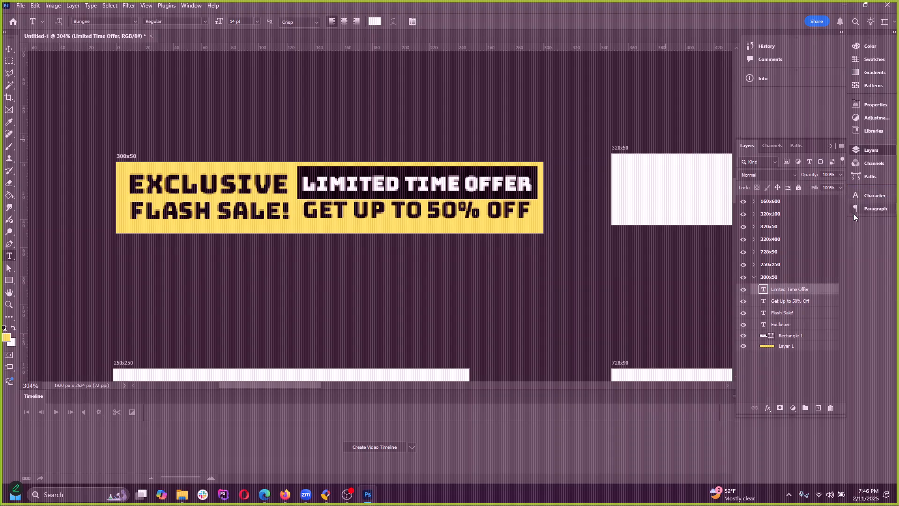
click(880, 202)
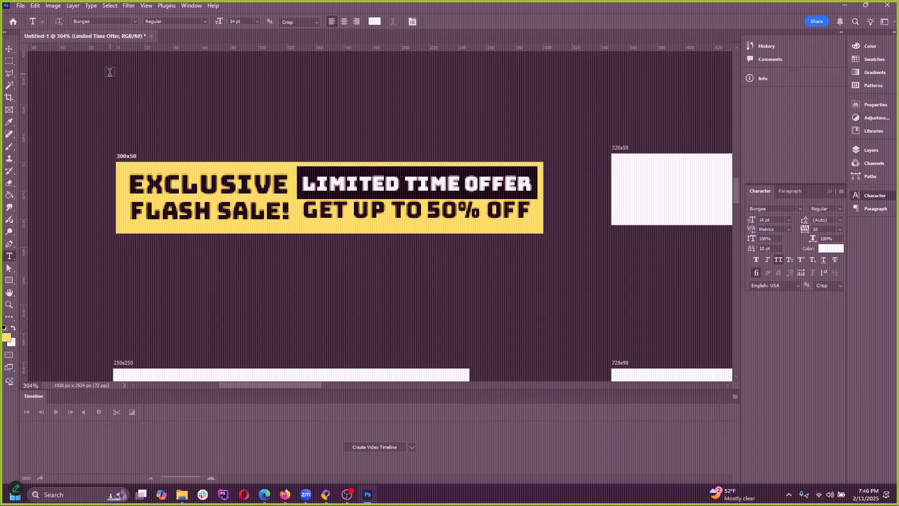
click(9, 49)
click(482, 241)
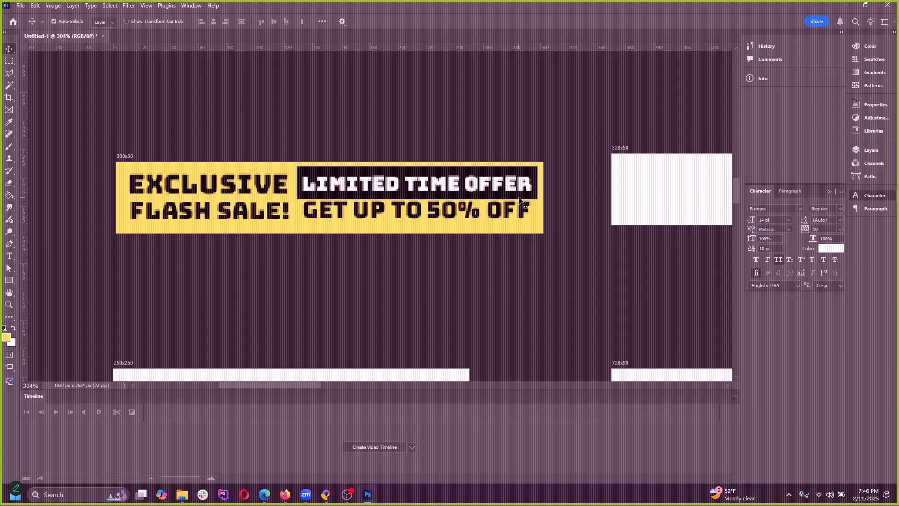
scroll(299, 201, down, 2)
scroll(385, 237, up, 2)
click(396, 235)
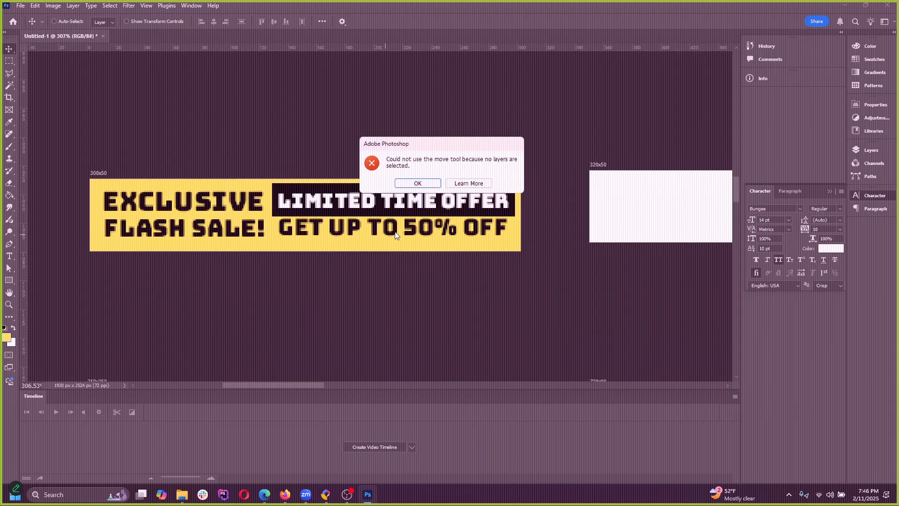
click(426, 187)
click(418, 236)
click(425, 185)
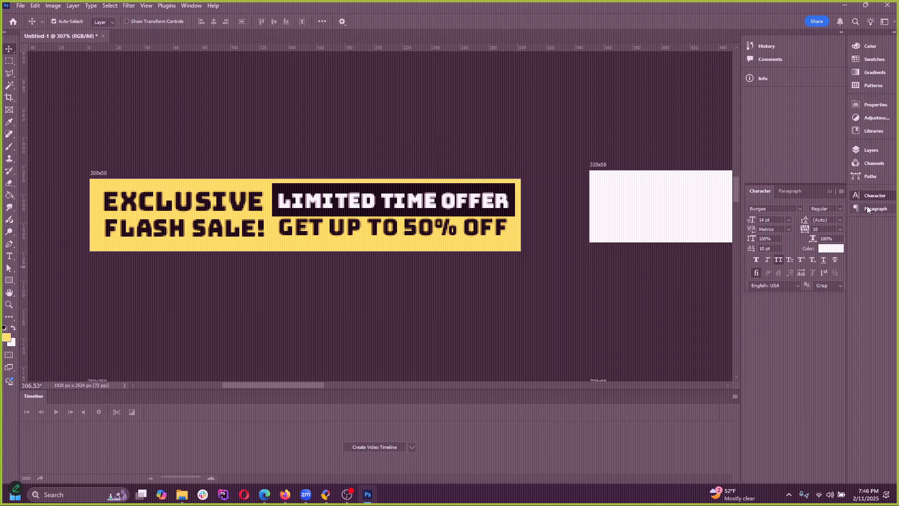
Step: Move "Get Up to 50% Off" slightly down on the 300x50 artboard to open a gap beneath the black rectangle
click(872, 150)
click(387, 237)
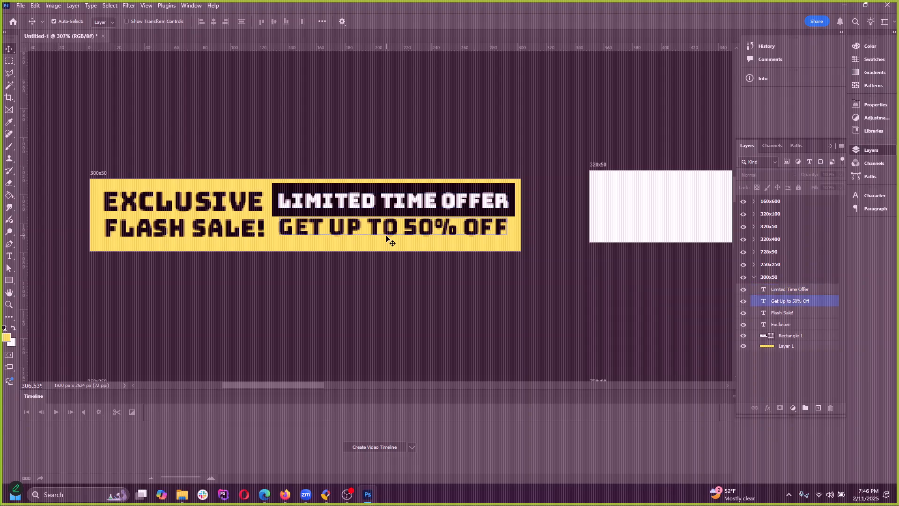
drag(387, 237, 387, 244)
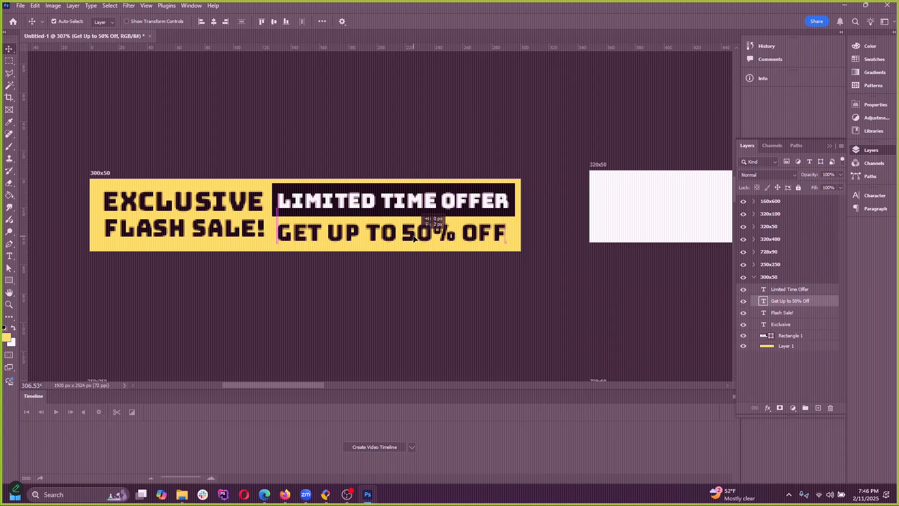
drag(431, 225, 412, 233)
click(446, 204)
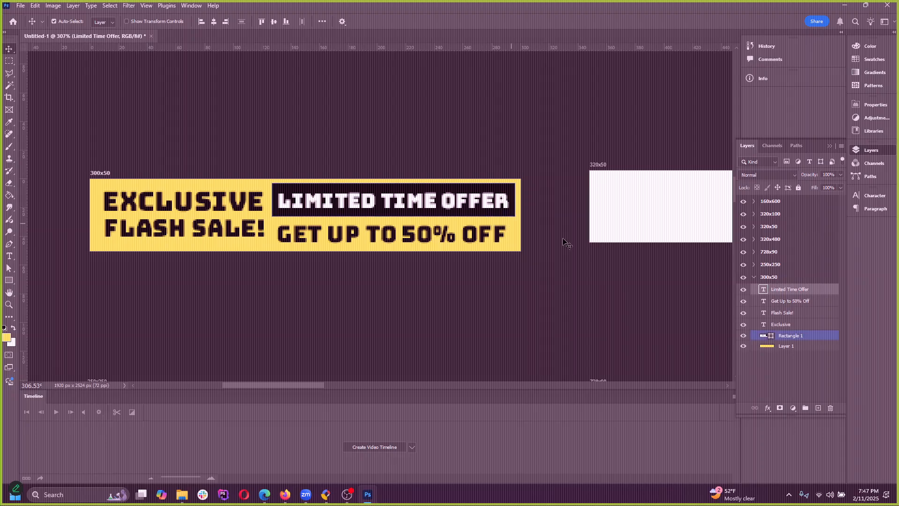
click(432, 225)
click(359, 235)
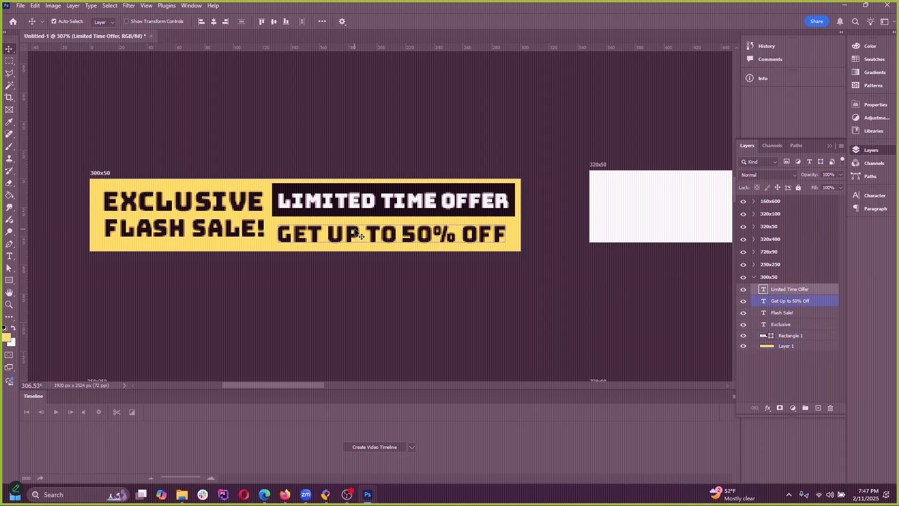
Step: Move "Flash Sale!" down level with "Get Up to 50% Off" and shift it and "Exclusive" slightly left on the 300x50 artboard
click(395, 231)
click(212, 230)
mouse_move(204, 235)
mouse_down()
mouse_move(197, 240)
mouse_move(208, 234)
mouse_up()
drag(202, 207, 178, 211)
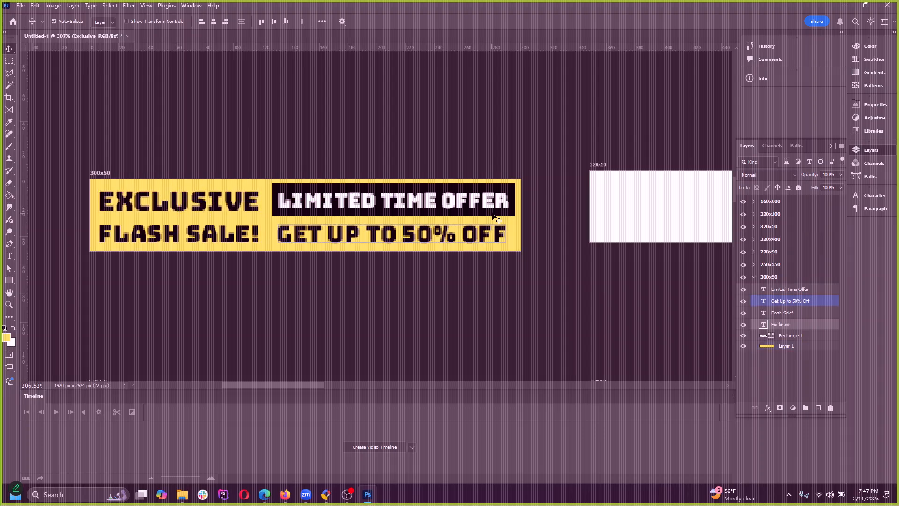
Step: Round the corners of the black rectangle behind "Limited Time Offer" and widen it leftward to about 172 px
click(462, 190)
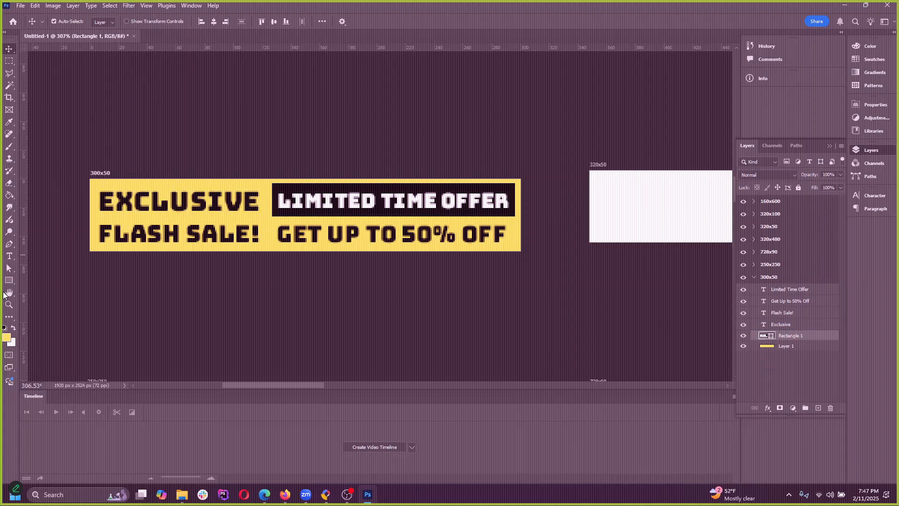
click(9, 280)
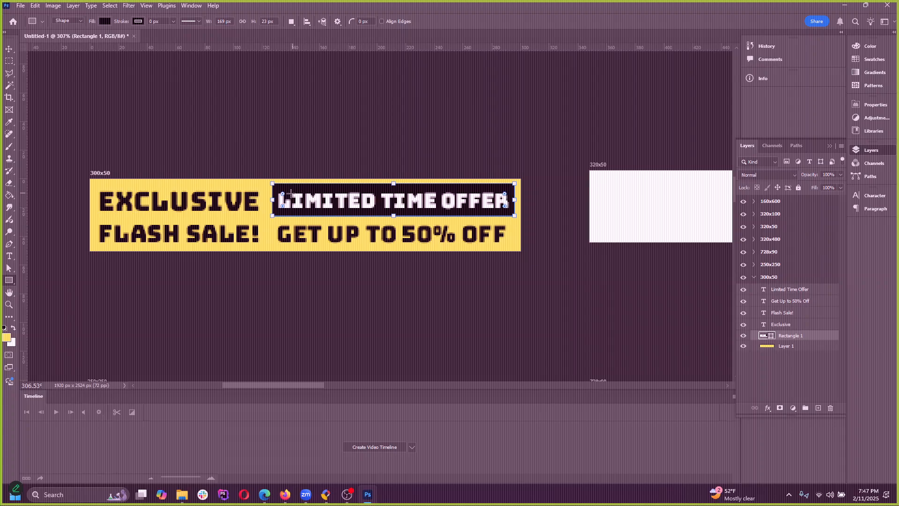
drag(282, 196, 267, 200)
key(v)
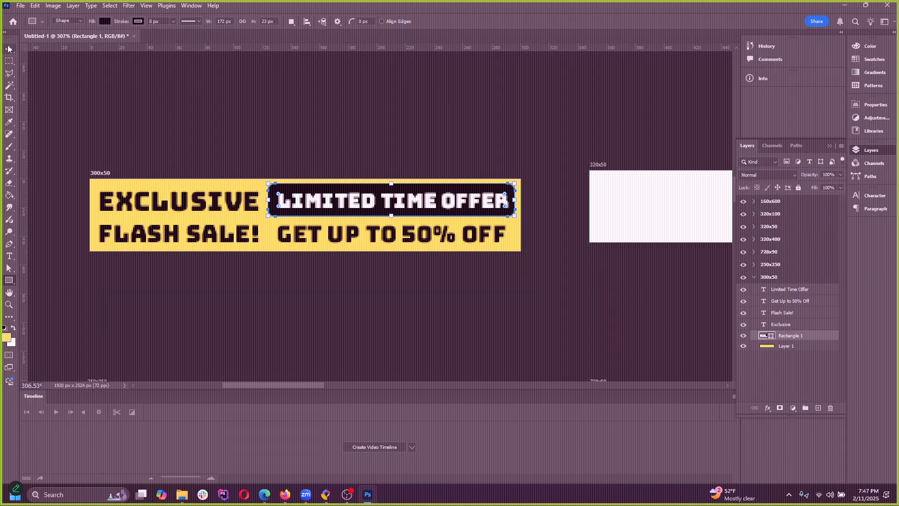
click(373, 150)
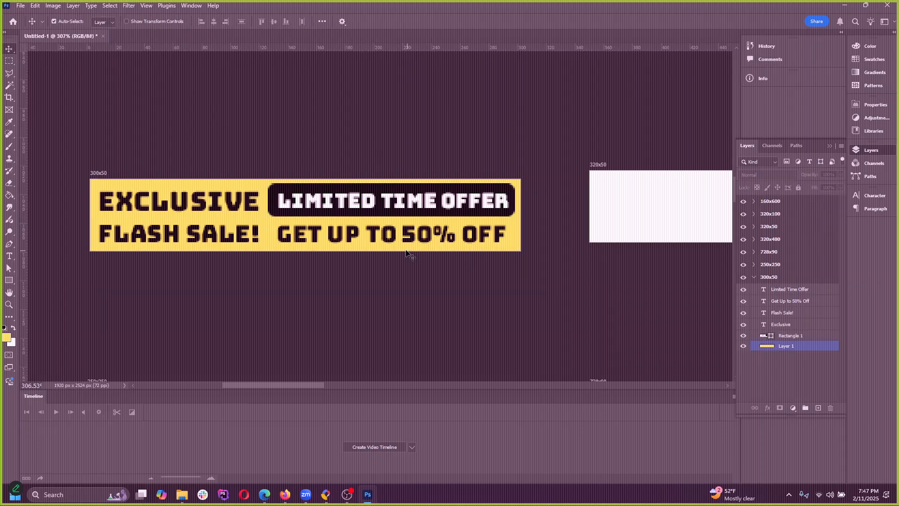
Step: Move "Flash Sale!" up close beneath "Exclusive", and move "Get Up to 50% Off" up and left beneath the black rectangle
scroll(317, 329, down, 3)
scroll(316, 329, down, 4)
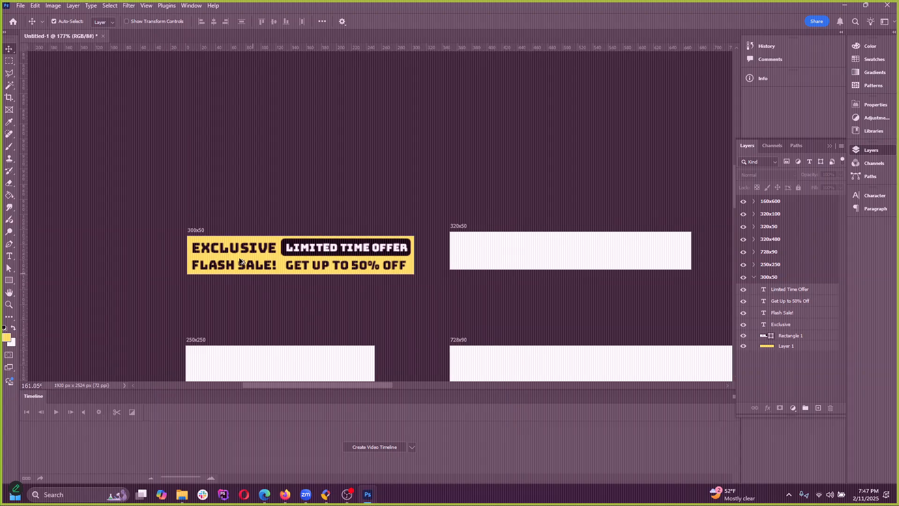
scroll(280, 233, up, 5)
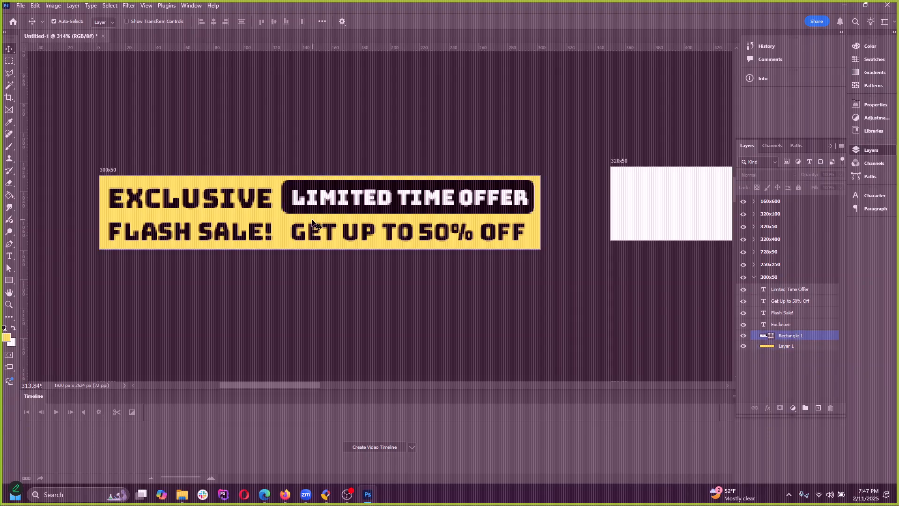
ctrl+click(225, 238)
click(417, 184)
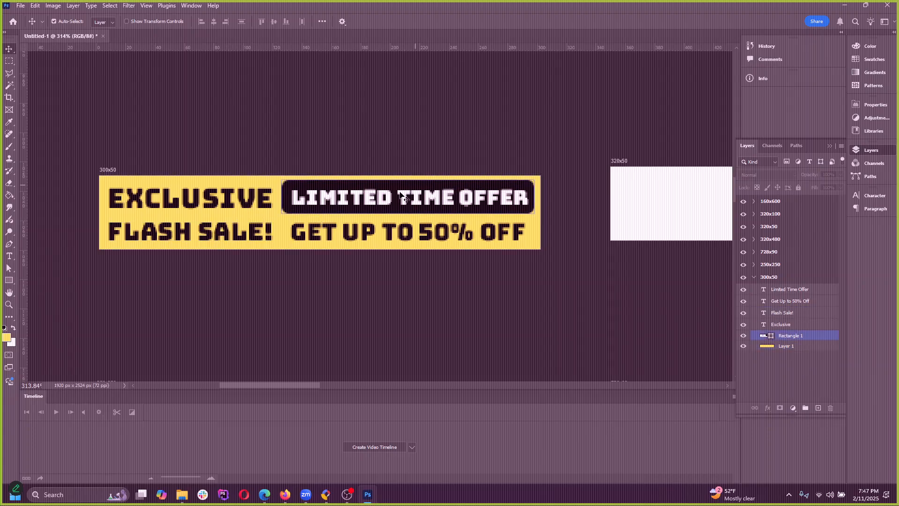
drag(253, 237, 253, 230)
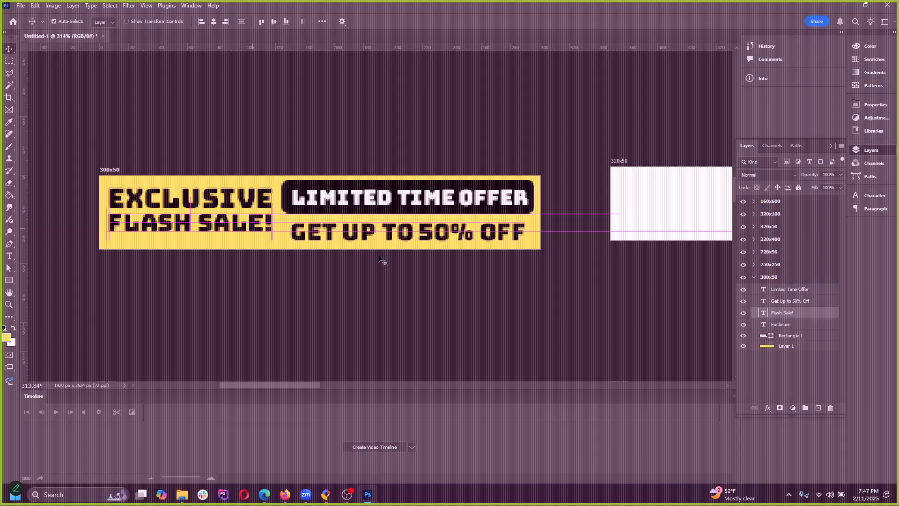
drag(412, 237, 398, 226)
Step: Reduce the "Limited Time Offer" text size to 13 pt
click(514, 209)
click(487, 208)
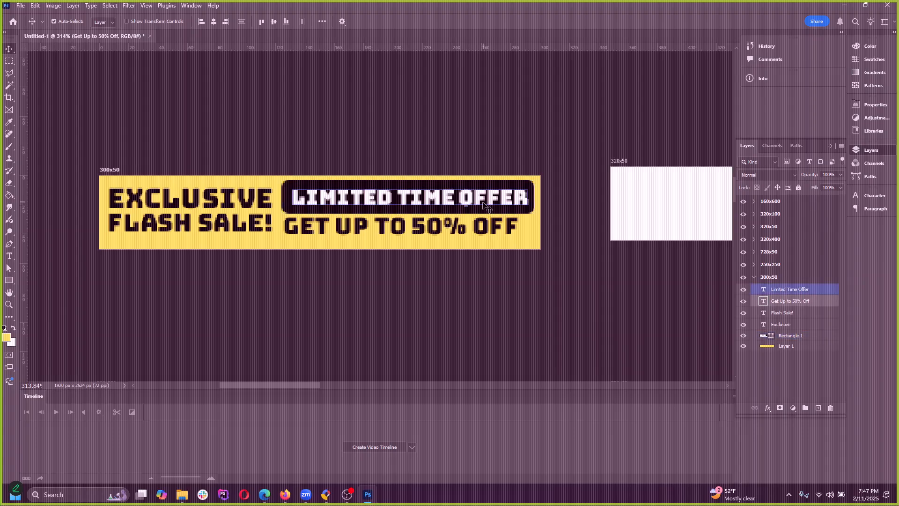
click(227, 223)
click(189, 218)
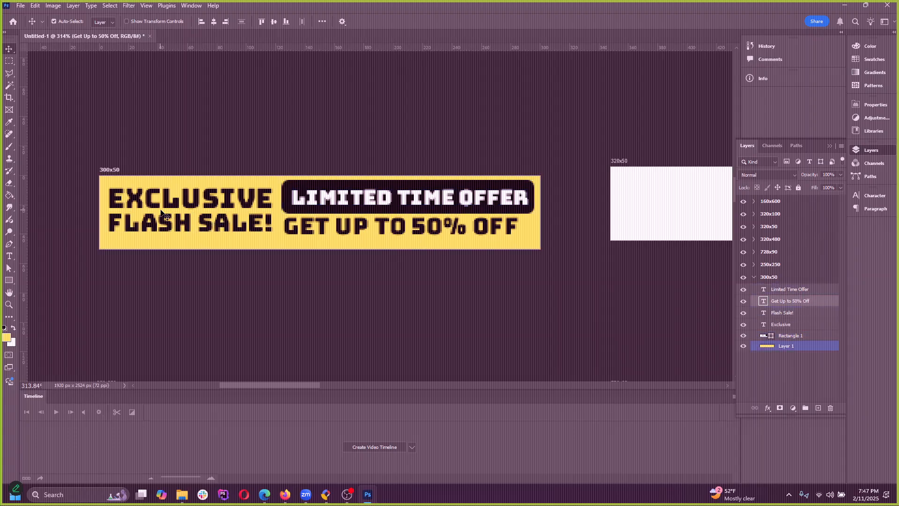
click(176, 229)
click(439, 209)
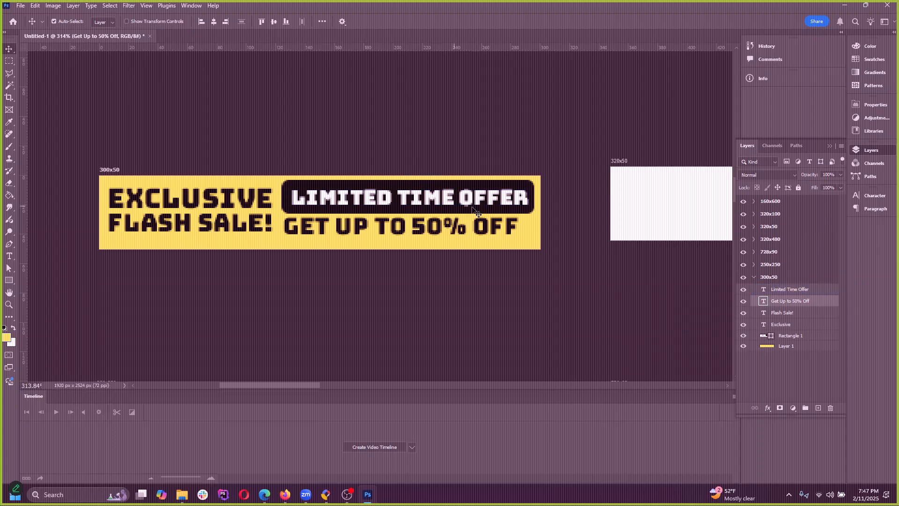
click(404, 187)
key(t)
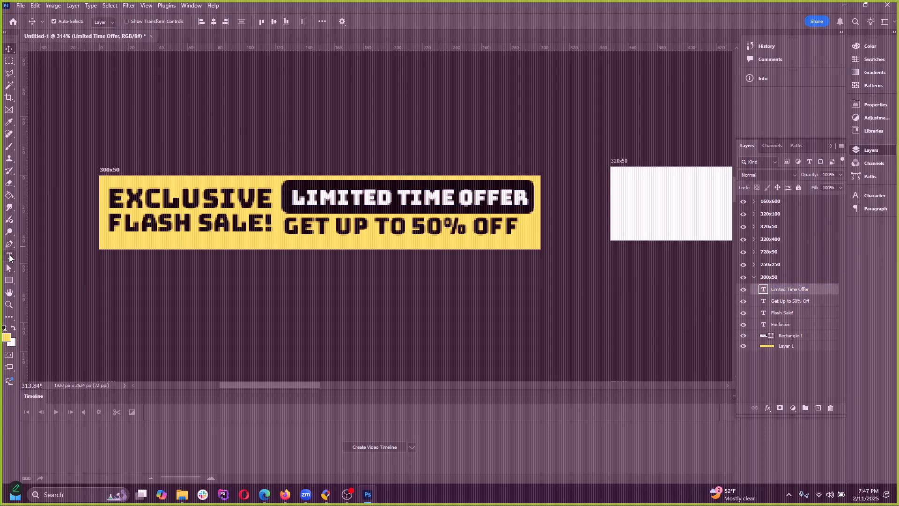
key(Down)
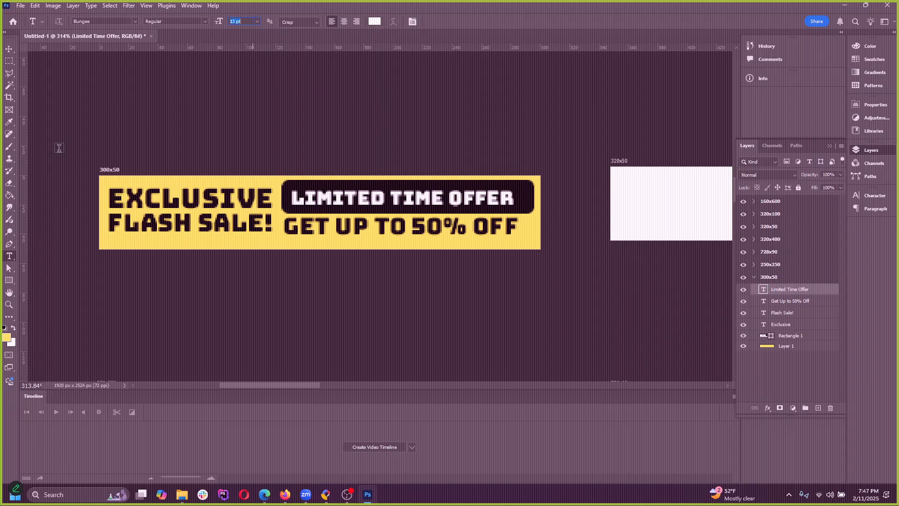
click(9, 49)
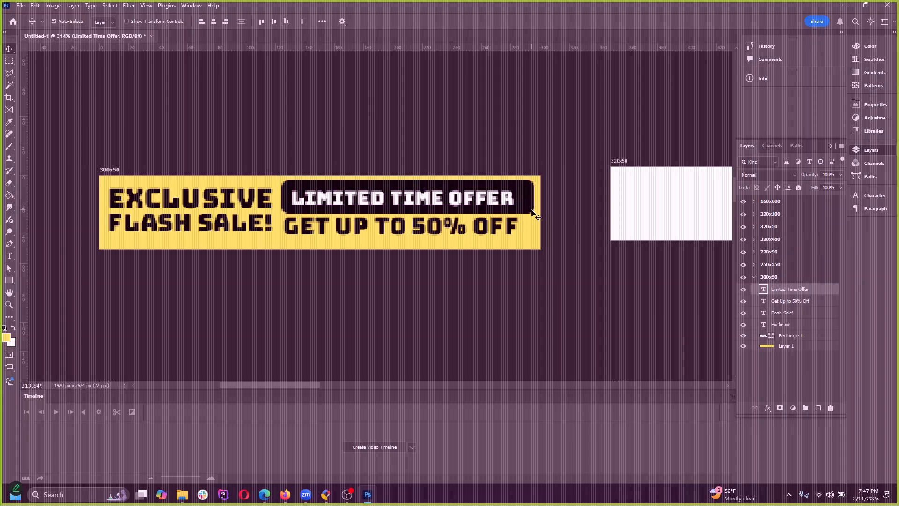
Step: Scale the black rounded rectangle down to about 94% from its right side and shift it slightly right around "Limited Time Offer"
click(791, 335)
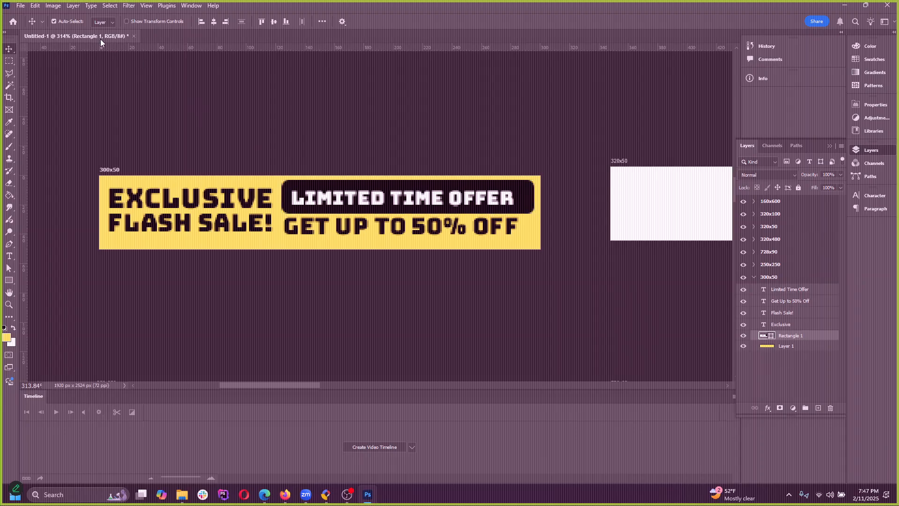
click(35, 6)
click(64, 231)
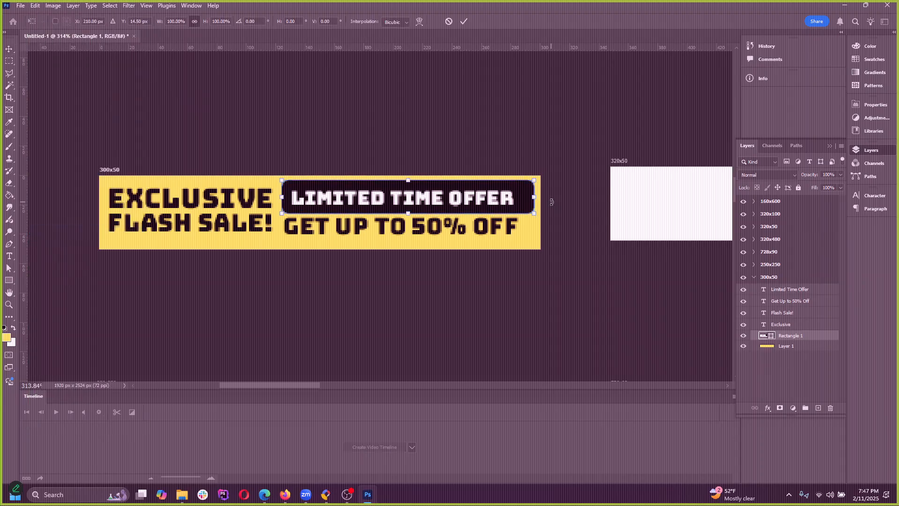
drag(535, 197, 523, 197)
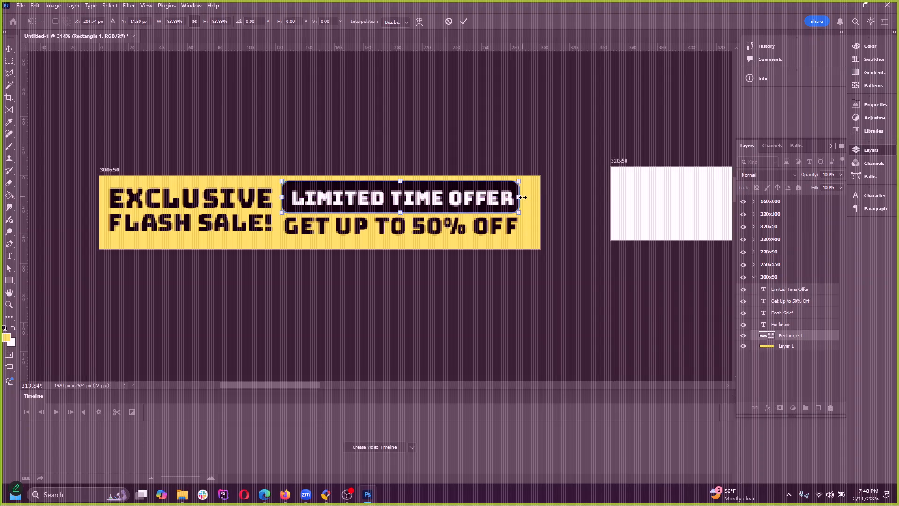
click(463, 20)
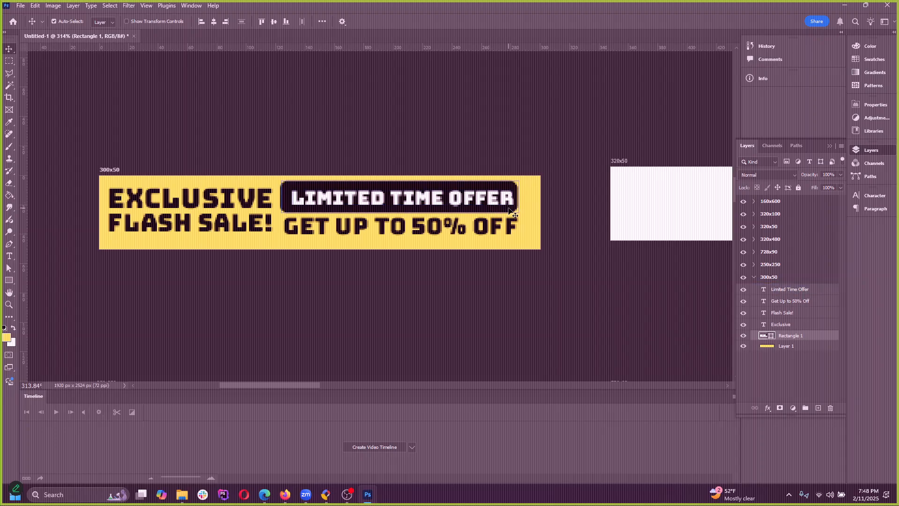
drag(512, 212, 515, 213)
Step: Place the Rectangle 1 layer directly below the "Limited Time Offer" layer and nudge both slightly left together
drag(799, 336, 798, 298)
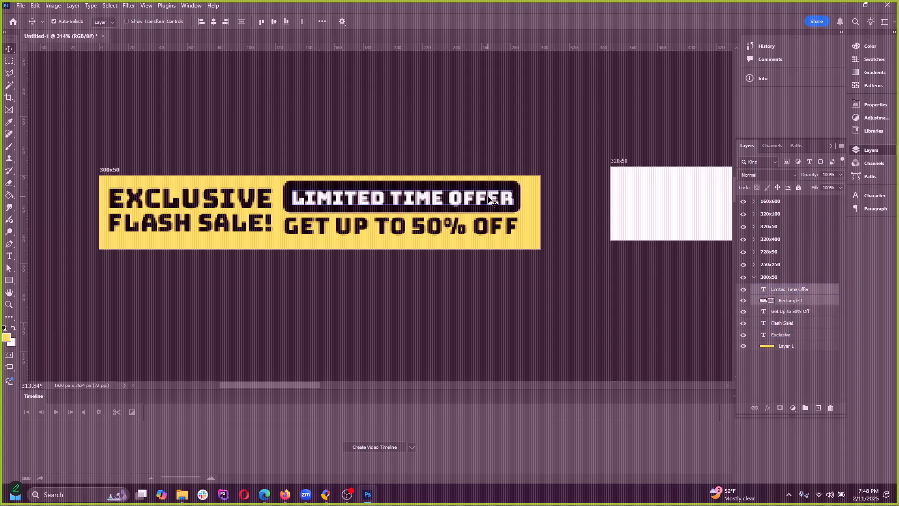
key(Left)
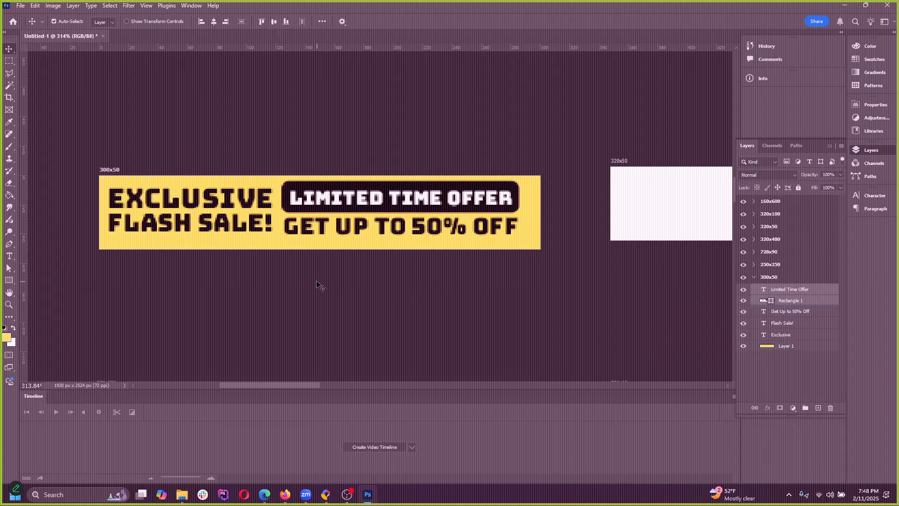
Step: Select all four text layers with the black rectangle and nudge them 3 px down and 3 px right on the banner
shift+click(791, 337)
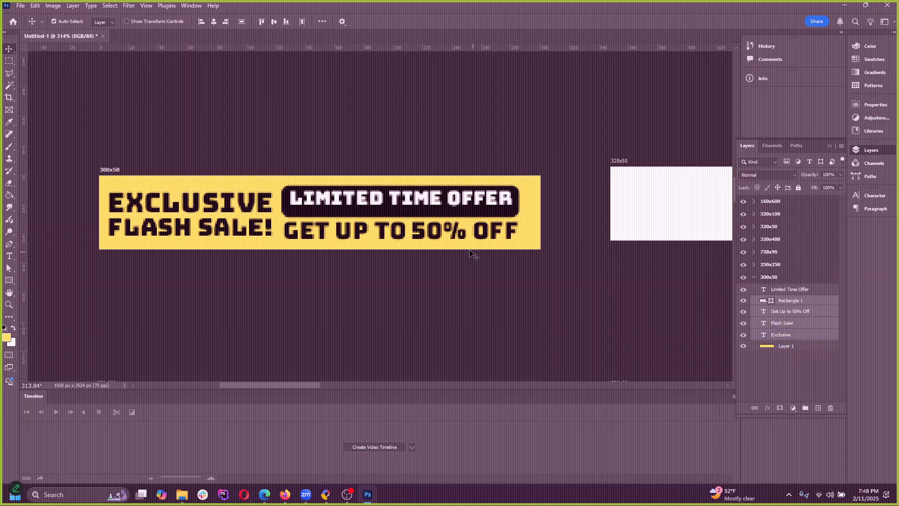
click(791, 293)
shift+click(796, 336)
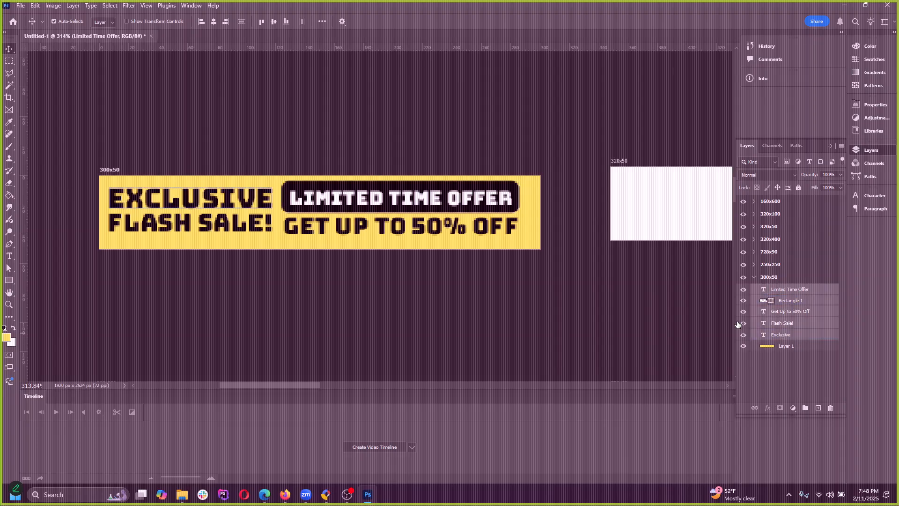
key(Down)
key(Down)
key(Down)
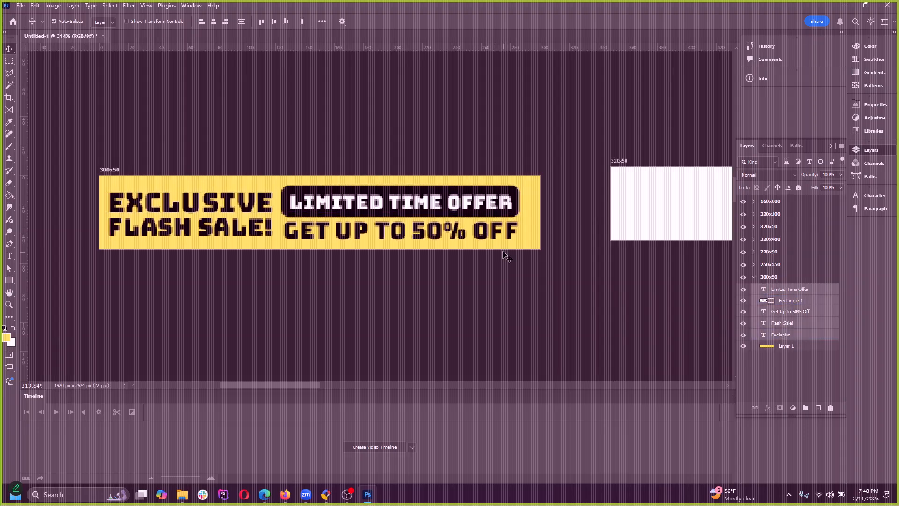
key(Right)
key(Right)
key(Right)
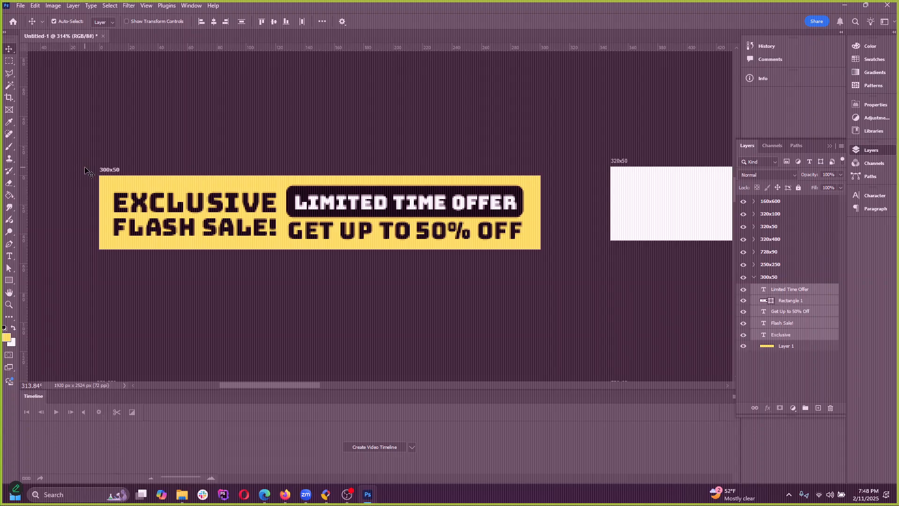
Step: Draw a rectangle about 290 x 44 px just inside the edges of the 300x50 banner
scroll(80, 190, up, 4)
scroll(117, 224, left, 3)
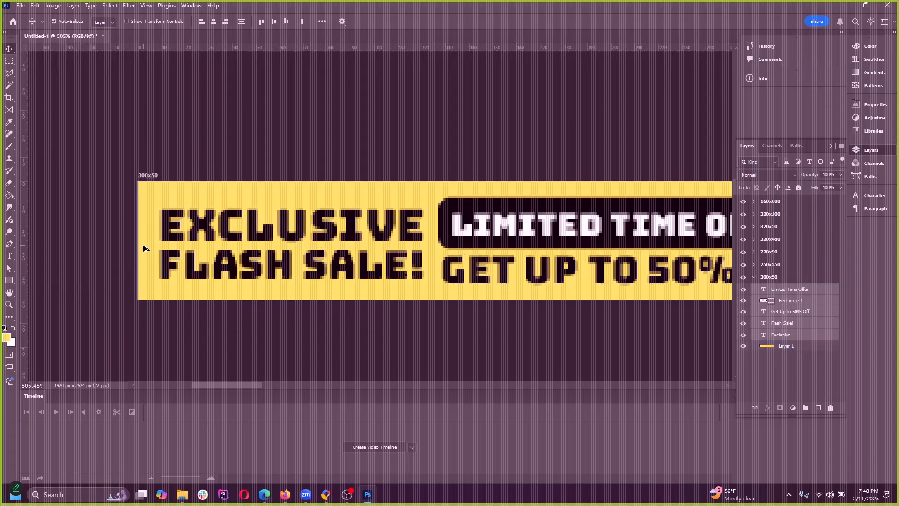
scroll(144, 248, up, 1)
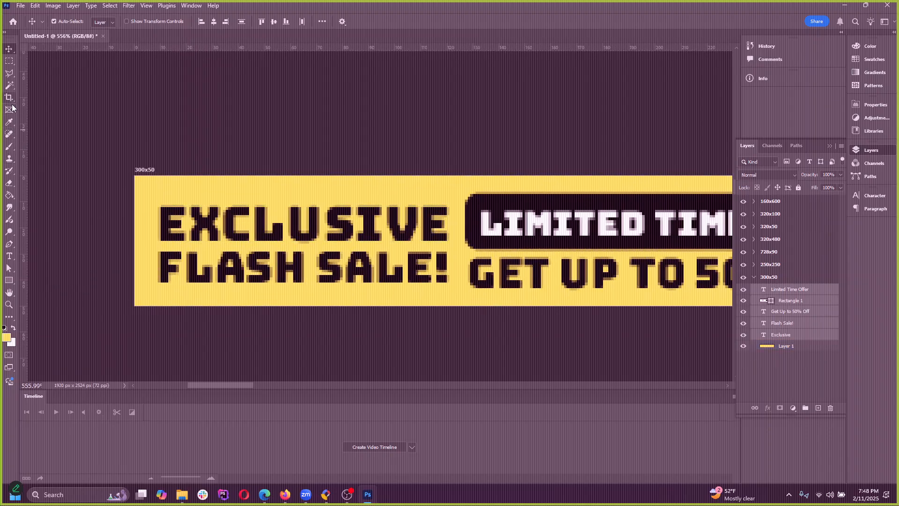
scroll(132, 220, down, 2)
scroll(241, 237, down, 2)
scroll(560, 263, up, 3)
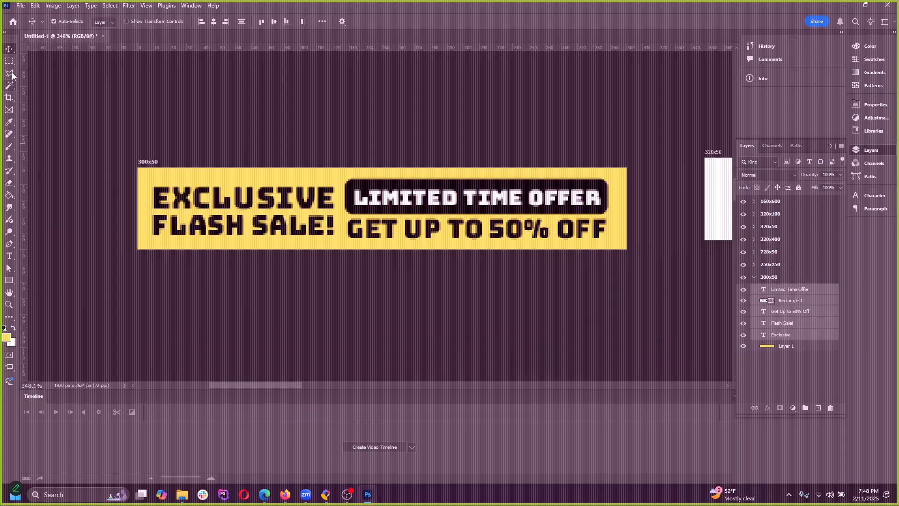
click(9, 281)
drag(143, 172, 615, 244)
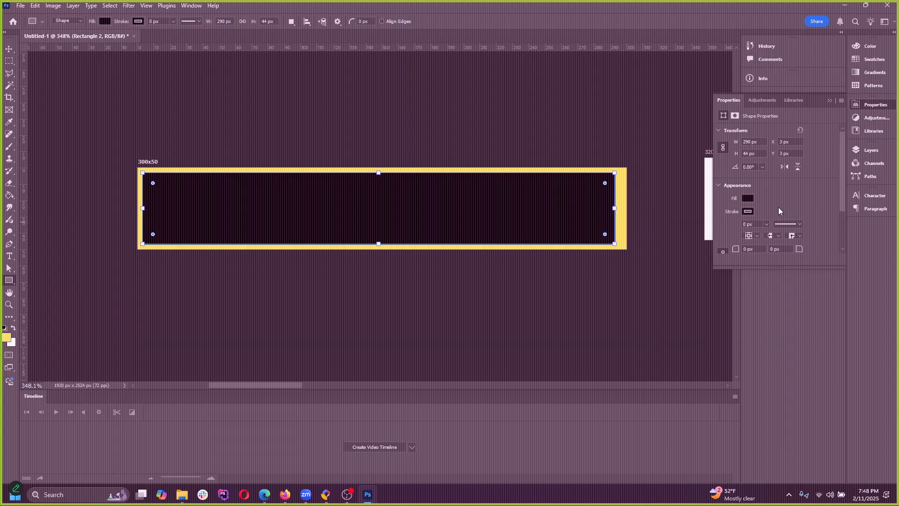
Step: Remove the fill of the large banner rectangle and set its stroke color to black
click(749, 198)
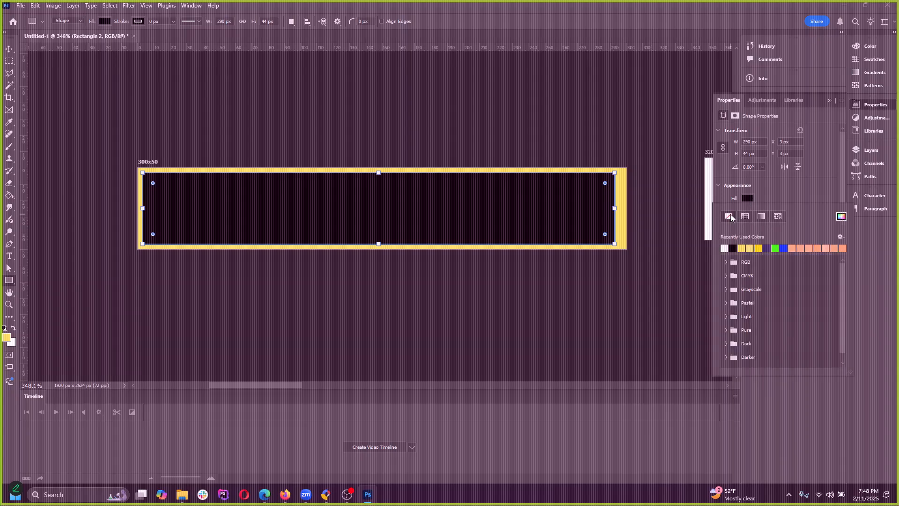
click(730, 216)
click(747, 213)
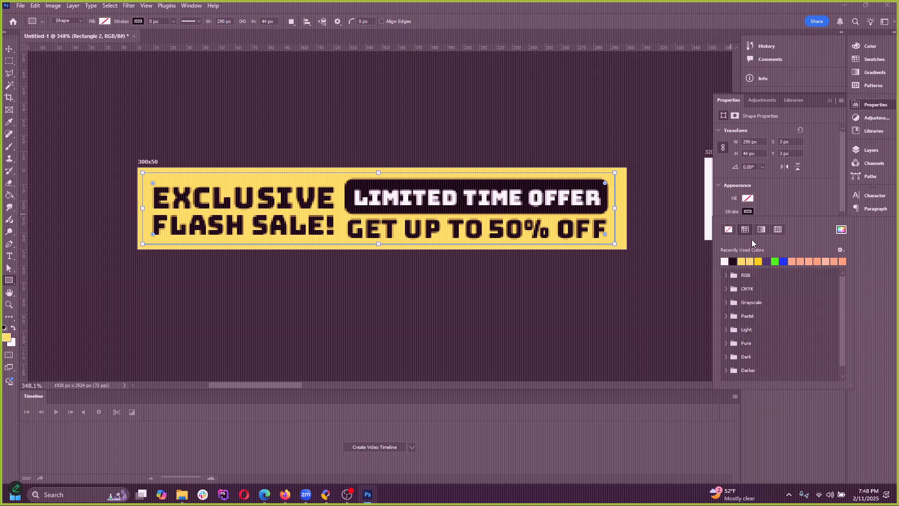
click(734, 261)
click(804, 200)
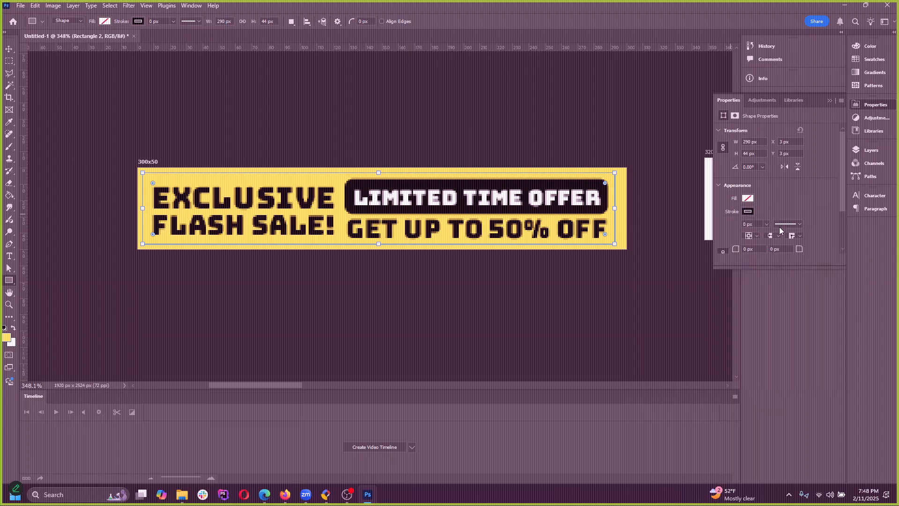
Step: Make the large rectangle's stroke a dashed line about 2.5 px wide
click(795, 225)
click(769, 269)
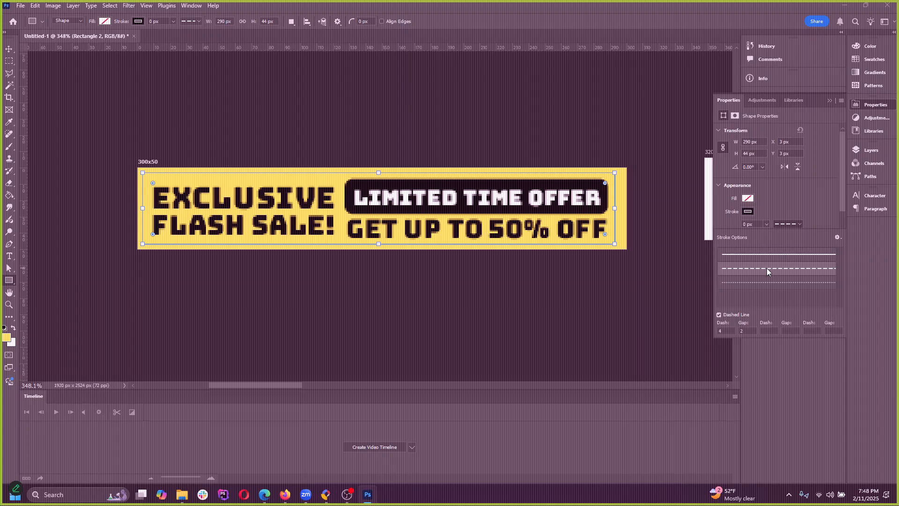
click(800, 212)
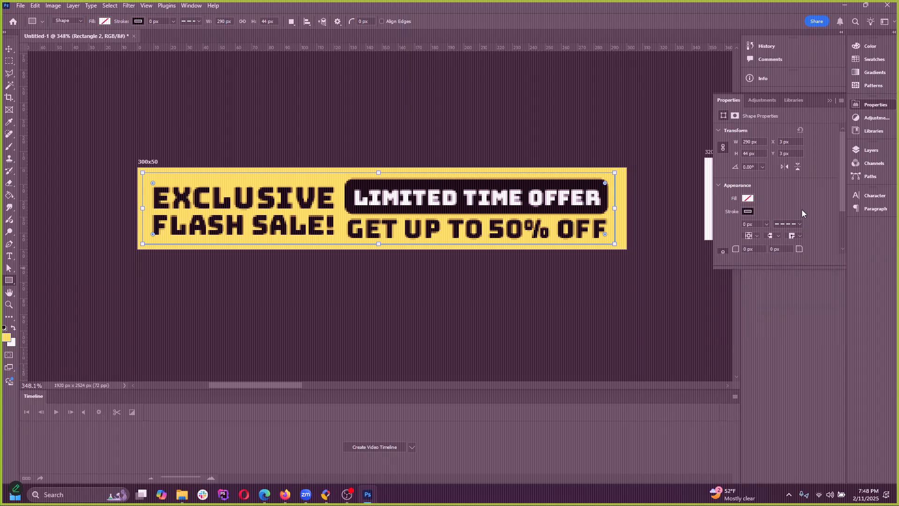
click(766, 225)
drag(777, 233, 772, 233)
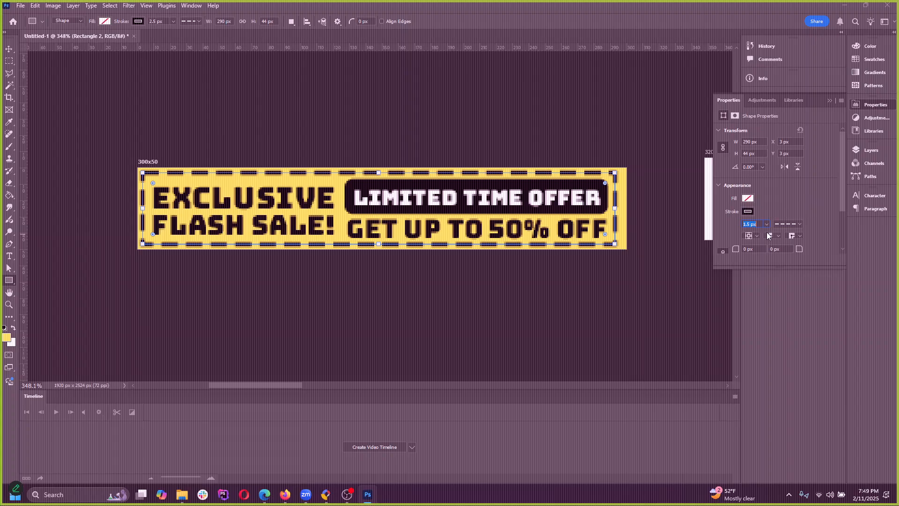
Step: Set the dashed border's stroke width to 1.5 px and widen its rectangle to 292 px
click(783, 250)
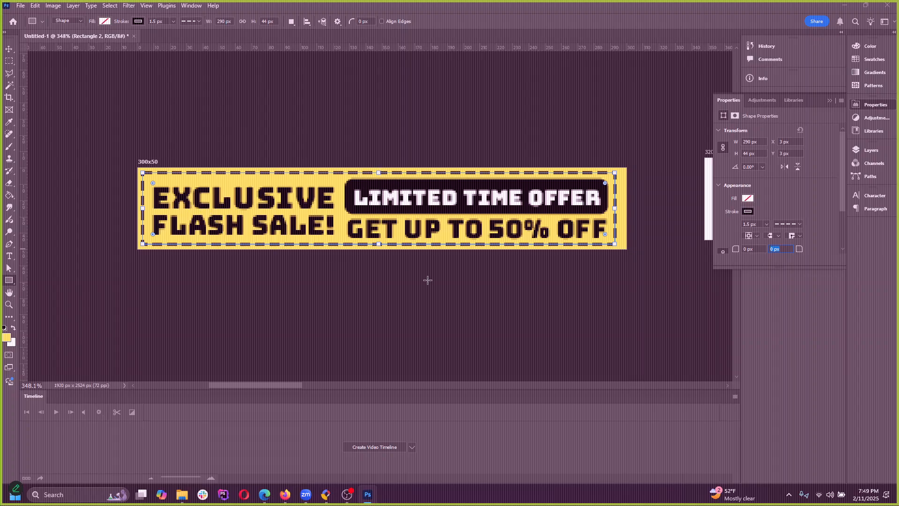
drag(618, 208, 622, 208)
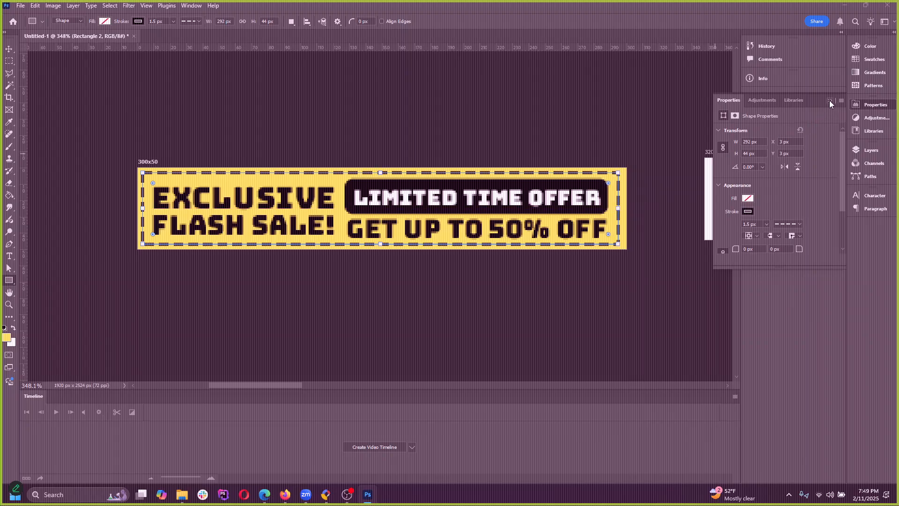
click(830, 101)
click(9, 48)
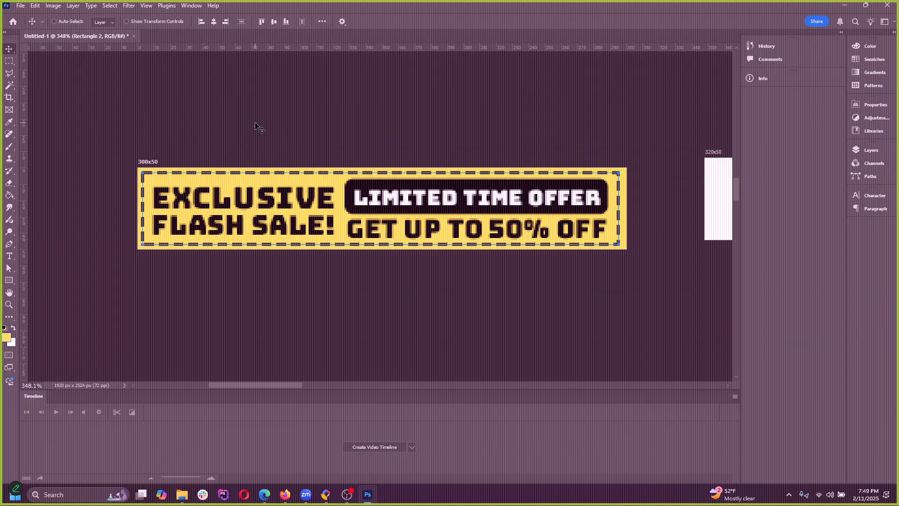
scroll(251, 286, down, 5)
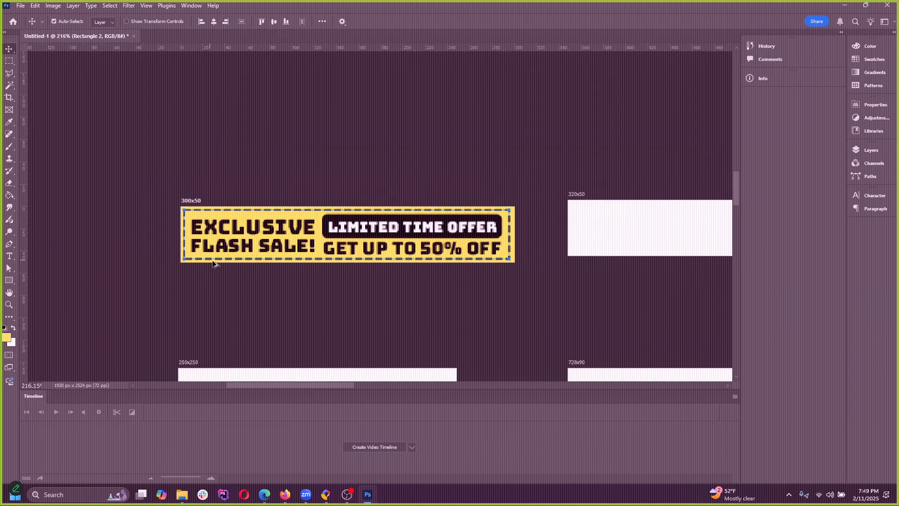
scroll(183, 255, up, 7)
scroll(121, 243, up, 3)
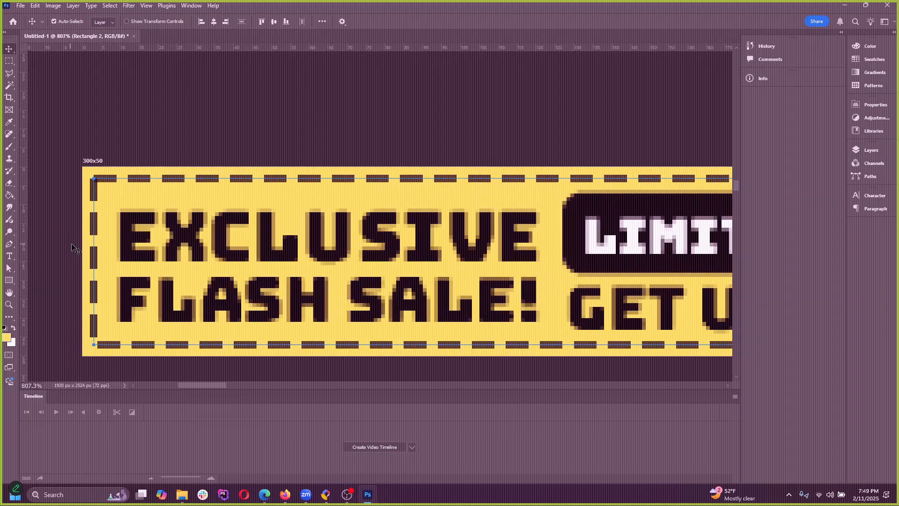
key(b)
key(bracketleft)
key(bracketleft)
key(bracketleft)
key(bracketleft)
key(bracketleft)
key(bracketleft)
key(bracketleft)
key(bracketleft)
key(bracketleft)
key(bracketleft)
key(bracketleft)
key(bracketleft)
key(bracketleft)
key(bracketleft)
key(bracketleft)
key(bracketleft)
key(bracketleft)
key(bracketleft)
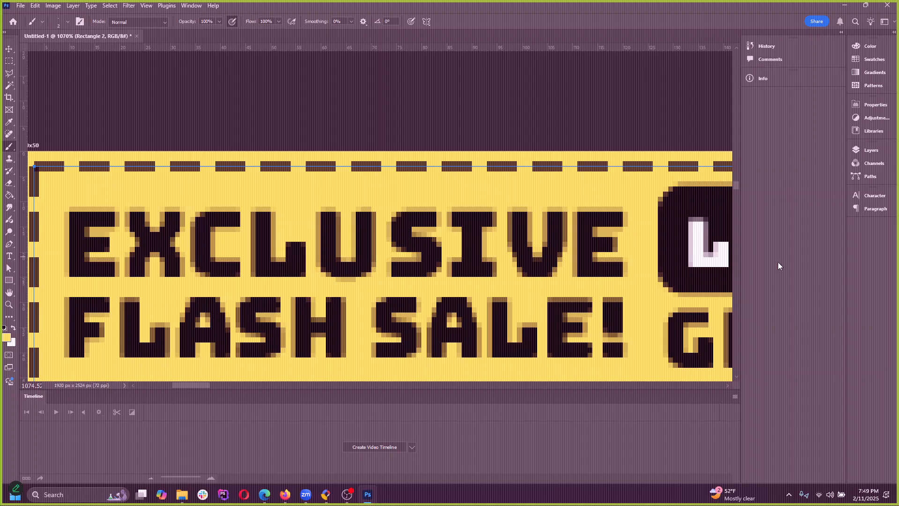
Step: Show the document's layers and look over the 300x50 banner with its dashed border
click(864, 150)
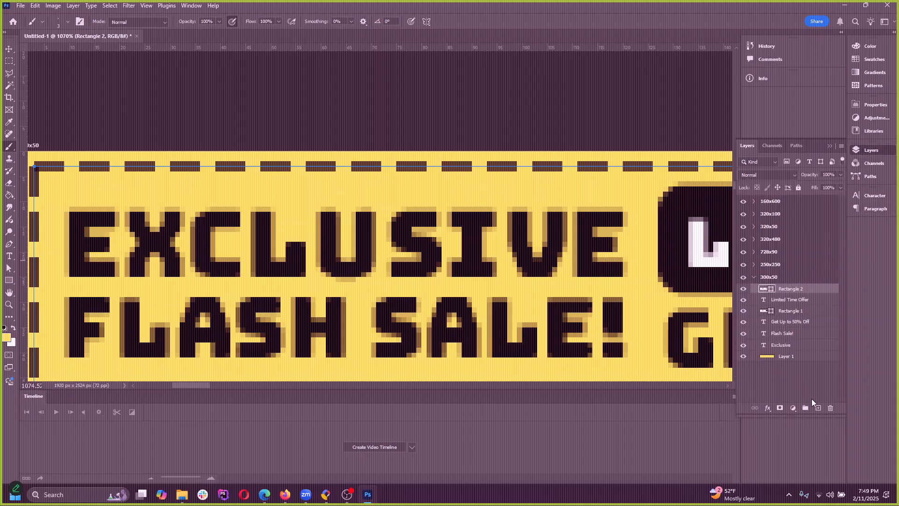
scroll(171, 213, down, 5)
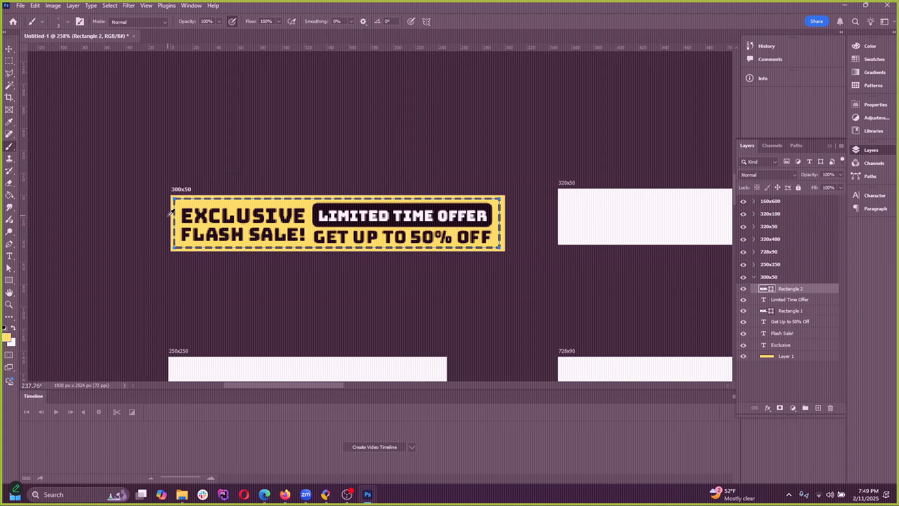
scroll(171, 213, down, 2)
scroll(345, 274, up, 3)
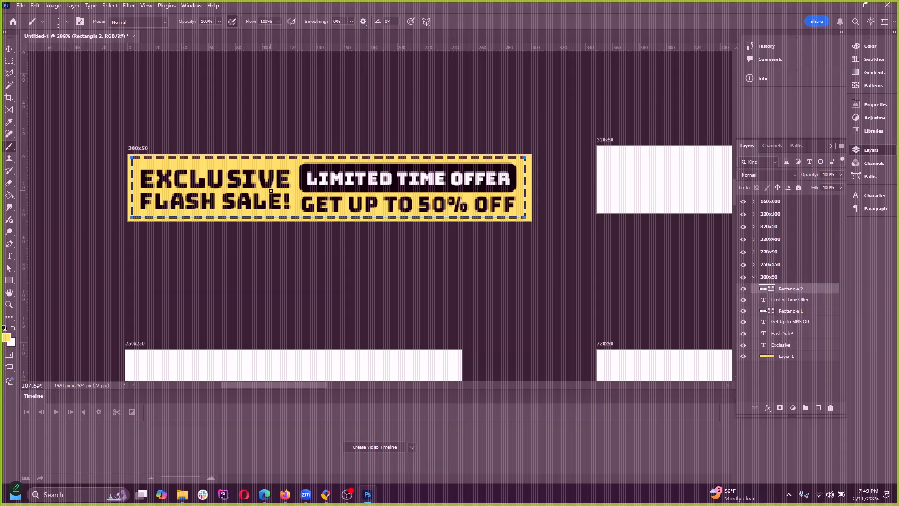
scroll(271, 191, down, 1)
scroll(188, 180, down, 1)
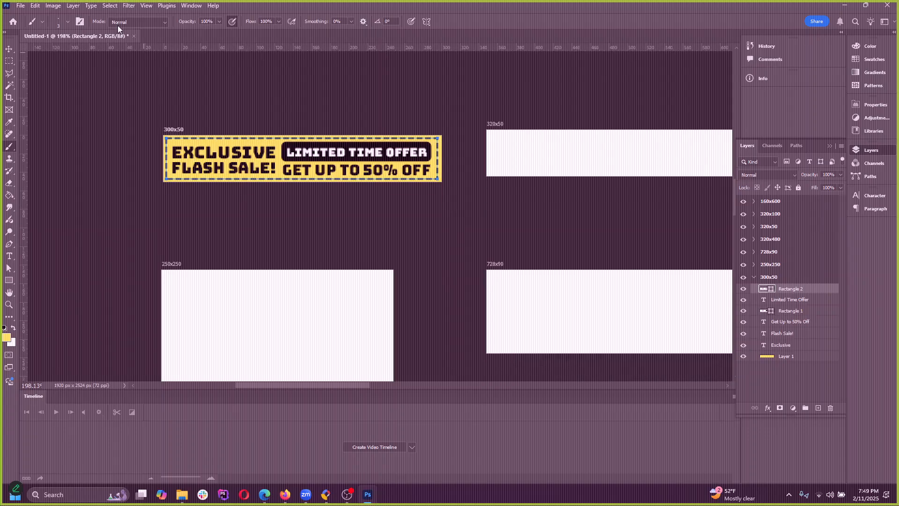
click(21, 6)
click(30, 19)
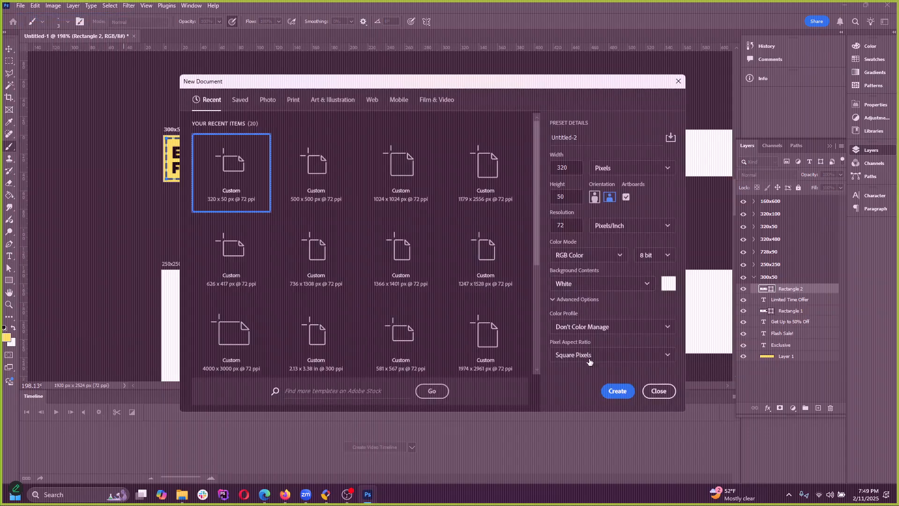
click(660, 396)
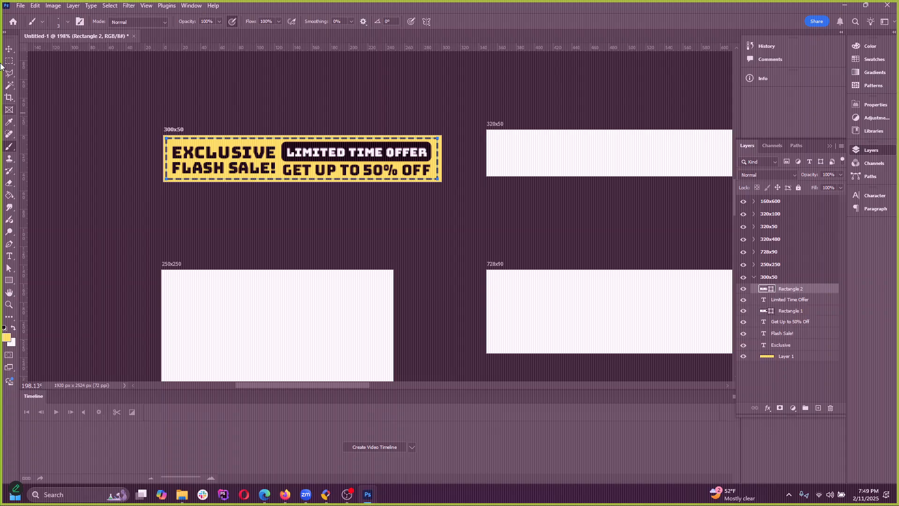
key(v)
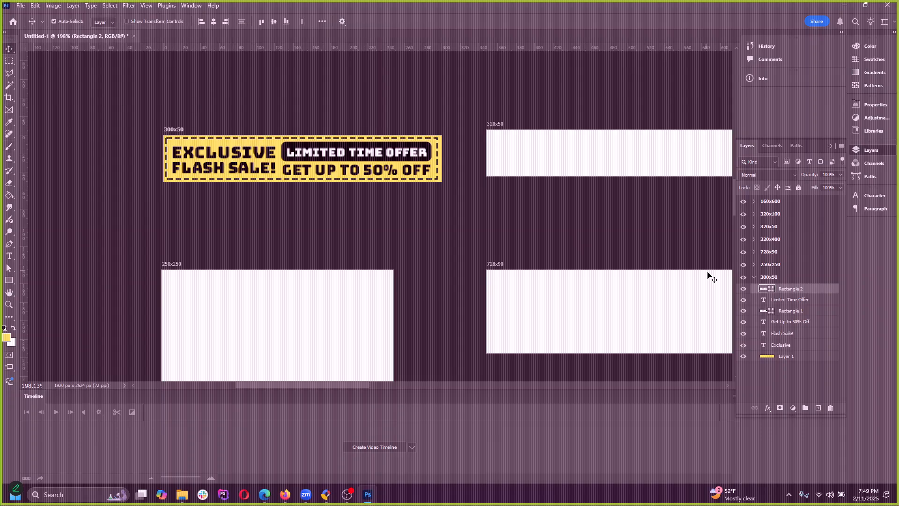
Step: Try to move the 300x50 banner's text and rectangle layers, without the yellow background, onto the 320x50 artboard
scroll(306, 178, up, 1)
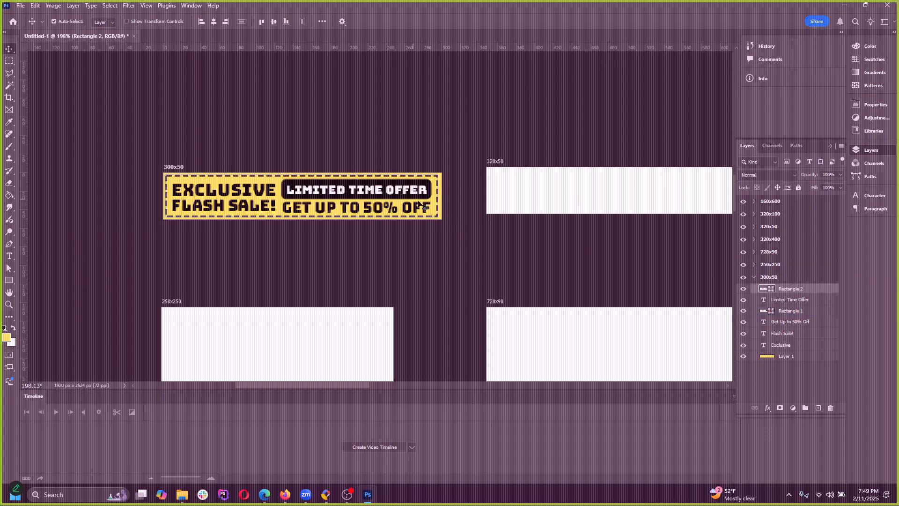
scroll(490, 207, down, 3)
scroll(489, 206, up, 2)
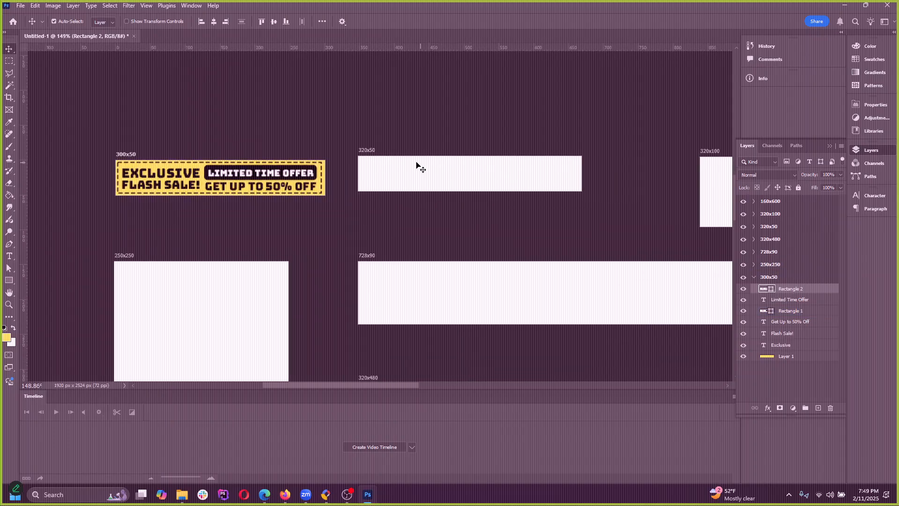
scroll(150, 145, up, 2)
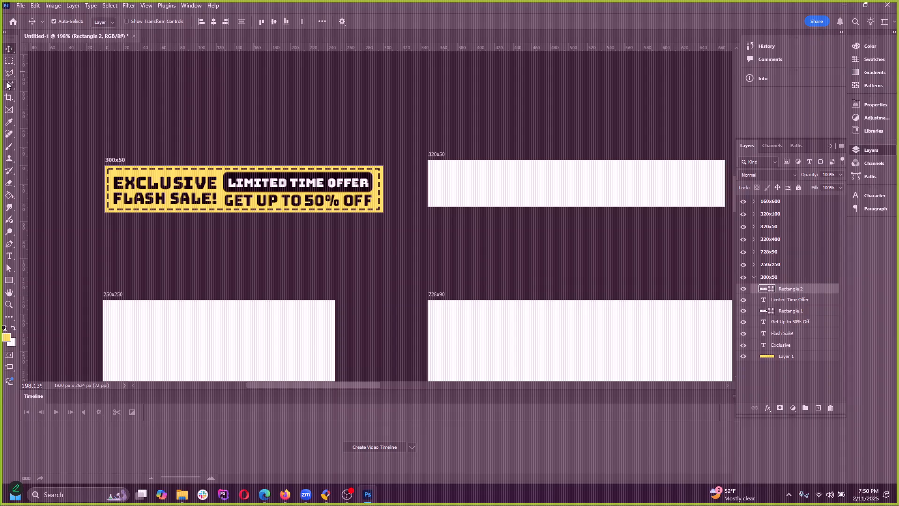
ctrl+click(791, 311)
shift+click(785, 345)
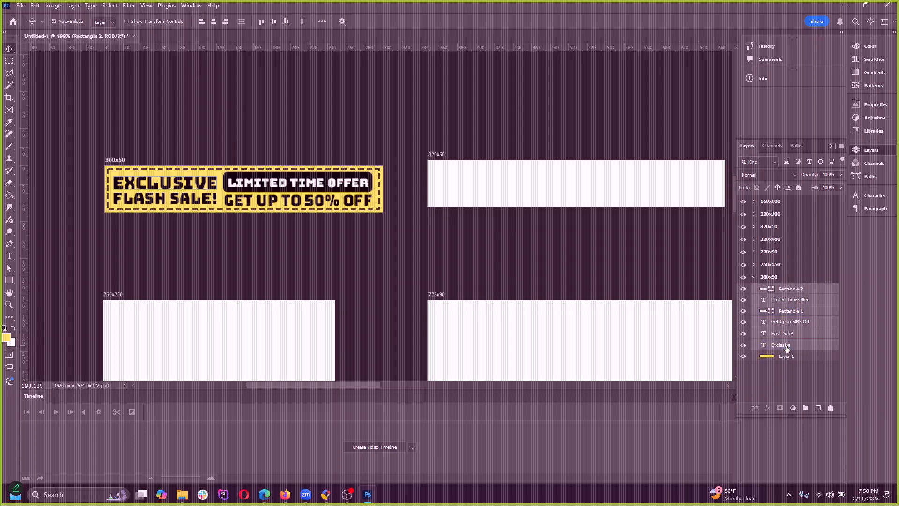
drag(313, 192, 642, 188)
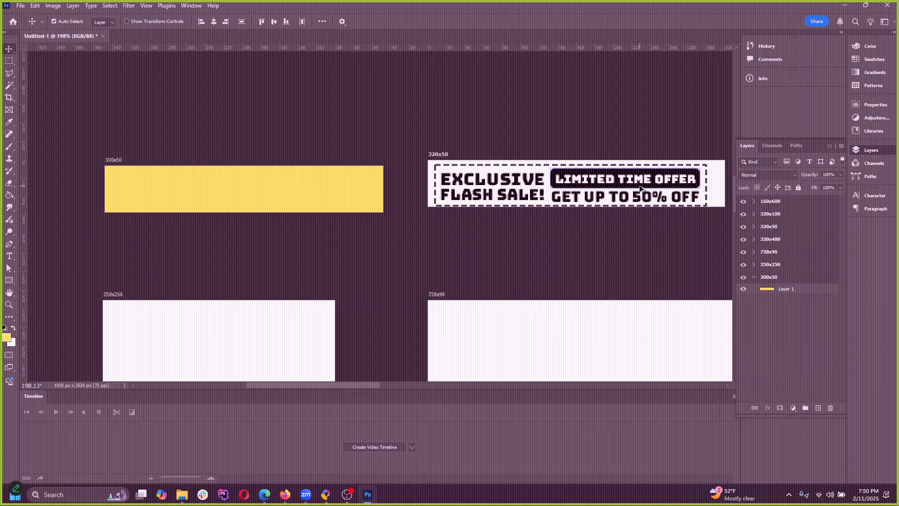
key(ctrl+z)
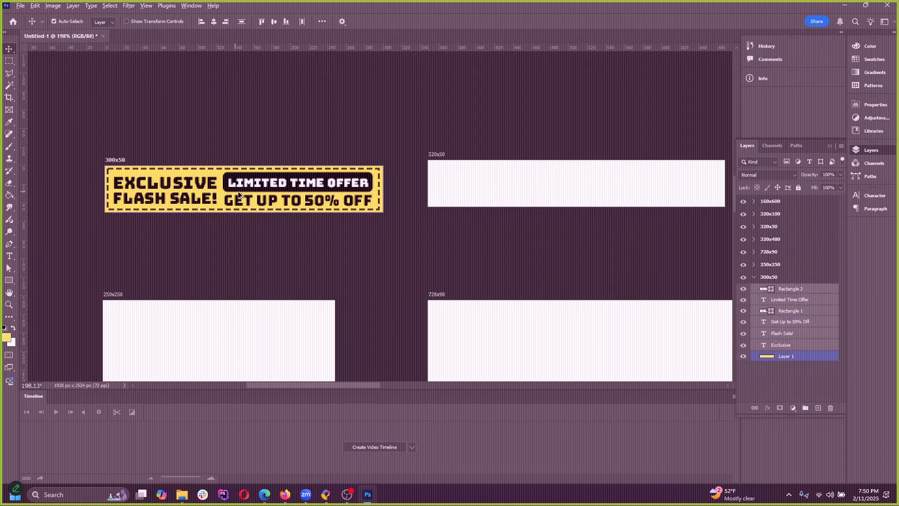
Step: Try to move all the 300x50 banner's layers, including the yellow background, onto the 320x50 artboard
drag(263, 186, 572, 181)
key(ctrl+z)
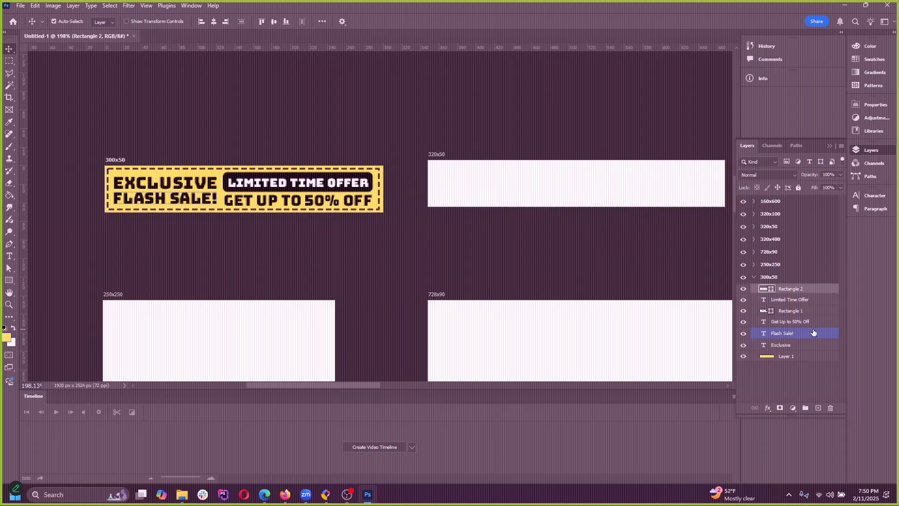
shift+click(787, 289)
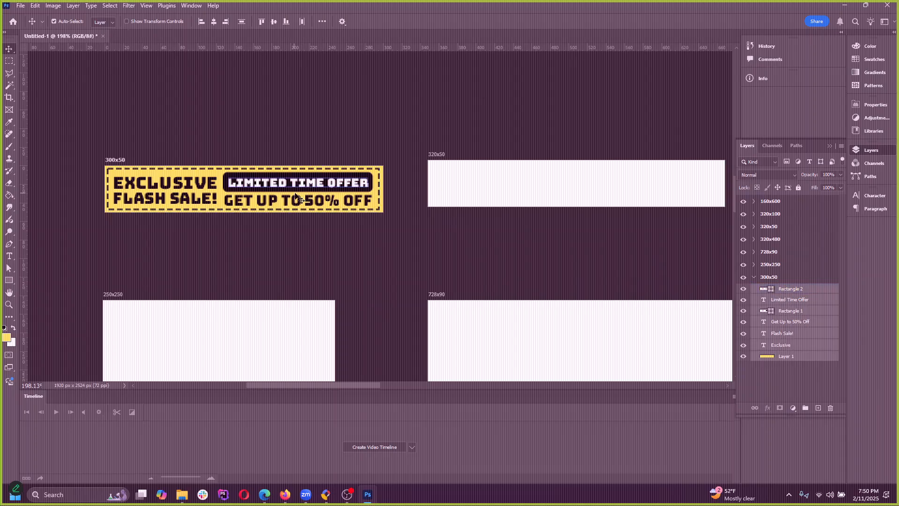
drag(197, 188, 498, 186)
key(ctrl+z)
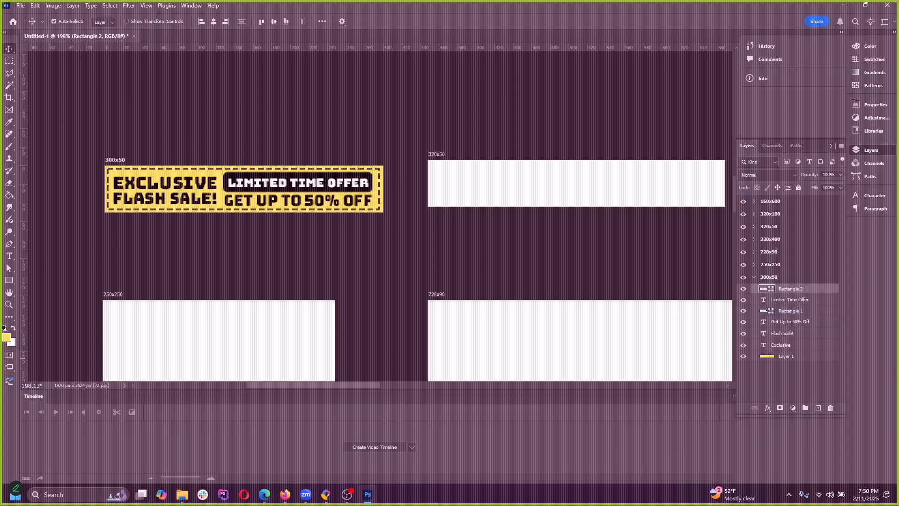
Step: Duplicate all layers of the 300x50 banner, including the yellow background, onto the 320x50 artboard
click(785, 289)
click(765, 279)
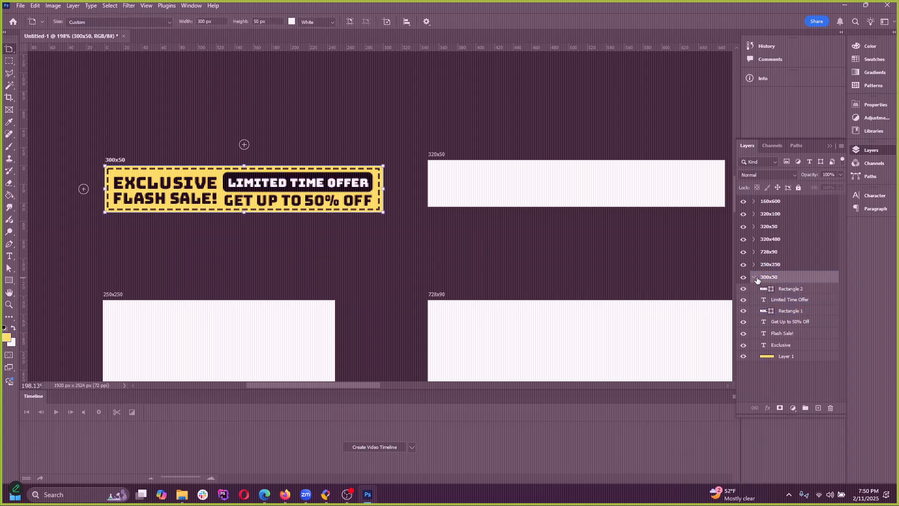
click(778, 290)
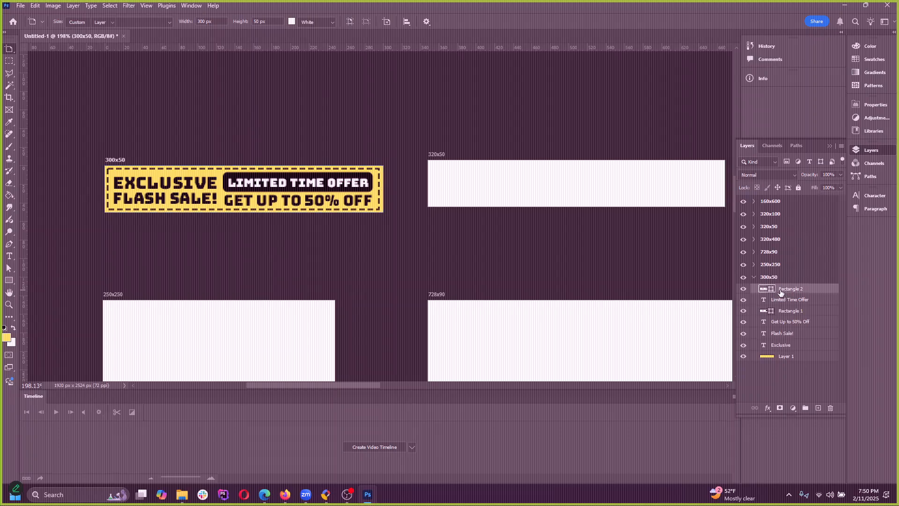
shift+click(794, 357)
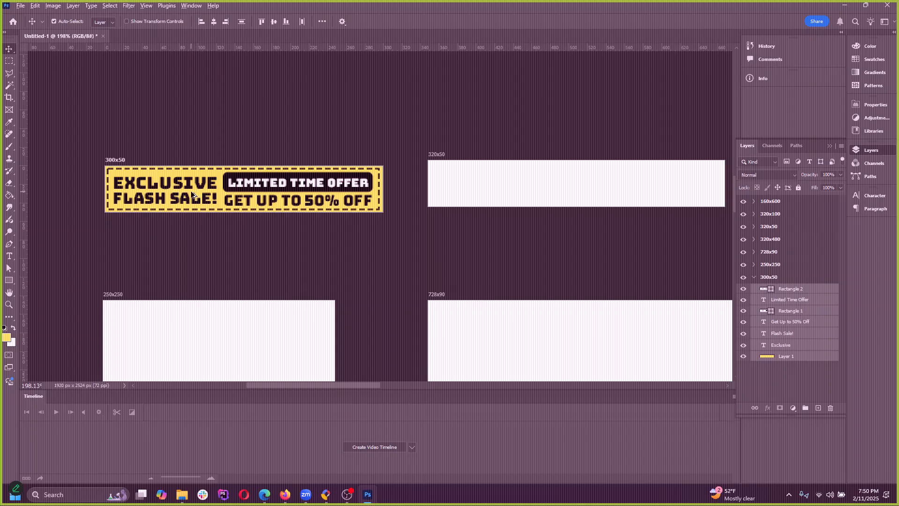
drag(189, 194, 512, 190)
Step: Align the duplicated banner layers with the top-left corner of the 320x50 artboard
scroll(662, 175, up, 1)
scroll(566, 157, up, 4)
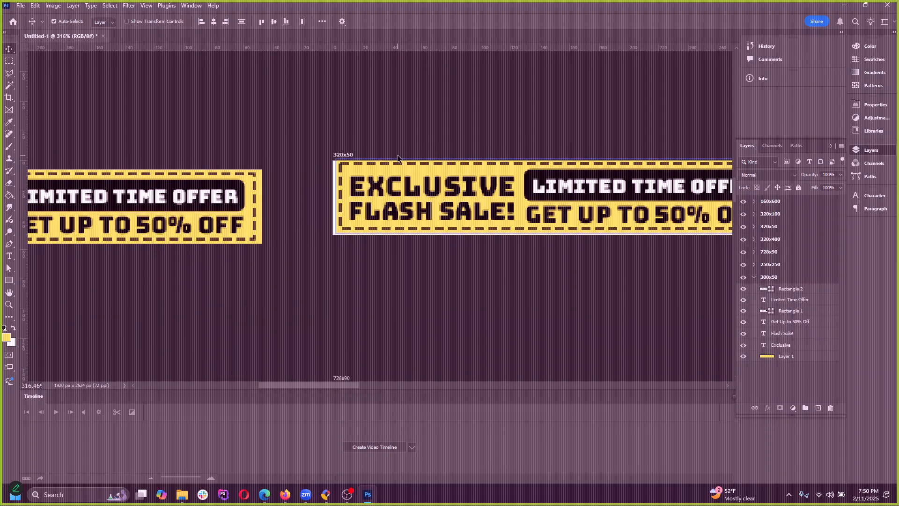
scroll(579, 236, up, 3)
mouse_move(320, 169)
mouse_down()
mouse_move(328, 178)
mouse_move(322, 170)
mouse_up()
scroll(229, 239, down, 2)
scroll(669, 237, down, 1)
scroll(648, 266, up, 2)
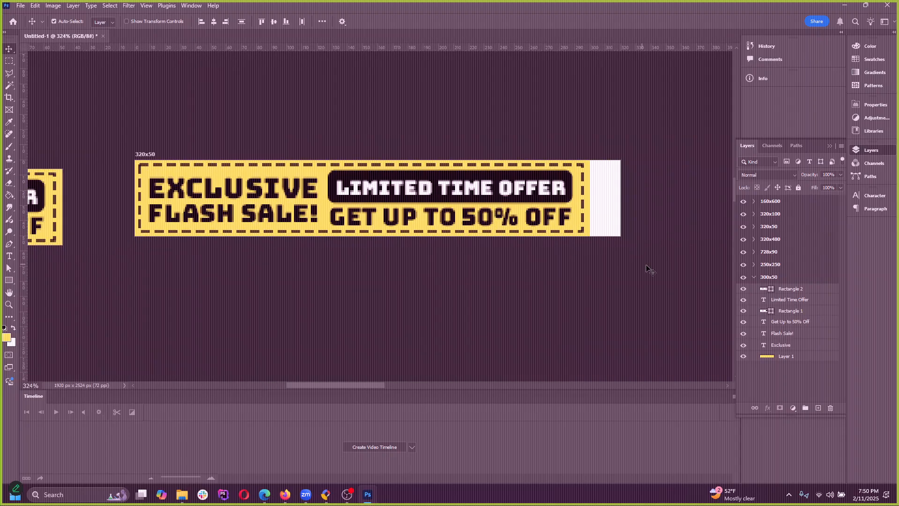
click(793, 333)
click(796, 356)
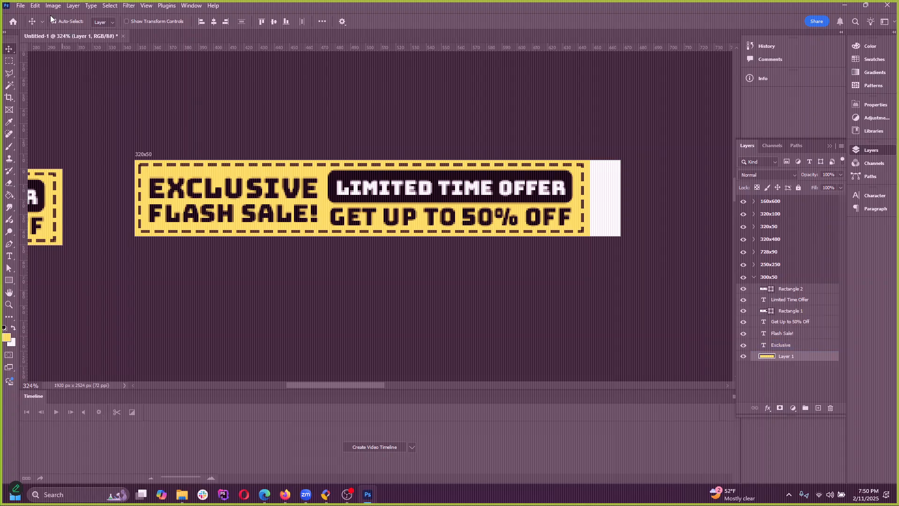
click(35, 6)
click(55, 229)
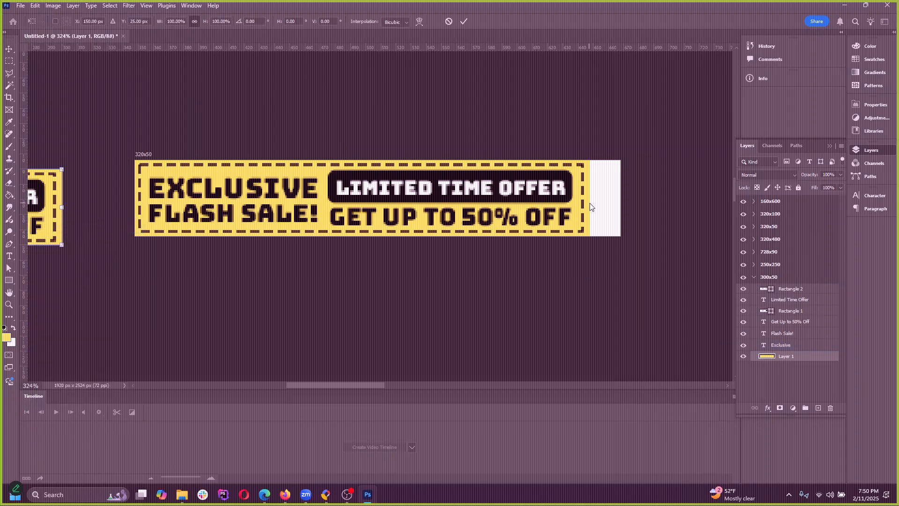
click(450, 23)
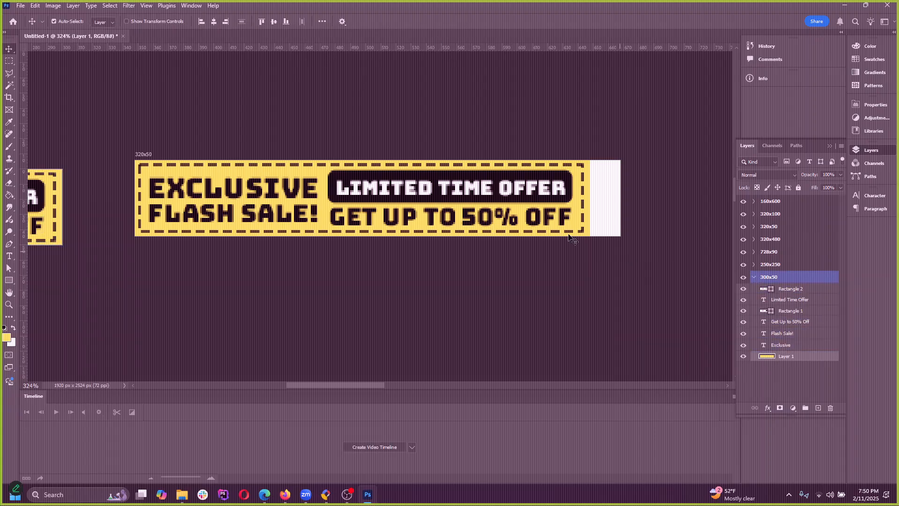
Step: Collapse the 300x50 artboard's layers and select the duplicated yellow background layer in the 320x50 artboard
click(778, 277)
click(754, 276)
key(shift+v)
key(v)
click(525, 219)
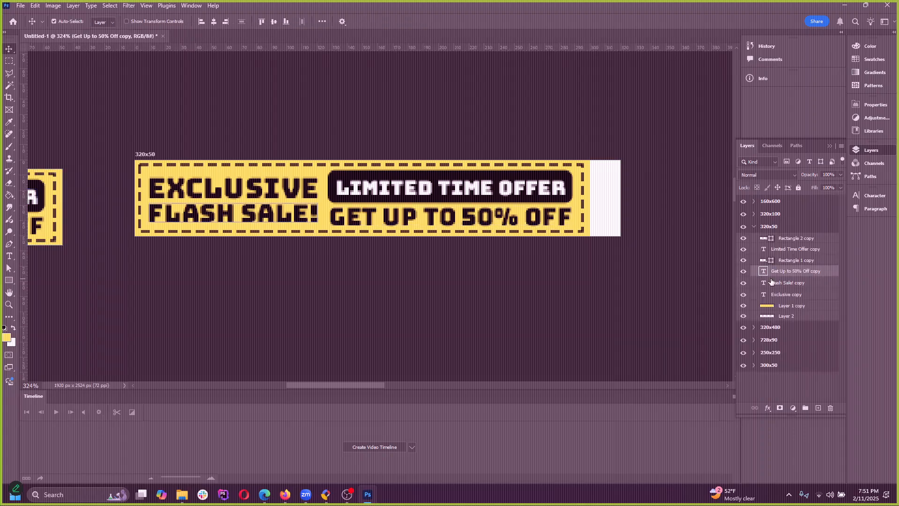
key(shift+v)
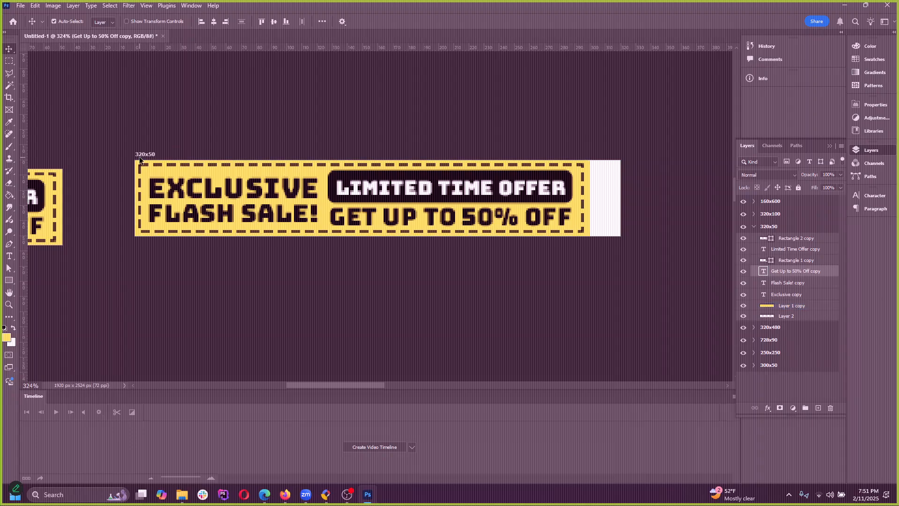
click(768, 231)
key(v)
click(791, 305)
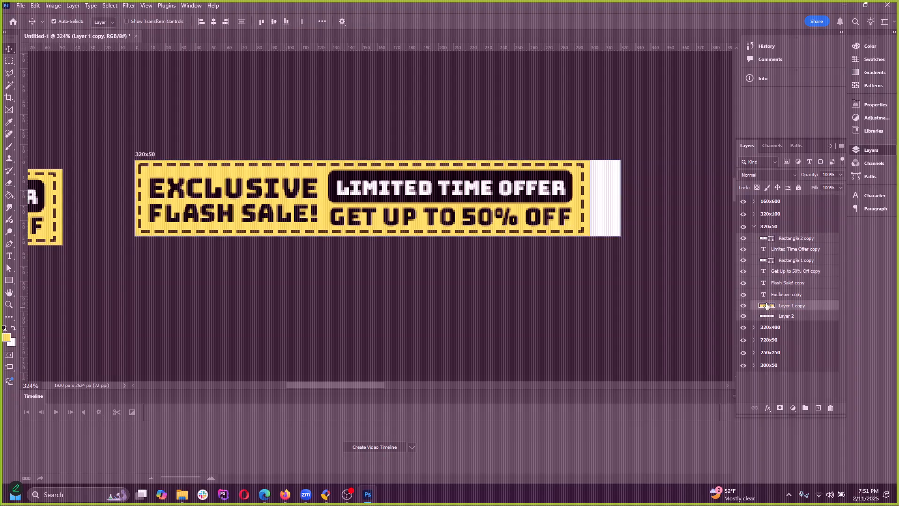
Step: Stretch the yellow background layer horizontally to 106.67% so it fills the full width of the 320x50 artboard
click(35, 5)
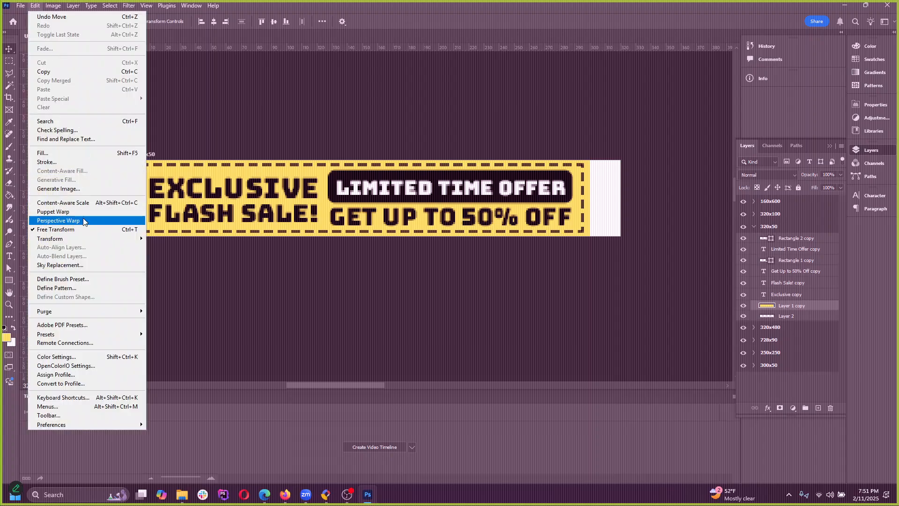
click(56, 230)
drag(591, 199, 621, 197)
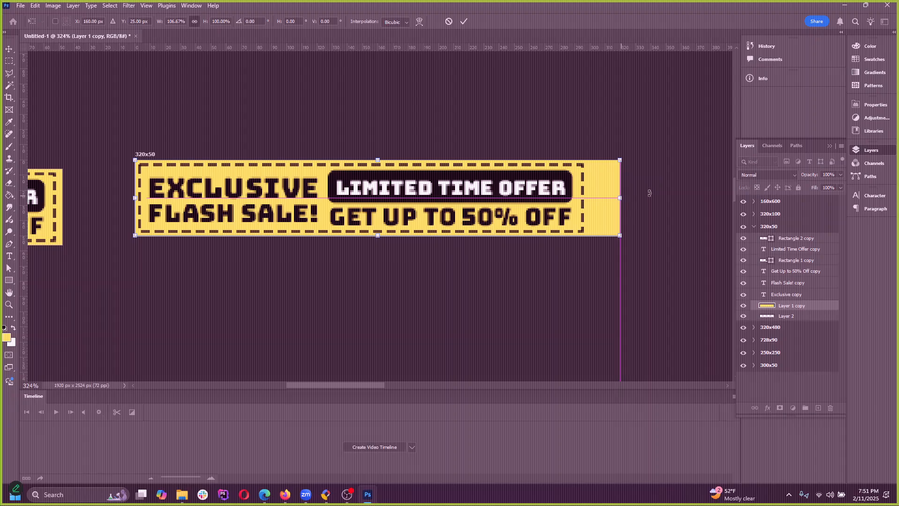
key(Return)
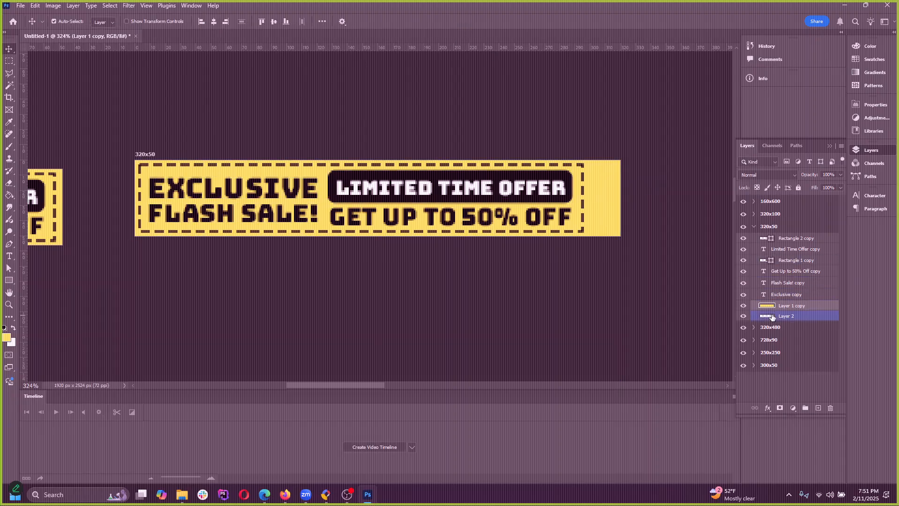
click(766, 317)
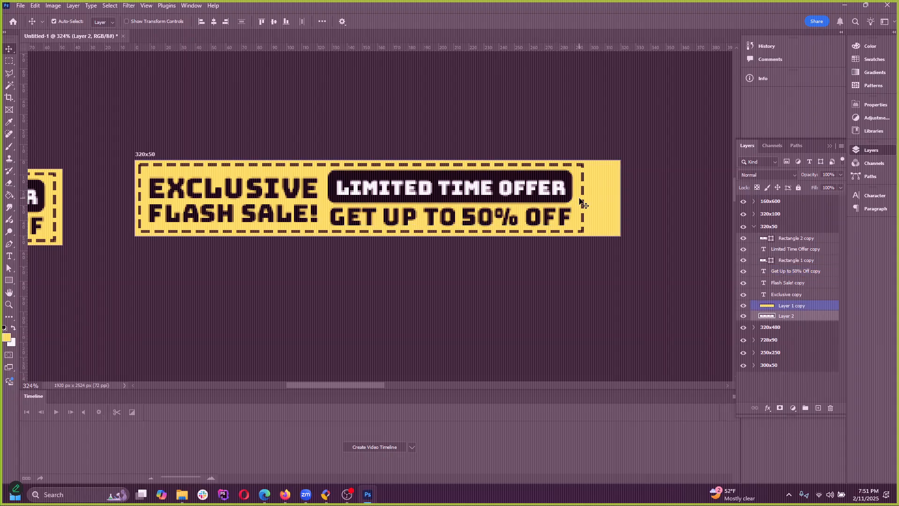
click(41, 7)
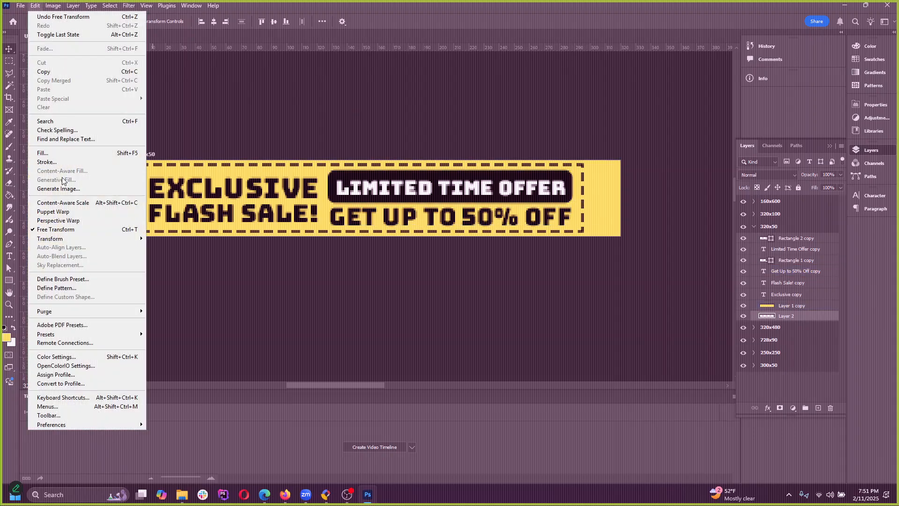
click(61, 231)
click(439, 183)
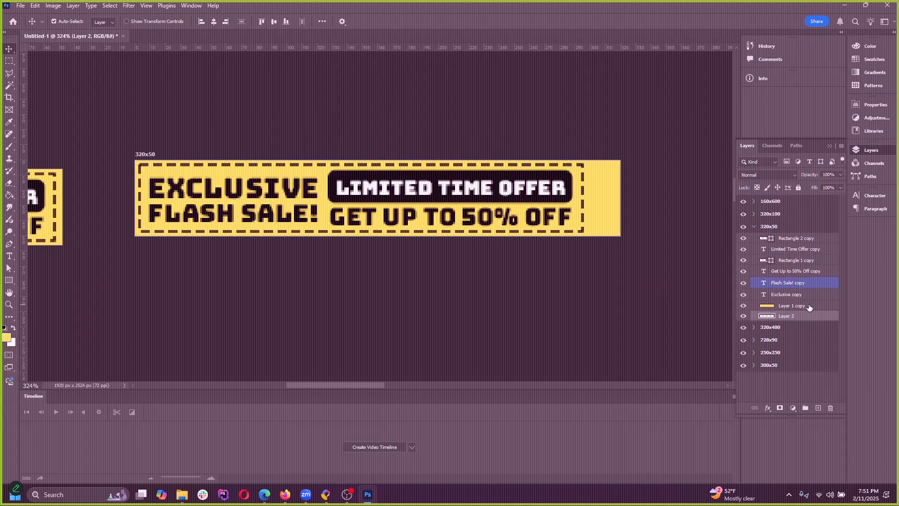
click(791, 305)
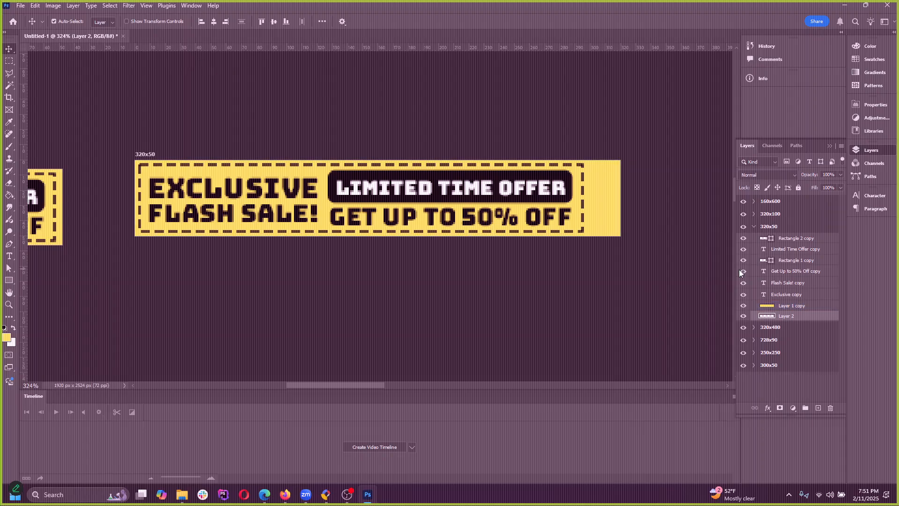
Step: Stretch the dashed border of the 320x50 banner to about 107% width and 101% height to fit the enlarged background
mouse_move(587, 205)
mouse_down()
mouse_move(569, 220)
mouse_move(620, 223)
mouse_move(587, 208)
mouse_up()
click(35, 6)
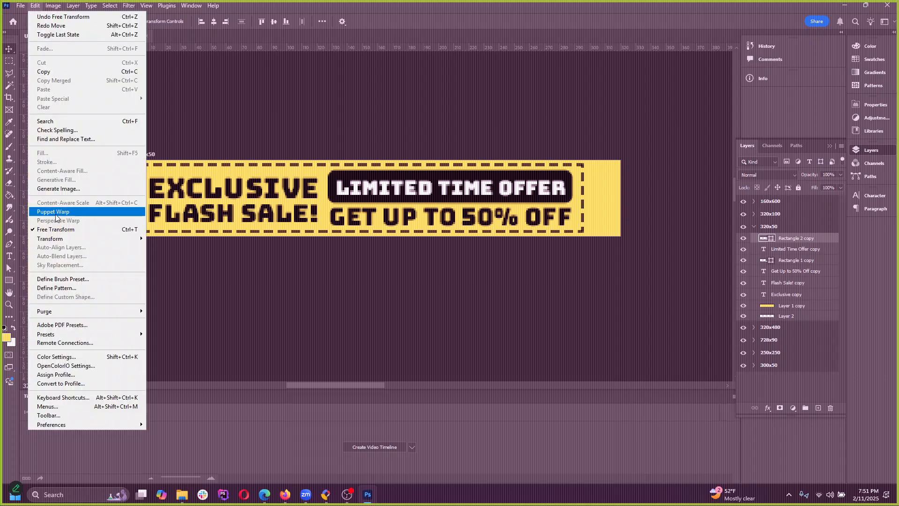
click(56, 283)
drag(585, 199, 526, 194)
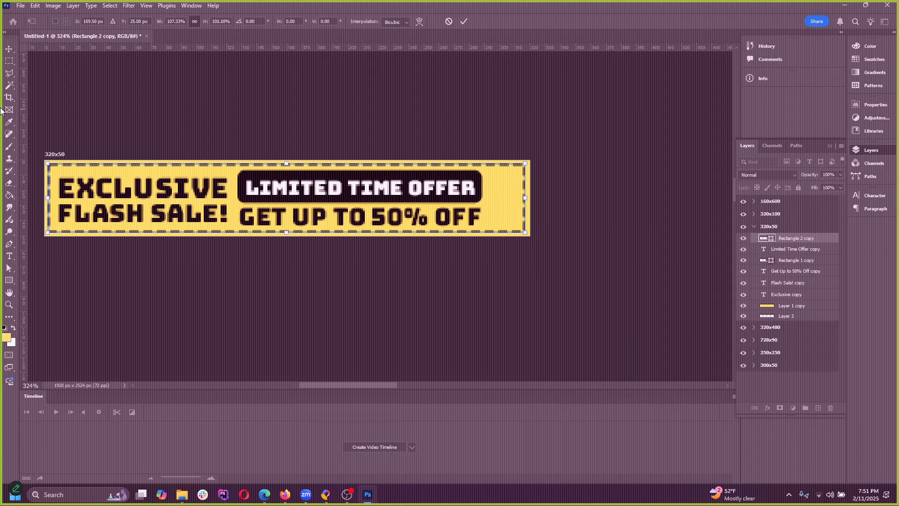
click(464, 22)
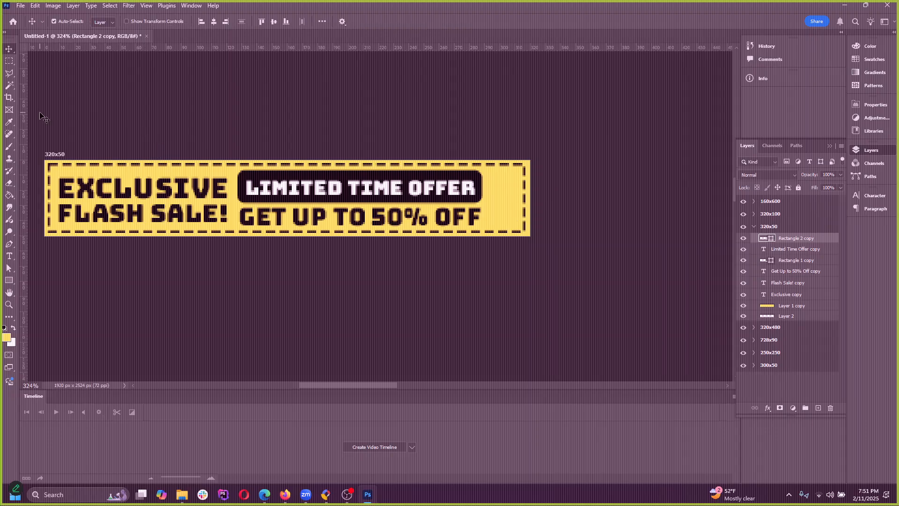
Step: Move GET UP TO 50% OFF and the LIMITED TIME OFFER text with its dark box toward the banner's right border
click(405, 222)
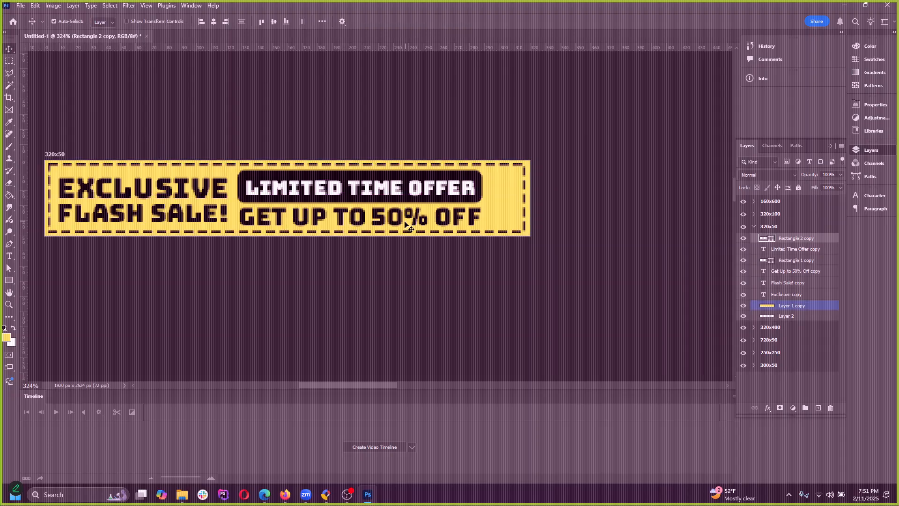
drag(389, 220, 415, 225)
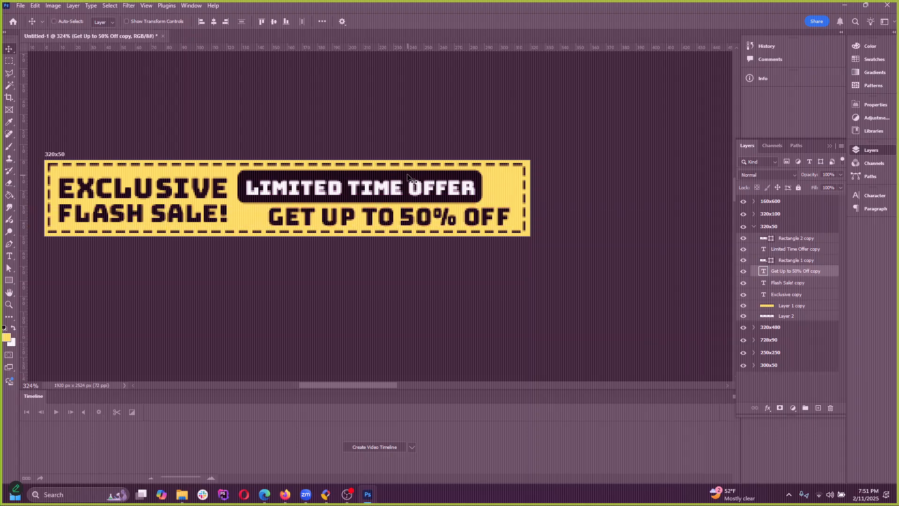
drag(402, 178, 422, 178)
key(ctrl+z)
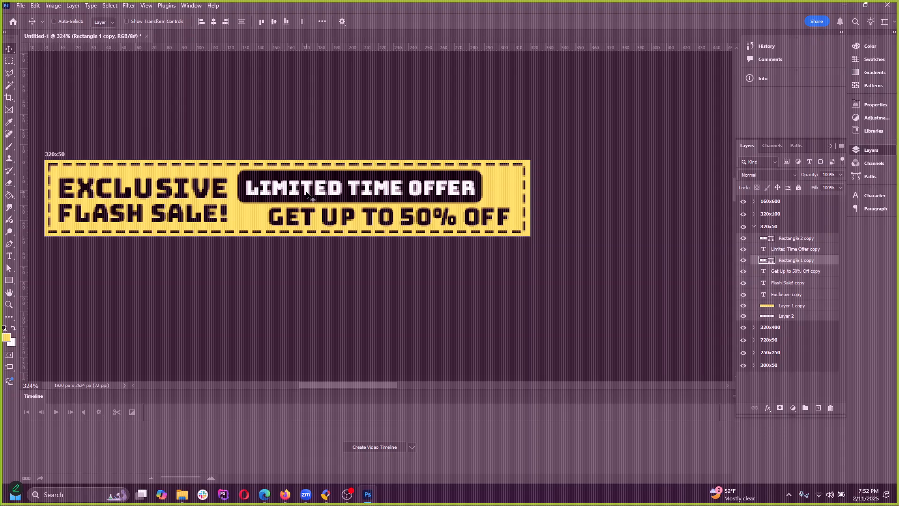
drag(307, 193, 283, 179)
key(ctrl+z)
Step: Shift the EXCLUSIVE and FLASH SALE! lines together slightly right and up in the 320x50 banner
scroll(538, 262, down, 3)
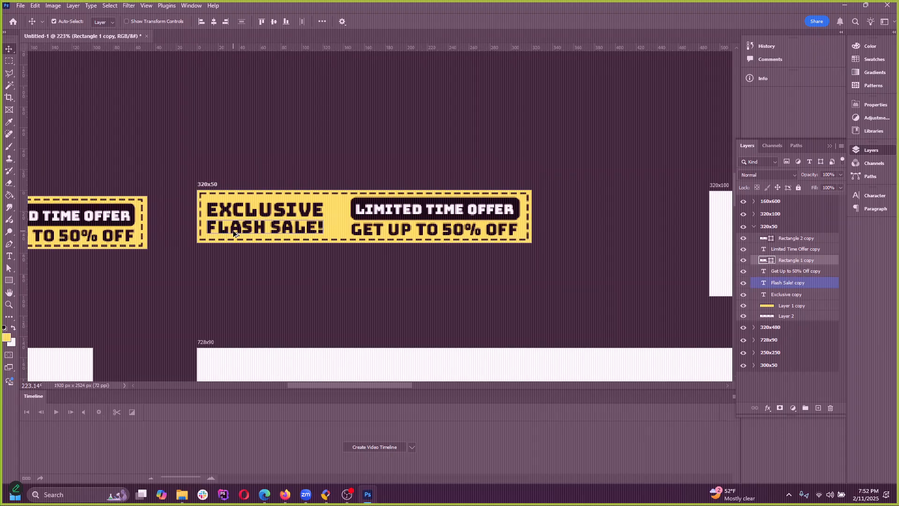
scroll(232, 229, up, 2)
scroll(335, 240, up, 1)
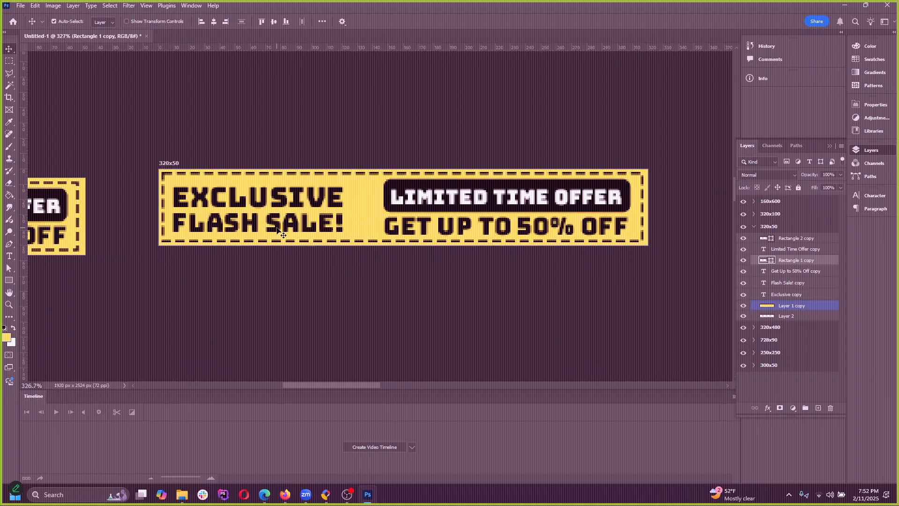
click(291, 232)
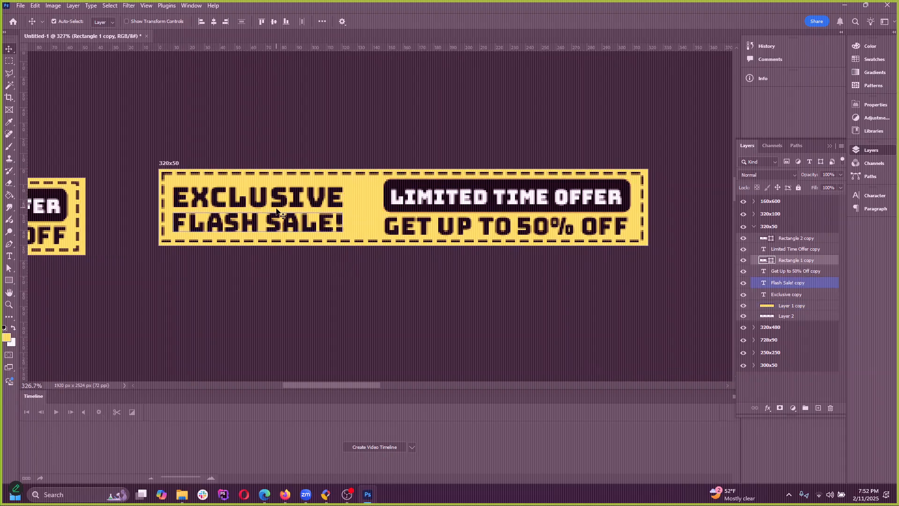
shift+click(282, 207)
drag(276, 228, 287, 223)
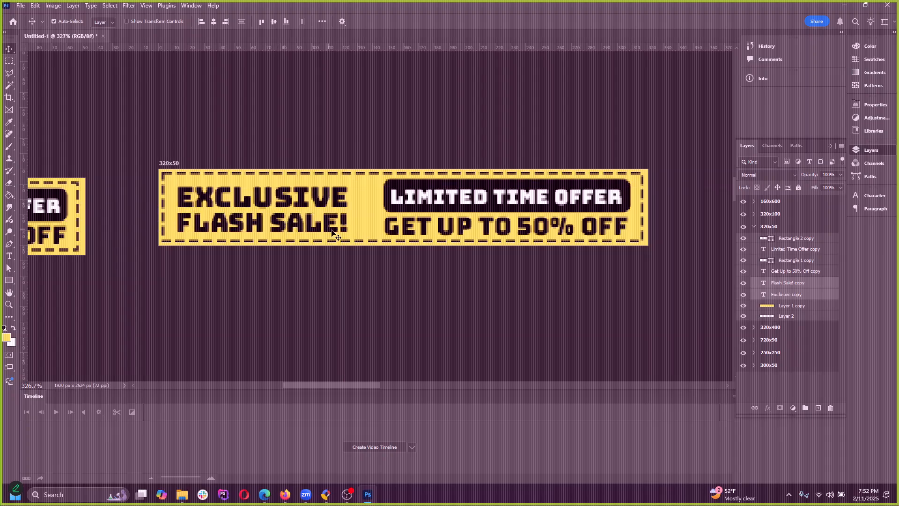
click(358, 238)
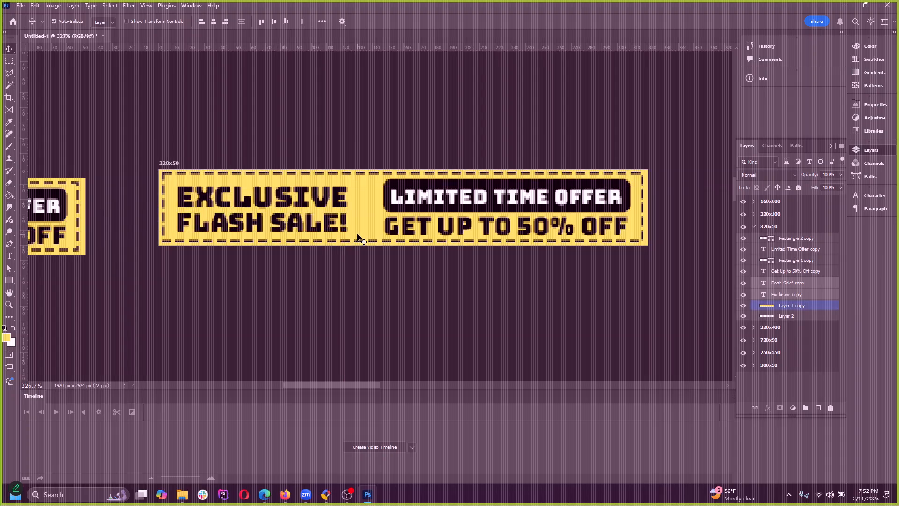
click(434, 251)
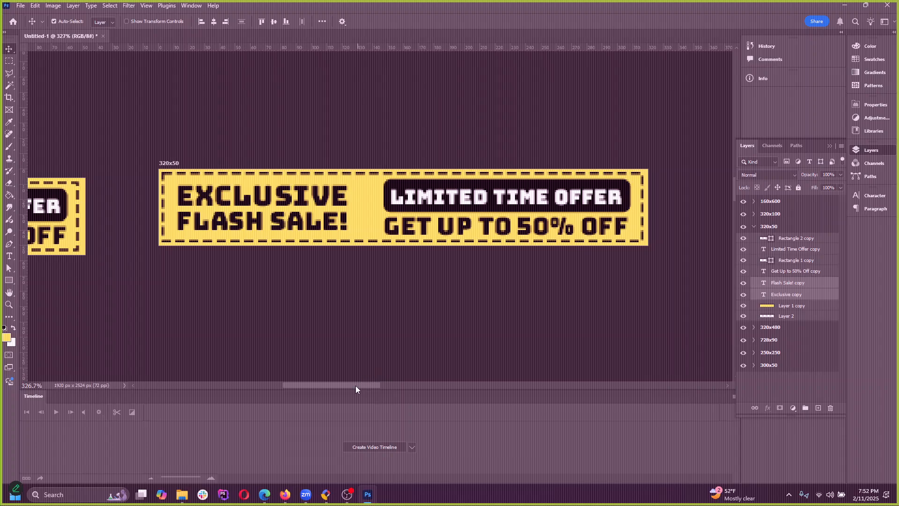
Step: Nudge the EXCLUSIVE and FLASH SALE! lines slightly upward in the 300x50 banner
drag(355, 386, 283, 386)
click(180, 199)
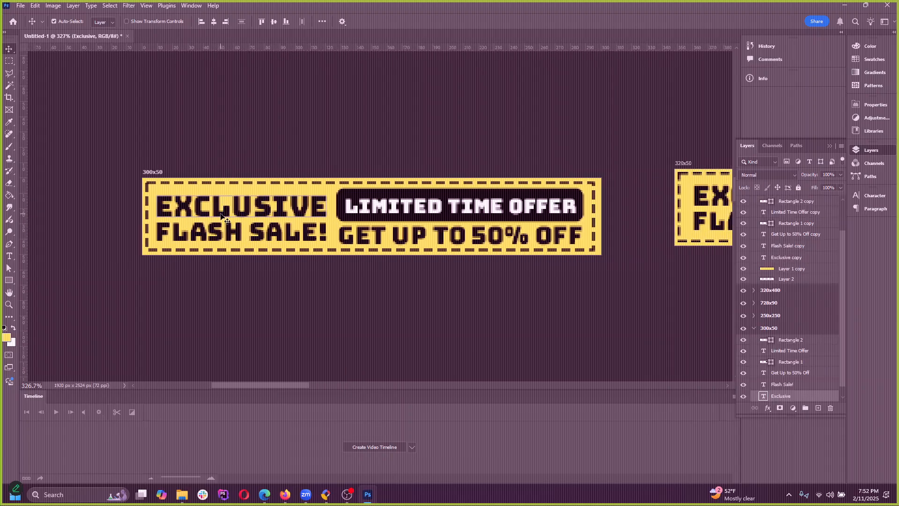
shift+click(251, 237)
key(Up)
key(Up)
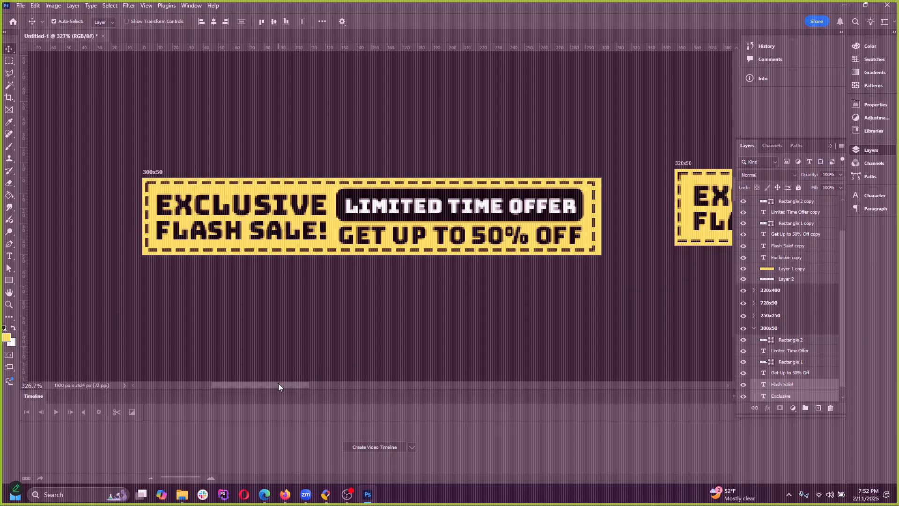
Step: Try different horizontal positions for the EXCLUSIVE and FLASH SALE! lines in the 320x50 banner
drag(279, 385, 365, 391)
click(159, 197)
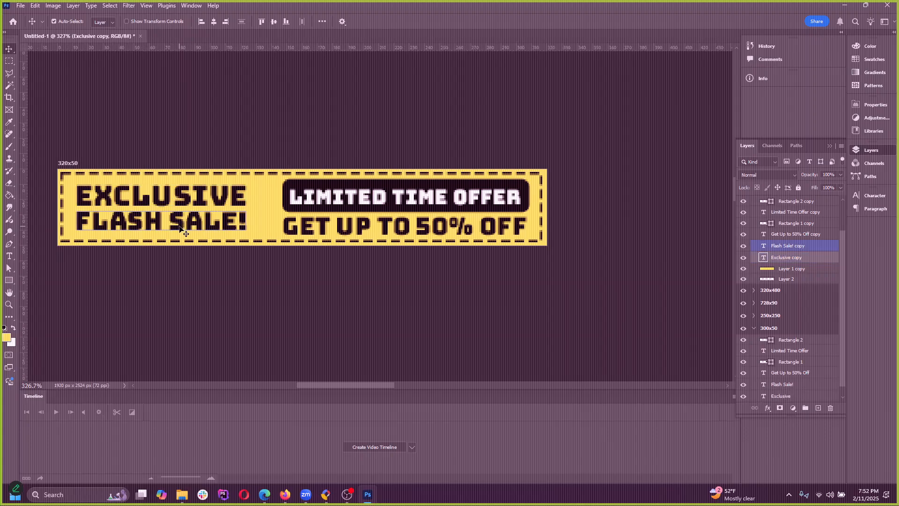
shift+click(208, 231)
key(Right)
key(Right)
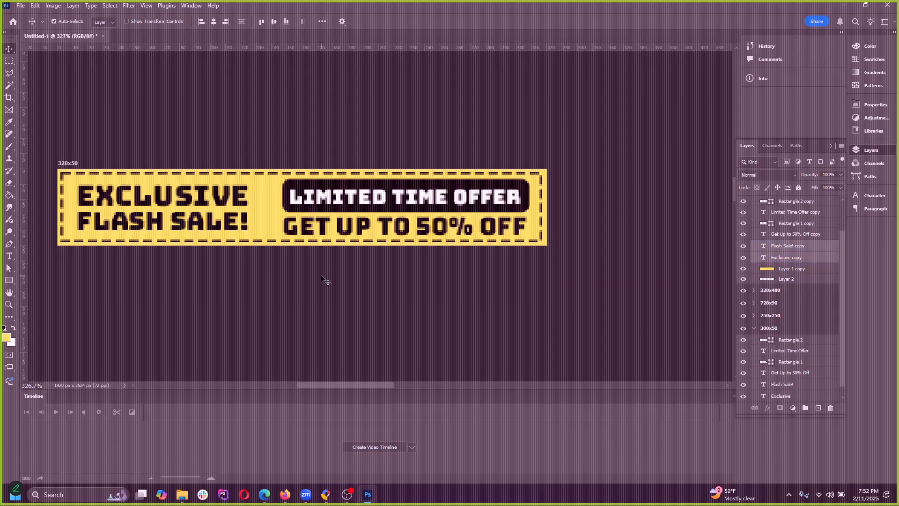
key(Right)
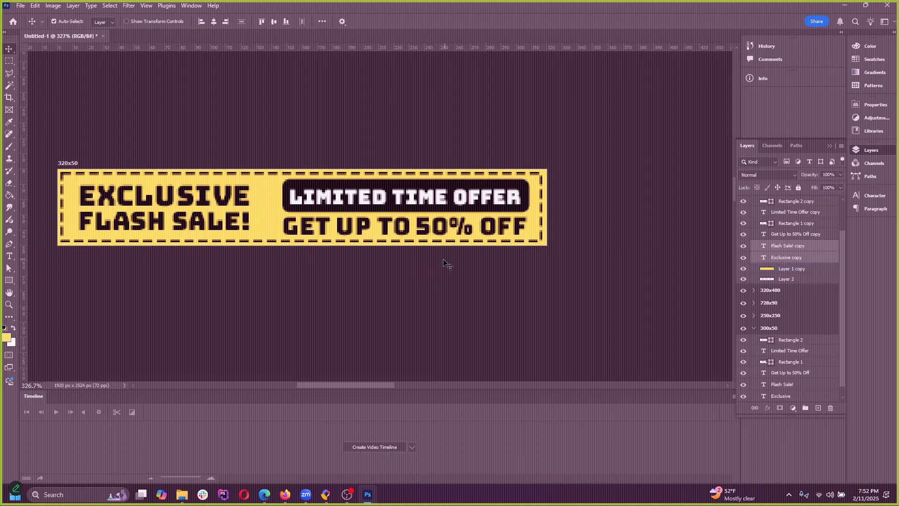
key(Left)
key(Left)
key(Left)
key(Left)
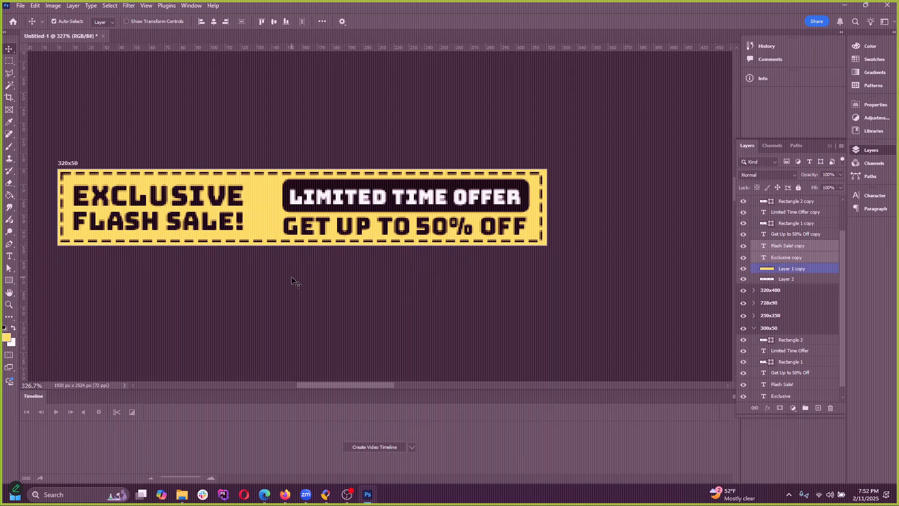
key(shift+Right)
key(shift+Right)
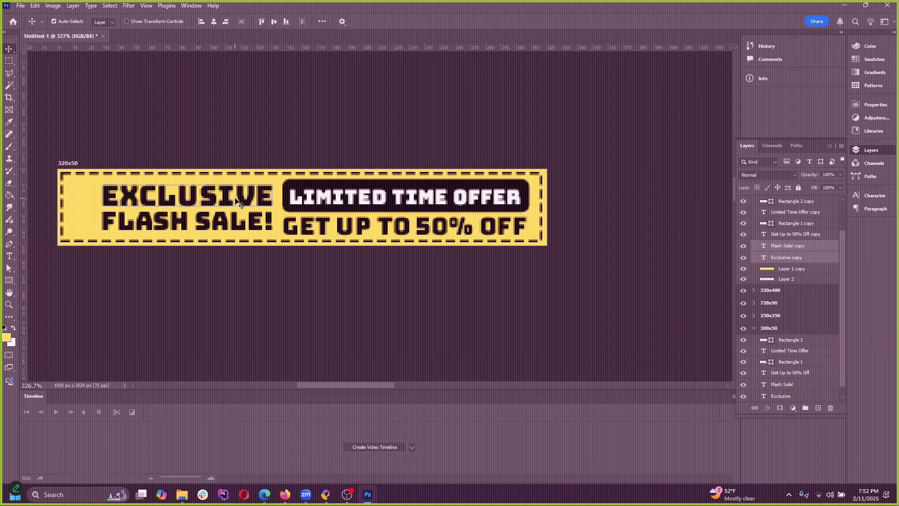
drag(236, 202, 210, 199)
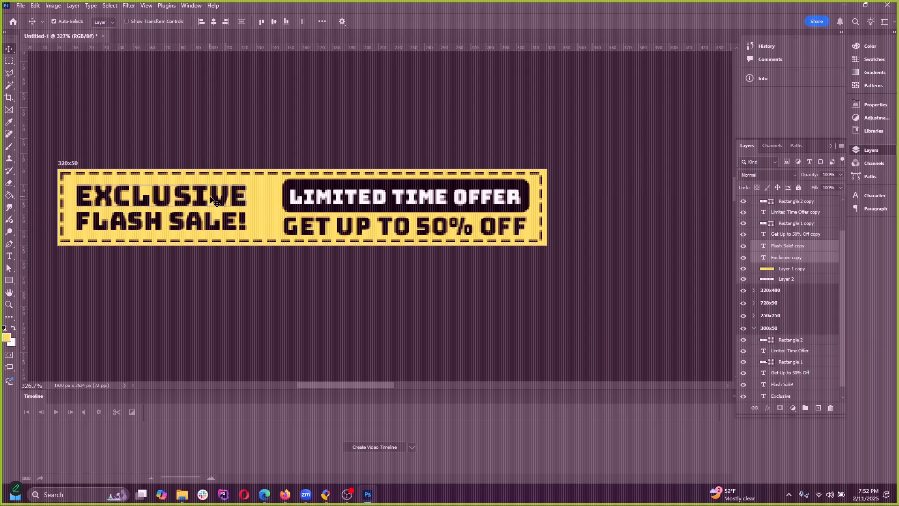
Step: Try shifting the dark rounded box left toward the headline, and return it behind the LIMITED TIME OFFER text
click(277, 215)
click(291, 204)
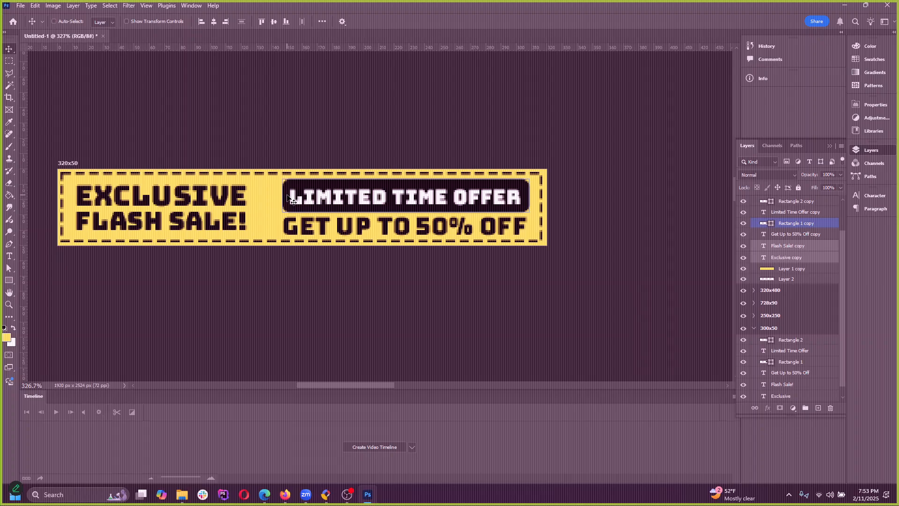
drag(291, 203, 270, 203)
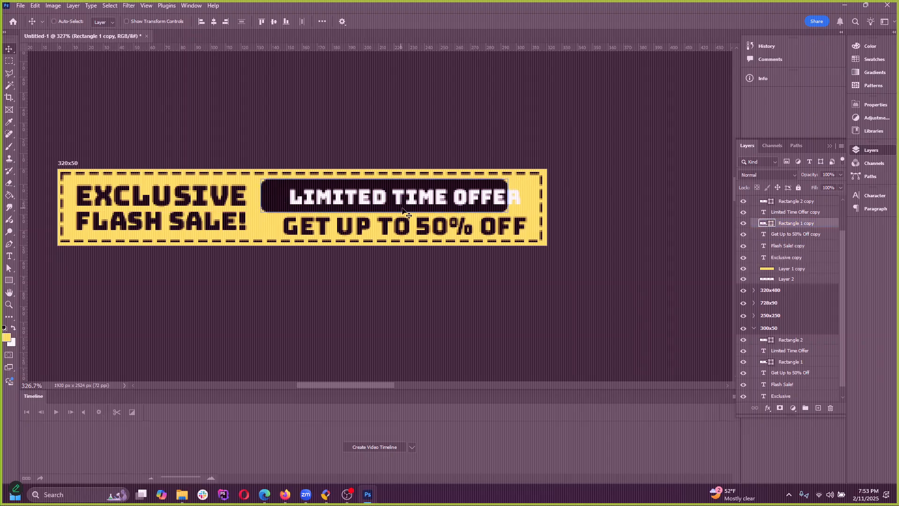
drag(406, 209, 427, 208)
Step: Move the EXCLUSIVE and FLASH SALE! lines about 10 px right, roughly midway between the dashed border and the dark box
ctrl+click(186, 198)
ctrl+click(194, 202)
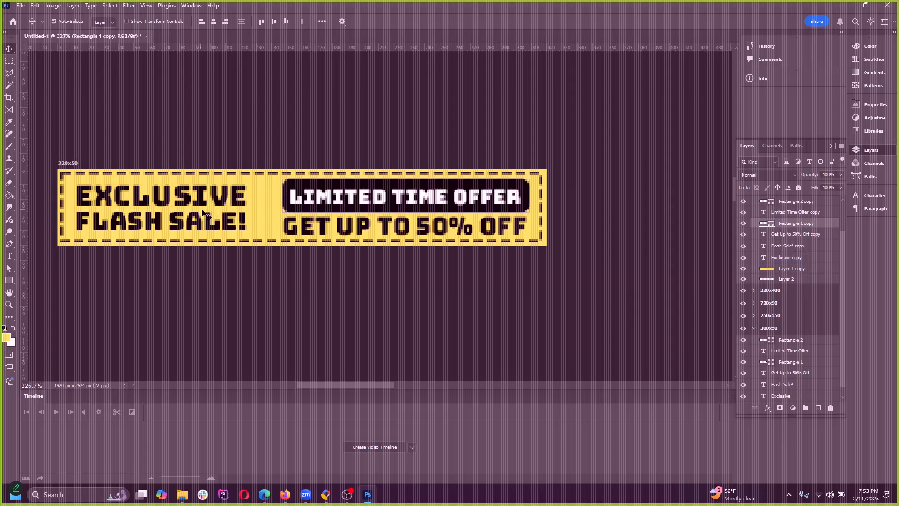
mouse_move(161, 226)
mouse_down()
mouse_move(190, 220)
mouse_move(163, 226)
mouse_move(145, 205)
mouse_move(168, 226)
mouse_up()
double_click(166, 204)
key(ctrl+Return)
click(170, 226)
Step: Try to draw a curved path across the upper-left corner of the 320x50 banner with the Pen tool, and undo it
key(ctrl+plus)
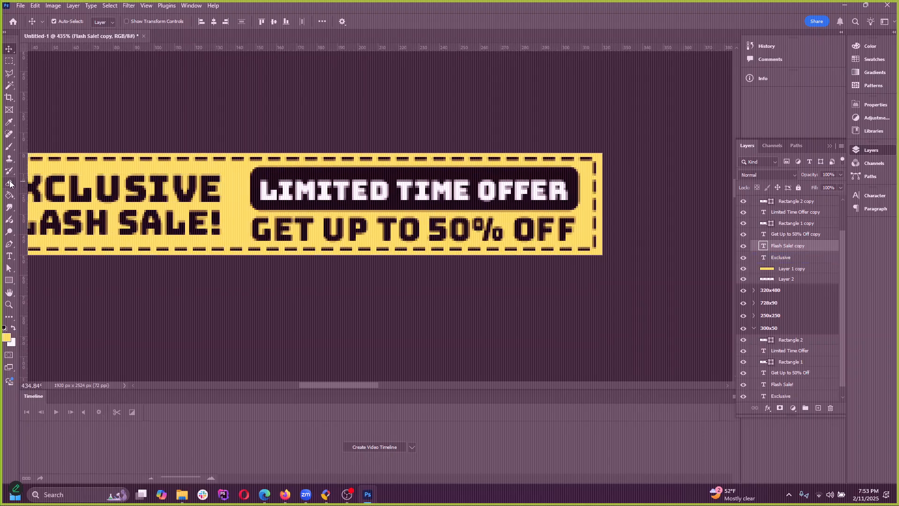
scroll(355, 382, left, 5)
click(320, 180)
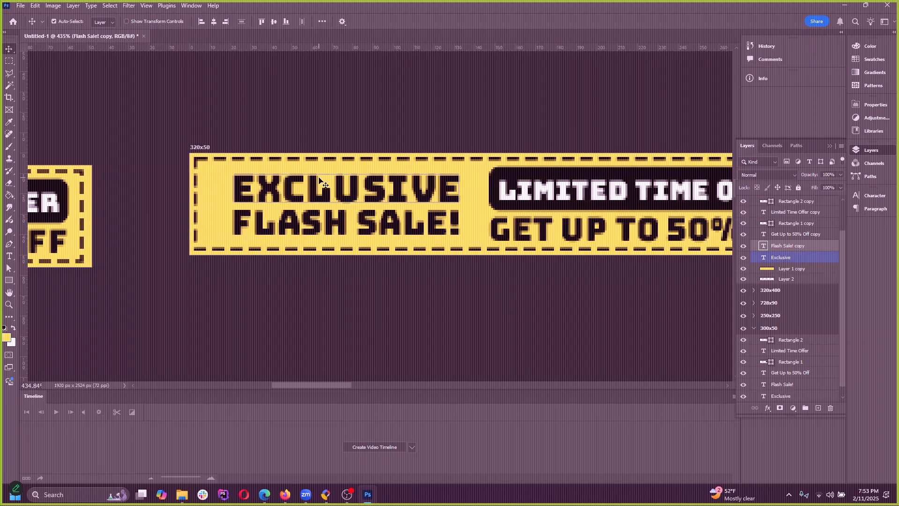
scroll(320, 180, up, 2)
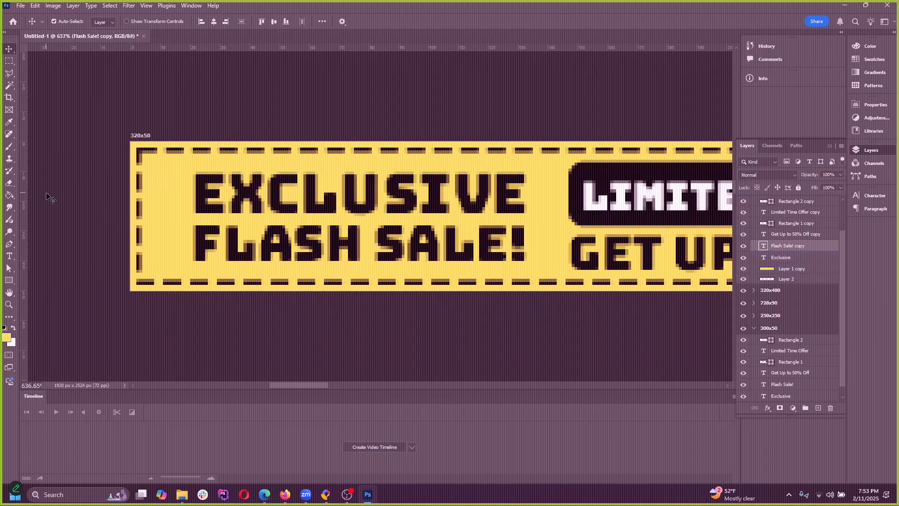
scroll(80, 181, down, 1)
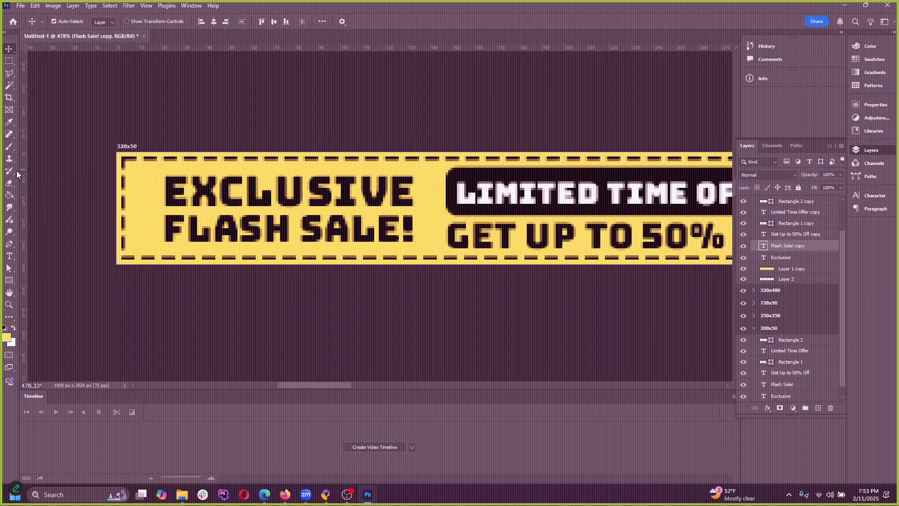
click(8, 244)
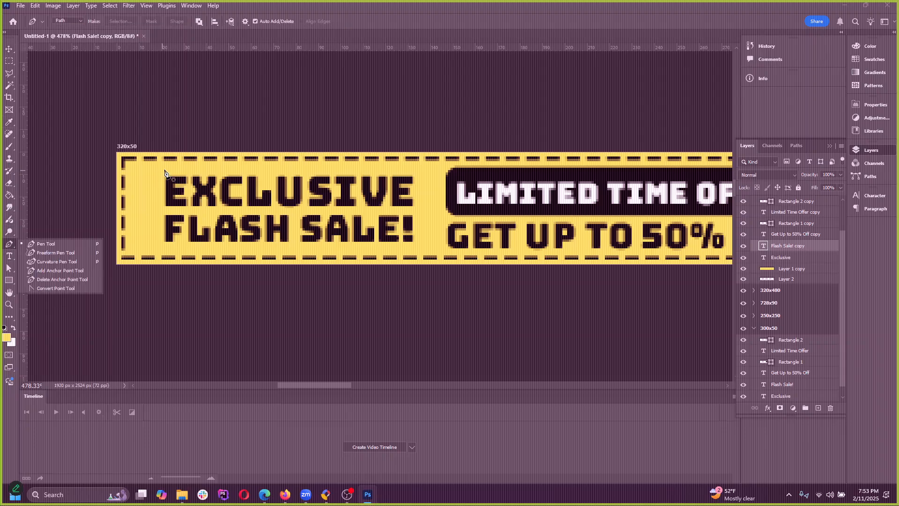
click(10, 50)
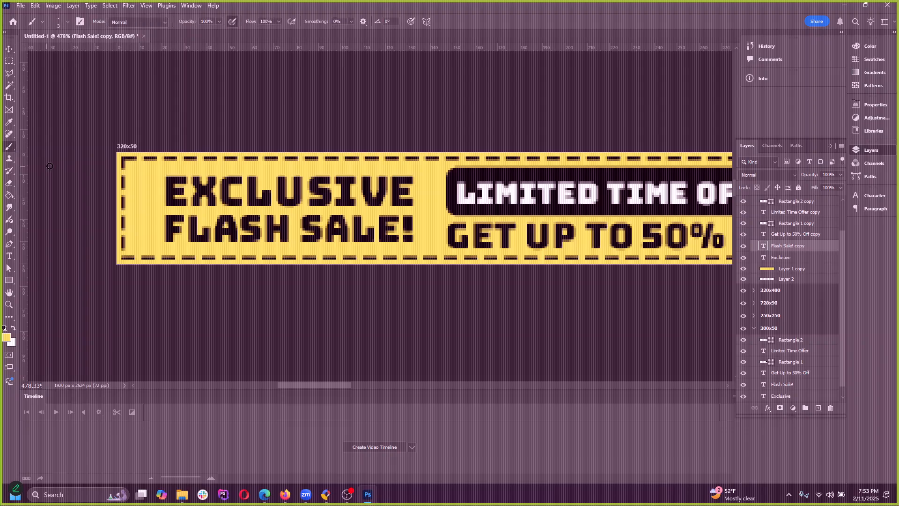
click(9, 244)
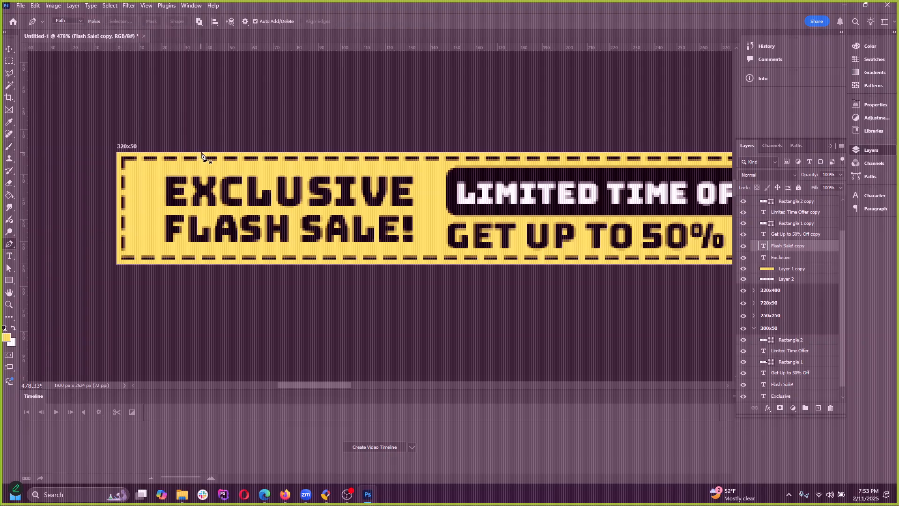
drag(204, 153, 158, 158)
drag(145, 216, 148, 251)
key(Escape)
drag(154, 151, 179, 163)
key(Escape)
drag(141, 153, 156, 171)
drag(117, 206, 83, 221)
key(ctrl+z)
key(ctrl+z)
Step: Add a new layer above the FLASH SALE! text and set the brush's foreground color to 000000
click(9, 149)
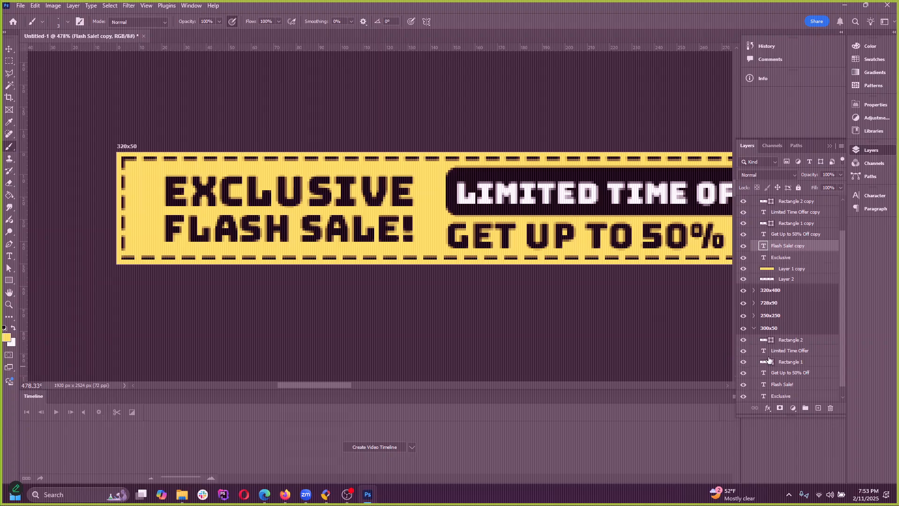
click(818, 408)
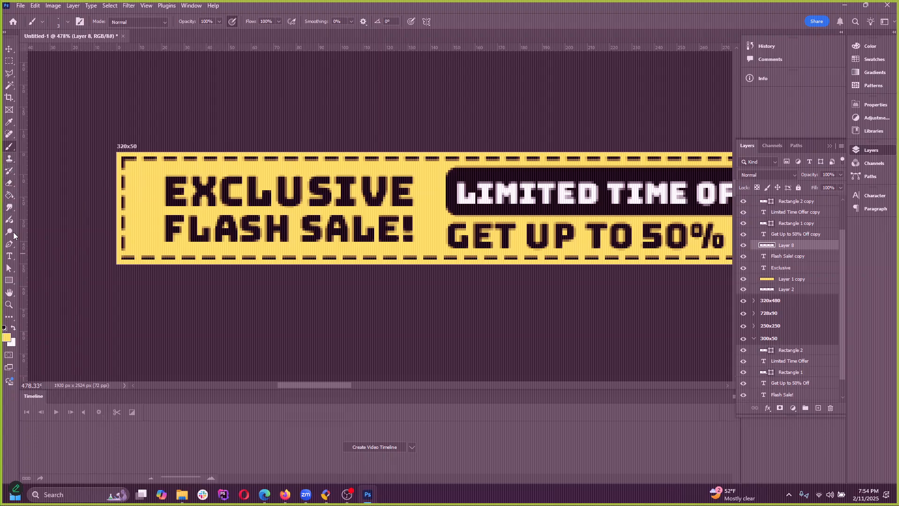
click(7, 338)
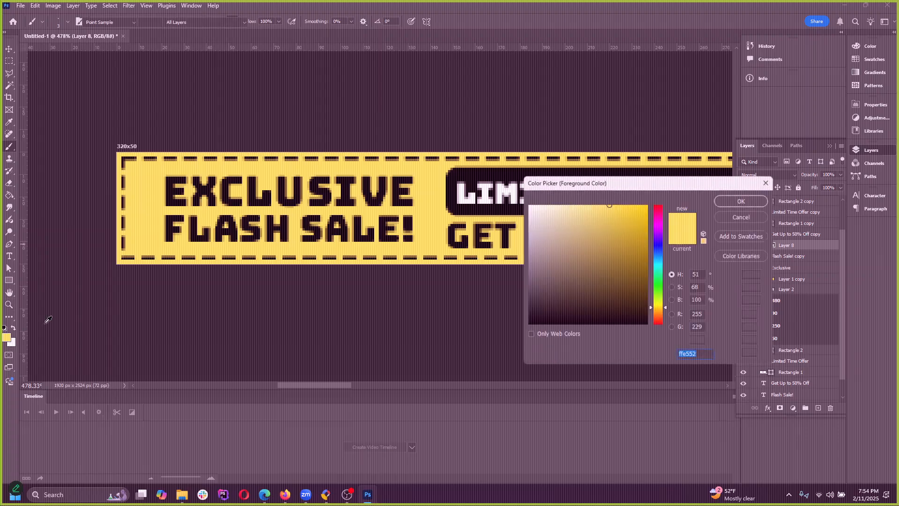
text(000000)
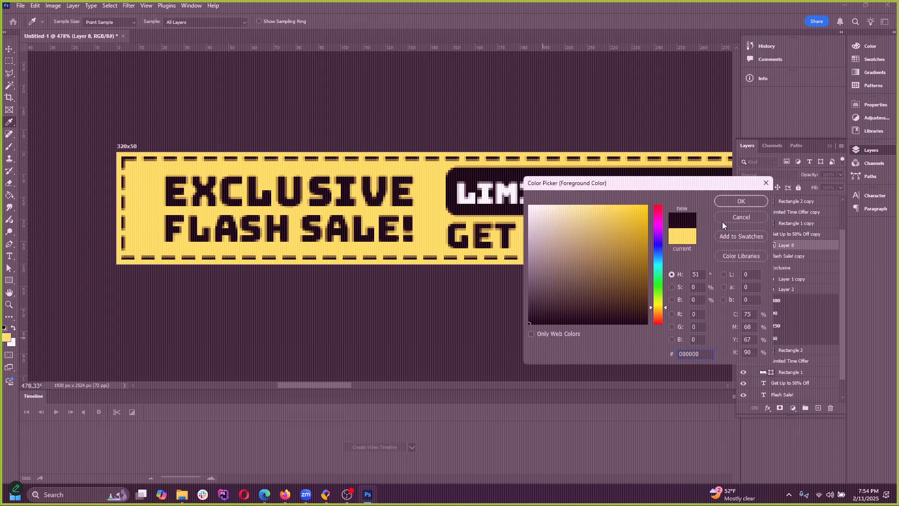
click(737, 202)
Step: Try brushing a black corner shape over the upper-left of the 320x50 banner, and undo the strokes
mouse_move(154, 159)
mouse_down()
mouse_move(146, 203)
mouse_move(118, 216)
mouse_up()
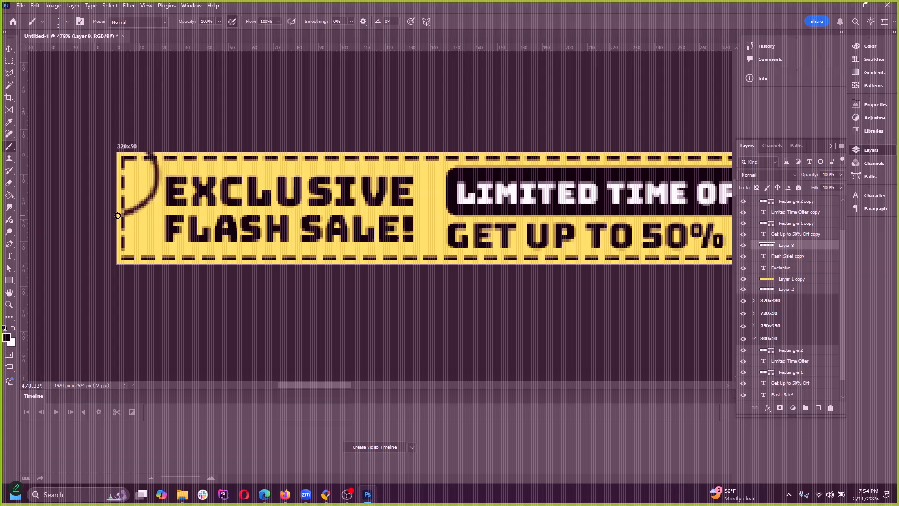
key(ctrl+z)
mouse_move(163, 150)
mouse_down()
mouse_move(140, 184)
mouse_move(109, 194)
mouse_move(147, 173)
mouse_move(129, 184)
mouse_move(143, 171)
mouse_move(119, 169)
mouse_move(147, 141)
mouse_up()
mouse_move(111, 167)
mouse_down()
mouse_move(137, 179)
mouse_move(152, 149)
mouse_move(148, 168)
mouse_move(162, 150)
mouse_move(138, 182)
mouse_move(109, 187)
mouse_move(165, 158)
mouse_move(117, 180)
mouse_move(124, 155)
mouse_move(113, 154)
mouse_move(160, 153)
mouse_move(148, 179)
mouse_move(118, 195)
mouse_move(172, 159)
mouse_move(179, 141)
mouse_move(138, 189)
mouse_move(95, 212)
mouse_move(154, 170)
mouse_move(161, 140)
mouse_move(130, 200)
mouse_move(104, 215)
mouse_move(158, 166)
mouse_move(162, 144)
mouse_up()
scroll(173, 156, down, 3)
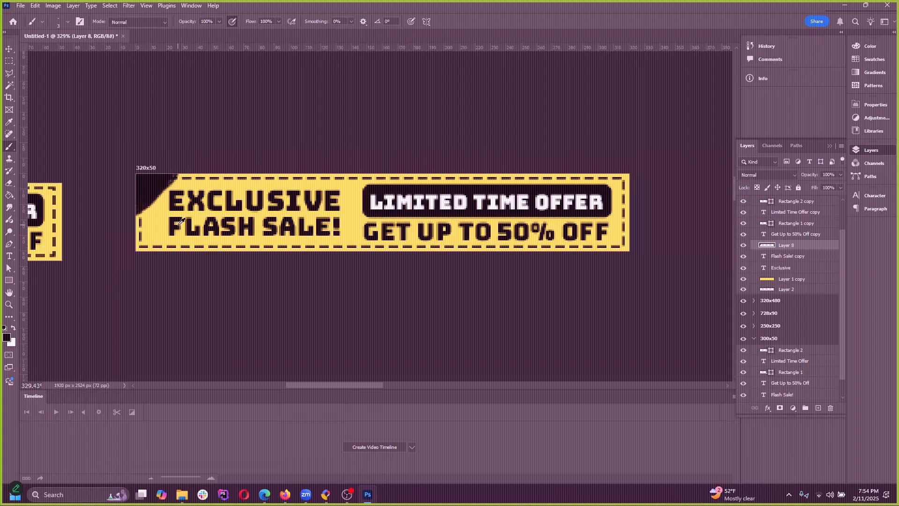
scroll(184, 208, up, 2)
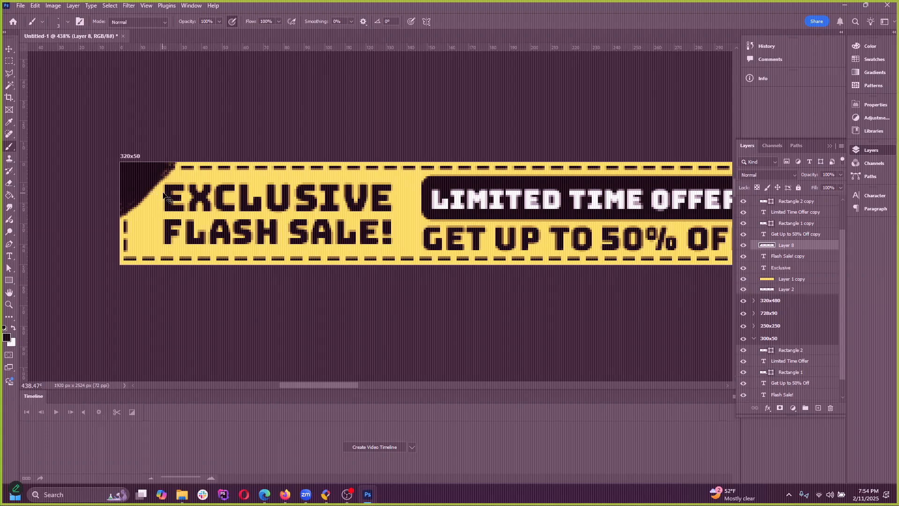
key(ctrl+z)
key(ctrl+z)
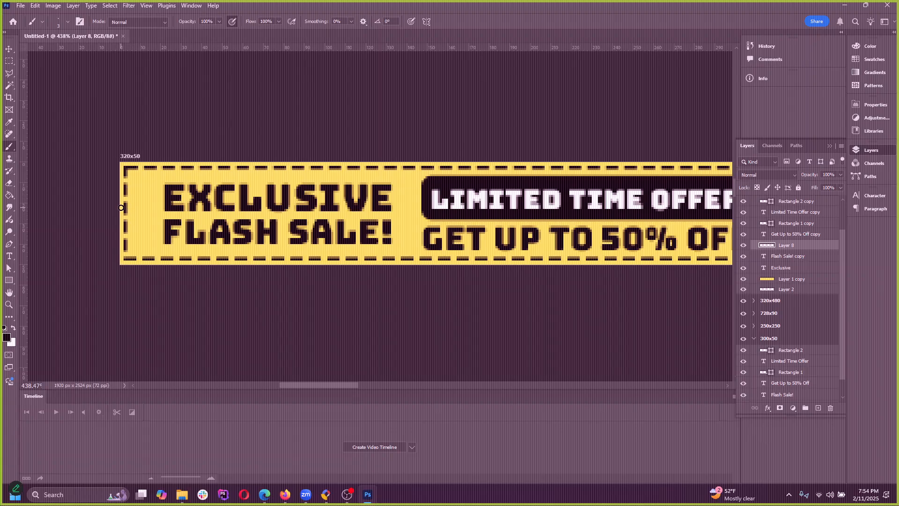
scroll(124, 203, down, 3)
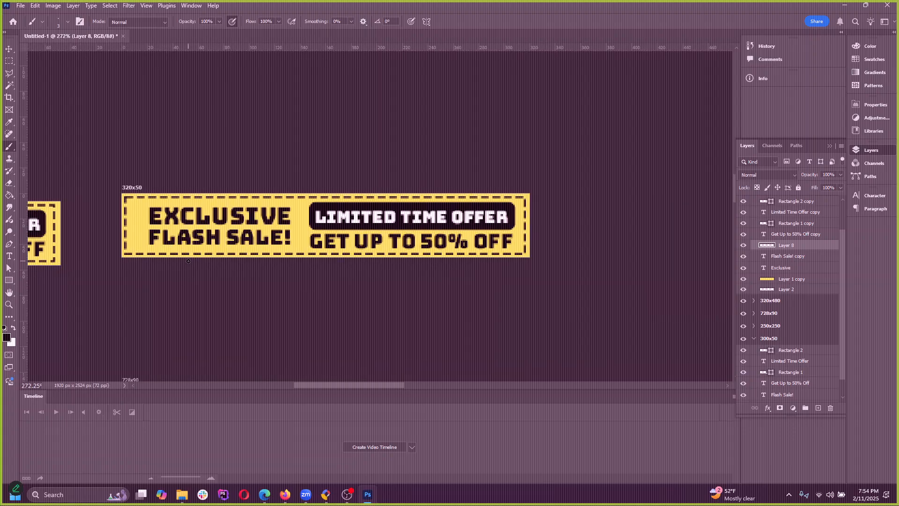
Step: Switch to the Miro board in the browser and review the ad message versions for each banner size
key(super+e)
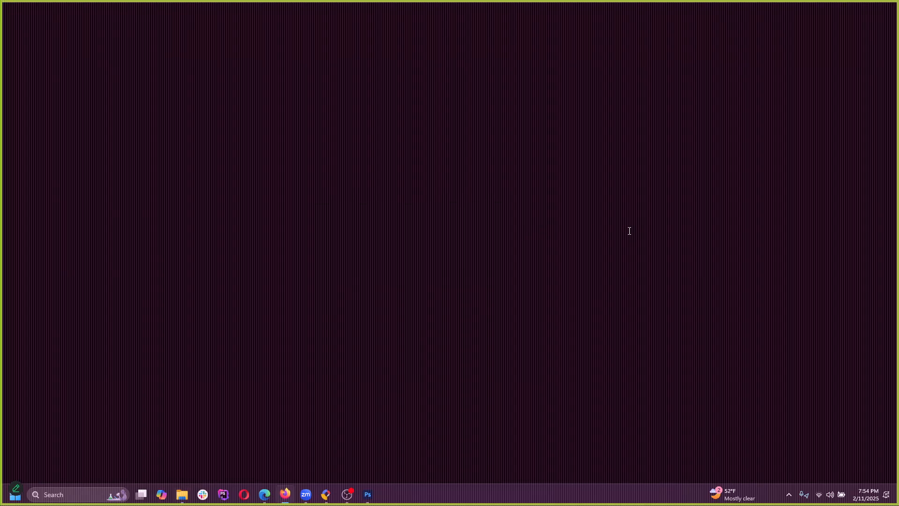
key(alt+Tab)
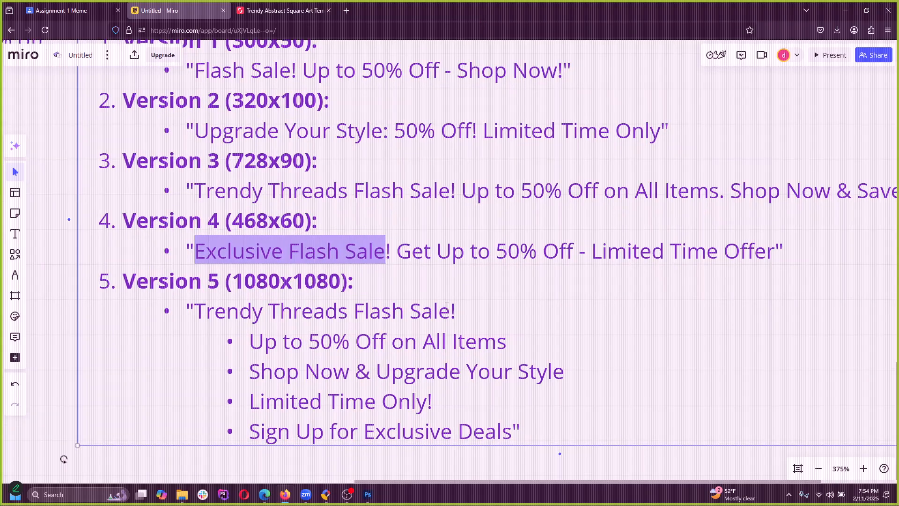
click(487, 316)
scroll(478, 297, down, 2)
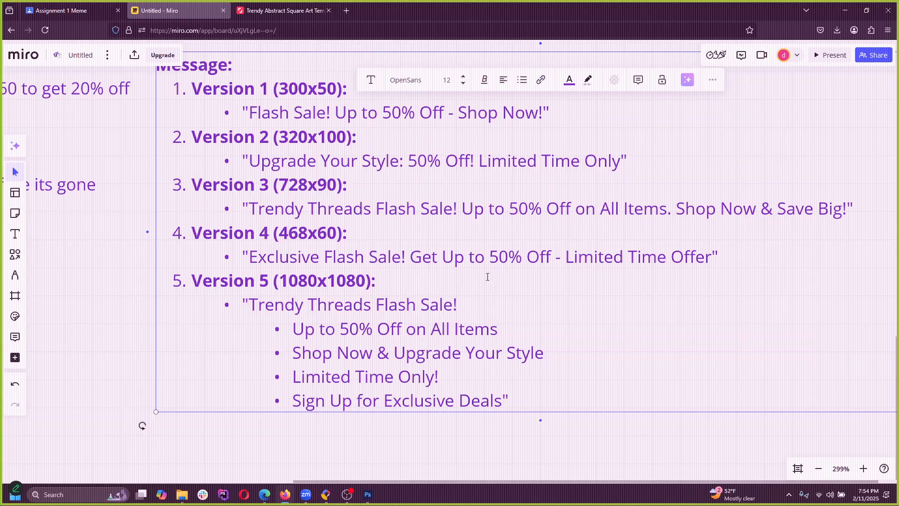
scroll(506, 332, down, 3)
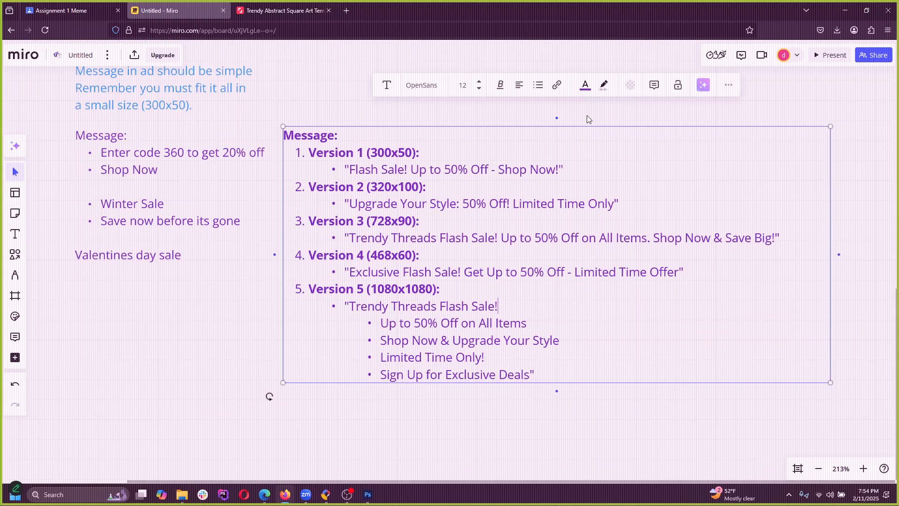
click(591, 120)
scroll(620, 332, up, 4)
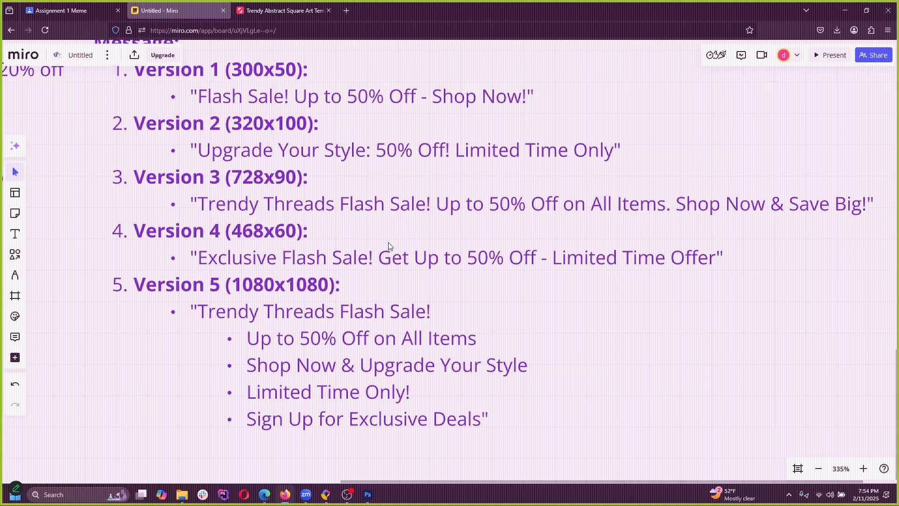
Step: Examine the Version 3 (728x90) message, highlighting "Trendy Threads" and "Shop Now" in its text
double_click(365, 207)
triple_click(225, 204)
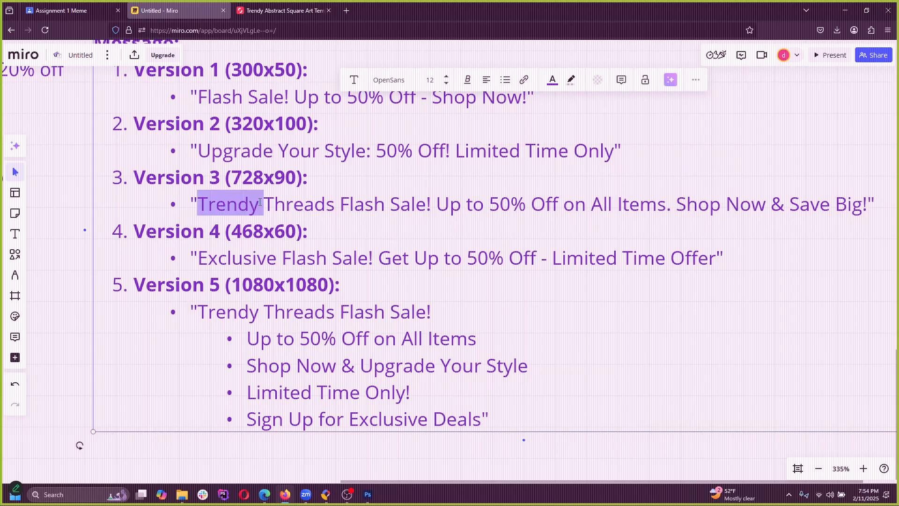
click(366, 206)
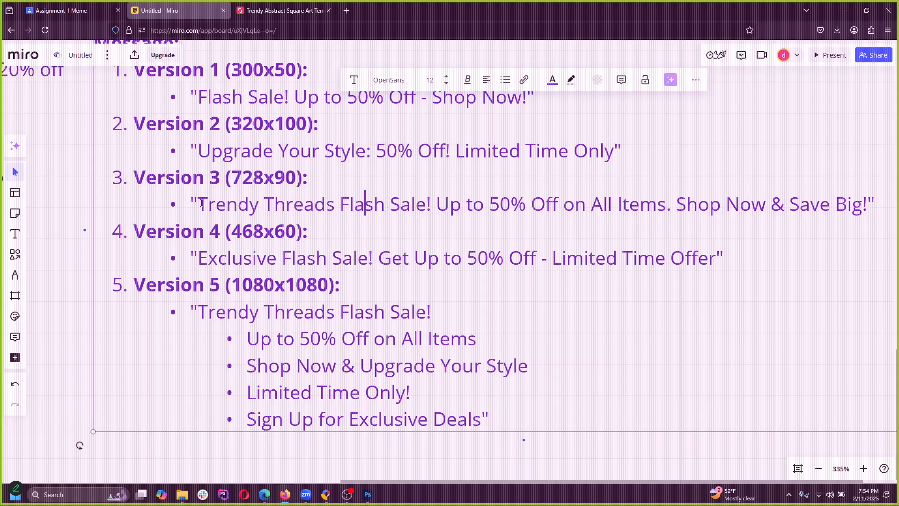
drag(201, 203, 334, 206)
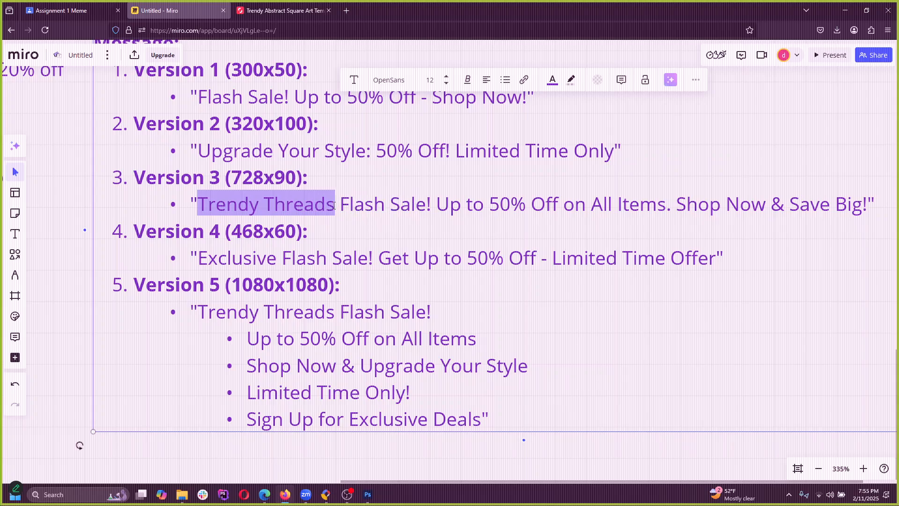
double_click(305, 206)
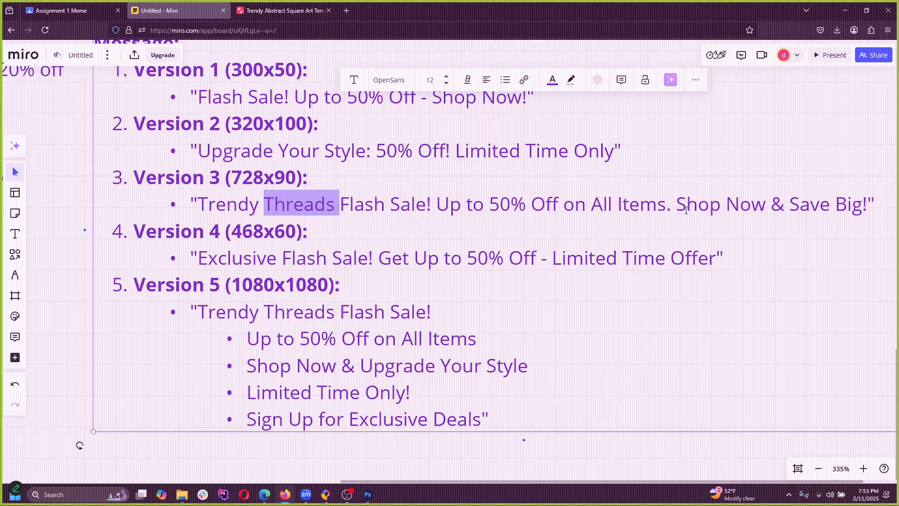
drag(677, 204, 763, 204)
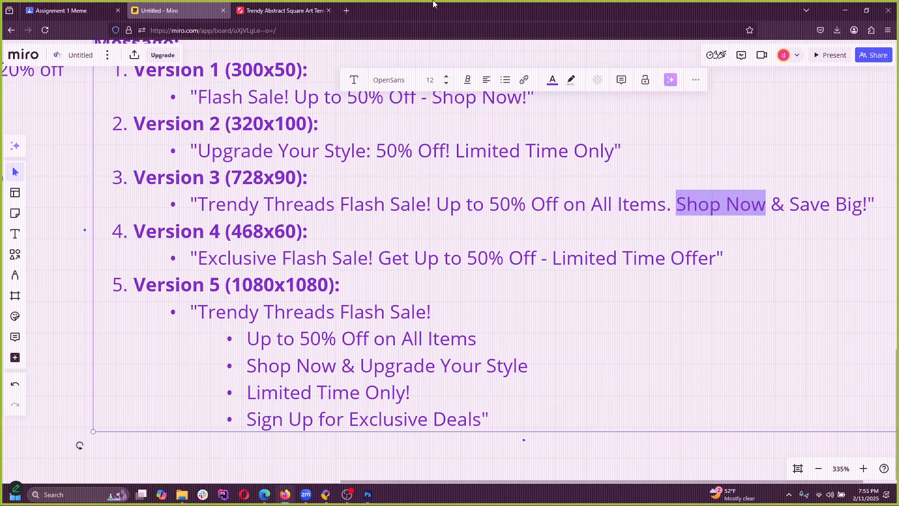
Step: Back in Photoshop, shift the 320x50 banner's EXCLUSIVE and FLASH SALE! lines about 8 px left and delete the empty Layer 8
click(844, 12)
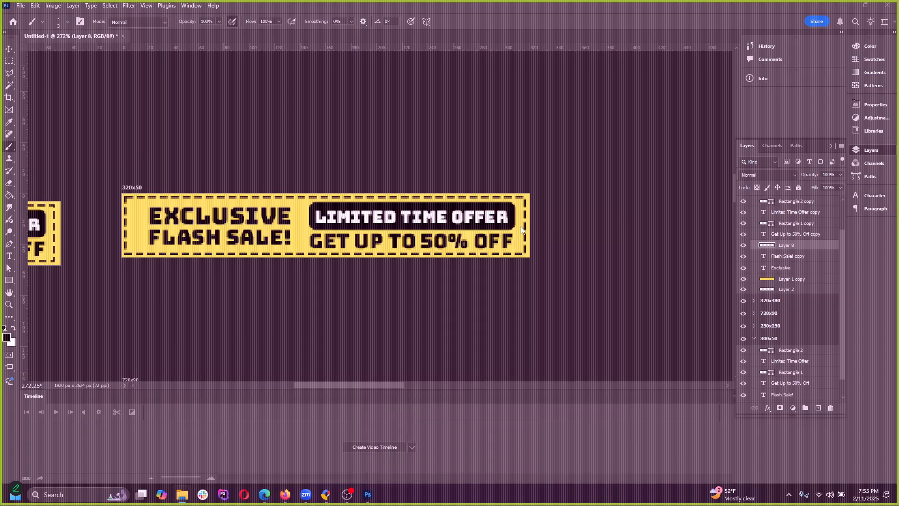
scroll(521, 226, down, 6)
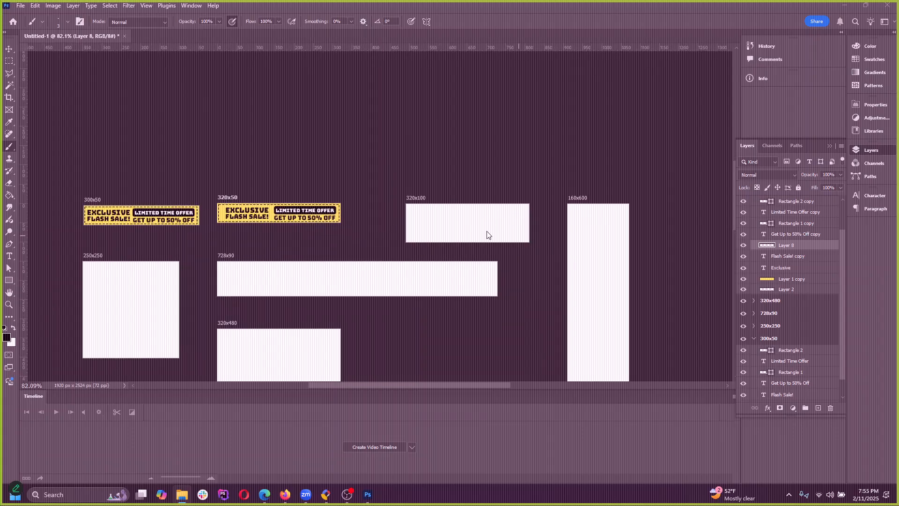
scroll(418, 230, up, 2)
scroll(429, 240, up, 2)
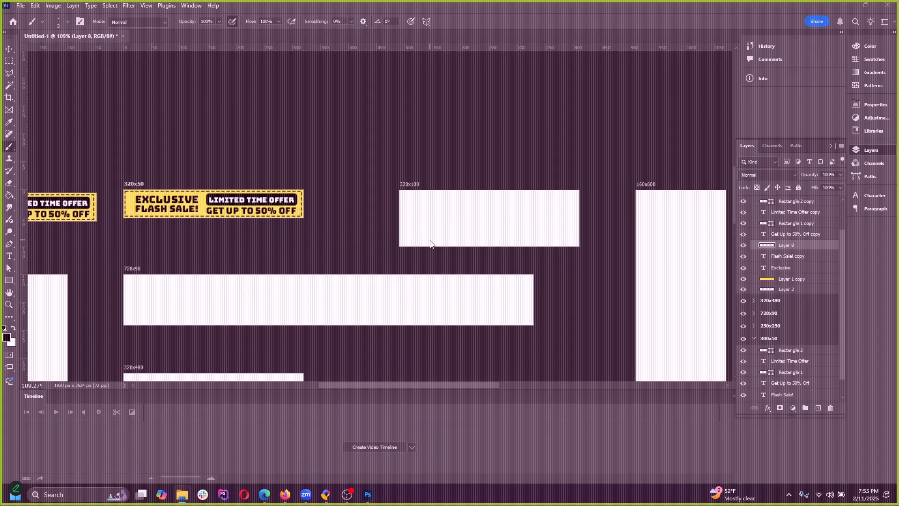
scroll(83, 188, up, 1)
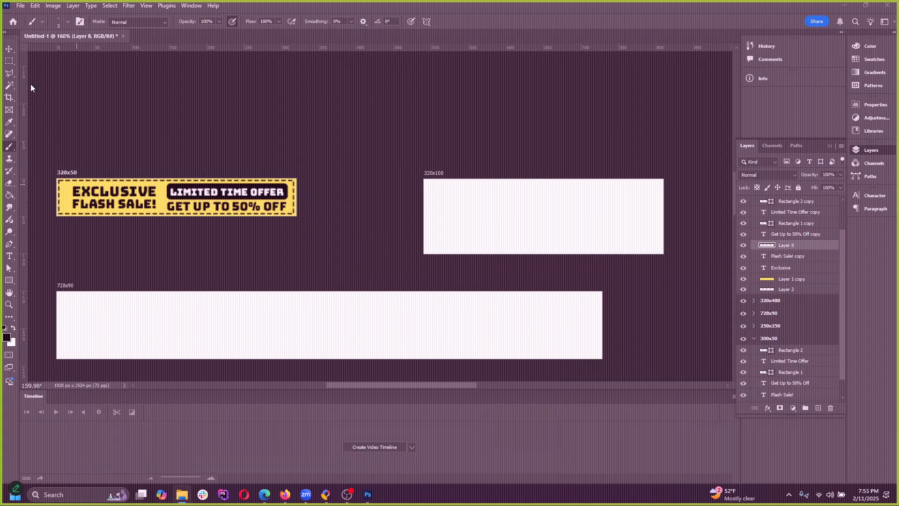
click(9, 49)
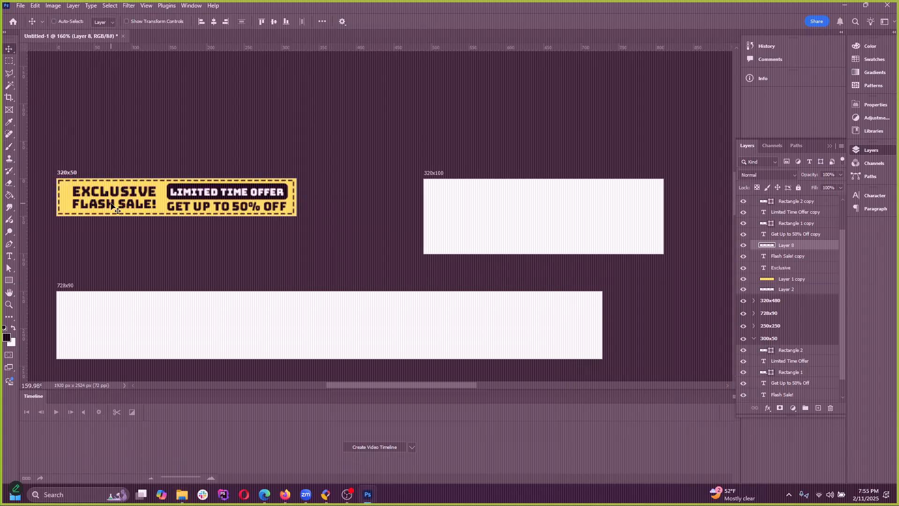
mouse_move(125, 209)
mouse_down()
mouse_move(117, 210)
mouse_move(126, 196)
mouse_move(146, 207)
mouse_move(142, 193)
mouse_move(125, 194)
mouse_up()
shift+click(141, 199)
click(786, 245)
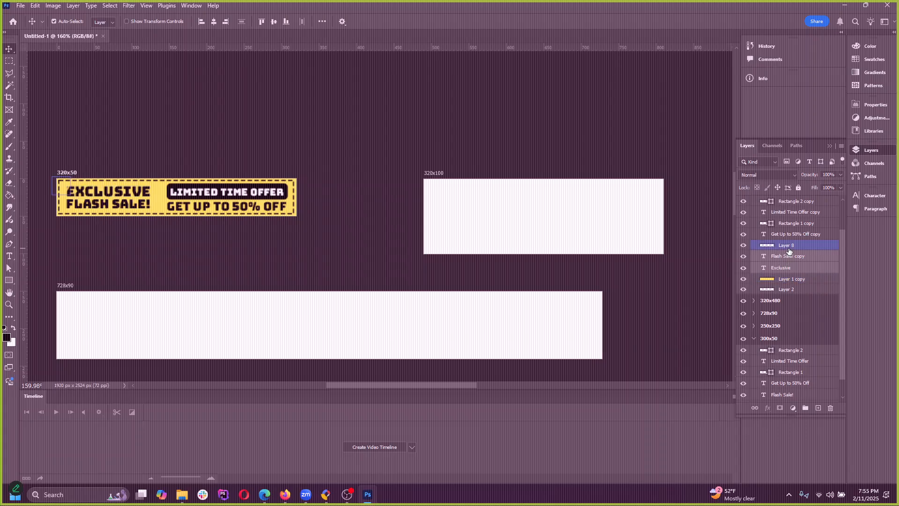
key(Delete)
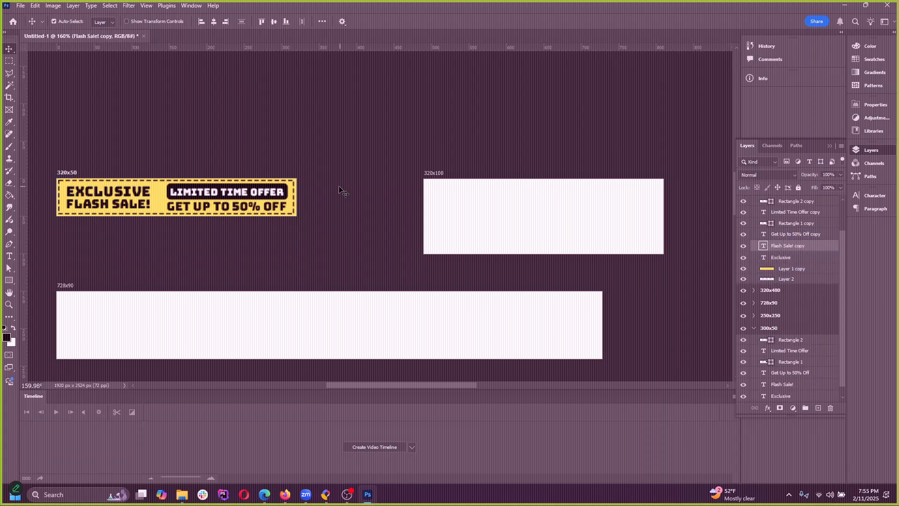
Step: Duplicate all eight layers of the 320x50 banner, from Rectangle 2 copy to Layer 2, onto the 320x100 artboard, aligned with its upper edge
scroll(789, 253, up, 1)
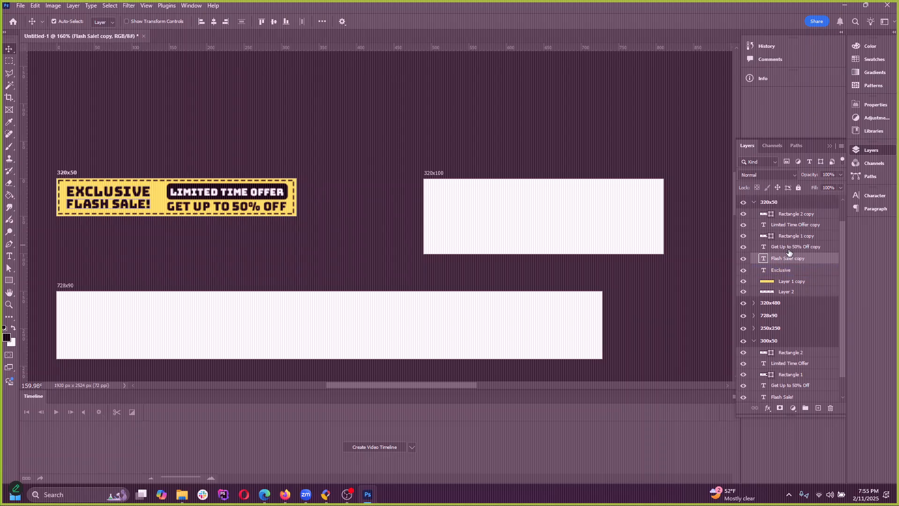
scroll(789, 252, up, 1)
click(788, 228)
click(787, 218)
click(804, 228)
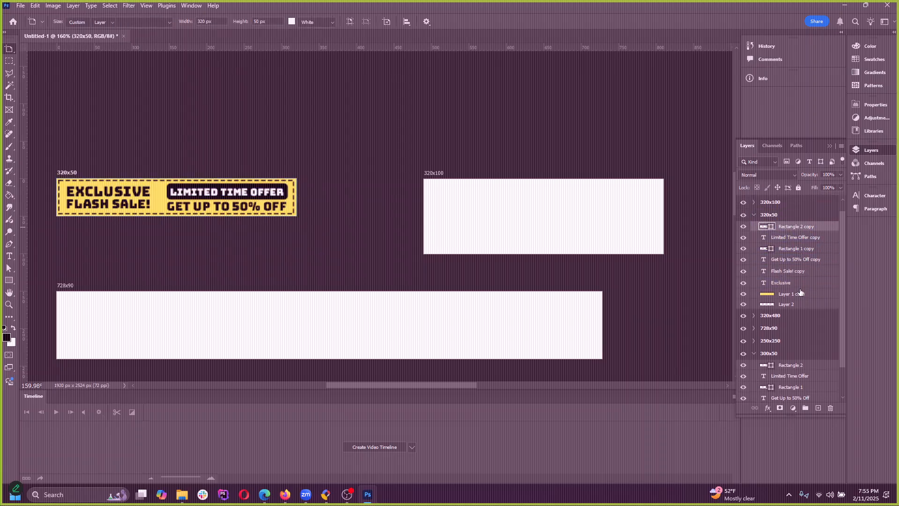
key(v)
shift+click(791, 304)
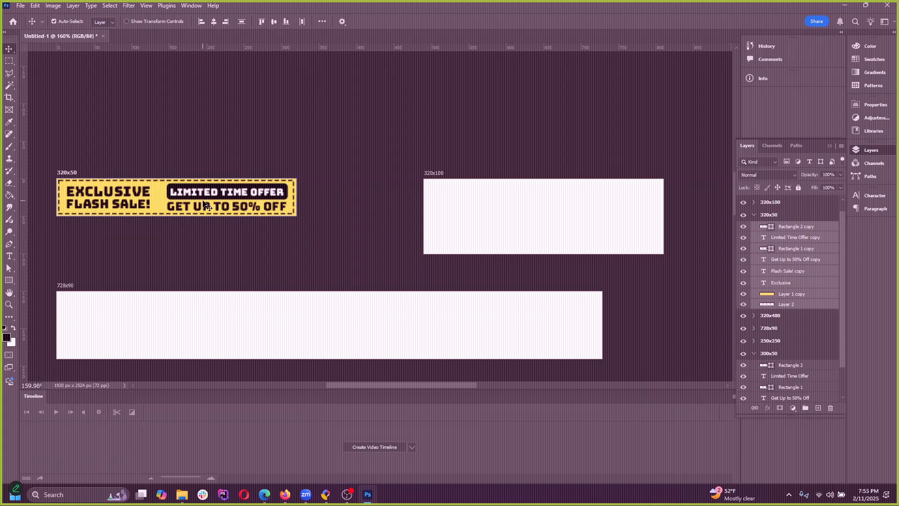
drag(156, 196, 524, 200)
scroll(675, 224, up, 6)
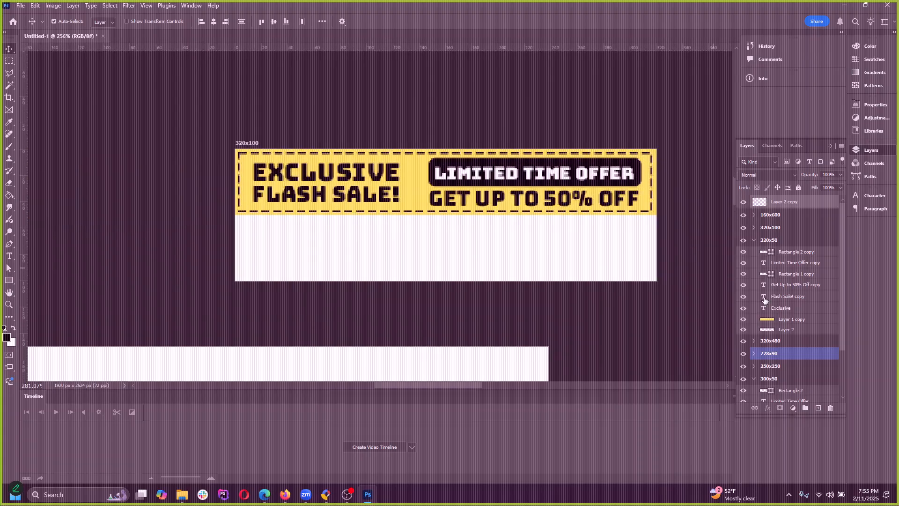
click(248, 155)
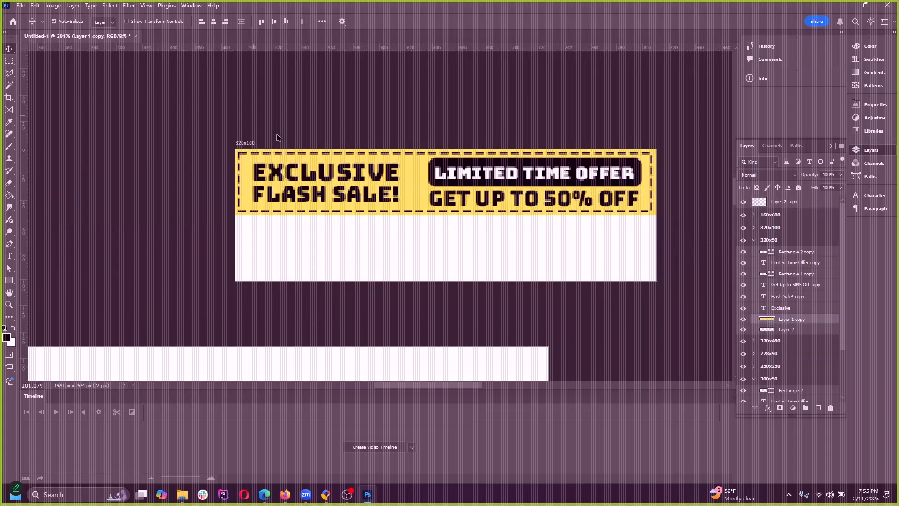
shift+click(780, 331)
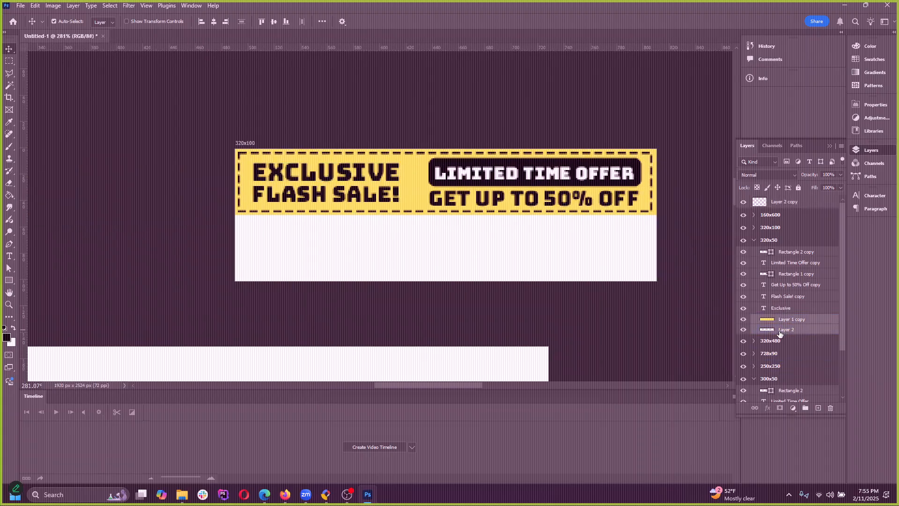
click(35, 5)
click(66, 230)
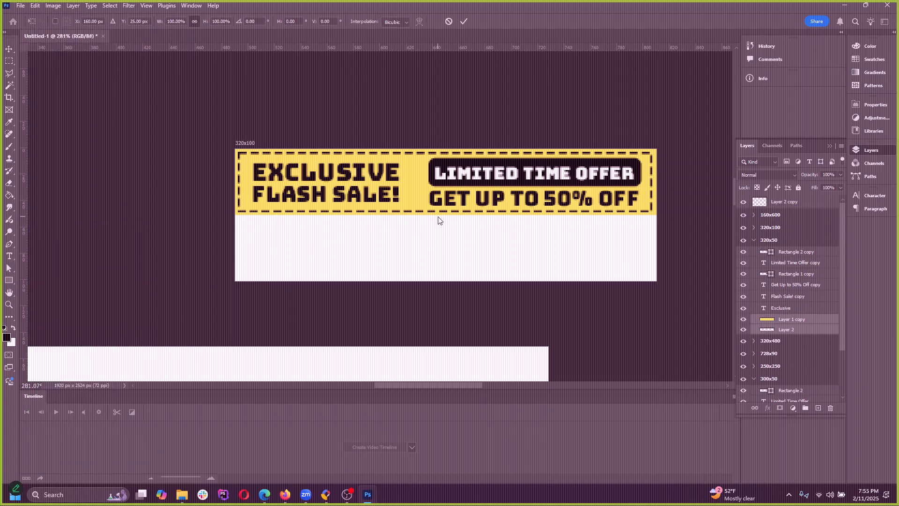
key(Return)
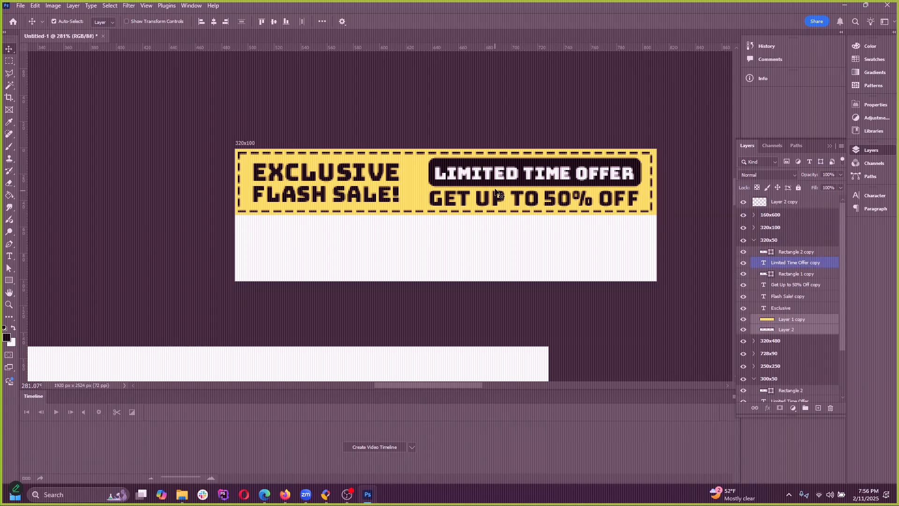
Step: Stretch the 320x100 artboard's Layer 1 copy 2 and Layer 3 downward to about 202% height so the yellow background fills the artboard
click(776, 252)
drag(776, 252, 773, 229)
ctrl+click(778, 316)
ctrl+click(777, 306)
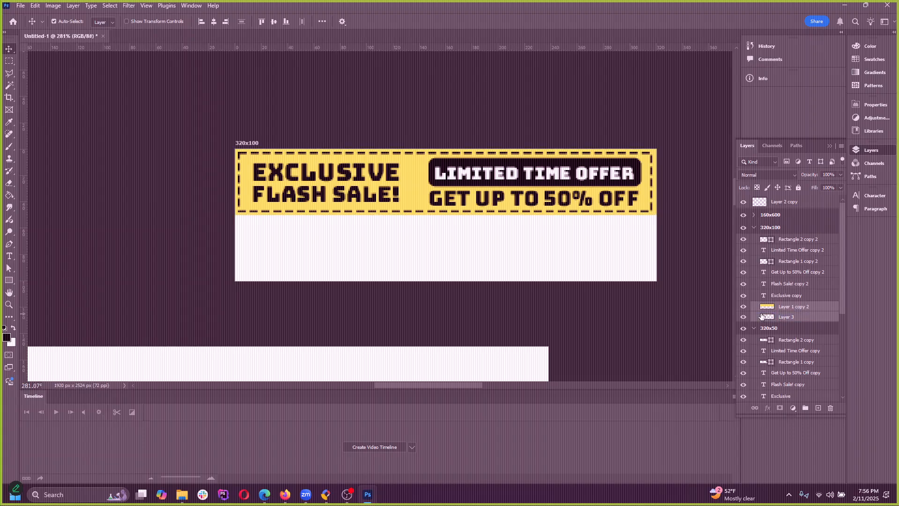
click(35, 6)
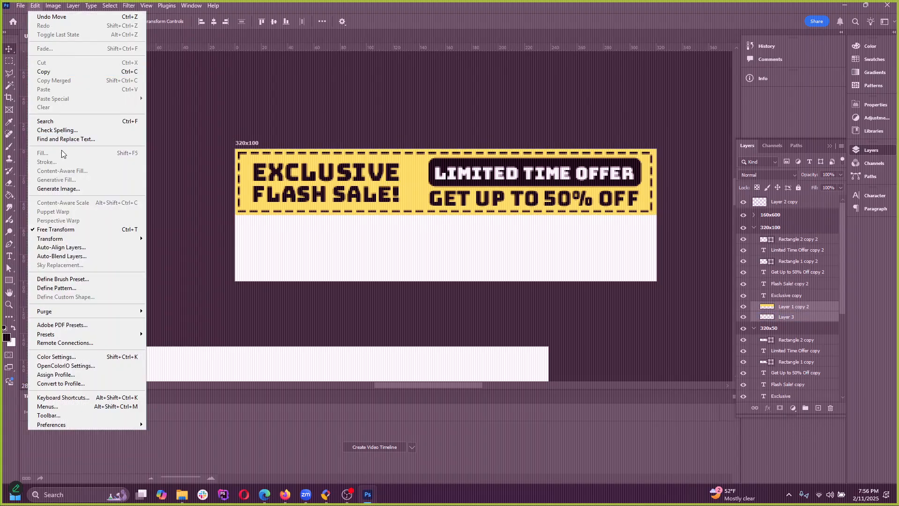
click(70, 230)
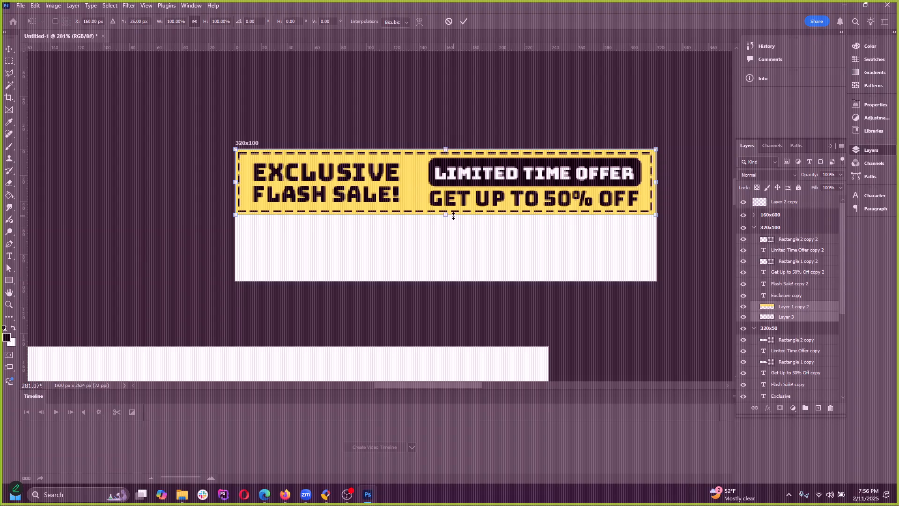
drag(453, 217, 446, 283)
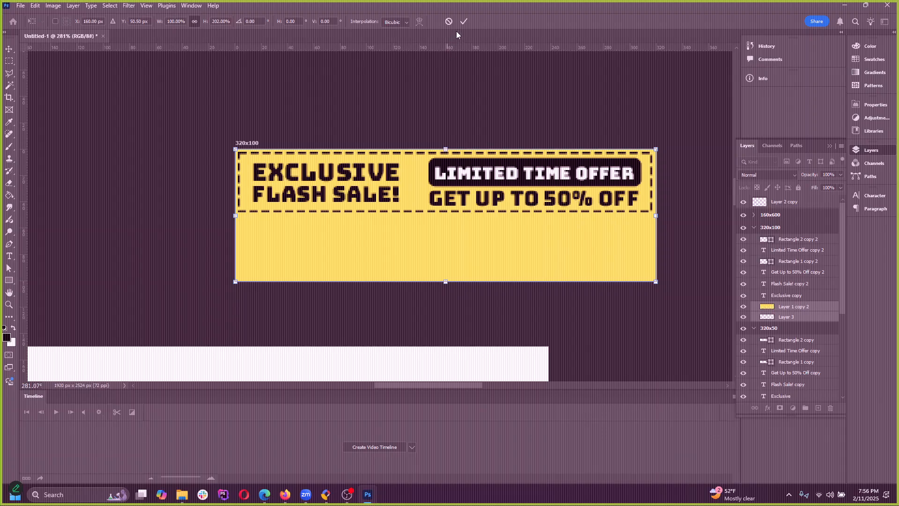
key(Return)
Step: Try to free-transform Layer 3 on its own in the 320x100 artboard
click(789, 317)
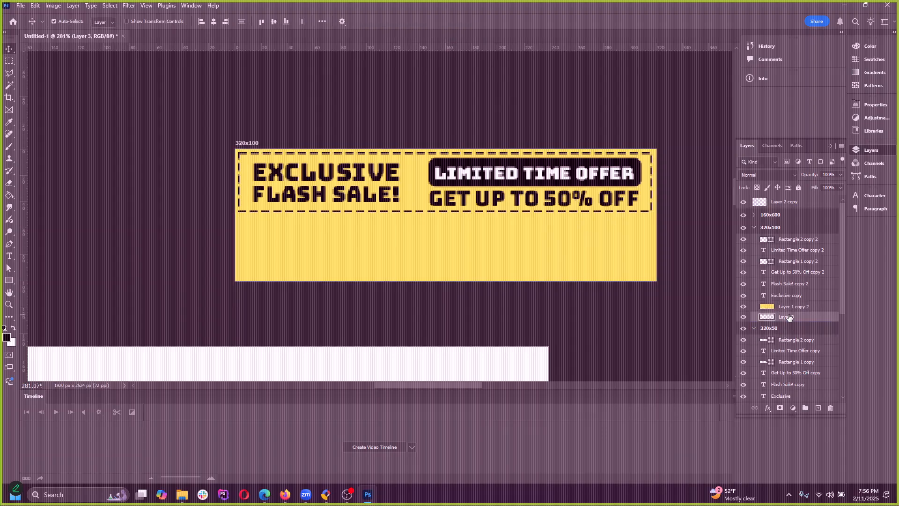
click(35, 5)
click(64, 228)
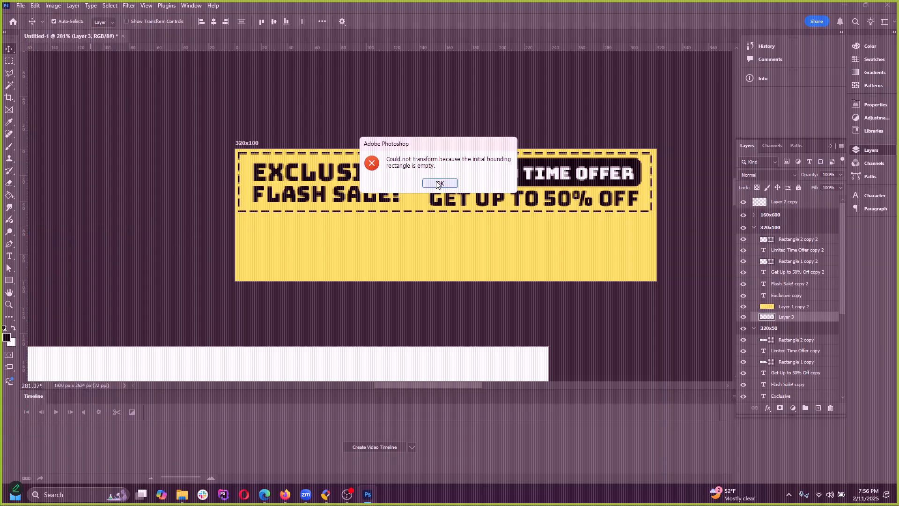
click(438, 184)
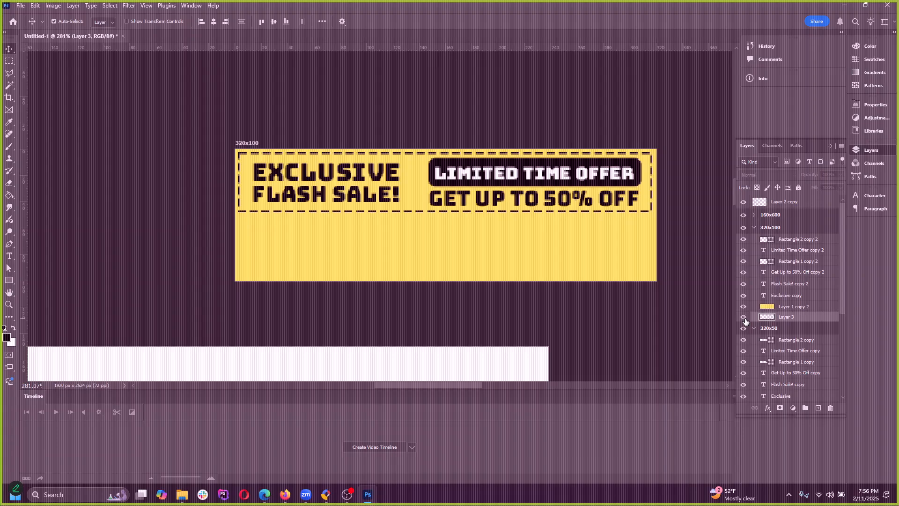
Step: Merge the empty Layer 3 with the yellow Layer 1 copy 2 in the 320x100 artboard
scroll(440, 226, down, 8)
click(493, 237)
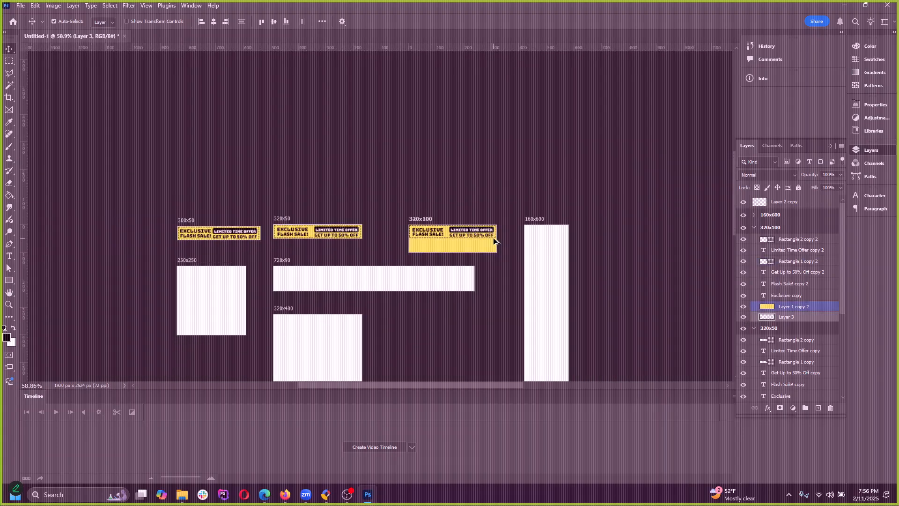
click(749, 323)
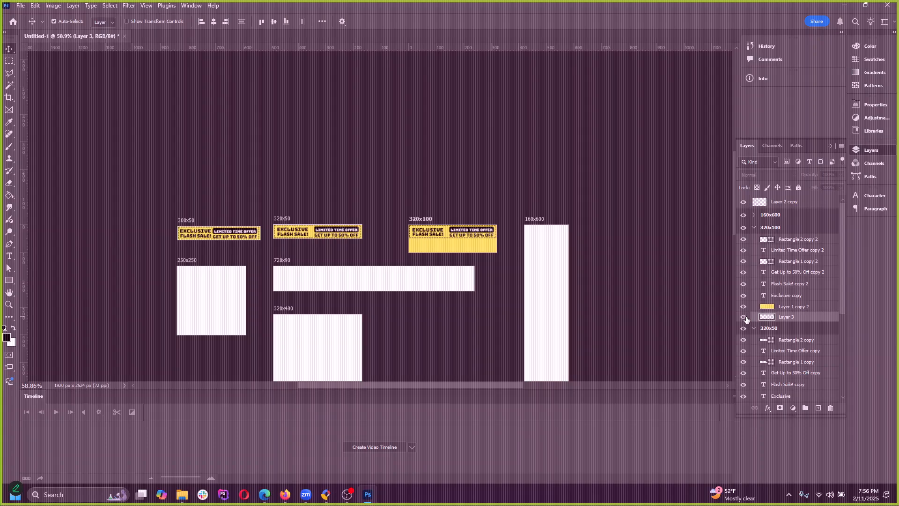
shift+click(798, 308)
key(ctrl+e)
scroll(450, 234, down, 1)
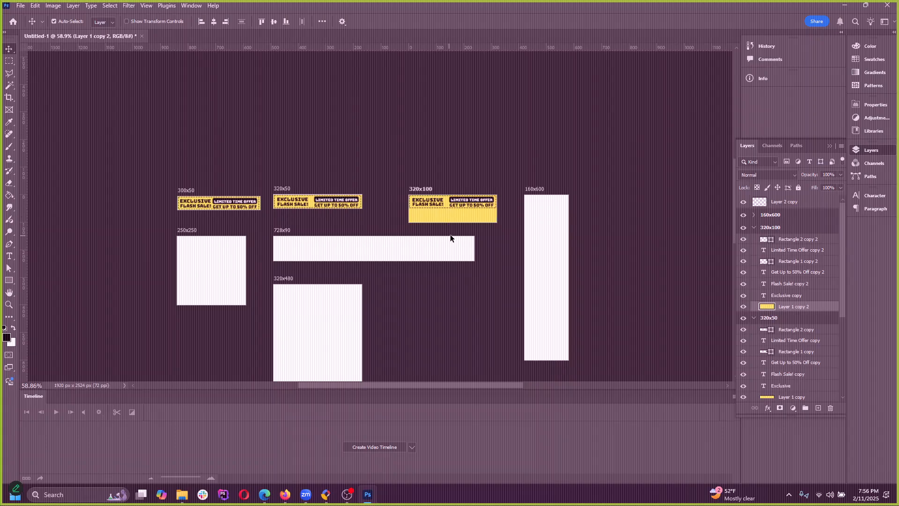
Step: Delete Layer 2 from the 320x50 artboard and check the 300x50 artboard's layer list
click(288, 215)
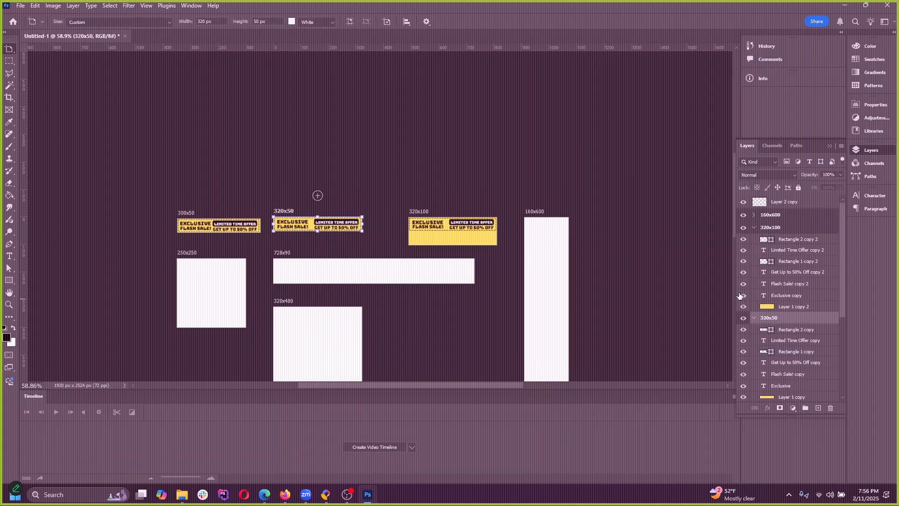
scroll(788, 358, down, 3)
click(787, 369)
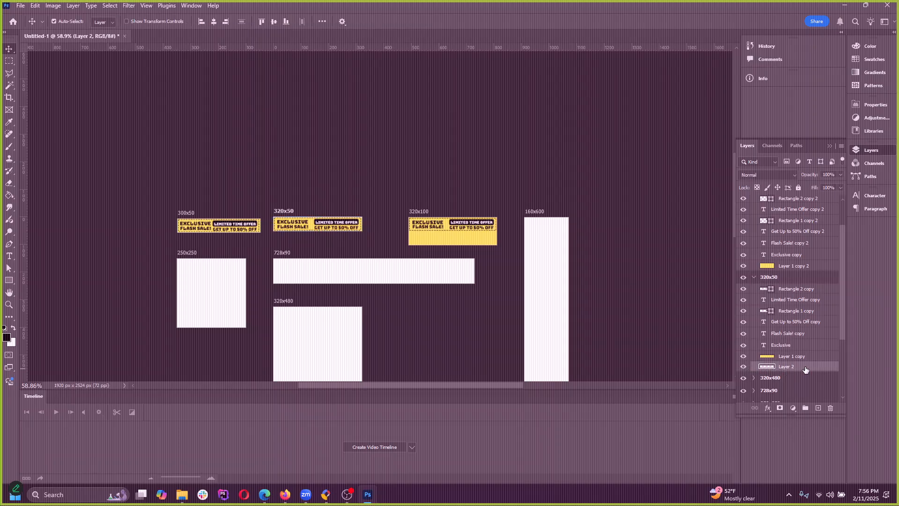
key(Delete)
click(220, 232)
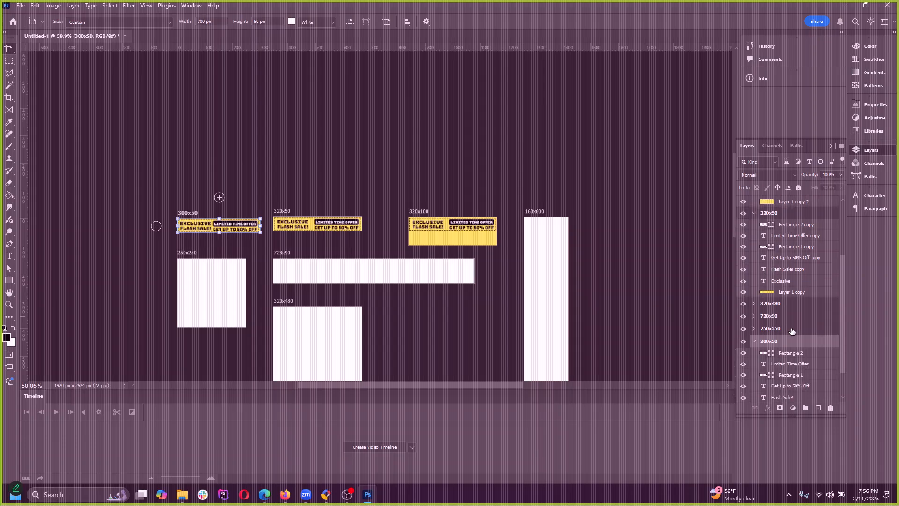
scroll(801, 339, down, 1)
scroll(794, 386, up, 4)
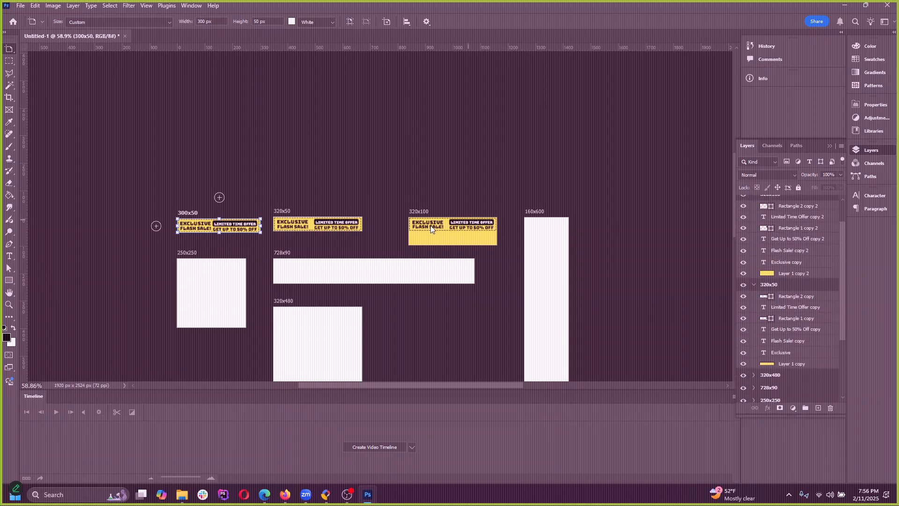
Step: Stretch the dashed border, Rectangle 2 copy 2, to about 208.7% height so it frames the whole 320x100 banner
scroll(468, 234, up, 5)
scroll(376, 228, up, 6)
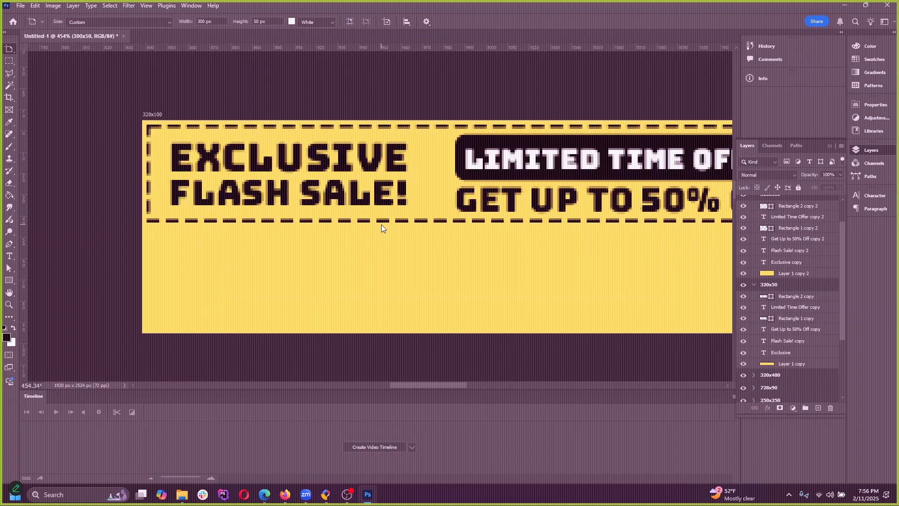
key(v)
click(384, 223)
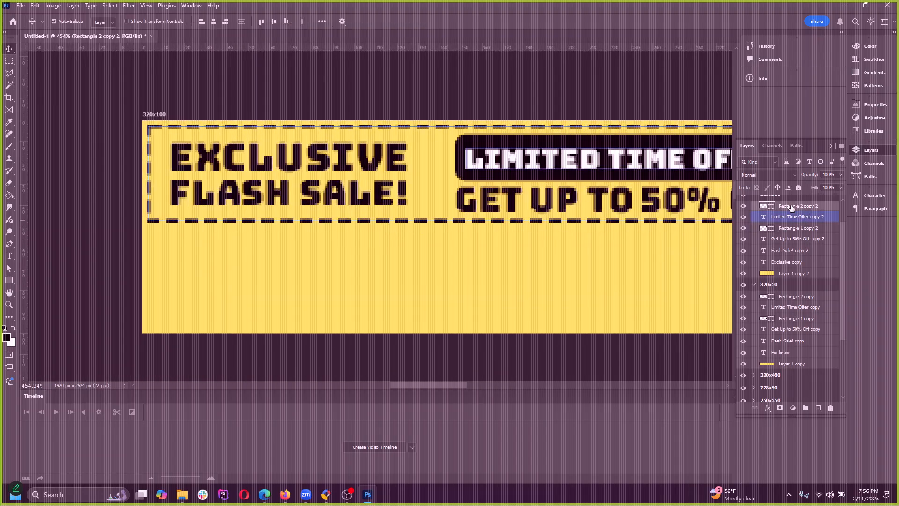
scroll(330, 249, down, 3)
scroll(330, 250, down, 2)
click(35, 5)
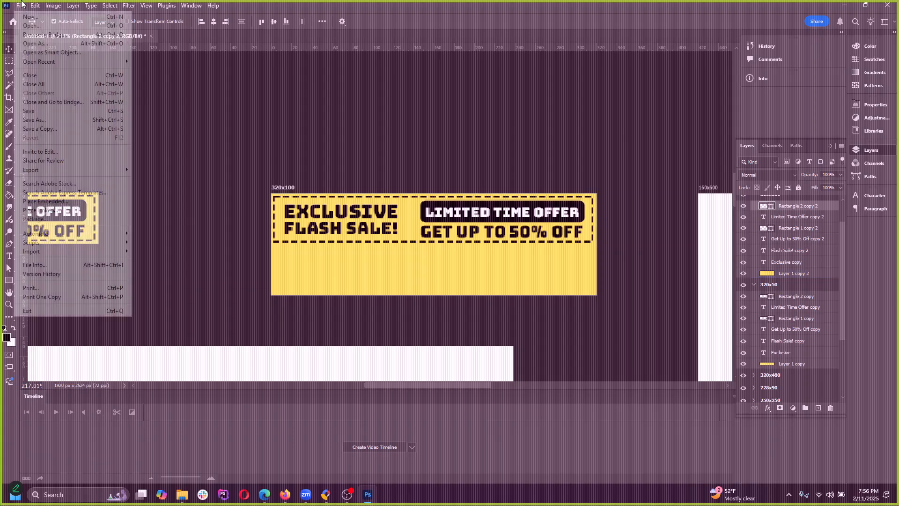
click(57, 229)
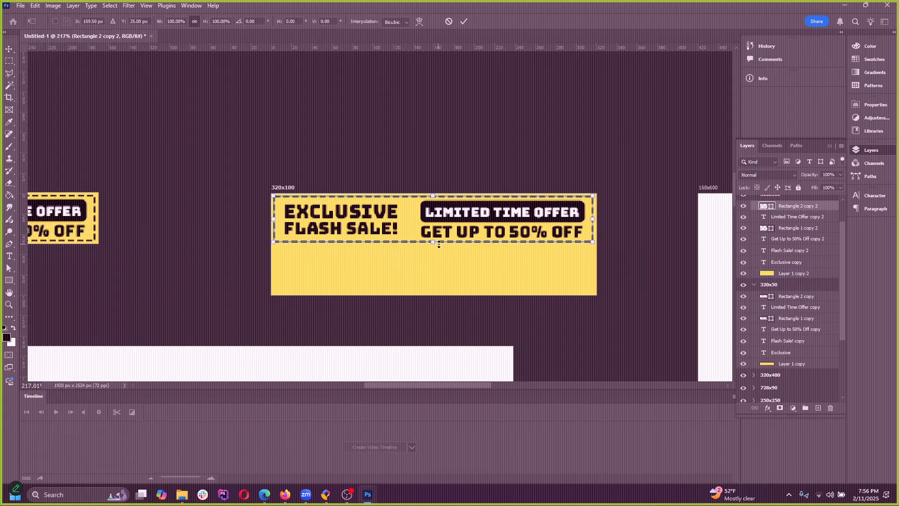
drag(439, 244, 435, 294)
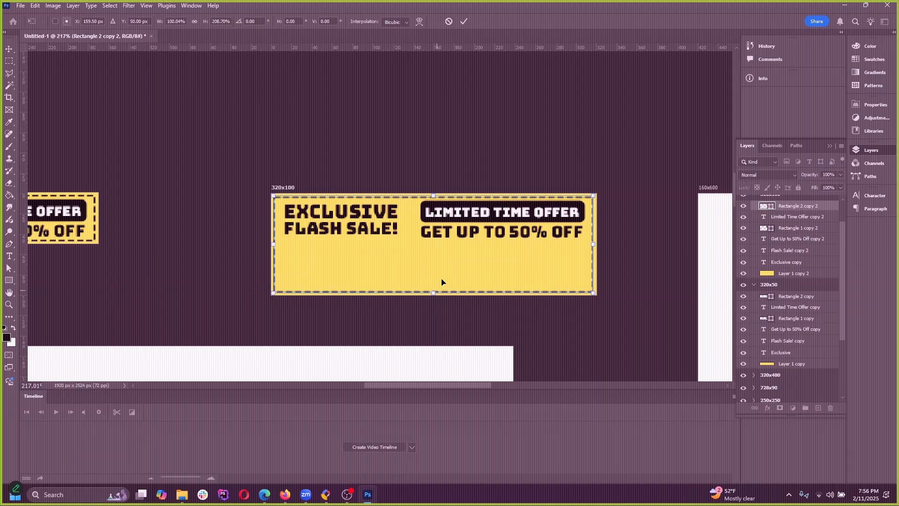
click(464, 21)
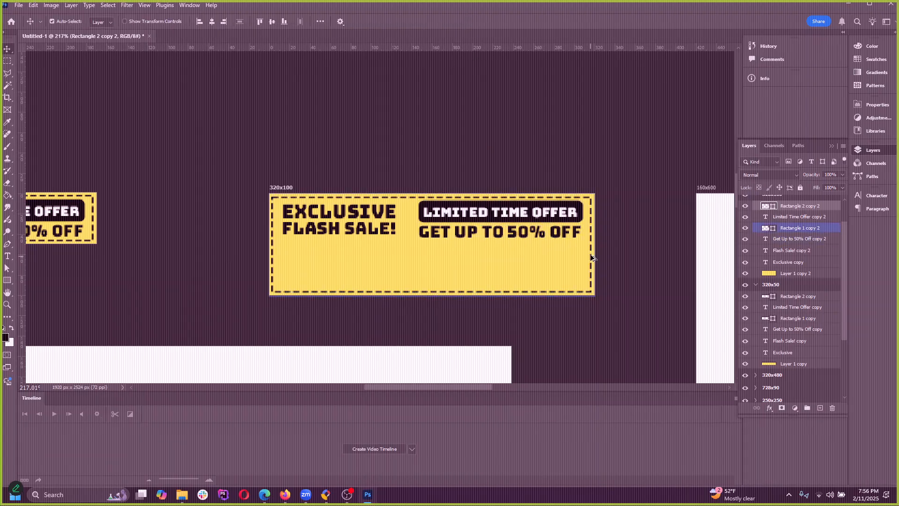
Step: Compare the dashed border and its edge spacing on the 320x100 banner with those on the 320x50 banner
scroll(591, 254, up, 1)
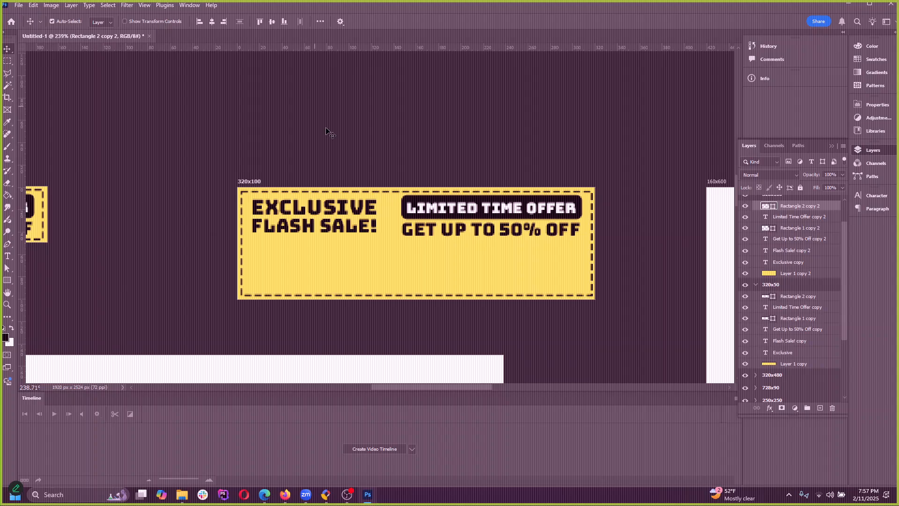
click(778, 284)
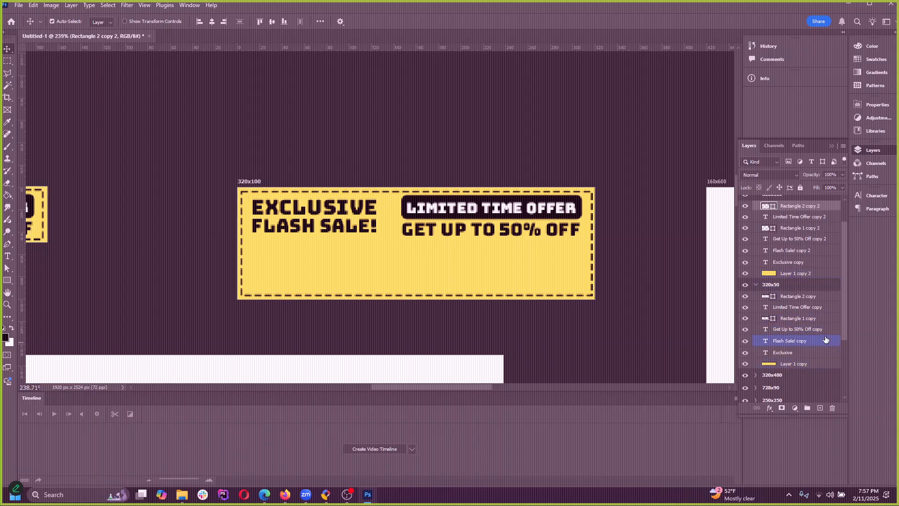
click(784, 353)
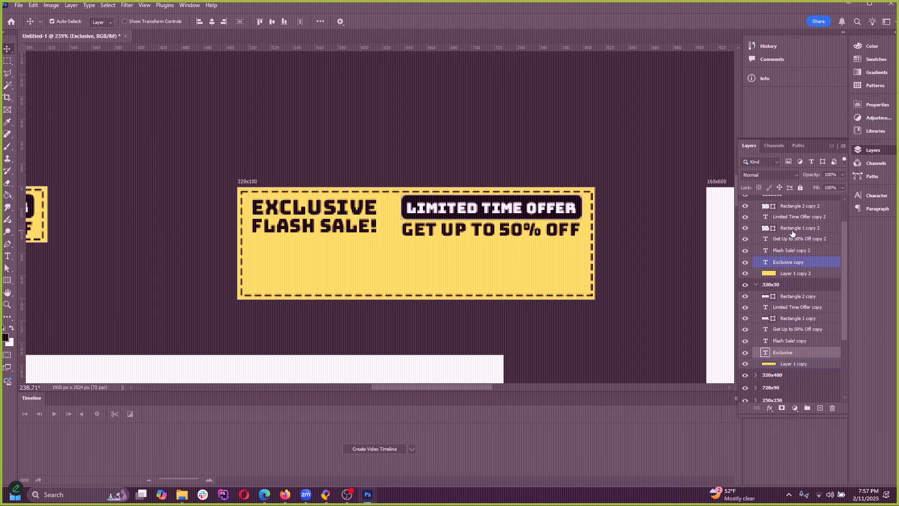
click(593, 233)
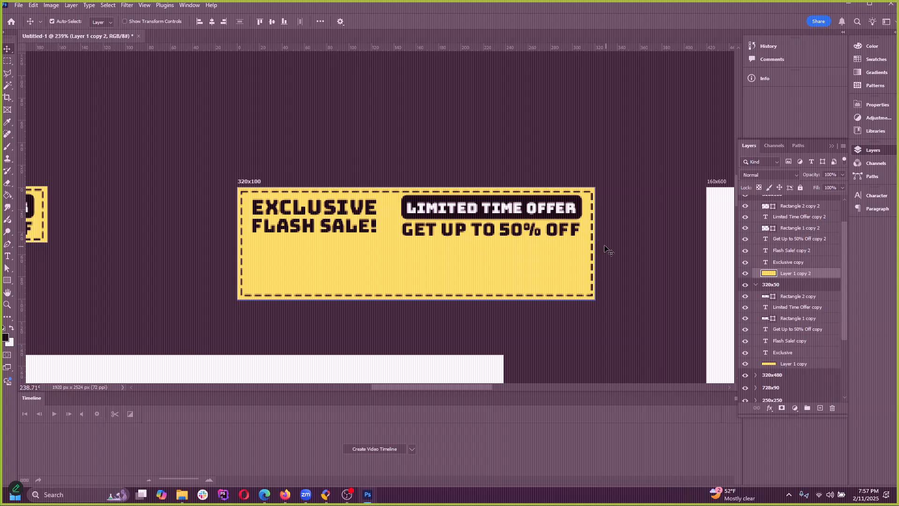
scroll(796, 260, up, 1)
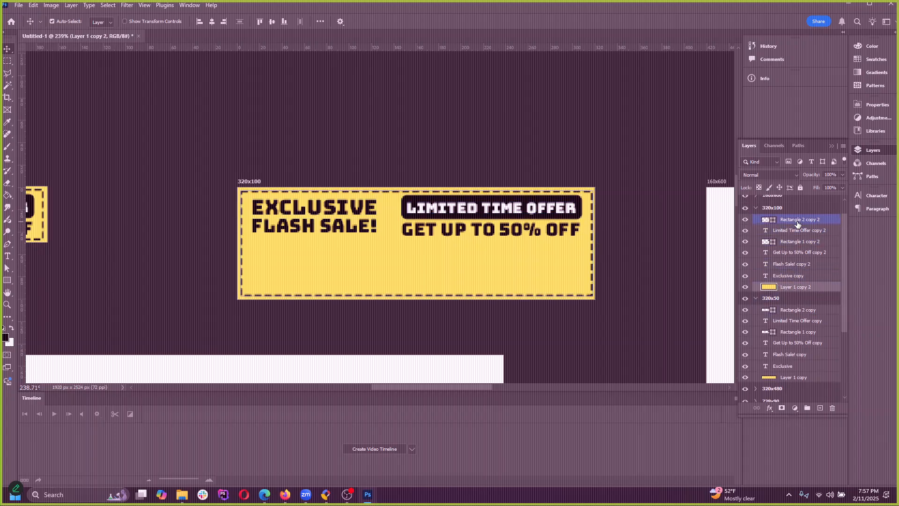
click(797, 224)
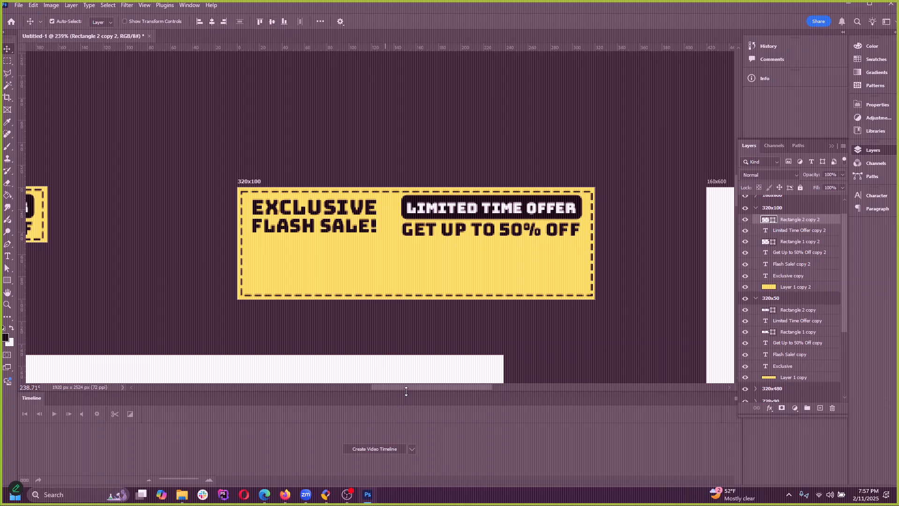
drag(407, 388, 359, 388)
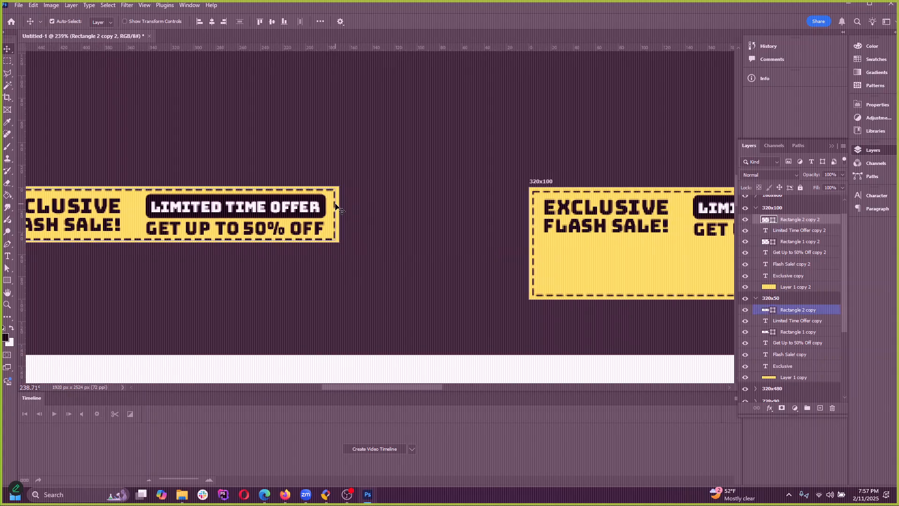
Step: Center the dashed border horizontally over the yellow background on the 320x50 and 300x50 artboards
click(337, 206)
click(337, 205)
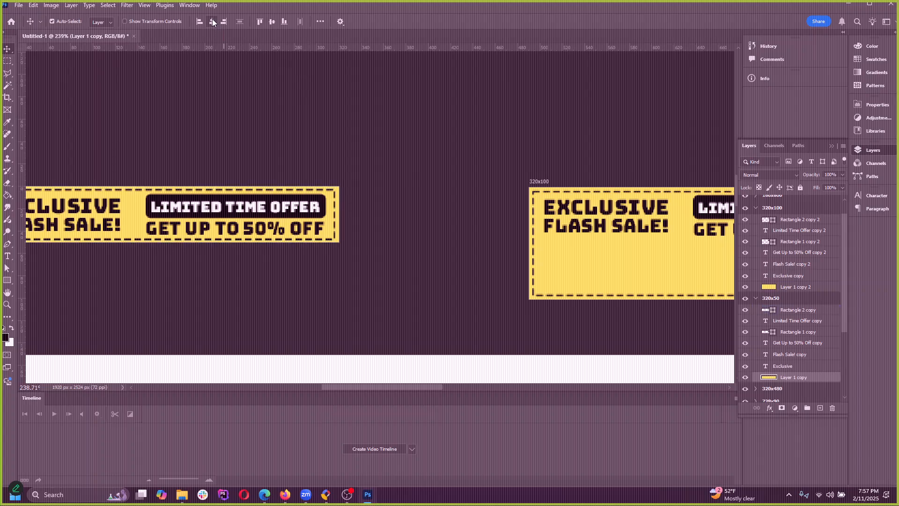
scroll(406, 388, left, 5)
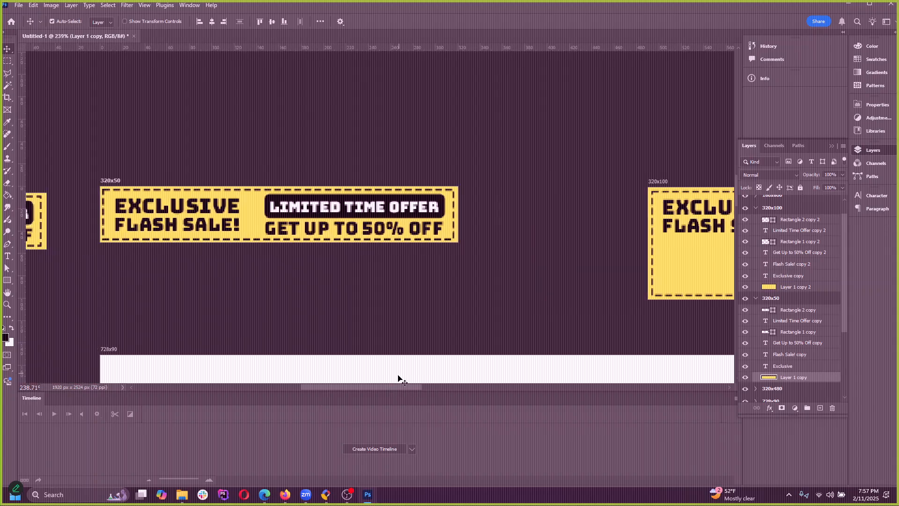
click(456, 238)
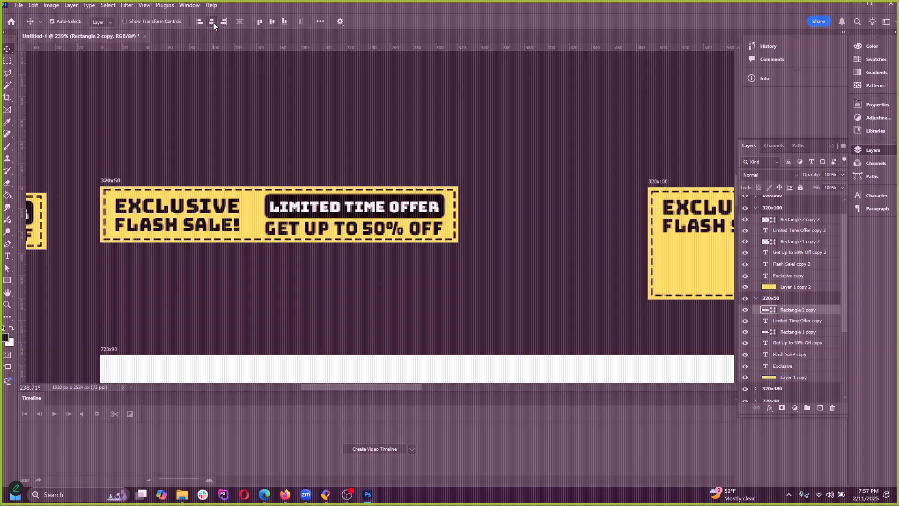
drag(394, 389, 325, 380)
click(454, 218)
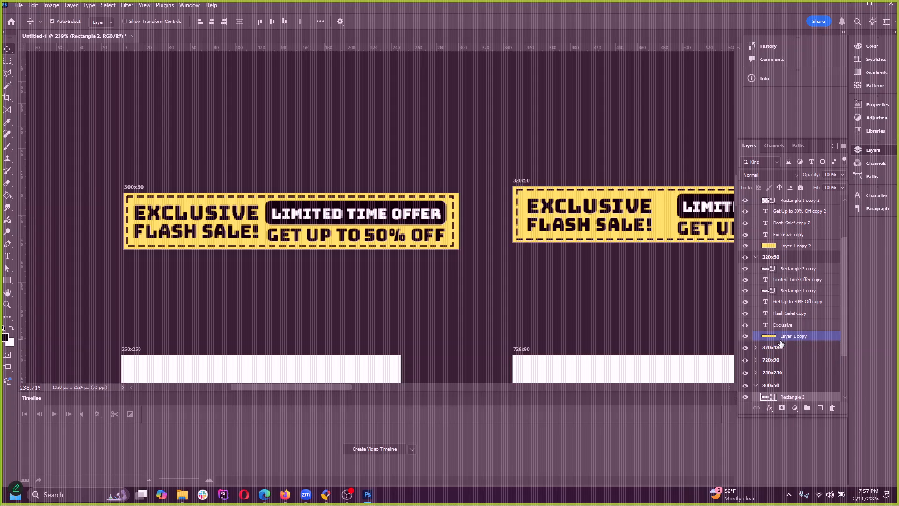
click(457, 227)
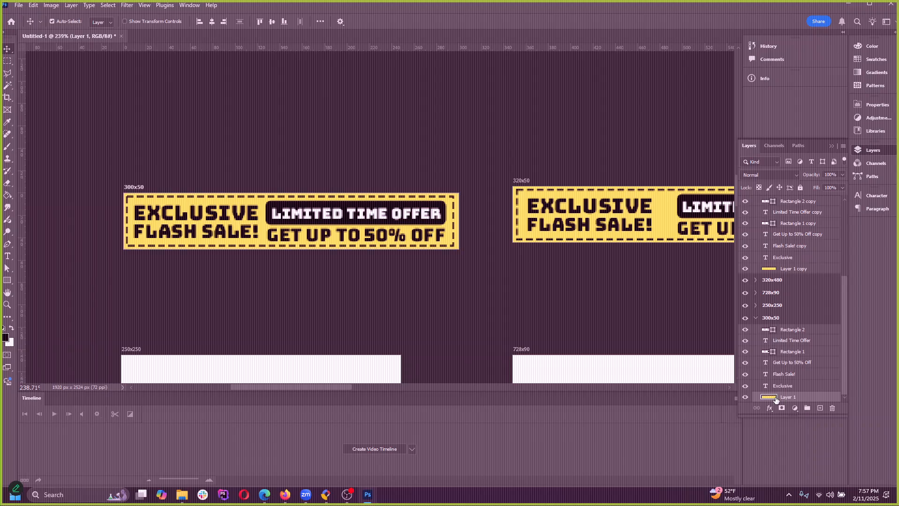
click(795, 331)
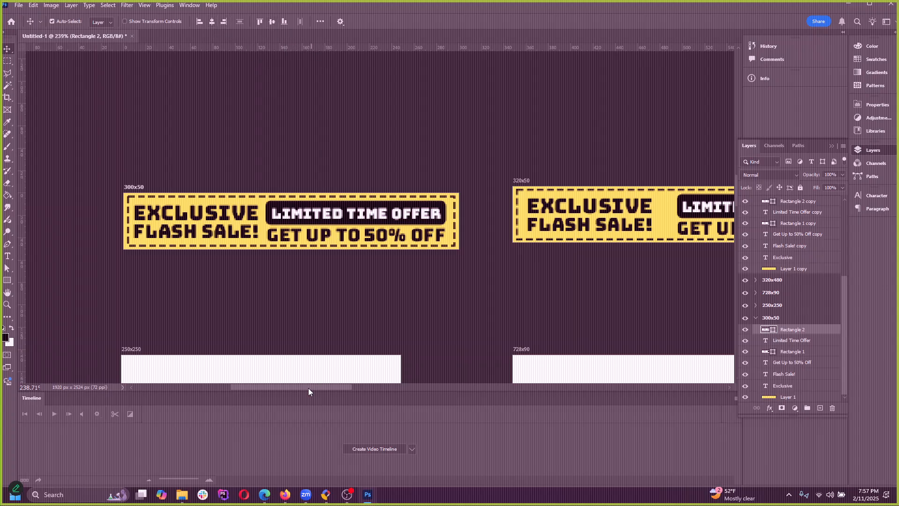
Step: Move the FLASH SALE! and GET UP TO 50% OFF texts down to the lower edge of the 320x100 banner
scroll(316, 324, down, 3)
scroll(649, 287, up, 4)
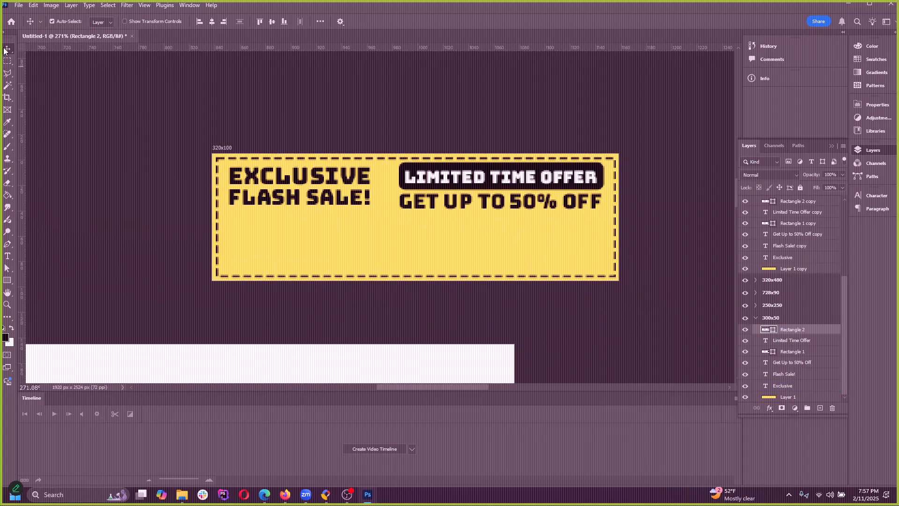
click(301, 202)
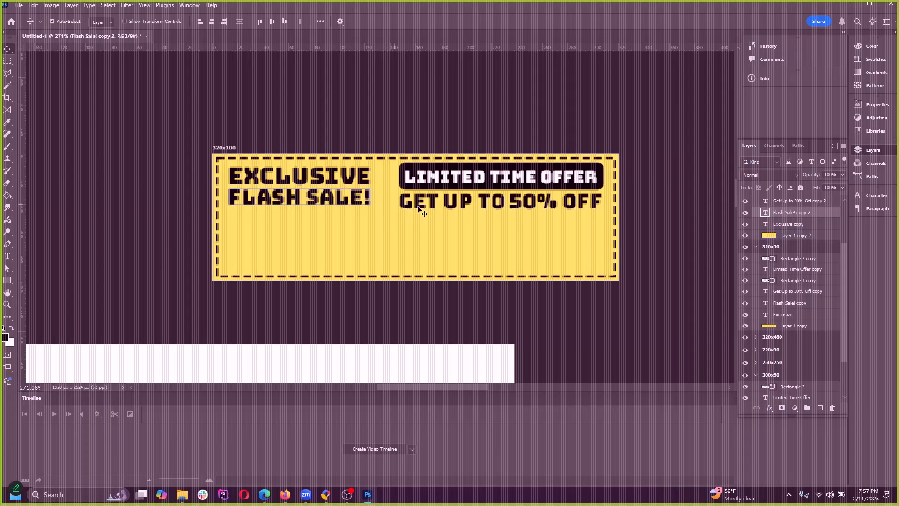
drag(332, 197, 329, 257)
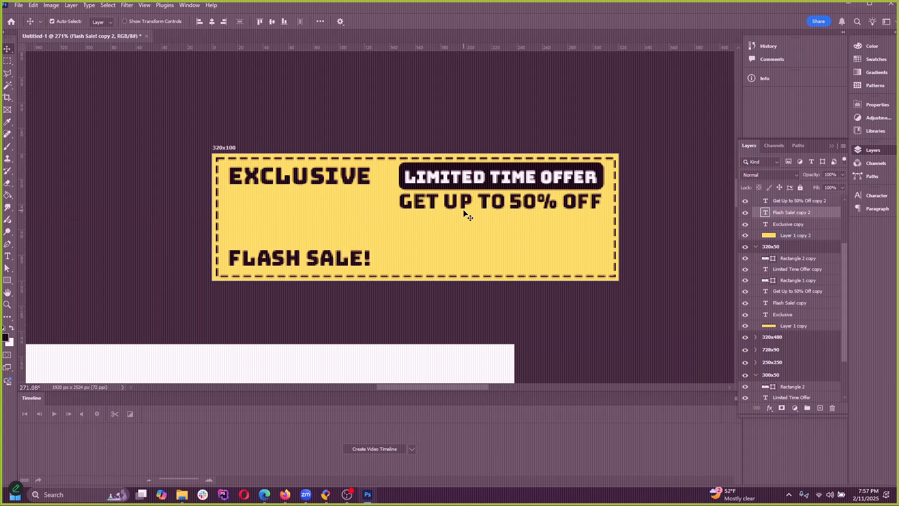
drag(514, 204, 517, 261)
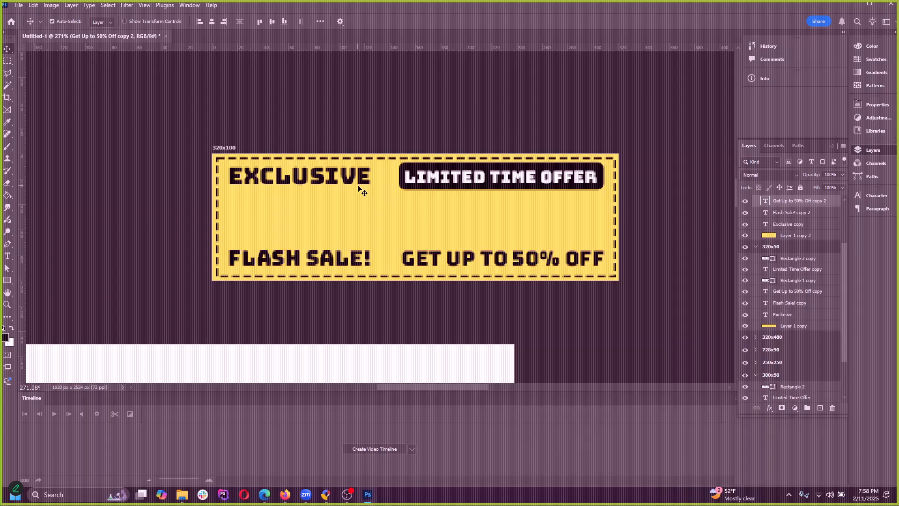
Step: Lower the EXCLUSIVE text on the 320x100 banner and place FLASH SALE! directly beneath it
click(346, 190)
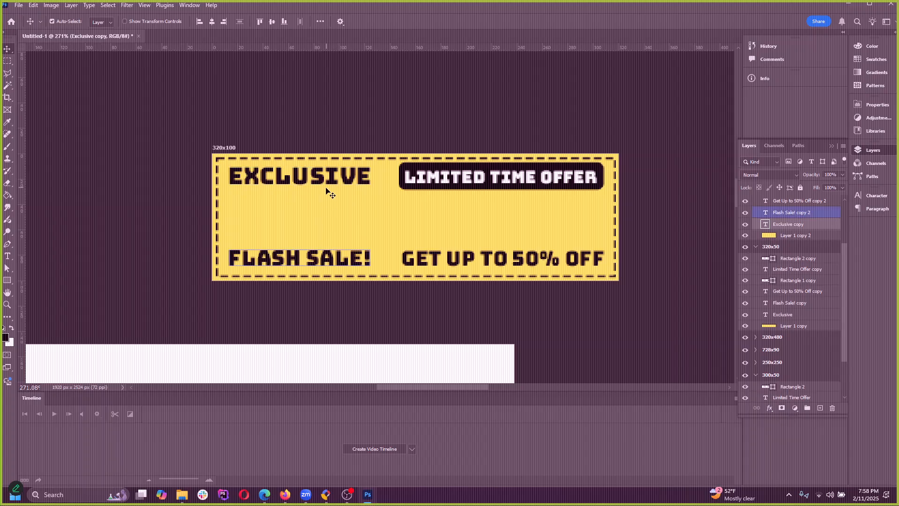
drag(327, 192, 326, 226)
shift+click(329, 259)
drag(329, 260, 334, 240)
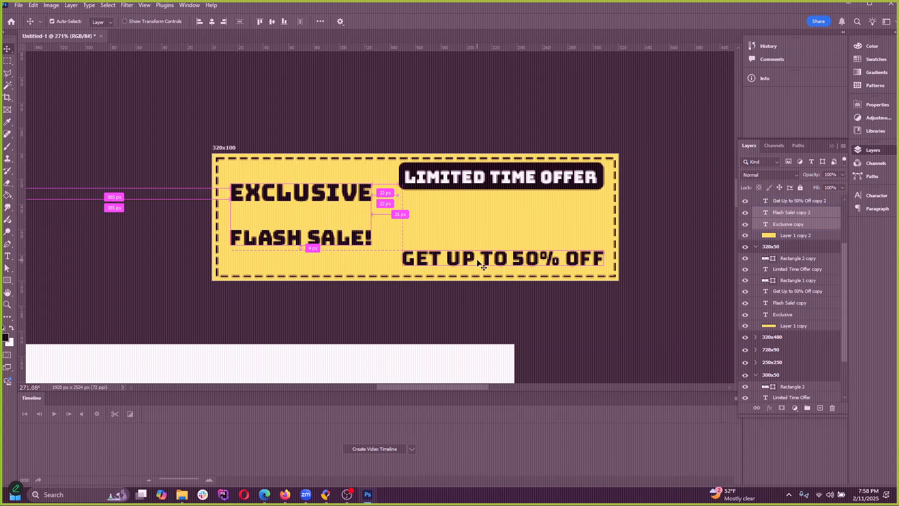
ctrl+click(330, 243)
drag(332, 243, 333, 221)
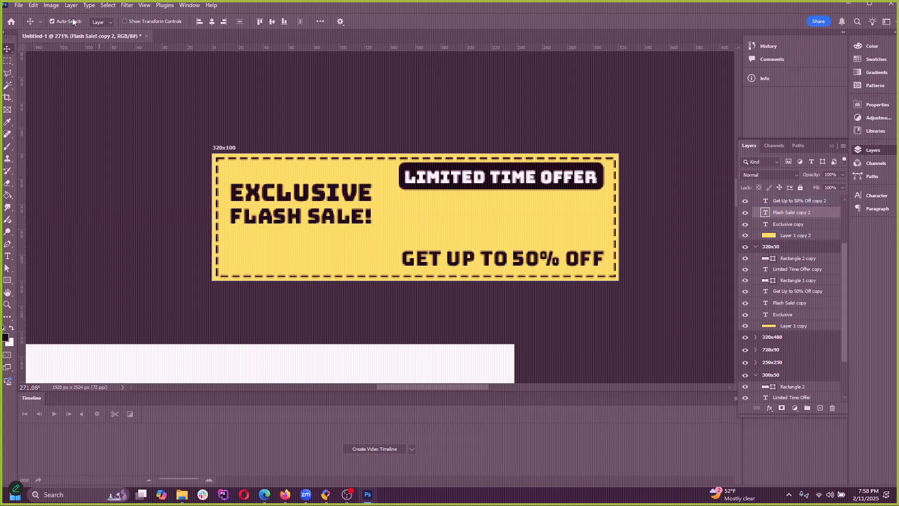
click(33, 5)
click(327, 193)
click(33, 5)
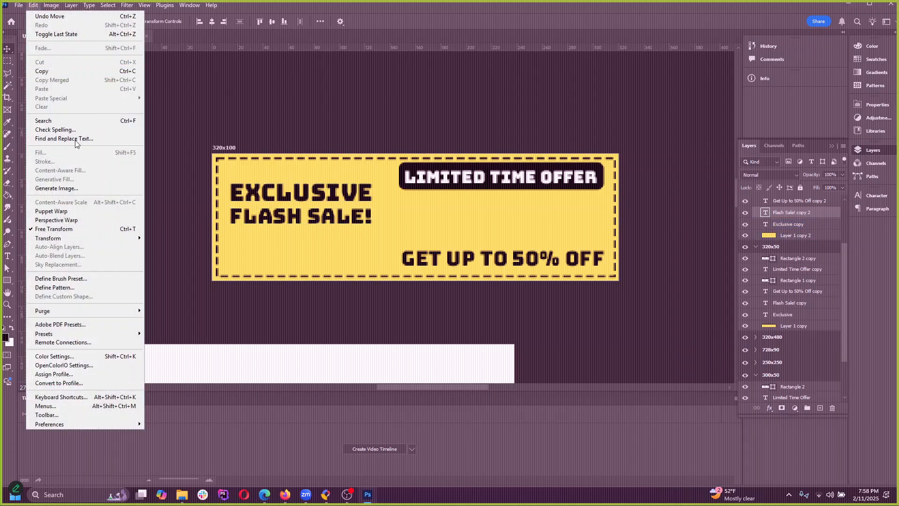
click(63, 228)
drag(369, 242, 391, 245)
key(Escape)
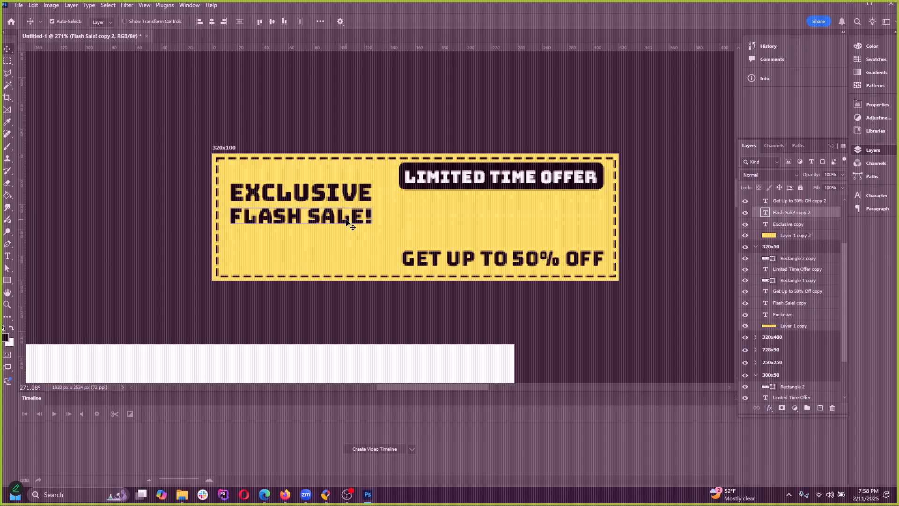
Step: Scale up EXCLUSIVE and FLASH SALE! together with Free Transform and place them inside the upper-left part of the dashed border
shift+click(306, 204)
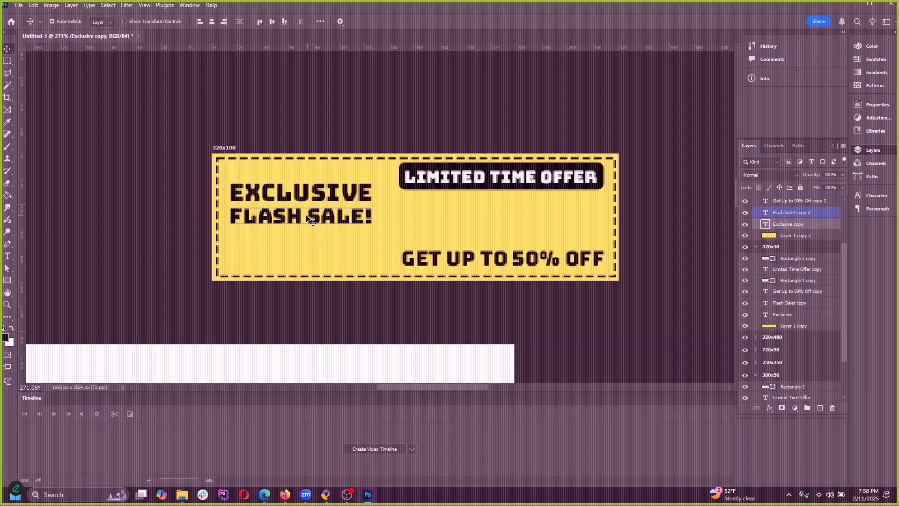
click(33, 5)
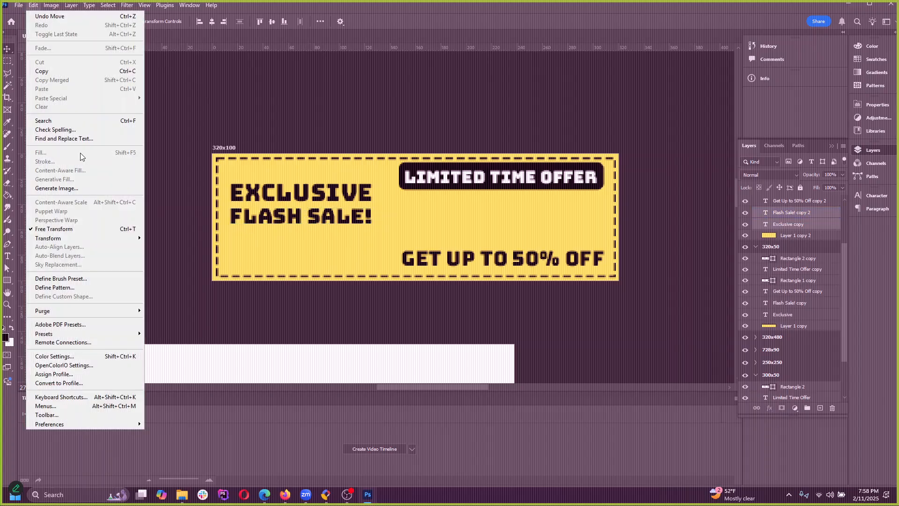
click(79, 229)
drag(371, 223, 419, 270)
drag(377, 239, 392, 222)
click(461, 22)
Step: Move the LIMITED TIME OFFER text and its dark rectangle beneath FLASH SALE!, and GET UP TO 50% OFF up beside EXCLUSIVE
click(556, 187)
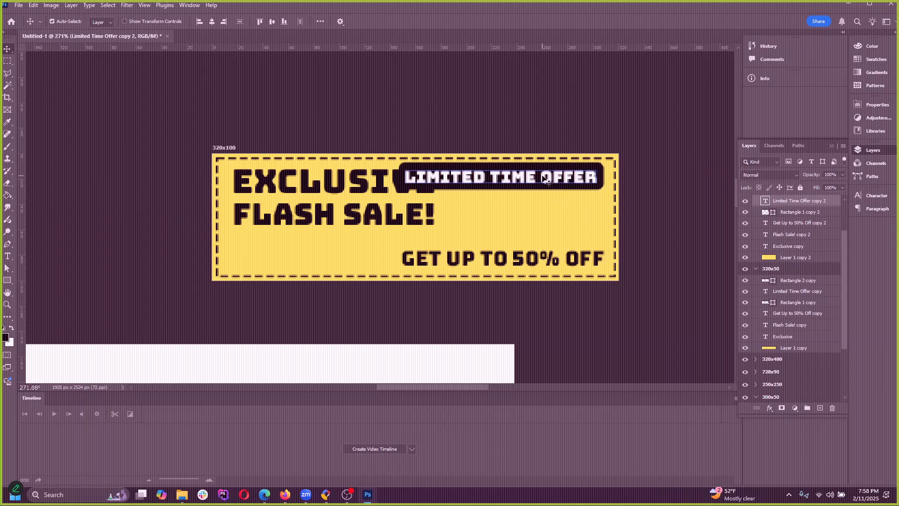
shift+click(556, 174)
drag(573, 173, 410, 247)
drag(519, 260, 525, 183)
Step: Break the offer text on the 320x100 banner into two lines, GET UP TO and 50% OFF
click(321, 192)
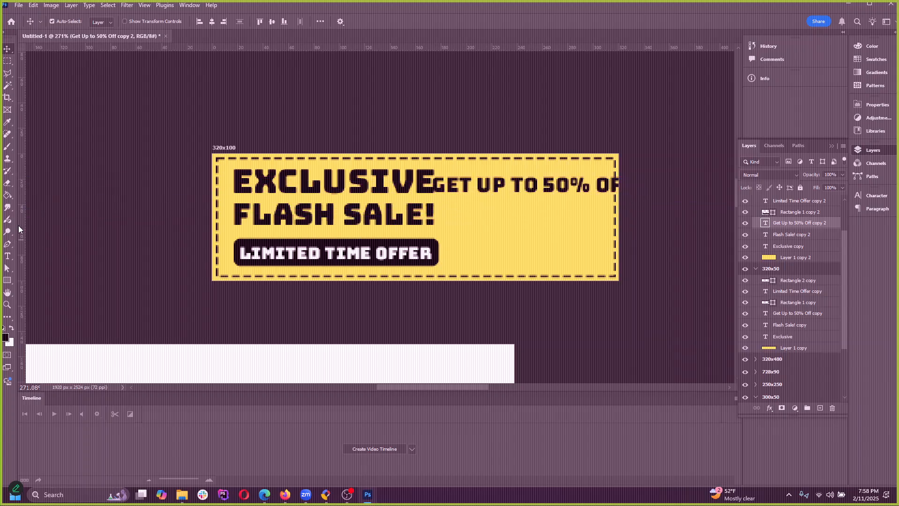
click(7, 258)
click(515, 183)
key(Return)
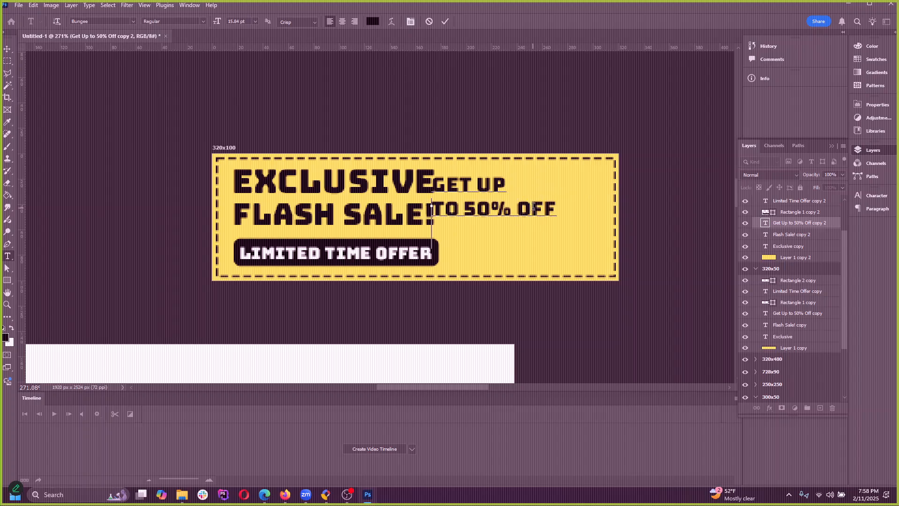
key(BackSpace)
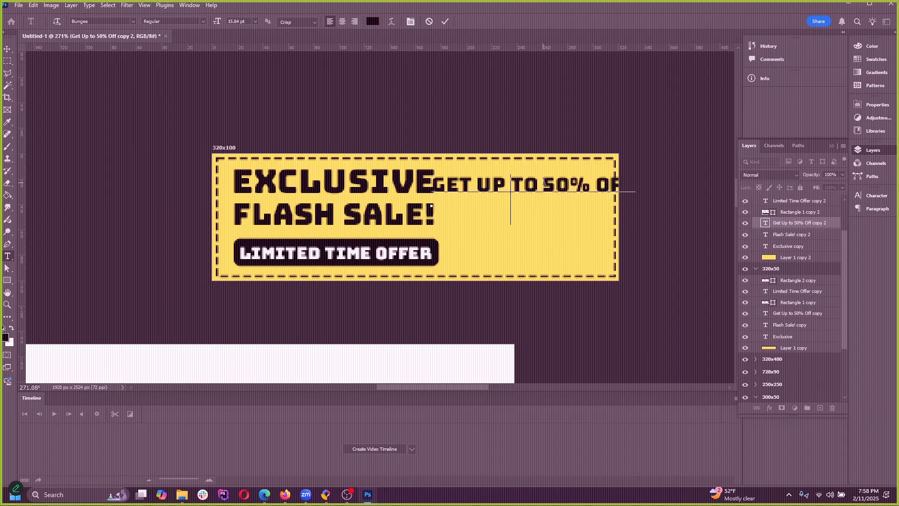
key(Return)
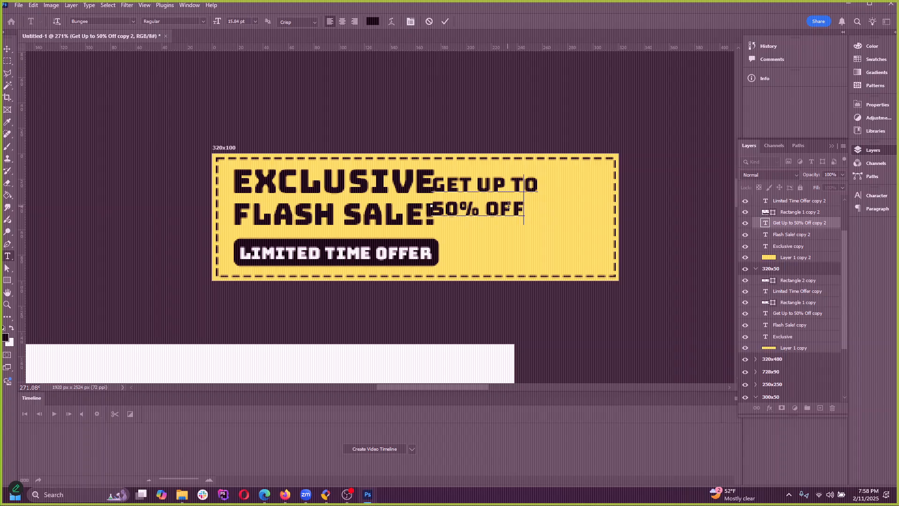
Step: Set the GET UP TO line to 14 pt so it matches the width of the 50% OFF line
key(ctrl+a)
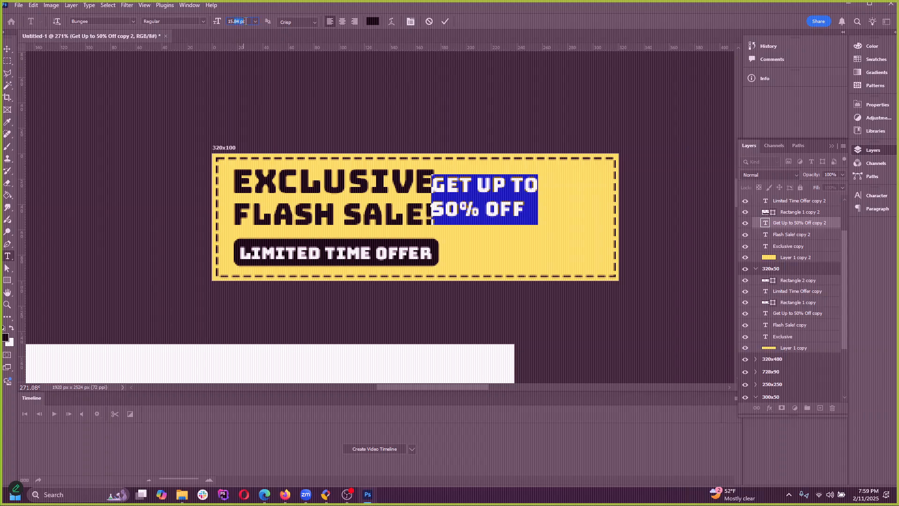
scroll(249, 21, up, 2)
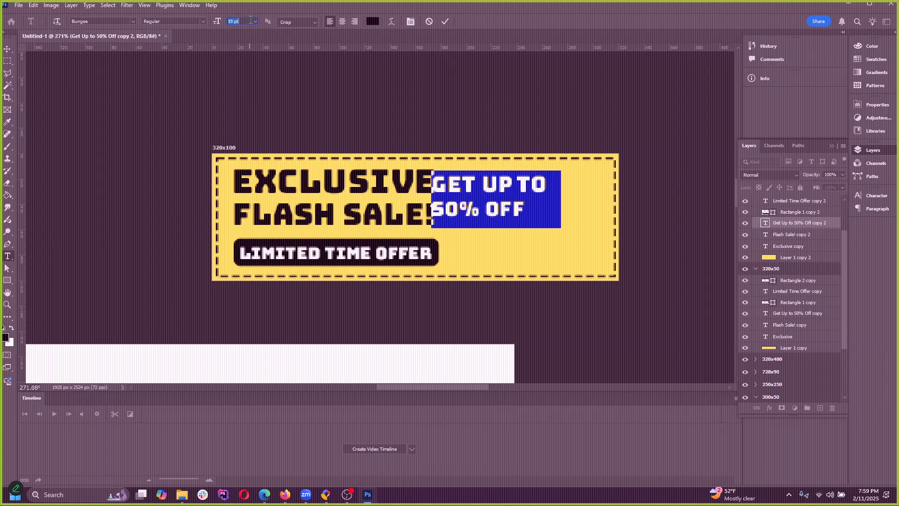
scroll(250, 22, down, 2)
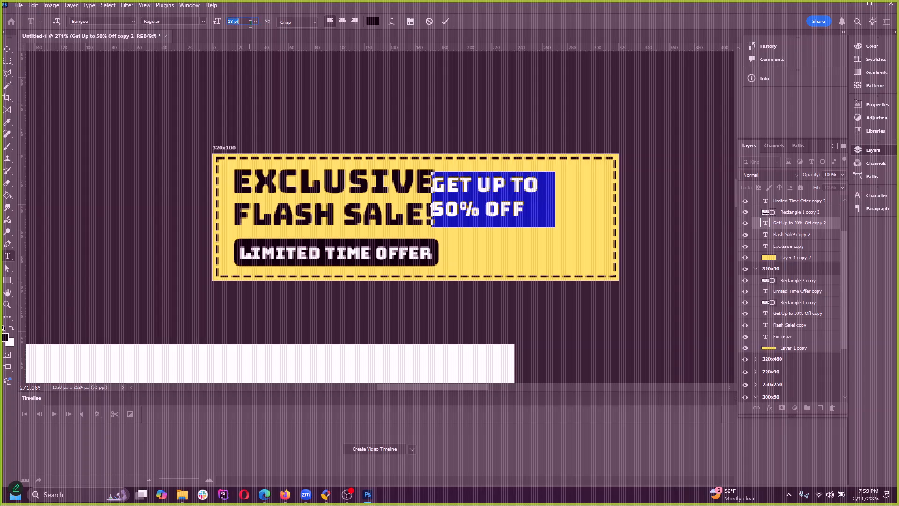
scroll(249, 25, down, 1)
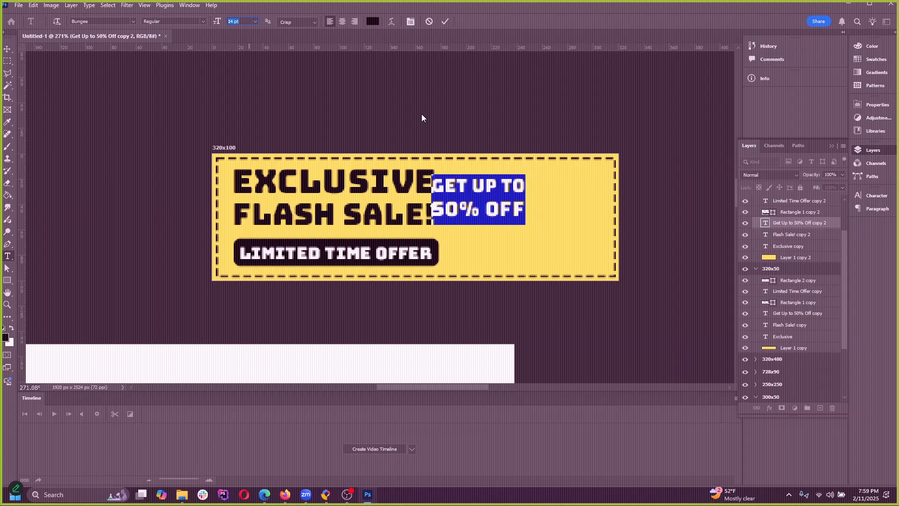
key(Right)
click(7, 48)
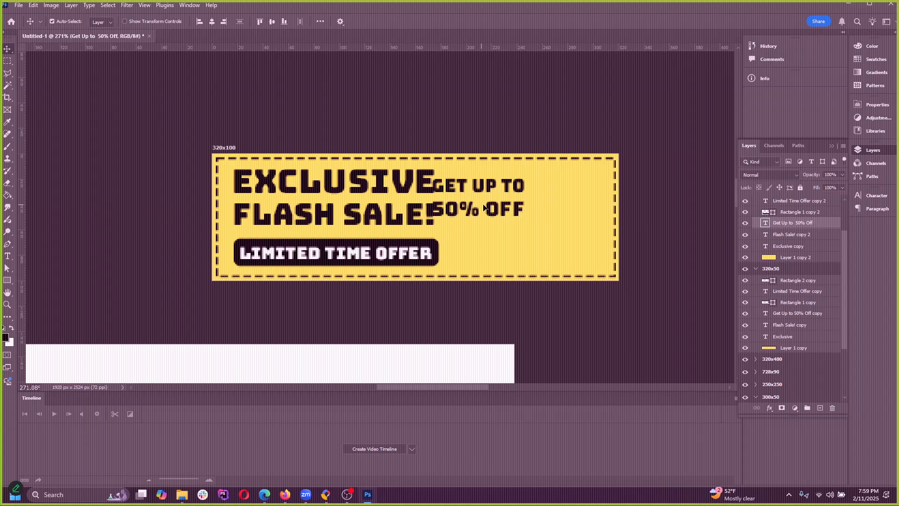
Step: Move the two-line offer text clear of the headline and scale it to about 163% to fill the banner's right side
drag(515, 232, 546, 243)
click(33, 5)
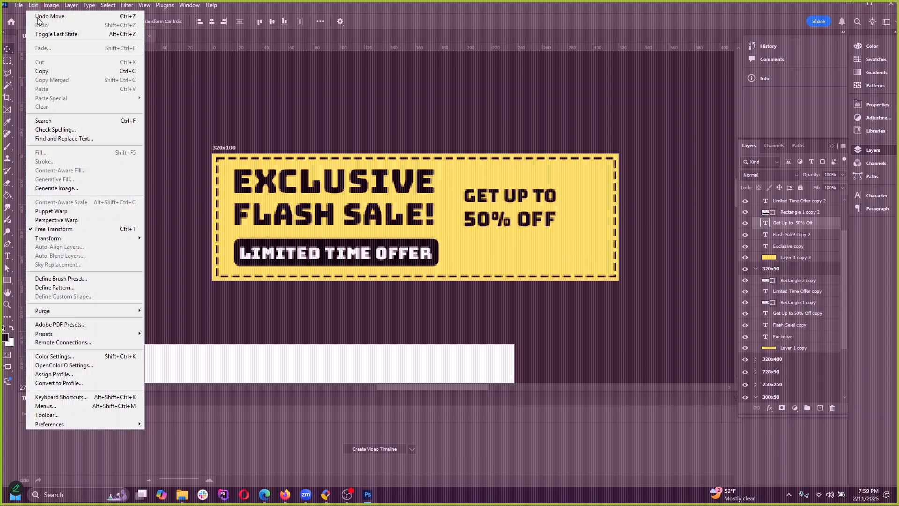
click(71, 230)
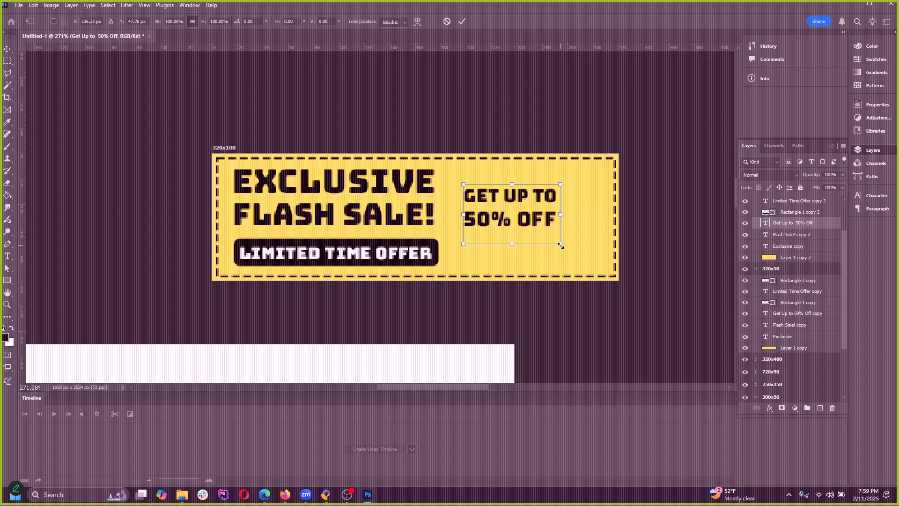
drag(560, 245, 588, 251)
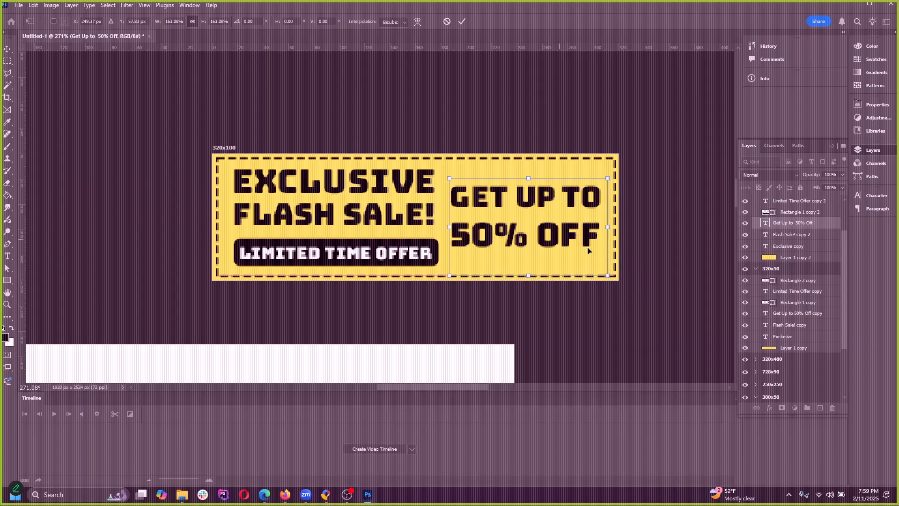
click(461, 22)
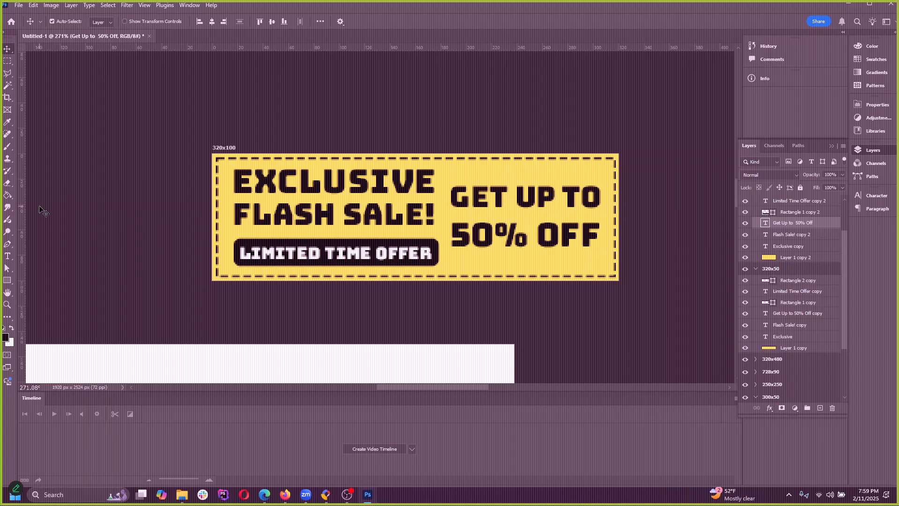
Step: Set the leading of the whole two-line GET UP TO 50% OFF text on the 320x100 banner to Auto
click(8, 256)
click(494, 234)
key(ctrl+a)
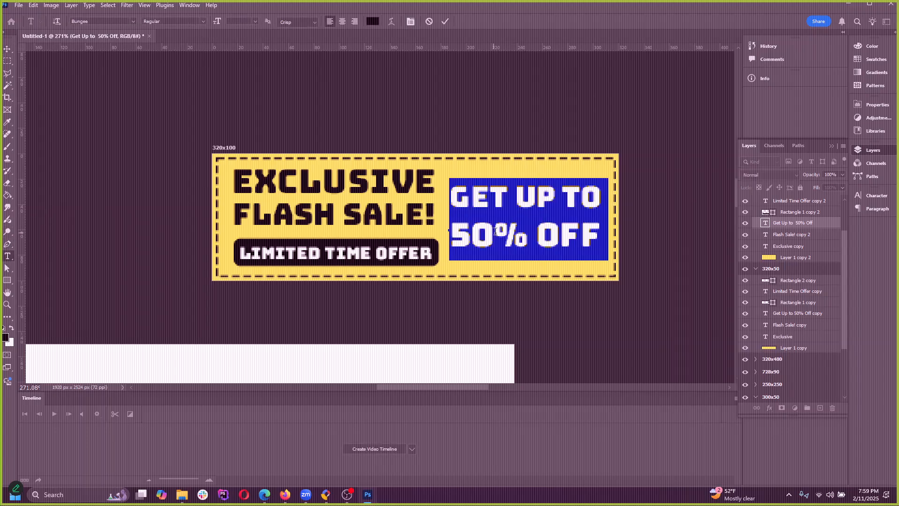
click(514, 236)
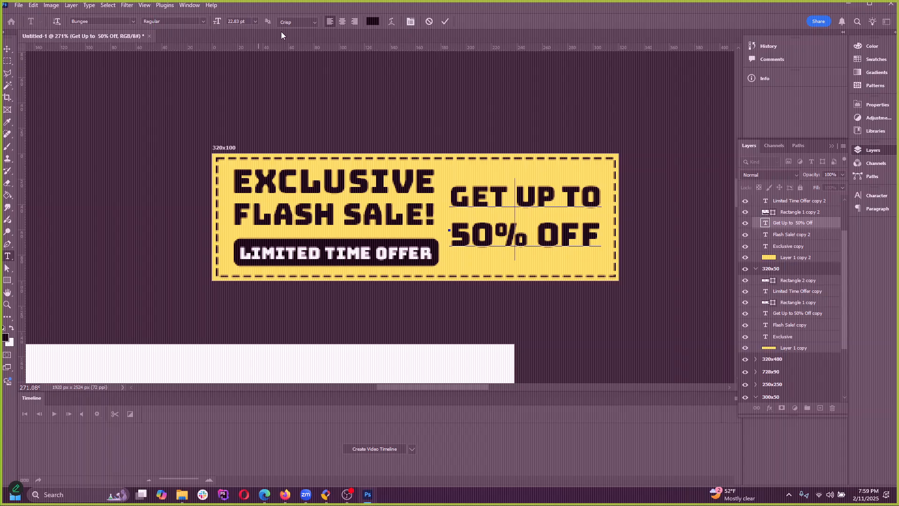
double_click(535, 222)
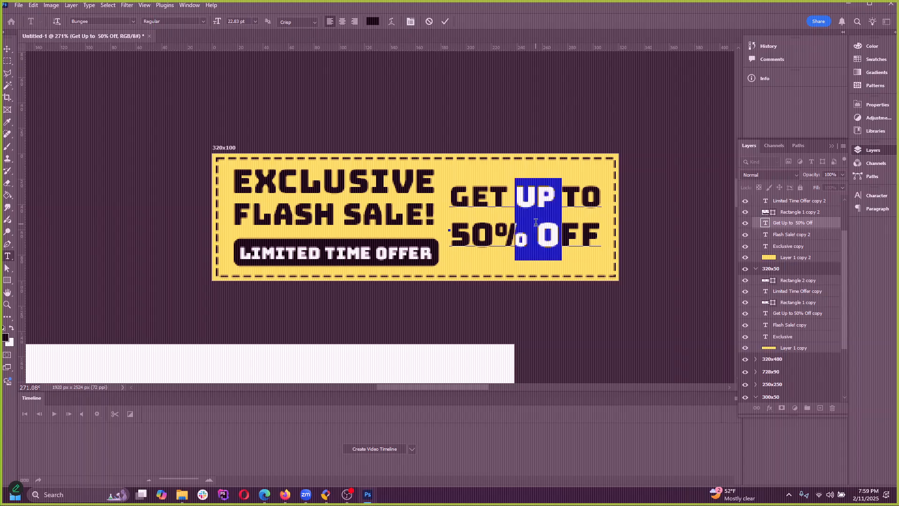
key(ctrl+a)
click(877, 196)
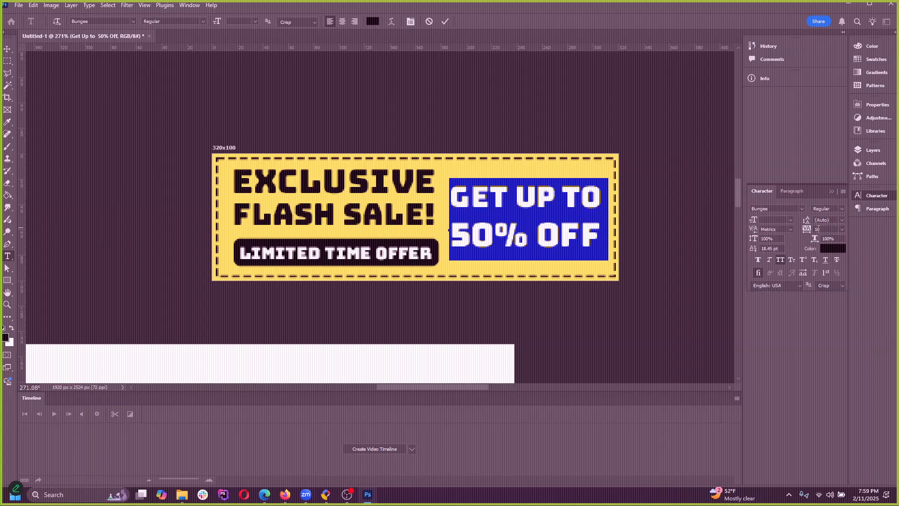
click(841, 220)
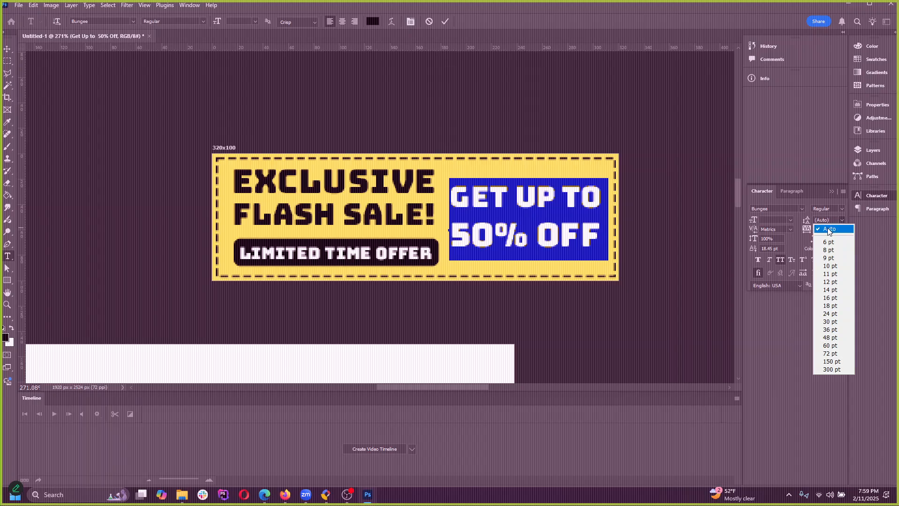
click(830, 229)
Step: Tighten the leading of the 50% OFF line to 23.61 pt so it sits closer beneath GET UP TO
double_click(536, 197)
key(ctrl+a)
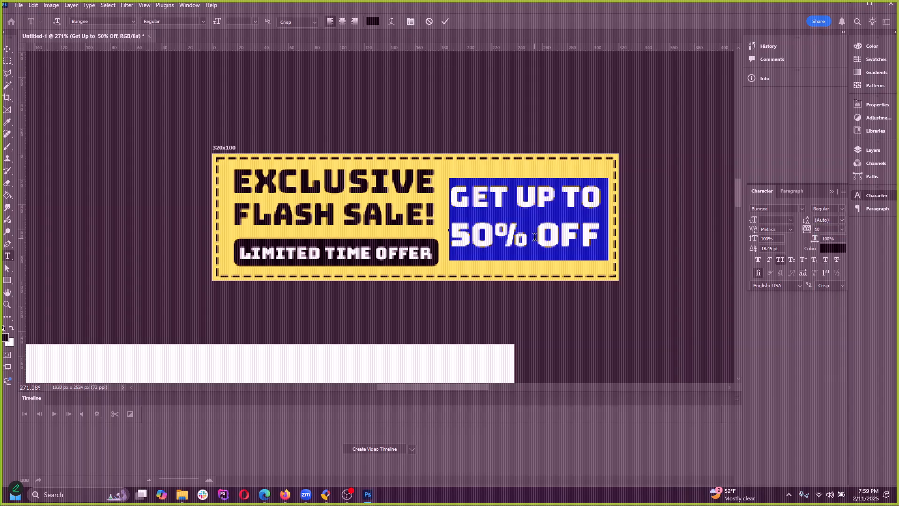
click(465, 242)
mouse_move(465, 242)
mouse_down()
mouse_move(495, 234)
mouse_move(470, 235)
mouse_up()
click(471, 234)
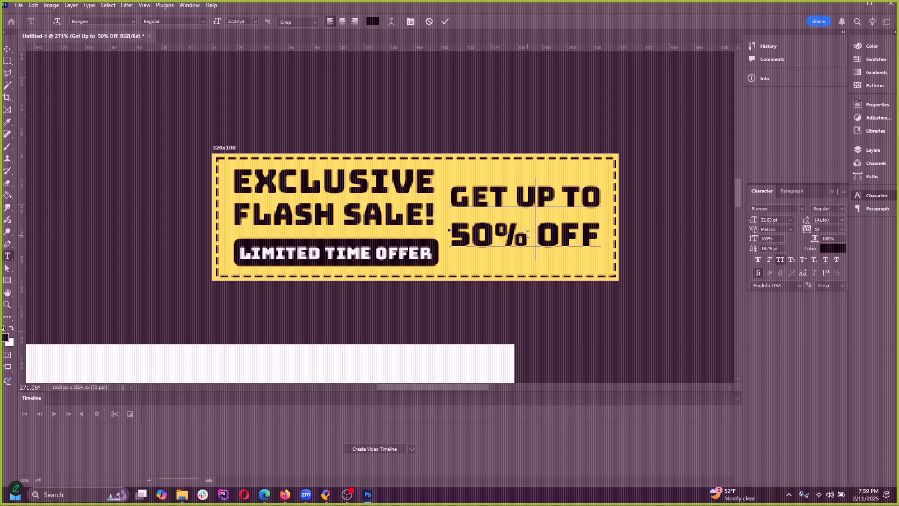
key(ctrl+a)
triple_click(527, 236)
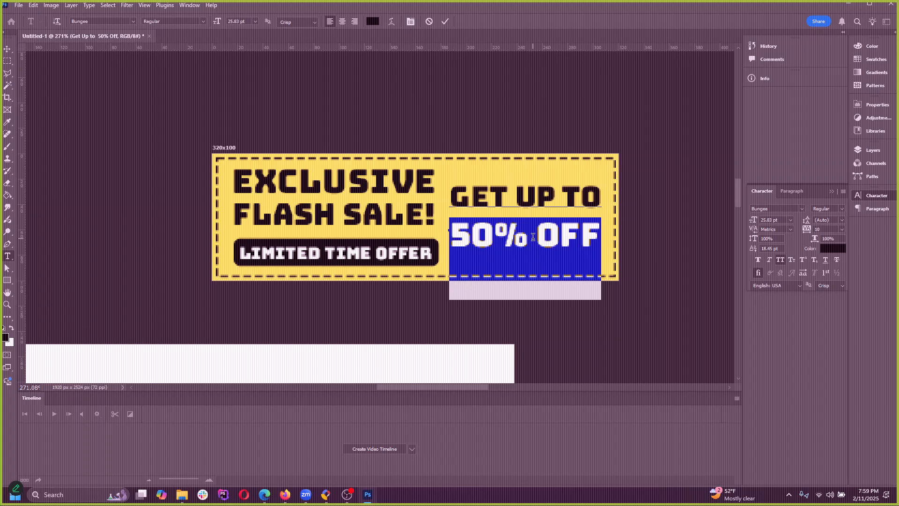
click(512, 264)
drag(512, 264, 505, 202)
triple_click(515, 260)
key(alt+Up)
key(alt+Up)
key(alt+Up)
key(alt+Up)
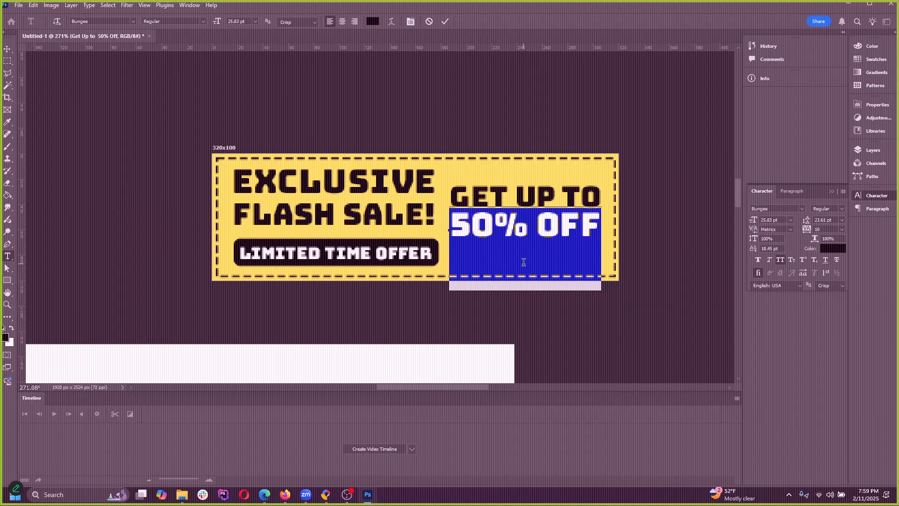
click(581, 245)
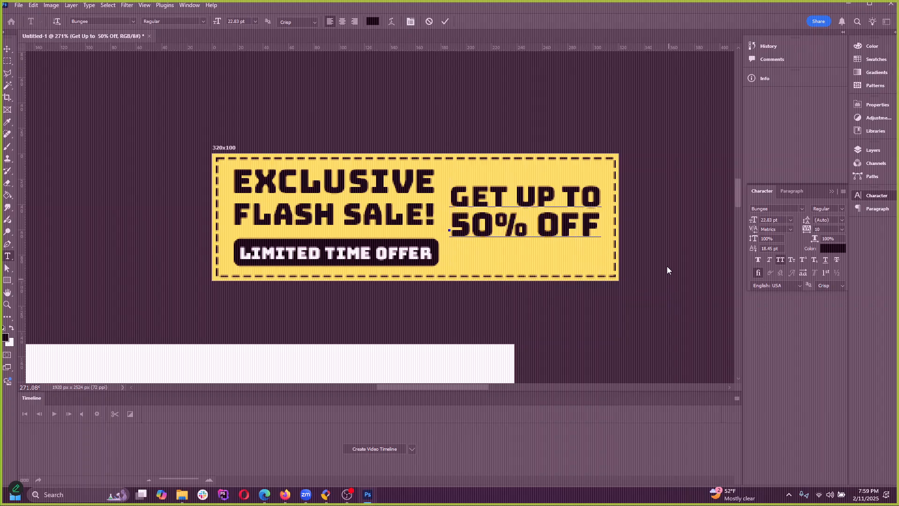
click(608, 265)
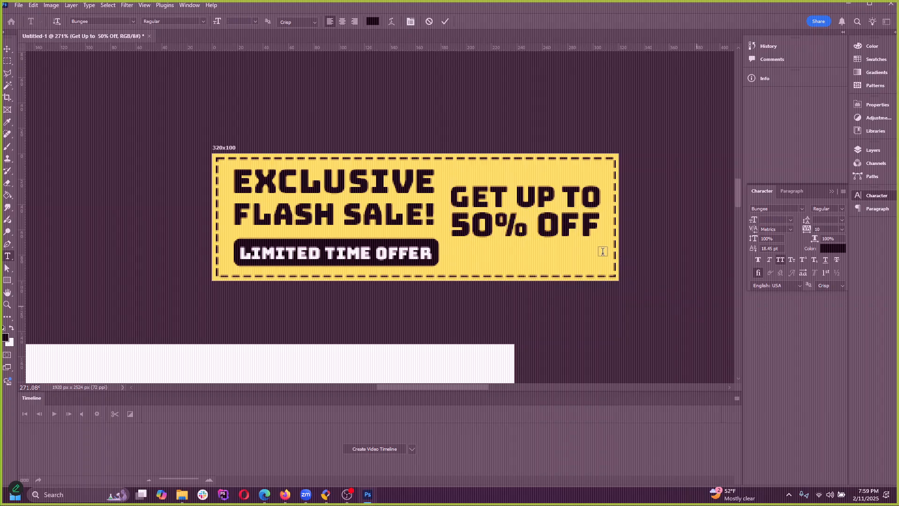
Step: Move FLASH SALE! up closer to EXCLUSIVE and shift the two-line offer text slightly up and to the right
triple_click(349, 210)
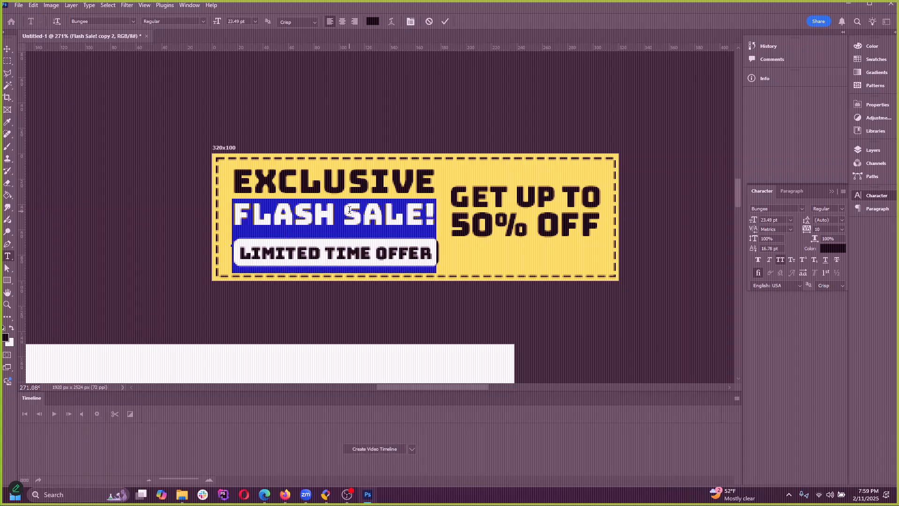
click(7, 49)
drag(341, 227, 330, 210)
mouse_move(544, 229)
mouse_down()
mouse_move(560, 230)
mouse_move(552, 227)
mouse_up()
Step: Try a looser 27.3 pt and a tighter 21.77 pt leading on the 50% OFF line
double_click(540, 220)
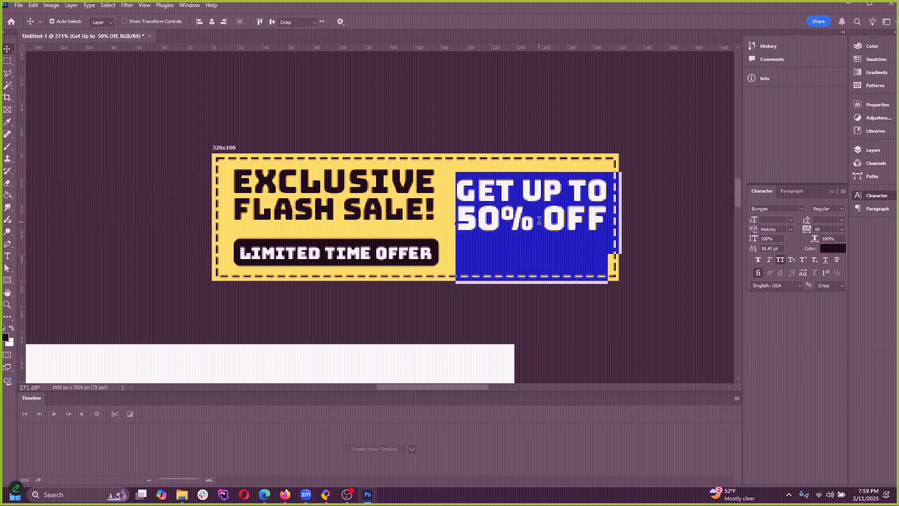
triple_click(543, 227)
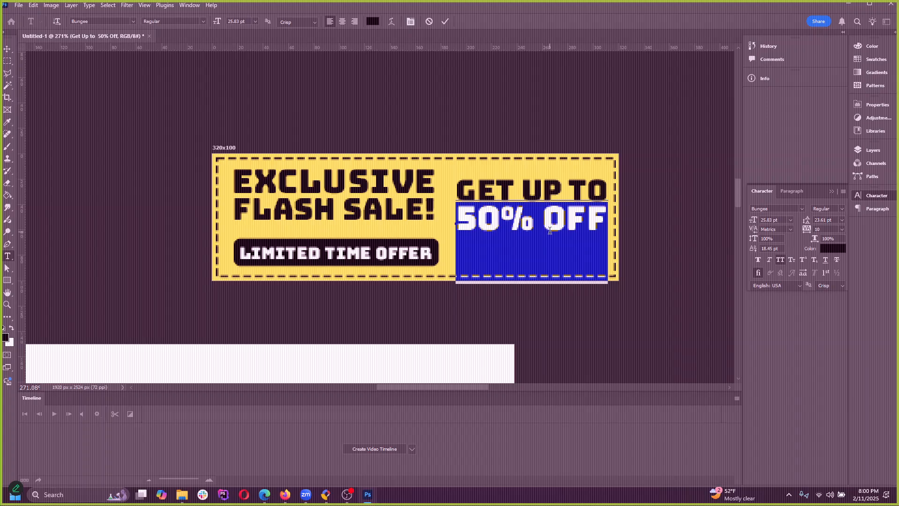
key(alt+Down)
key(alt+Down)
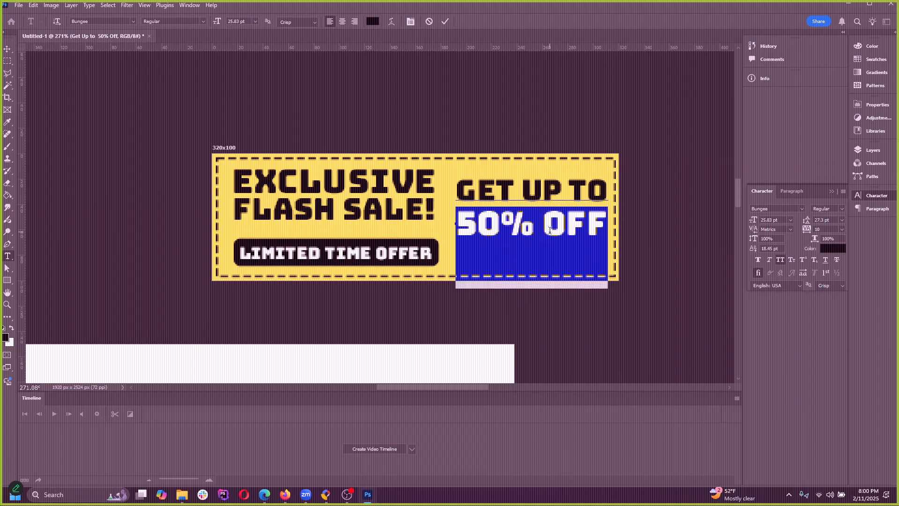
key(alt+Up)
key(alt+Up)
key(alt+Up)
click(505, 238)
click(504, 216)
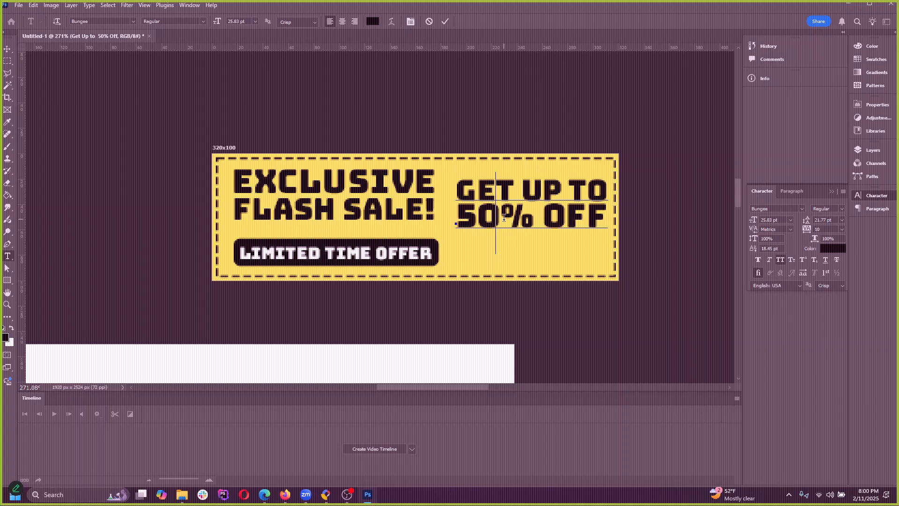
Step: Set the leading of the 50% OFF line to 23.61 pt
key(ctrl+a)
double_click(506, 241)
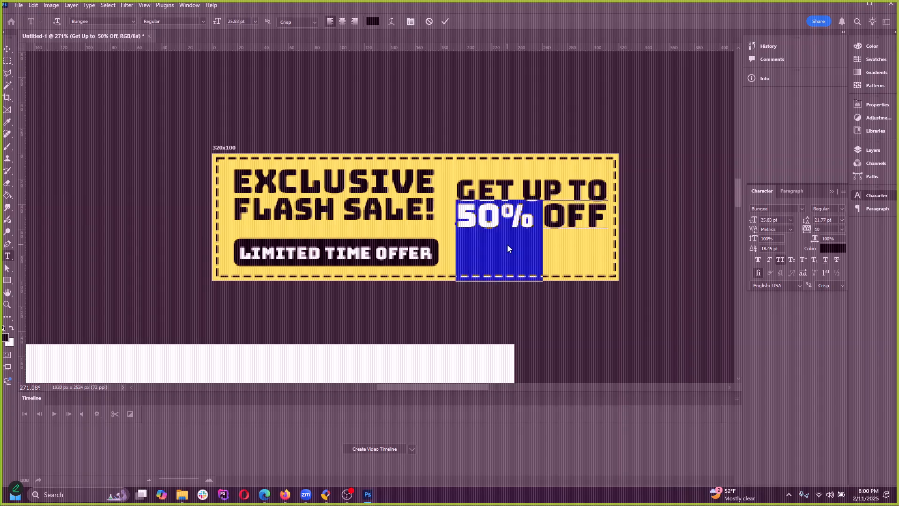
double_click(521, 241)
triple_click(520, 241)
key(alt+Down)
key(alt+Down)
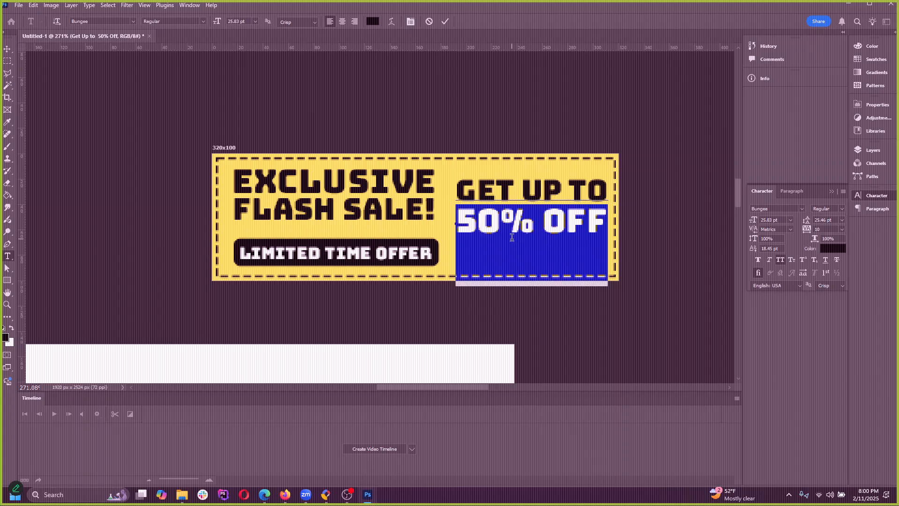
key(alt+Up)
key(Left)
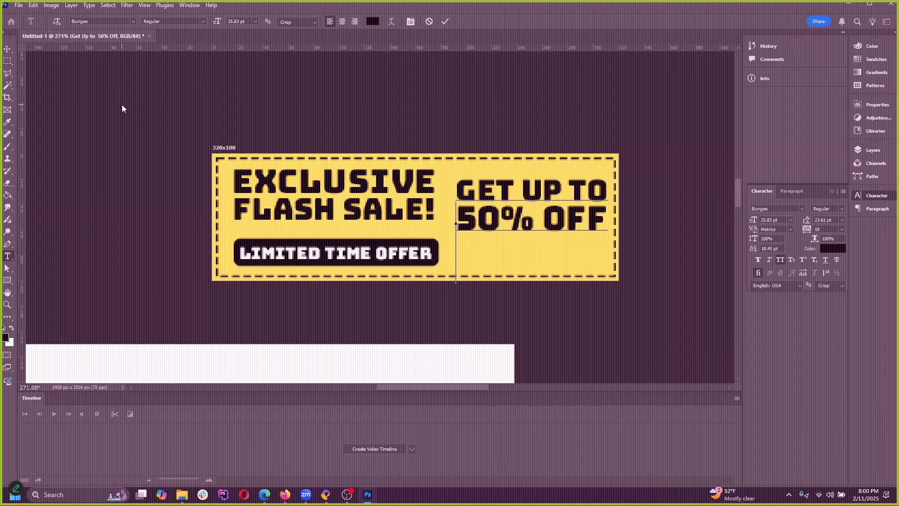
Step: Move the two-line offer text down beside the headline and lower FLASH SALE! further beneath EXCLUSIVE
click(7, 49)
mouse_move(567, 230)
mouse_down()
mouse_move(570, 204)
mouse_move(551, 235)
mouse_up()
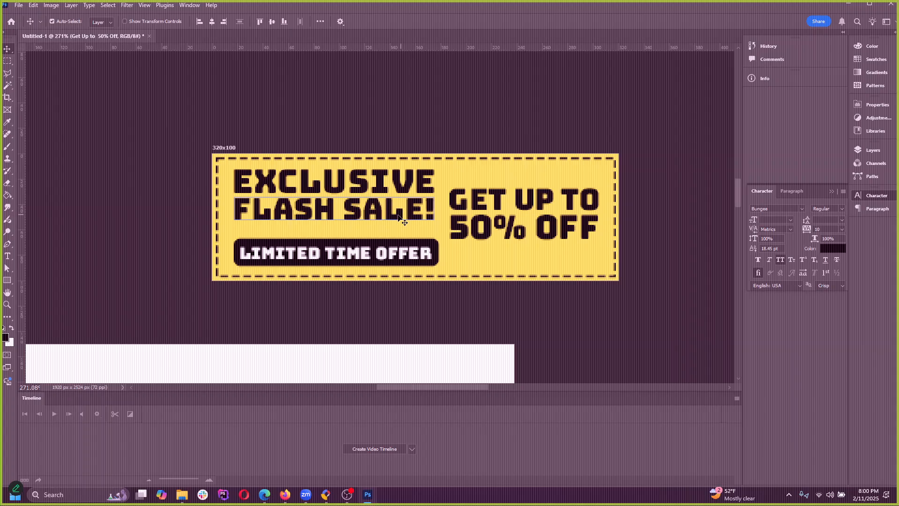
drag(384, 220, 480, 229)
drag(537, 238, 541, 241)
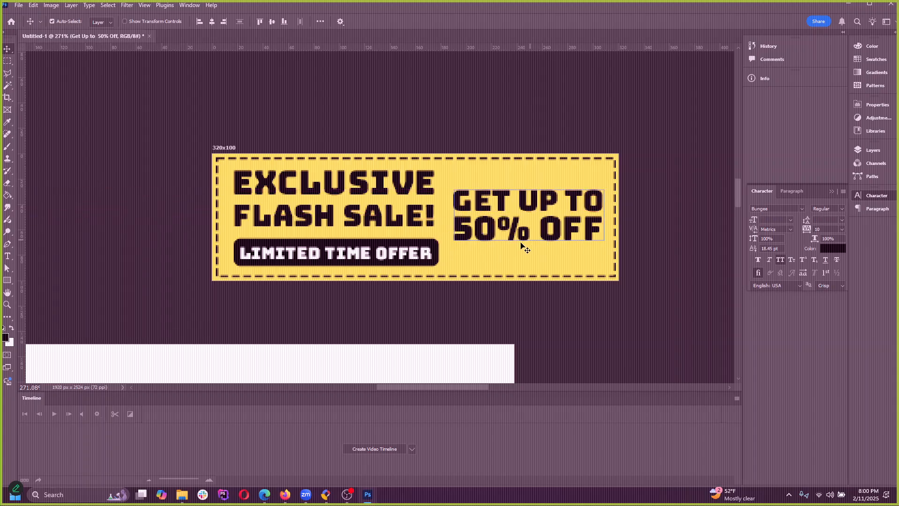
Step: Move the LIMITED TIME OFFER text with its rectangle to the banner's upper edge and shift EXCLUSIVE FLASH SALE! down to the lower left
drag(437, 266, 516, 214)
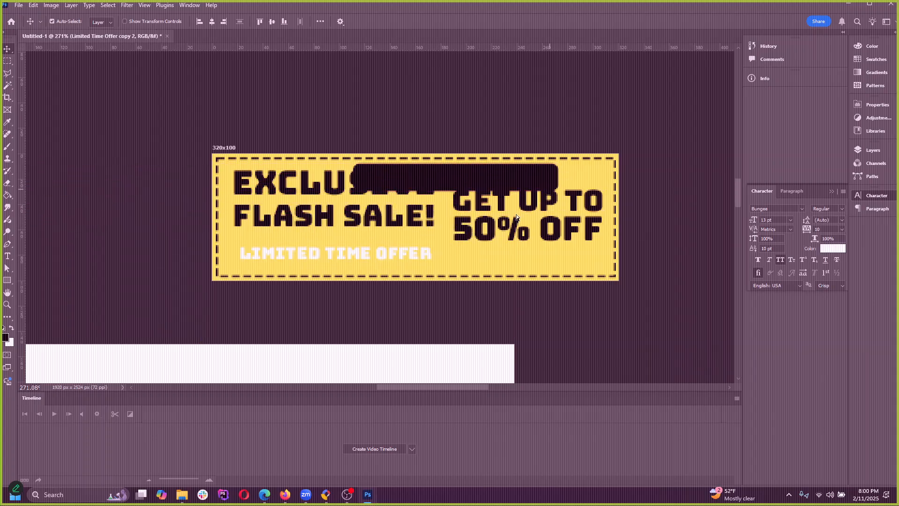
key(ctrl+z)
drag(392, 248, 458, 168)
drag(299, 218, 332, 220)
mouse_move(270, 188)
mouse_down()
mouse_move(274, 211)
mouse_move(276, 190)
mouse_up()
drag(293, 220, 283, 258)
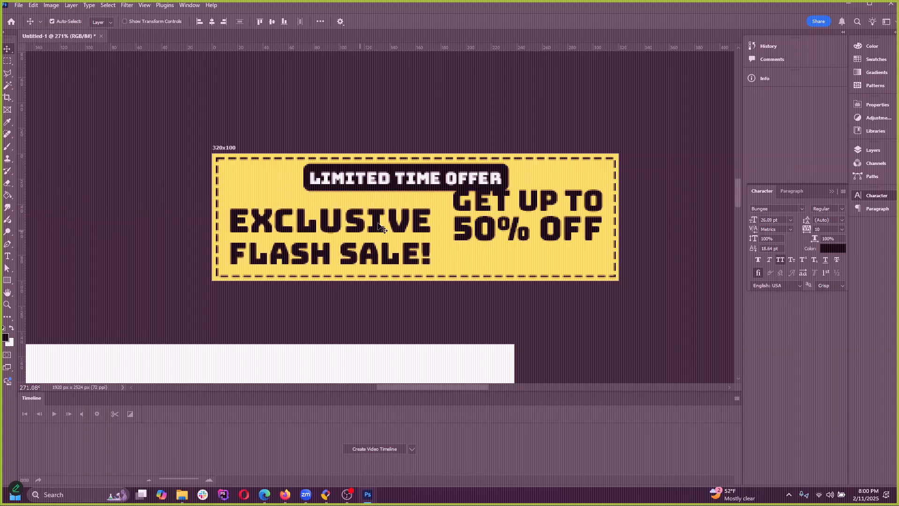
Step: Move the LIMITED TIME OFFER text together with its dark rectangle left so they line up above EXCLUSIVE
drag(408, 185, 360, 187)
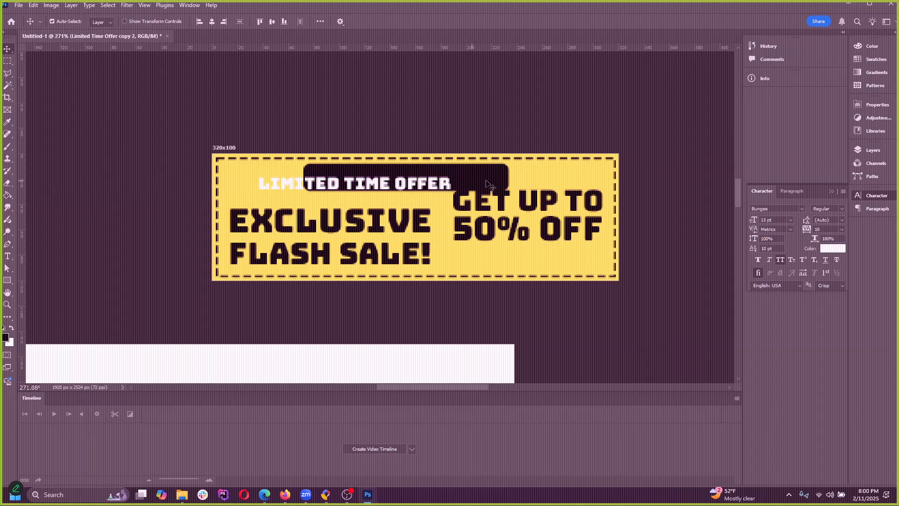
key(ctrl+z)
shift+click(508, 176)
drag(508, 176, 429, 176)
Step: Compare the finished 300x50, 320x50 and 320x100 banners for consistent layout and spacing
scroll(465, 213, down, 8)
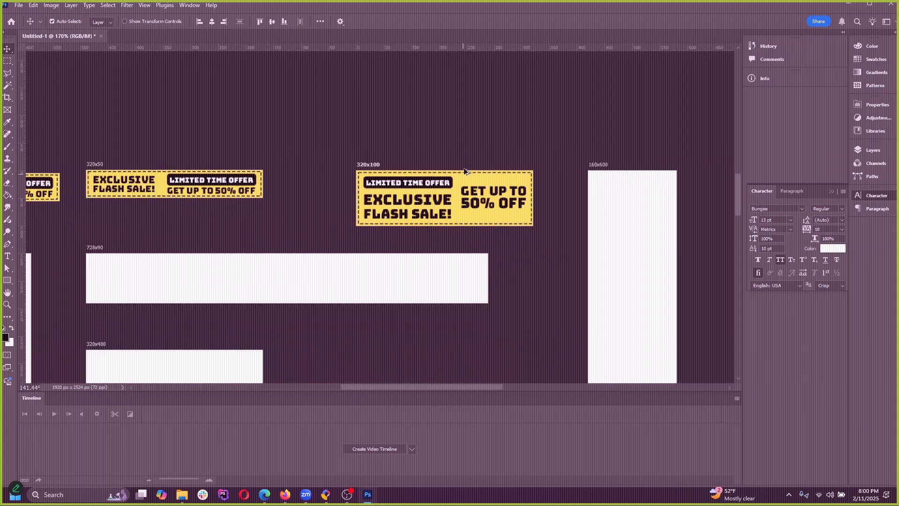
scroll(310, 250, up, 4)
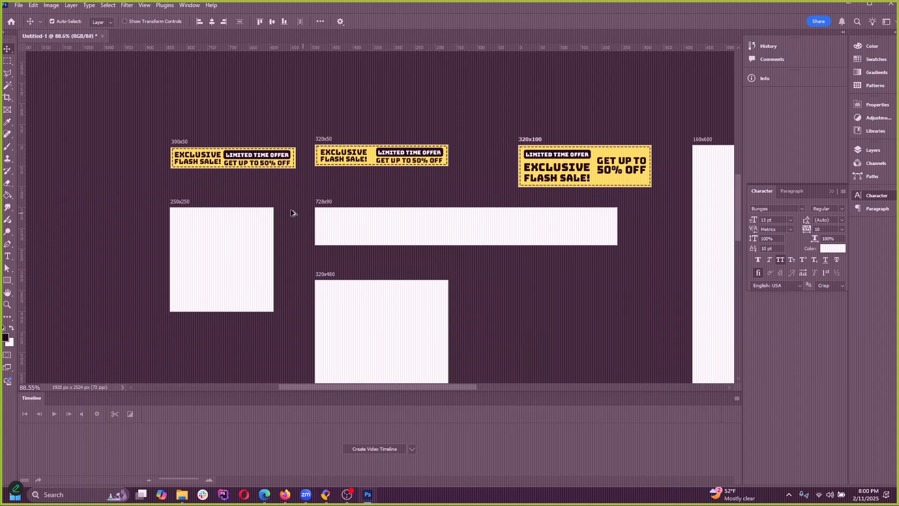
scroll(242, 245, down, 4)
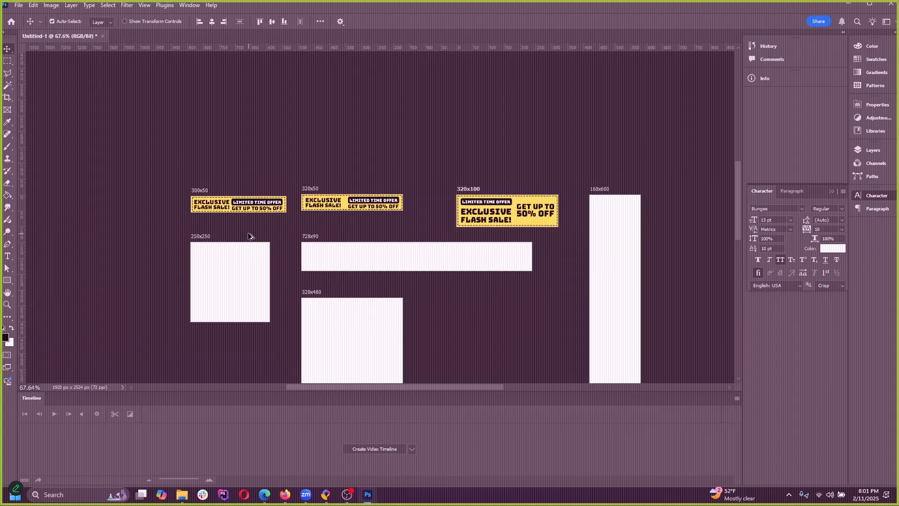
scroll(265, 243, up, 4)
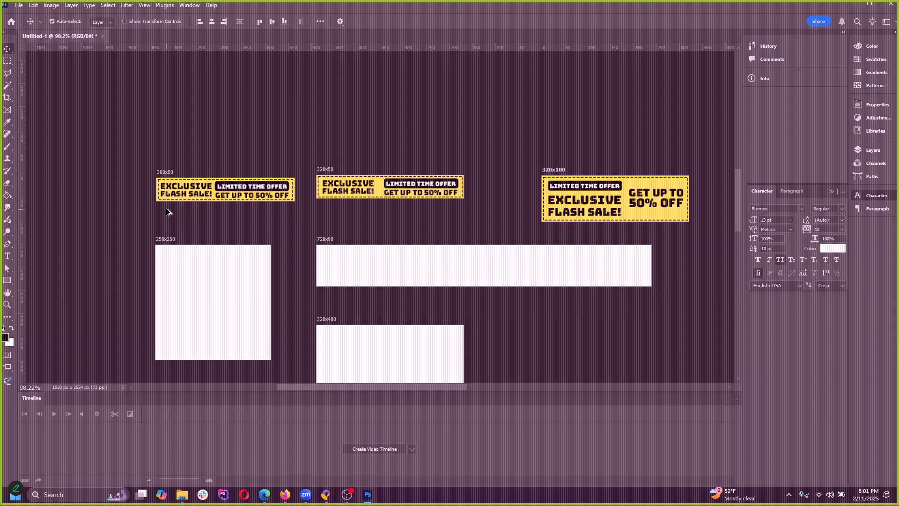
scroll(172, 200, up, 4)
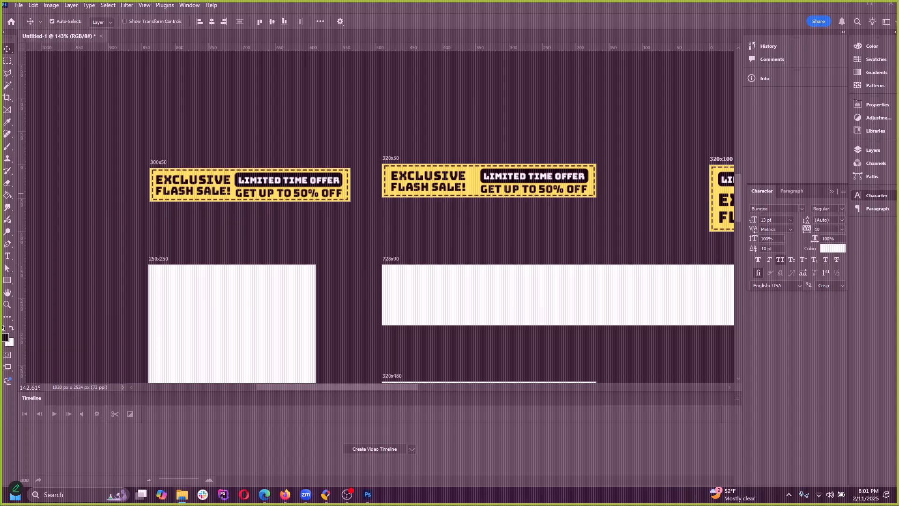
scroll(268, 193, down, 4)
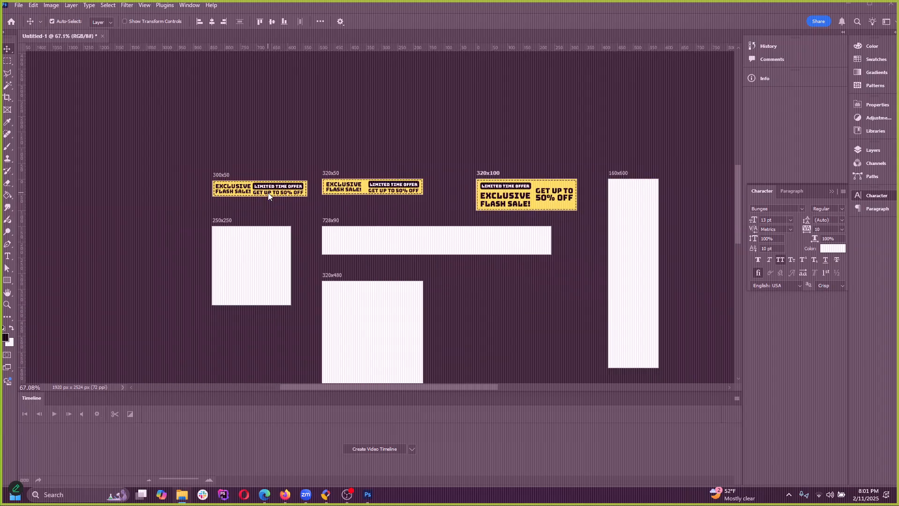
scroll(655, 199, up, 3)
scroll(655, 195, up, 3)
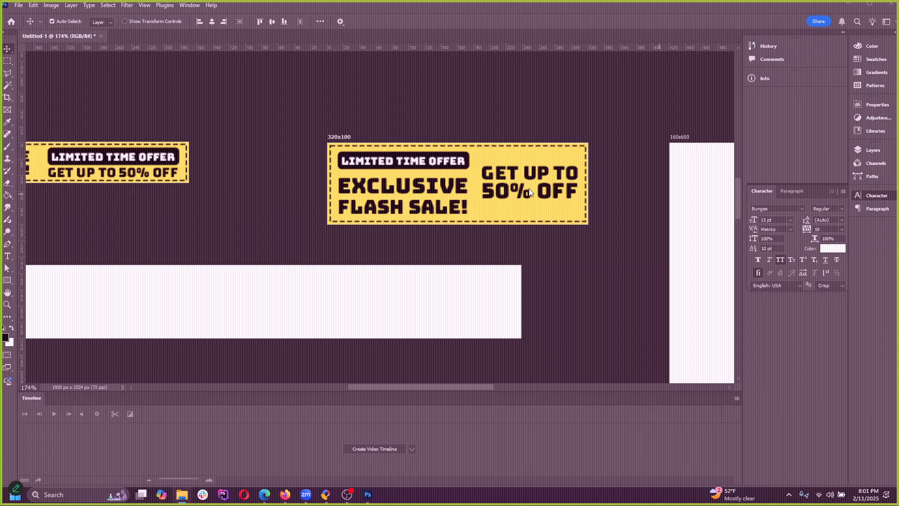
scroll(530, 193, down, 3)
scroll(400, 210, down, 2)
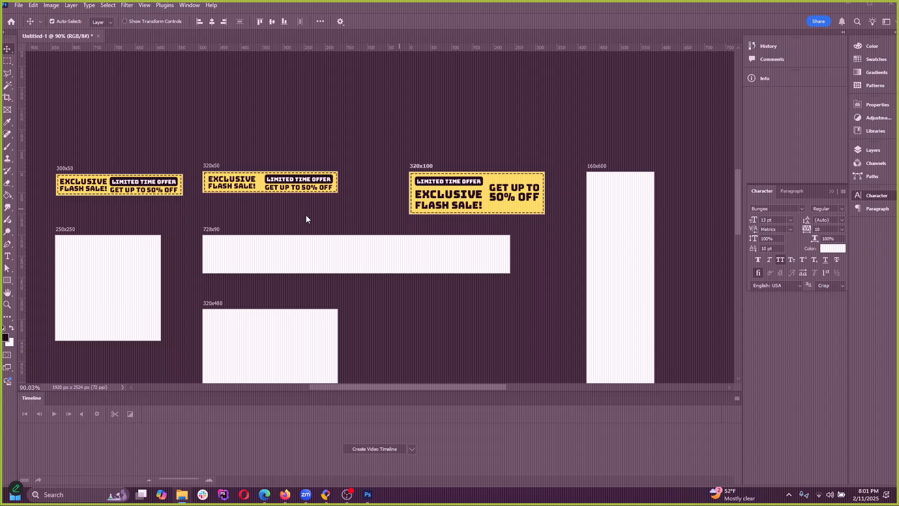
Step: Nudge the two-line GET UP TO 50% OFF text slightly down on the 320x100 banner
scroll(558, 174, up, 3)
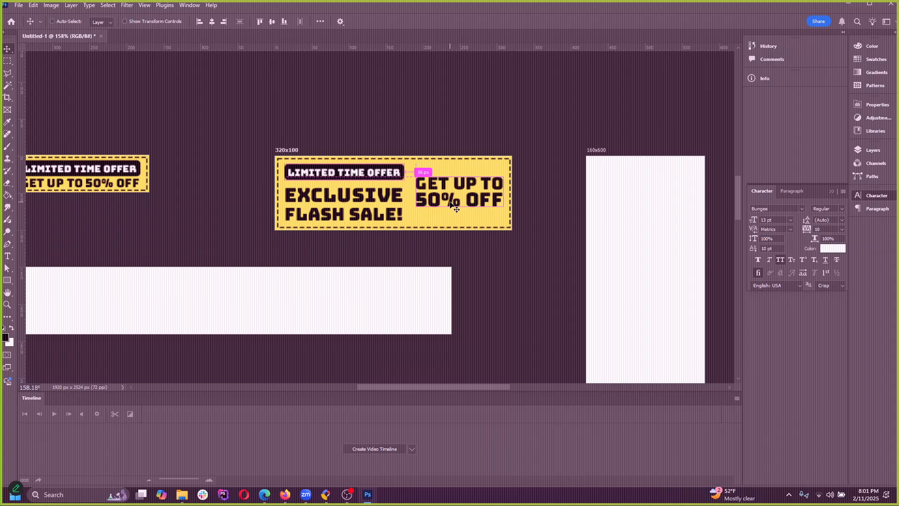
drag(453, 201, 453, 204)
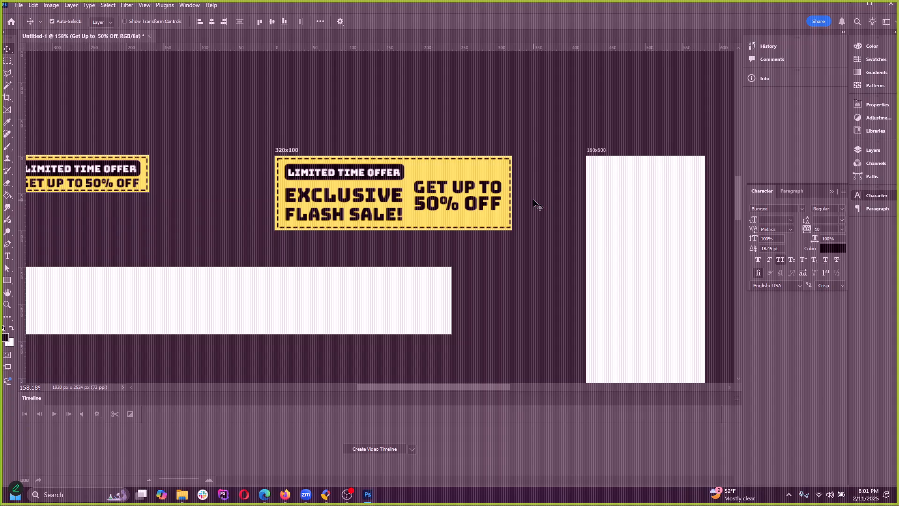
click(347, 495)
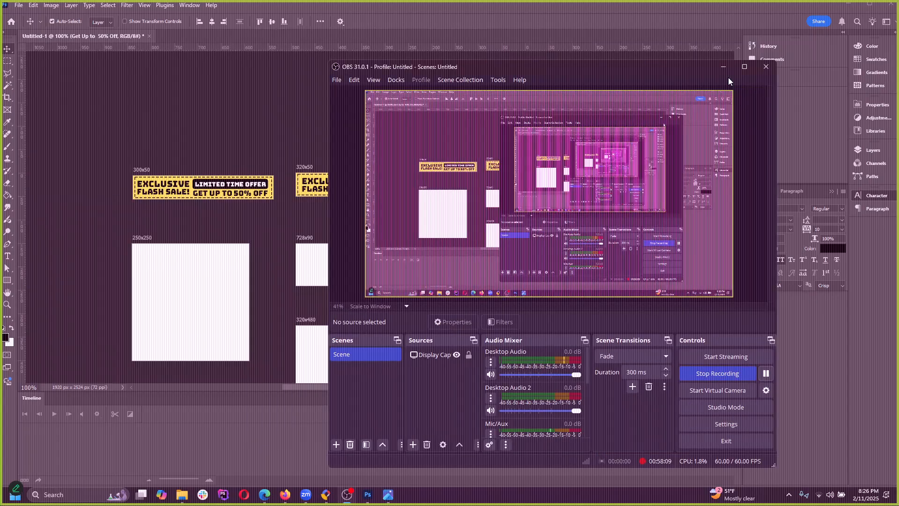
Step: Compare the 300x50, 320x50 and 320x100 banners up close and at 100% view to judge text legibility
click(724, 67)
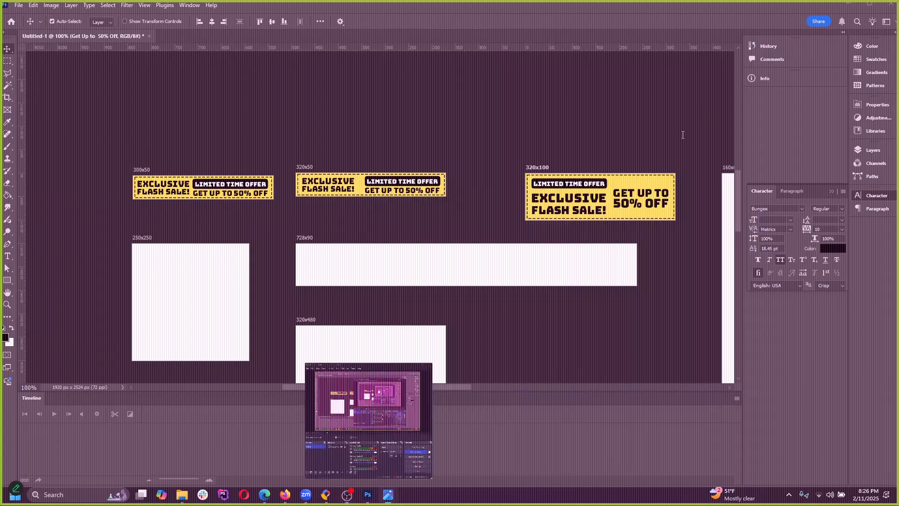
scroll(376, 205, down, 3)
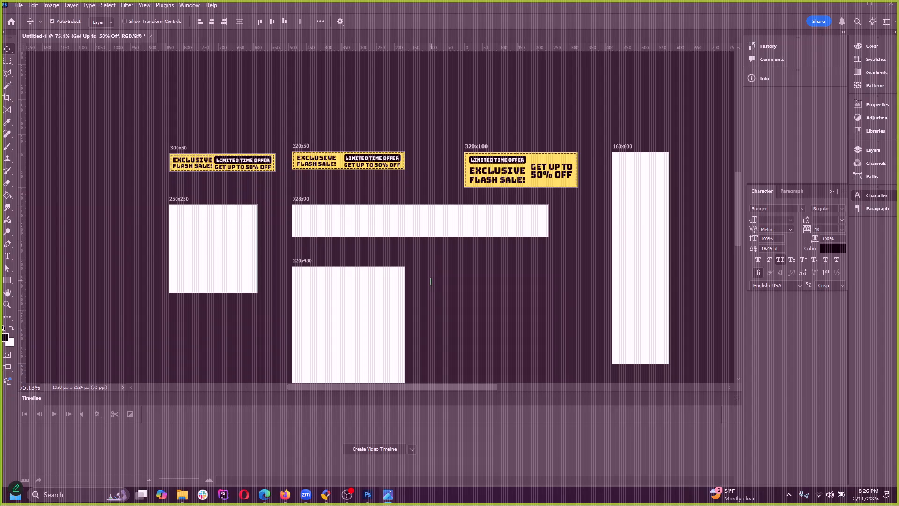
scroll(320, 121, up, 4)
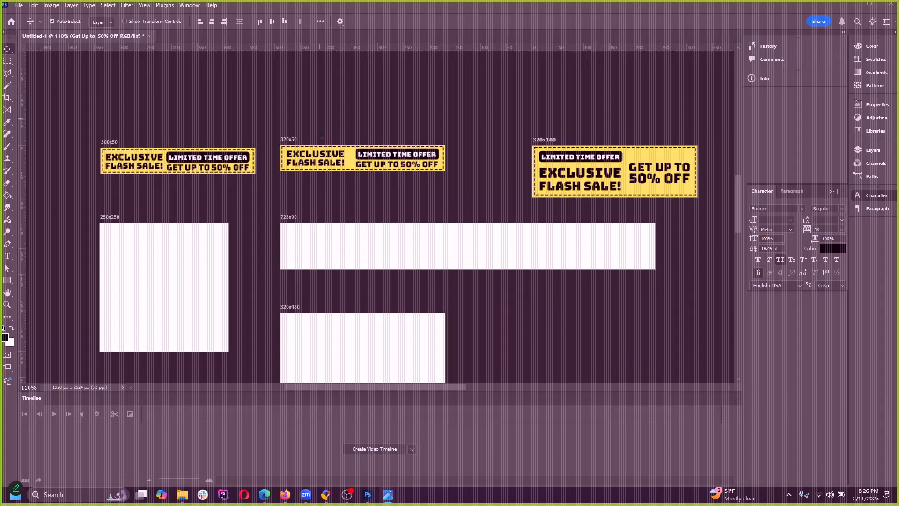
scroll(141, 197, up, 1)
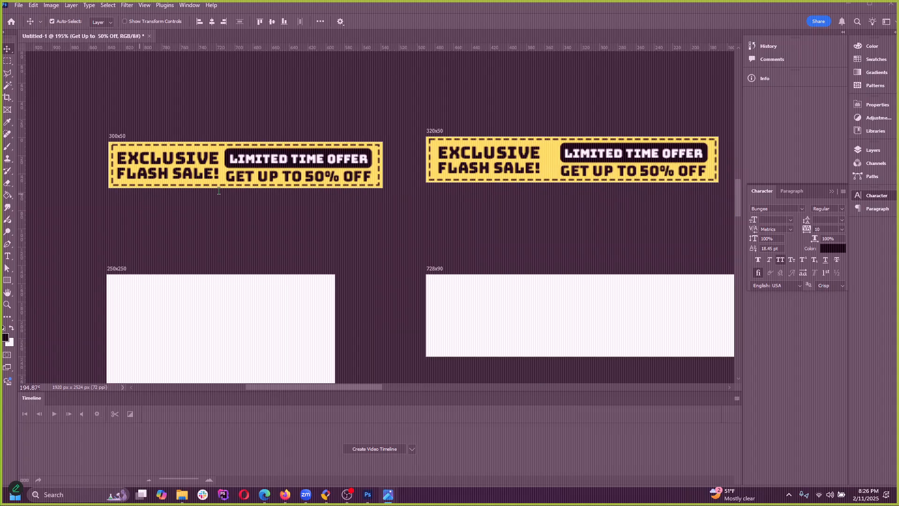
scroll(187, 216, down, 2)
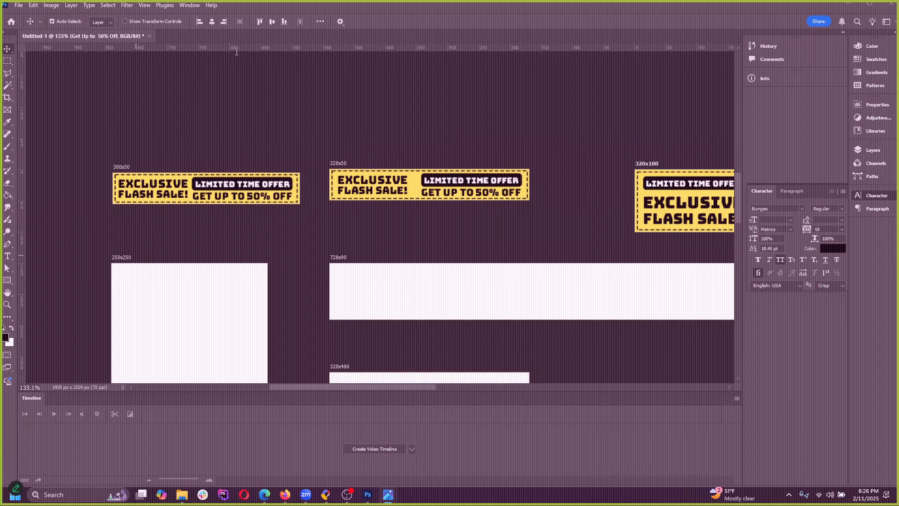
click(145, 6)
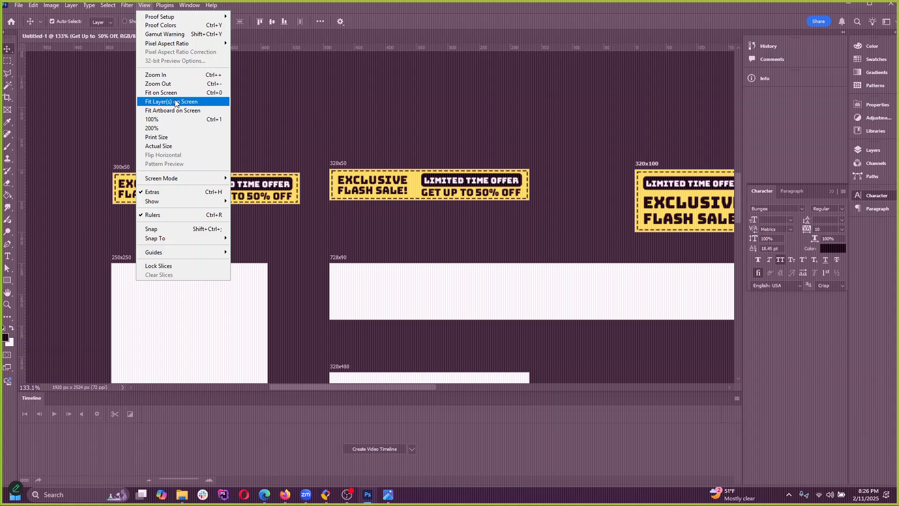
click(175, 120)
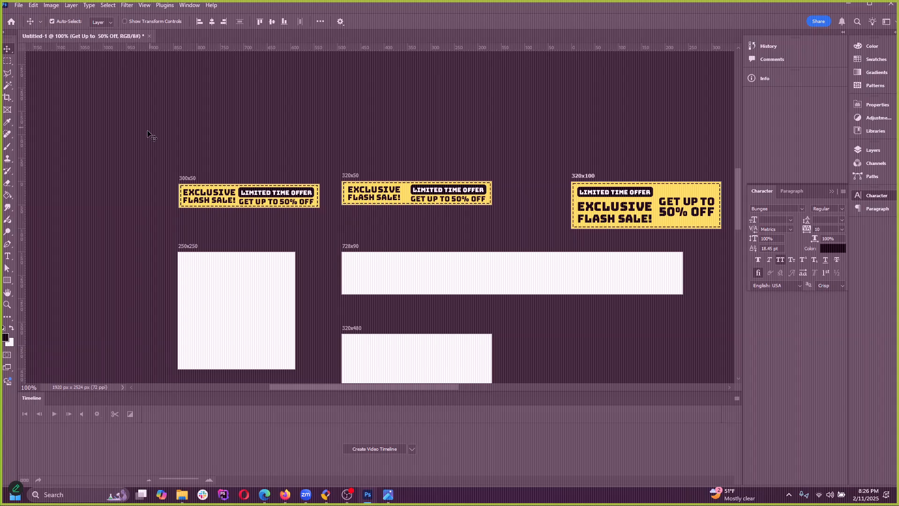
Step: Preview the banners in the Save for Web export dialog, then close it without saving
click(18, 5)
mouse_move(79, 170)
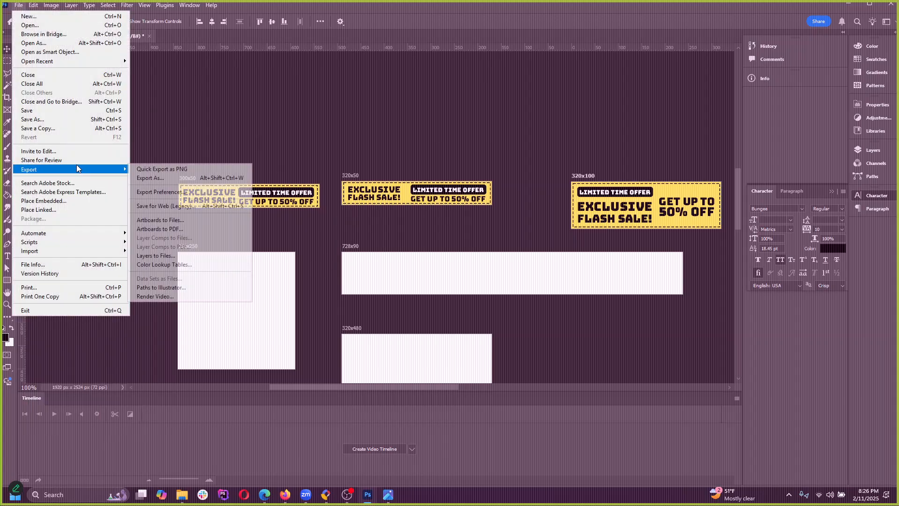
click(184, 206)
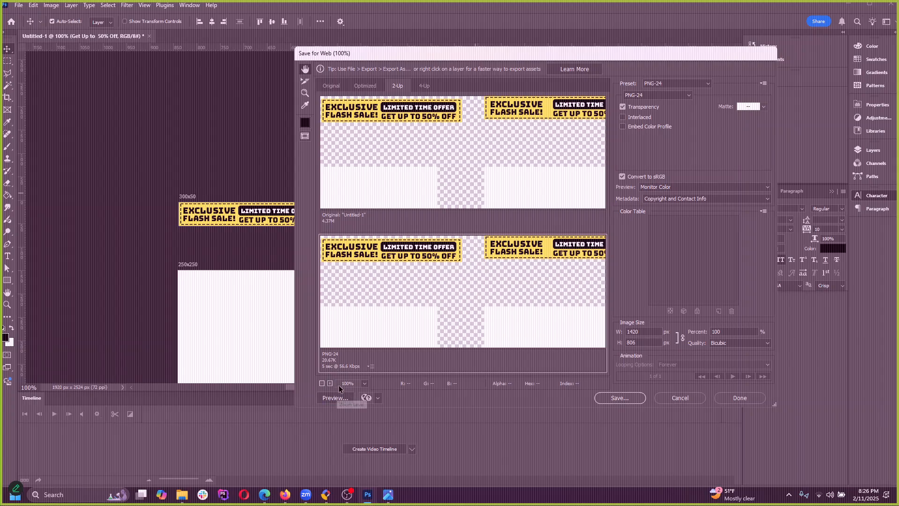
click(414, 156)
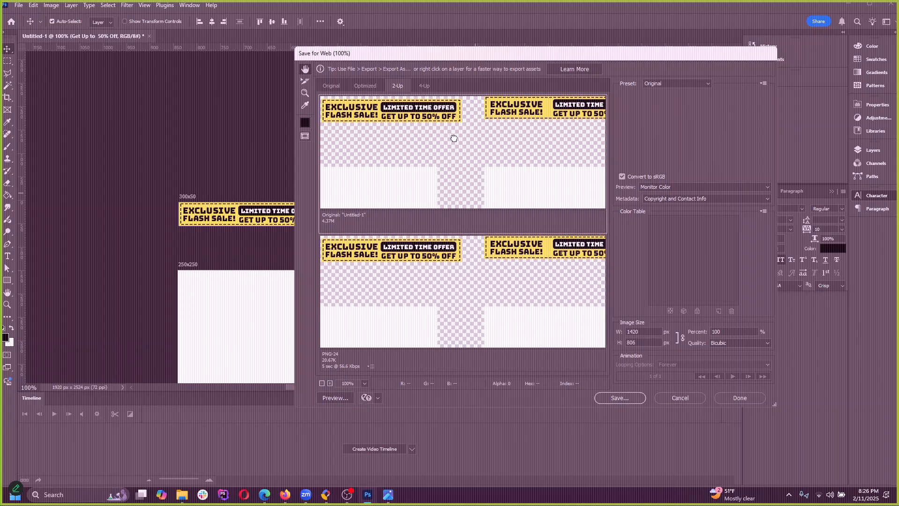
drag(445, 58, 468, 161)
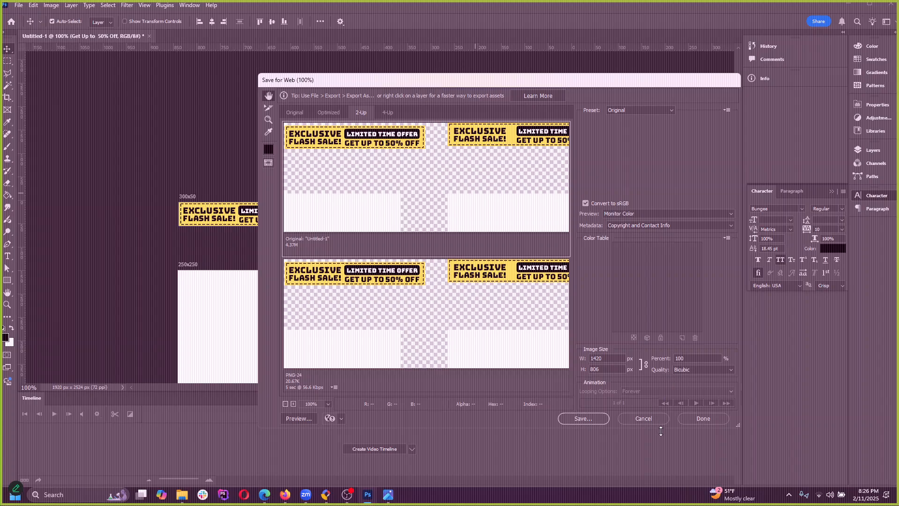
click(651, 420)
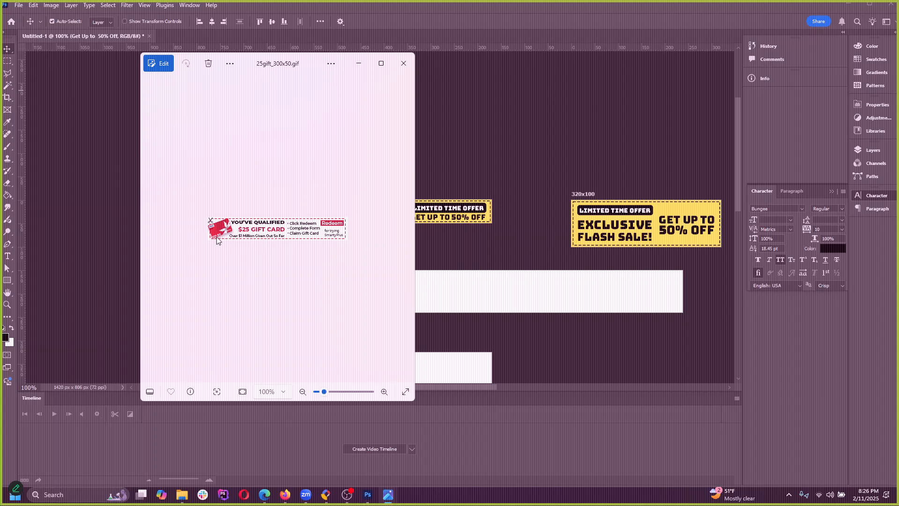
Step: Examine the reference banner 25gift_300x50.gif beside the artboards for its text sizes and layout
drag(282, 67, 519, 76)
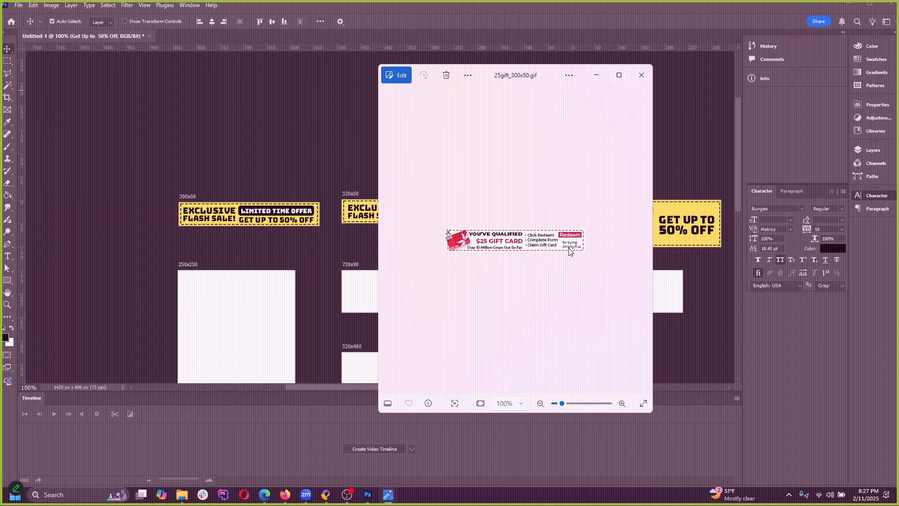
mouse_move(513, 85)
mouse_down()
mouse_move(551, 80)
mouse_move(527, 79)
mouse_up()
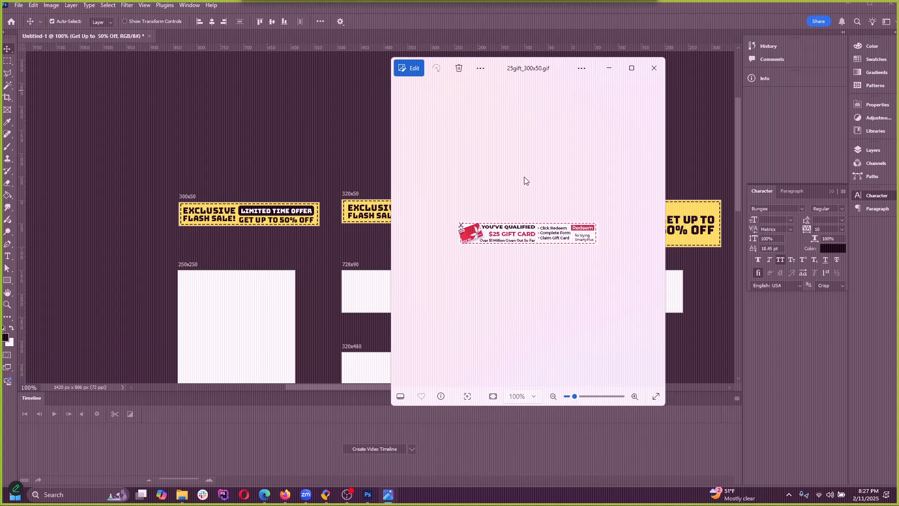
click(601, 71)
Step: Try reducing the GET UP TO 50% OFF text on the 300x50 banner to 9 pt
scroll(223, 224, up, 3)
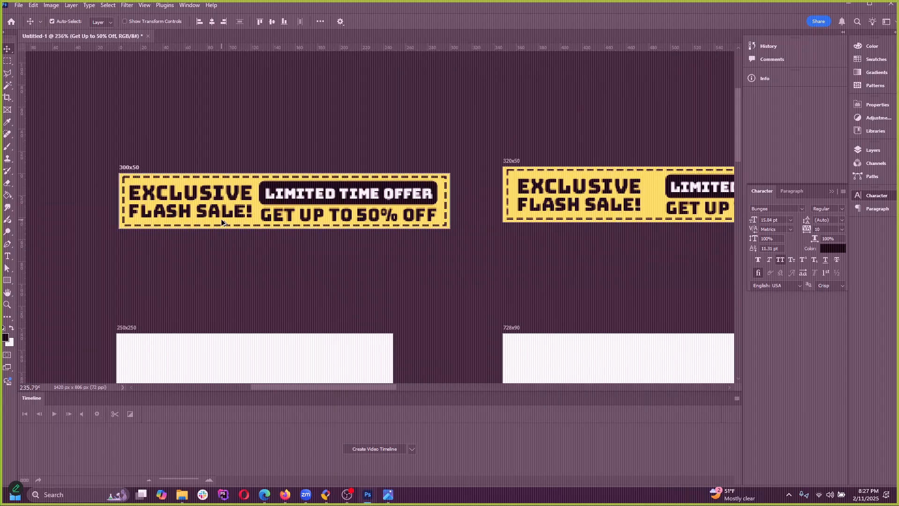
scroll(222, 220, up, 2)
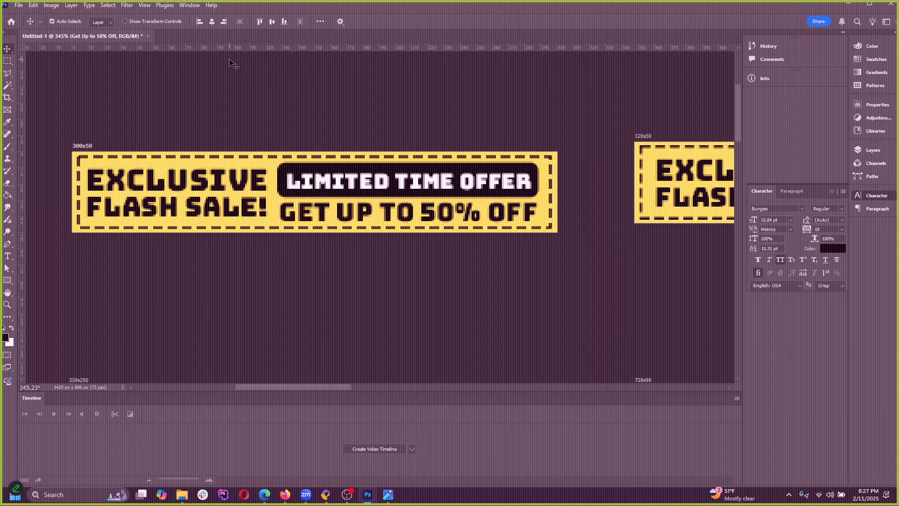
click(7, 256)
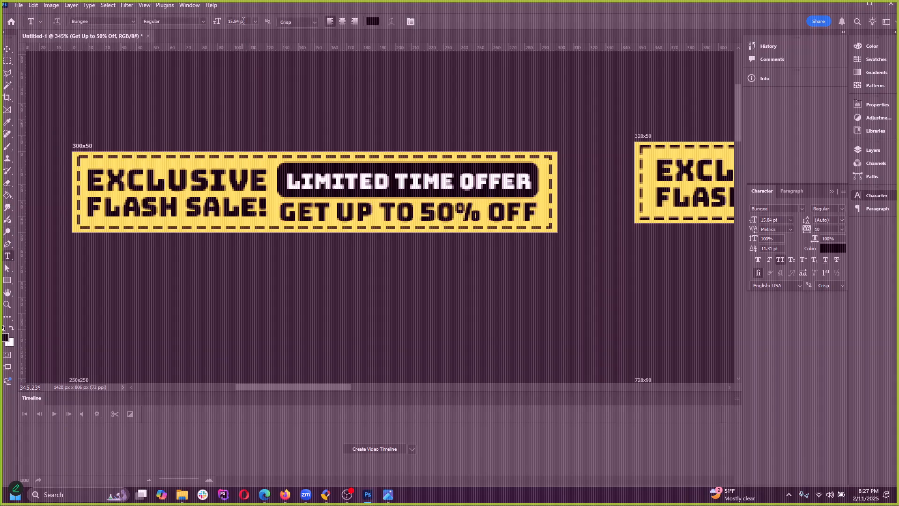
key(Down)
key(Down)
key(Down)
key(Down)
key(Down)
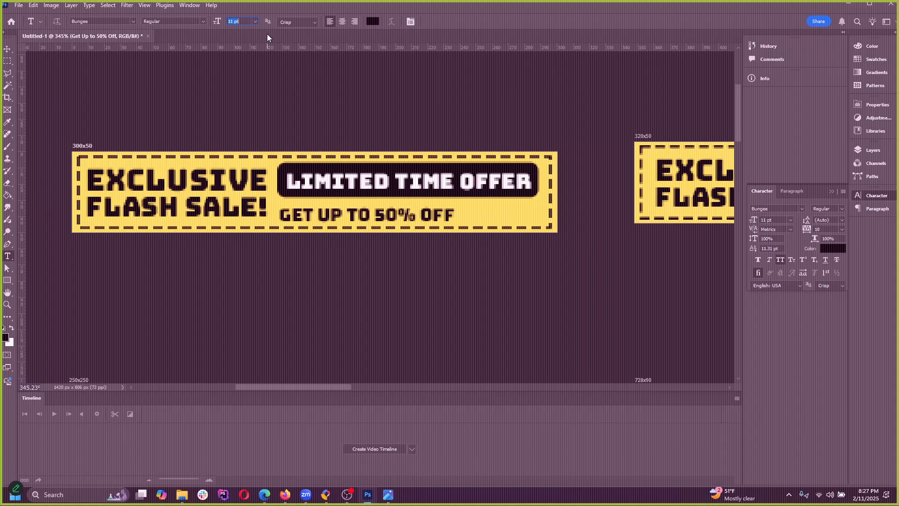
key(Down)
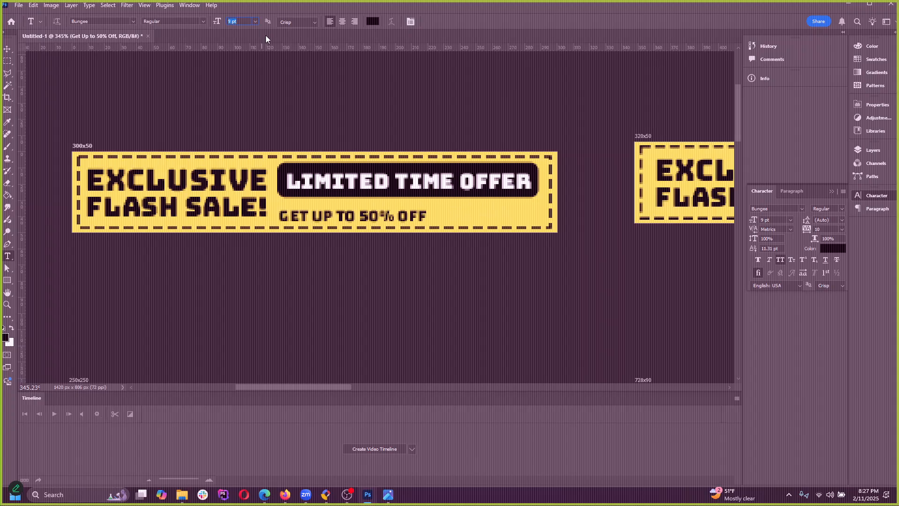
key(Down)
Step: Try centring the small GET UP TO 50% OFF text beneath the LIMITED TIME OFFER rectangle at 100% view
click(7, 50)
scroll(249, 153, down, 6)
scroll(224, 281, up, 2)
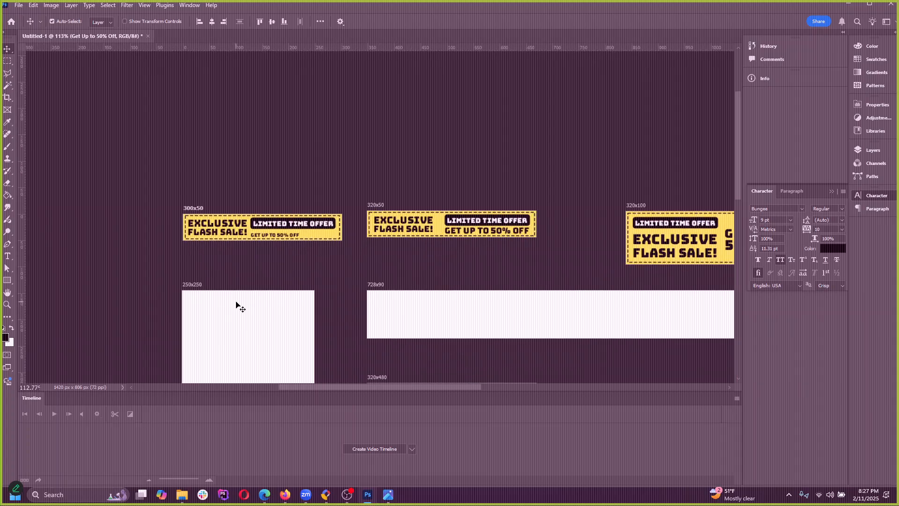
click(142, 7)
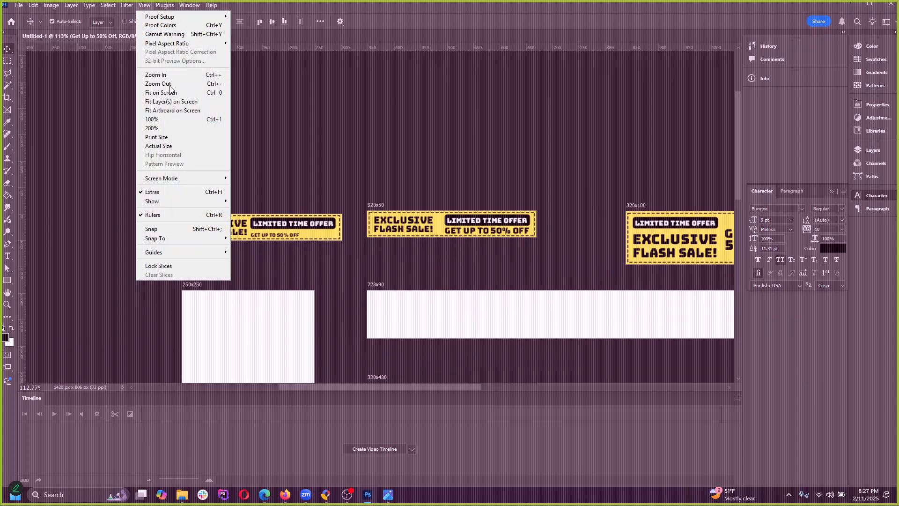
click(169, 120)
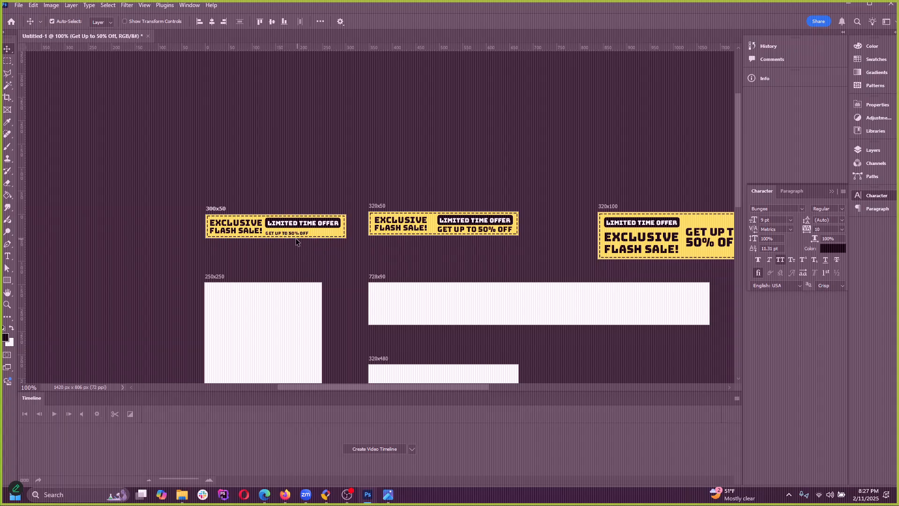
drag(277, 232, 291, 234)
click(308, 255)
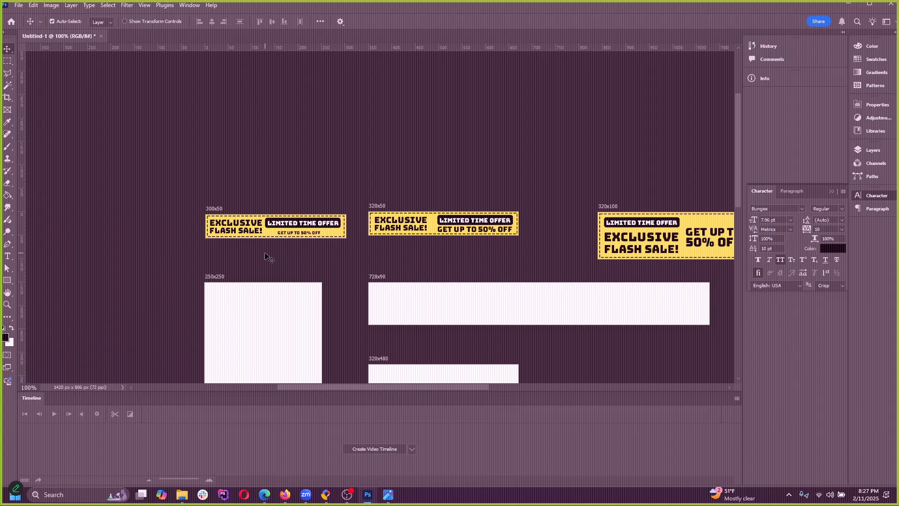
Step: Undo the size reduction and the move of the GET UP TO 50% OFF text on the 300x50 banner
scroll(264, 257, up, 5)
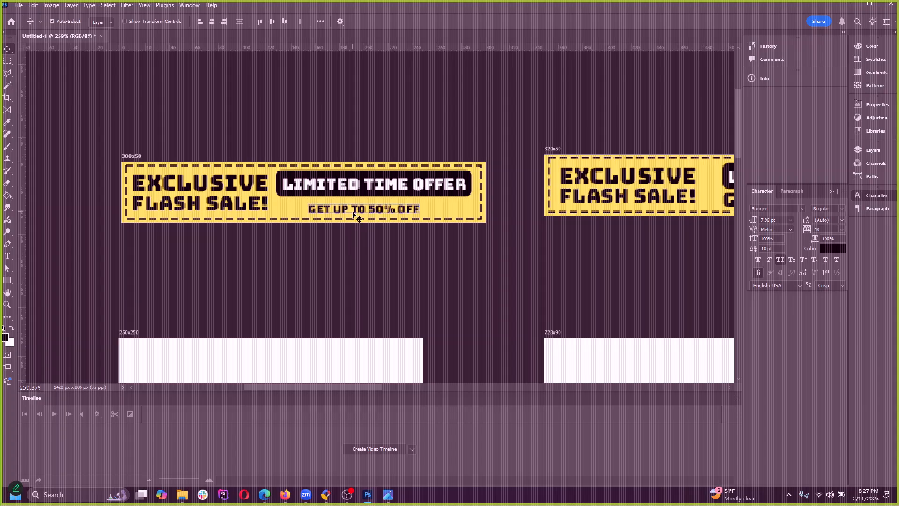
click(367, 212)
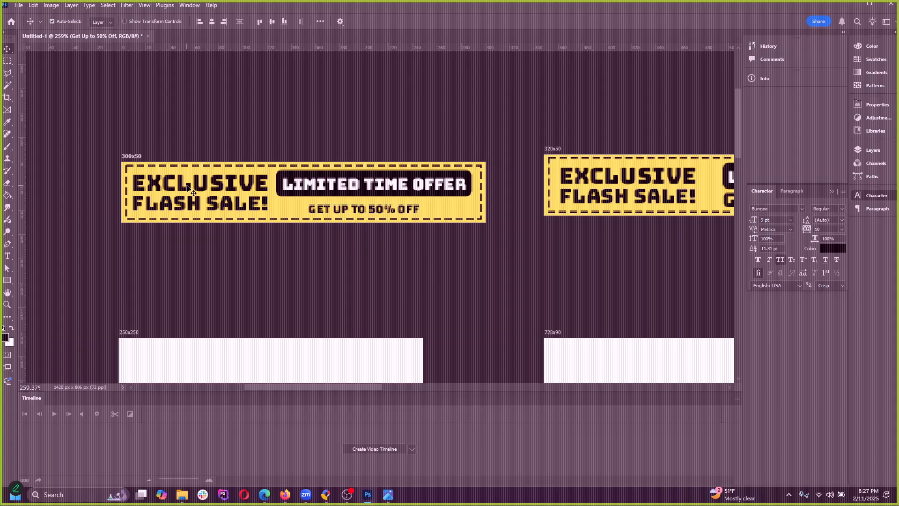
drag(365, 252, 335, 253)
key(ctrl+z)
scroll(197, 263, down, 3)
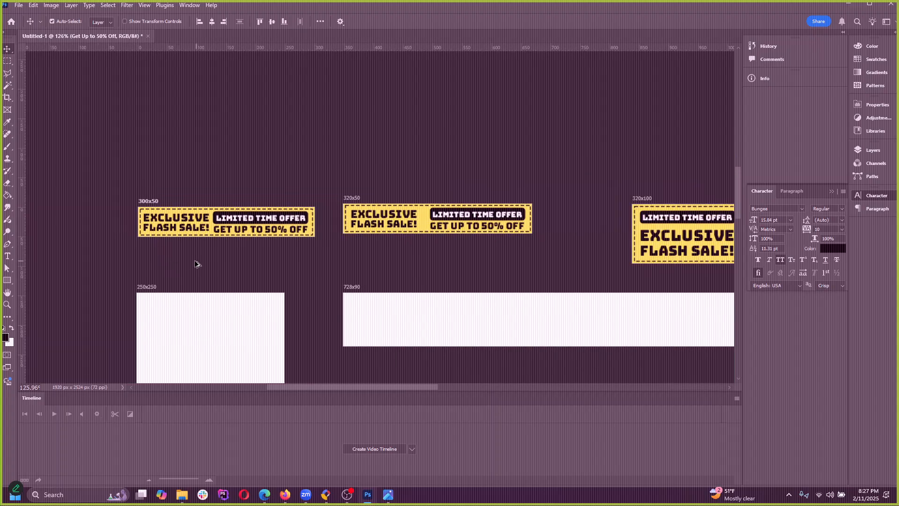
Step: Try green (56b814) and teal (14b6b8) text colours on the 50% in the 300x50 banner, then discard them
scroll(265, 278, down, 2)
scroll(187, 249, up, 6)
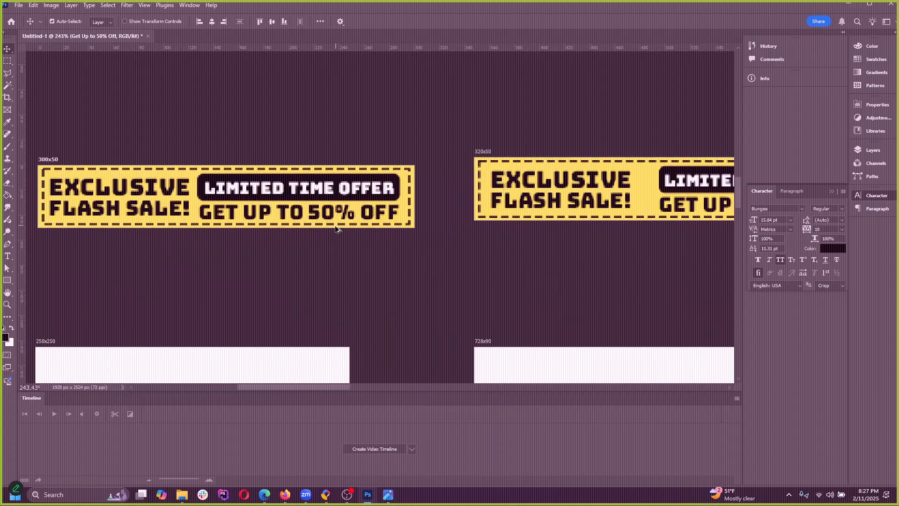
click(7, 257)
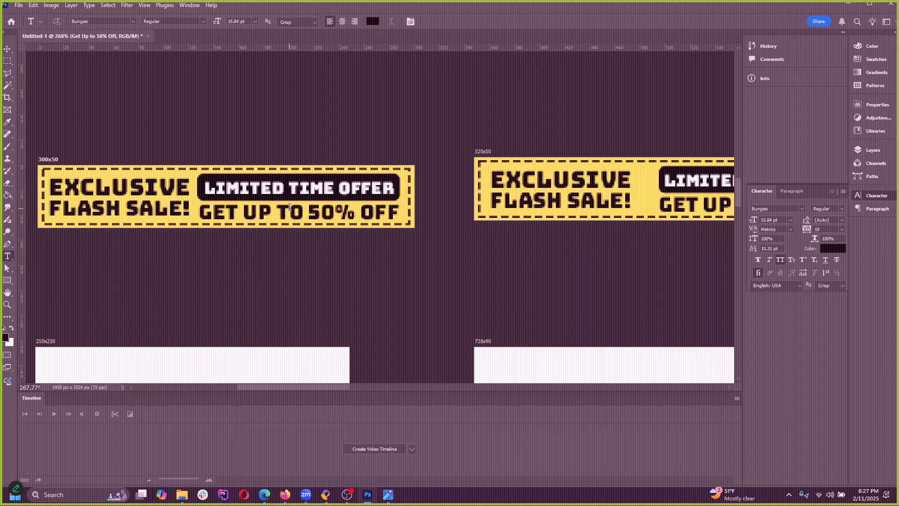
scroll(318, 218, up, 2)
drag(308, 213, 367, 210)
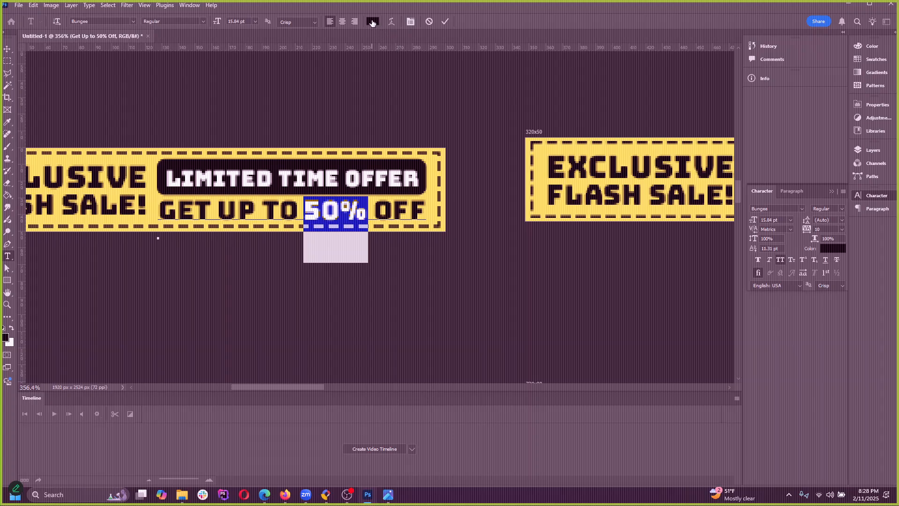
click(379, 215)
drag(306, 210, 366, 215)
click(372, 22)
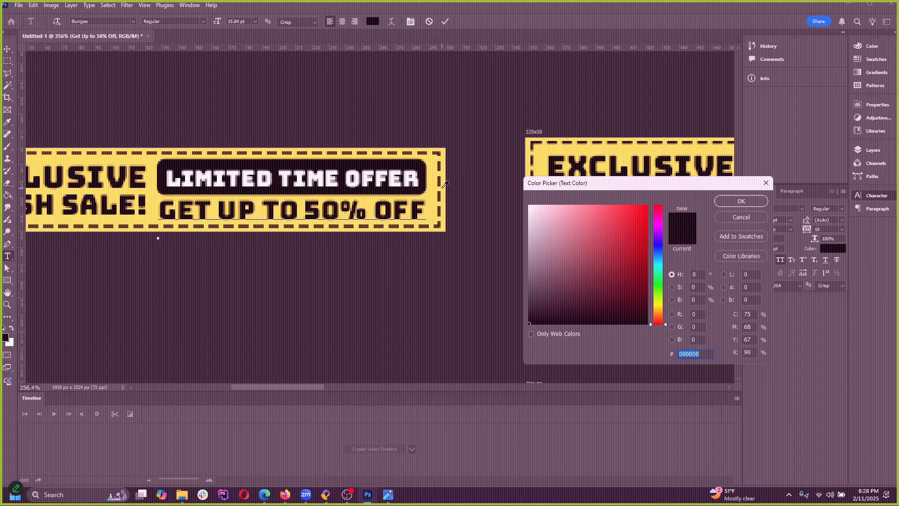
mouse_move(571, 314)
mouse_down()
mouse_move(628, 293)
mouse_move(634, 240)
mouse_move(660, 254)
mouse_move(660, 239)
mouse_move(661, 301)
mouse_move(660, 292)
mouse_up()
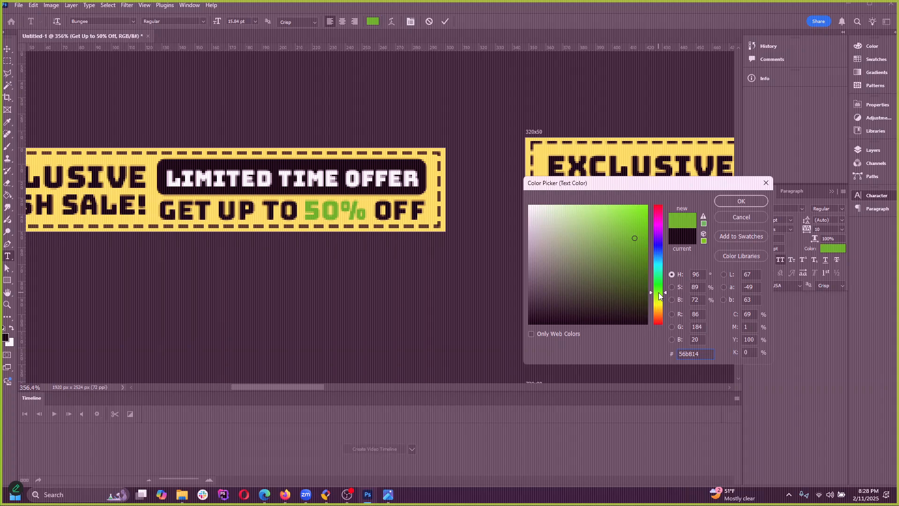
drag(660, 292, 661, 267)
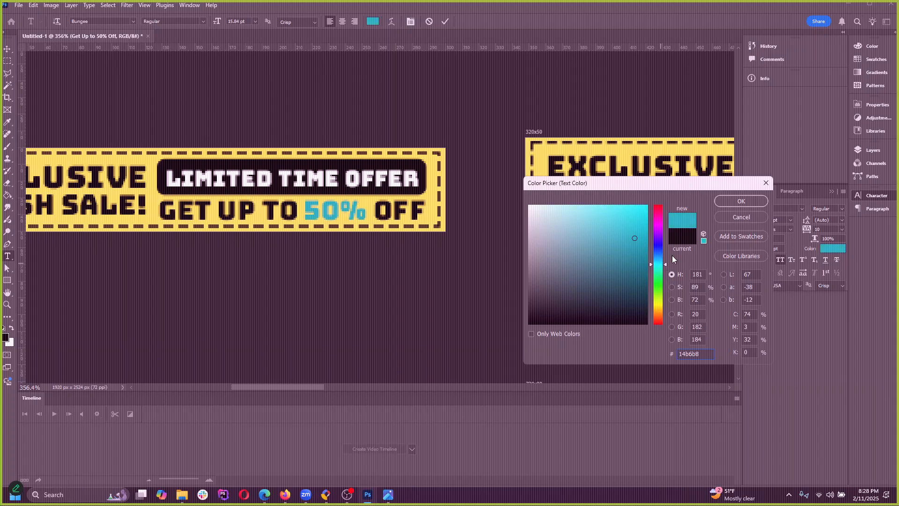
click(732, 218)
Step: Try a mustard (b9a539) text colour on the 50% in the 300x50 banner, then discard it
click(321, 209)
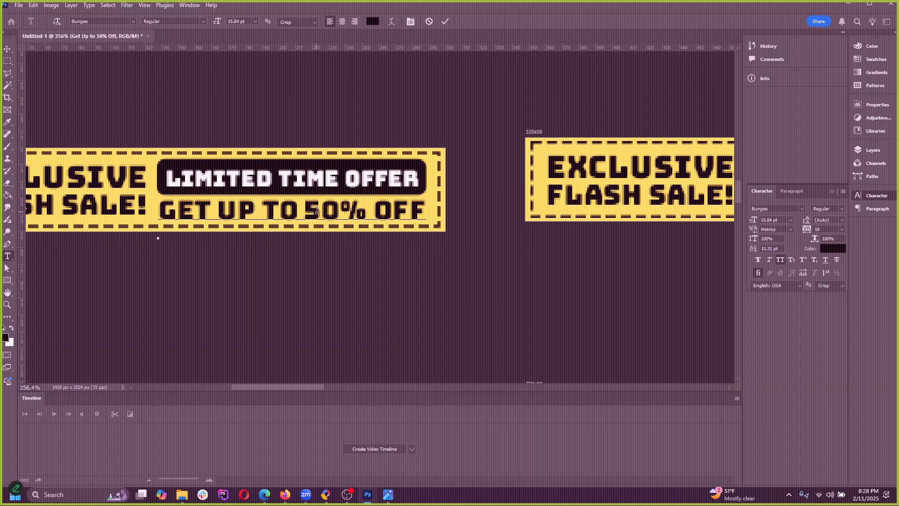
drag(304, 211, 370, 215)
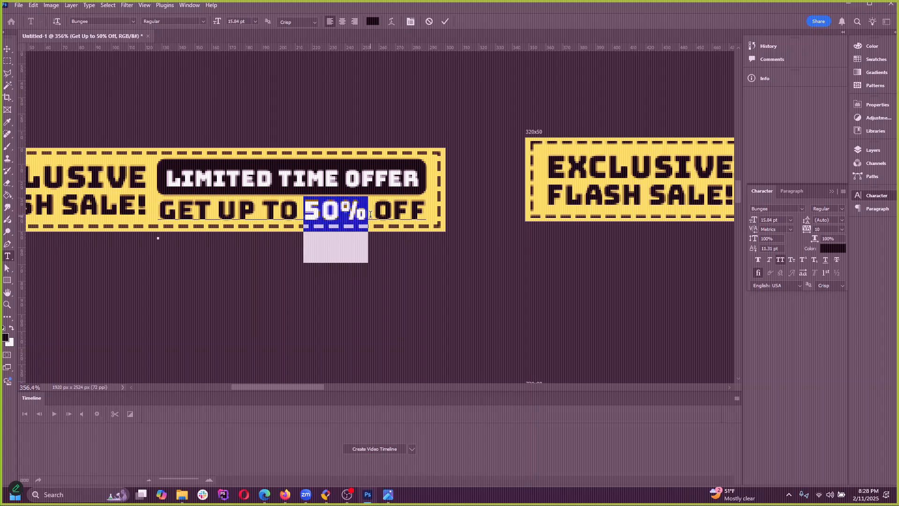
click(374, 21)
mouse_move(659, 262)
mouse_down()
mouse_move(655, 243)
mouse_move(658, 255)
mouse_up()
click(327, 208)
click(327, 208)
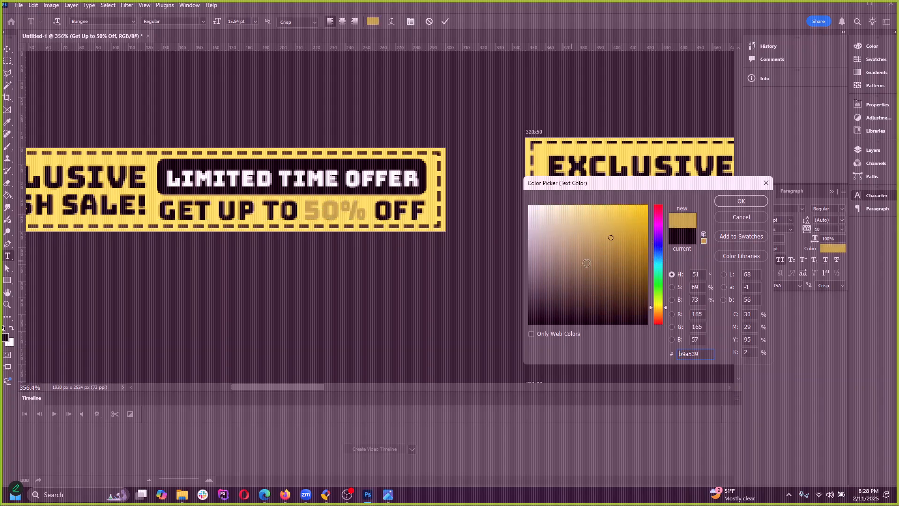
click(743, 216)
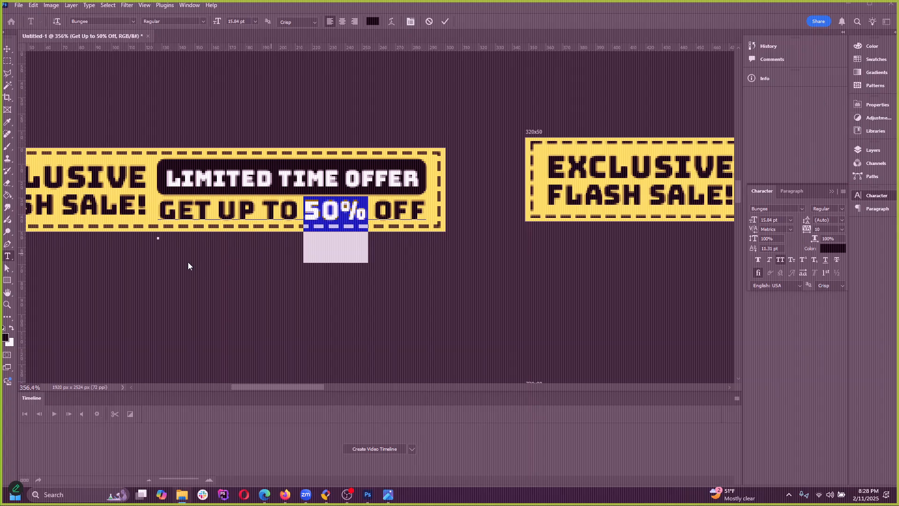
click(872, 47)
click(876, 46)
click(875, 47)
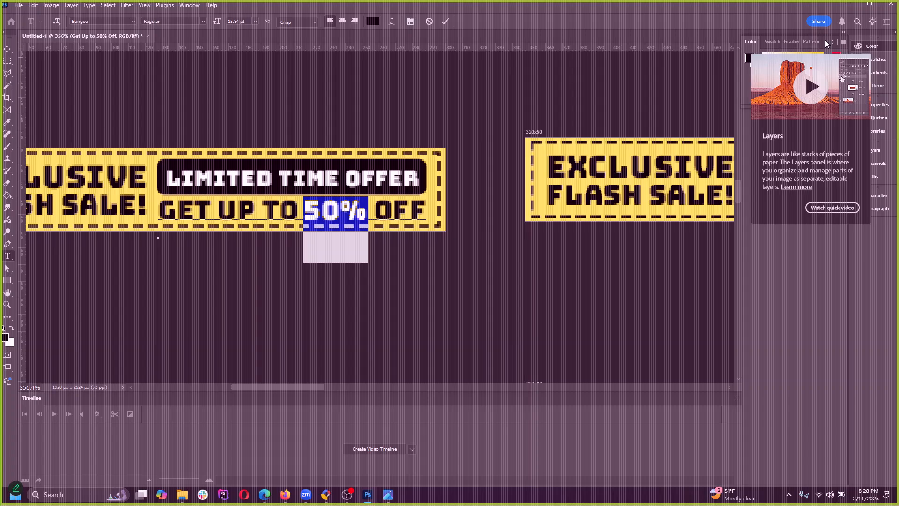
mouse_move(739, 82)
mouse_down()
mouse_move(645, 83)
mouse_move(741, 83)
mouse_up()
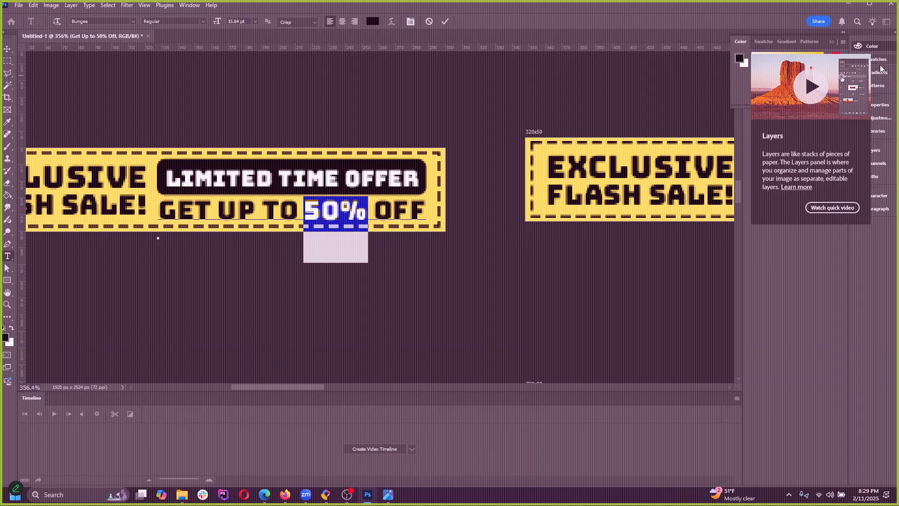
click(892, 60)
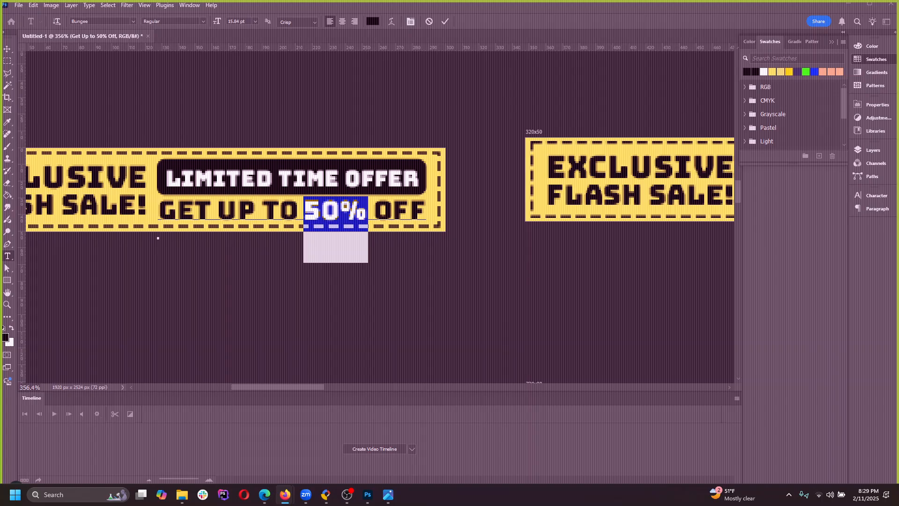
key(alt+Tab)
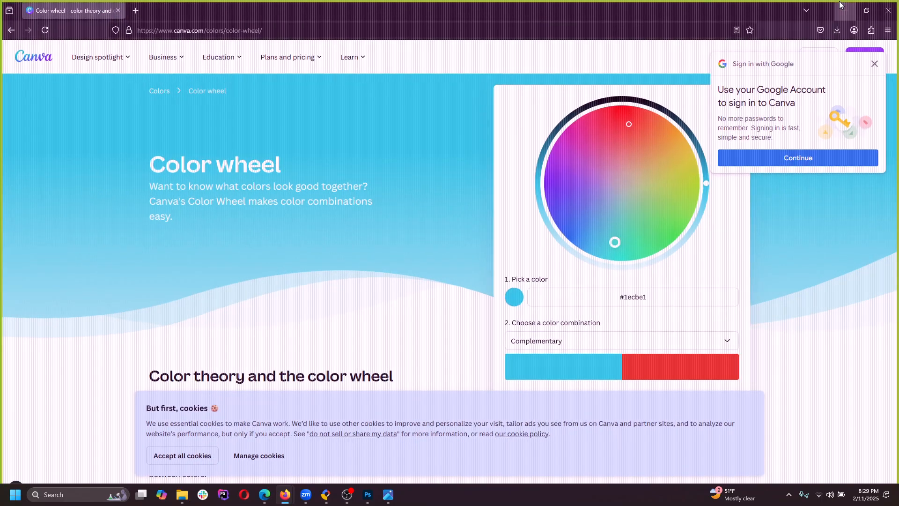
key(alt+Tab)
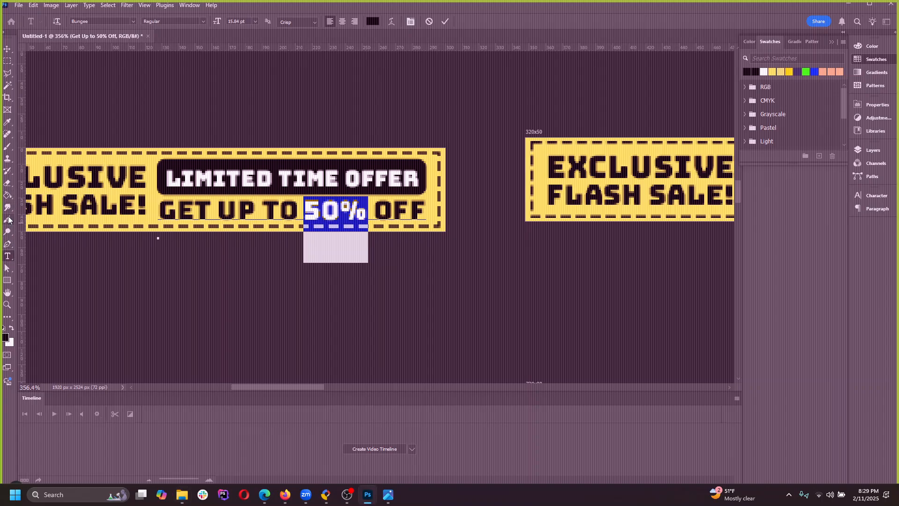
Step: Sample the 300x50 banner's yellow background as the foreground colour and copy its hex code ffe552
click(8, 48)
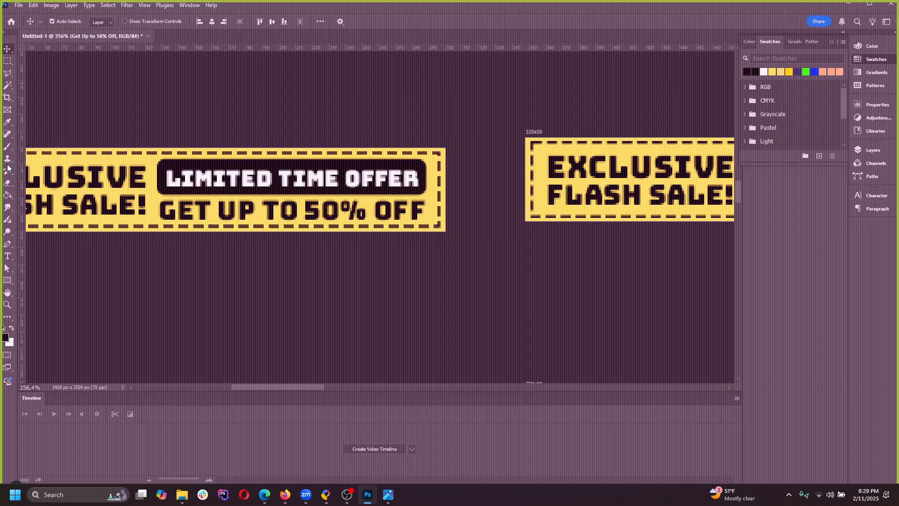
click(7, 196)
alt+click(150, 160)
click(4, 337)
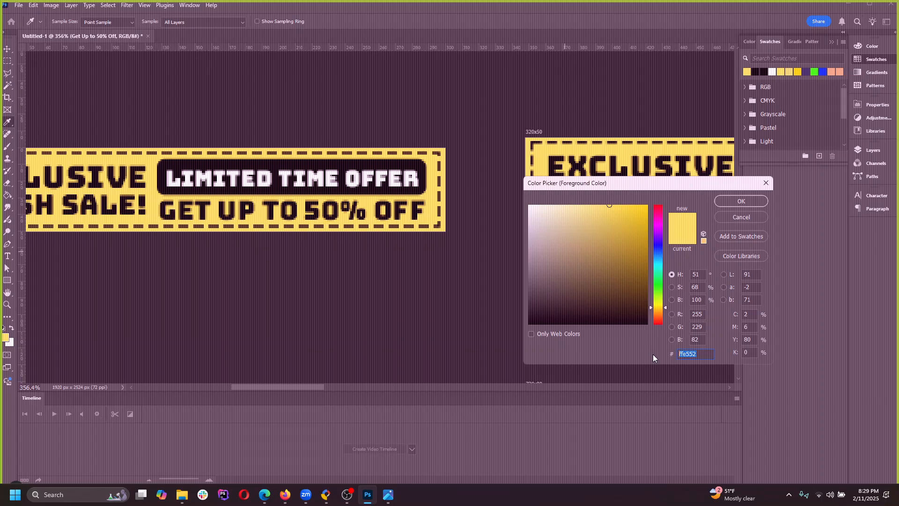
right_click(683, 354)
click(705, 254)
Step: Switch to the Canva color wheel in Firefox and set the picked colour to #ffe552
mouse_move(374, 502)
click(285, 495)
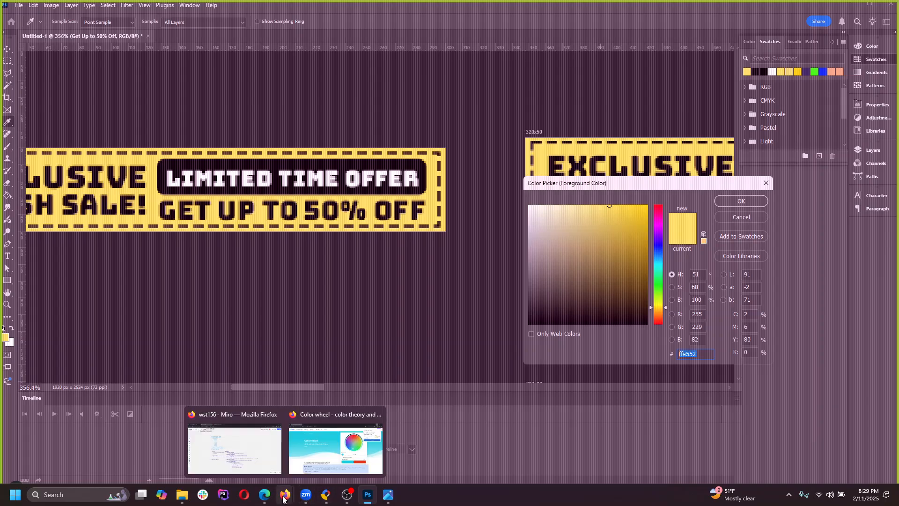
click(367, 427)
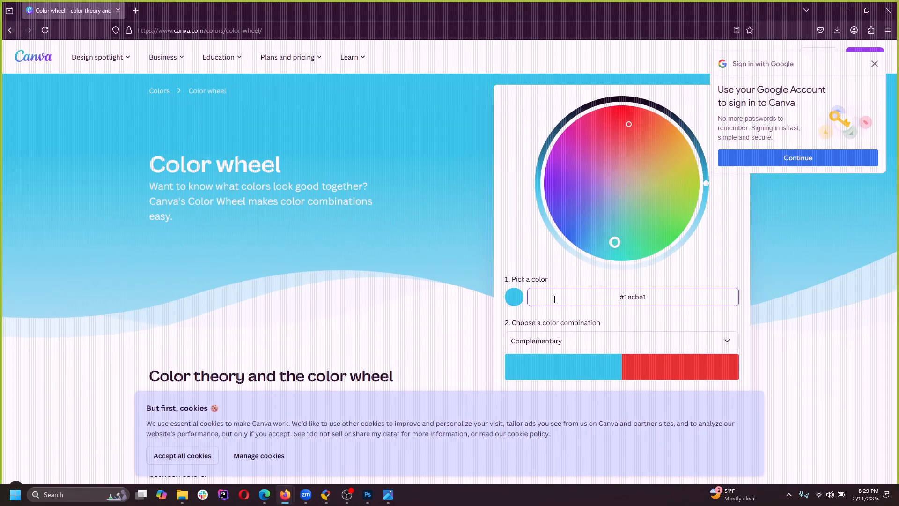
key(ctrl+a)
key(ctrl+v)
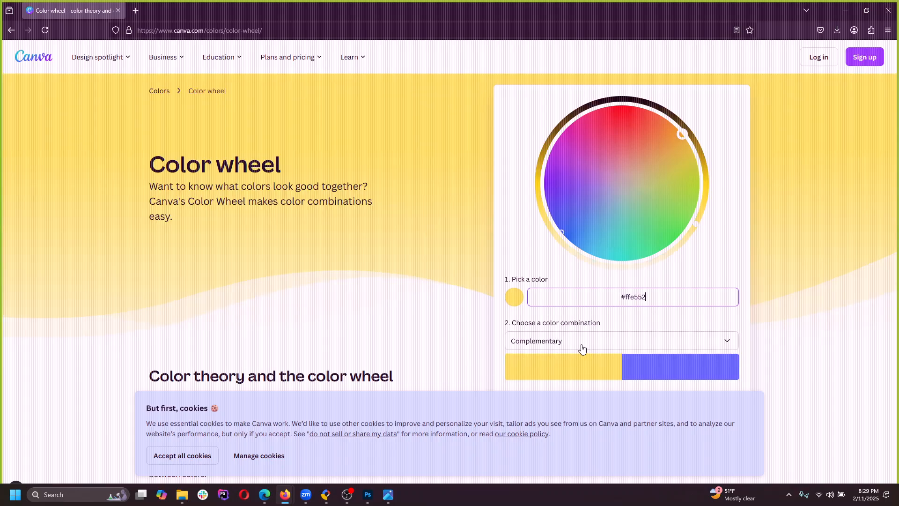
click(665, 318)
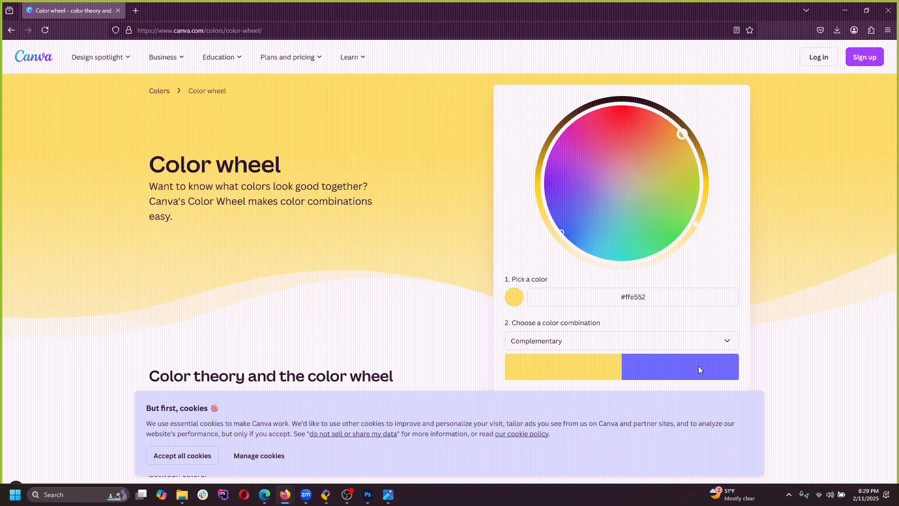
Step: Copy the complementary colour's hex code #526CFF, return to Photoshop and dismiss the foreground colour picker
scroll(692, 365, down, 2)
click(681, 359)
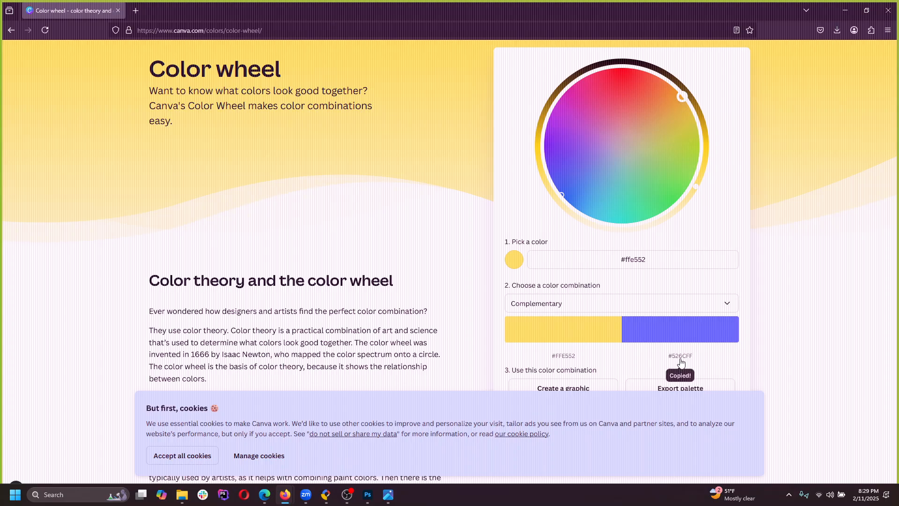
click(845, 10)
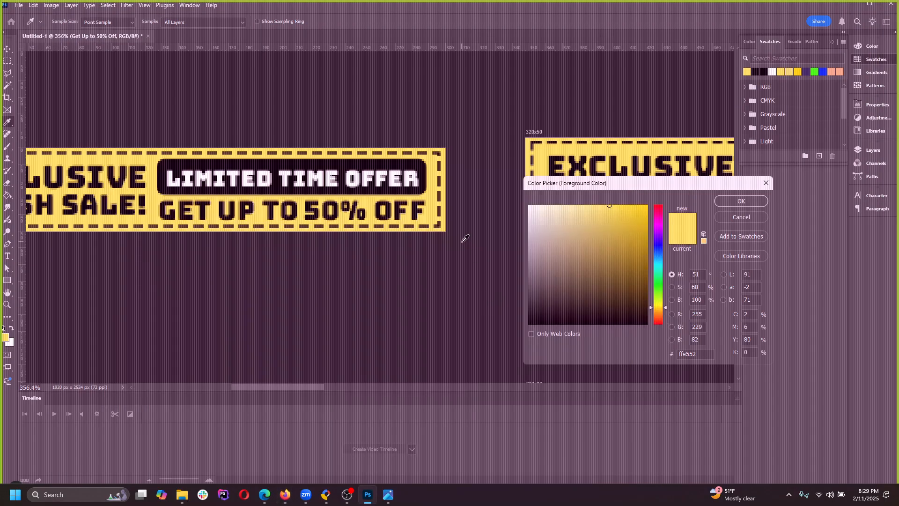
click(740, 217)
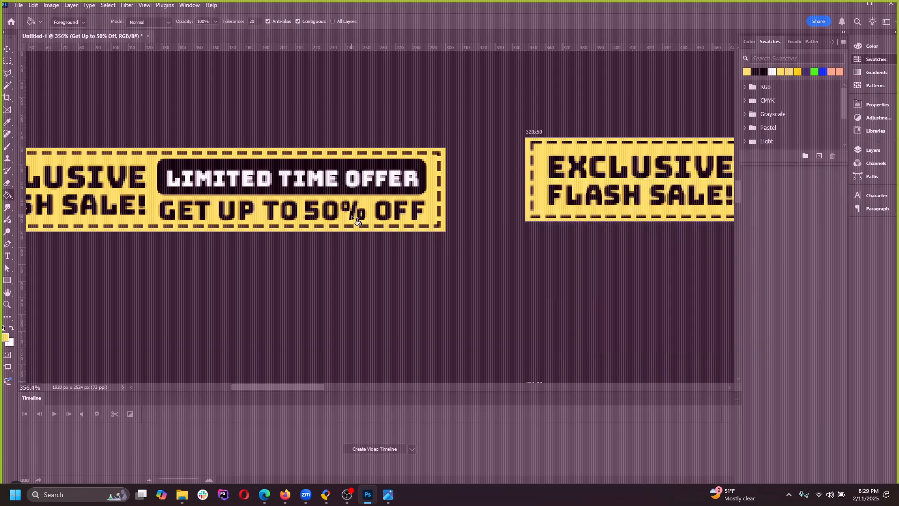
Step: Set the 50% in the 300x50 banner's GET UP TO 50% OFF text to the copied complementary blue, 526cff
click(8, 256)
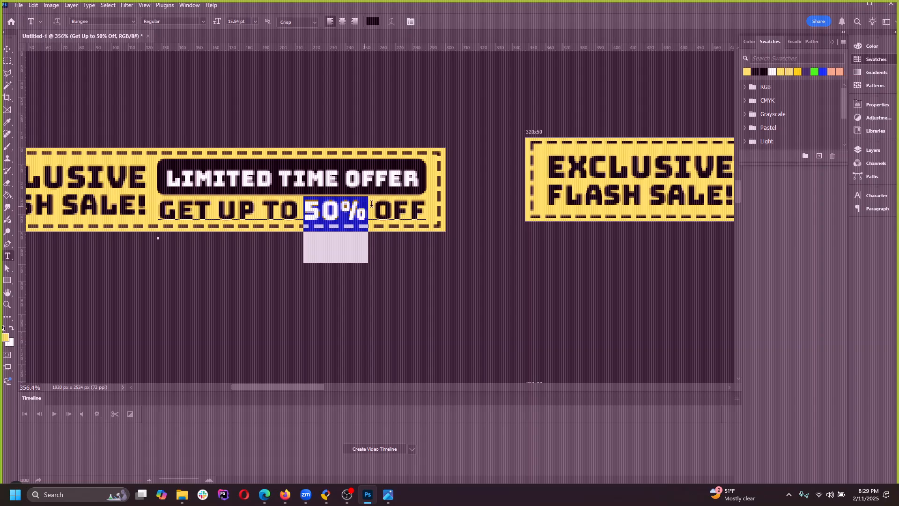
click(373, 22)
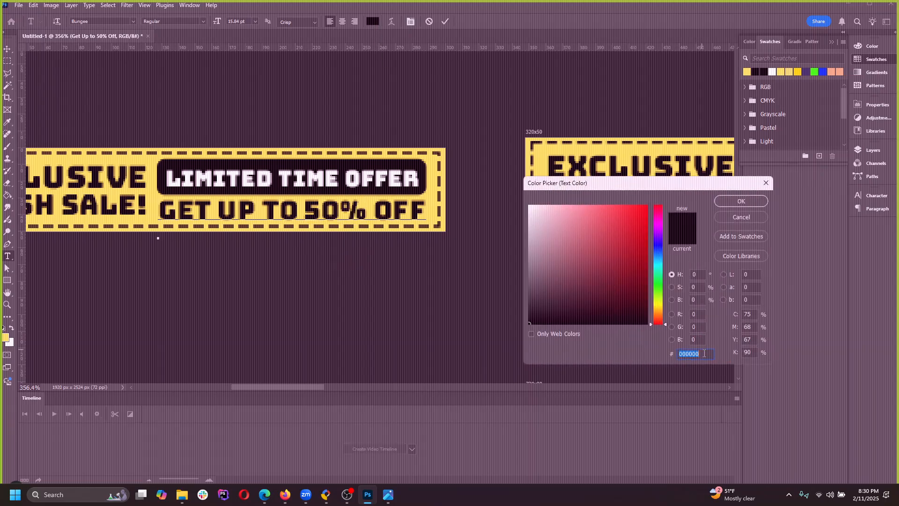
key(ctrl+a)
key(ctrl+v)
click(743, 199)
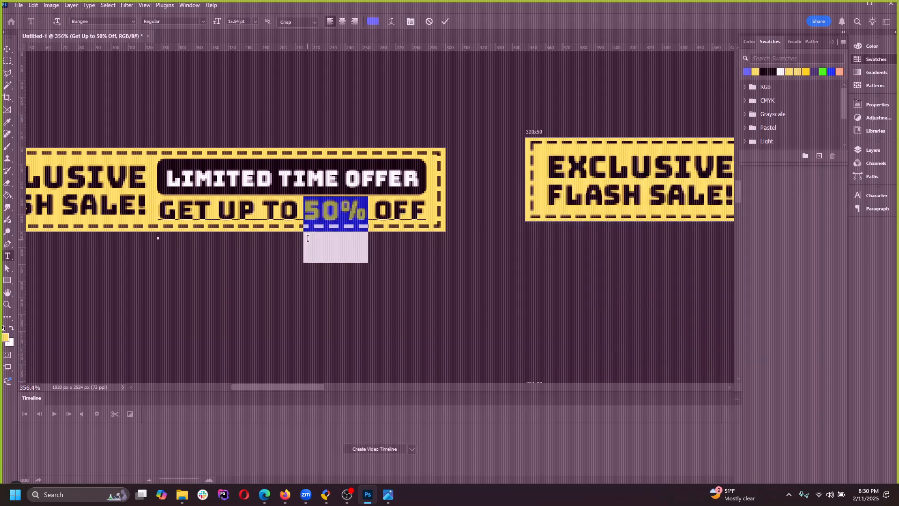
click(7, 49)
scroll(454, 277, down, 2)
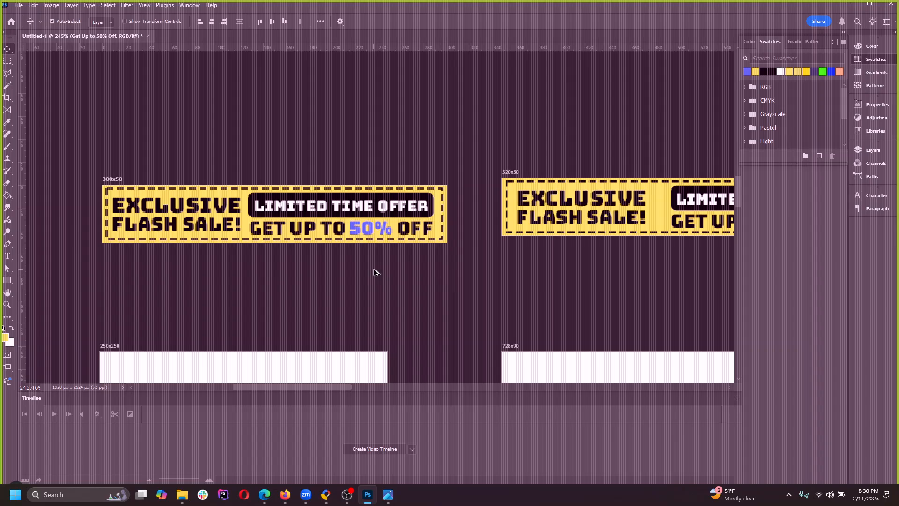
Step: Deepen the 50% text colour in the 300x50 banner to a saturated blue, 0025f4, and commit the text edit
scroll(375, 273, up, 5)
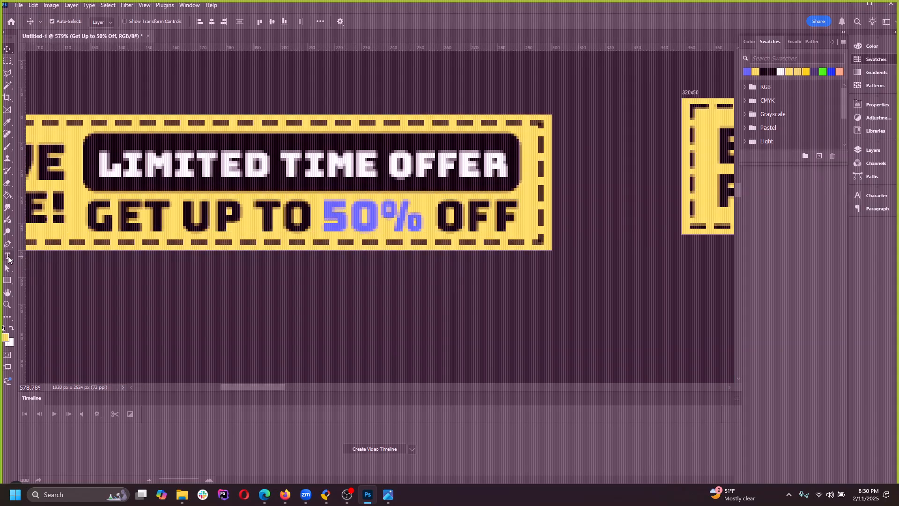
click(7, 256)
drag(320, 221, 424, 220)
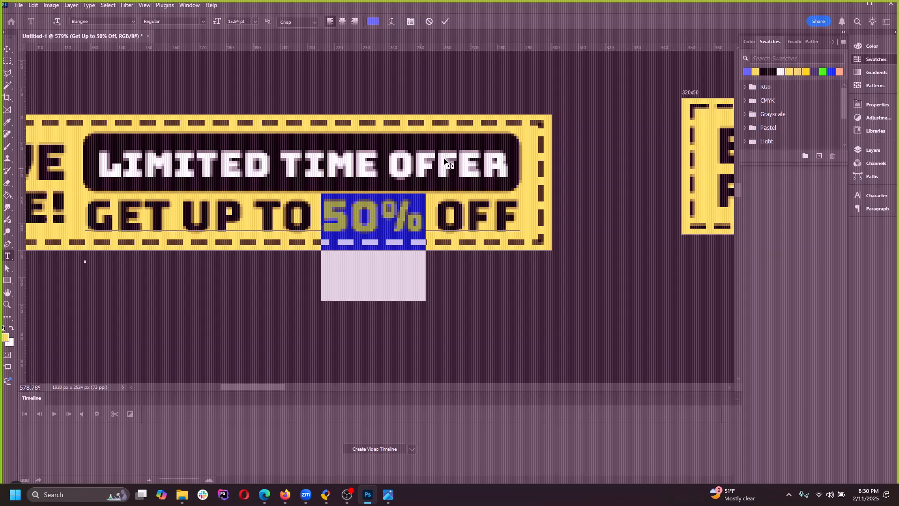
click(373, 21)
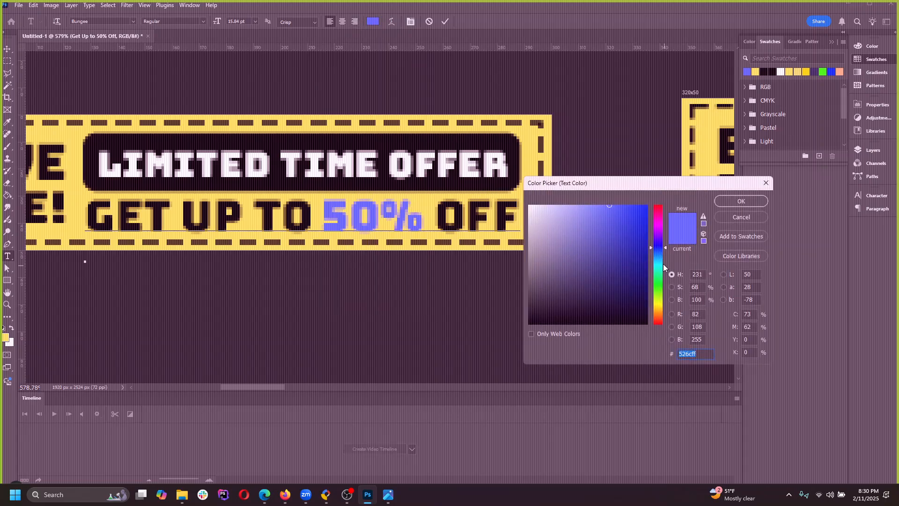
mouse_move(628, 223)
mouse_down()
mouse_move(668, 219)
mouse_move(660, 213)
mouse_up()
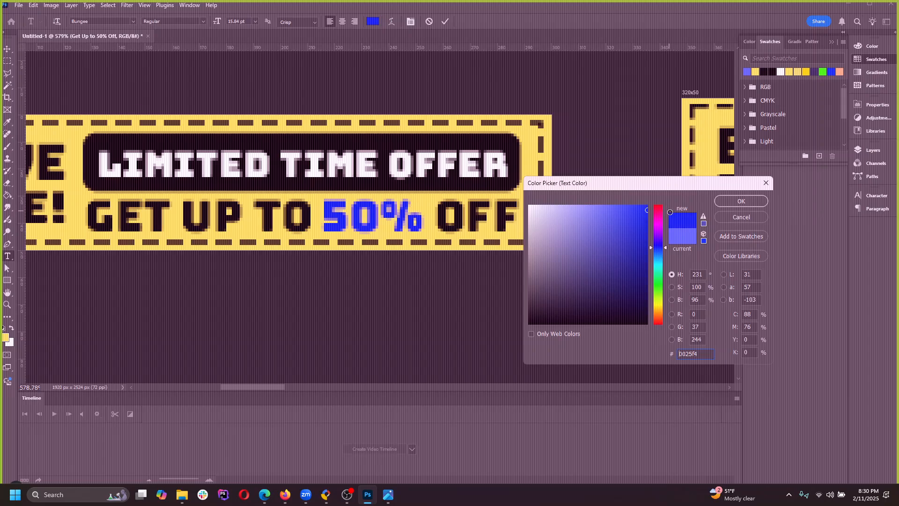
click(741, 201)
click(451, 214)
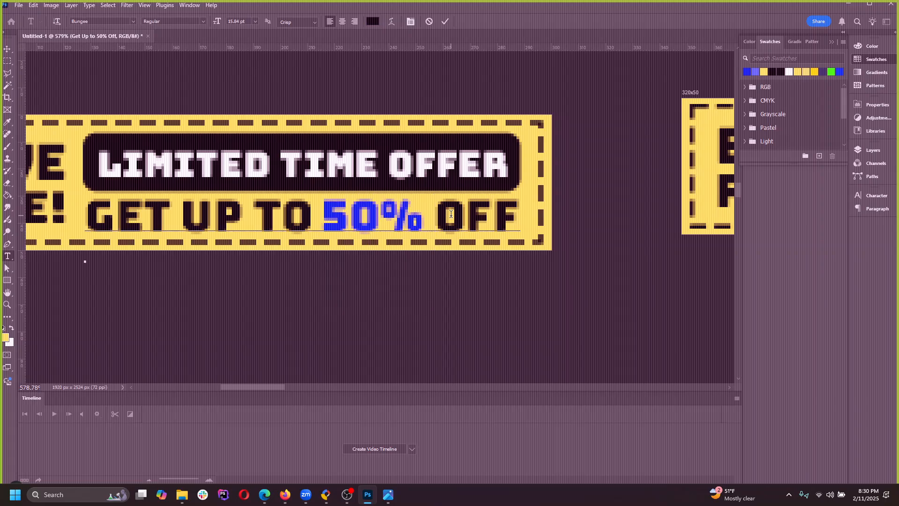
scroll(451, 214, down, 6)
scroll(458, 241, down, 2)
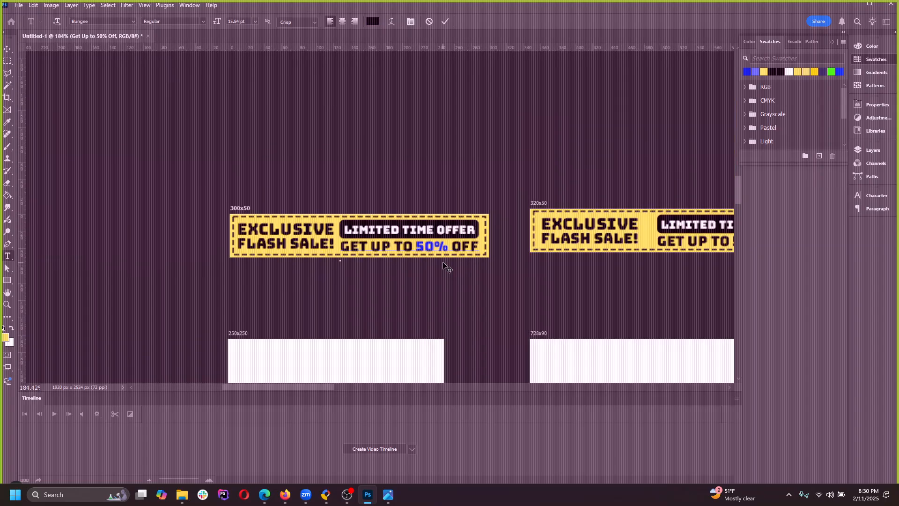
scroll(447, 248, up, 4)
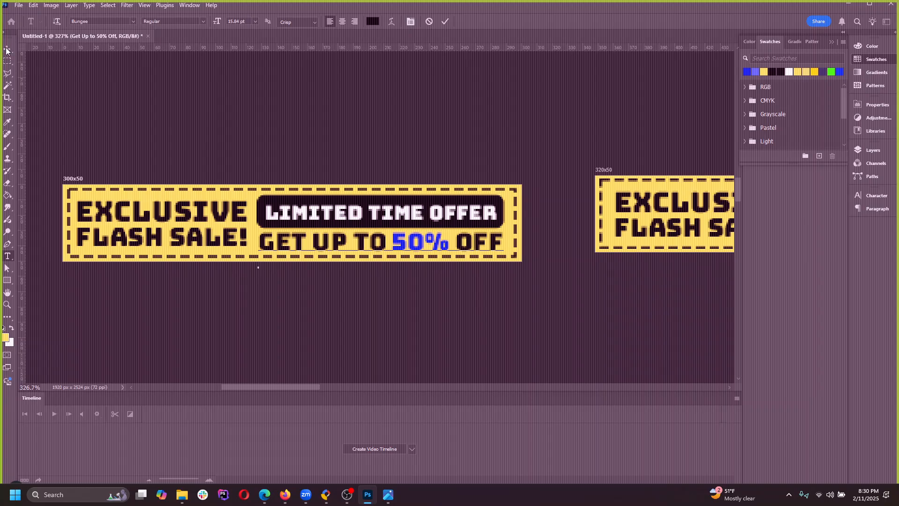
click(7, 49)
Step: Examine the legibility of the blue 50% on the 300x50 banner at several zoom levels, comparing it with the 320x50 version
scroll(364, 267, down, 7)
scroll(375, 266, up, 4)
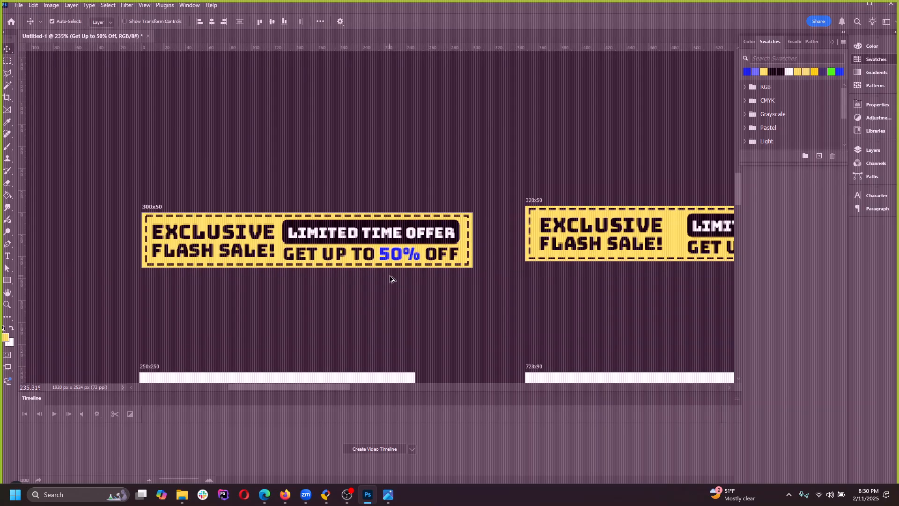
scroll(418, 266, up, 3)
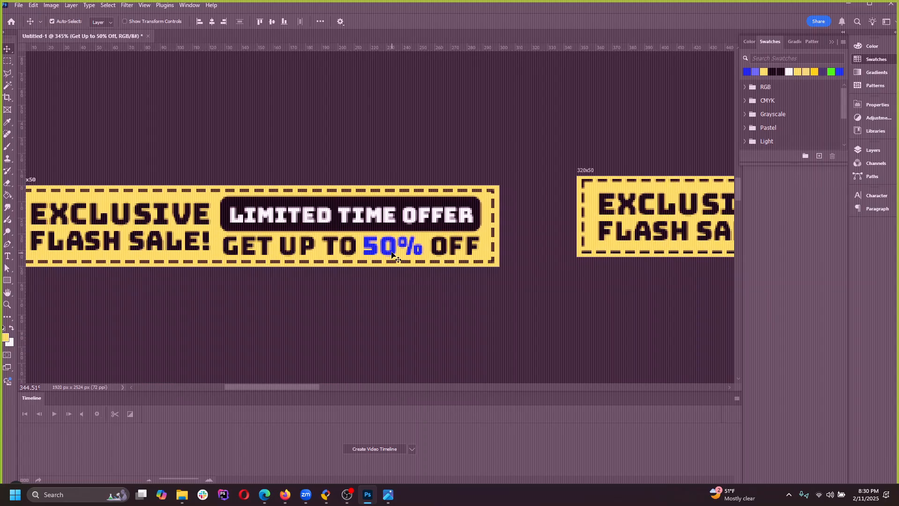
double_click(395, 253)
click(398, 252)
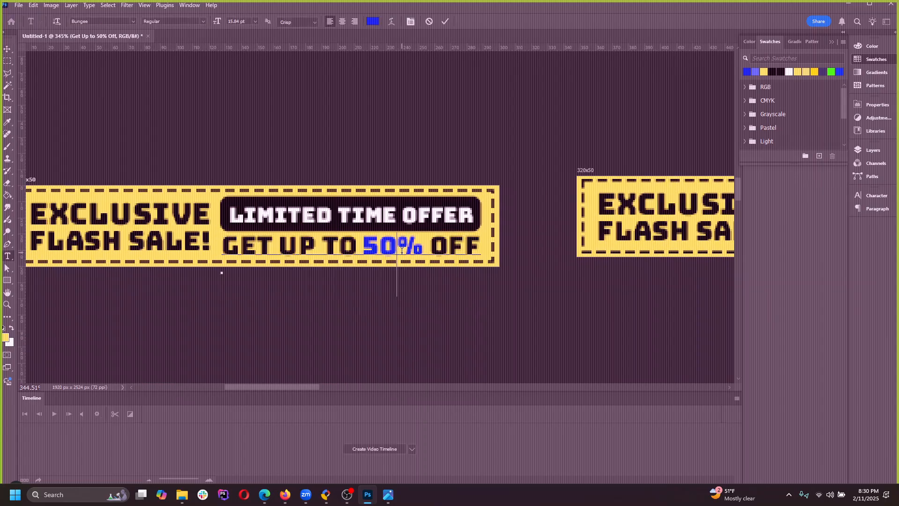
click(7, 49)
scroll(281, 309, down, 9)
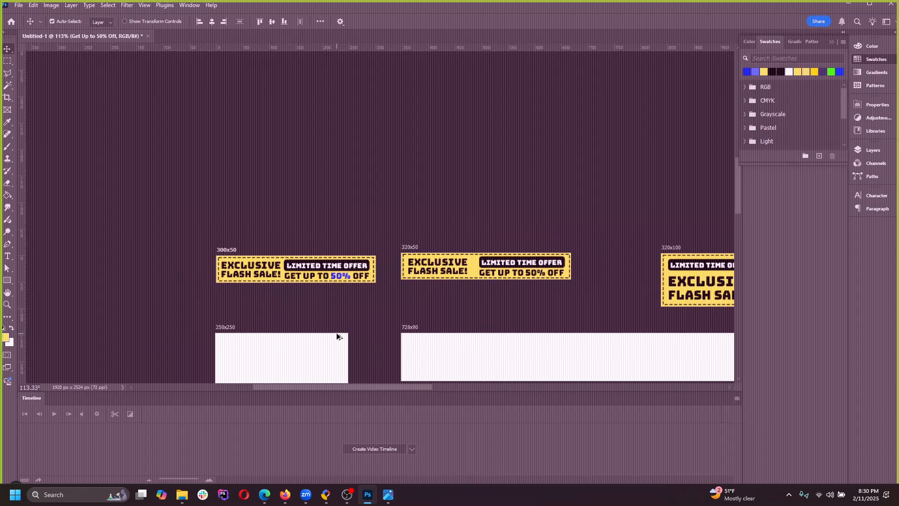
scroll(297, 305, up, 5)
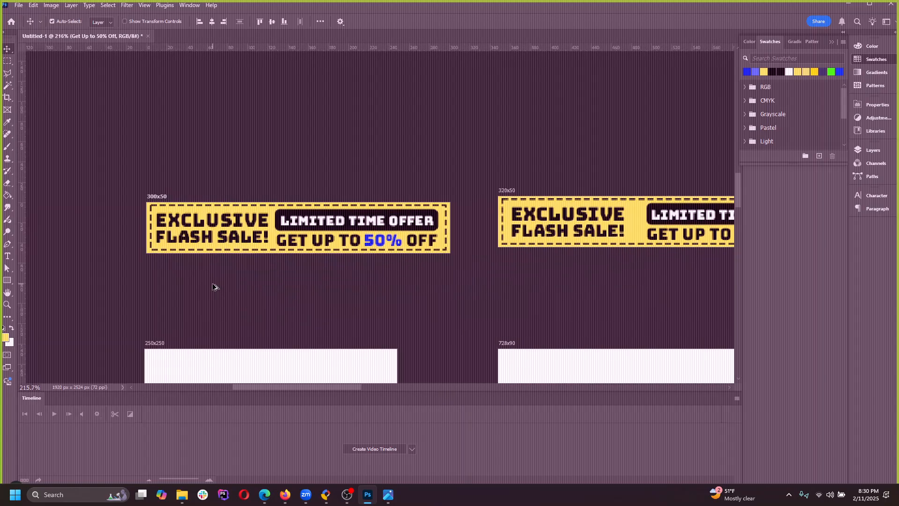
scroll(206, 230, up, 2)
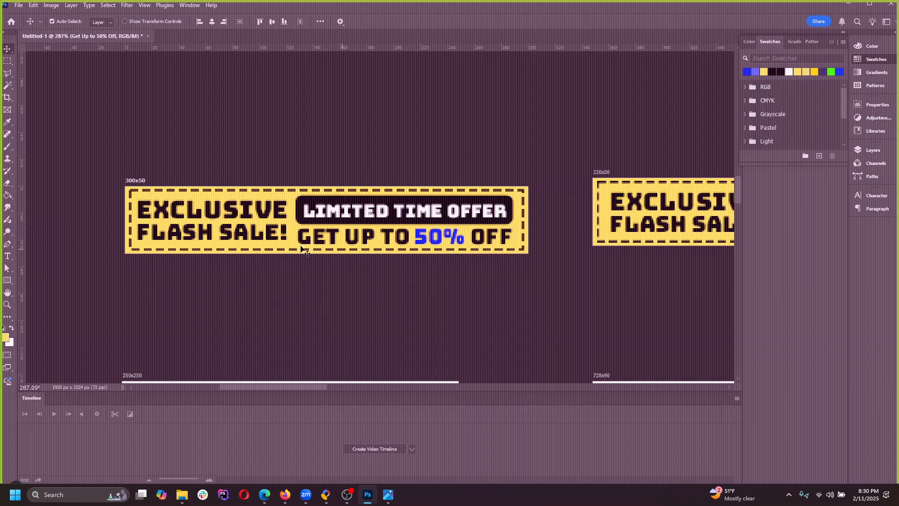
Step: Recolour the FLASH SALE! text on the 300x50 banner to dark red, 830000, and commit the text edit
click(7, 257)
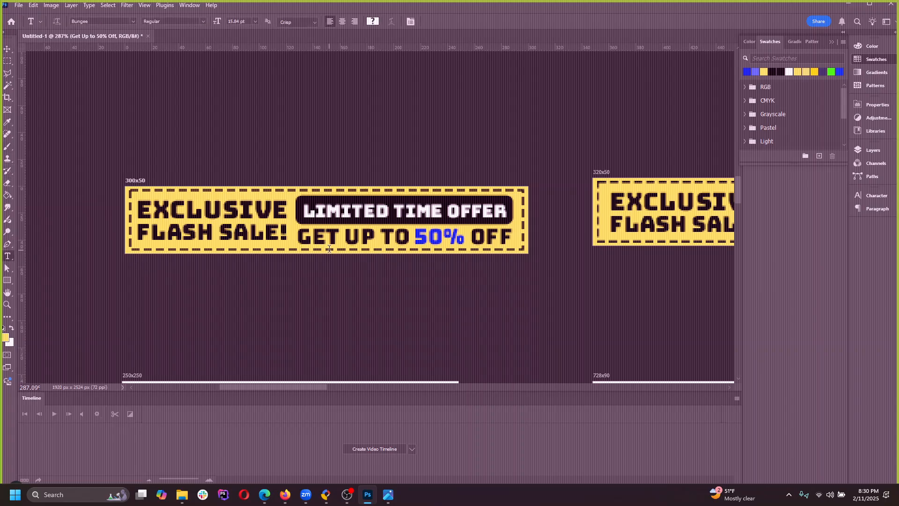
drag(285, 233, 135, 234)
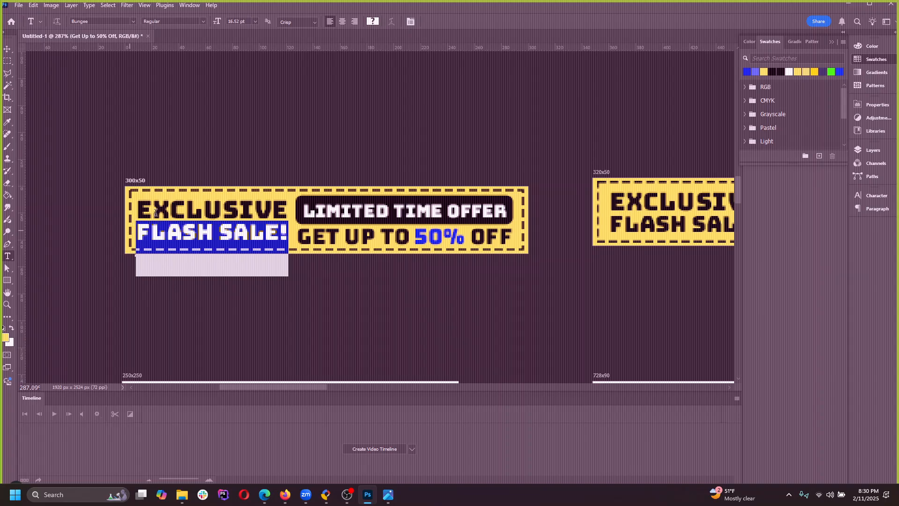
click(373, 22)
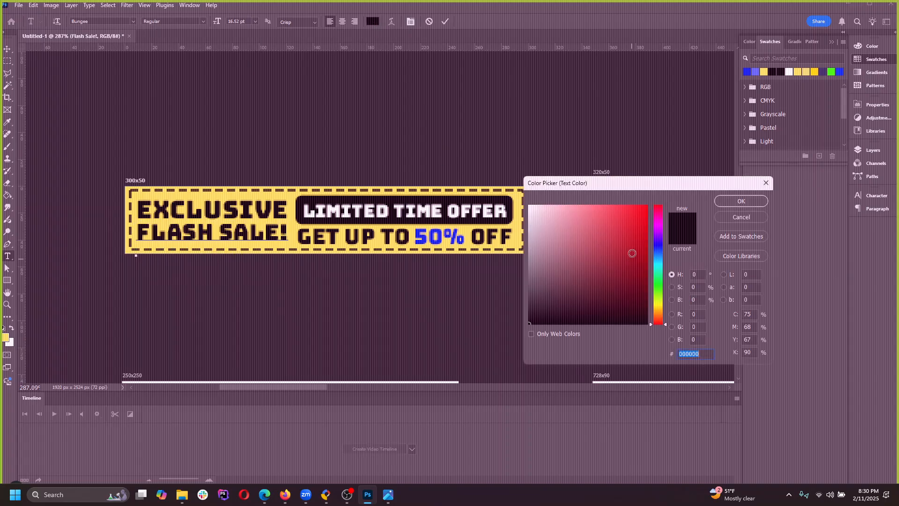
click(647, 253)
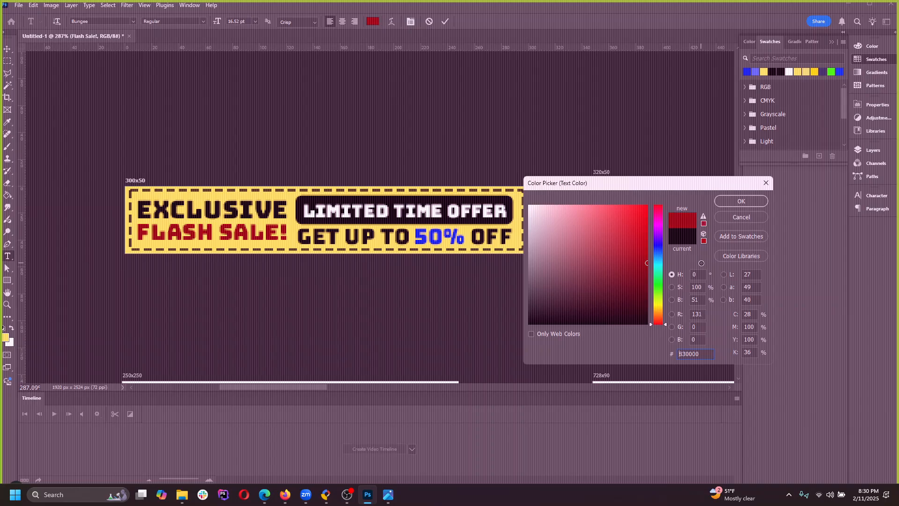
click(741, 201)
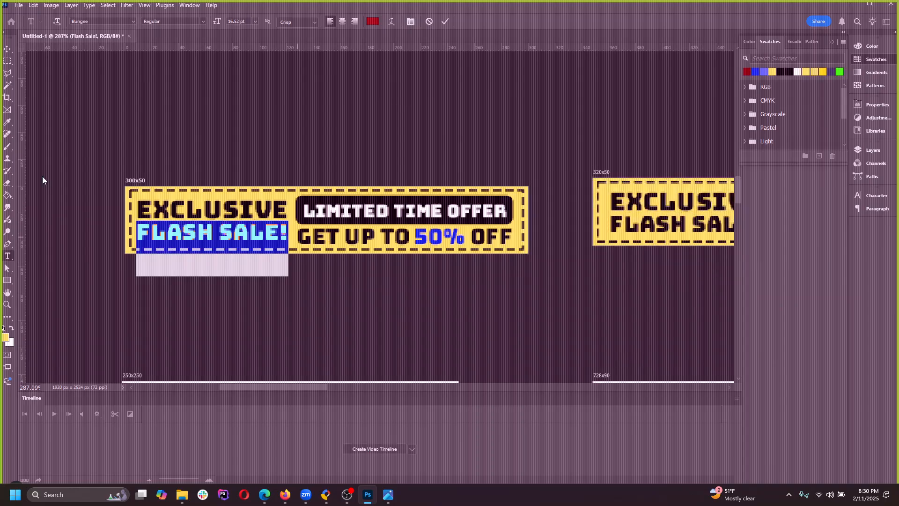
click(10, 53)
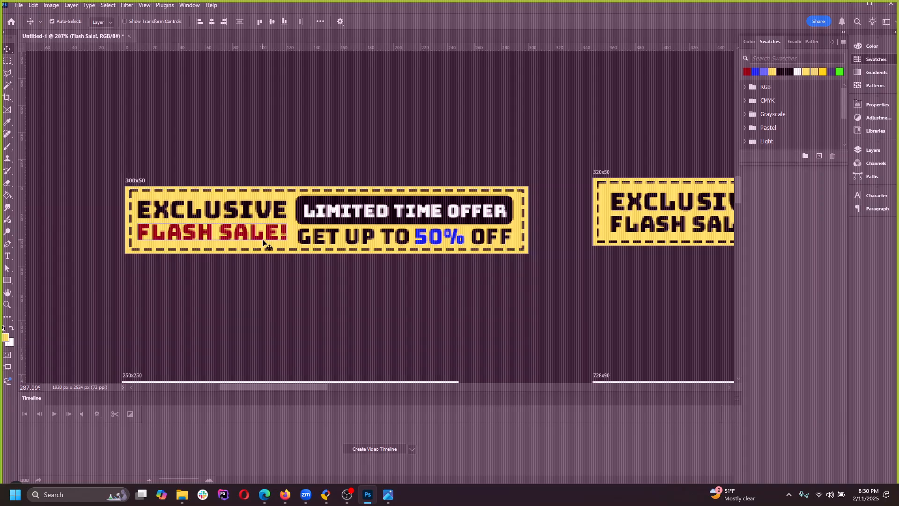
Step: Move the FLASH SALE! line on the 300x50 banner slightly down to widen its gap from EXCLUSIVE, and deselect
drag(256, 243, 266, 239)
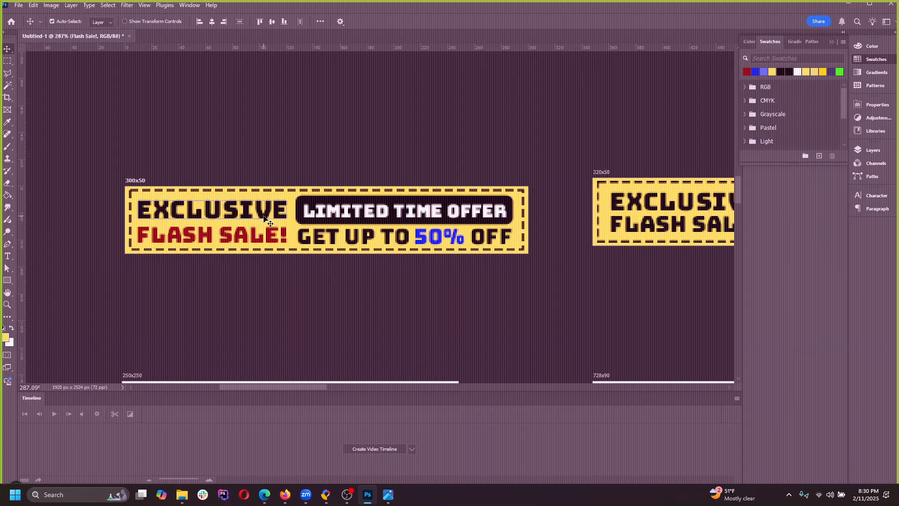
double_click(264, 211)
click(270, 233)
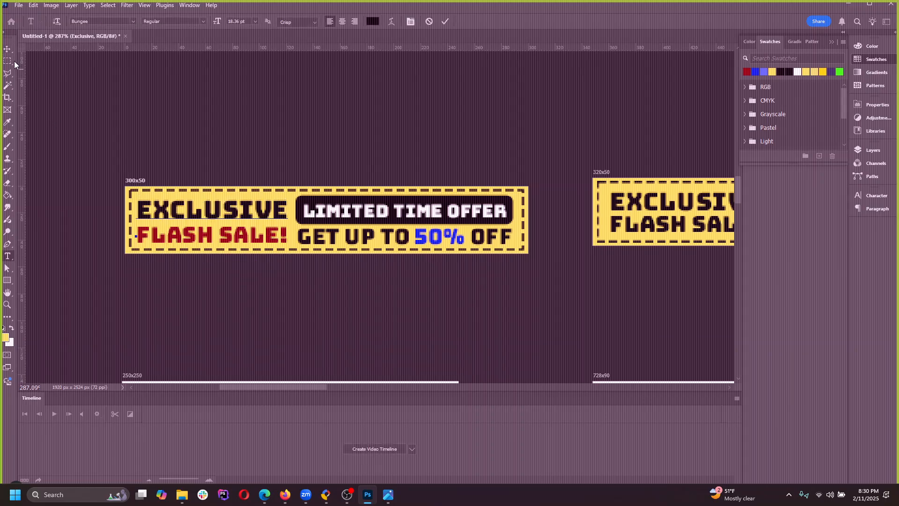
click(7, 49)
drag(253, 224, 248, 214)
click(297, 151)
scroll(152, 243, down, 3)
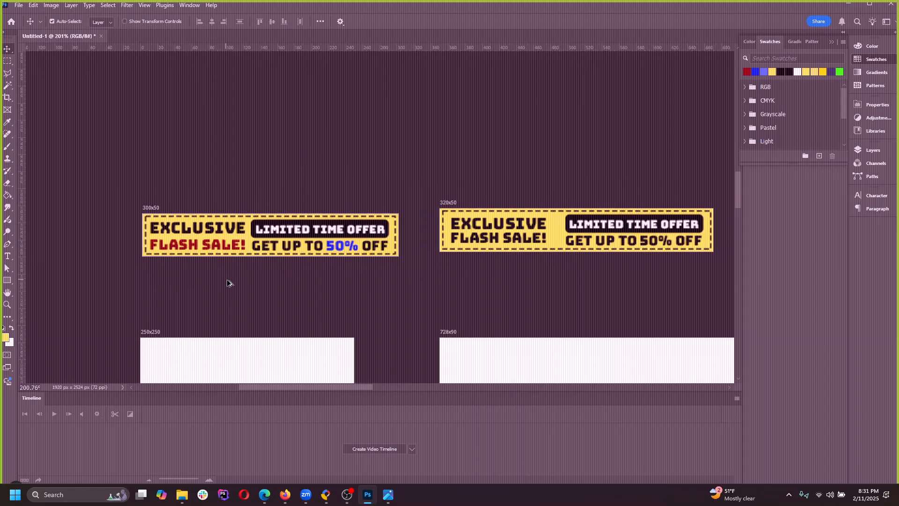
scroll(228, 283, down, 2)
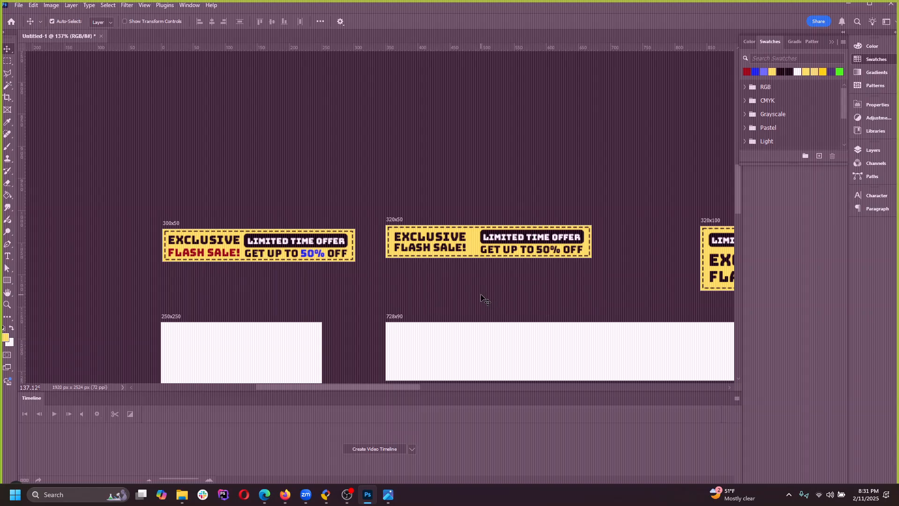
Step: Set the FLASH SALE! text on the 320x50 banner to the dark red sampled from the 300x50 banner, 830000
click(423, 265)
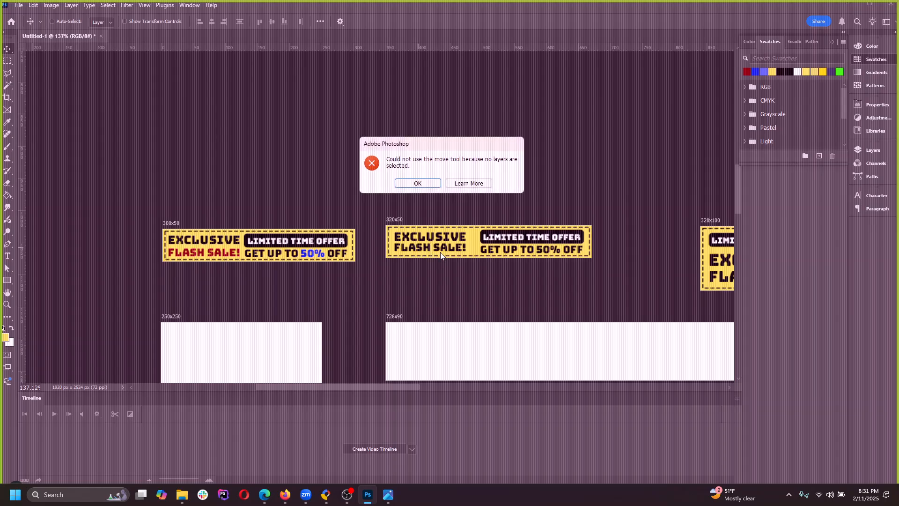
click(418, 183)
scroll(441, 272, up, 2)
scroll(440, 273, up, 2)
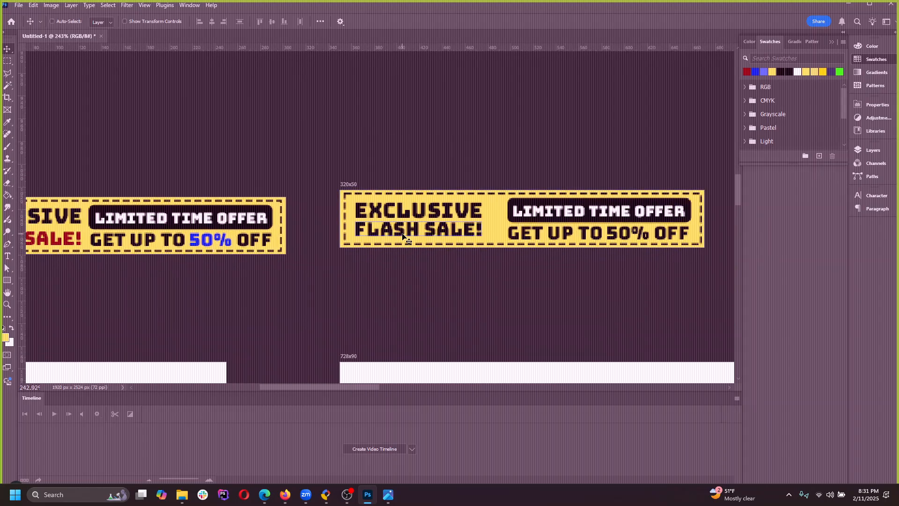
ctrl+click(393, 218)
click(408, 183)
ctrl+click(412, 229)
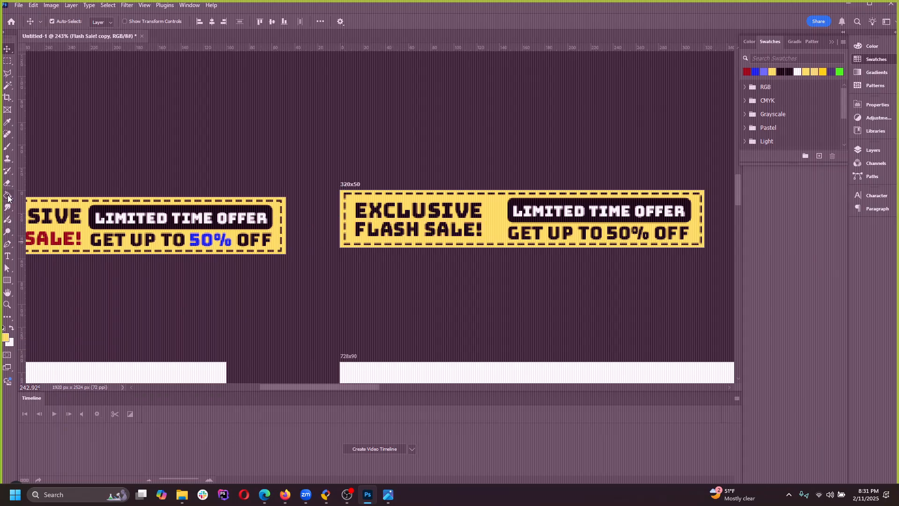
click(7, 257)
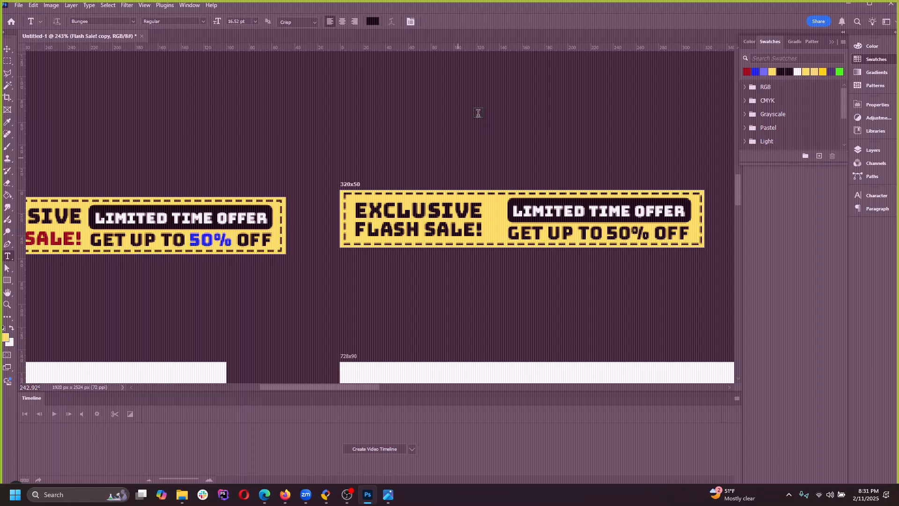
click(372, 22)
click(47, 239)
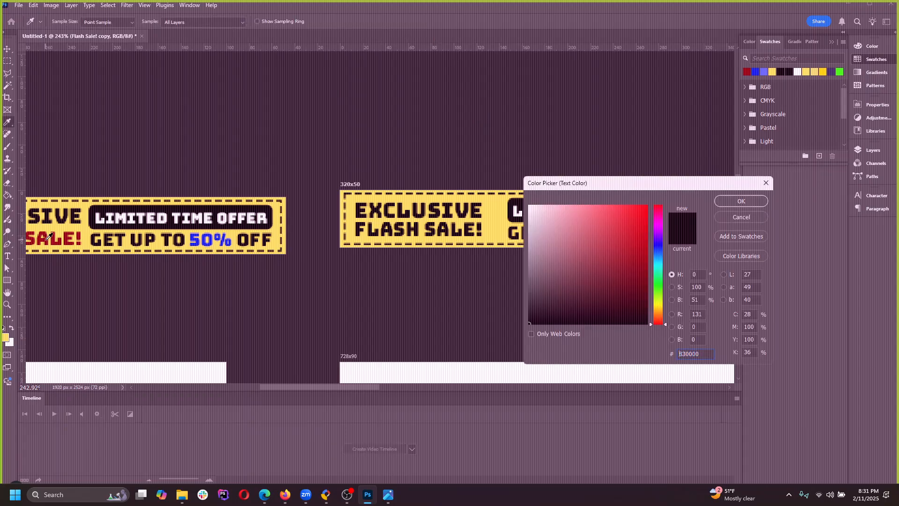
click(742, 200)
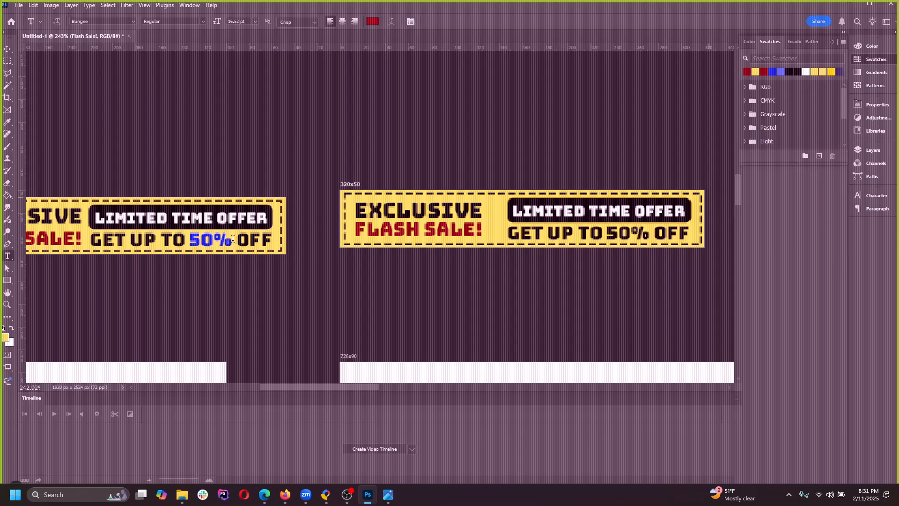
Step: Recolour only the 50% in the 320x50 banner's GET UP TO 50% OFF text with the recent saturated blue swatch
scroll(233, 239, down, 3)
click(497, 240)
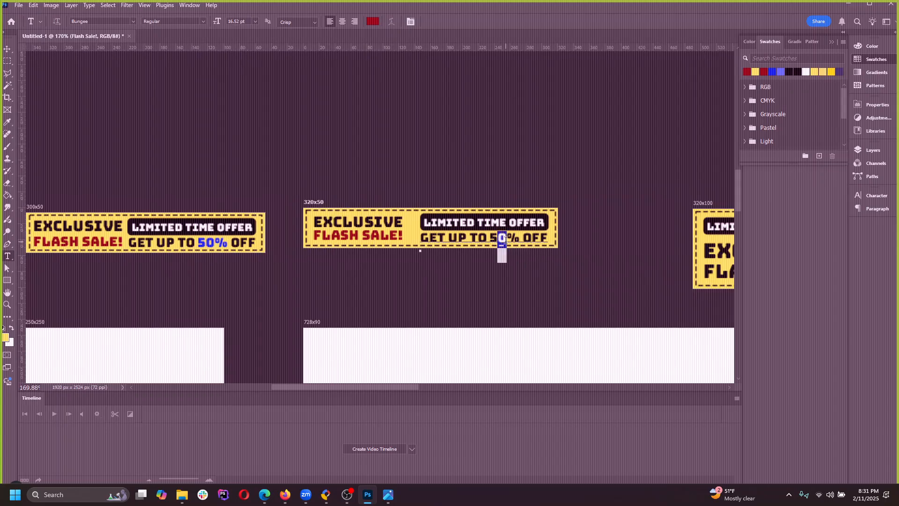
drag(490, 238, 533, 238)
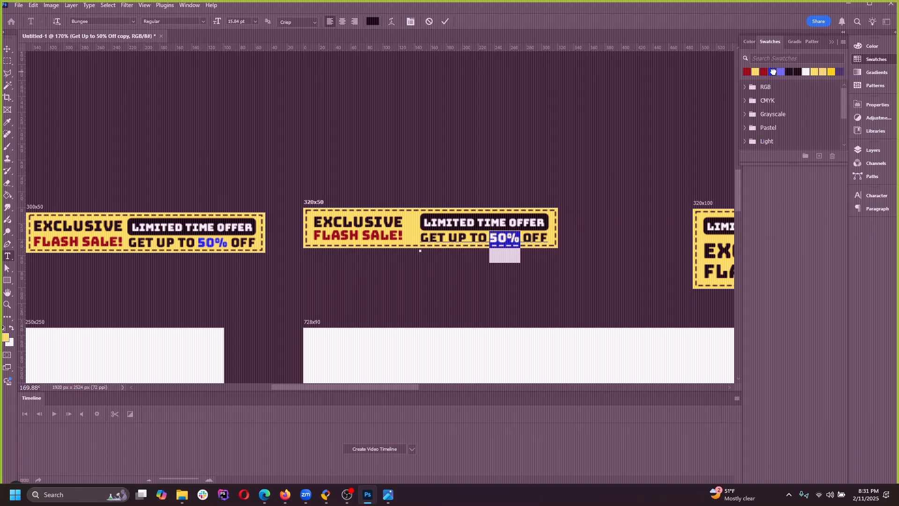
click(773, 72)
click(517, 243)
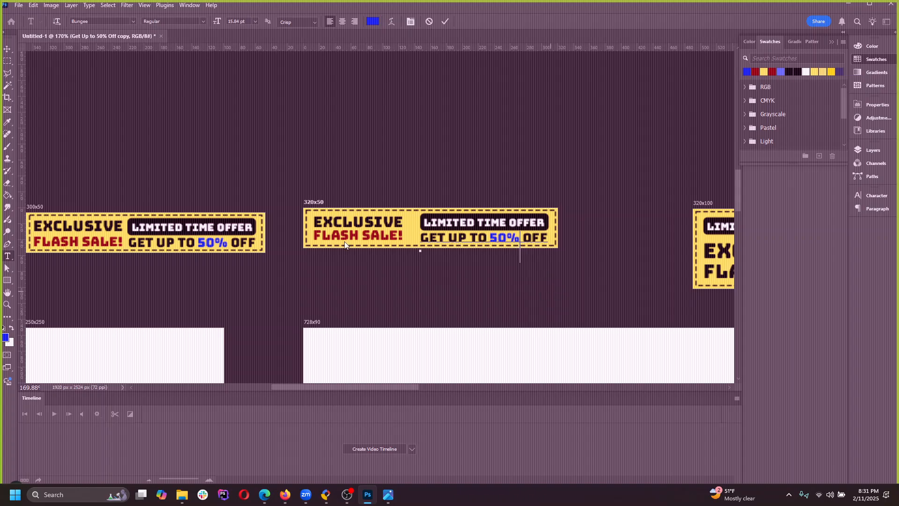
click(6, 50)
scroll(698, 278, down, 2)
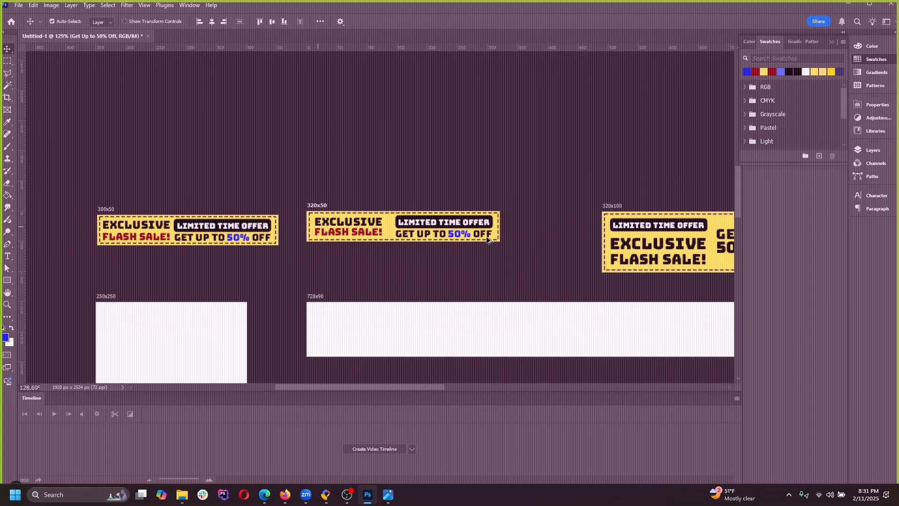
scroll(698, 278, up, 2)
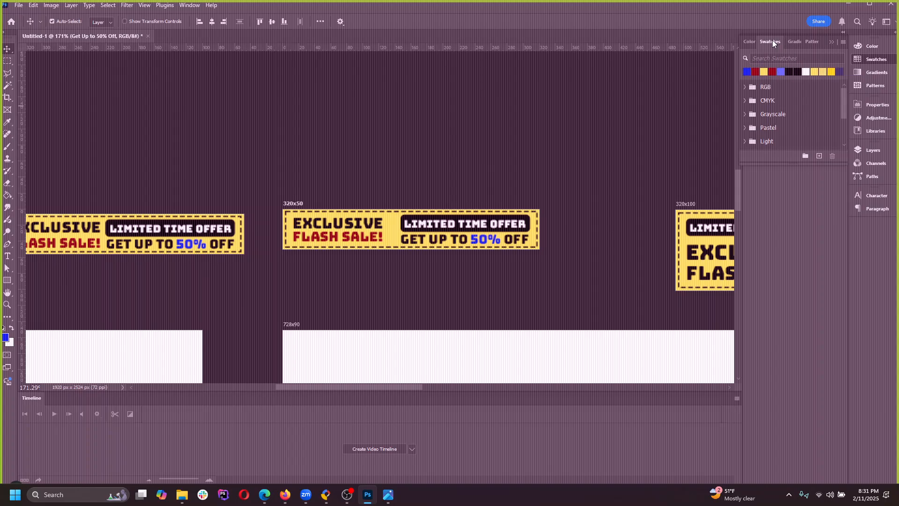
Step: Apply the recent dark red swatch to the FLASH SALE! text on the 320x100 banner
click(874, 48)
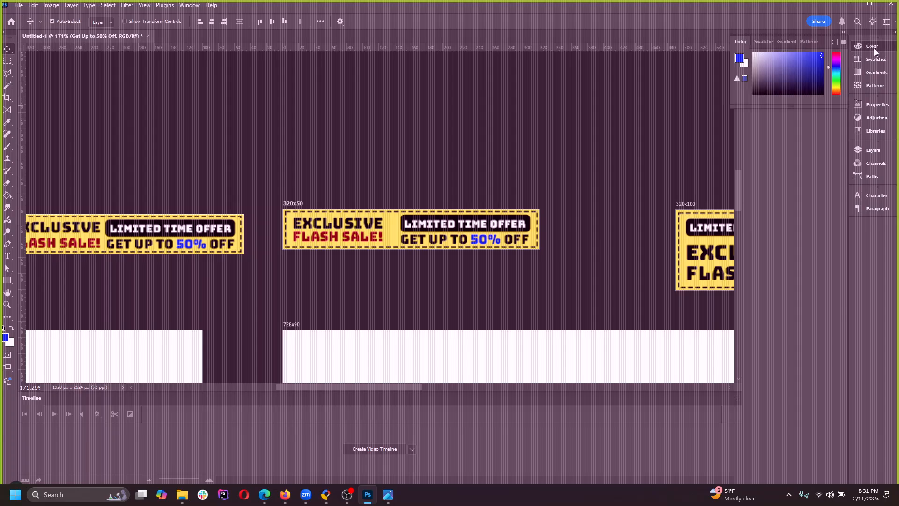
click(763, 42)
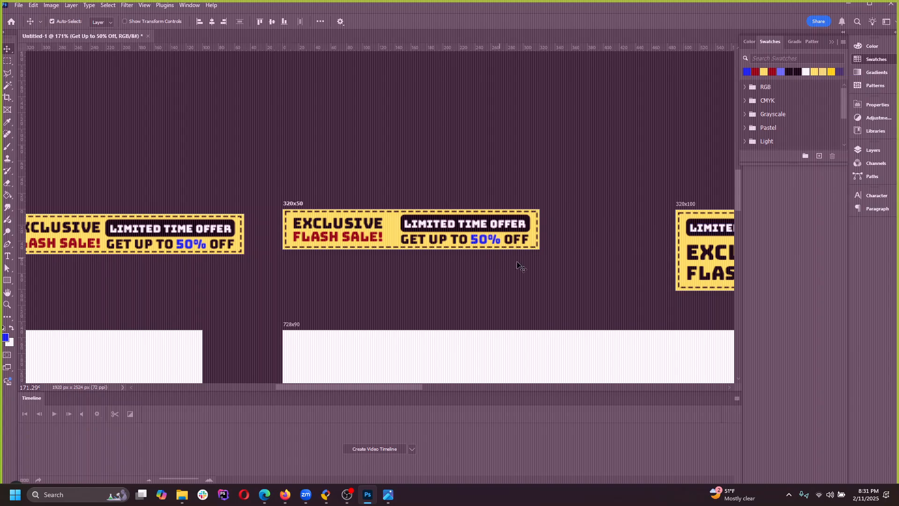
click(538, 281)
scroll(335, 244, down, 3)
scroll(509, 225, up, 6)
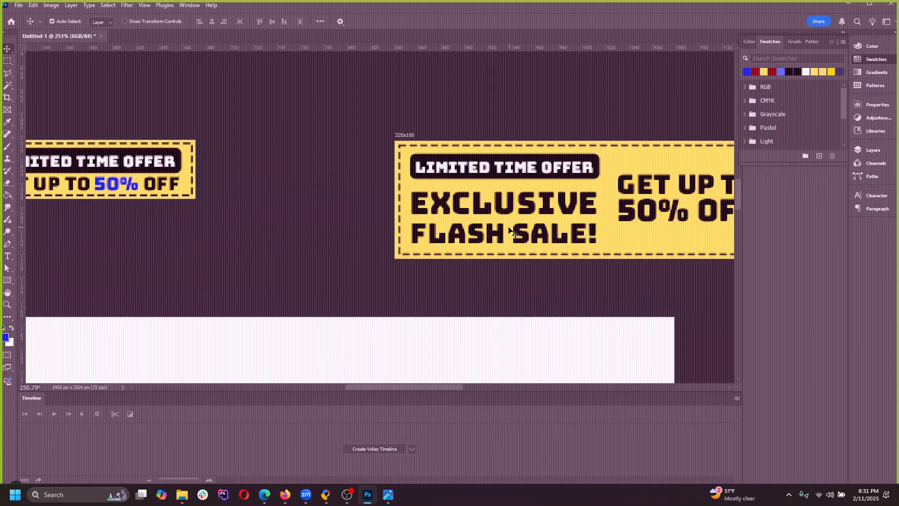
double_click(509, 225)
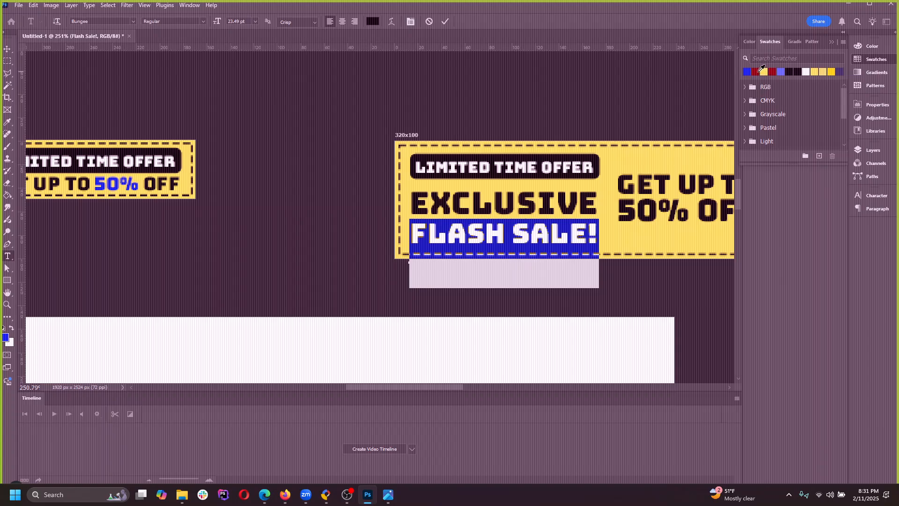
click(755, 72)
double_click(537, 236)
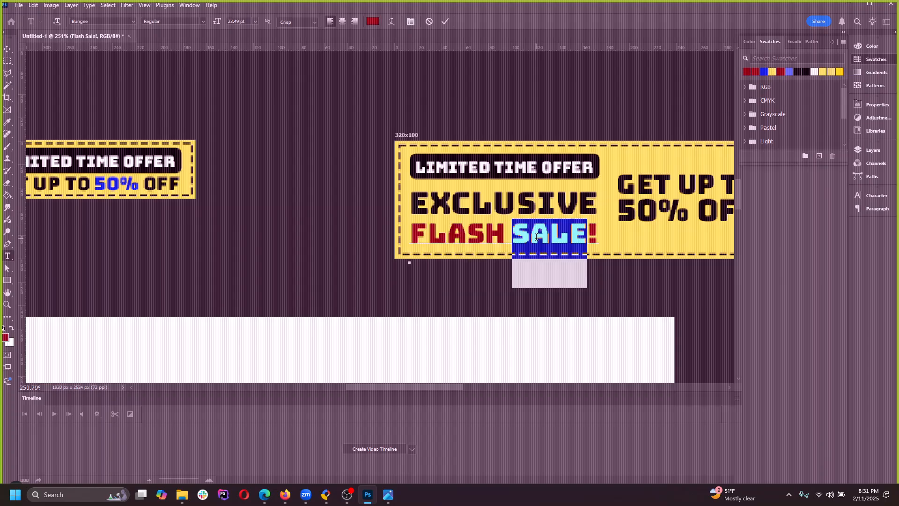
Step: Apply the recent saturated blue swatch to the 50% on the 320x100 banner and commit the text edit
click(651, 216)
click(691, 213)
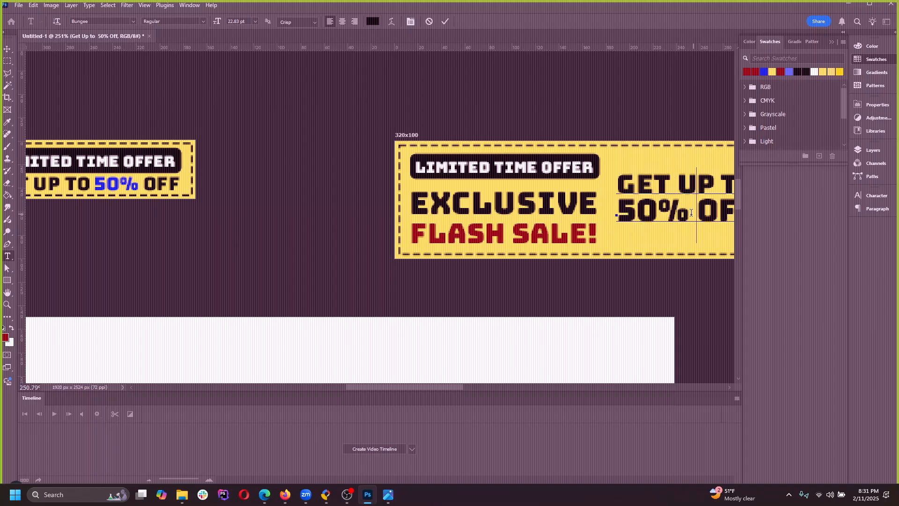
click(649, 244)
drag(618, 234, 682, 238)
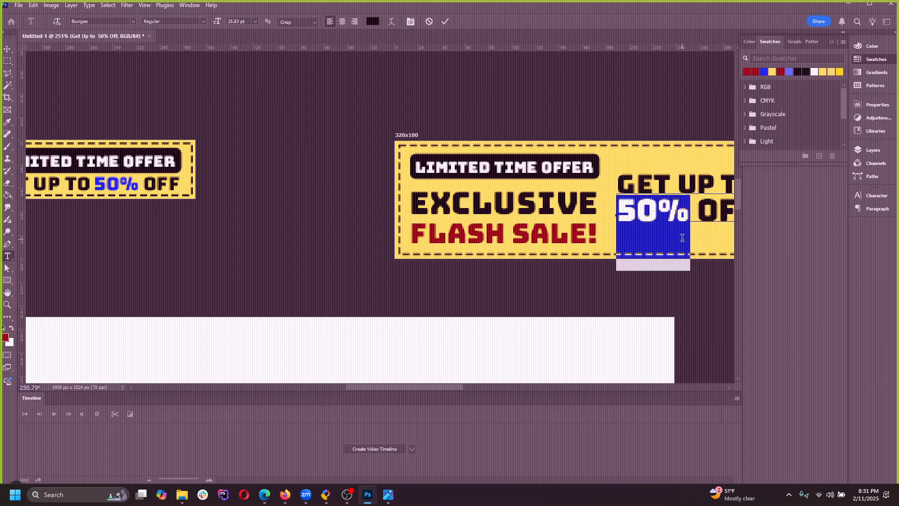
click(764, 71)
click(657, 237)
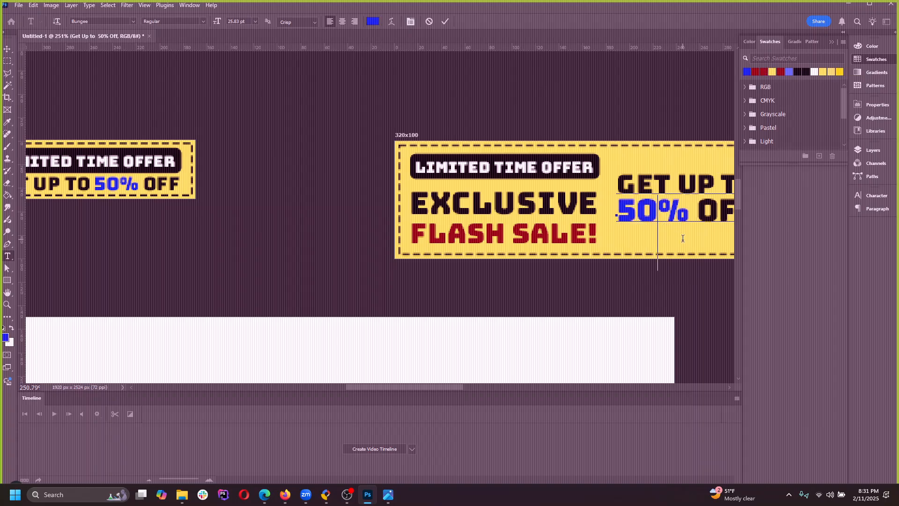
click(8, 48)
scroll(305, 197, down, 5)
scroll(277, 248, down, 3)
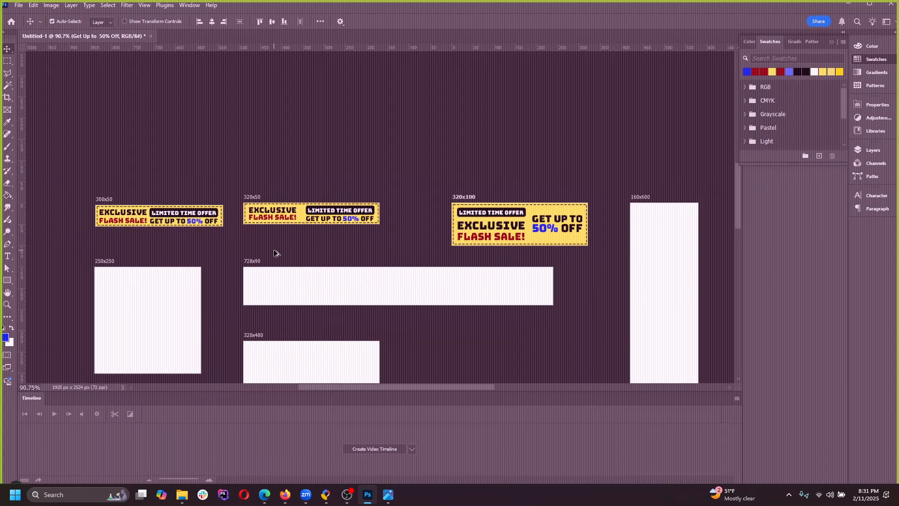
Step: Try shifting the EXCLUSIVE FLASH SALE! headline on the 320x50 banner and undo the moves
scroll(254, 193, up, 8)
scroll(261, 194, up, 2)
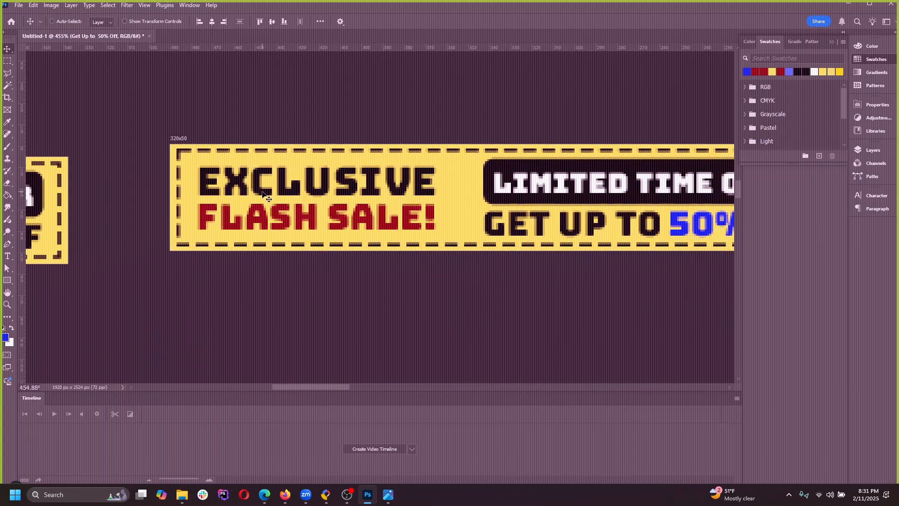
drag(270, 224, 341, 202)
key(ctrl+z)
key(ctrl+z)
key(ctrl+z)
click(351, 178)
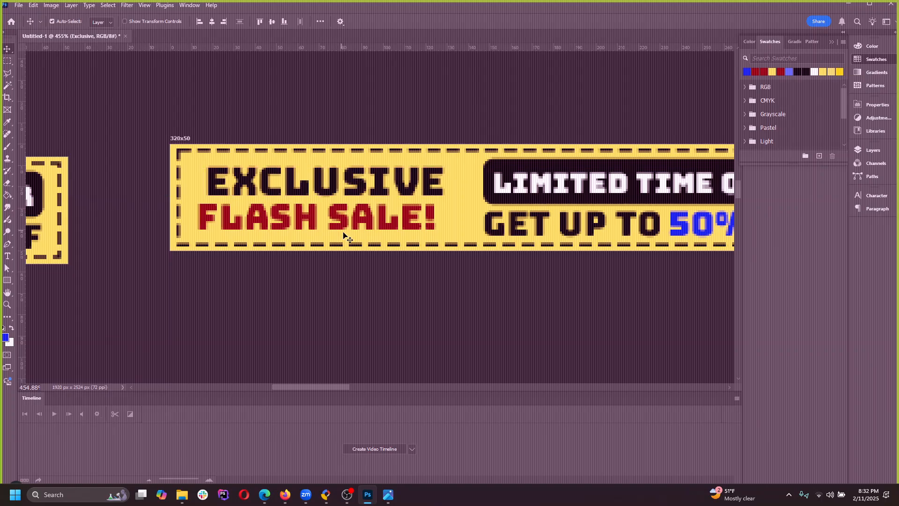
Step: View the 25gift_300x50.gif reference banner in the image viewer, close it and return to the 320x50 banner
mouse_move(388, 495)
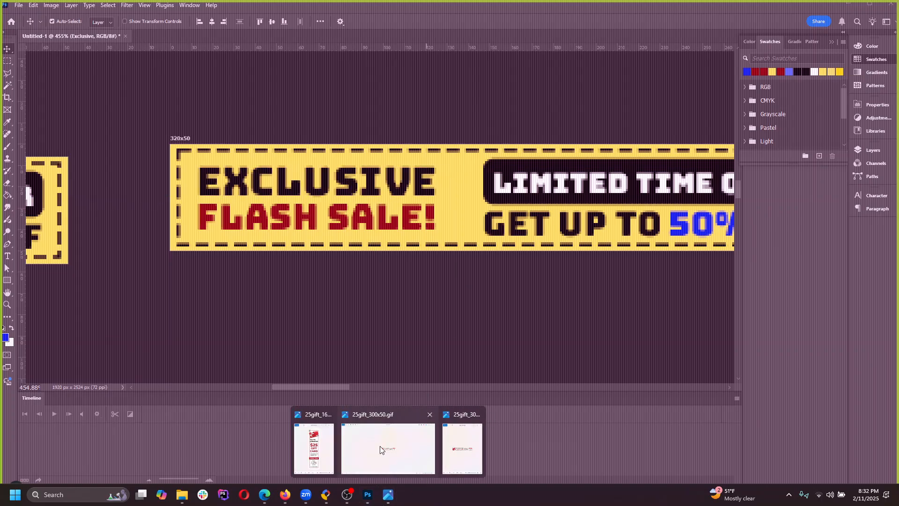
click(475, 459)
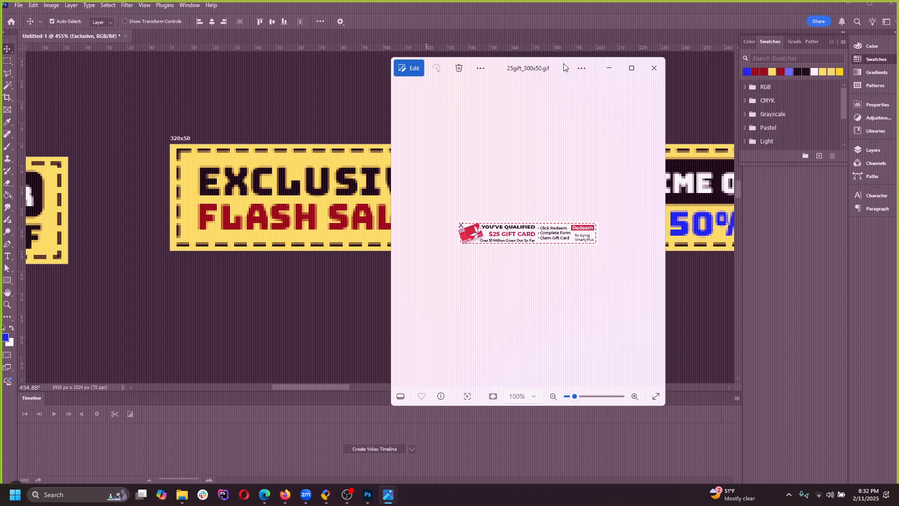
click(654, 68)
scroll(361, 230, down, 3)
scroll(258, 262, up, 3)
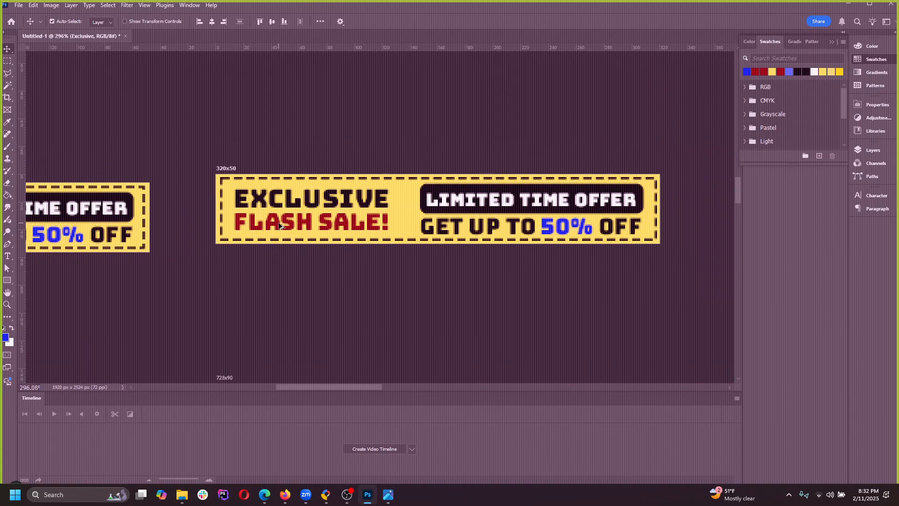
Step: Shift the EXCLUSIVE and FLASH SALE! lines right on the 320x50 banner, keeping them aligned, closer to the LIMITED TIME OFFER block
ctrl+click(276, 229)
mouse_move(276, 230)
mouse_down()
mouse_move(295, 229)
mouse_move(276, 230)
mouse_up()
ctrl+click(326, 201)
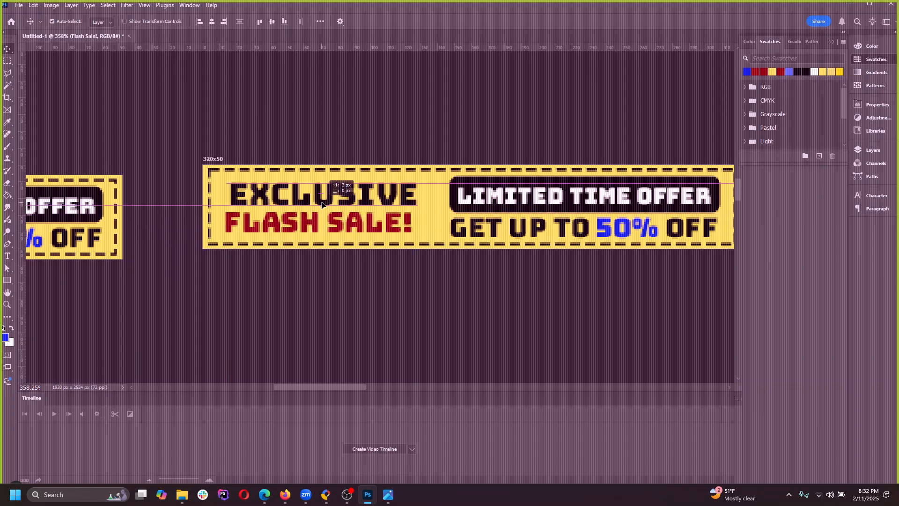
drag(331, 193, 345, 193)
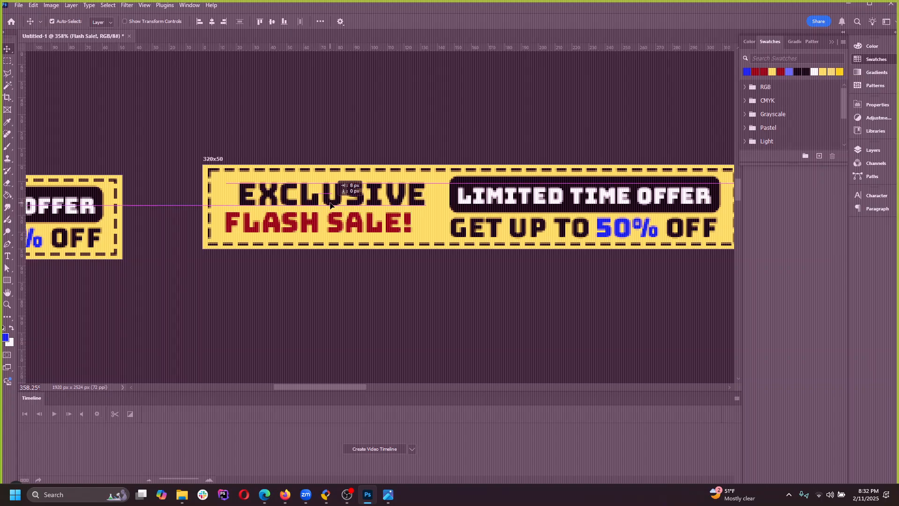
drag(338, 229, 347, 229)
shift+click(313, 201)
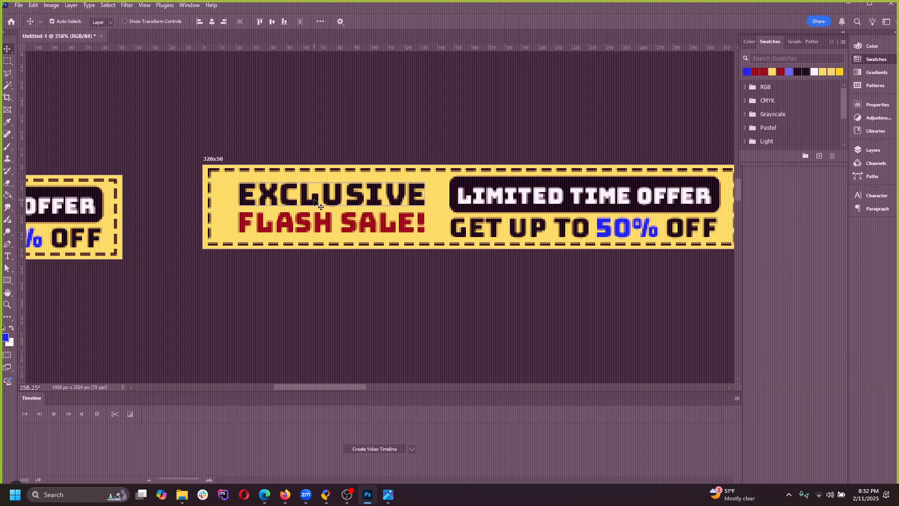
drag(313, 201, 321, 203)
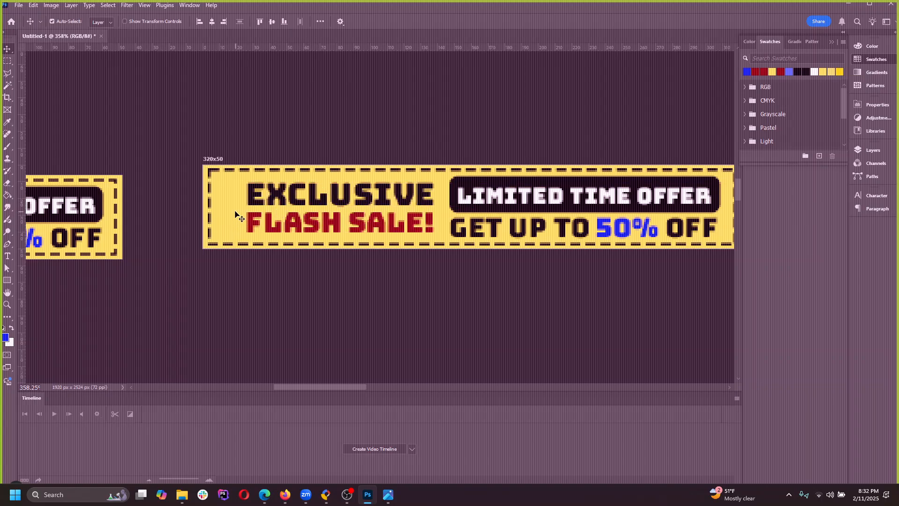
Step: Draw a rectangle shape about 23 by 22 px over the upper-left corner of the 320x50 banner
click(7, 61)
click(7, 280)
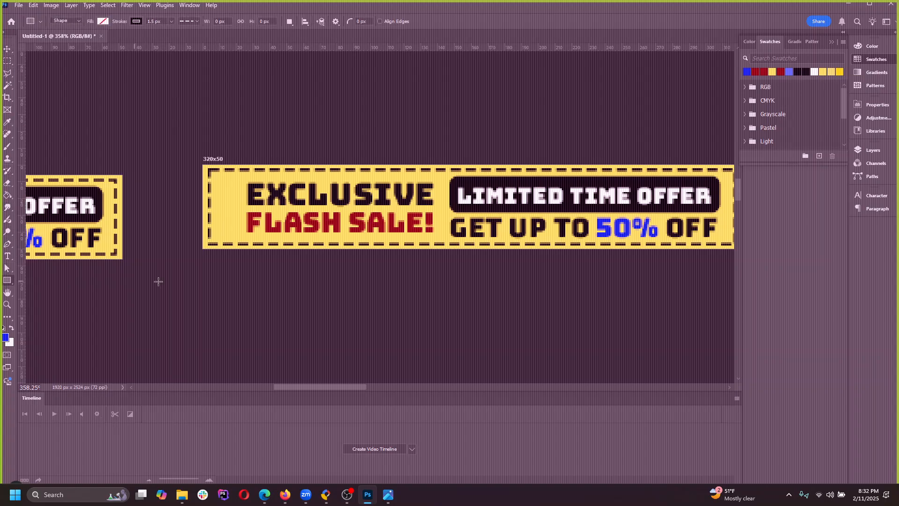
scroll(224, 180, up, 2)
drag(190, 158, 251, 203)
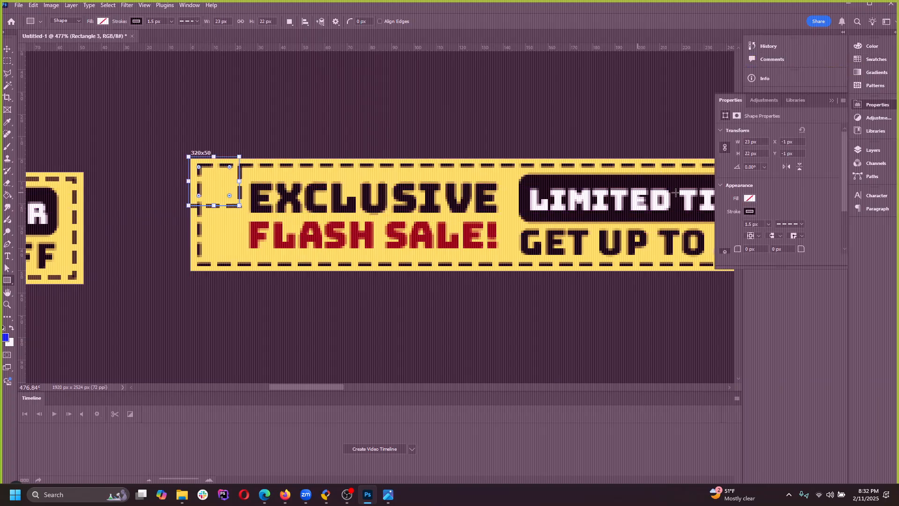
Step: Give the corner rectangle a near-black fill and no stroke
click(750, 199)
click(784, 247)
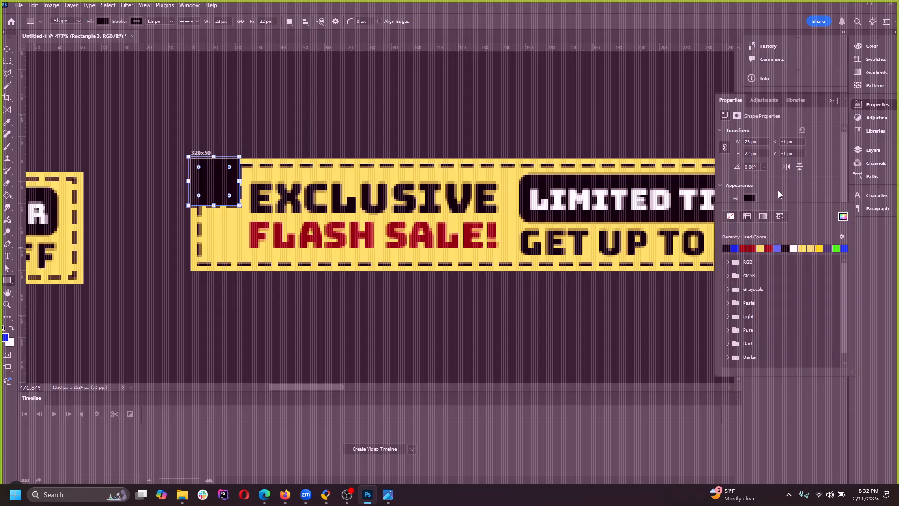
click(777, 205)
click(750, 212)
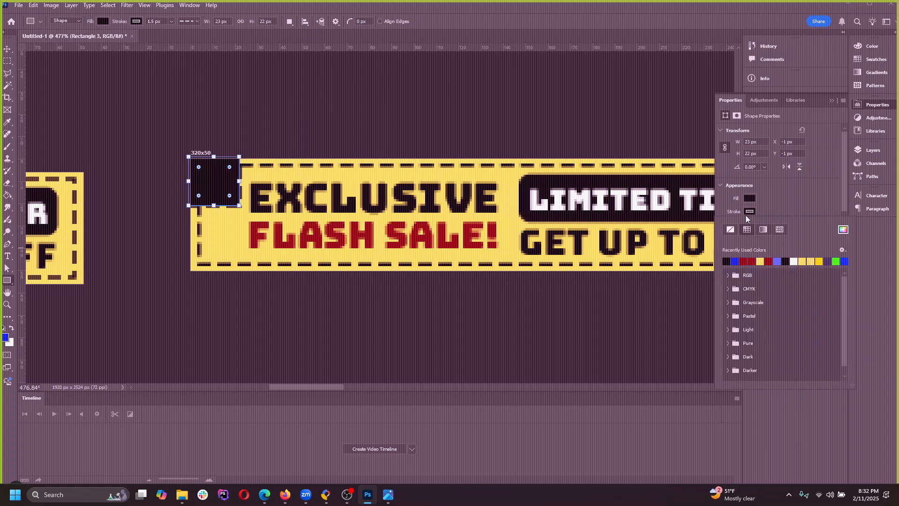
click(730, 230)
click(7, 49)
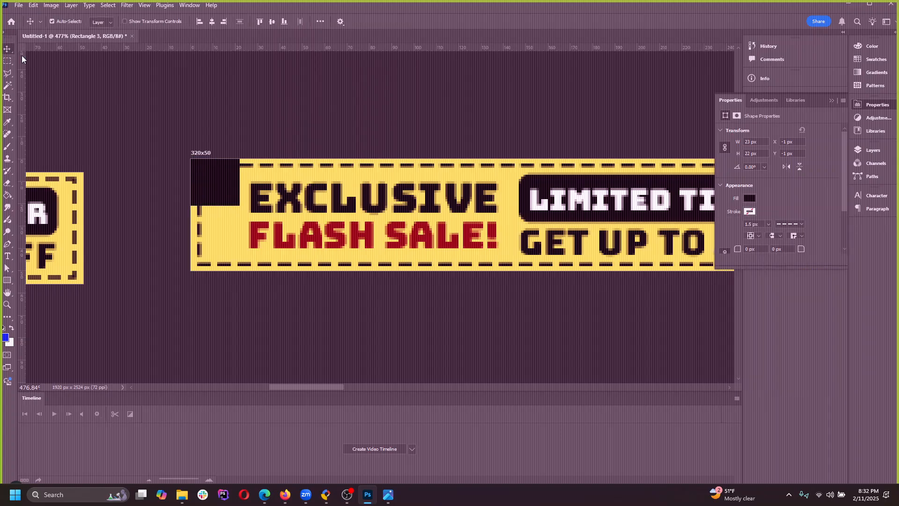
click(186, 132)
Step: Move the dark rectangle flush with the 320x50 artboard's upper-left corner at X 0, Y 0
scroll(124, 293, down, 2)
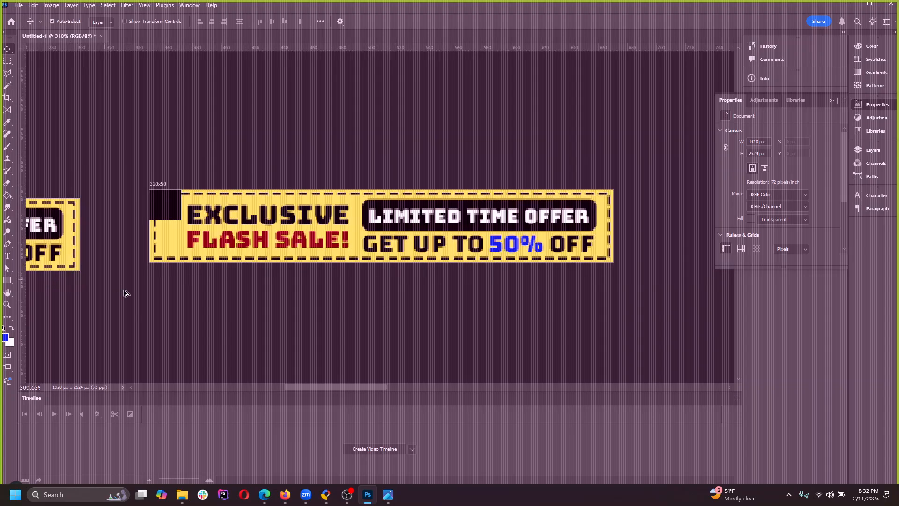
scroll(140, 290, up, 2)
mouse_move(176, 210)
mouse_down()
mouse_move(202, 221)
mouse_move(177, 211)
mouse_up()
scroll(177, 211, up, 2)
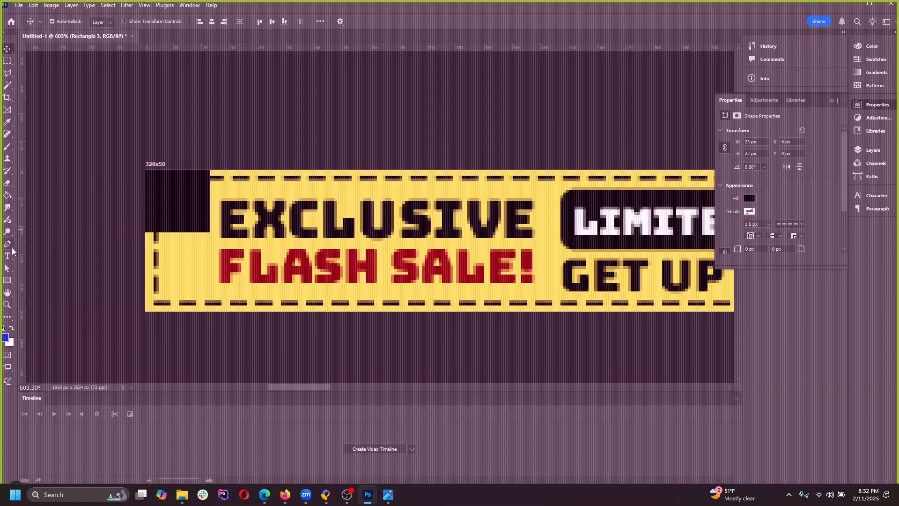
Step: Pull the rectangle's outer corner anchor to its centre to make a triangle, converting the live shape to a regular path
drag(7, 268, 51, 278)
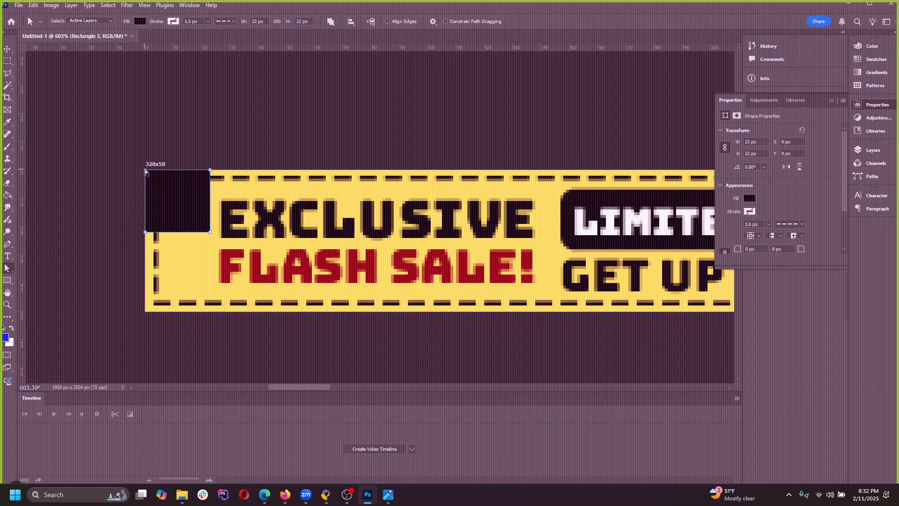
drag(146, 171, 177, 202)
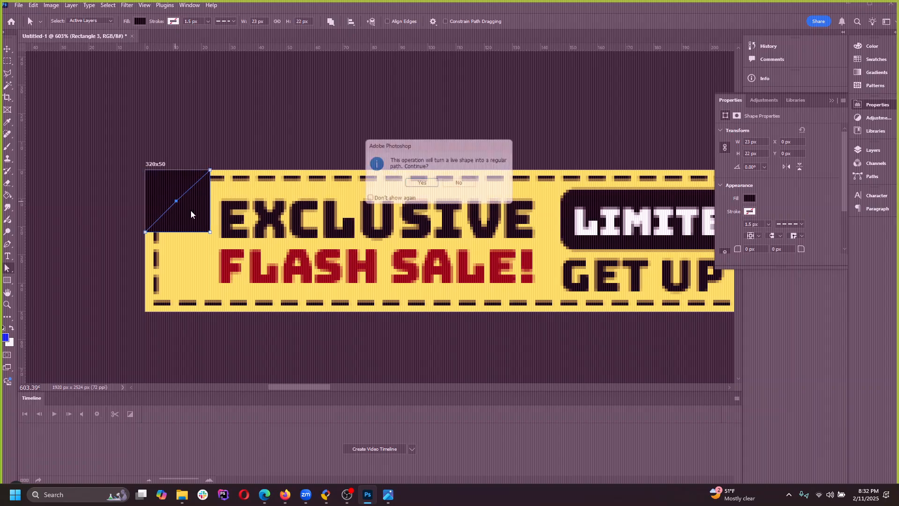
click(427, 185)
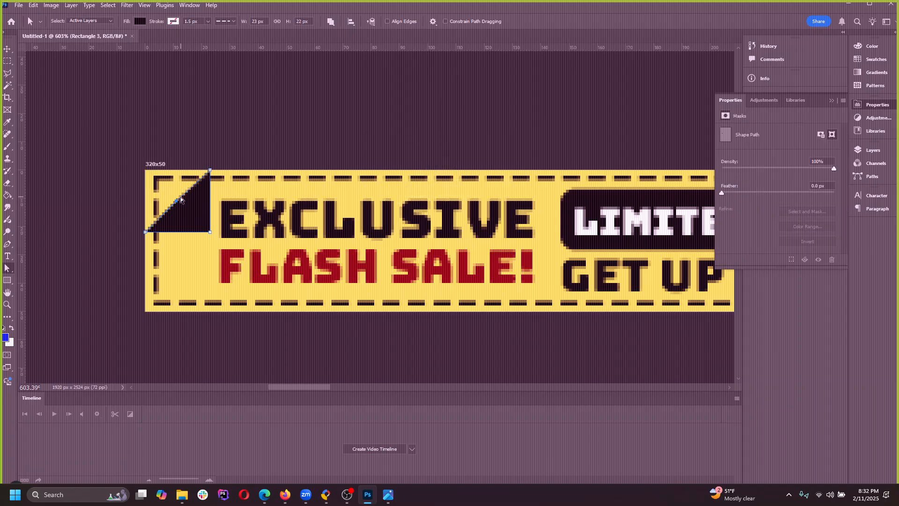
click(240, 136)
Step: Duplicate the dark triangle, rotate the copy 180 degrees, and fit it against the original to fill the banner's upper-left corner
click(7, 49)
drag(189, 224, 218, 272)
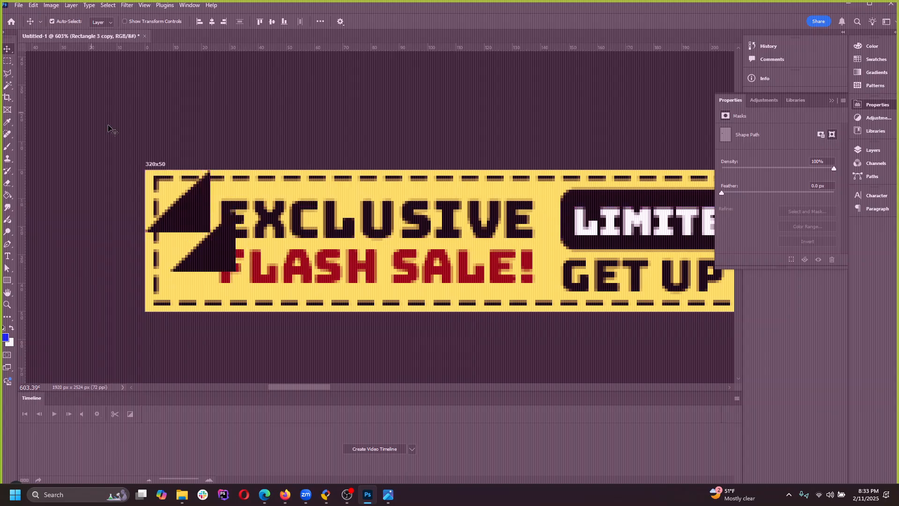
click(36, 6)
click(65, 228)
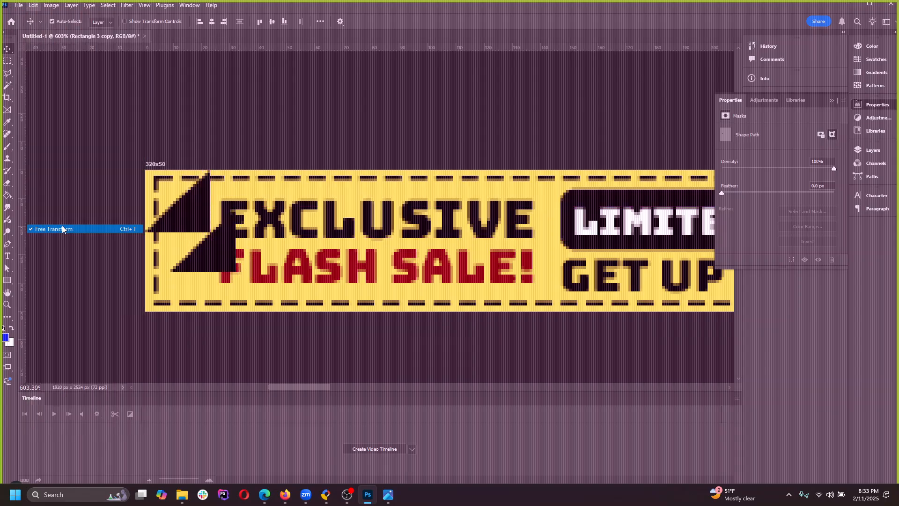
drag(248, 197, 113, 316)
click(462, 21)
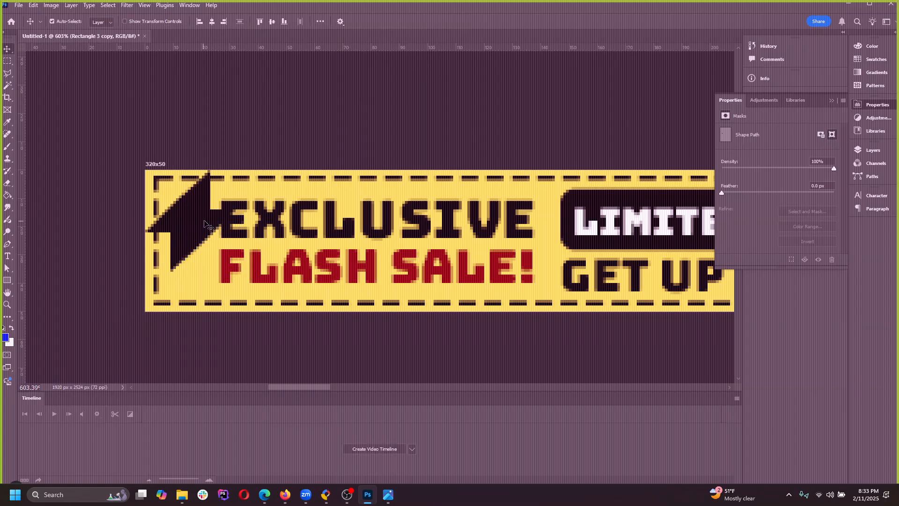
drag(195, 228, 170, 188)
click(7, 196)
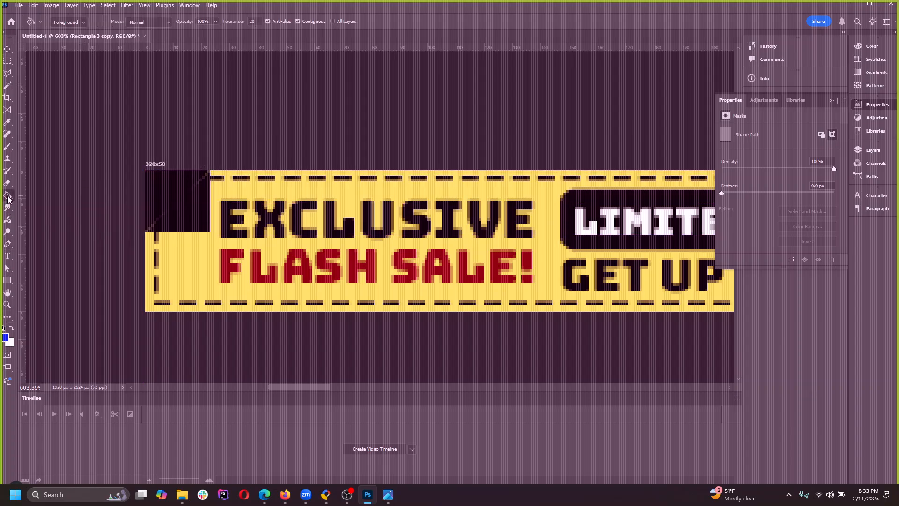
click(880, 110)
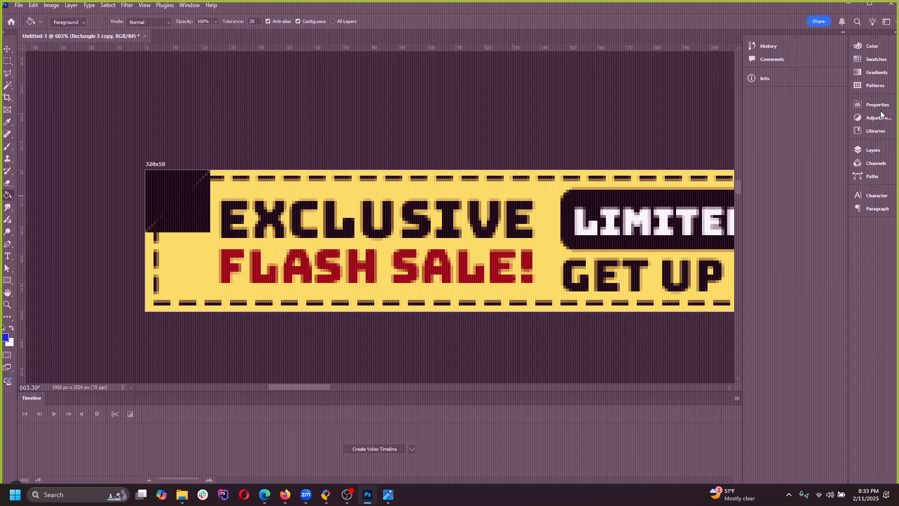
click(878, 194)
click(878, 149)
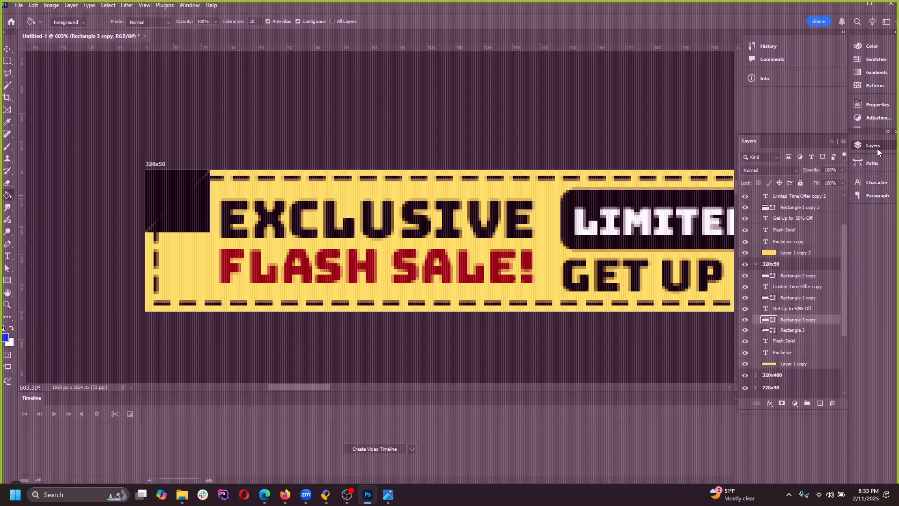
click(159, 188)
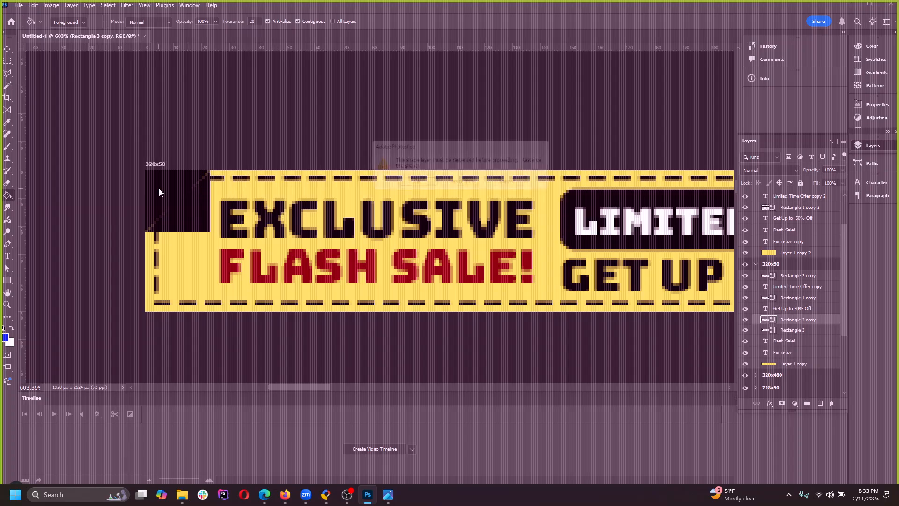
click(511, 182)
click(7, 51)
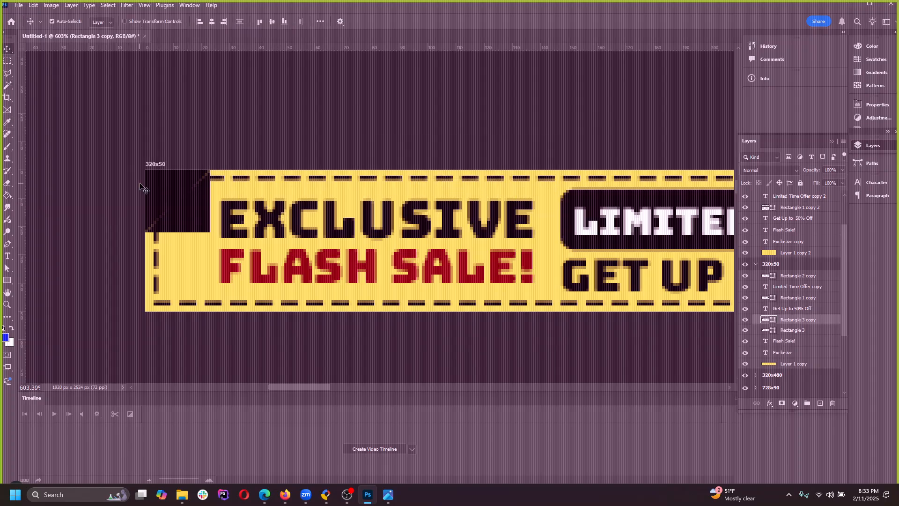
click(783, 352)
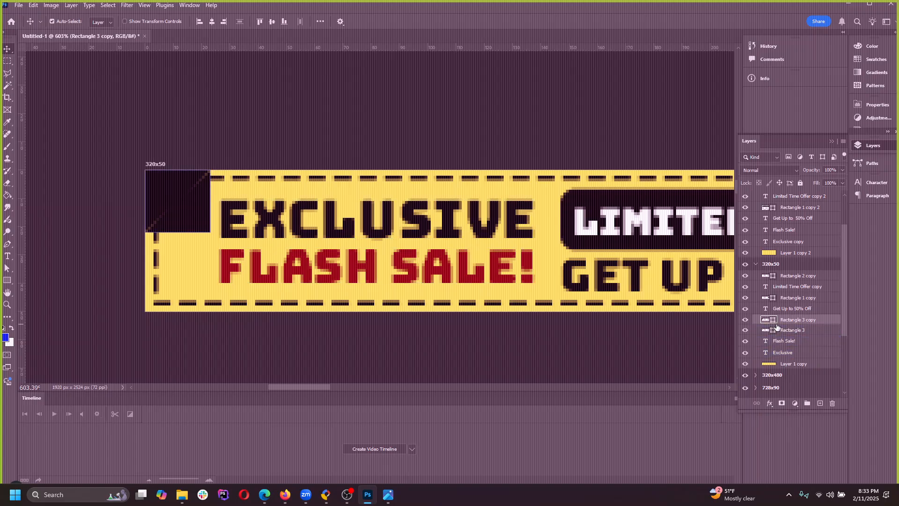
Step: Fill the outer corner triangle with white and bring it to the front of the 320x50 artboard's layers
click(7, 280)
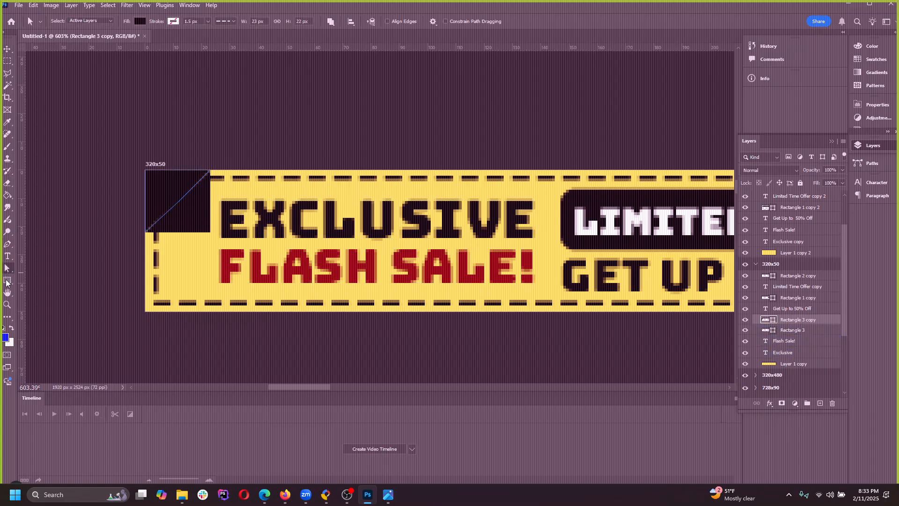
click(102, 21)
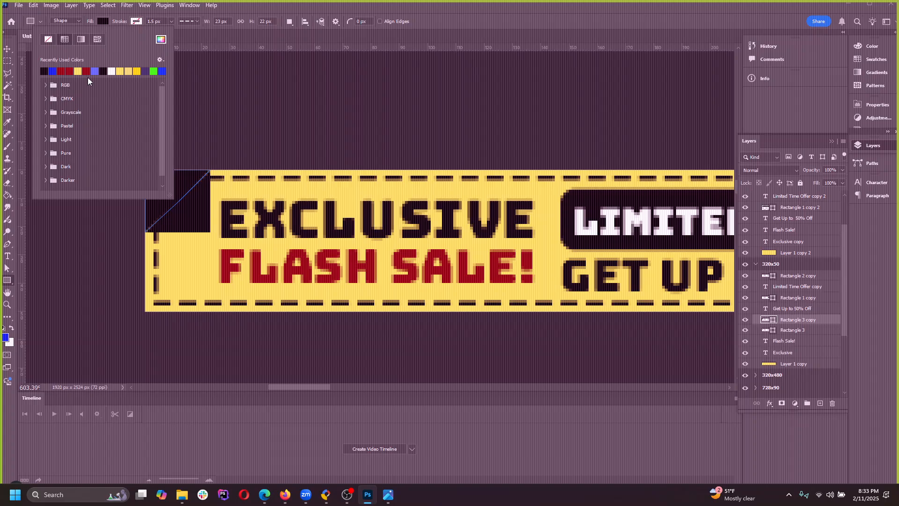
click(112, 71)
click(195, 146)
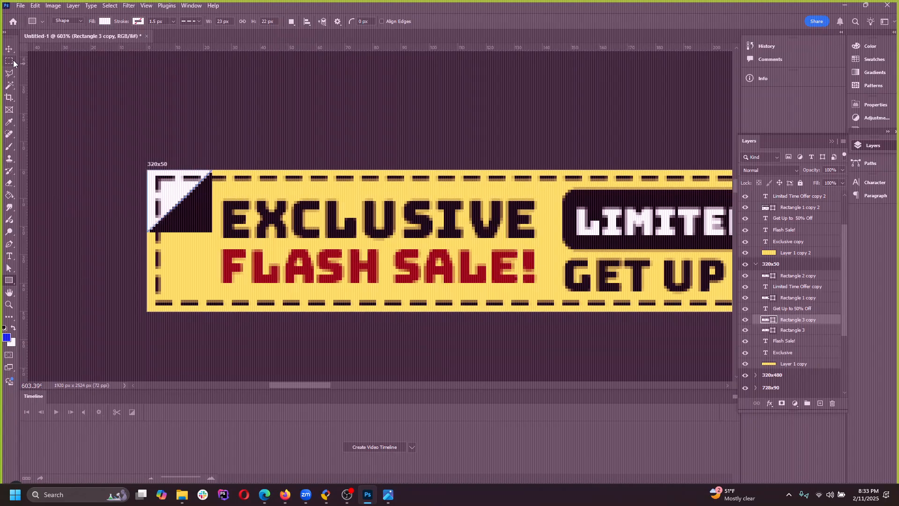
key(v)
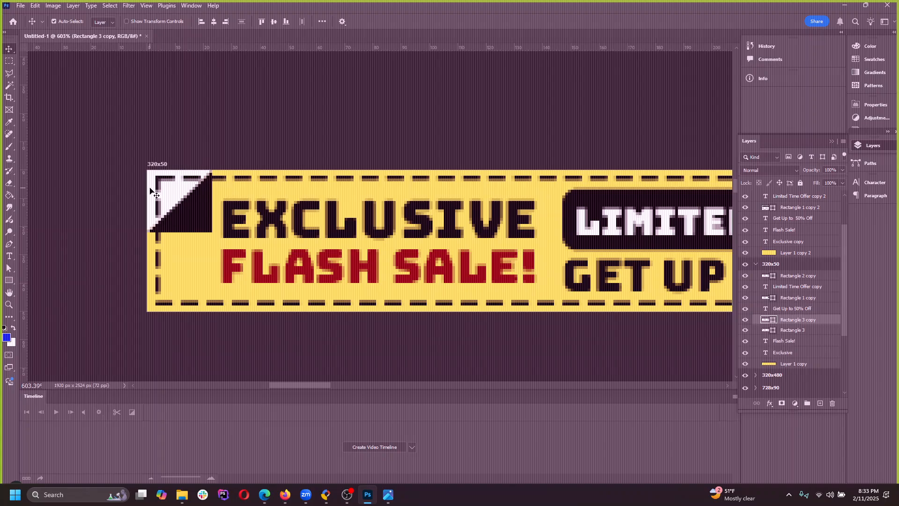
key(ctrl+shift+bracketright)
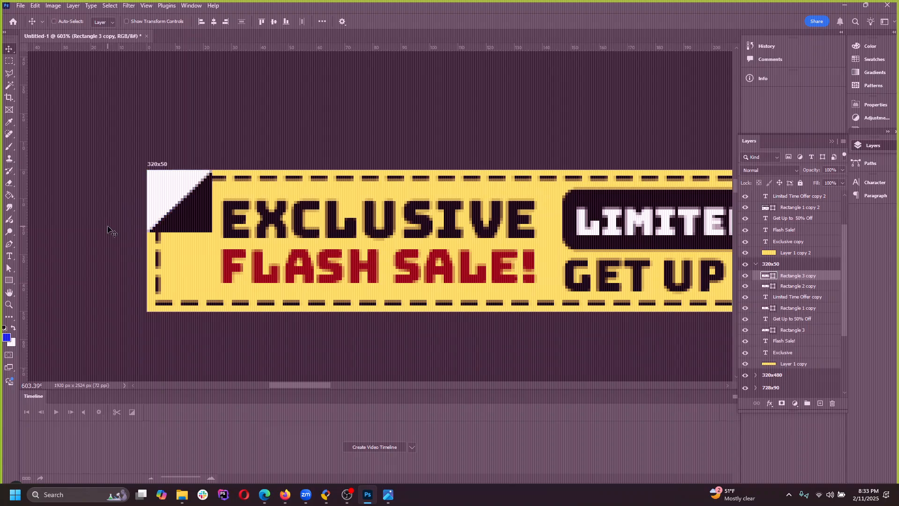
Step: Try moving the dark fold triangle towards the EXCLUSIVE text and undo the move
scroll(124, 225, down, 2)
click(190, 238)
drag(185, 227, 206, 237)
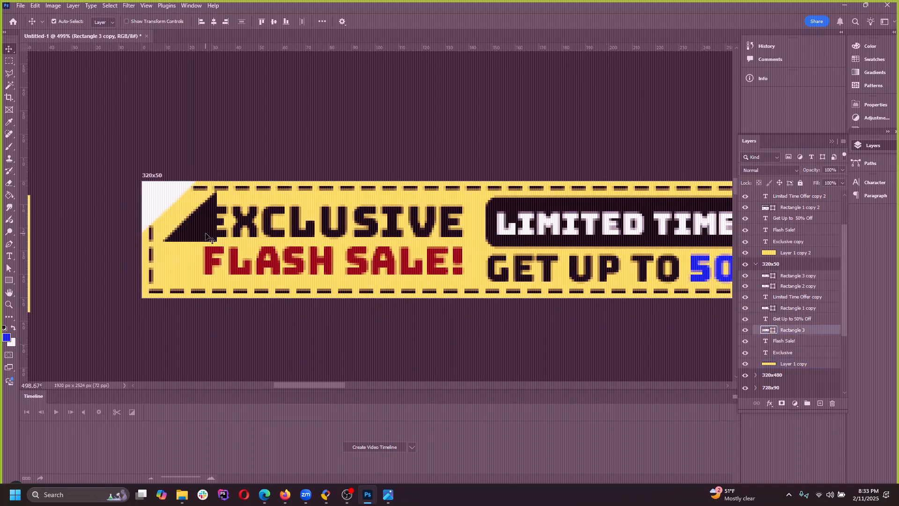
key(ctrl+z)
Step: Recolour the dark fold triangle by testing light yellow, blue and golden yellow swatches, ending on the recent light yellow
scroll(182, 228, up, 5)
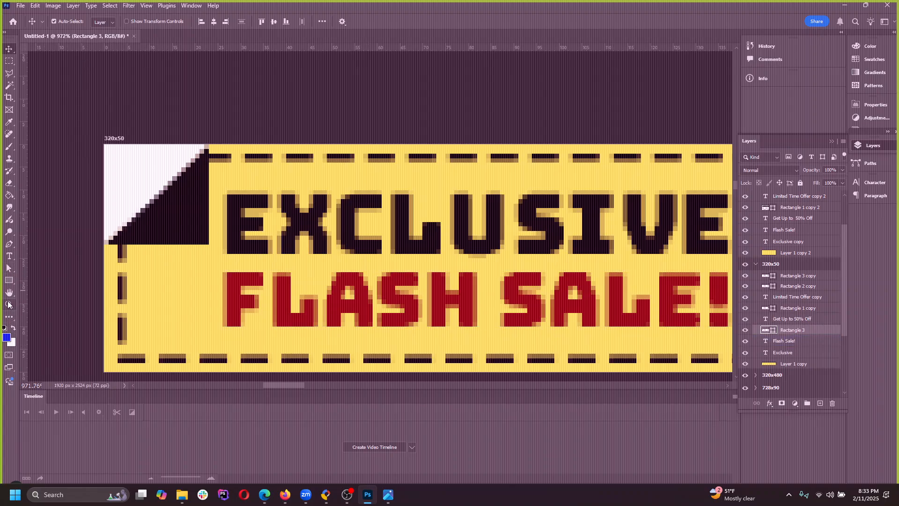
click(9, 280)
click(104, 21)
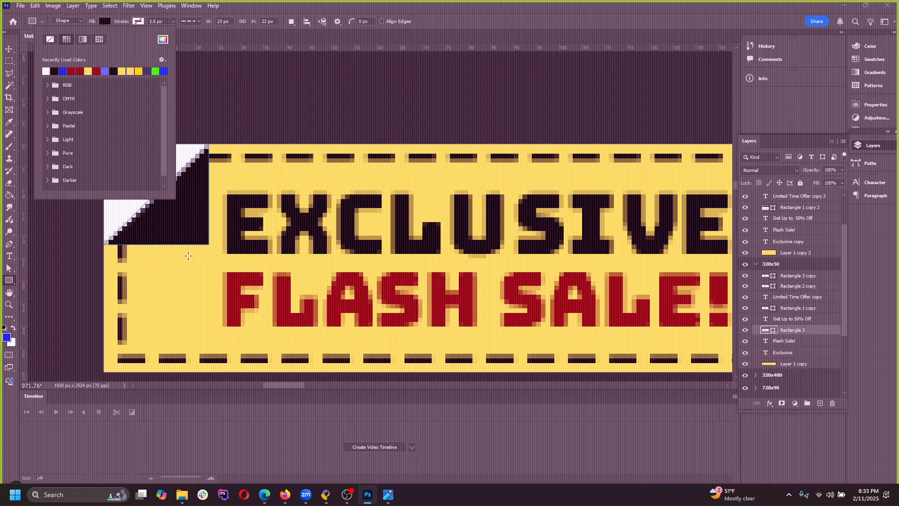
click(124, 71)
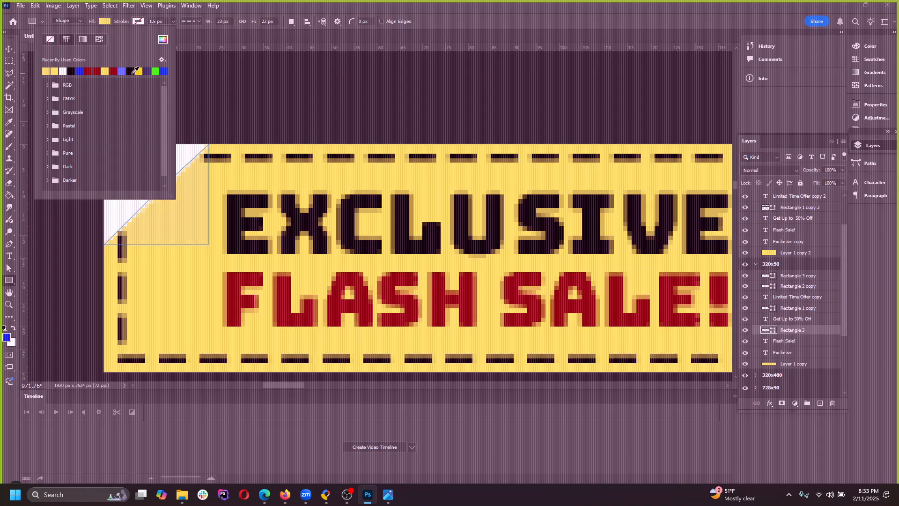
click(80, 72)
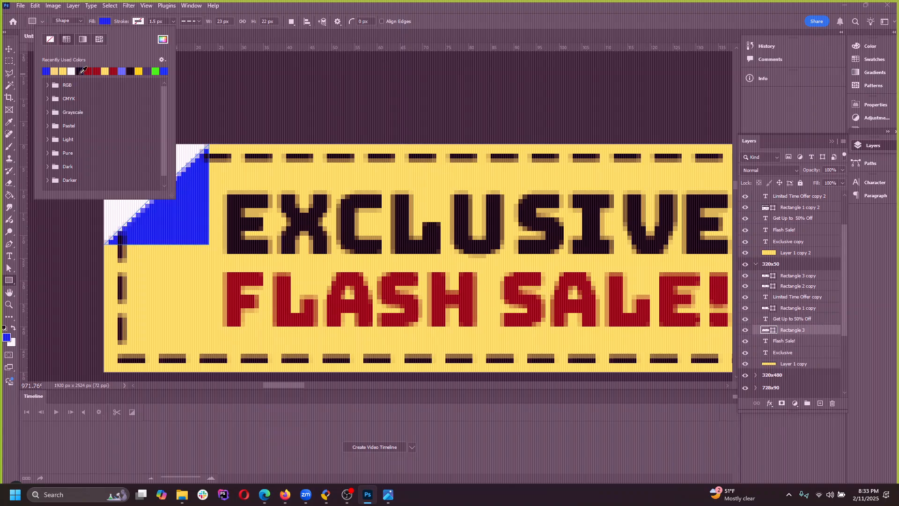
click(142, 72)
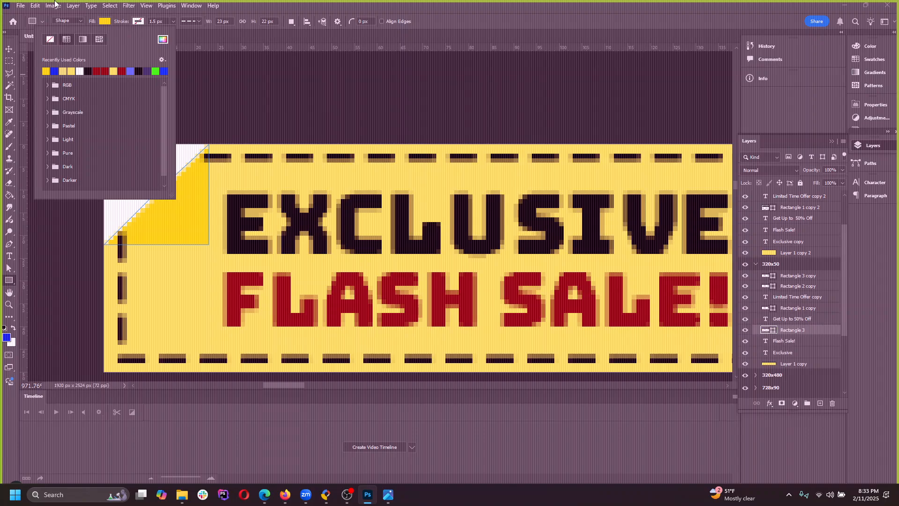
click(117, 71)
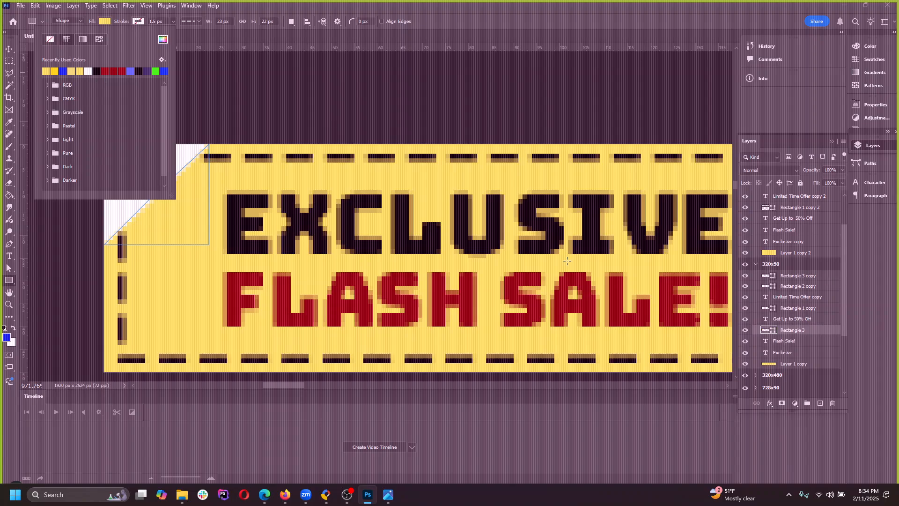
Step: Set the fill of the light fold triangle to the paler yellow ffef93
click(259, 6)
click(105, 21)
click(868, 46)
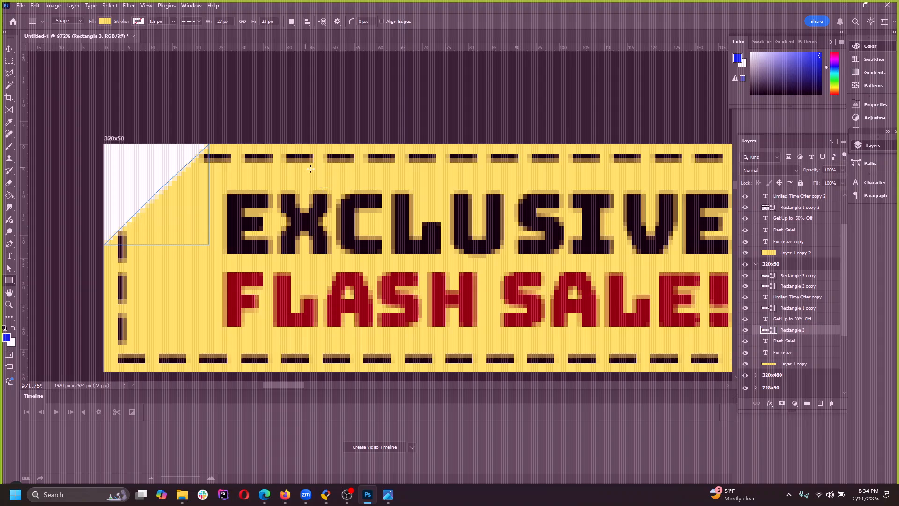
click(105, 22)
click(162, 39)
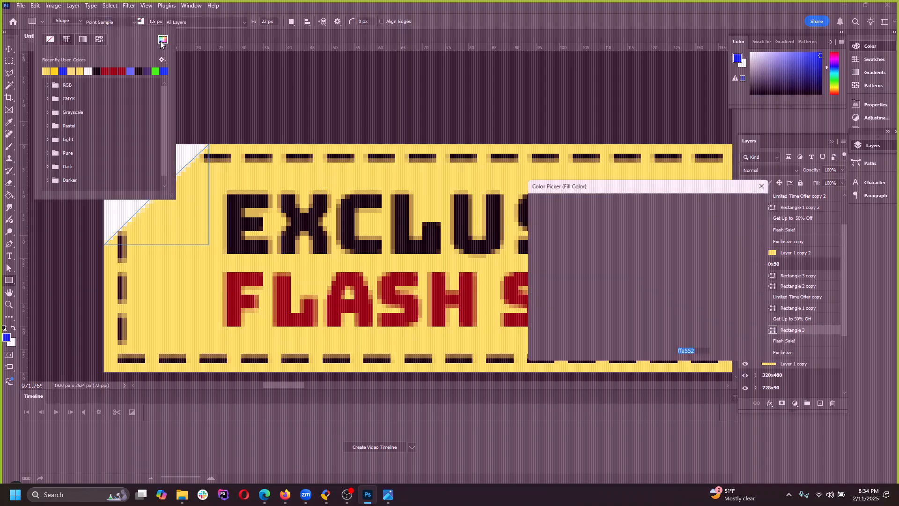
mouse_move(613, 213)
mouse_down()
mouse_move(589, 203)
mouse_move(635, 206)
mouse_move(591, 192)
mouse_up()
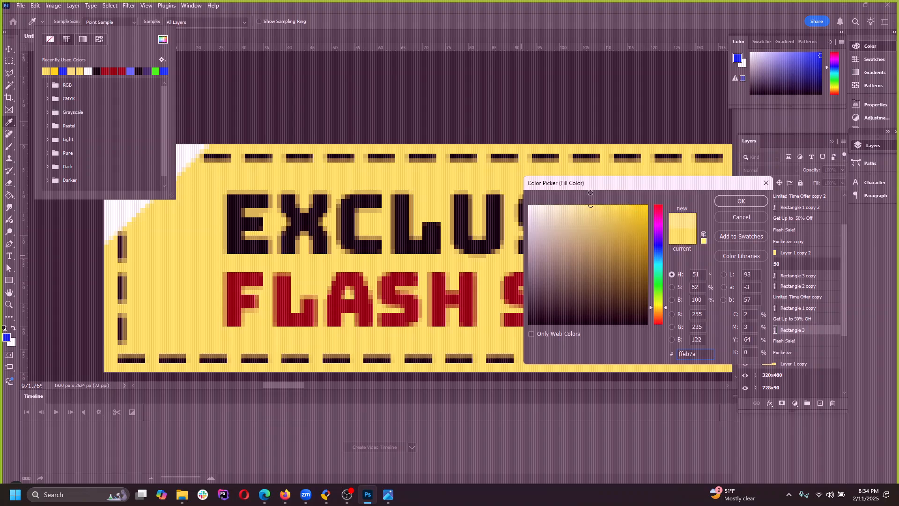
click(739, 203)
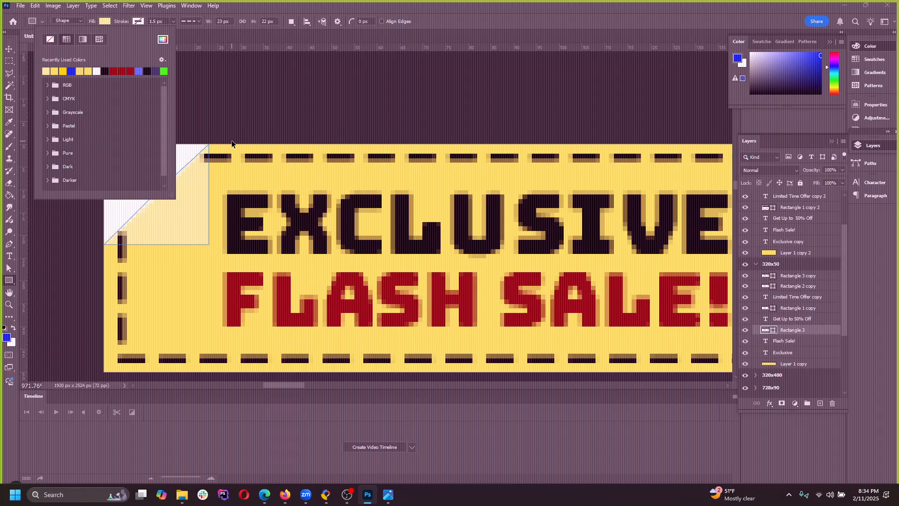
key(Escape)
Step: Bring the pale yellow fold triangle to the front of the 320x50 artboard's layers, above the white corner triangle
key(ctrl+bracketright)
key(ctrl+bracketright)
key(ctrl+bracketright)
key(ctrl+bracketright)
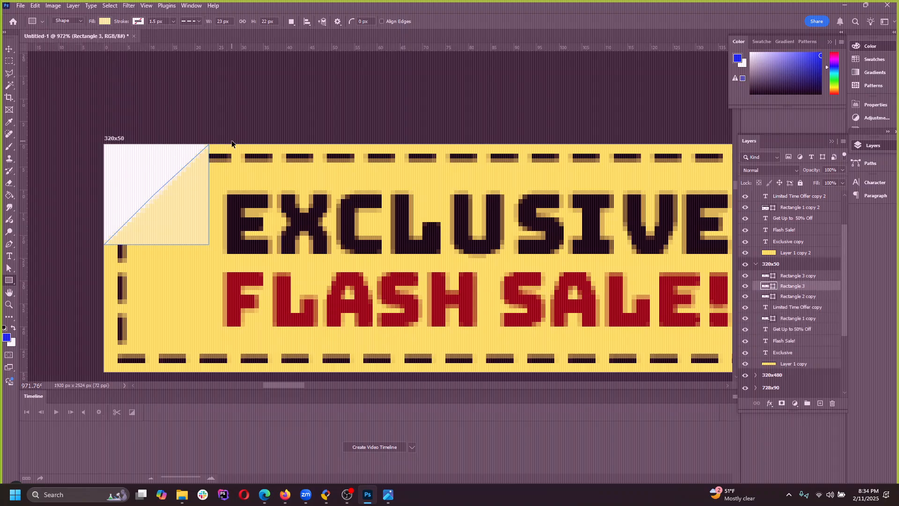
key(ctrl+bracketright)
key(ctrl+bracketleft)
key(ctrl+bracketright)
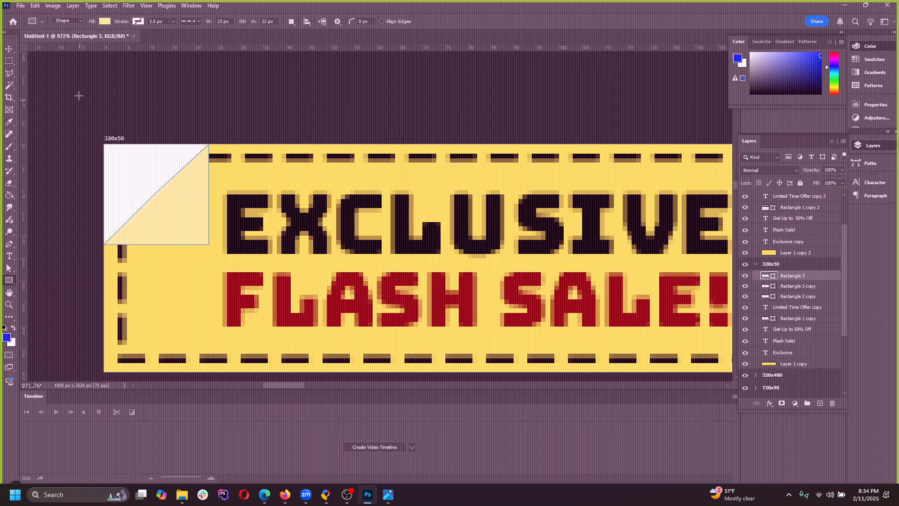
Step: Try to select the area beneath the fold triangle with the Rectangular Marquee and Polygonal Lasso tools
key(v)
scroll(167, 222, down, 3)
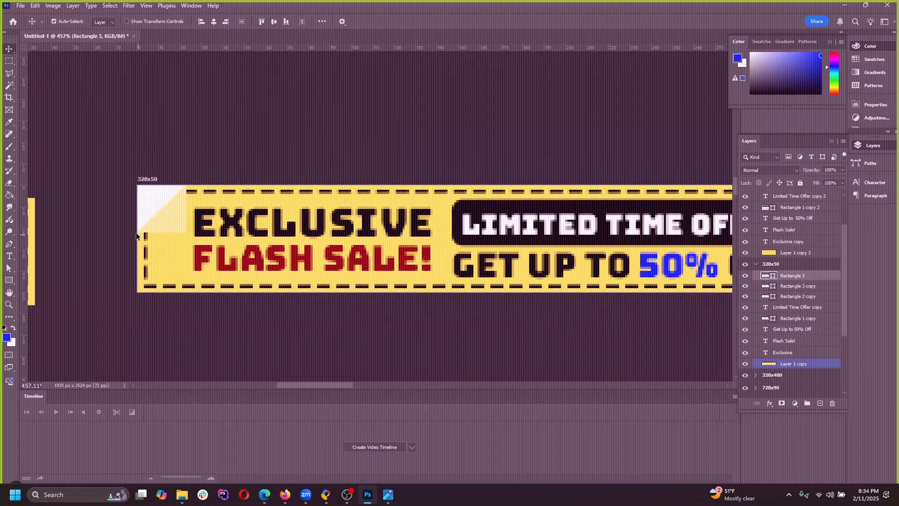
scroll(136, 235, down, 3)
scroll(104, 230, up, 5)
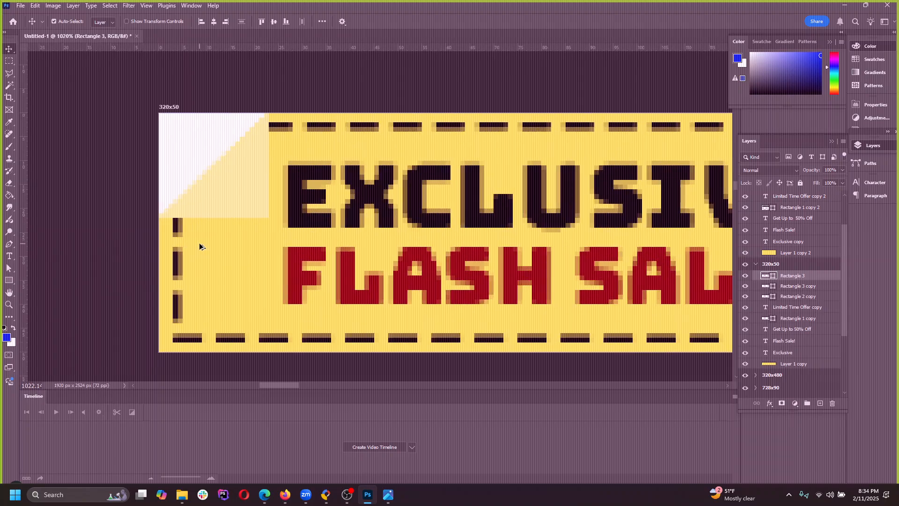
scroll(199, 245, up, 1)
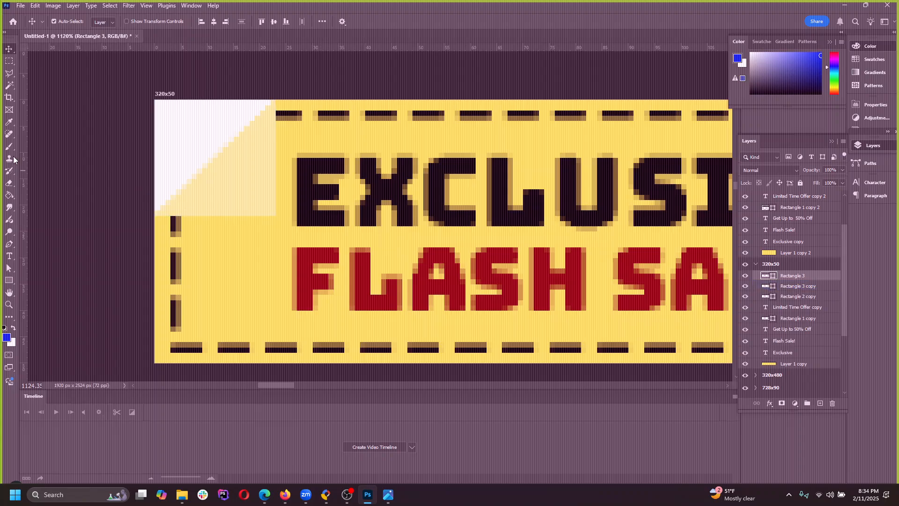
click(10, 62)
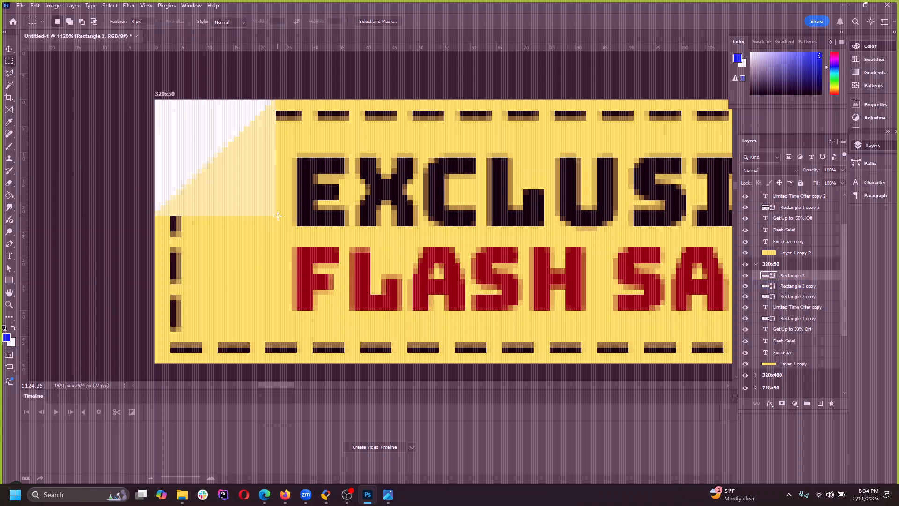
drag(276, 215, 170, 225)
click(231, 265)
click(10, 75)
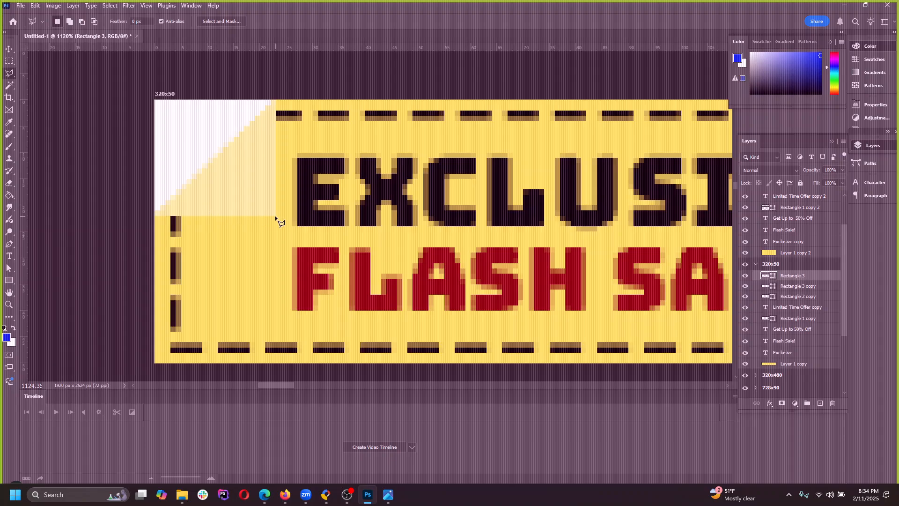
click(276, 216)
double_click(284, 269)
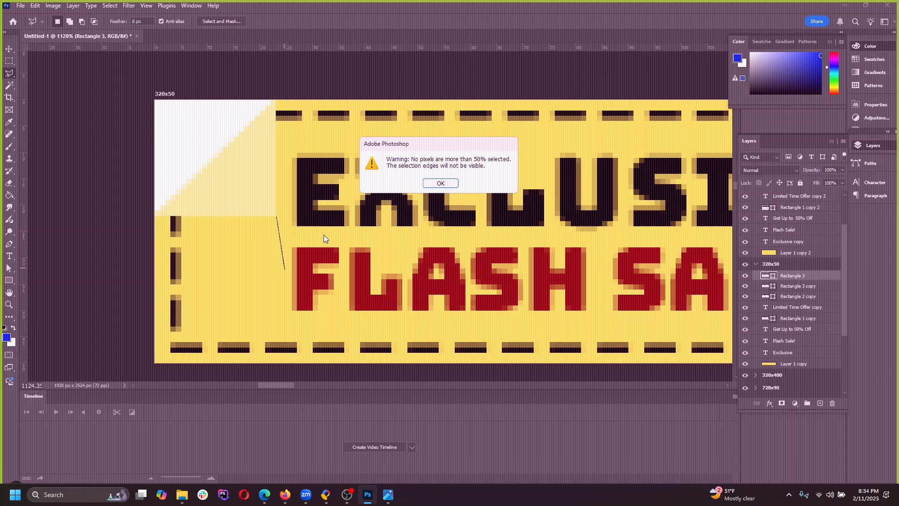
click(435, 184)
Step: Duplicate the fold triangle just below the original and fill the copy with the darker yellow e1cd5f
click(8, 48)
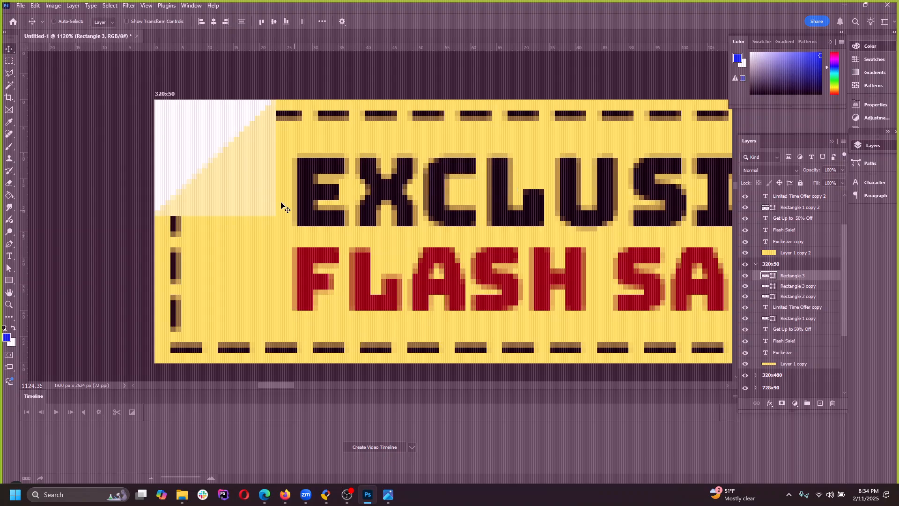
drag(269, 180, 257, 305)
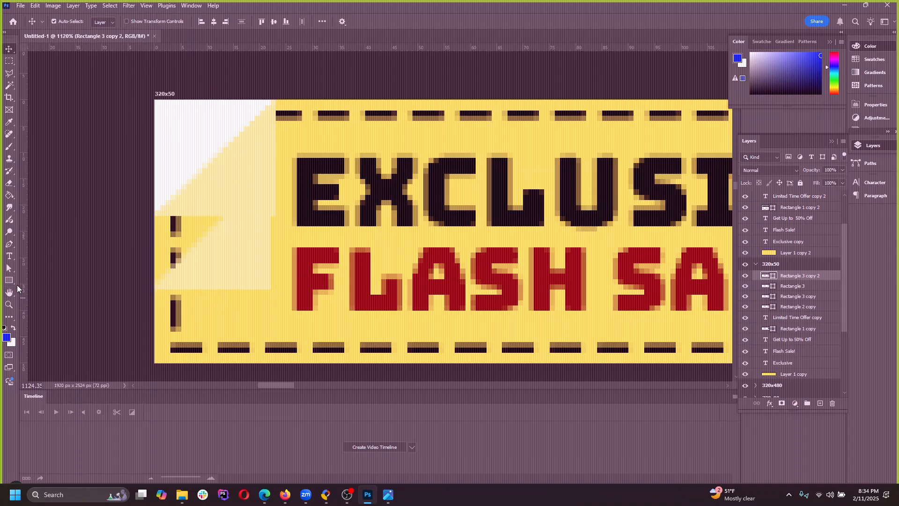
click(9, 196)
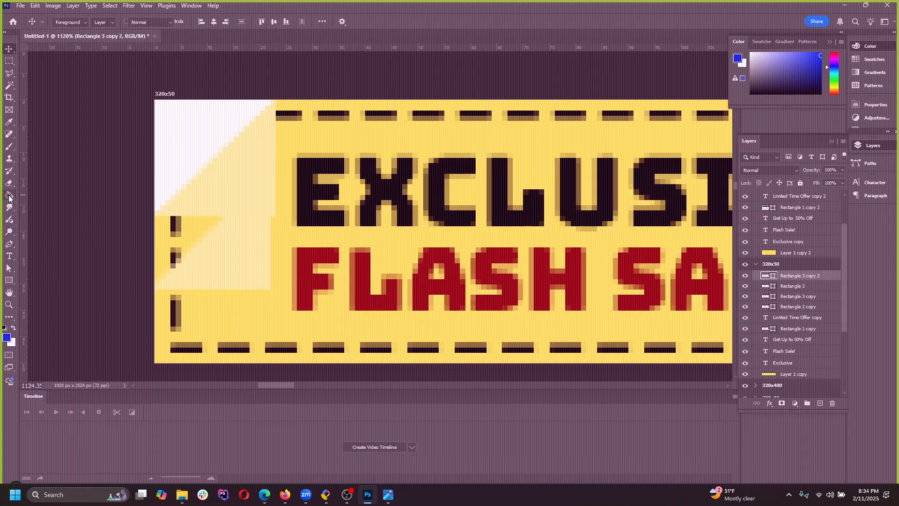
alt+click(252, 311)
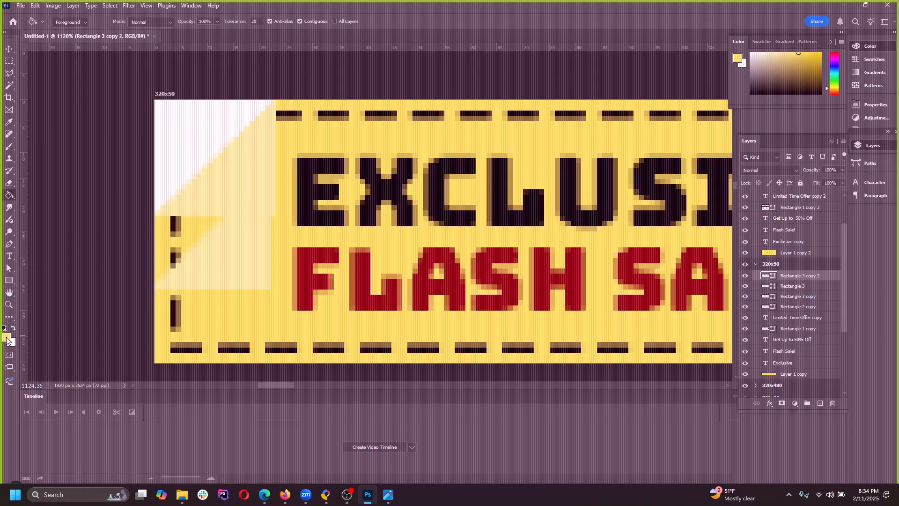
click(9, 280)
click(138, 21)
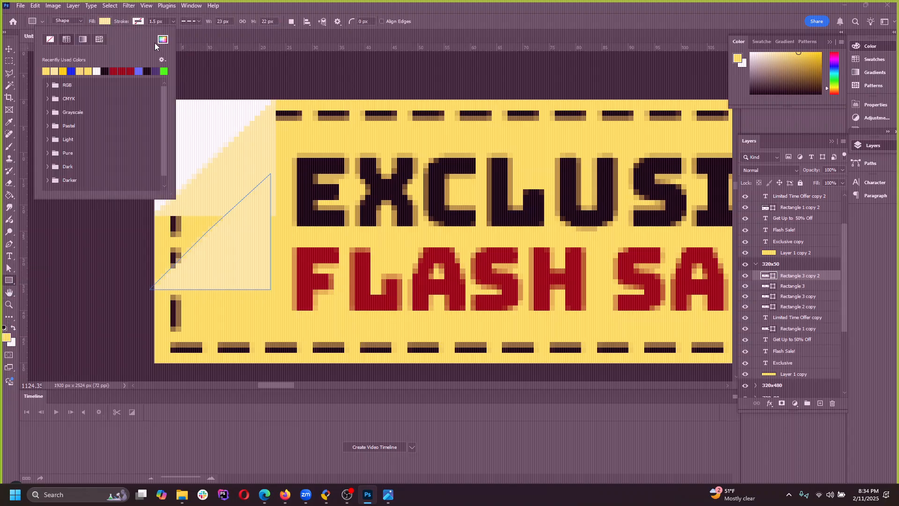
click(162, 40)
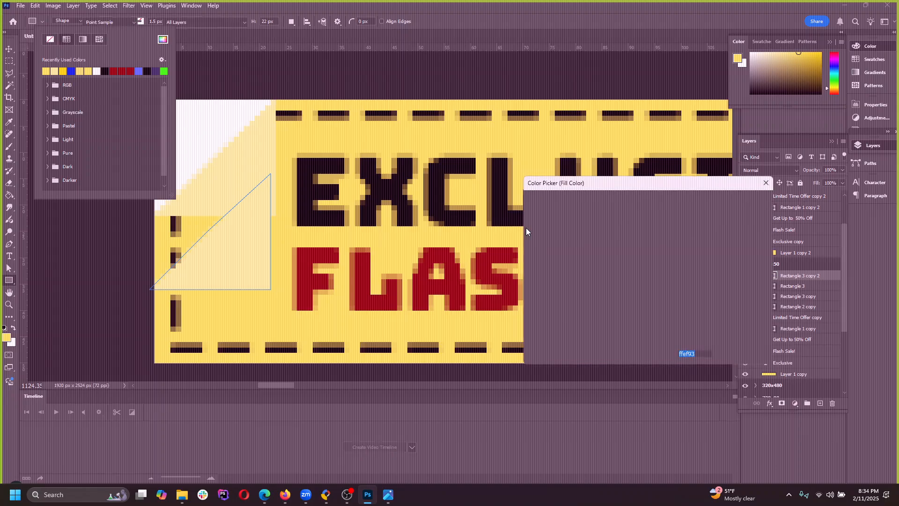
click(599, 219)
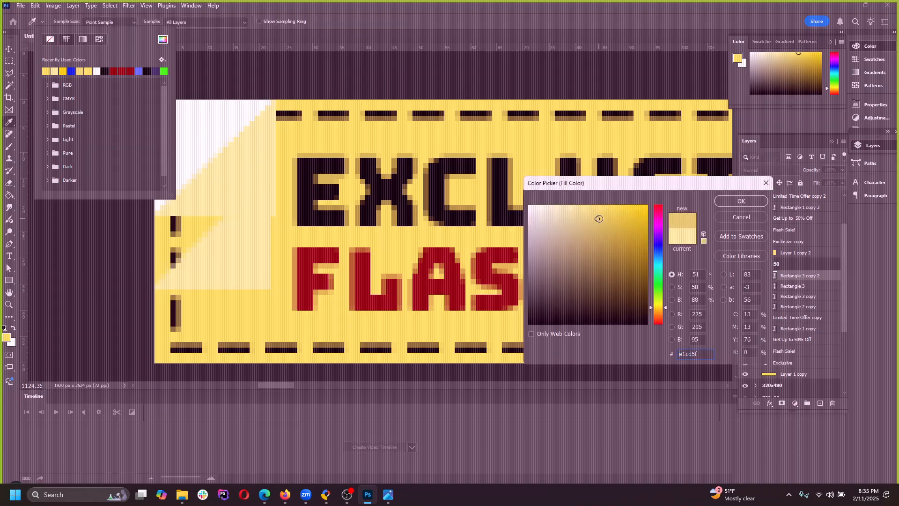
click(734, 202)
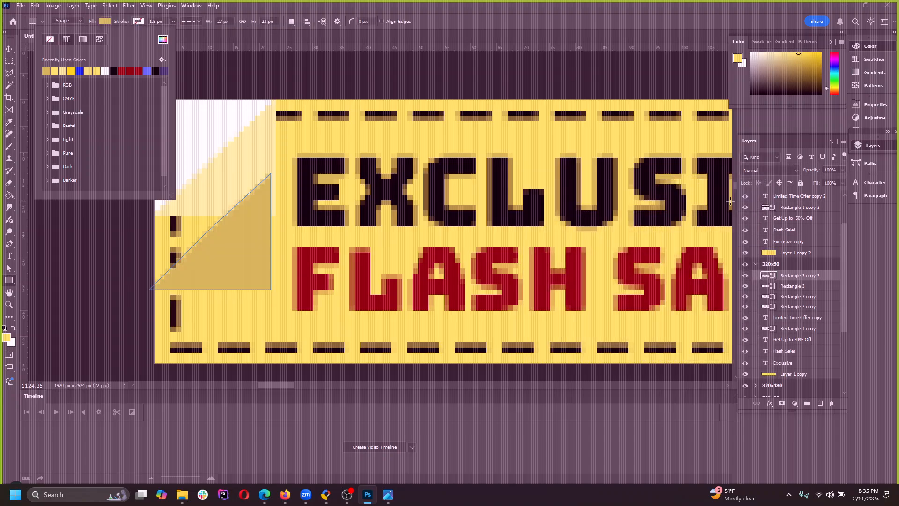
click(214, 6)
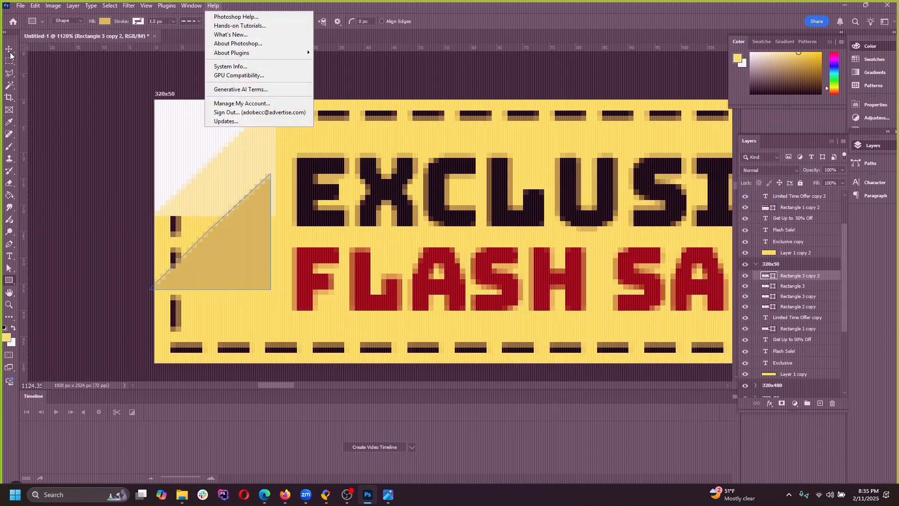
key(Escape)
Step: Send the darker triangle one layer behind the pale fold and position it as a thin shadow strip along the fold's lower edge
key(v)
key(Up)
drag(266, 270, 272, 233)
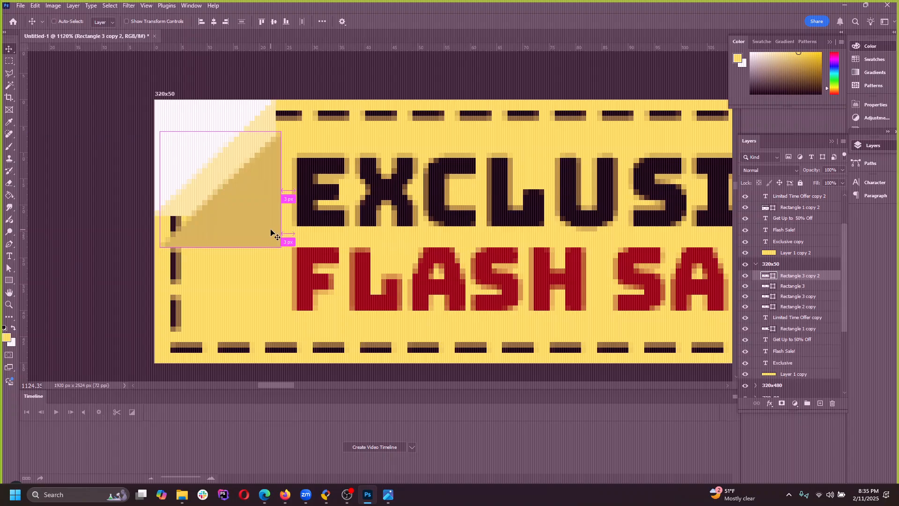
key(ctrl+bracketleft)
key(ctrl+bracketright)
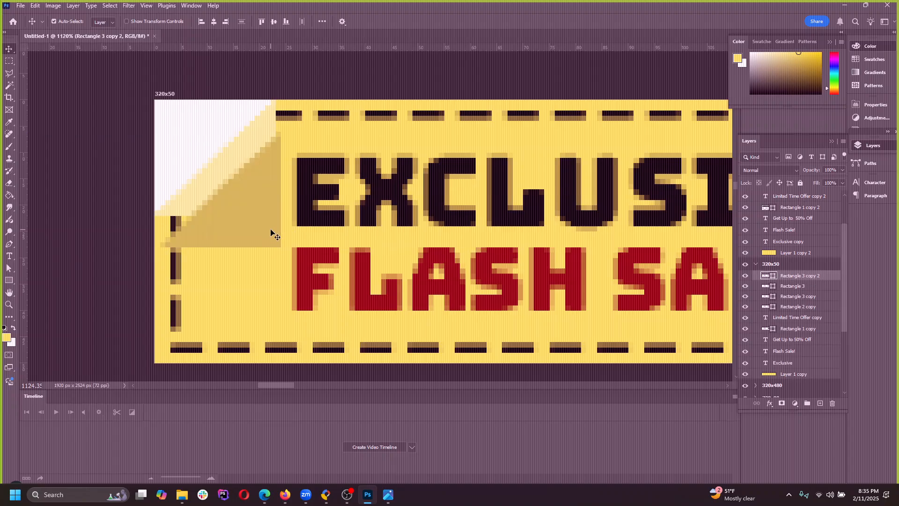
key(ctrl+bracketleft)
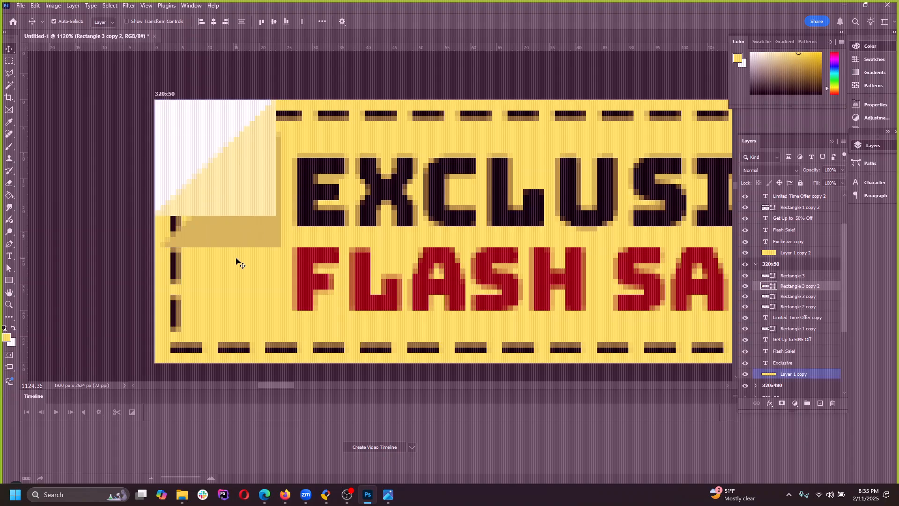
drag(246, 261, 239, 225)
Step: Try to free-transform the darker shadow triangle
click(36, 6)
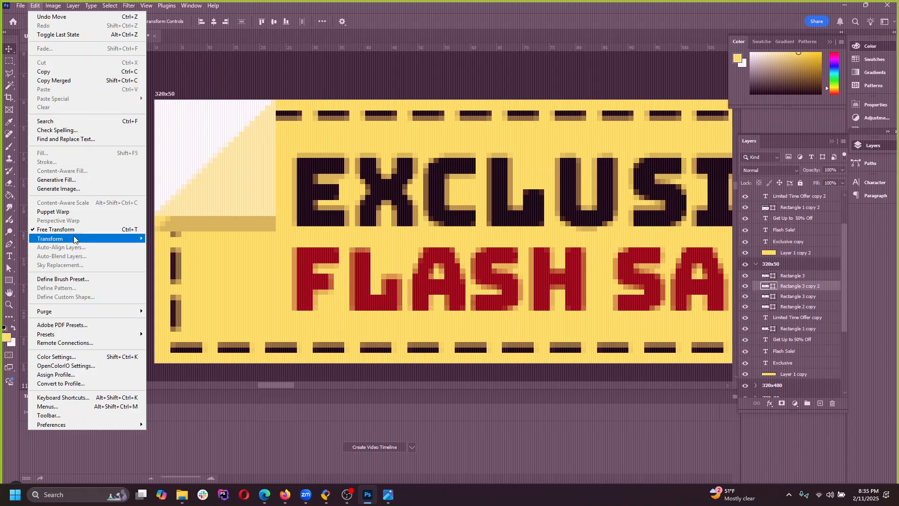
click(71, 229)
click(458, 188)
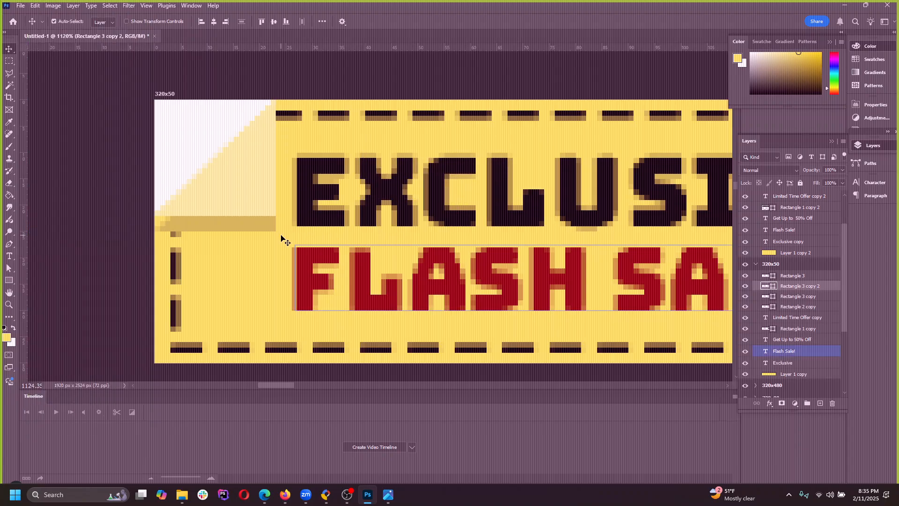
click(35, 6)
click(63, 229)
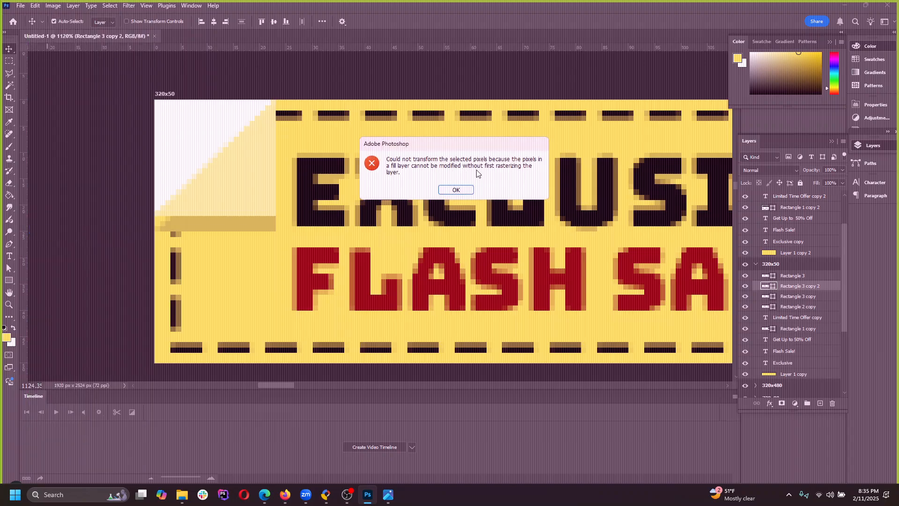
click(456, 190)
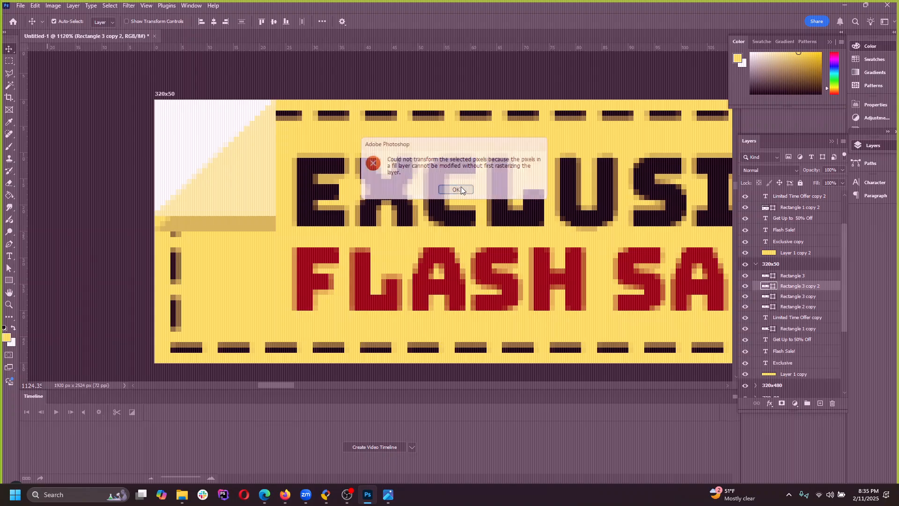
click(36, 5)
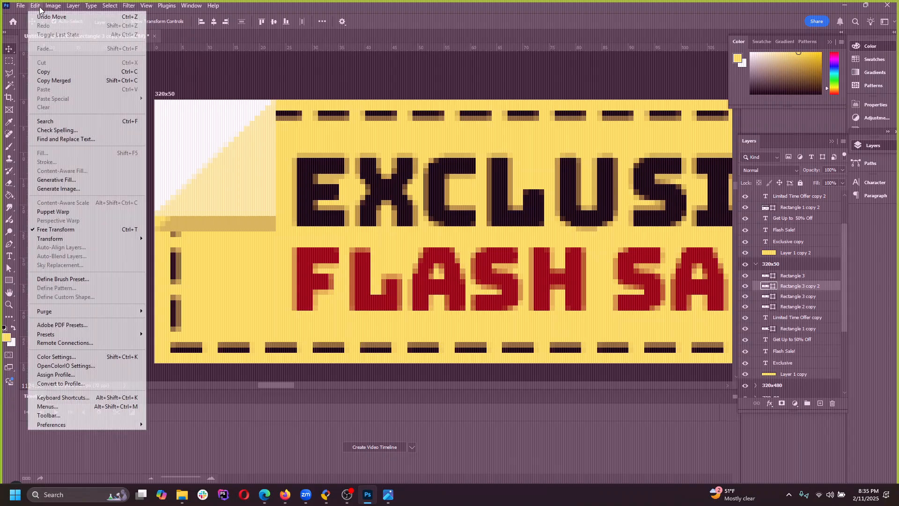
mouse_move(121, 239)
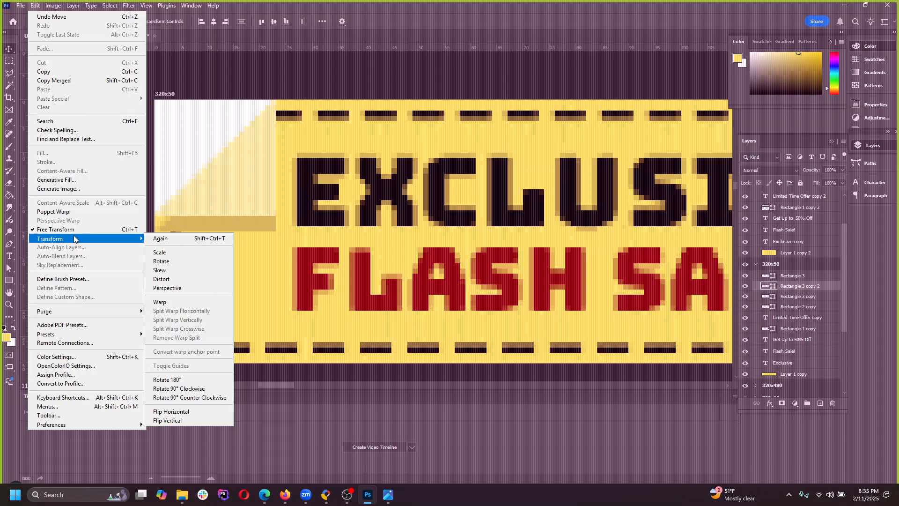
click(212, 204)
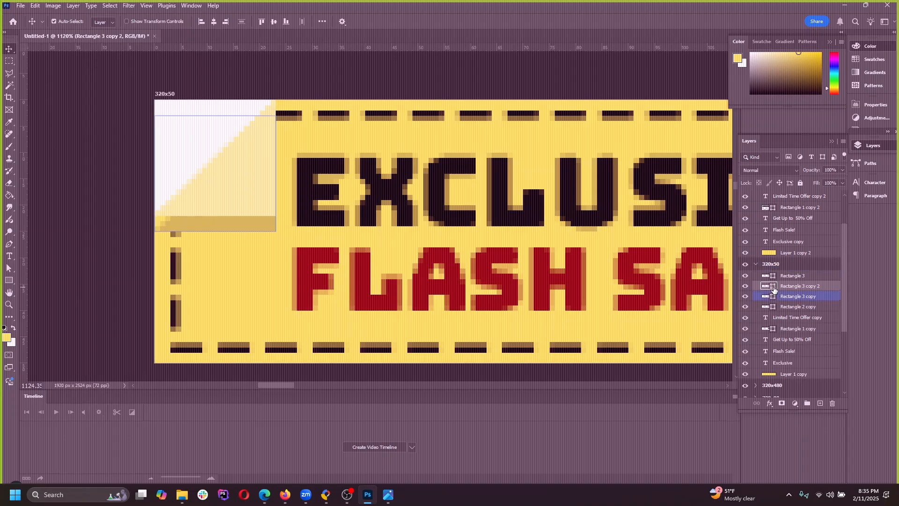
Step: Toggle the visibility of the pale fold and darker shadow layers to identify each, ending with the shadow layer selected
drag(267, 240, 237, 245)
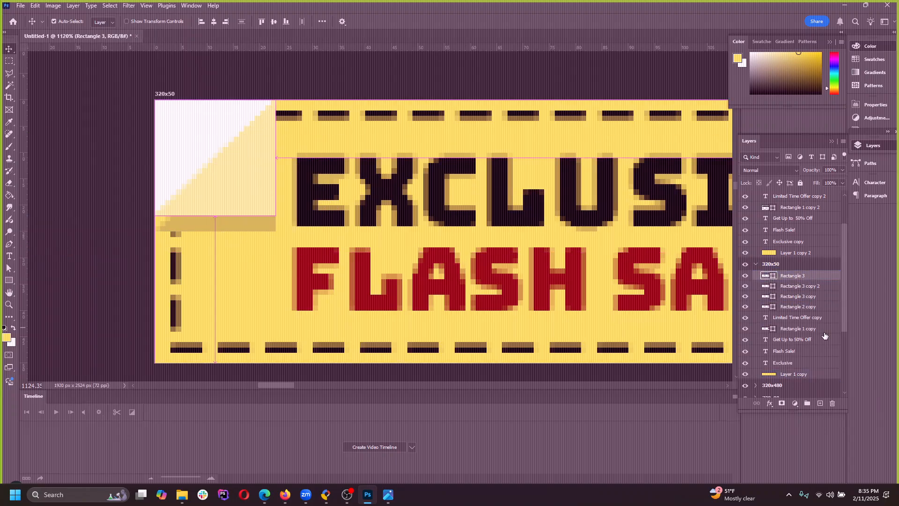
click(786, 286)
click(793, 275)
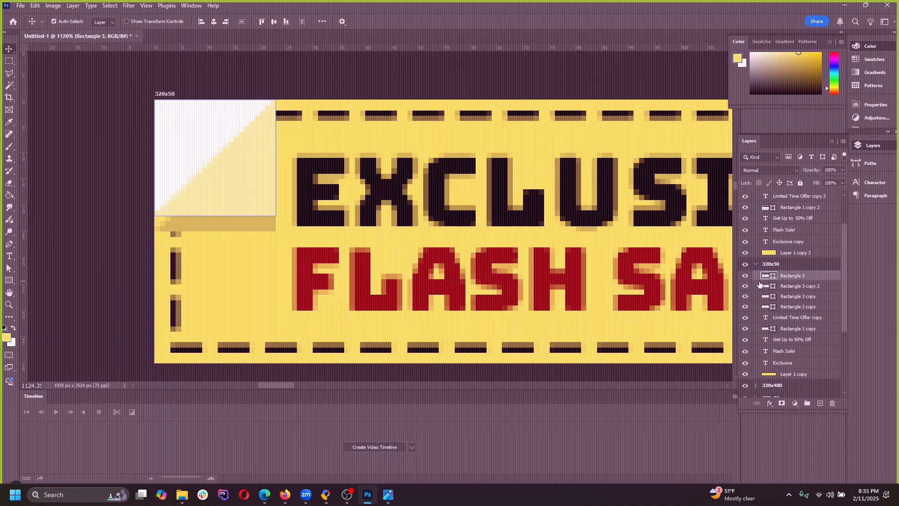
click(745, 276)
click(746, 276)
click(753, 286)
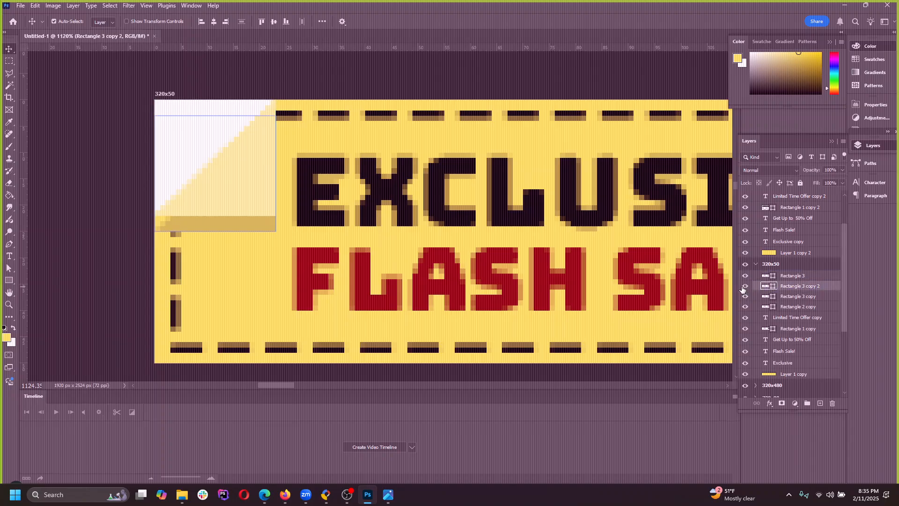
click(745, 286)
click(745, 286)
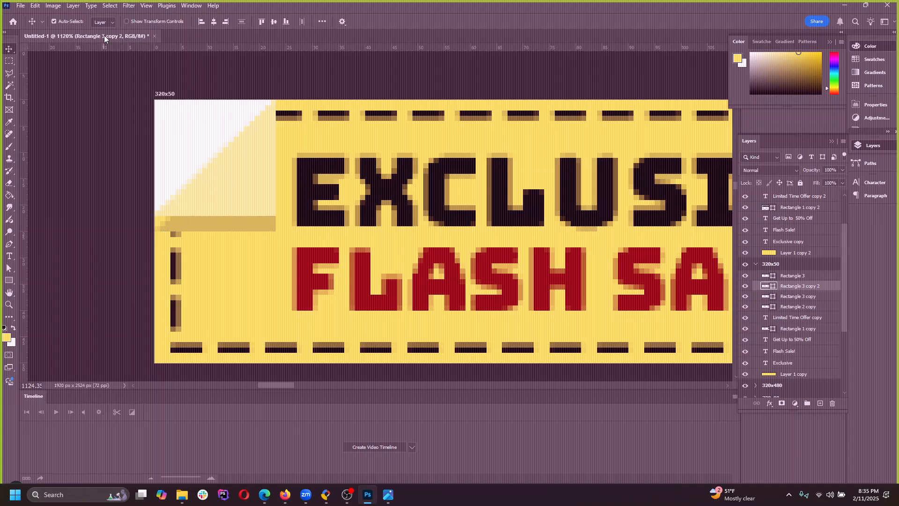
Step: Try to free-transform the darker shadow triangle's shape layer
click(36, 5)
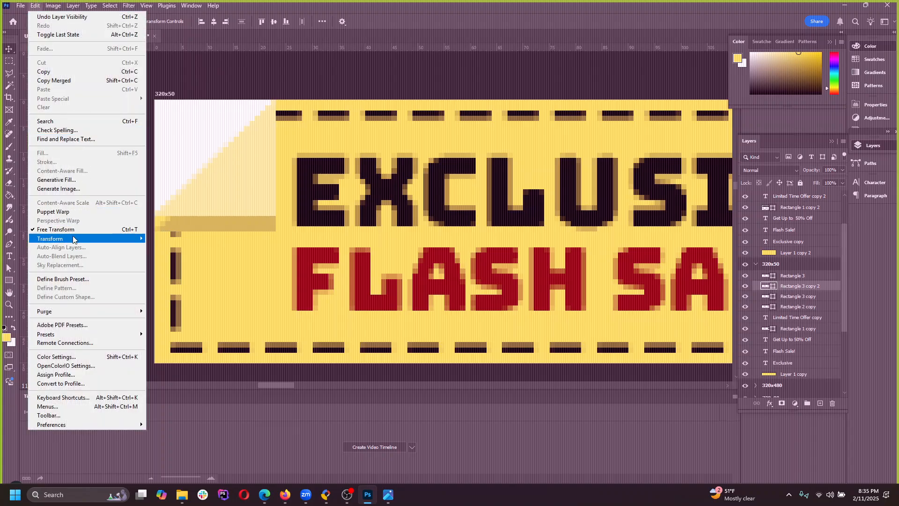
mouse_move(74, 240)
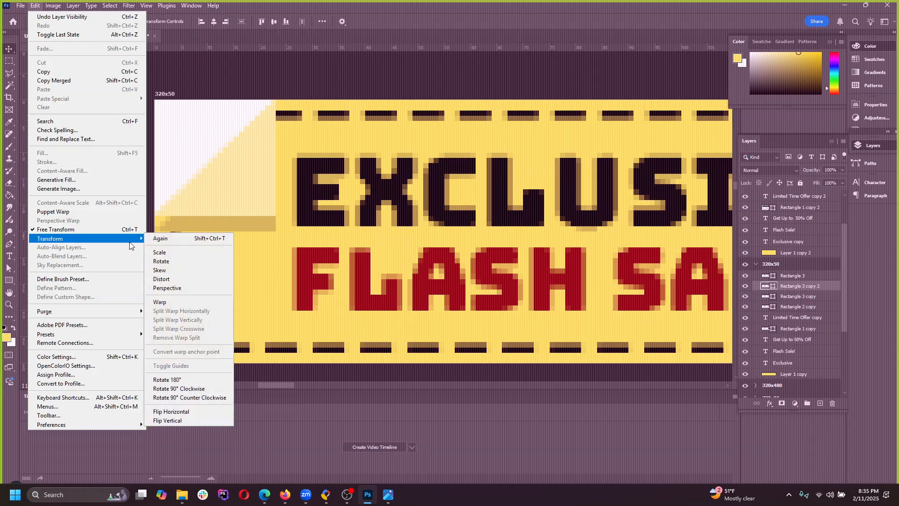
click(74, 230)
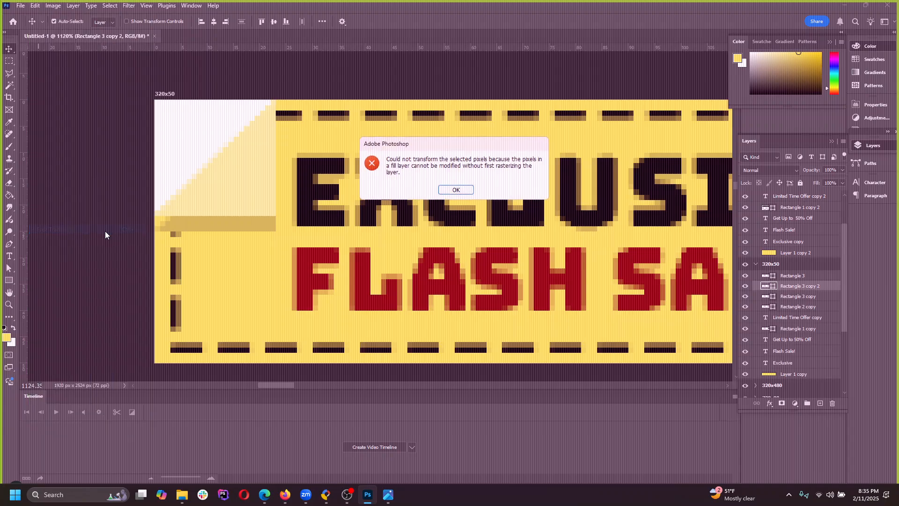
click(469, 190)
right_click(805, 289)
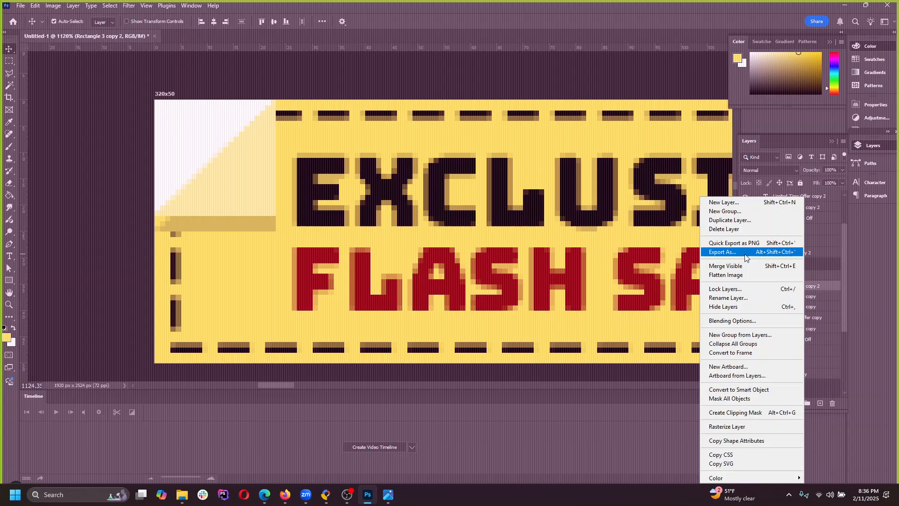
click(817, 287)
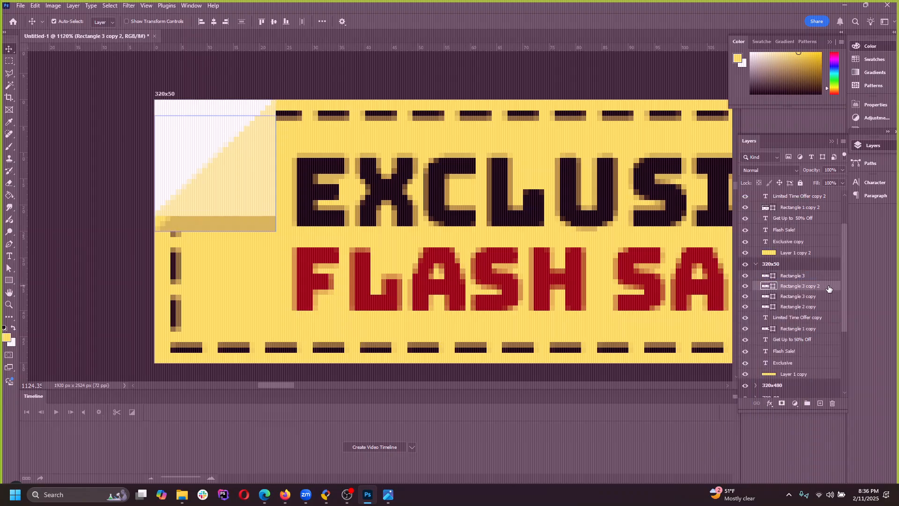
click(9, 280)
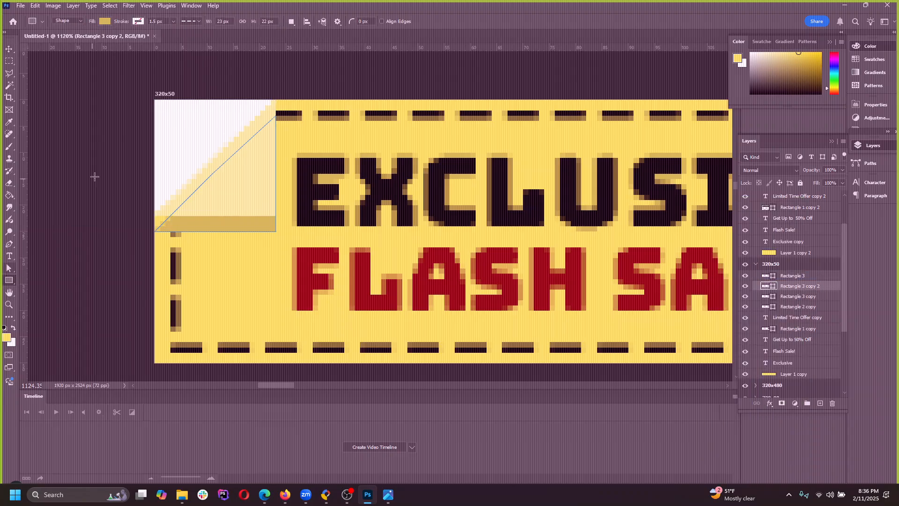
click(36, 5)
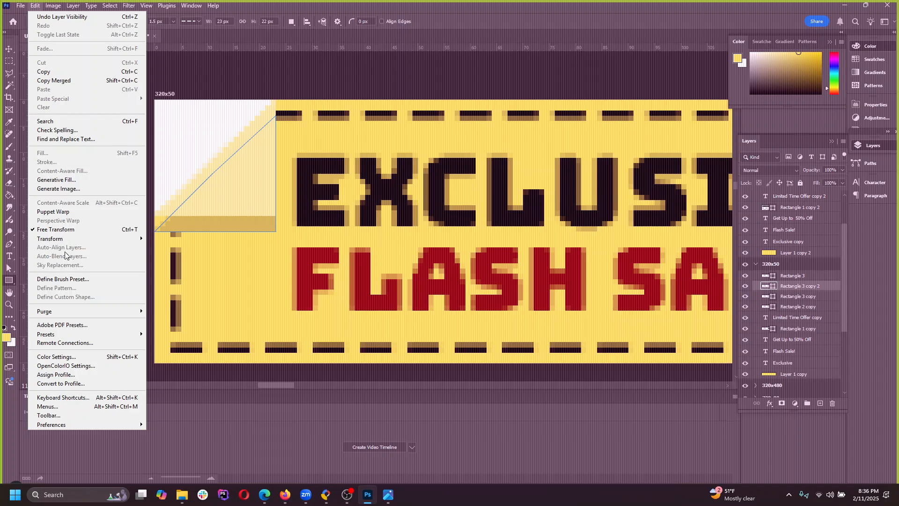
click(435, 7)
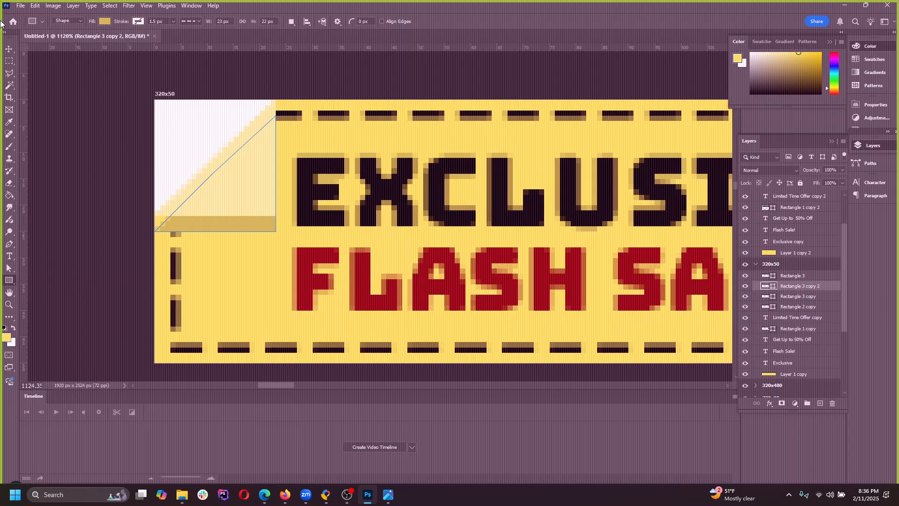
click(20, 7)
mouse_move(35, 5)
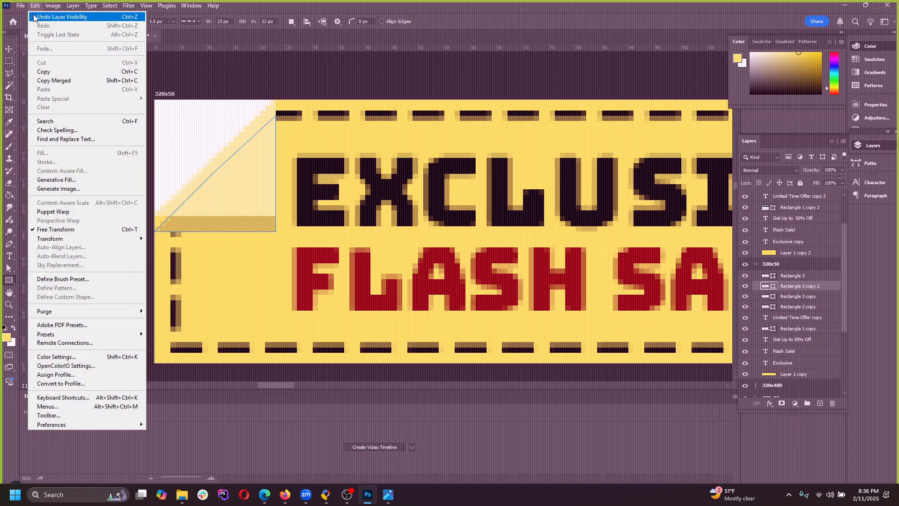
mouse_move(80, 239)
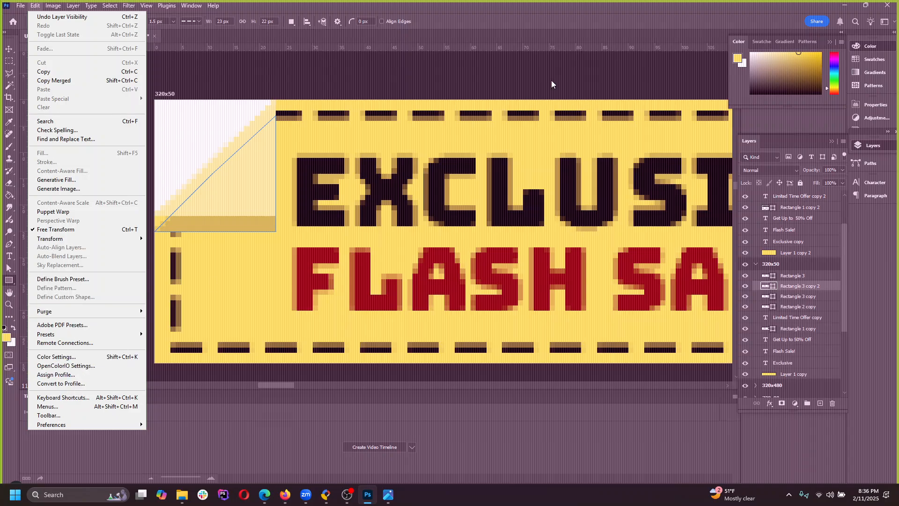
key(Escape)
Step: Rasterize the darker shadow triangle's layer, Rectangle 3 copy 2, in the 320x50 artboard
right_click(808, 289)
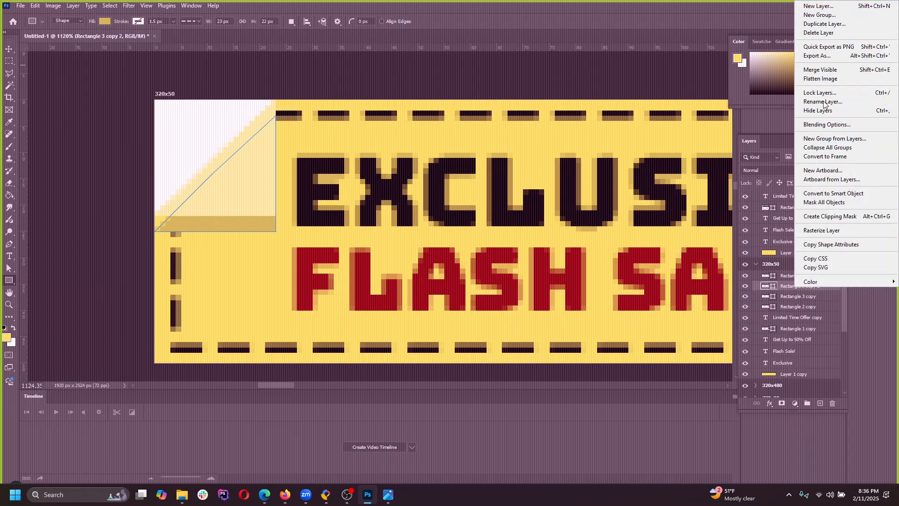
right_click(766, 287)
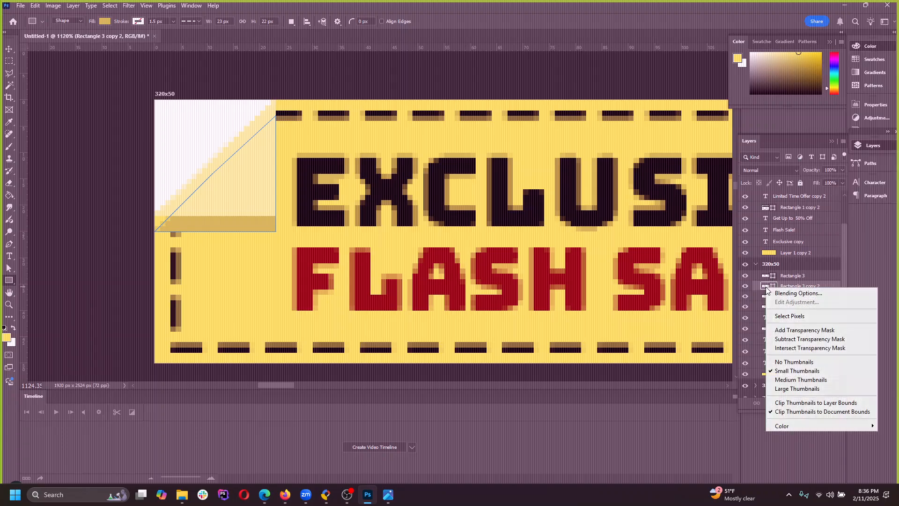
right_click(814, 289)
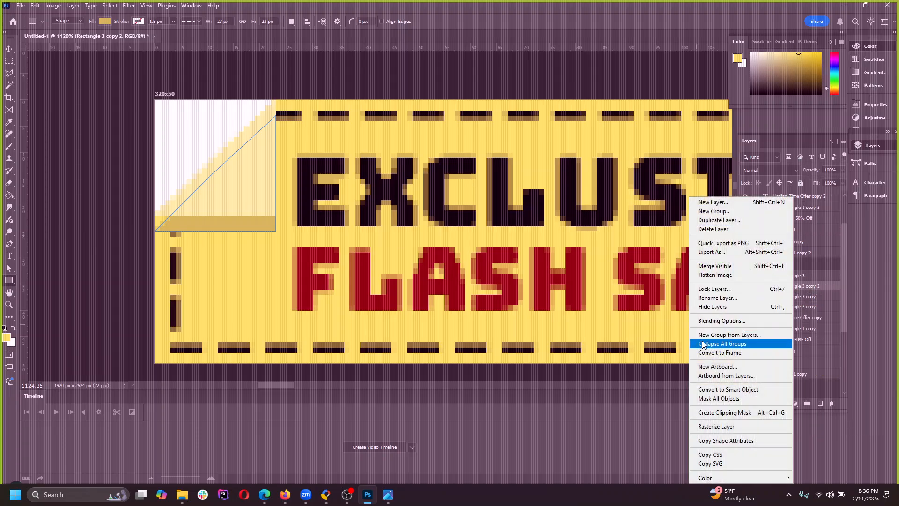
click(733, 427)
Step: Try to free-transform the rasterized shadow triangle layer
click(18, 6)
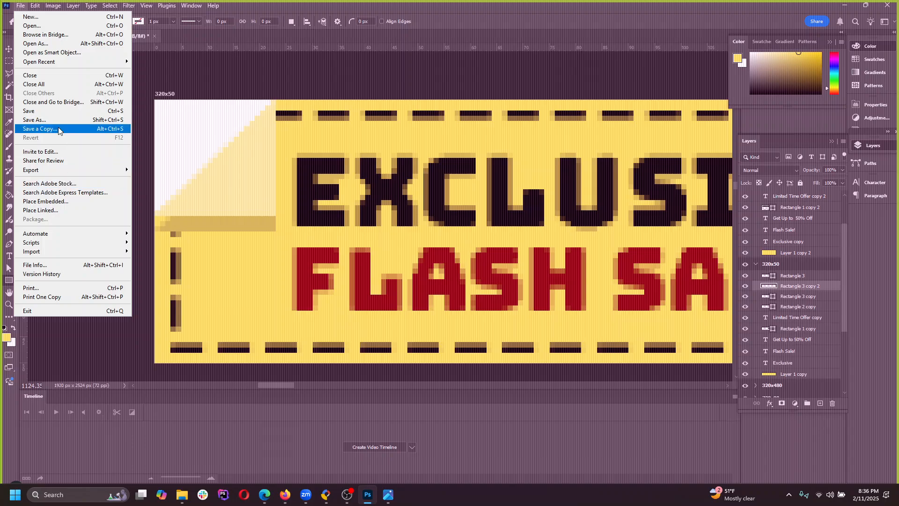
mouse_move(35, 6)
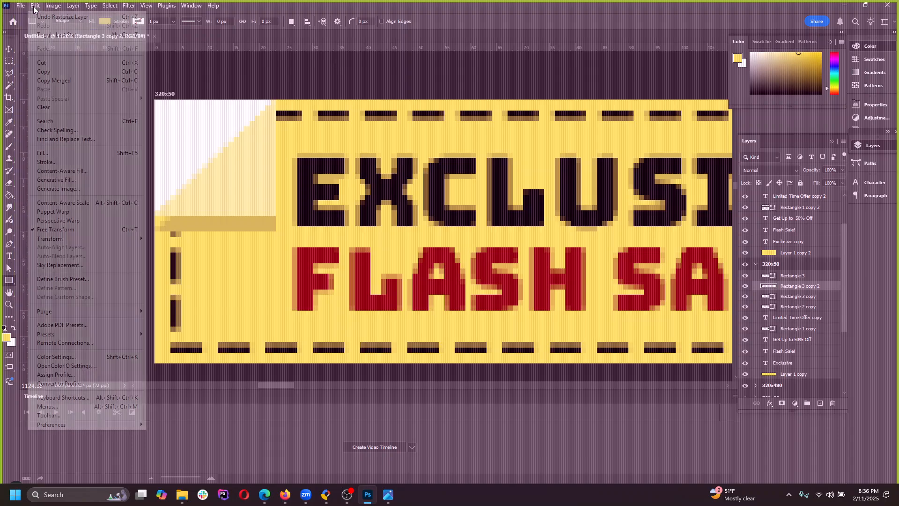
click(66, 230)
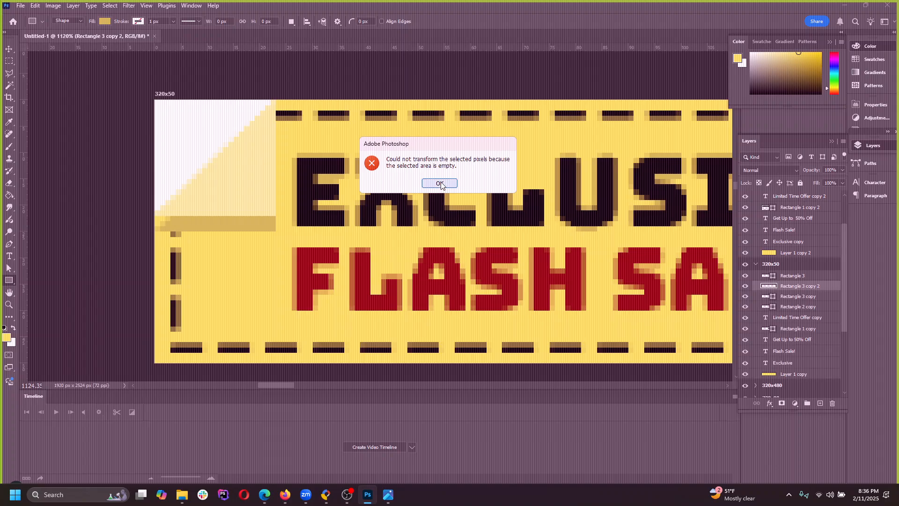
click(440, 184)
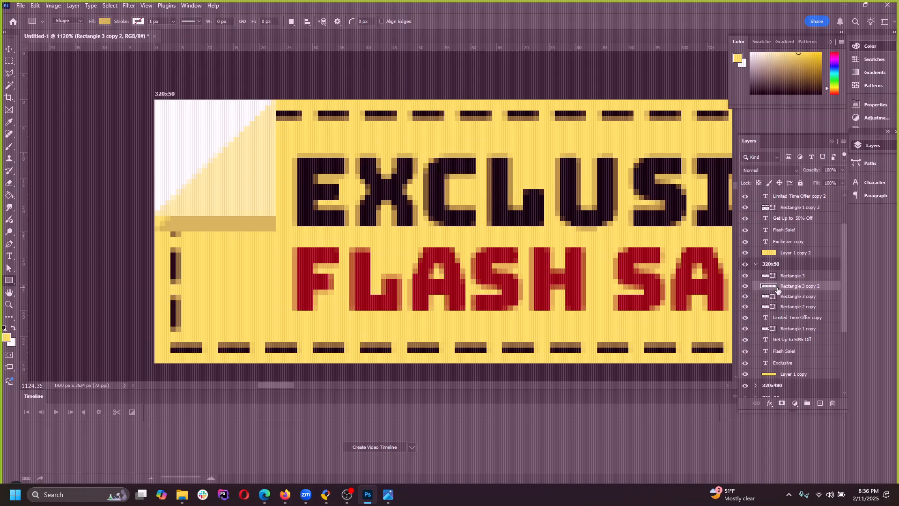
click(34, 6)
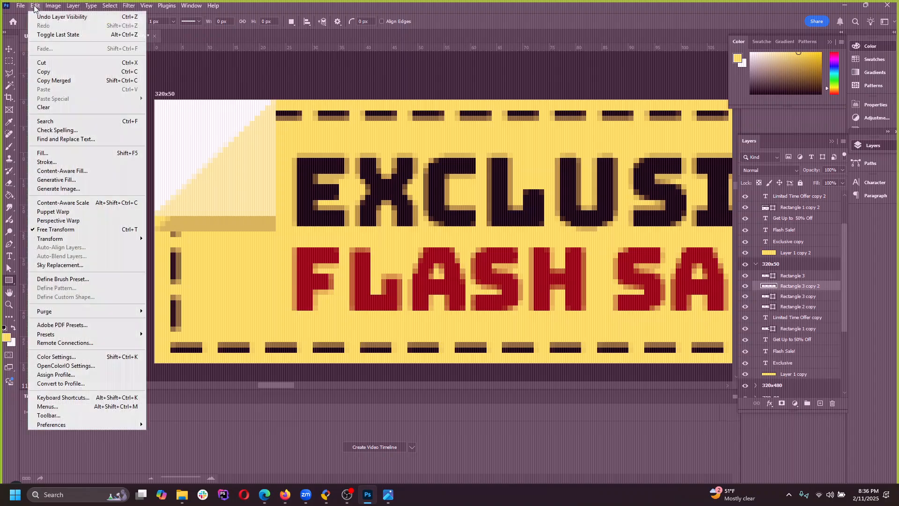
click(80, 228)
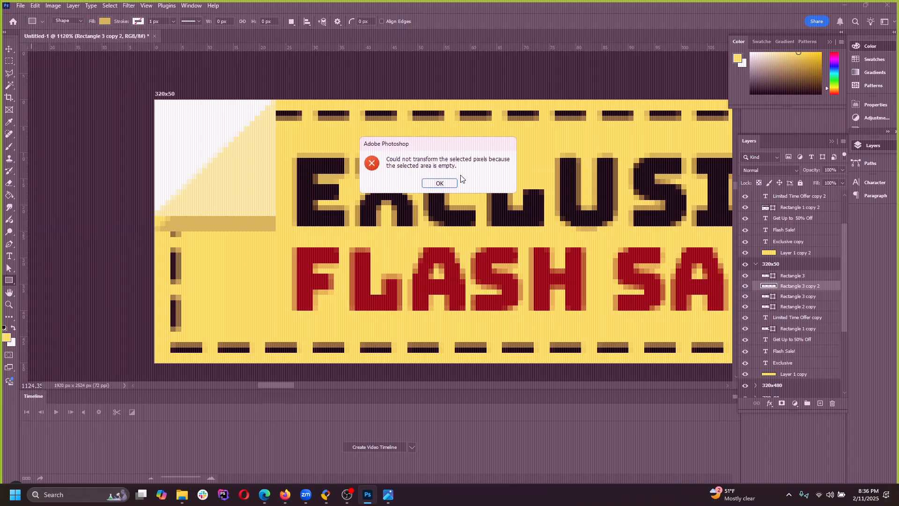
click(449, 184)
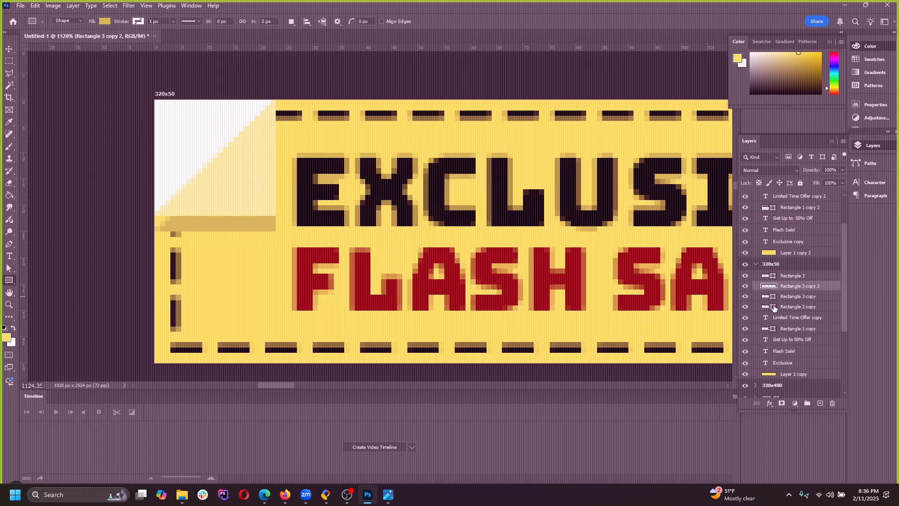
Step: Try to move the shadow triangle out from behind the pale fold, and undo the move
click(9, 48)
drag(237, 227, 514, 322)
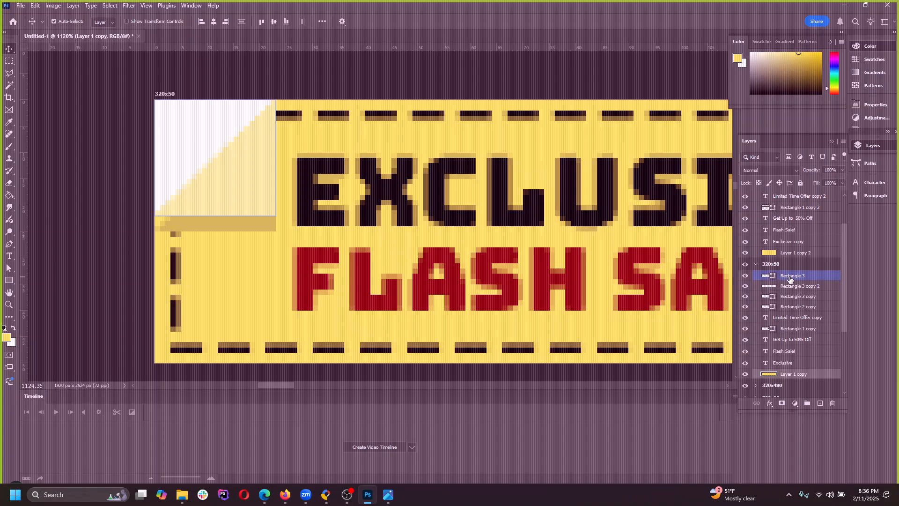
drag(248, 226, 341, 272)
key(ctrl+z)
Step: Retry Free Transform on the rasterized shadow layer with the Move tool active
click(35, 5)
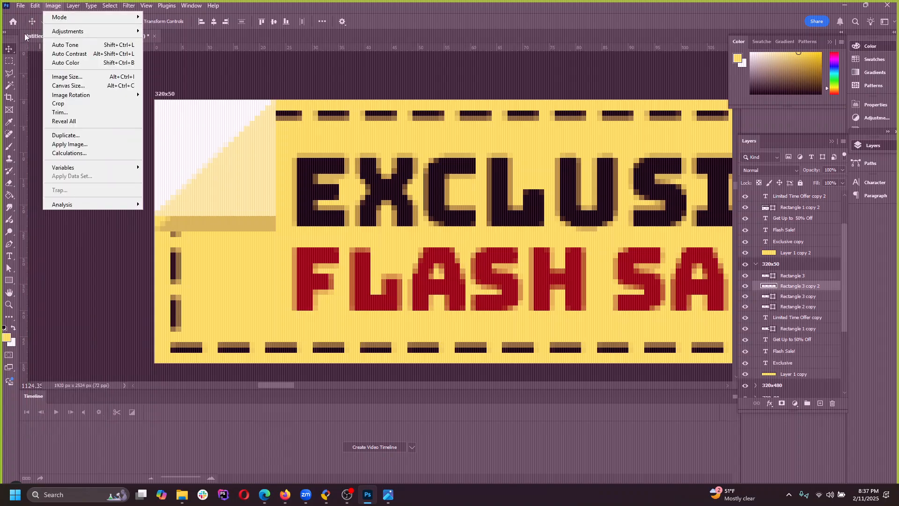
click(55, 229)
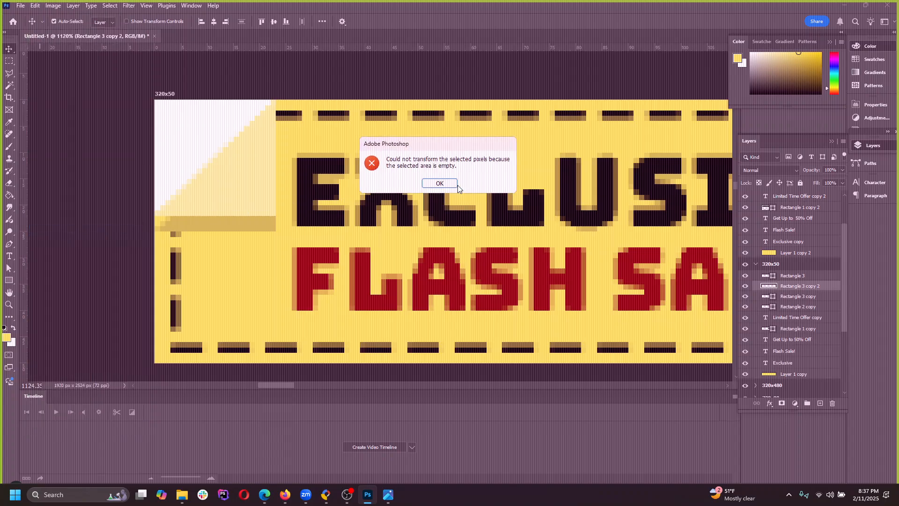
click(440, 184)
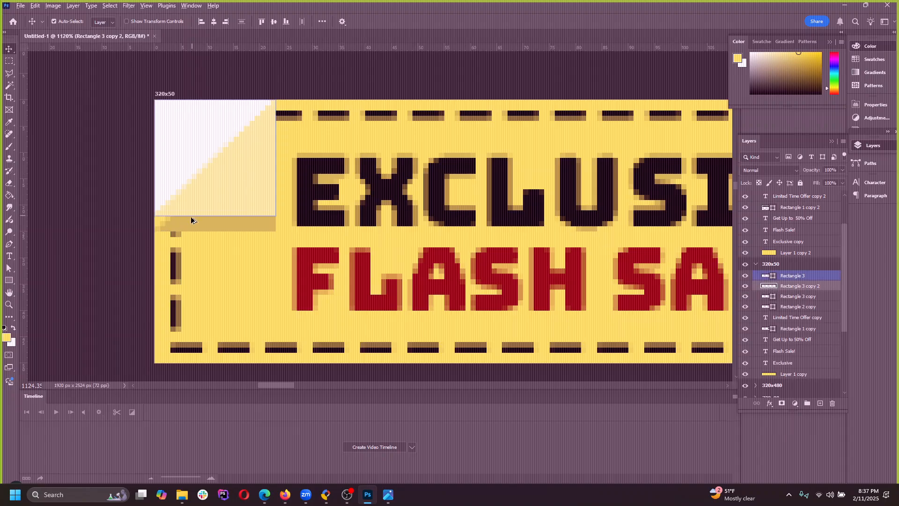
Step: Move the shadow triangle onto the EXCLUSIVE headline, try to free-transform it there, and undo the move
scroll(190, 216, down, 5)
scroll(142, 234, up, 3)
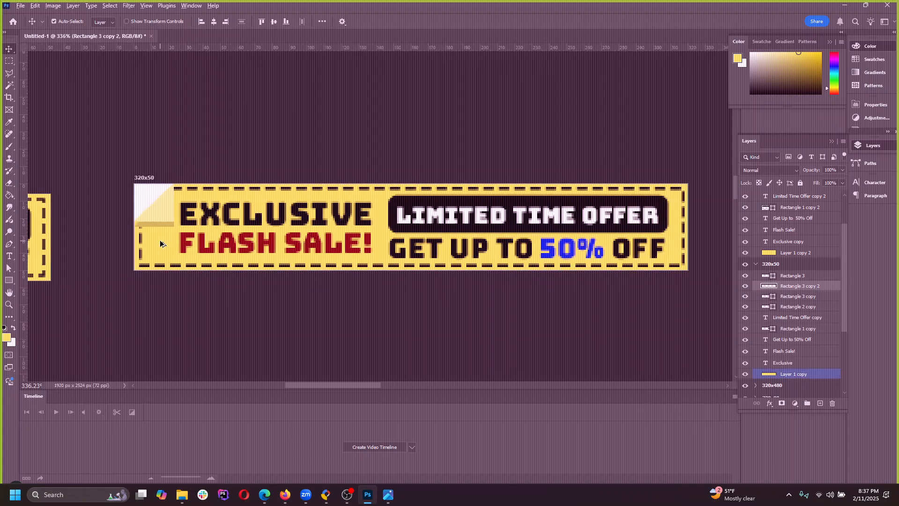
drag(154, 201, 261, 212)
click(35, 5)
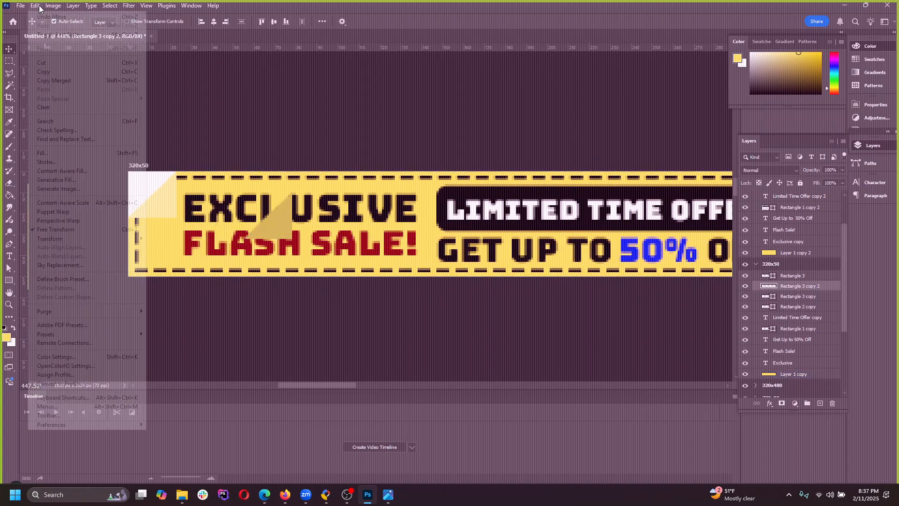
click(57, 229)
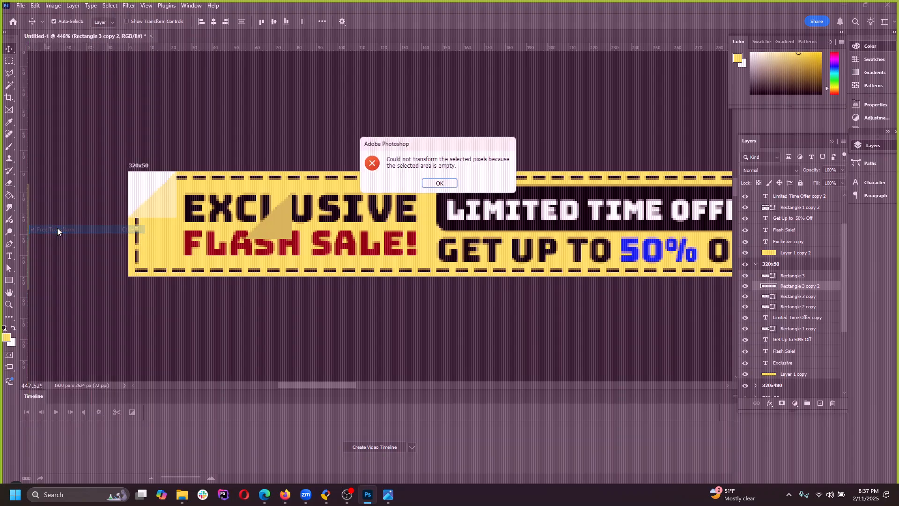
click(451, 184)
key(ctrl+z)
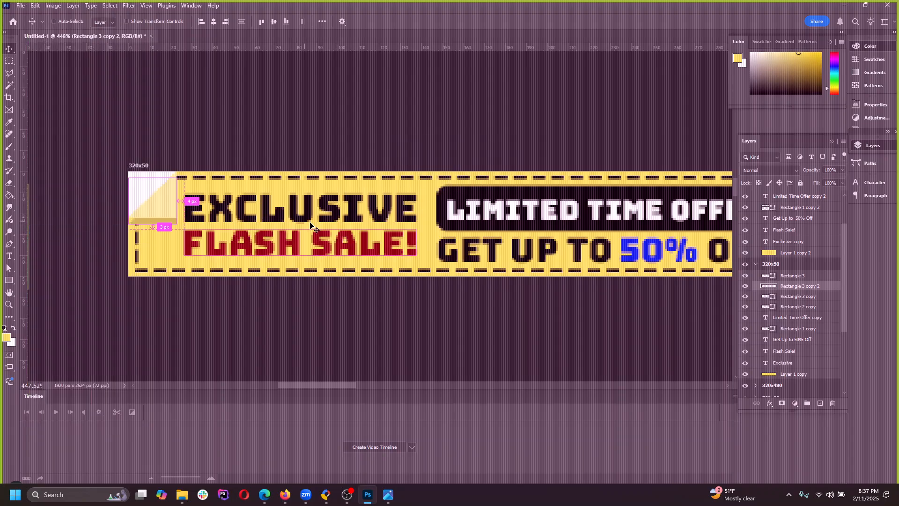
Step: Retry Free Transform on the shadow layer with the artboards viewed at 100%
scroll(130, 228, up, 2)
scroll(131, 228, up, 2)
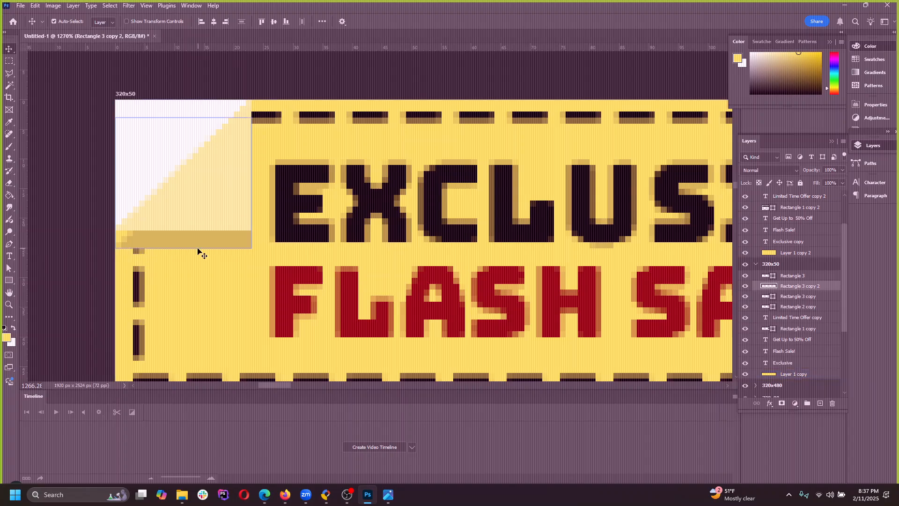
click(146, 5)
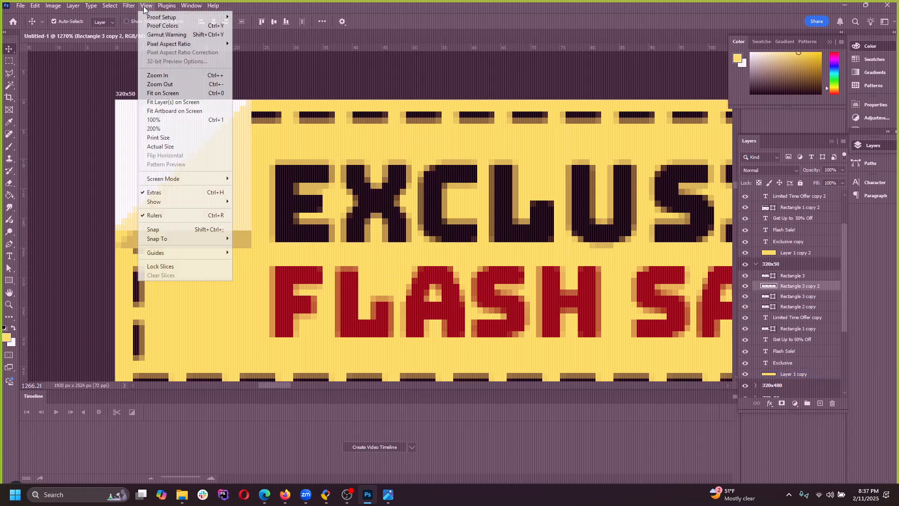
click(161, 111)
click(35, 5)
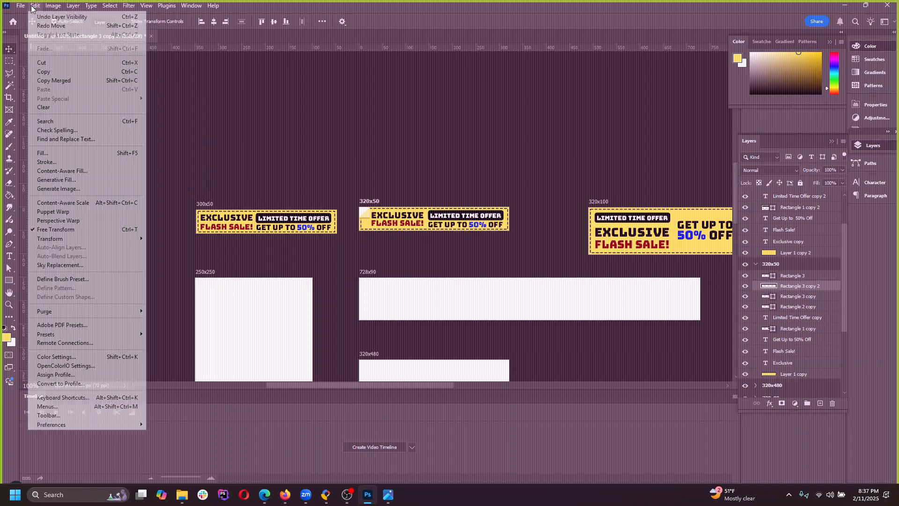
click(67, 229)
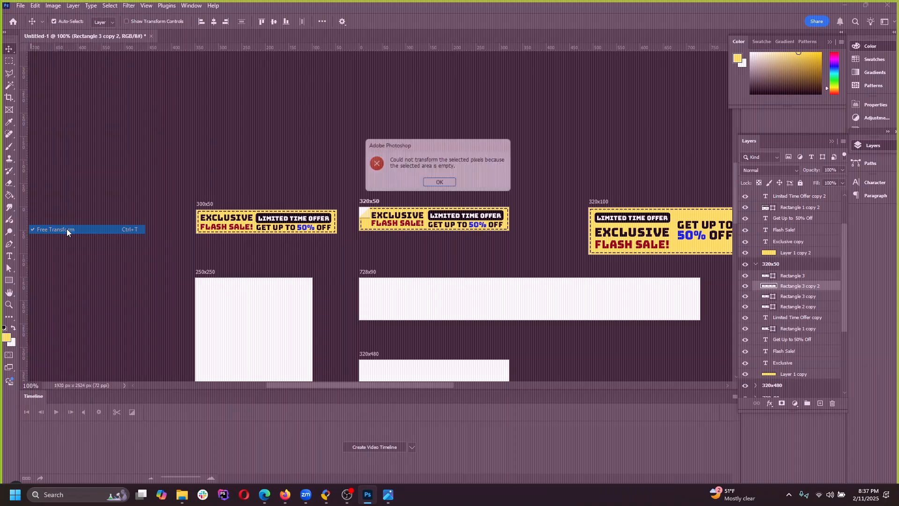
click(439, 183)
Step: Shift the shadow triangle slightly left along the pale fold's lower edge and deselect its layer
scroll(369, 217, up, 5)
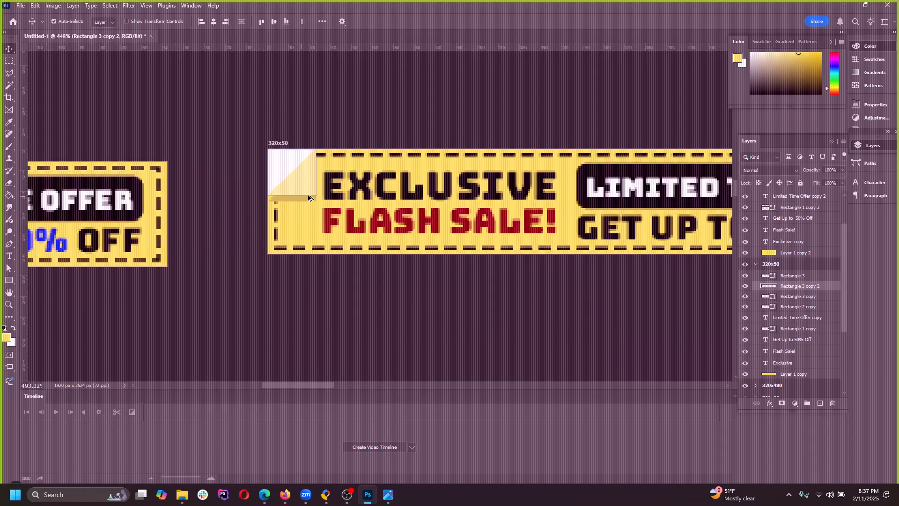
scroll(309, 198, up, 4)
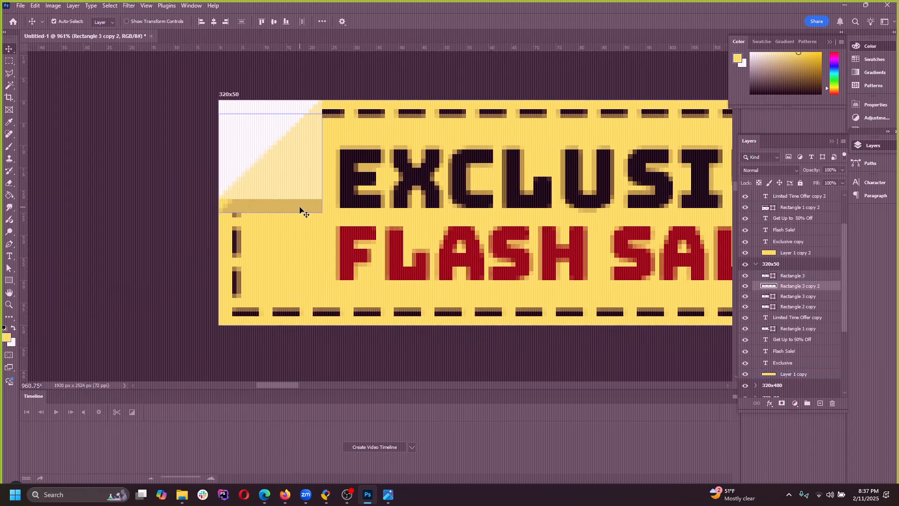
mouse_move(301, 211)
mouse_down()
mouse_move(298, 202)
mouse_move(301, 220)
mouse_move(292, 209)
mouse_move(300, 205)
mouse_move(301, 219)
mouse_move(281, 225)
mouse_move(286, 211)
mouse_up()
scroll(117, 241, down, 5)
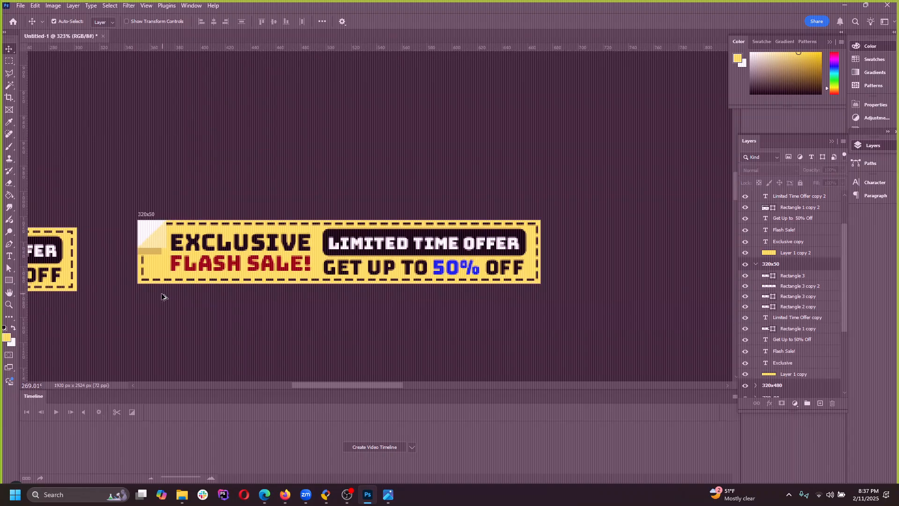
Step: Change the fill of the white folded-corner shape on the 320x50 banner to the dark recently used colour
scroll(389, 269, down, 3)
scroll(328, 309, up, 3)
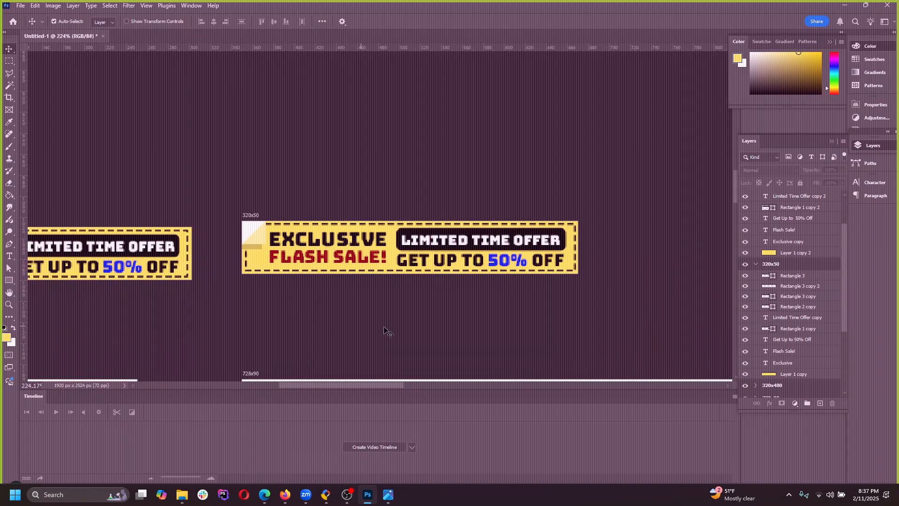
scroll(484, 302, up, 2)
scroll(462, 273, down, 3)
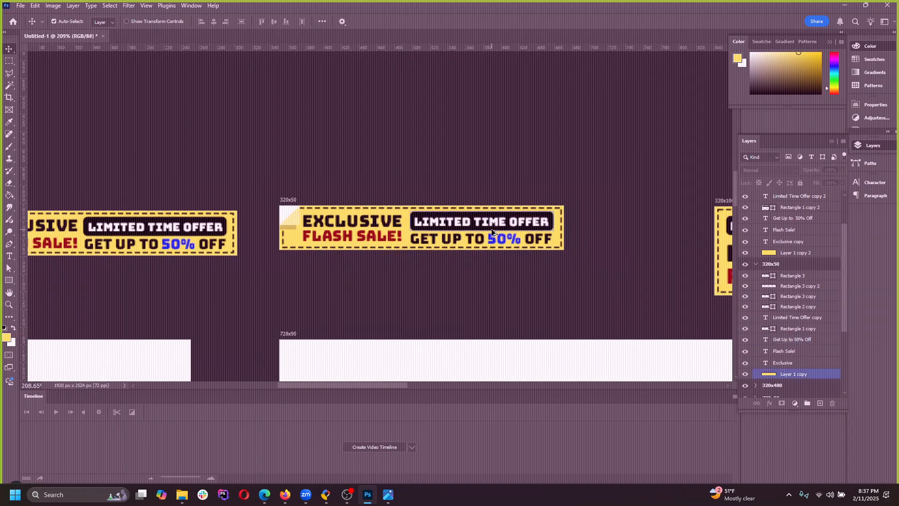
scroll(528, 283, down, 1)
scroll(367, 221, up, 2)
scroll(367, 221, up, 4)
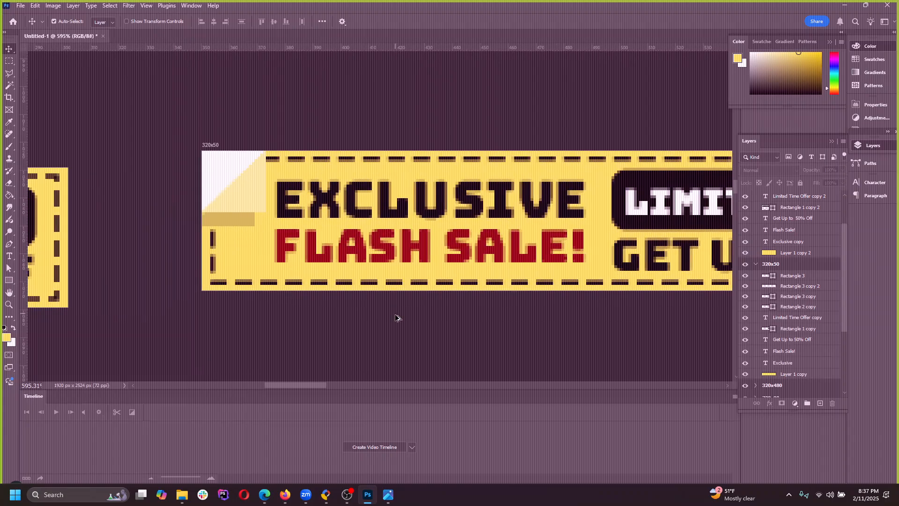
ctrl+click(225, 177)
click(418, 183)
click(213, 165)
click(226, 161)
click(226, 161)
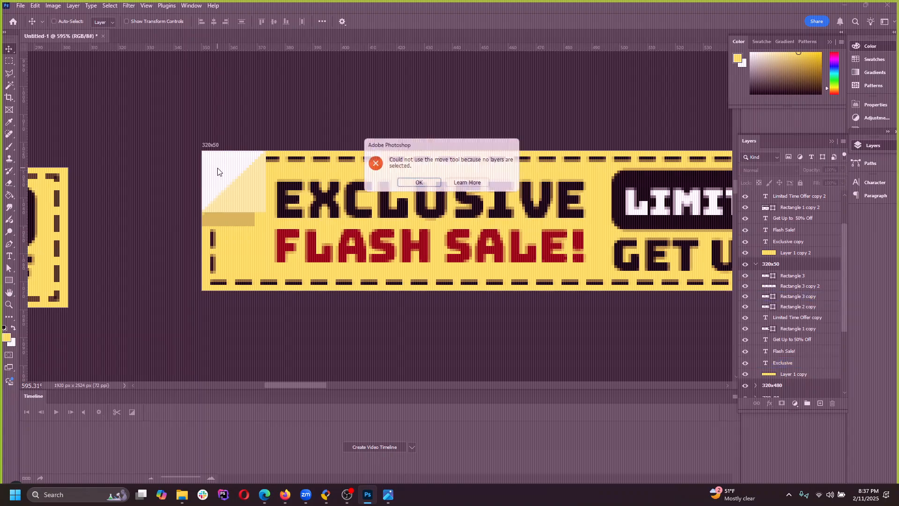
click(415, 184)
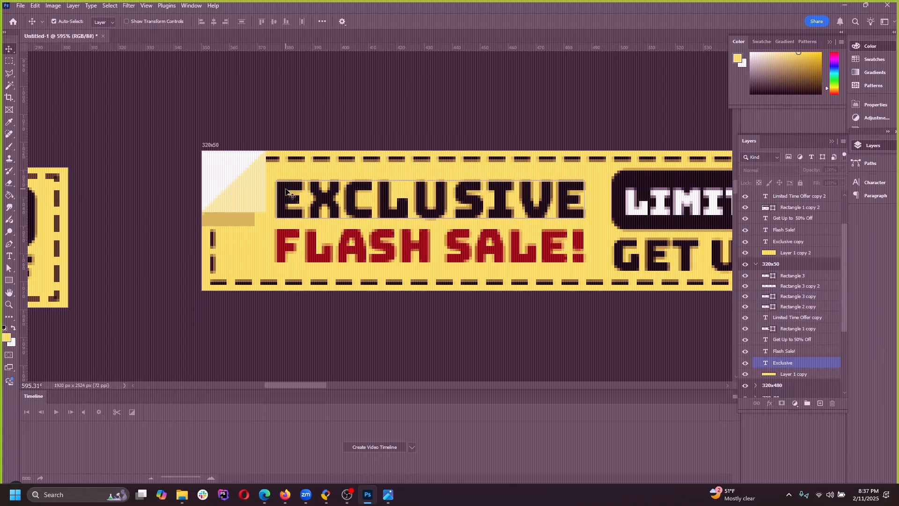
click(225, 176)
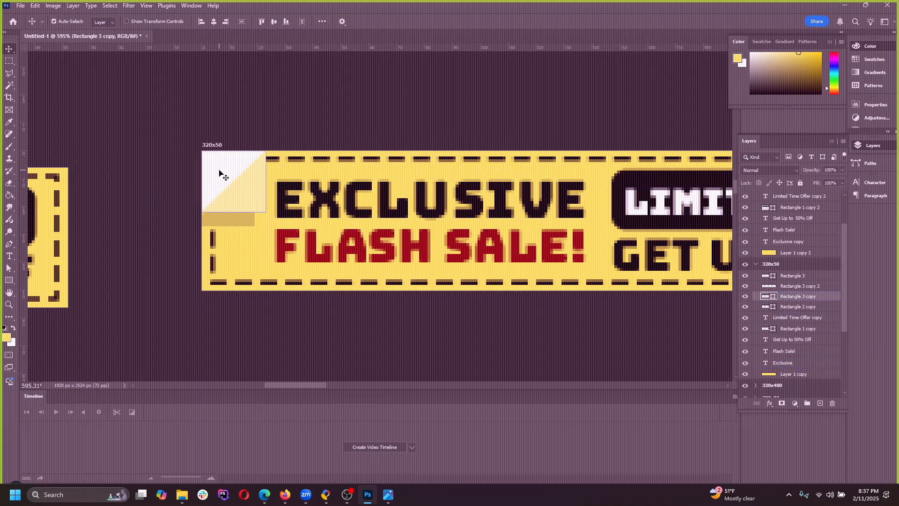
click(8, 282)
click(105, 21)
click(113, 71)
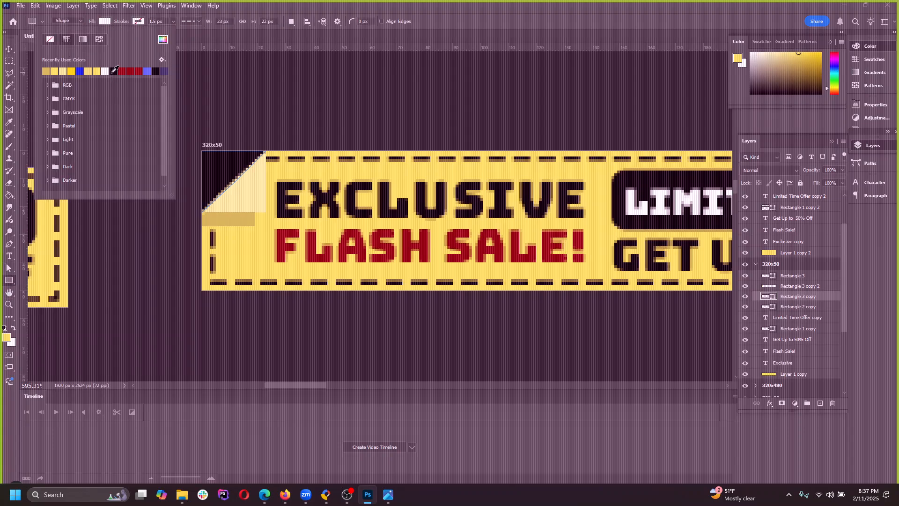
click(195, 31)
click(9, 48)
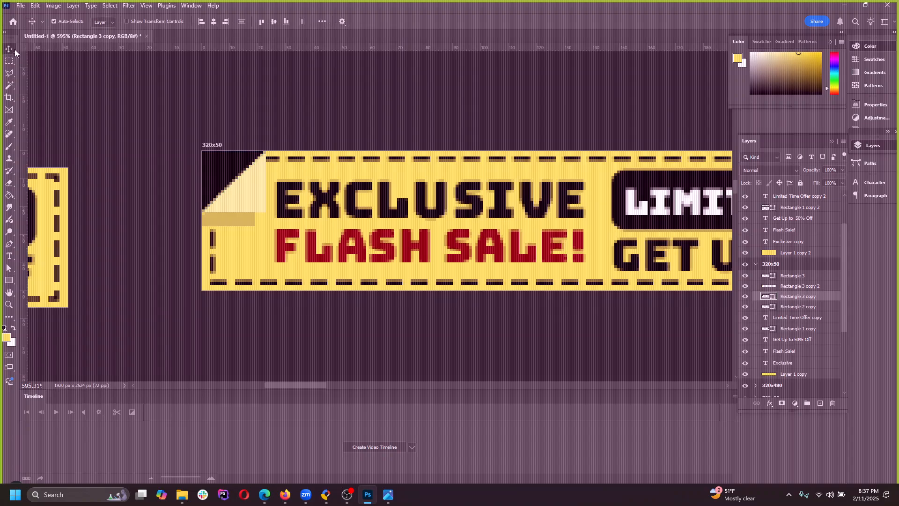
Step: Move the "Get Up To 50% Off" text on the 320x100 banner down so it sits beside "Exclusive Flash Sale!"
scroll(155, 157, down, 5)
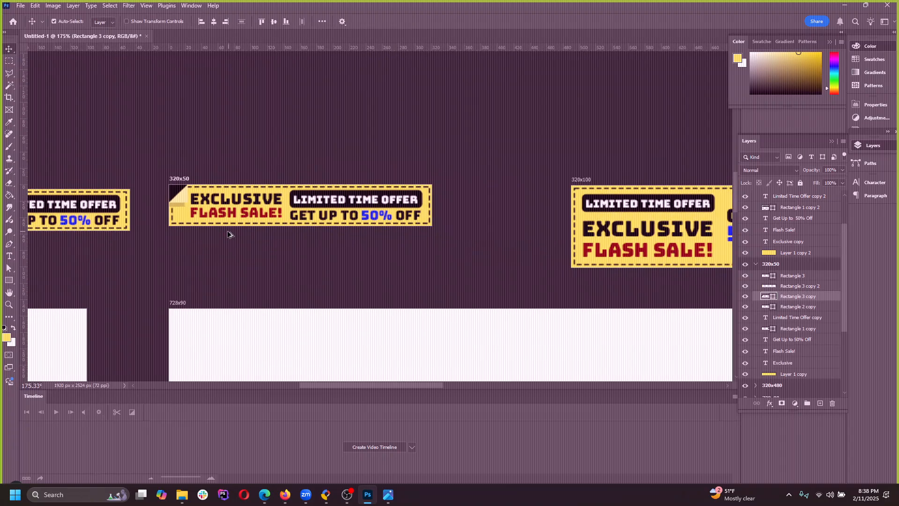
scroll(417, 227, down, 2)
scroll(383, 228, down, 2)
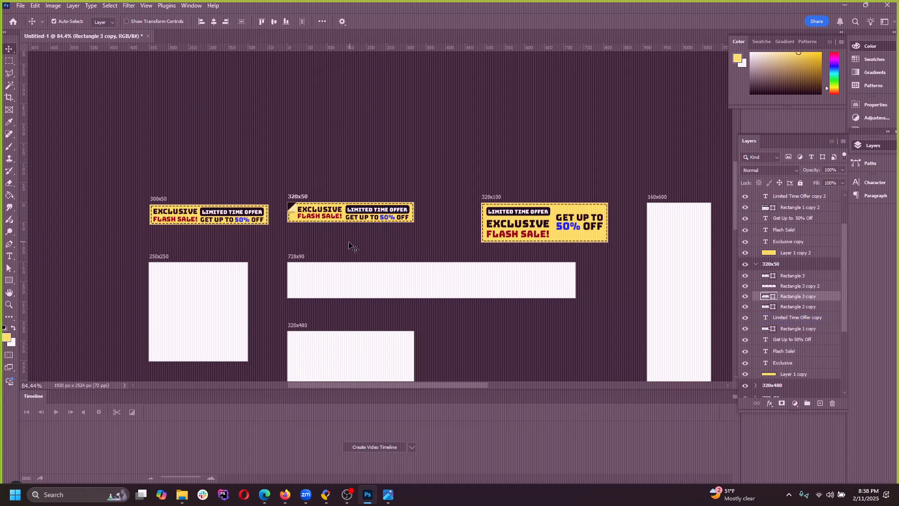
scroll(358, 241, down, 2)
scroll(674, 237, up, 1)
scroll(367, 196, down, 1)
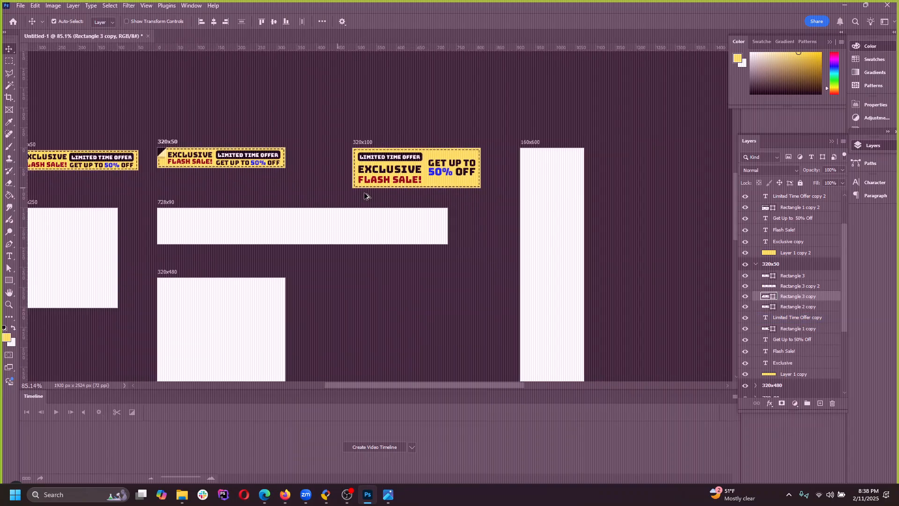
scroll(468, 188, down, 1)
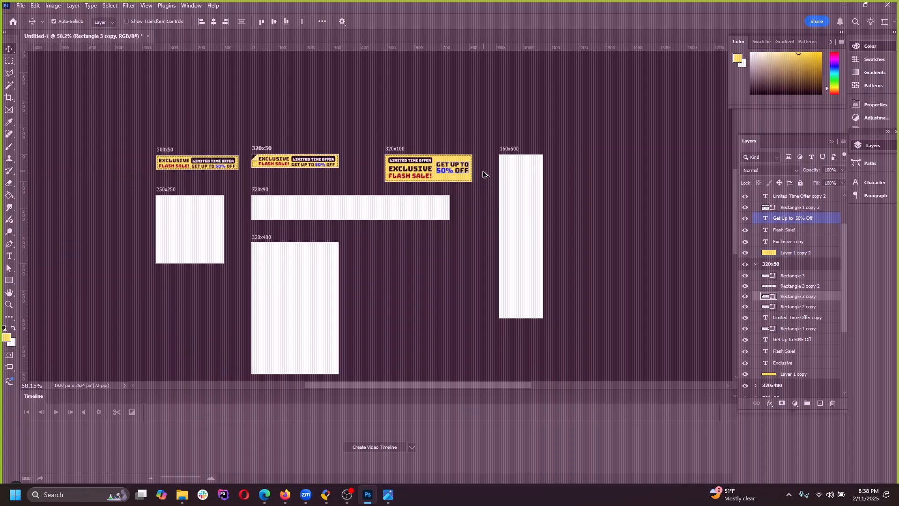
scroll(458, 190, up, 2)
scroll(426, 157, up, 1)
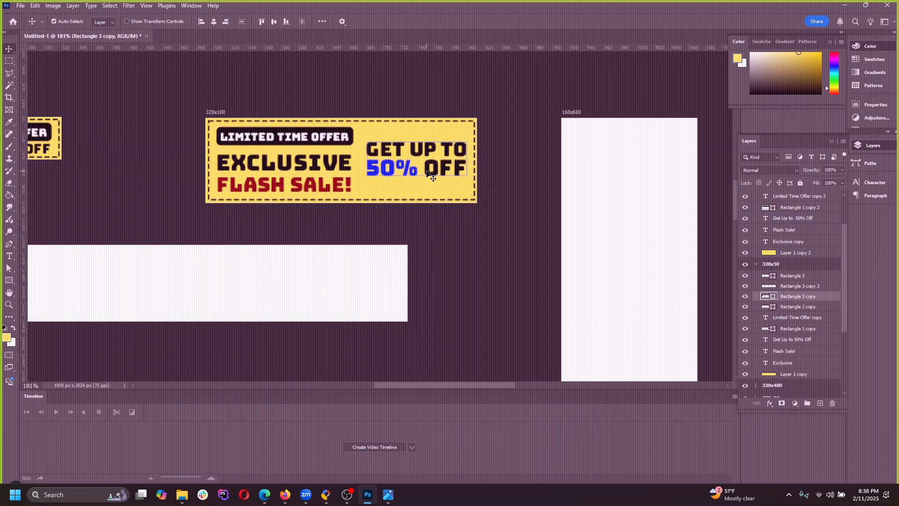
drag(425, 173, 425, 189)
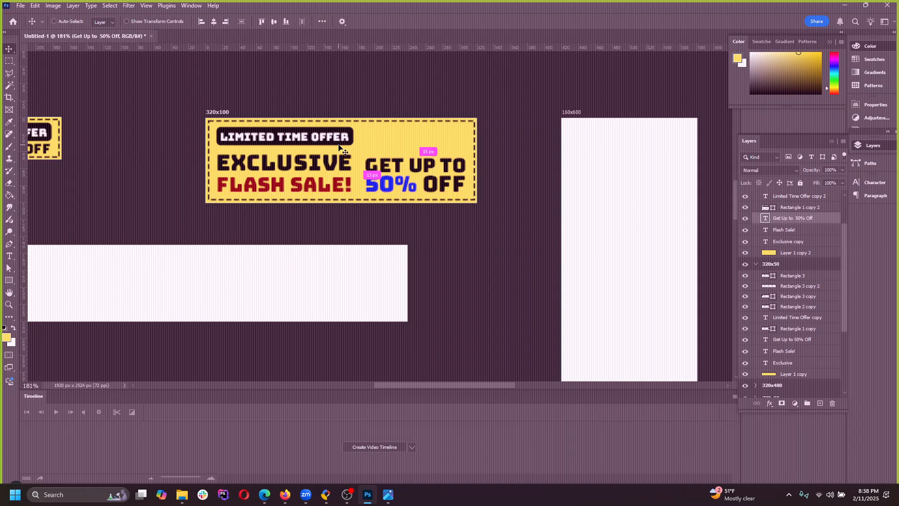
Step: Try to free-transform the "Limited Time Offer" text on the 320x100 banner by itself
mouse_move(310, 141)
mouse_down()
mouse_move(379, 146)
mouse_move(310, 140)
mouse_up()
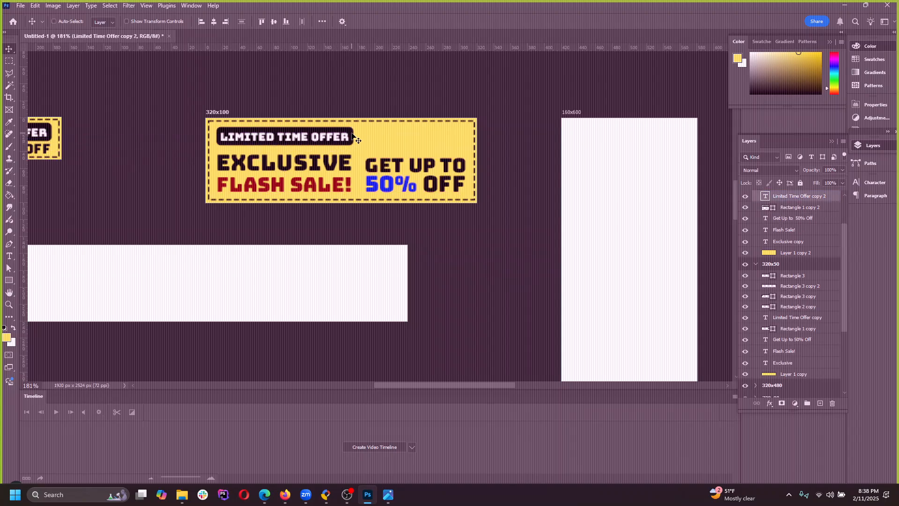
click(21, 6)
click(35, 5)
click(35, 6)
click(56, 229)
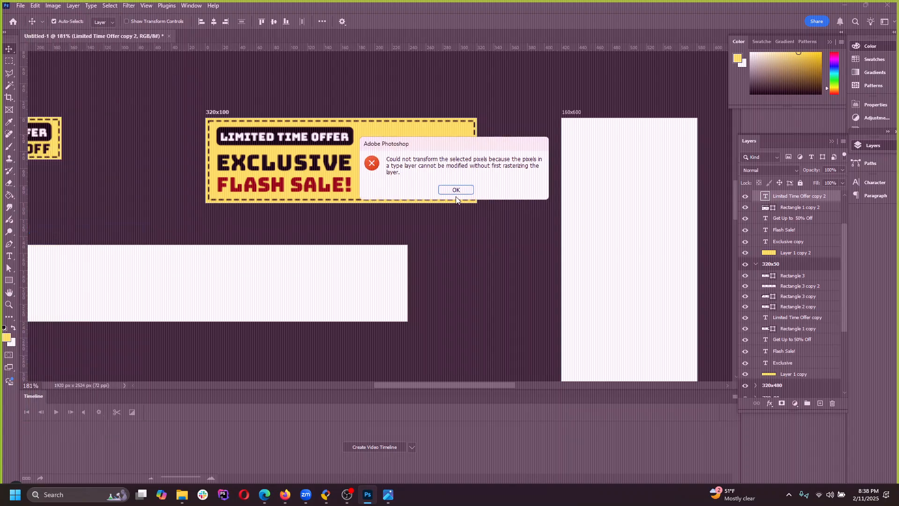
click(456, 192)
Step: Scale the "Limited Time Offer" text and its dark box together to about 182.7% so they span the 320x100 banner
scroll(321, 119, up, 2)
click(361, 154)
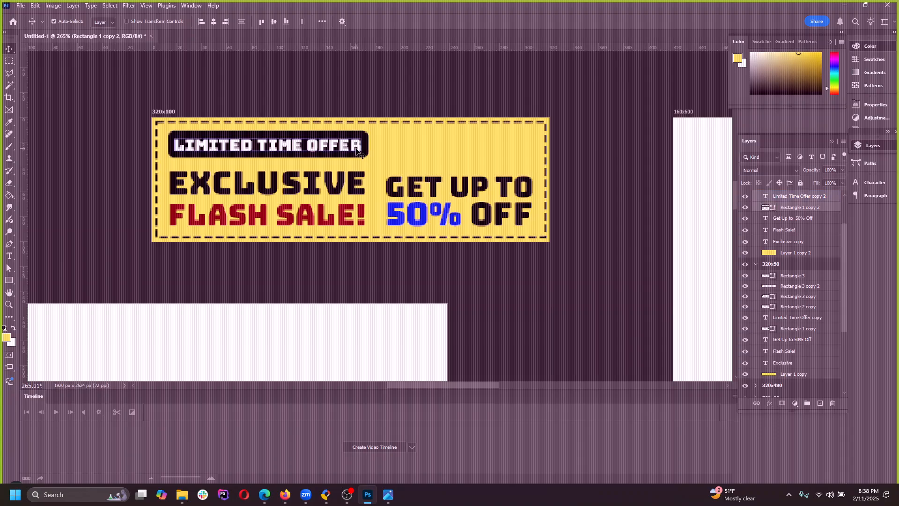
drag(342, 154, 379, 155)
key(ctrl+z)
click(35, 6)
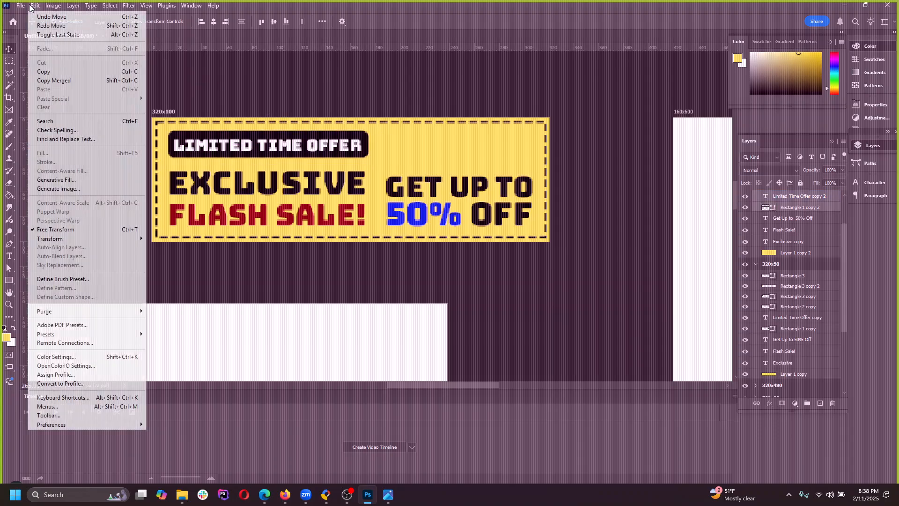
click(71, 229)
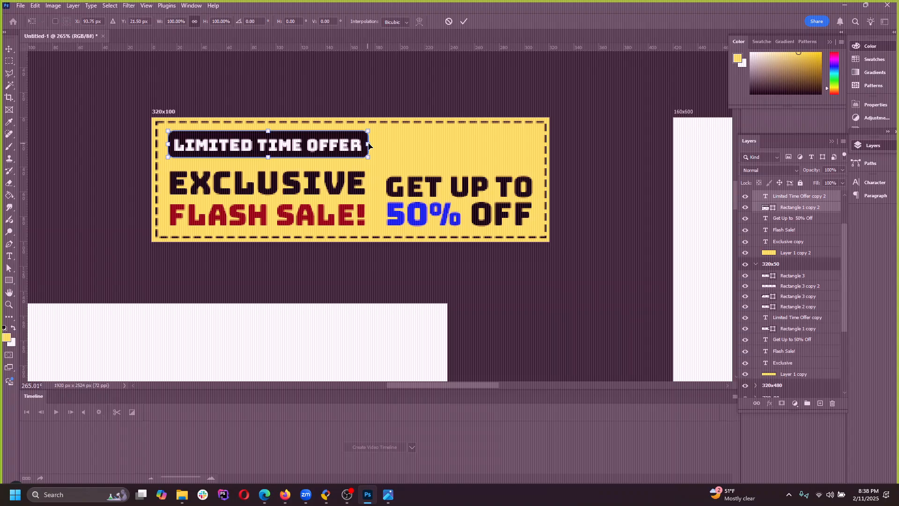
drag(369, 146, 544, 149)
drag(181, 146, 174, 146)
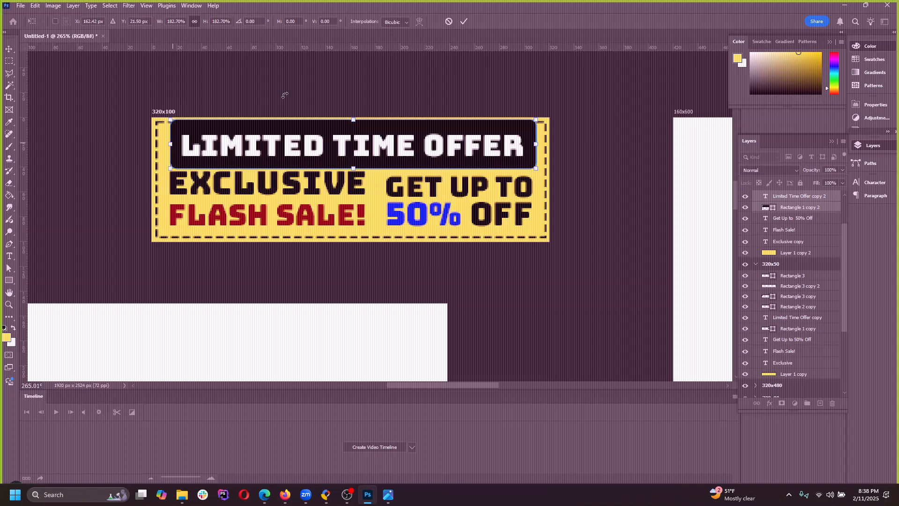
click(464, 22)
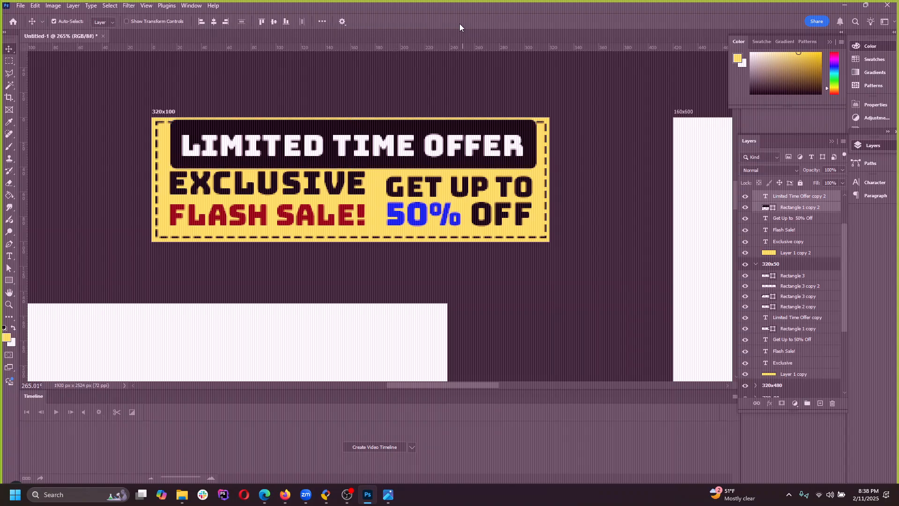
Step: Transform only the dark box behind "Limited Time Offer", reducing its height and widening it to about 102.5%
click(792, 209)
click(35, 5)
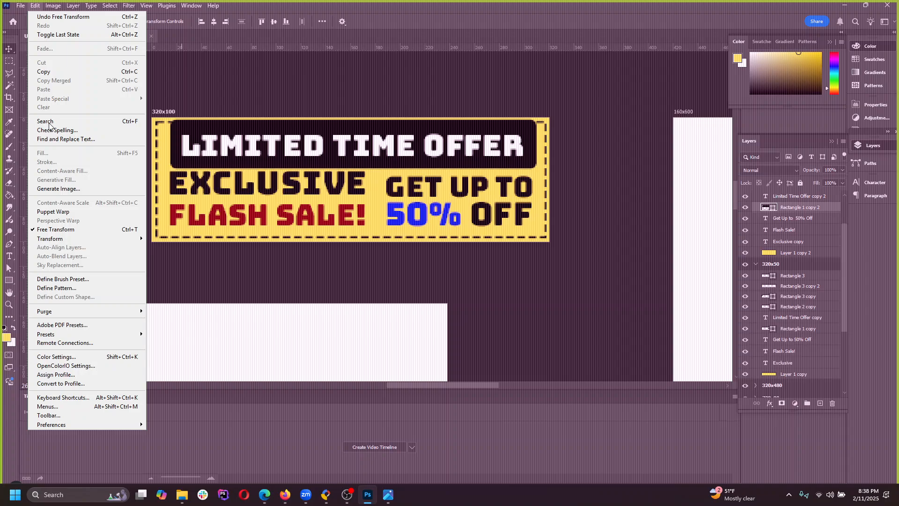
click(65, 230)
drag(354, 122, 353, 127)
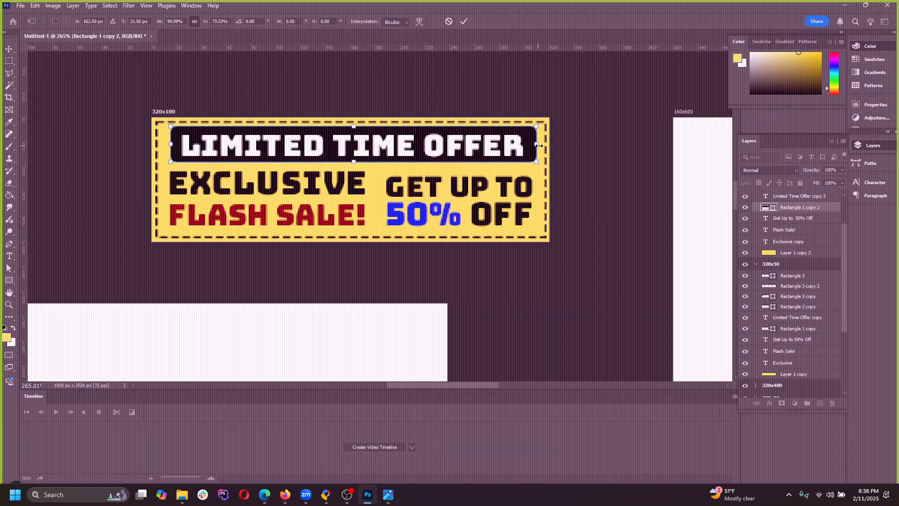
drag(540, 145, 542, 146)
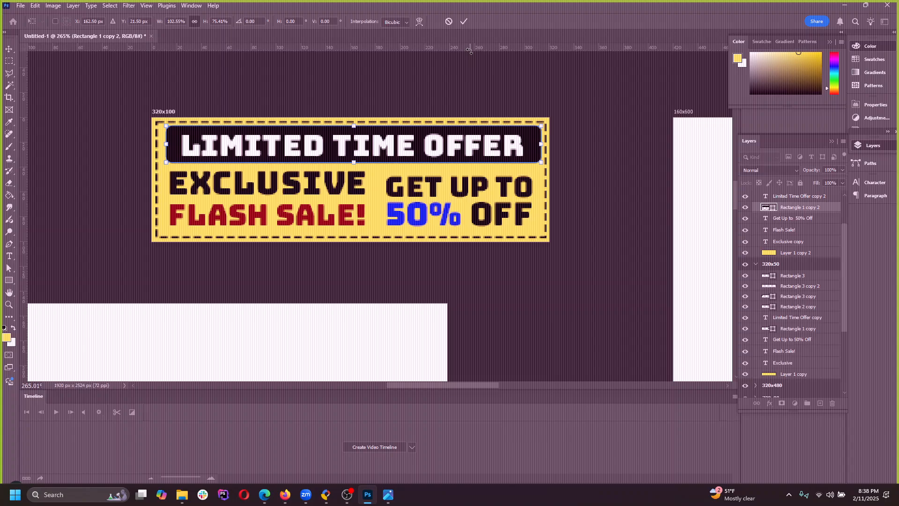
drag(355, 127, 354, 128)
click(464, 23)
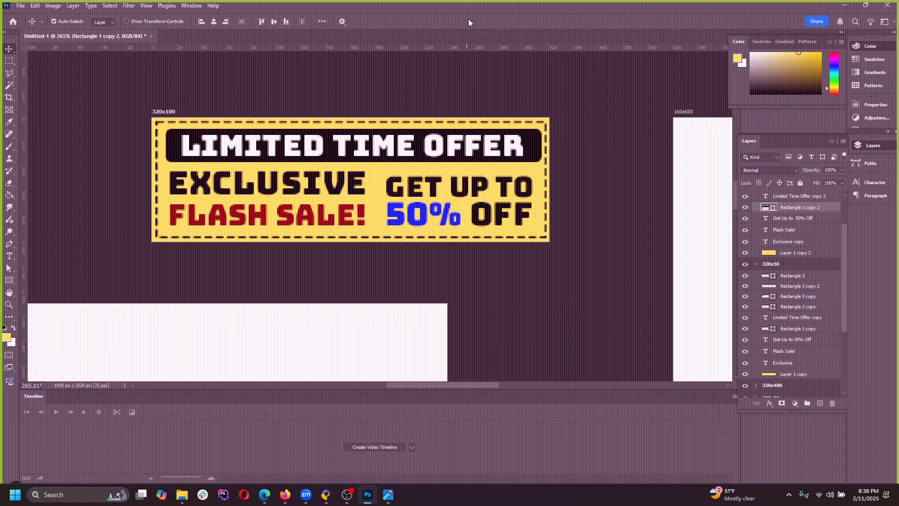
Step: Centre the "Limited Time Offer" text and its dark box horizontally on the 320x100 banner
click(323, 183)
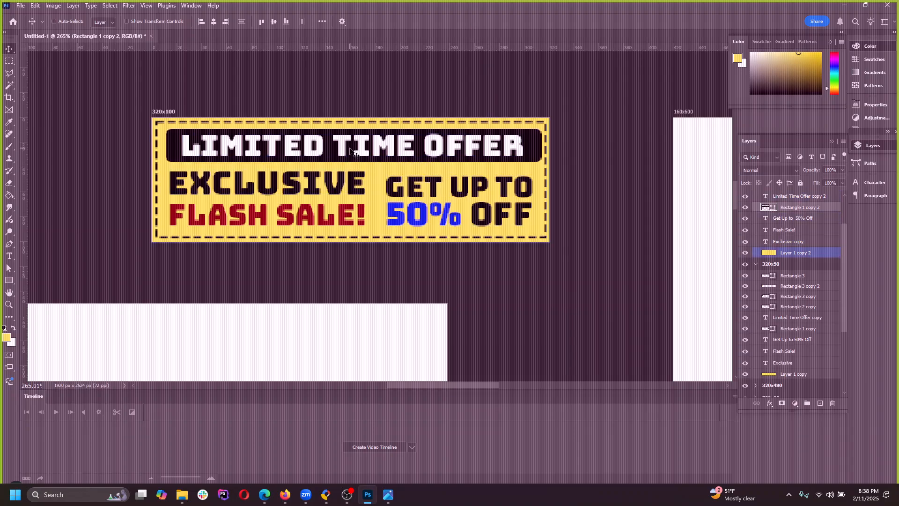
click(793, 218)
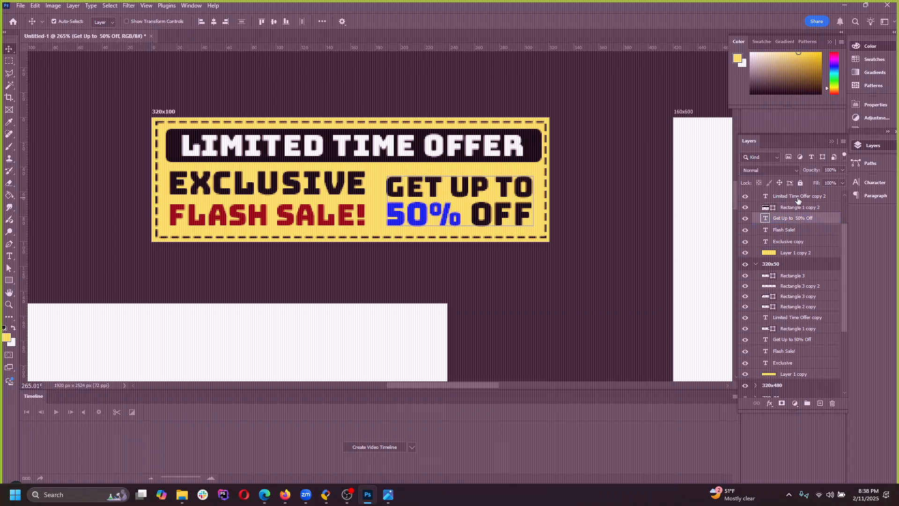
click(496, 169)
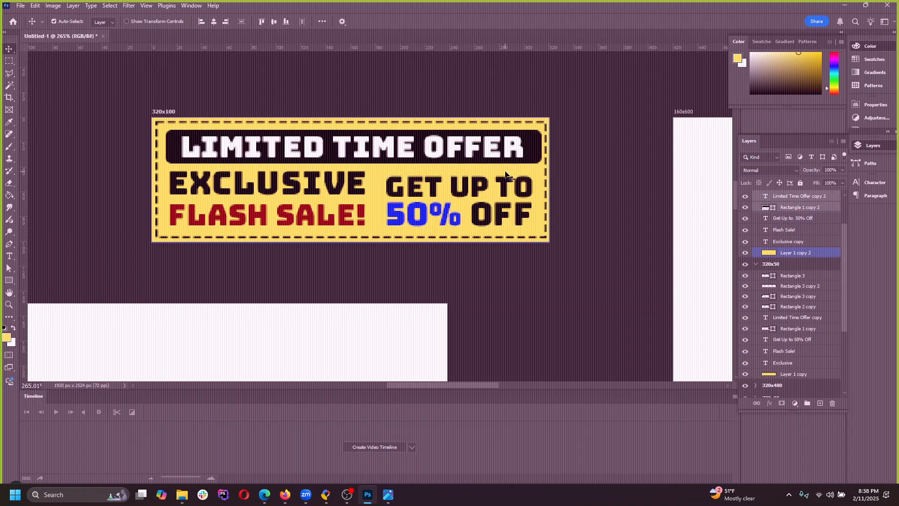
click(213, 21)
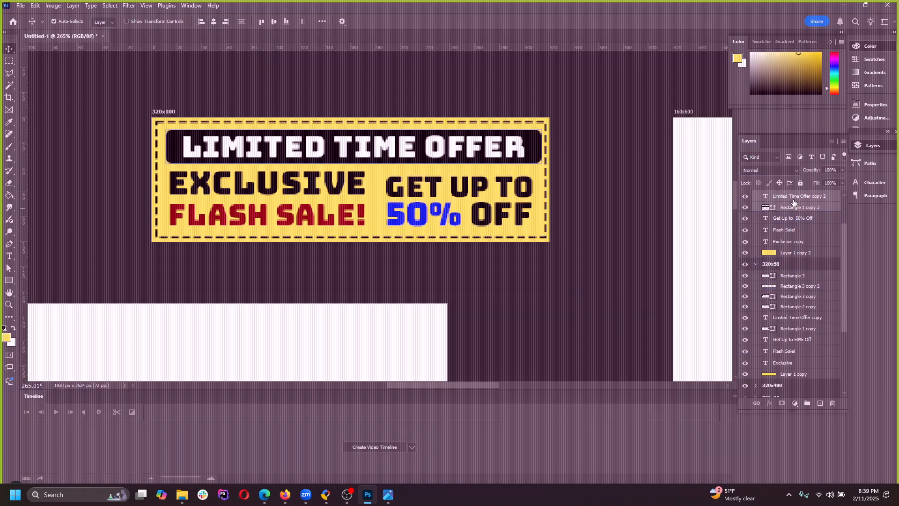
click(796, 196)
click(215, 22)
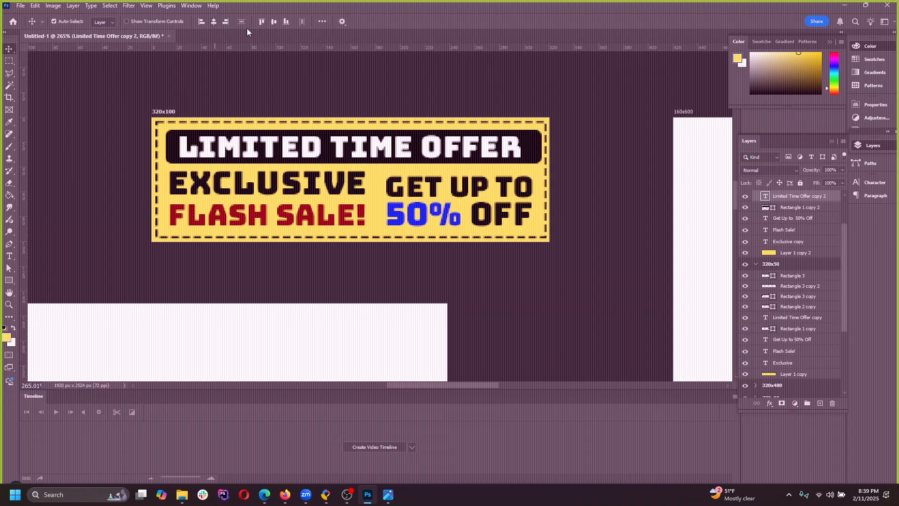
click(214, 21)
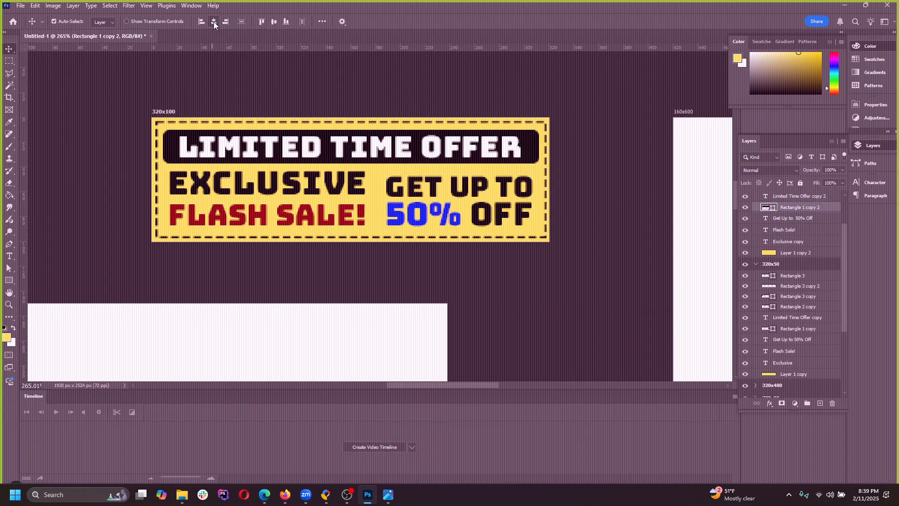
Step: Select the "Limited Time Offer" text together with its dark box and nudge both up by two increments
ctrl+click(795, 208)
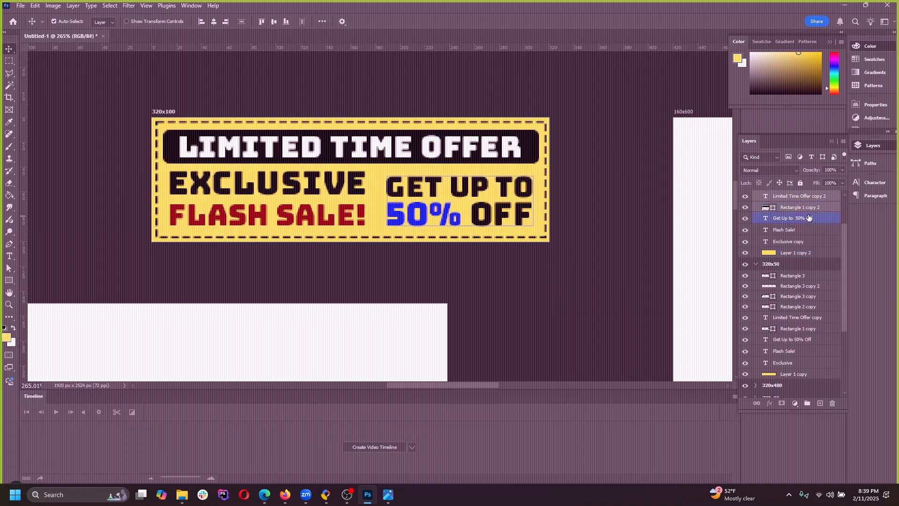
key(Up)
key(Up)
scroll(444, 210, down, 10)
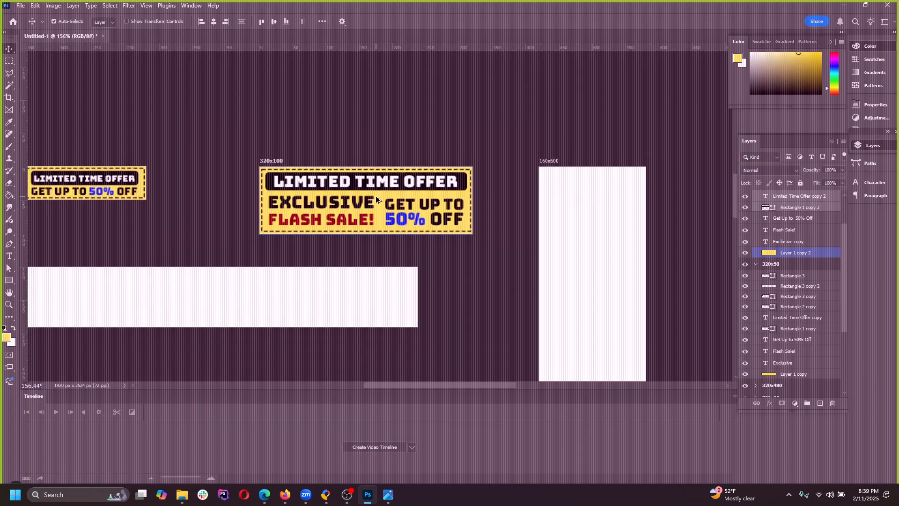
scroll(331, 229, up, 3)
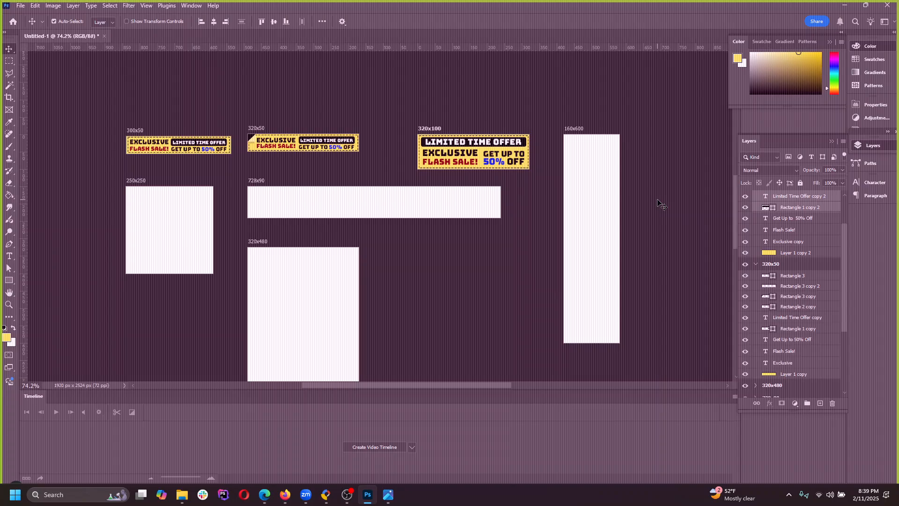
scroll(210, 176, down, 2)
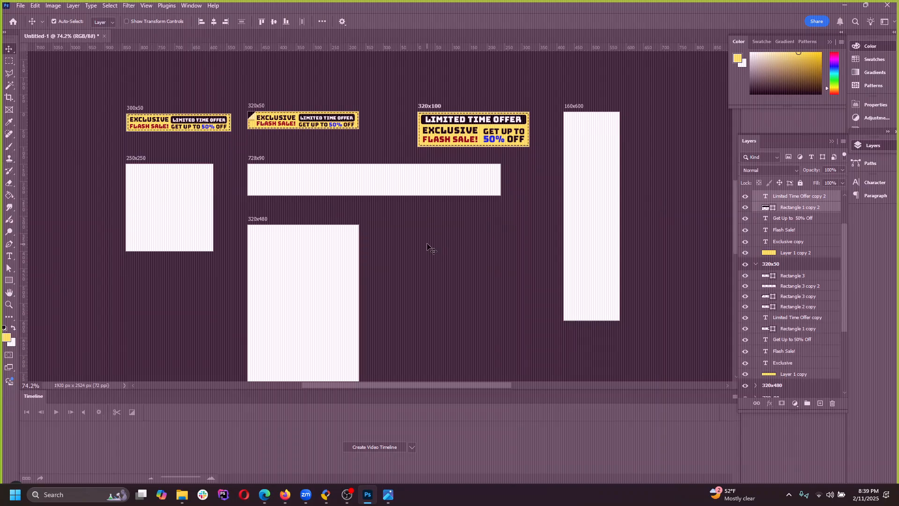
Step: Duplicate all the layers of the 320x100 banner onto the 160x600 artboard
scroll(603, 181, up, 2)
scroll(460, 233, up, 2)
scroll(526, 146, down, 3)
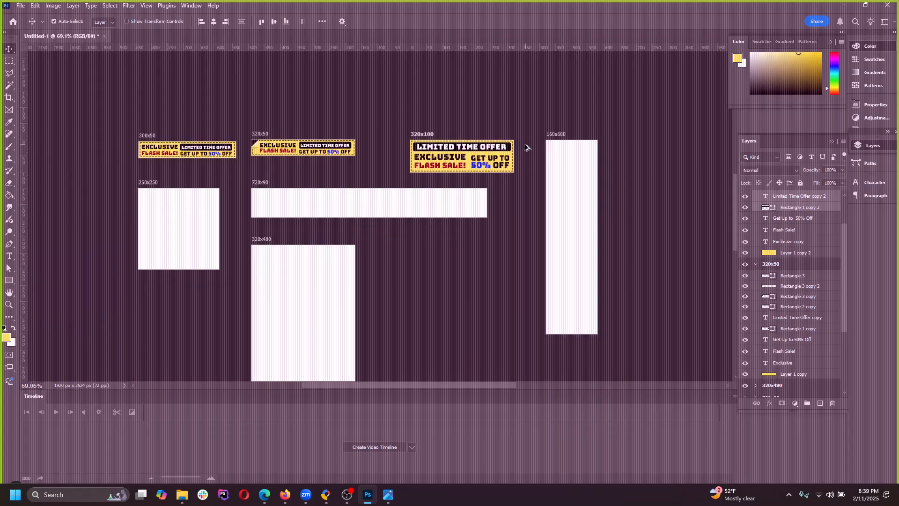
scroll(505, 135, down, 2)
scroll(504, 134, down, 1)
click(432, 103)
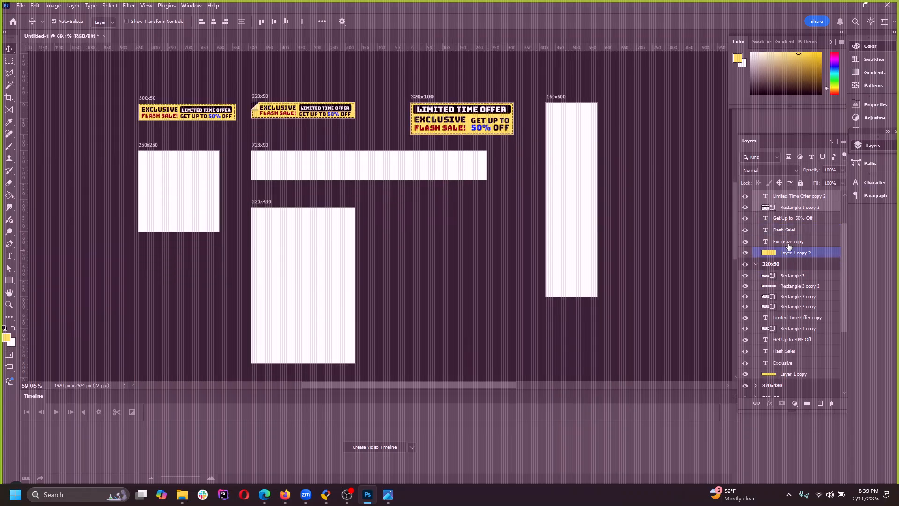
scroll(789, 247, up, 3)
click(796, 216)
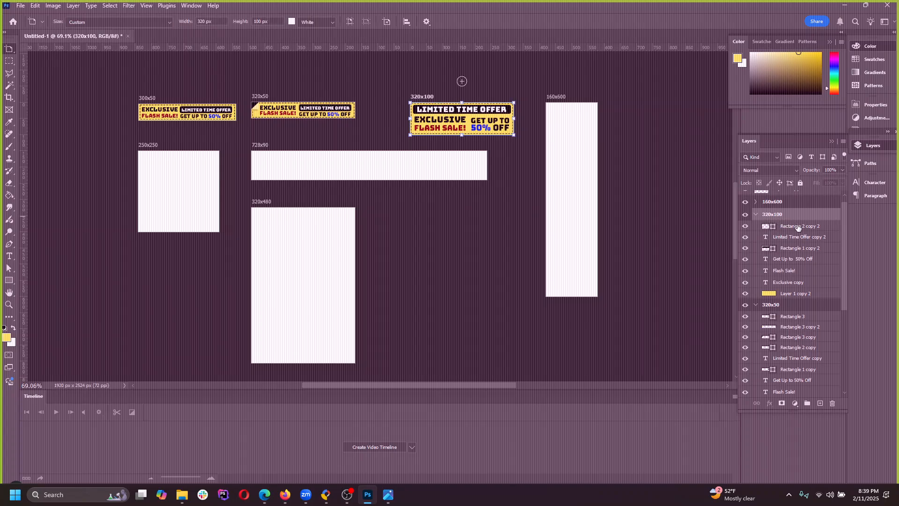
click(796, 226)
shift+click(796, 294)
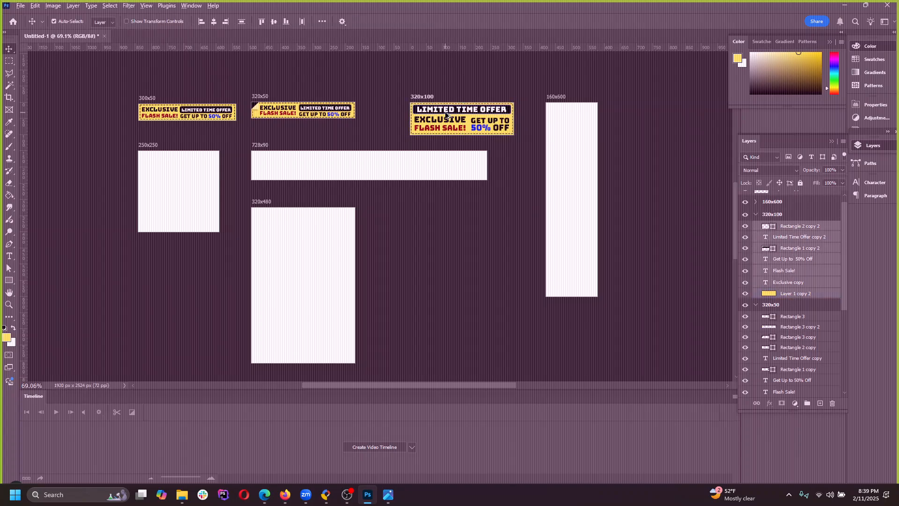
drag(446, 114, 534, 122)
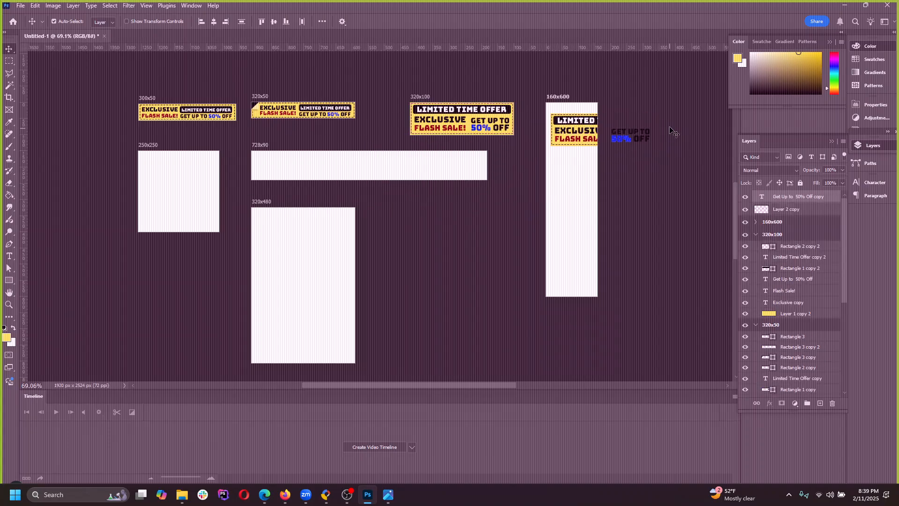
scroll(673, 131, up, 5)
mouse_move(474, 168)
mouse_down()
mouse_move(461, 243)
mouse_move(409, 197)
mouse_move(461, 154)
mouse_move(472, 161)
mouse_up()
scroll(512, 196, down, 2)
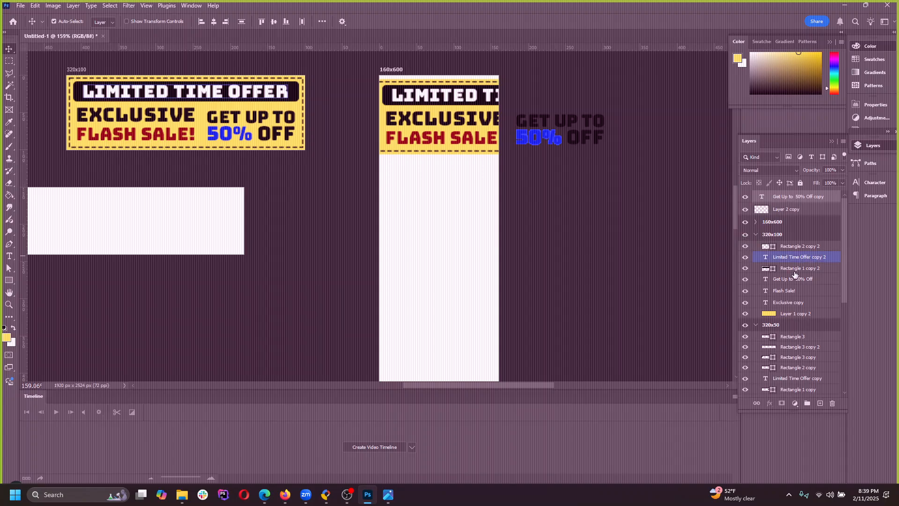
click(397, 74)
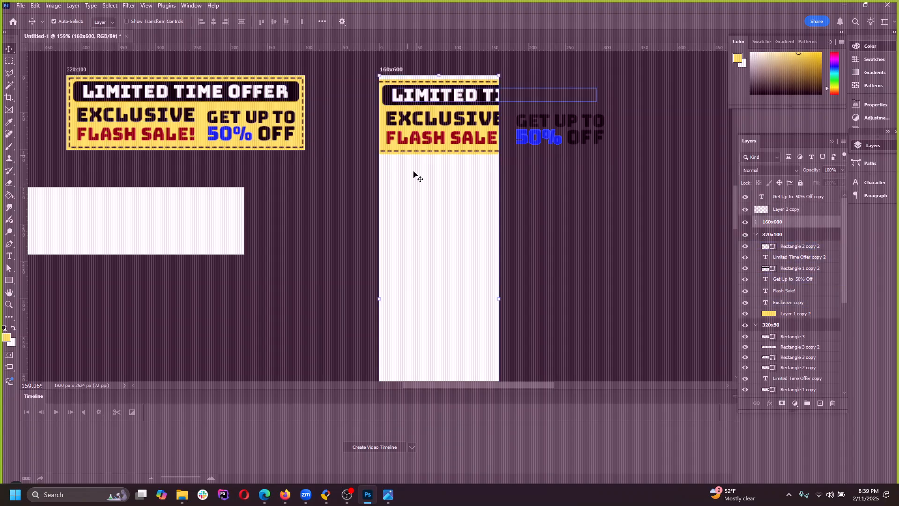
click(436, 149)
drag(791, 296, 791, 318)
drag(440, 138, 484, 196)
key(ctrl+z)
key(ctrl+z)
Step: Try to move the yellow background layer together with Layer 5 down the 160x600 artboard, and undo the move
shift+click(800, 319)
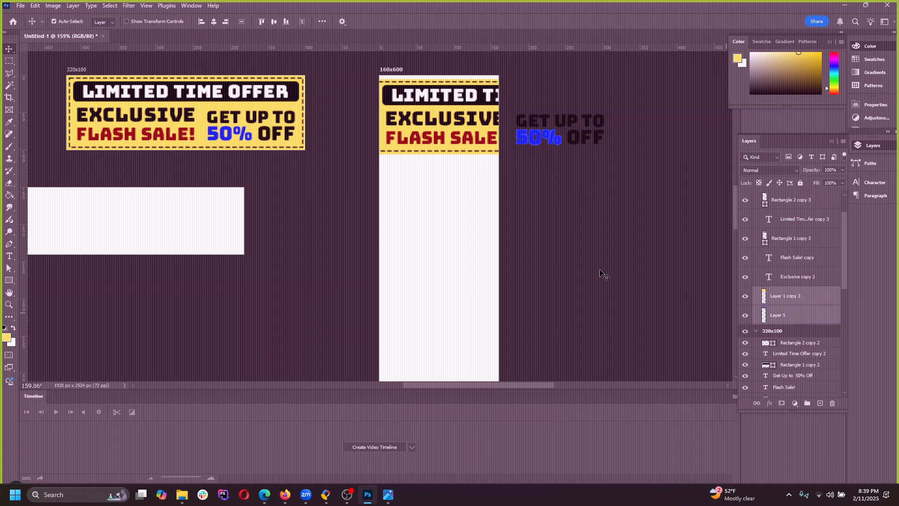
click(779, 316)
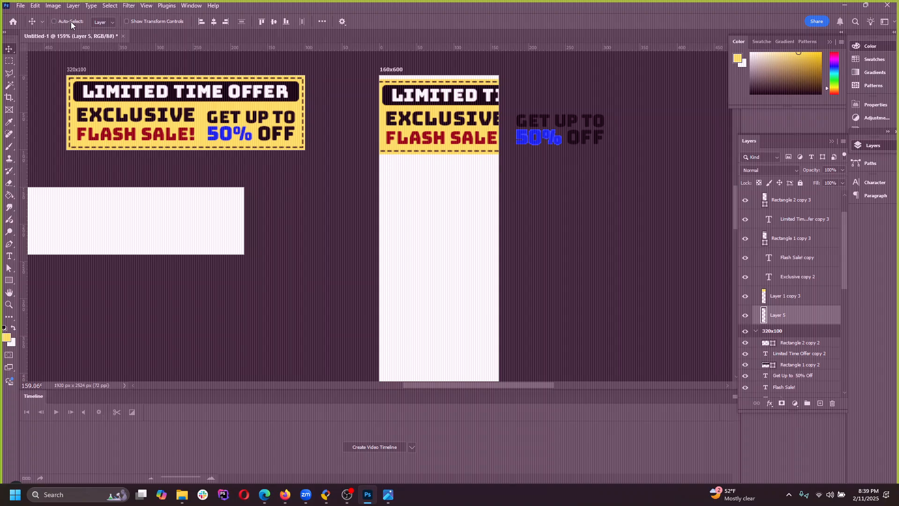
shift+click(801, 296)
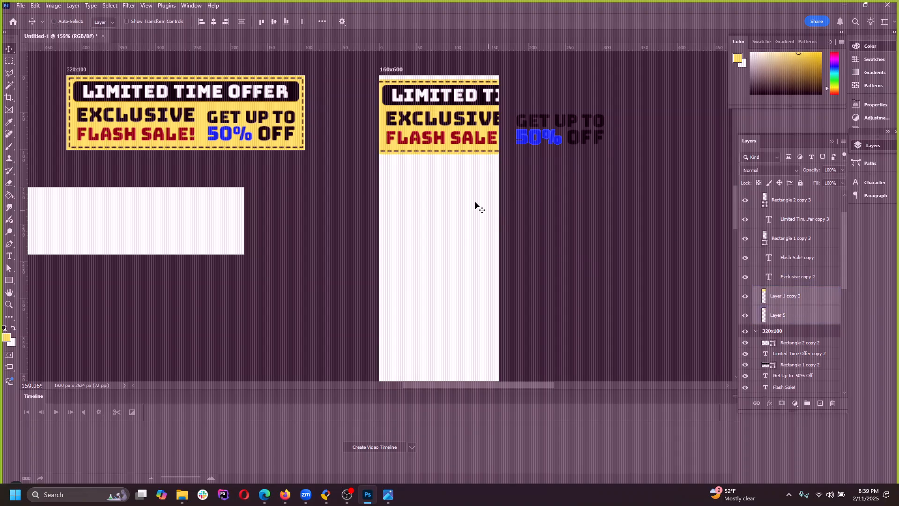
drag(477, 205, 441, 310)
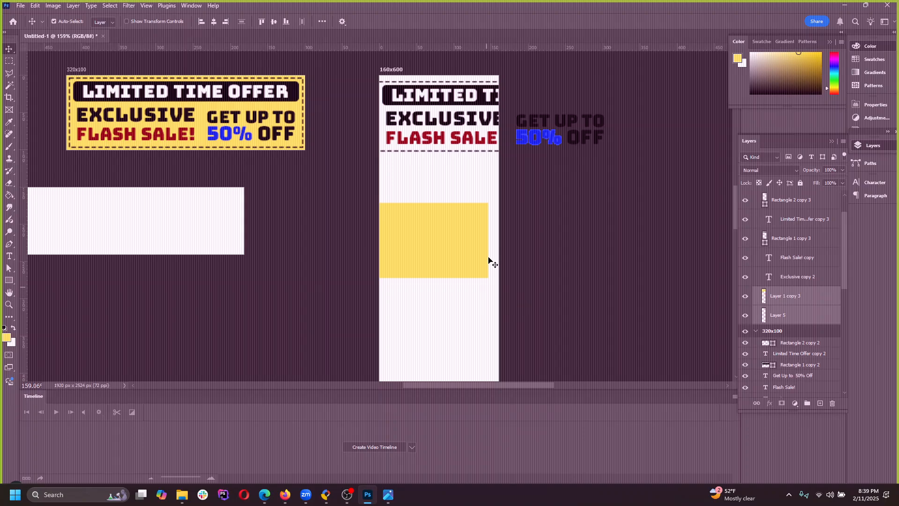
key(ctrl+z)
Step: Delete Layer 5 from the 160x600 artboard and rename its yellow background layer as "bg"
click(799, 315)
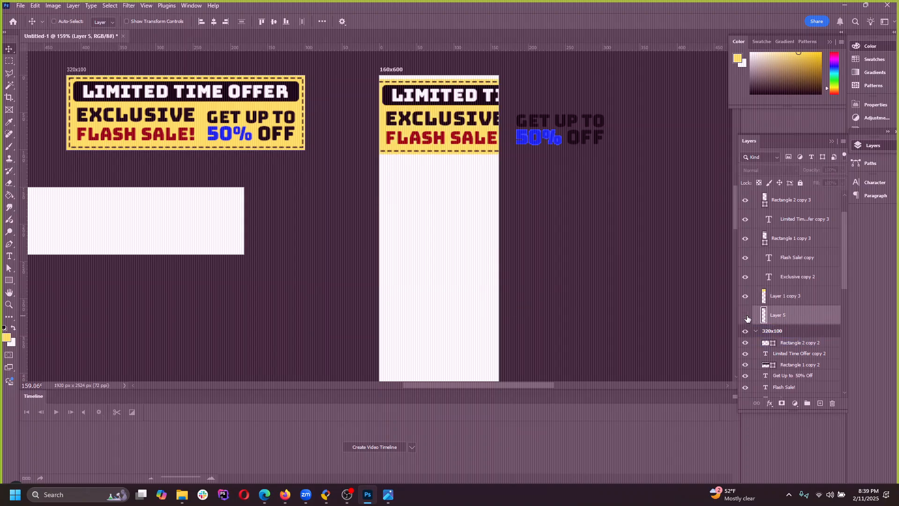
key(Delete)
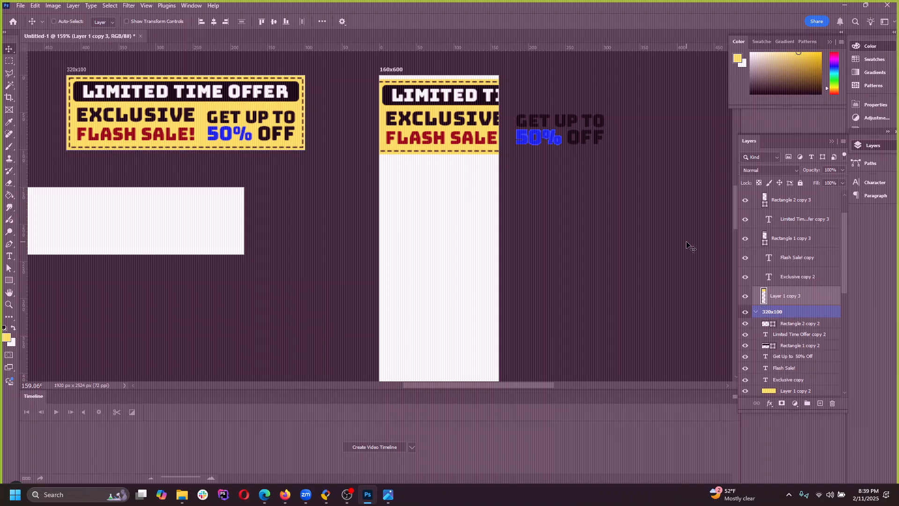
drag(805, 300, 810, 218)
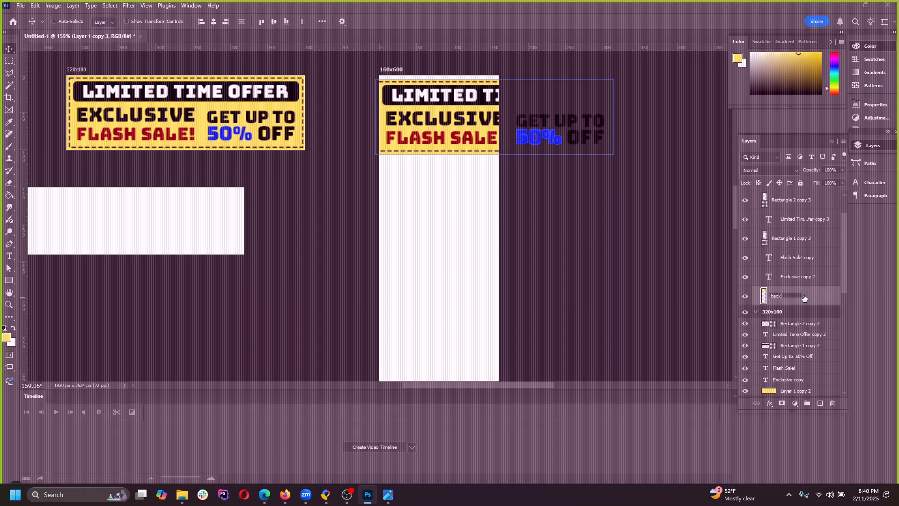
key(Return)
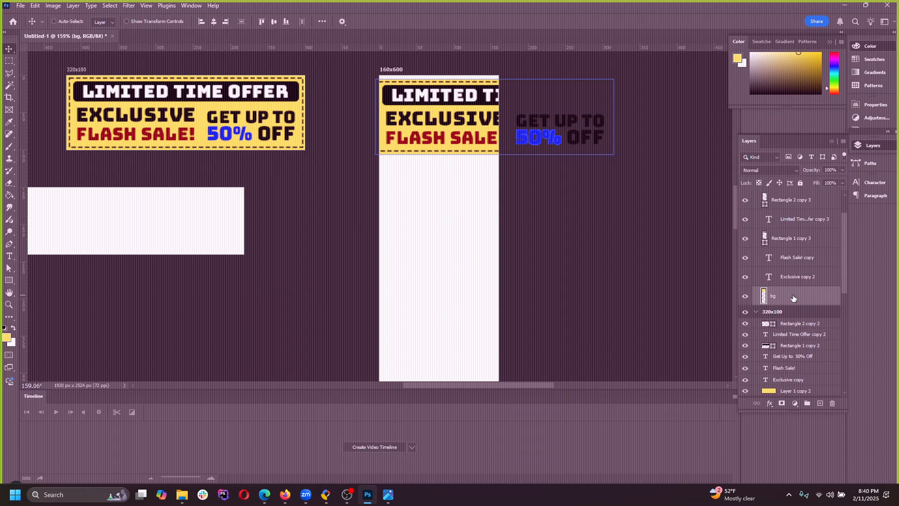
Step: Identify the 160x600 background and dashed border layers by toggling their visibility, and rename the border layer as "dotted line"
click(745, 296)
click(746, 297)
click(746, 297)
click(745, 296)
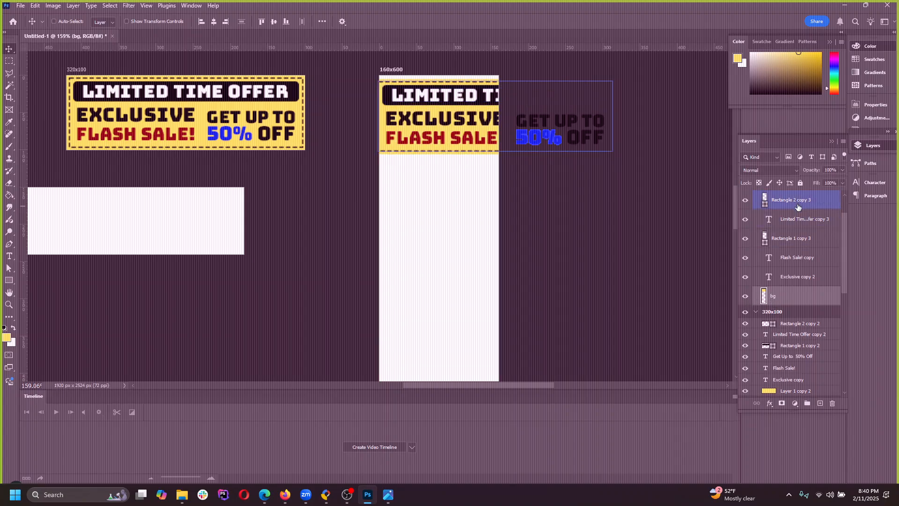
click(746, 200)
click(746, 200)
double_click(796, 199)
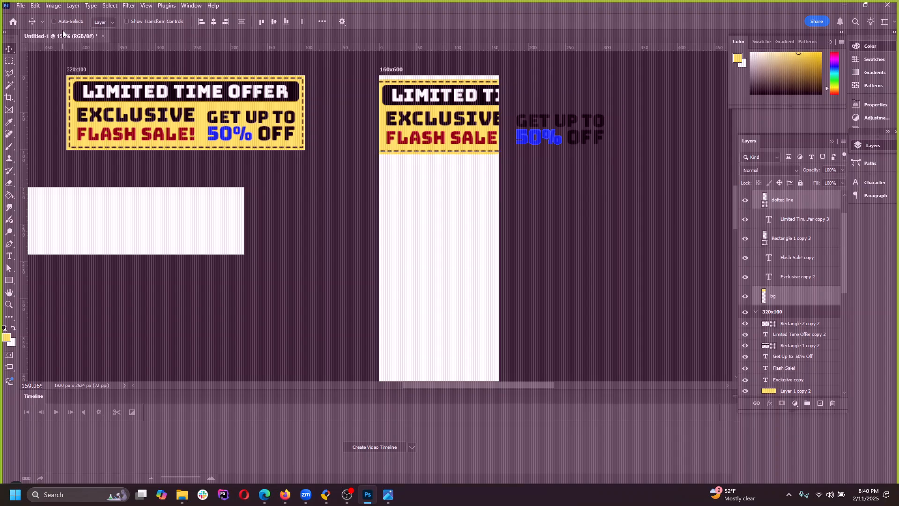
Step: Transform the bg and dotted line layers together to about 50.94% width and 593.07% height so they fill the 160x600 artboard
click(35, 6)
click(67, 230)
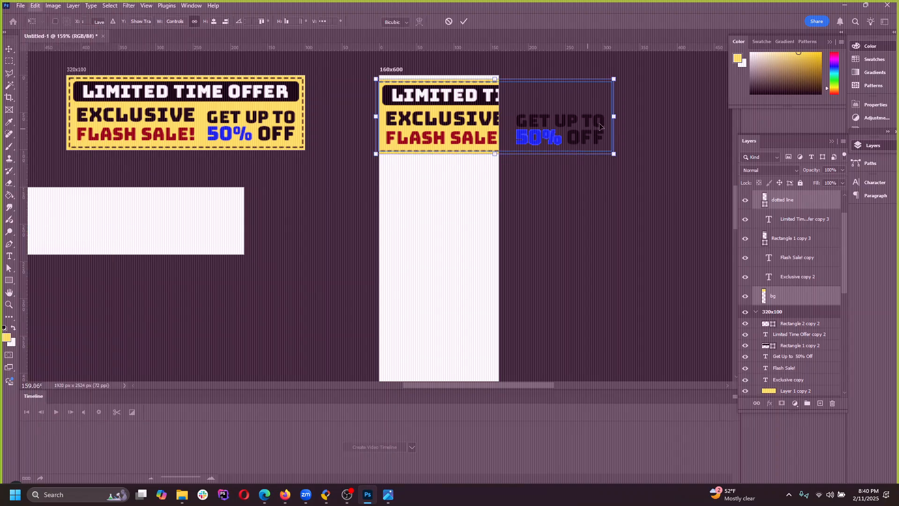
drag(612, 117, 500, 117)
drag(439, 80, 438, 75)
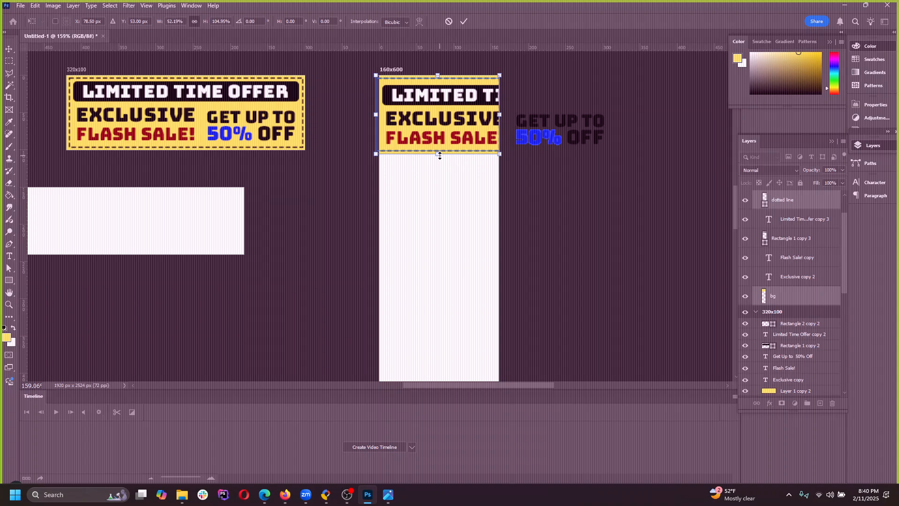
drag(439, 155, 438, 357)
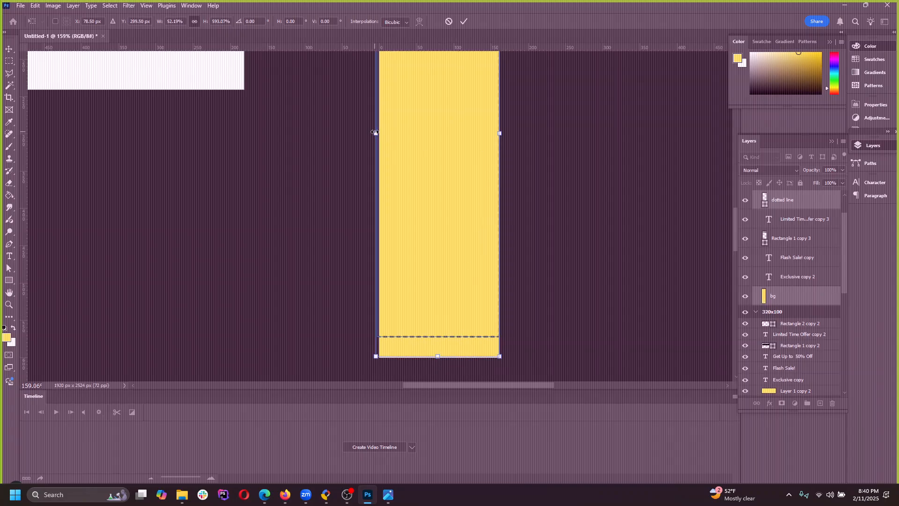
drag(375, 132, 378, 133)
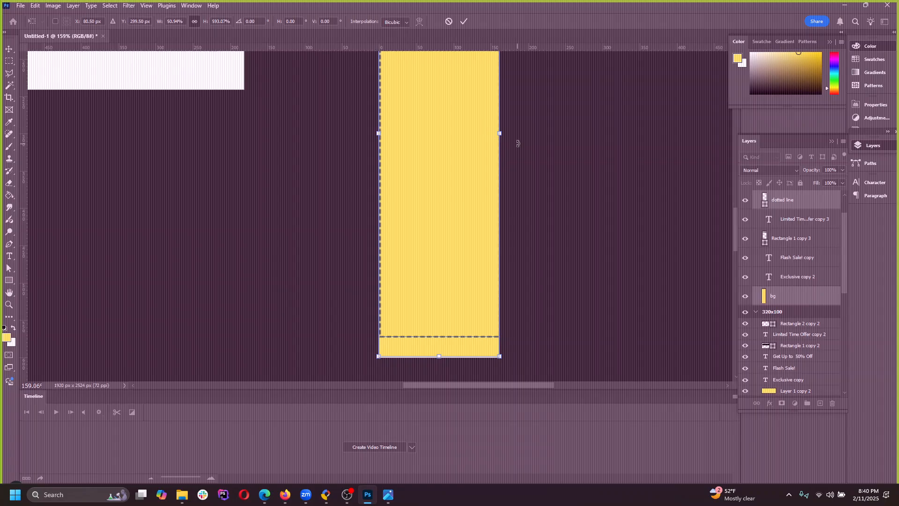
click(465, 22)
scroll(473, 293, up, 5)
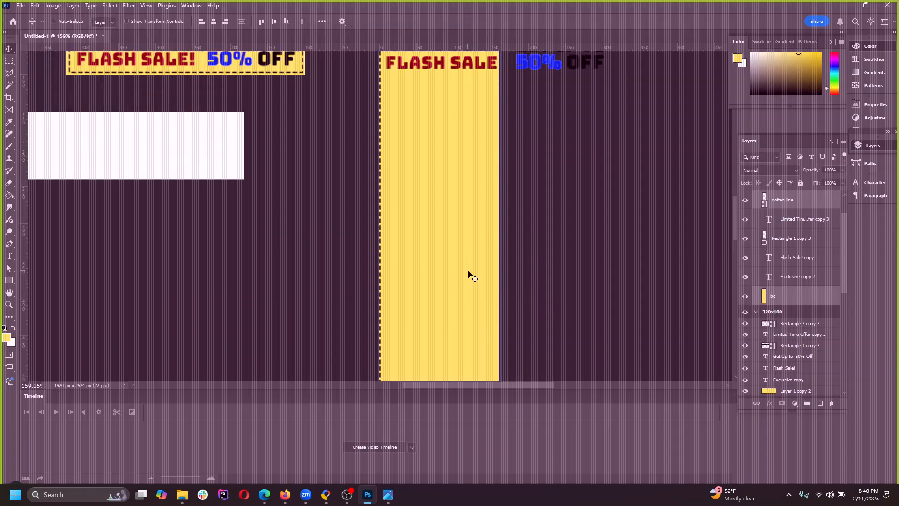
scroll(487, 253, up, 2)
scroll(515, 239, down, 1)
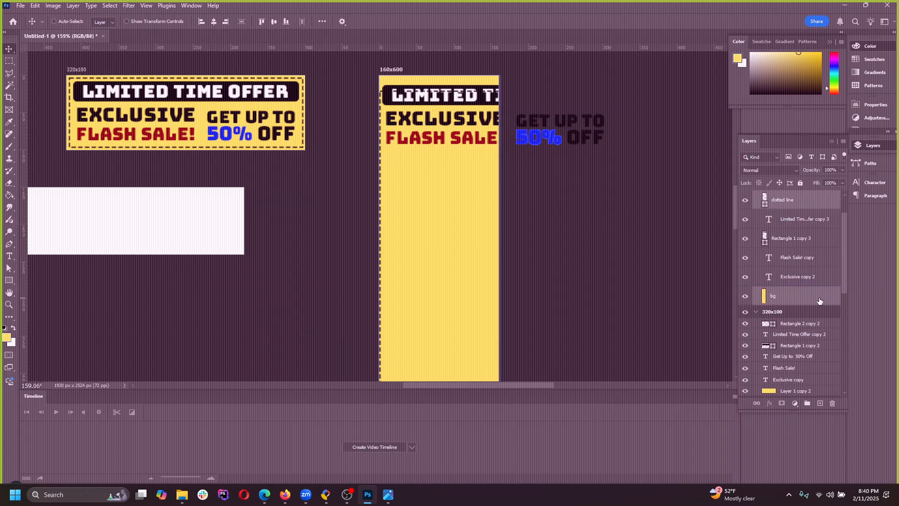
Step: Transform only the dotted line to about 149.6 x 589.4 px so it runs just inside the 160x600 artboard's edges
click(796, 296)
scroll(468, 229, down, 5)
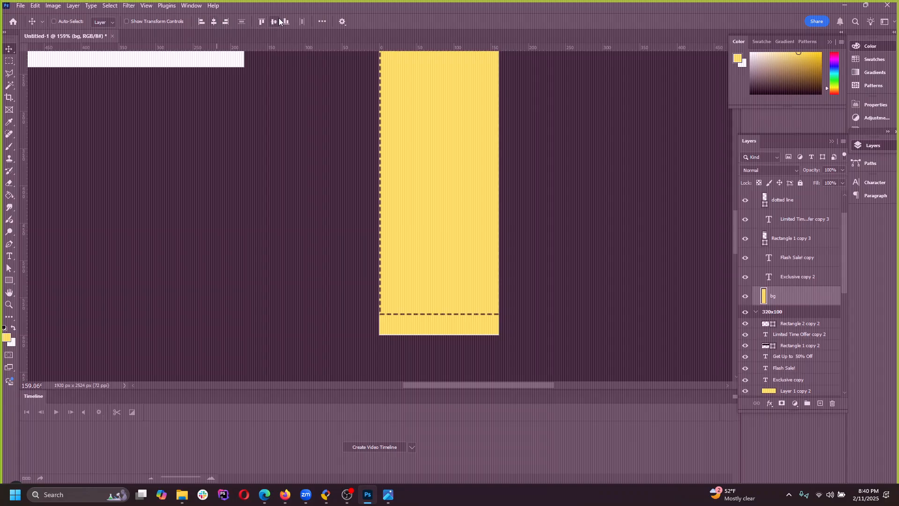
scroll(616, 269, up, 1)
click(796, 200)
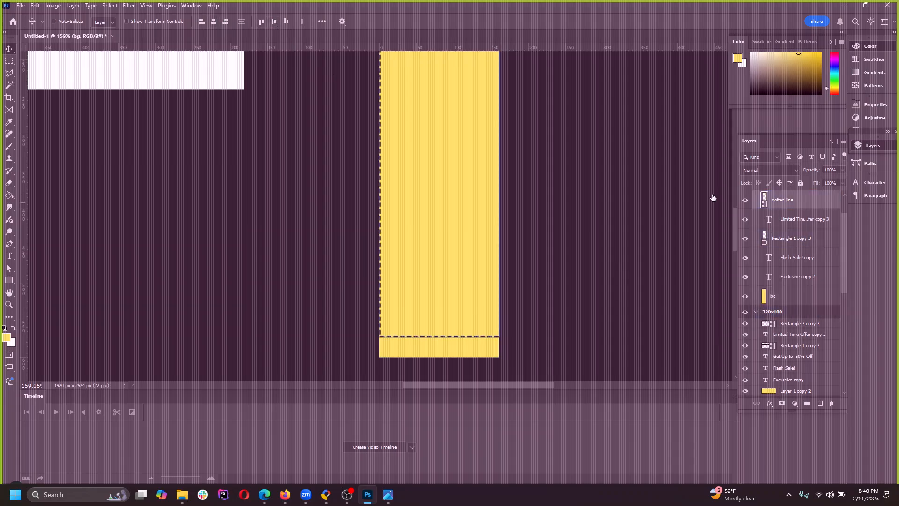
click(35, 6)
click(56, 230)
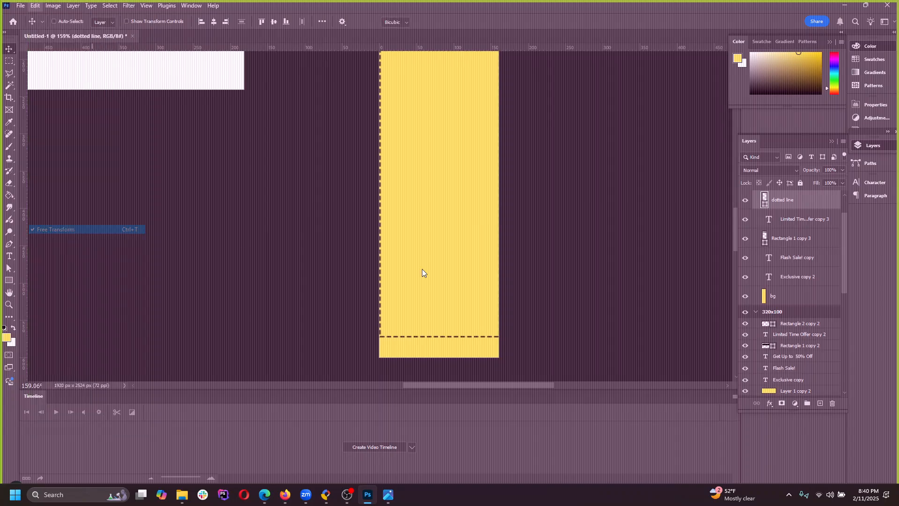
mouse_move(499, 336)
mouse_down()
mouse_move(490, 345)
mouse_move(497, 352)
mouse_up()
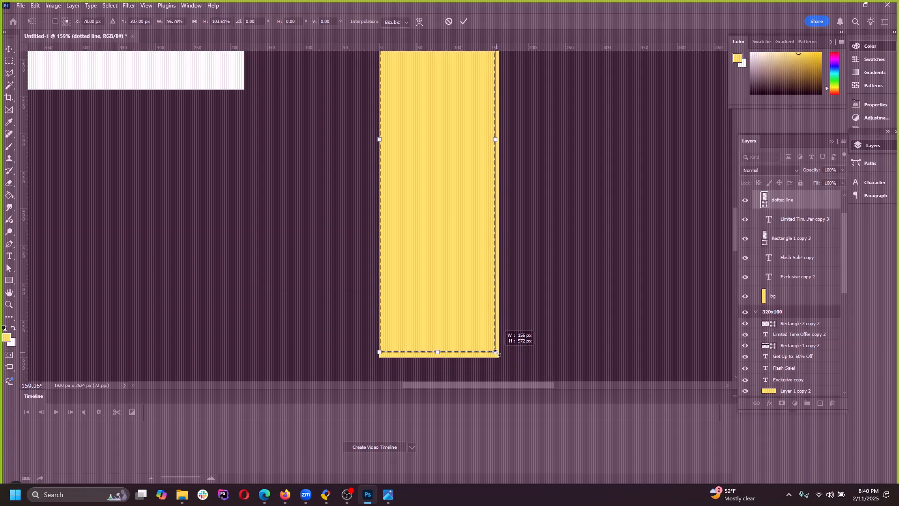
drag(379, 352, 383, 353)
scroll(428, 217, up, 3)
scroll(428, 216, up, 3)
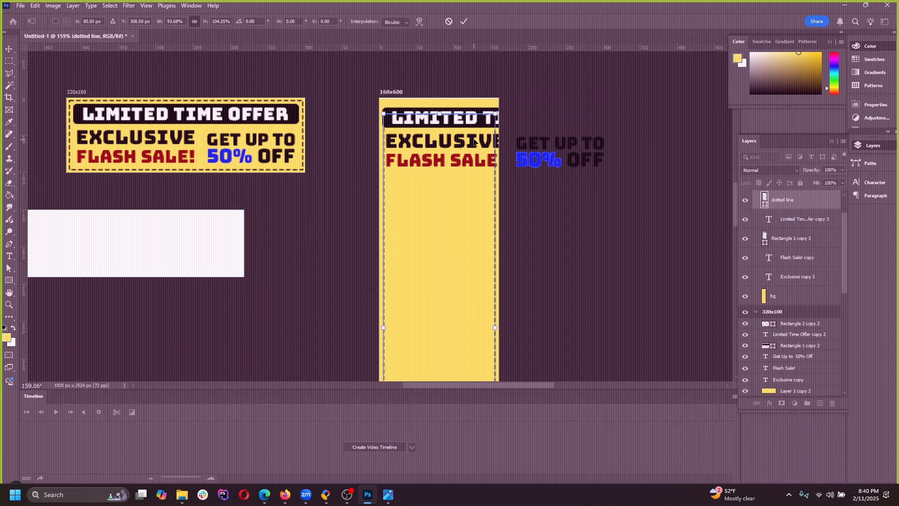
drag(439, 113, 439, 102)
click(465, 22)
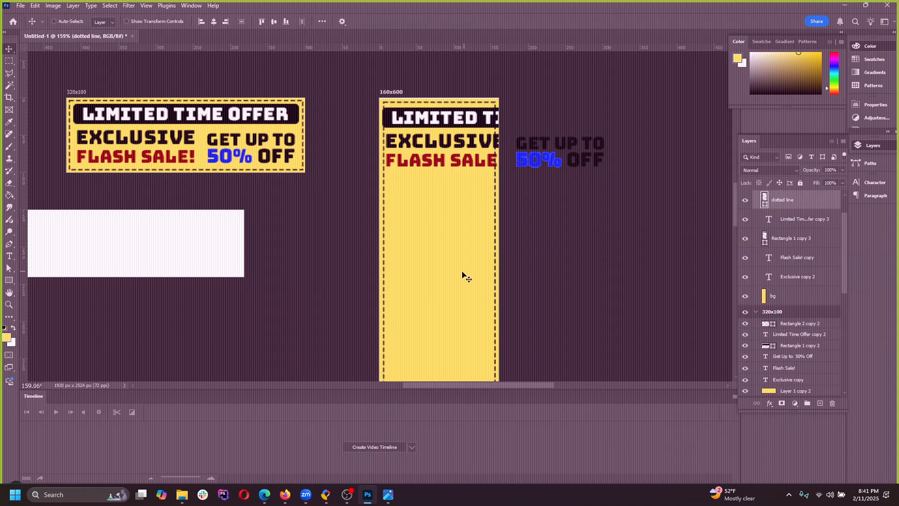
Step: Set the stroke width of the 160x600 banner's dotted line to 2.5 px
scroll(466, 277, down, 6)
ctrl+click(473, 291)
scroll(468, 295, down, 1)
scroll(493, 177, down, 3)
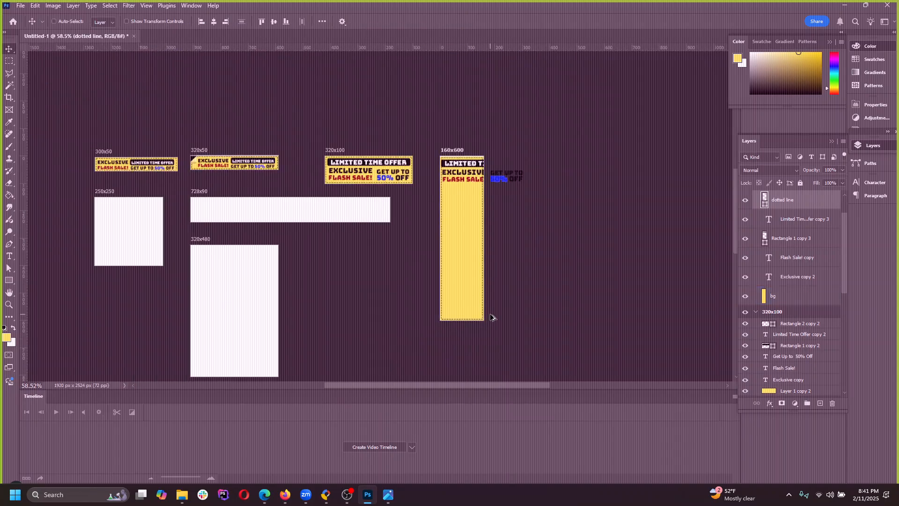
scroll(498, 176, up, 5)
click(796, 257)
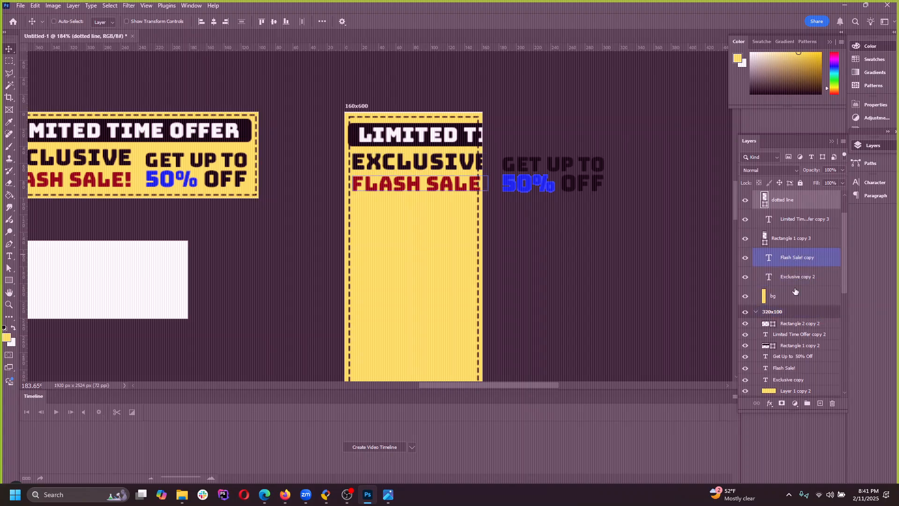
click(9, 280)
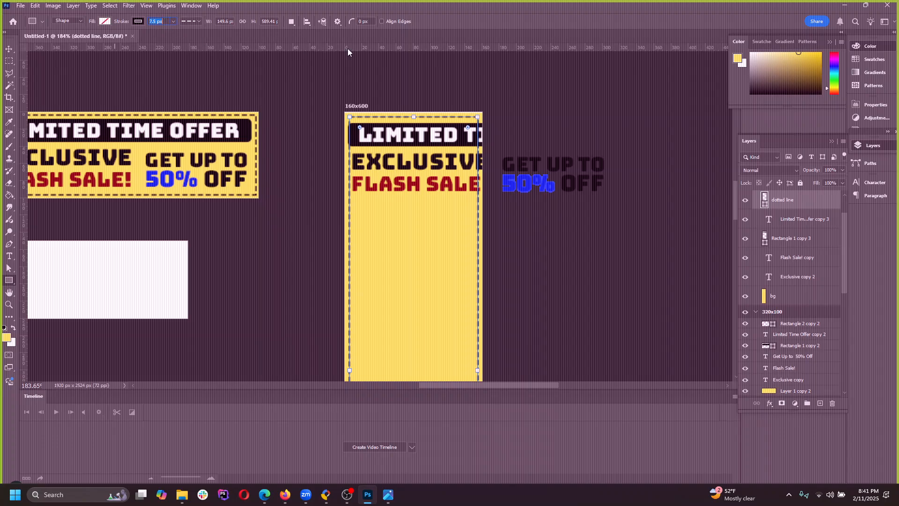
key(Return)
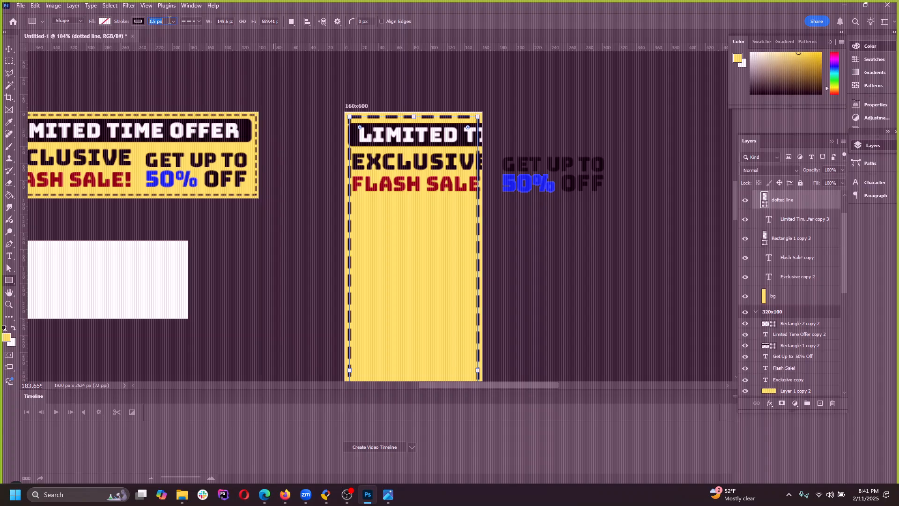
key(Return)
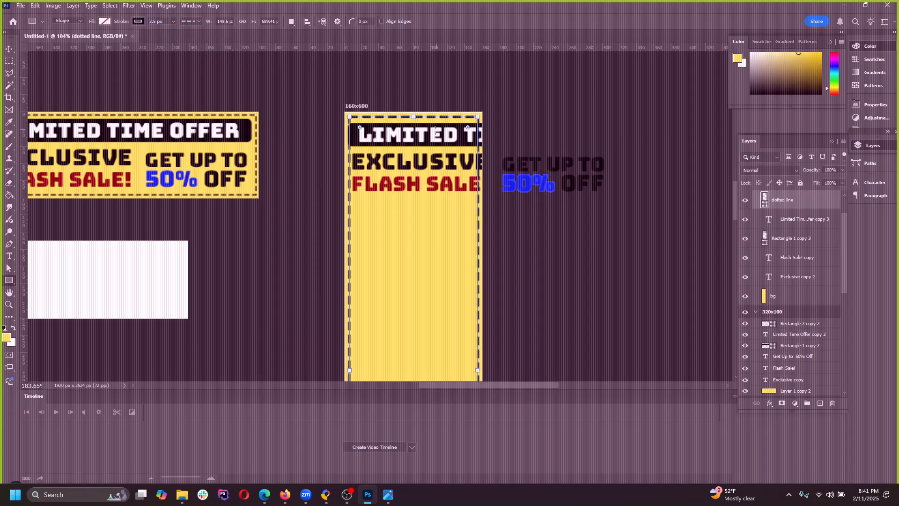
click(464, 89)
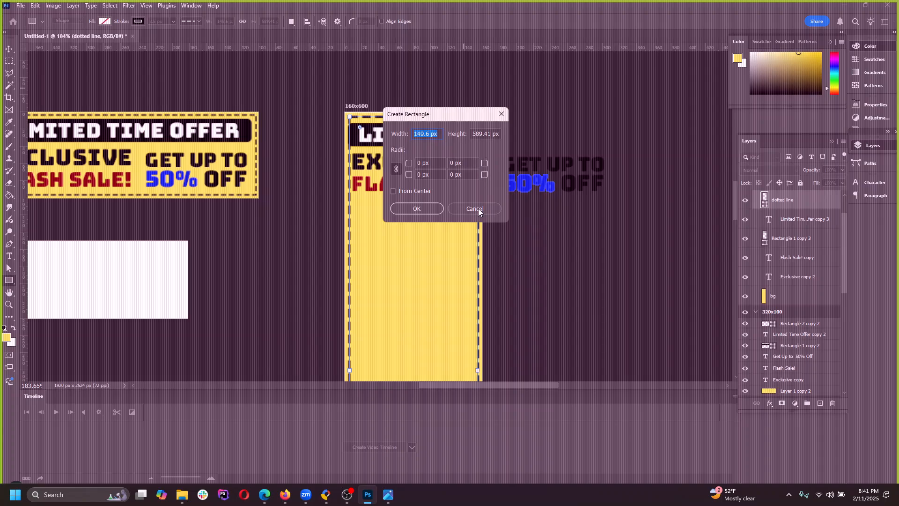
click(478, 209)
click(8, 49)
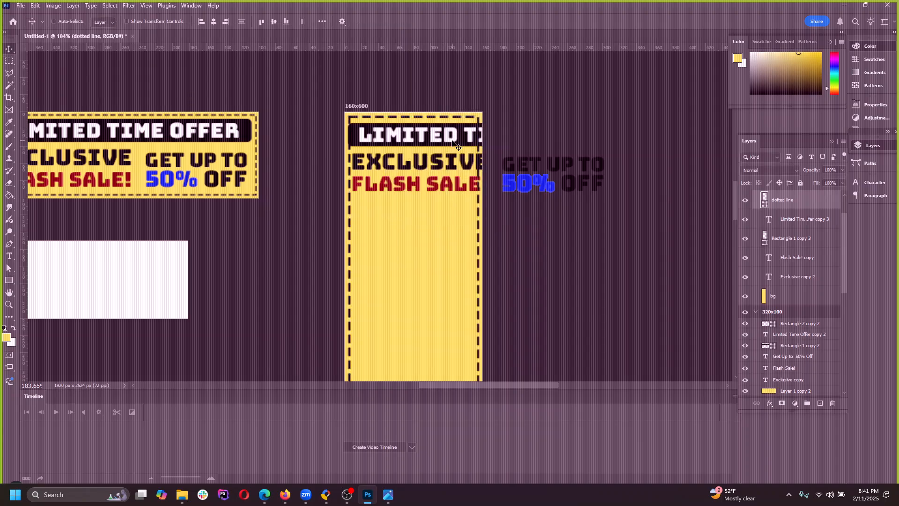
drag(457, 147, 457, 205)
key(ctrl+z)
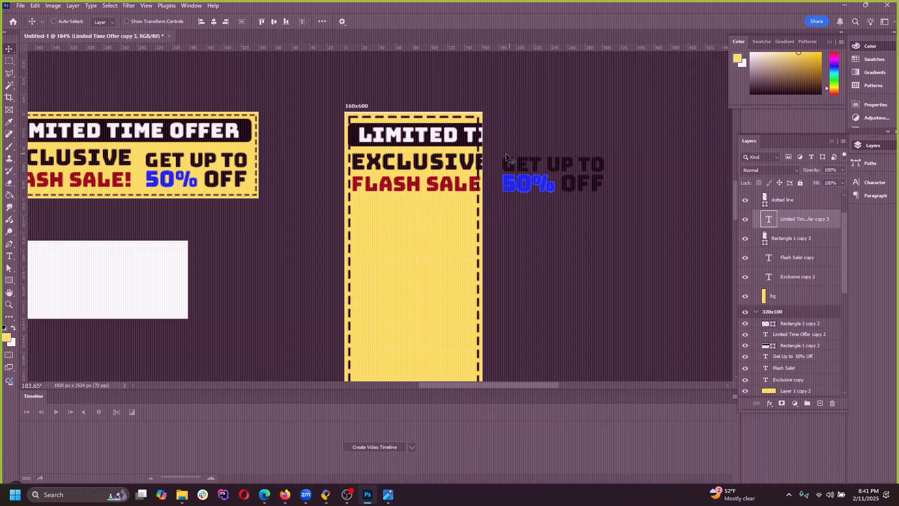
ctrl+click(436, 215)
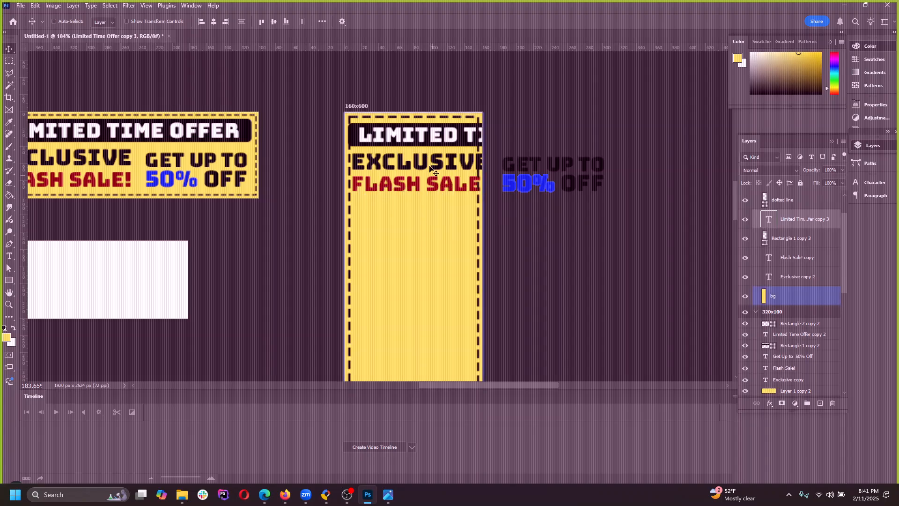
Step: Move the EXCLUSIVE and FLASH SALE! texts down the 160x600 artboard and place GET UP TO 50% OFF below them inside the border
drag(433, 171, 477, 188)
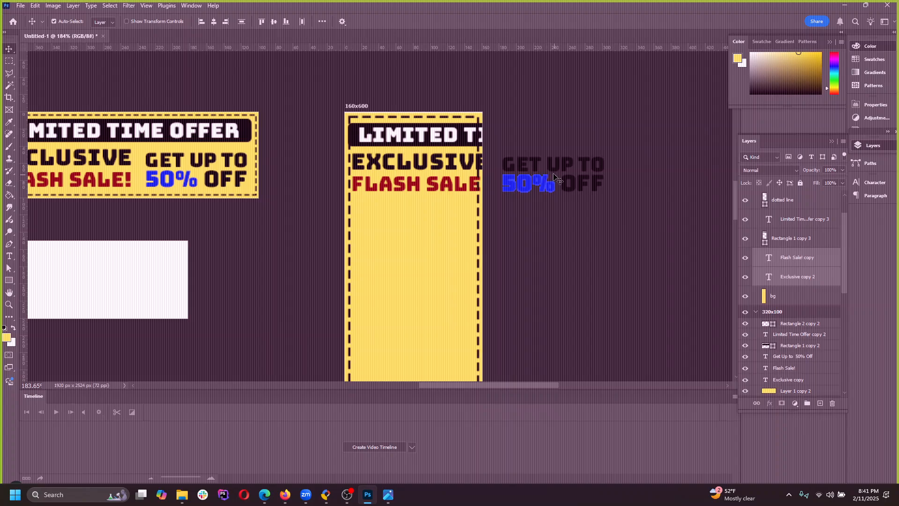
drag(555, 178, 438, 335)
click(800, 302)
key(ctrl+z)
click(550, 277)
click(457, 257)
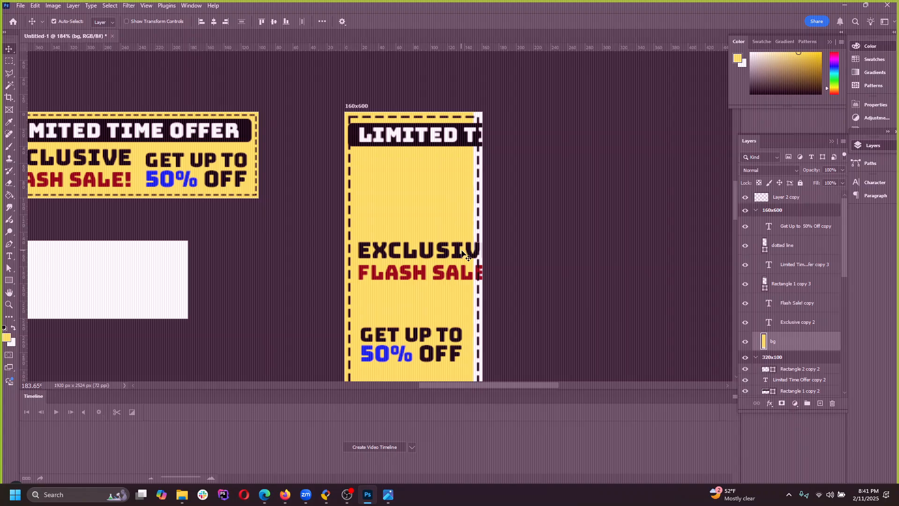
Step: Move the EXCLUSIVE text up below the black headline bar and scale it down to fit between the dashed side borders
click(450, 257)
drag(449, 256, 439, 189)
click(36, 7)
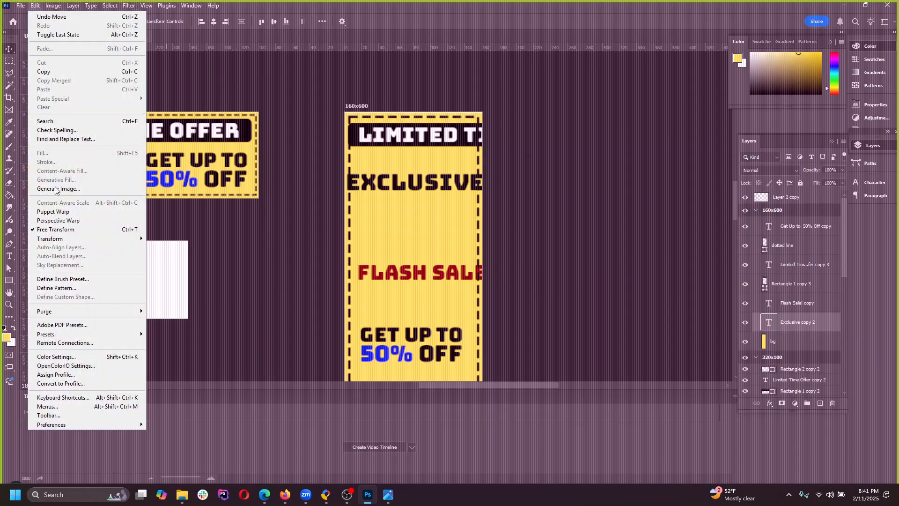
click(57, 230)
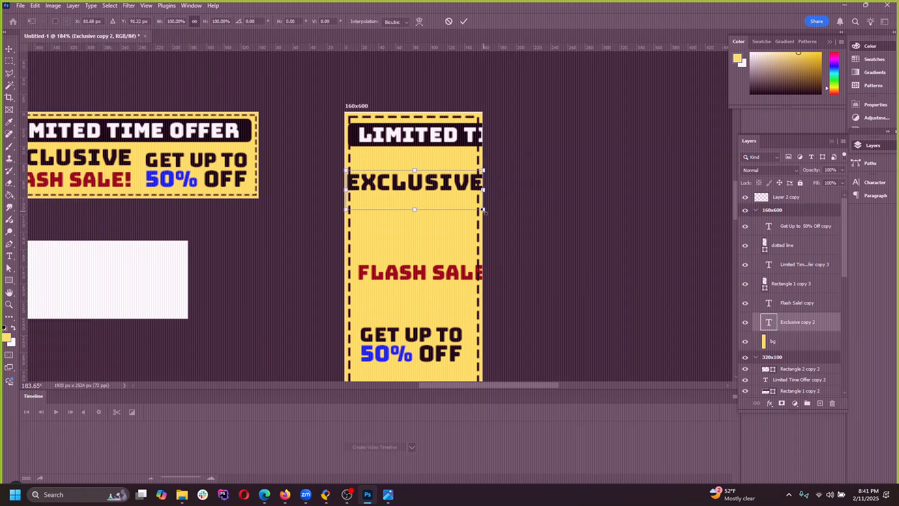
drag(483, 211, 474, 199)
click(463, 21)
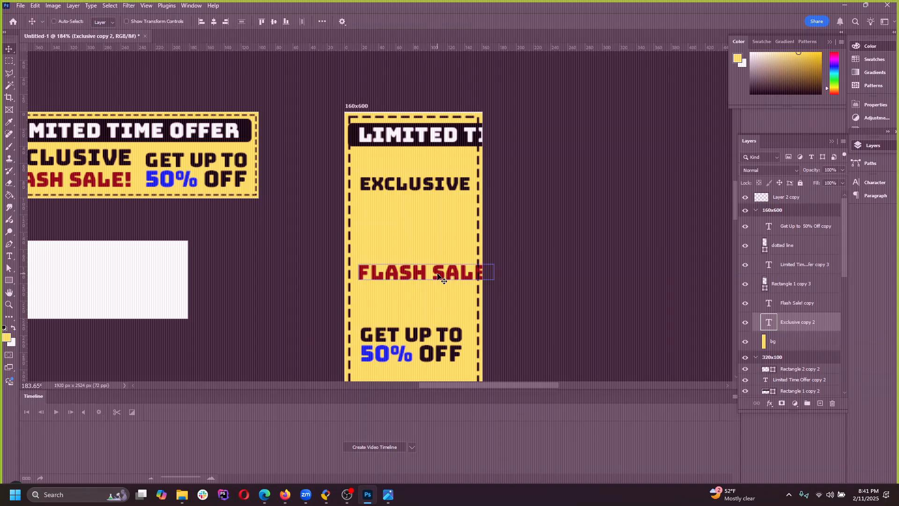
Step: Move the FLASH SALE! text up slightly and break it into two lines after FLASH
drag(440, 277, 435, 251)
key(t)
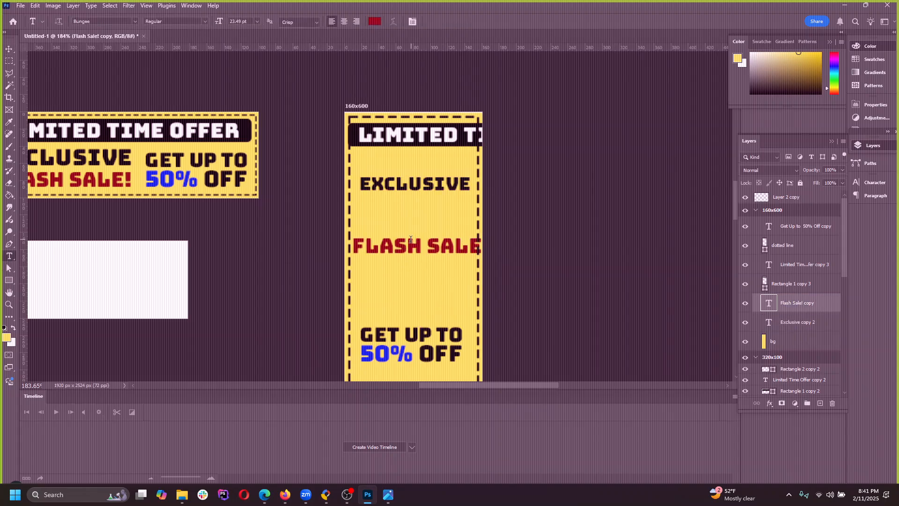
click(430, 242)
key(Return)
key(BackSpace)
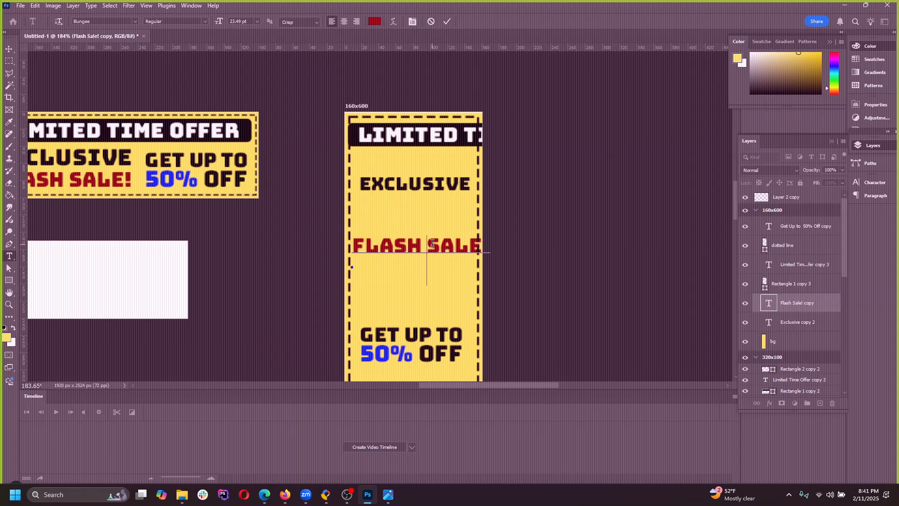
key(Return)
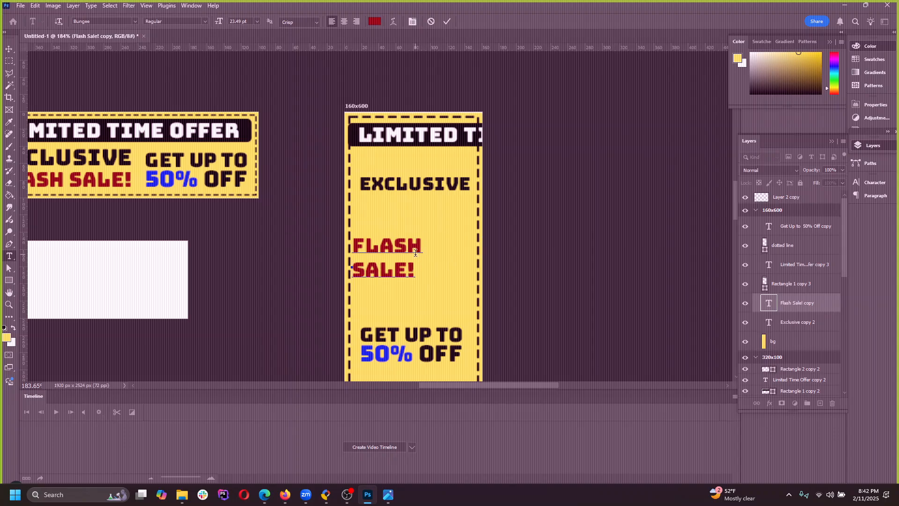
Step: Centre-align the two-line FLASH SALE! text and move it to the horizontal middle of the 160x600 artboard
key(ctrl+a)
click(345, 22)
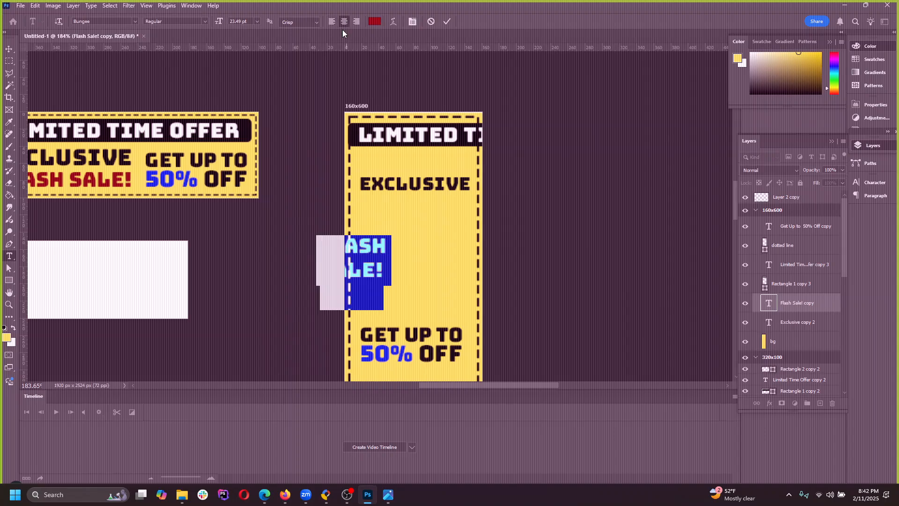
click(448, 24)
click(10, 48)
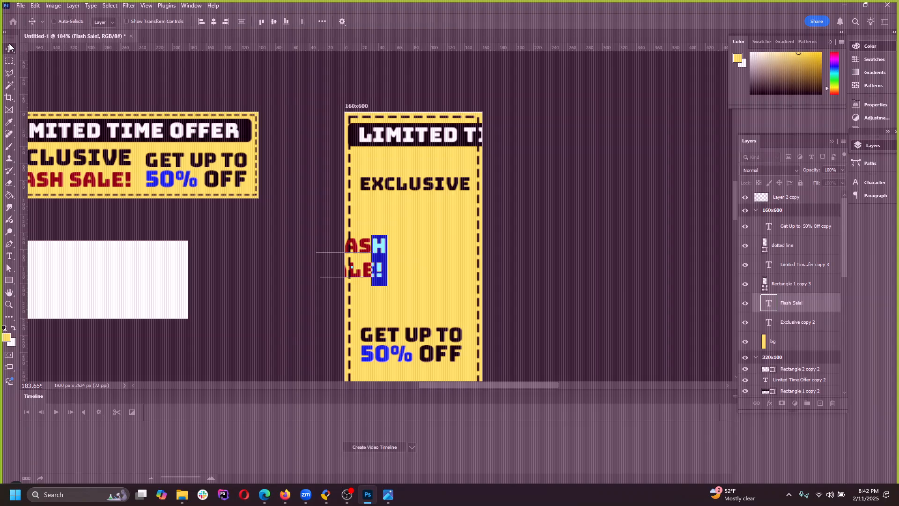
drag(356, 244, 418, 253)
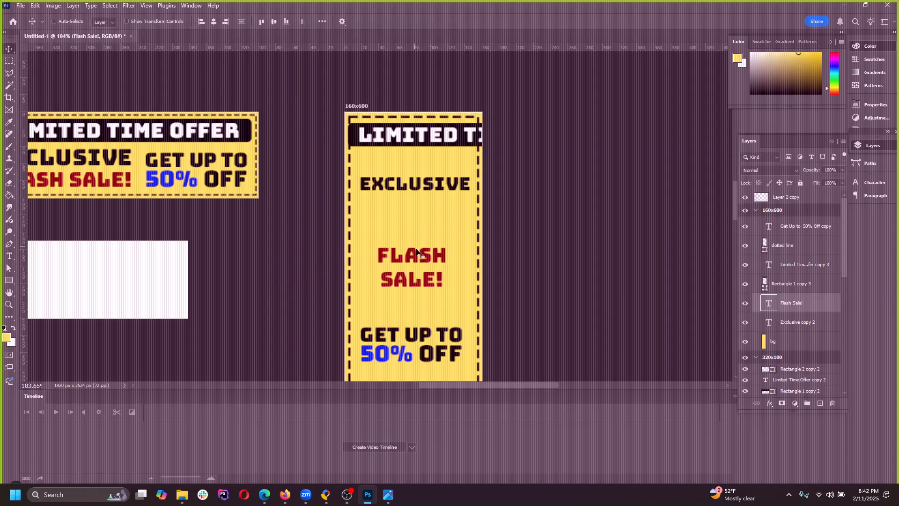
Step: Scale the FLASH SALE! text up to about 161.48% so it nearly spans the width inside the dashed border
click(37, 5)
click(61, 231)
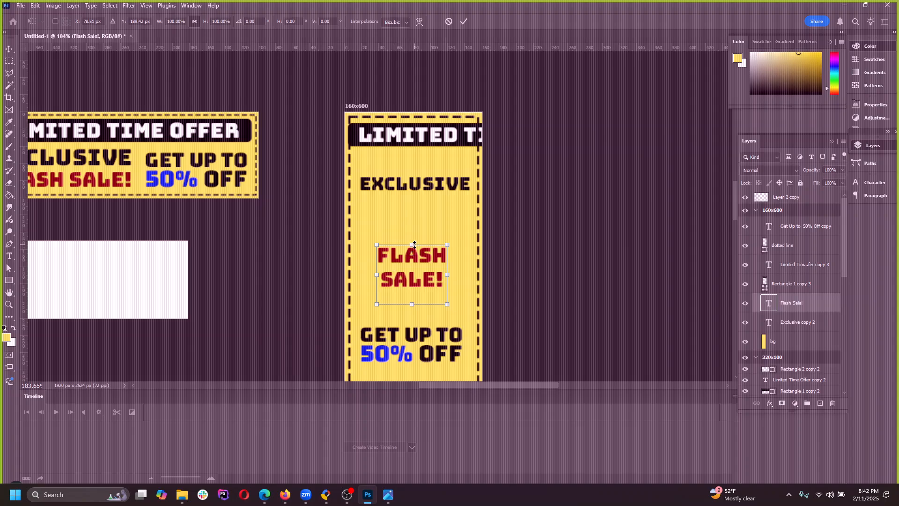
drag(447, 244, 469, 227)
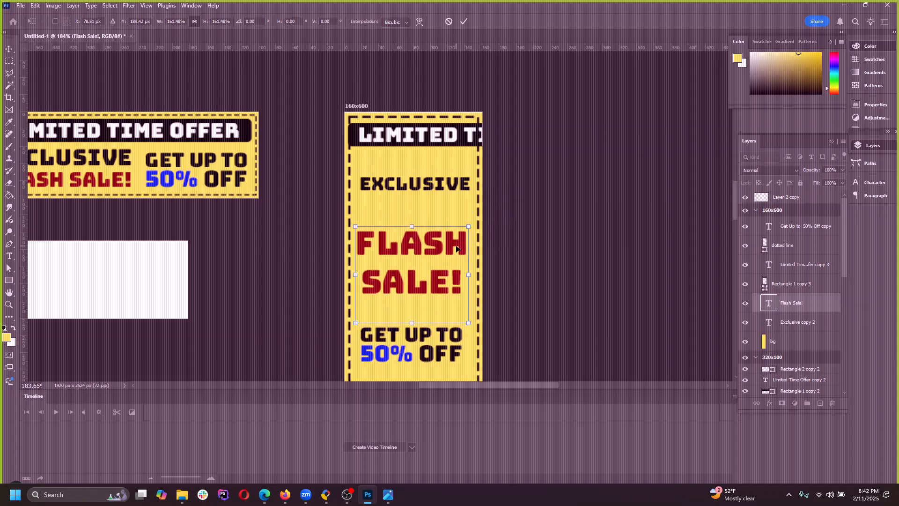
click(463, 22)
Step: Tighten the leading of the SALE! line so it sits closer beneath FLASH
key(t)
click(420, 279)
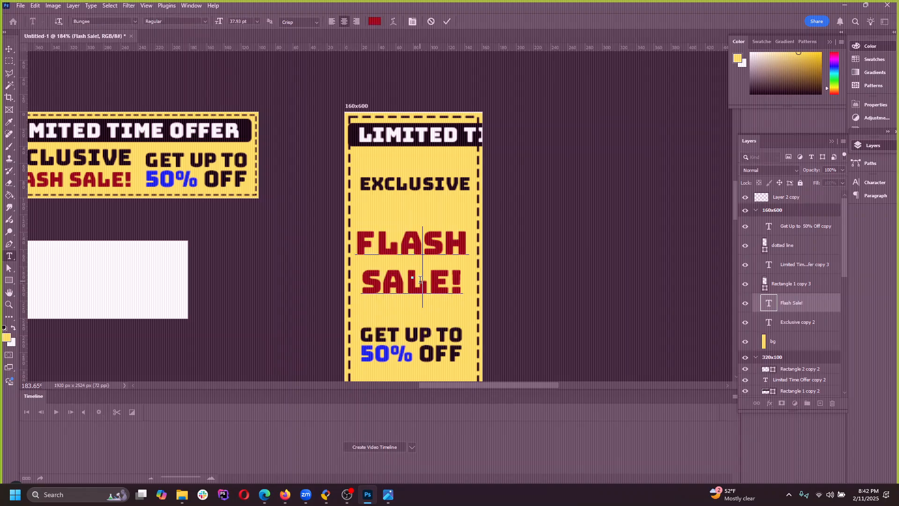
key(ctrl+a)
double_click(416, 297)
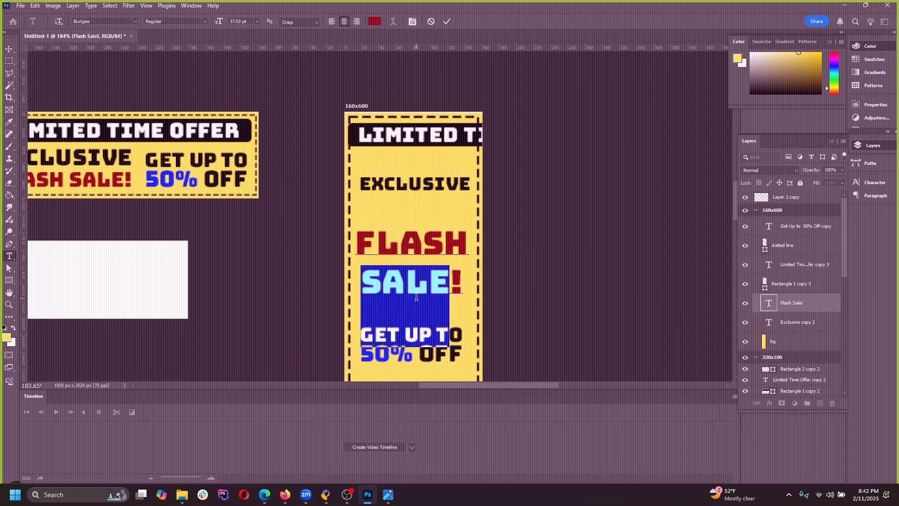
triple_click(416, 293)
key(alt+Up)
key(alt+Up)
key(alt+Up)
key(alt+Up)
key(alt+Up)
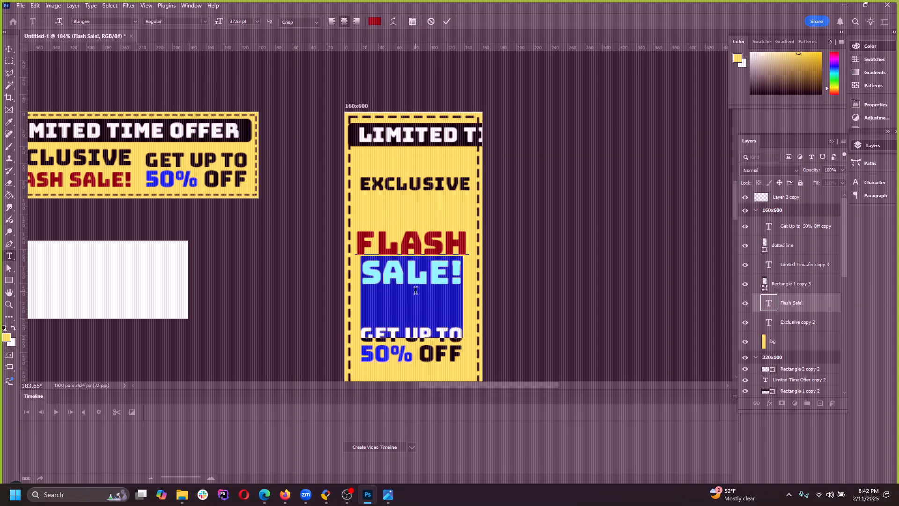
click(9, 51)
Step: Move the FLASH SALE! text up so it sits directly beneath EXCLUSIVE
mouse_move(421, 267)
mouse_down()
mouse_move(429, 282)
mouse_move(422, 277)
mouse_up()
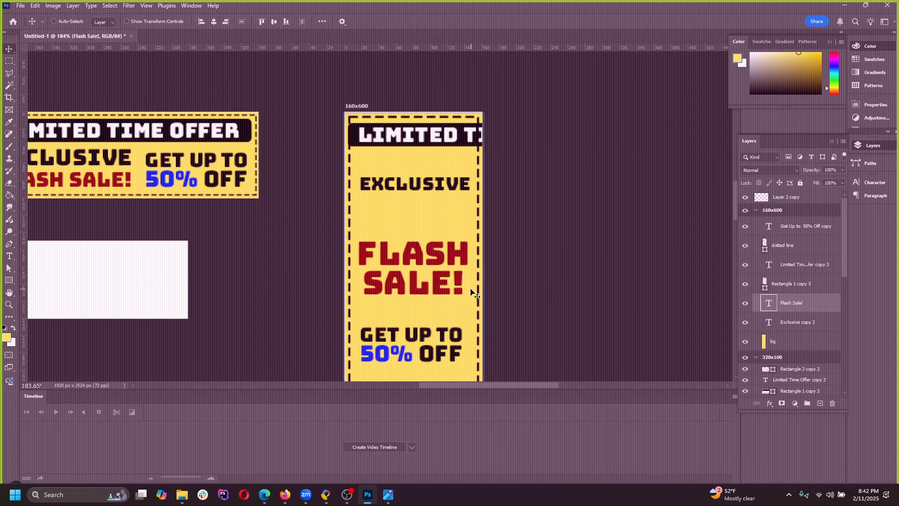
scroll(473, 294, down, 3)
drag(422, 236, 422, 195)
ctrl+click(429, 299)
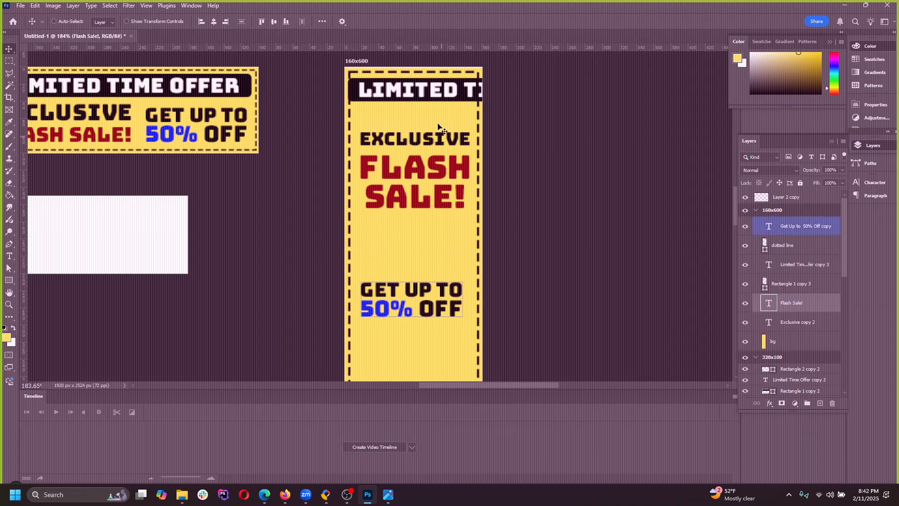
ctrl+click(439, 93)
scroll(429, 177, down, 2)
scroll(411, 193, down, 5)
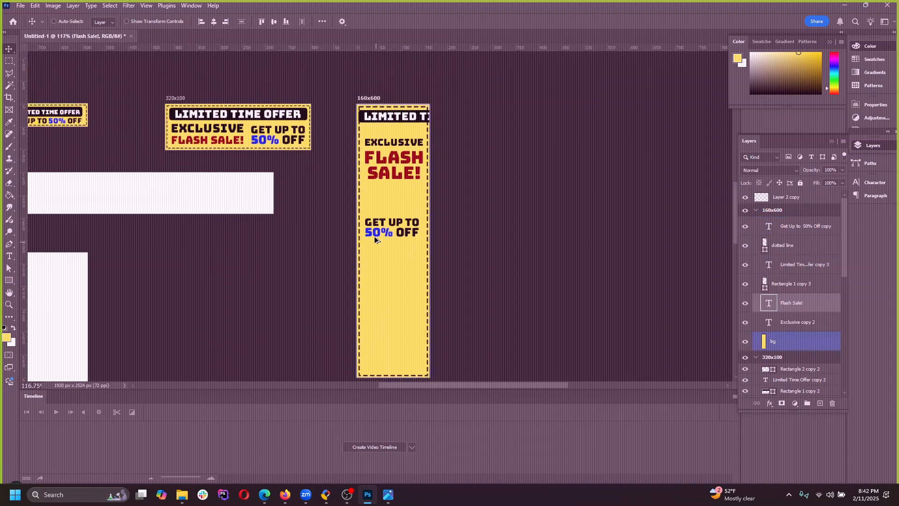
ctrl+click(406, 273)
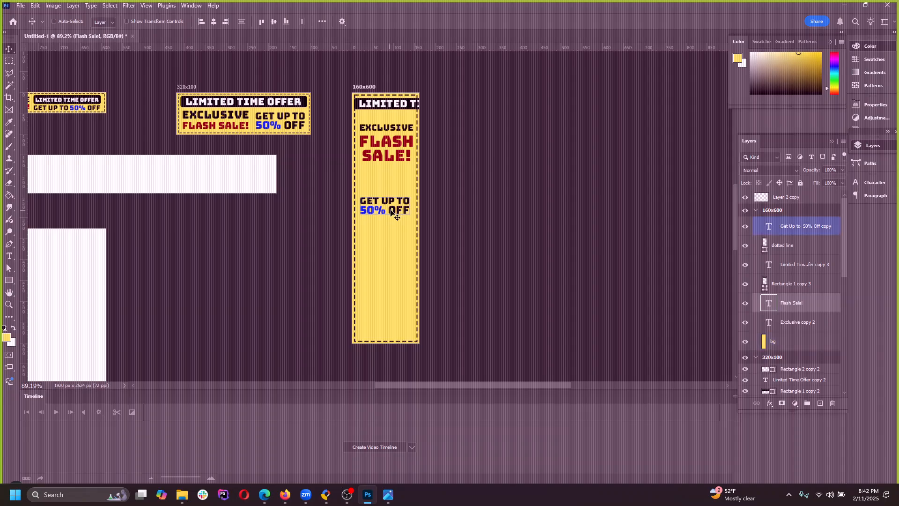
Step: Move GET UP TO 50% OFF, FLASH SALE! and EXCLUSIVE lower on the 160x600 artboard, keeping EXCLUSIVE just above FLASH SALE!
drag(387, 212, 402, 281)
ctrl+click(407, 175)
drag(407, 174, 407, 225)
ctrl+click(406, 131)
drag(404, 125, 402, 191)
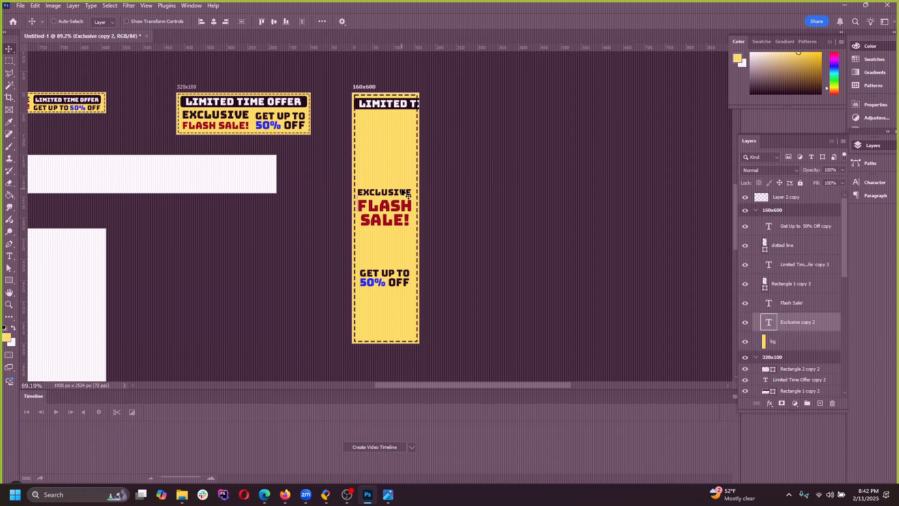
Step: Move the LIMITED TIME OFFER text and its black rectangle together down above EXCLUSIVE, starting at the artboard's left edge
ctrl+click(408, 111)
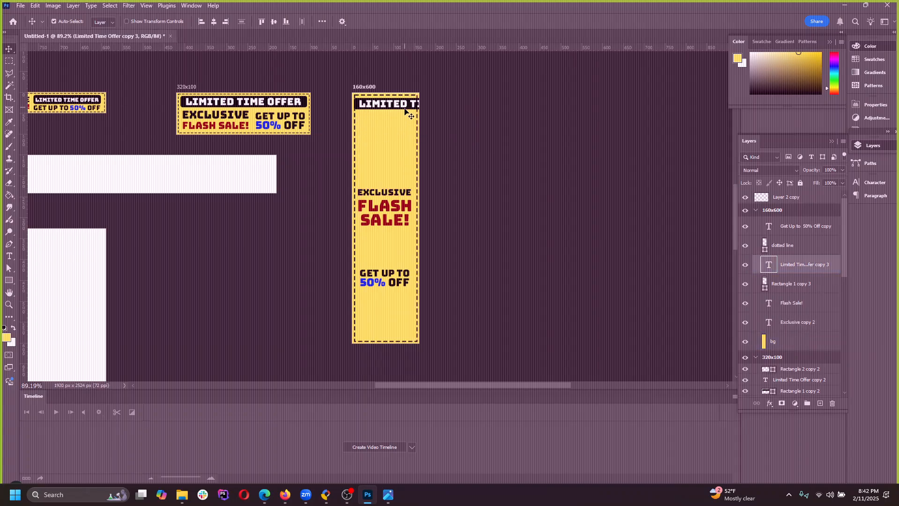
drag(364, 112, 378, 138)
click(10, 256)
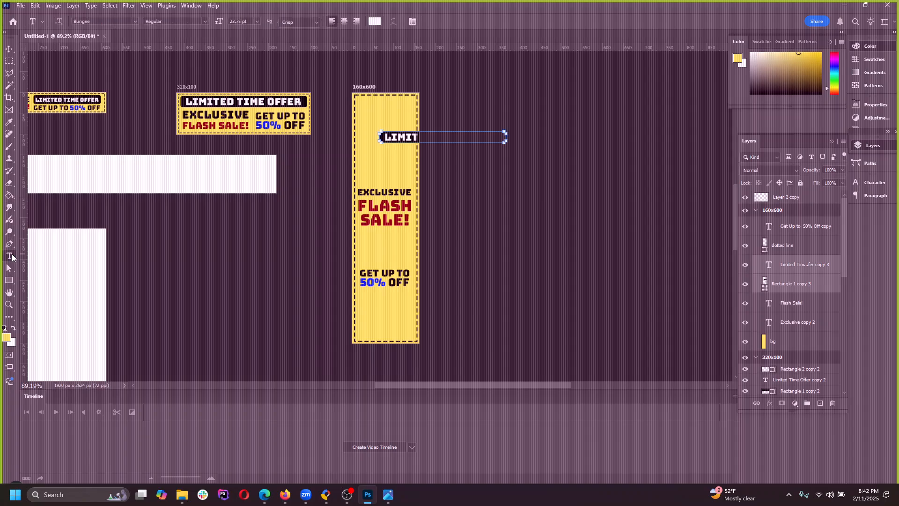
click(9, 48)
drag(412, 141, 387, 156)
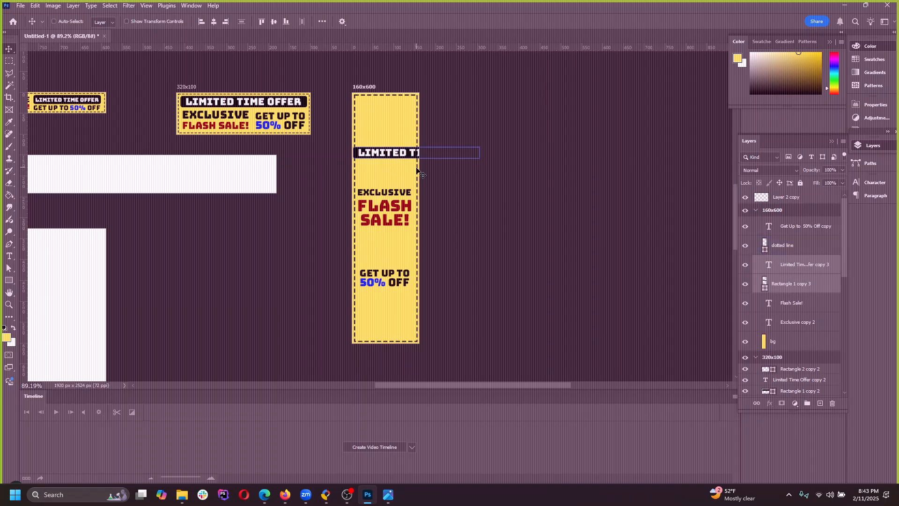
Step: Transform the black headline rectangle into a tall block inside the border's upper end, and place the LIMITED TIME OFFER text near its top
click(801, 271)
click(796, 284)
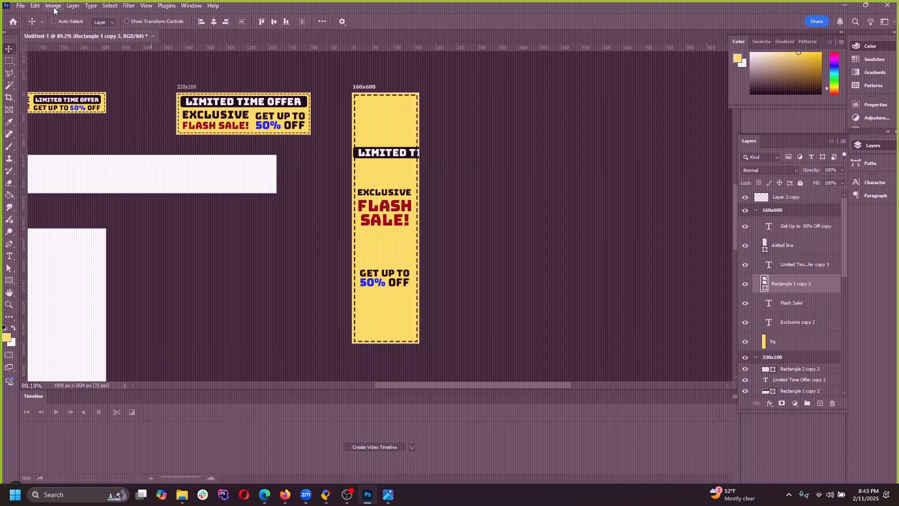
click(35, 6)
click(47, 227)
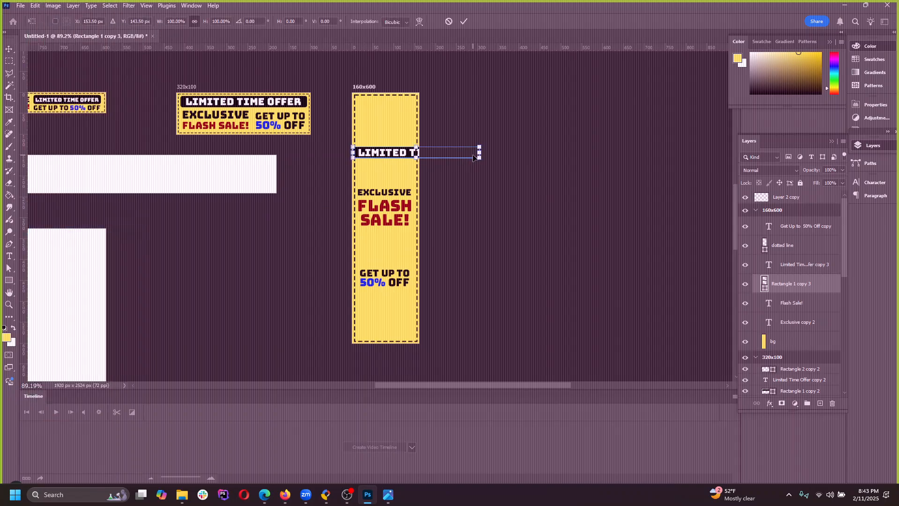
drag(481, 153, 387, 92)
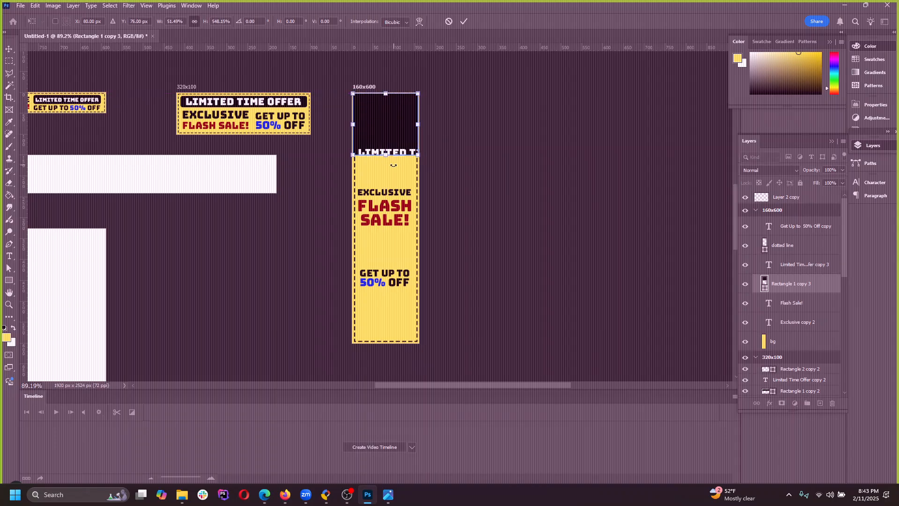
drag(388, 158, 386, 171)
drag(389, 126, 397, 120)
drag(423, 89, 413, 100)
drag(386, 161, 407, 111)
click(464, 21)
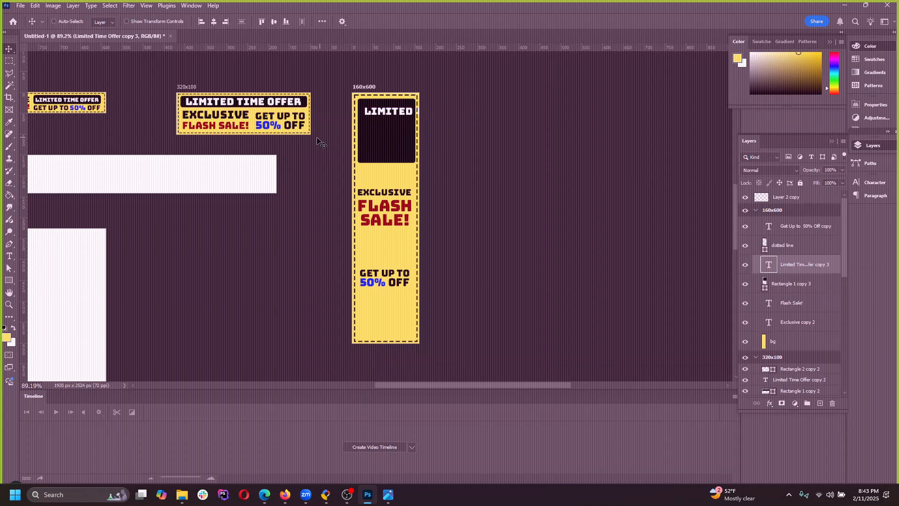
Step: Break LIMITED TIME OFFER on the 160x600 artboard into three centre-aligned lines, one word each, and position it inside the black rectangle
click(9, 257)
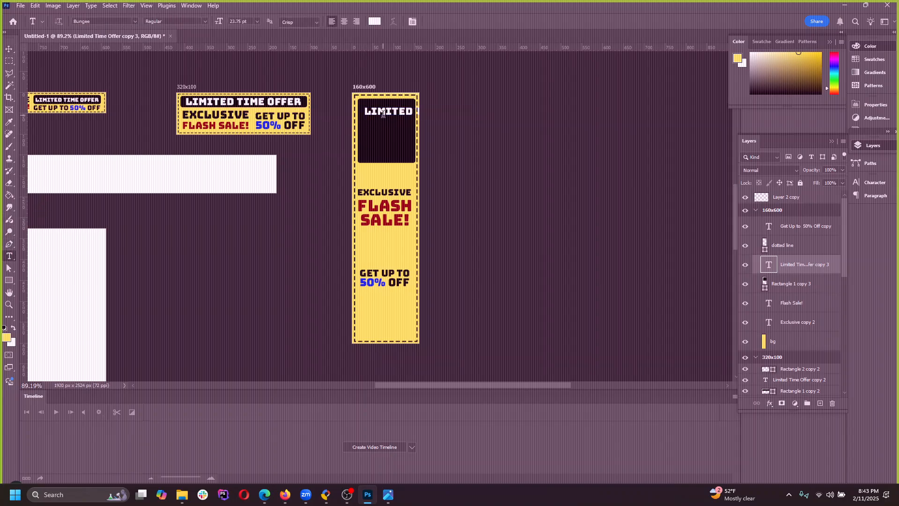
click(412, 110)
key(Return)
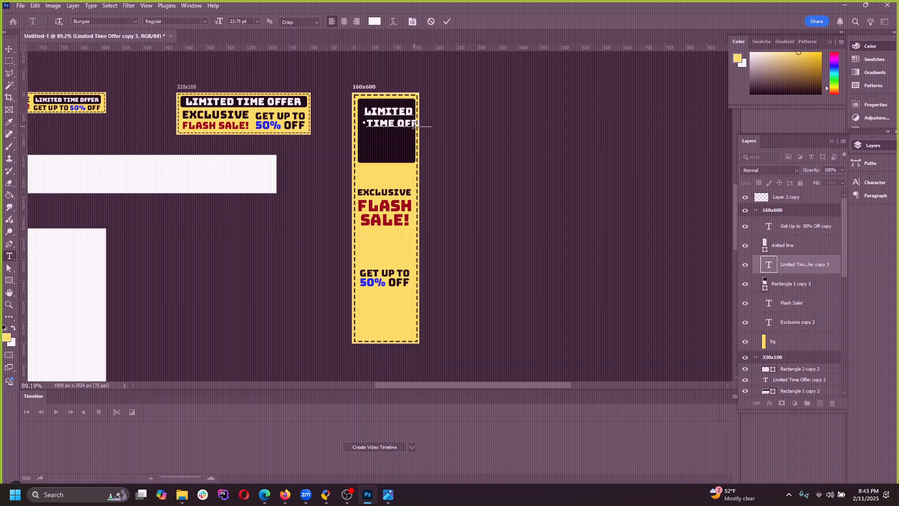
key(Return)
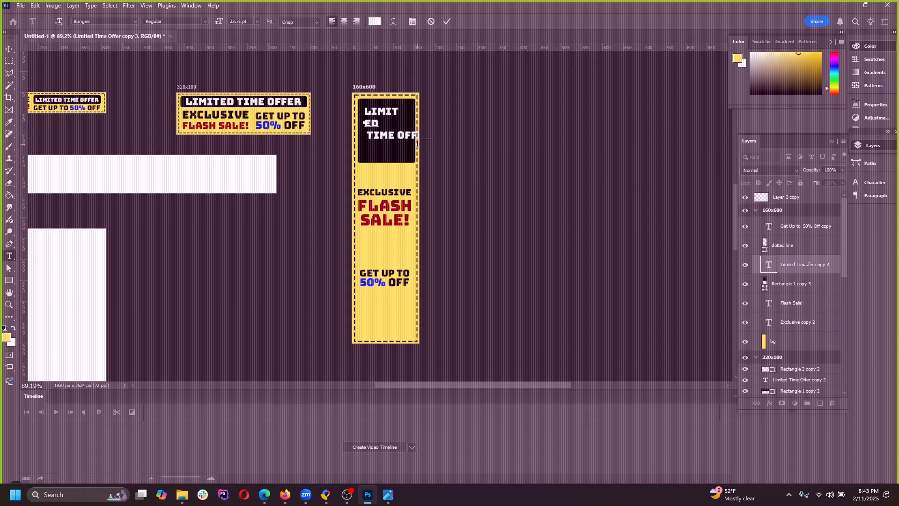
key(BackSpace)
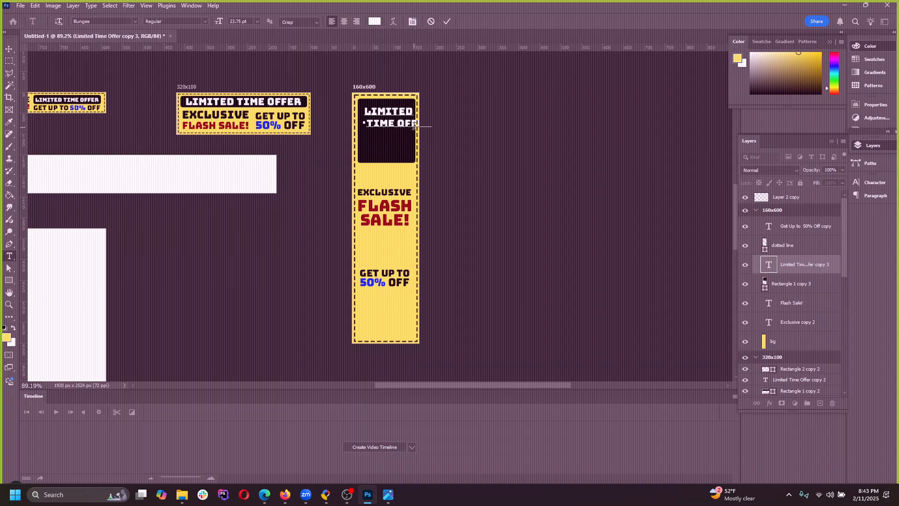
key(Return)
key(ctrl+a)
click(344, 20)
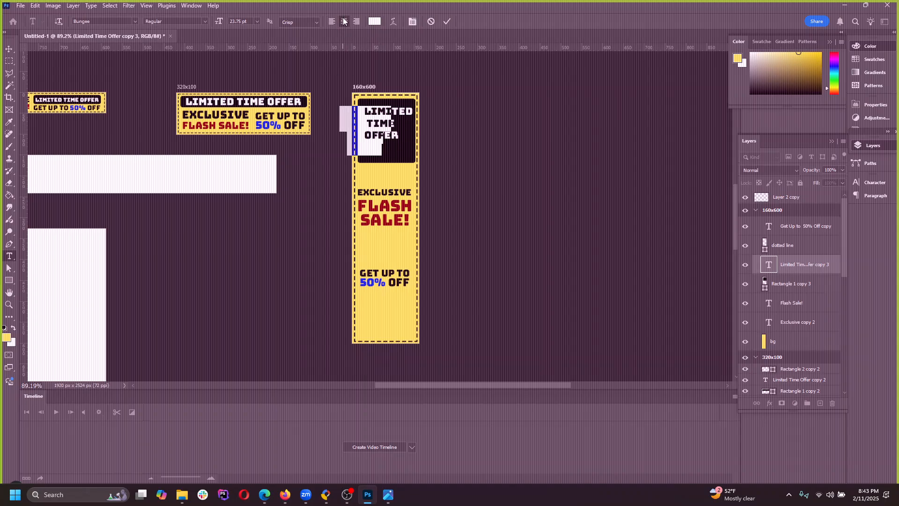
click(8, 49)
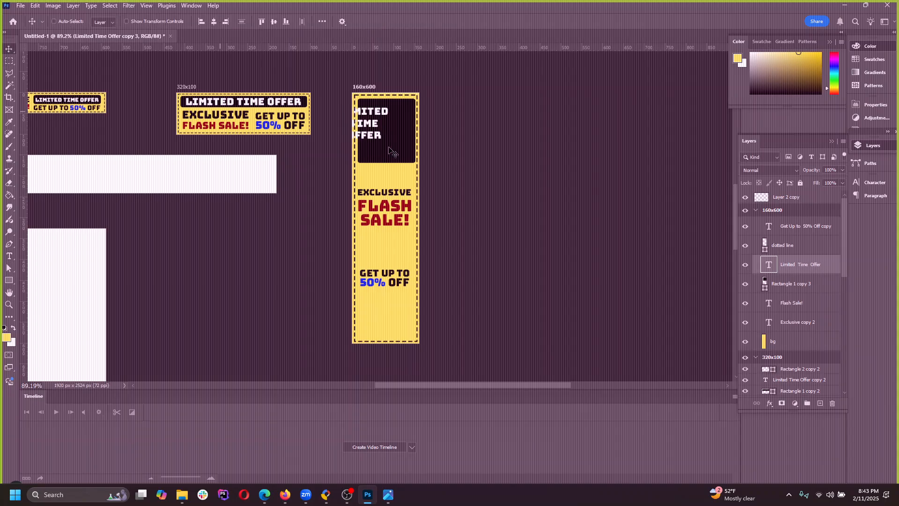
scroll(416, 124, up, 5)
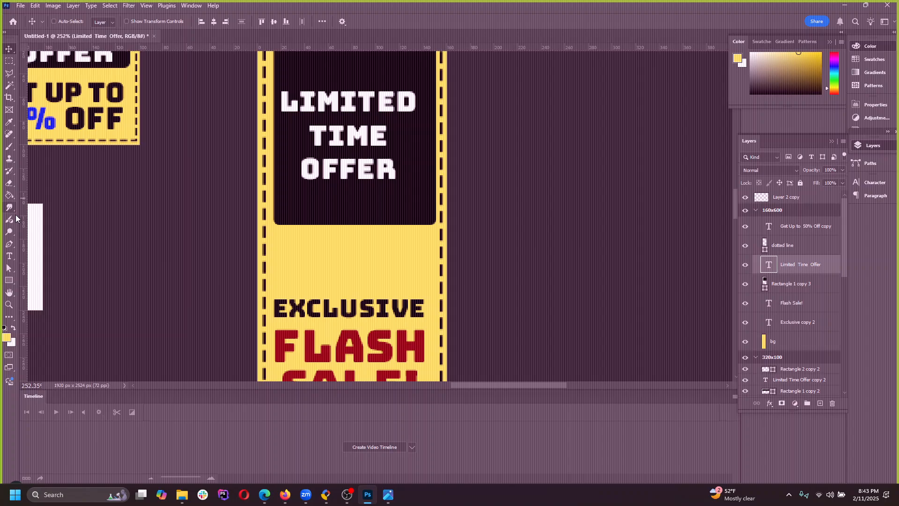
click(9, 256)
scroll(358, 237, up, 2)
click(354, 180)
double_click(354, 180)
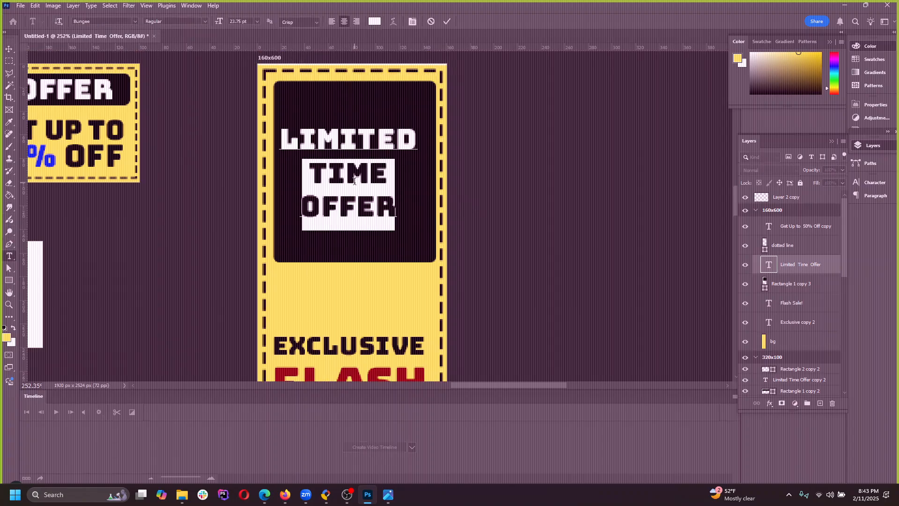
drag(316, 138, 365, 167)
click(361, 170)
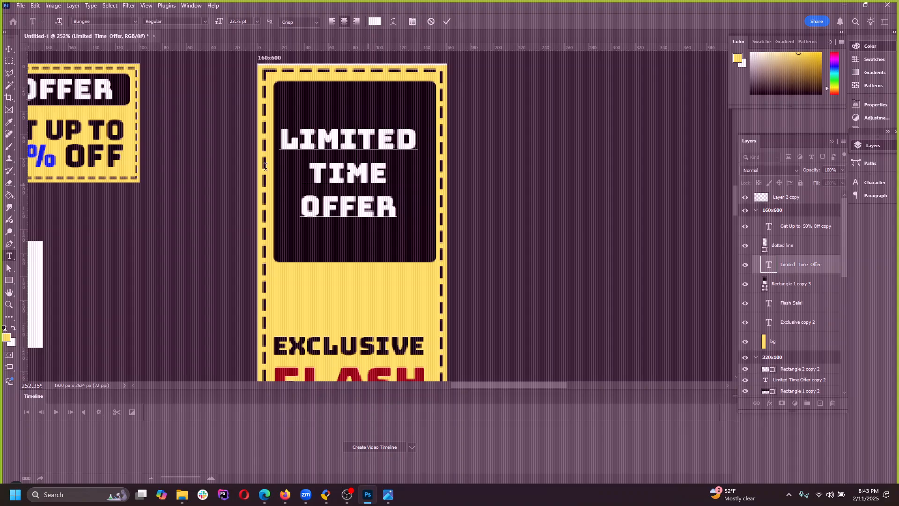
drag(398, 213, 295, 175)
click(303, 171)
drag(281, 139, 336, 172)
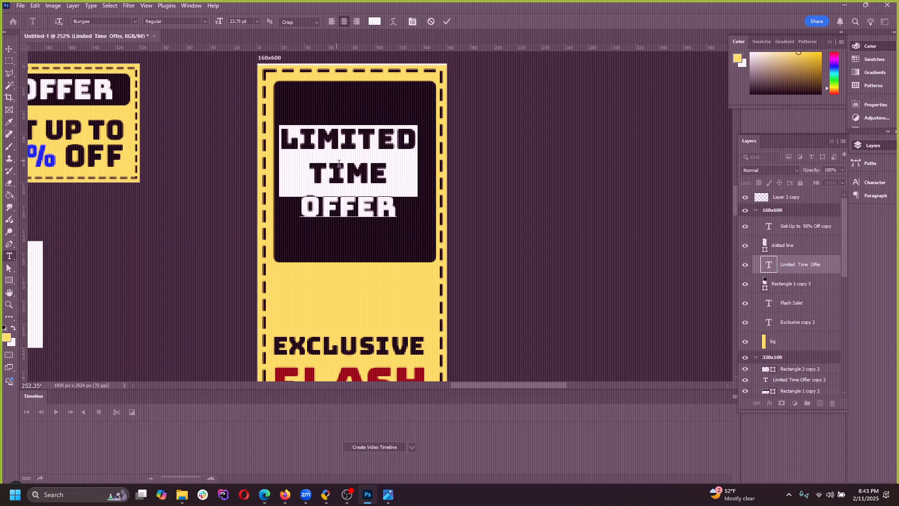
click(350, 179)
drag(397, 216, 291, 112)
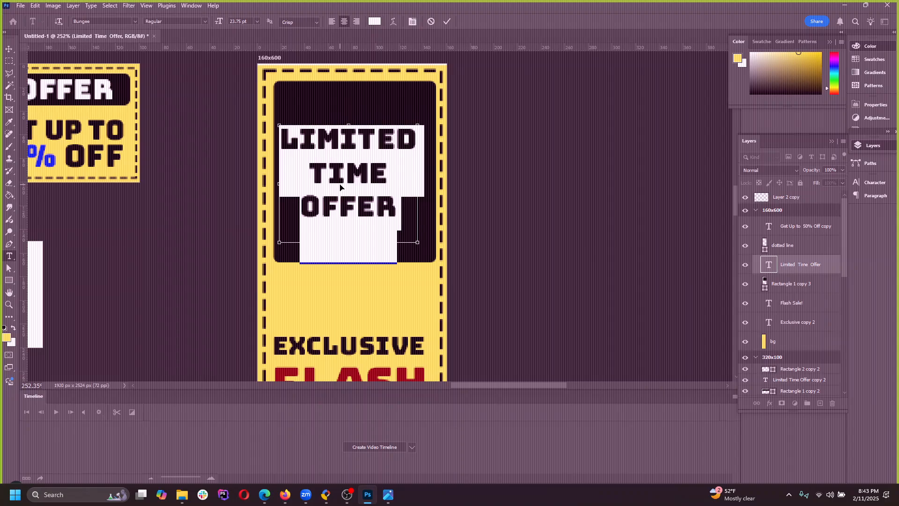
click(358, 161)
drag(327, 178, 403, 216)
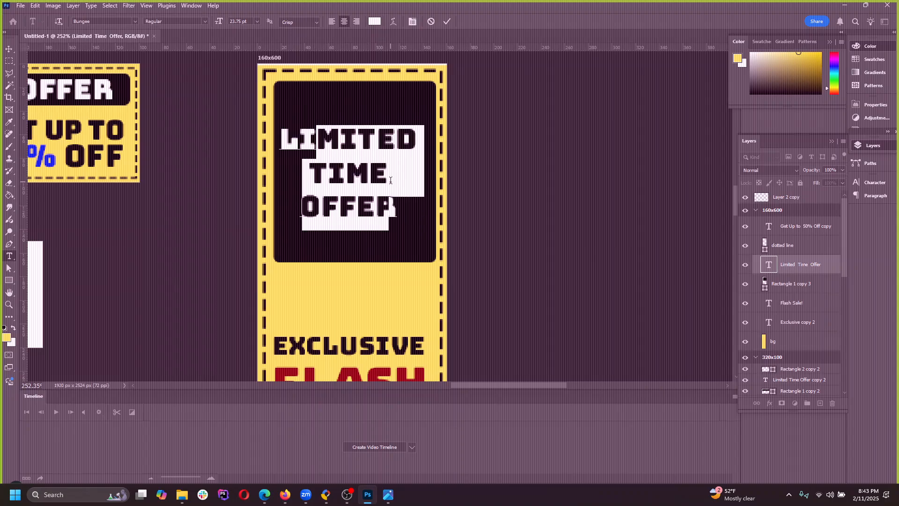
click(322, 176)
drag(322, 176, 358, 177)
click(296, 142)
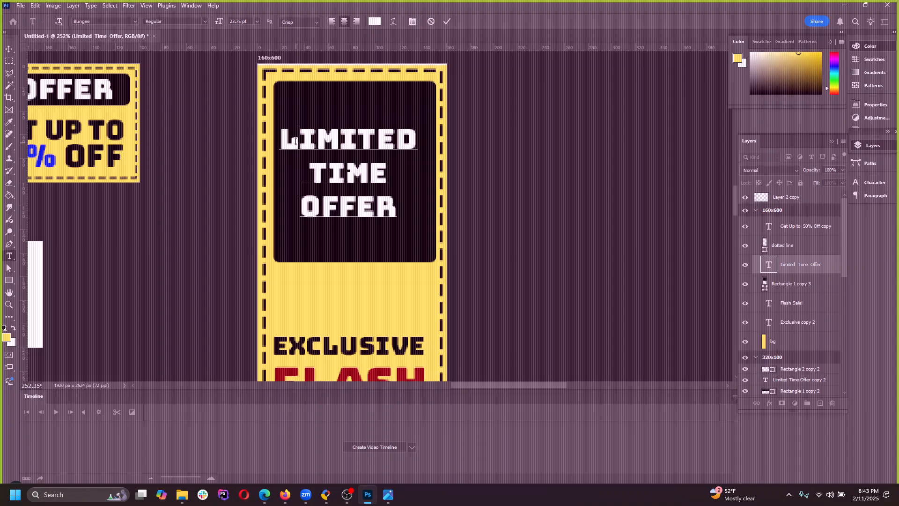
click(299, 129)
drag(288, 139, 302, 139)
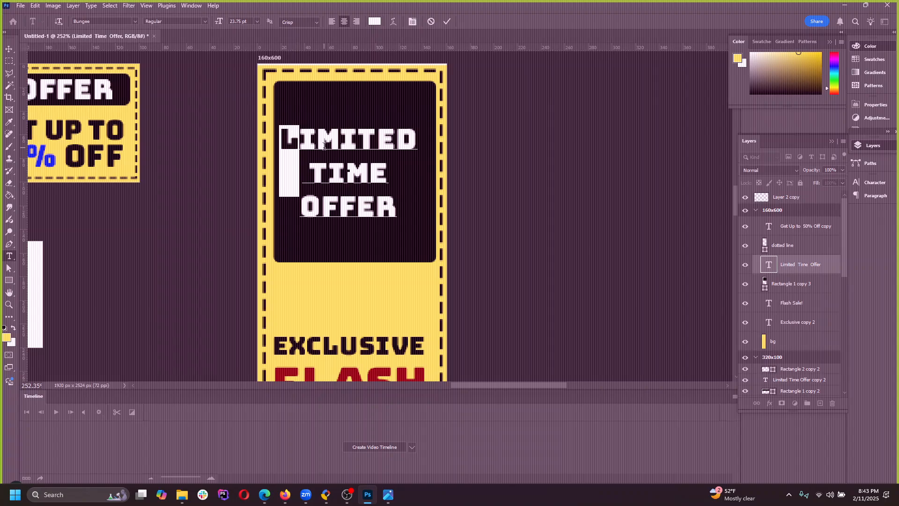
click(314, 159)
drag(345, 171, 375, 176)
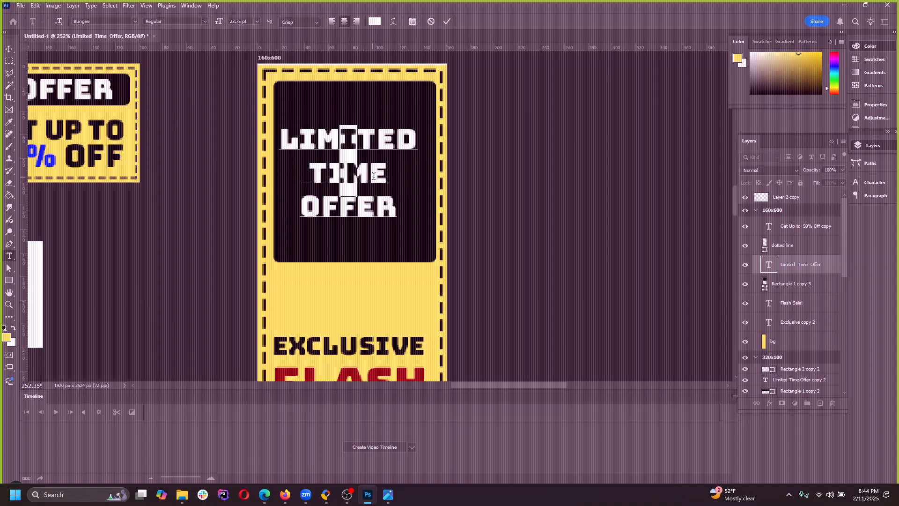
click(375, 176)
drag(298, 133, 398, 216)
click(377, 204)
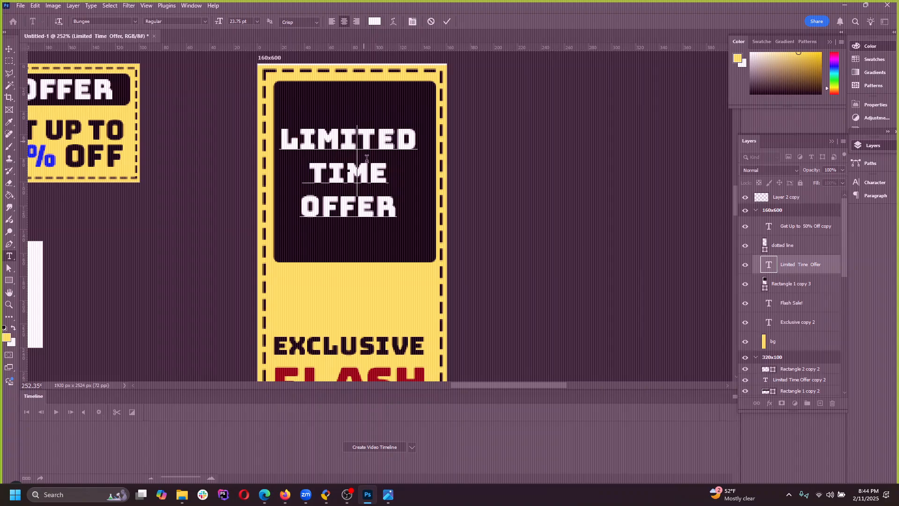
Step: Try the Montserrat font on the whole LIMITED TIME OFFER text, and undo the change
key(ctrl+a)
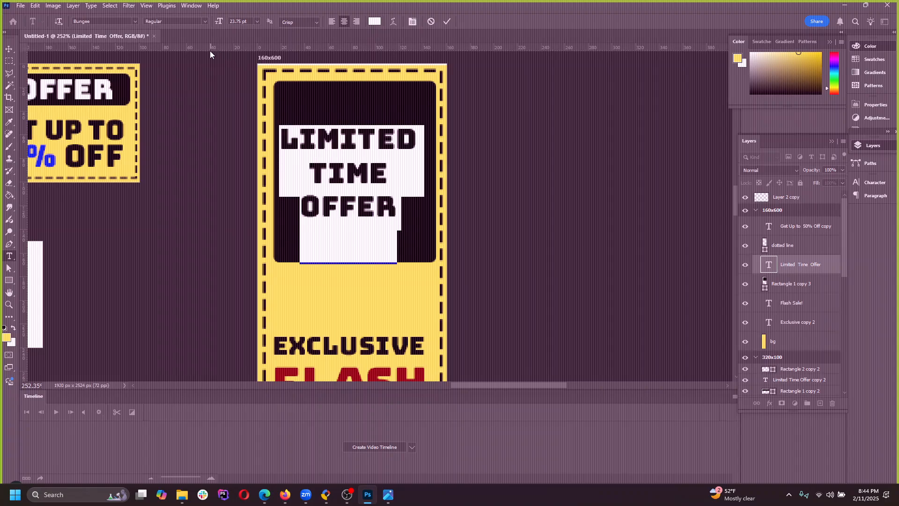
click(132, 21)
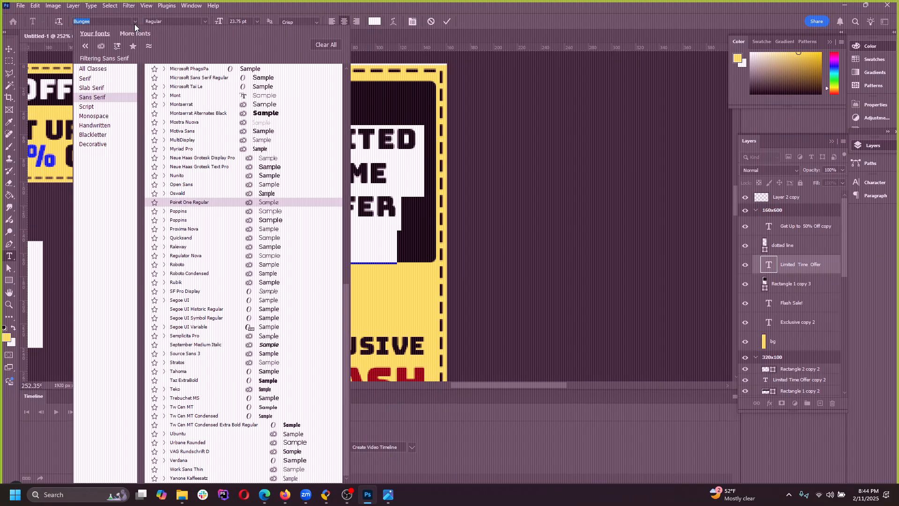
click(193, 103)
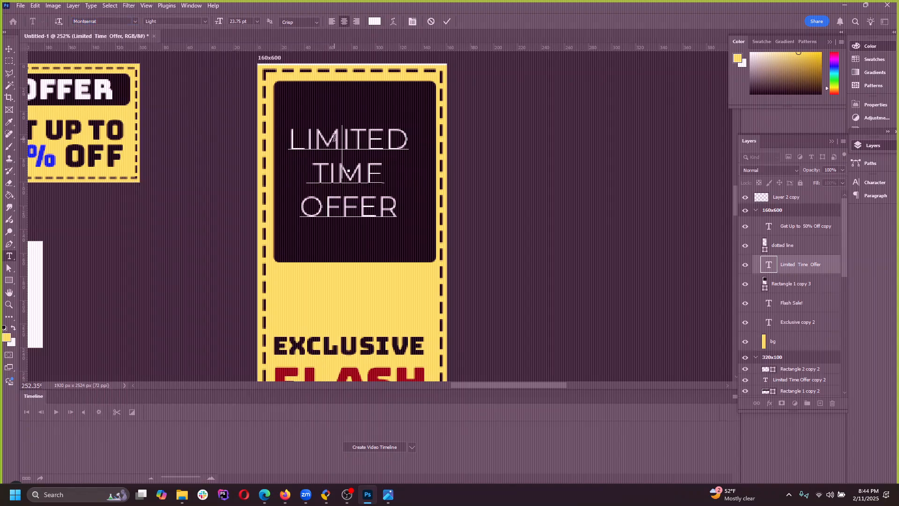
double_click(335, 137)
drag(292, 131, 406, 127)
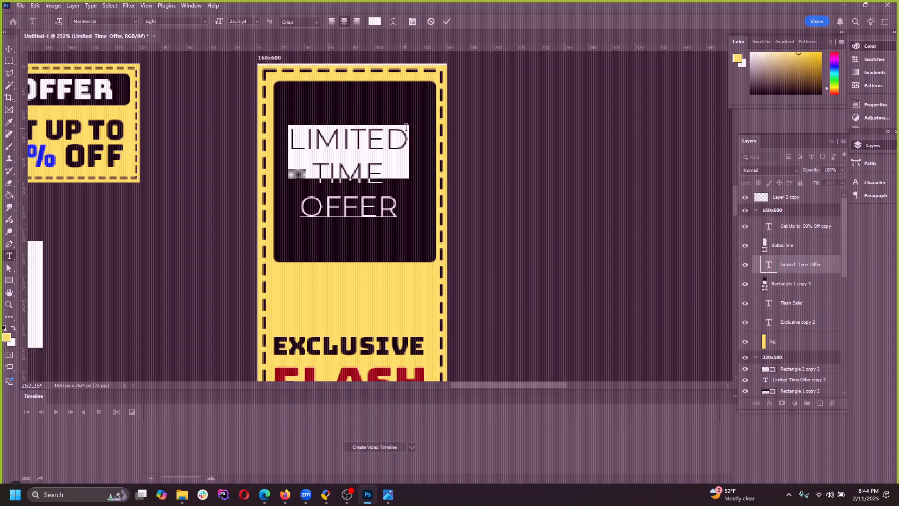
click(351, 151)
drag(313, 138, 387, 195)
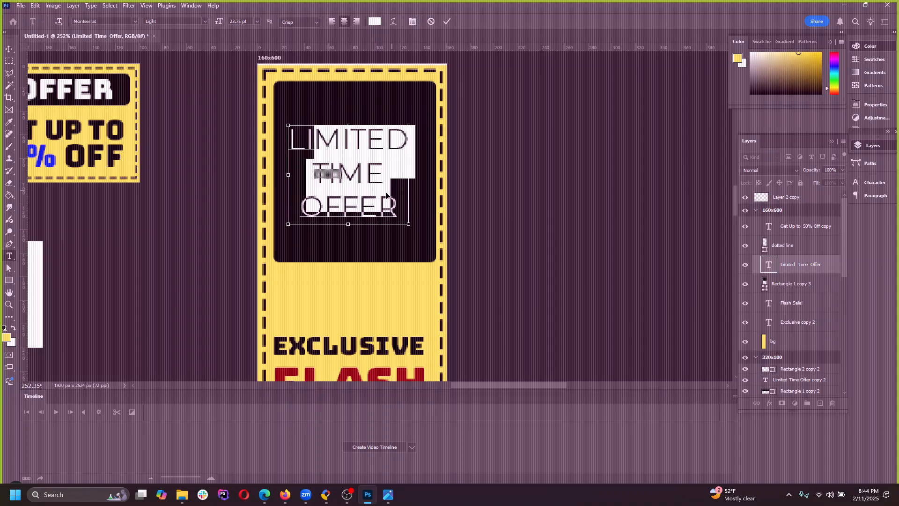
click(370, 169)
click(548, 138)
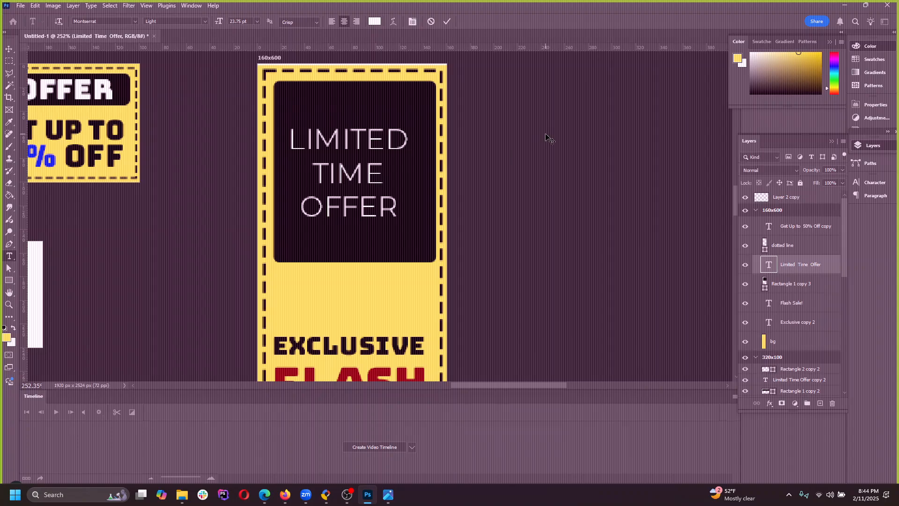
key(ctrl+z)
Step: Enlarge the word TIME in the black rectangle until it is about as wide as LIMITED
click(313, 211)
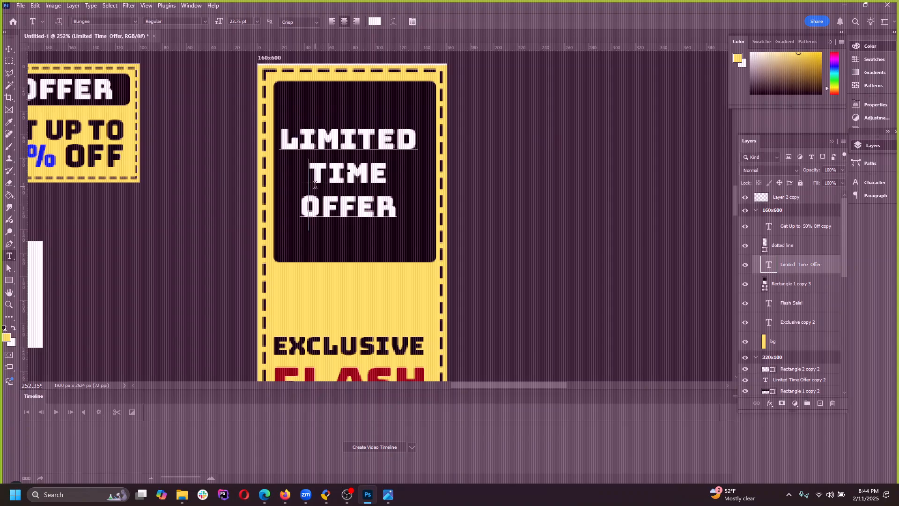
drag(311, 175, 389, 216)
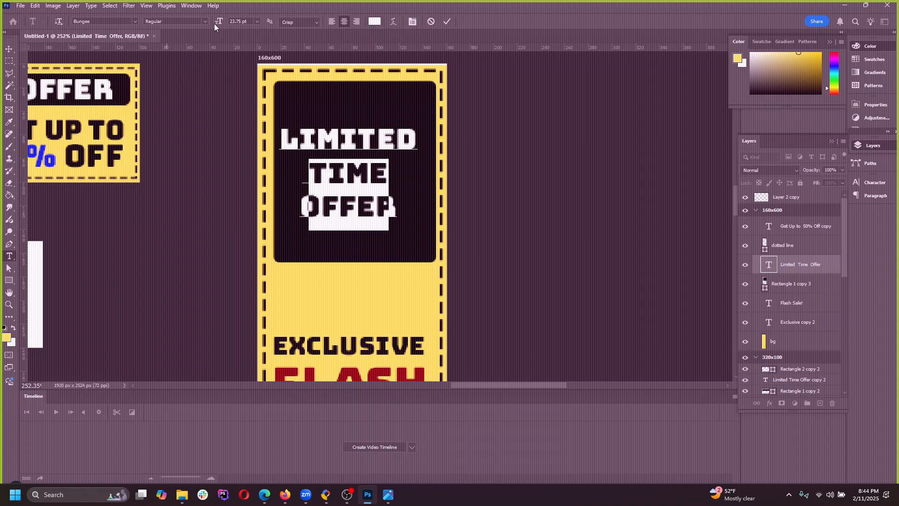
drag(226, 21, 231, 21)
click(365, 193)
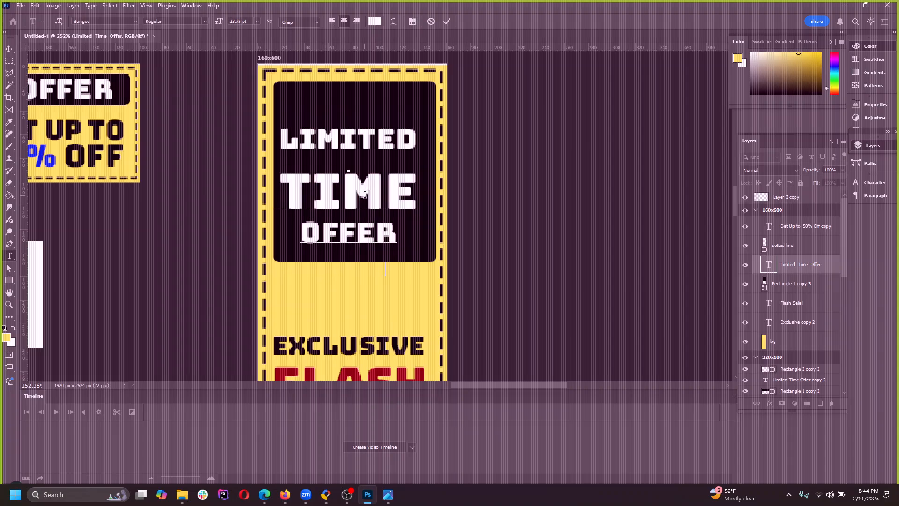
Step: Tighten the line spacing of the headline so TIME sits closely beneath LIMITED without overlapping it
key(ctrl+a)
key(alt+Up)
key(alt+Up)
key(alt+Up)
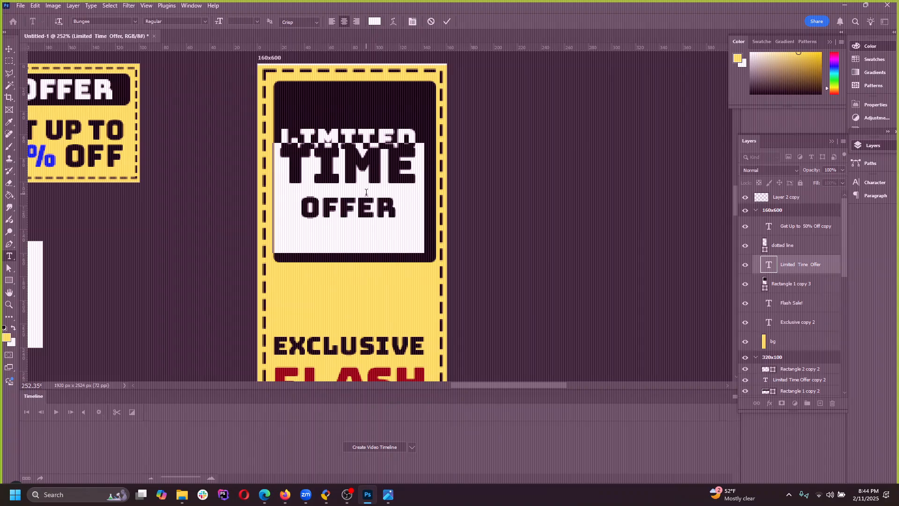
key(alt+Down)
key(alt+Down)
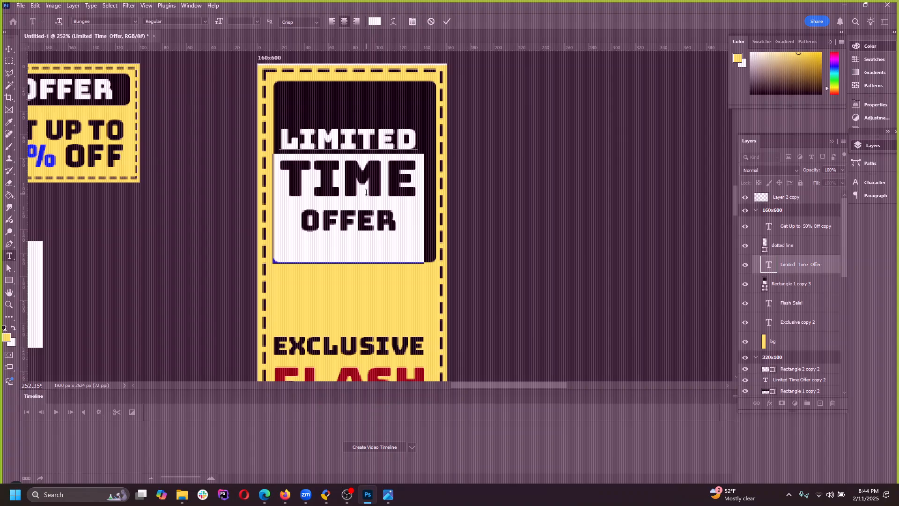
Step: Set the font size of the word OFFER to 35 pt
double_click(378, 231)
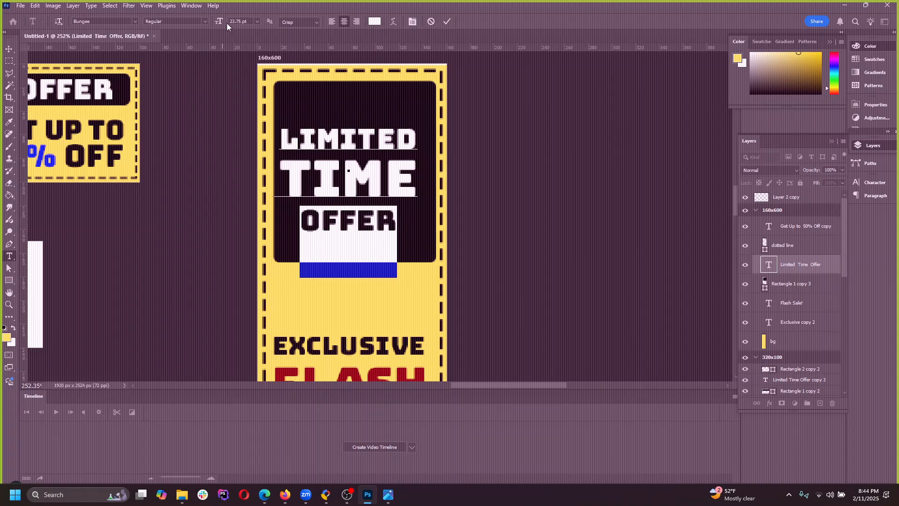
drag(227, 22, 229, 22)
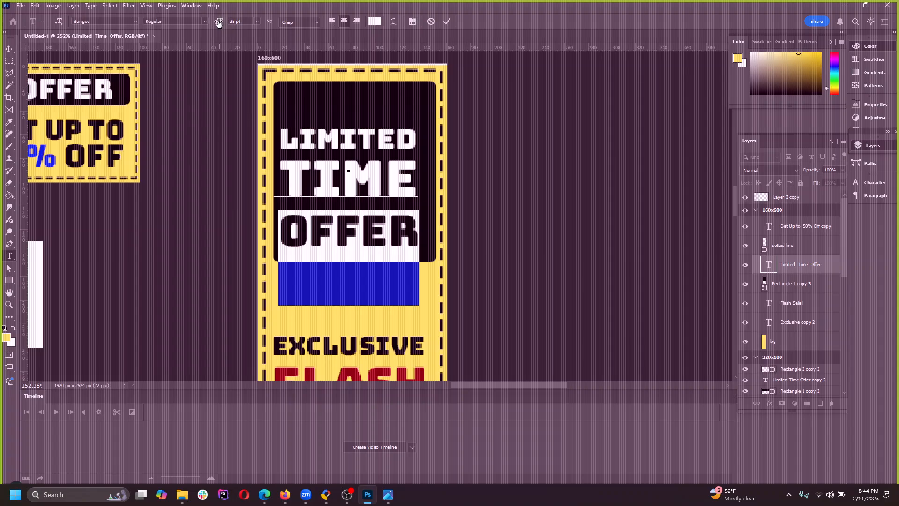
drag(218, 24, 219, 24)
key(shift+Up)
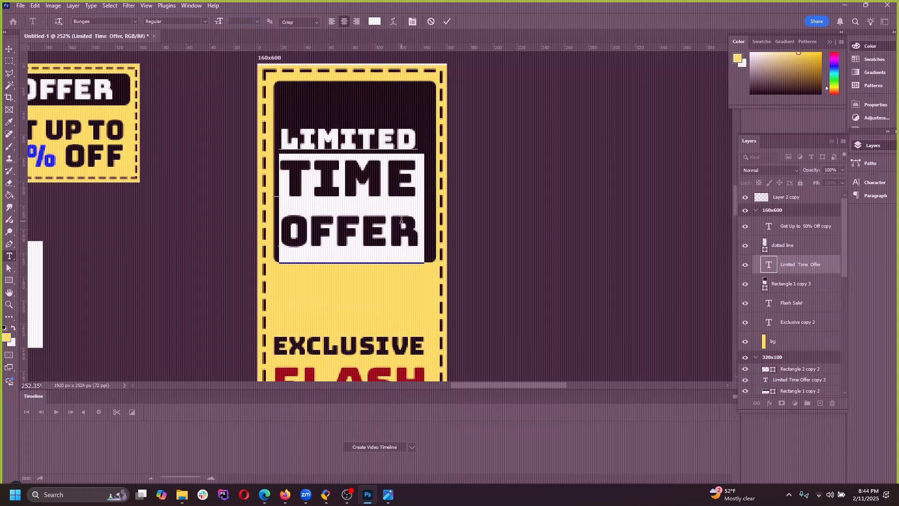
key(shift+Down)
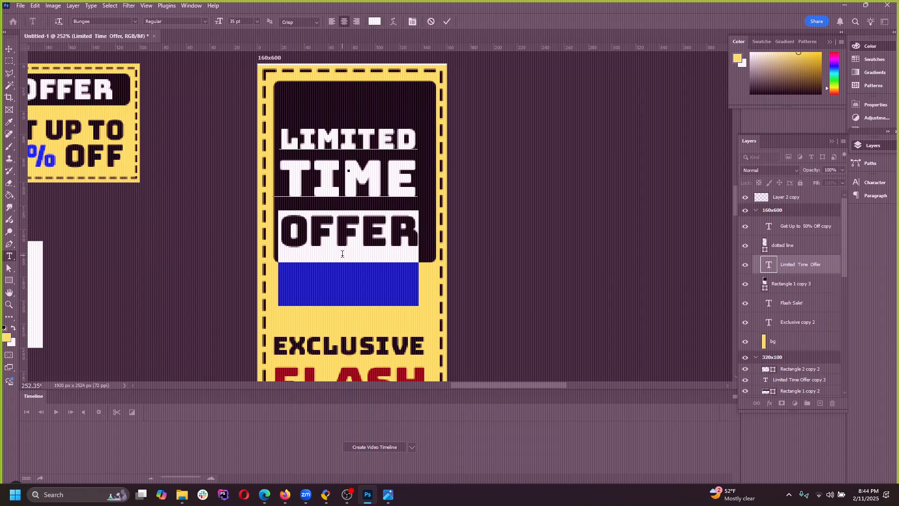
Step: Reduce the leading of the OFFER line so it sits closely beneath TIME with a narrow gap
key(alt+Up)
key(alt+Up)
key(alt+Up)
key(alt+Up)
key(alt+Up)
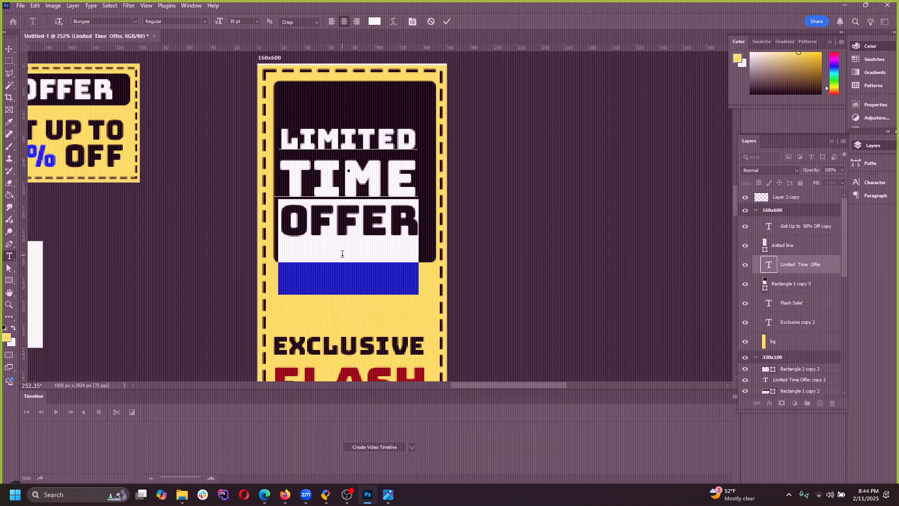
key(alt+Down)
click(384, 242)
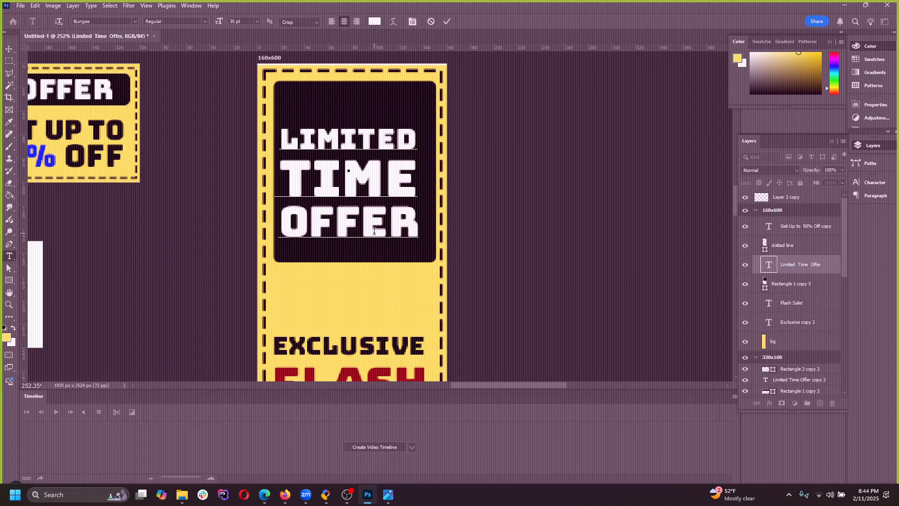
double_click(369, 229)
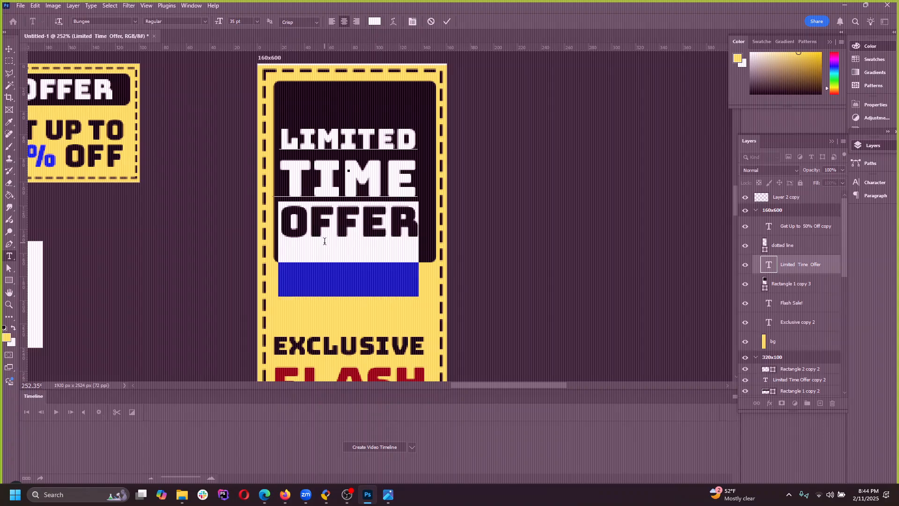
click(321, 241)
click(307, 232)
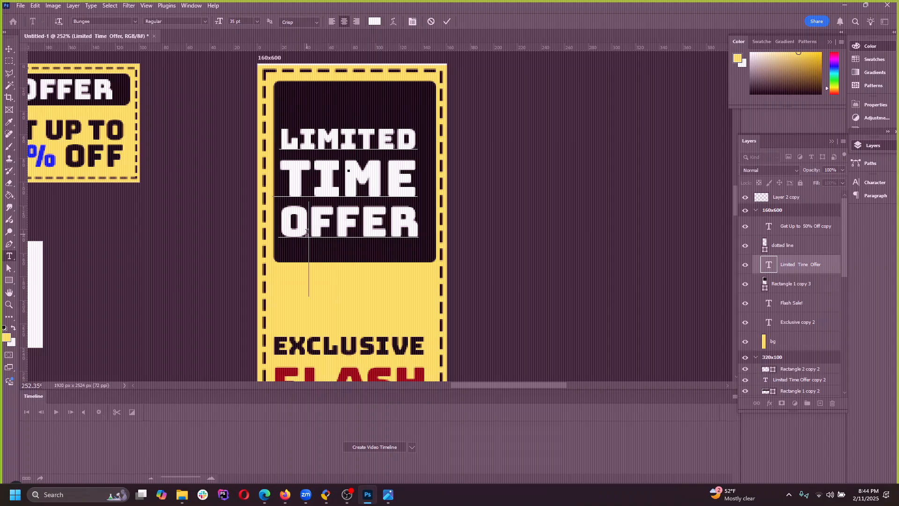
Step: Try a slightly larger leading on the OFFER line to widen the gap beneath TIME
double_click(307, 232)
click(297, 218)
drag(280, 220, 338, 230)
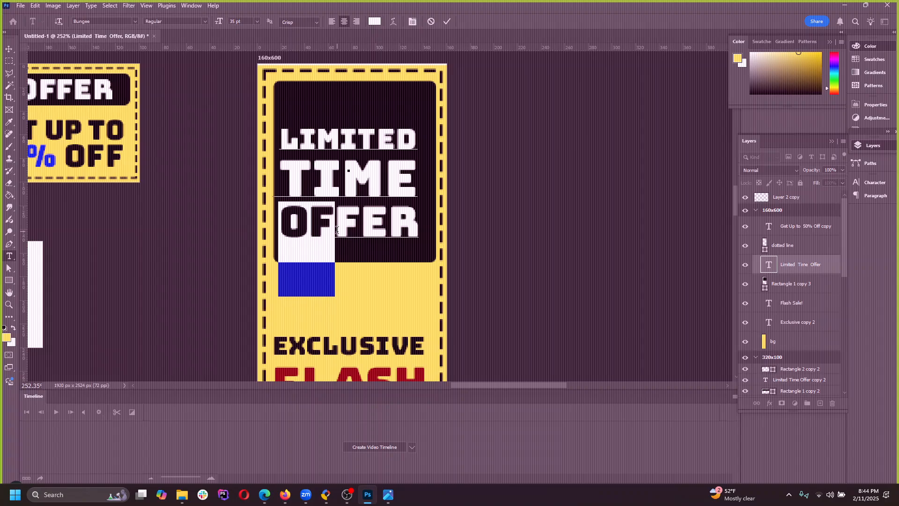
double_click(351, 235)
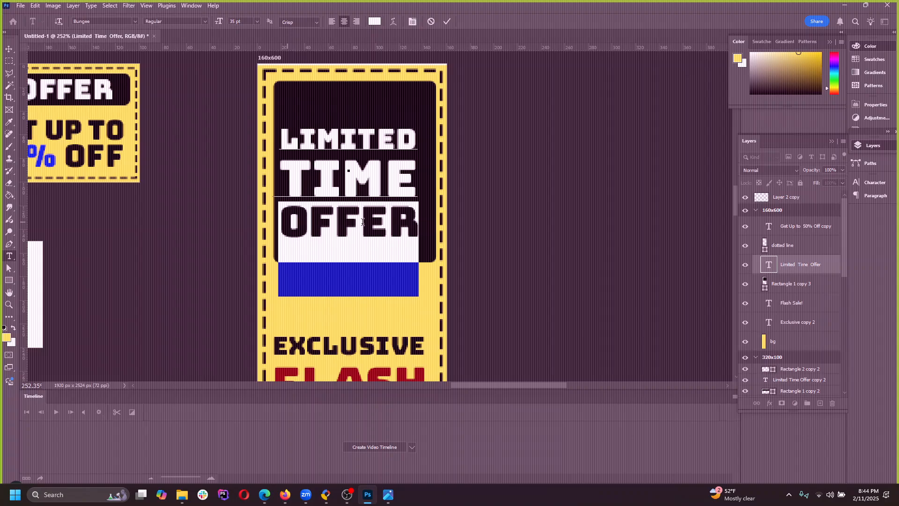
click(9, 48)
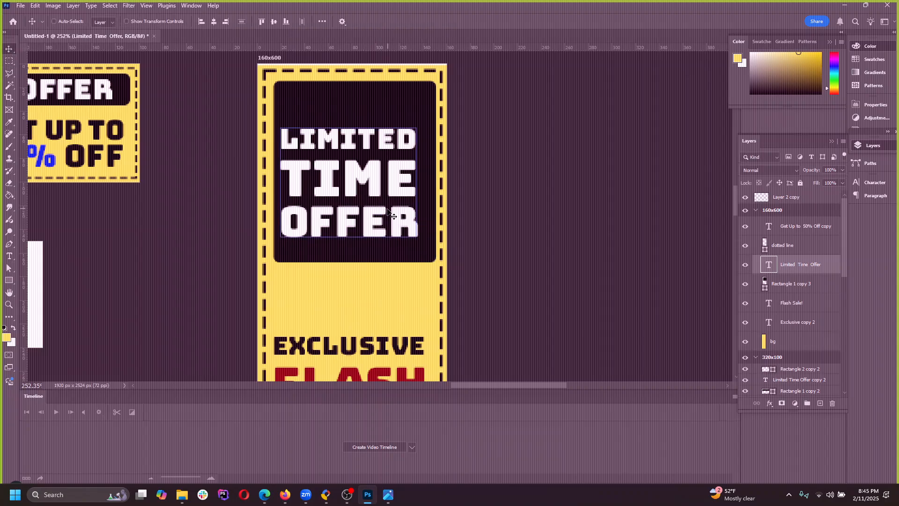
double_click(351, 234)
double_click(351, 235)
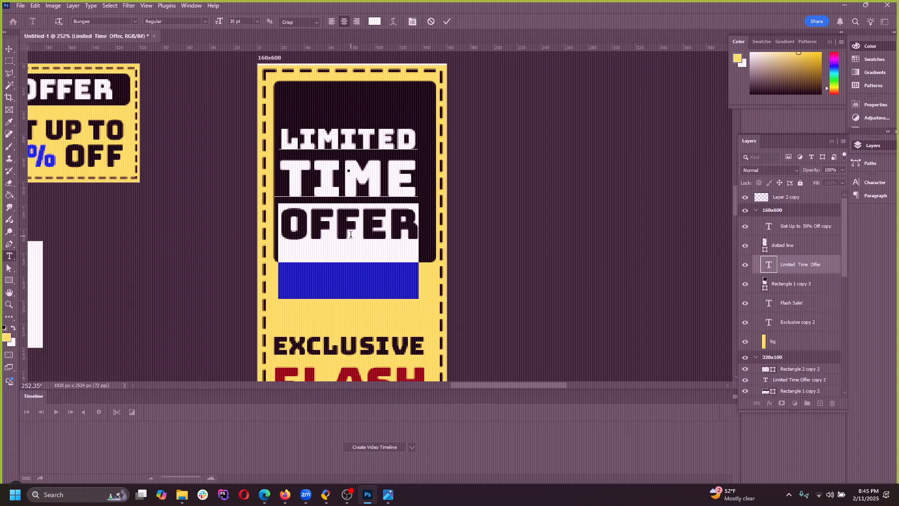
click(9, 49)
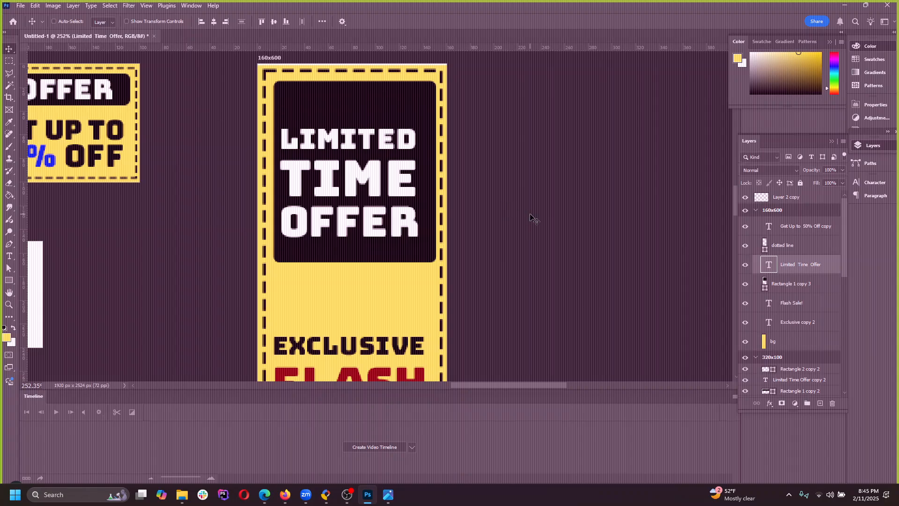
Step: Move the headline up inside the black rectangle and shorten the rectangle from its lower edge to about 81% height
scroll(377, 209, down, 2)
drag(375, 209, 377, 190)
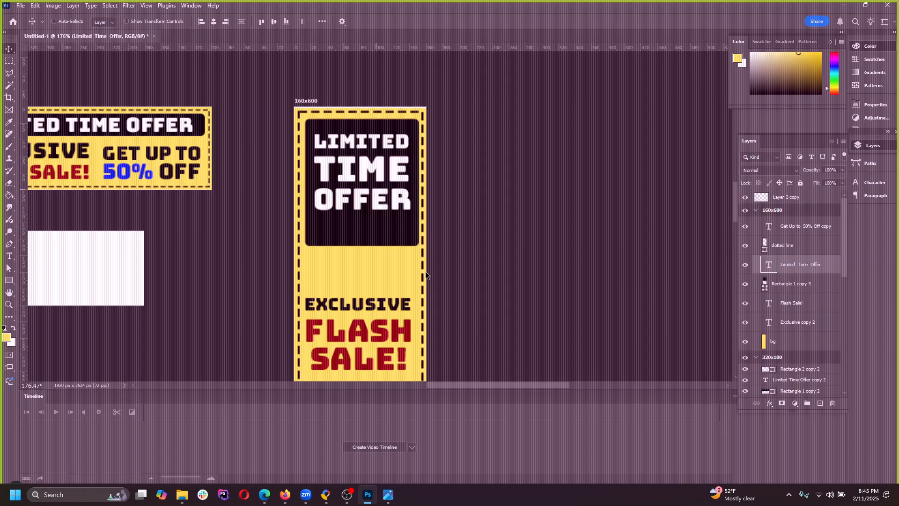
click(381, 248)
click(35, 5)
click(112, 229)
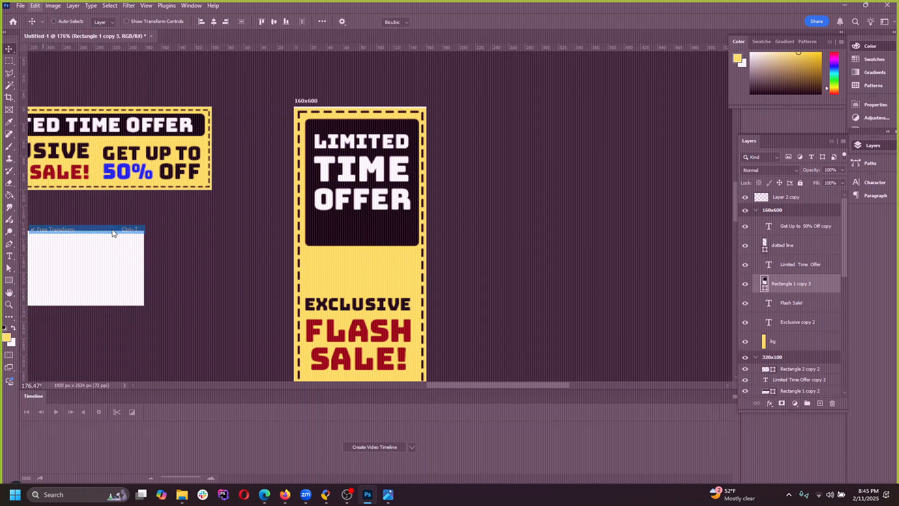
drag(361, 245, 362, 222)
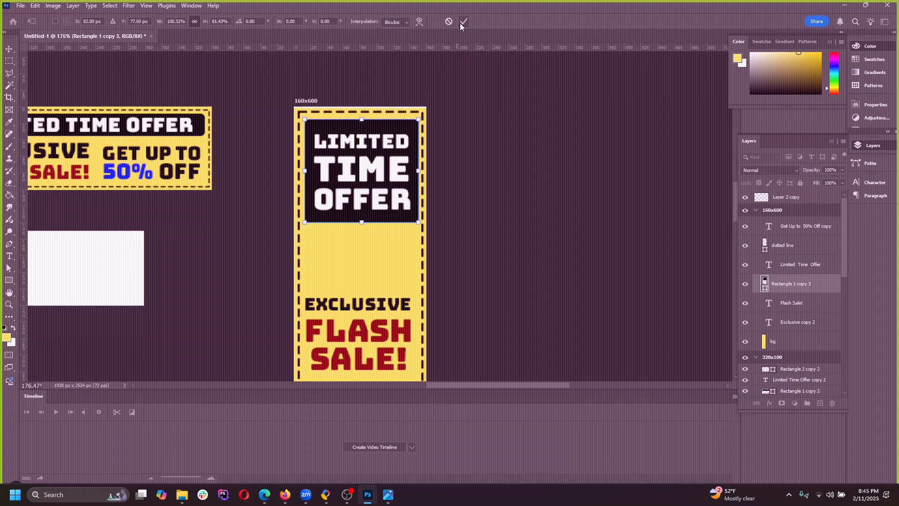
scroll(461, 26, down, 5)
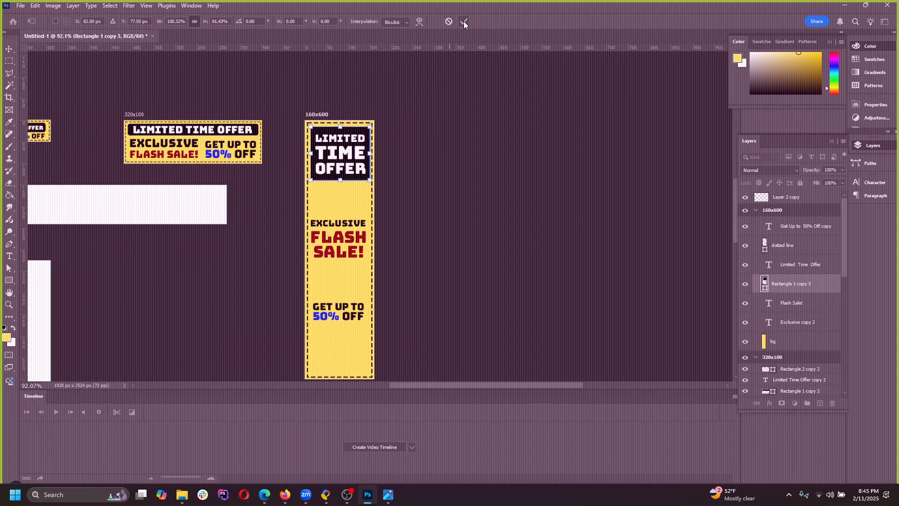
click(464, 21)
Step: Move EXCLUSIVE and FLASH SALE! up on the 160x600 artboard so they sit beneath the black rectangle
scroll(352, 236, down, 1)
ctrl+click(353, 237)
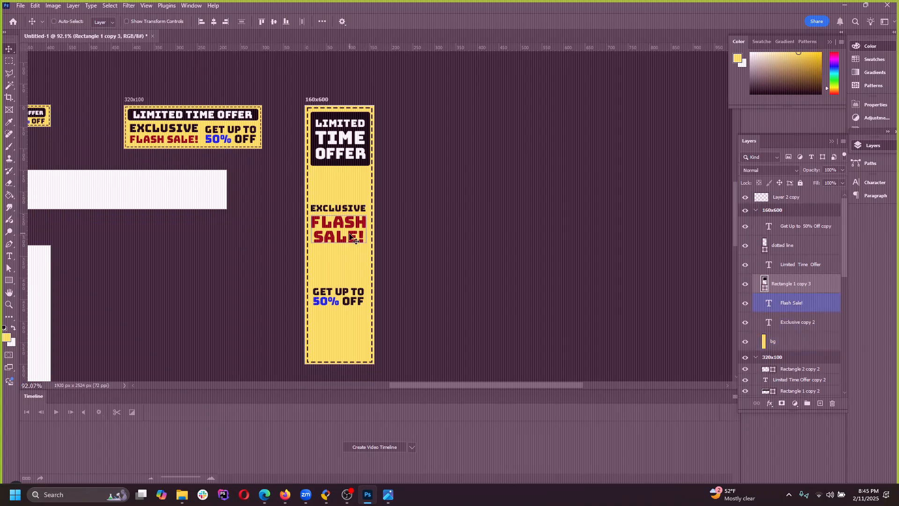
ctrl+click(373, 213)
scroll(377, 240, up, 1)
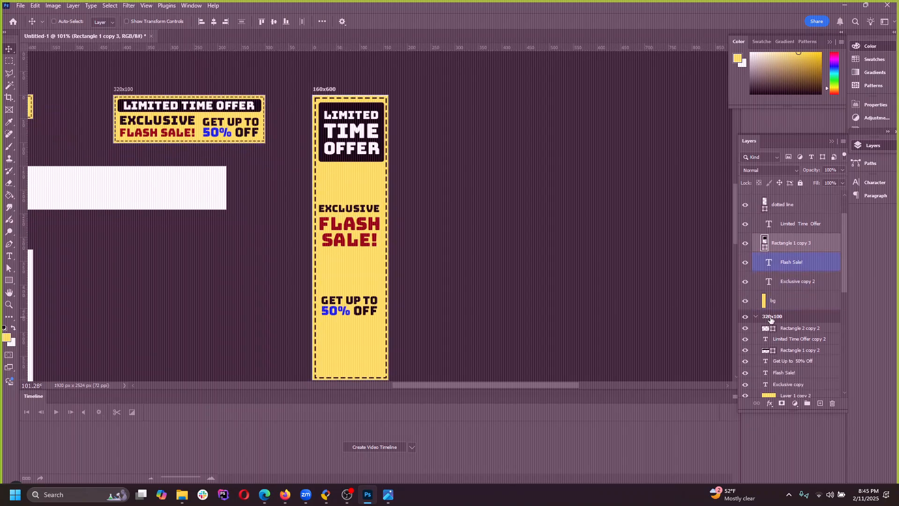
ctrl+click(355, 224)
drag(364, 214, 365, 188)
drag(366, 229, 366, 212)
Step: Move the GET UP TO 50% OFF text up so it sits a short gap beneath FLASH SALE!
scroll(366, 285, down, 1)
drag(359, 279, 358, 279)
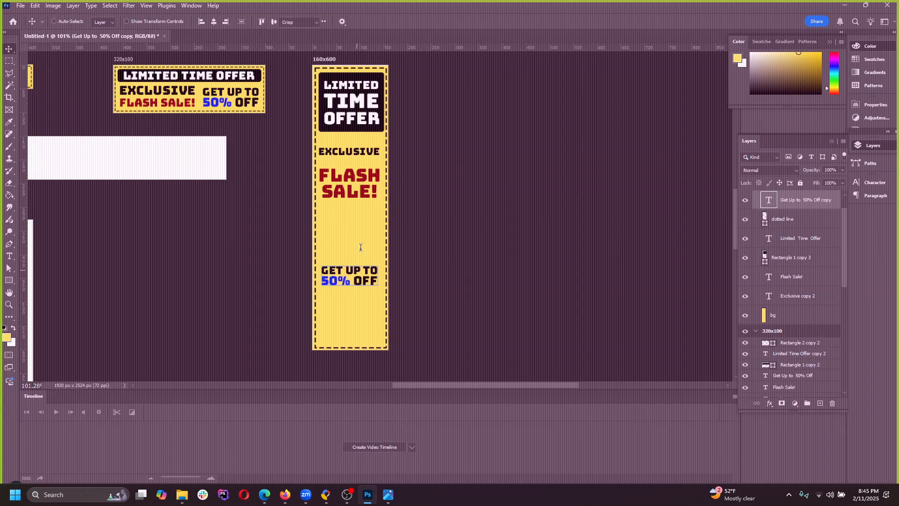
double_click(359, 276)
click(355, 280)
click(9, 51)
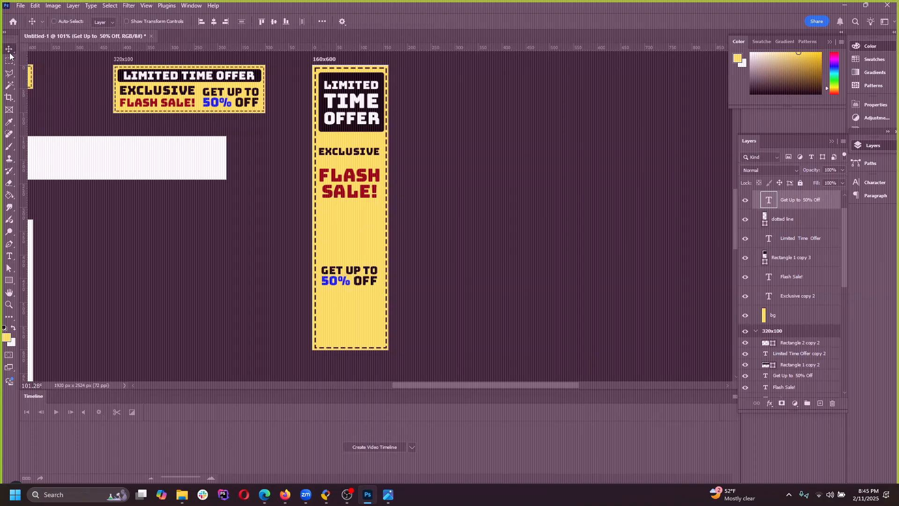
drag(347, 280, 347, 234)
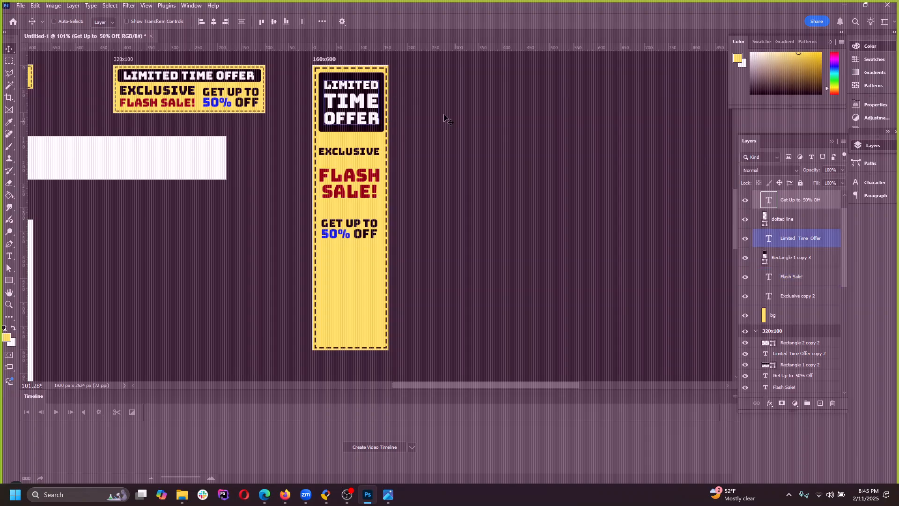
Step: Move the black rectangle off the 160x600 artboard and set the LIMITED TIME OFFER text color to 000000
drag(358, 90, 519, 135)
mouse_move(343, 105)
mouse_down()
mouse_move(368, 100)
mouse_move(341, 105)
mouse_up()
click(9, 255)
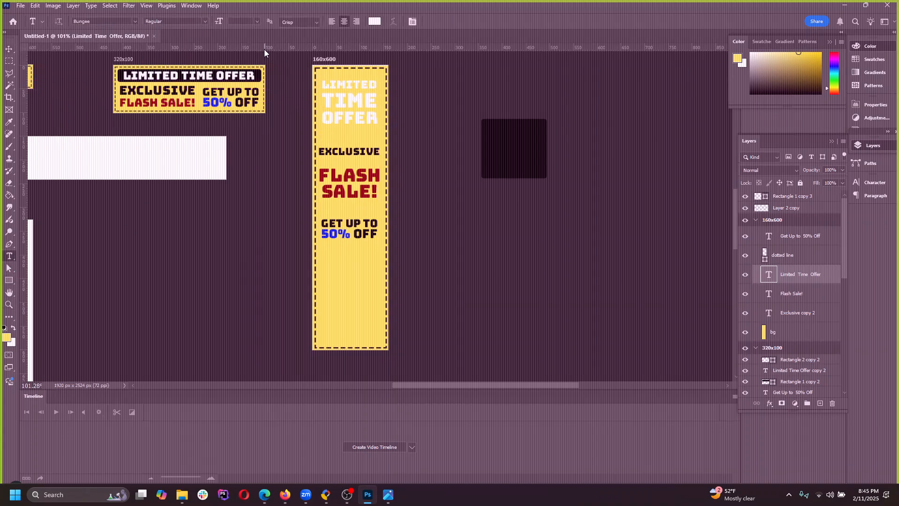
click(379, 23)
text(000000)
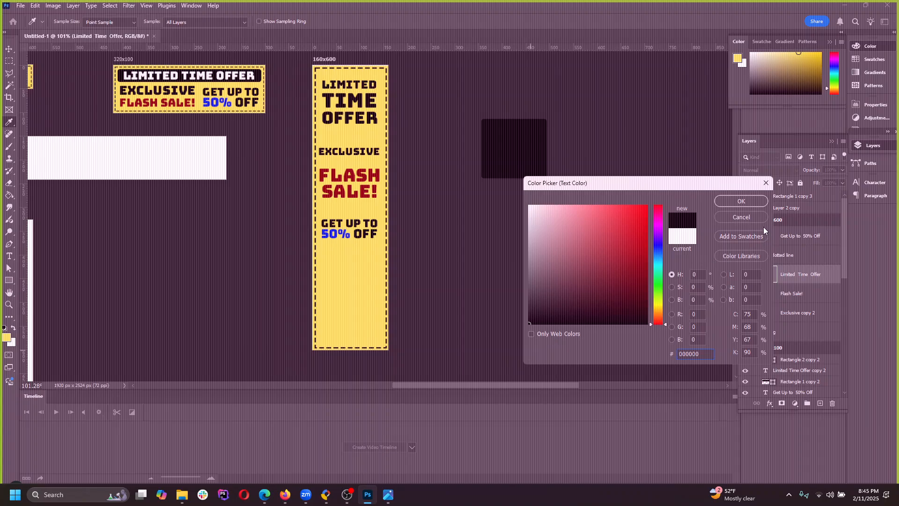
click(735, 202)
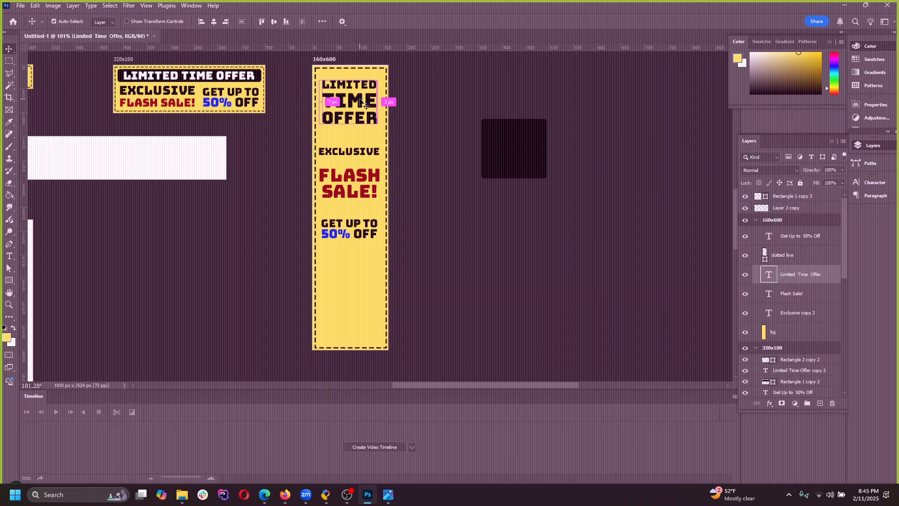
Step: Nudge the headline up slightly and move EXCLUSIVE down so it sits directly above FLASH SALE!
click(350, 113)
key(ctrl+a)
click(9, 49)
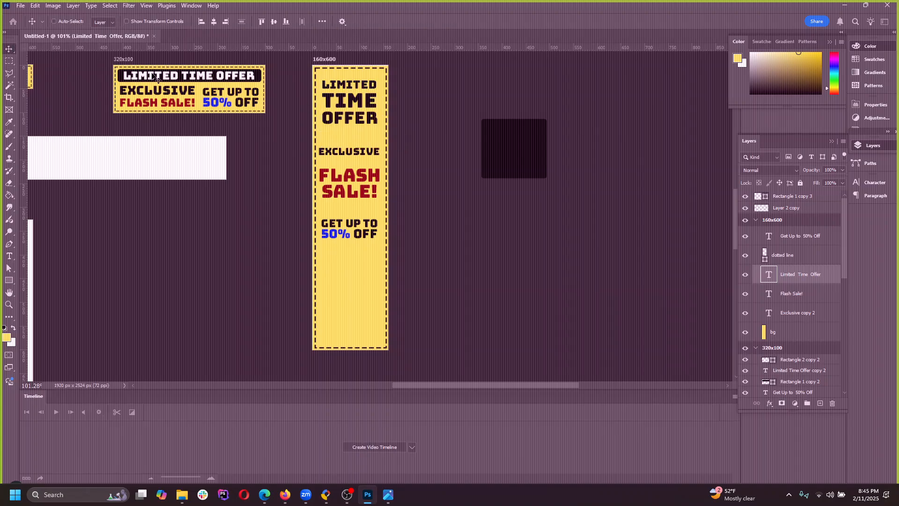
mouse_move(357, 99)
mouse_down()
mouse_move(357, 113)
mouse_move(358, 98)
mouse_up()
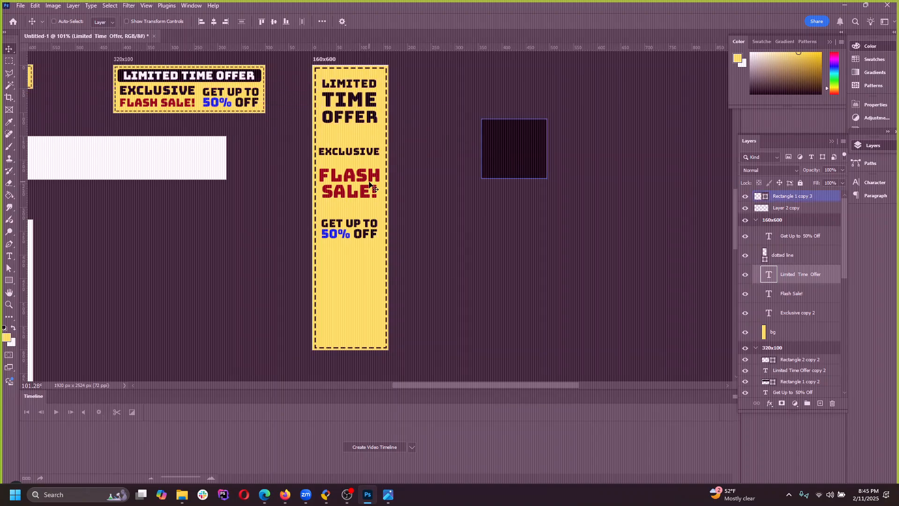
ctrl+click(362, 154)
drag(362, 154, 362, 162)
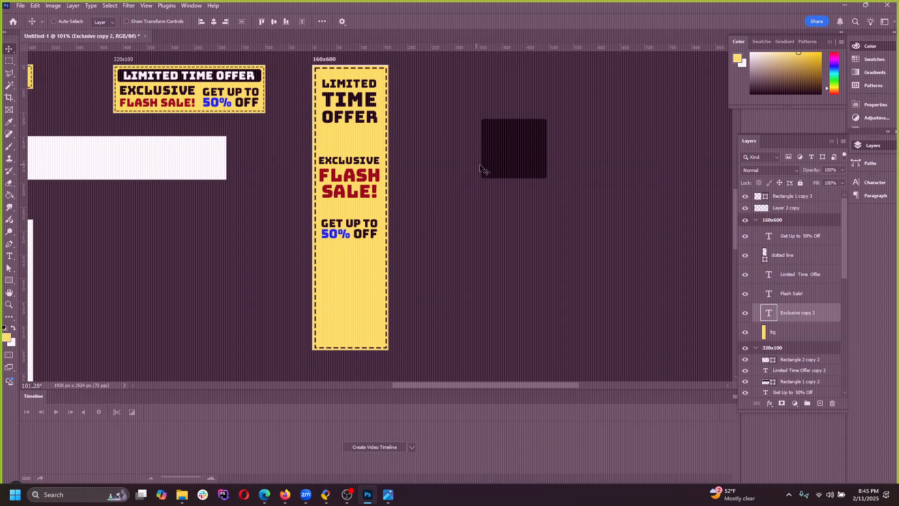
Step: Place the black rectangle near the lower end of the 160x600 artboard and flatten it into a button-sized bar
drag(530, 141, 369, 305)
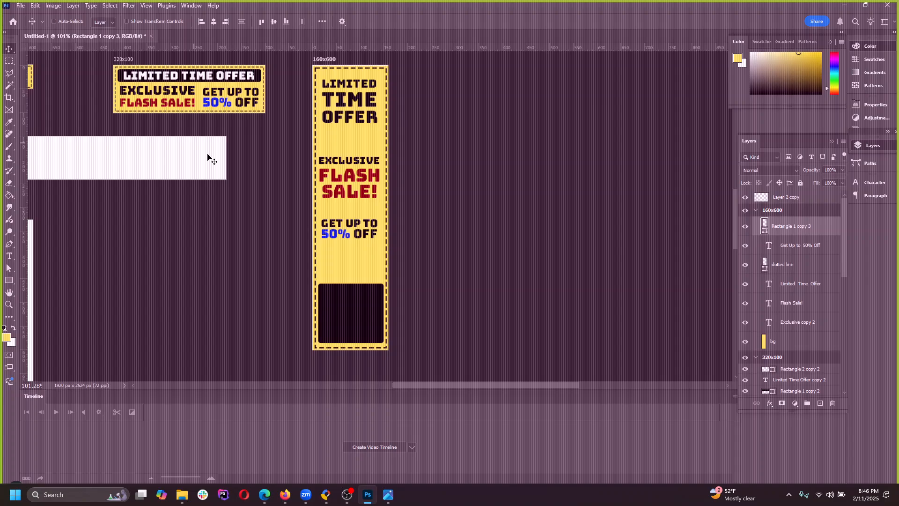
click(34, 7)
click(66, 229)
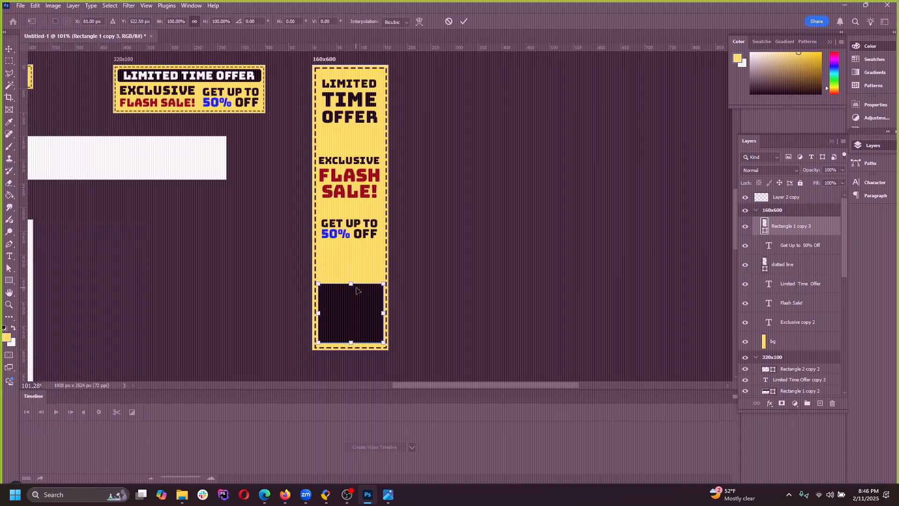
drag(351, 286, 370, 321)
click(463, 21)
Step: Rebalance the text spacing by moving the headline and the EXCLUSIVE FLASH SALE! lines down and GET UP TO 50% OFF up
ctrl+click(365, 227)
drag(358, 97, 357, 107)
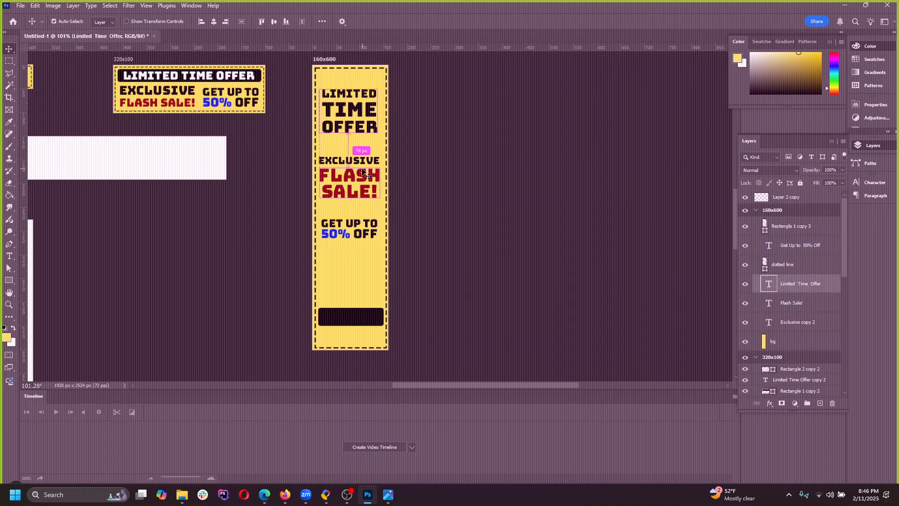
ctrl+click(372, 176)
ctrl+shift+click(372, 161)
drag(371, 170, 371, 177)
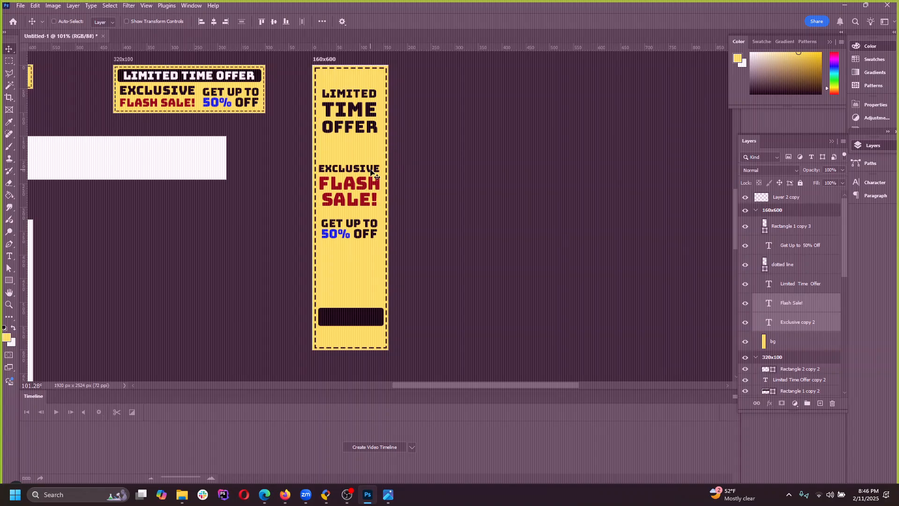
ctrl+click(363, 236)
drag(353, 228, 357, 222)
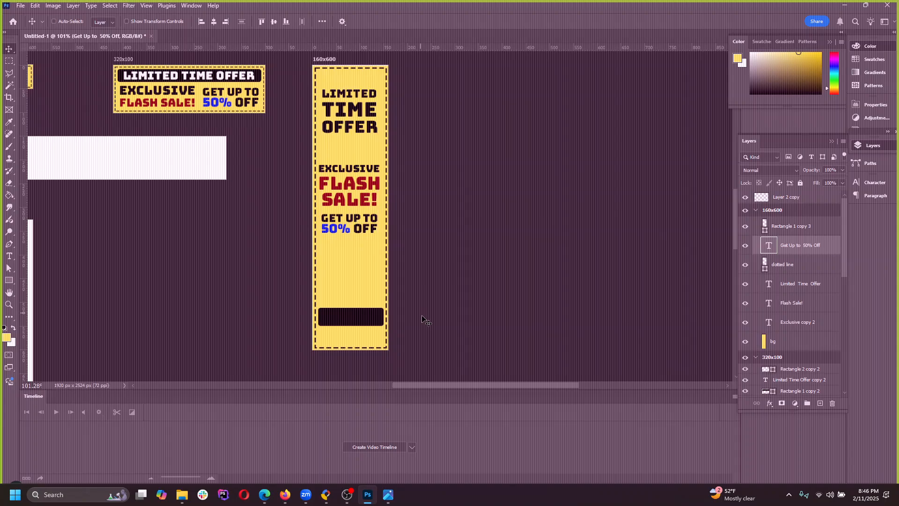
Step: Add a text layer reading SHOP NOW at the black bar on the 160x600 artboard
ctrl+click(367, 320)
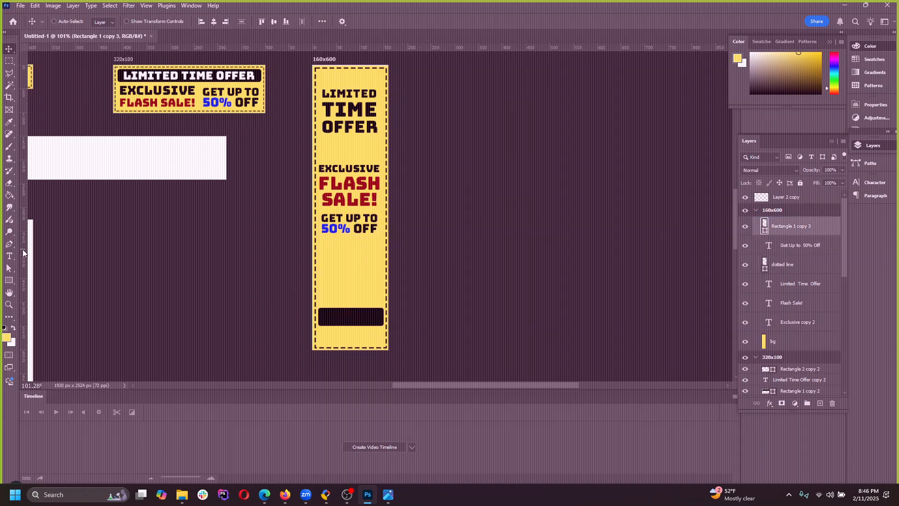
key(t)
scroll(356, 328, up, 6)
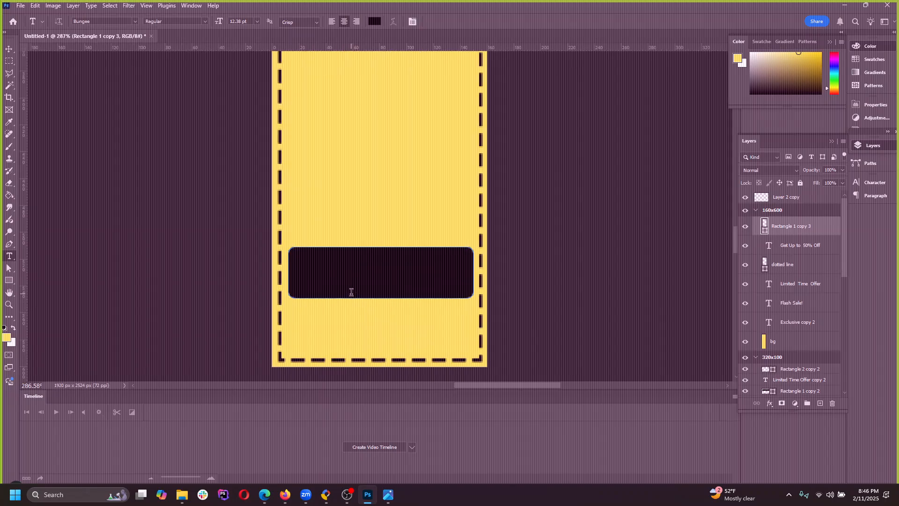
click(357, 282)
text(SHOP)
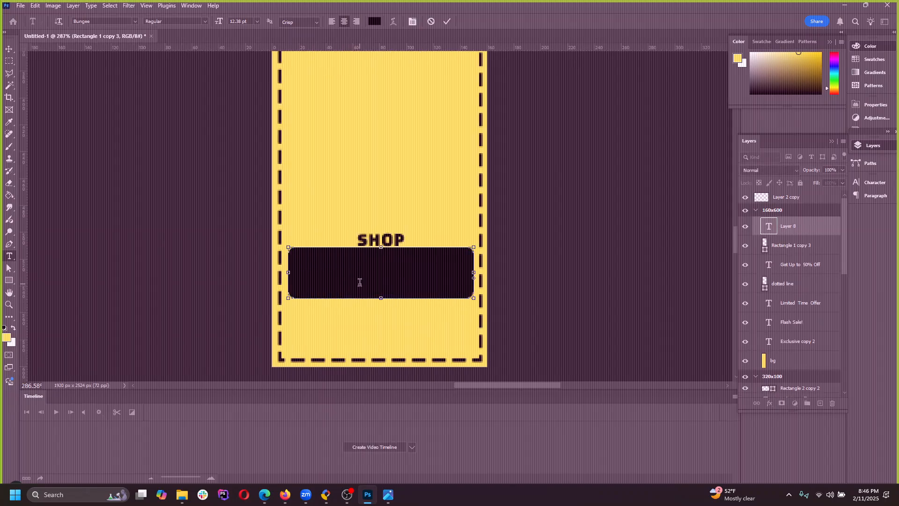
text( NOW)
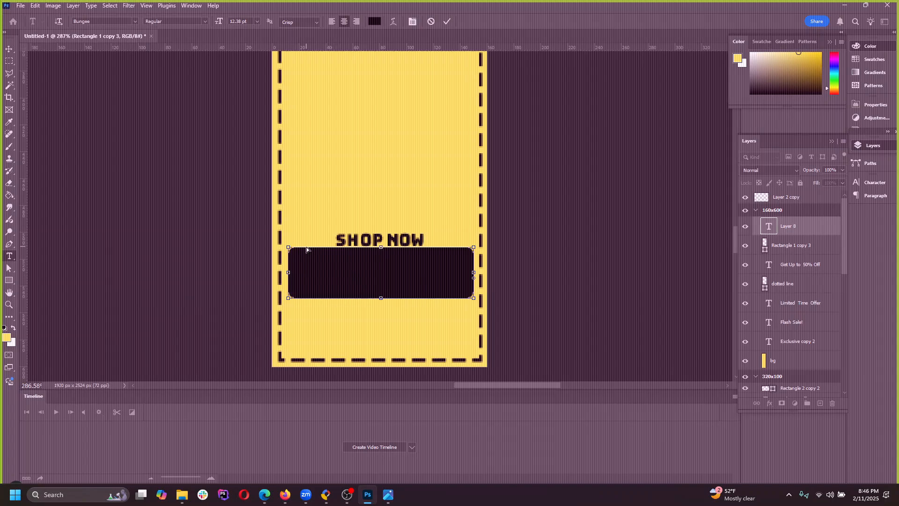
Step: Color the SHOP NOW text white and center it on the black bar
key(ctrl+a)
click(375, 23)
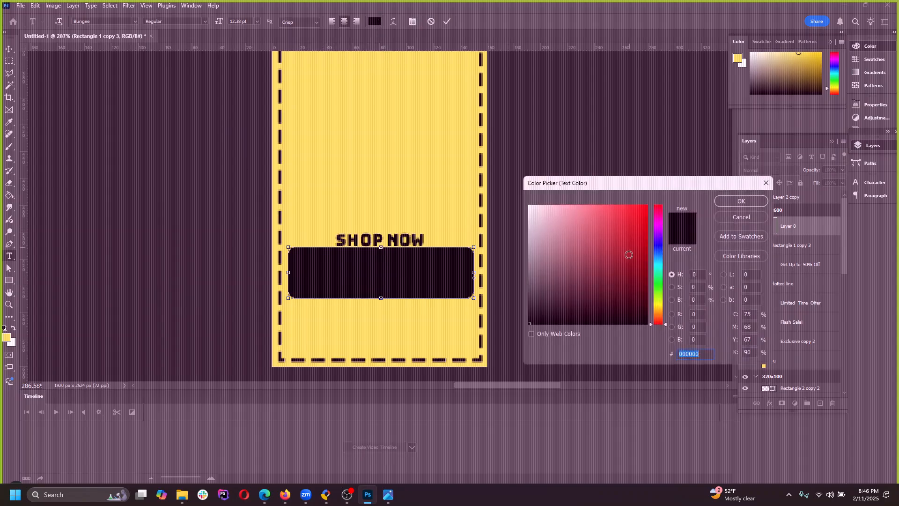
drag(628, 253, 514, 181)
click(740, 201)
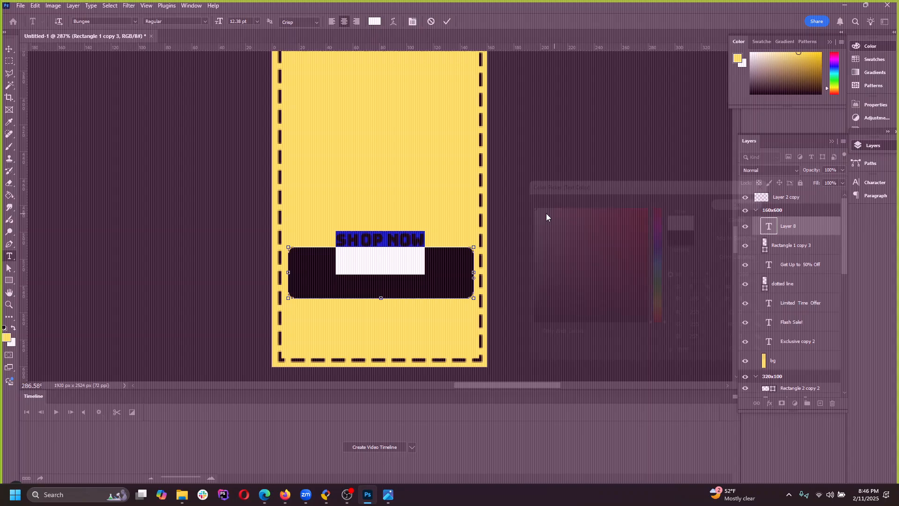
click(9, 49)
mouse_move(387, 255)
mouse_down()
mouse_move(408, 268)
mouse_move(392, 267)
mouse_up()
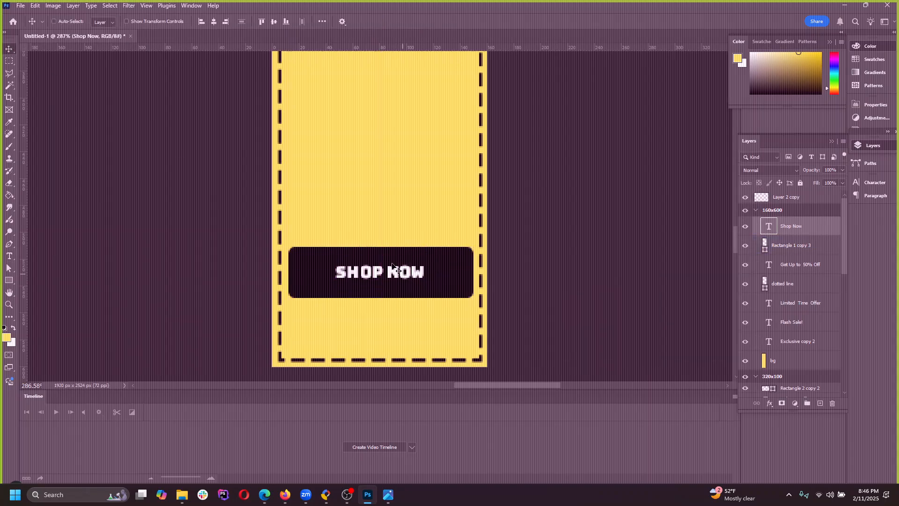
Step: Scale the SHOP NOW text to about 165% and recenter it within the black bar
click(34, 6)
click(66, 229)
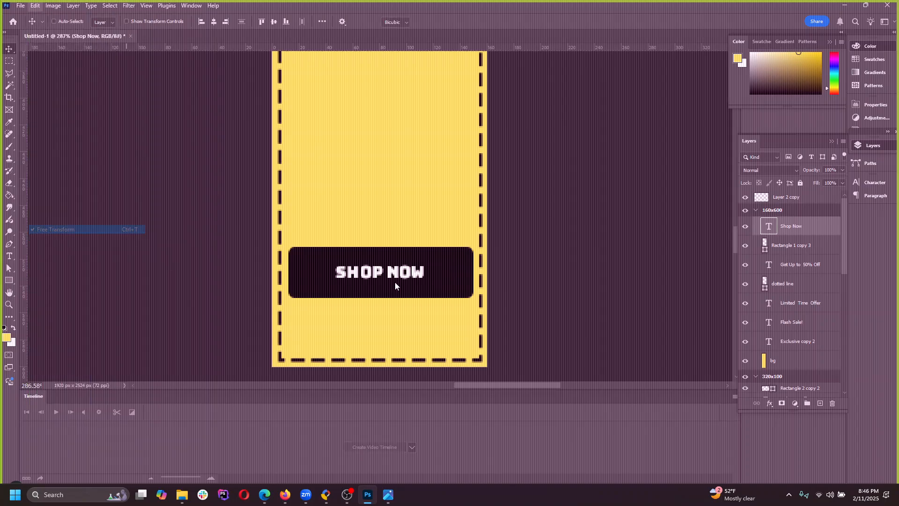
drag(473, 264, 533, 242)
drag(415, 269, 416, 281)
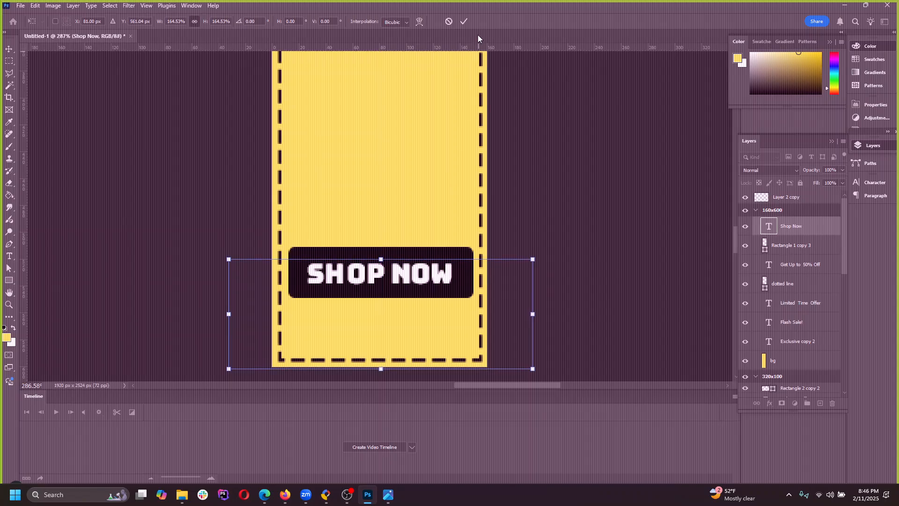
click(464, 22)
scroll(461, 315, down, 6)
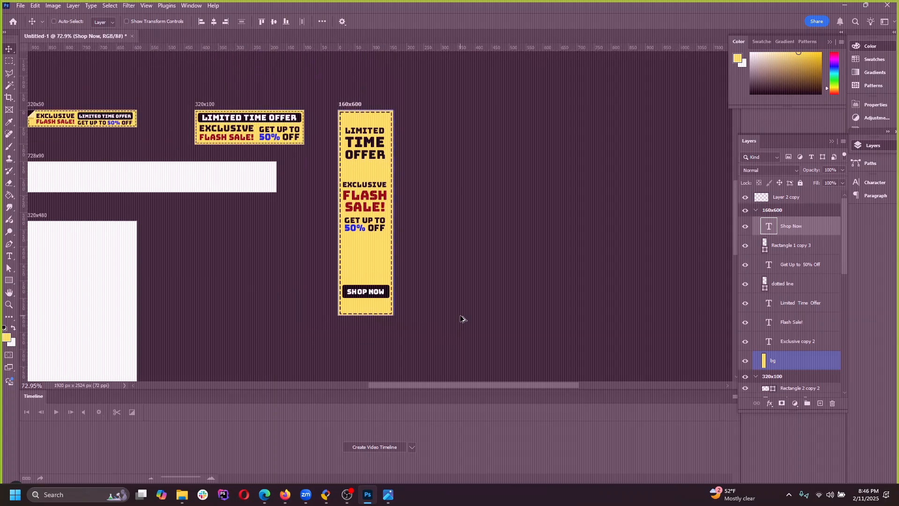
Step: Duplicate the folded-corner shapes from the 320x50 banner onto the upper-left corner of the 160x600 artboard
scroll(543, 295, down, 4)
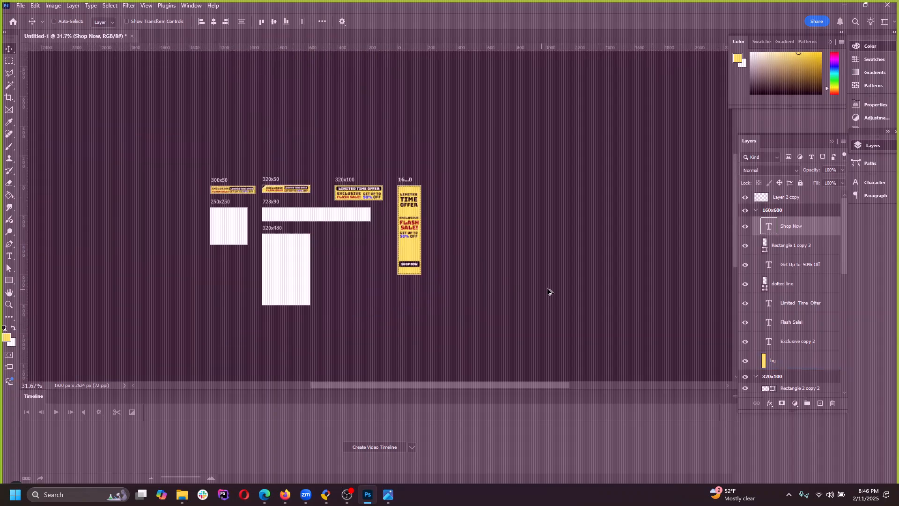
scroll(284, 261, up, 2)
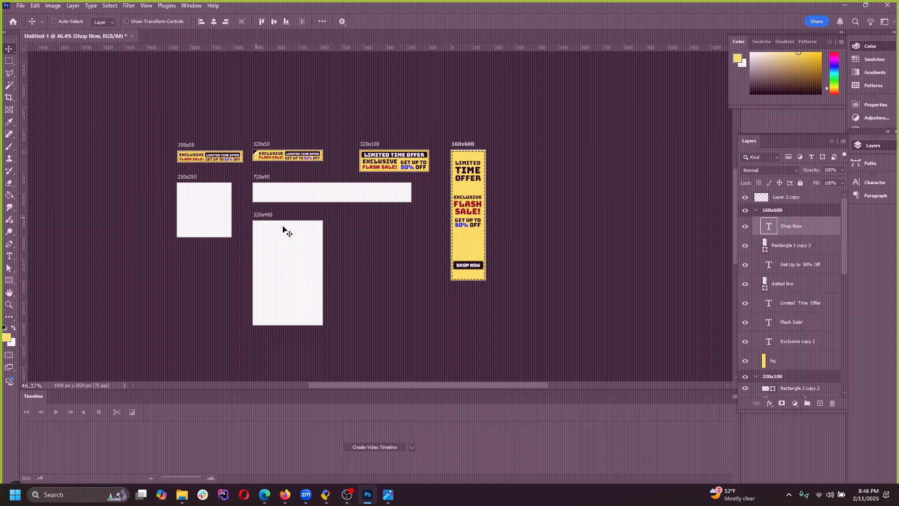
scroll(365, 154, up, 6)
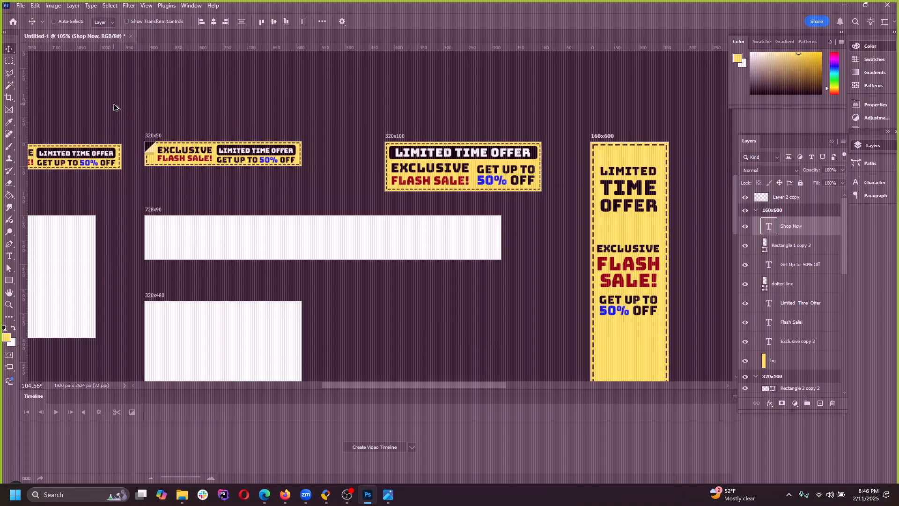
scroll(169, 185, up, 5)
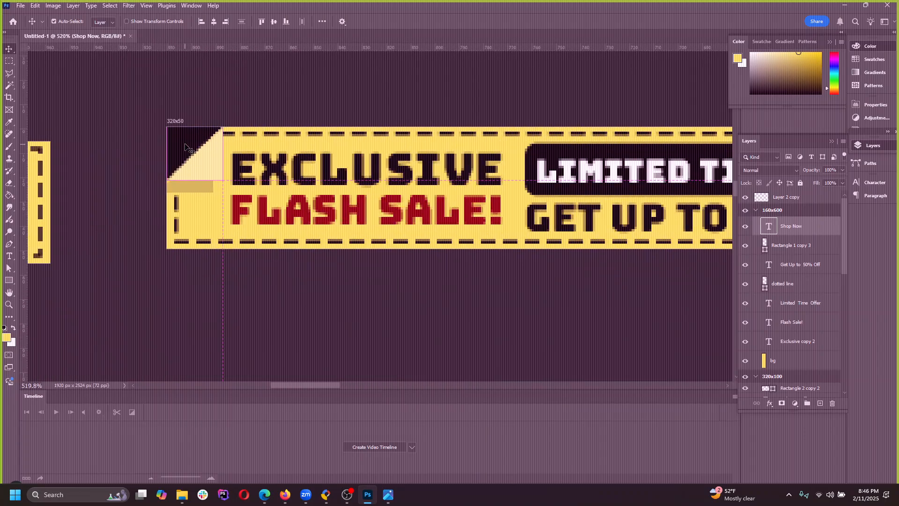
ctrl+click(203, 175)
drag(199, 180, 255, 179)
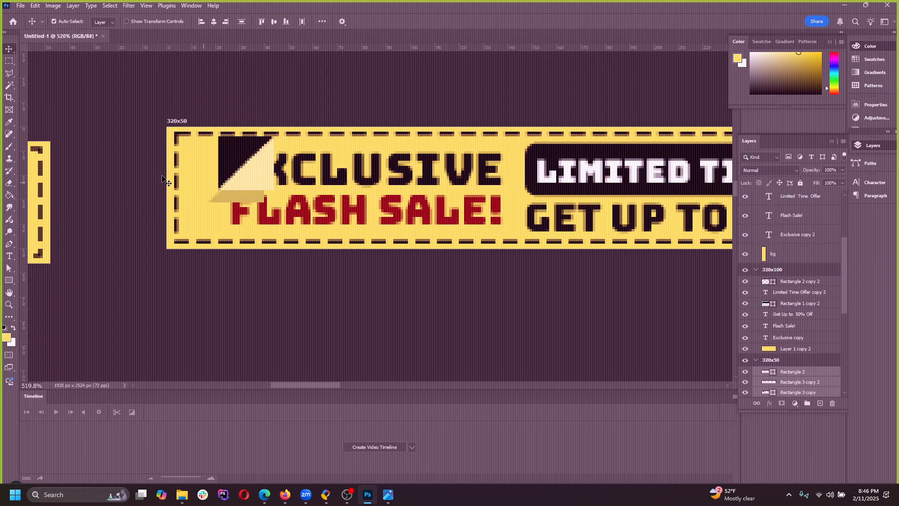
key(ctrl+z)
scroll(81, 176, down, 3)
scroll(81, 177, down, 5)
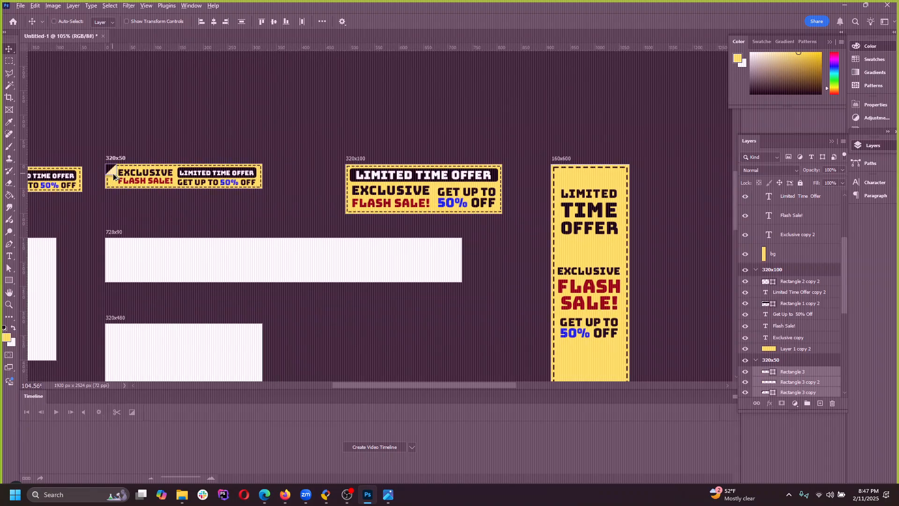
drag(116, 183, 308, 93)
Step: Scale up the copied folded corner on the 160x600 artboard with Free Transform, keeping it anchored to the artboard's upper-left corner
scroll(557, 176, up, 6)
click(35, 6)
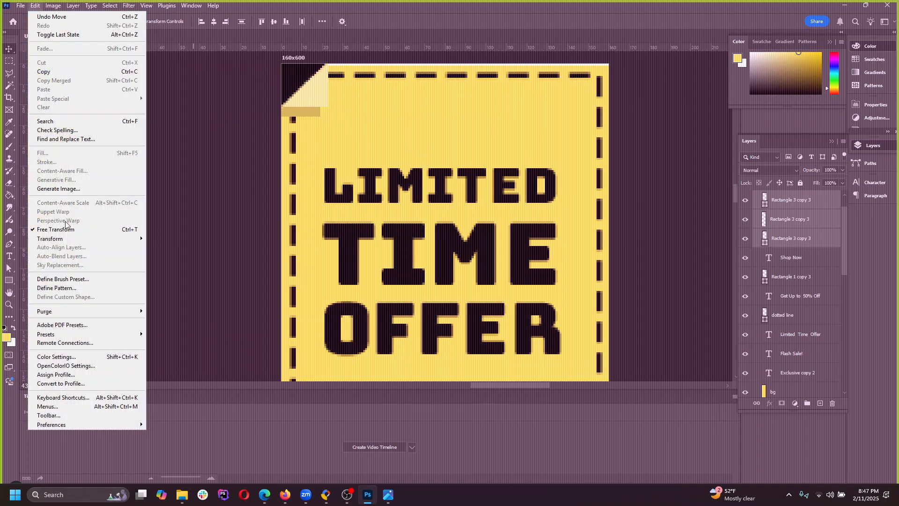
click(52, 231)
mouse_move(329, 117)
mouse_down()
mouse_move(369, 156)
mouse_move(343, 114)
mouse_up()
click(463, 22)
scroll(304, 122, down, 10)
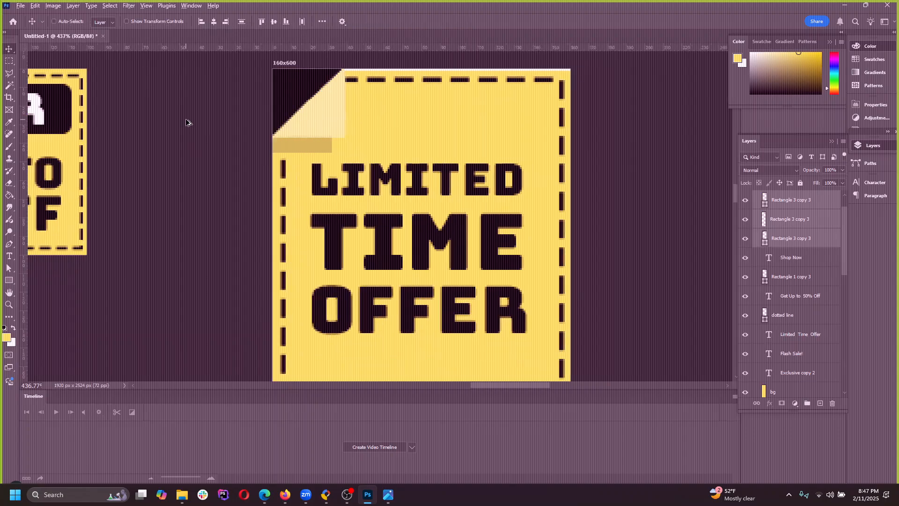
Step: Move the LIMITED TIME OFFER headline straight down to leave more space below the folded corner on the 160x600 artboard
scroll(344, 117, up, 2)
ctrl+click(342, 115)
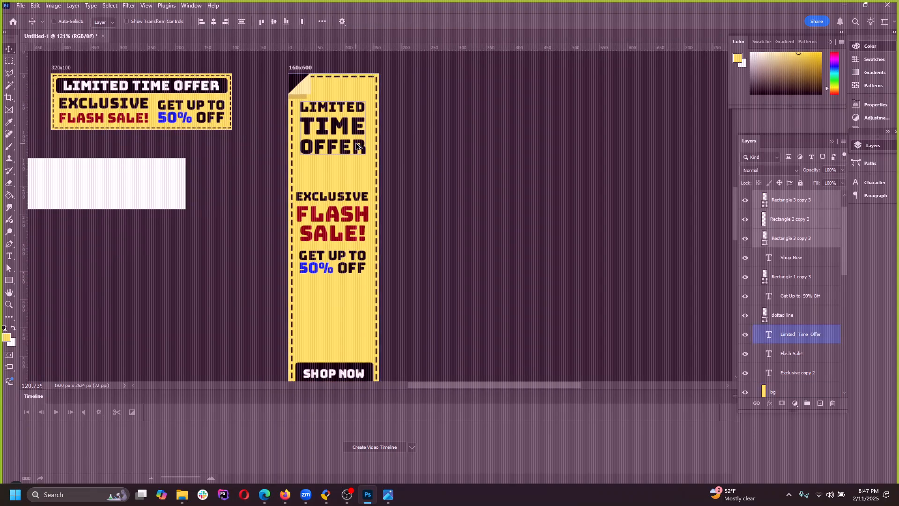
scroll(342, 114, up, 2)
drag(346, 117, 345, 144)
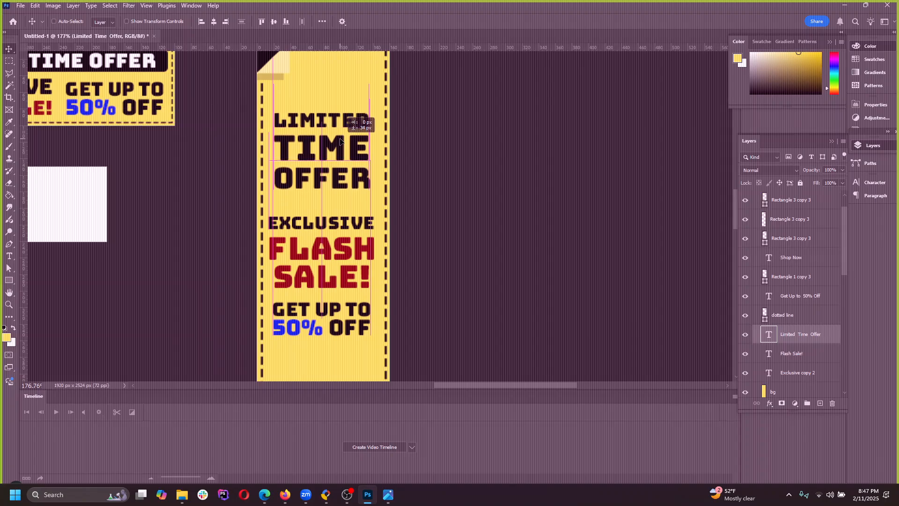
Step: Move the EXCLUSIVE, FLASH SALE! and GET UP TO 50% OFF texts down together on the 160x600 artboard
click(323, 250)
shift+click(332, 220)
shift+click(336, 310)
drag(337, 310, 338, 342)
scroll(346, 149, down, 2)
scroll(361, 159, down, 2)
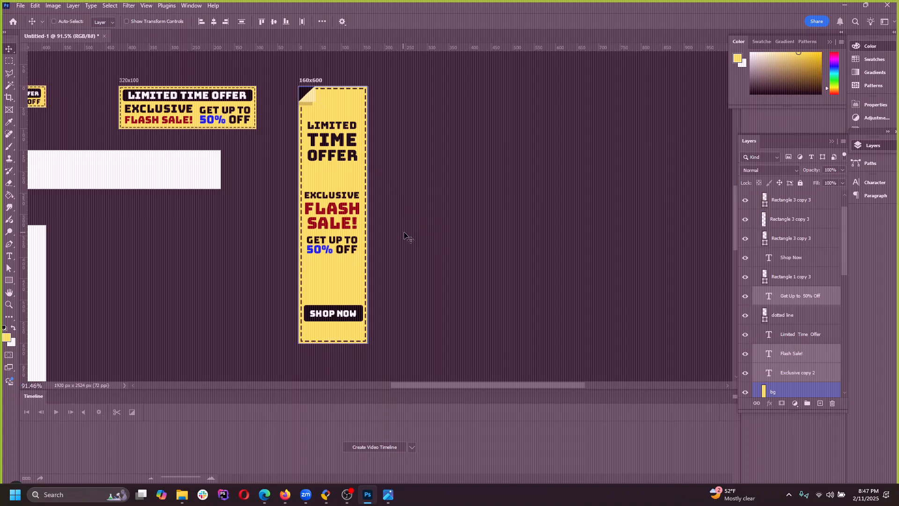
Step: Review the 160x600 banner's folded corner and text spacing up close and alongside the other artboards
scroll(404, 163, up, 1)
scroll(409, 167, up, 1)
scroll(426, 164, down, 2)
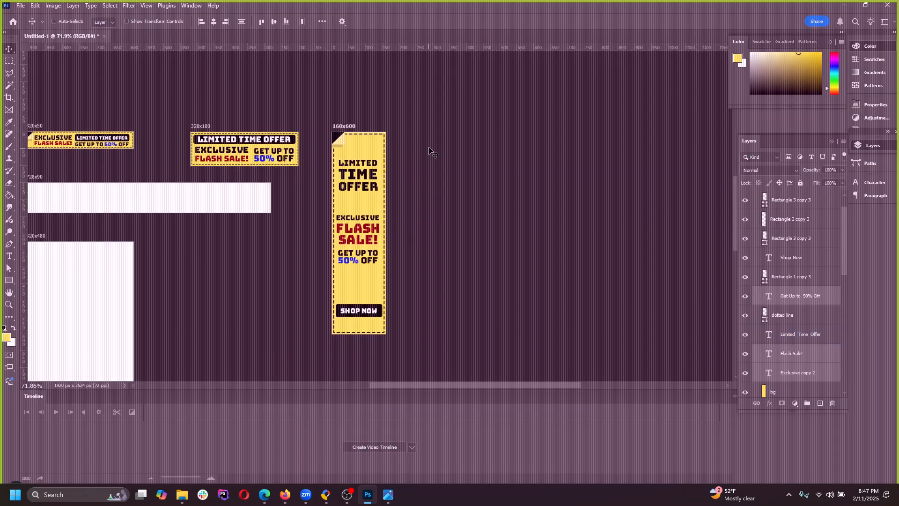
scroll(329, 171, up, 4)
scroll(494, 153, down, 2)
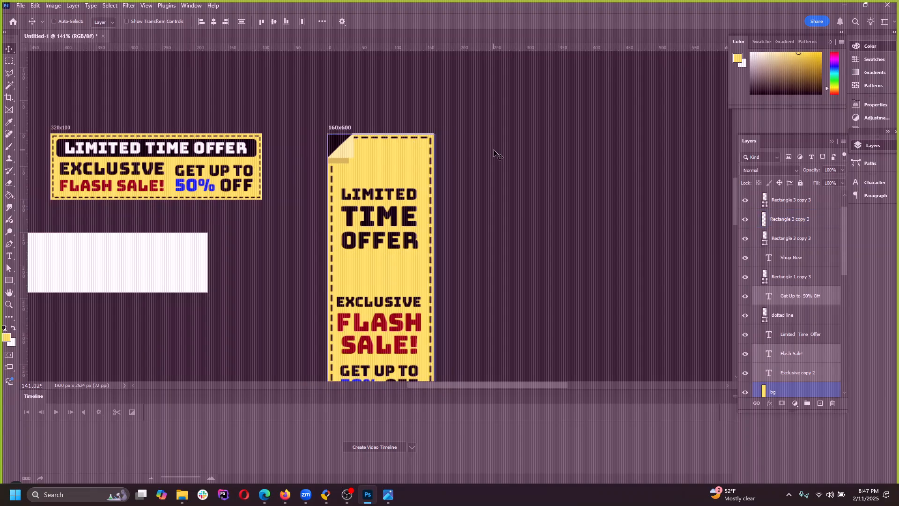
scroll(442, 123, up, 3)
scroll(457, 126, down, 3)
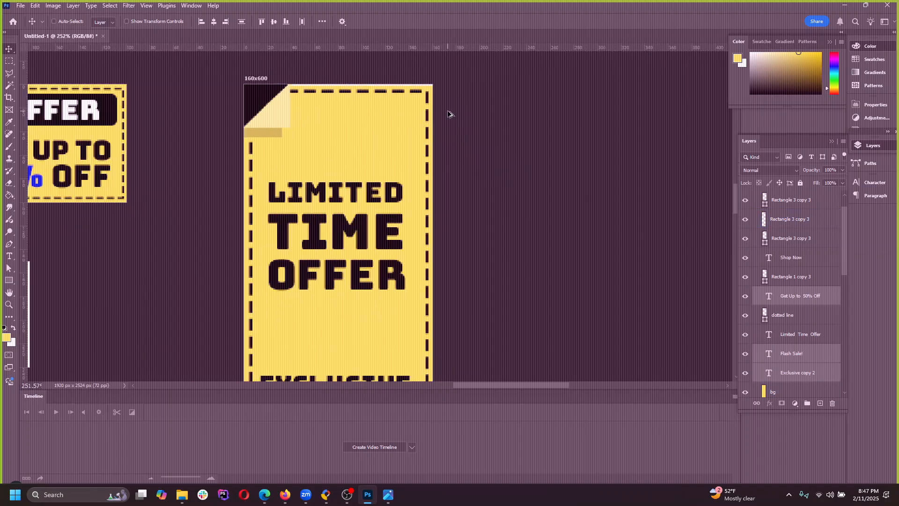
scroll(494, 173, down, 2)
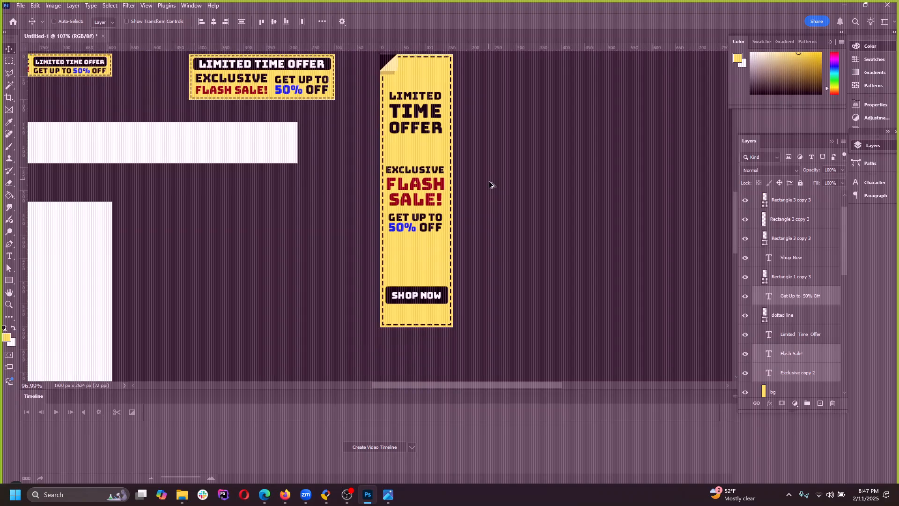
scroll(521, 183, down, 1)
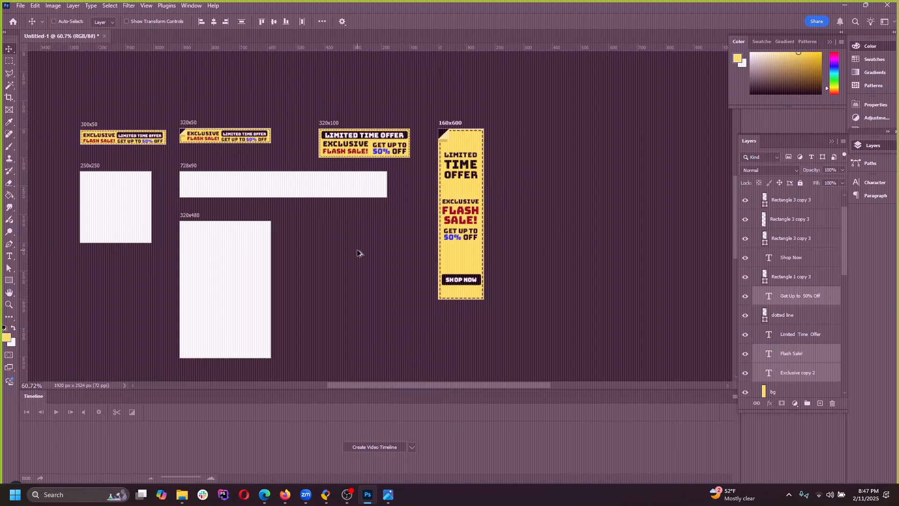
scroll(357, 251, up, 1)
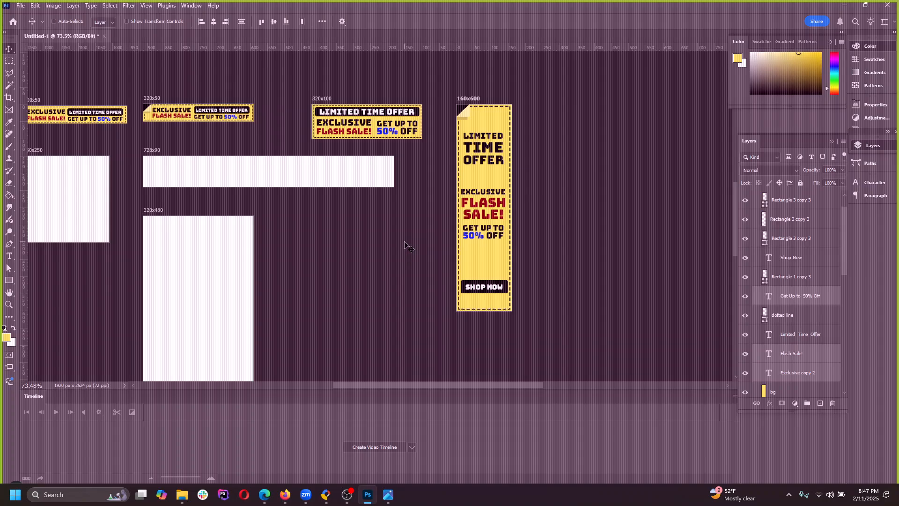
scroll(356, 196, down, 1)
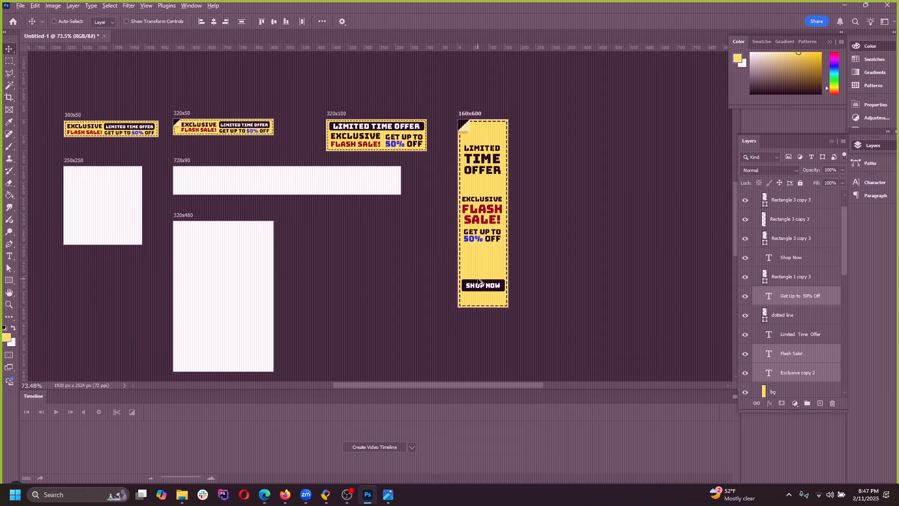
scroll(297, 201, up, 1)
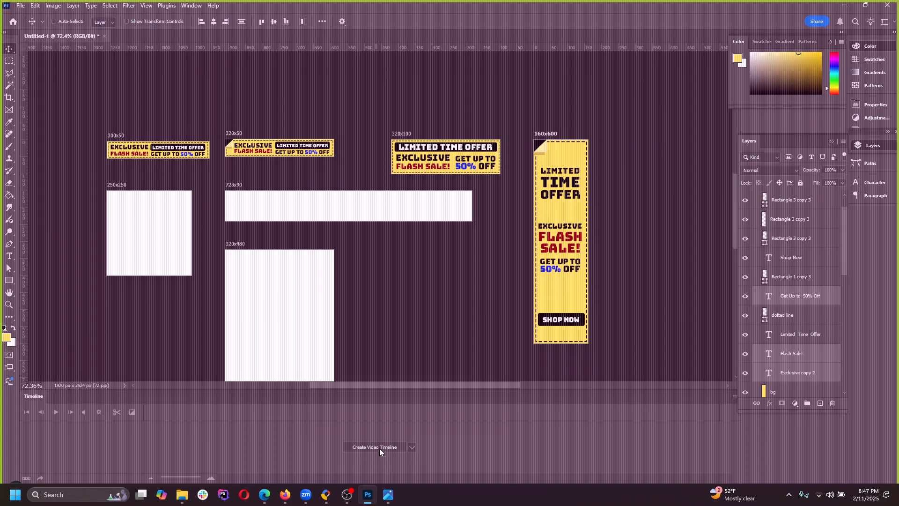
click(732, 395)
click(750, 390)
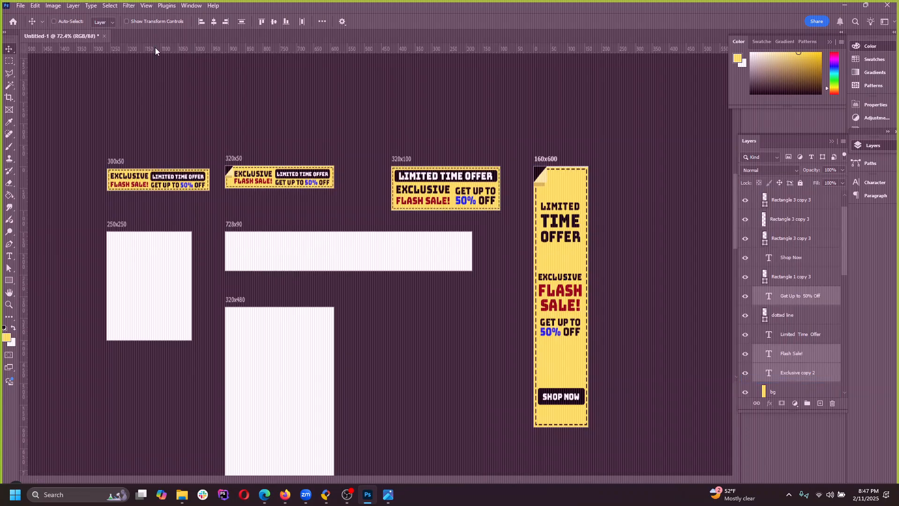
click(191, 6)
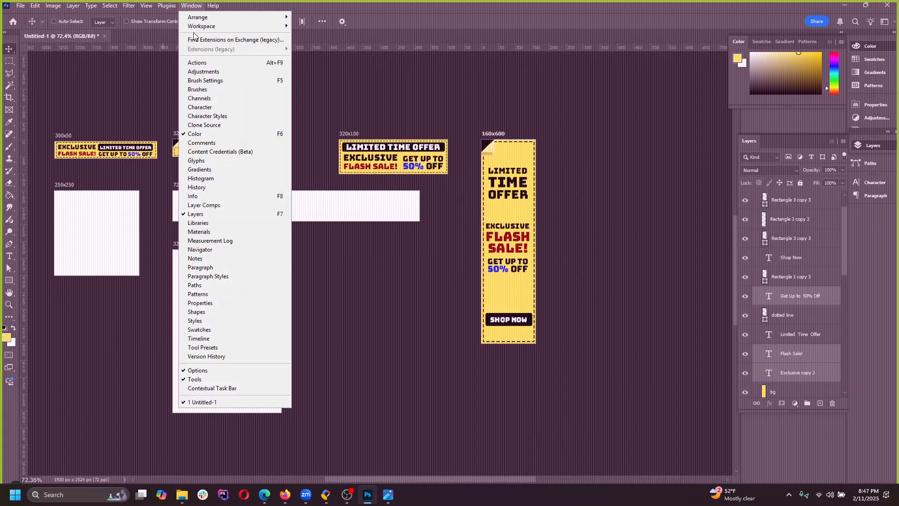
click(206, 338)
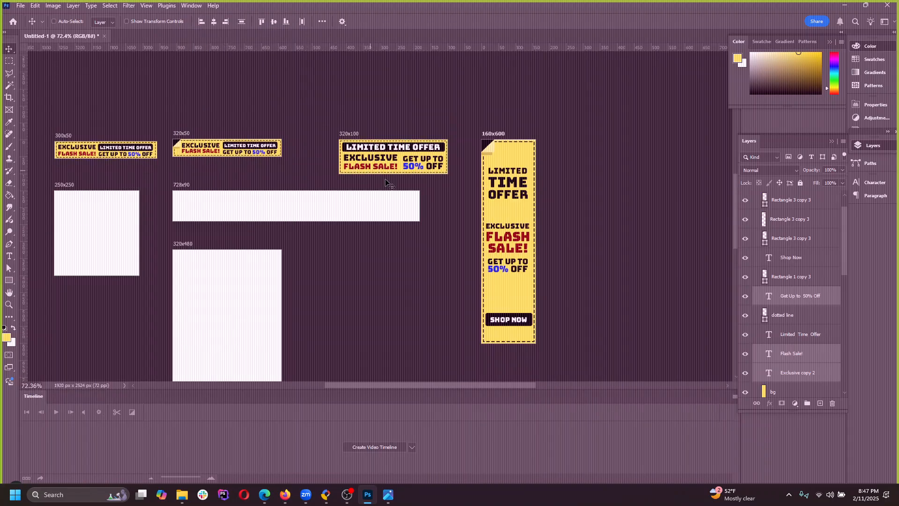
Step: Collapse the expanded Color and Layers panels and shrink the History, Comments and Info column to icons
scroll(534, 281, down, 3)
scroll(82, 209, up, 2)
scroll(137, 207, up, 2)
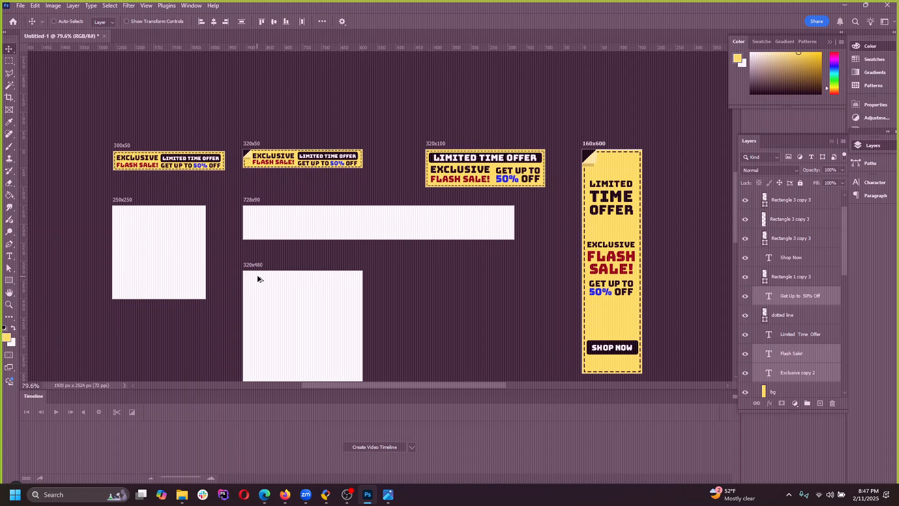
scroll(258, 279, up, 1)
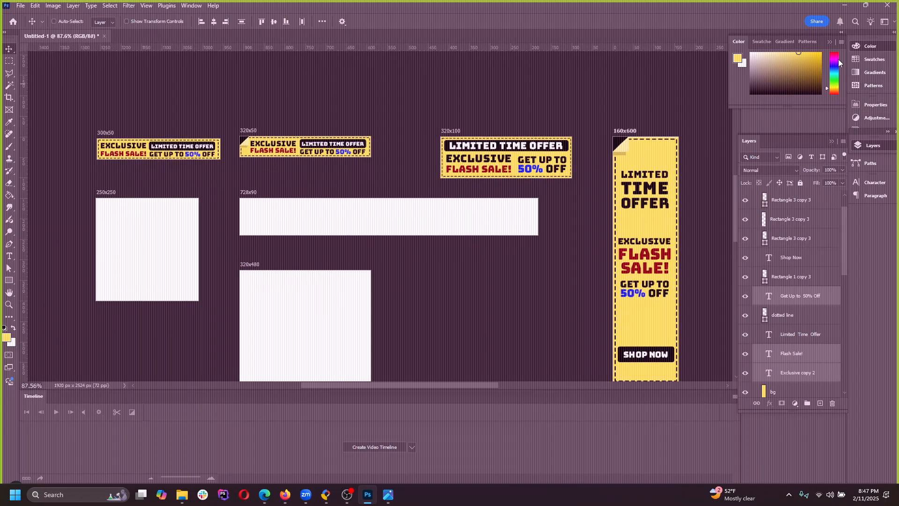
click(833, 42)
click(834, 141)
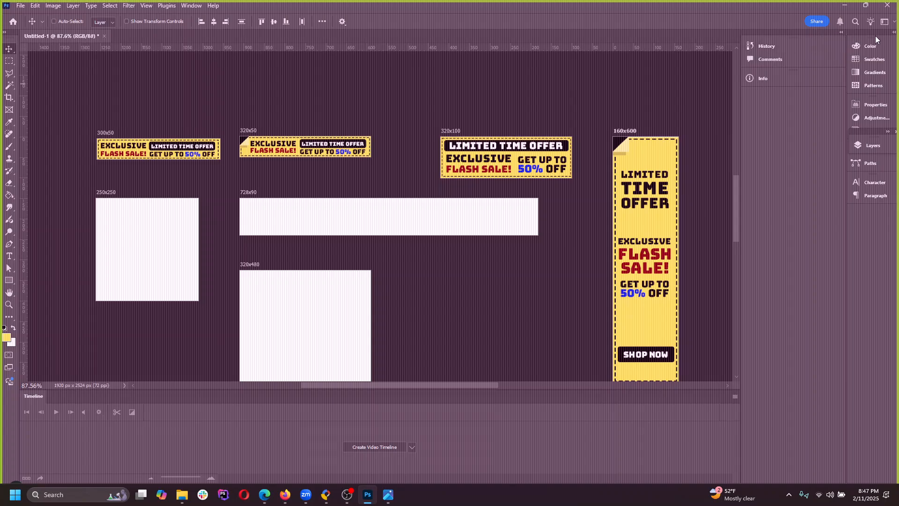
drag(760, 99, 846, 119)
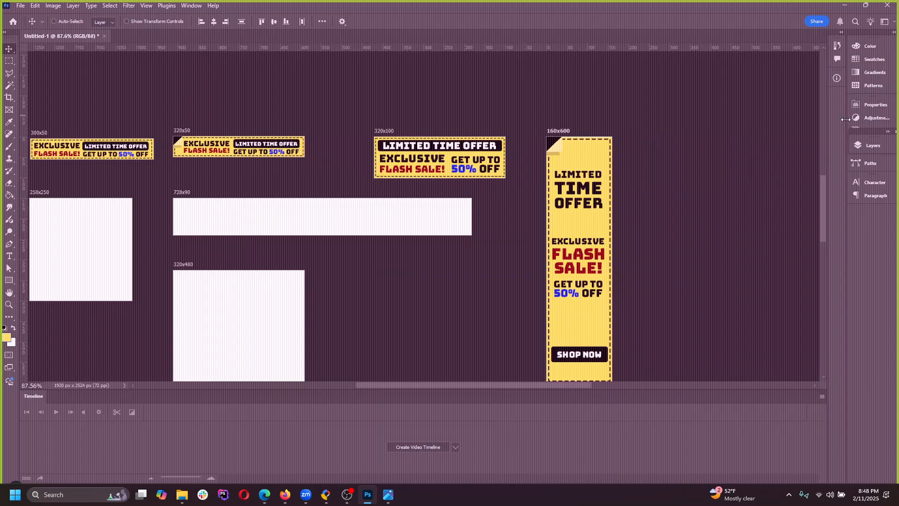
Step: Start saving the document under a new name and browse to the WST156 folder on the Desktop
scroll(517, 227, down, 3)
scroll(616, 311, up, 4)
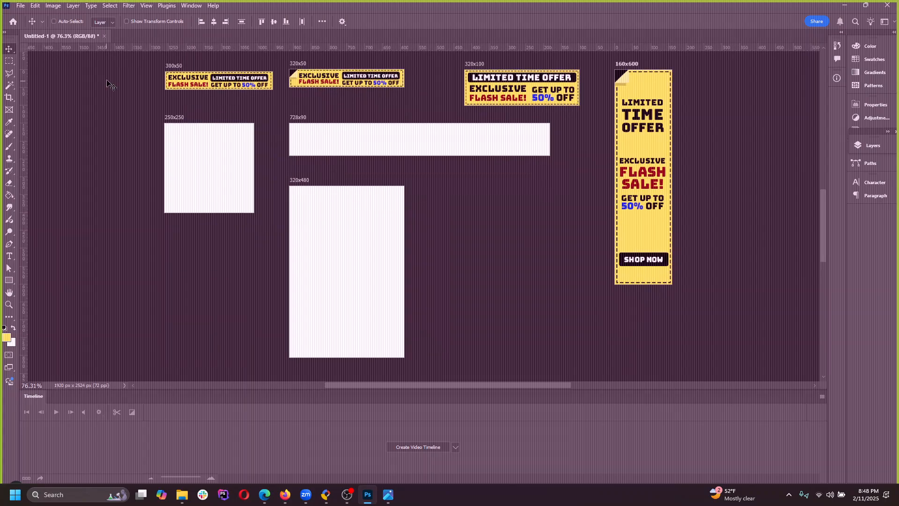
click(21, 7)
click(61, 120)
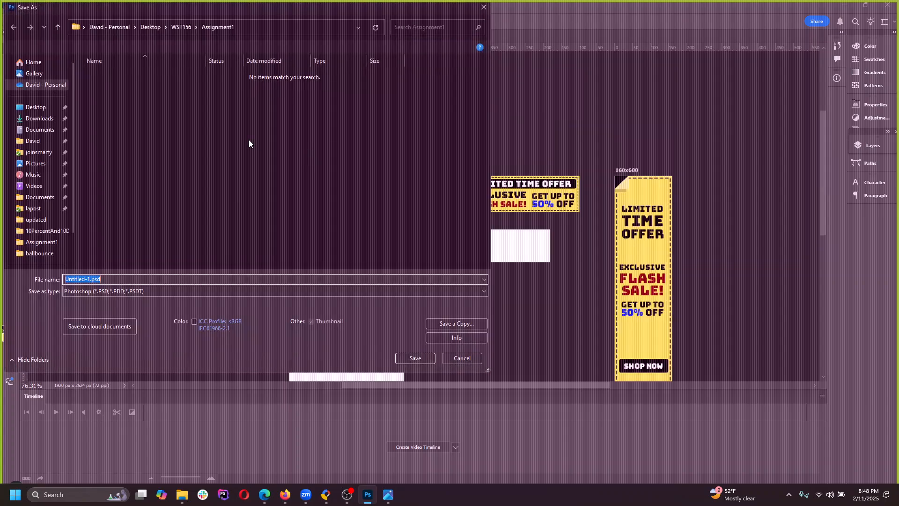
click(37, 107)
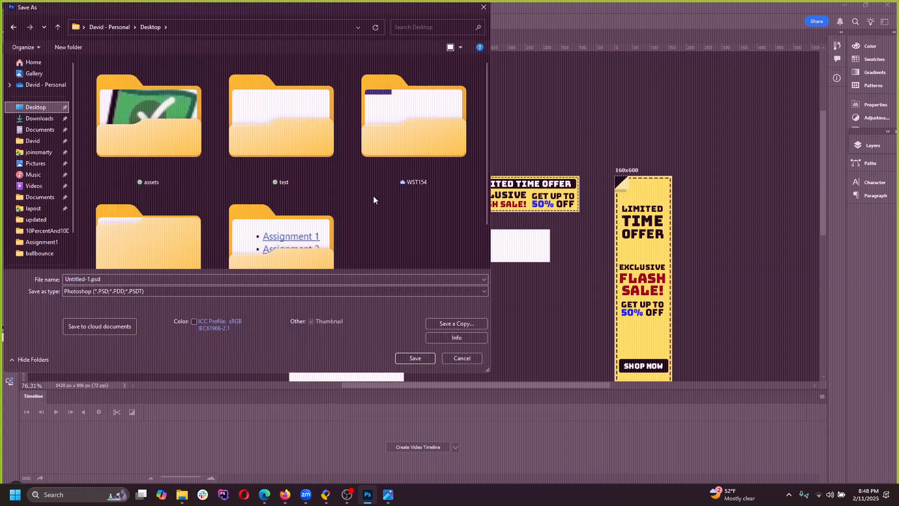
scroll(405, 150, down, 1)
click(162, 223)
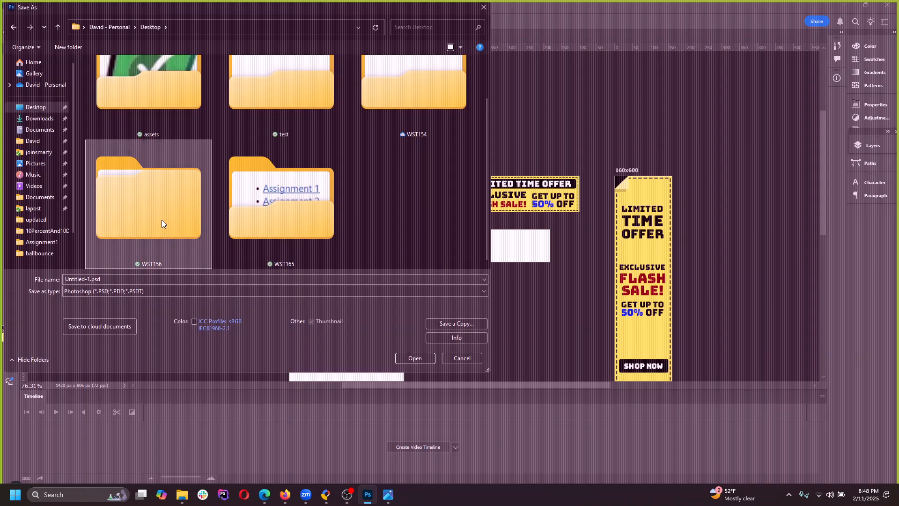
double_click(162, 220)
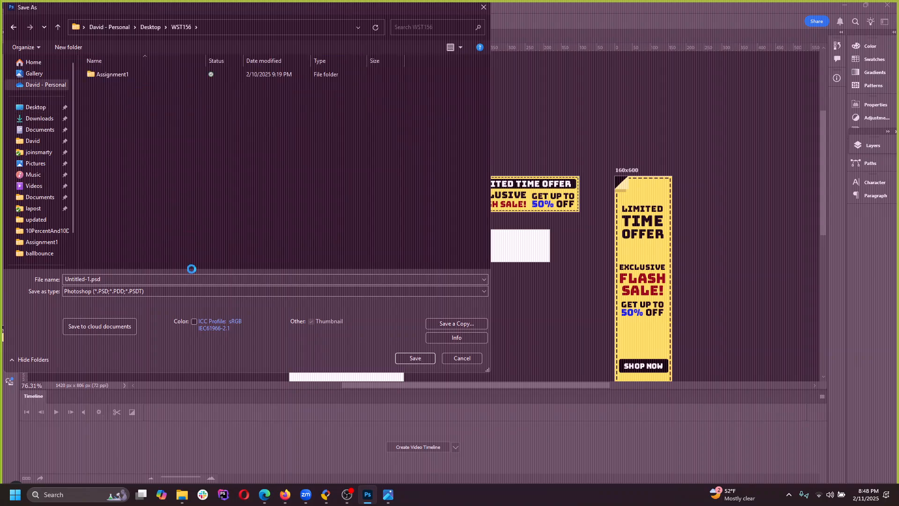
Step: Create a new folder named "Assignment2-PS ADs" inside the WST156 folder
right_click(128, 140)
mouse_move(160, 317)
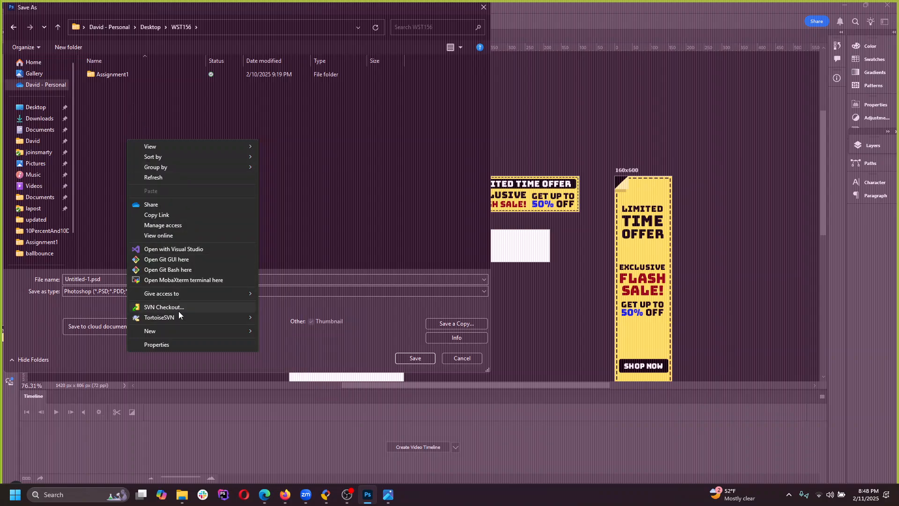
click(267, 330)
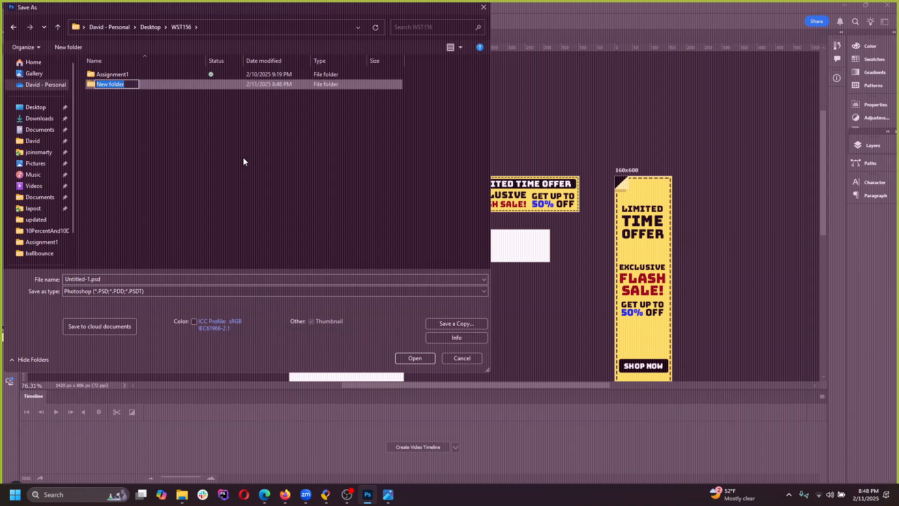
text(Assignment2-PS AD)
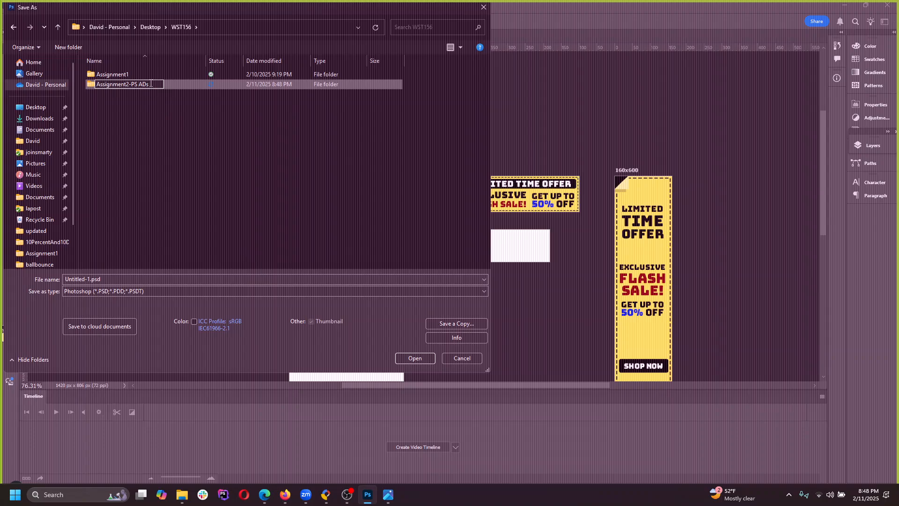
text(s)
key(Return)
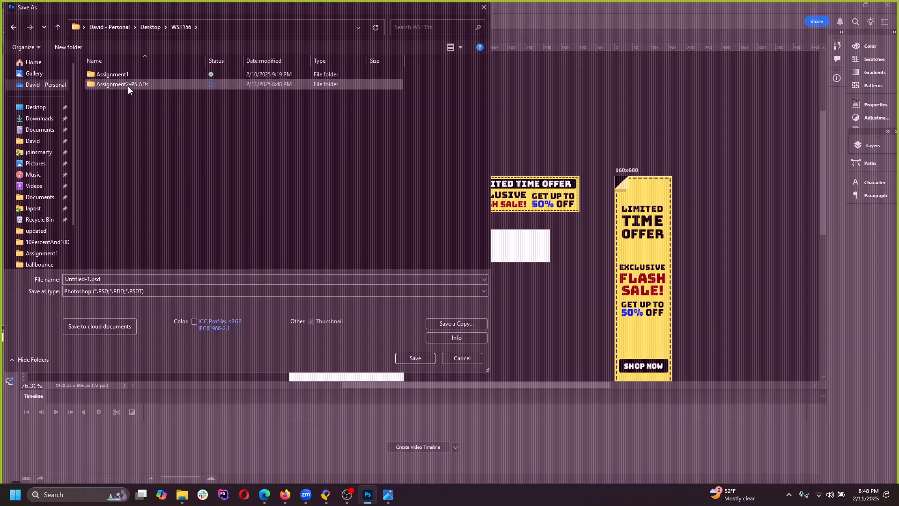
Step: Save the document as flashsale in Photoshop format inside the Assignment2-PS ADs folder, accepting the format options
double_click(123, 88)
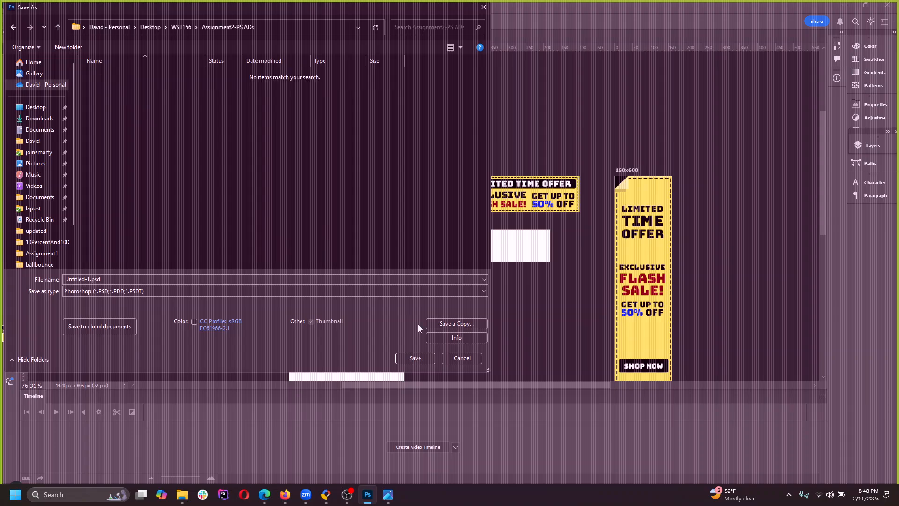
click(66, 281)
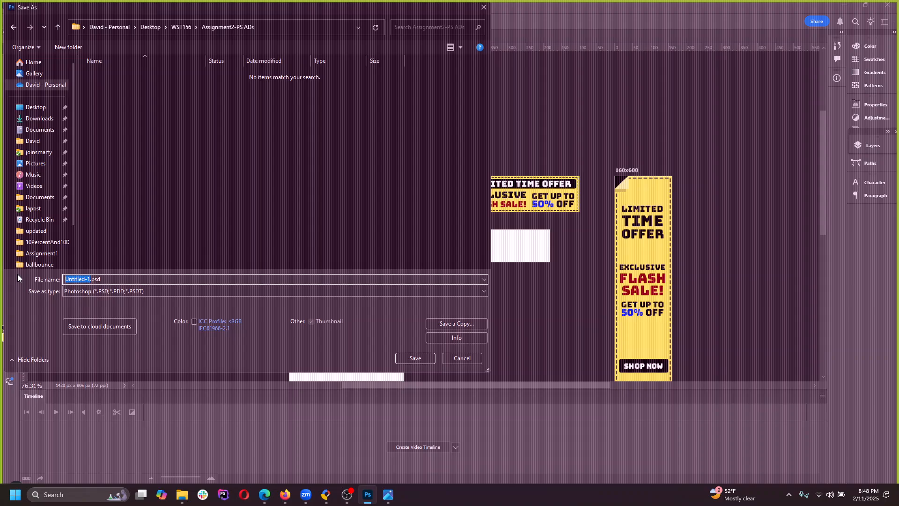
text(flashsale)
click(407, 357)
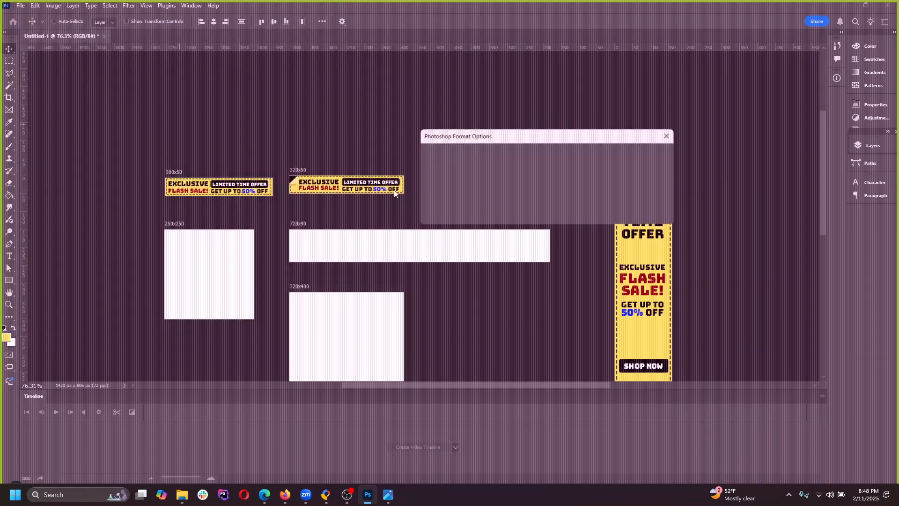
click(662, 158)
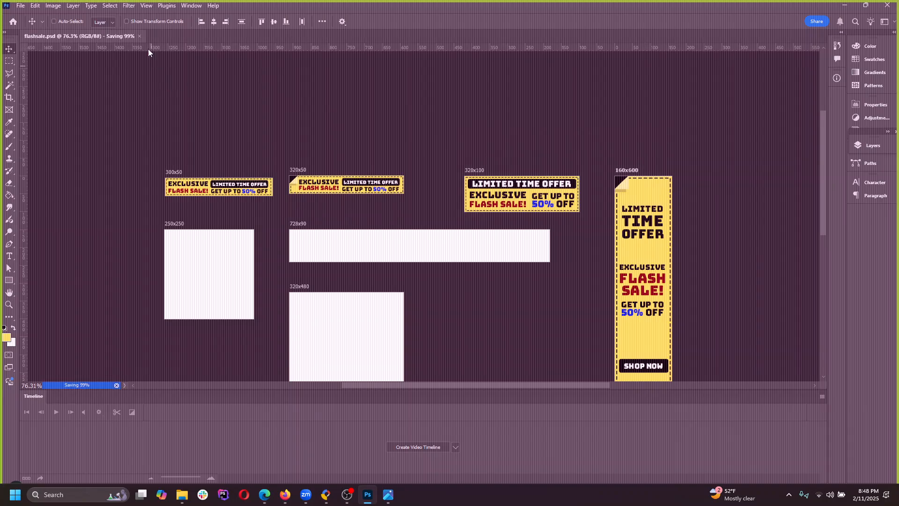
Step: Examine the 160x600 banner's folded corner and the text and borders of the 300x50 and 320x50 banners up close
scroll(245, 195, down, 3)
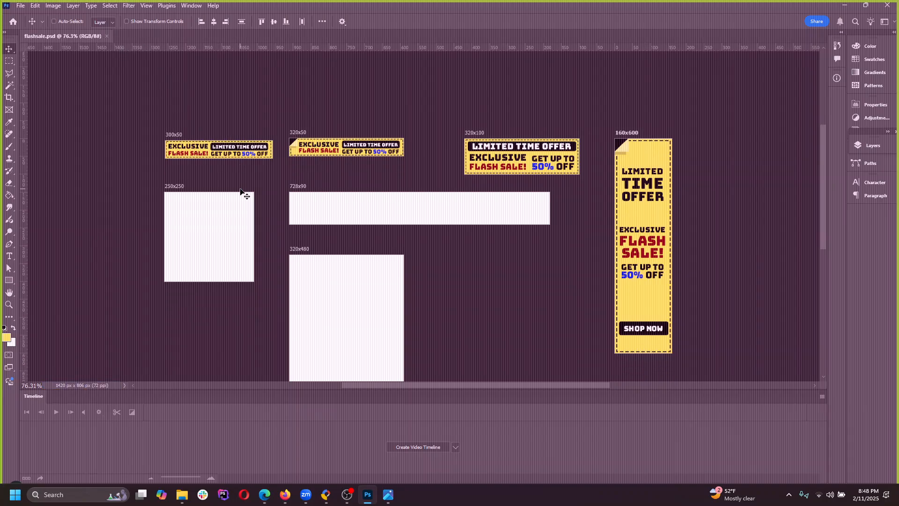
scroll(275, 212, up, 1)
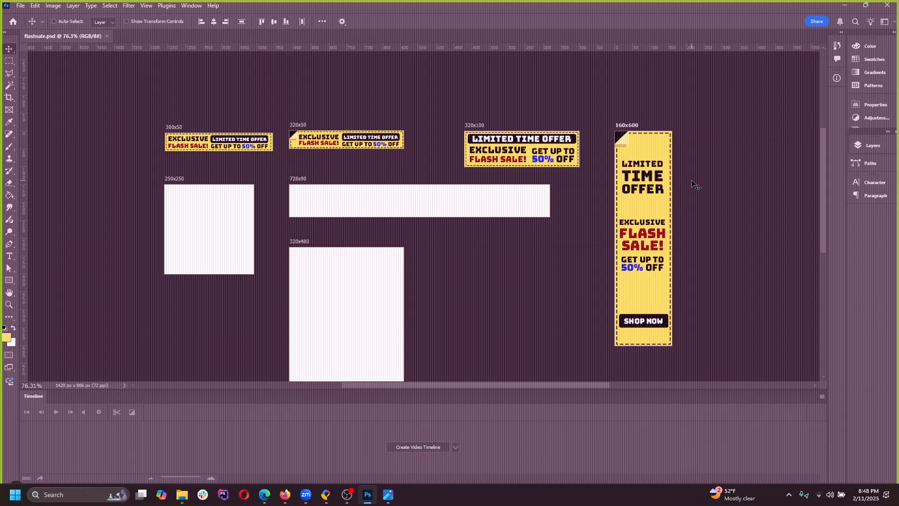
scroll(696, 185, up, 10)
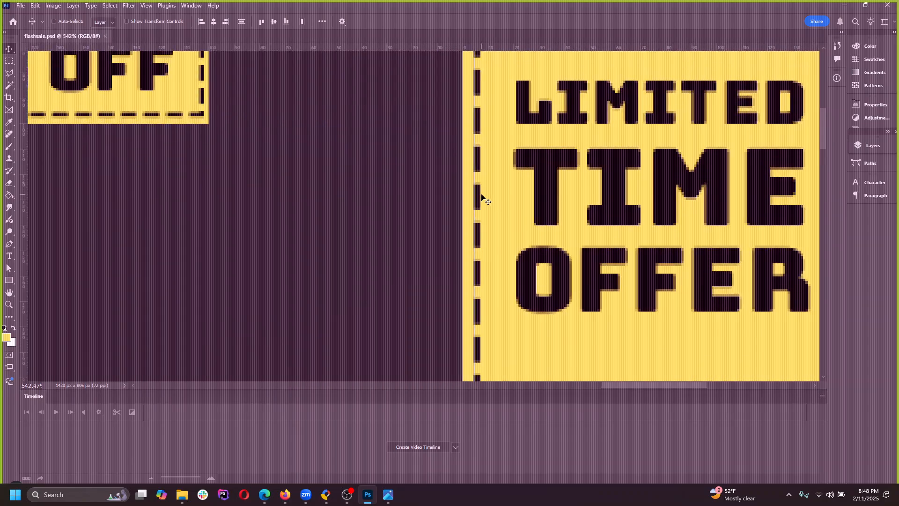
scroll(481, 178, up, 6)
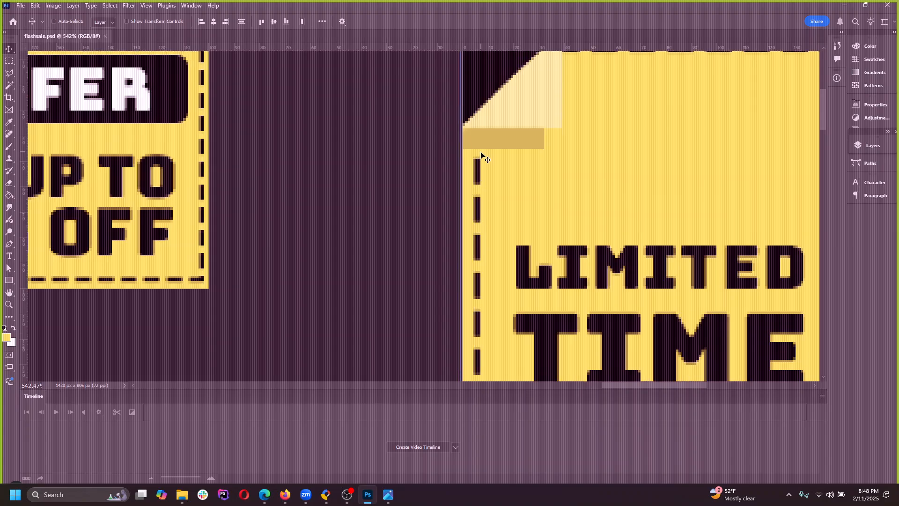
scroll(482, 156, down, 5)
scroll(609, 306, down, 7)
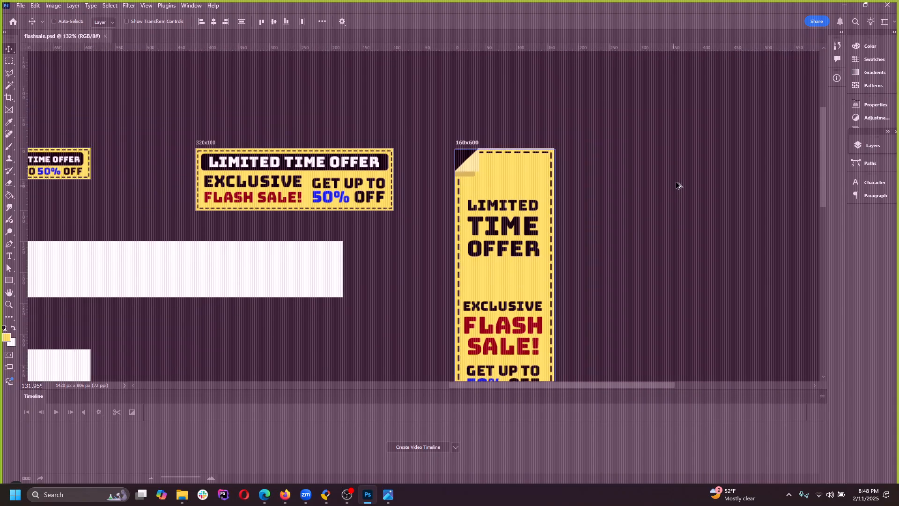
scroll(187, 272, up, 3)
scroll(177, 266, up, 2)
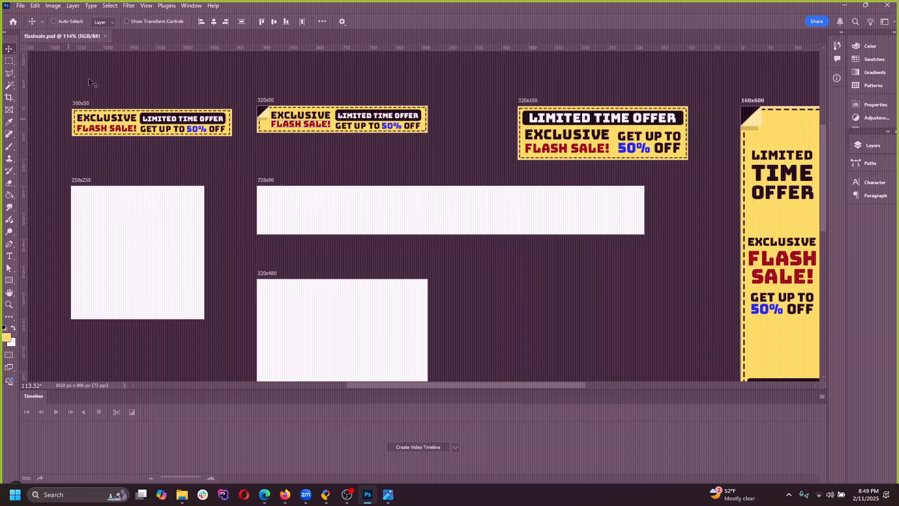
scroll(40, 110, up, 3)
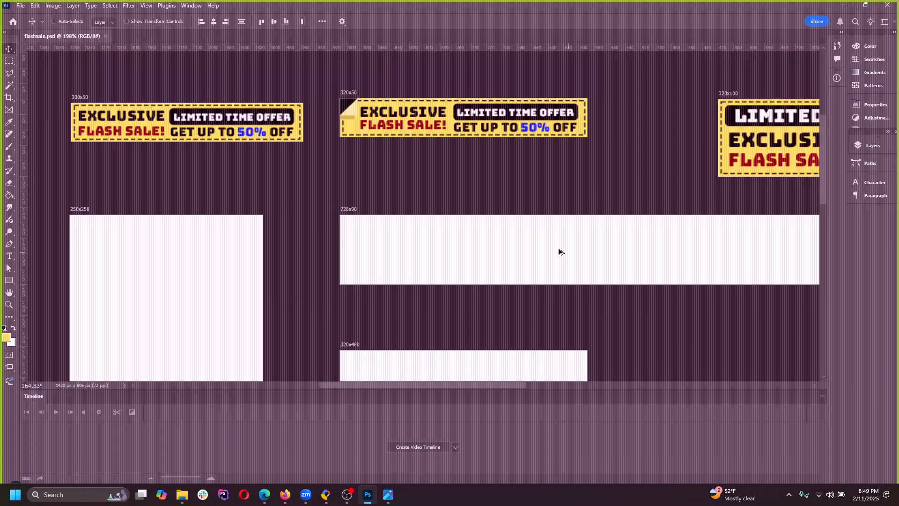
scroll(38, 113, up, 3)
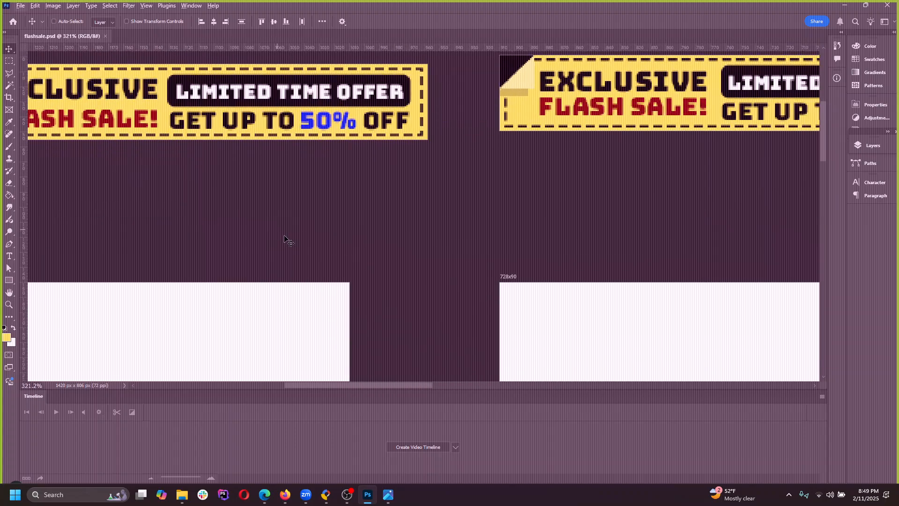
scroll(258, 209, down, 3)
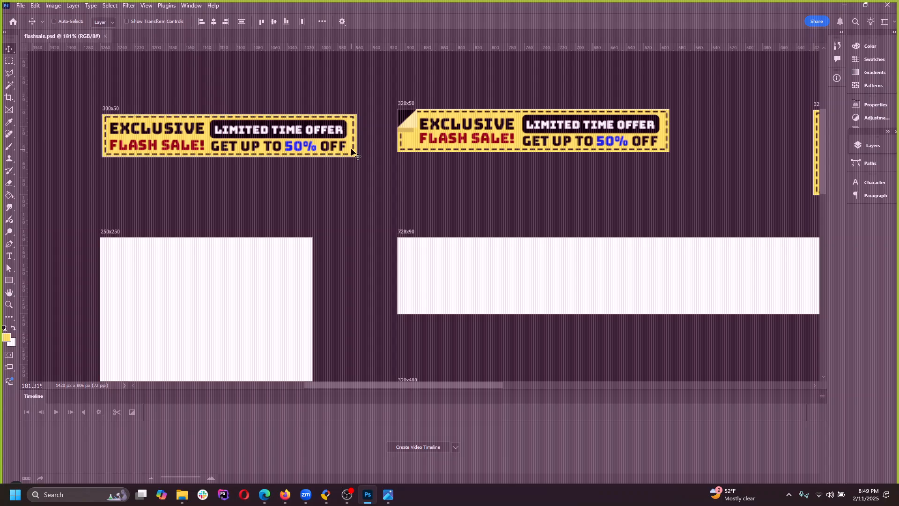
scroll(345, 217, down, 5)
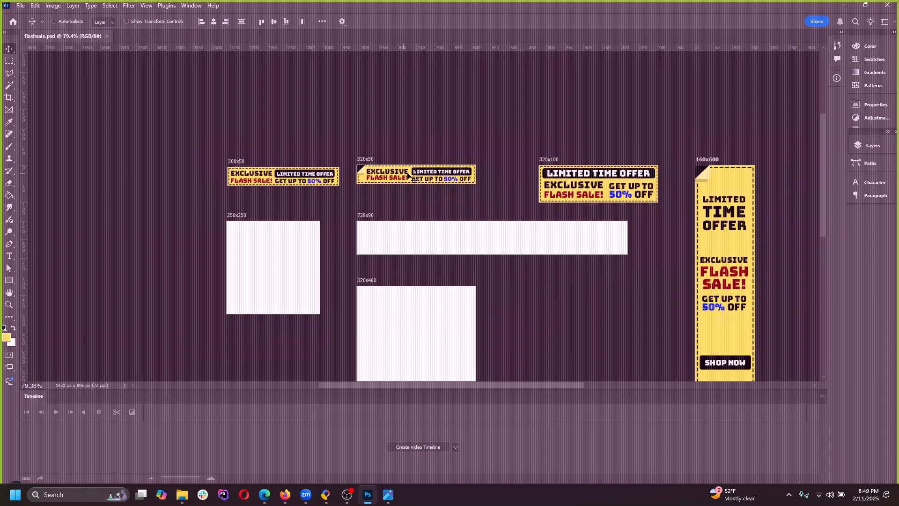
scroll(486, 305, down, 3)
scroll(635, 328, up, 2)
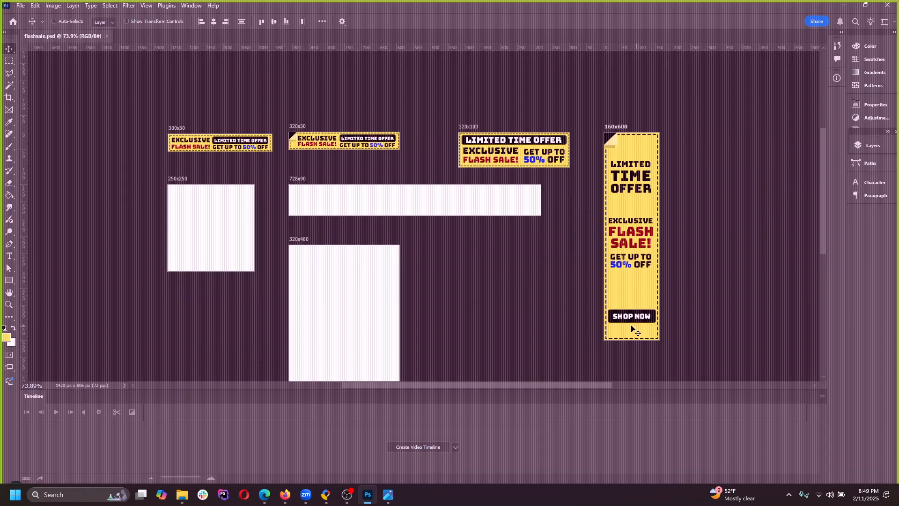
scroll(332, 224, up, 1)
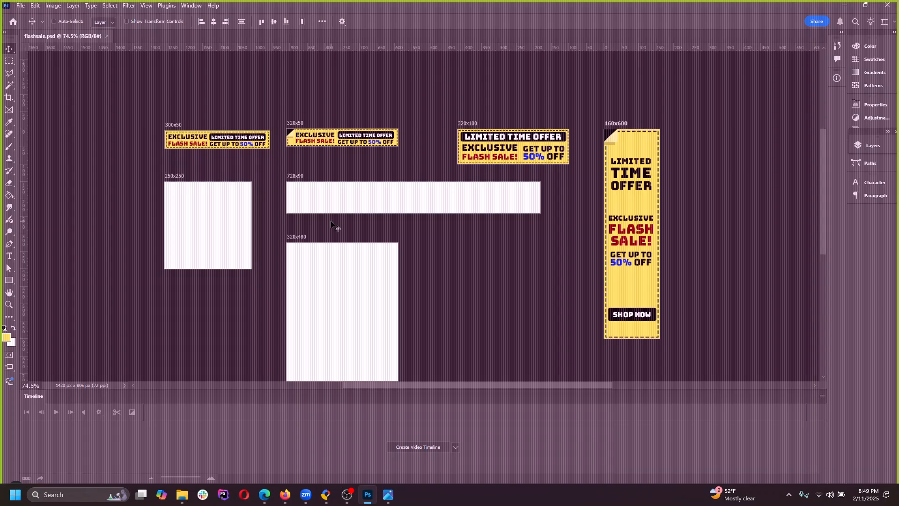
scroll(272, 192, up, 2)
scroll(267, 198, down, 2)
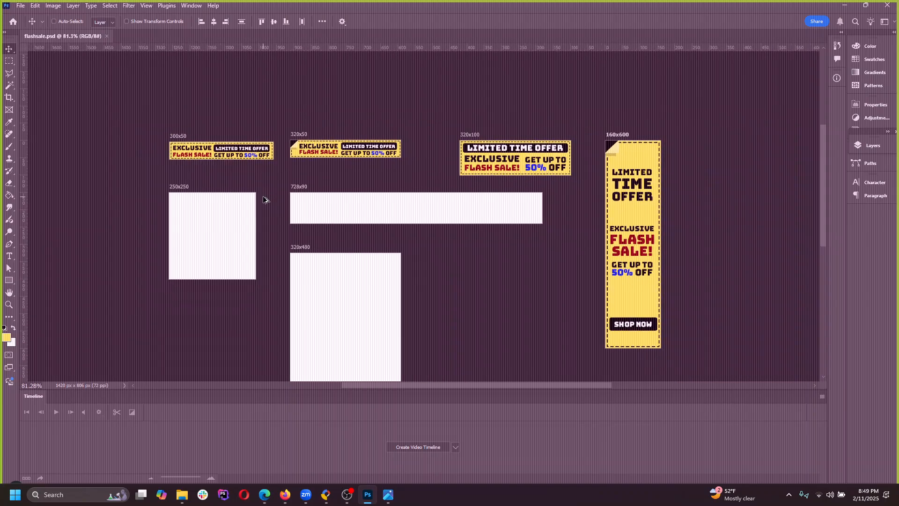
scroll(284, 243, up, 1)
scroll(284, 243, up, 2)
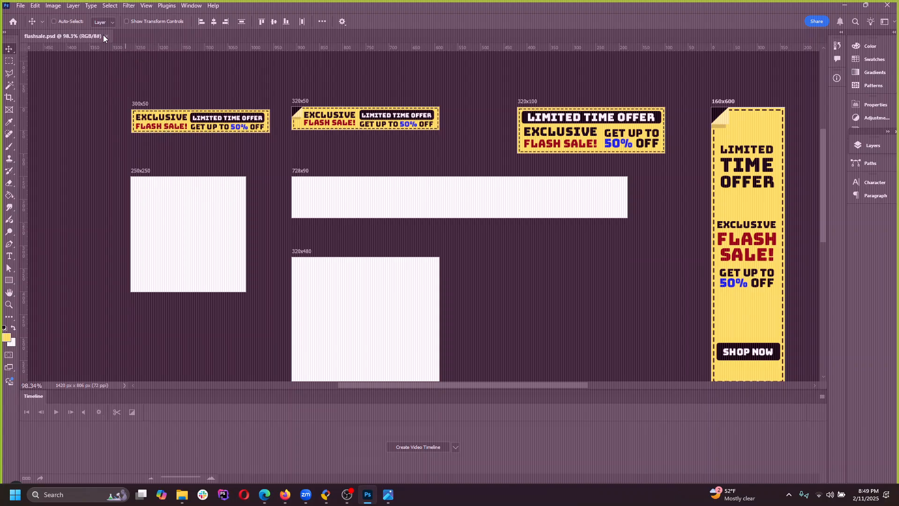
scroll(259, 192, down, 2)
scroll(426, 227, up, 1)
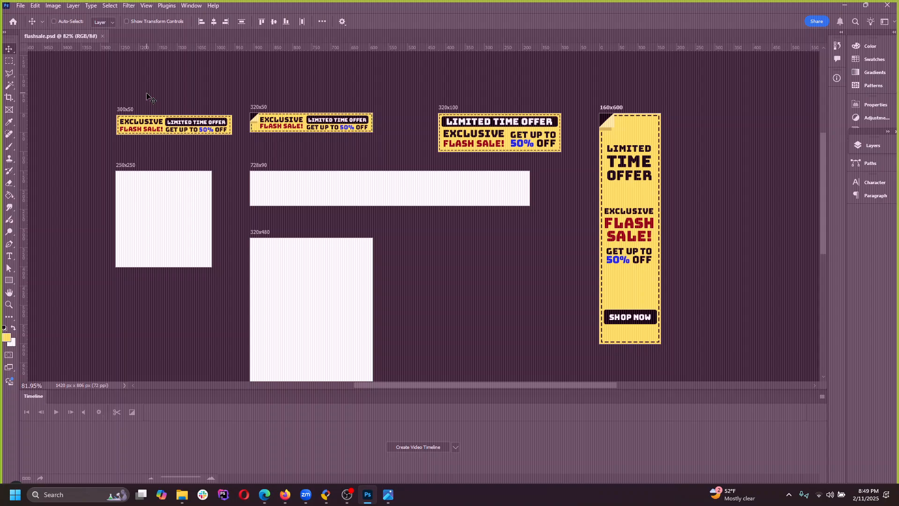
Step: Close flashsale.psd and try out a new 320 x 50 px document with artboards enabled at 72 ppi
click(103, 36)
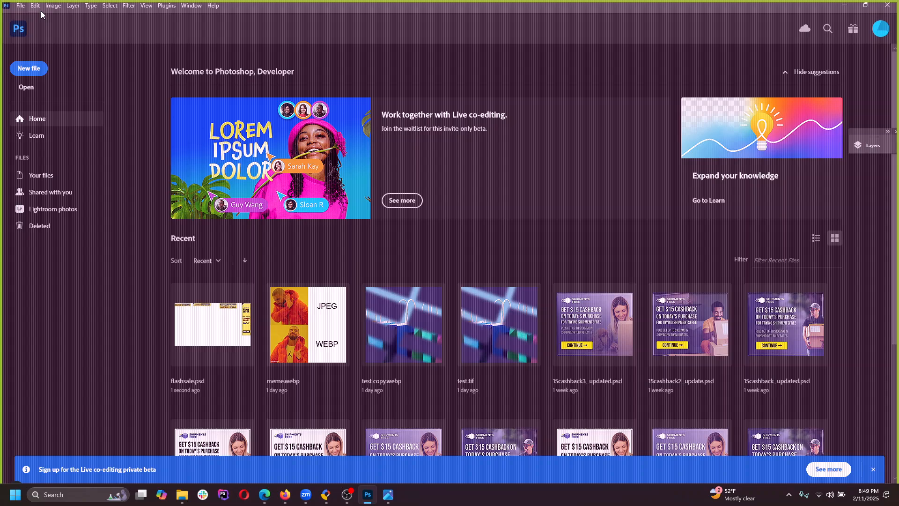
click(20, 6)
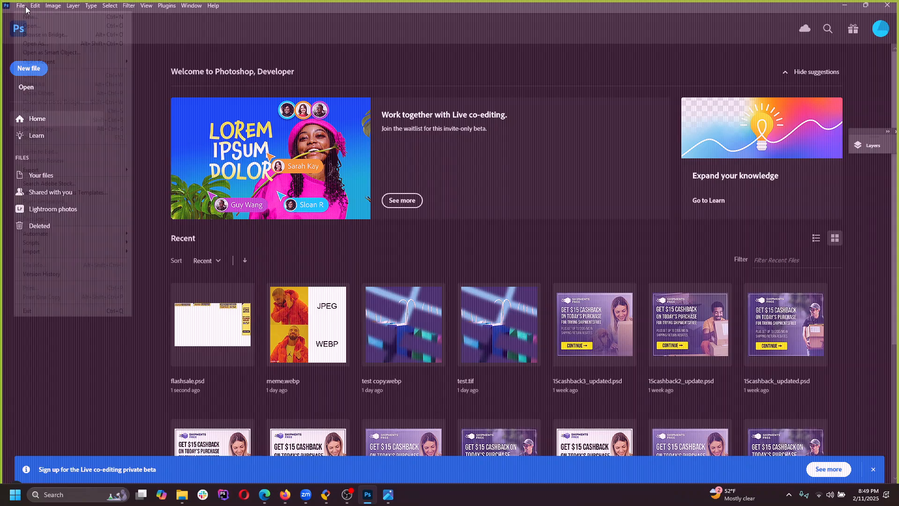
click(28, 18)
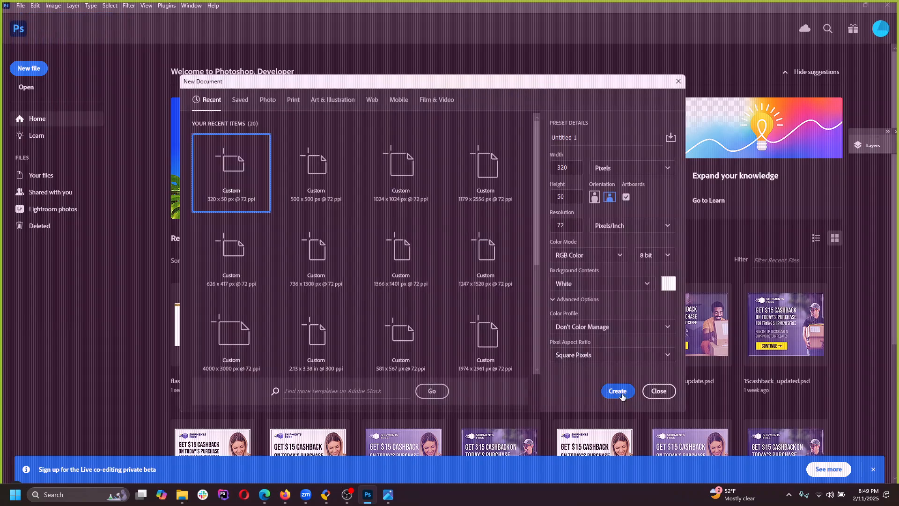
click(621, 396)
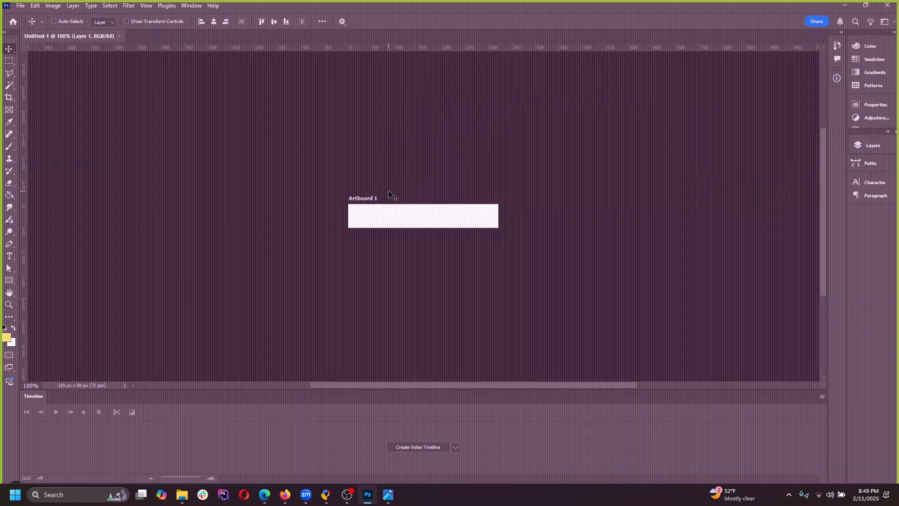
click(119, 36)
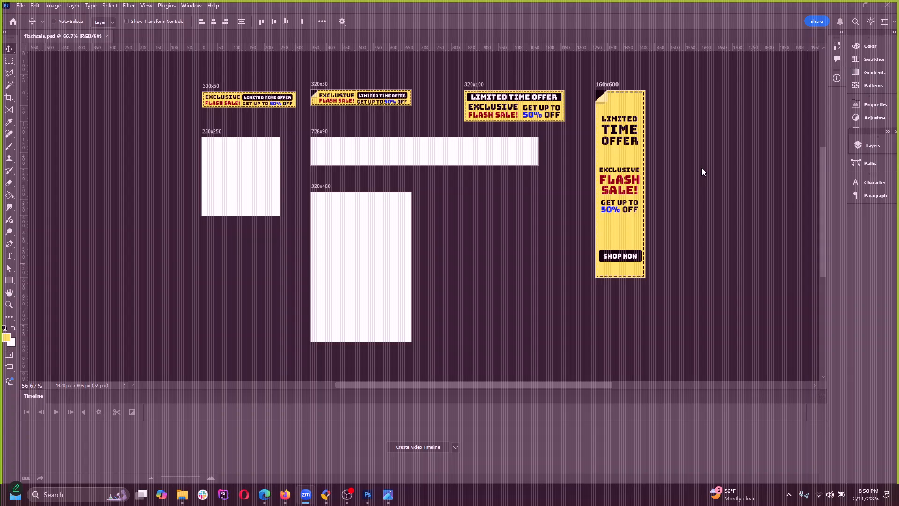
scroll(721, 178, up, 3)
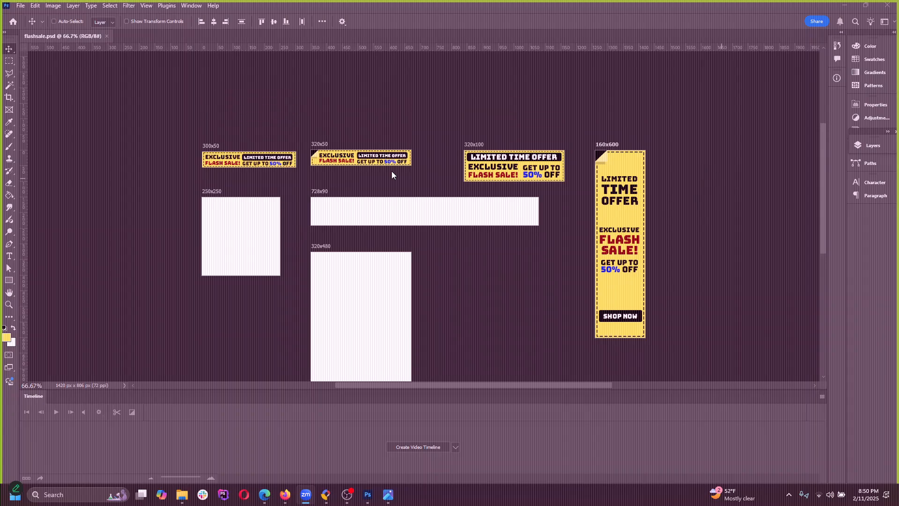
scroll(392, 170, up, 2)
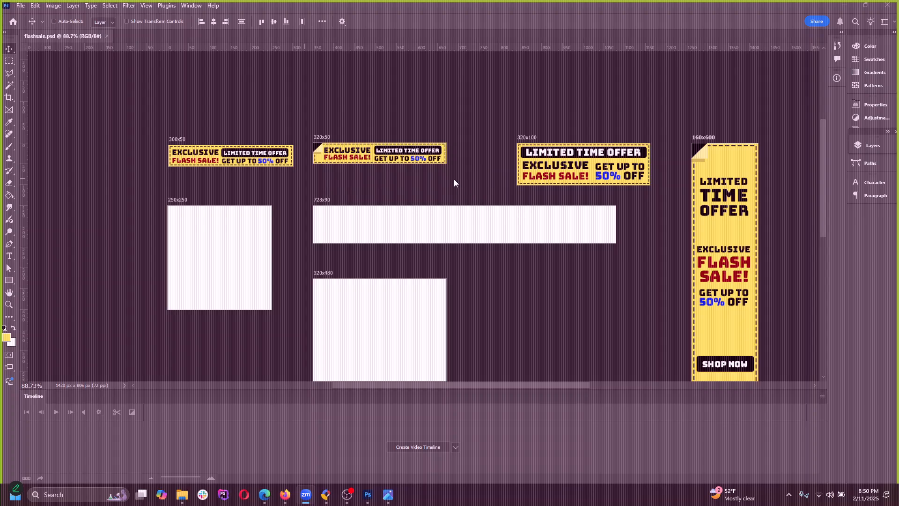
scroll(285, 217, down, 2)
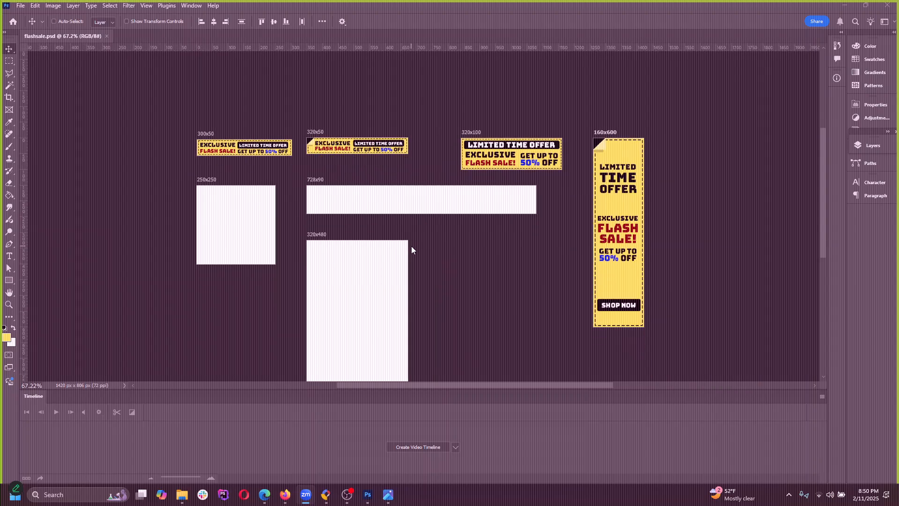
scroll(411, 250, up, 2)
scroll(411, 249, down, 2)
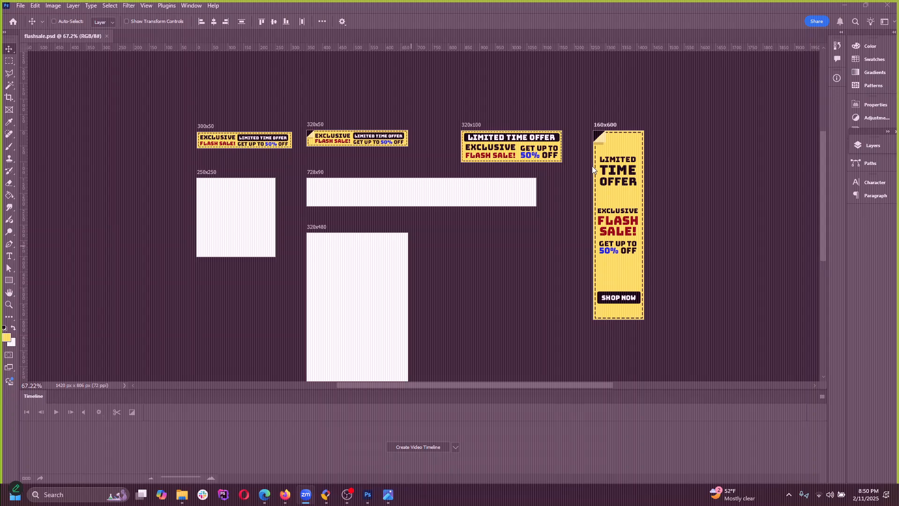
scroll(423, 234, down, 3)
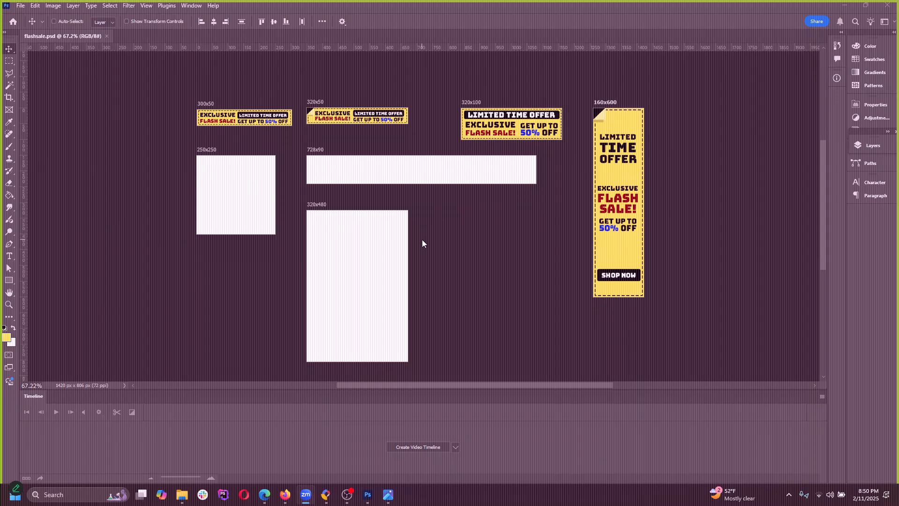
scroll(422, 240, up, 1)
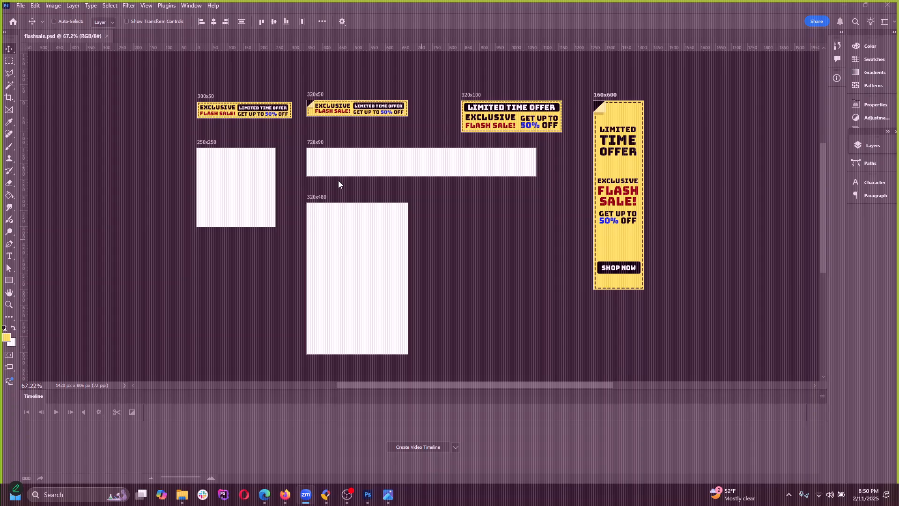
scroll(336, 179, down, 1)
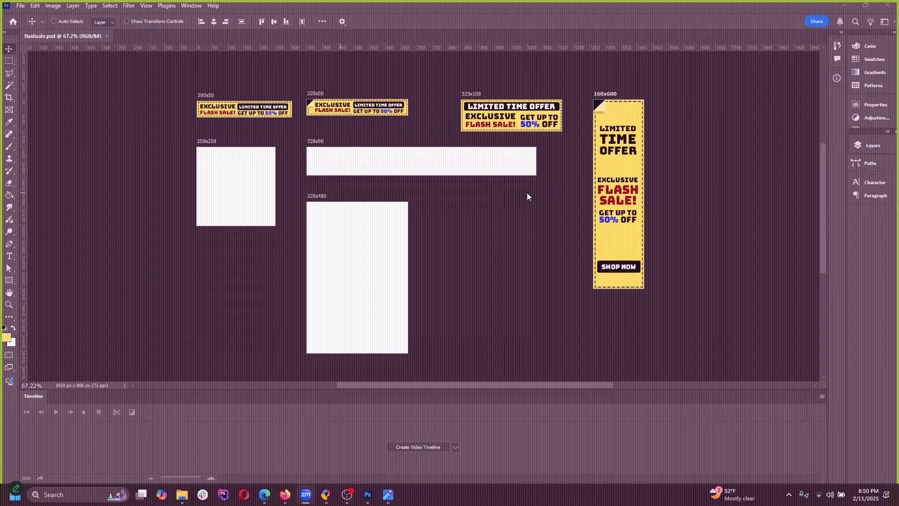
scroll(300, 174, up, 2)
scroll(358, 186, up, 1)
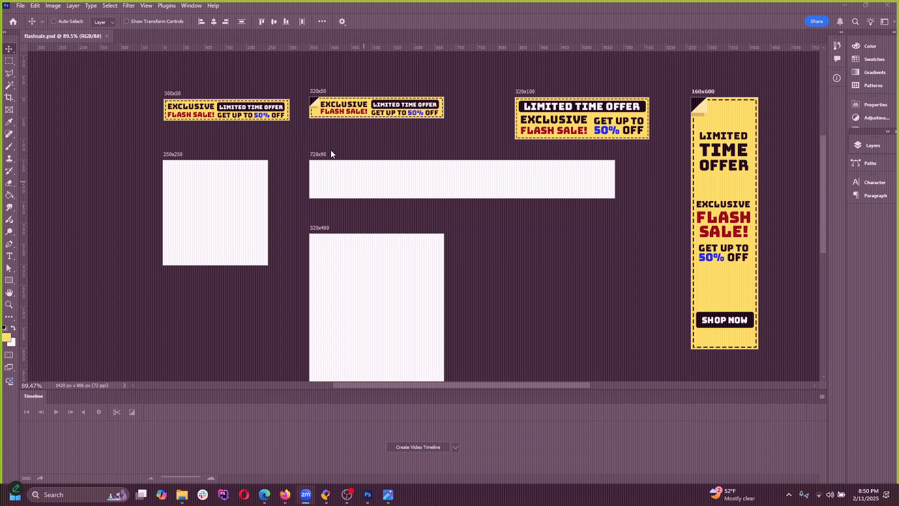
scroll(331, 150, down, 2)
scroll(347, 134, up, 1)
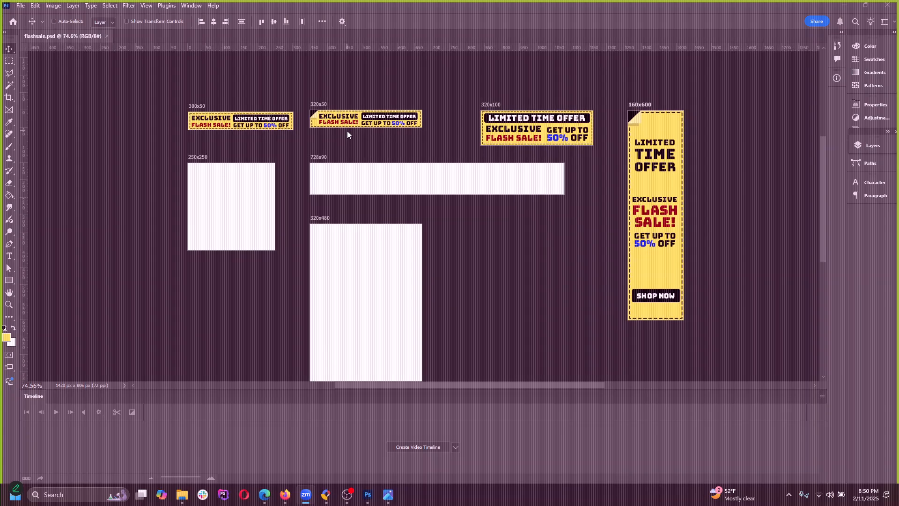
Step: Move the 320x100 artboard closer to the 320x50 one, and the 160x600 artboard closer to the 320x100 one
scroll(378, 128, up, 1)
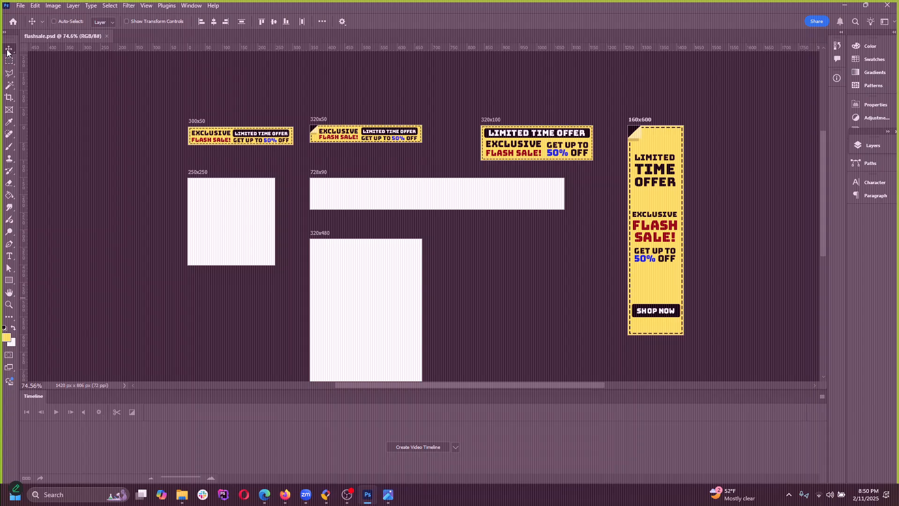
key(shift+v)
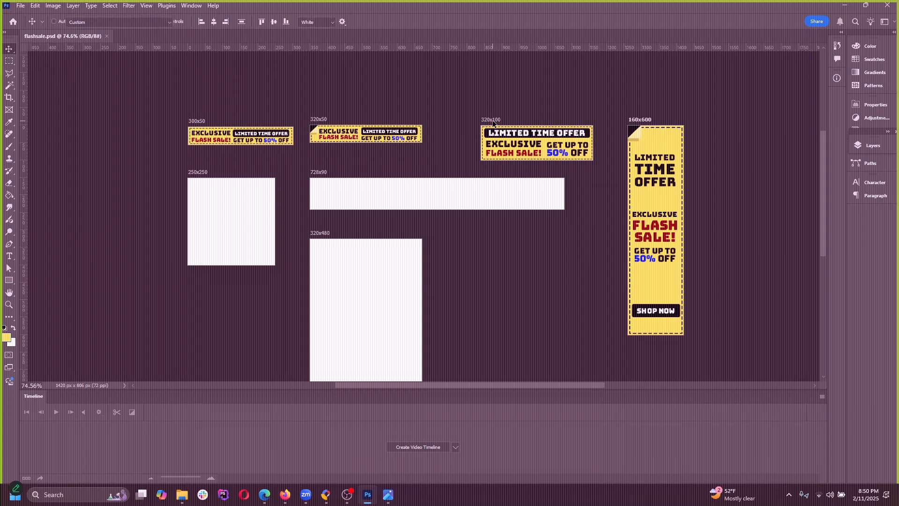
drag(492, 123, 450, 122)
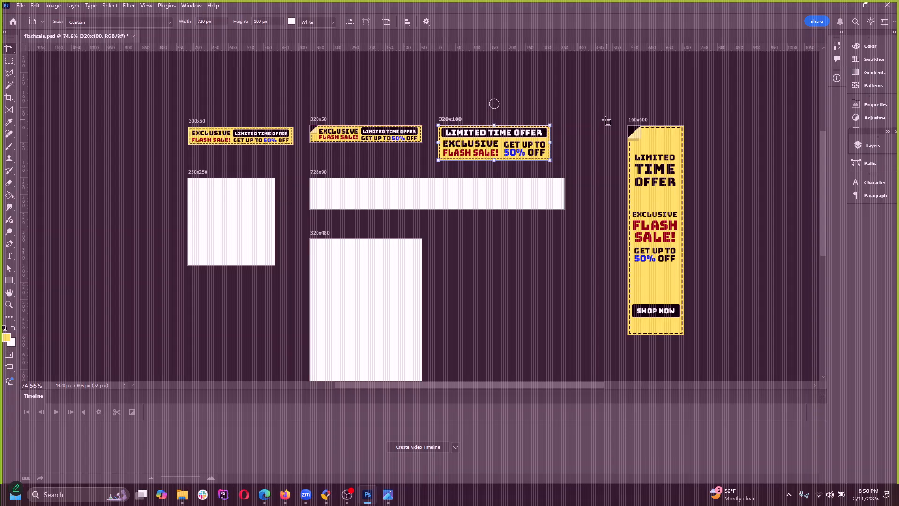
drag(642, 123, 590, 123)
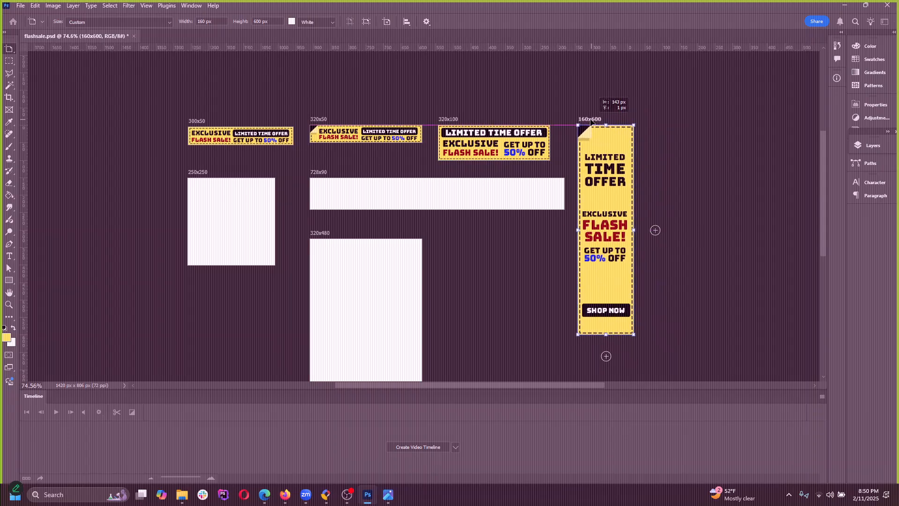
Step: Move the 728x90 artboard closer to the 250x250 one and align the 320x480 artboard beneath it with a smaller gap
key(v)
key(shift+v)
drag(319, 172, 301, 174)
drag(321, 235, 304, 228)
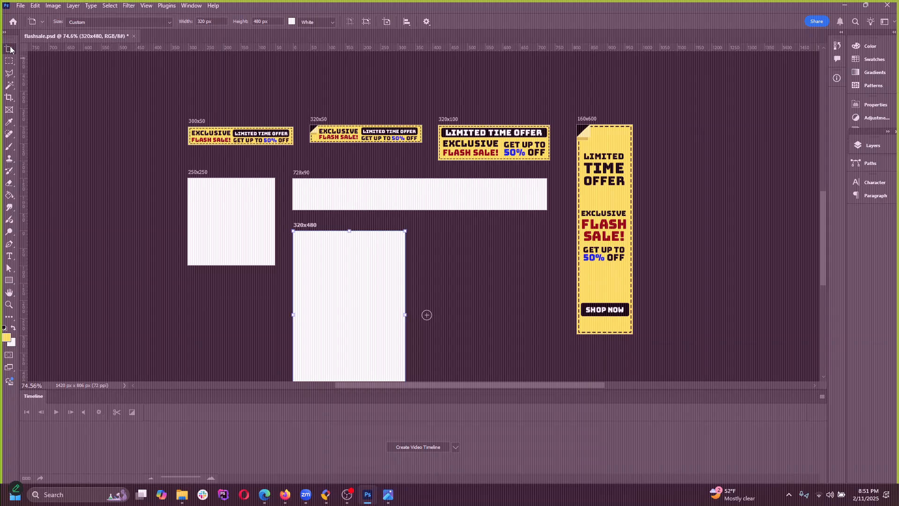
drag(11, 50, 36, 50)
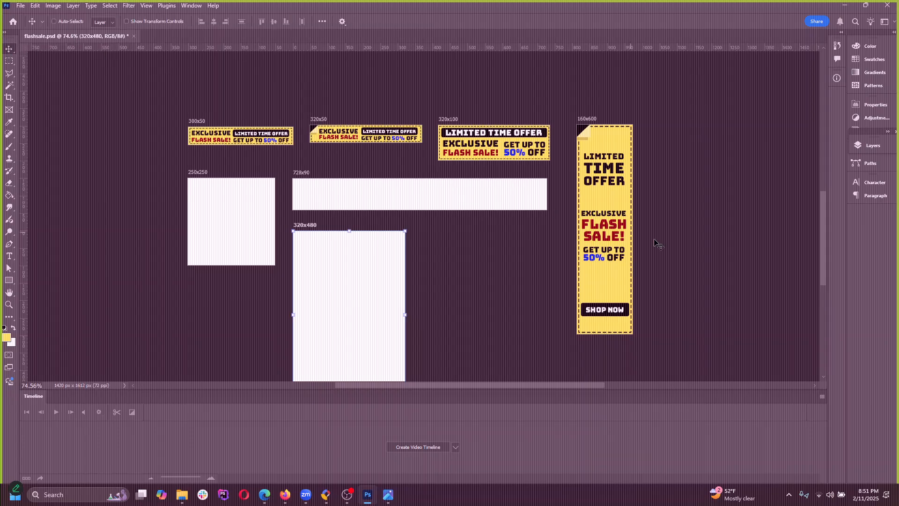
Step: Close flashsale.psd and create a new 320 x 50 px document with artboards enabled at 72 ppi
click(134, 36)
click(407, 183)
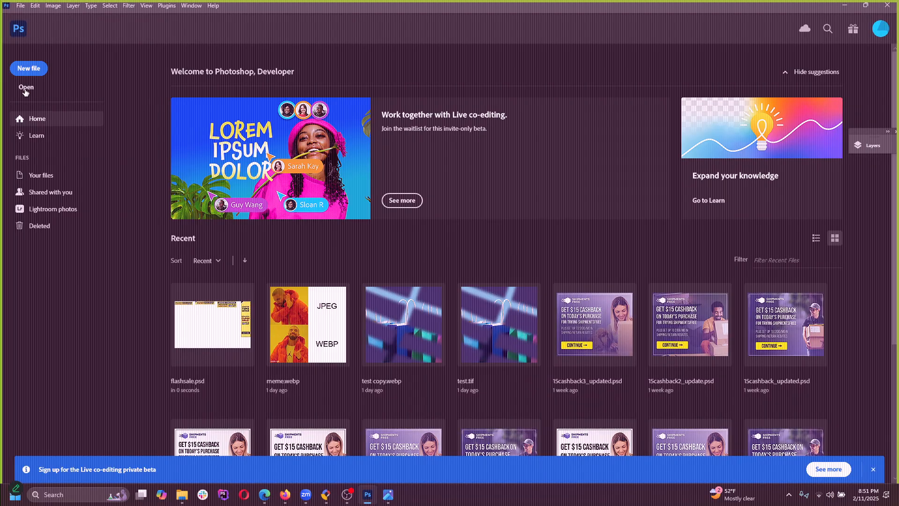
click(29, 68)
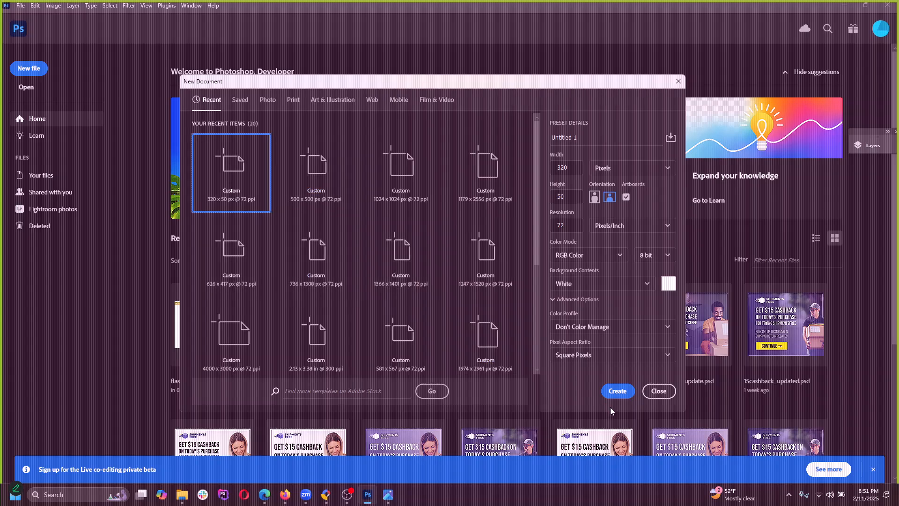
click(618, 392)
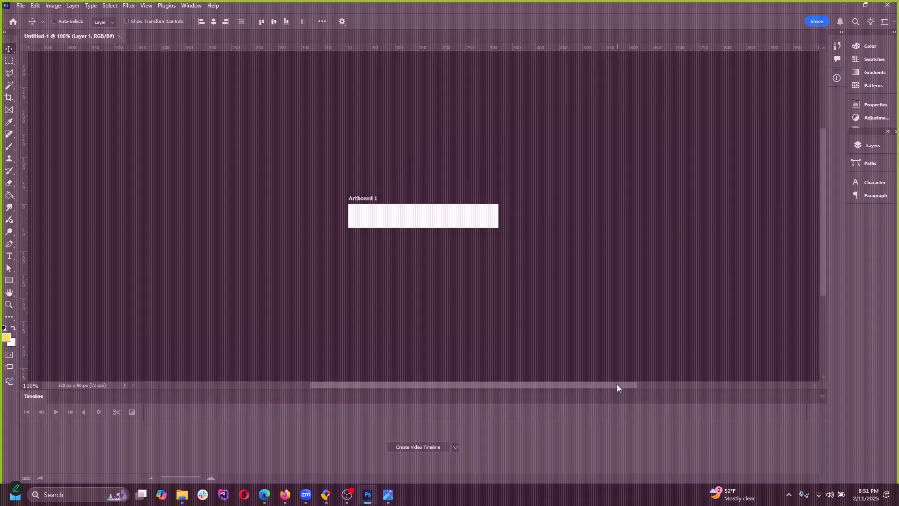
Step: Switch to Firefox and search Google for "scissors gif", viewing the image results
key(alt+Tab)
key(alt+Tab)
key(alt+Tab)
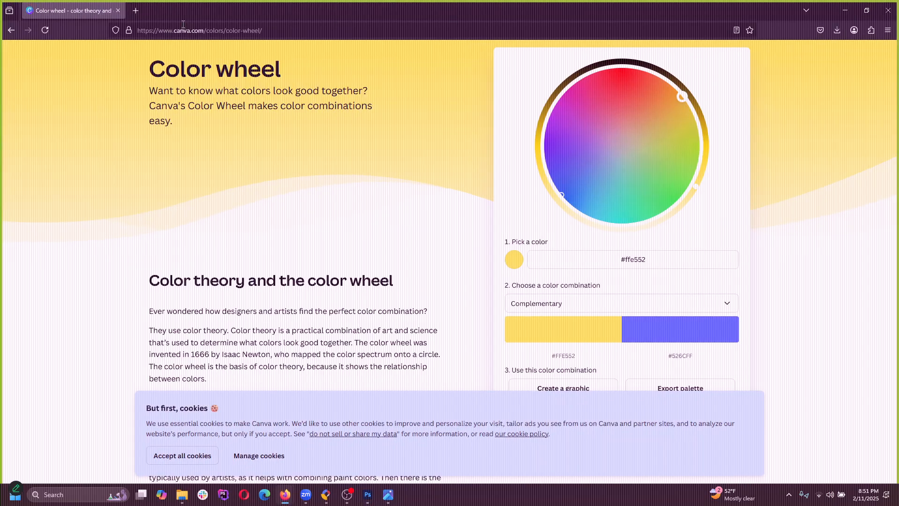
click(183, 25)
text(scisso)
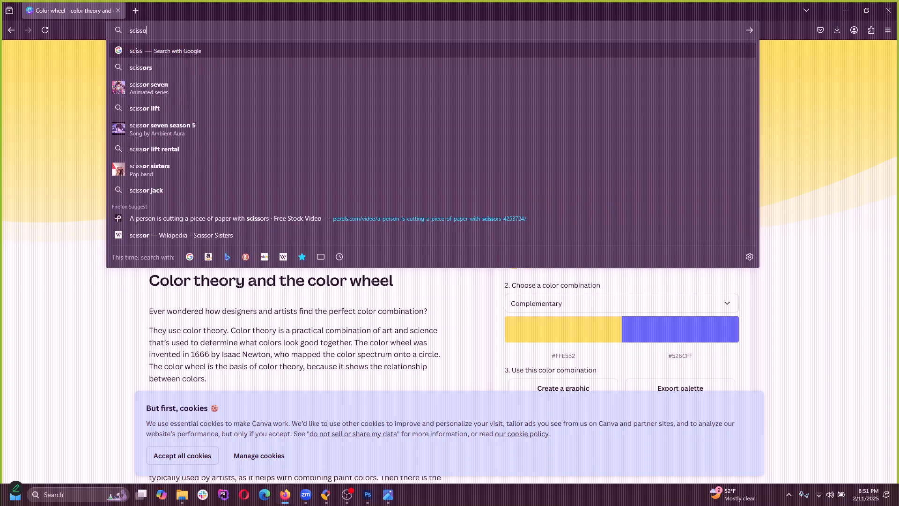
text(rs gif)
key(Return)
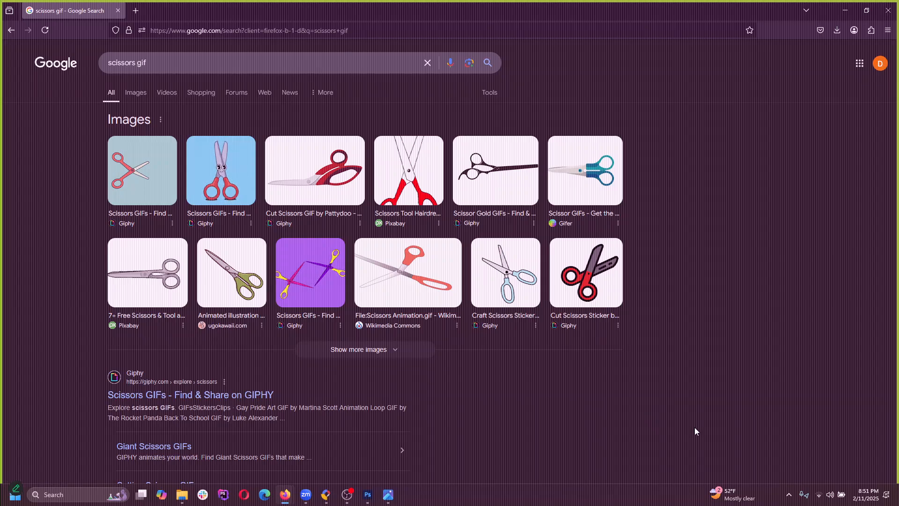
click(146, 92)
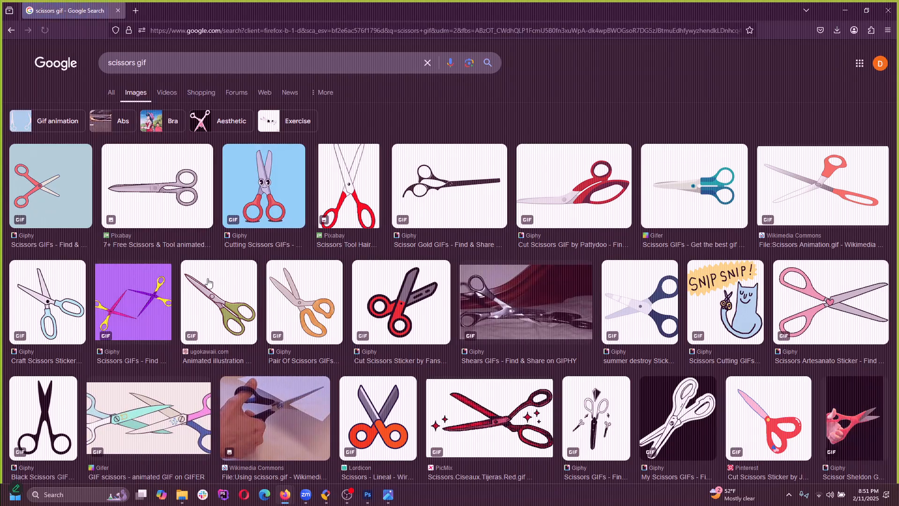
Step: Open the GIPHY scissors page from the web results and look through its GIFs for a scissors reference
click(112, 92)
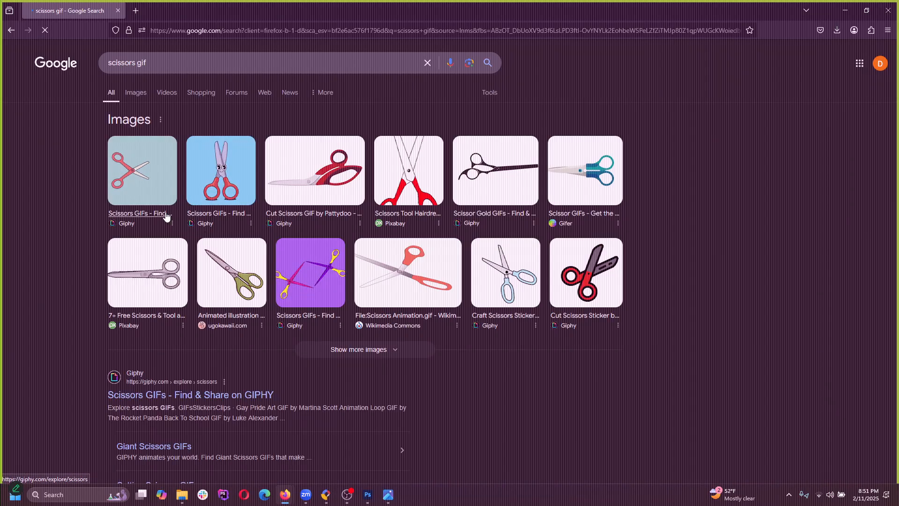
scroll(128, 309, down, 3)
click(175, 252)
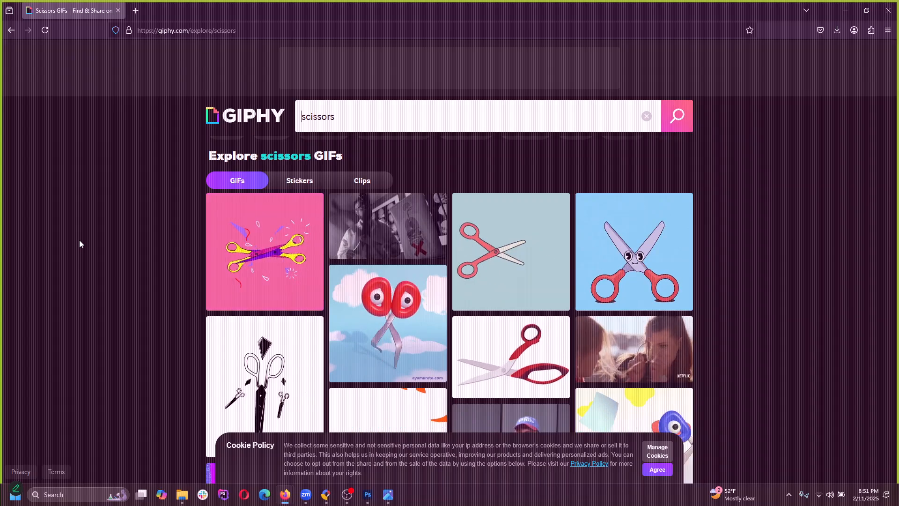
scroll(80, 239, down, 1)
scroll(80, 239, down, 4)
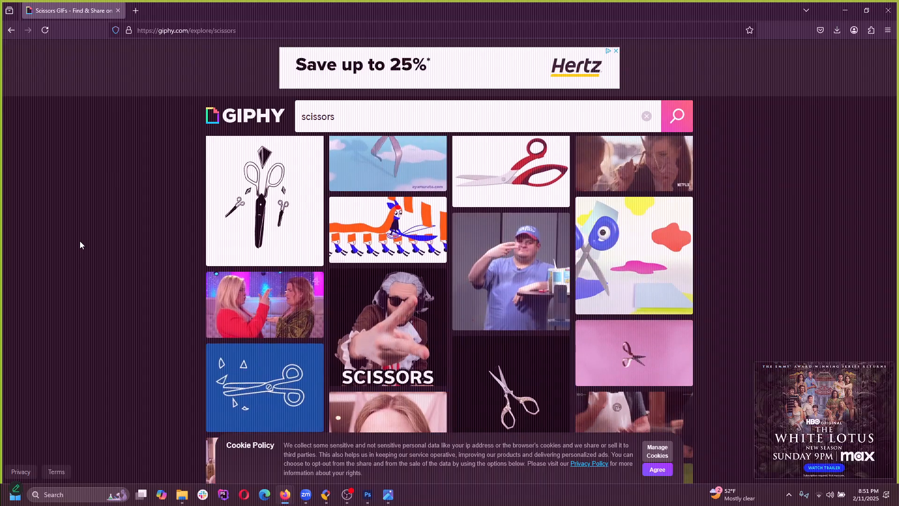
scroll(80, 241, down, 1)
scroll(79, 241, down, 9)
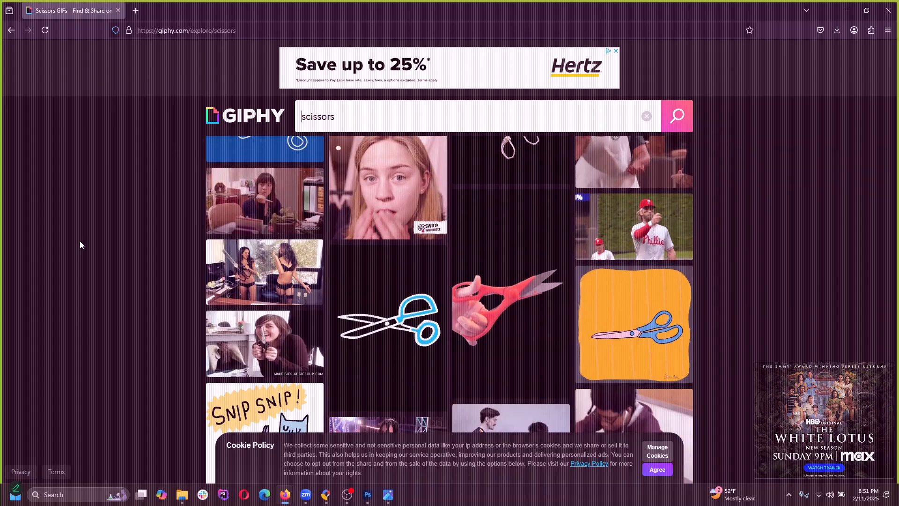
scroll(80, 241, down, 18)
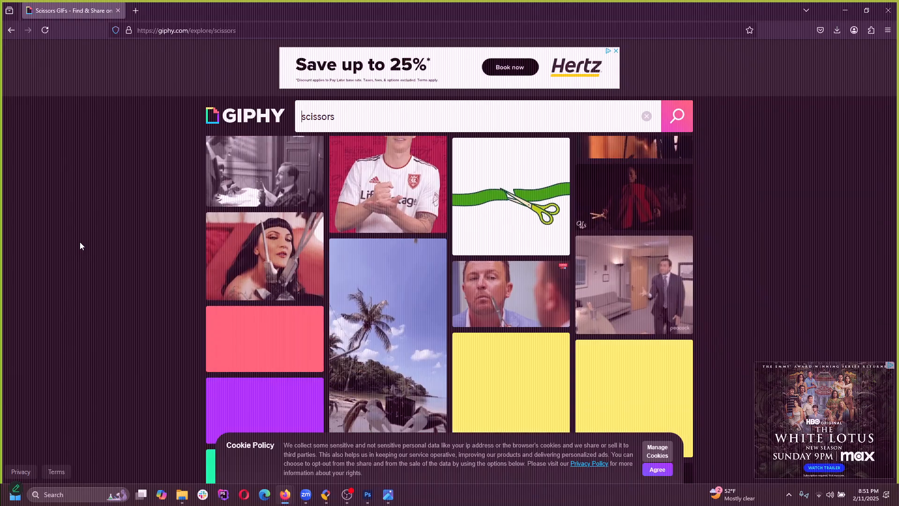
scroll(80, 242, down, 16)
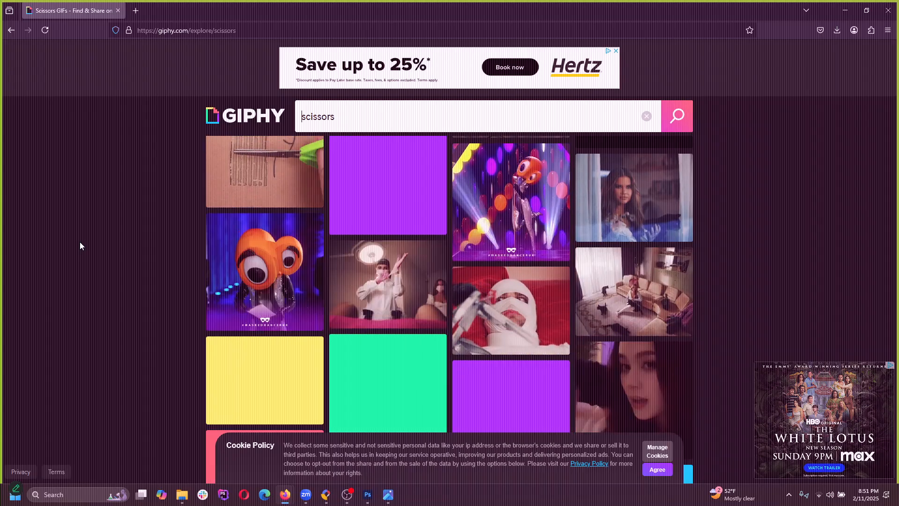
scroll(79, 246, down, 5)
Step: Go back to the search results and browse Tenor's scissors GIFs for a reference
key(alt+Left)
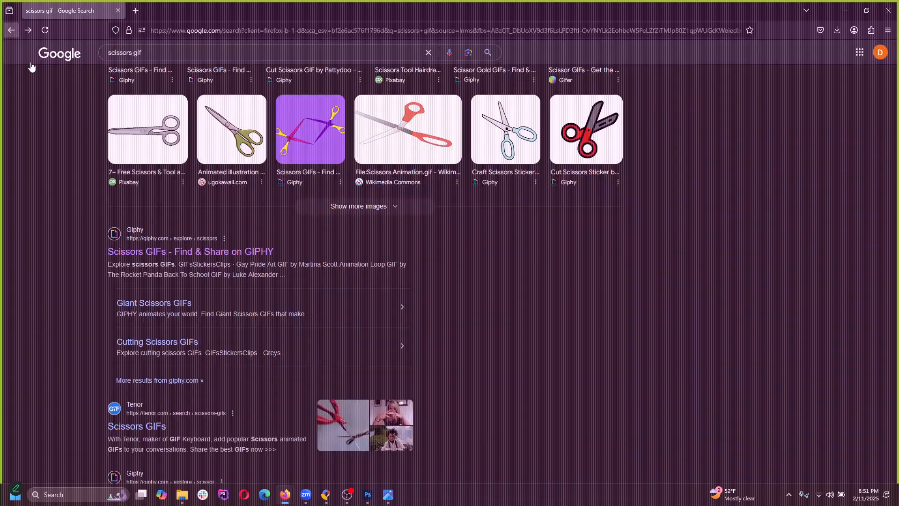
scroll(157, 291, down, 3)
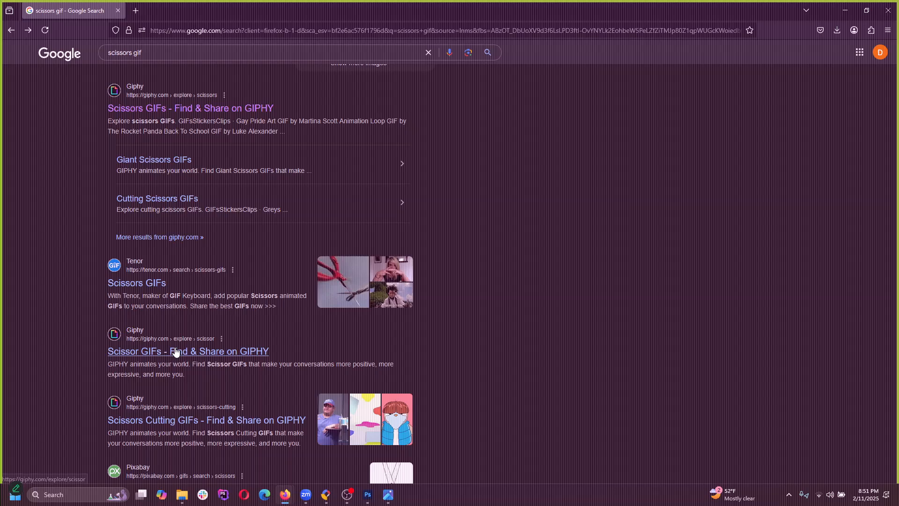
click(146, 284)
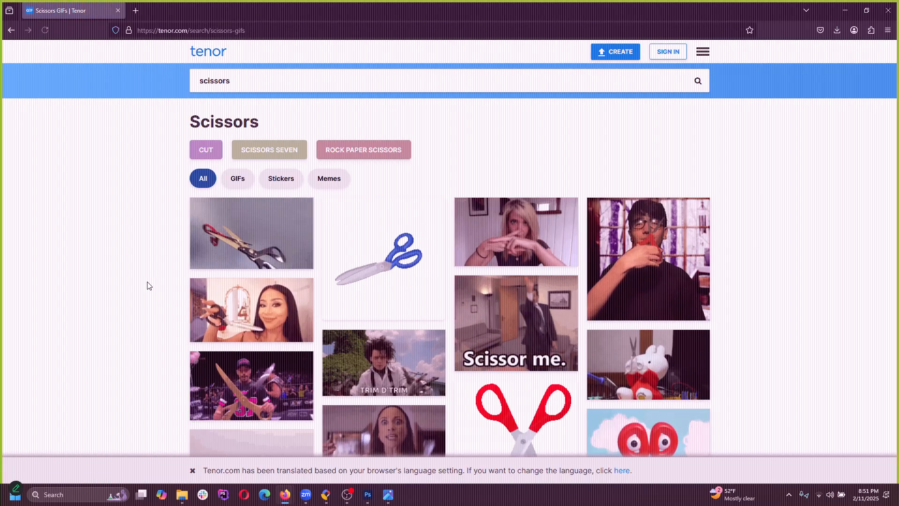
scroll(144, 285, down, 10)
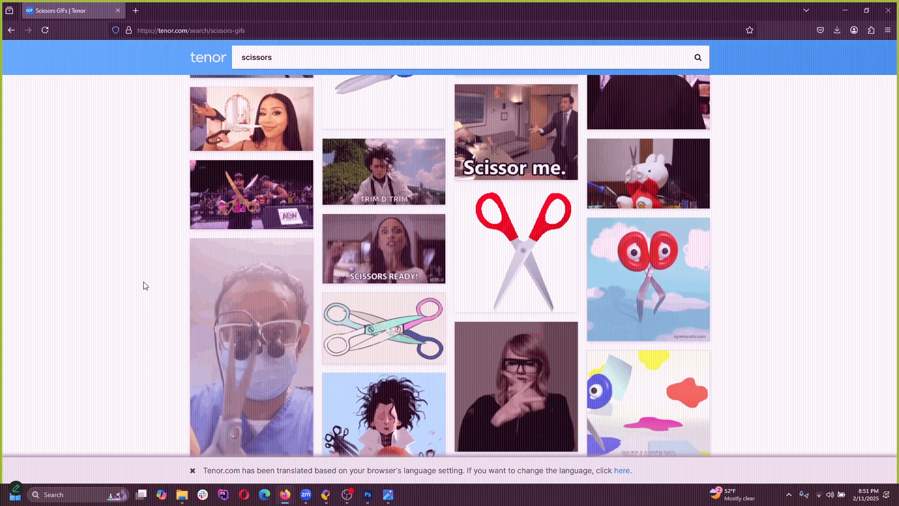
scroll(144, 286, up, 4)
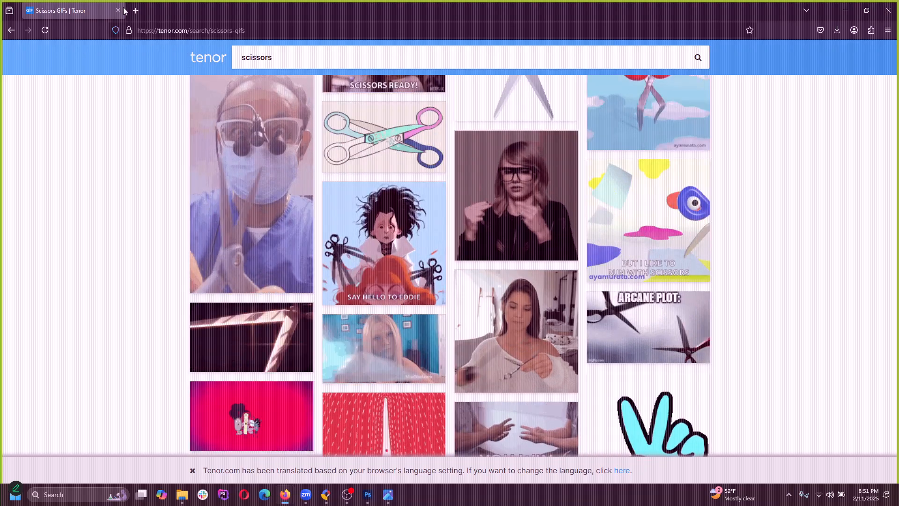
Step: Switch to Photoshop, close the 320 x 50 px document and create a 200 x 200 px one with artboards at 72 ppi
key(alt+Tab)
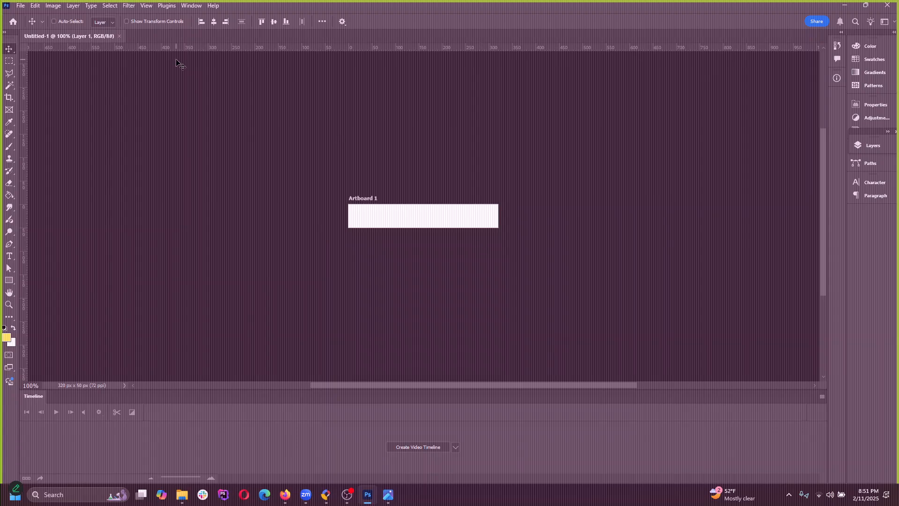
click(120, 36)
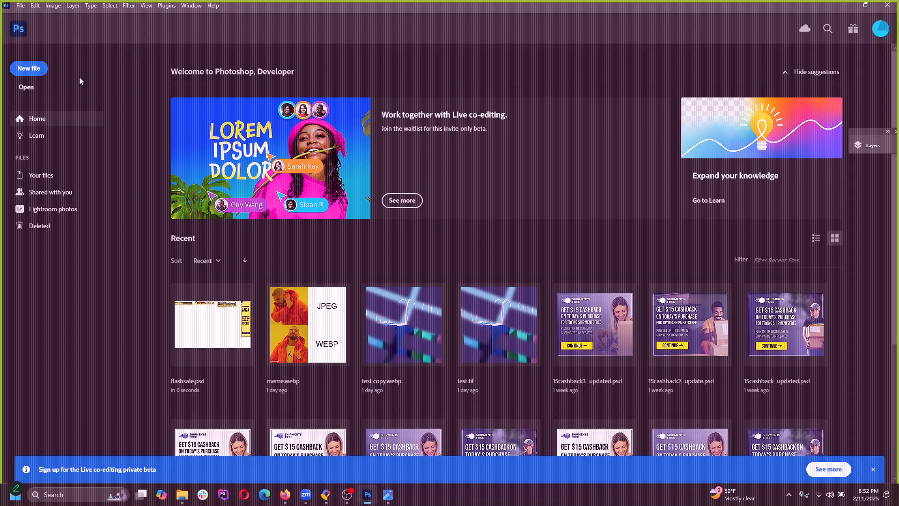
click(29, 68)
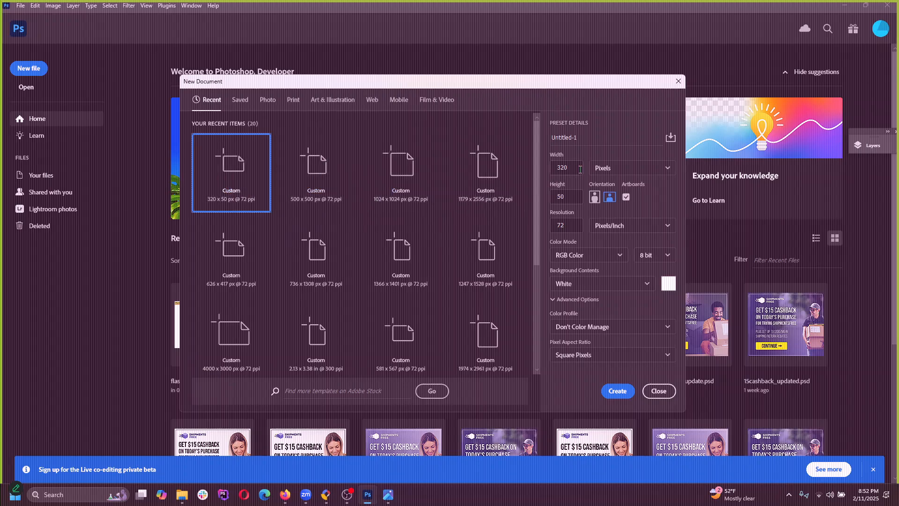
click(547, 169)
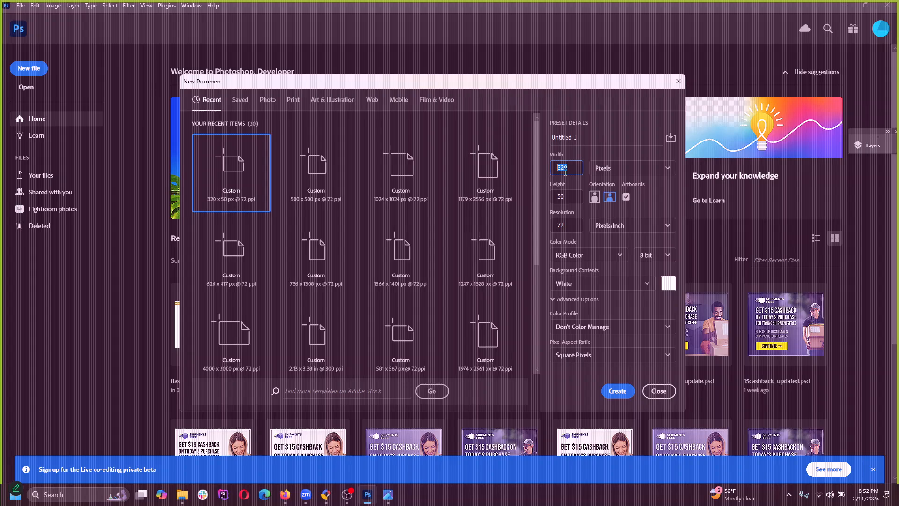
text(50)
double_click(558, 169)
click(565, 173)
text(0)
key(ctrl+a)
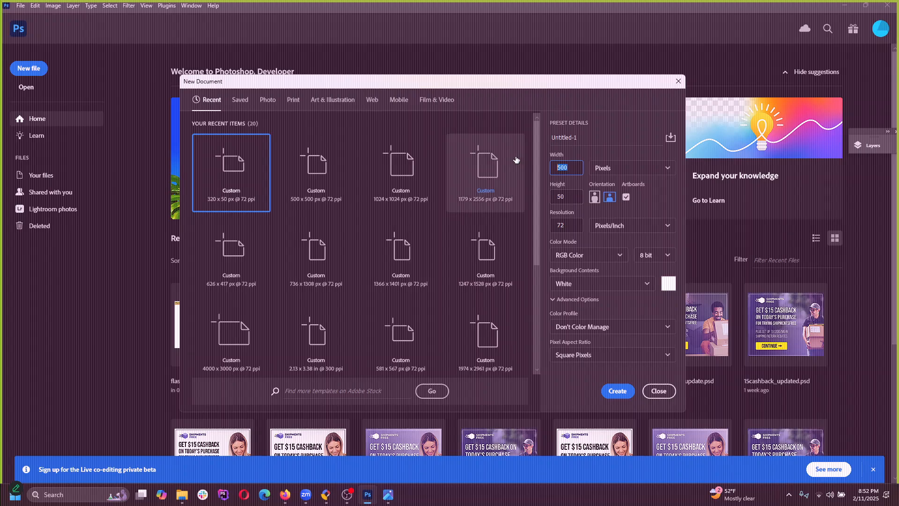
text(200)
key(Tab)
text(200)
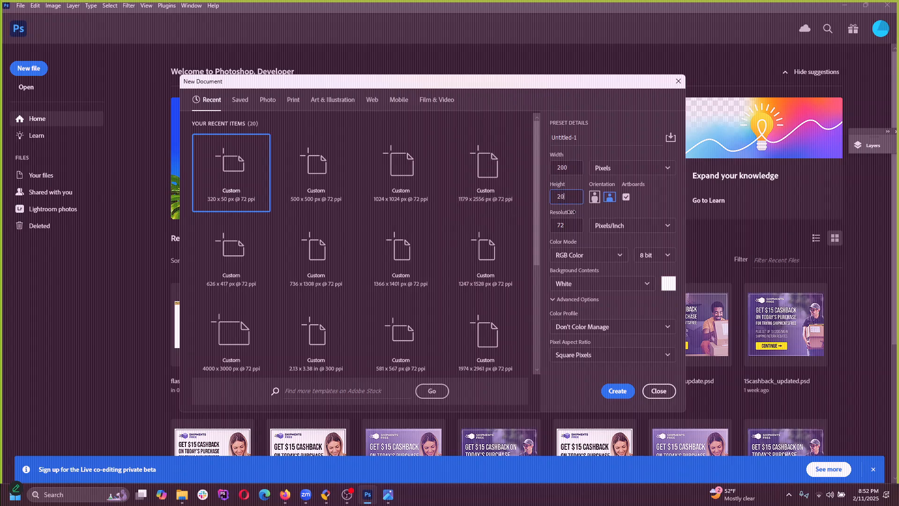
click(619, 394)
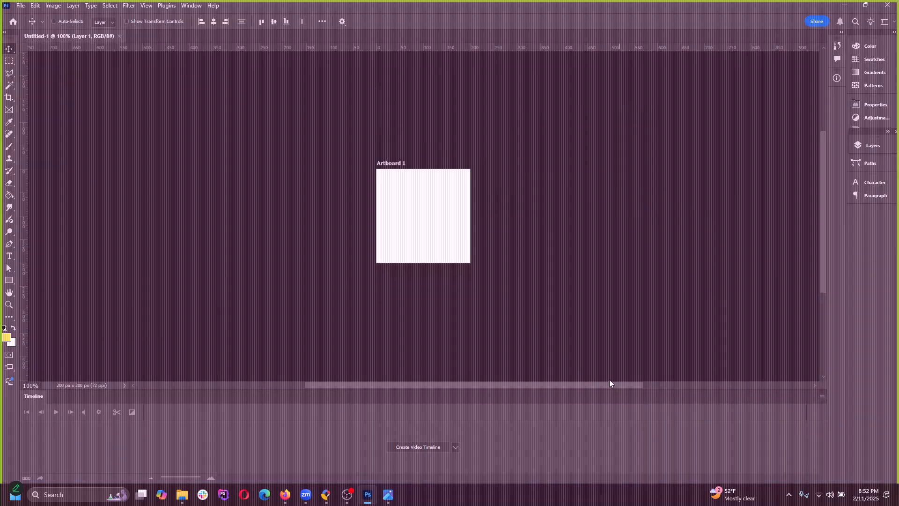
Step: Draw an upright ellipse of about 44 x 72 px on the artboard, with no fill and a dashed 2.5 px stroke
key(ctrl+0)
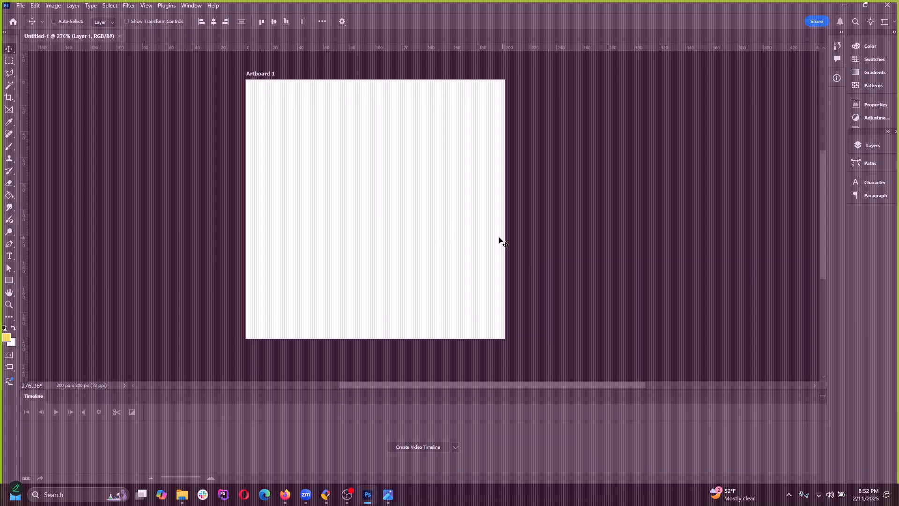
click(11, 285)
click(45, 286)
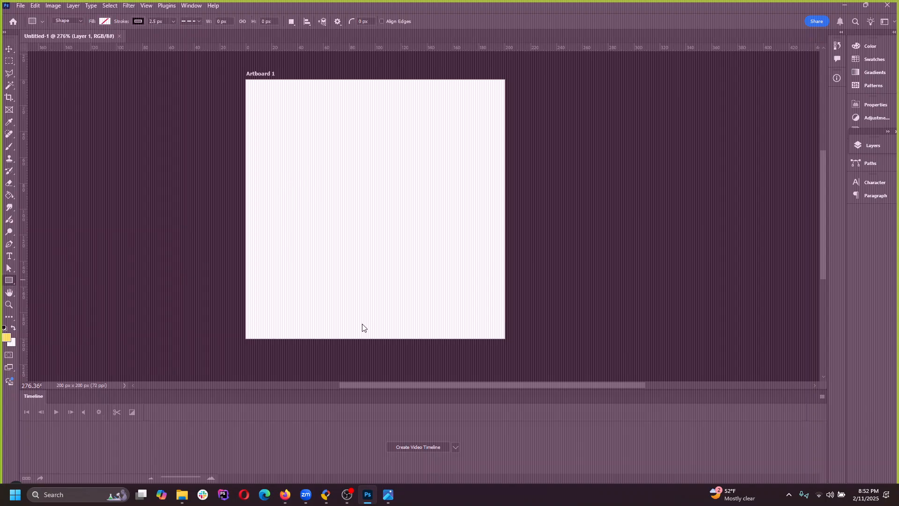
key(shift+u)
click(10, 283)
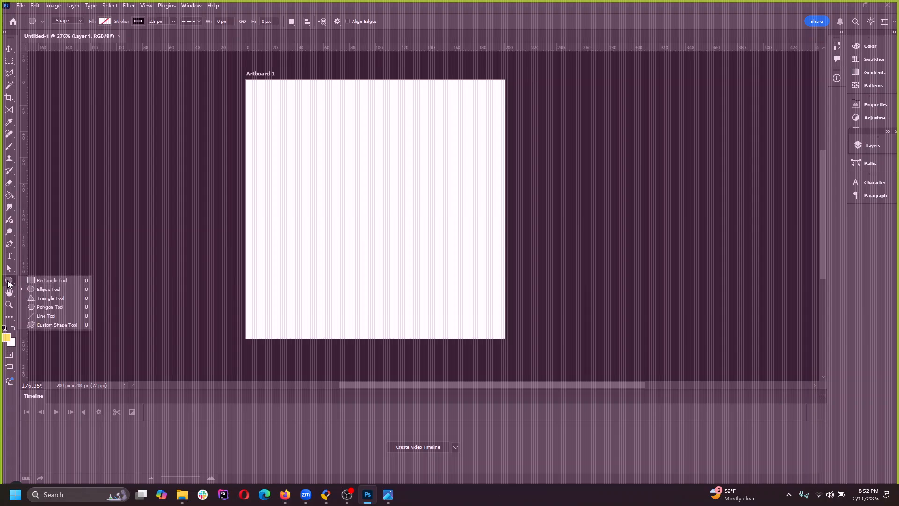
click(35, 289)
drag(320, 173, 375, 266)
key(v)
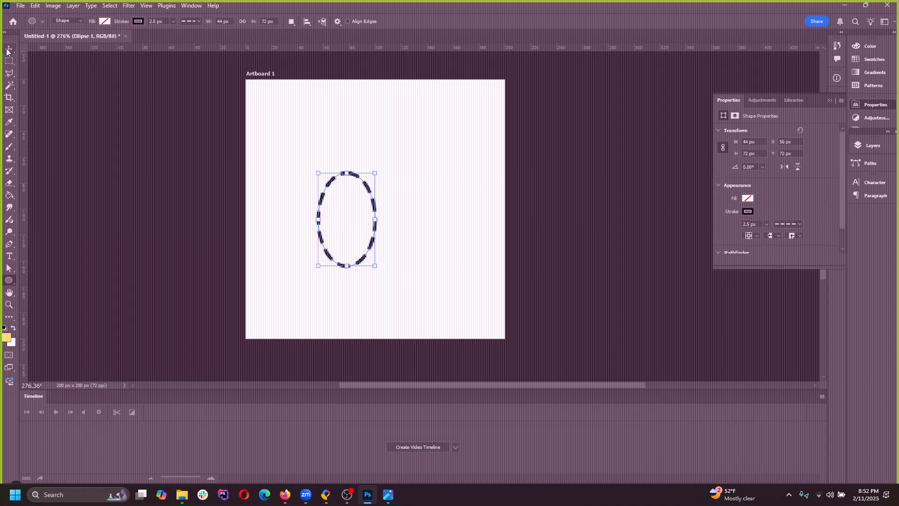
Step: Move the ellipse lower on the artboard and change its dashed outline to a solid stroke
mouse_move(341, 179)
mouse_down()
mouse_move(352, 213)
mouse_move(341, 207)
mouse_up()
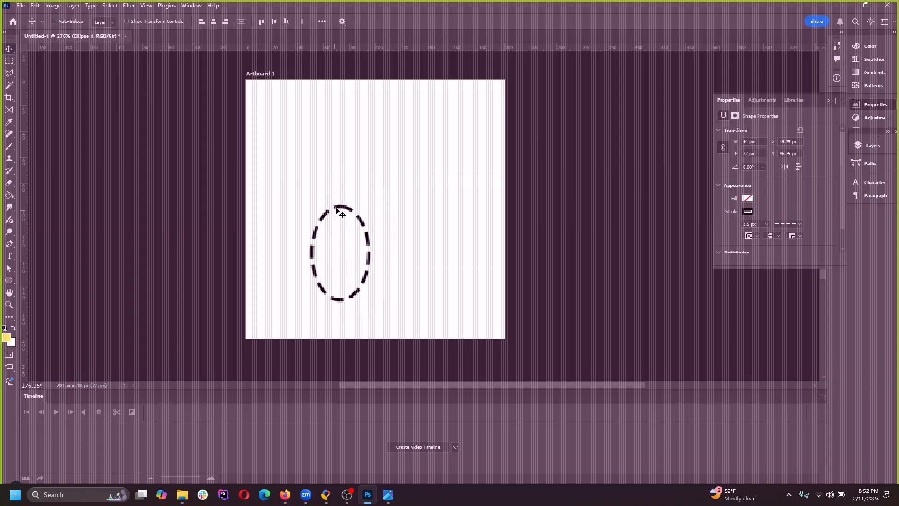
click(10, 280)
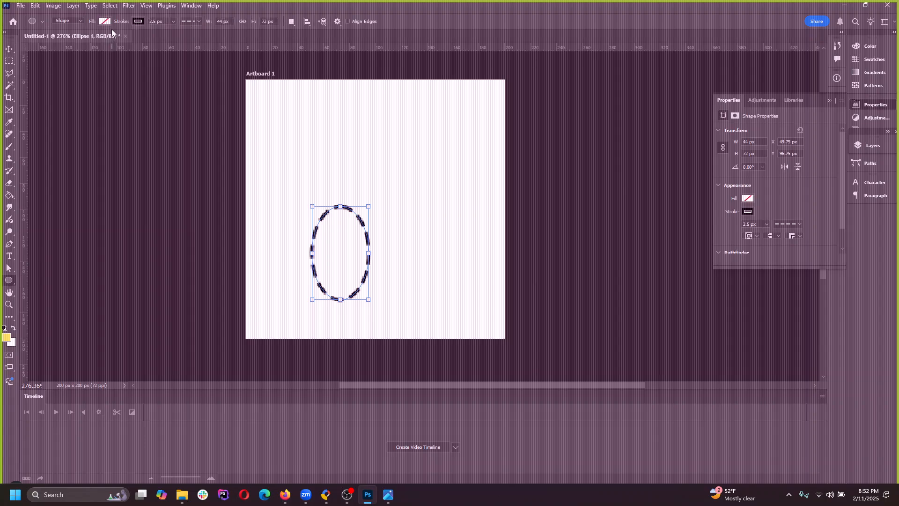
click(173, 21)
click(200, 21)
click(185, 52)
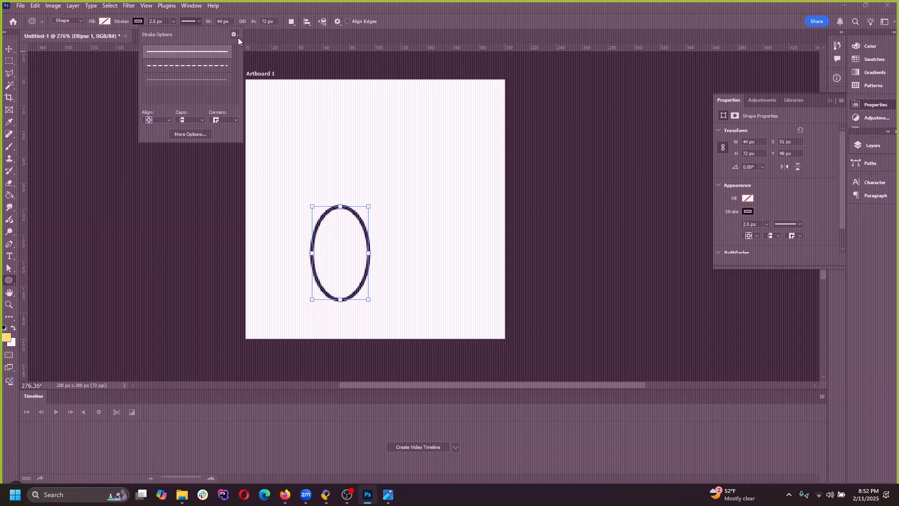
click(267, 6)
click(173, 21)
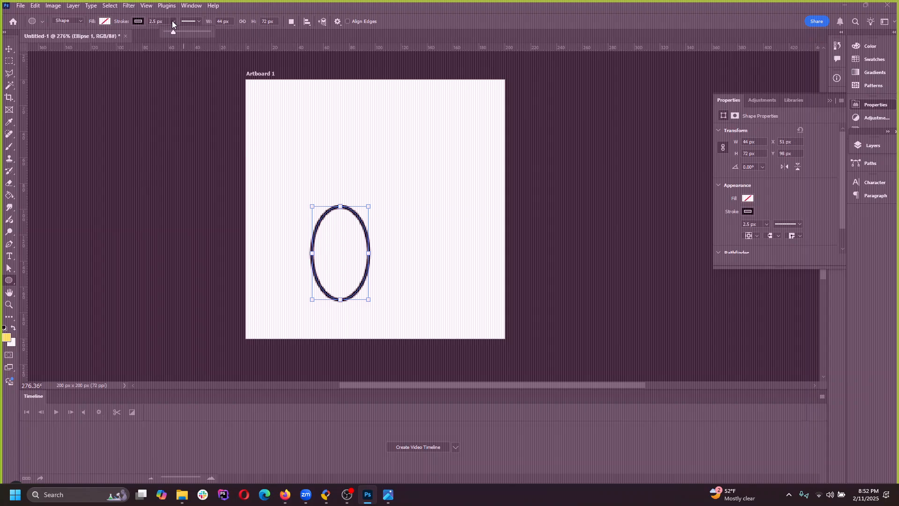
drag(175, 32, 181, 34)
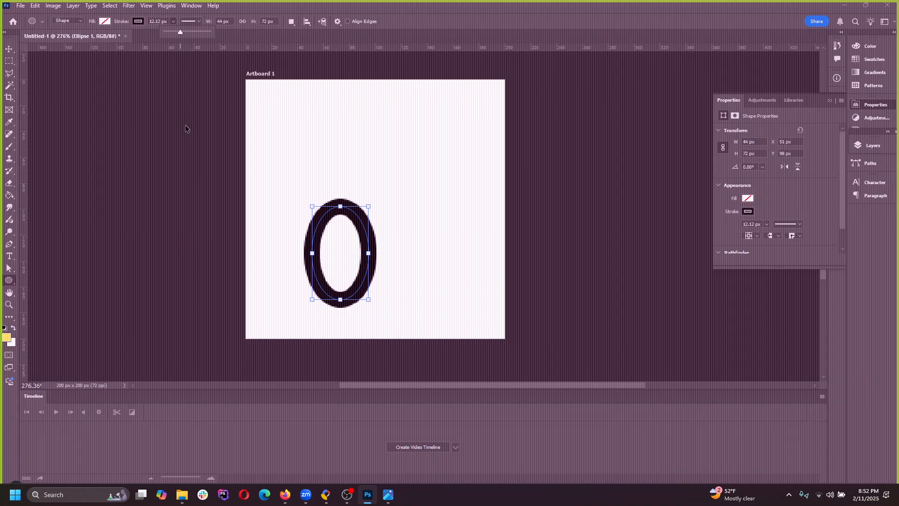
key(Escape)
Step: Delete the ellipse from the 200 x 200 px artboard
click(9, 49)
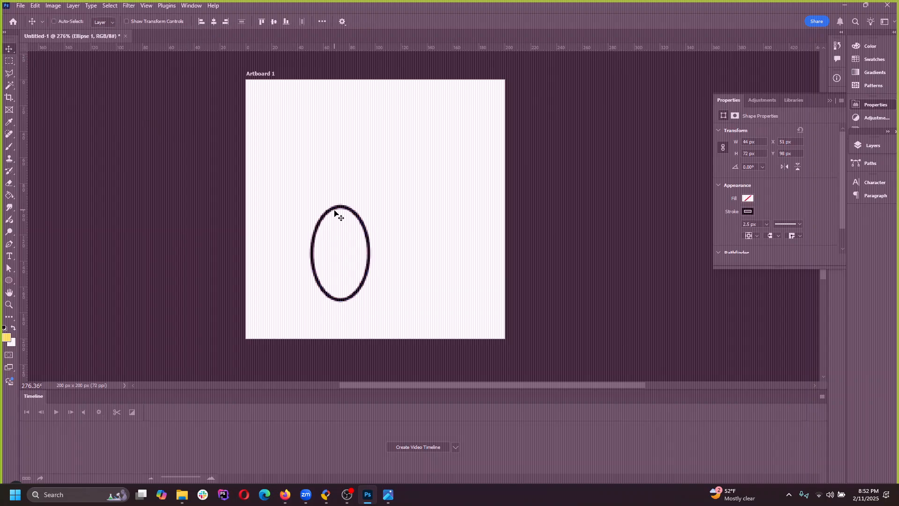
drag(335, 211, 360, 216)
key(shift+v)
key(Delete)
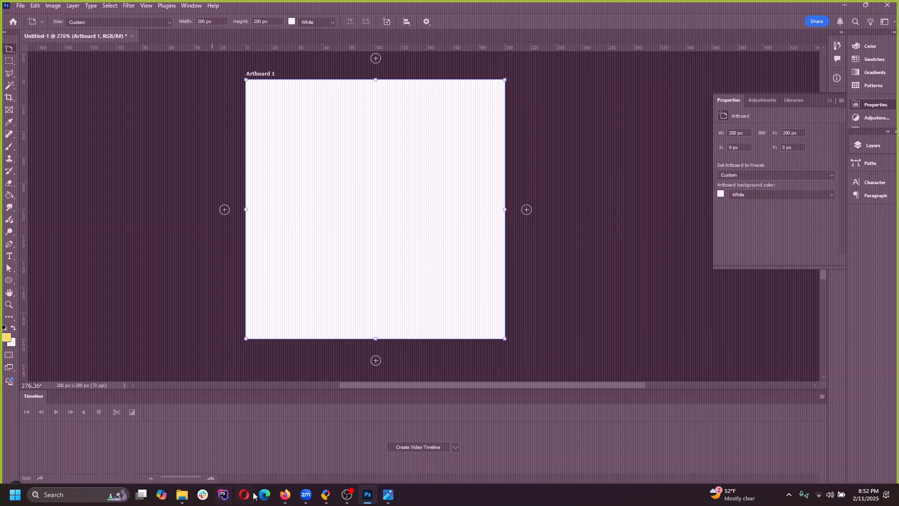
Step: Launch Illustrator and create a new 500 x 500 px document in RGB colour at 72 ppi
click(112, 495)
text(il)
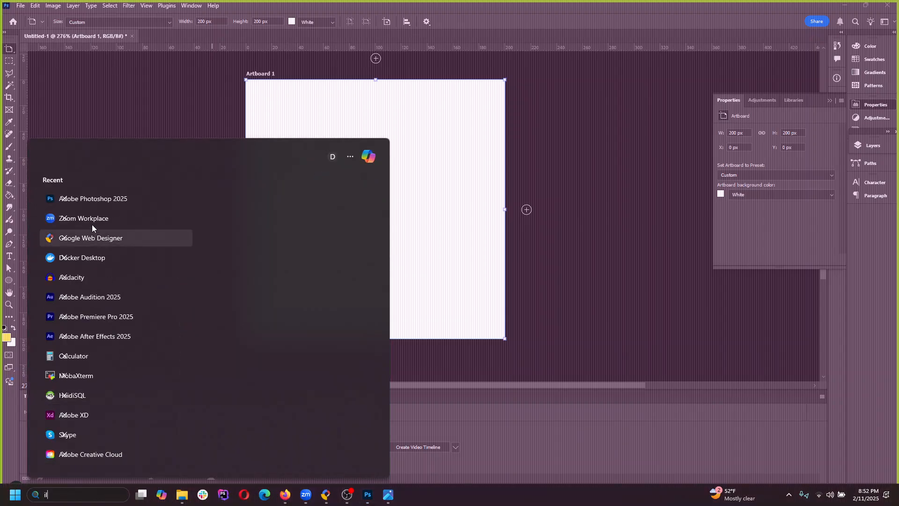
click(89, 203)
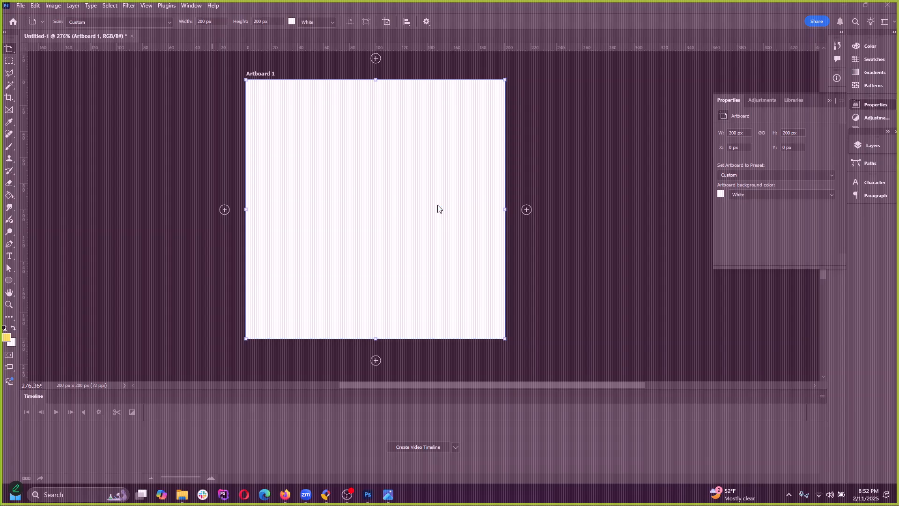
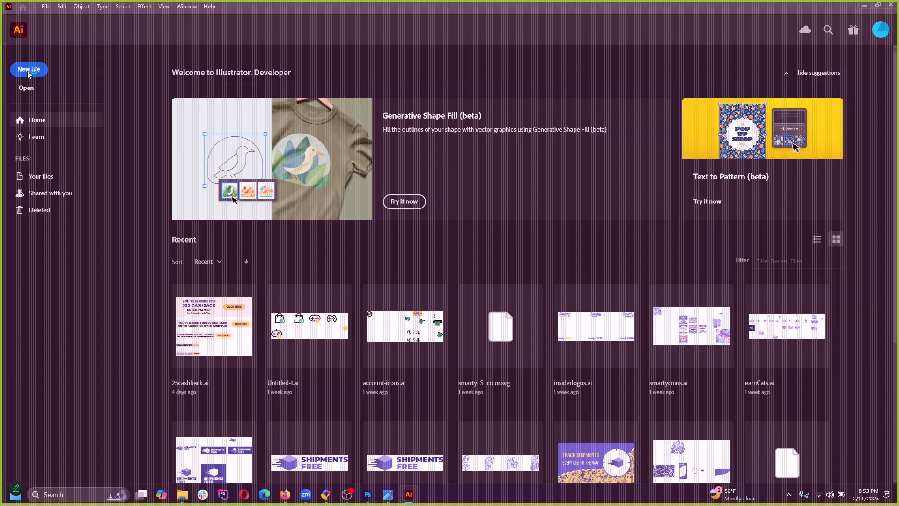
click(29, 70)
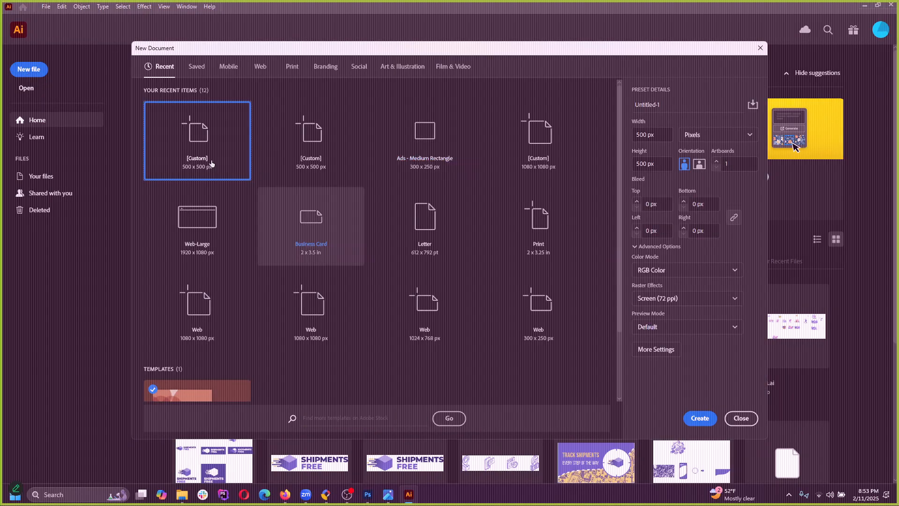
click(696, 423)
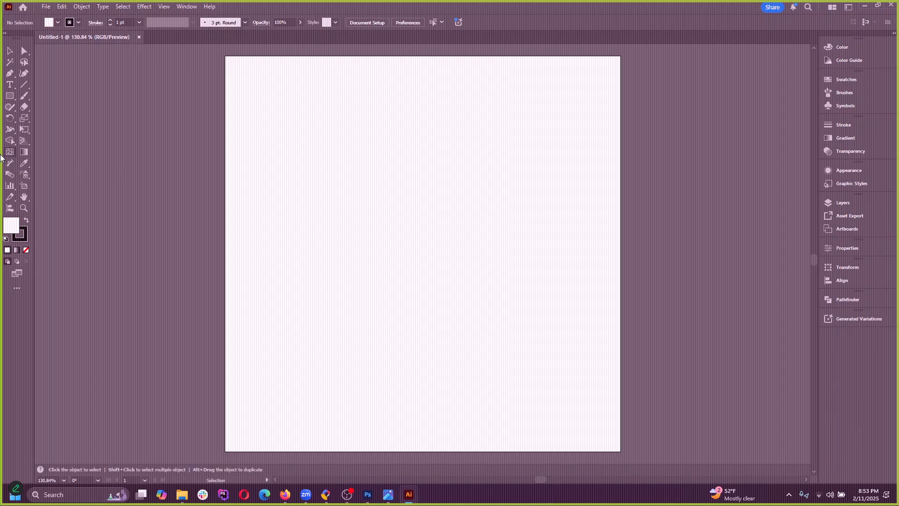
Step: Draw a horizontal ellipse of about 52 x 35 px as the outer edge of the scissors' finger loop
click(10, 75)
key(ctrl+equal)
key(ctrl+equal)
key(ctrl+equal)
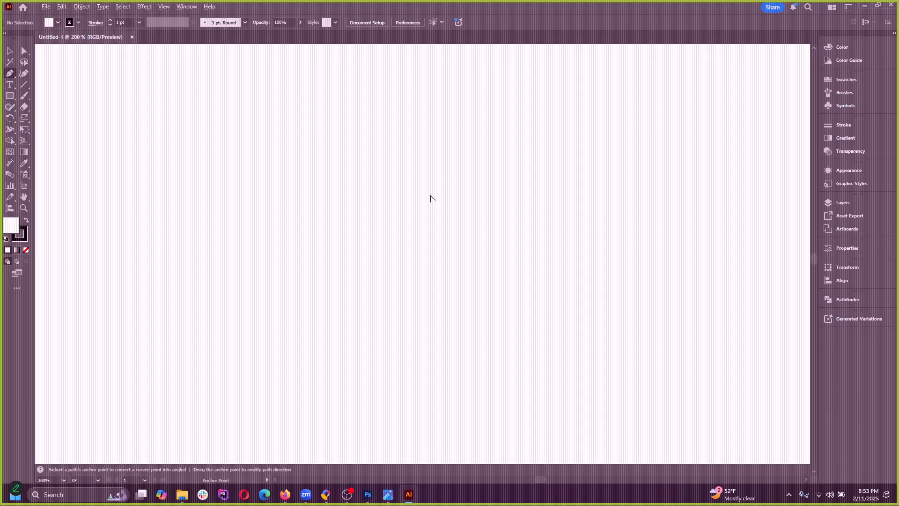
drag(10, 102, 49, 118)
mouse_move(130, 156)
mouse_down()
mouse_move(235, 218)
mouse_move(225, 218)
mouse_up()
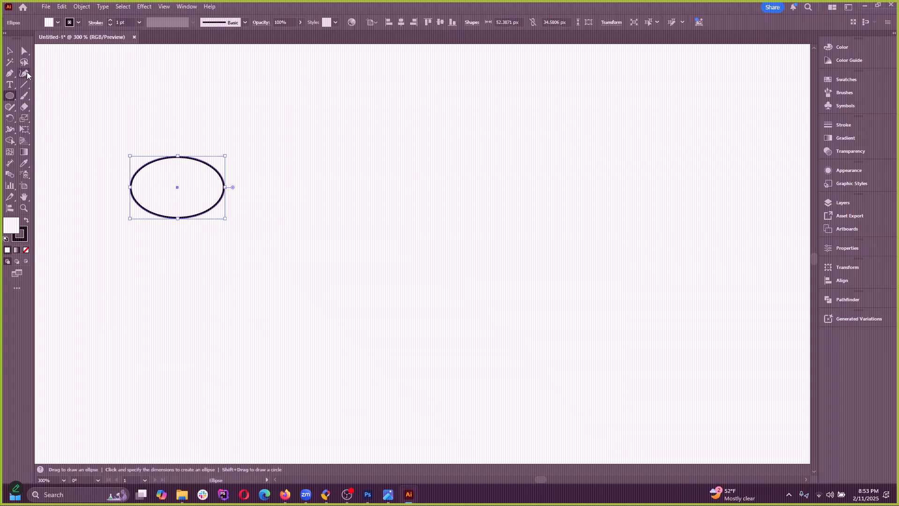
Step: Add a smaller copy of the ellipse inside the first one to form the finger hole
click(10, 50)
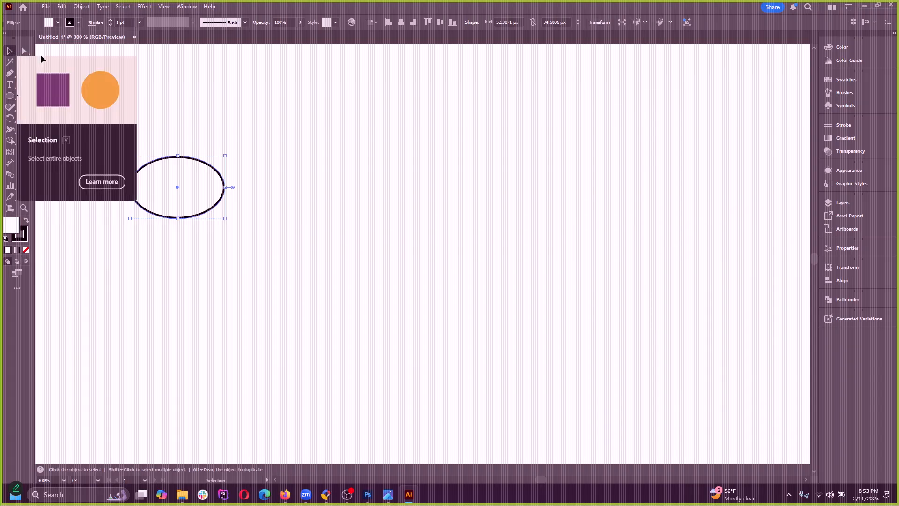
click(213, 158)
click(184, 157)
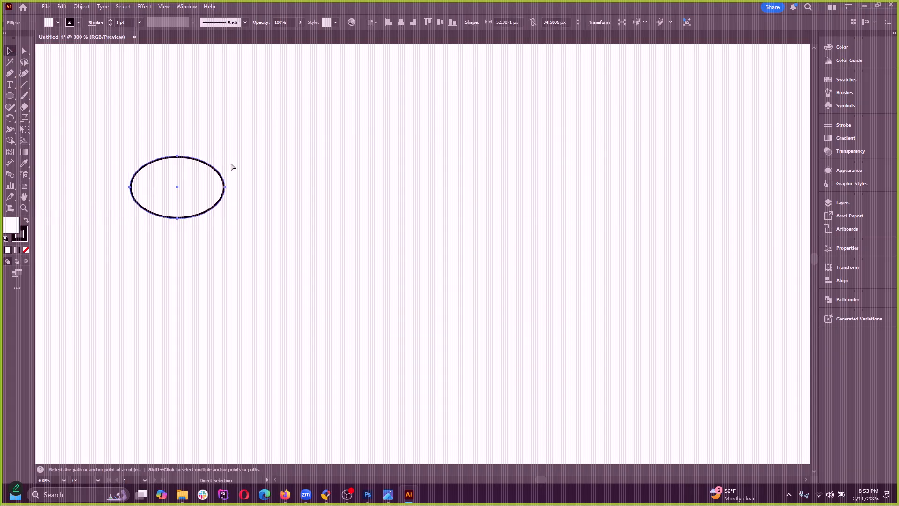
drag(225, 154, 214, 191)
click(235, 193)
Step: Draw a blade about 162 x 12 px with the Pen tool, running from the outer ellipse's top to a curved tip and back
click(10, 73)
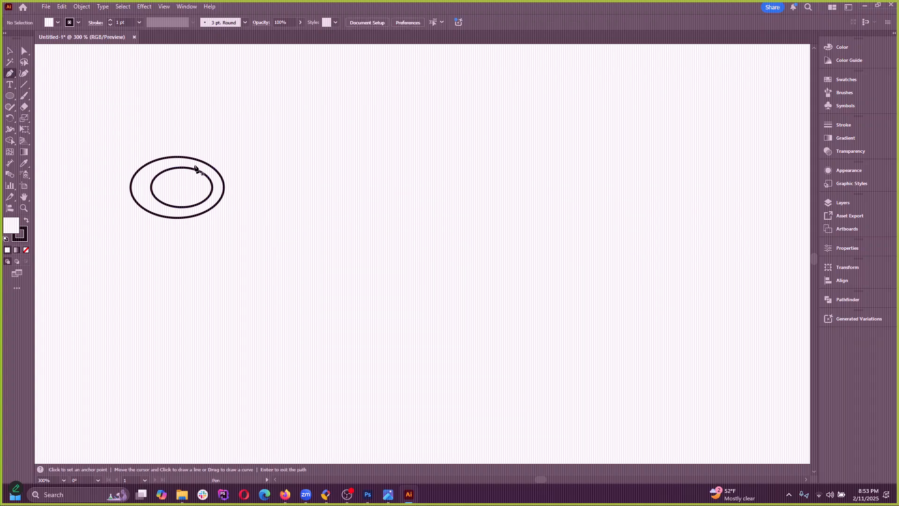
scroll(180, 164, down, 1)
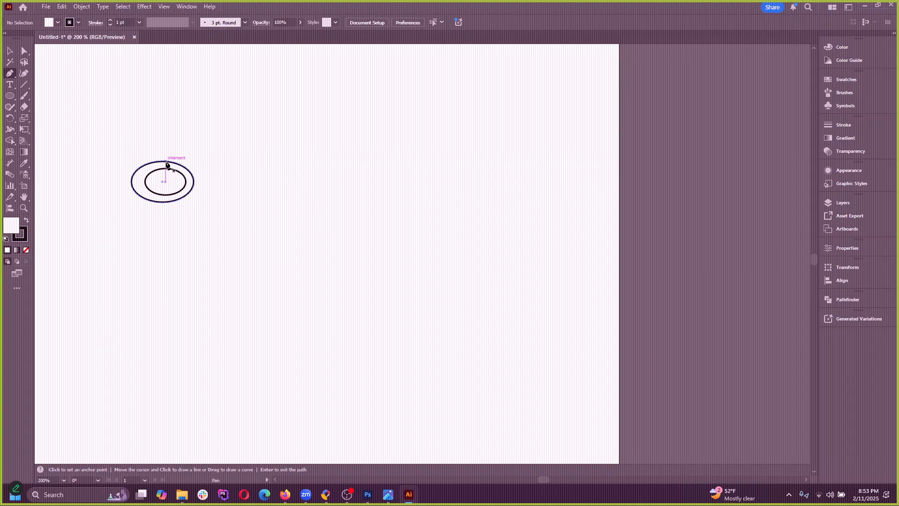
click(163, 161)
click(359, 160)
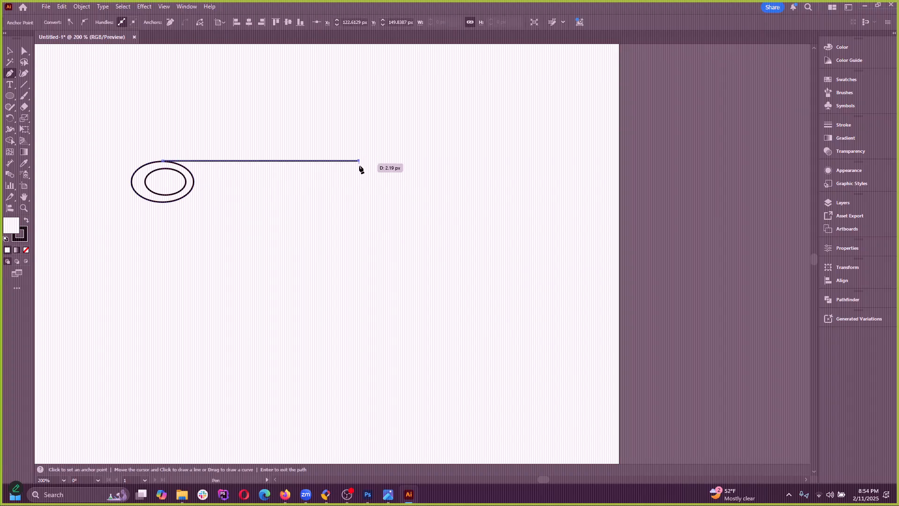
drag(338, 183, 315, 173)
key(ctrl+z)
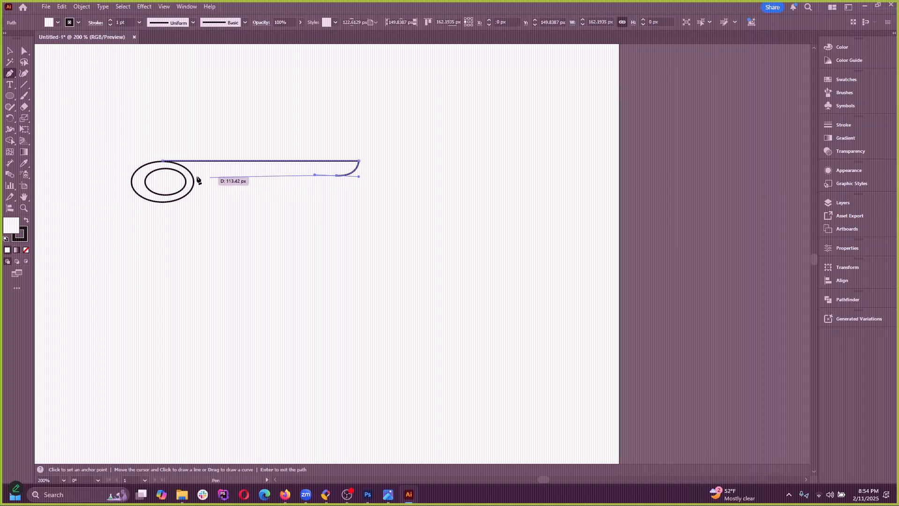
click(190, 172)
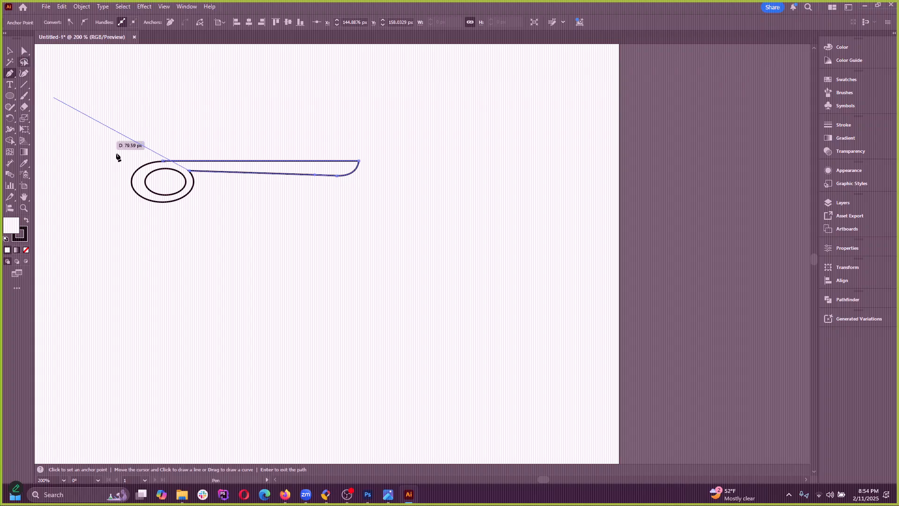
click(10, 51)
click(265, 115)
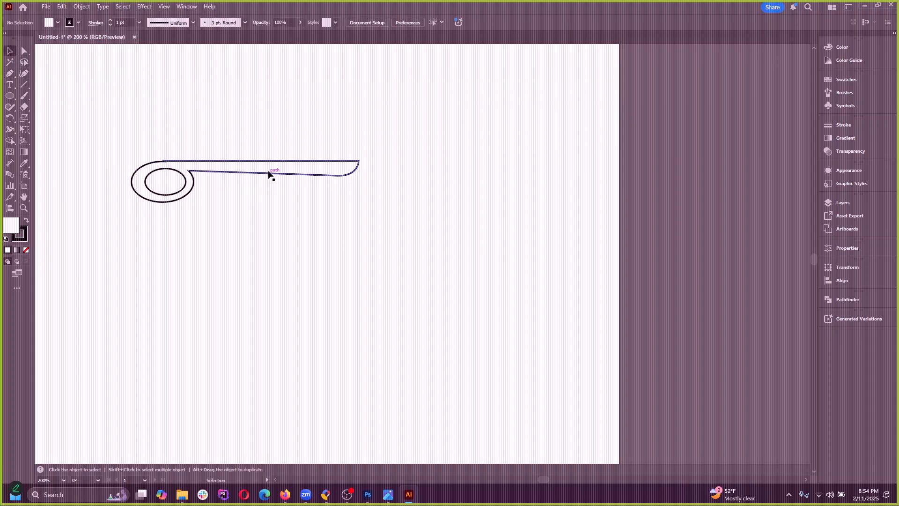
Step: Remove the fill from both ellipses and the blade path
mouse_move(267, 172)
mouse_down()
mouse_move(257, 185)
mouse_move(268, 187)
mouse_up()
key(ctrl+equal)
key(ctrl+equal)
key(ctrl+equal)
key(ctrl+a)
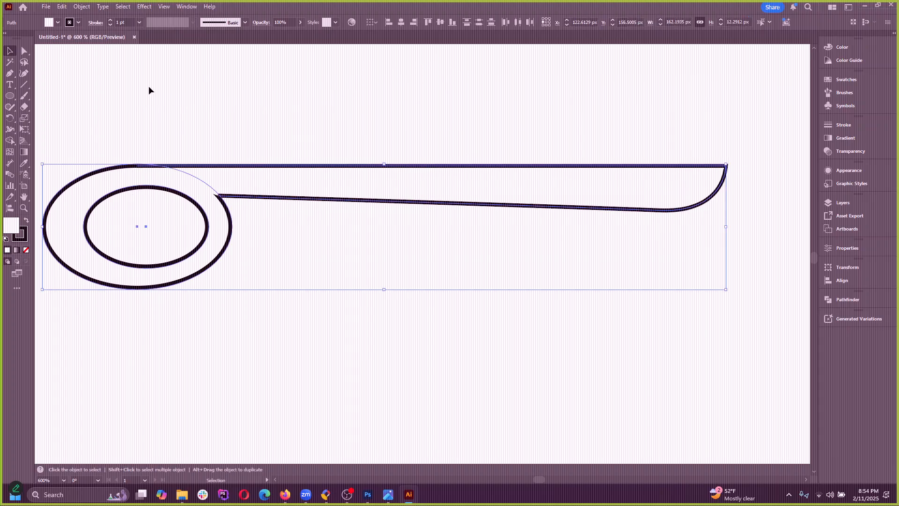
click(57, 23)
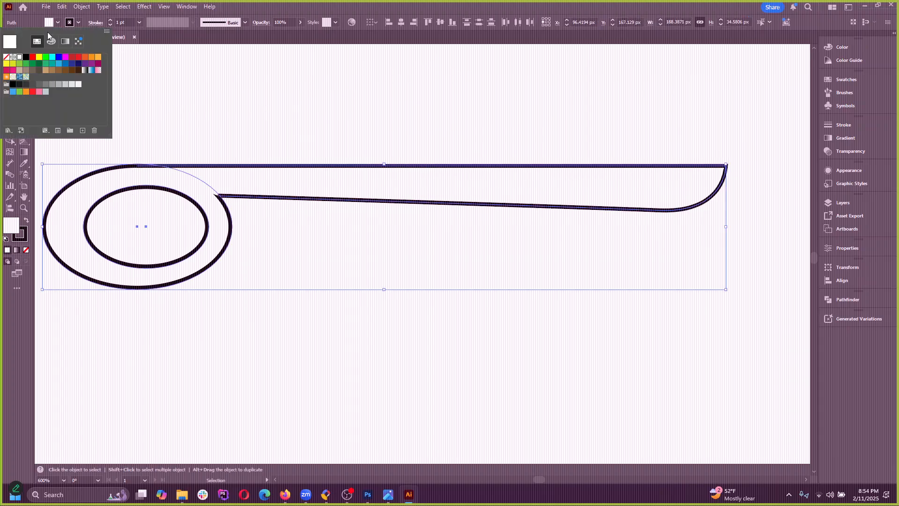
click(5, 57)
click(286, 126)
Step: Move the blade's lower end anchor slightly up along the outer ellipse to narrow the blade where it meets the loop
scroll(314, 183, down, 3)
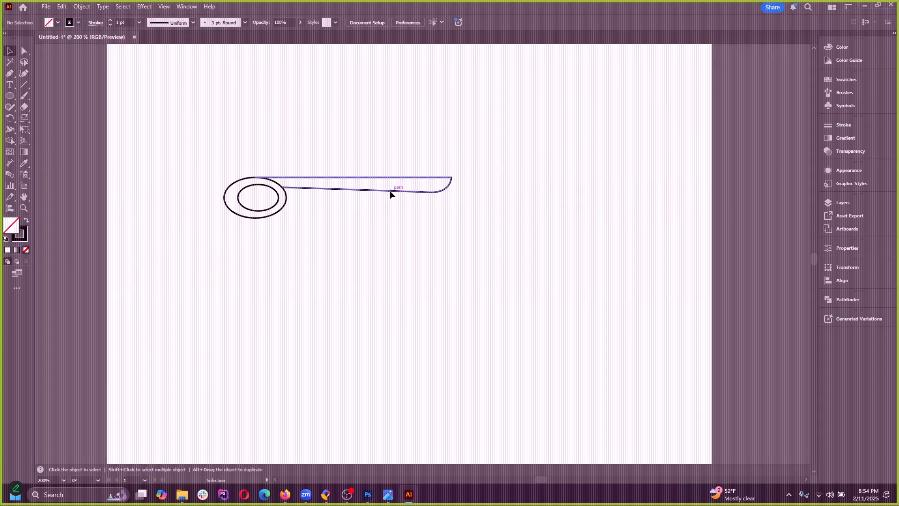
scroll(370, 192, up, 3)
scroll(436, 265, down, 3)
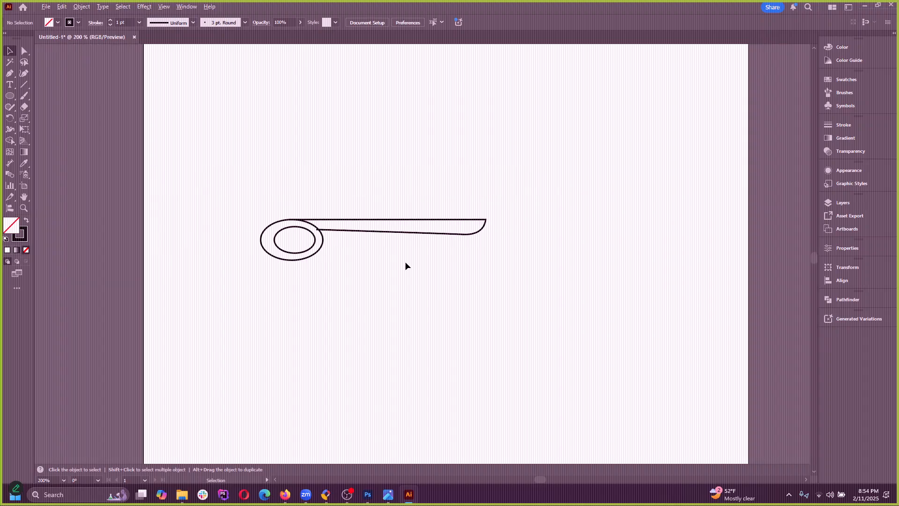
scroll(354, 230, up, 3)
click(24, 54)
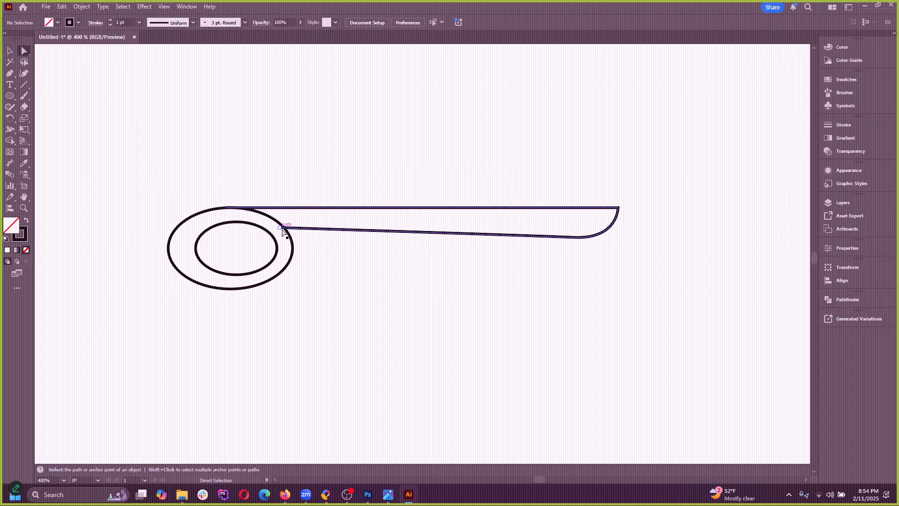
click(280, 229)
drag(280, 229, 275, 224)
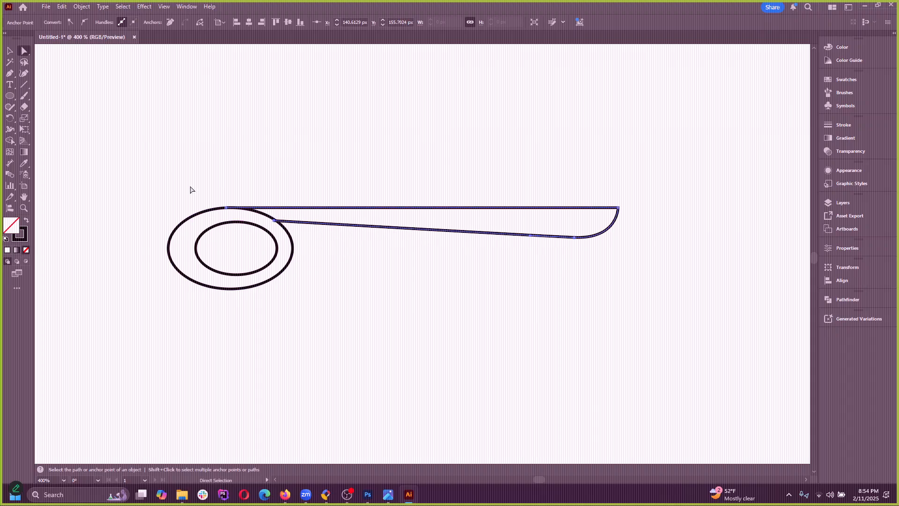
Step: Try to place a copy of the blade and both ellipses above the original
click(10, 50)
mouse_move(156, 134)
mouse_down()
mouse_move(638, 389)
mouse_move(597, 324)
mouse_up()
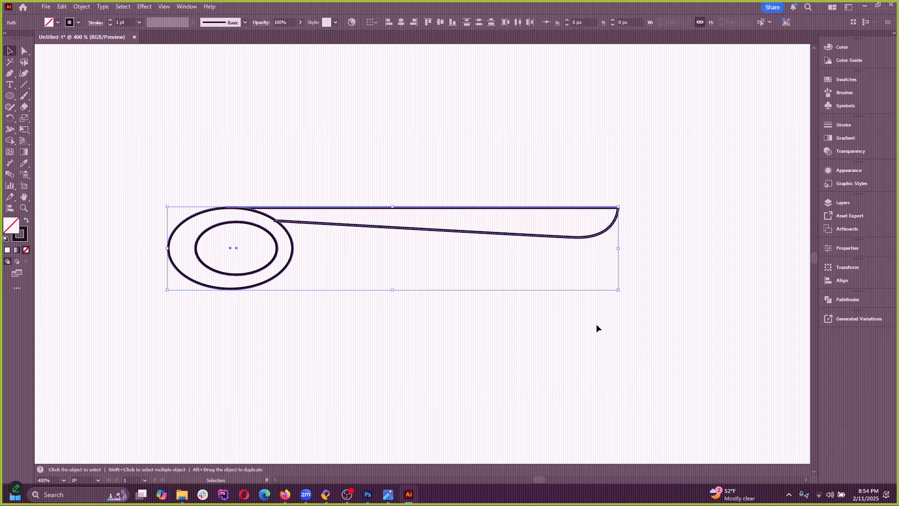
key(v)
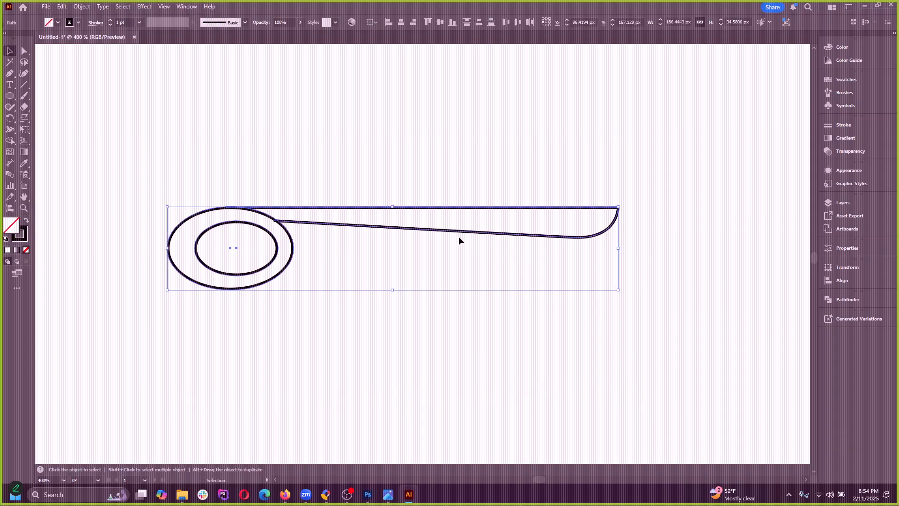
key(ctrl+c)
key(ctrl+v)
drag(476, 231, 457, 150)
key(ctrl+z)
key(ctrl+z)
click(287, 137)
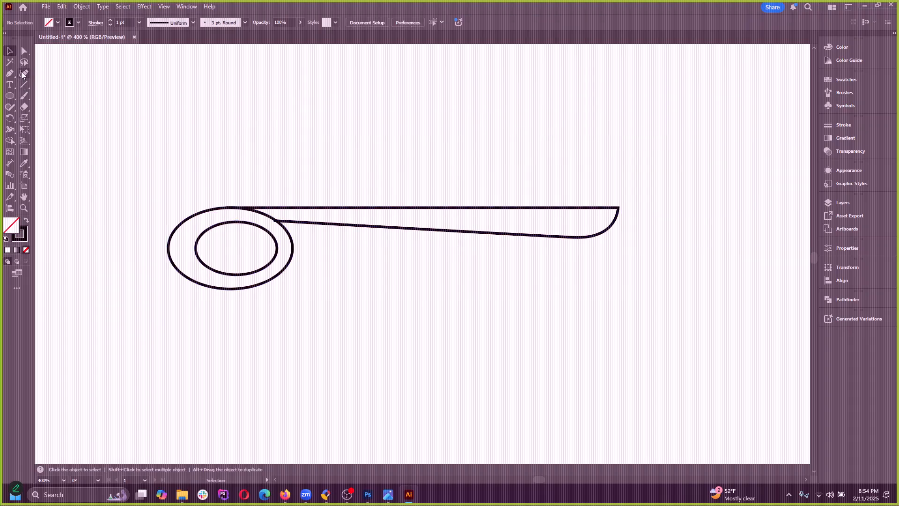
Step: Merge the blade with the ring between the two ellipses using the Shape Builder tool
key(ctrl+a)
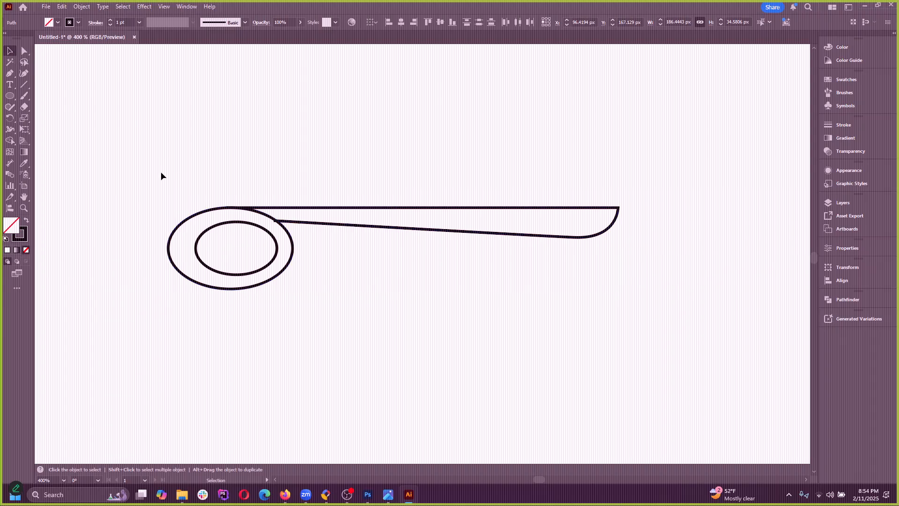
drag(161, 171, 418, 333)
click(9, 141)
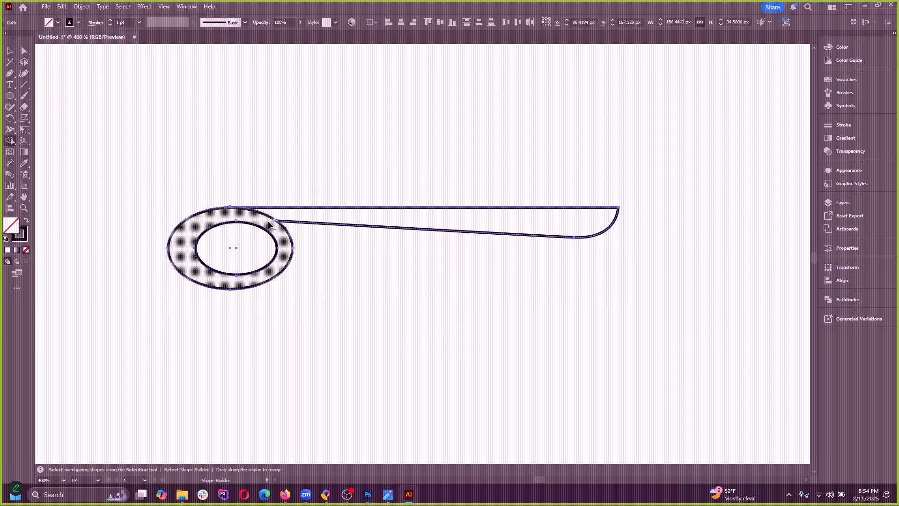
mouse_move(336, 232)
mouse_down()
mouse_move(287, 232)
mouse_move(253, 218)
mouse_move(371, 185)
mouse_move(477, 219)
mouse_up()
Step: Delete the leftover inner ellipse and reposition the merged scissor half near the middle of the view
click(10, 51)
key(ctrl+shift+a)
drag(192, 161, 313, 302)
key(Delete)
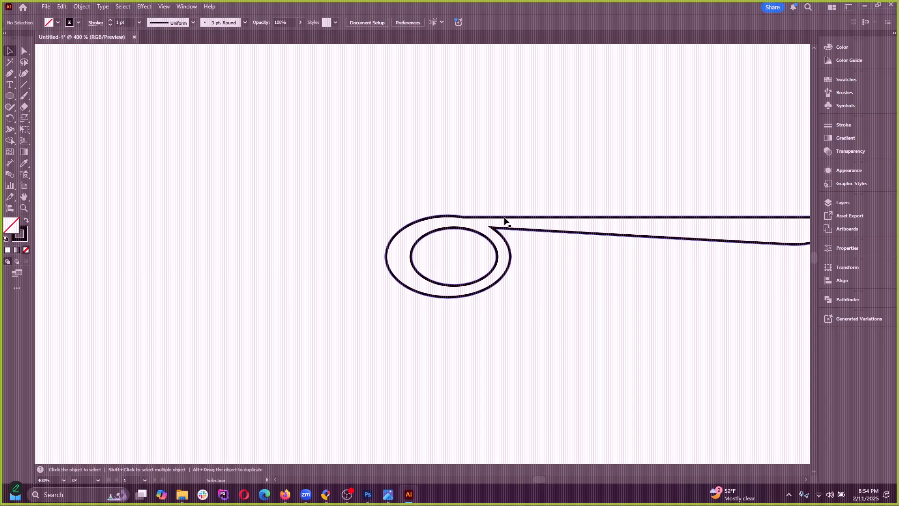
drag(506, 224, 245, 215)
click(23, 52)
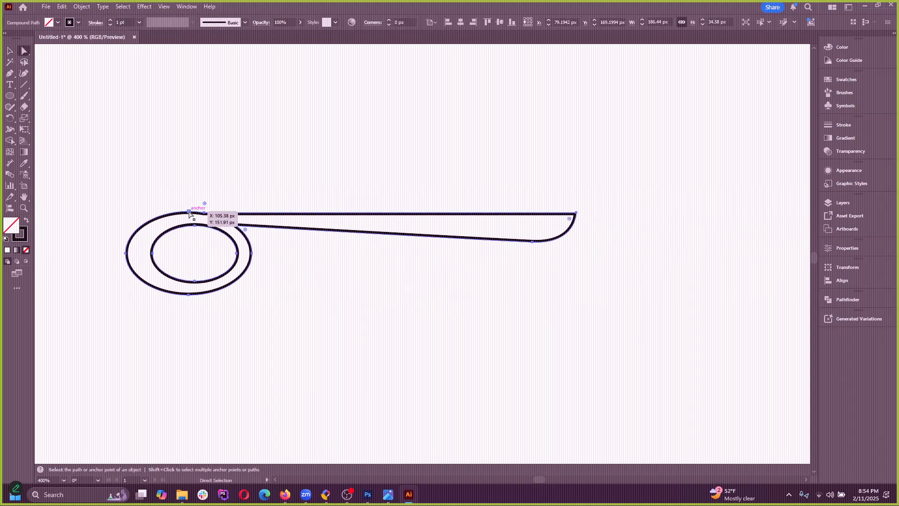
Step: Remove the extra anchor beside the loop's top anchor and the rightmost anchor from the merged scissor half's outer outline
click(203, 212)
click(173, 24)
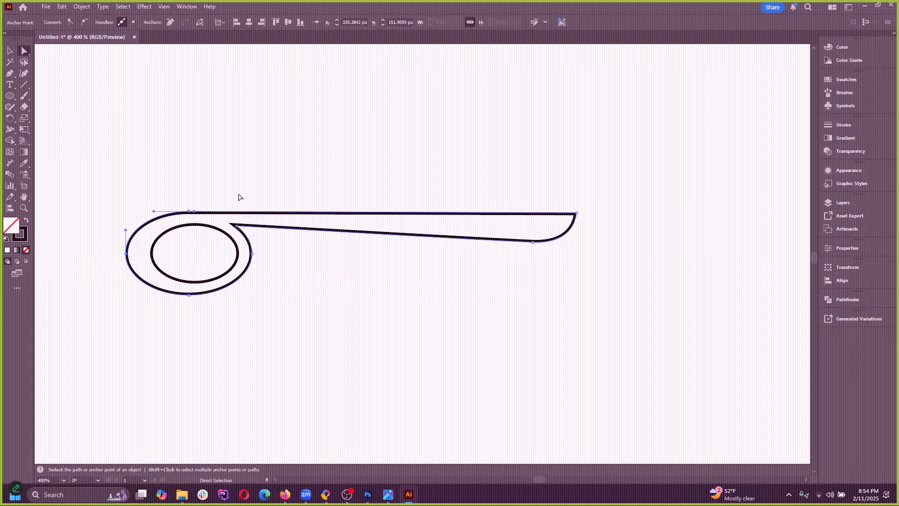
click(252, 254)
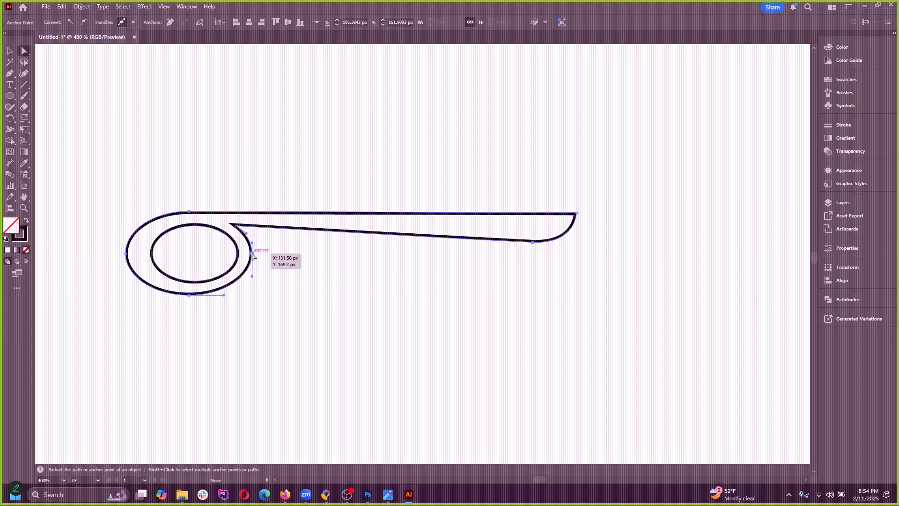
click(169, 24)
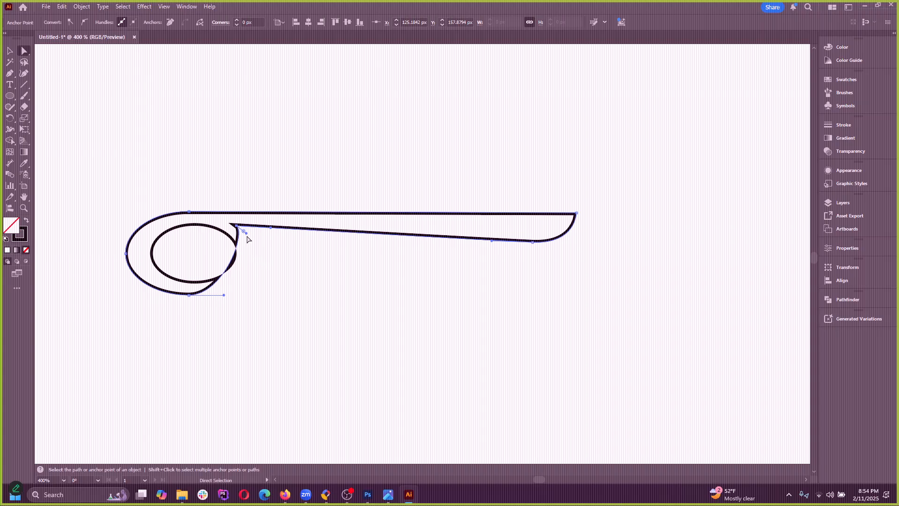
Step: Reshape the loop's outer outline into a rounded curve by adjusting its handles and bottom anchor, and move its leftmost anchor slightly inward
drag(244, 232, 280, 257)
drag(224, 295, 191, 298)
drag(280, 258, 281, 254)
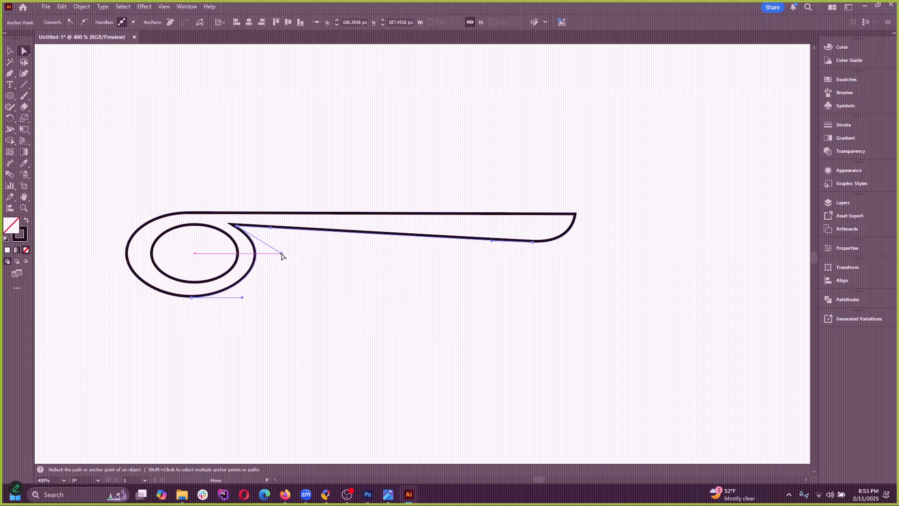
drag(242, 297, 242, 302)
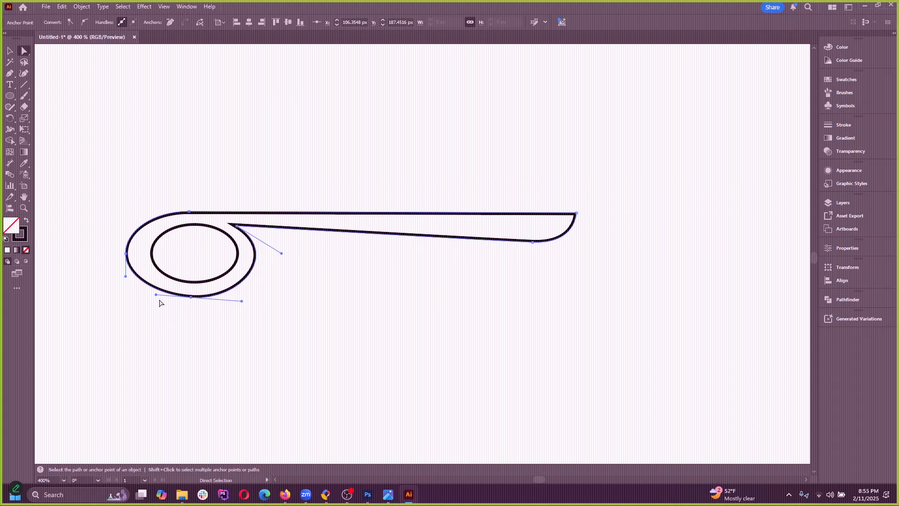
drag(127, 257, 130, 253)
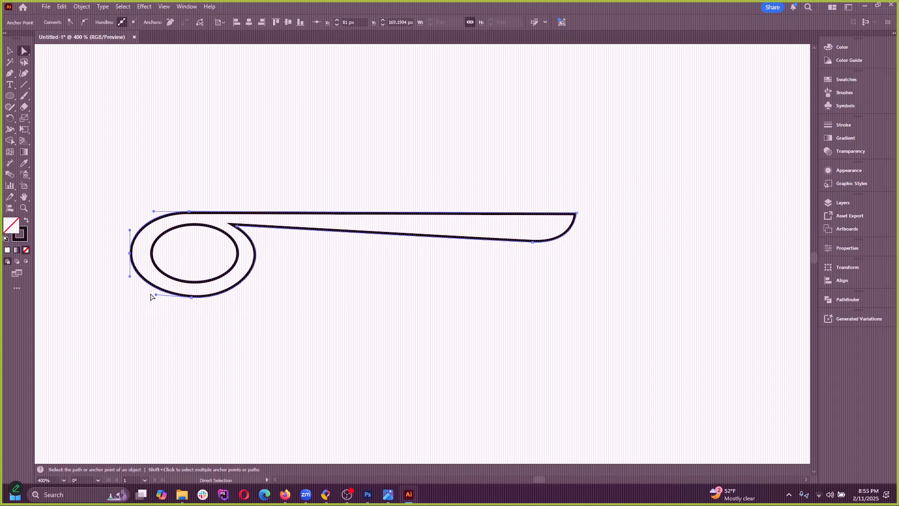
drag(156, 295, 155, 297)
click(301, 321)
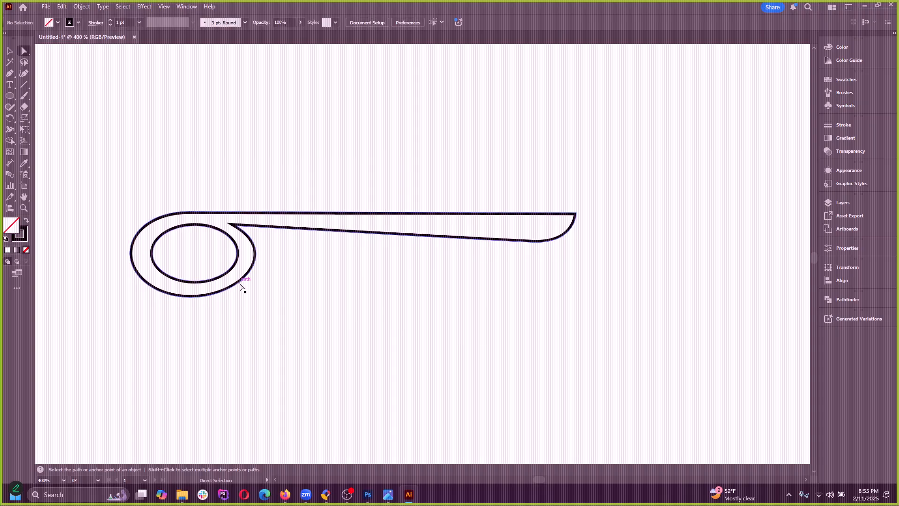
Step: Fine-tune the bottom curve of the loop's outer outline
drag(240, 288, 216, 296)
click(277, 309)
click(177, 299)
click(299, 305)
scroll(315, 315, down, 3)
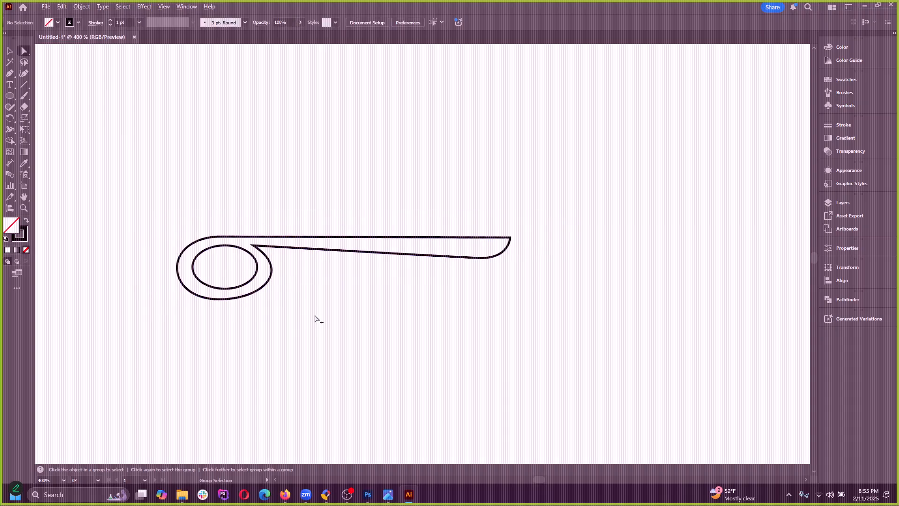
Step: Shift the notch where the blade meets the loop toward the blade tip, and make the loop's inner and outer outlines rounder and deeper
key(a)
scroll(148, 292, up, 2)
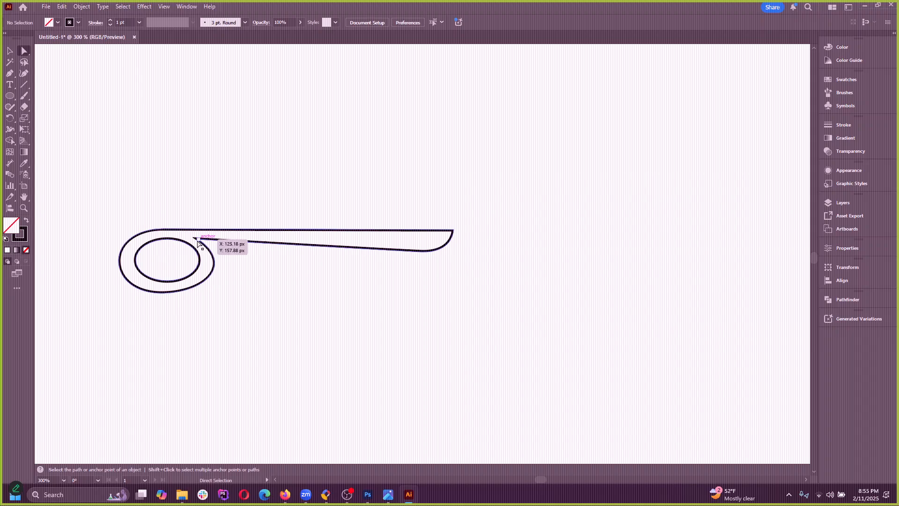
drag(196, 240, 206, 292)
drag(198, 262, 215, 272)
click(210, 262)
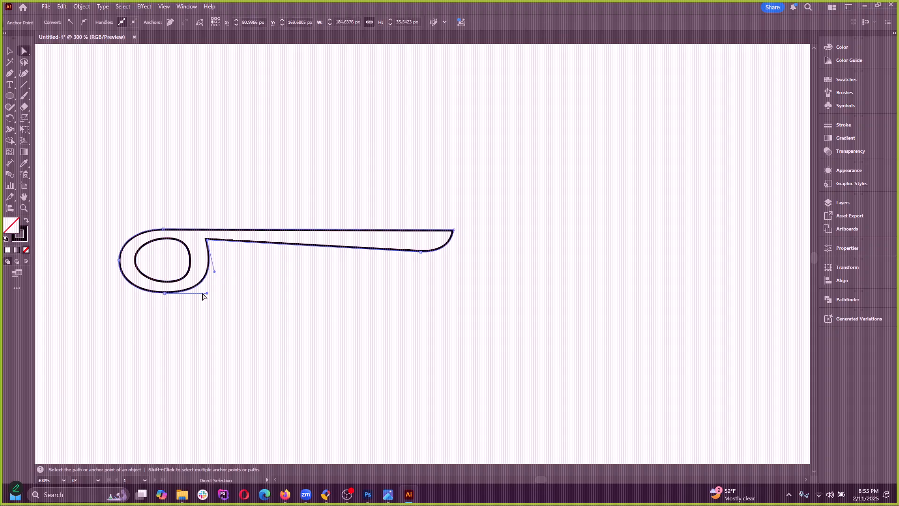
drag(165, 294, 195, 264)
click(200, 185)
Step: Duplicate the whole scissor half directly above the original
click(10, 49)
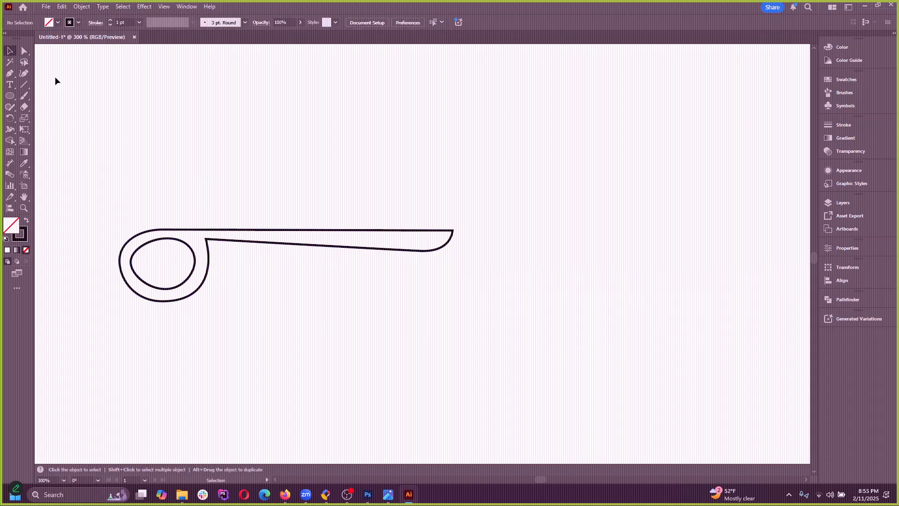
drag(55, 78, 397, 381)
drag(300, 249, 301, 171)
click(456, 148)
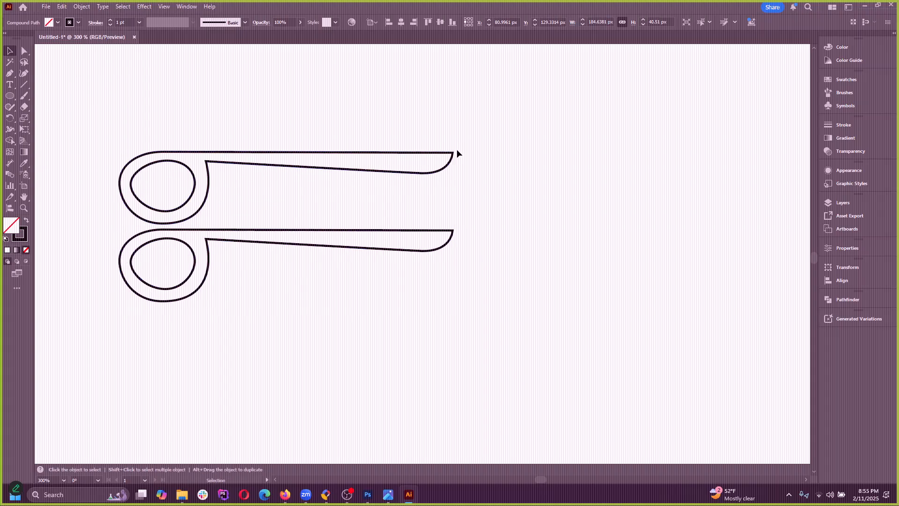
Step: Reflect the upper scissor half across the horizontal axis and move it down against the lower half
click(454, 152)
drag(458, 148, 44, 249)
key(ctrl+z)
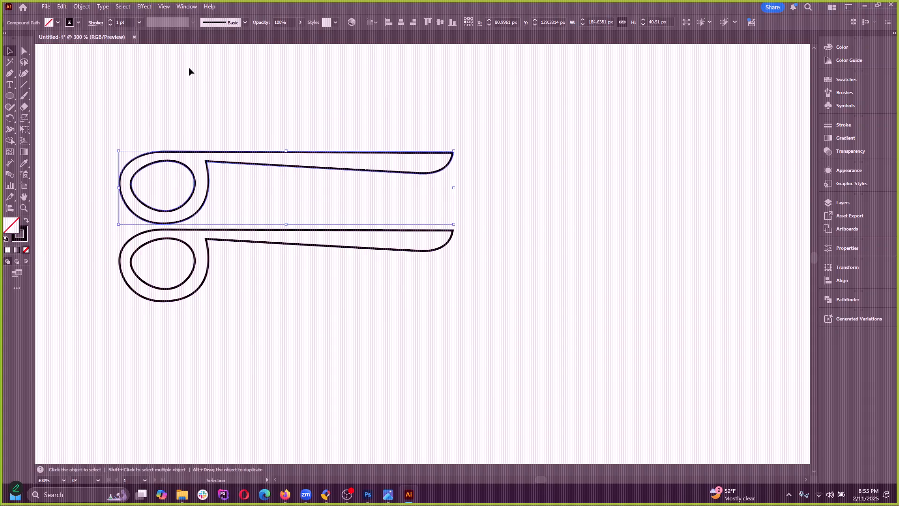
click(82, 6)
mouse_move(101, 18)
click(250, 52)
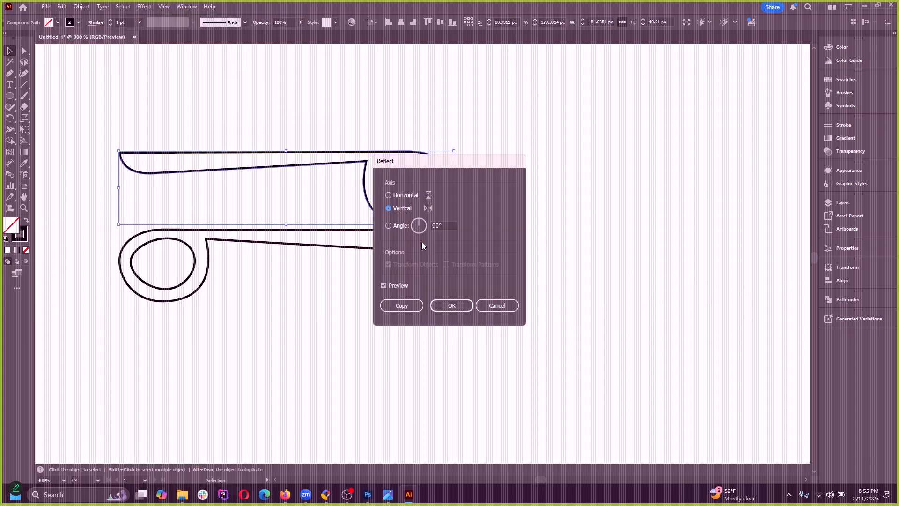
click(389, 195)
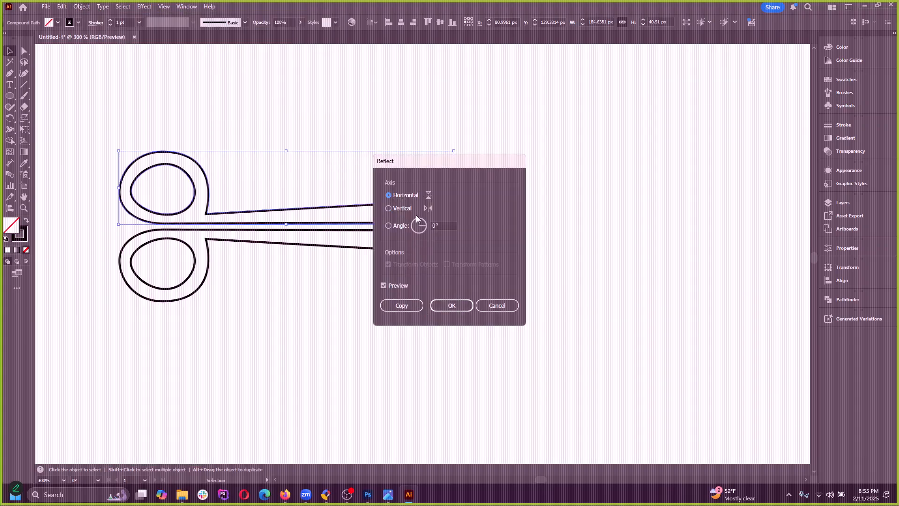
click(445, 307)
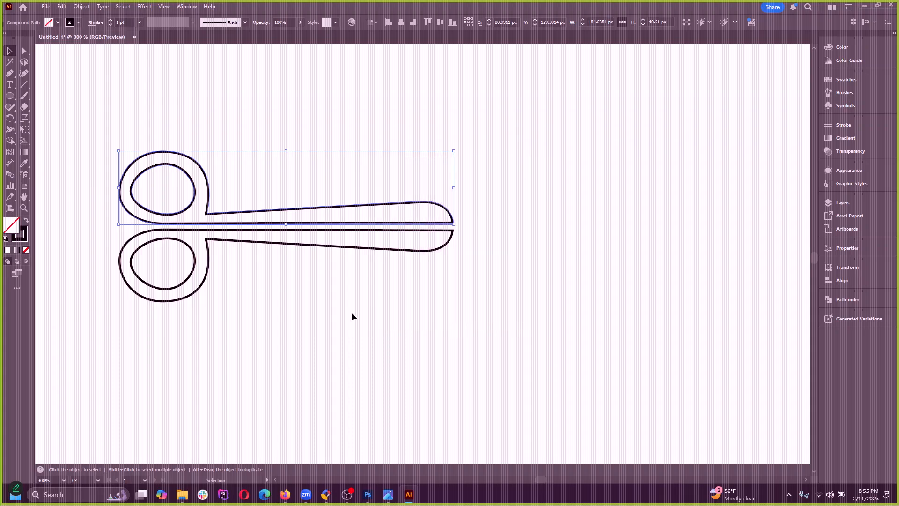
click(352, 314)
drag(283, 225, 283, 229)
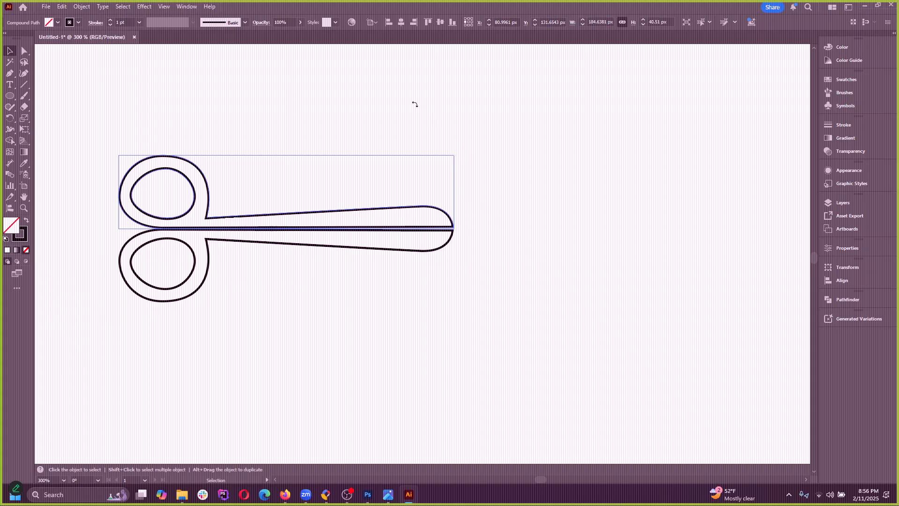
Step: Rotate the two scissor halves in opposite directions so their blades cross, turning the lower half to 315°
drag(415, 104, 412, 98)
click(454, 230)
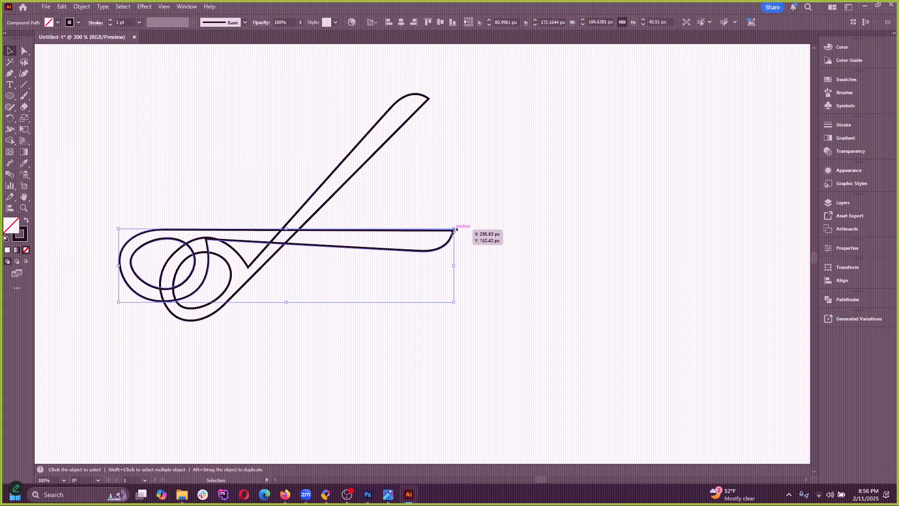
drag(462, 279, 458, 318)
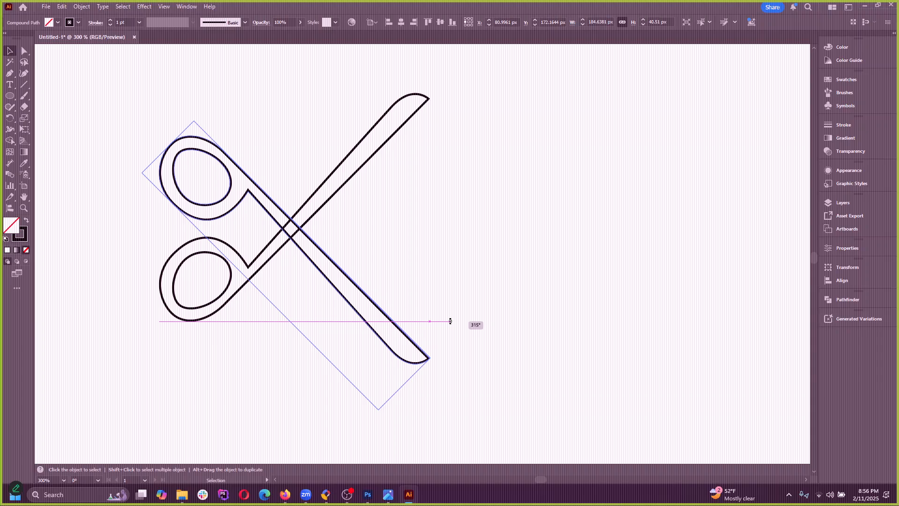
click(504, 302)
click(351, 299)
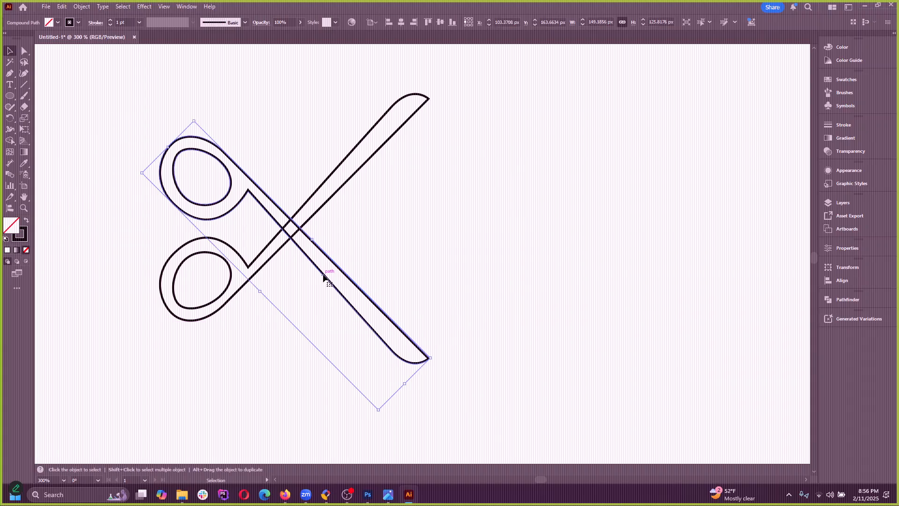
Step: Reposition the two rotated scissor halves so they cross between the loops and the blade tips
drag(325, 275, 282, 392)
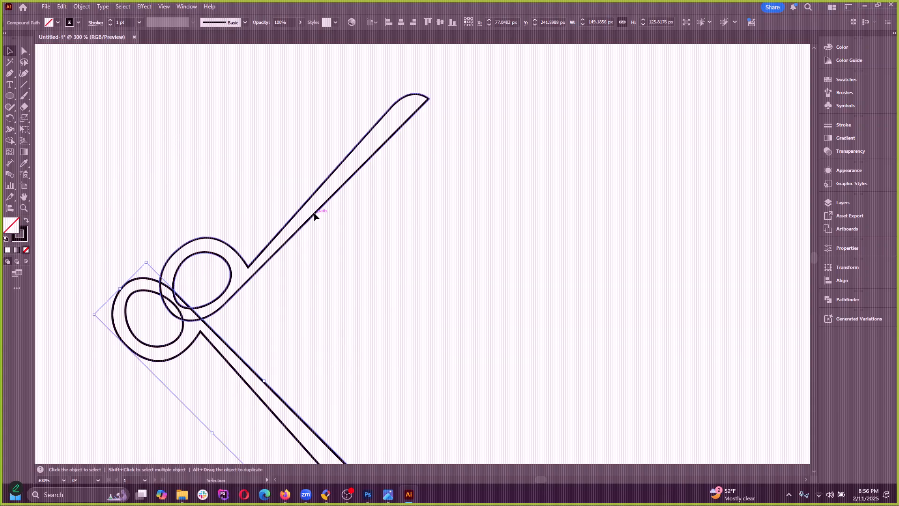
drag(275, 342, 303, 217)
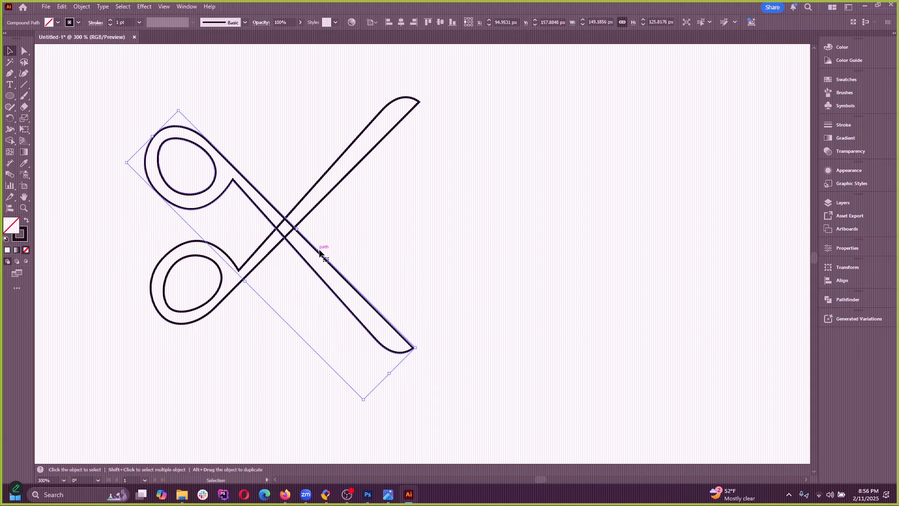
click(487, 256)
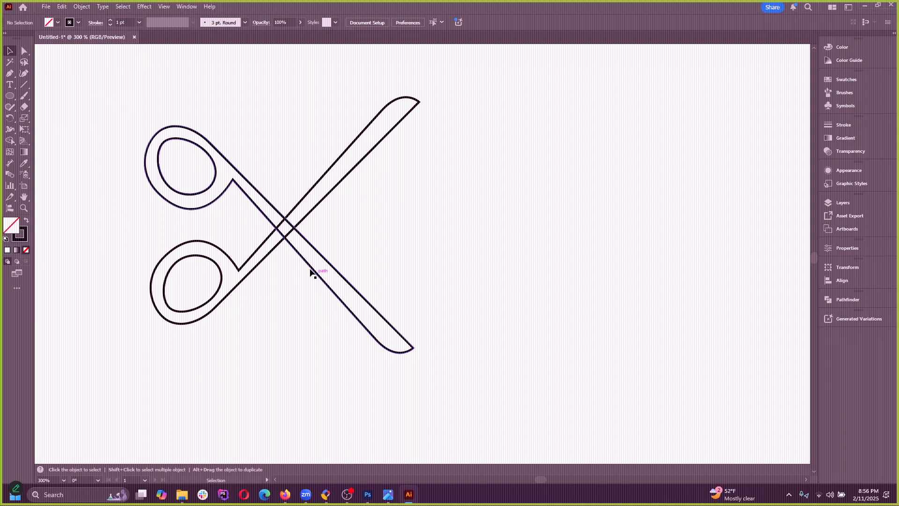
Step: Undo the rotations and moves of the two scissor halves
click(24, 50)
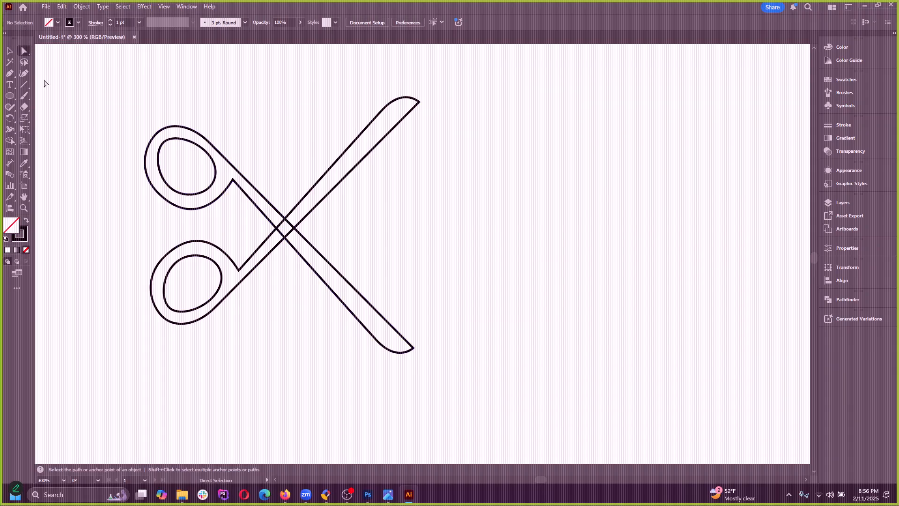
key(ctrl+z)
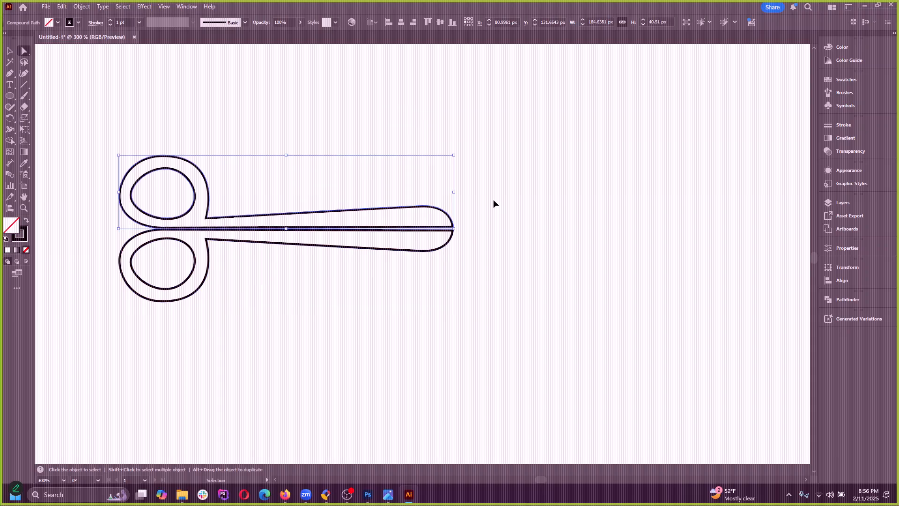
click(497, 198)
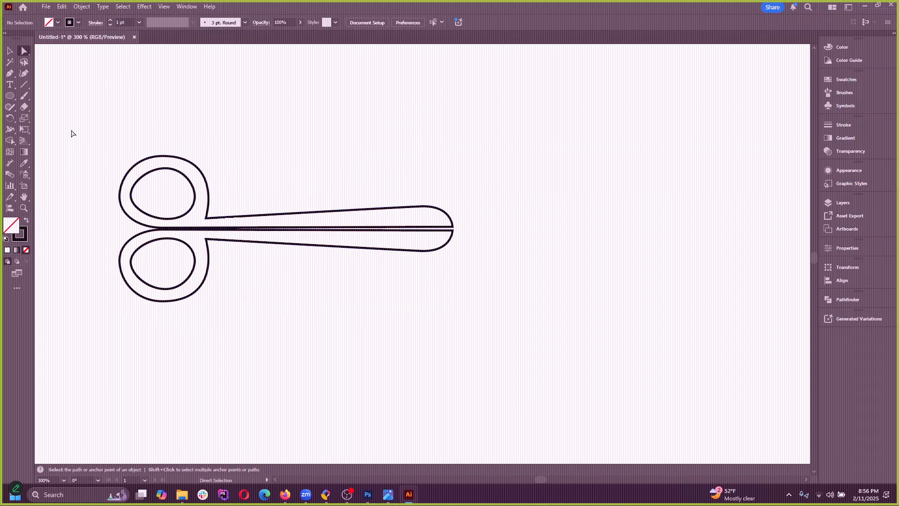
Step: Move the lower scissor half straight down to leave a gap between the two halves
click(12, 51)
drag(282, 244, 284, 315)
click(63, 81)
Step: Try to reshape the upper scissor half by moving its loop's anchor points
key(a)
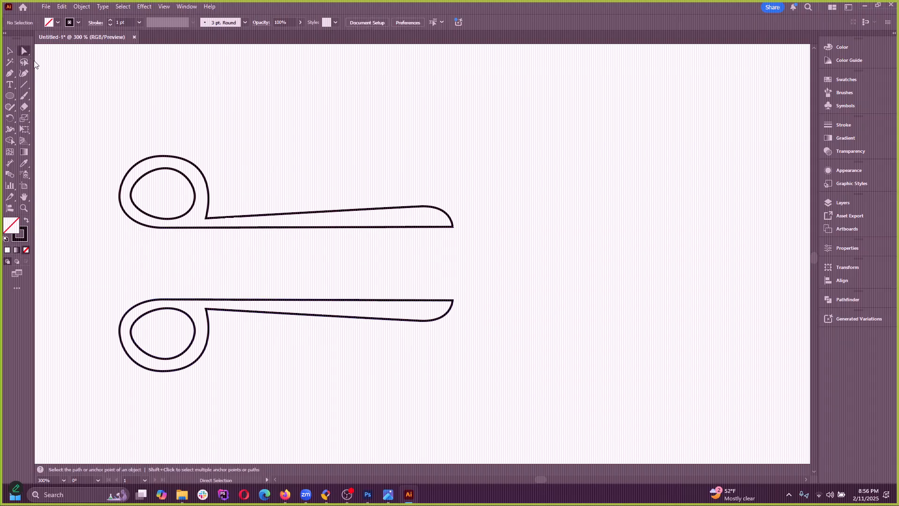
drag(102, 140, 211, 215)
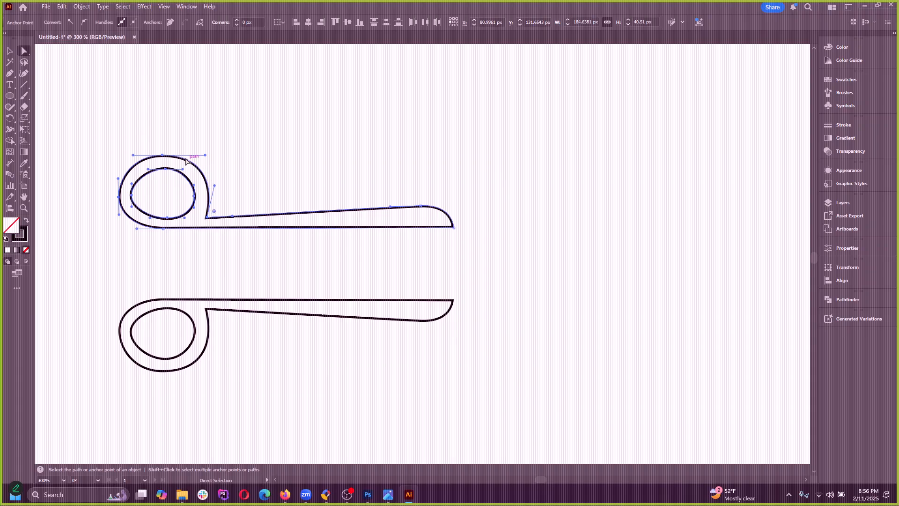
drag(162, 155, 162, 206)
key(ctrl+z)
click(274, 249)
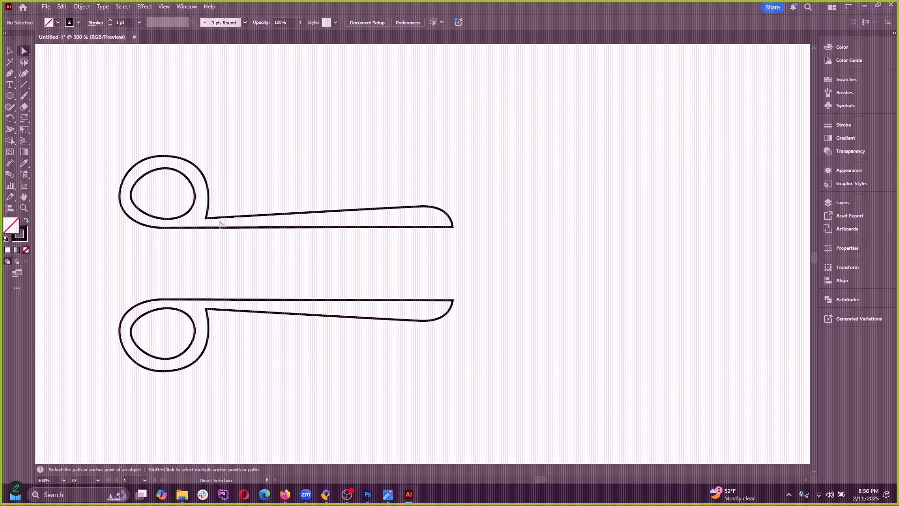
drag(220, 224, 228, 159)
click(270, 182)
Step: Undo the copying, reflecting, reshaping and merging of the scissor half to restore the separate blade and two ellipses
key(ctrl+z)
key(ctrl+z)
key(ctrl+z)
key(ctrl+z)
key(ctrl+z)
key(ctrl+z)
key(ctrl+z)
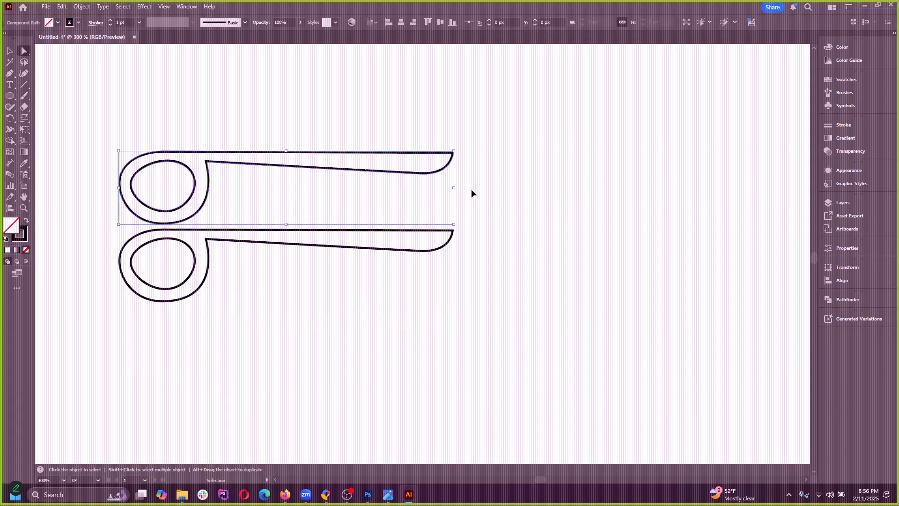
key(ctrl+z)
key(ctrl+z)
key(ctrl+z)
key(ctrl+z)
key(ctrl+z)
key(ctrl+z)
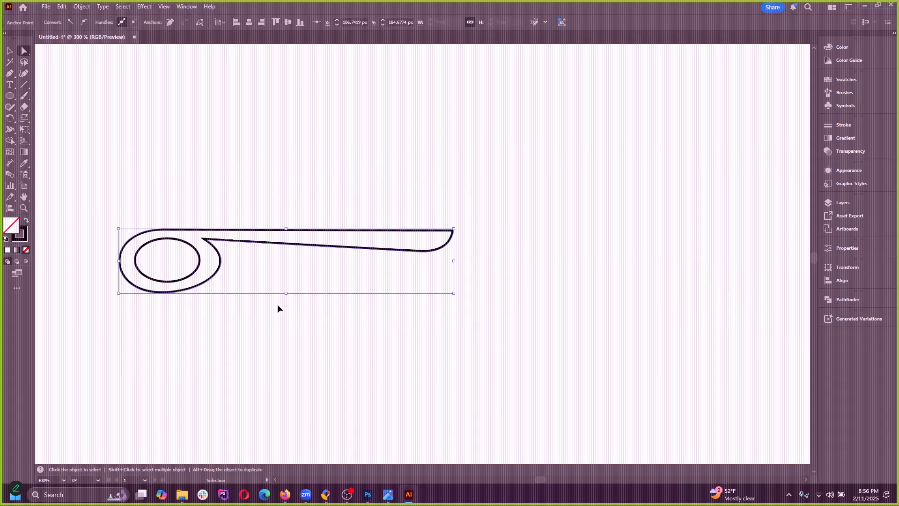
key(ctrl+z)
key(ctrl+z)
key(ctrl+z)
key(ctrl+z)
key(ctrl+z)
key(ctrl+z)
key(ctrl+z)
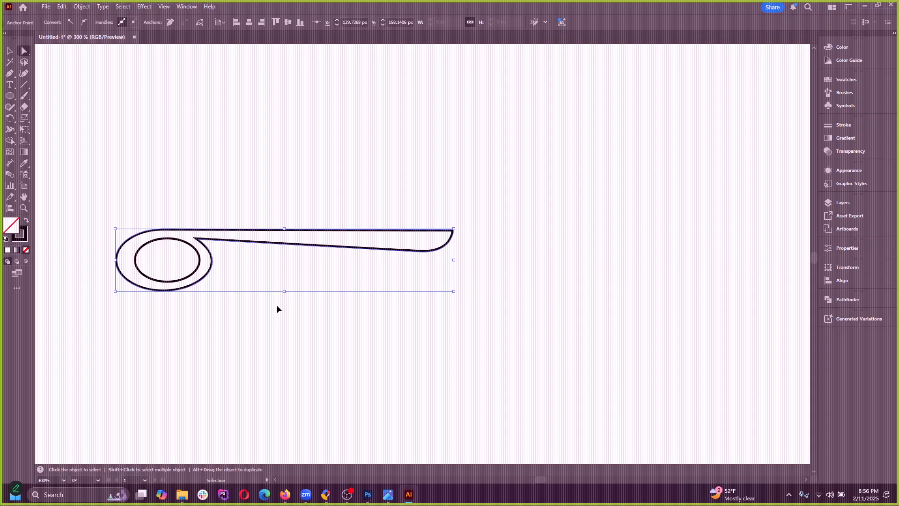
key(ctrl+z)
key(ctrl+z)
key(ctrl+z)
key(ctrl+z)
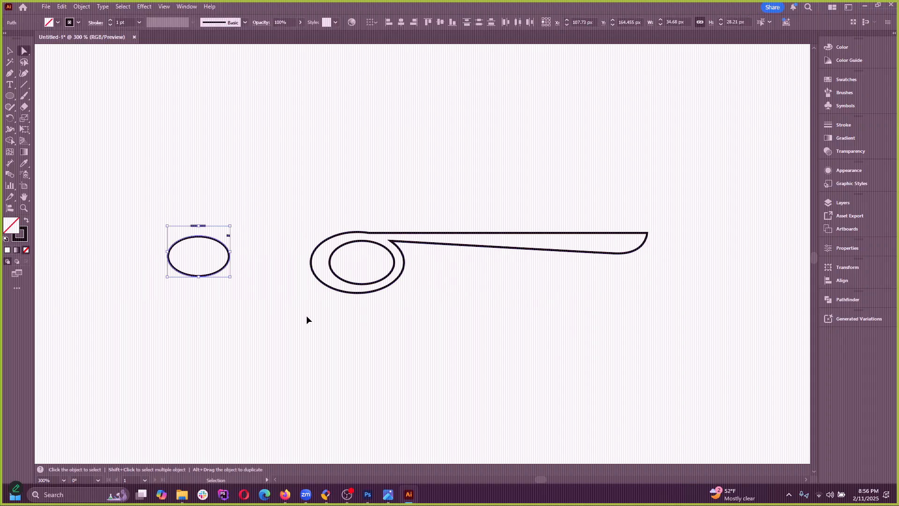
key(ctrl+z)
key(ctrl+z)
key(ctrl+z)
key(ctrl+z)
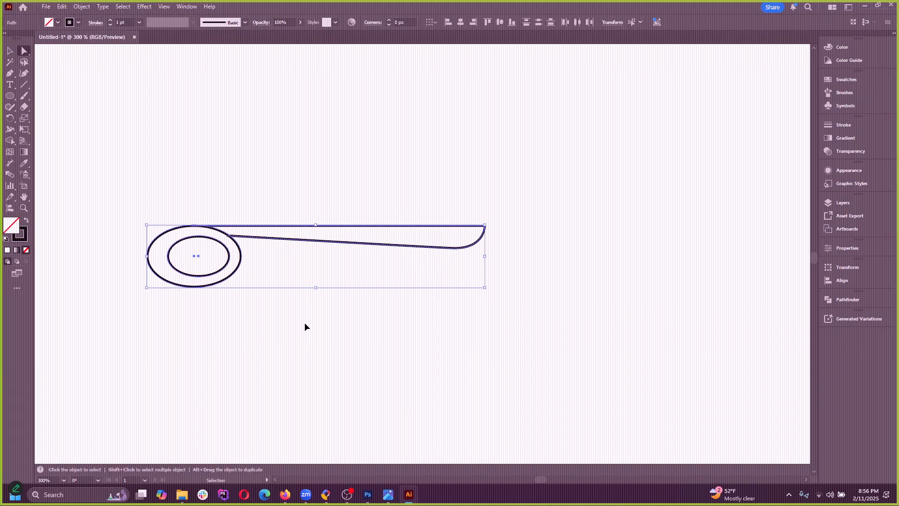
click(9, 51)
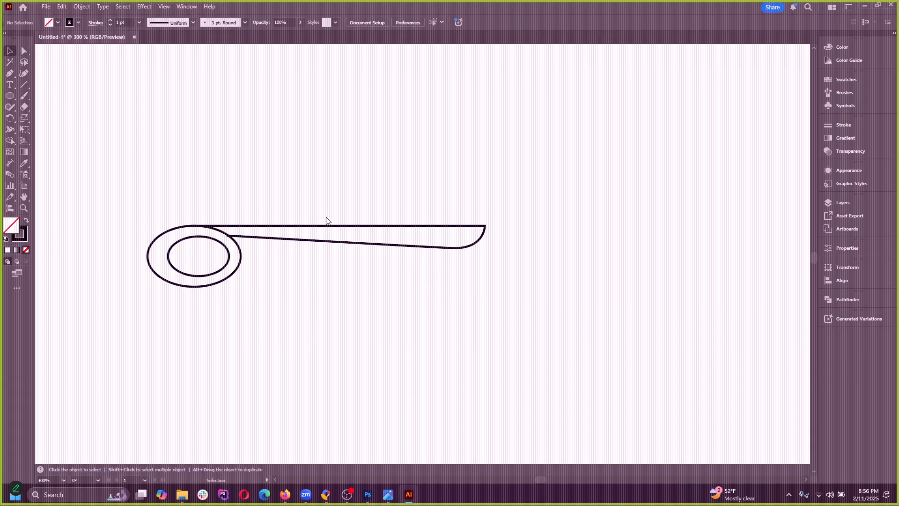
Step: Move the blade down to the ellipses' lower edge and merge it with the outer ring using Shape Builder
drag(326, 225, 304, 275)
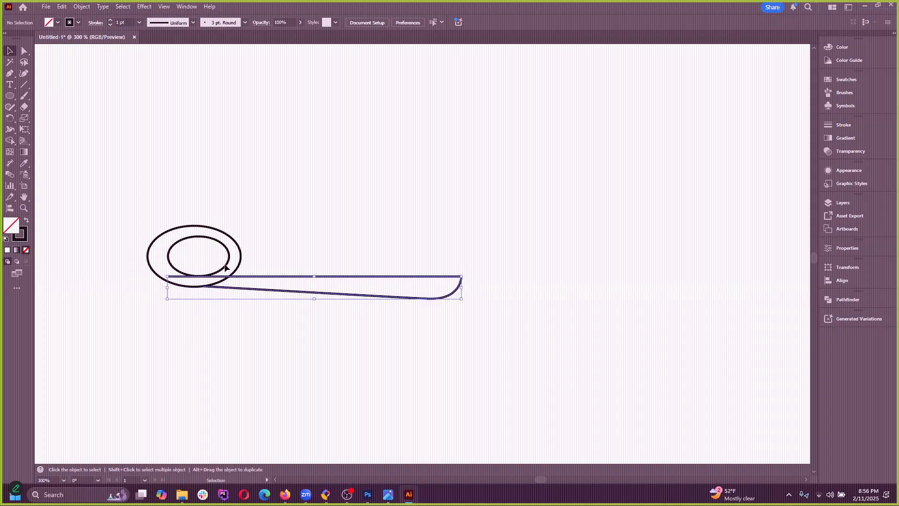
click(24, 51)
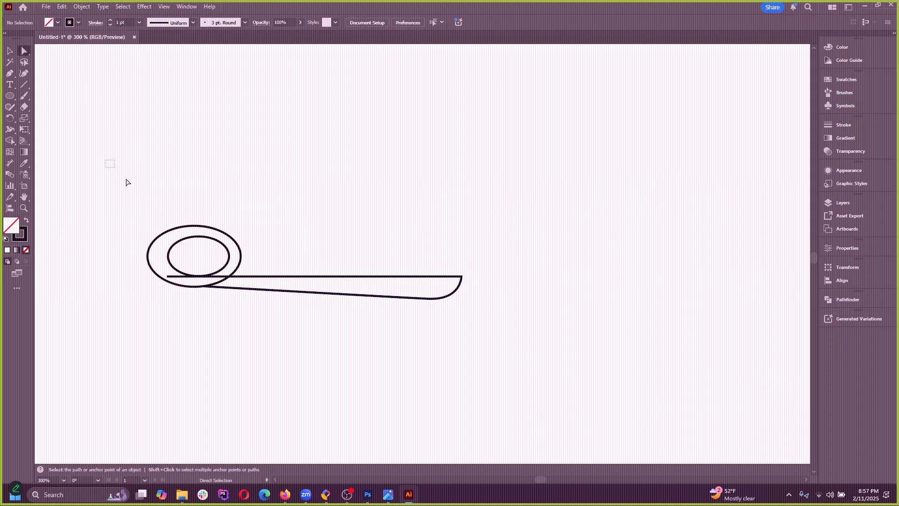
drag(125, 183, 395, 329)
click(9, 140)
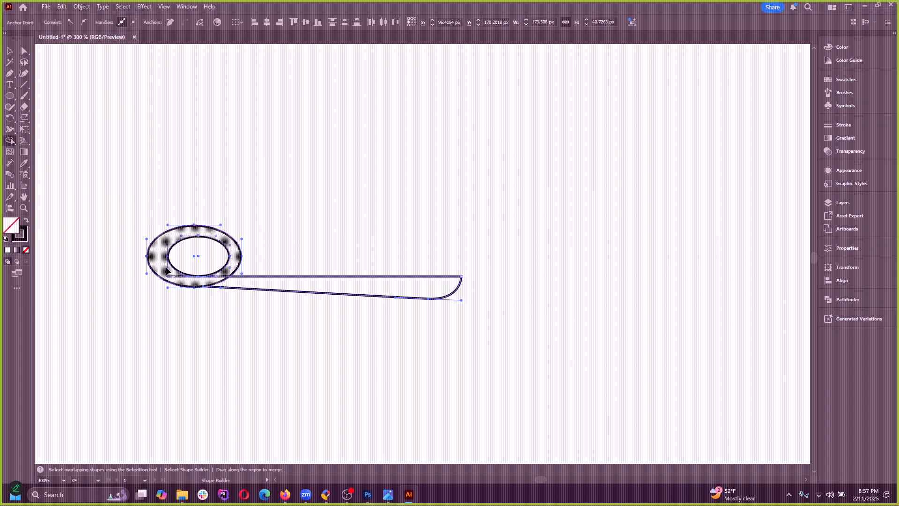
mouse_move(155, 258)
mouse_down()
mouse_move(249, 287)
mouse_move(300, 268)
mouse_move(387, 203)
mouse_up()
Step: Move the merged scissor half clear of the leftover ellipse and line fragments and delete those leftovers
key(v)
click(241, 171)
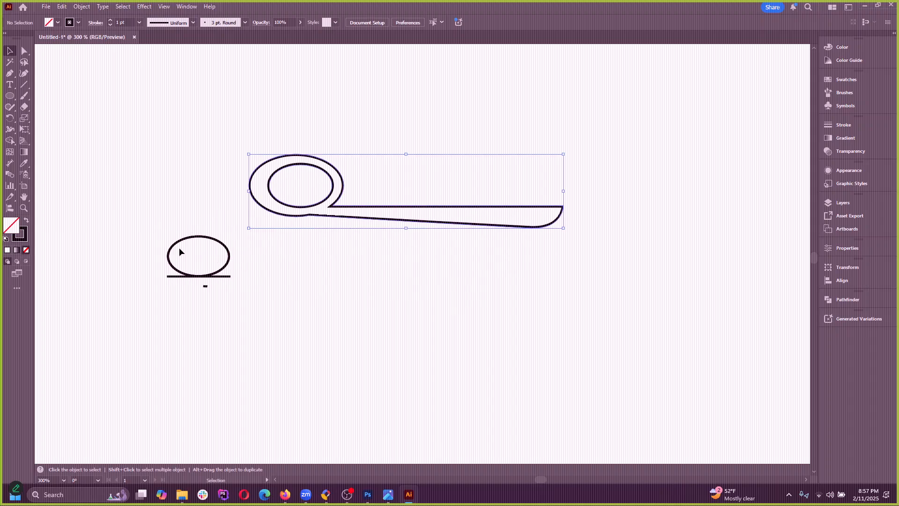
click(179, 248)
key(Delete)
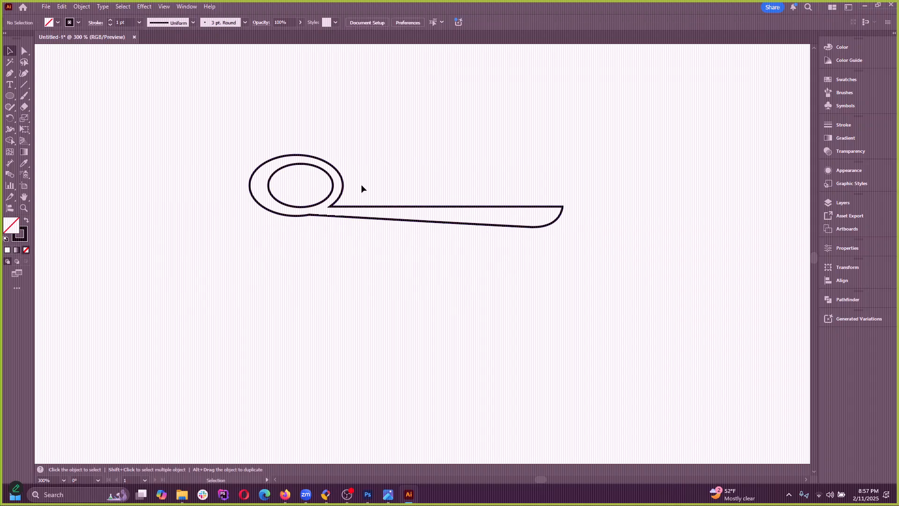
Step: Try duplicating the scissor half straight down and mirroring the copy top to bottom
drag(217, 118, 451, 271)
key(a)
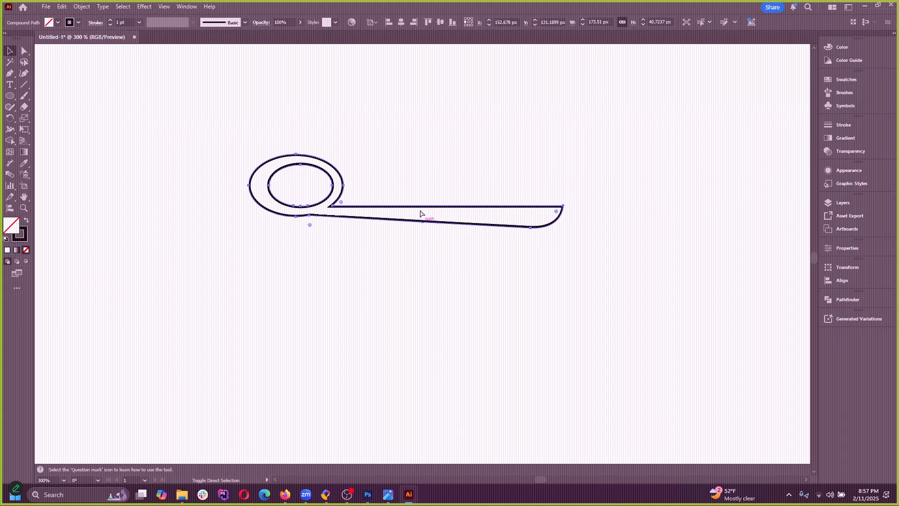
drag(421, 214, 421, 278)
click(81, 6)
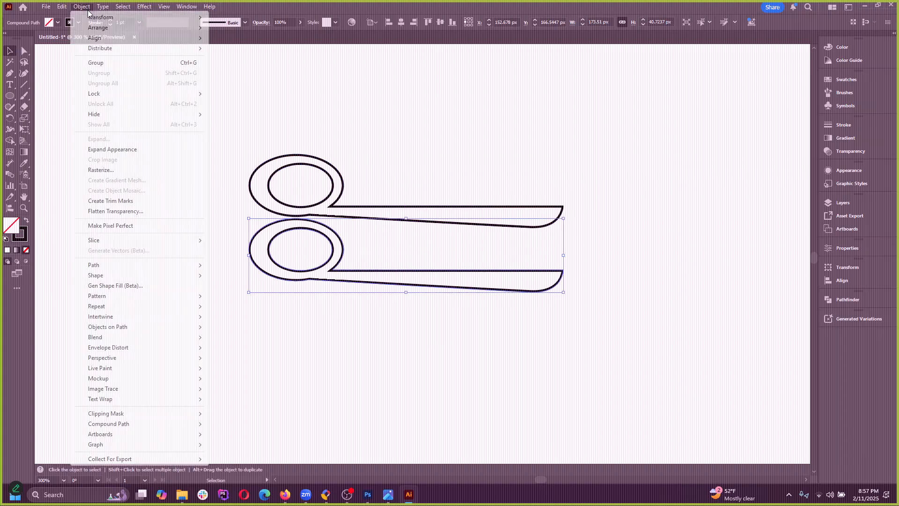
mouse_move(103, 17)
click(234, 52)
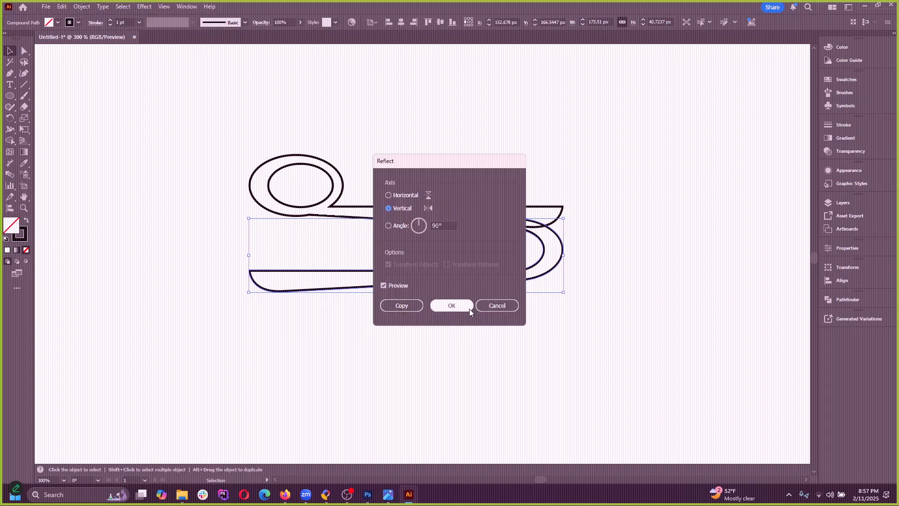
click(465, 306)
drag(568, 215, 215, 325)
click(215, 325)
click(486, 240)
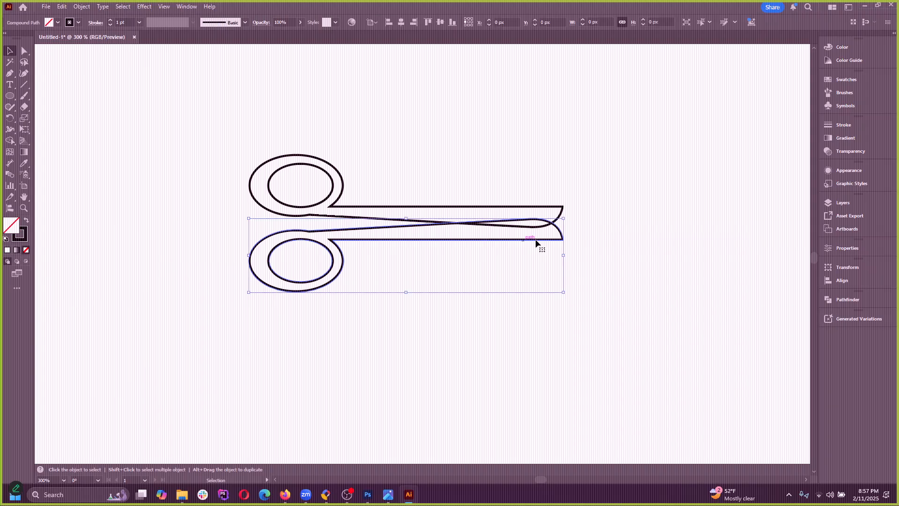
Step: Try rotating the lower scissor half so its blade crosses the upper one, and shift it slightly to the right
drag(568, 219, 518, 174)
click(492, 349)
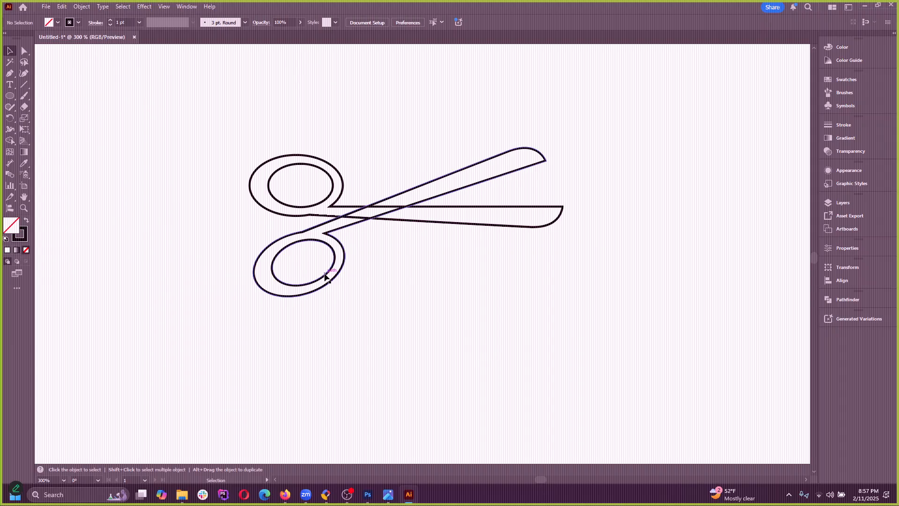
drag(336, 281, 348, 284)
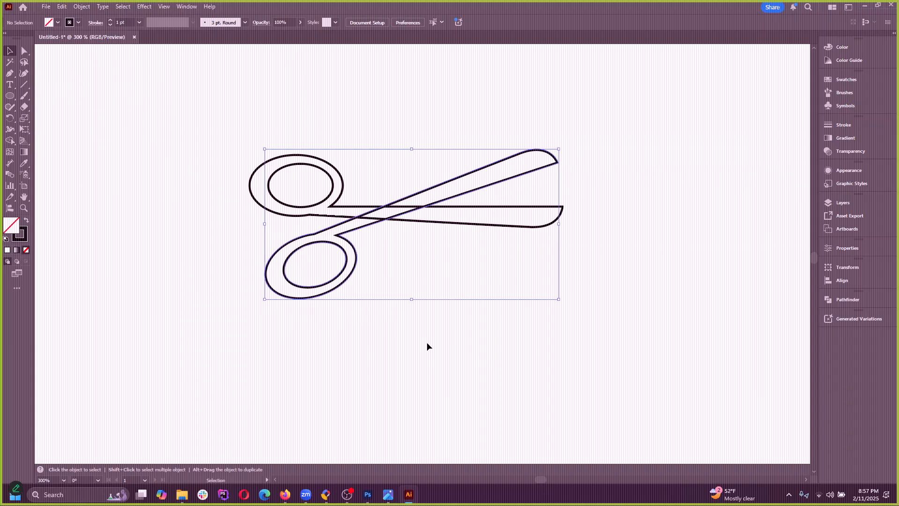
click(528, 398)
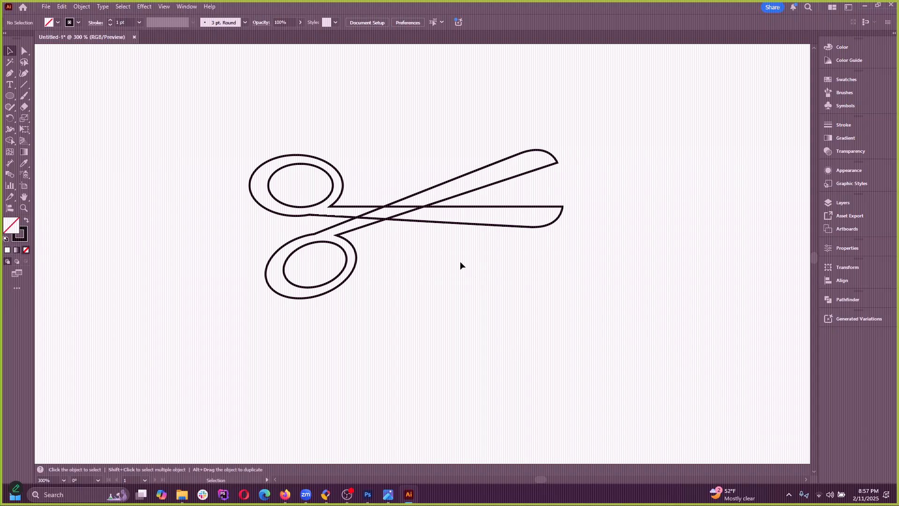
Step: Undo the duplication, mirroring and rotation to return to the single merged scissor half
key(ctrl+z)
key(ctrl+z)
click(24, 50)
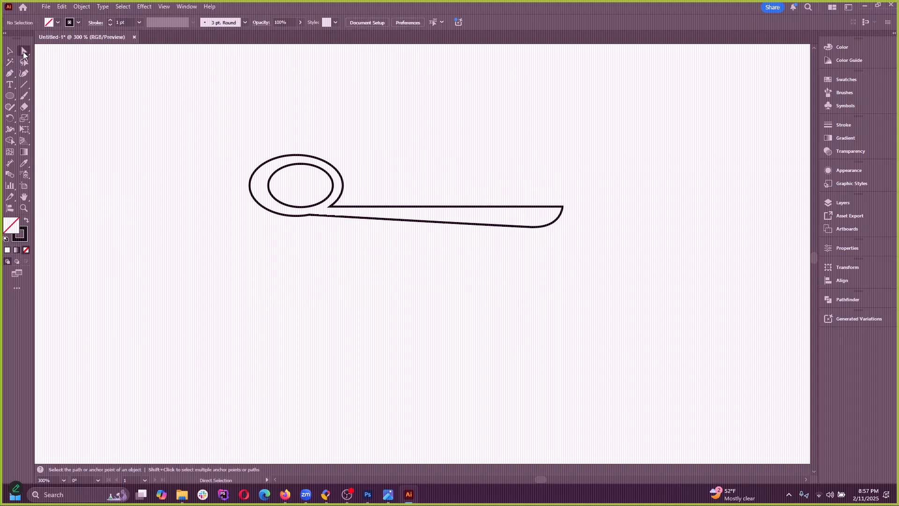
scroll(337, 247, up, 2)
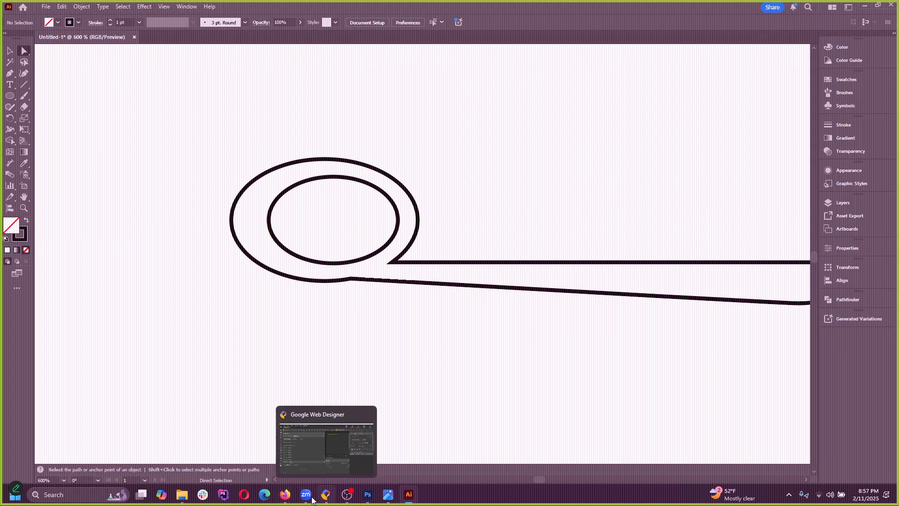
Step: Switch to Firefox, search Google for scissors, examine the black-handled craft scissors photo for reference, and return to Illustrator
click(286, 494)
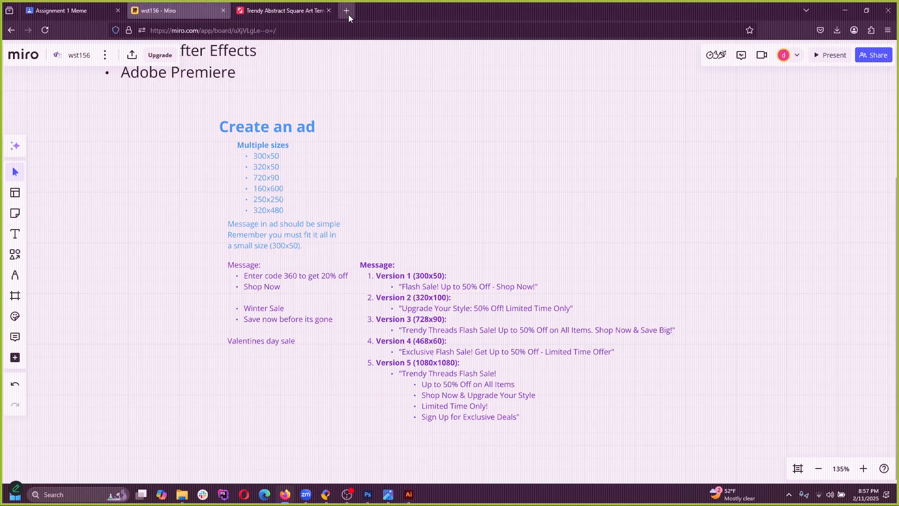
click(309, 11)
click(282, 33)
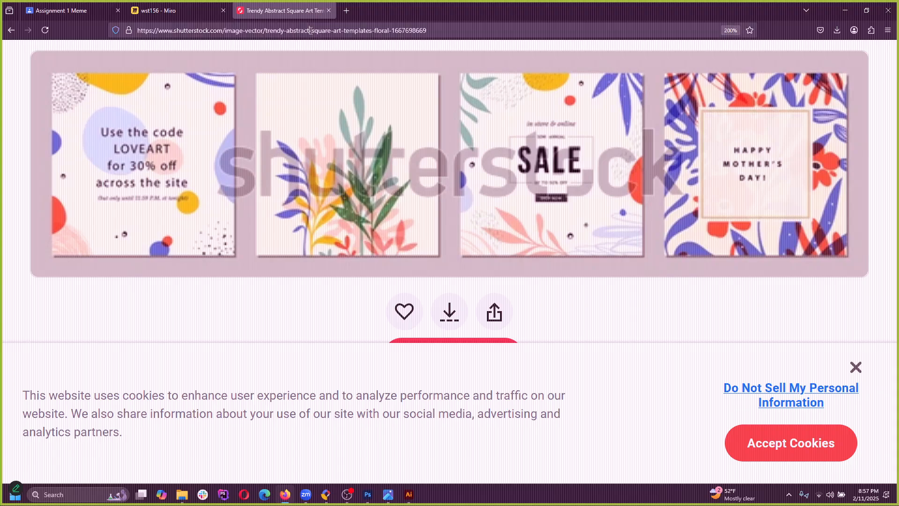
text(scissors)
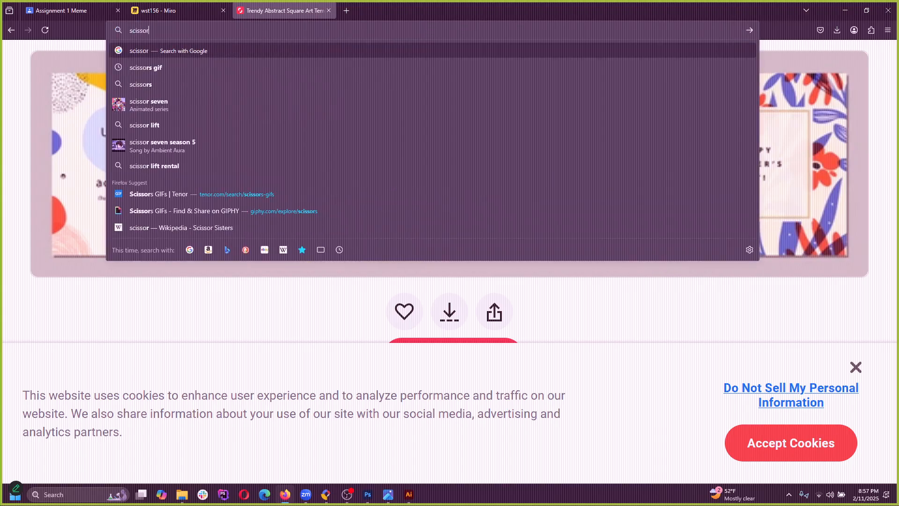
key(Return)
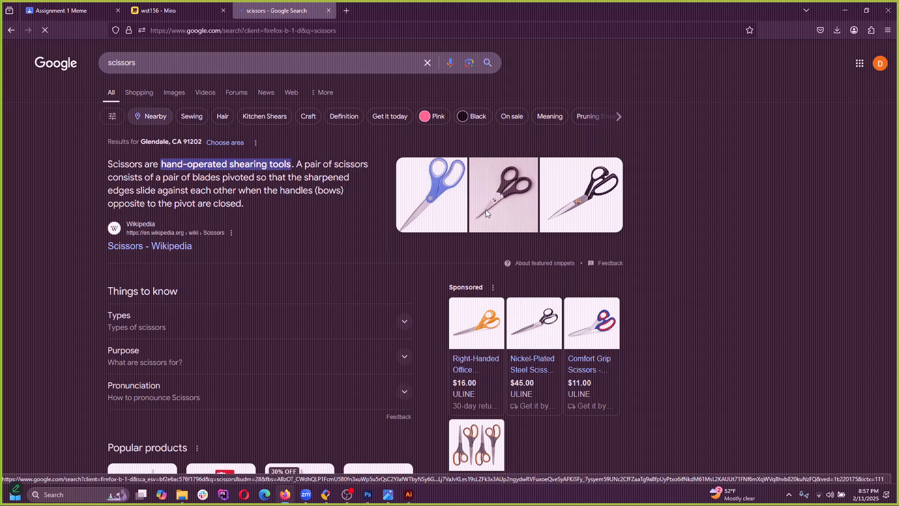
click(520, 203)
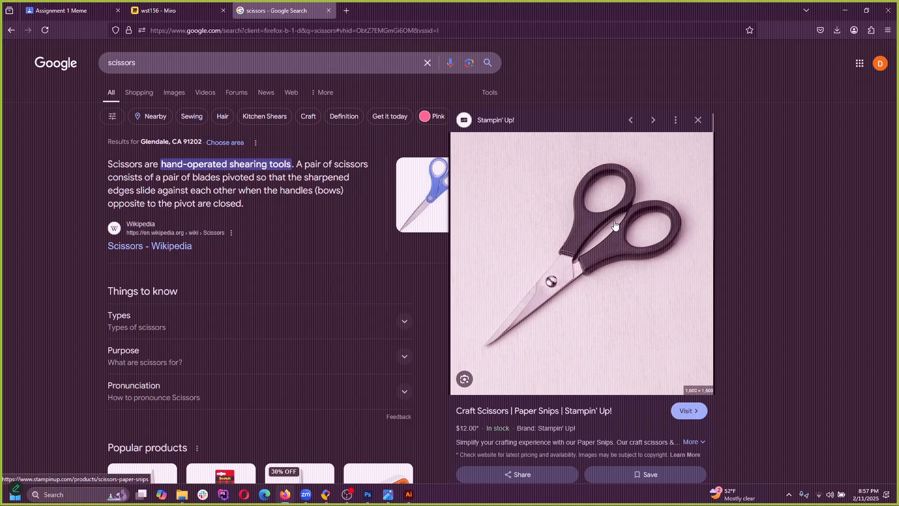
click(848, 9)
Step: Remove the extra anchor points where the handle loop meets the blade's lower edge to smooth the outline
scroll(305, 267, down, 2)
scroll(262, 255, up, 1)
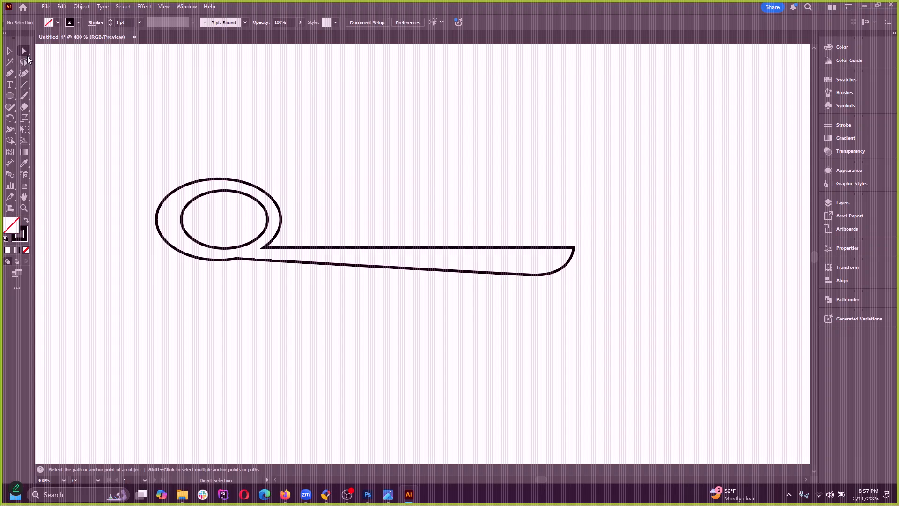
click(267, 249)
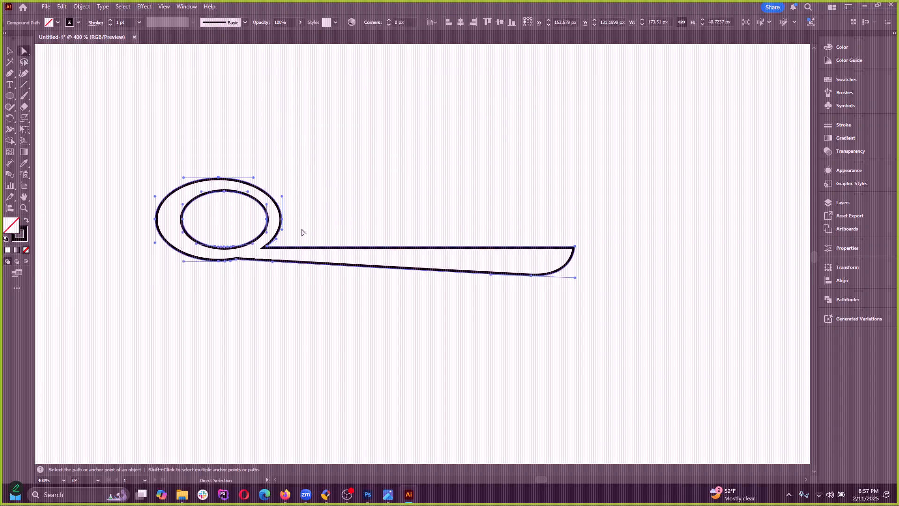
click(302, 232)
click(237, 261)
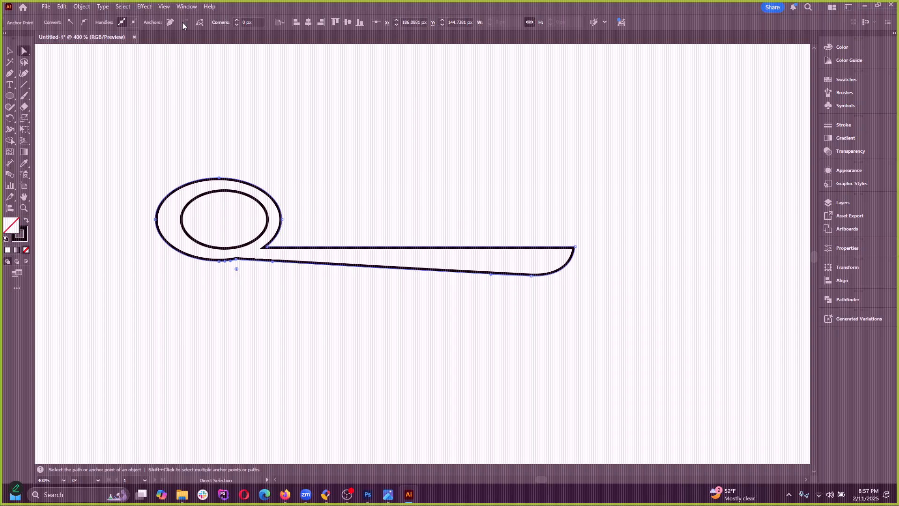
click(170, 23)
click(296, 158)
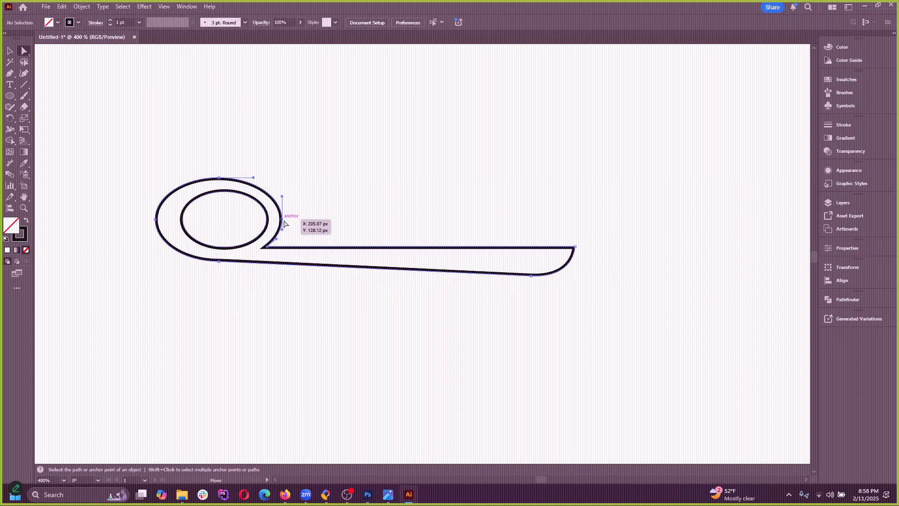
Step: Try moving the bottom and top anchor points of the outer handle loop outward, undoing each move
click(230, 181)
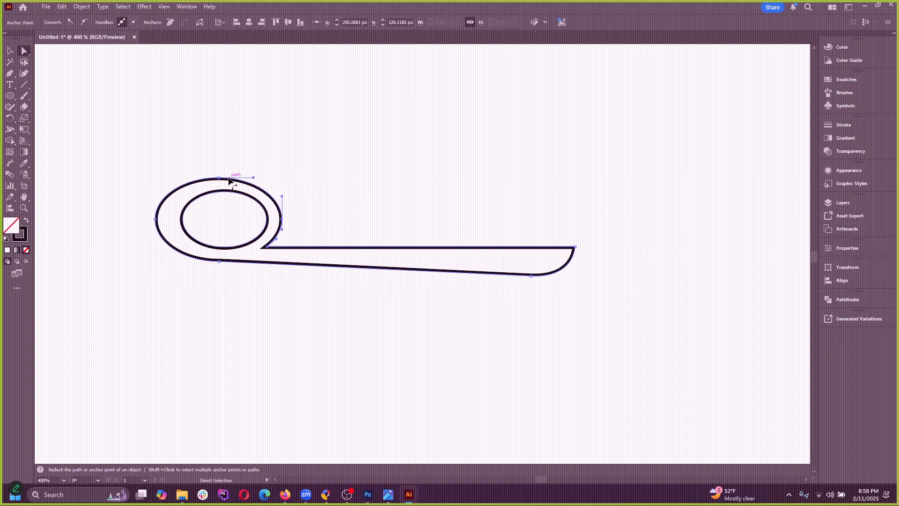
click(267, 246)
drag(220, 264, 220, 307)
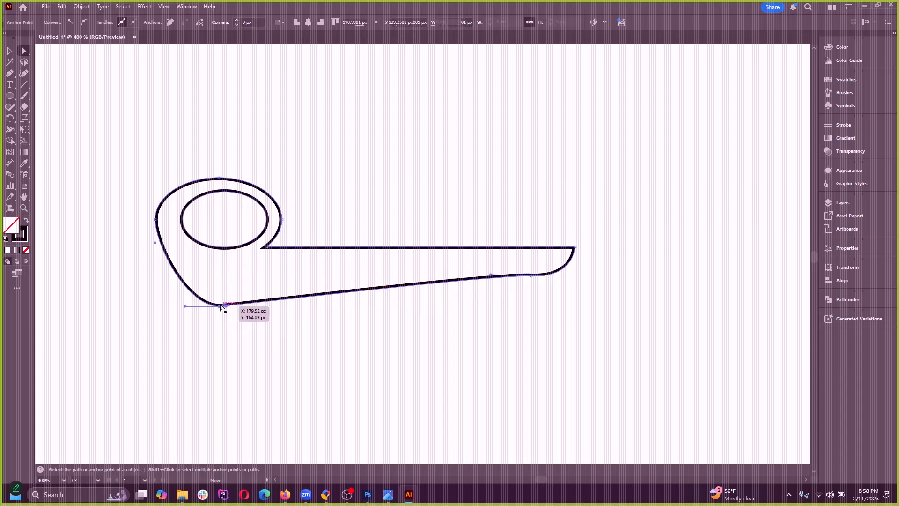
key(ctrl+z)
click(221, 179)
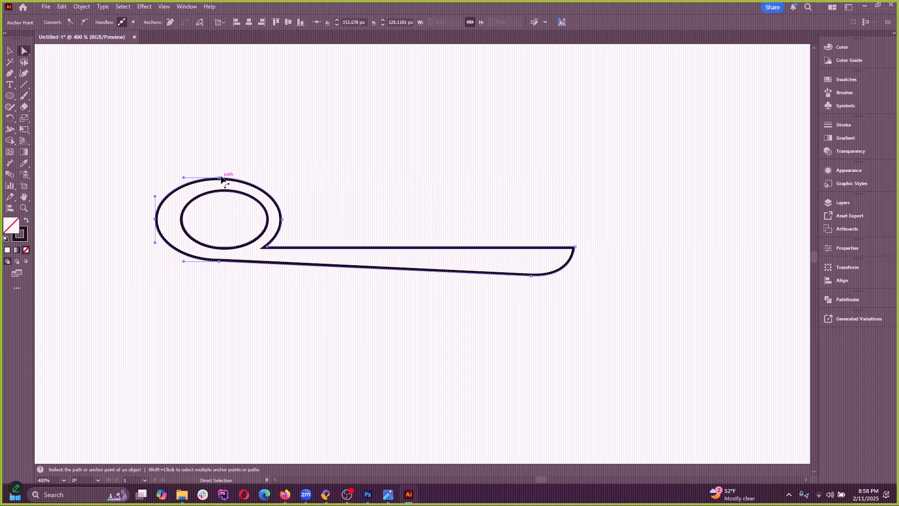
drag(220, 179, 221, 126)
key(ctrl+z)
Step: Move the anchor point at the blade's rounded lower corner down and to the left to widen the blade
drag(530, 283, 448, 332)
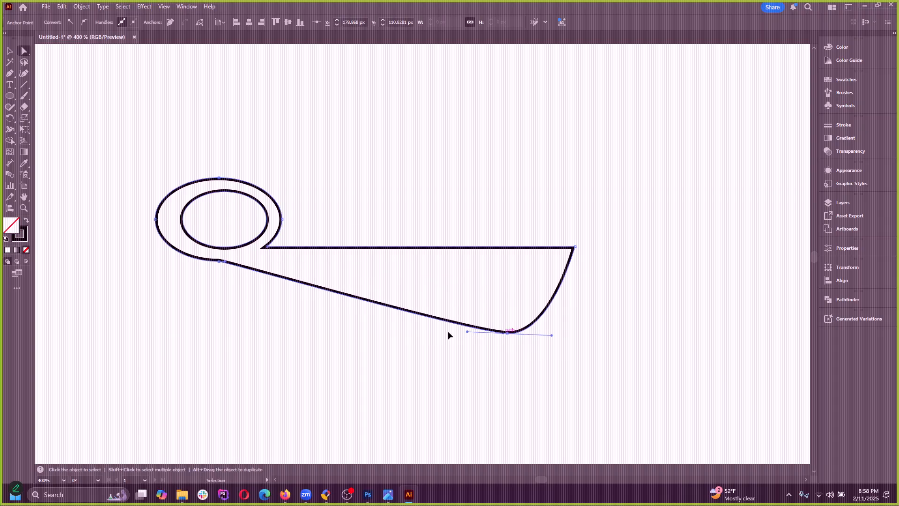
Step: Undo the last anchor change, move the anchor under the ring to about X 176, Y 145 px, and lengthen its handle along the blade
key(ctrl+z)
mouse_move(227, 263)
mouse_down()
mouse_move(253, 271)
mouse_move(212, 268)
mouse_up()
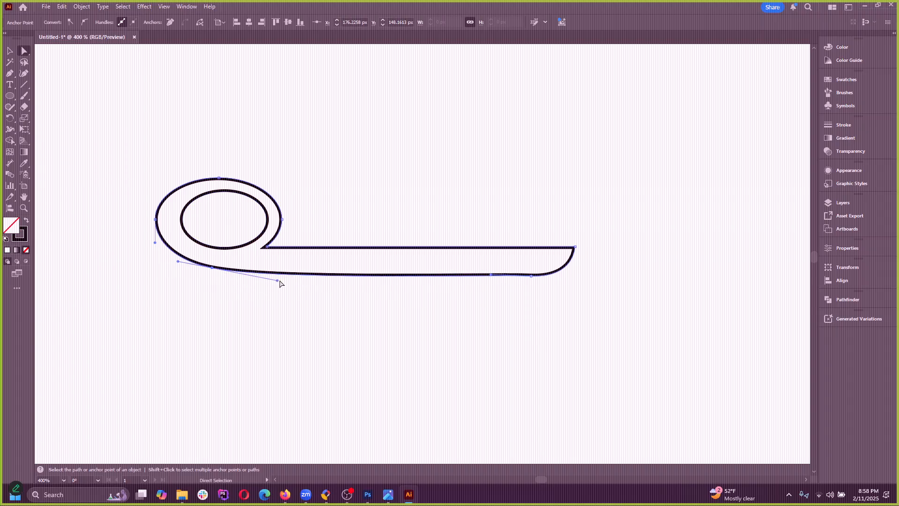
click(272, 280)
click(277, 281)
drag(277, 281, 308, 284)
Step: Convert the blade's lower anchor near the tip to smooth and lengthen its direction handle toward the tip
click(532, 276)
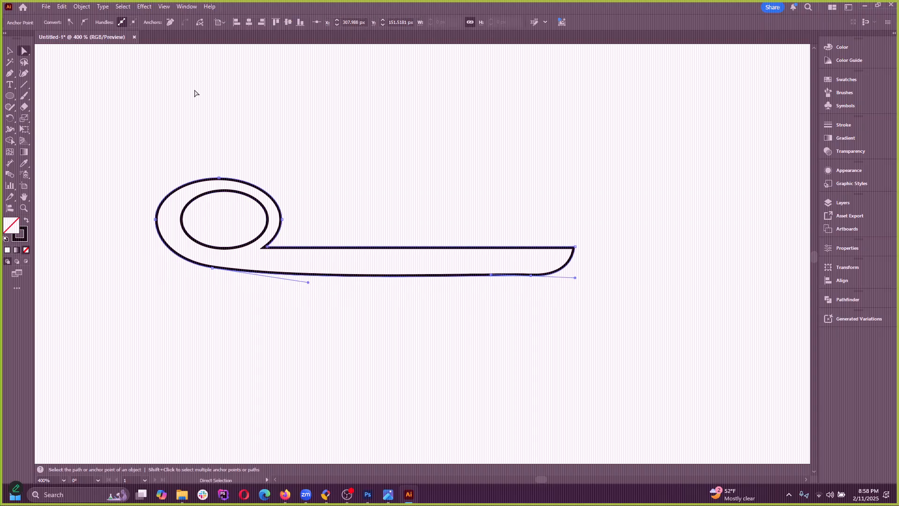
click(84, 23)
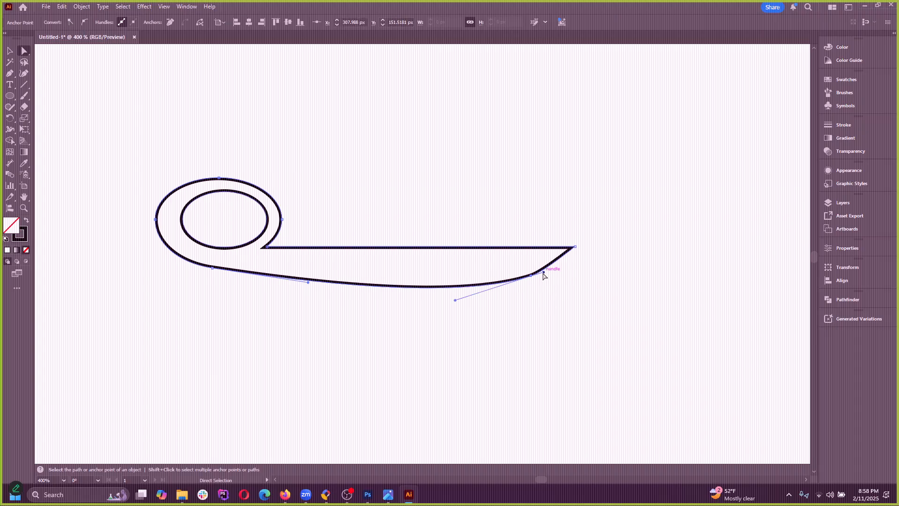
drag(544, 275, 560, 271)
click(478, 299)
scroll(307, 281, down, 3)
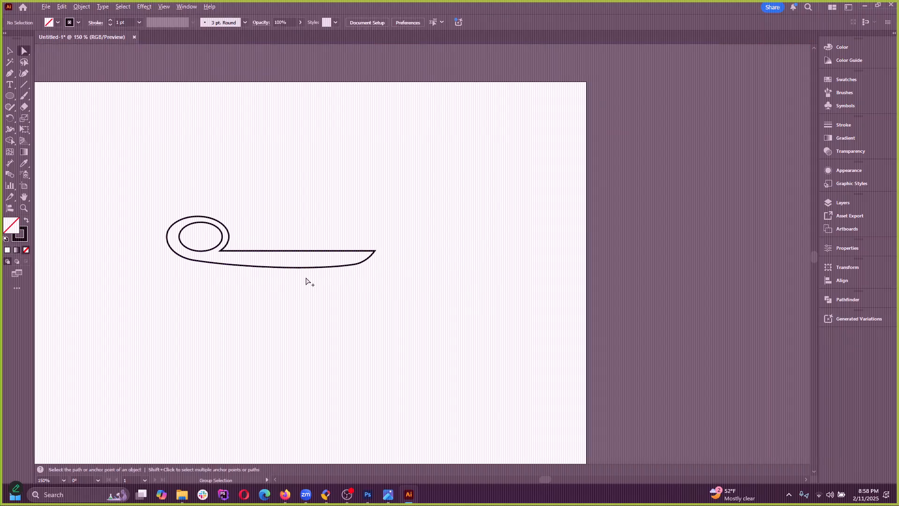
Step: Adjust the direction handles of the lower anchor near the tip to give the blade a flatter belly and a rounded end
scroll(307, 281, up, 2)
drag(376, 260, 374, 261)
drag(311, 266, 284, 270)
drag(396, 252, 417, 255)
click(342, 292)
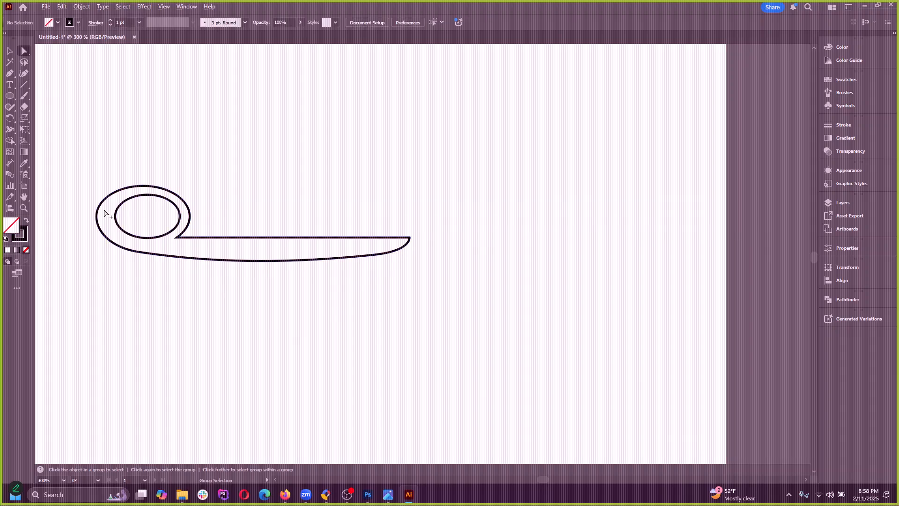
Step: Select all anchors of the inner finger-hole ellipse and shift it slightly left to centre it in the outer ring
alt+scroll(108, 210, up, 2)
click(262, 211)
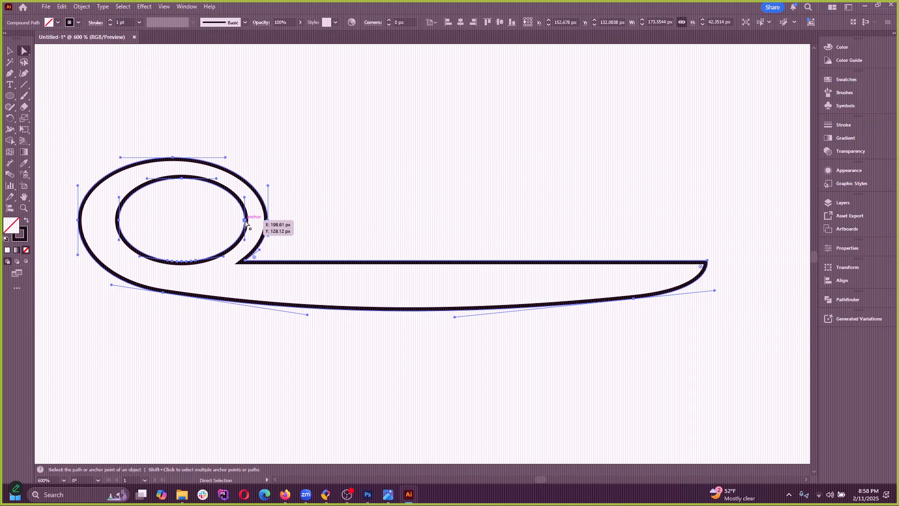
click(247, 223)
click(121, 223)
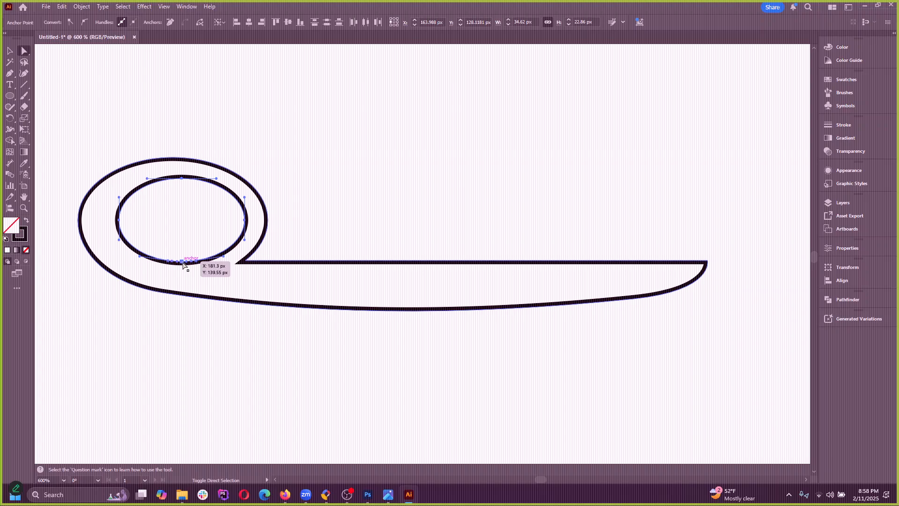
mouse_move(183, 265)
mouse_down()
mouse_move(236, 257)
mouse_move(196, 254)
mouse_move(193, 265)
mouse_up()
key(ctrl+z)
click(261, 181)
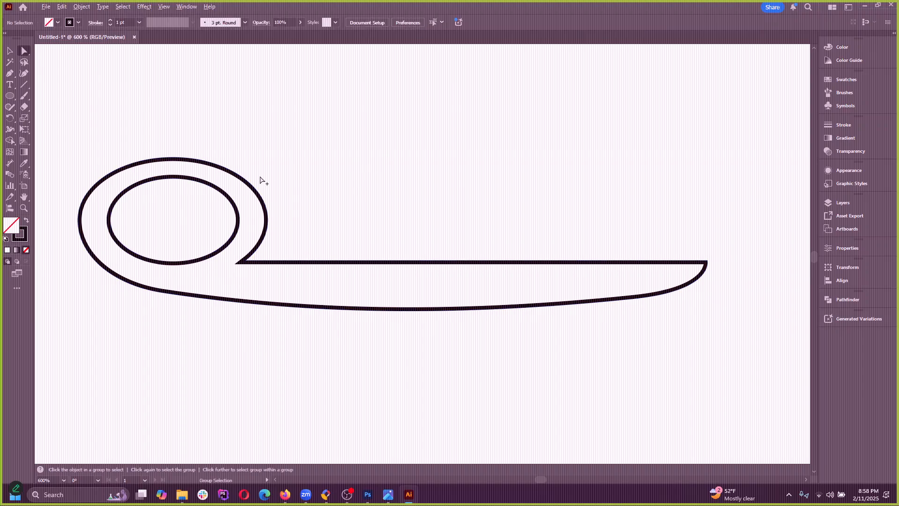
Step: Create a reflected copy of the scissor half across the horizontal axis
scroll(266, 192, down, 5)
scroll(323, 180, up, 3)
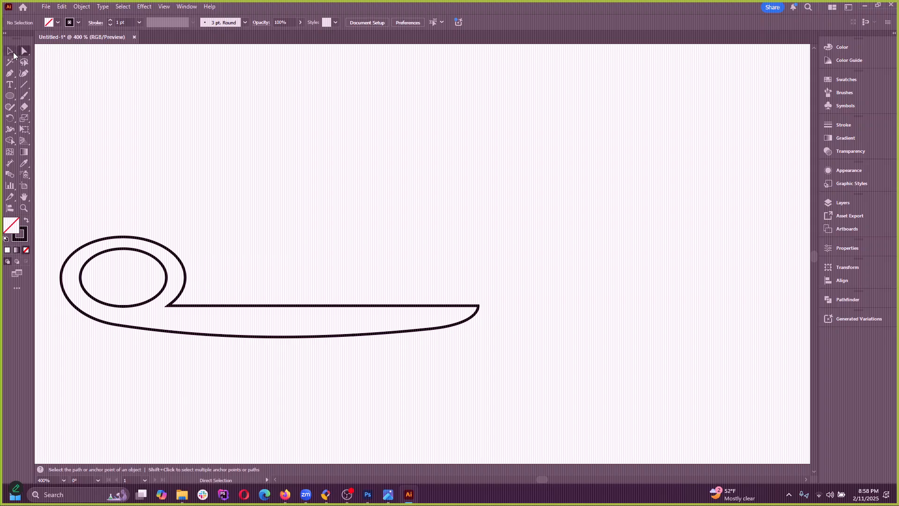
click(12, 53)
scroll(195, 157, down, 4)
click(286, 181)
click(82, 6)
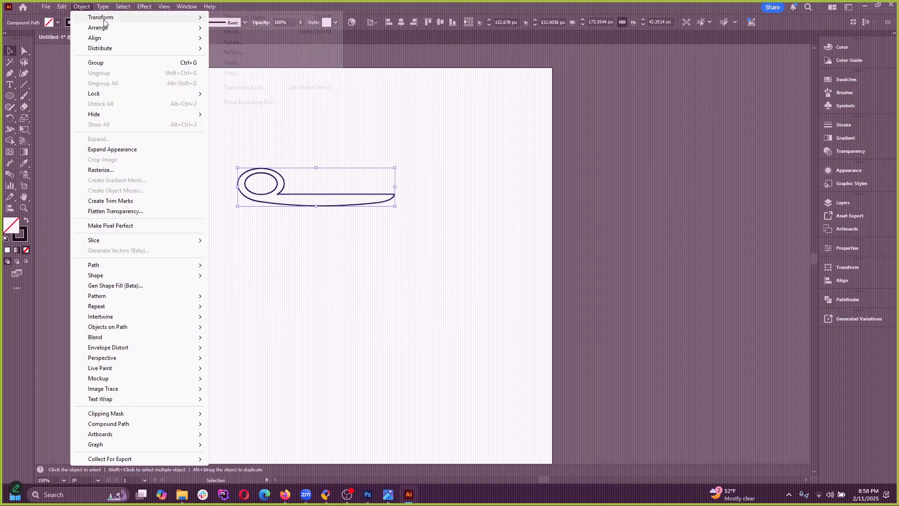
mouse_move(101, 18)
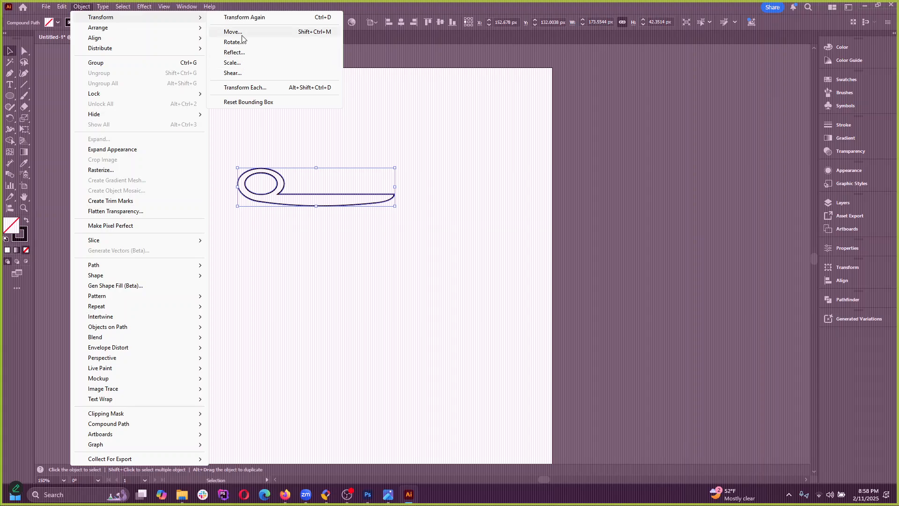
click(243, 52)
click(405, 195)
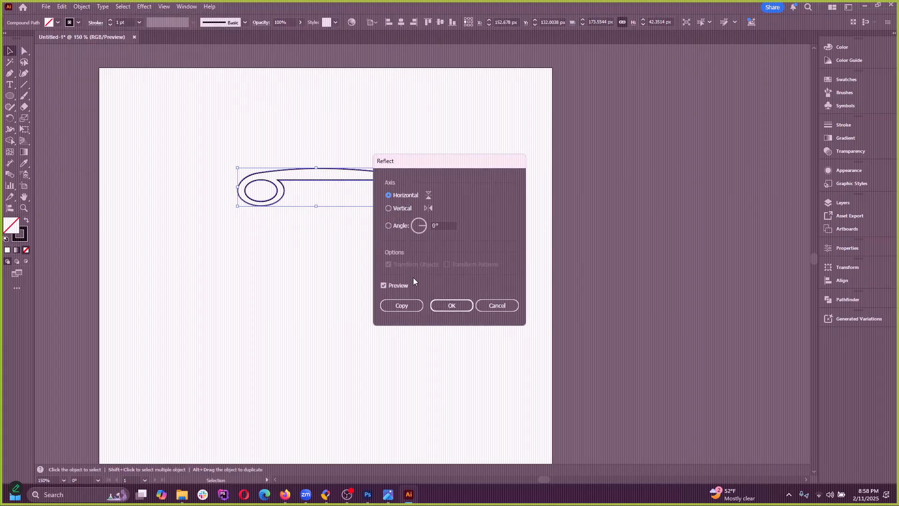
click(401, 305)
Step: Try moving and rotating the mirrored half across the original to form open scissors
scroll(347, 235, up, 2)
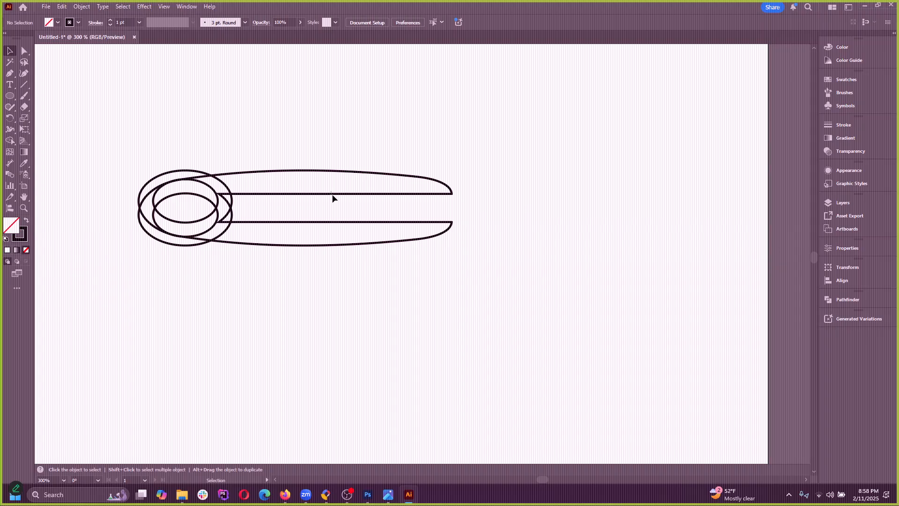
drag(332, 196, 389, 180)
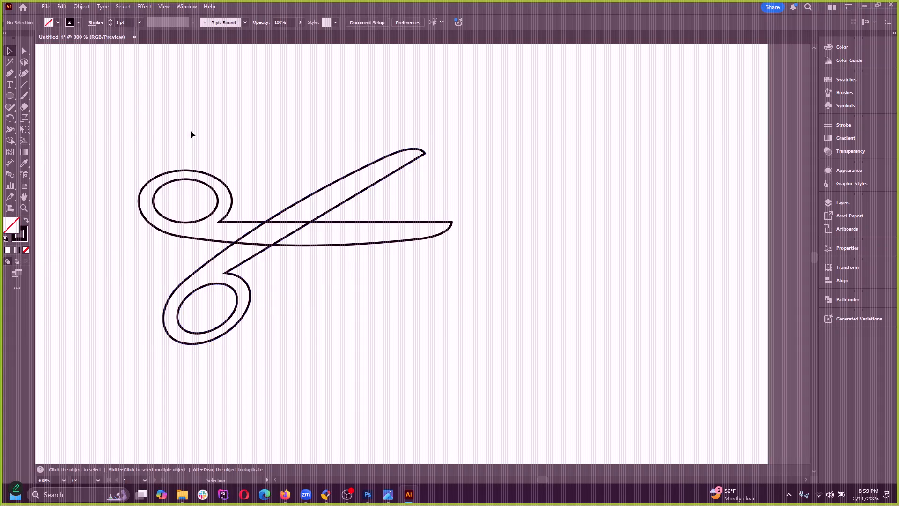
key(ctrl+z)
key(ctrl+z)
Step: Move the mirrored half straight up above the original, and swap fill and stroke on both halves for solid black shapes
drag(311, 234, 311, 78)
click(355, 255)
key(ctrl+a)
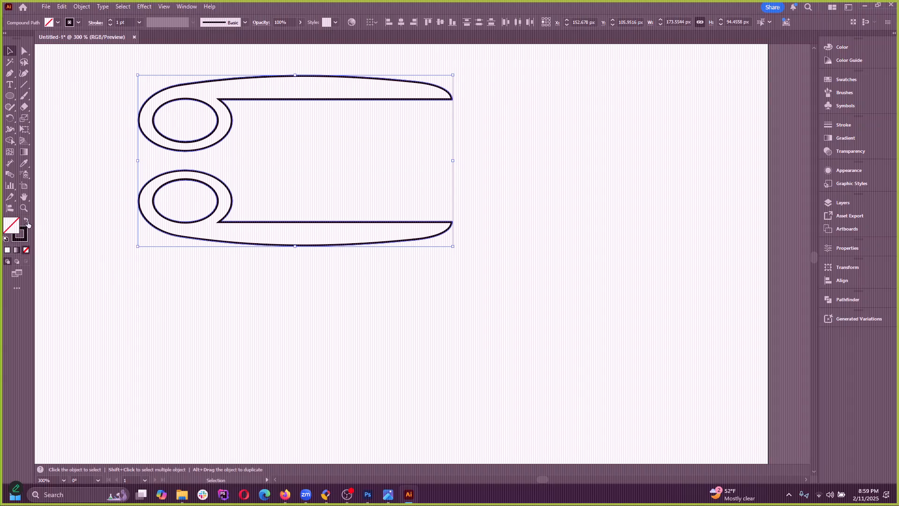
click(27, 222)
click(234, 279)
scroll(328, 301, up, 2)
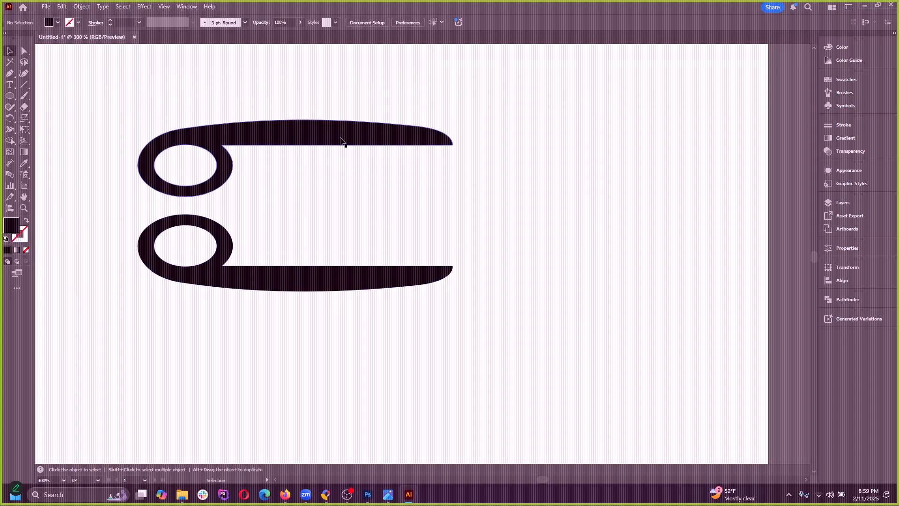
Step: Try crossing the mirrored half over the lower one by moving and rotating it, and return it above the other half
drag(337, 136, 340, 288)
drag(459, 271, 417, 223)
mouse_move(426, 190)
mouse_down()
mouse_move(368, 155)
mouse_move(427, 190)
mouse_up()
key(a)
key(v)
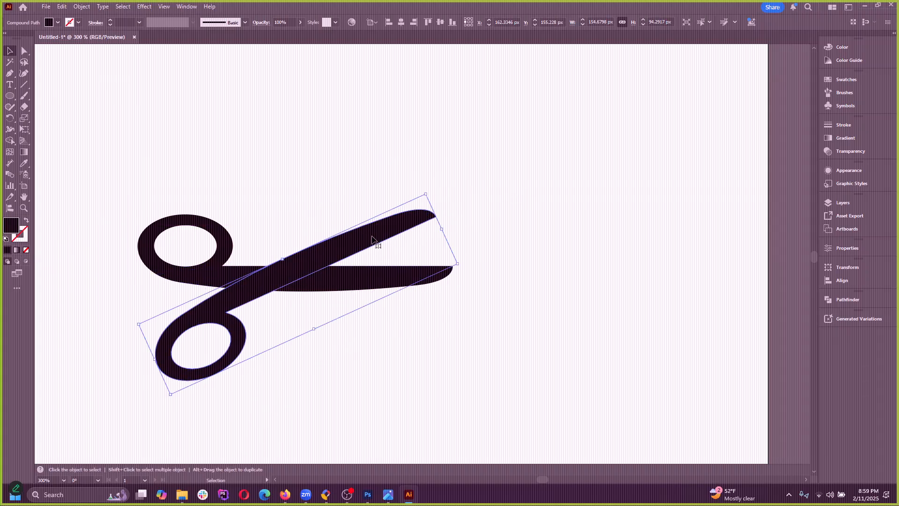
key(ctrl+z)
key(ctrl+z)
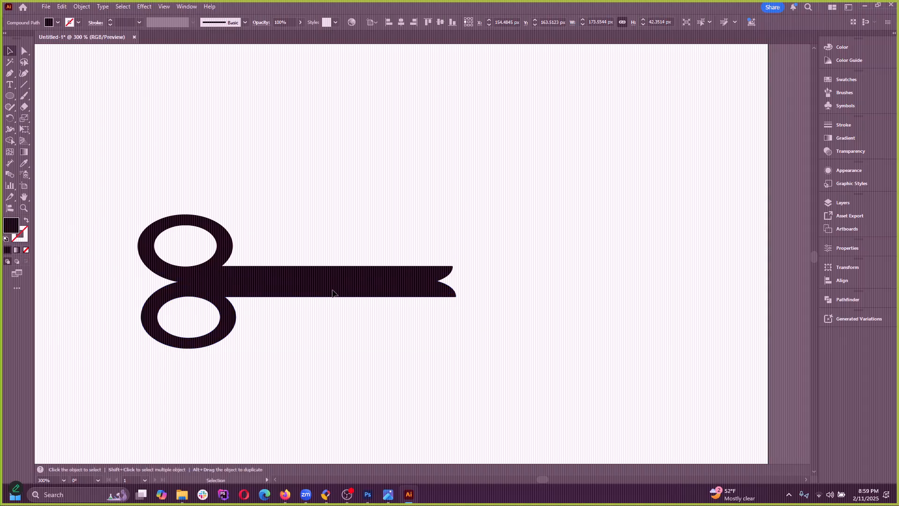
drag(330, 292, 321, 140)
Step: Copy the upper scissor half, switch to Photoshop, and paste it onto Artboard 1 as a Smart Object
click(577, 351)
click(222, 177)
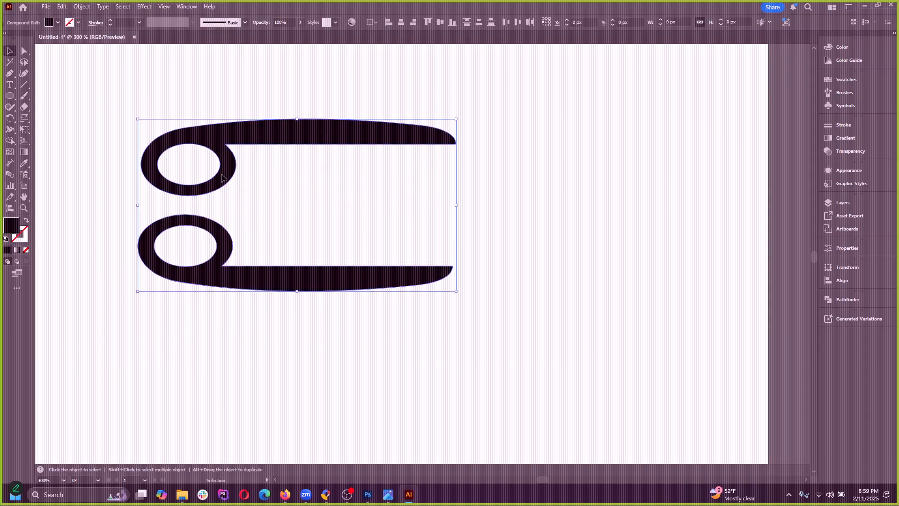
click(356, 201)
click(305, 136)
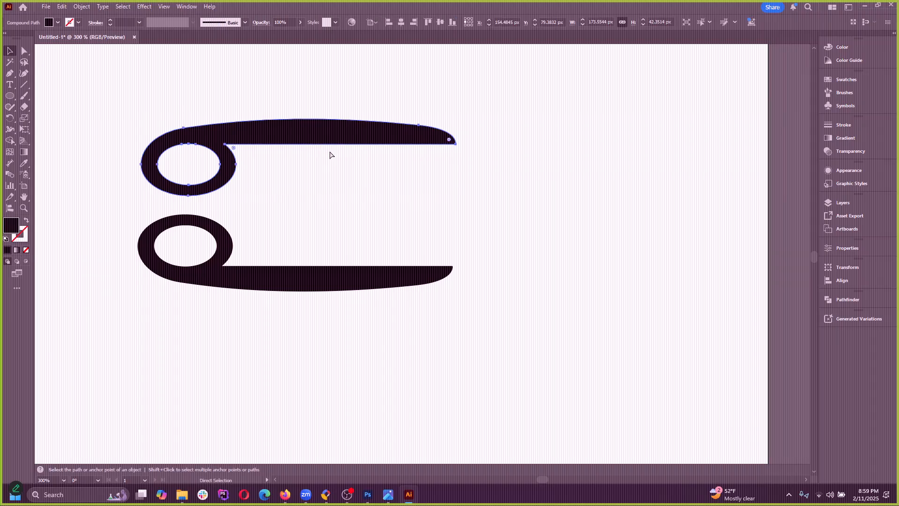
click(369, 501)
key(ctrl+v)
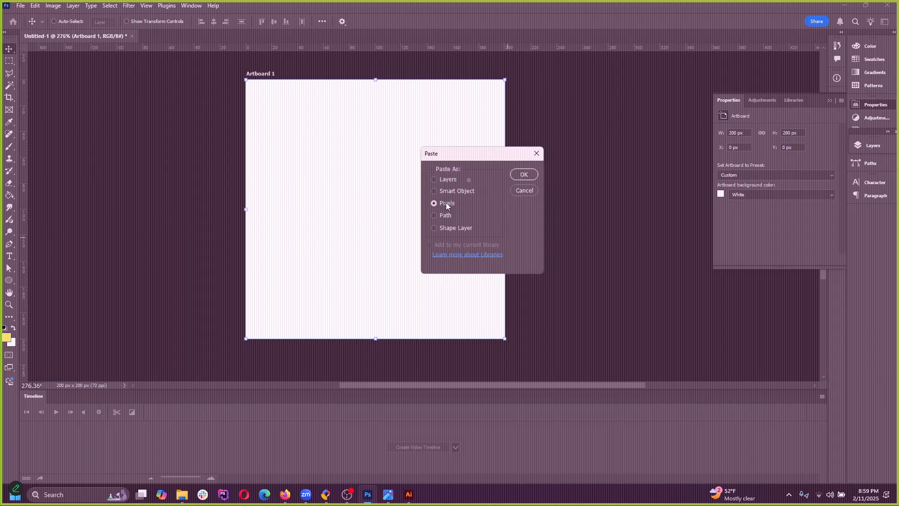
click(450, 191)
click(525, 174)
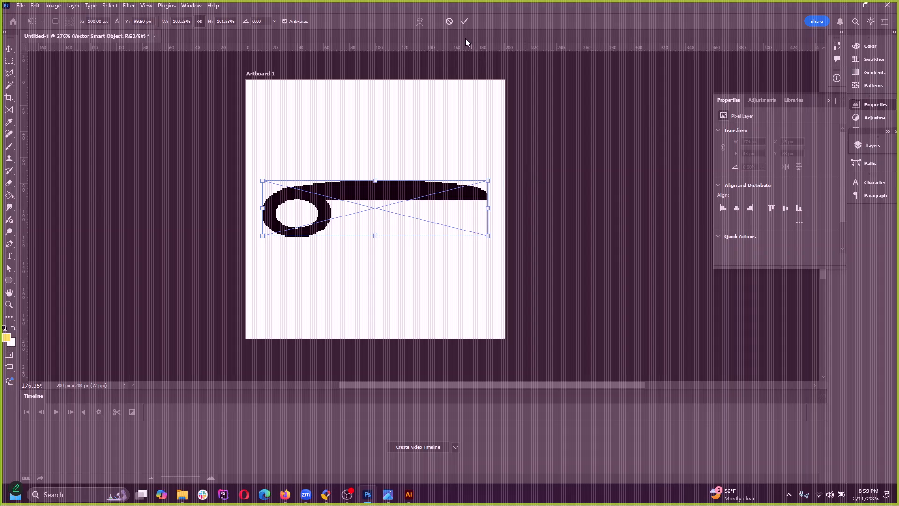
click(465, 21)
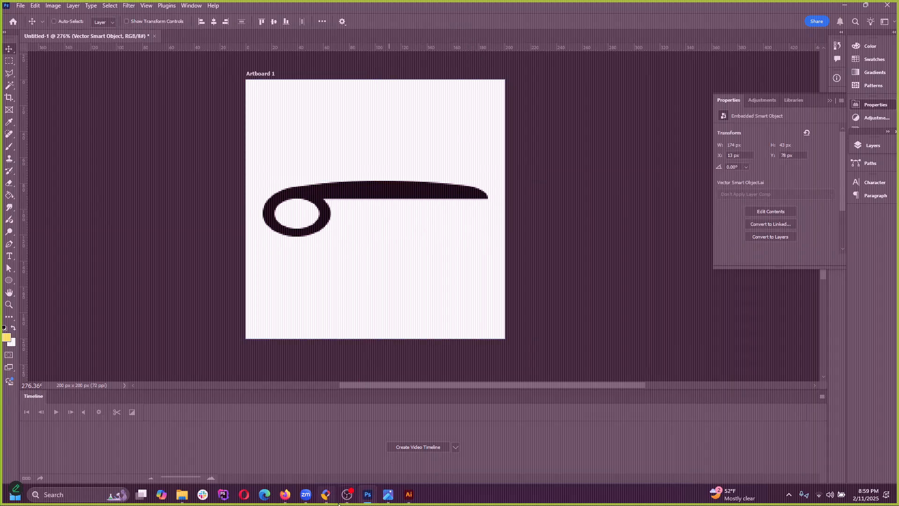
Step: Switch to Illustrator to copy the lower scissor half, and paste it into the Photoshop document as a Smart Object
click(409, 494)
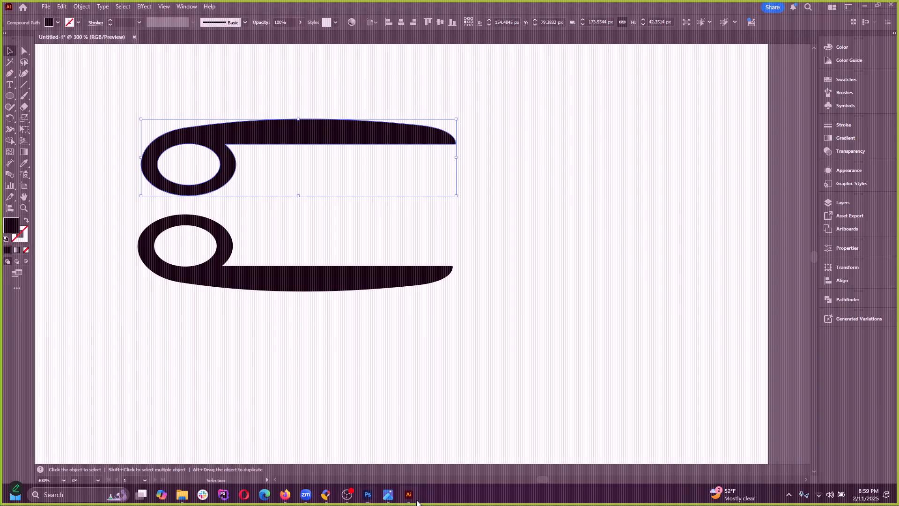
click(299, 271)
key(ctrl+c)
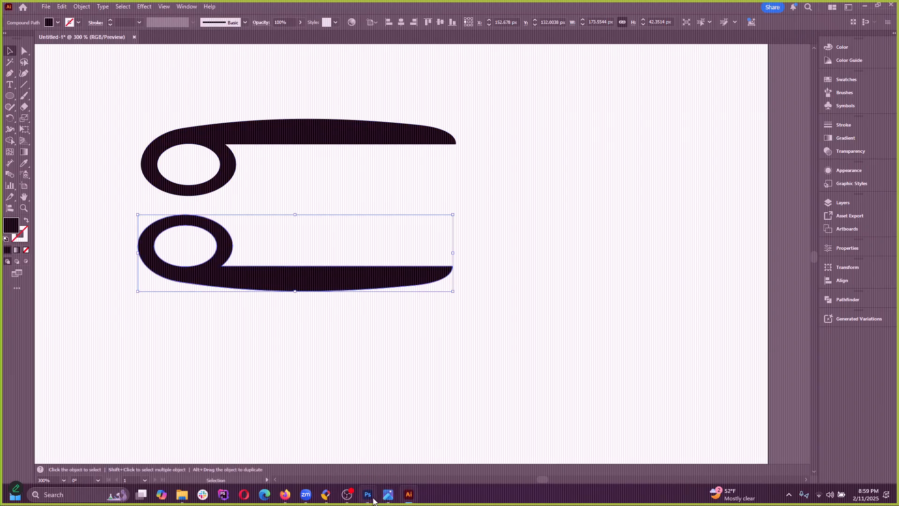
click(368, 495)
key(ctrl+v)
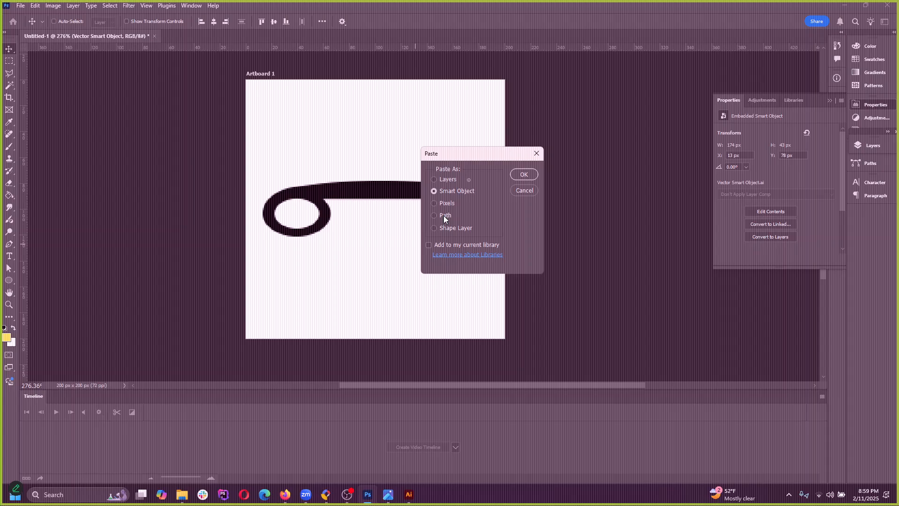
click(522, 175)
click(464, 21)
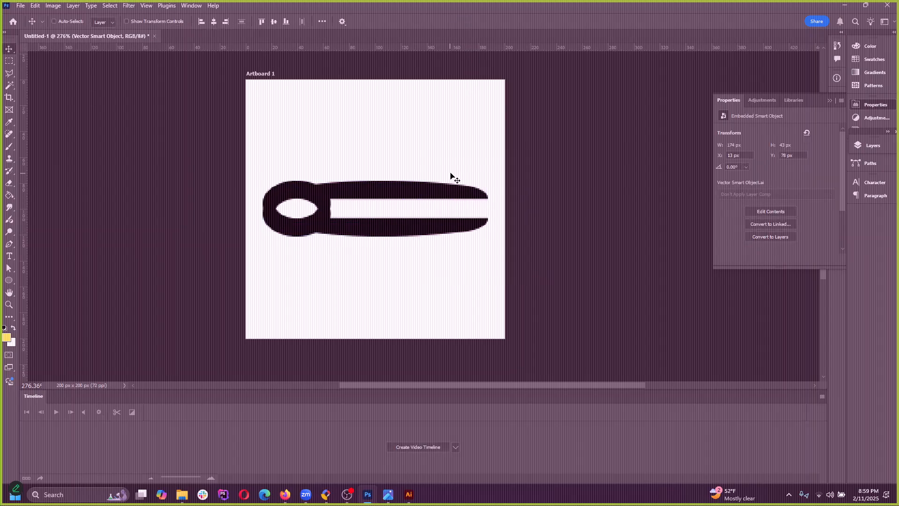
Step: Move the newly pasted half above the first one, and shift both halves down together on the artboard
drag(441, 235, 429, 160)
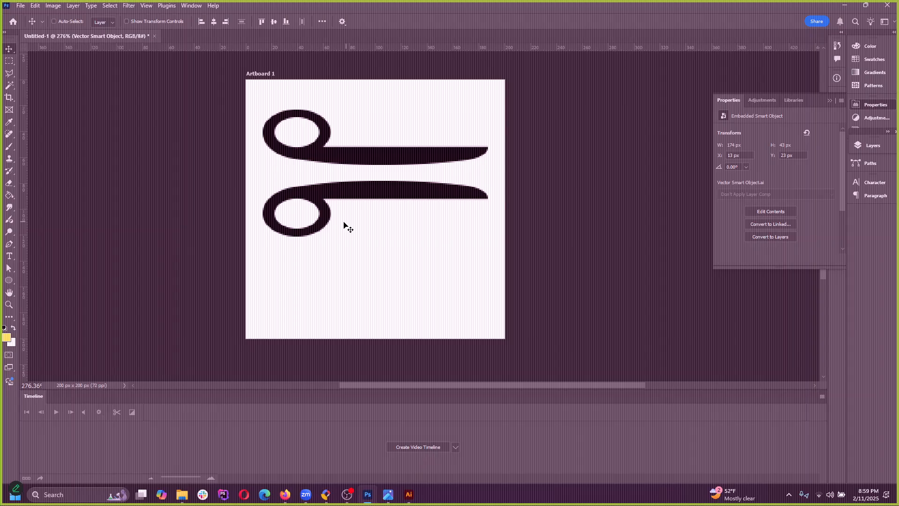
key(ctrl+alt+a)
drag(397, 152, 412, 183)
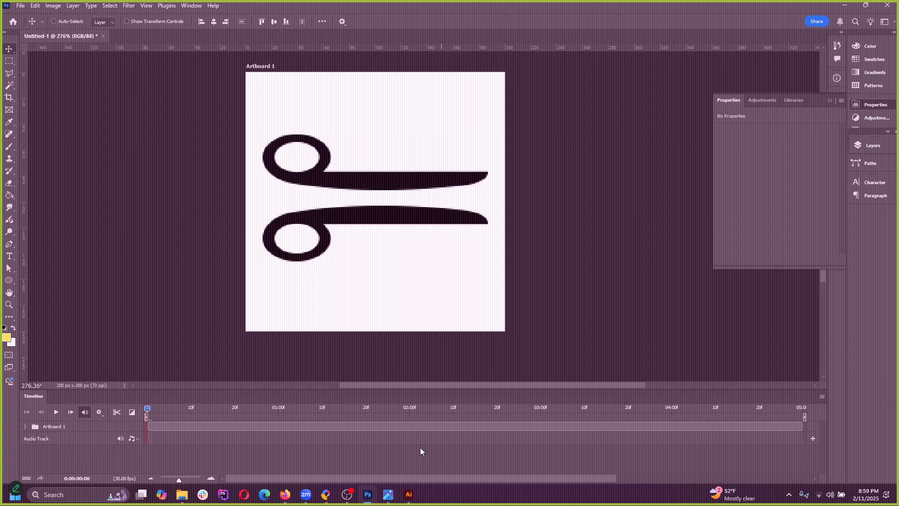
Step: Enlarge the timeline area and expand the Artboard 1 group to show both Vector Smart Object tracks
drag(399, 386, 400, 344)
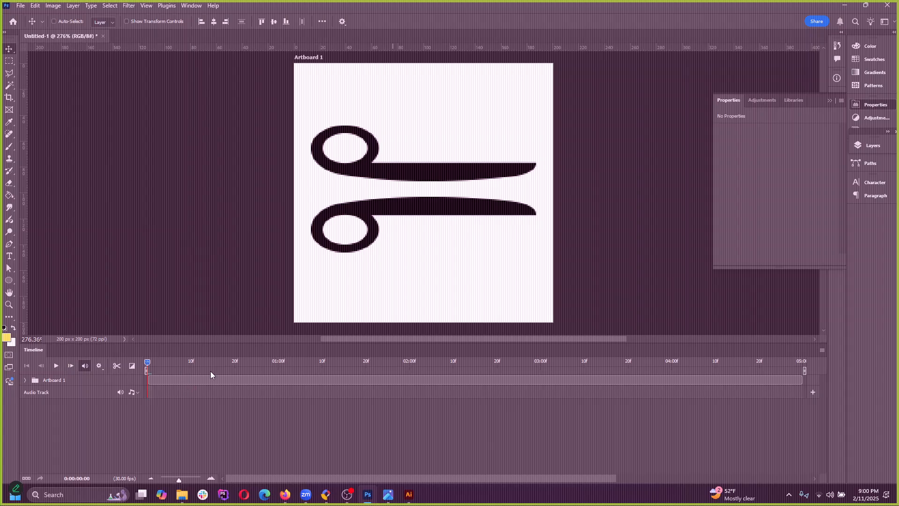
drag(147, 362, 263, 358)
click(24, 380)
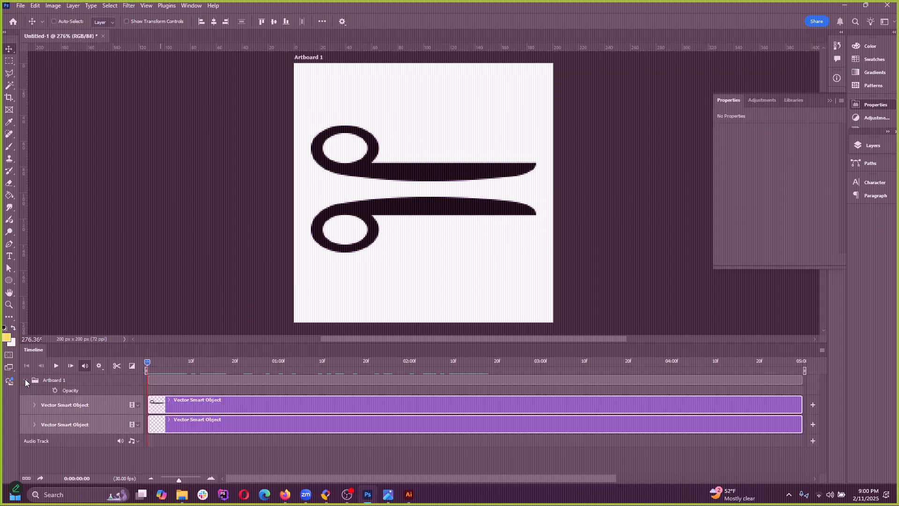
click(25, 380)
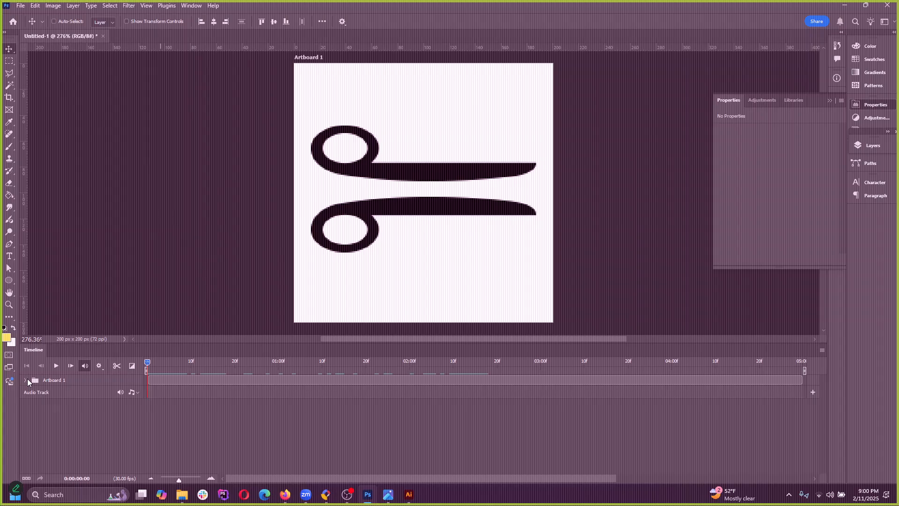
click(27, 381)
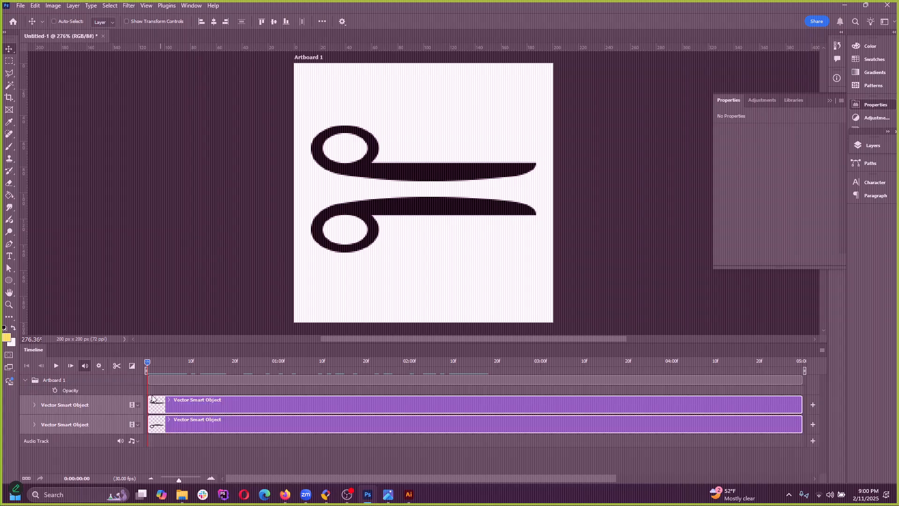
scroll(402, 234, down, 1)
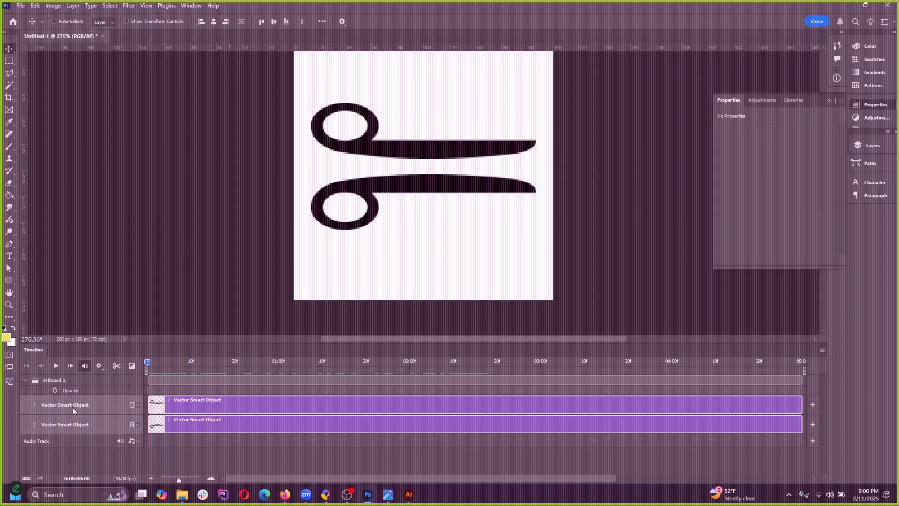
Step: Rename the upper Smart Object layer as half1 and the lower one as half2
click(872, 148)
double_click(817, 213)
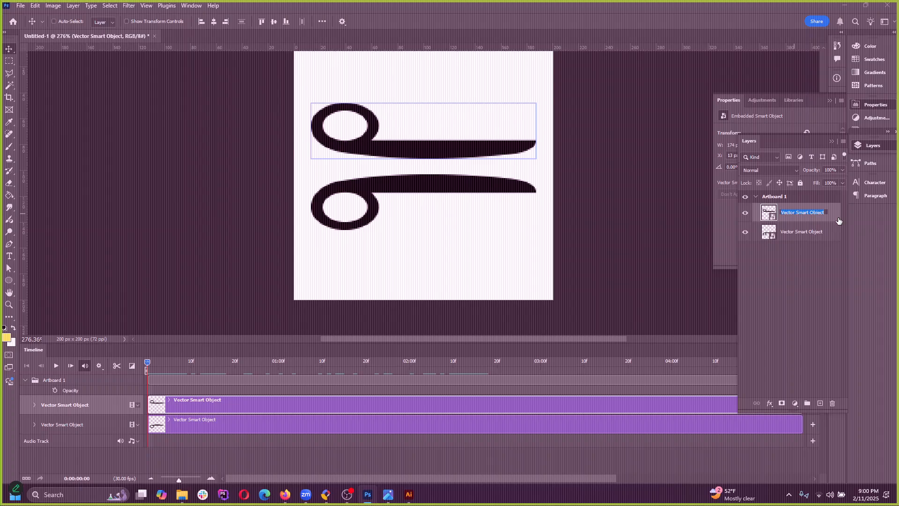
text(half1)
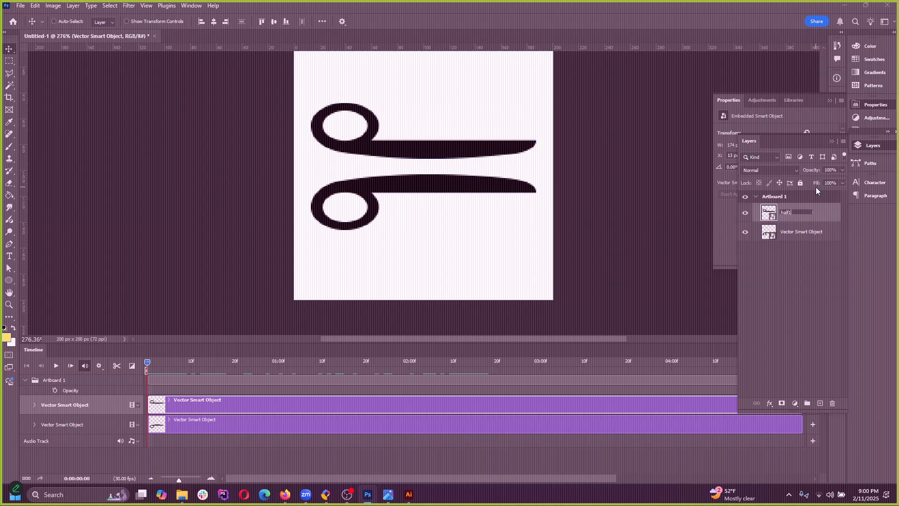
key(Tab)
text(ha)
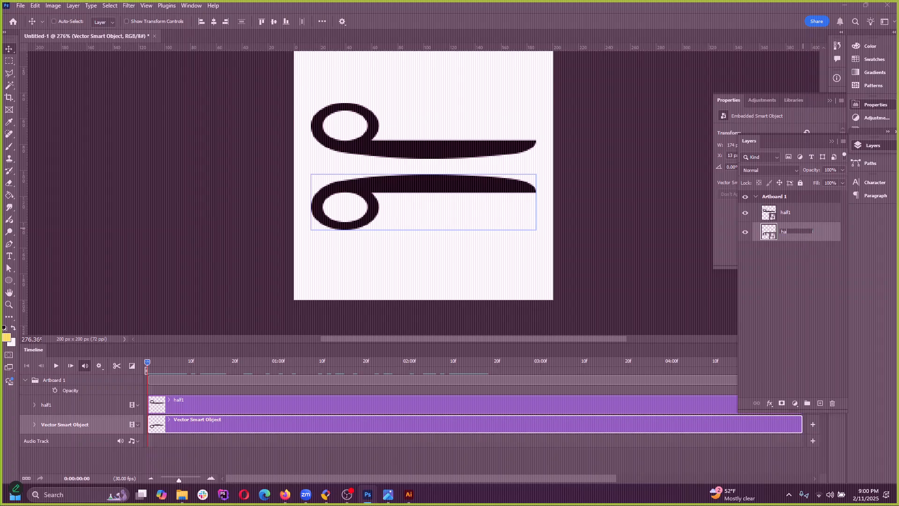
text(lf2)
key(Return)
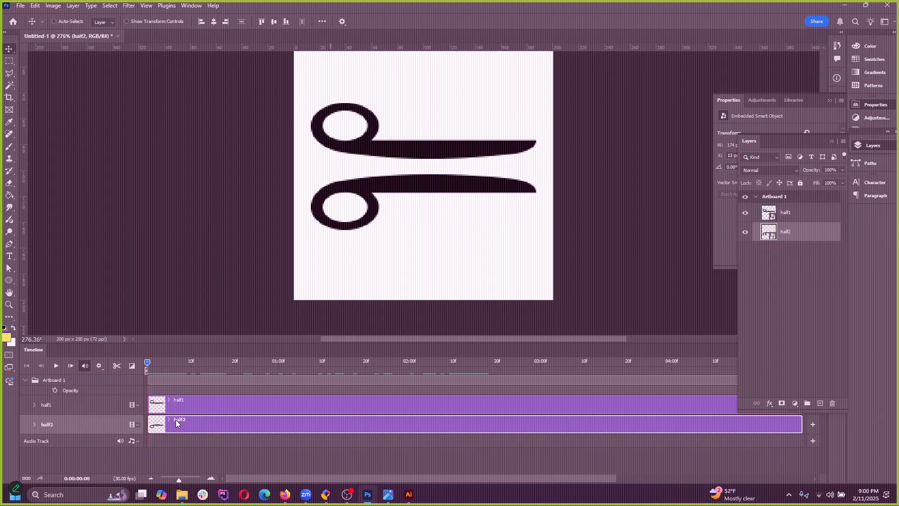
Step: Enlarge the timeline area and expand the half1 and half2 tracks to show their animatable properties
click(35, 406)
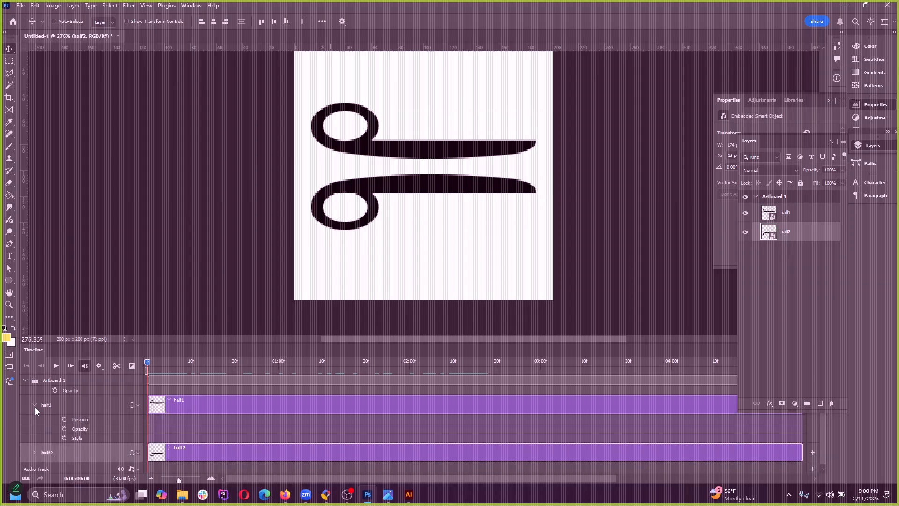
click(35, 405)
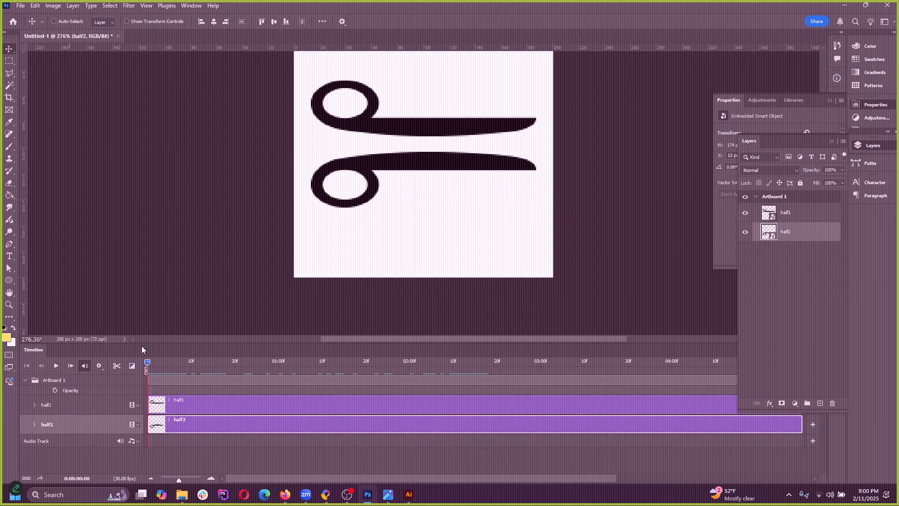
drag(141, 346, 161, 192)
click(35, 248)
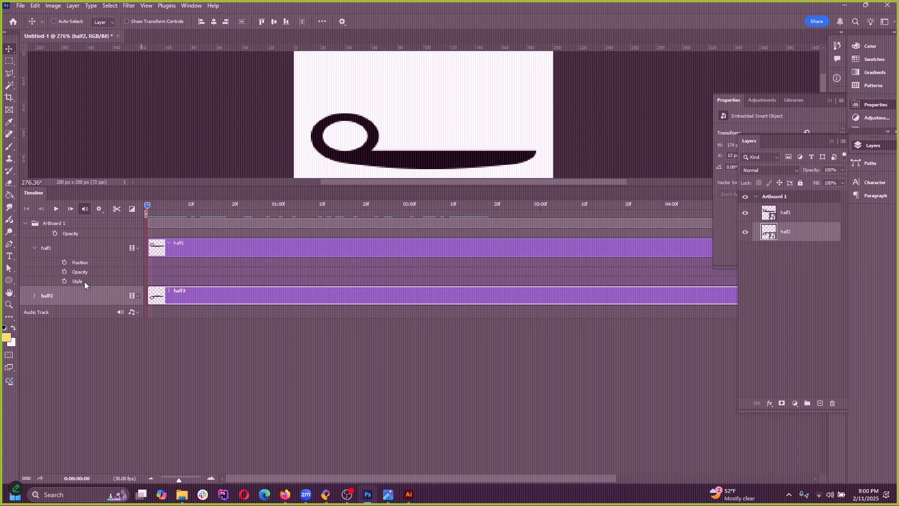
click(35, 295)
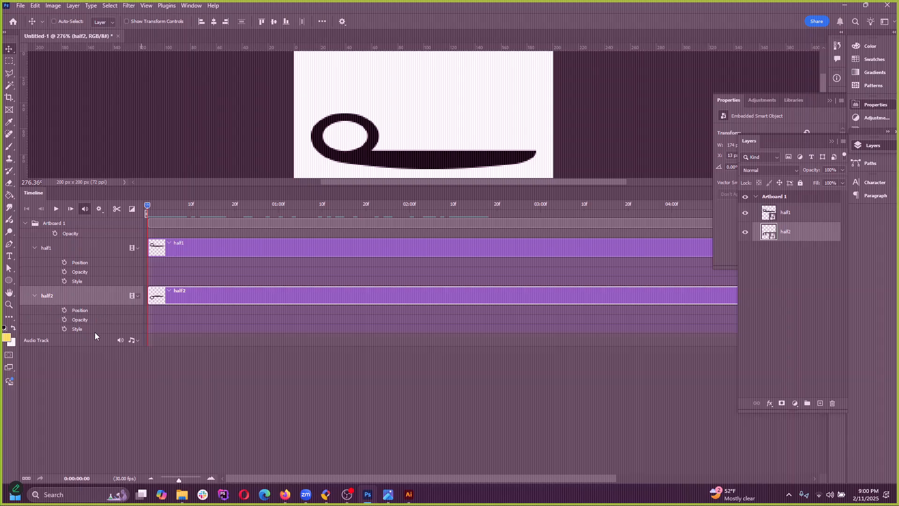
Step: Shrink the timeline area to show the whole drawing, and move half2 up against half1 to form closed scissors
drag(306, 187, 330, 299)
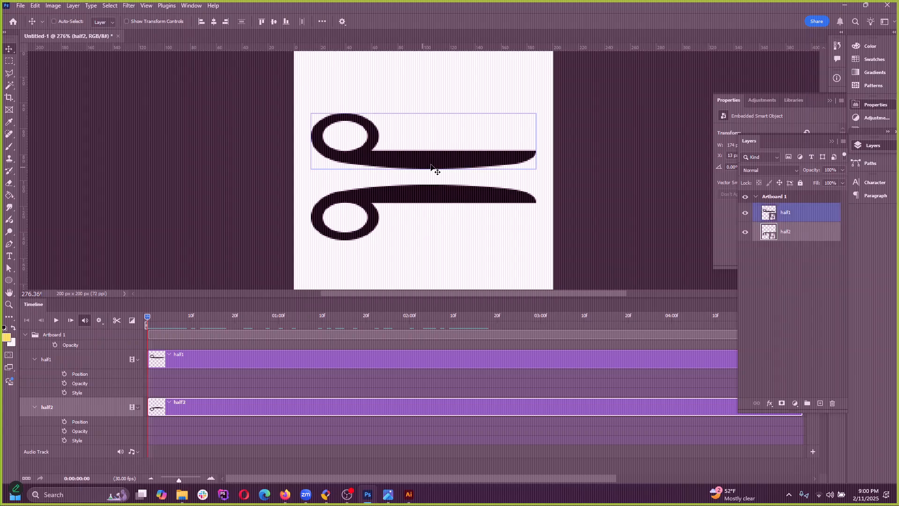
drag(448, 162, 476, 173)
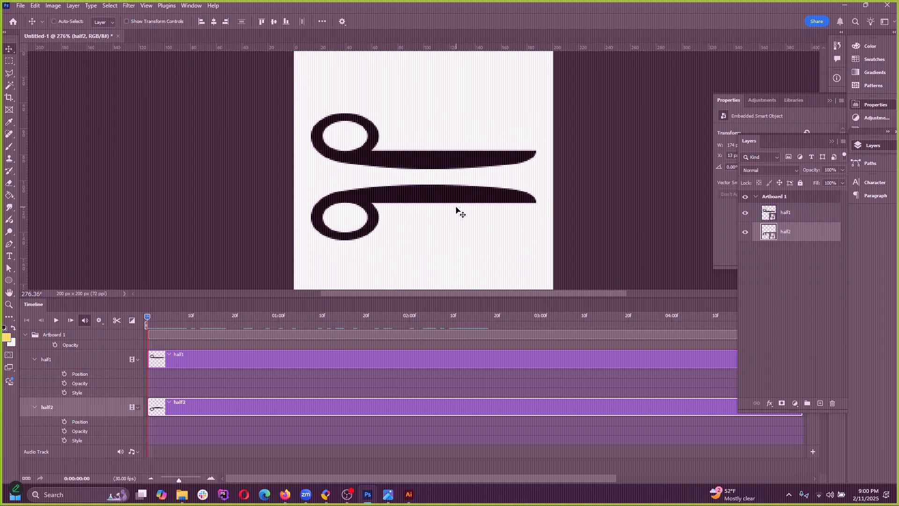
drag(457, 208, 511, 178)
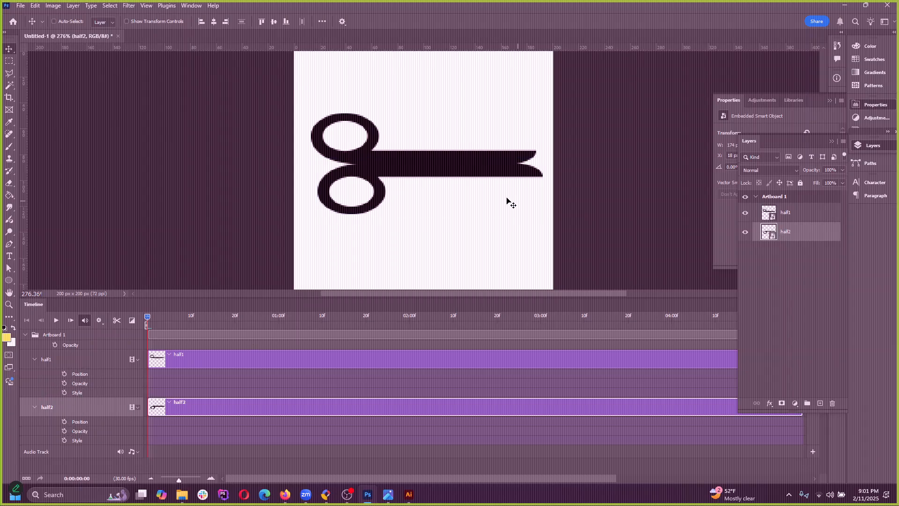
Step: Convert the half2 and half1 layers to Smart Objects, and expand half1's timeline track to show its Transform property
right_click(809, 232)
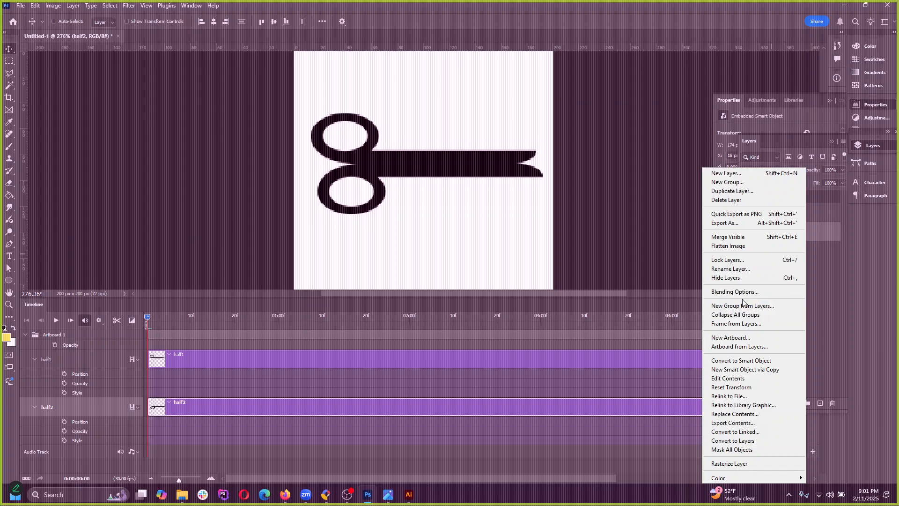
click(740, 361)
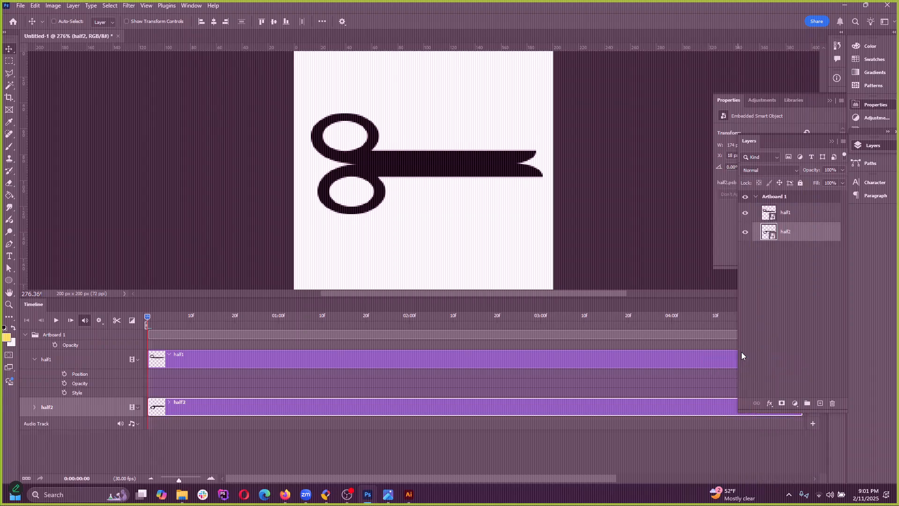
click(792, 211)
right_click(807, 217)
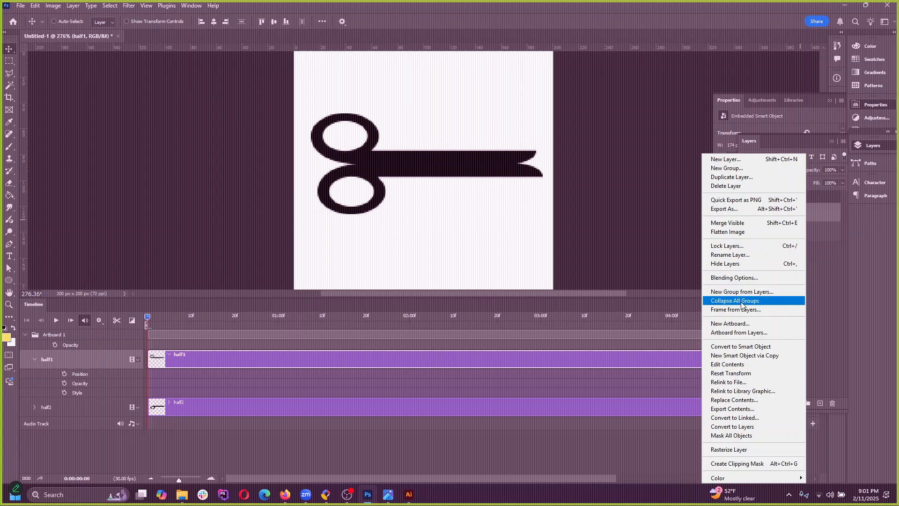
click(738, 346)
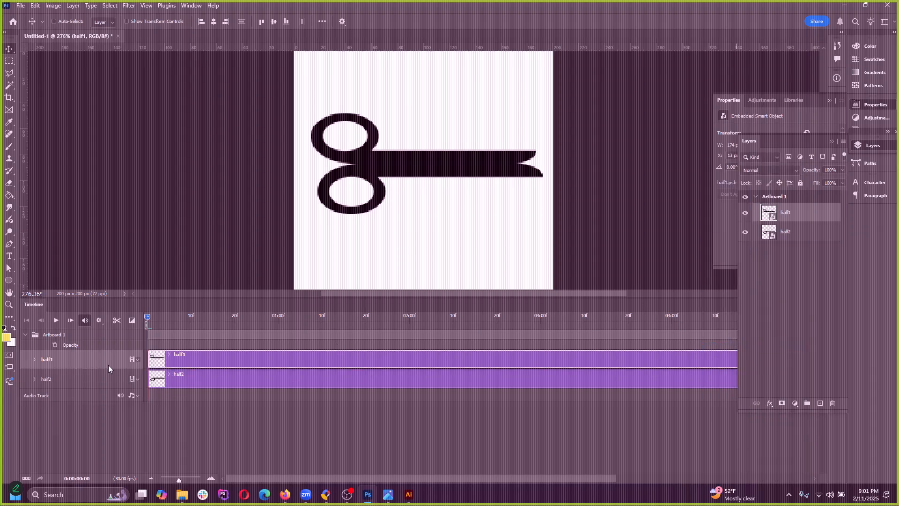
click(35, 360)
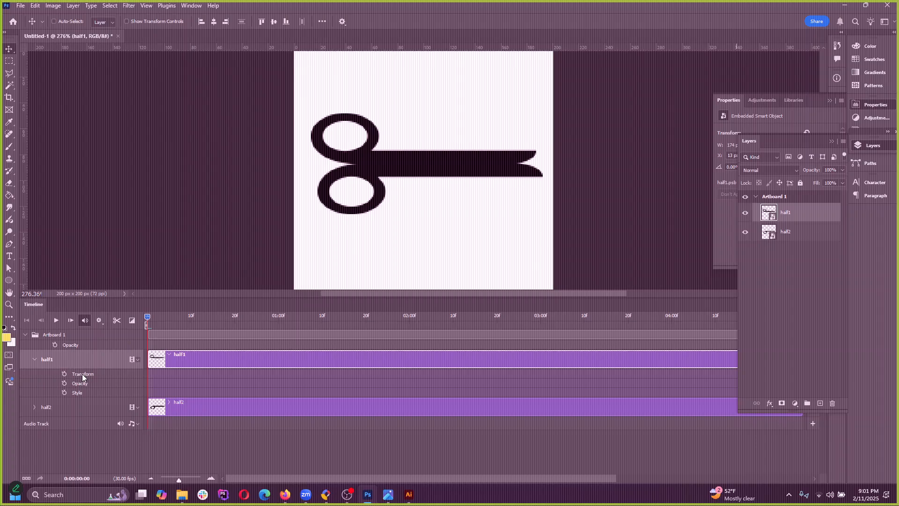
click(758, 227)
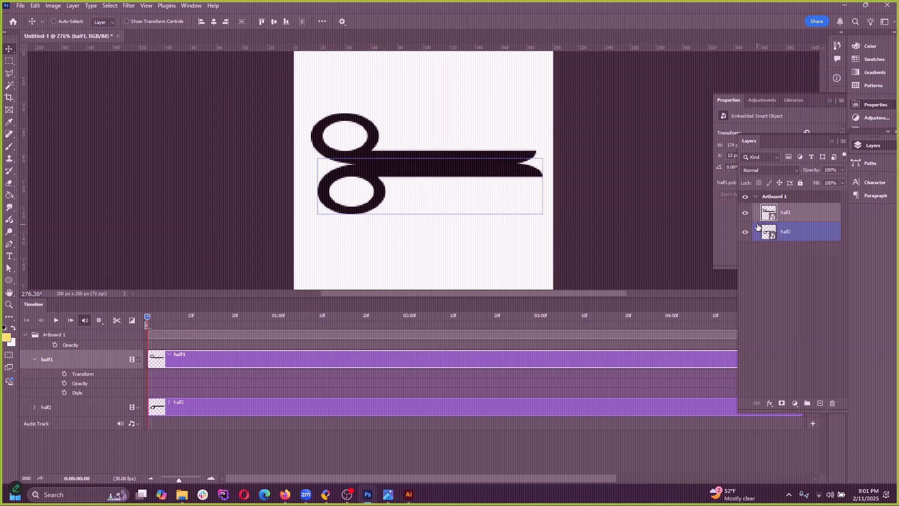
Step: Select both halves, shift them slightly down the artboard, and lower half2 so it is separated from half1
click(806, 233)
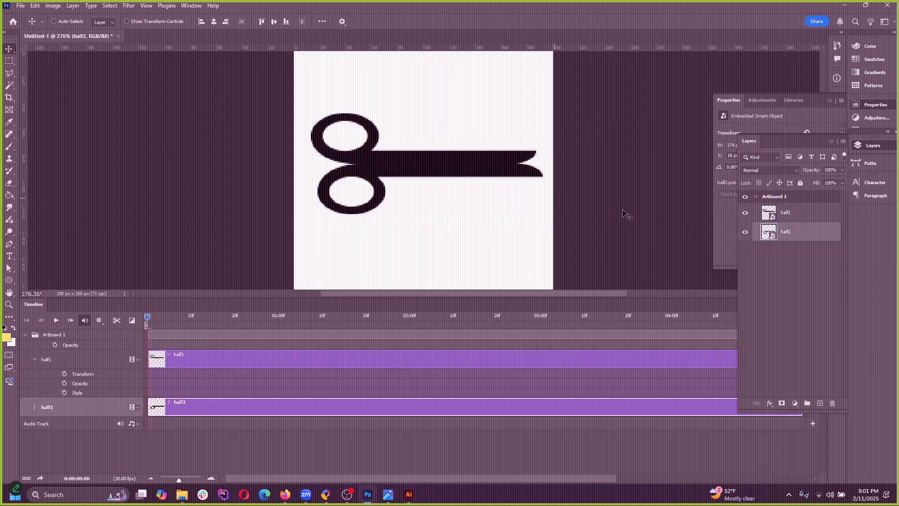
shift+click(808, 220)
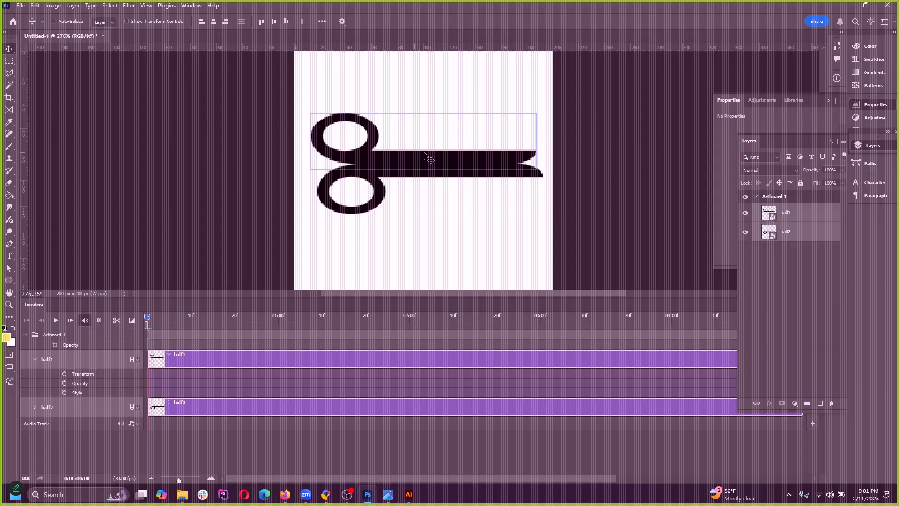
mouse_move(382, 140)
mouse_down()
mouse_move(374, 185)
mouse_move(374, 141)
mouse_up()
ctrl+click(402, 173)
Step: Rotate half1 clockwise by about 11.4° with Free Transform
click(35, 6)
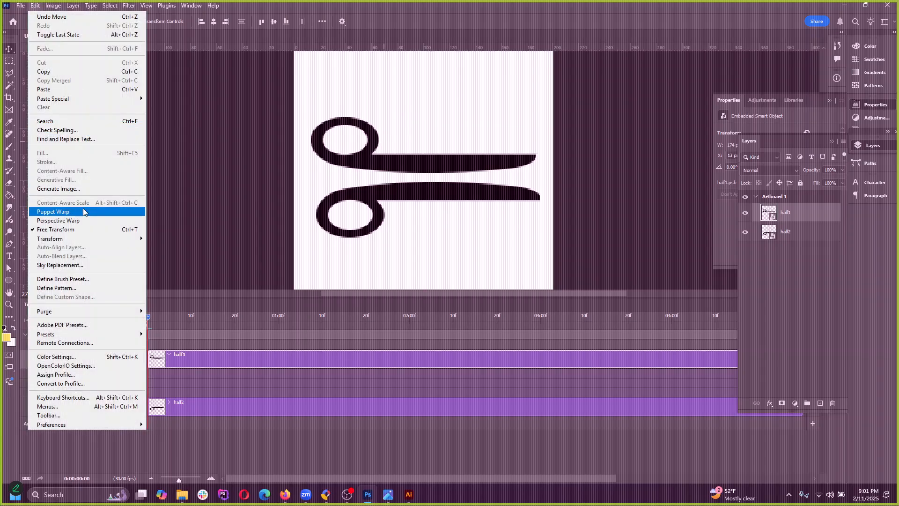
click(111, 230)
drag(543, 116, 562, 140)
click(464, 21)
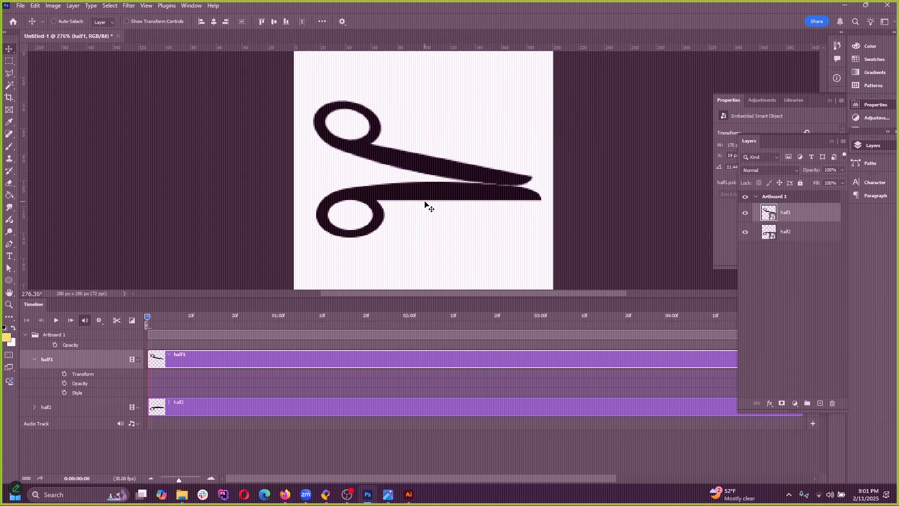
Step: Move half2 up over half1 and rotate it counter-clockwise by about 20° so the two blades cross
drag(436, 202, 448, 168)
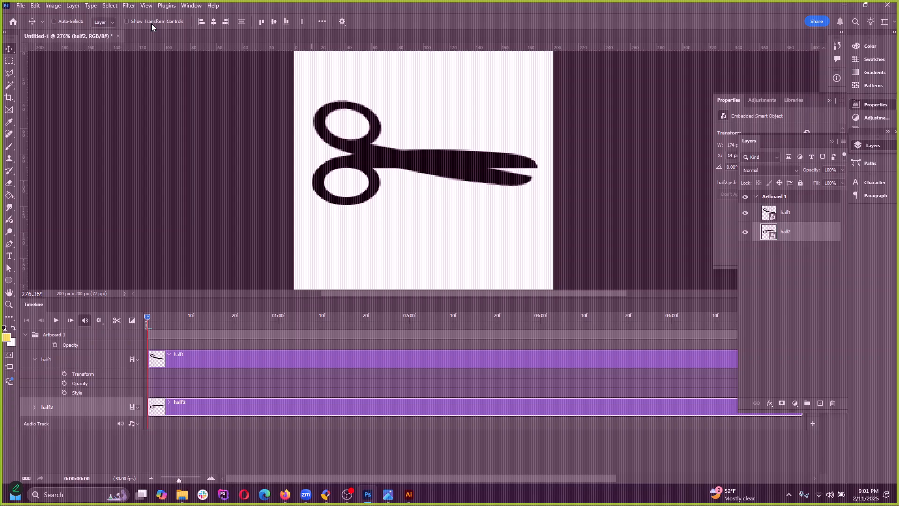
click(30, 7)
click(64, 233)
drag(551, 145, 497, 131)
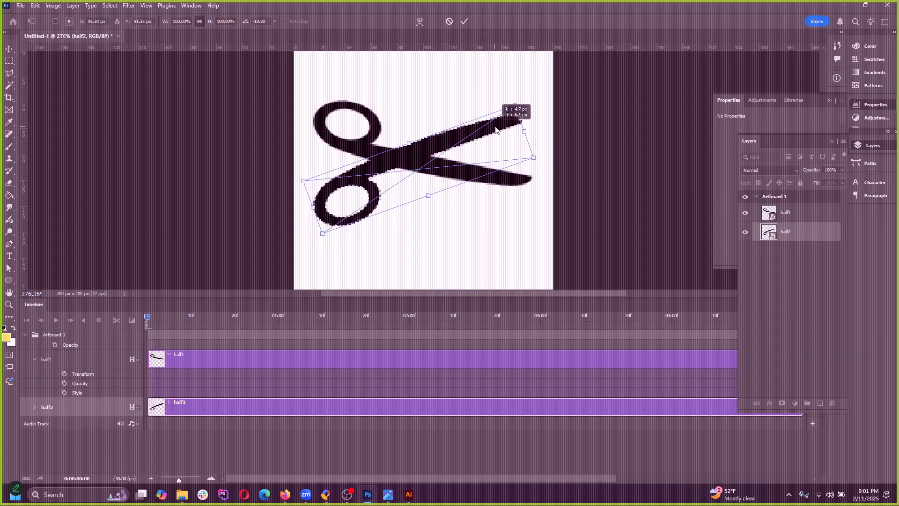
click(464, 21)
Step: Delete the half2 layer and duplicate the rotated half1 layer
drag(475, 143, 471, 139)
key(Delete)
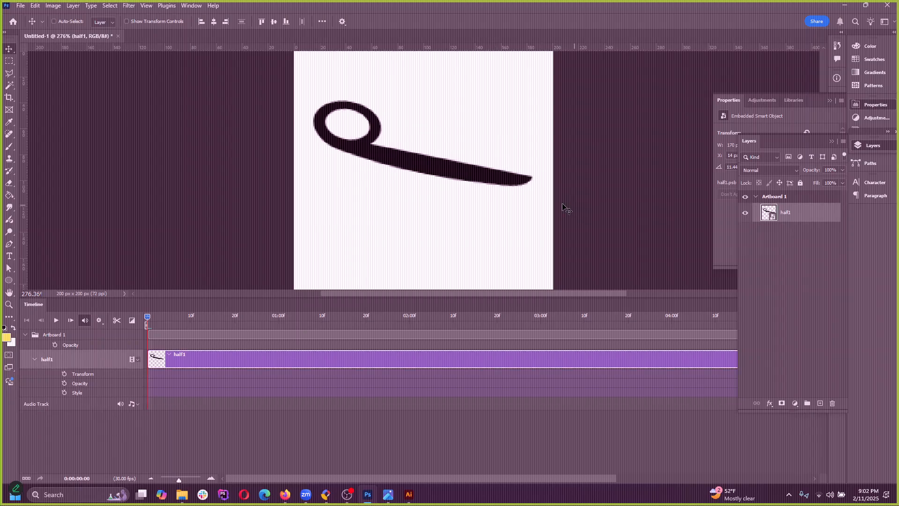
right_click(805, 215)
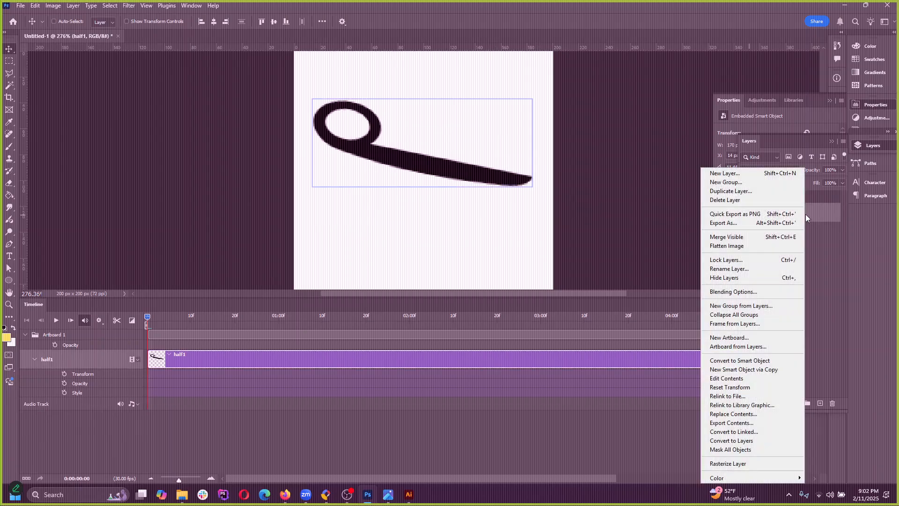
key(Escape)
key(ctrl+j)
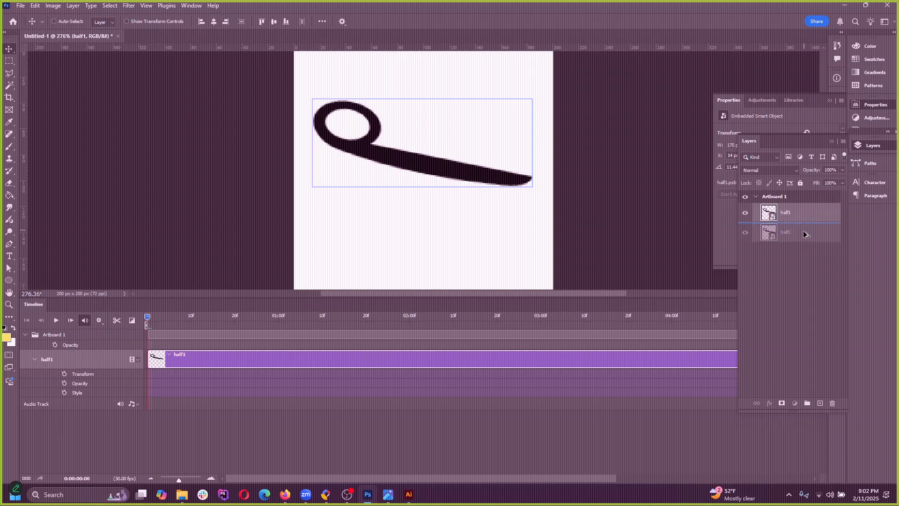
Step: Try flipping the duplicated half horizontally, and undo the flip
click(35, 6)
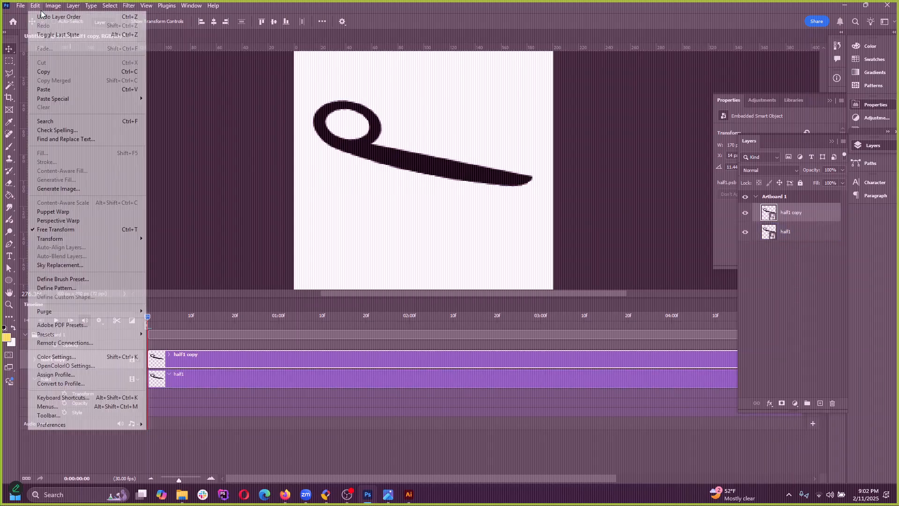
mouse_move(127, 238)
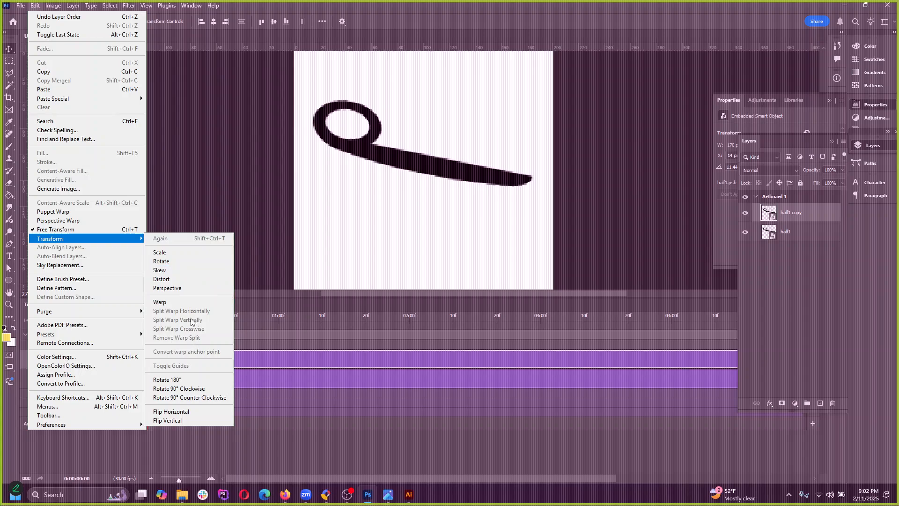
click(189, 414)
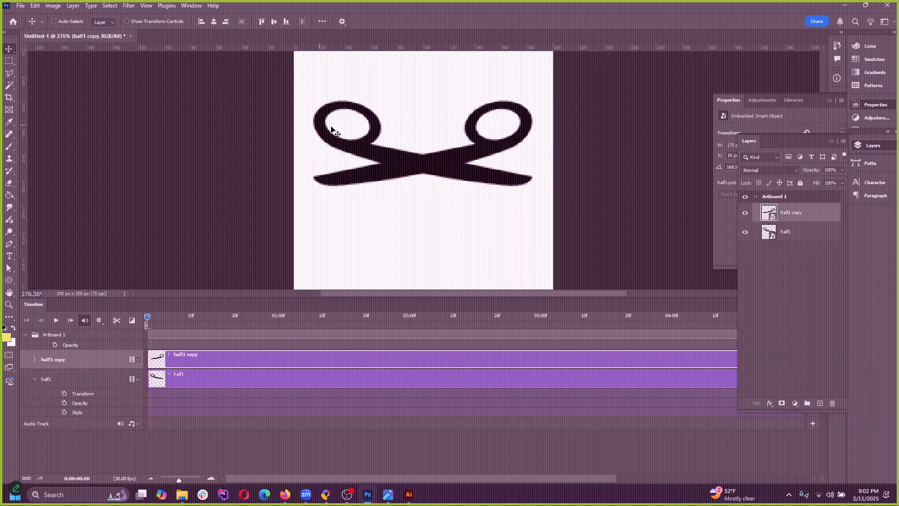
key(ctrl+z)
Step: Try flipping the duplicated half vertically and lowering it across the original half, and undo the changes
click(35, 6)
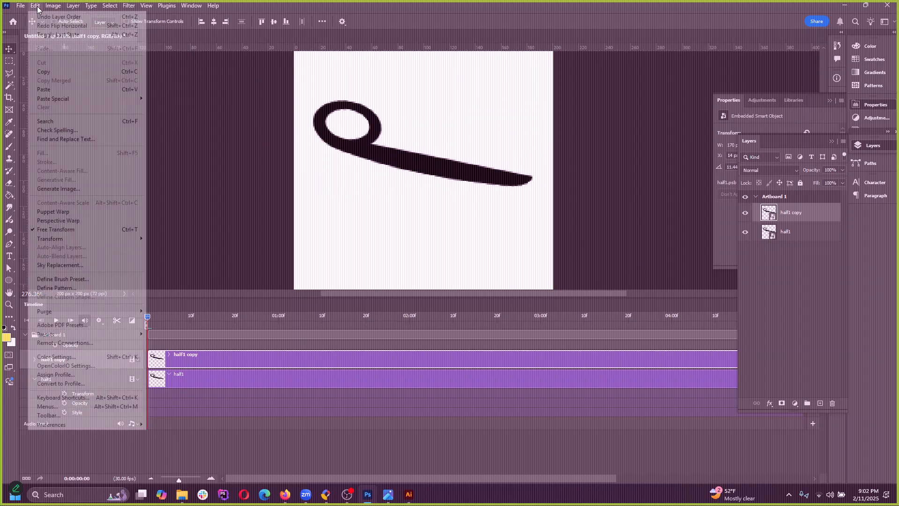
mouse_move(101, 242)
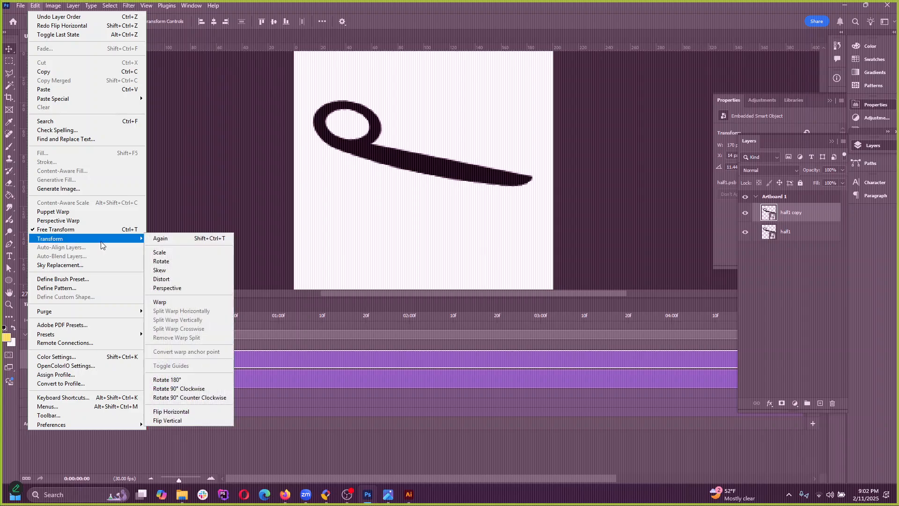
click(189, 420)
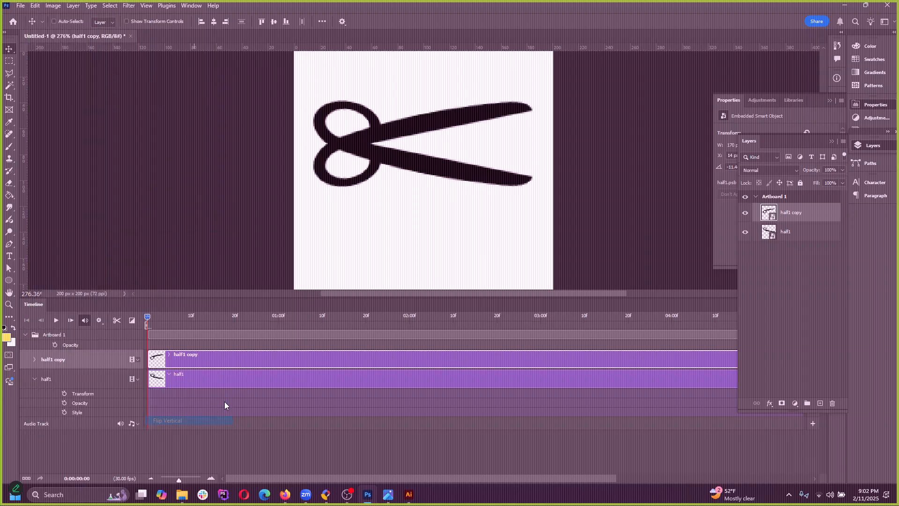
drag(467, 124, 464, 156)
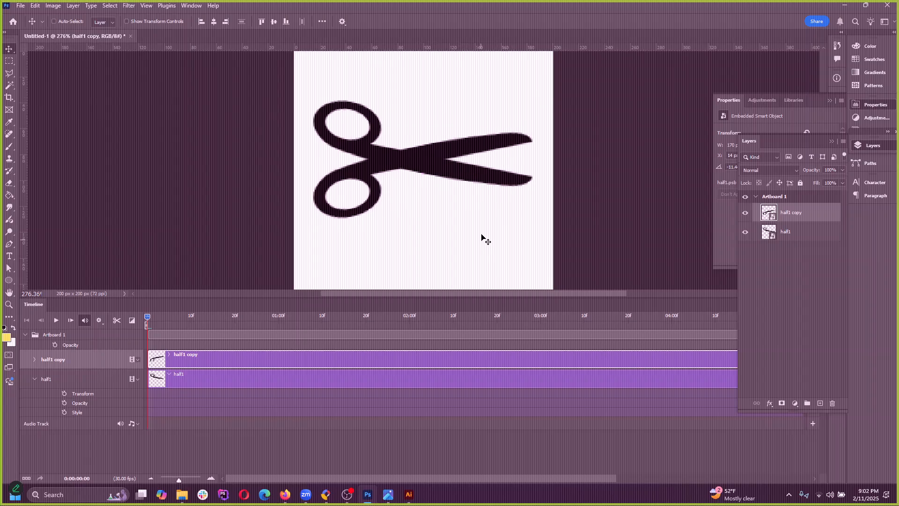
mouse_move(475, 155)
mouse_down()
mouse_move(475, 134)
mouse_move(482, 144)
mouse_move(498, 137)
mouse_move(489, 154)
mouse_up()
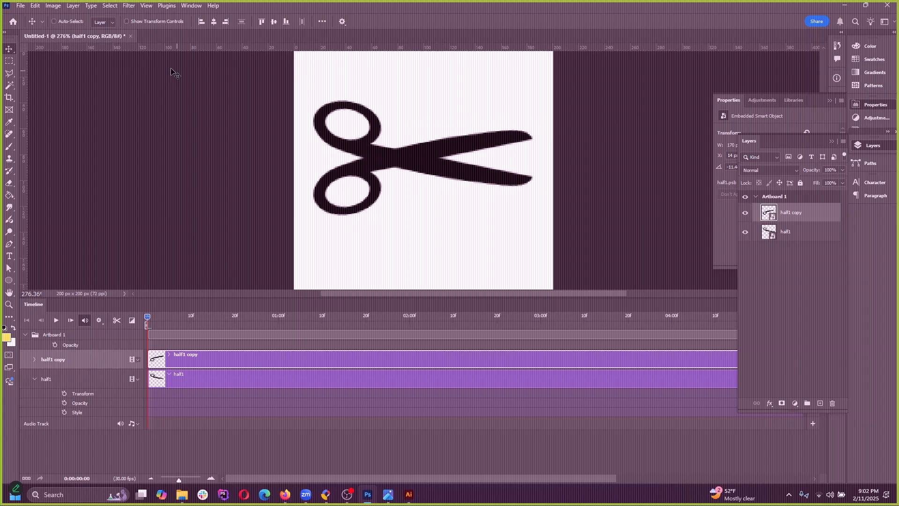
key(ctrl+z)
key(ctrl+z)
click(36, 6)
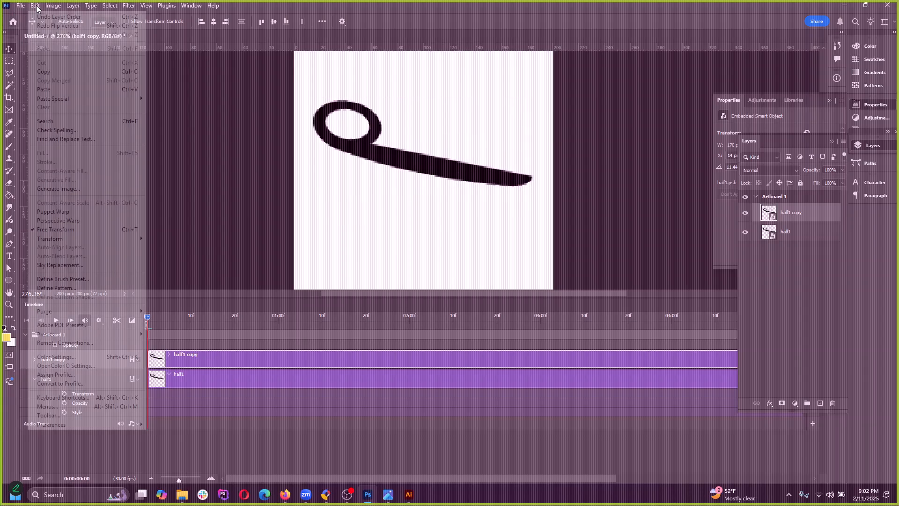
click(56, 230)
drag(544, 141, 547, 150)
click(449, 21)
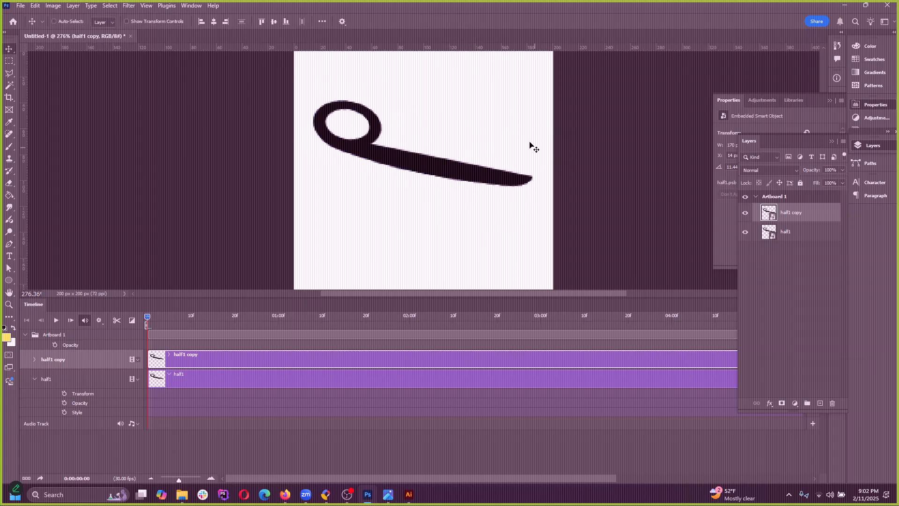
Step: Delete the half1 copy layer and rotate half1 clockwise with Free Transform to about 18.3°
key(Delete)
click(35, 6)
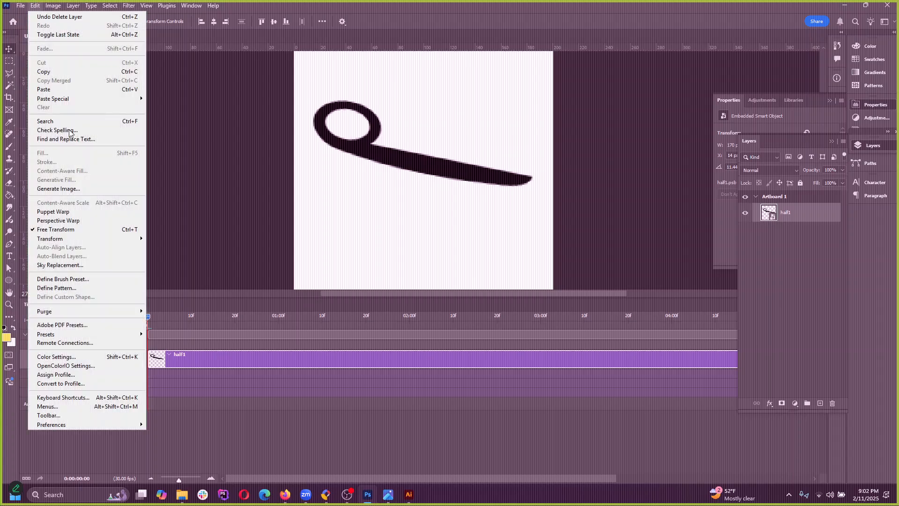
click(67, 229)
drag(596, 160, 577, 160)
drag(491, 194, 496, 195)
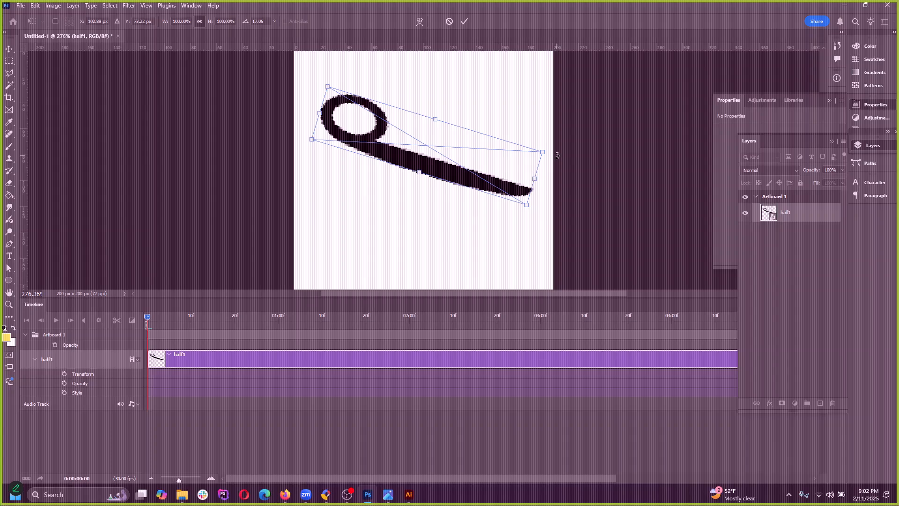
click(464, 21)
click(35, 6)
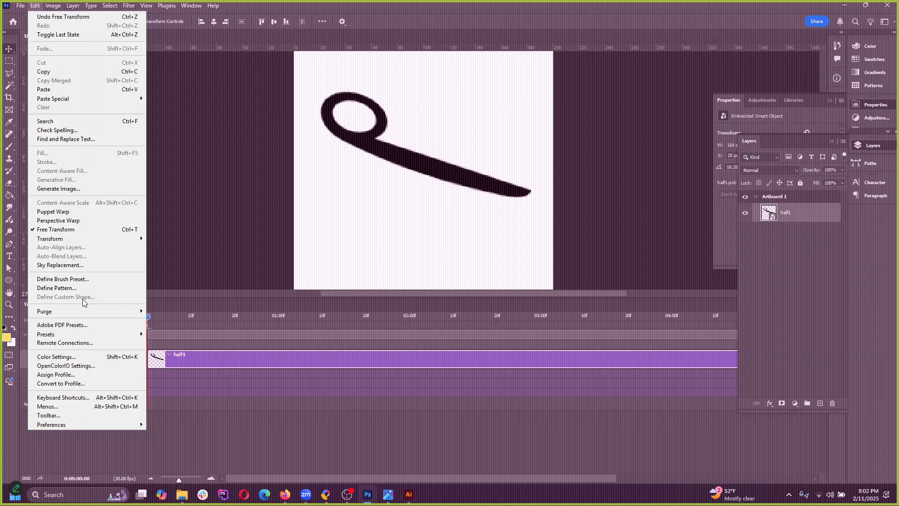
mouse_move(94, 238)
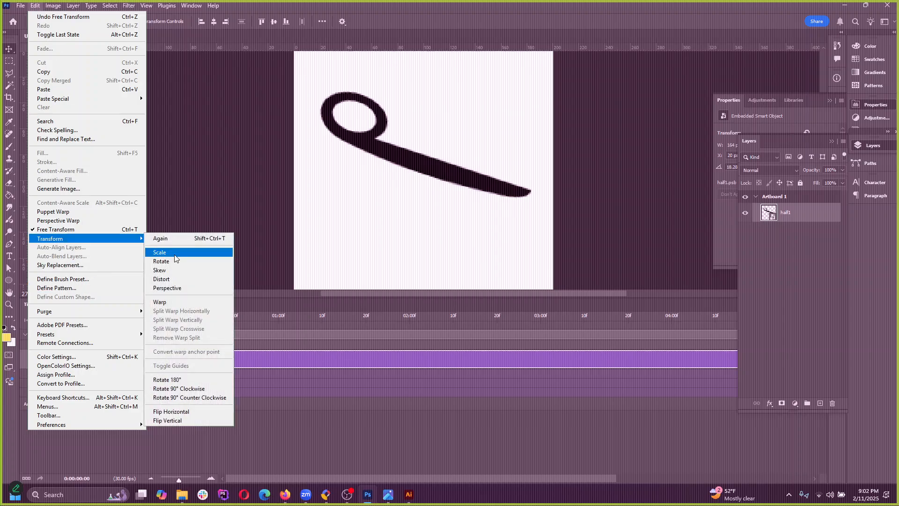
click(187, 421)
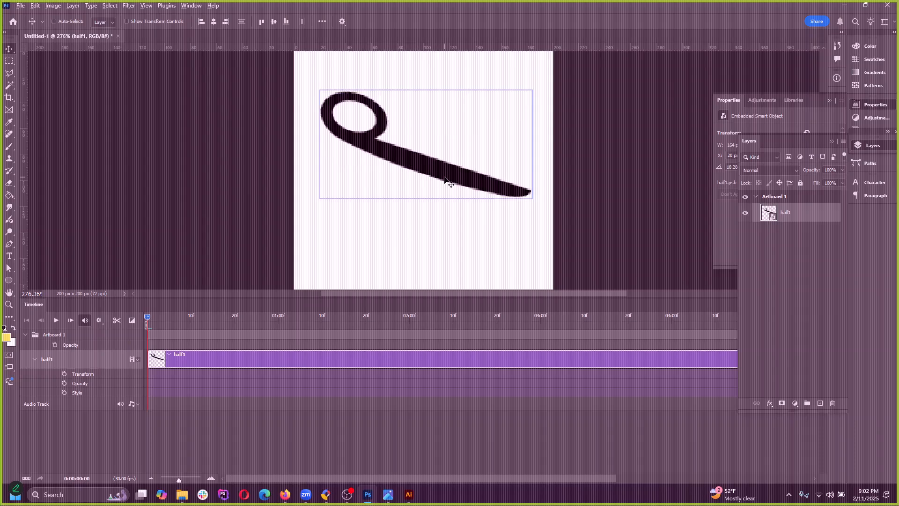
Step: Duplicate half1 just below the original and flip the copy vertically so the two halves form open scissors
alt+drag(447, 181, 447, 214)
click(35, 6)
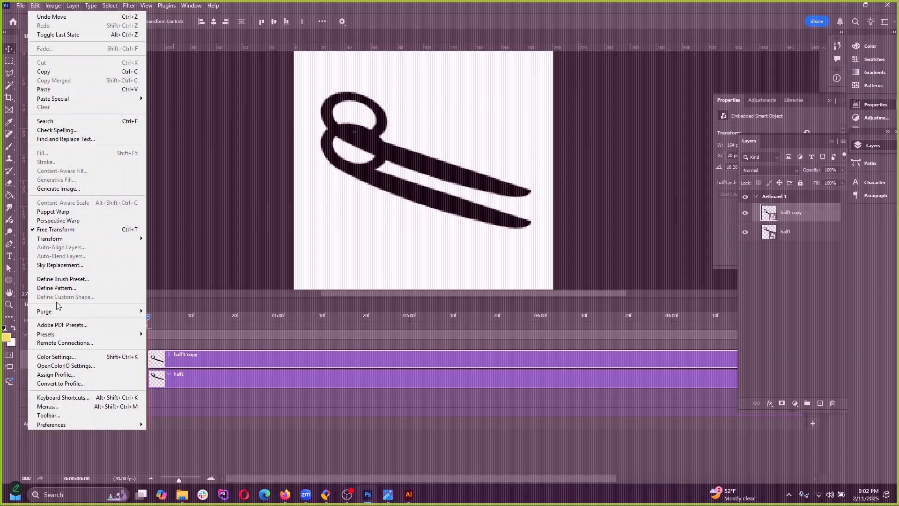
mouse_move(89, 238)
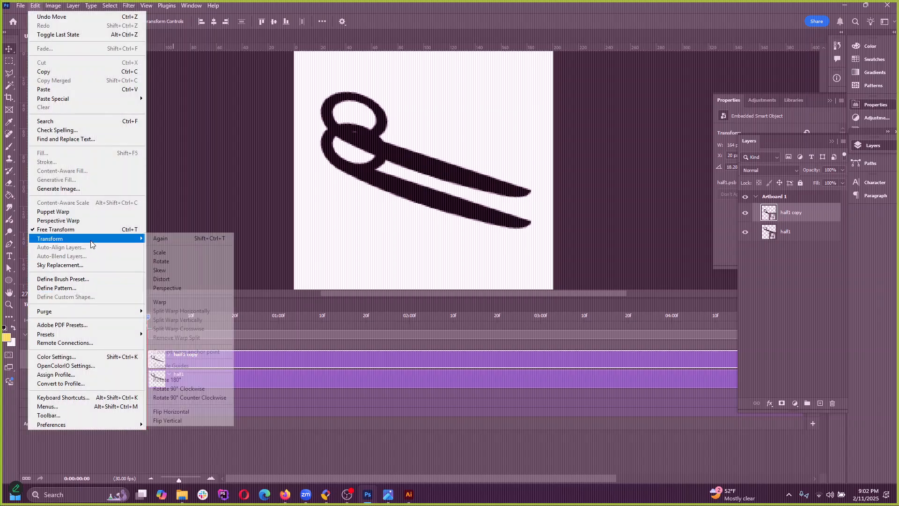
click(192, 420)
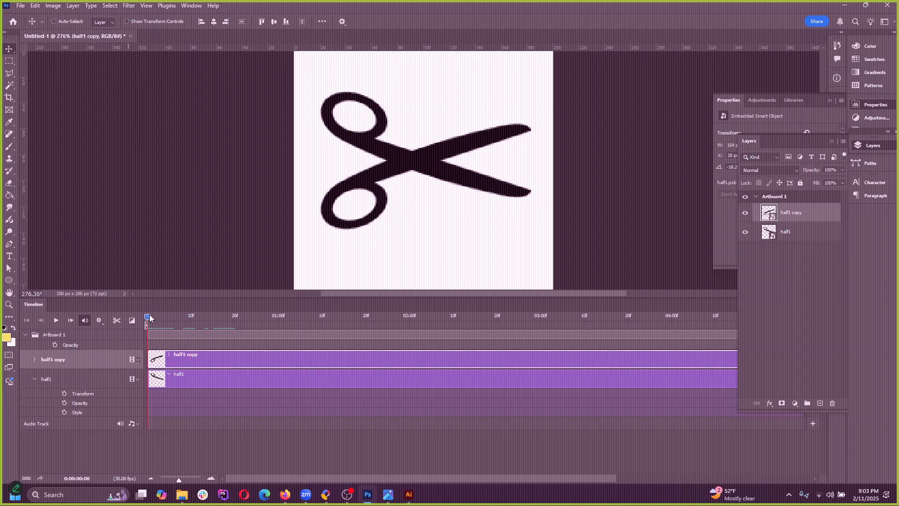
Step: Play the timeline to check the static scissors, and return the playhead to the start
mouse_move(148, 321)
mouse_down()
mouse_move(174, 321)
mouse_move(147, 323)
mouse_up()
click(56, 321)
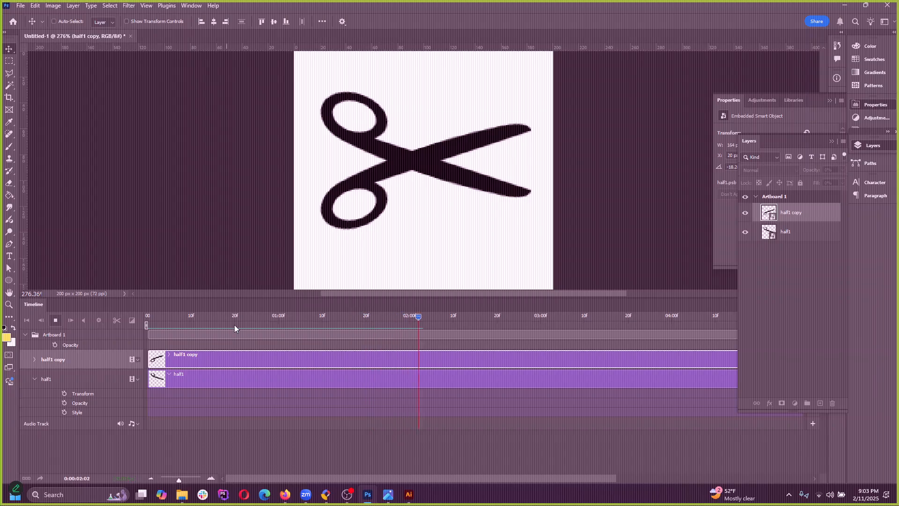
click(56, 320)
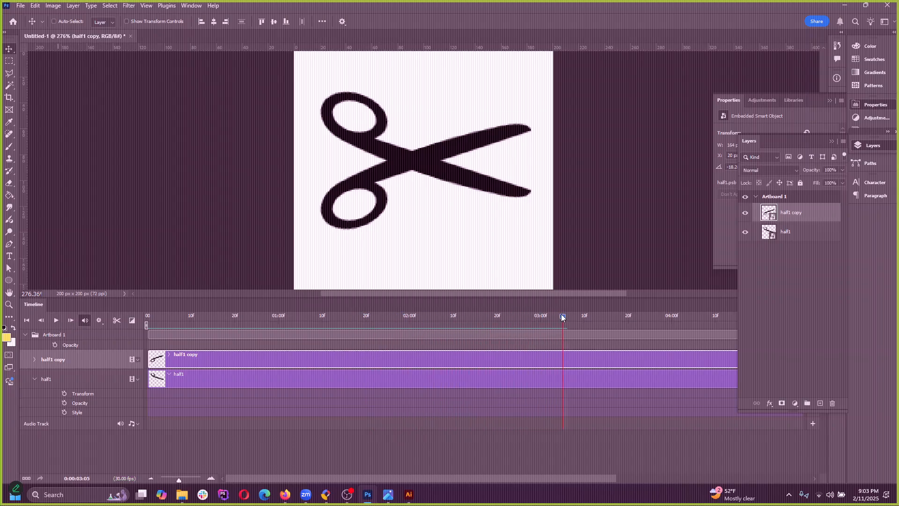
drag(564, 318, 235, 311)
drag(235, 319, 141, 322)
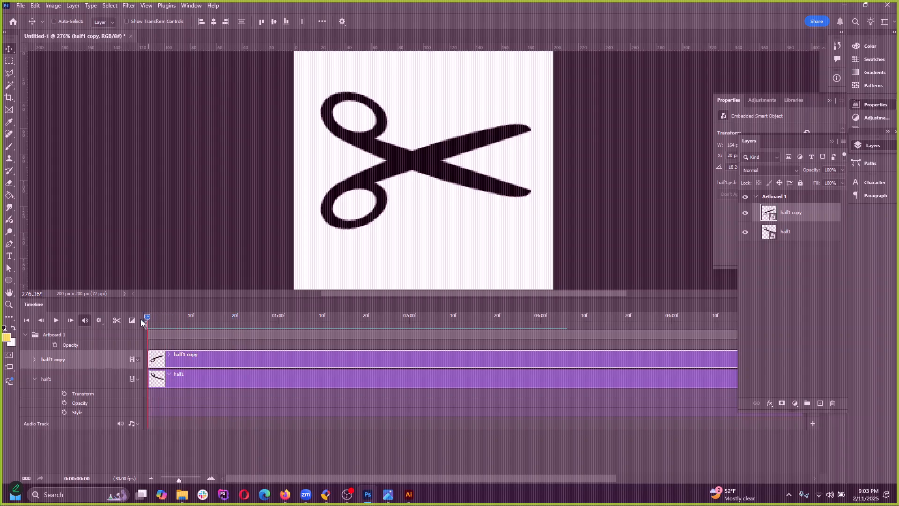
Step: Enable Transform keyframes for half1 and half1 copy at the start of the timeline, and enlarge the timeline area
click(65, 395)
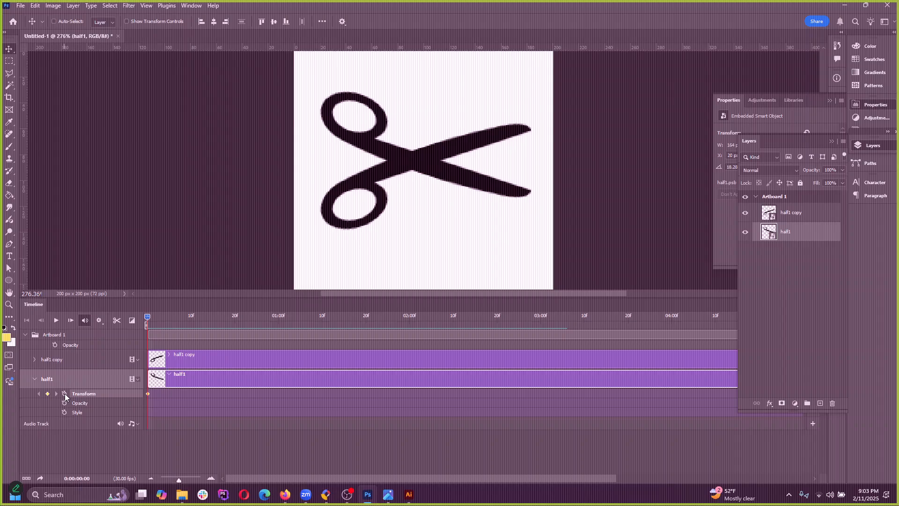
click(790, 213)
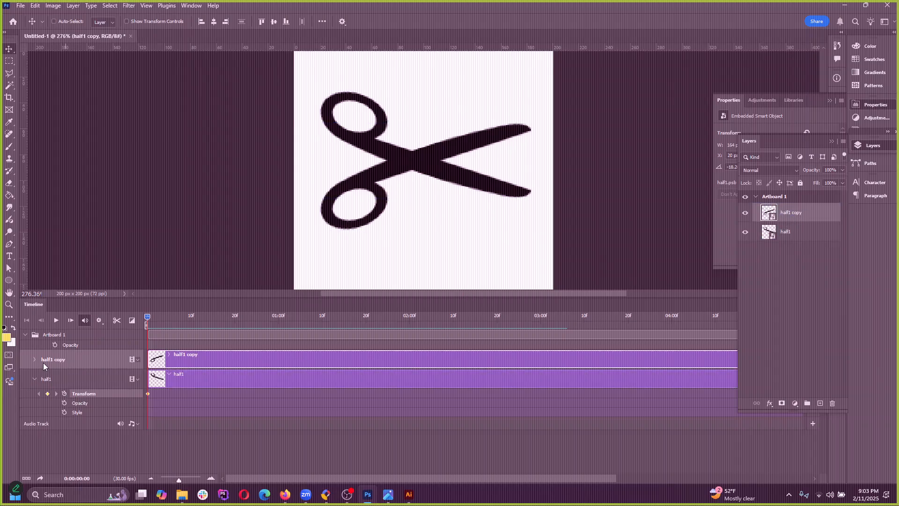
click(34, 360)
click(64, 375)
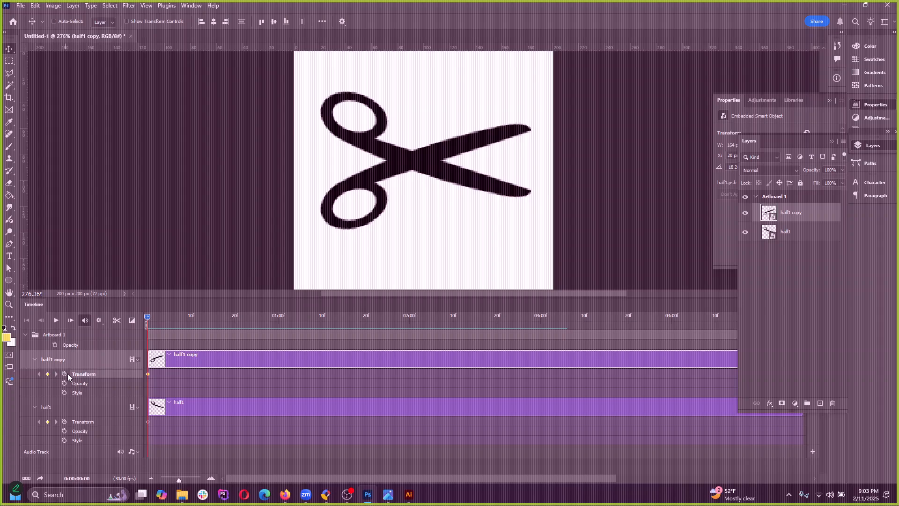
scroll(91, 375, down, 1)
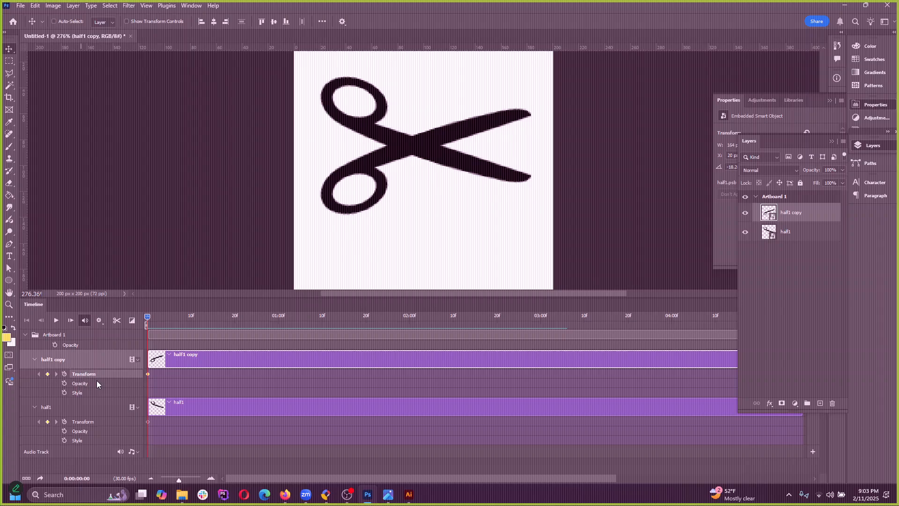
drag(184, 298, 184, 227)
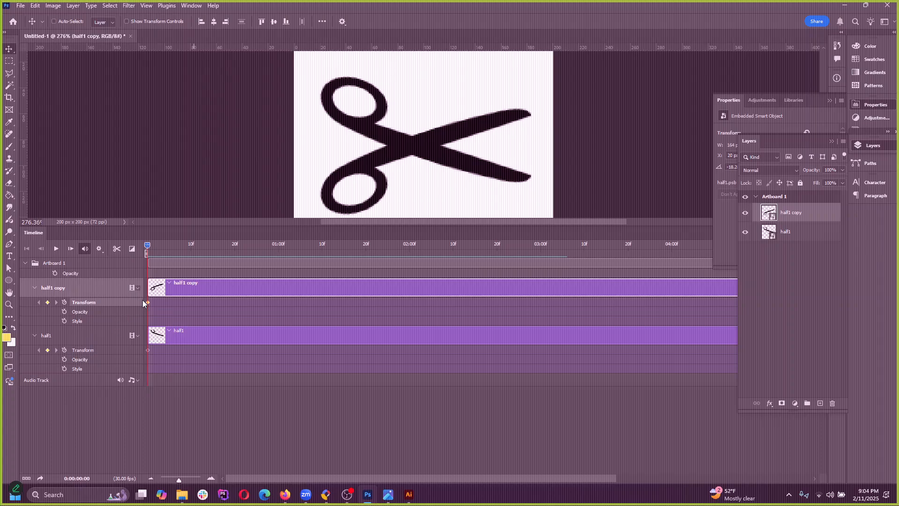
click(148, 350)
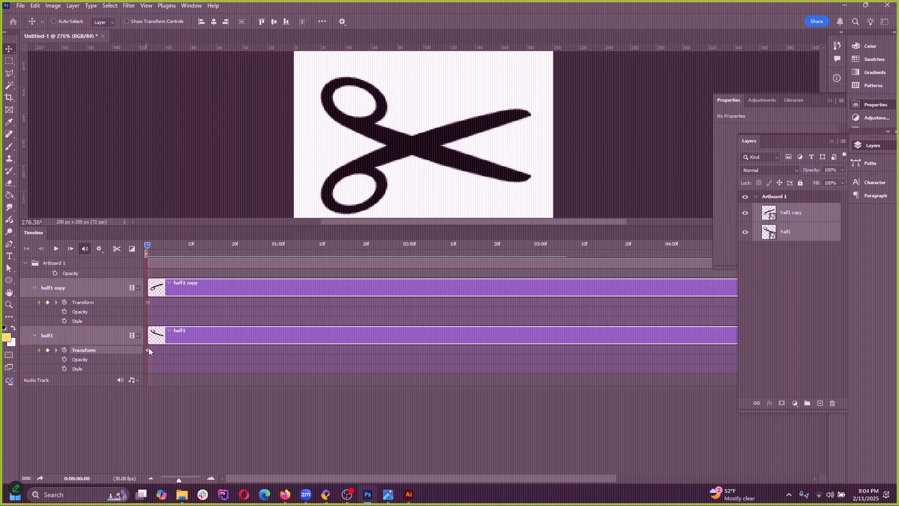
click(148, 302)
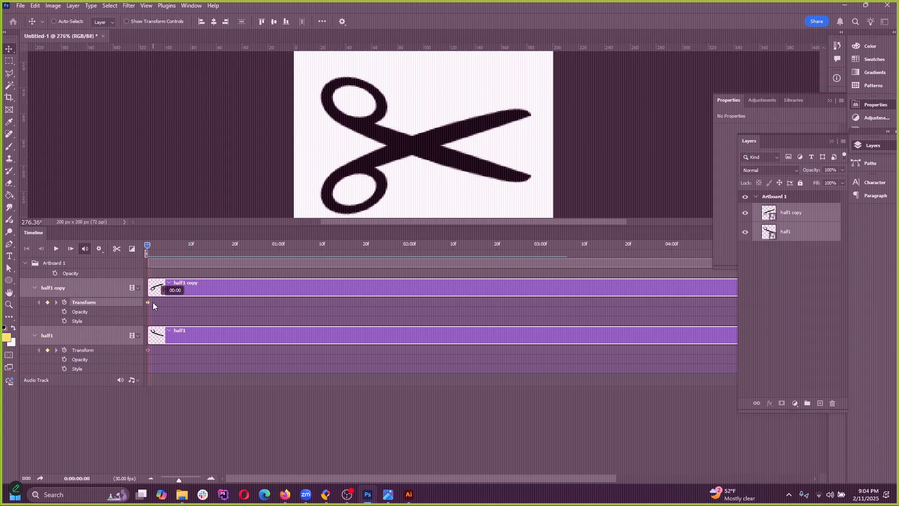
click(150, 349)
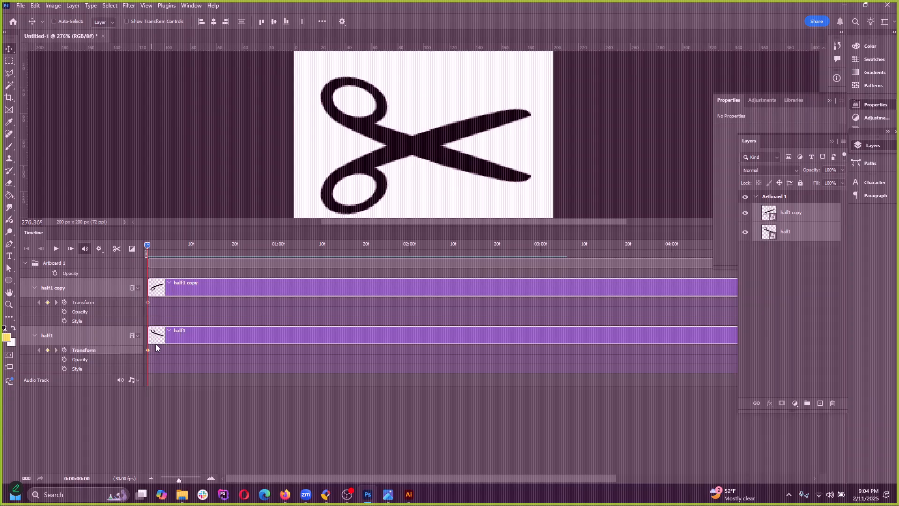
click(171, 287)
click(188, 333)
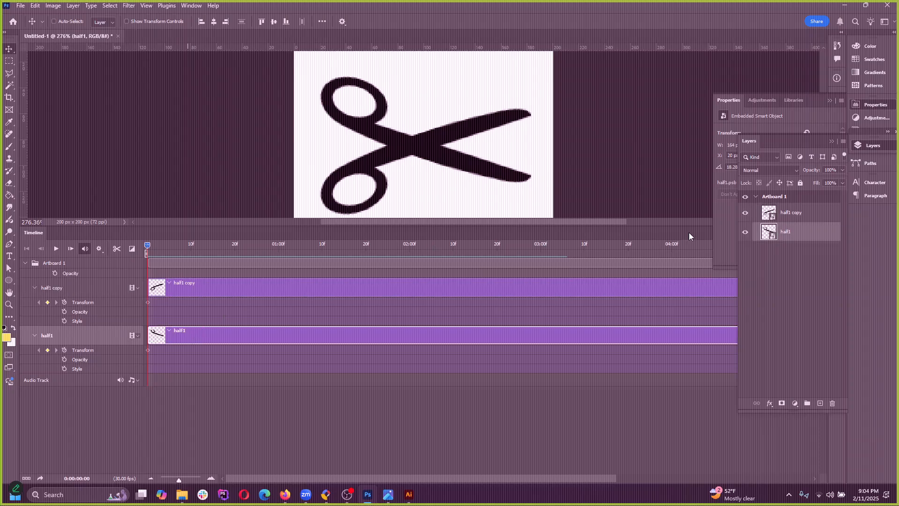
Step: Rename the half1 copy layer as half2
double_click(792, 213)
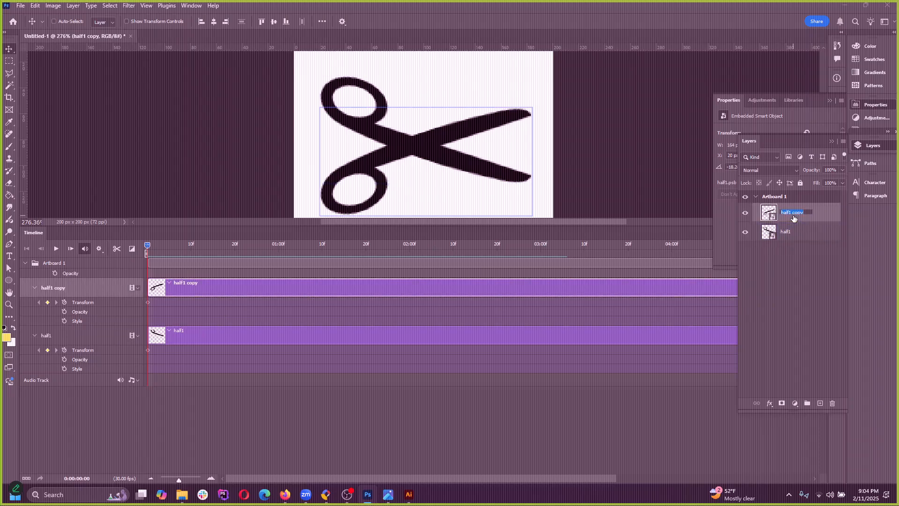
text(half2)
key(Return)
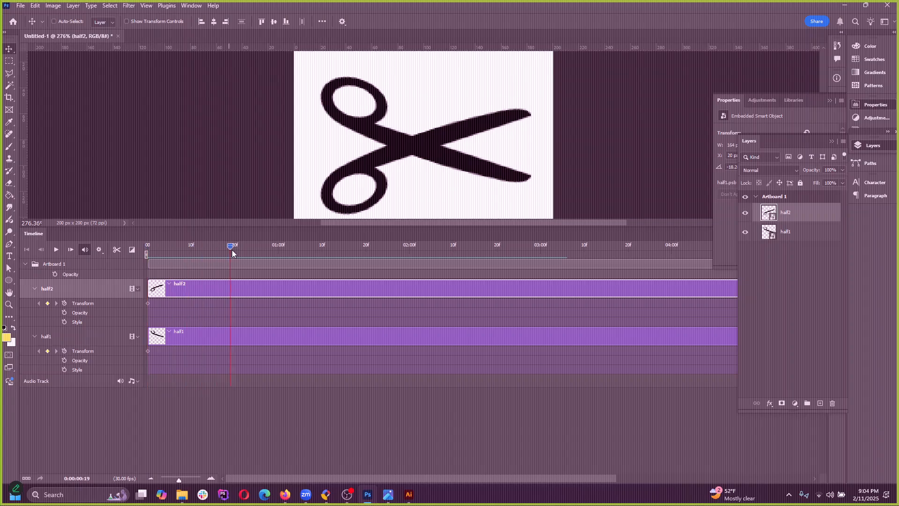
Step: At the 01:00 mark on the timeline, rotate half2 clockwise to about -1.3° to close its blade
drag(232, 250, 234, 251)
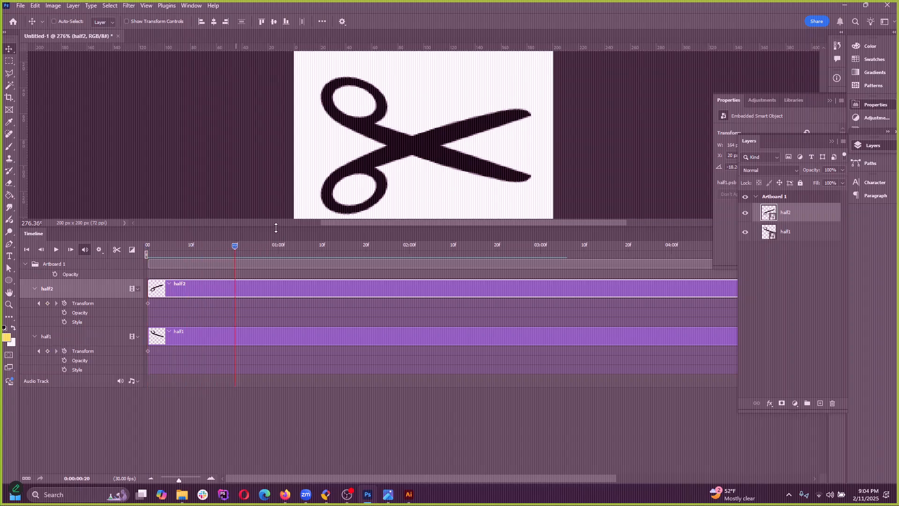
drag(276, 228, 292, 263)
drag(236, 280, 278, 283)
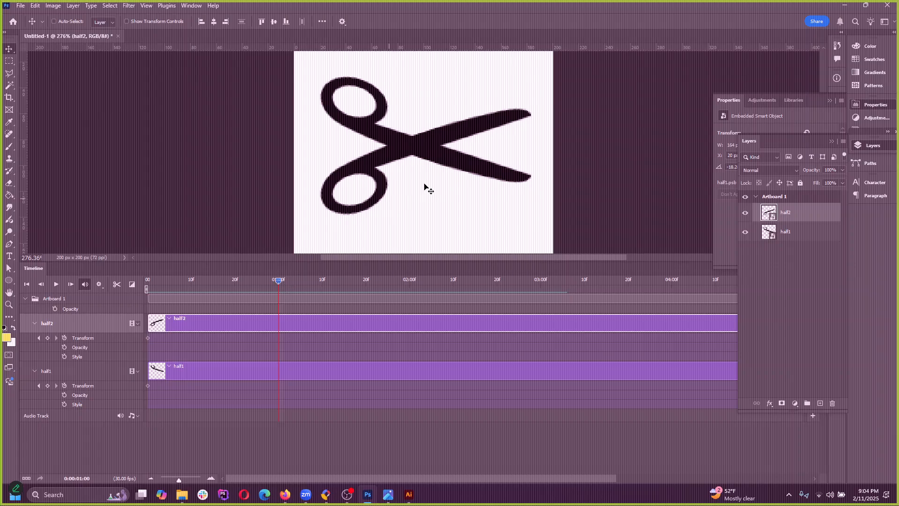
click(35, 6)
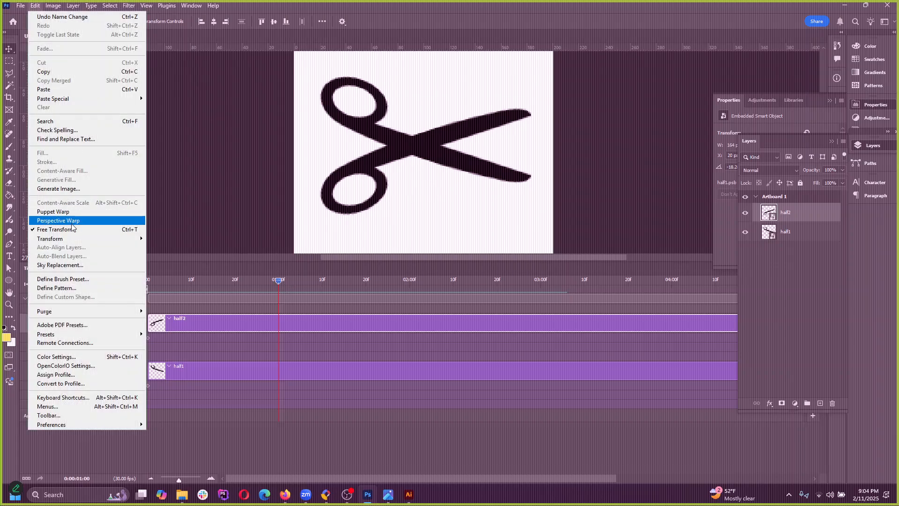
click(55, 229)
drag(542, 94, 555, 135)
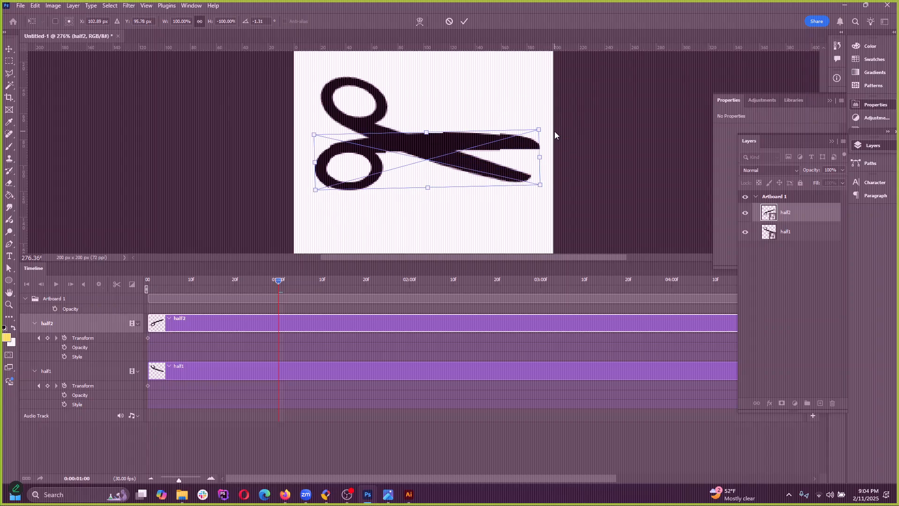
click(464, 21)
Step: At the 01:00 mark, rotate half1 counter-clockwise to about 2.4° so its blade closes against half2
click(786, 232)
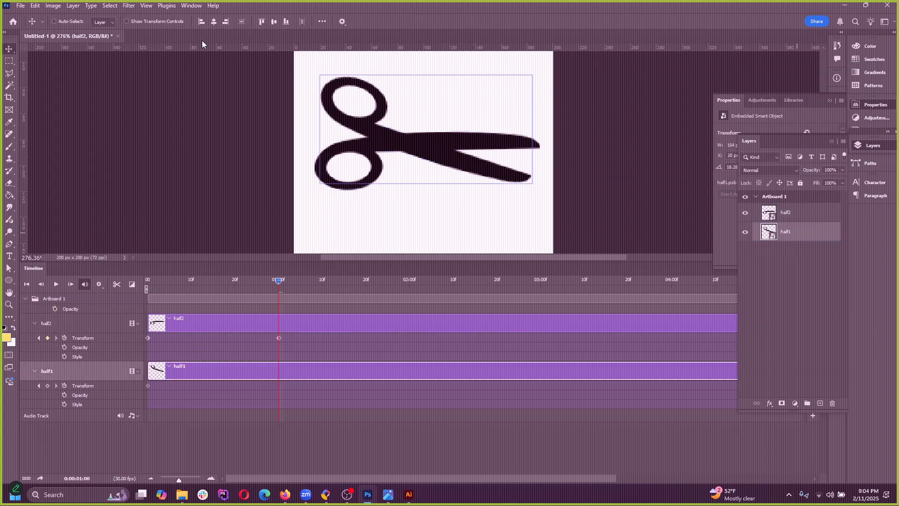
click(35, 5)
click(71, 233)
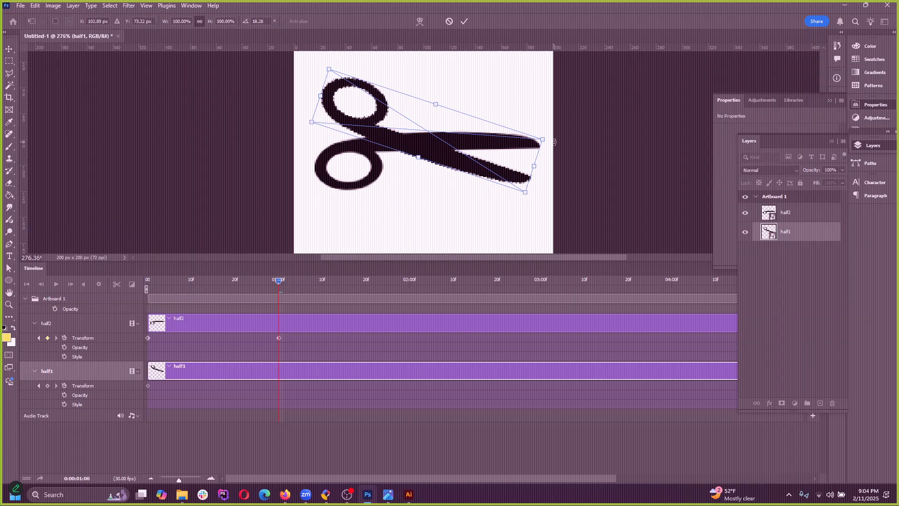
drag(554, 142, 549, 108)
click(464, 22)
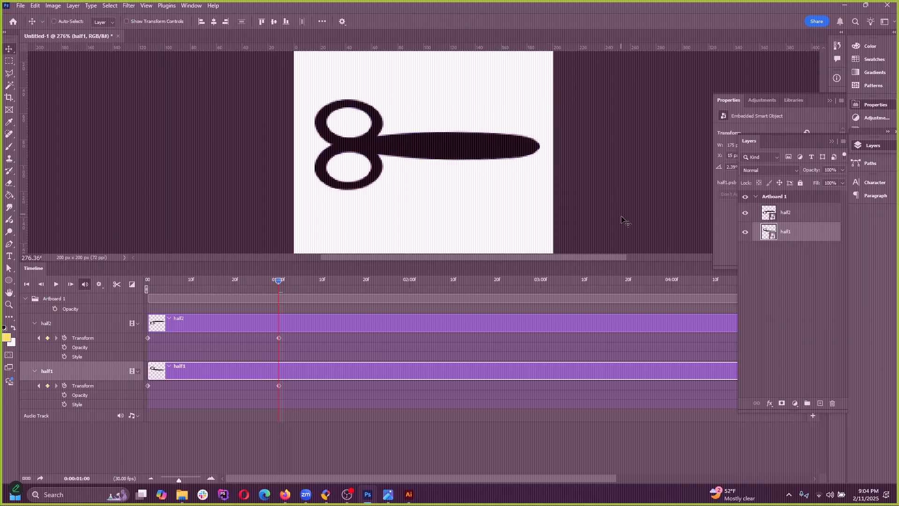
Step: Play the closing-scissors animation and return the playhead to the start
key(space)
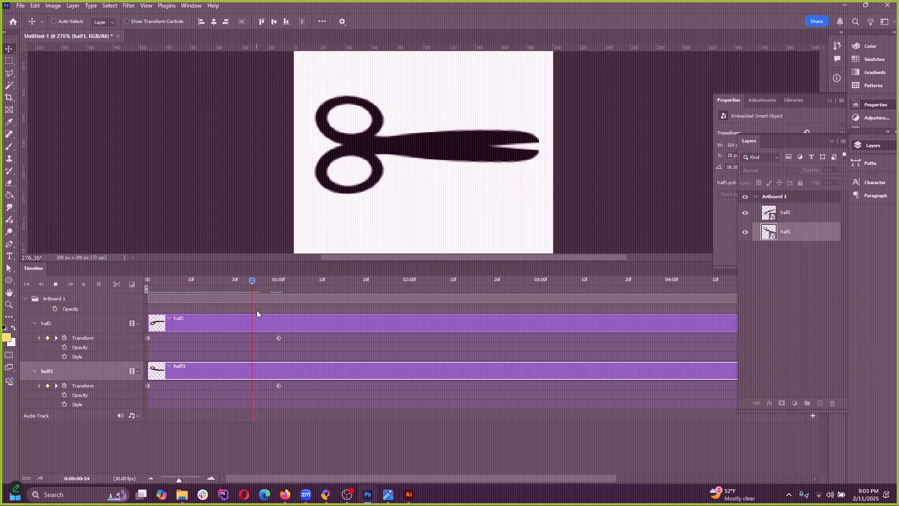
click(316, 280)
key(space)
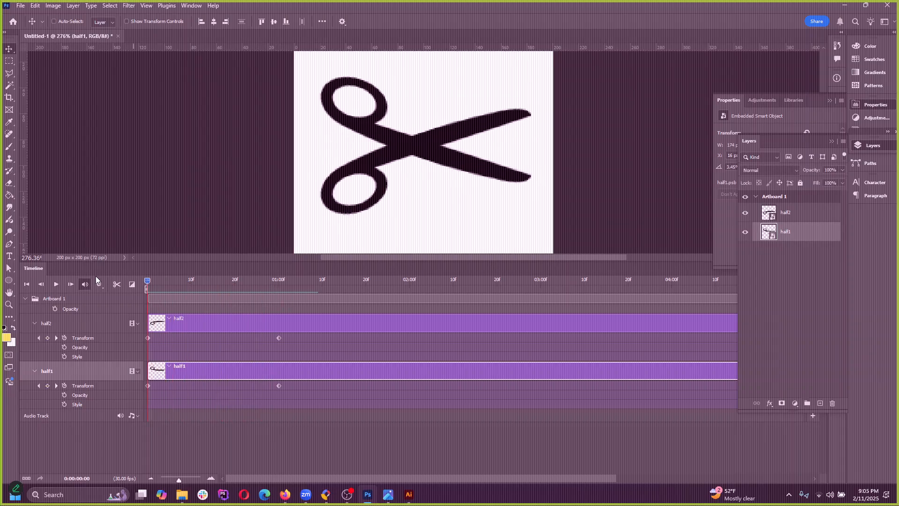
Step: Move the closing Transform keyframes of both halves together to about frame 5, and play the faster animation
drag(308, 403, 170, 339)
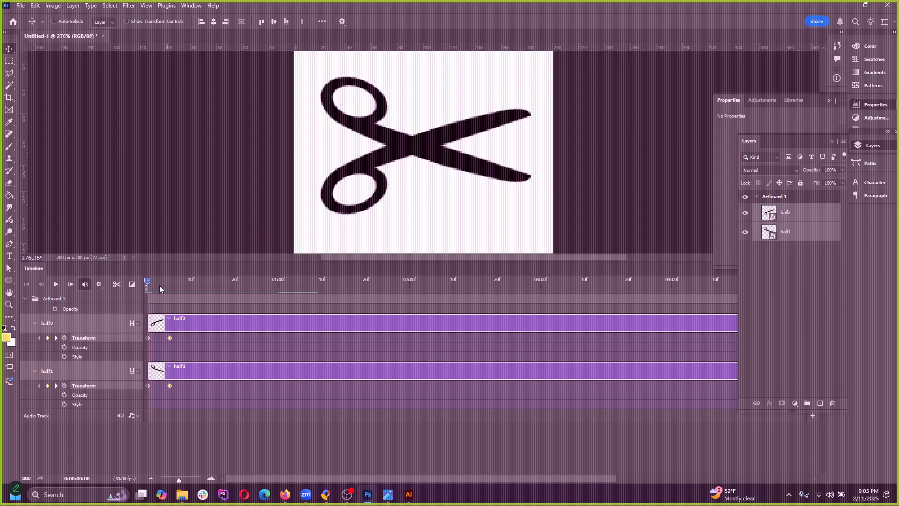
click(56, 284)
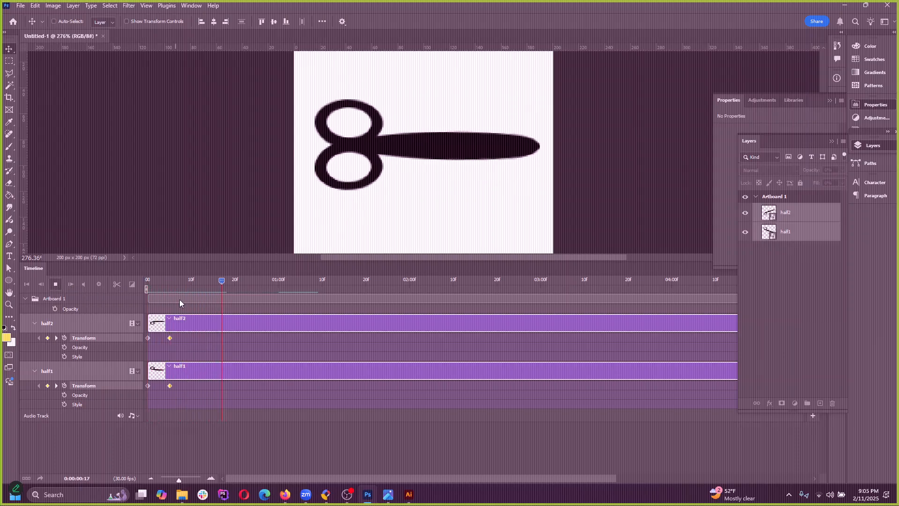
Step: Move the playhead to frame 10 and copy the starting Transform keyframes of both halves
drag(257, 282, 193, 290)
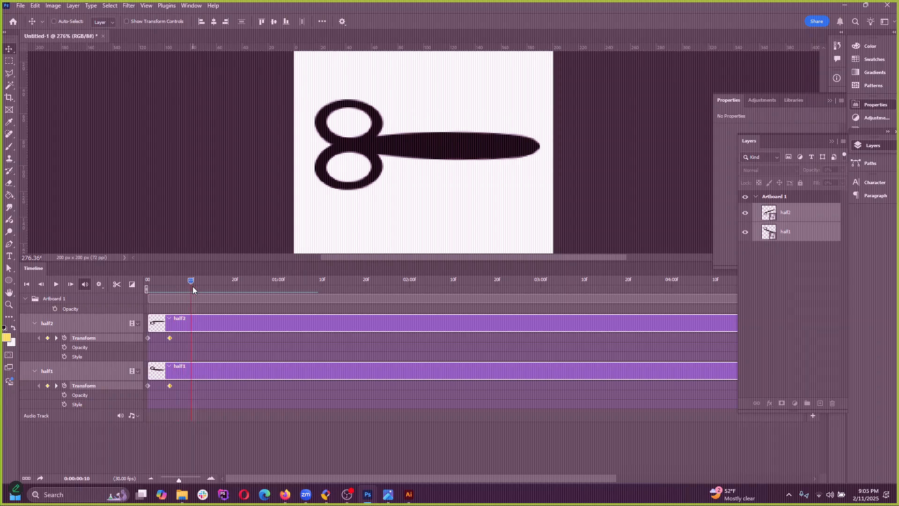
click(148, 337)
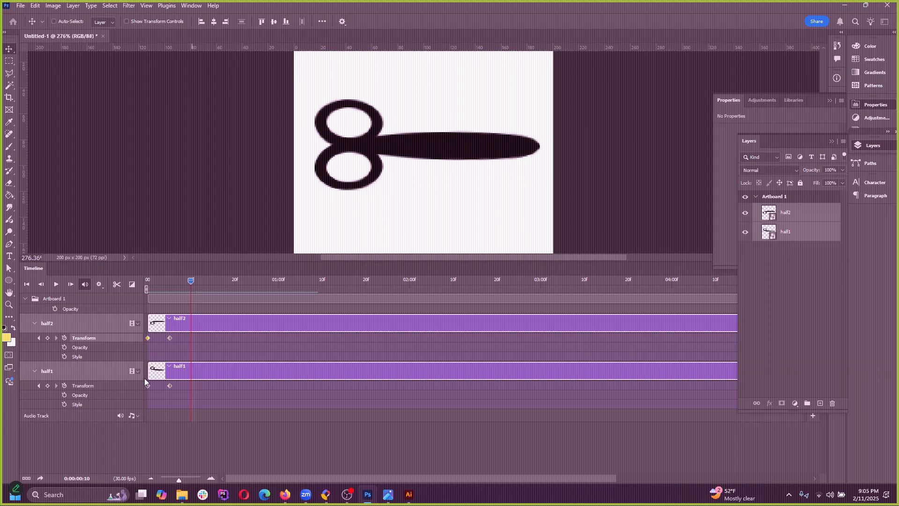
click(148, 386)
click(149, 339)
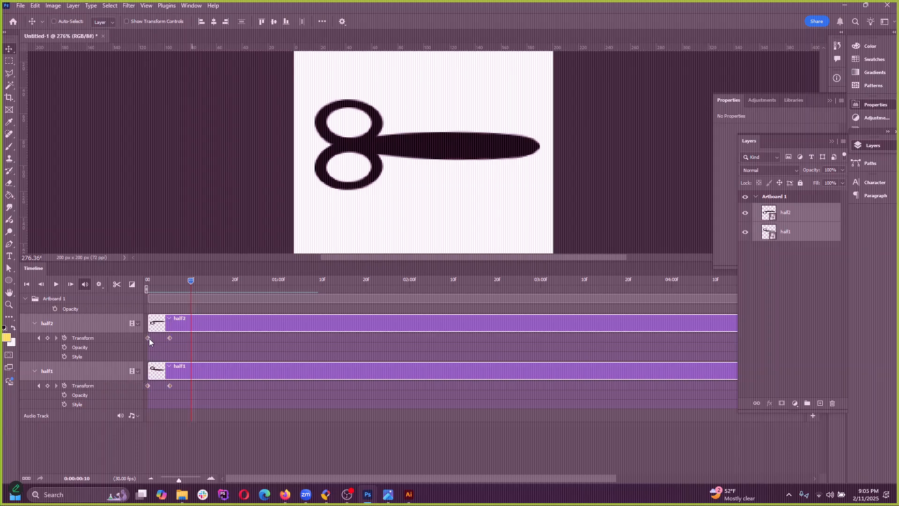
shift+click(148, 385)
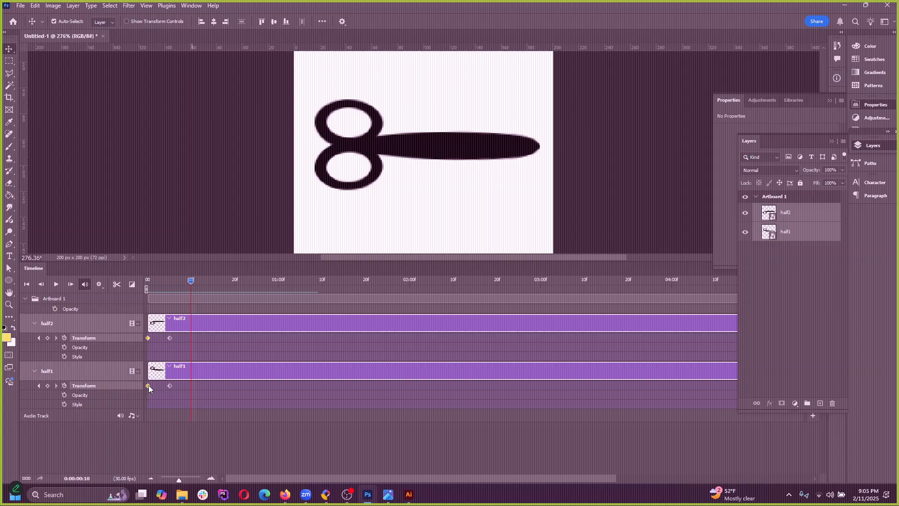
right_click(149, 339)
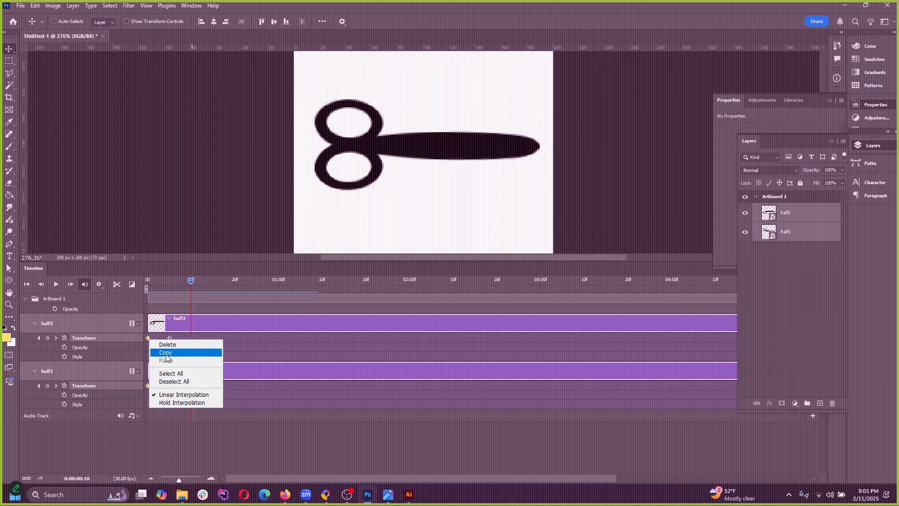
click(167, 352)
Step: Try to paste the copied Transform keyframes of both halves at frame 10
mouse_move(195, 282)
mouse_down()
mouse_move(205, 280)
mouse_move(161, 278)
mouse_move(190, 279)
mouse_up()
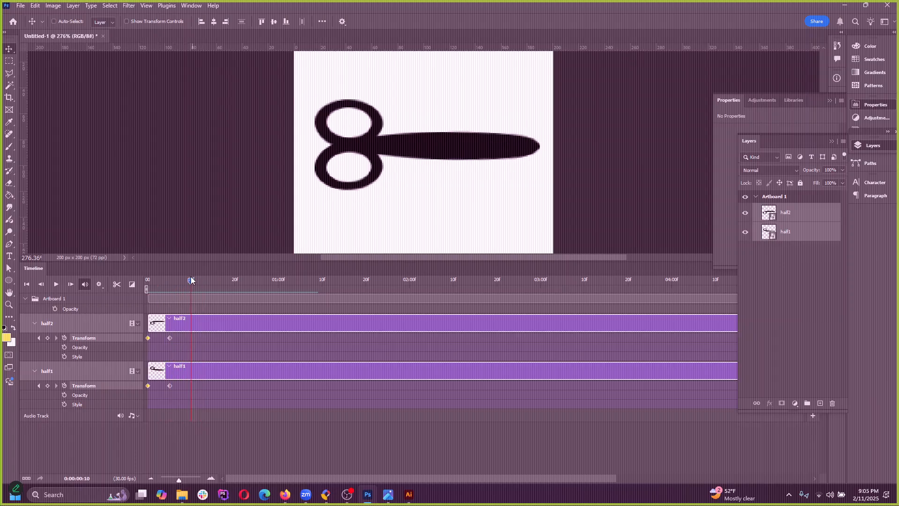
click(190, 340)
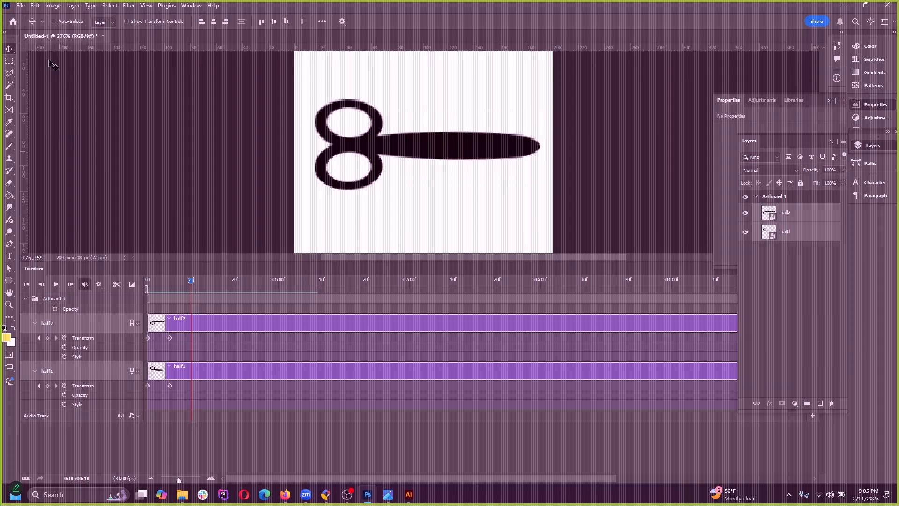
click(35, 6)
click(60, 88)
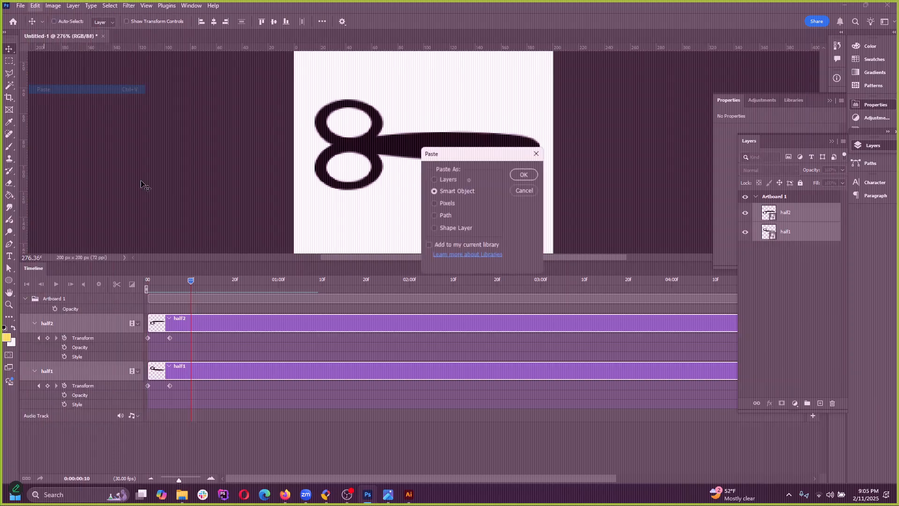
click(525, 190)
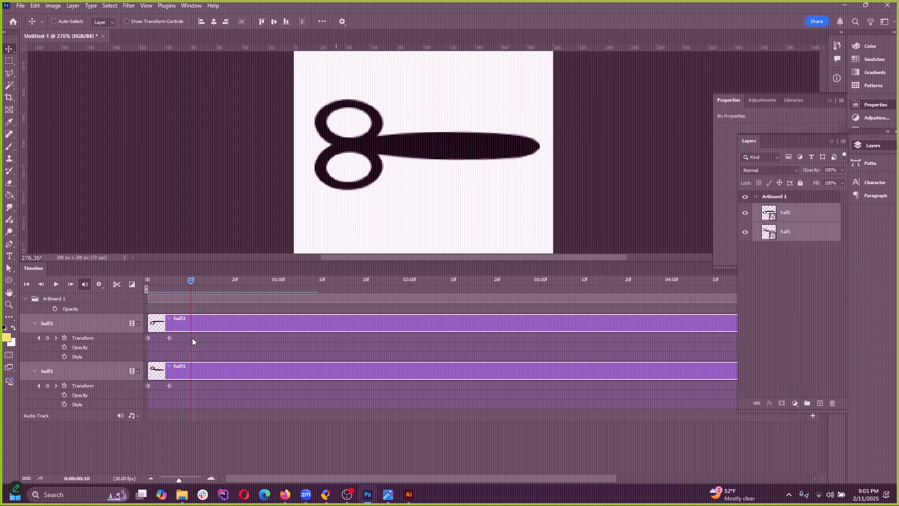
Step: Add Transform keyframes for half2 and half1 at frame 10, and try to paste the copied keyframes over them
click(48, 338)
click(48, 386)
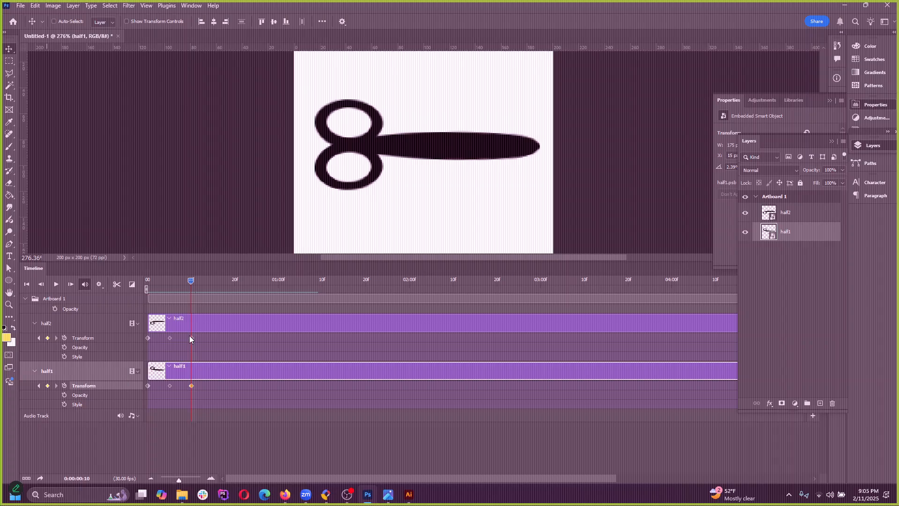
shift+click(192, 338)
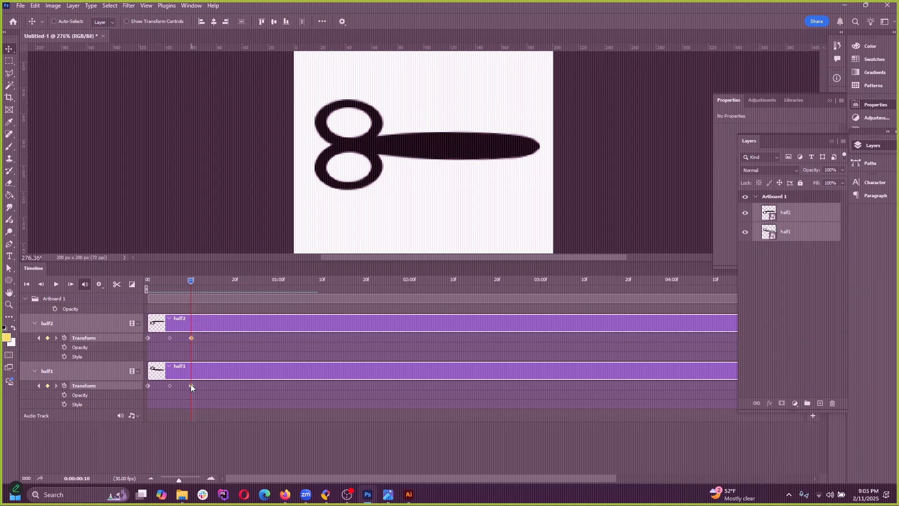
right_click(192, 386)
click(206, 394)
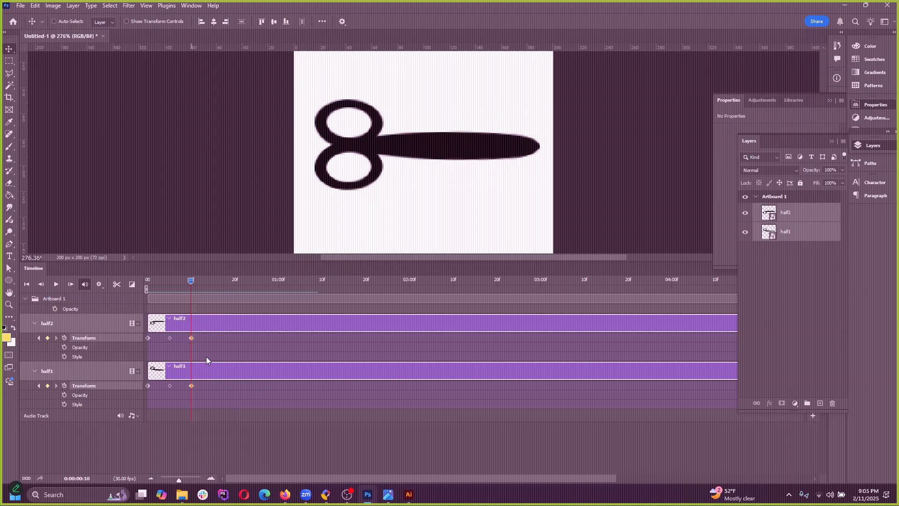
shift+click(190, 387)
shift+click(192, 385)
right_click(192, 337)
key(Escape)
Step: Copy the starting Transform keyframes of both halves again and try to paste them onto the frame 10 pair
click(148, 339)
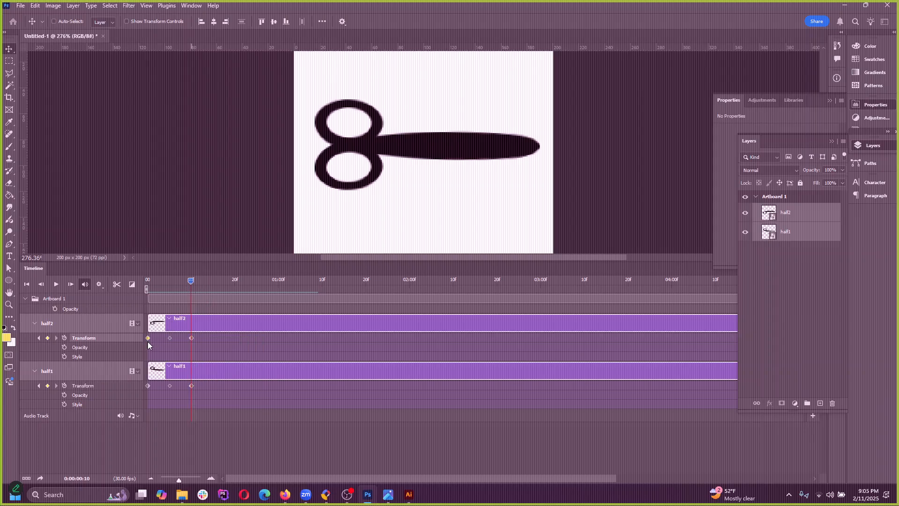
shift+click(148, 386)
right_click(148, 387)
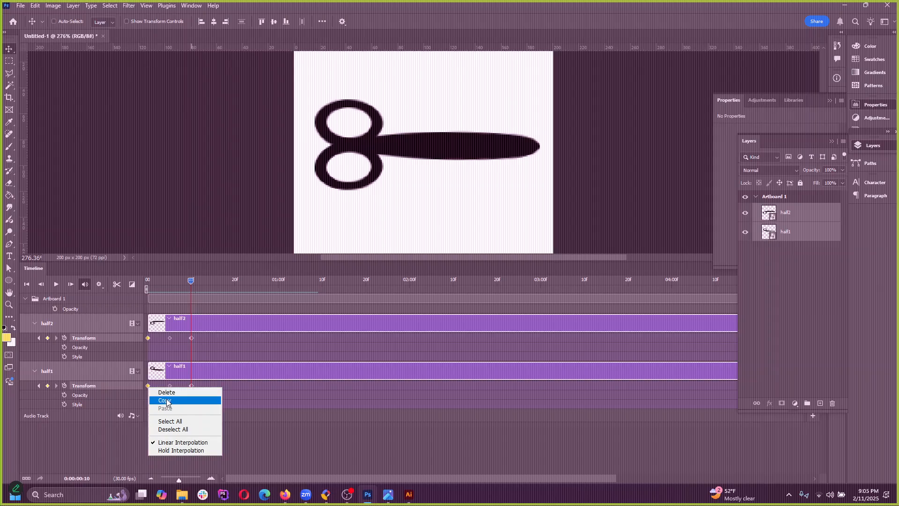
click(167, 401)
click(191, 338)
shift+click(191, 386)
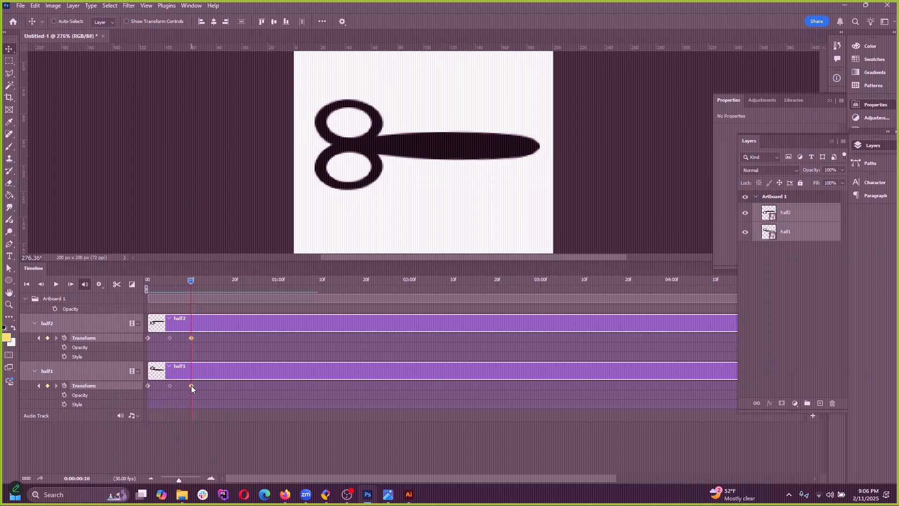
right_click(191, 386)
key(Escape)
right_click(192, 338)
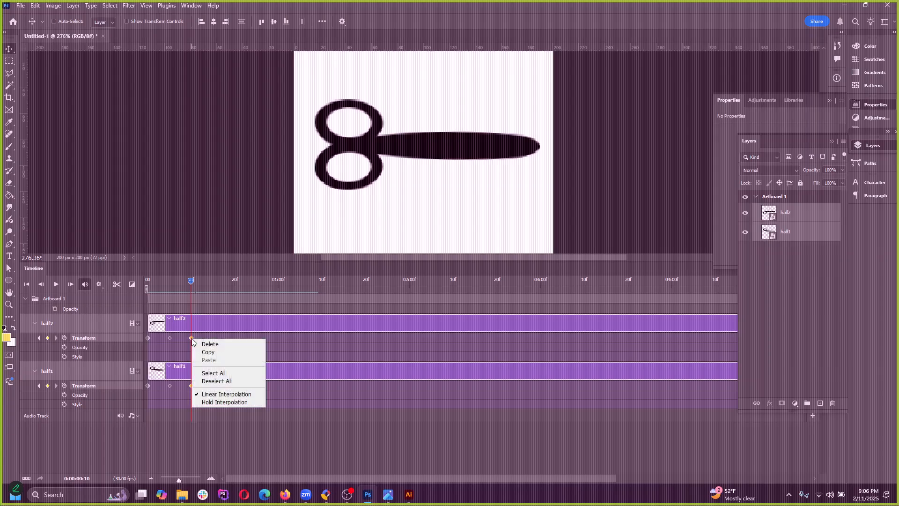
key(Escape)
Step: Try to copy half2's starting Transform keyframe on its own and paste it onto its frame 10 keyframe
click(186, 340)
right_click(148, 339)
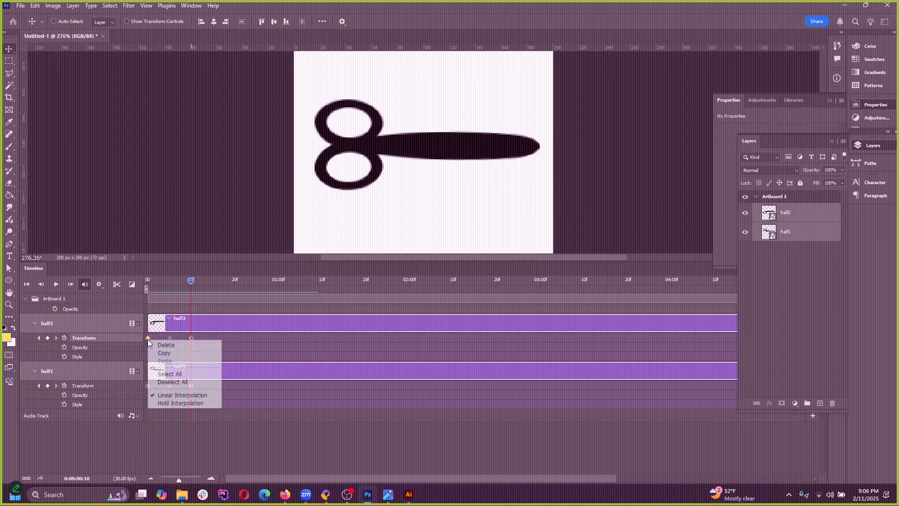
click(174, 352)
right_click(189, 338)
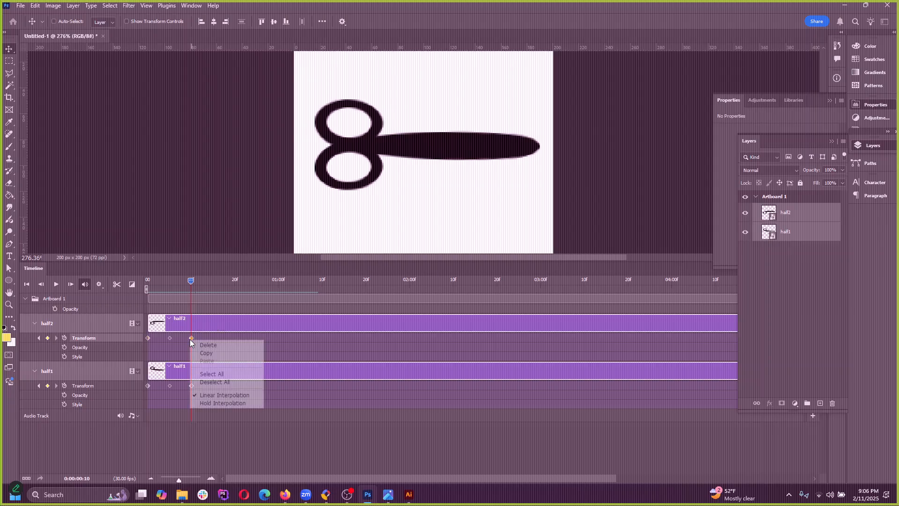
click(199, 342)
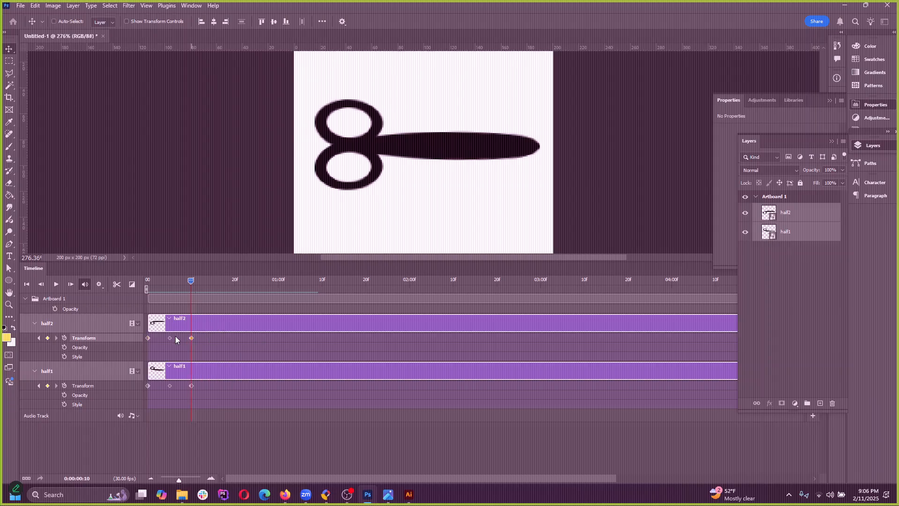
right_click(150, 338)
click(148, 337)
right_click(191, 338)
click(190, 338)
Step: Copy half2's first Transform keyframe with the playhead at the start, and try to paste it at frame 10
click(148, 338)
right_click(148, 338)
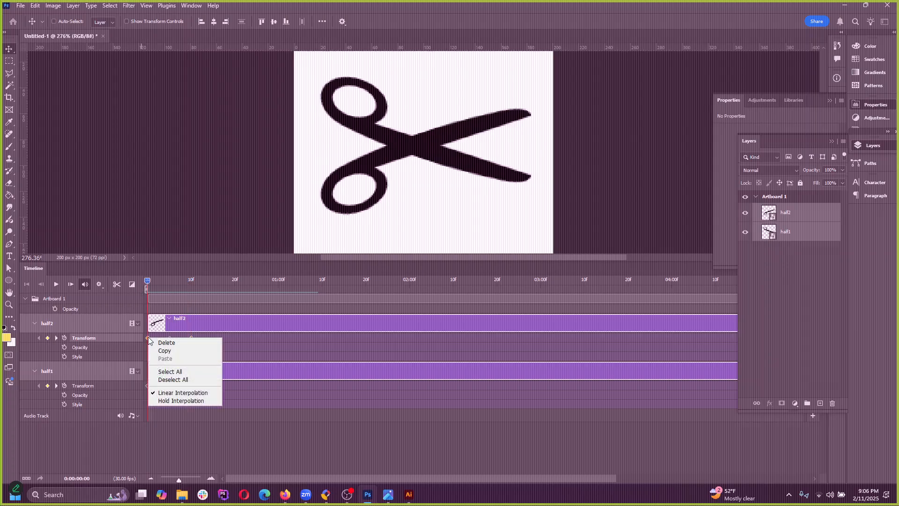
click(171, 348)
drag(147, 285, 190, 288)
right_click(192, 339)
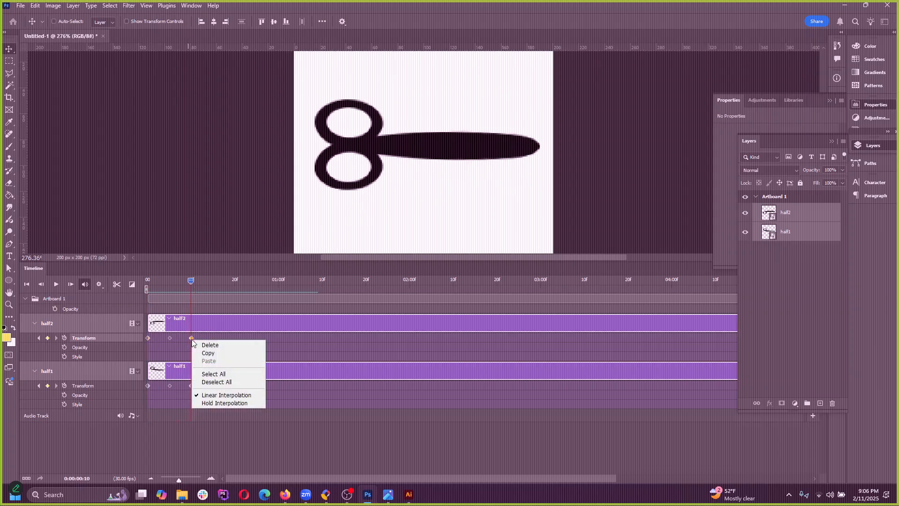
click(190, 289)
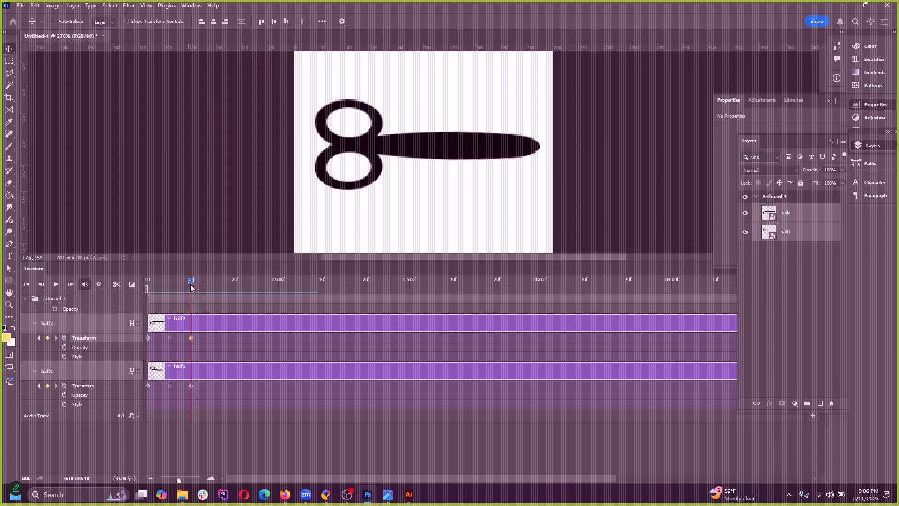
Step: Try pasting half2's Transform keyframe with the playhead moved to frame 13, frame 7 and frame 10
drag(192, 287, 204, 339)
click(204, 338)
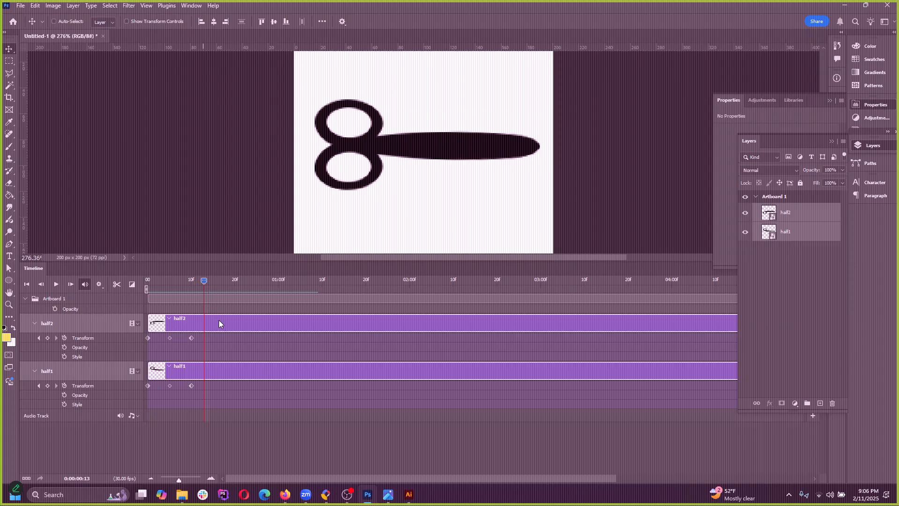
drag(201, 288, 178, 289)
right_click(191, 338)
click(191, 286)
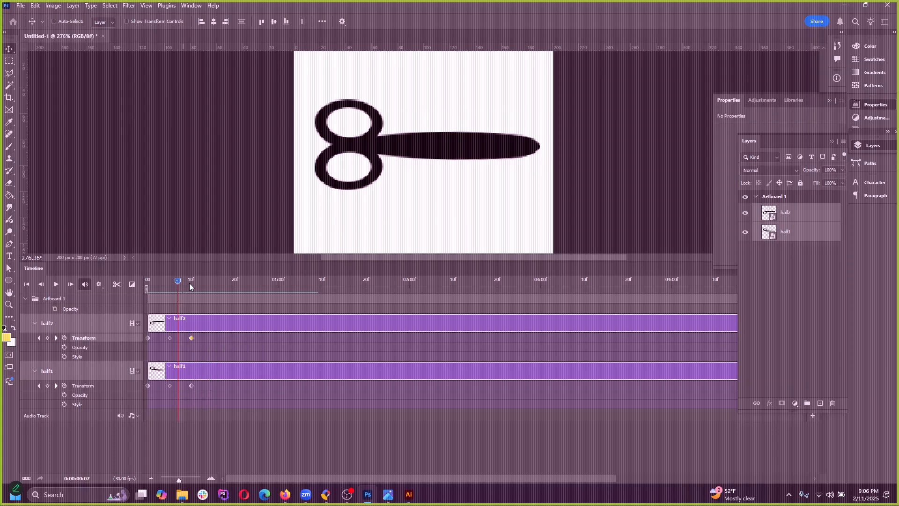
click(190, 286)
right_click(191, 338)
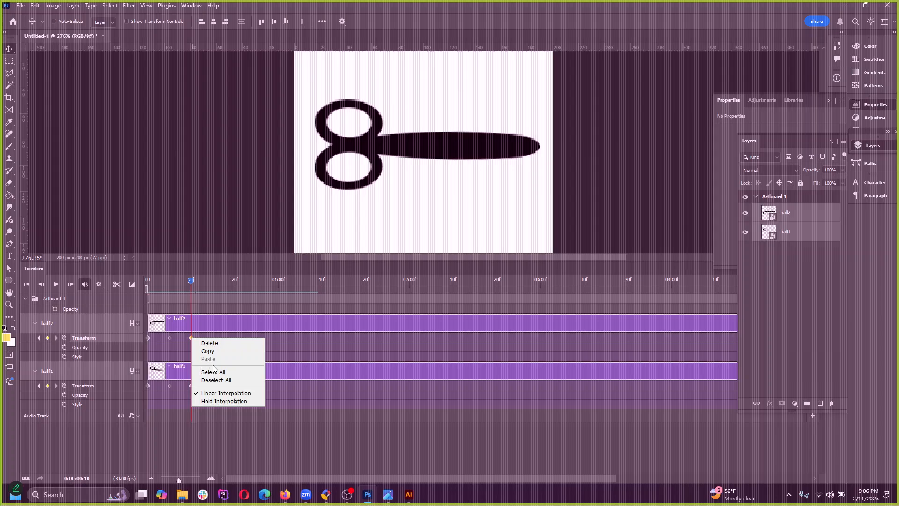
click(214, 352)
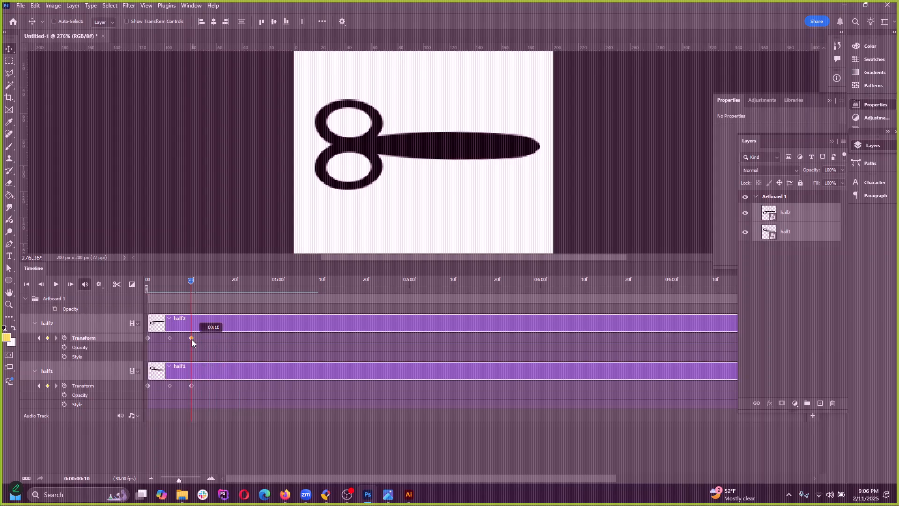
Step: With the playhead still at frame 10, copy half2's starting Transform keyframe and try to paste it over the frame 10 keyframe
right_click(148, 338)
click(166, 352)
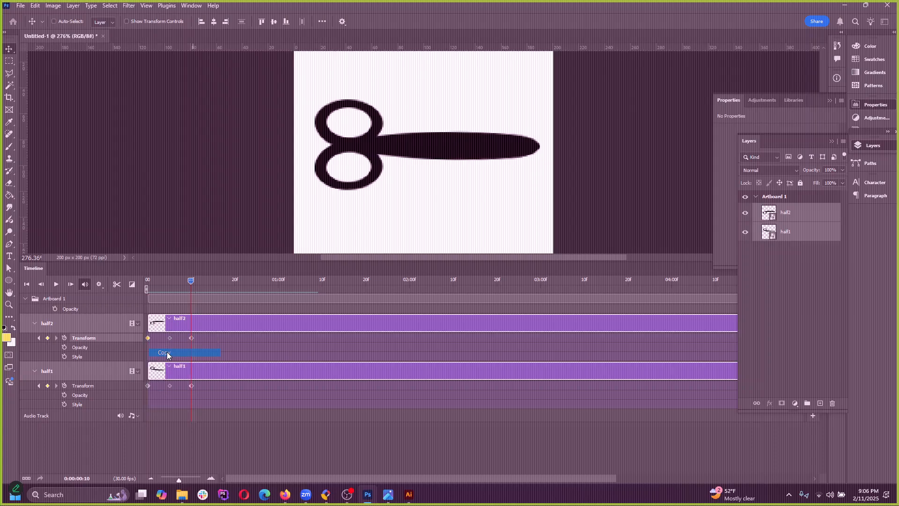
right_click(191, 338)
key(Escape)
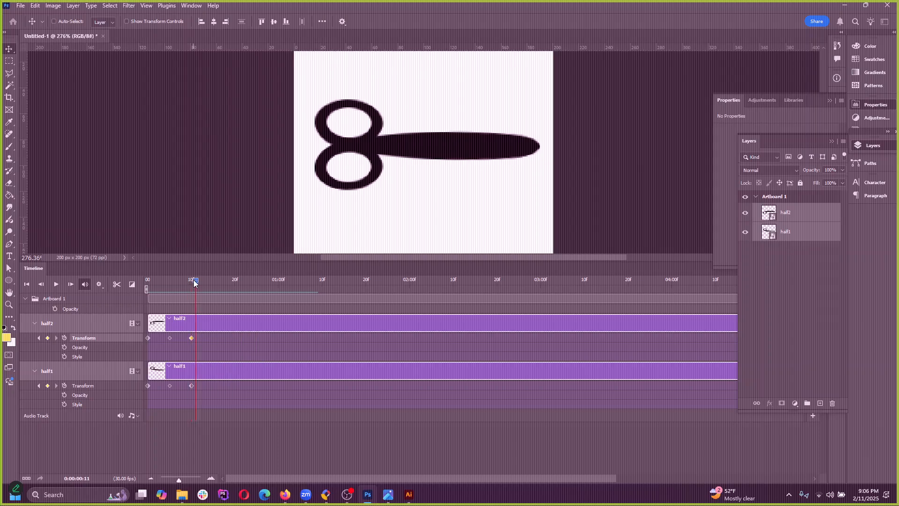
Step: Return to the start, copy half2's first Transform keyframe with the general Copy command, and try to paste it at frame 10
drag(191, 281, 147, 281)
click(148, 337)
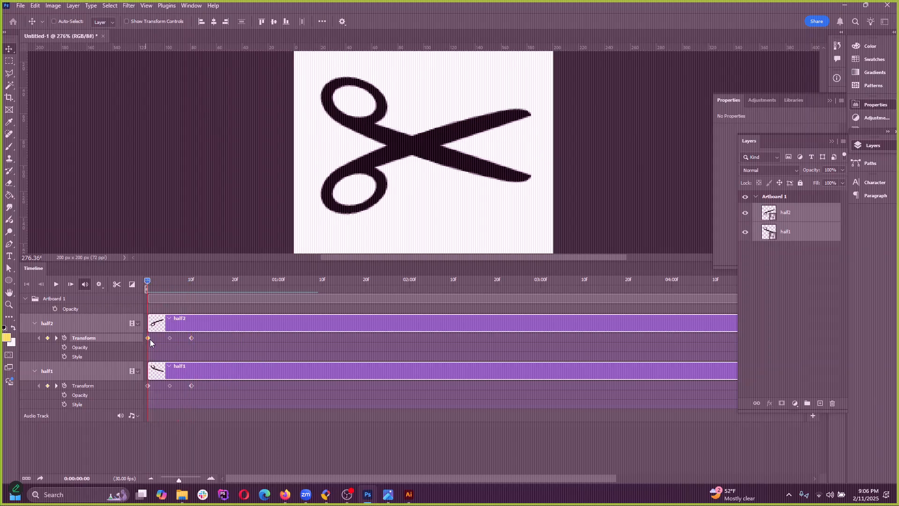
click(35, 6)
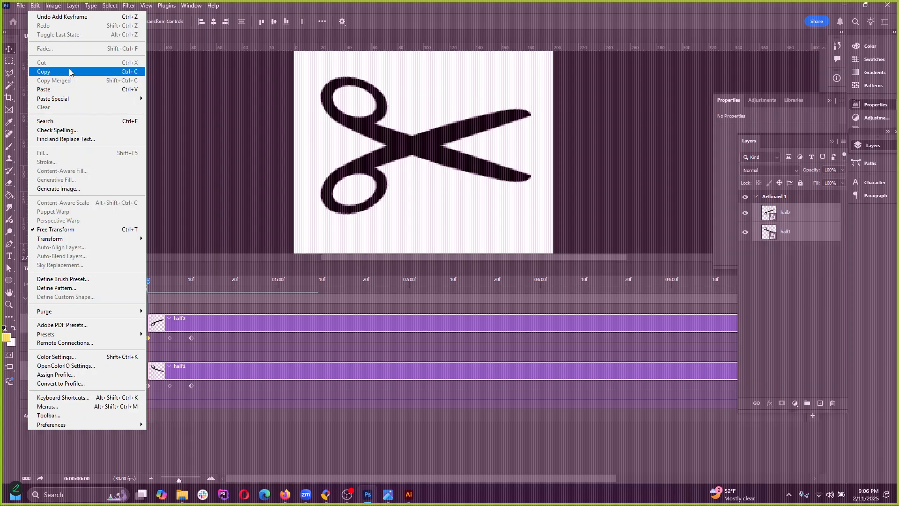
click(69, 72)
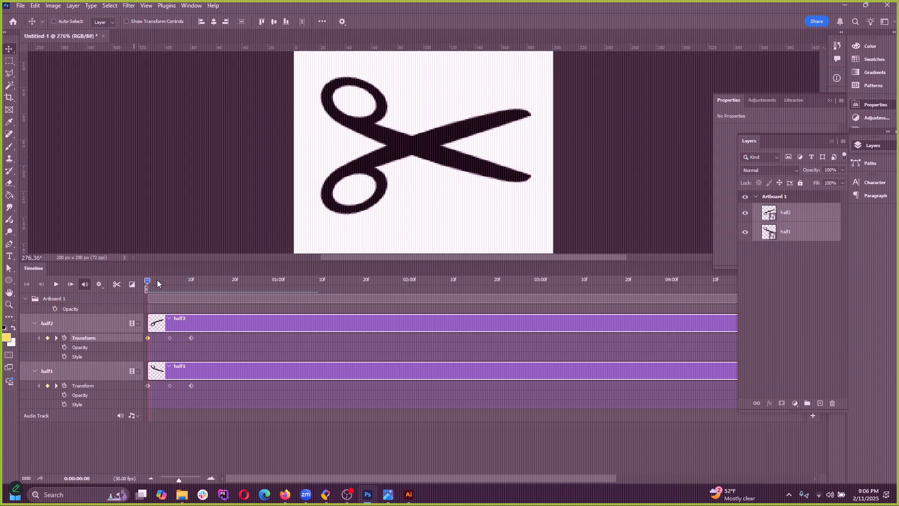
drag(157, 281, 190, 281)
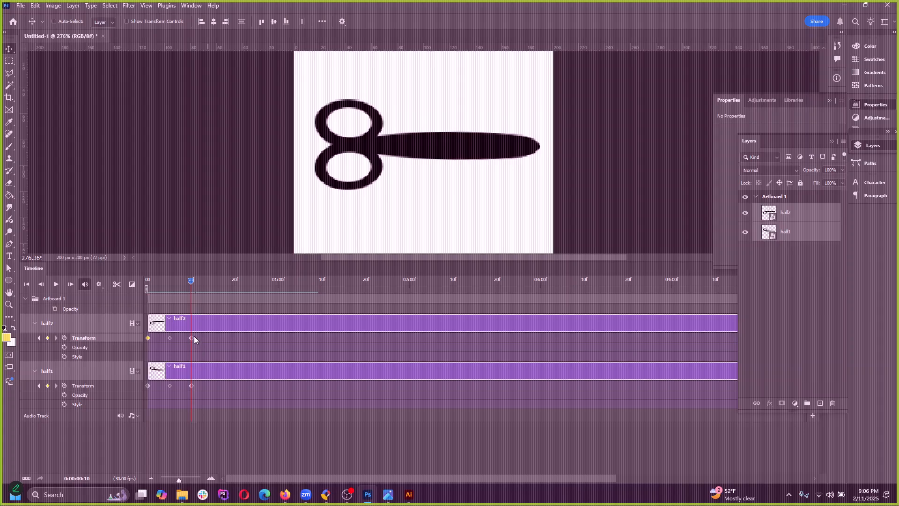
click(192, 338)
right_click(192, 338)
click(211, 352)
Step: Return the playhead to the start and delete the frame 10 Transform keyframes of half2 and half1
drag(191, 281, 134, 281)
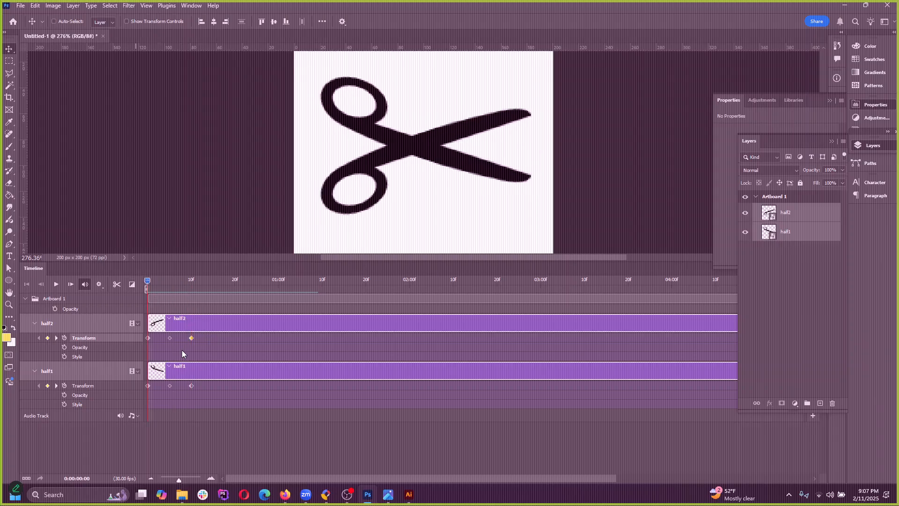
click(194, 347)
click(191, 338)
key(Delete)
click(191, 385)
key(Delete)
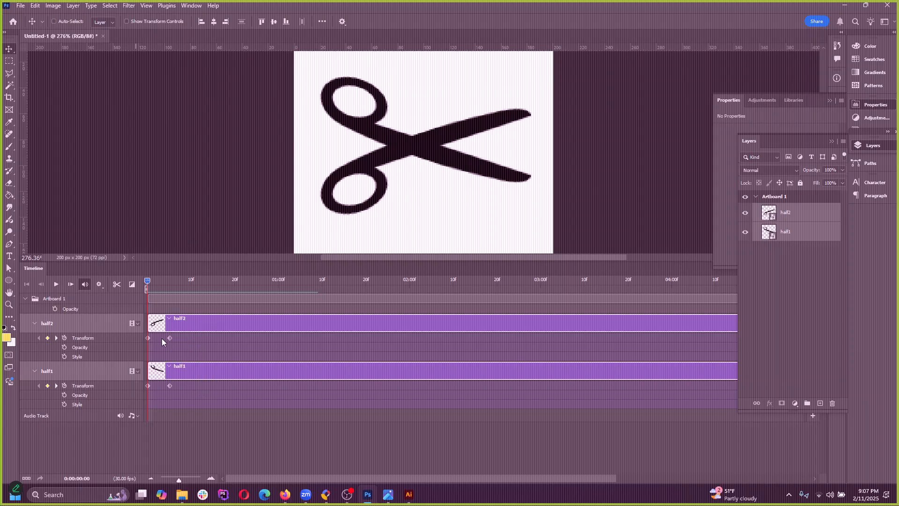
Step: Copy half2's starting Transform keyframe and try to paste it onto a new half2 keyframe at frame 11
click(149, 338)
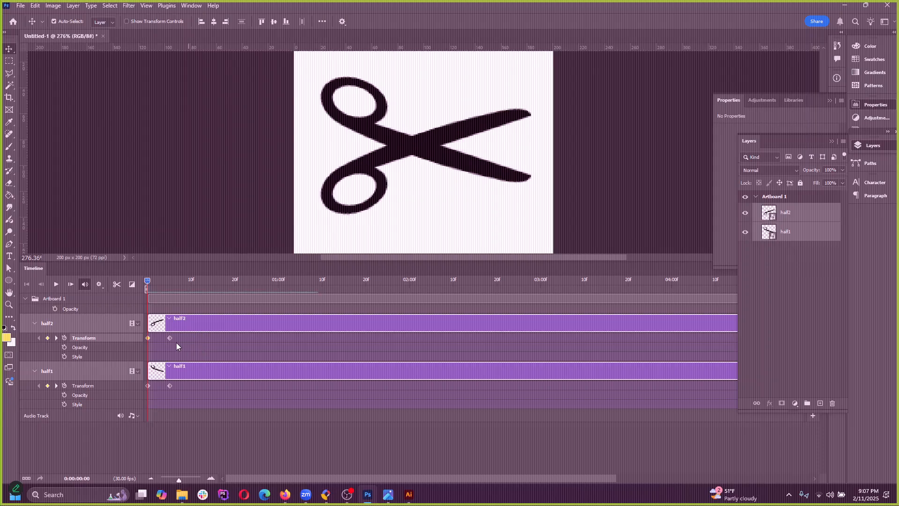
right_click(150, 339)
click(165, 352)
right_click(150, 339)
click(173, 379)
drag(148, 280, 195, 280)
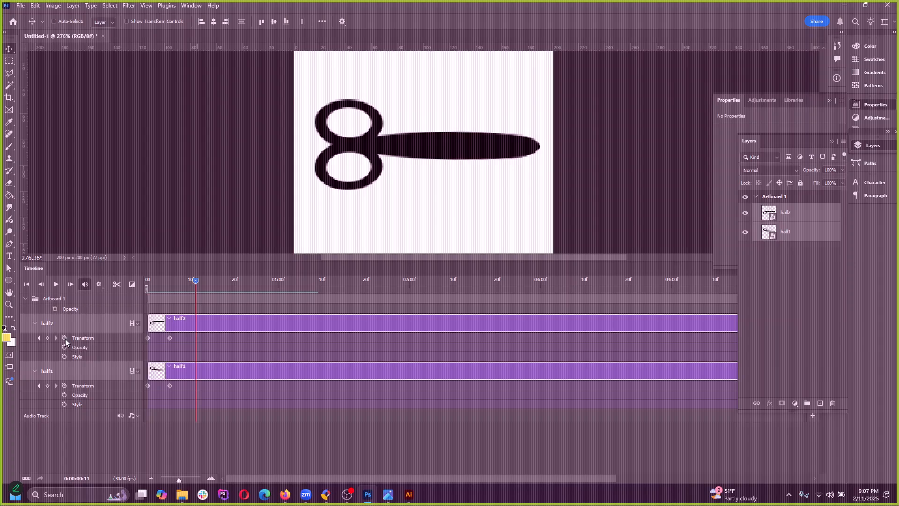
click(47, 338)
right_click(196, 338)
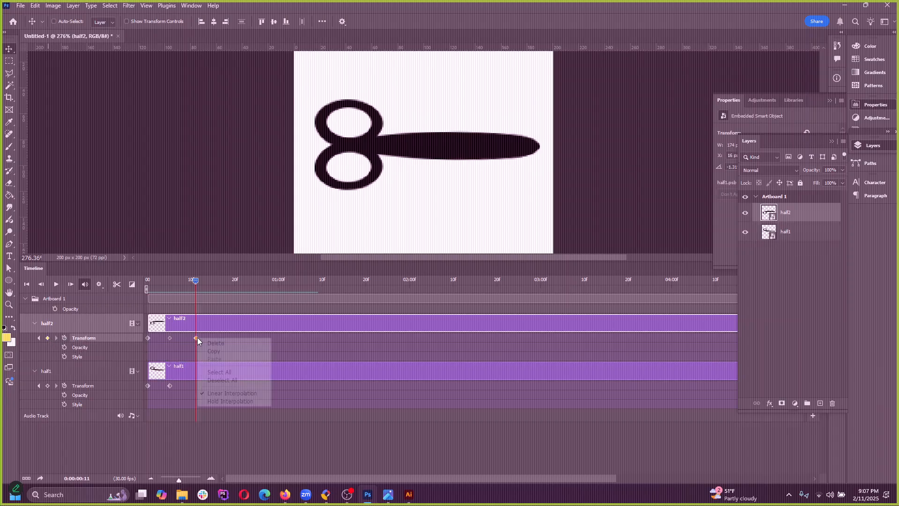
click(199, 343)
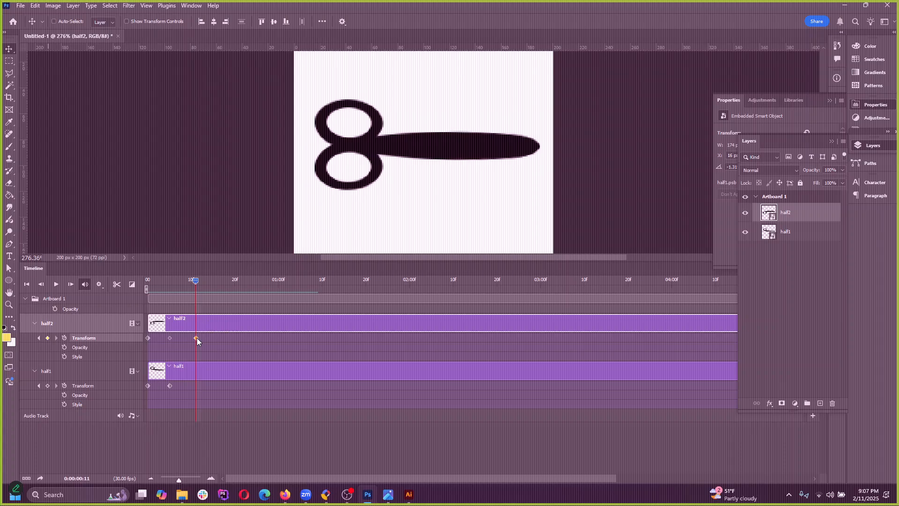
Step: At frame 10, try rotating half2 to about -17.28° with Free Transform to reopen its blade
drag(192, 281, 193, 281)
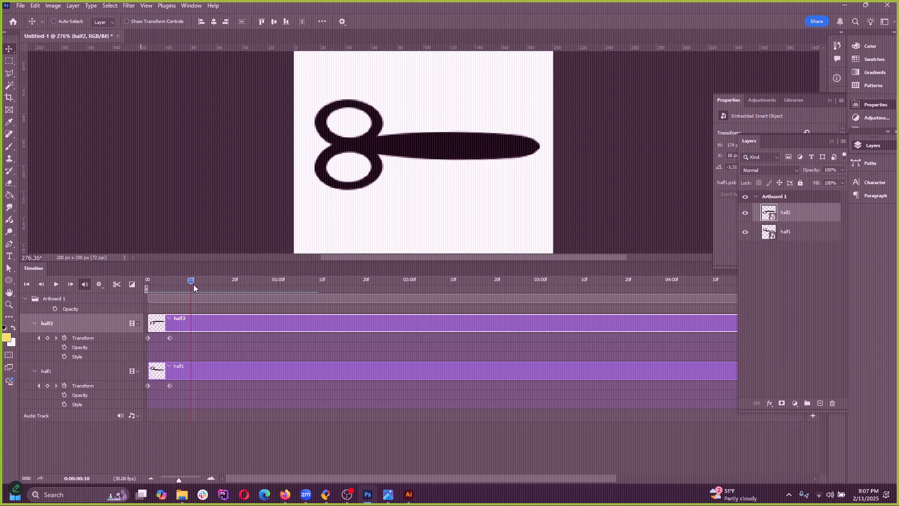
mouse_move(189, 284)
mouse_down()
mouse_move(148, 283)
mouse_move(192, 286)
mouse_up()
click(35, 6)
click(64, 227)
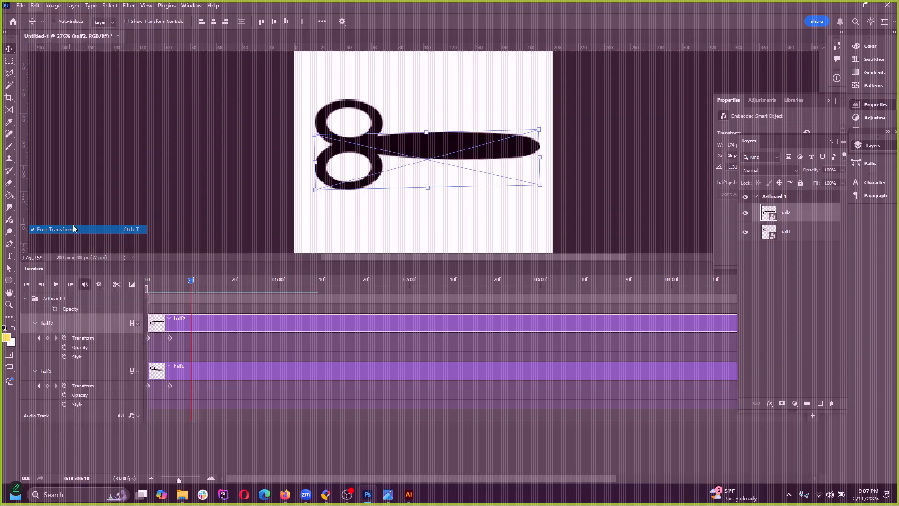
drag(546, 125, 527, 92)
click(464, 21)
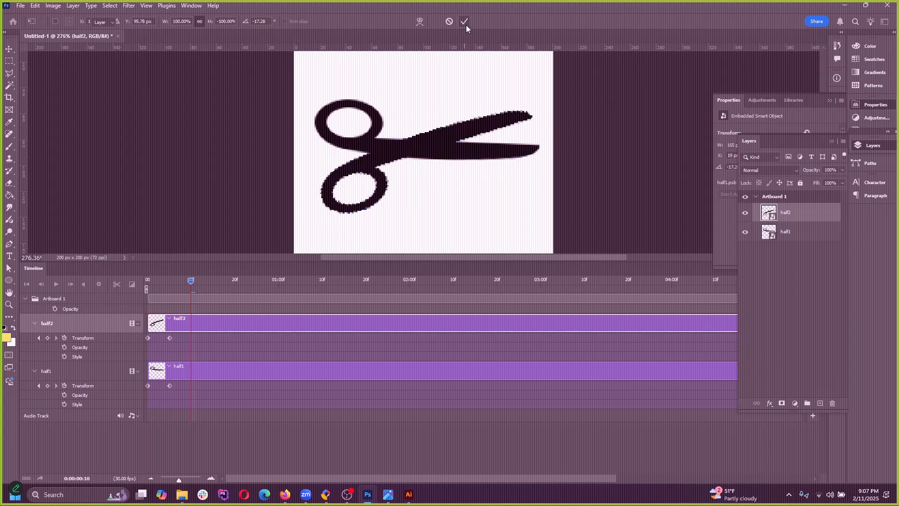
click(194, 367)
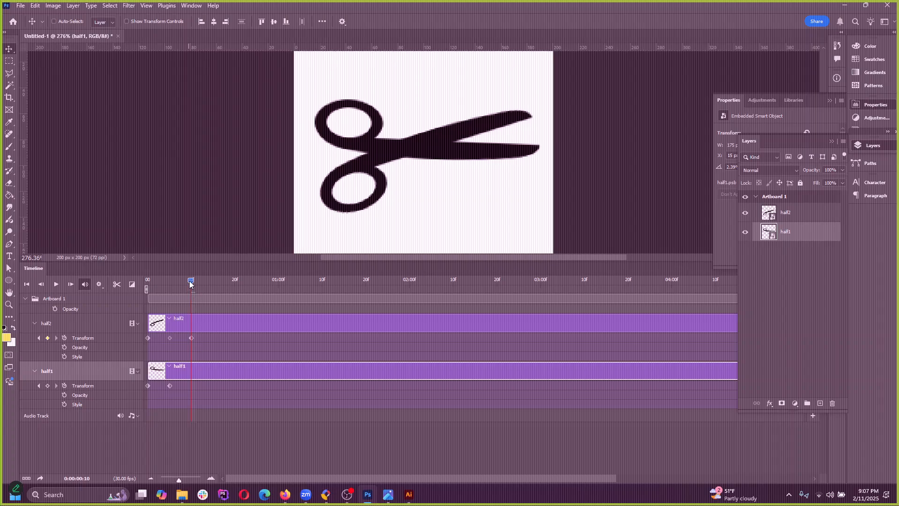
drag(190, 281, 118, 277)
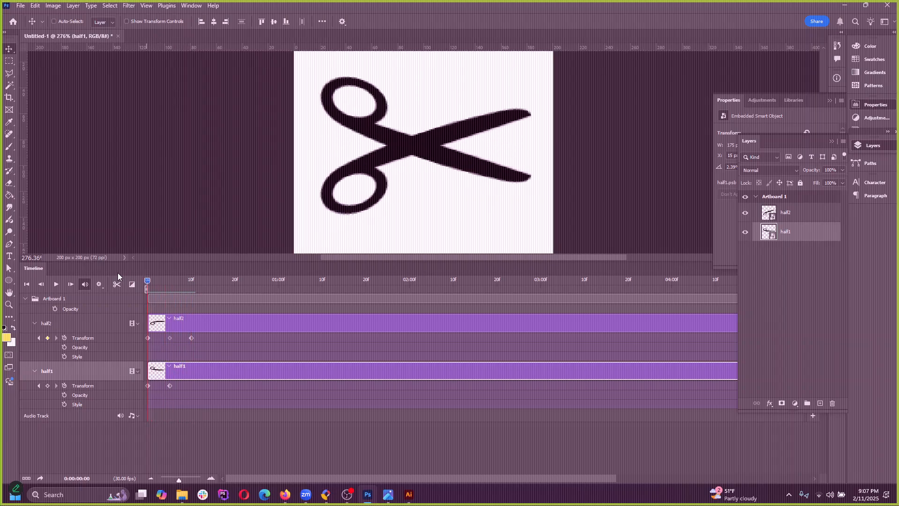
key(space)
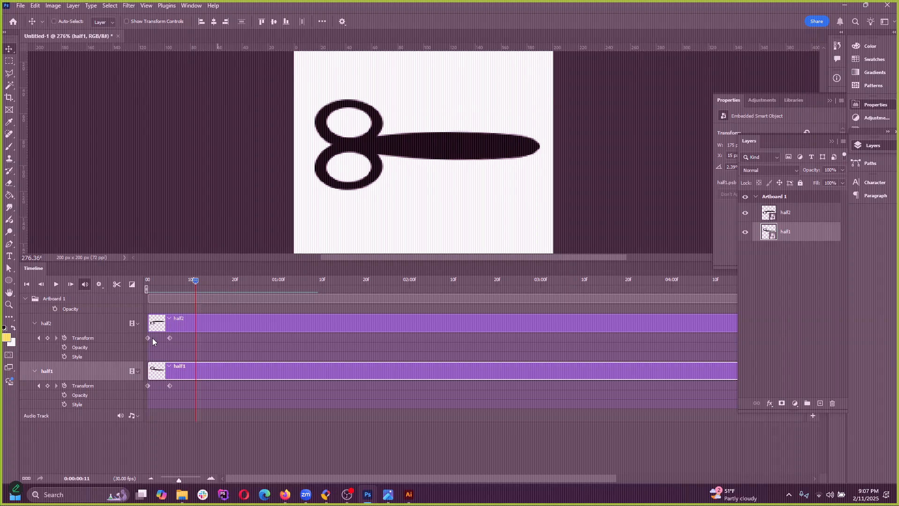
click(149, 339)
click(219, 347)
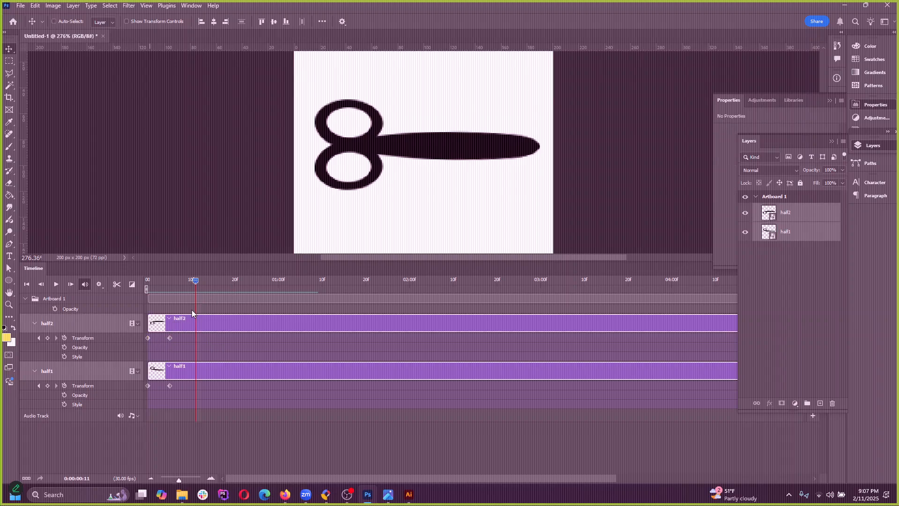
key(Home)
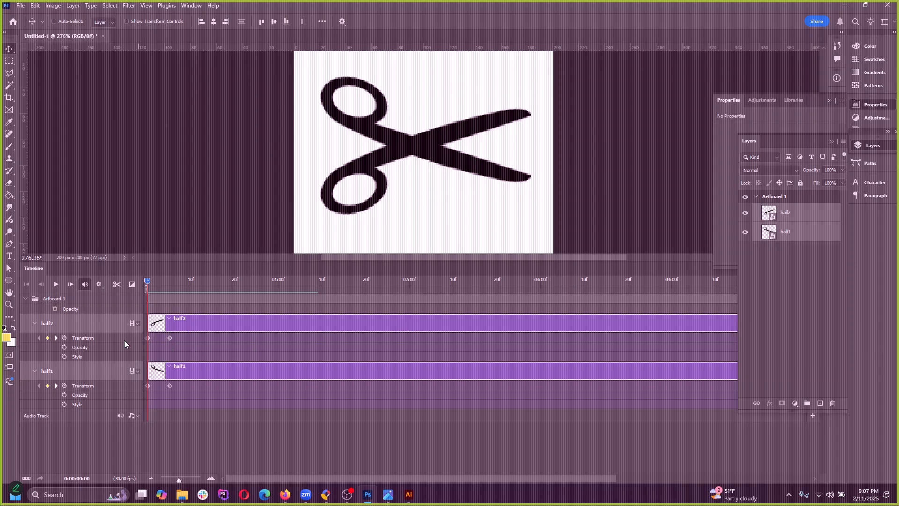
click(56, 338)
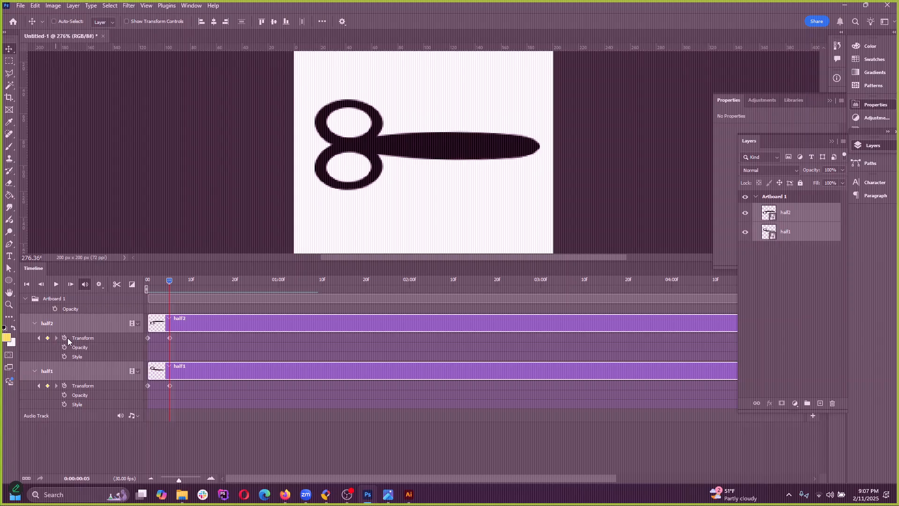
click(39, 338)
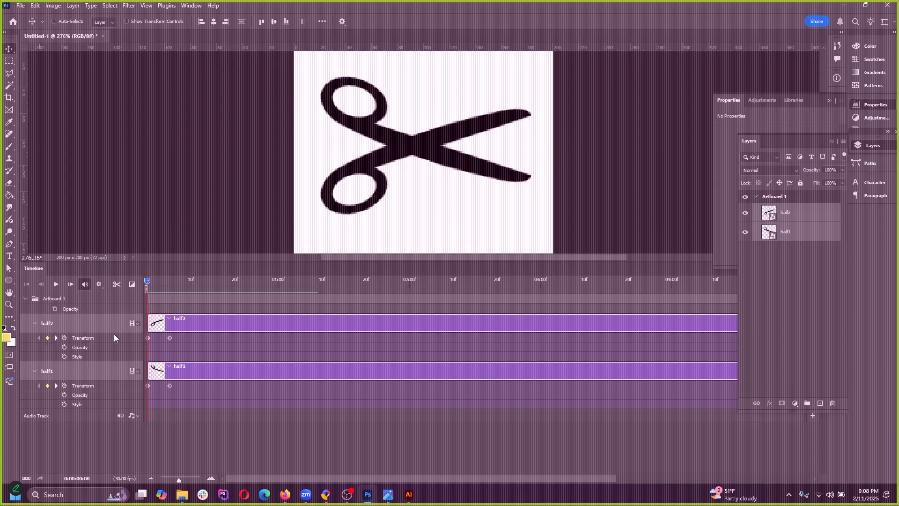
Step: Copy half2's starting Transform keyframe from the timeline start and try to paste it onto a new keyframe at frame 1
right_click(148, 338)
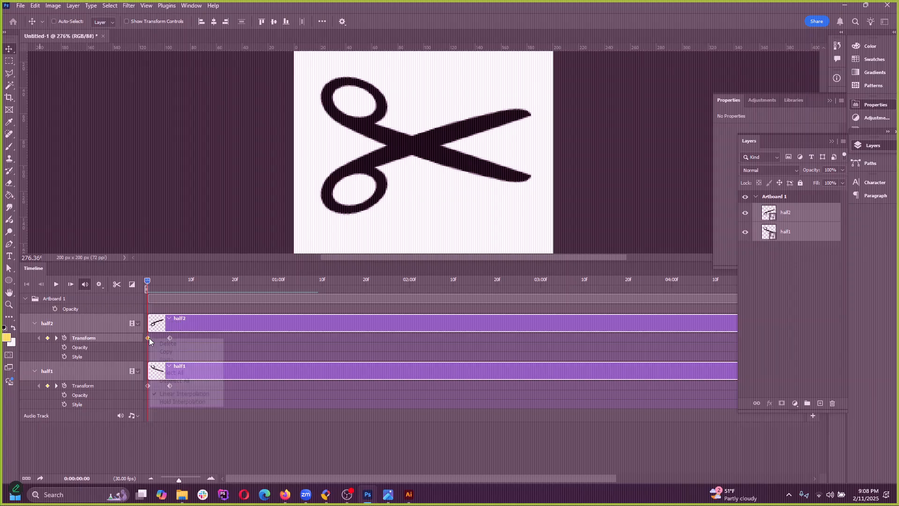
click(164, 351)
key(Right)
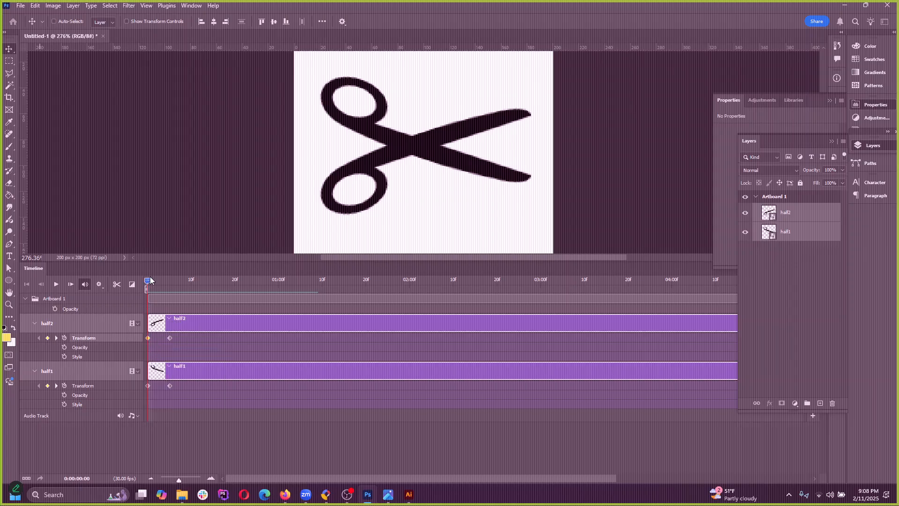
click(157, 336)
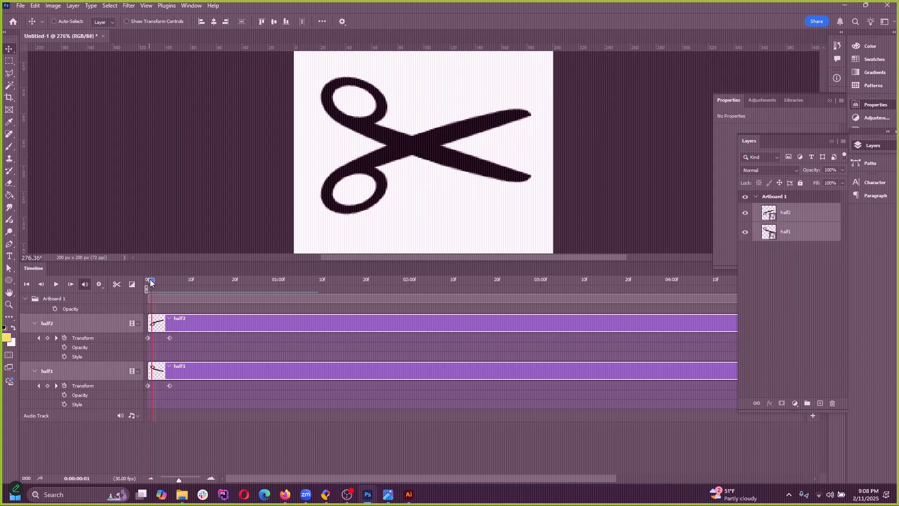
click(48, 337)
right_click(150, 338)
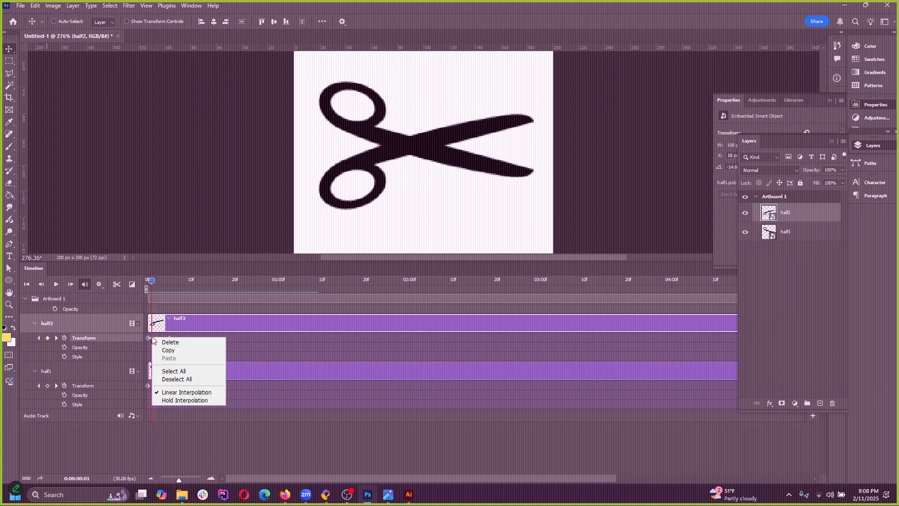
click(162, 344)
Step: Add a half2 Transform keyframe at frame 10, look for a way to paste onto it, and remove it again
drag(151, 281, 192, 291)
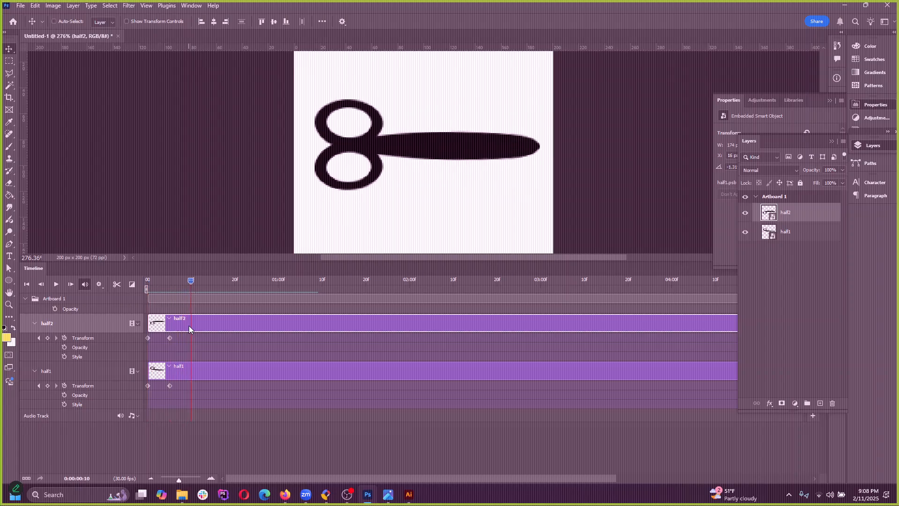
click(49, 339)
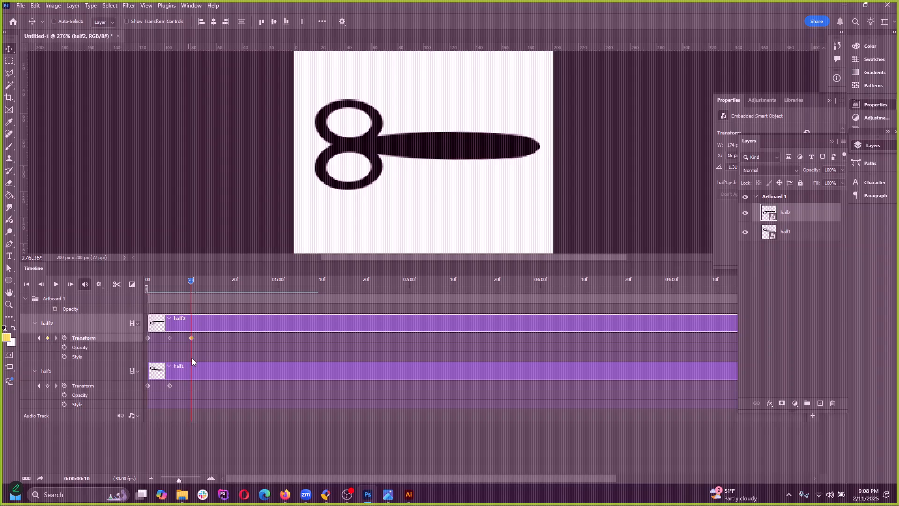
right_click(192, 337)
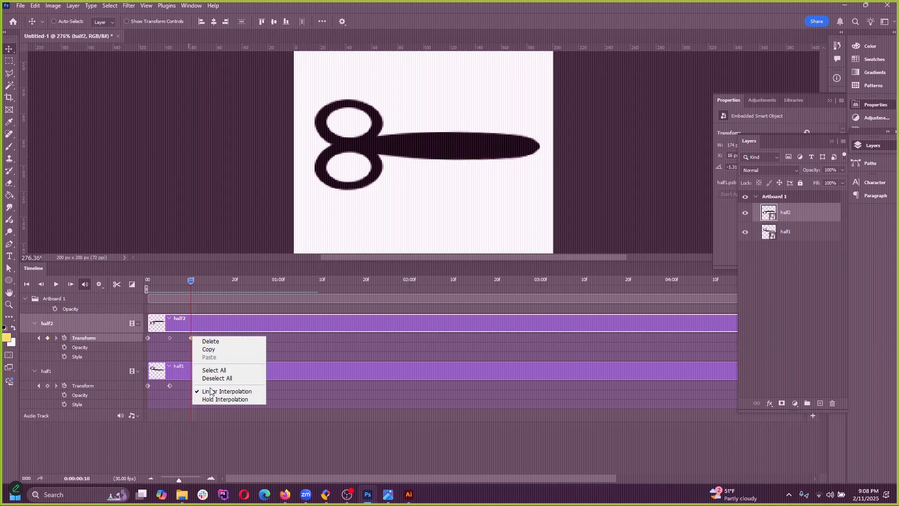
click(210, 391)
right_click(192, 338)
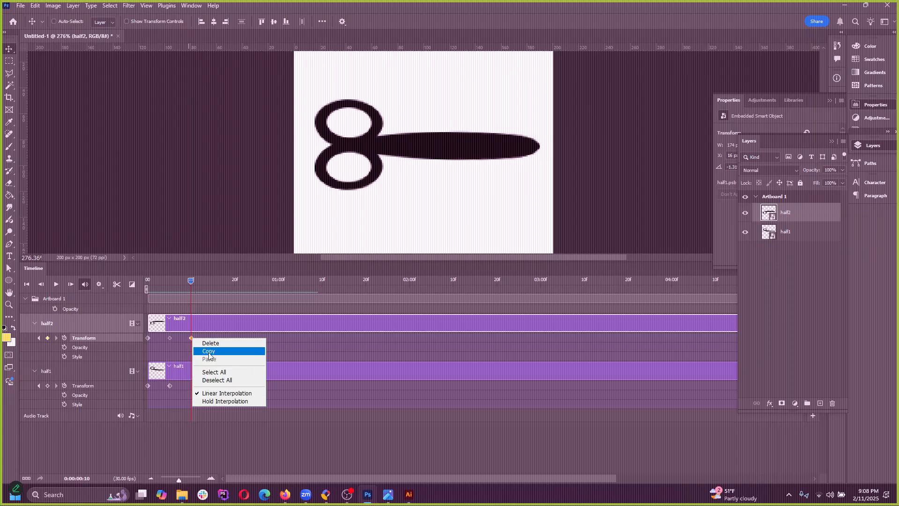
click(327, 358)
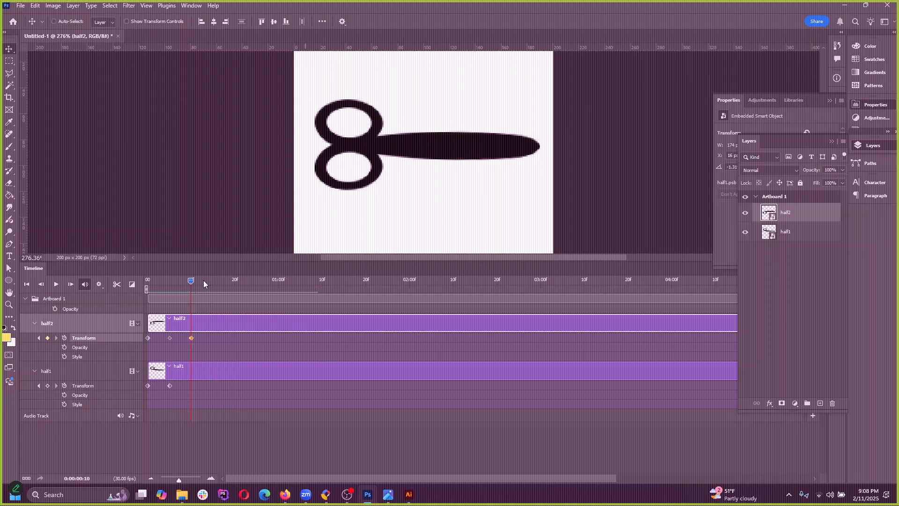
mouse_move(192, 280)
mouse_down()
mouse_move(145, 277)
mouse_move(196, 280)
mouse_up()
key(Delete)
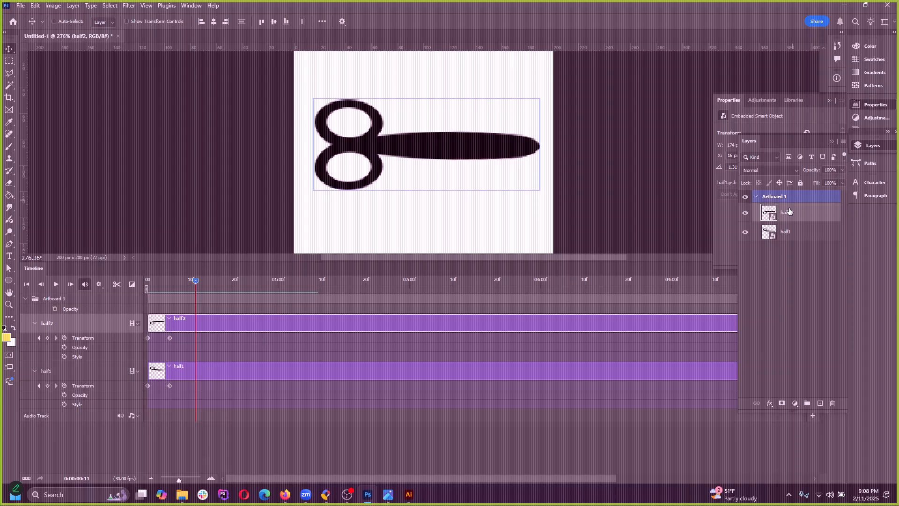
Step: Select only the half2 layer and copy its starting Transform keyframe
scroll(287, 203, down, 1)
scroll(286, 202, down, 3)
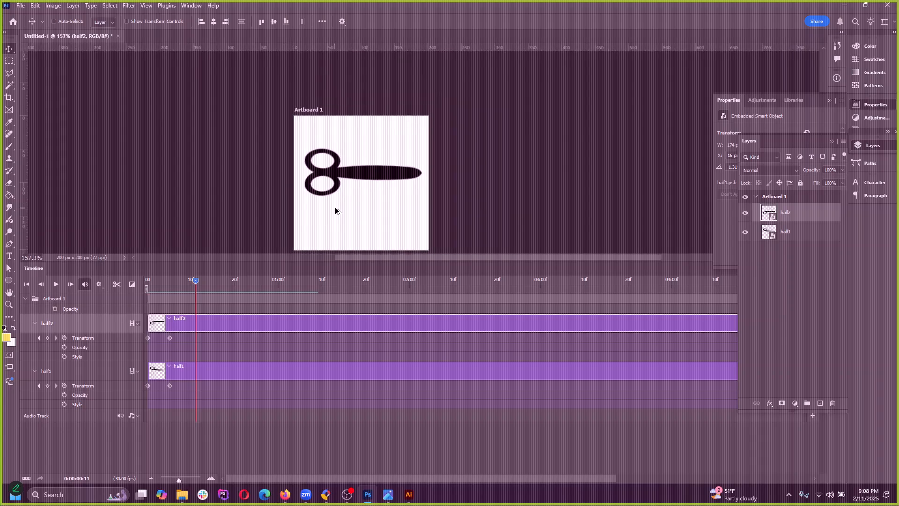
click(807, 230)
click(808, 214)
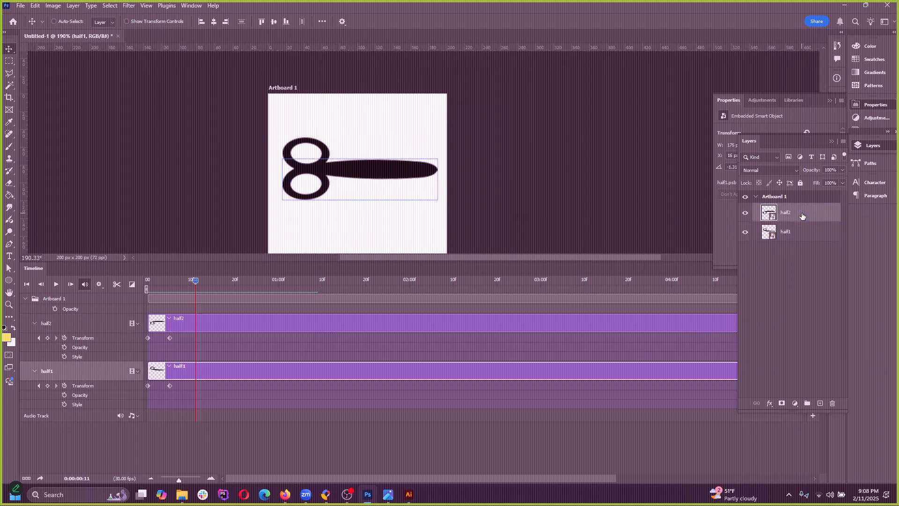
click(809, 231)
click(808, 214)
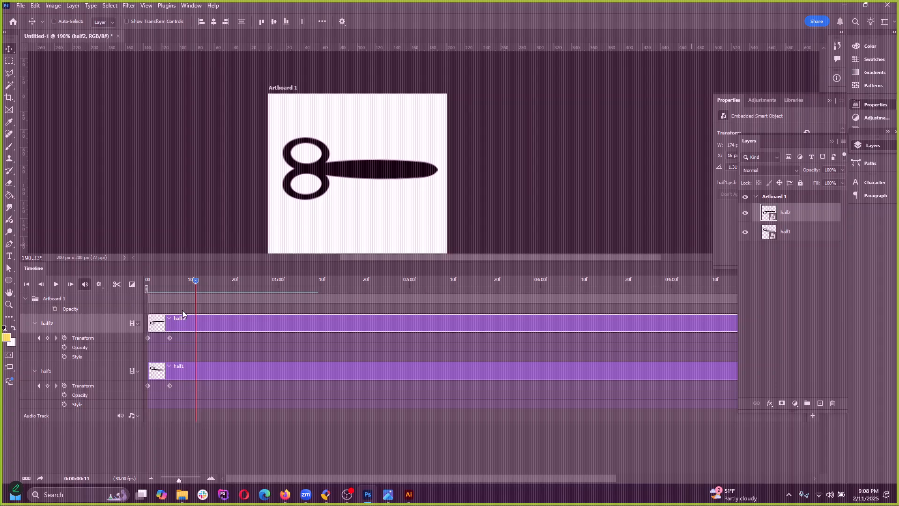
mouse_move(196, 286)
mouse_down()
mouse_move(147, 285)
mouse_move(195, 290)
mouse_up()
click(148, 338)
right_click(148, 338)
Step: Add a Transform keyframe to half2 at frame 11 and paste the copied starting keyframe onto it
click(147, 287)
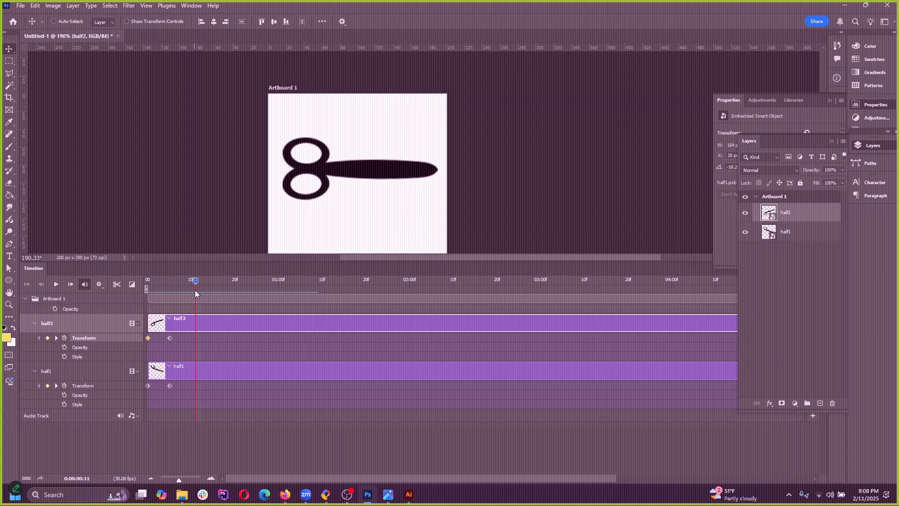
click(195, 339)
click(47, 338)
right_click(196, 338)
click(216, 360)
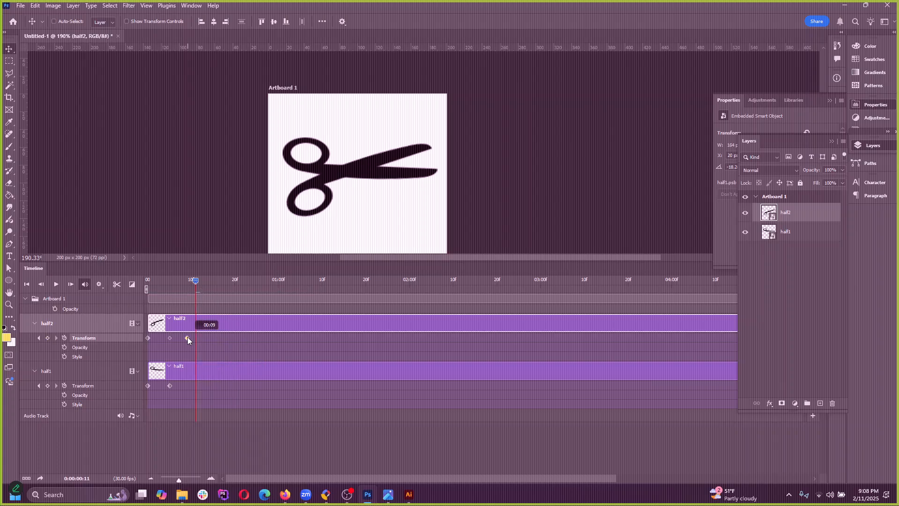
mouse_move(196, 281)
mouse_down()
mouse_move(122, 289)
mouse_move(196, 298)
mouse_up()
Step: Try to copy half1's starting Transform keyframe, and add a new half1 Transform keyframe at frame 11
click(148, 386)
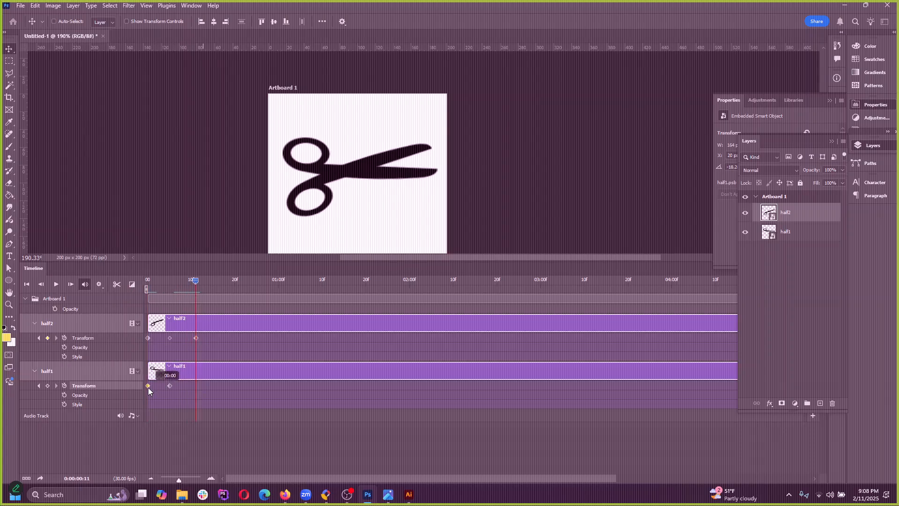
drag(193, 300, 130, 288)
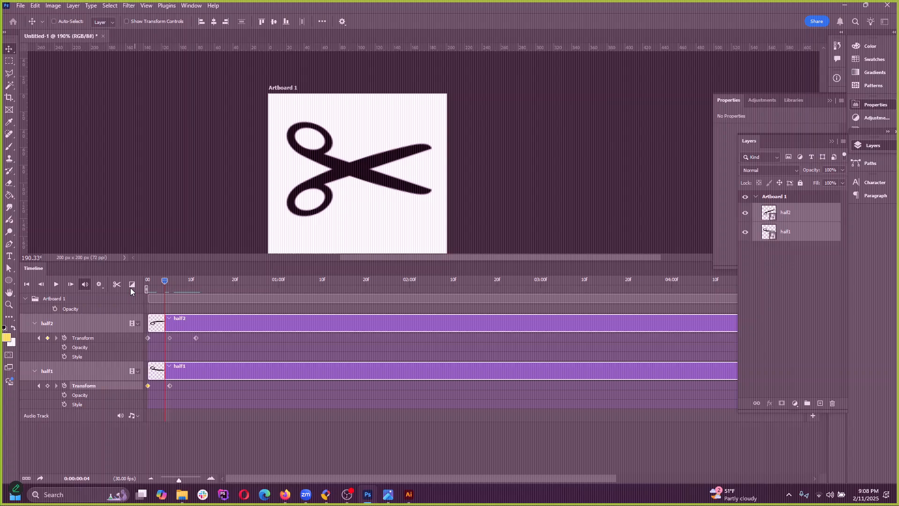
right_click(146, 386)
click(167, 401)
drag(149, 285, 193, 294)
click(196, 386)
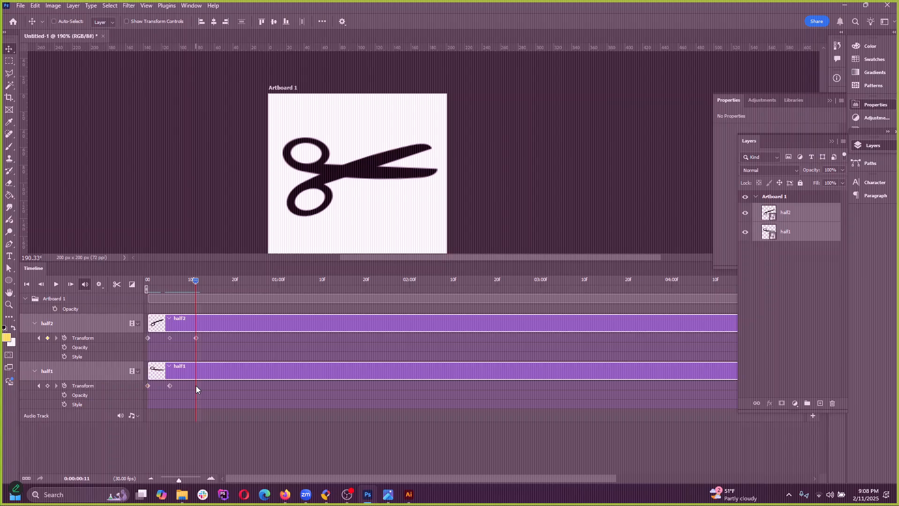
click(47, 386)
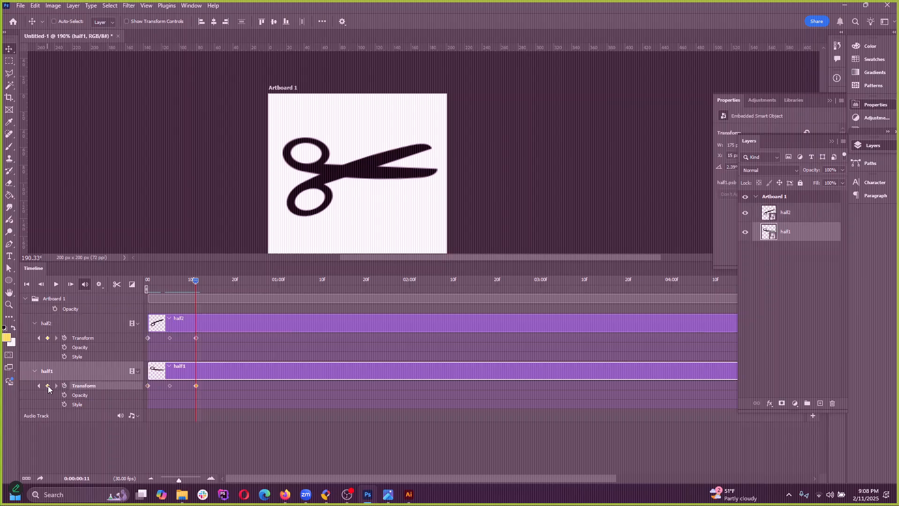
Step: Try to paste the copied Transform keyframe onto half1's frame 11 keyframe, and reselect the half2 layer
right_click(195, 385)
click(209, 406)
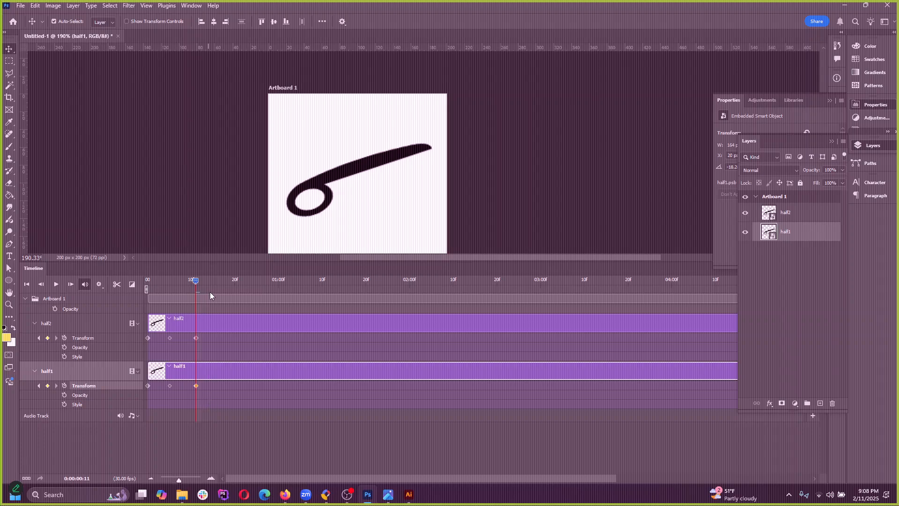
click(803, 219)
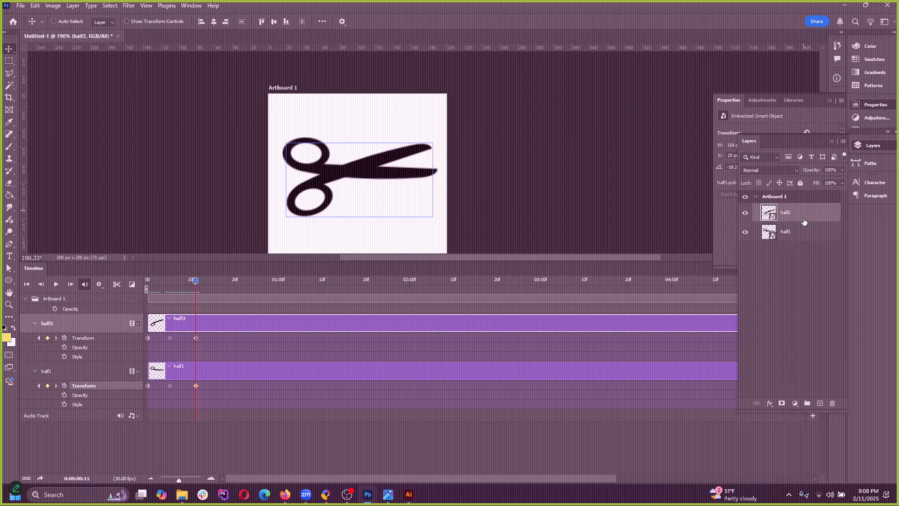
Step: Select only the half1 layer and copy its starting Transform keyframe
click(805, 232)
click(804, 215)
click(806, 230)
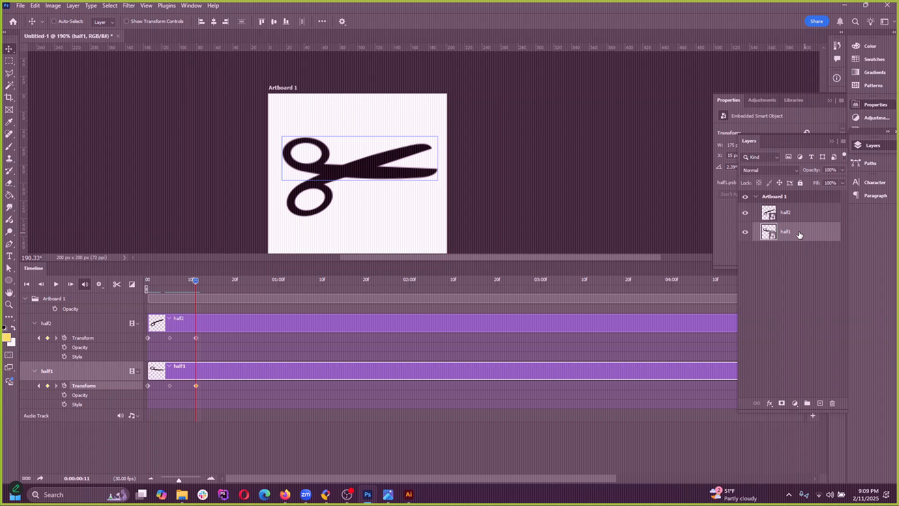
drag(196, 281, 146, 289)
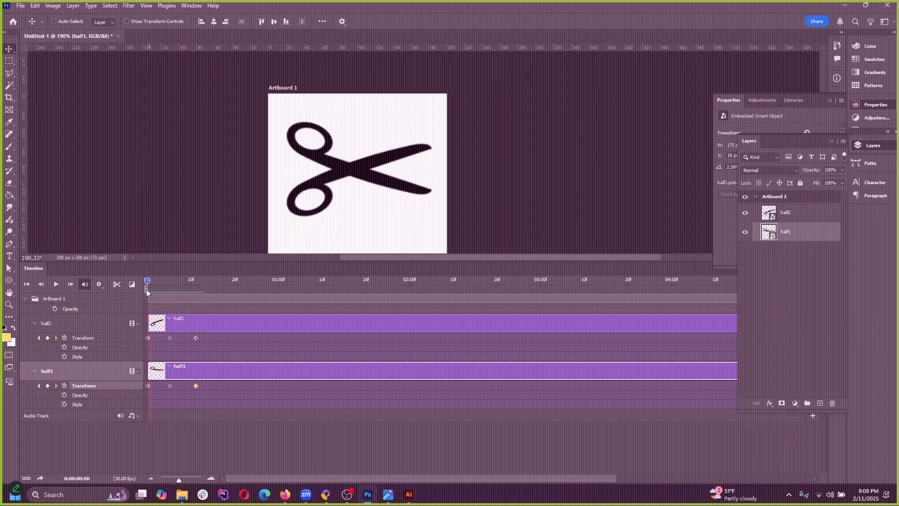
click(147, 386)
right_click(149, 386)
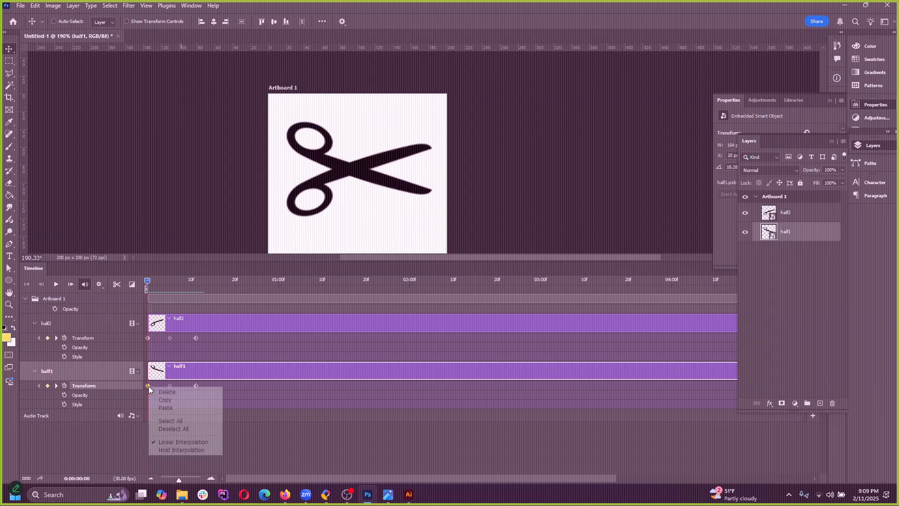
click(165, 400)
Step: Paste the copied keyframe onto half1's frame 11 Transform keyframe and play back the animation from the start
drag(147, 281, 196, 296)
right_click(195, 386)
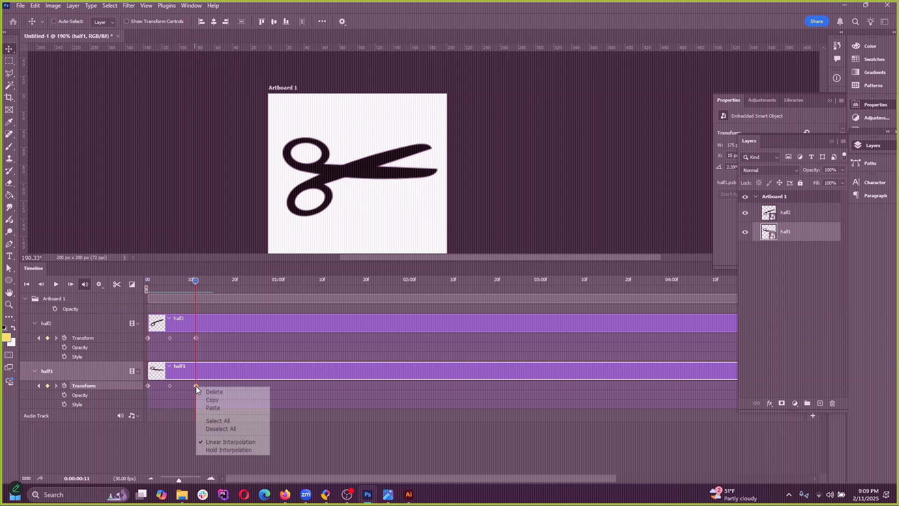
click(215, 407)
drag(202, 295, 128, 291)
click(57, 284)
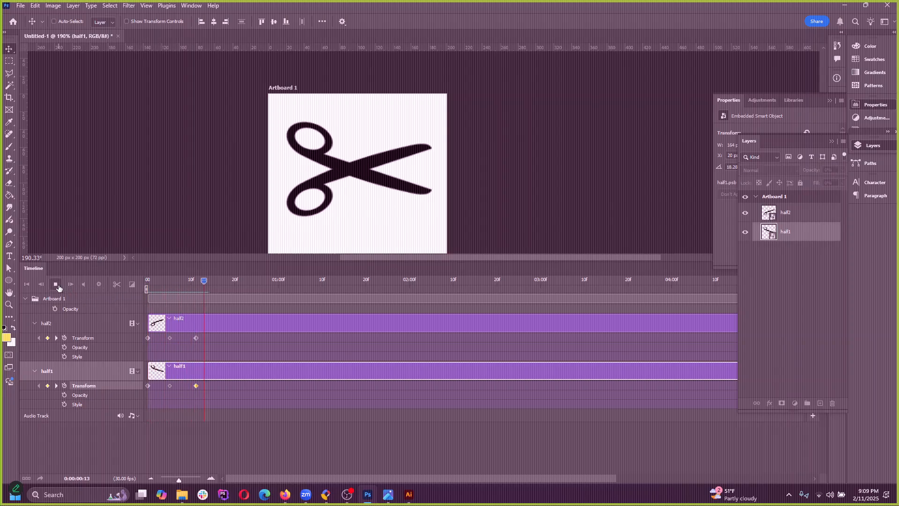
key(space)
Step: Trim the half1 and half2 clips in the timeline so both end at frame 11
mouse_move(181, 286)
mouse_down()
mouse_move(145, 293)
mouse_move(196, 290)
mouse_up()
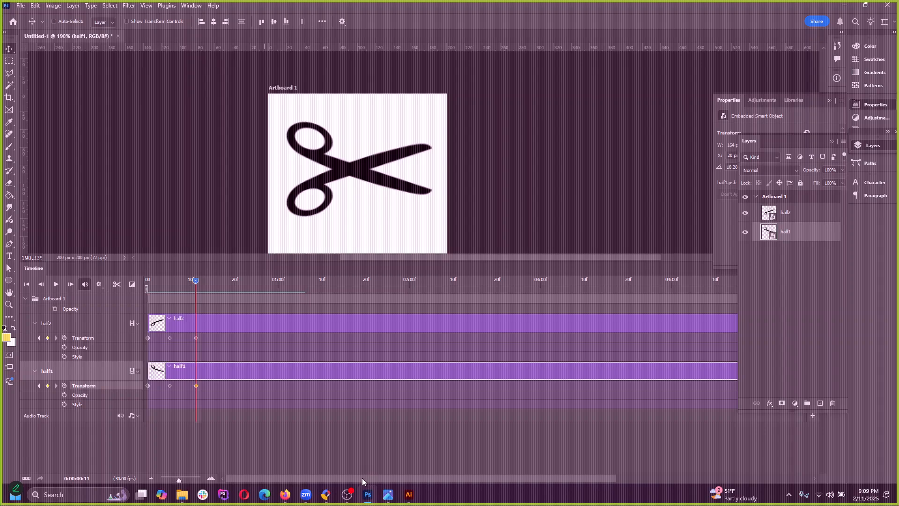
drag(466, 480, 583, 478)
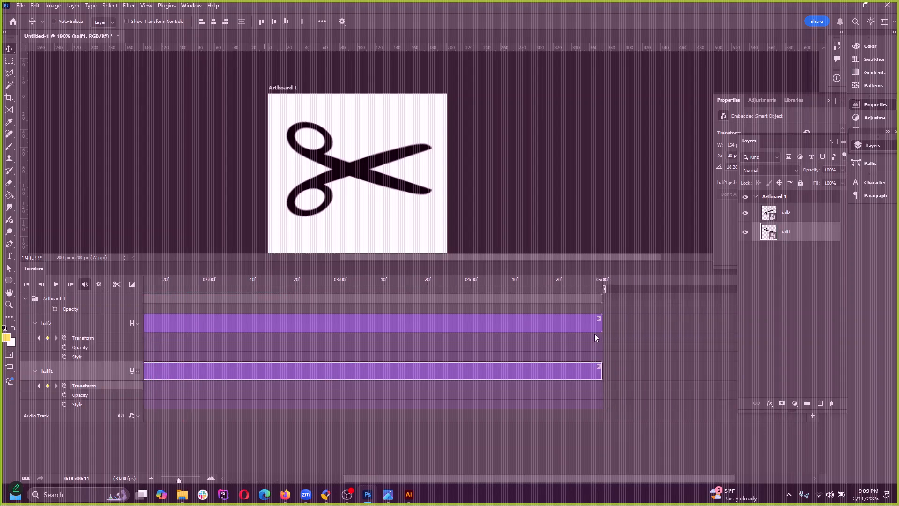
click(601, 323)
click(601, 301)
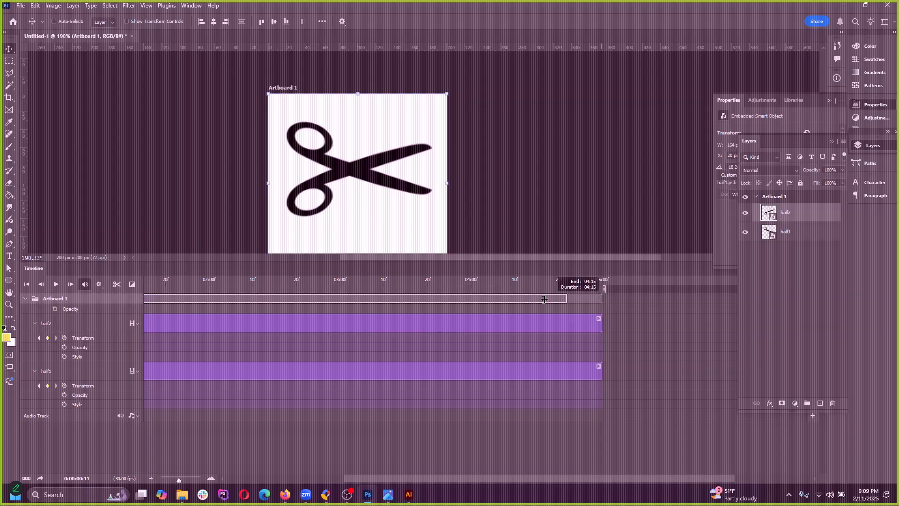
drag(602, 328, 270, 323)
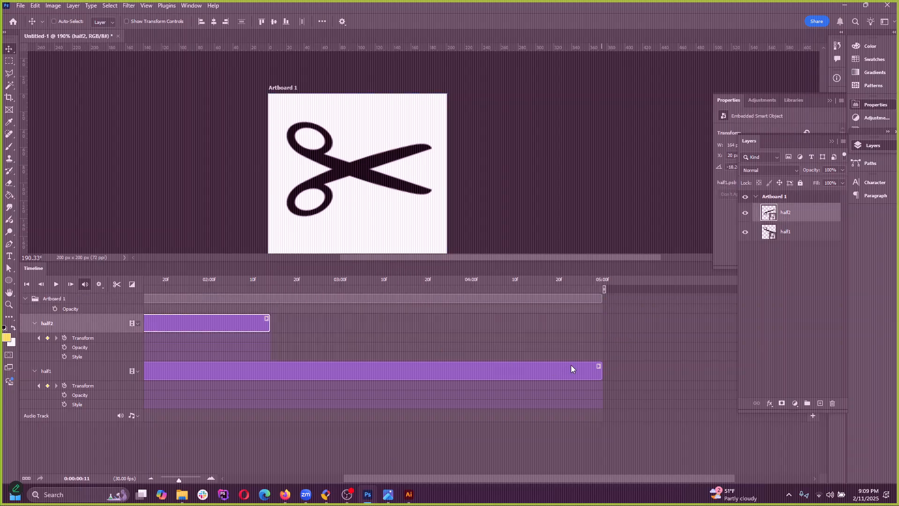
drag(604, 376, 161, 372)
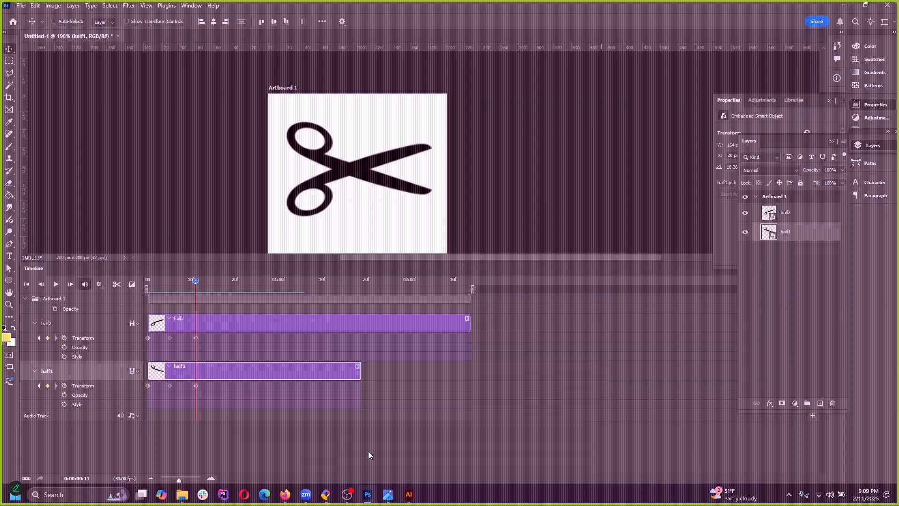
drag(359, 369, 194, 362)
drag(470, 323, 195, 327)
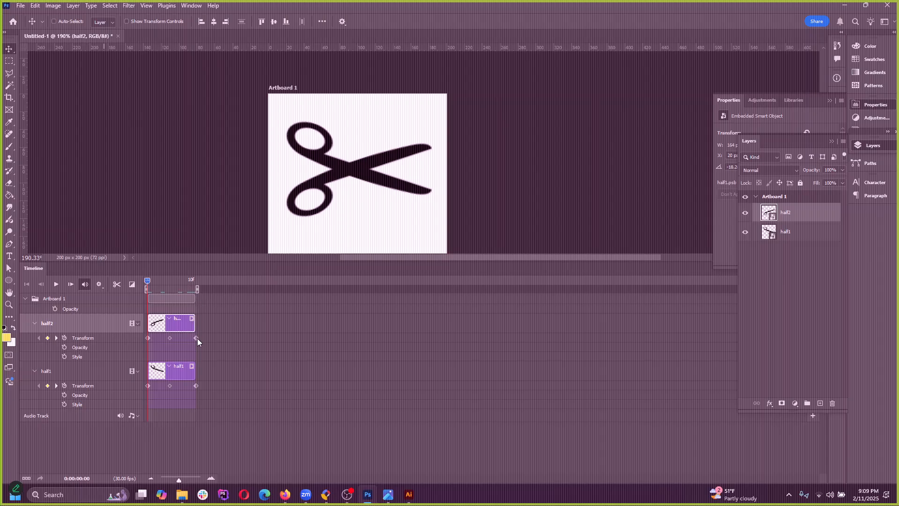
Step: Try moving half2's last Transform keyframe to frame 9, and undo that move together with the half2 clip trim
drag(196, 338, 189, 339)
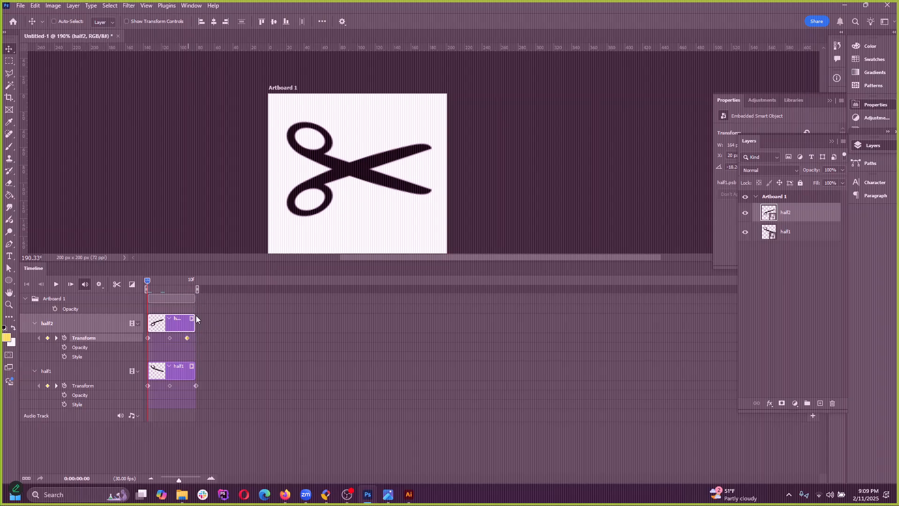
key(ctrl+z)
key(ctrl+z)
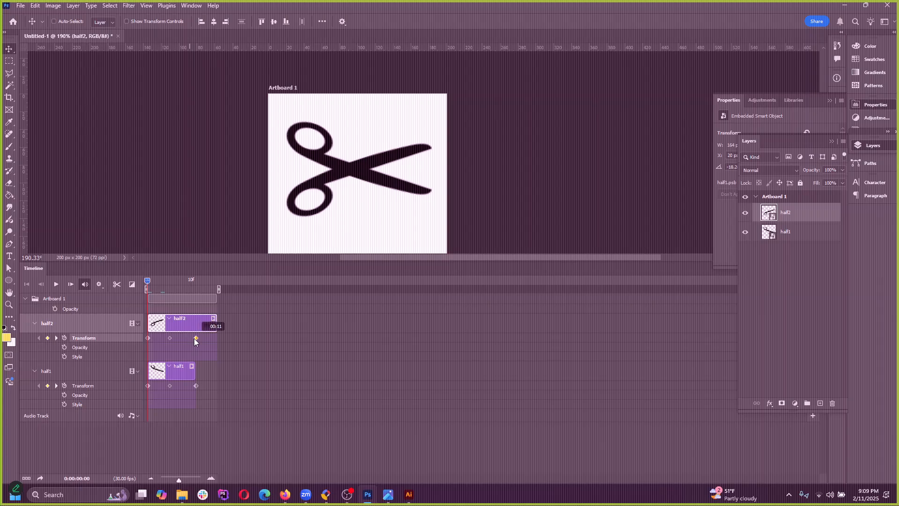
Step: Move the middle Transform keyframes of both halves to frame 3 and their last ones to frame 7
mouse_move(171, 338)
mouse_down()
mouse_move(178, 338)
mouse_move(162, 336)
mouse_move(183, 338)
mouse_up()
mouse_move(170, 385)
mouse_down()
mouse_move(161, 385)
mouse_move(178, 386)
mouse_up()
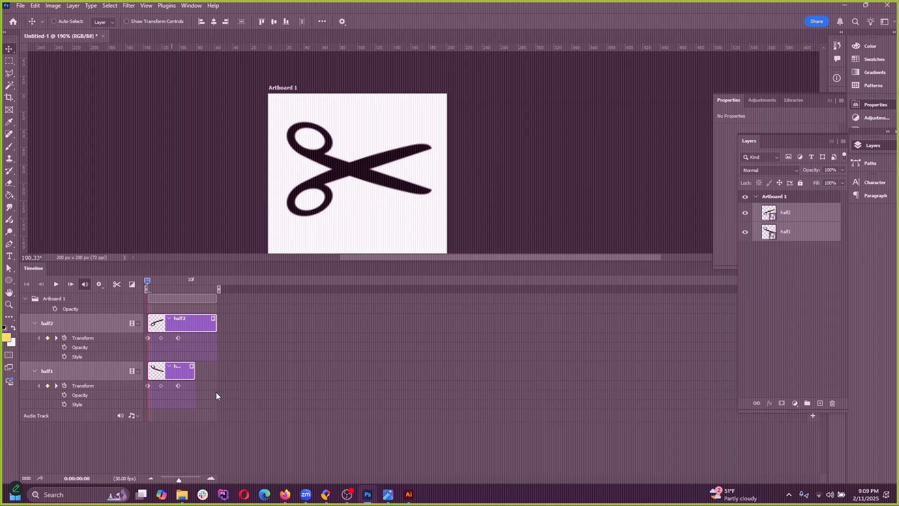
click(178, 385)
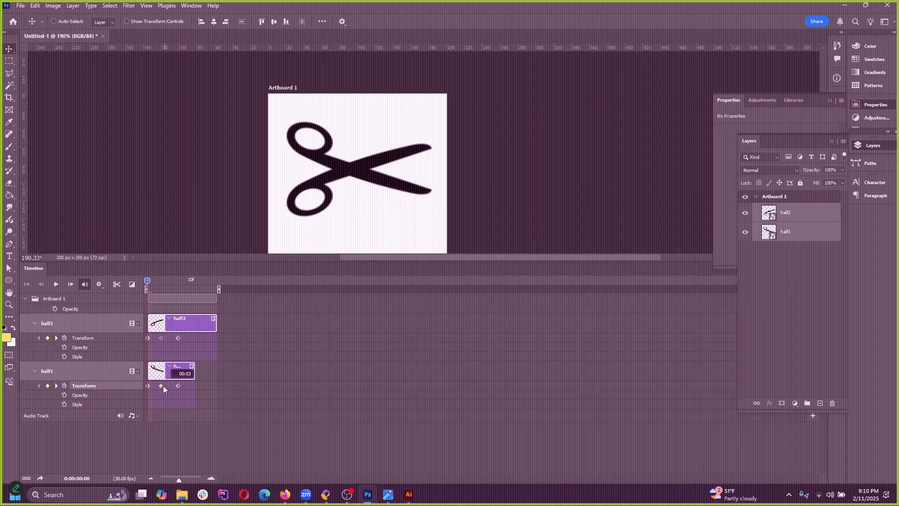
drag(169, 386, 162, 387)
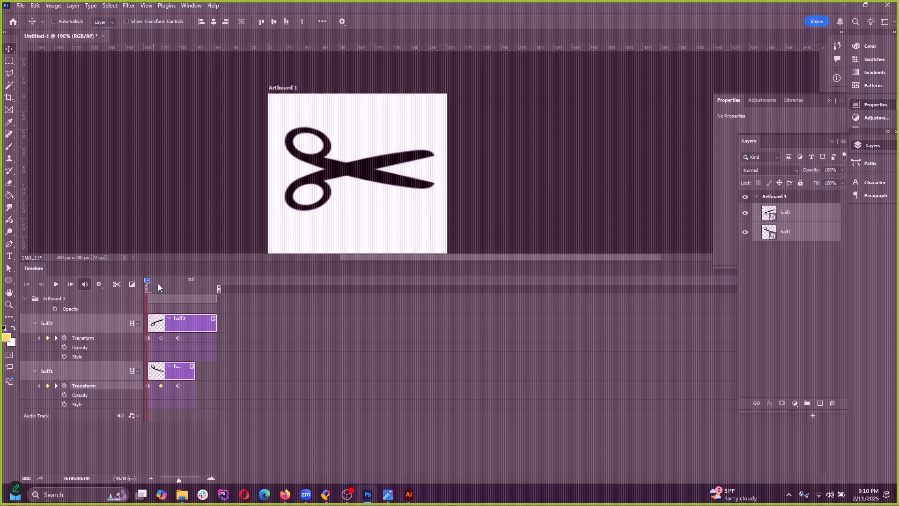
Step: Move the middle Transform keyframes of half2 and half1 to frame 5 and their last ones to frame 11
click(161, 338)
drag(163, 341, 172, 342)
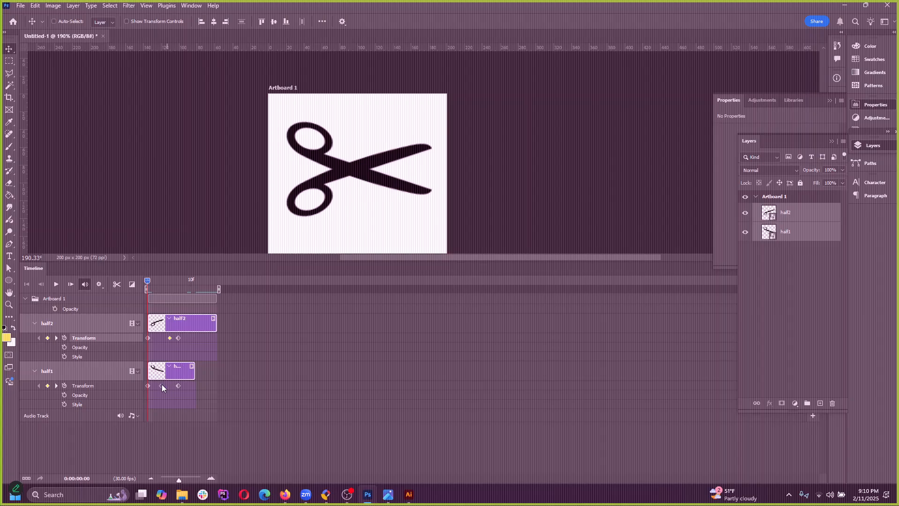
drag(162, 387, 171, 387)
drag(178, 339, 196, 348)
drag(178, 385, 196, 387)
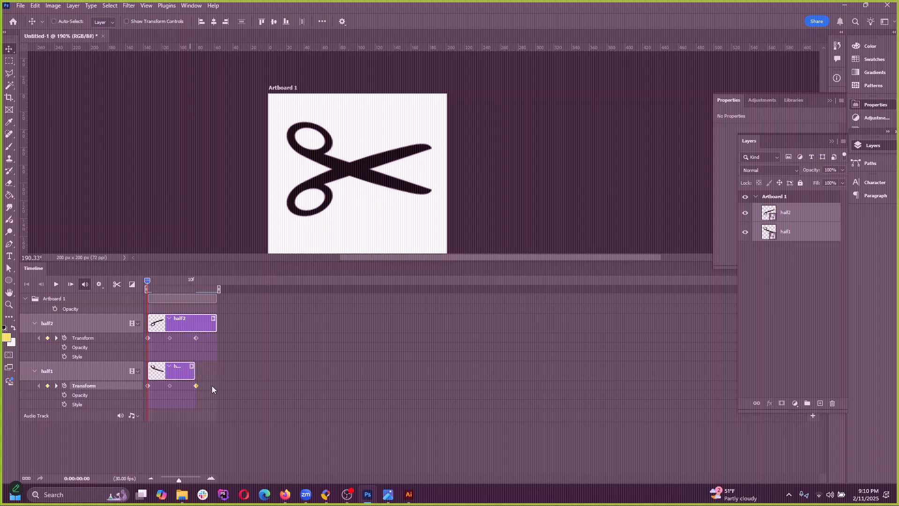
Step: Trim the half2 clip to end at frame 11, and play back the shortened animation before returning to frame 0
drag(216, 323, 194, 324)
click(58, 285)
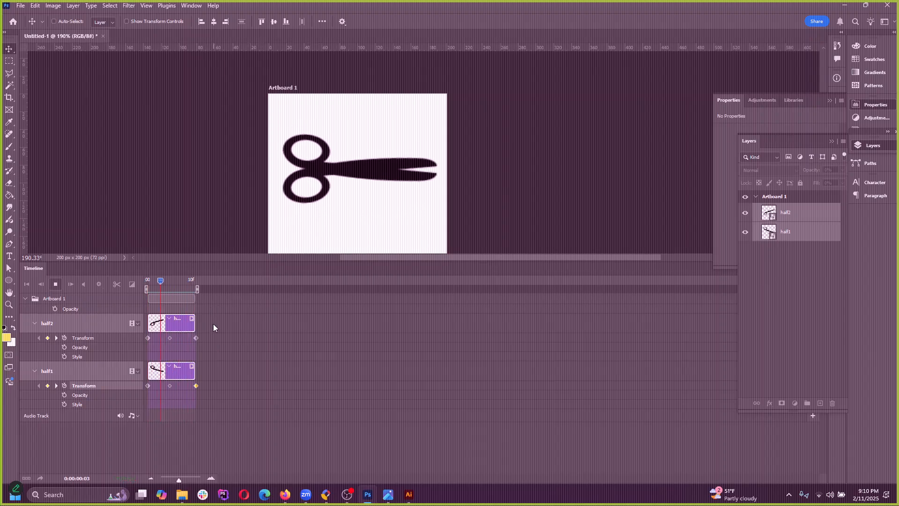
key(space)
drag(190, 283, 147, 281)
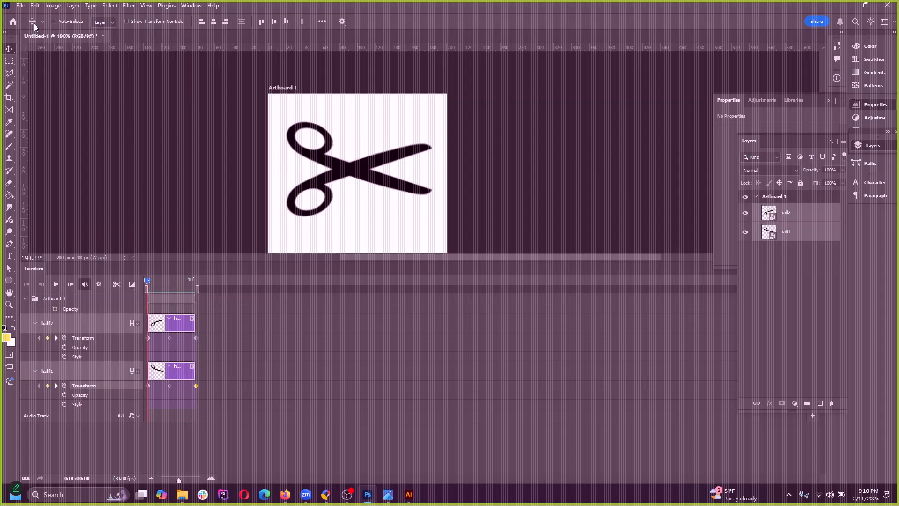
Step: Open the Save for Web export and choose GIF as the file format
click(35, 6)
mouse_move(21, 6)
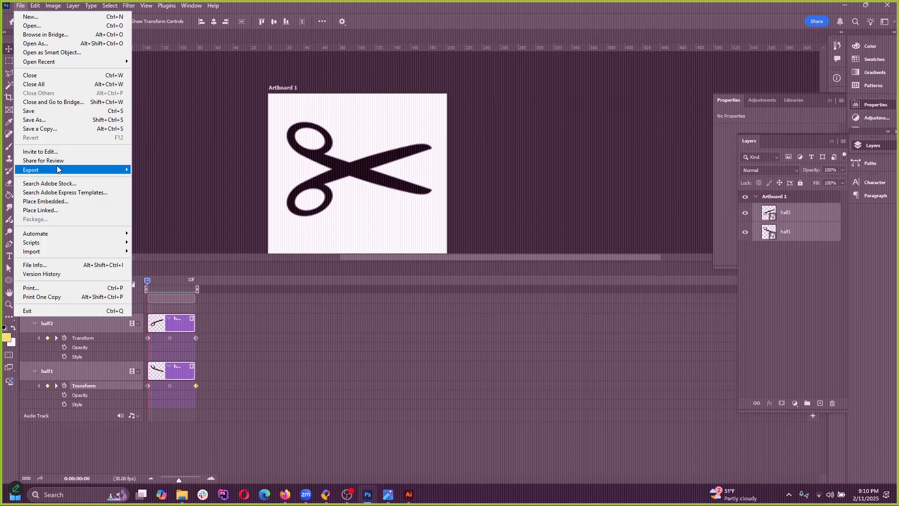
mouse_move(56, 169)
click(184, 211)
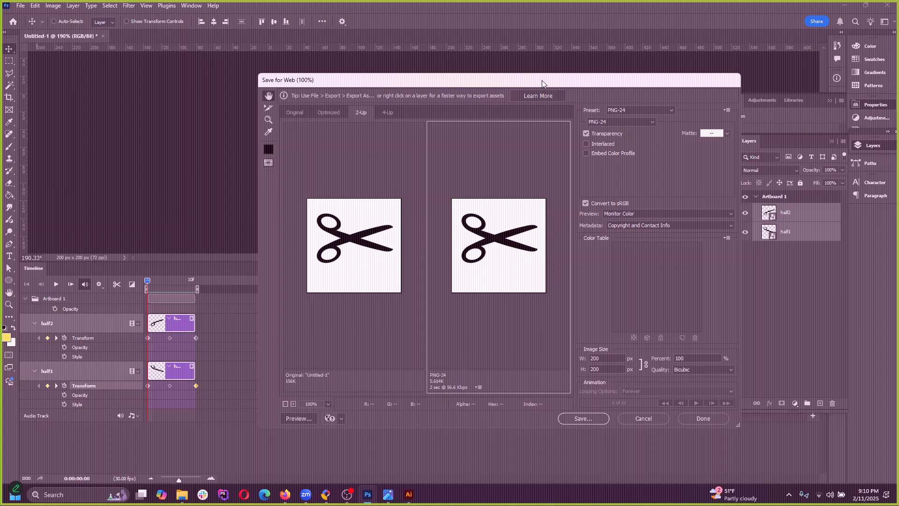
drag(543, 84, 611, 50)
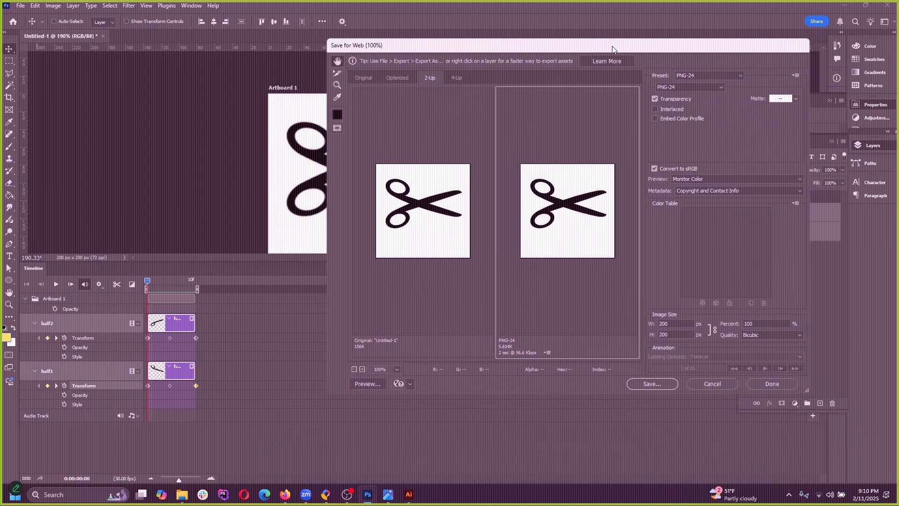
click(692, 91)
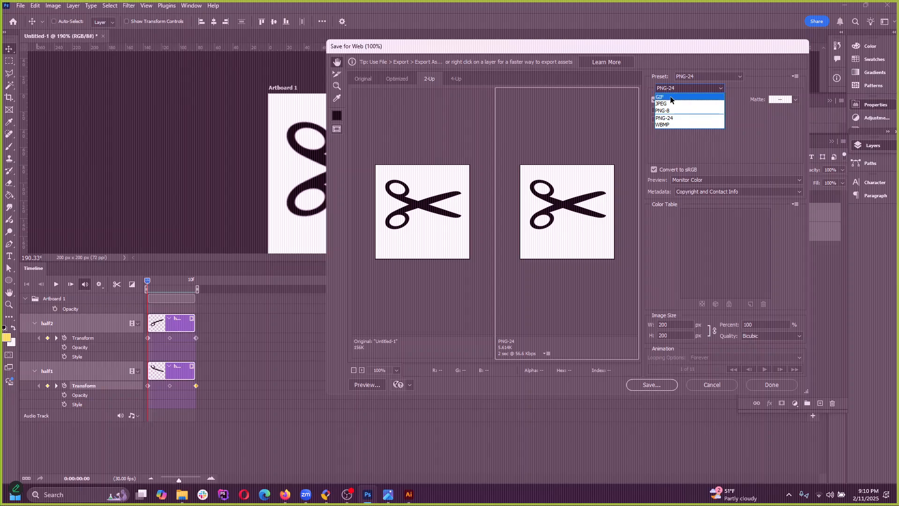
click(679, 96)
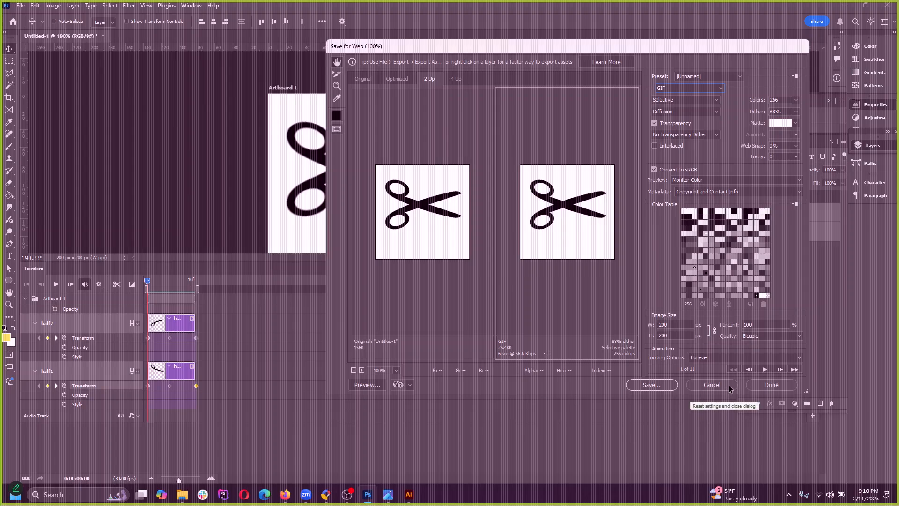
Step: Play the GIF animation preview in the export dialog, and cancel the export
click(765, 370)
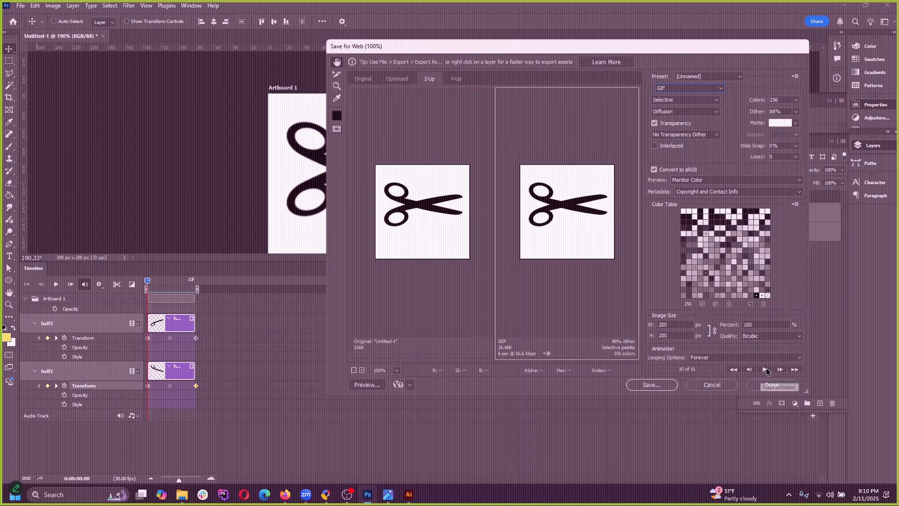
click(765, 369)
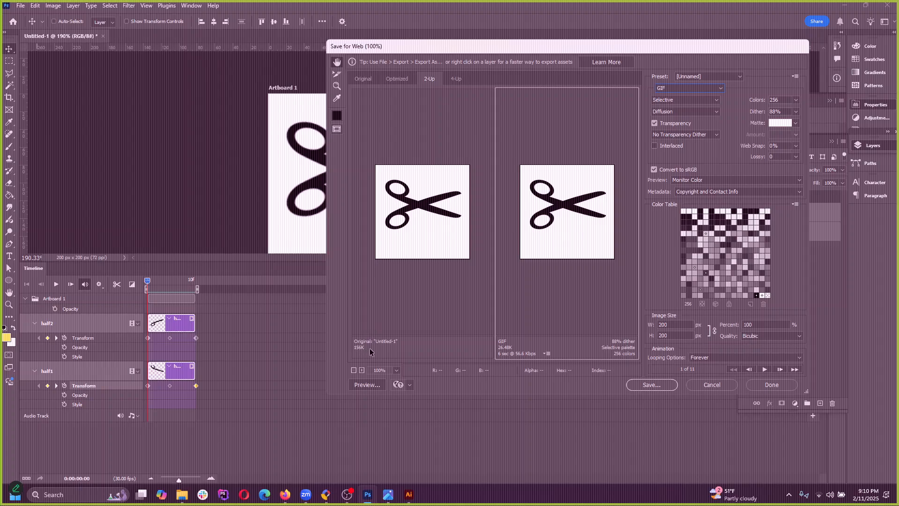
click(765, 370)
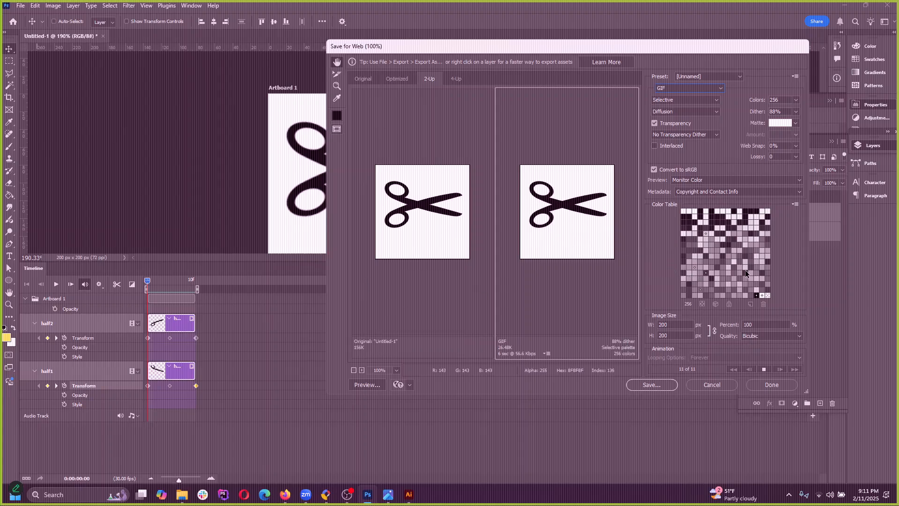
click(713, 385)
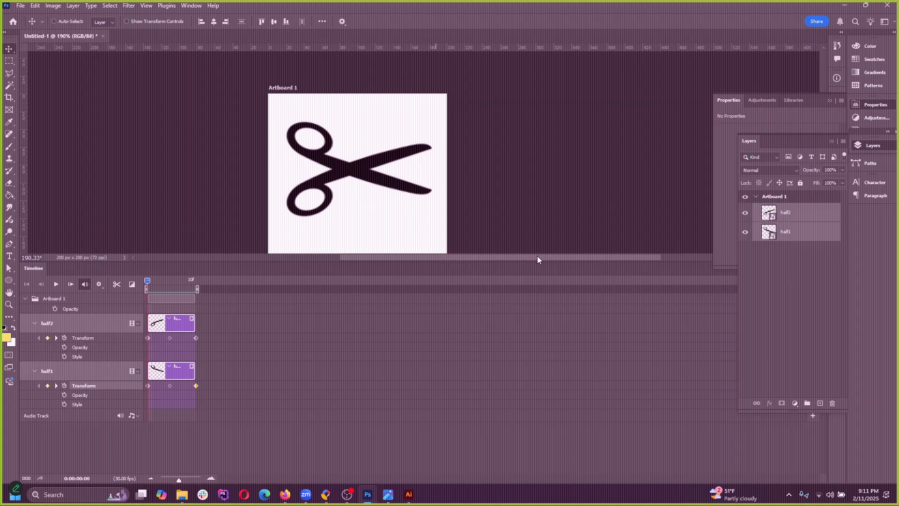
Step: Resize the image to 50 by 50 pixels
click(146, 5)
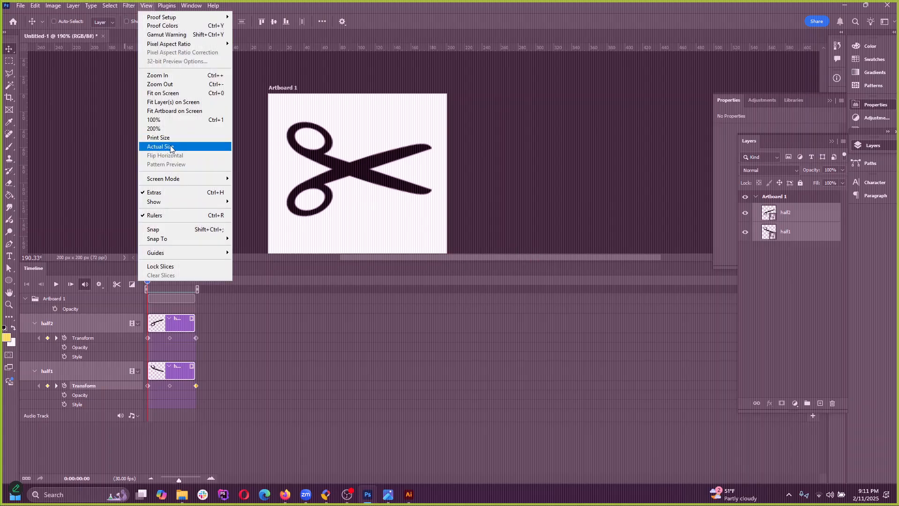
click(177, 121)
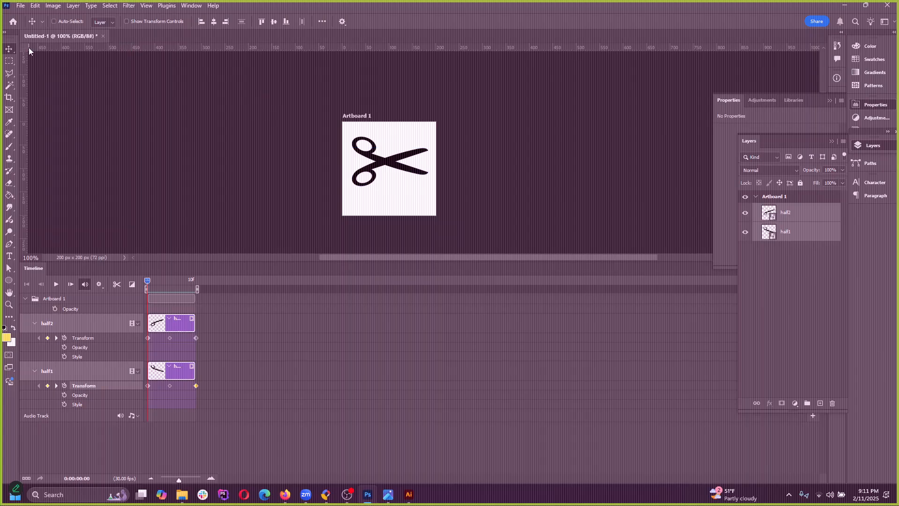
click(40, 8)
mouse_move(52, 9)
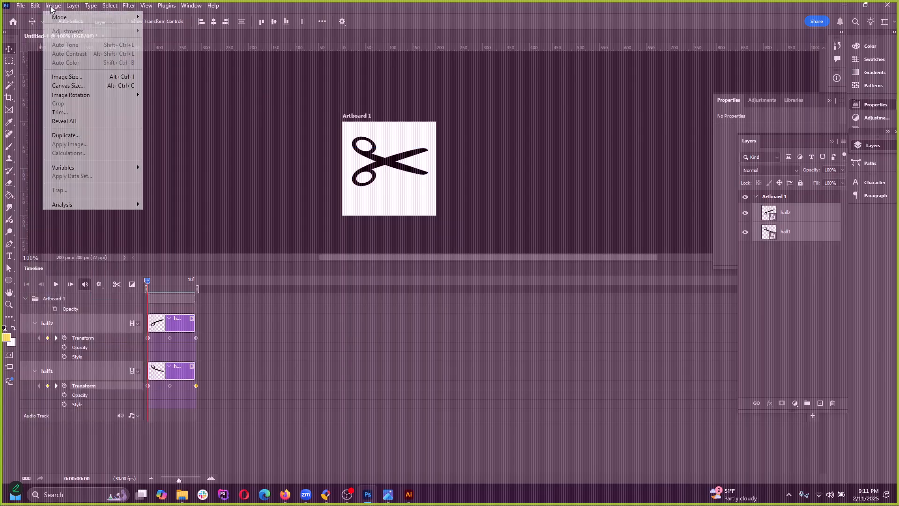
click(65, 76)
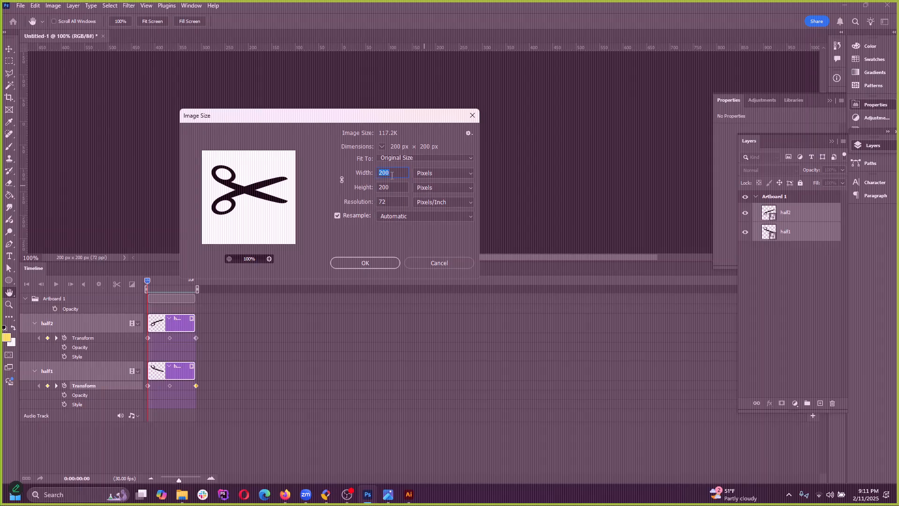
text(50)
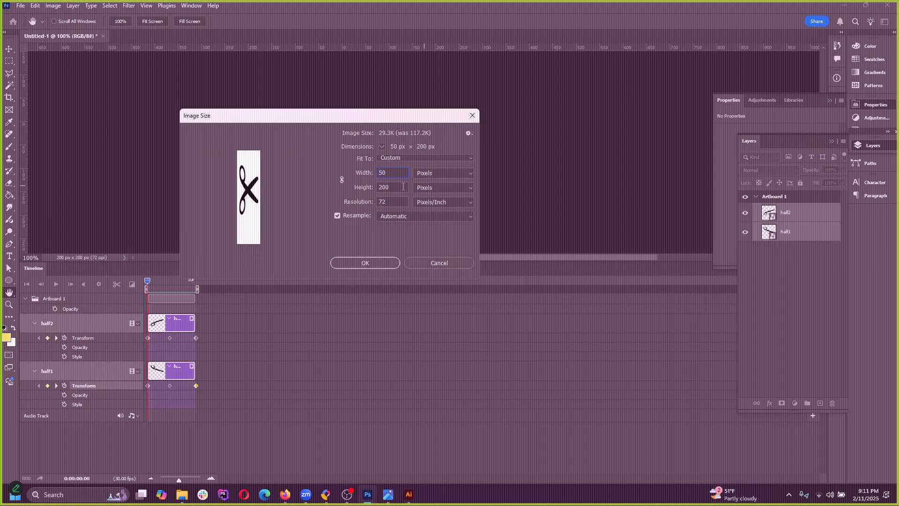
click(365, 263)
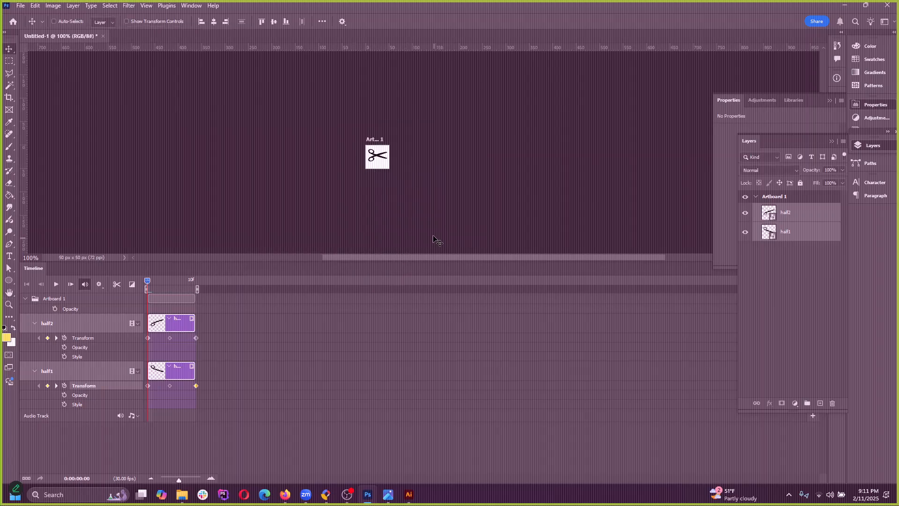
Step: Play back the resized scissors animation in the timeline, and stop it
key(space)
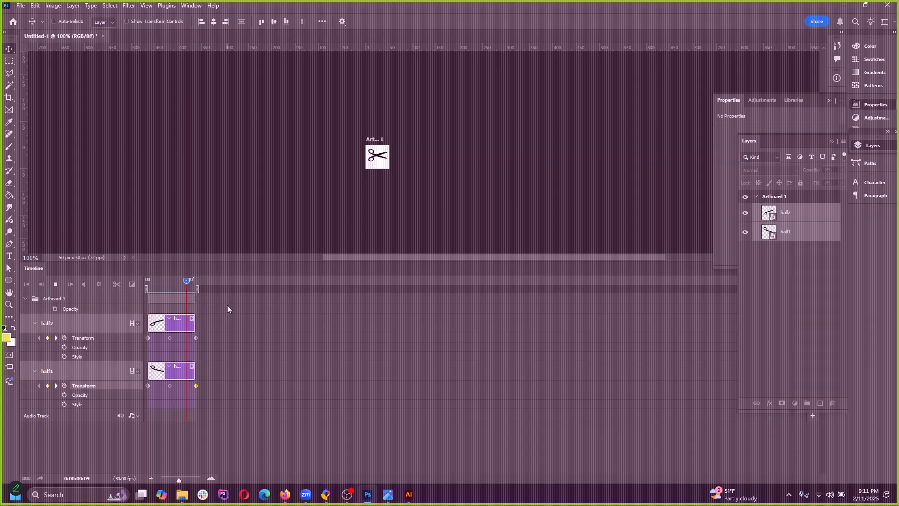
click(176, 293)
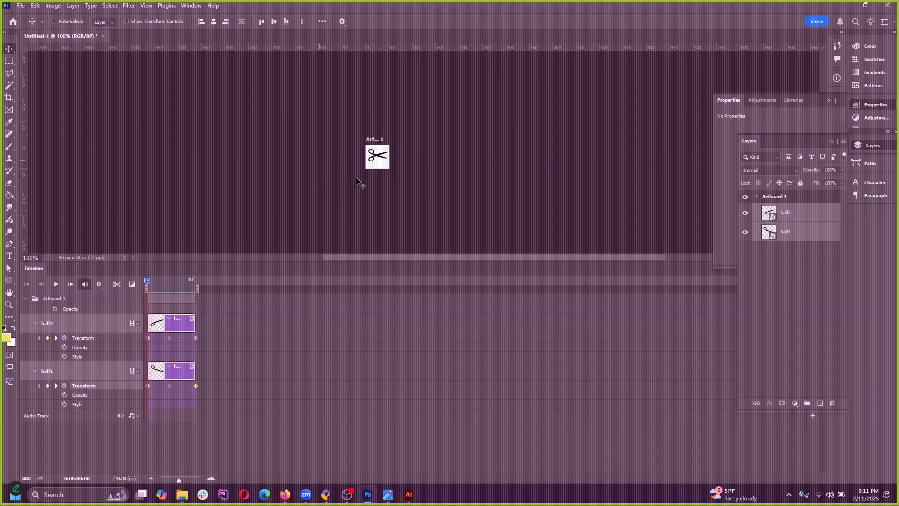
Step: Activate the Crop tool on Artboard 1
scroll(402, 163, up, 5)
scroll(400, 168, up, 4)
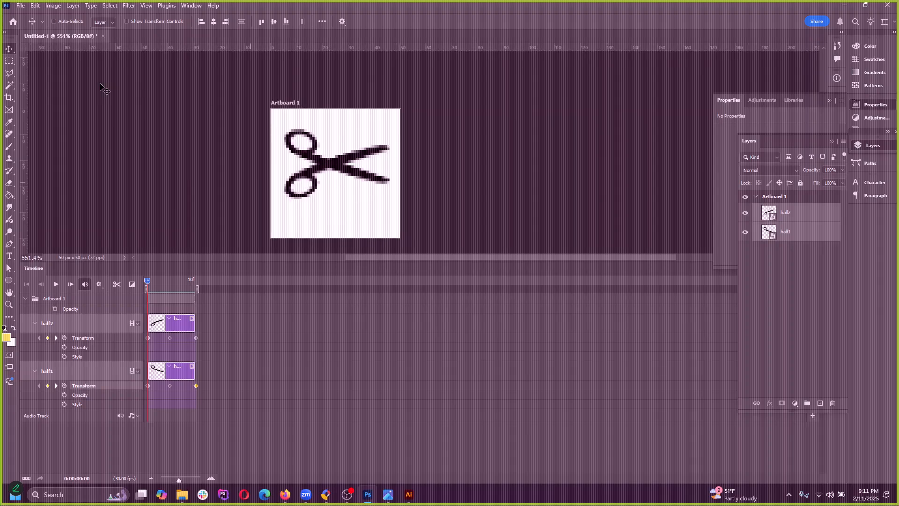
click(10, 99)
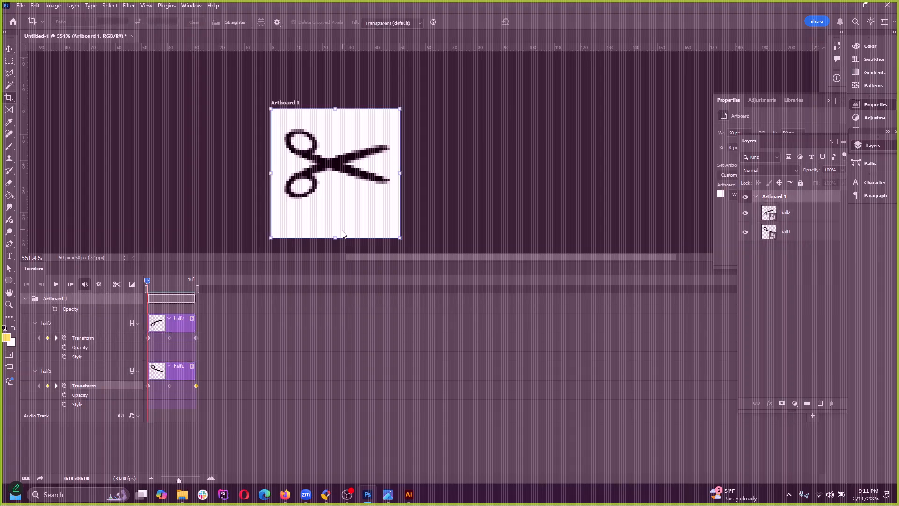
drag(336, 238, 333, 204)
key(Return)
key(ctrl+z)
Step: Crop the artboard's bottom, top, left and right edges closer to the scissors, making it about 45 px wide
drag(334, 238, 335, 206)
key(Return)
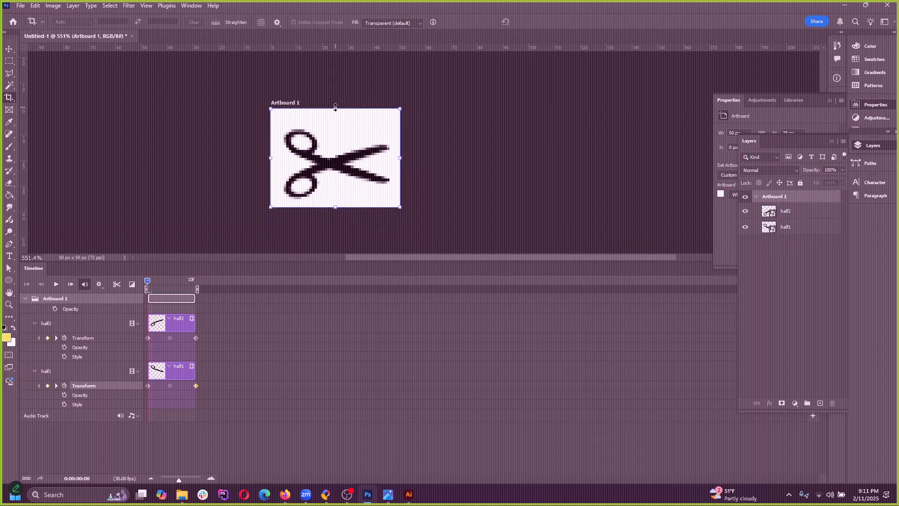
drag(335, 108, 335, 122)
key(Return)
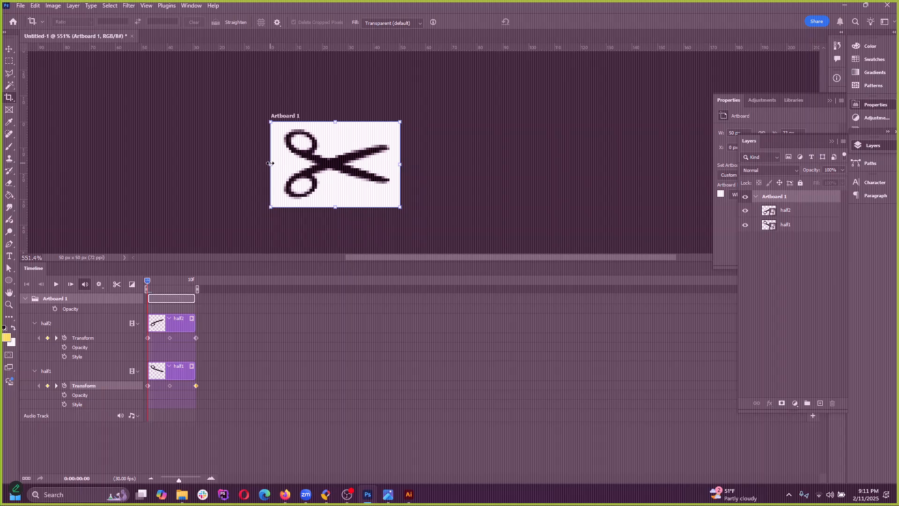
drag(270, 163, 278, 164)
key(Return)
drag(400, 164, 396, 165)
key(Return)
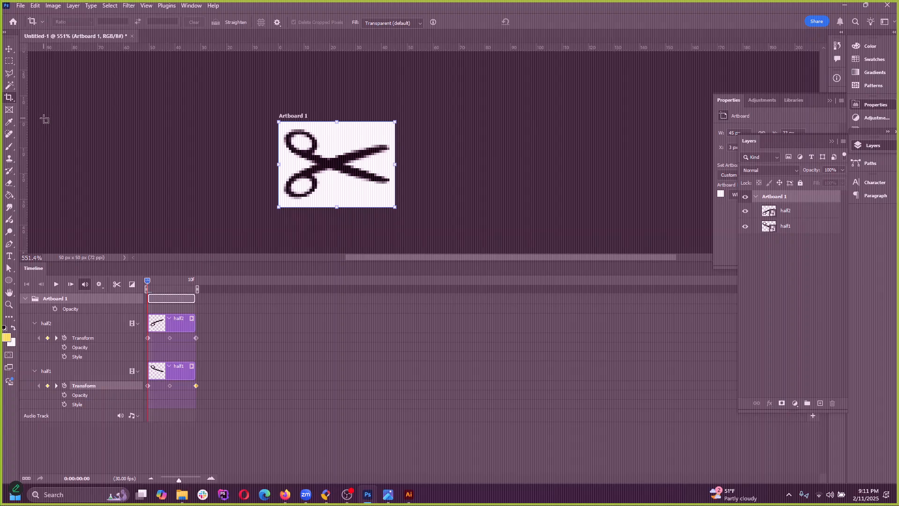
Step: Switch to the Move tool and play back the animation within the cropped artboard
key(v)
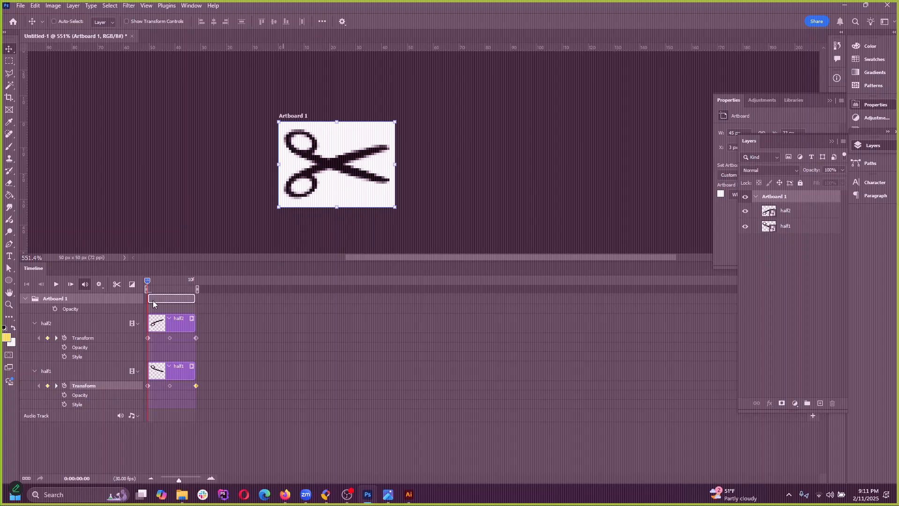
key(space)
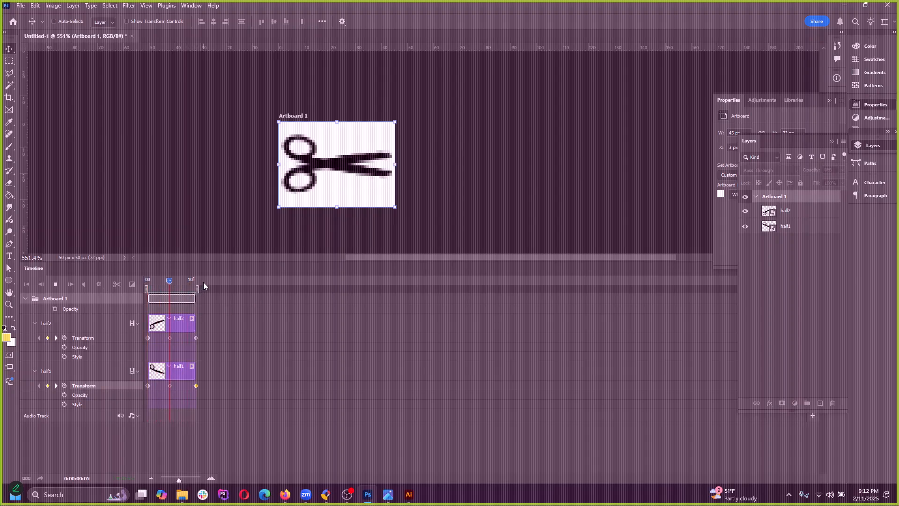
key(space)
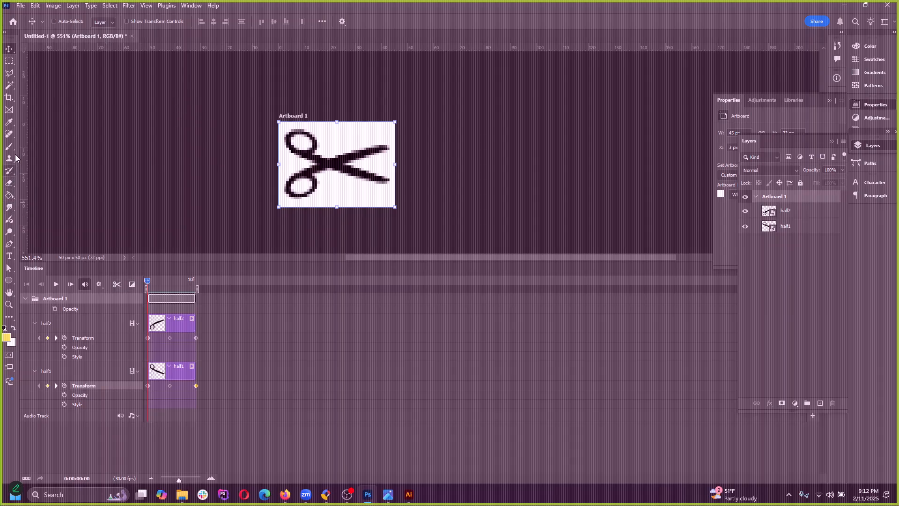
Step: Crop all four artboard edges tighter around the scissors, to about 41 by 28 px
click(9, 98)
drag(336, 127, 336, 131)
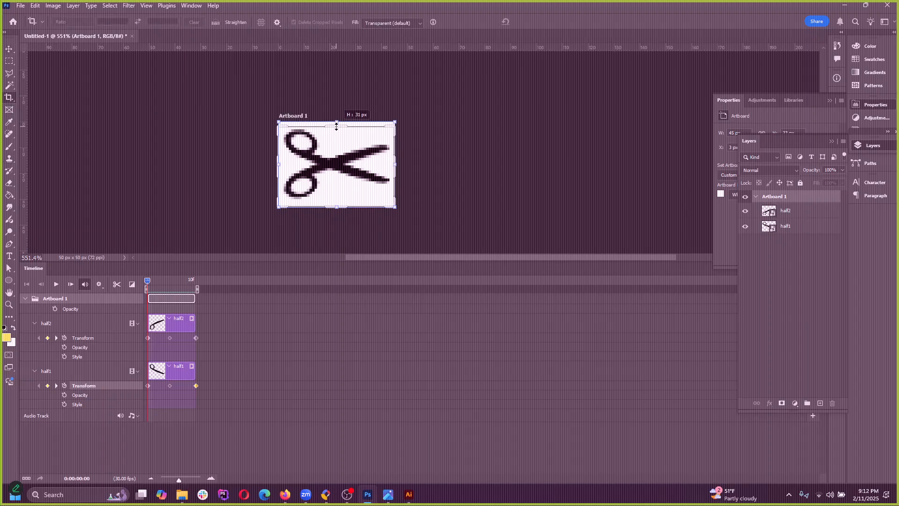
drag(336, 206, 337, 199)
key(Return)
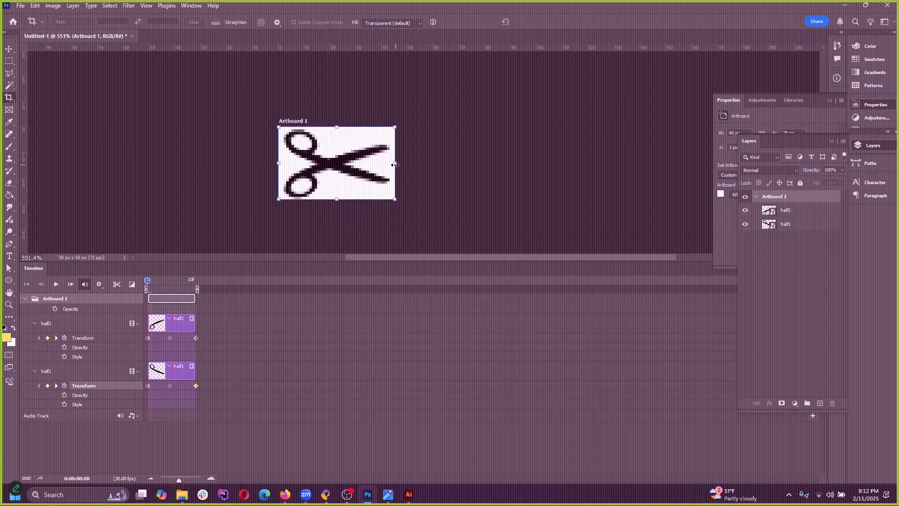
drag(280, 161, 284, 162)
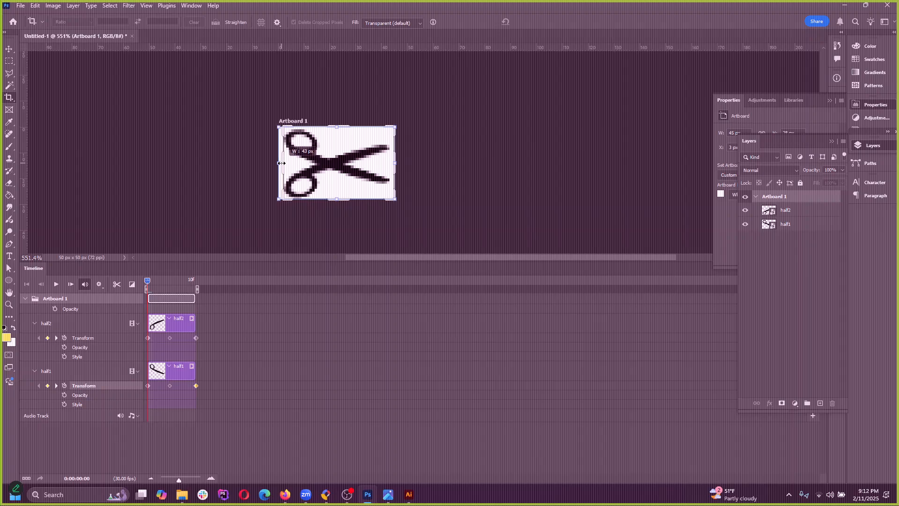
key(Return)
drag(392, 168, 390, 163)
key(Return)
Step: Play back the animation within the tightened artboard using the Move tool, and return the playhead to frame 0
click(8, 49)
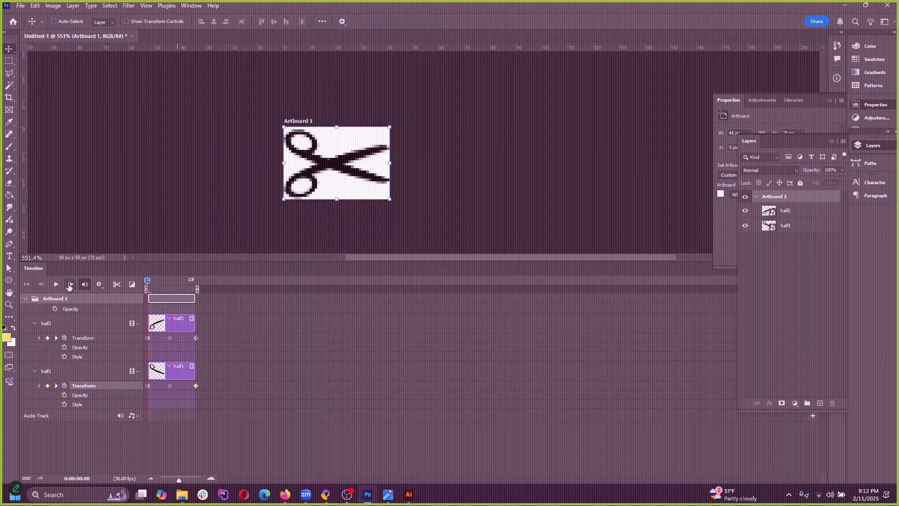
click(56, 285)
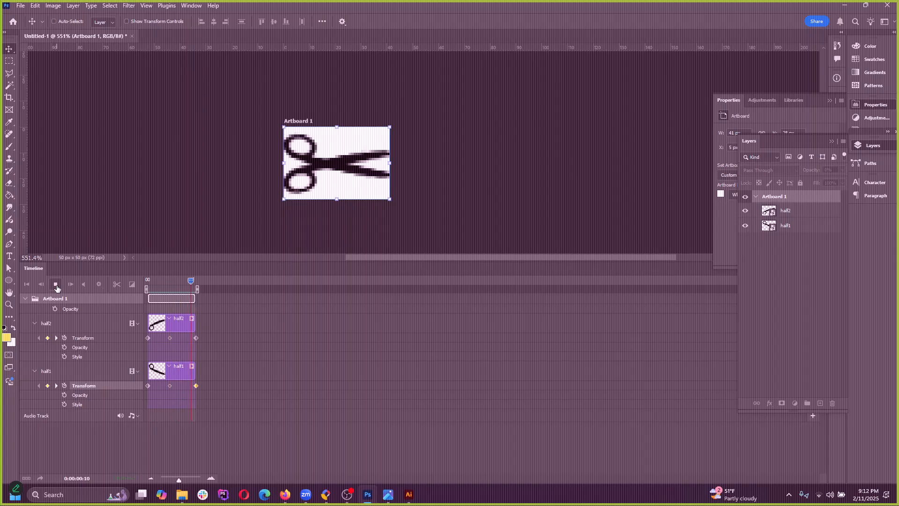
click(57, 285)
click(20, 6)
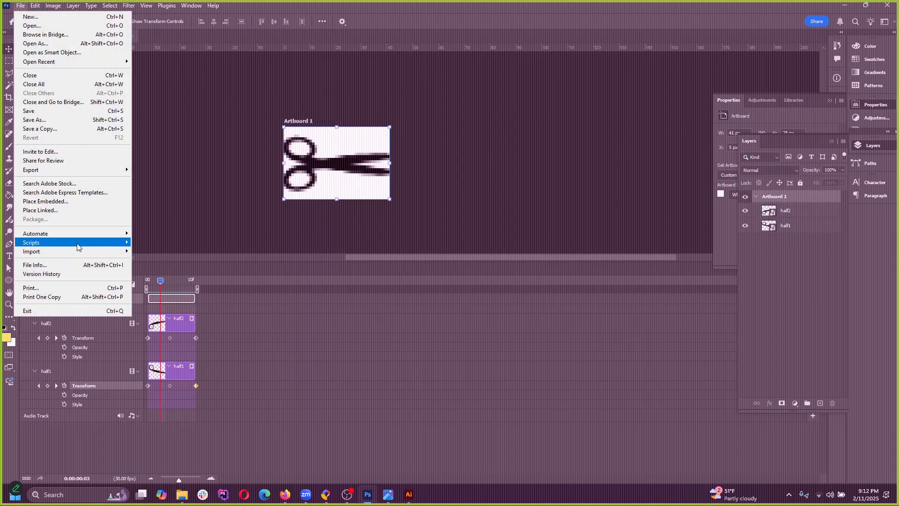
click(22, 6)
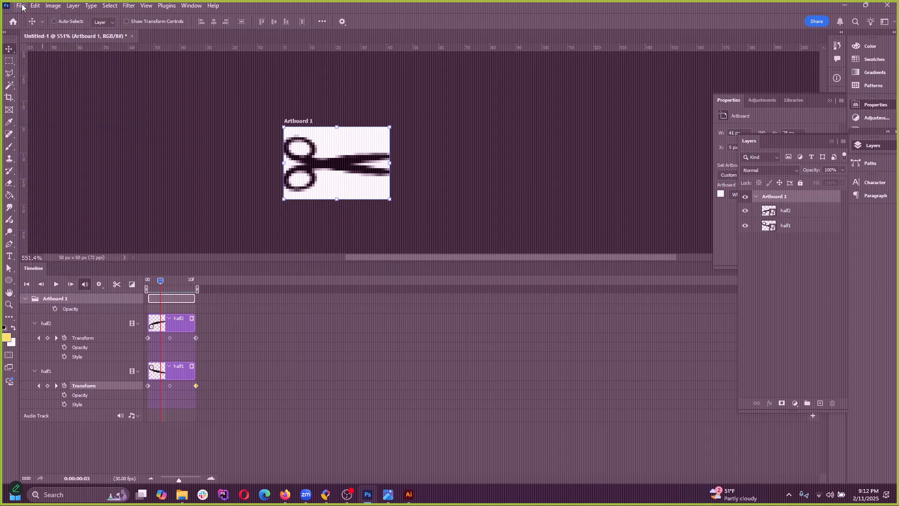
drag(163, 282, 147, 281)
Step: Open the Save for Web (Legacy) export, set the format to GIF, and play the animation preview
click(20, 5)
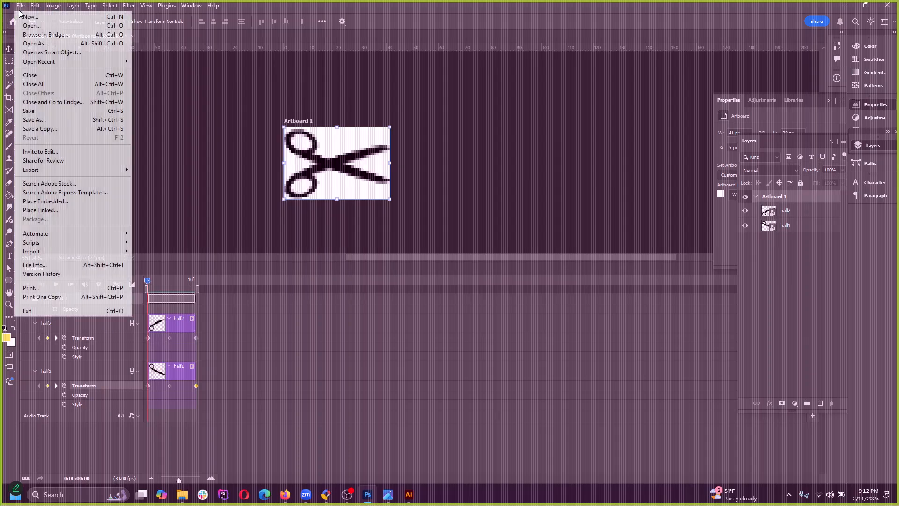
mouse_move(75, 170)
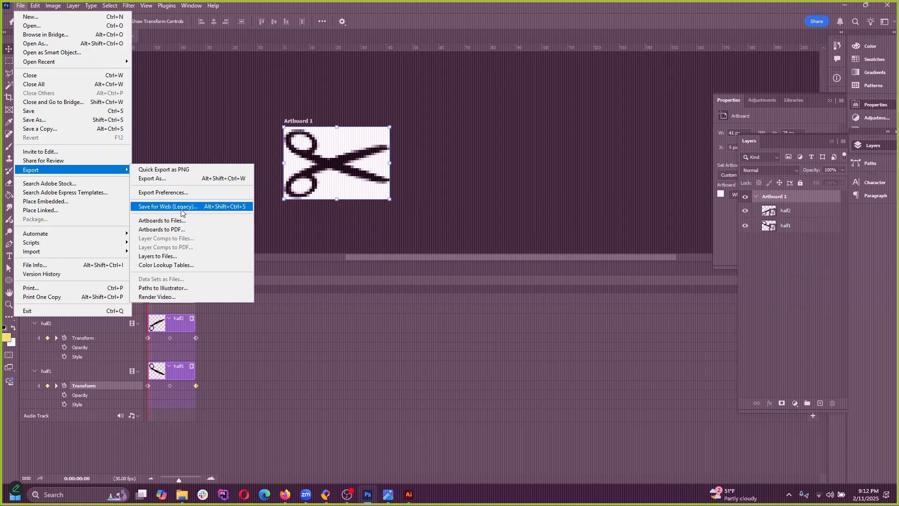
click(171, 207)
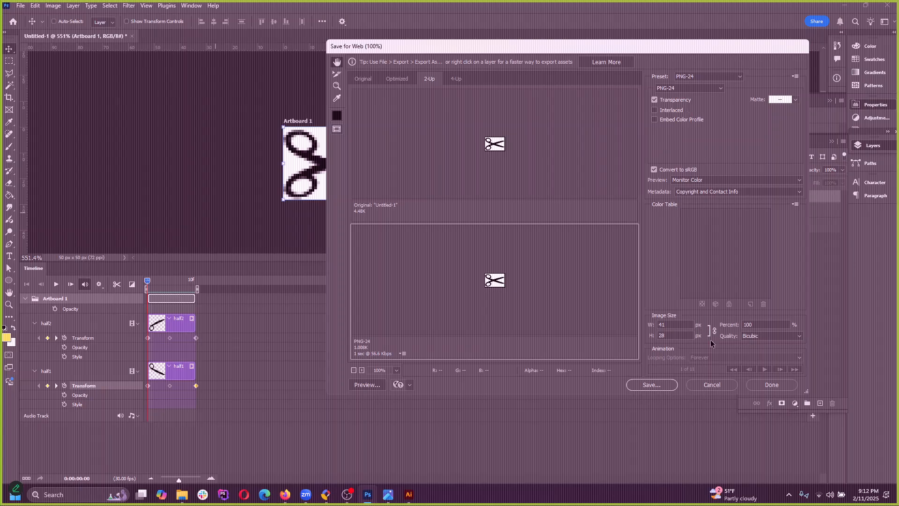
click(680, 86)
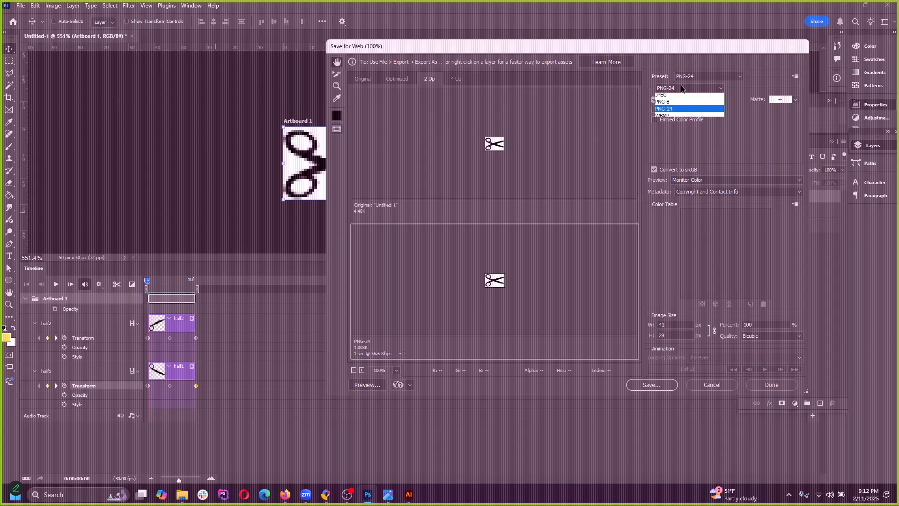
click(671, 94)
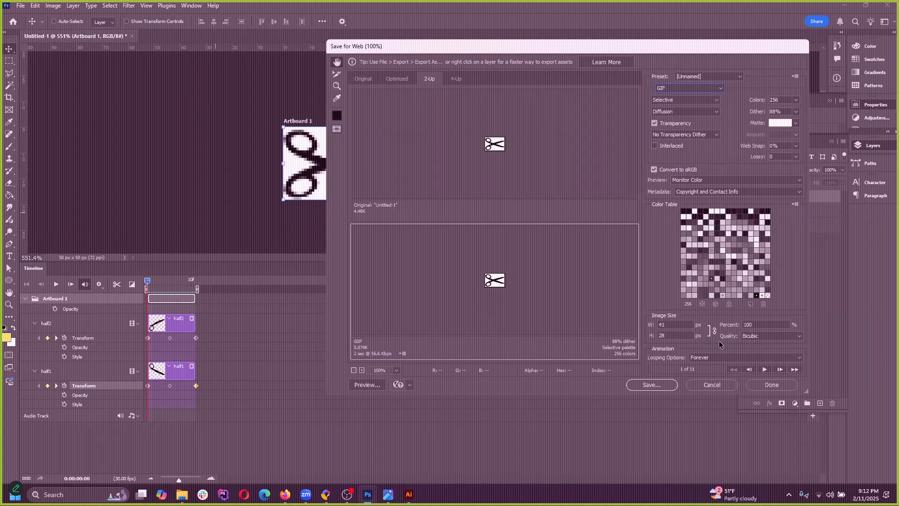
click(764, 370)
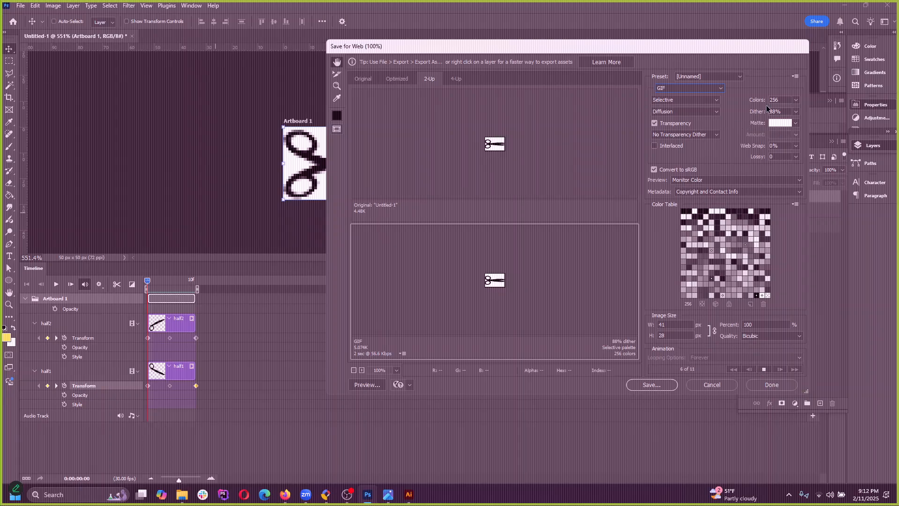
Step: Reduce the GIF's color count to 2
click(796, 100)
click(796, 100)
click(796, 100)
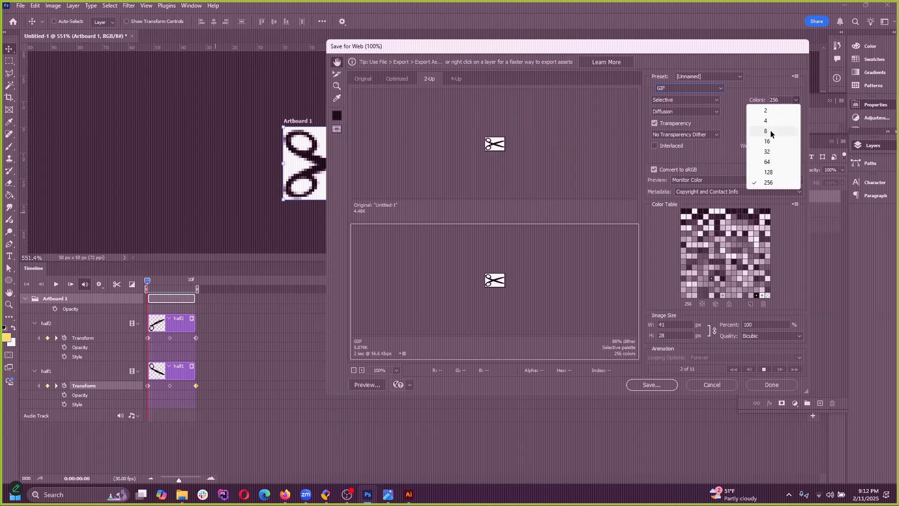
click(769, 110)
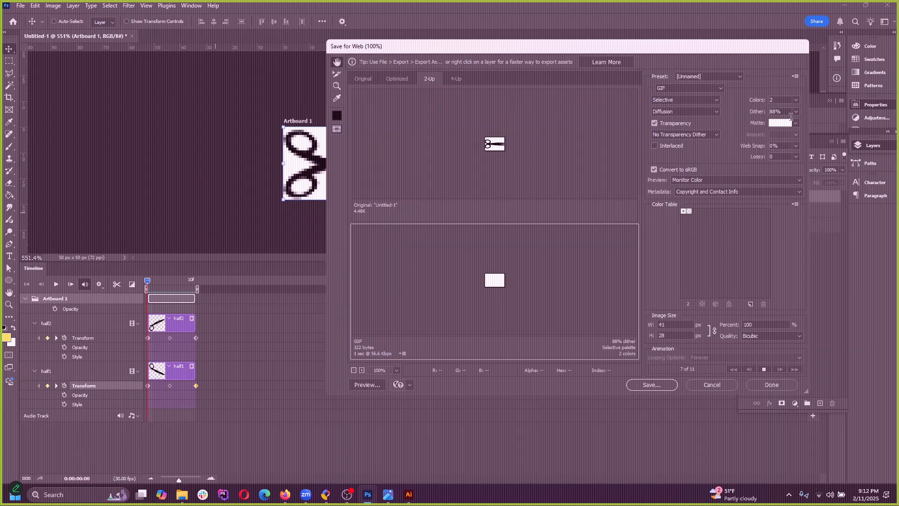
Step: Set the GIF's color count to 8
click(780, 99)
click(779, 130)
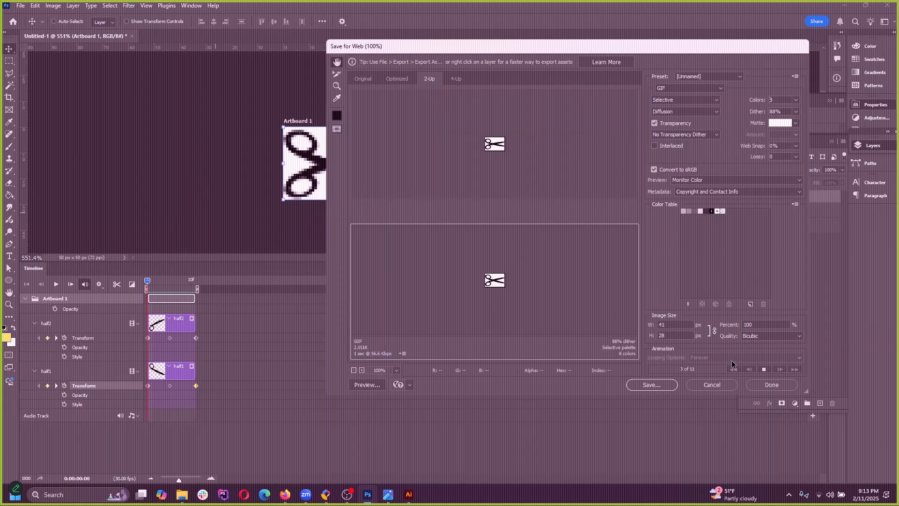
Step: Save the optimized GIF as scissors.gif in the Assignment2-PS ADs folder inside WST156
click(648, 385)
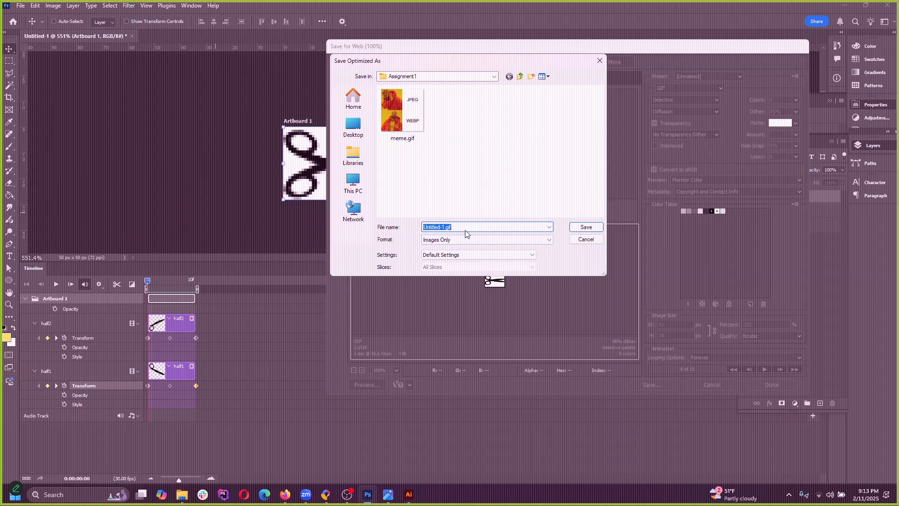
text(scissors)
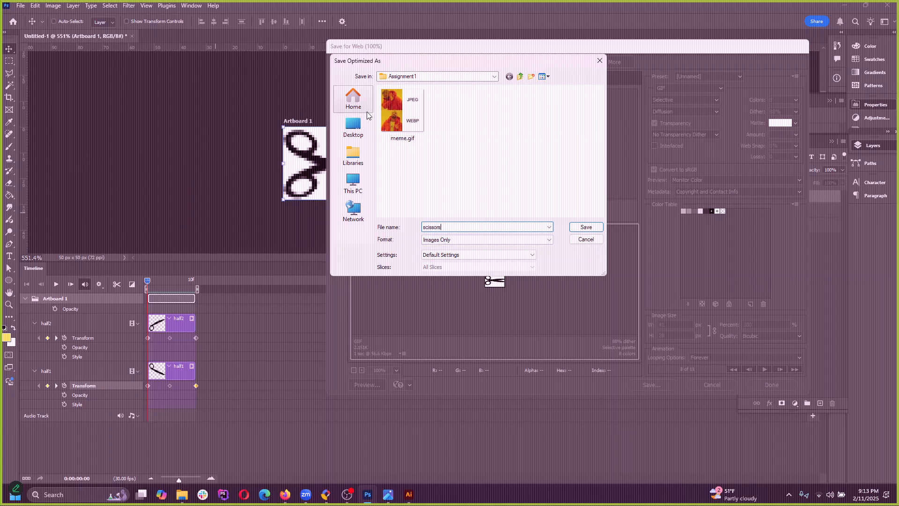
click(495, 77)
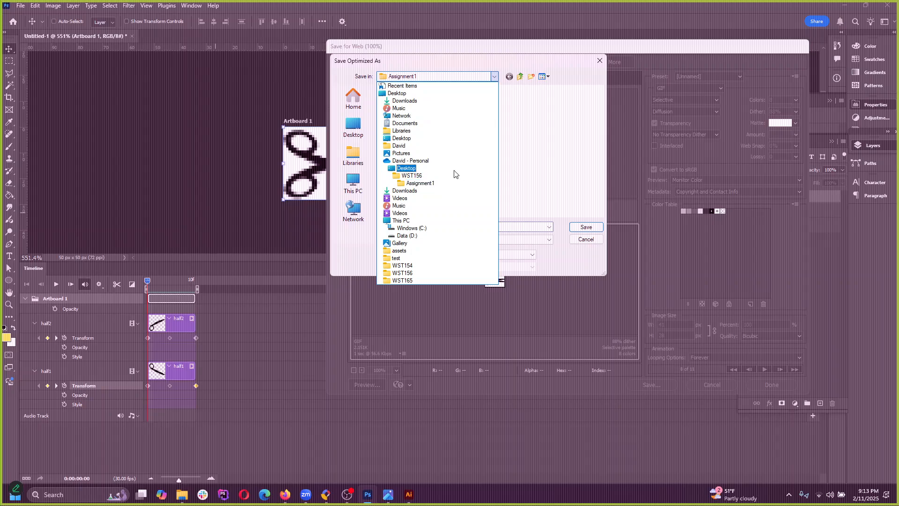
click(424, 176)
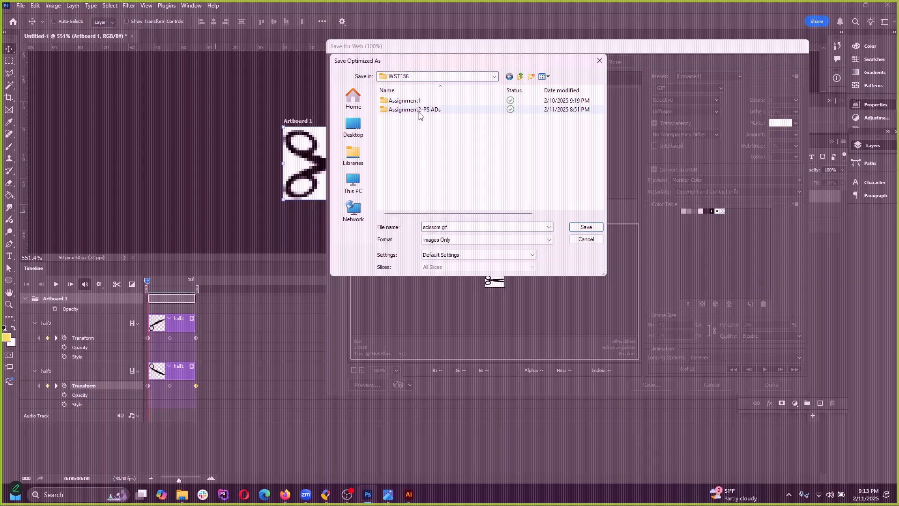
double_click(420, 111)
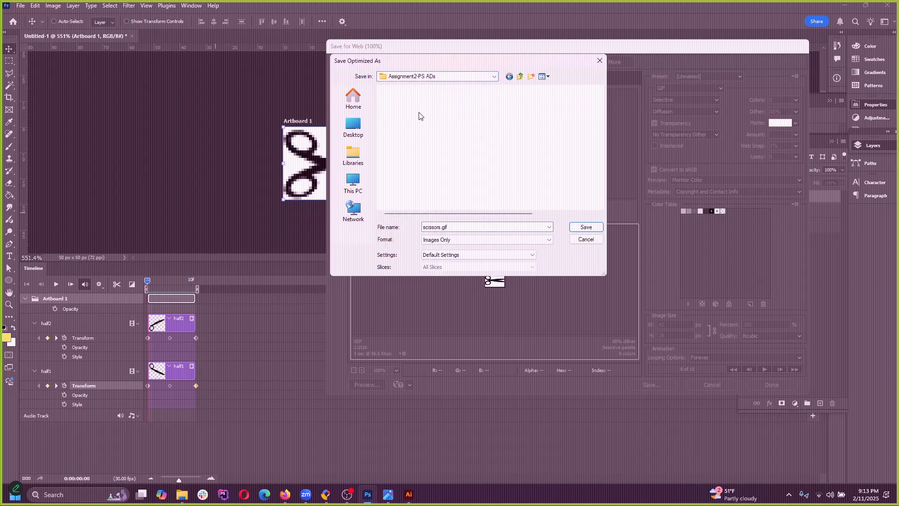
click(585, 228)
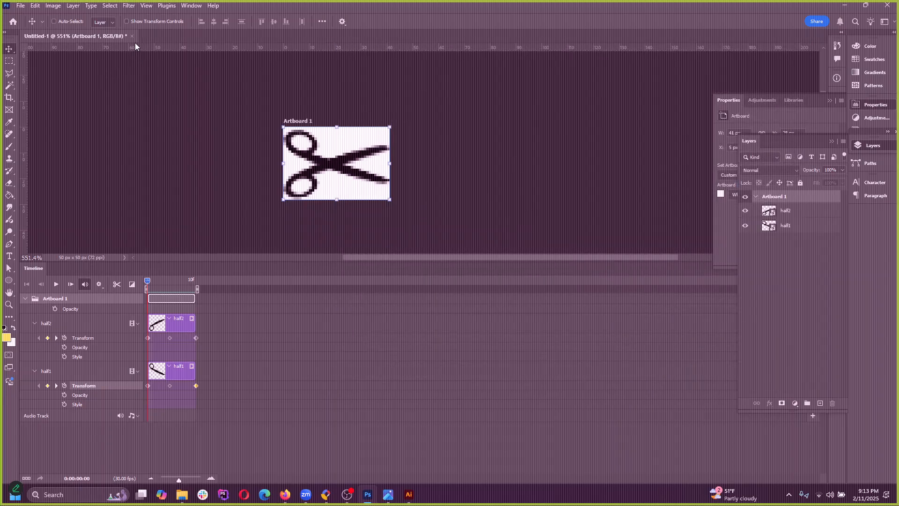
Step: Save the scissors document as scissors.psd in the Assignment2-PS ADs folder
click(21, 5)
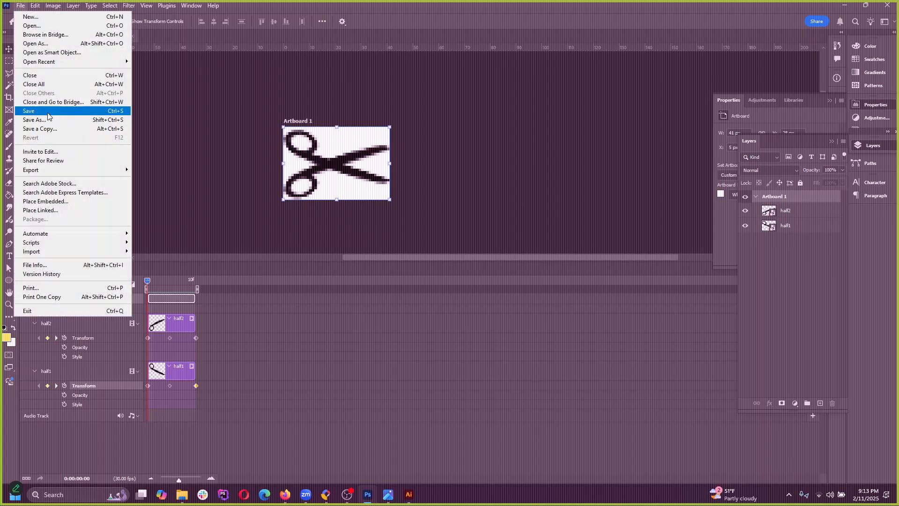
click(53, 112)
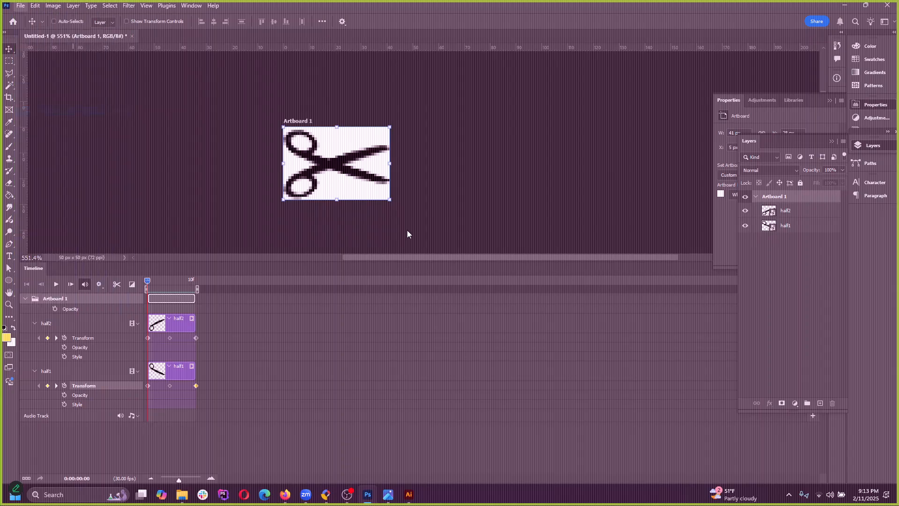
text(s)
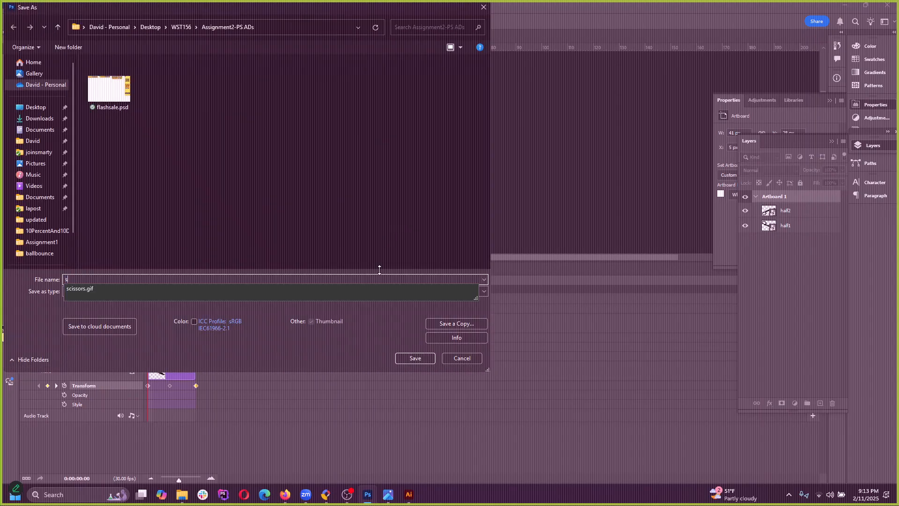
text(cjssors)
click(415, 358)
click(654, 155)
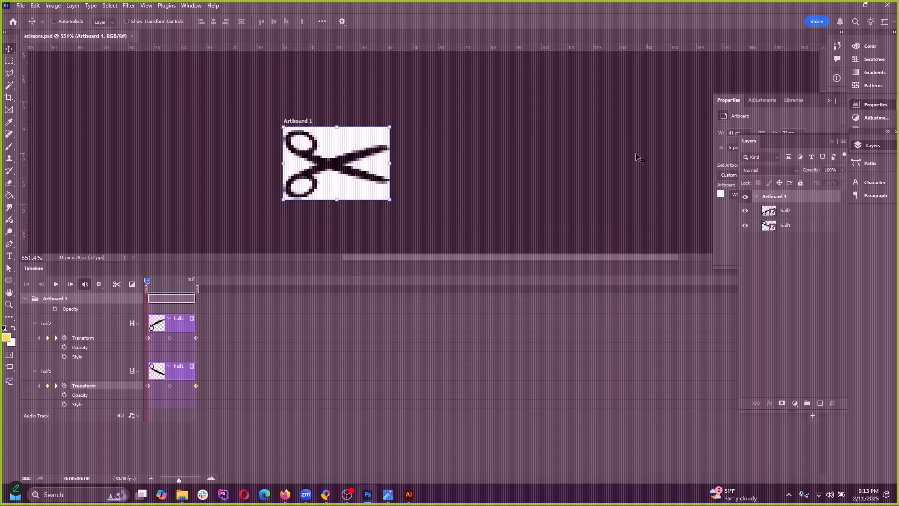
Step: Close scissors.psd and open flashsale.psd from the recent files
click(131, 37)
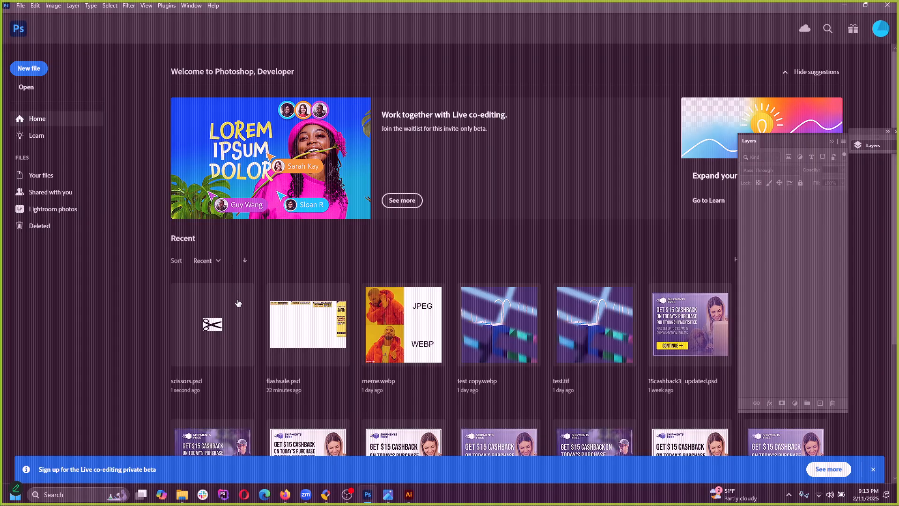
click(279, 343)
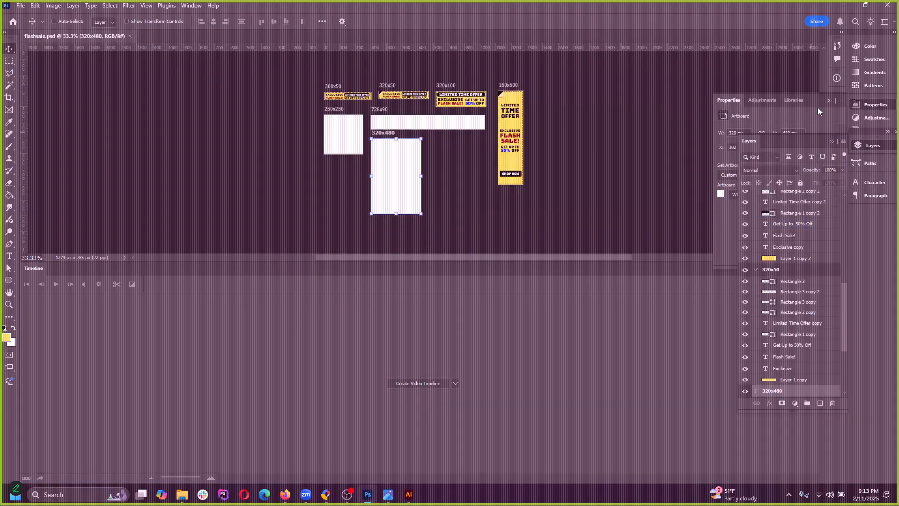
Step: Collapse the Properties and Layers panels and shrink the Timeline to enlarge the canvas around the 300x50 and 320x50 artboards
click(829, 100)
click(832, 141)
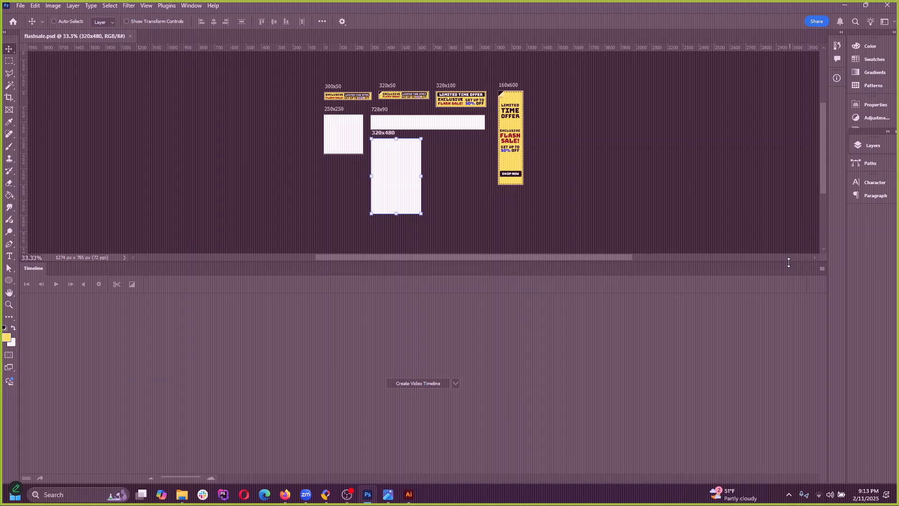
drag(789, 263, 788, 396)
scroll(402, 81, up, 5)
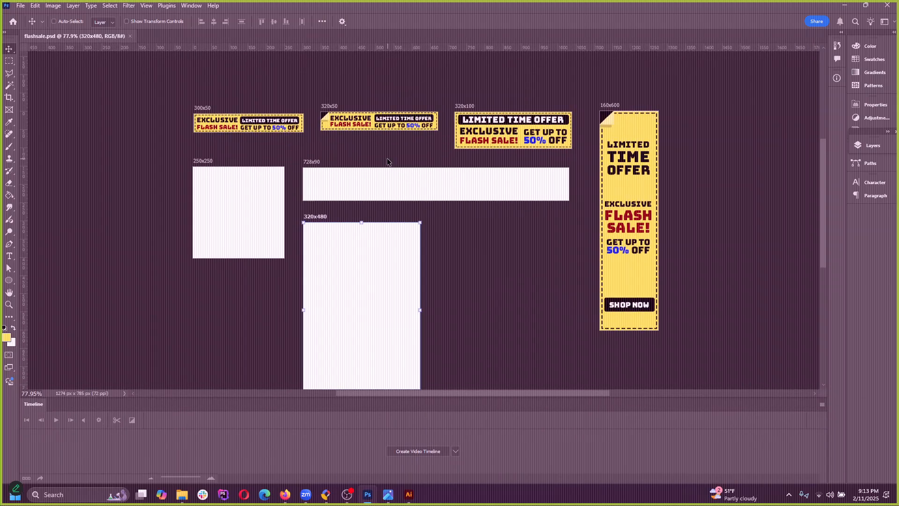
scroll(365, 187, up, 3)
scroll(465, 225, up, 2)
scroll(422, 210, down, 3)
scroll(136, 143, up, 4)
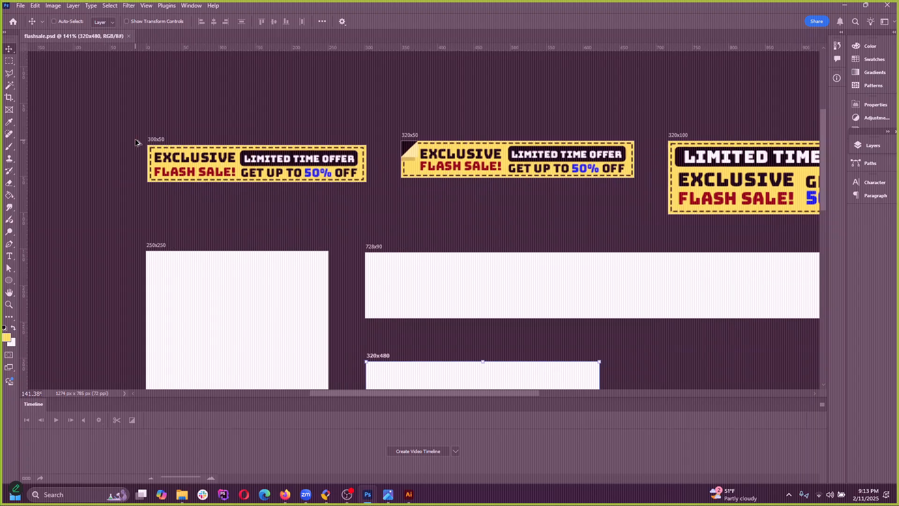
scroll(211, 180, up, 3)
Step: Create a video timeline for the flashsale.psd document
click(22, 6)
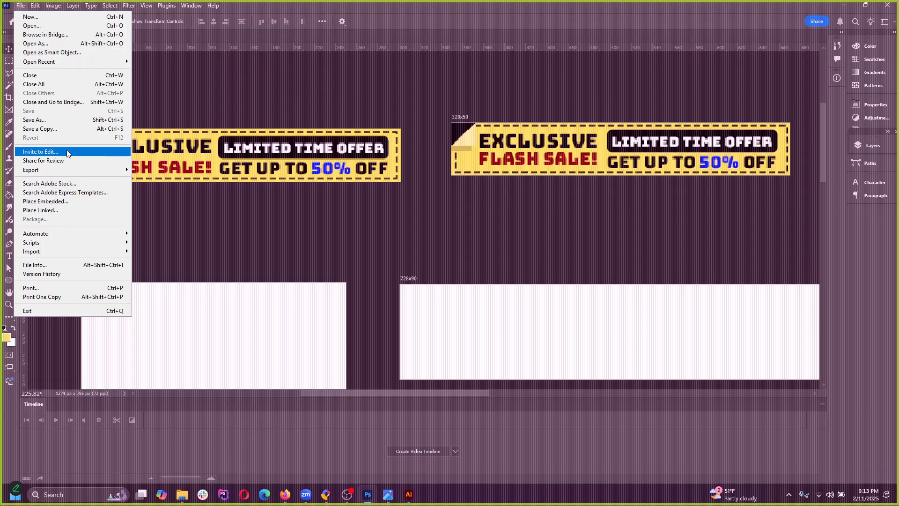
mouse_move(65, 252)
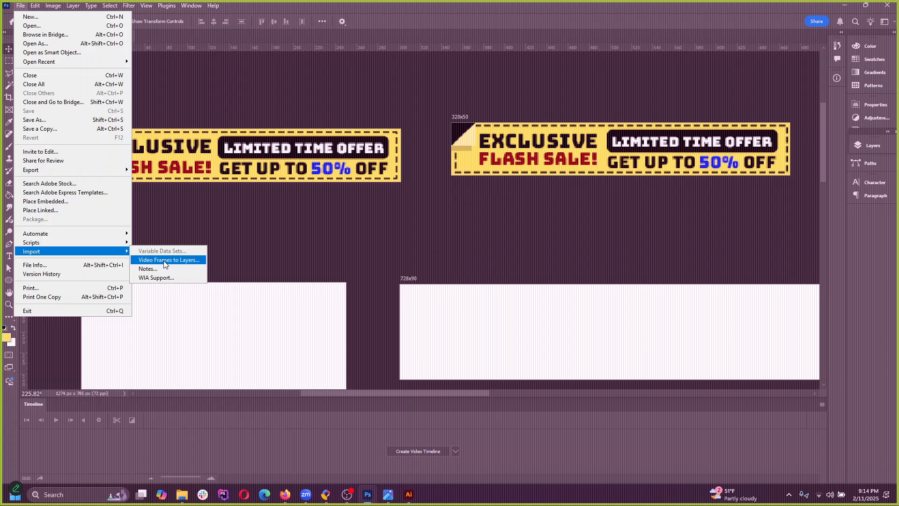
click(493, 452)
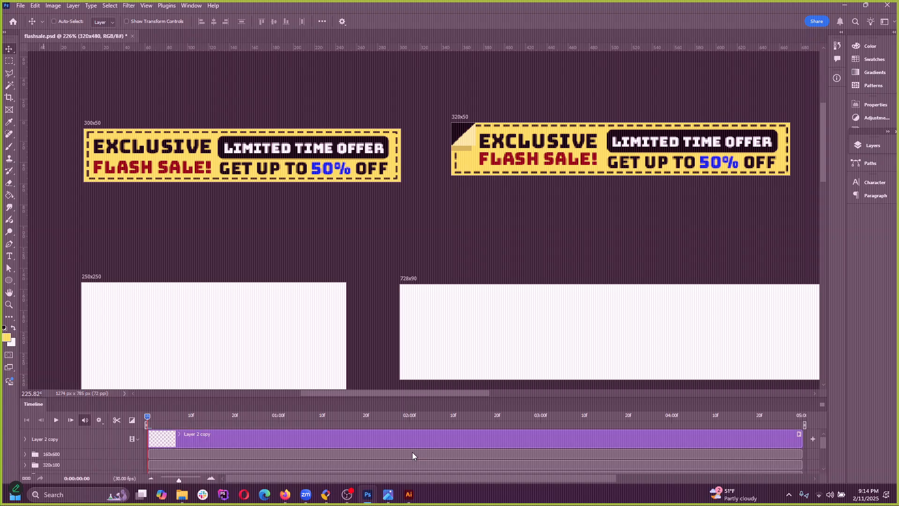
click(412, 451)
mouse_move(148, 419)
mouse_down()
mouse_move(485, 431)
mouse_move(147, 419)
mouse_up()
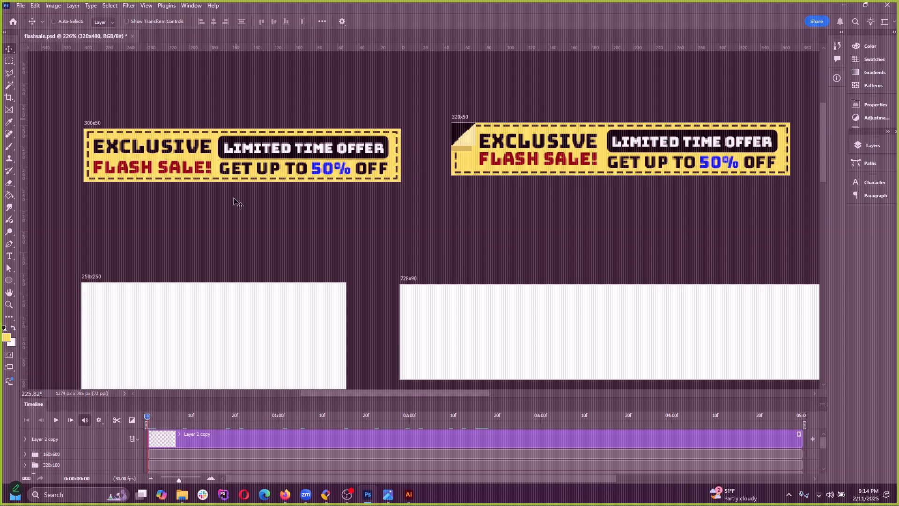
click(20, 8)
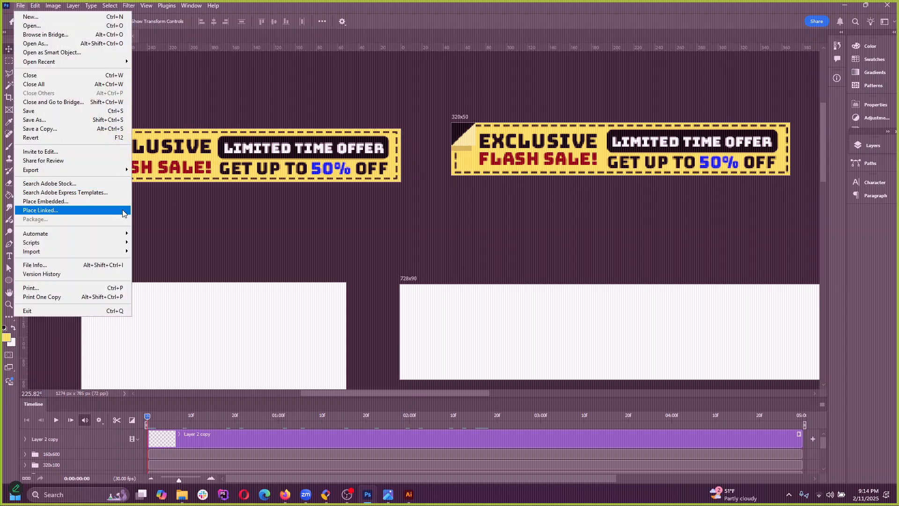
key(Escape)
click(20, 6)
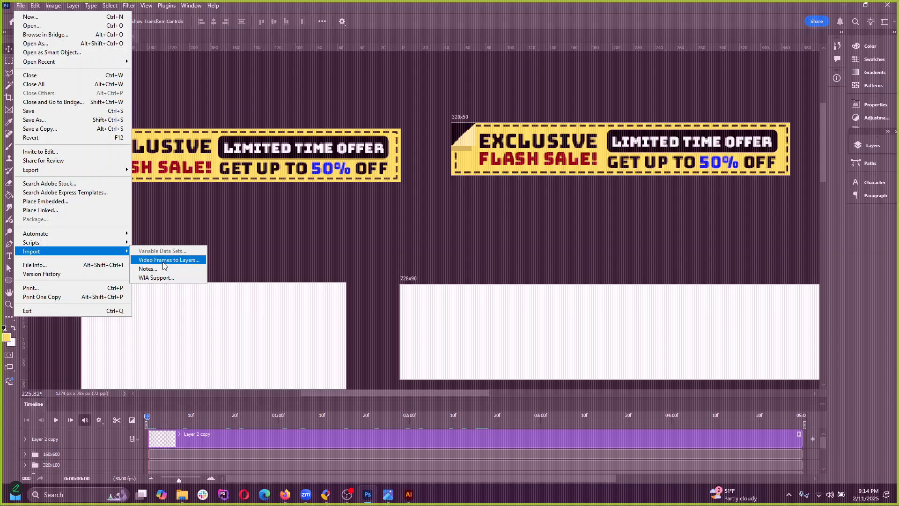
click(233, 114)
scroll(165, 184, down, 5)
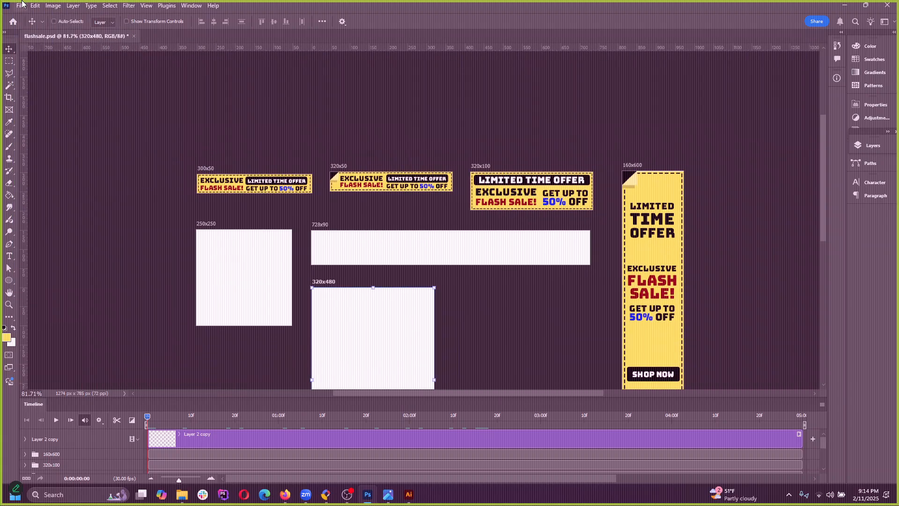
Step: Open scissors.gif from the Assignment2-PS ADs folder
click(21, 5)
mouse_move(99, 65)
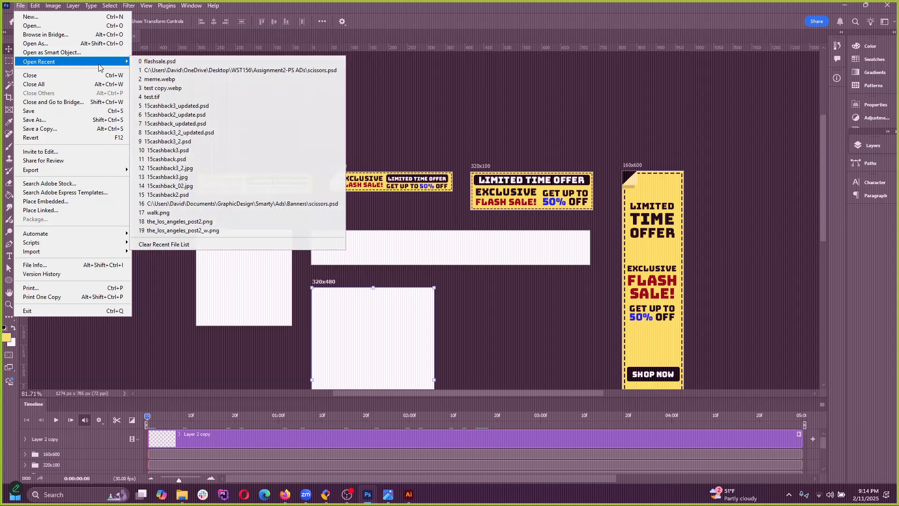
click(32, 25)
click(146, 97)
click(210, 88)
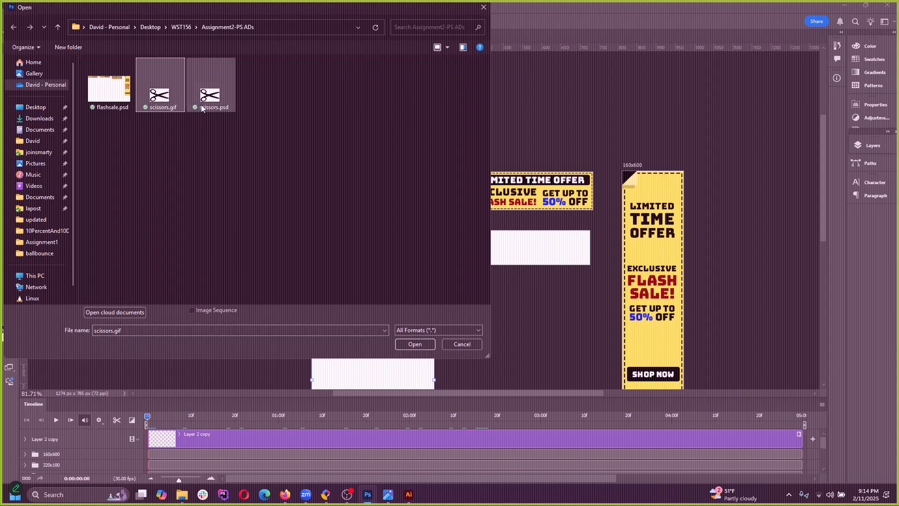
click(159, 104)
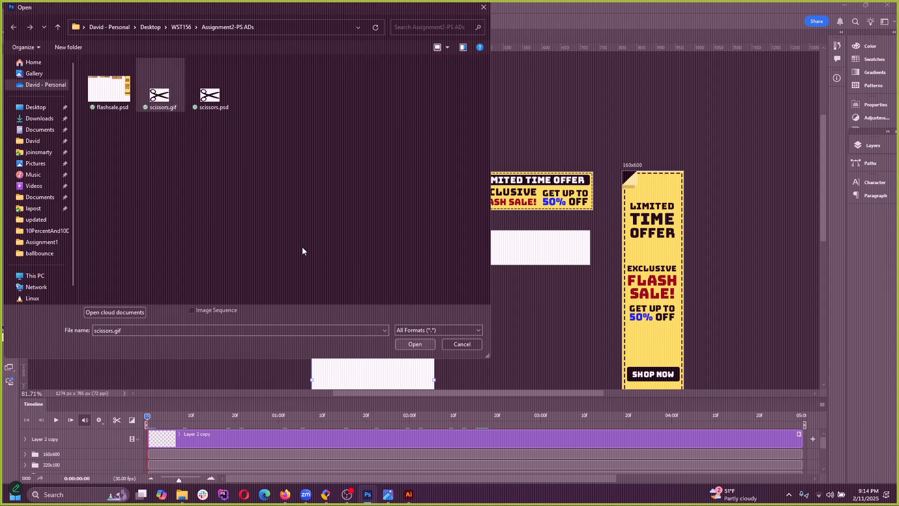
click(239, 154)
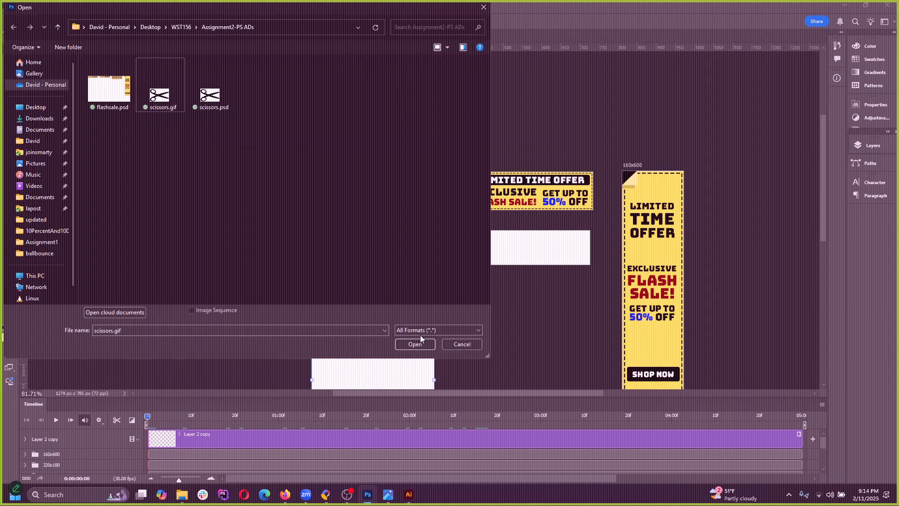
click(167, 108)
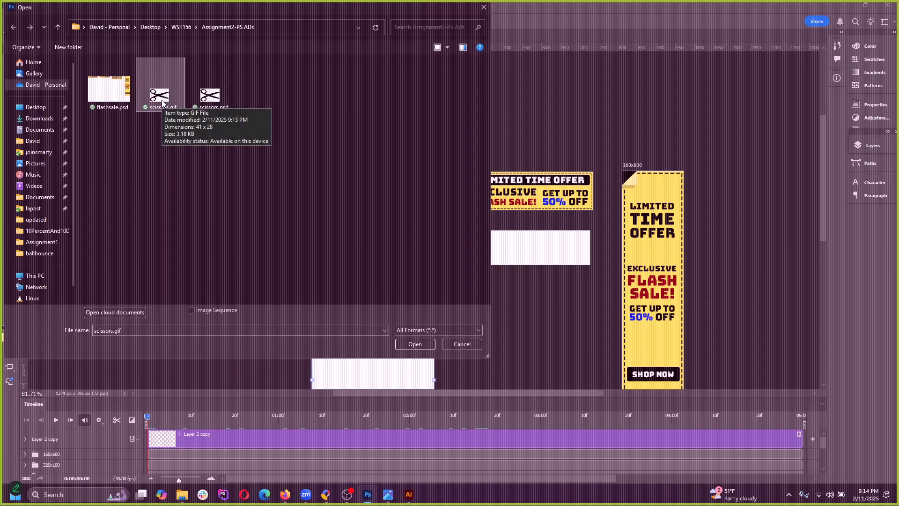
click(415, 344)
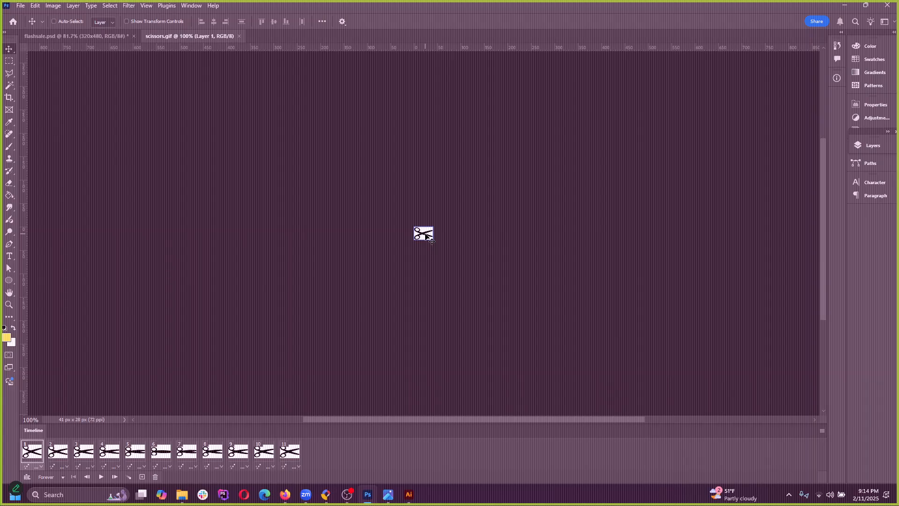
Step: Play and stop the frame animation of scissors.gif, check its last frame, and close the file without saving
click(101, 477)
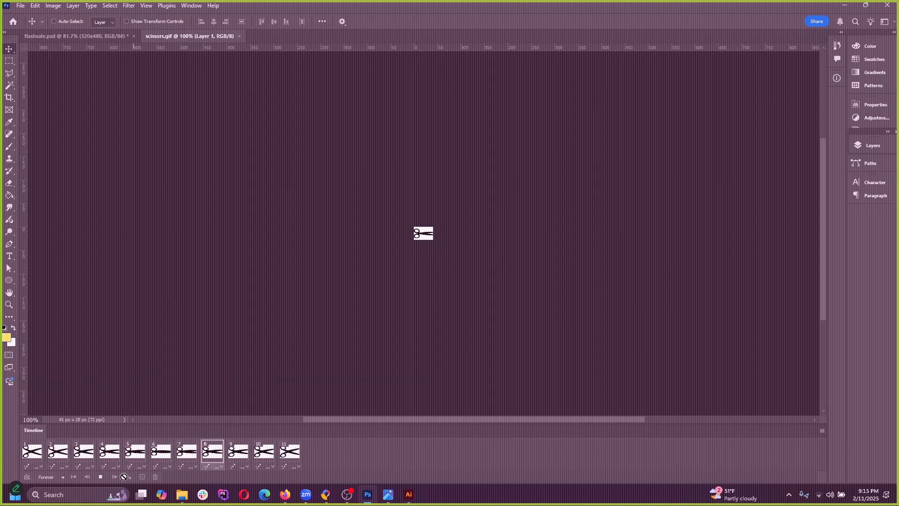
click(100, 477)
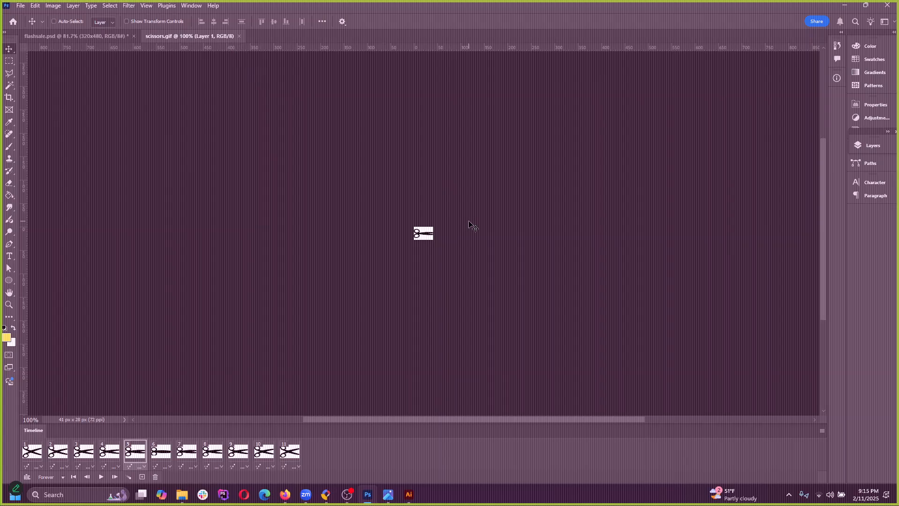
click(288, 455)
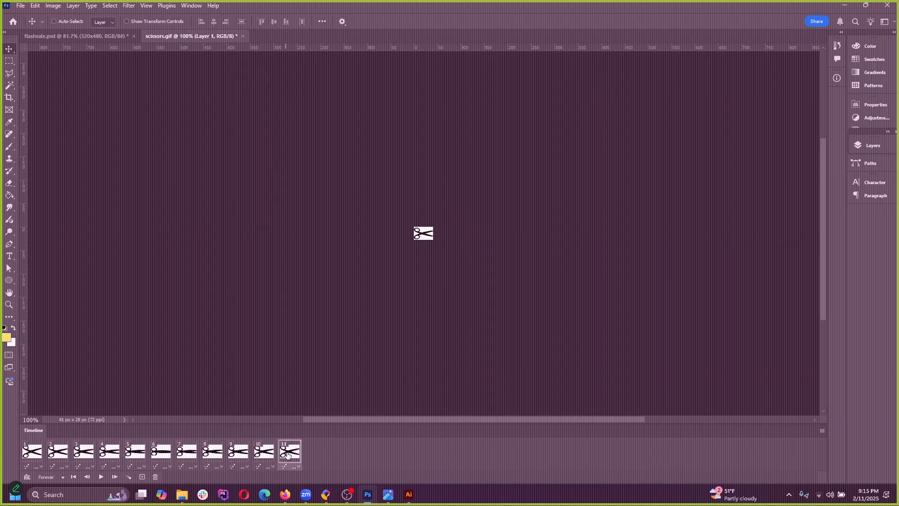
shift+click(44, 457)
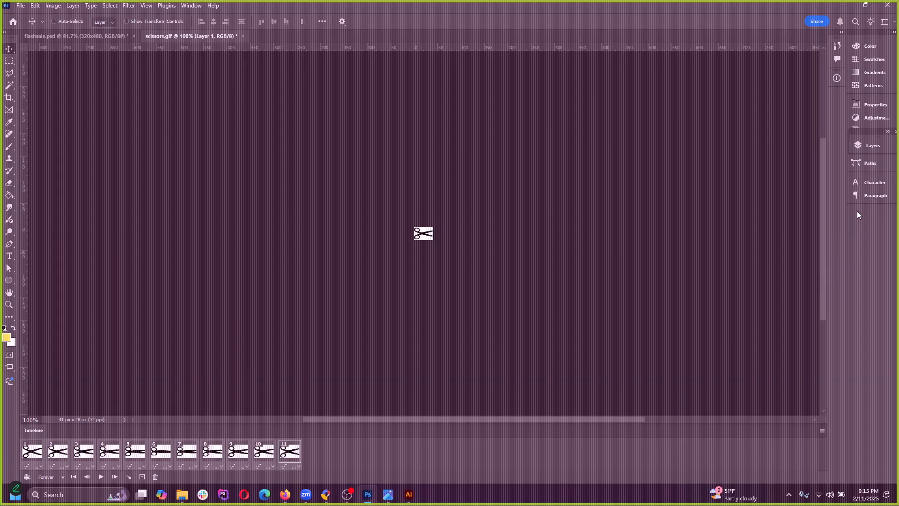
click(243, 36)
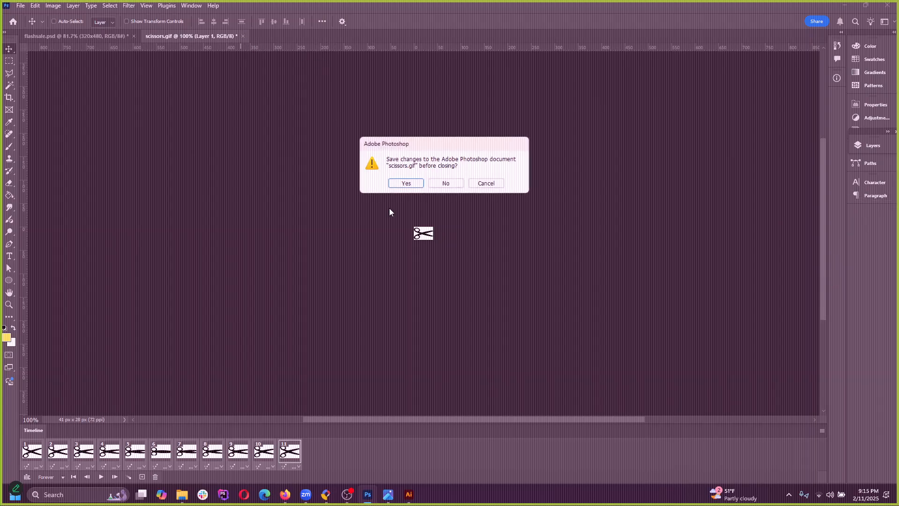
click(447, 183)
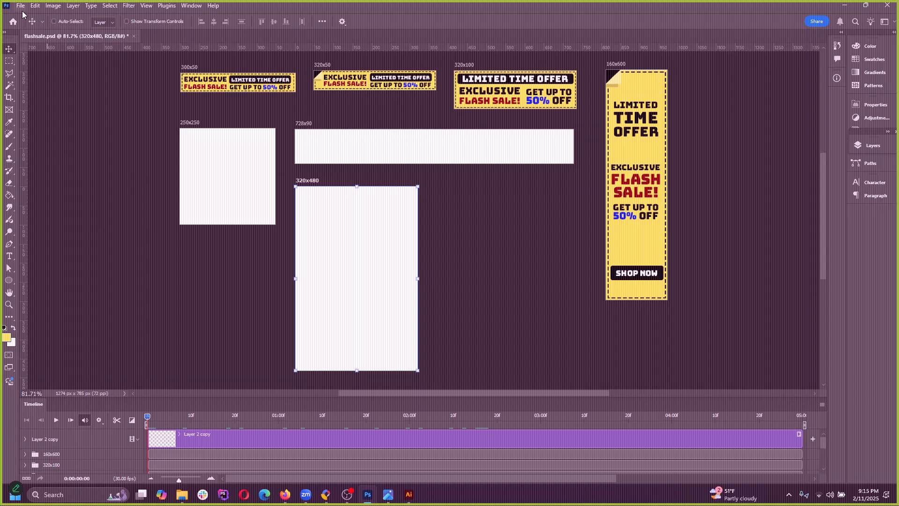
Step: Open scissors.psd from the Assignment2-PS ADs folder and preview its timeline animation
click(21, 5)
mouse_move(72, 170)
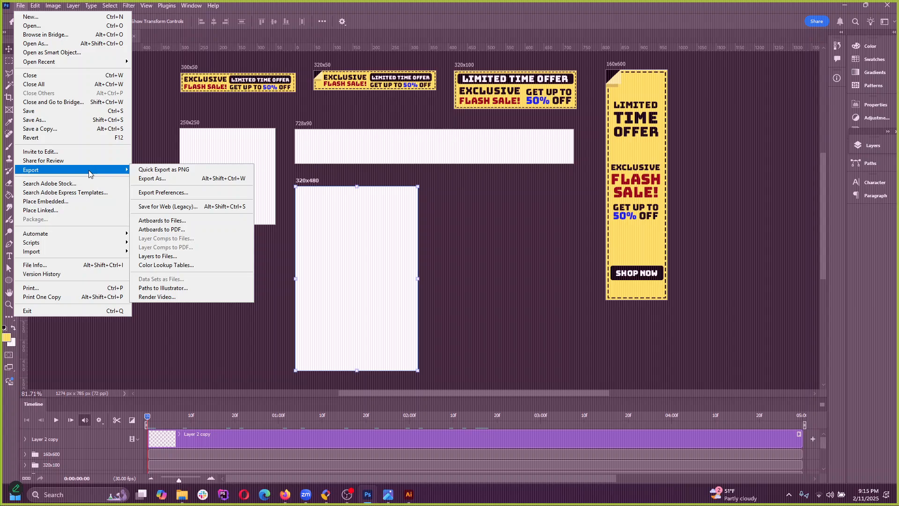
click(33, 26)
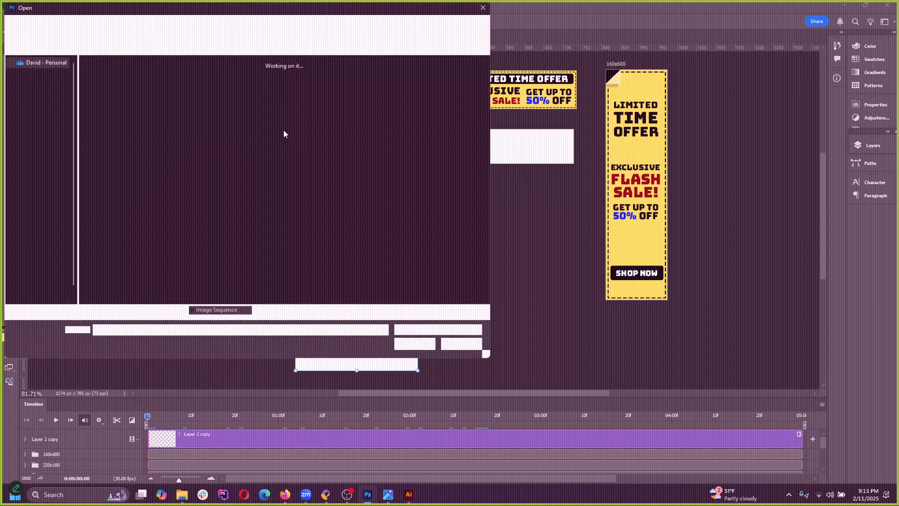
click(208, 104)
click(416, 344)
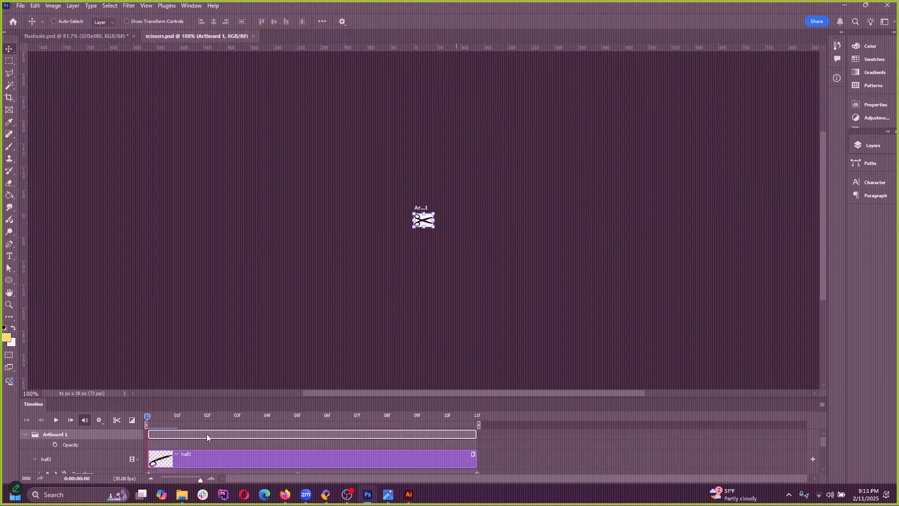
key(space)
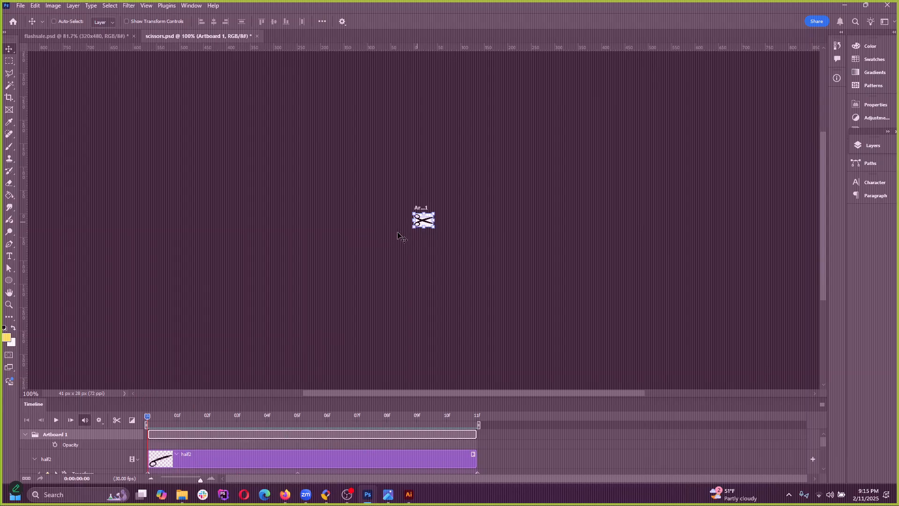
Step: Try to copy the whole Artboard 1 from scissors.psd into flashsale.psd, beside the blank 320x480 banner
click(872, 146)
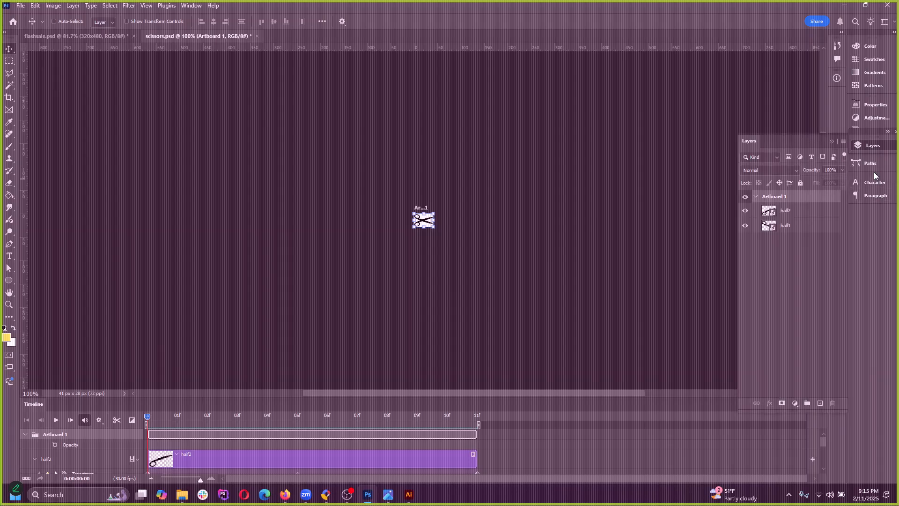
click(756, 197)
key(shift+v)
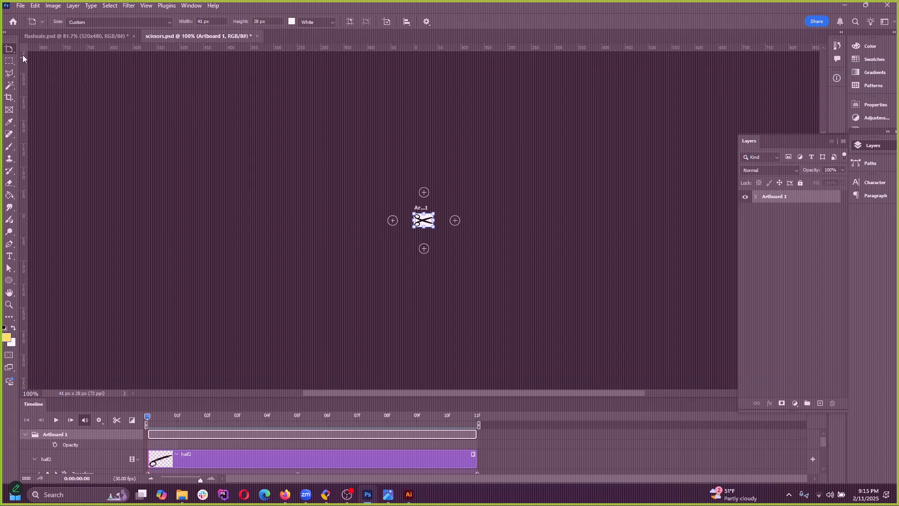
click(8, 49)
drag(424, 220, 453, 244)
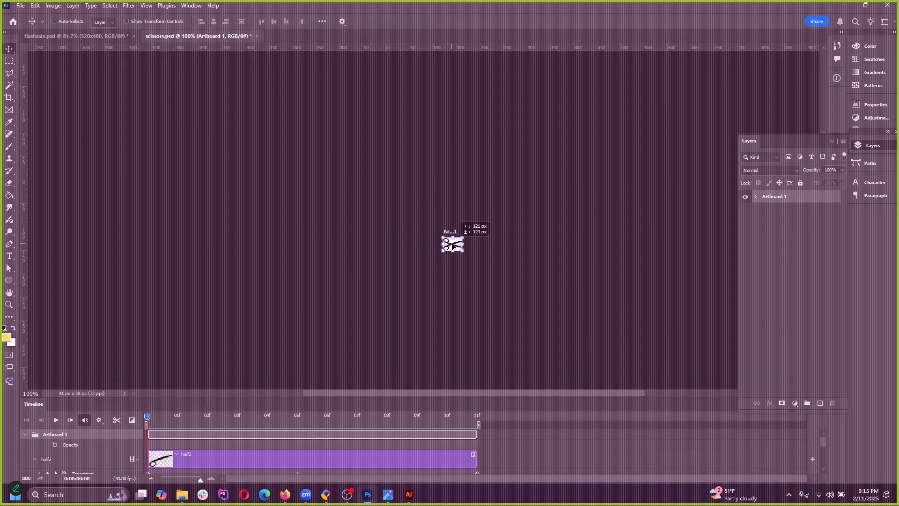
click(109, 37)
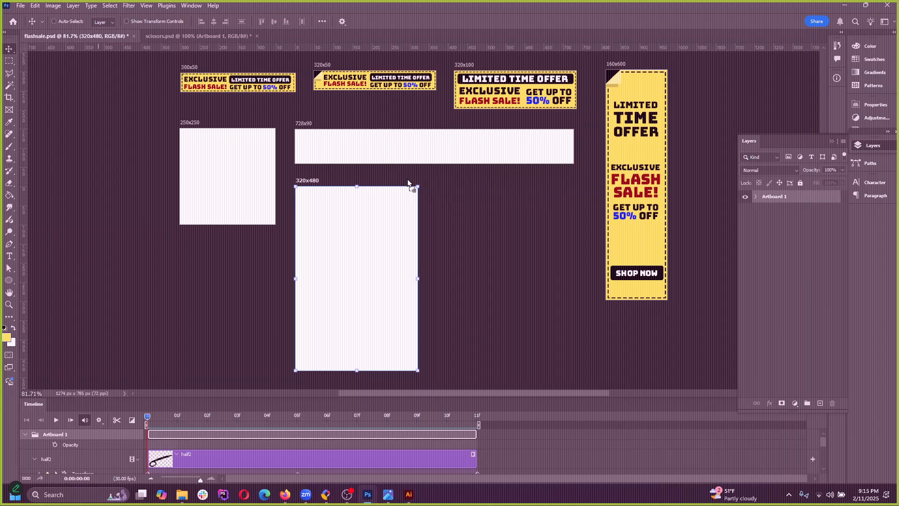
drag(161, 276, 162, 277)
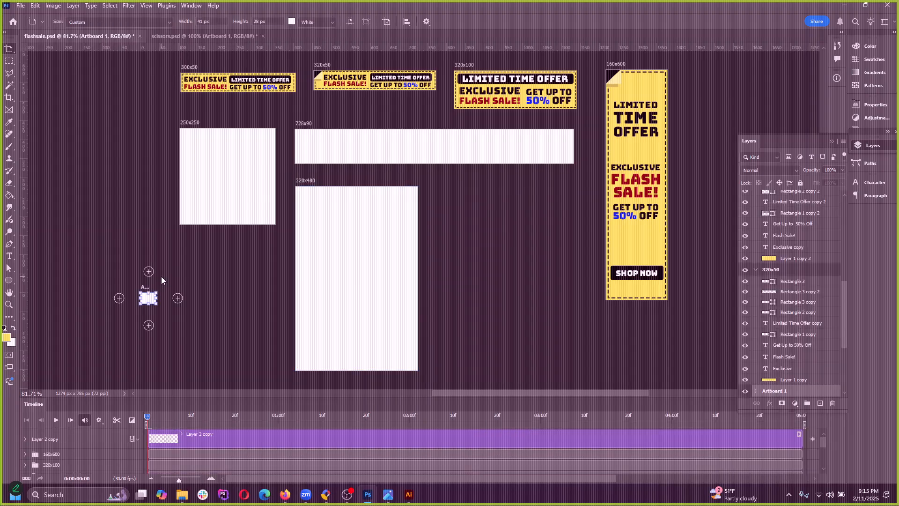
Step: Preview the copied scissors artboard on the flashsale.psd timeline, stop playback, and undo the copy
scroll(134, 309, up, 5)
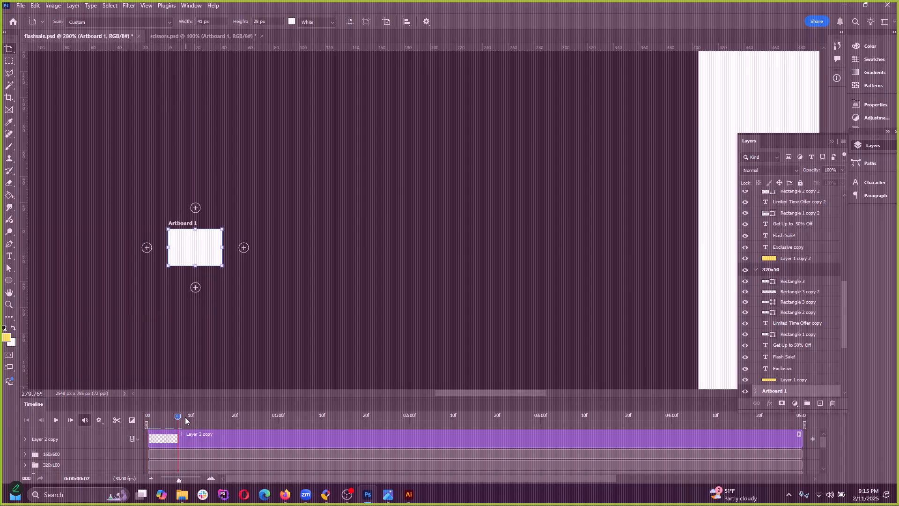
key(space)
click(210, 409)
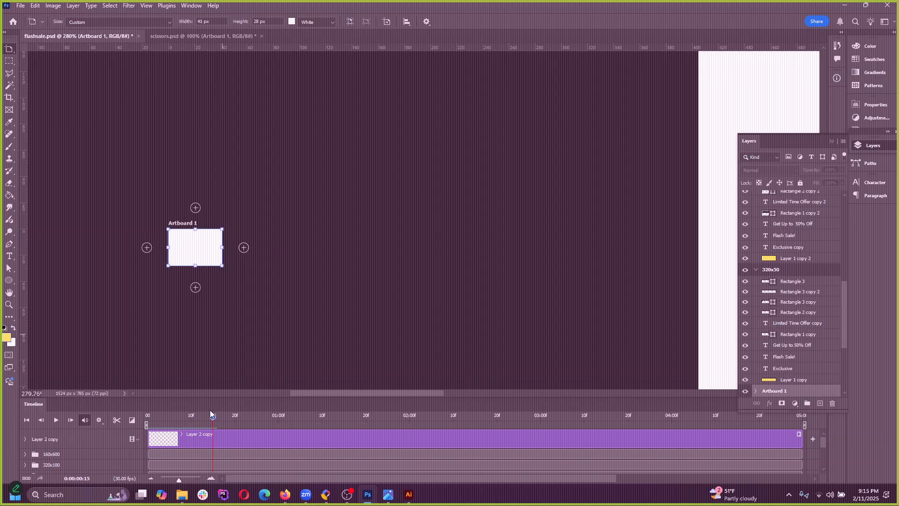
key(ctrl+z)
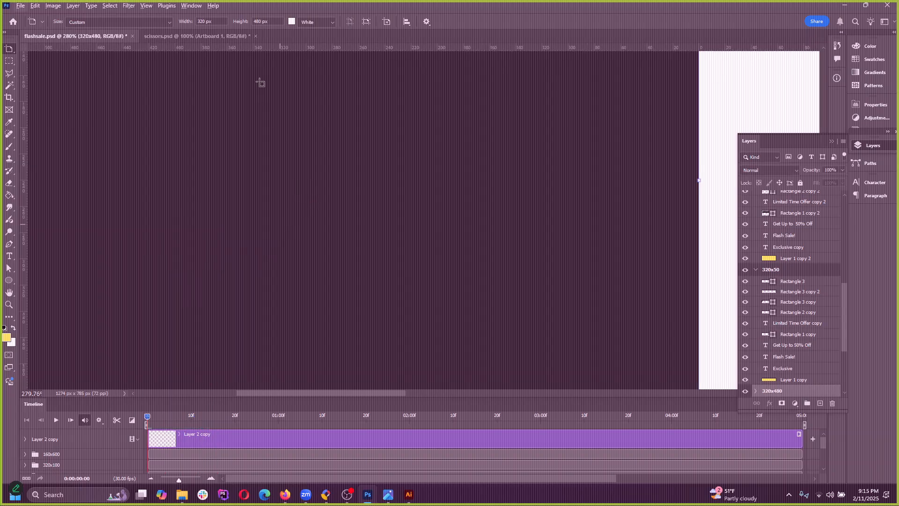
Step: Return to scissors.psd, expand Artboard 1 in the layer list, and select the half2 and half1 layers
click(224, 35)
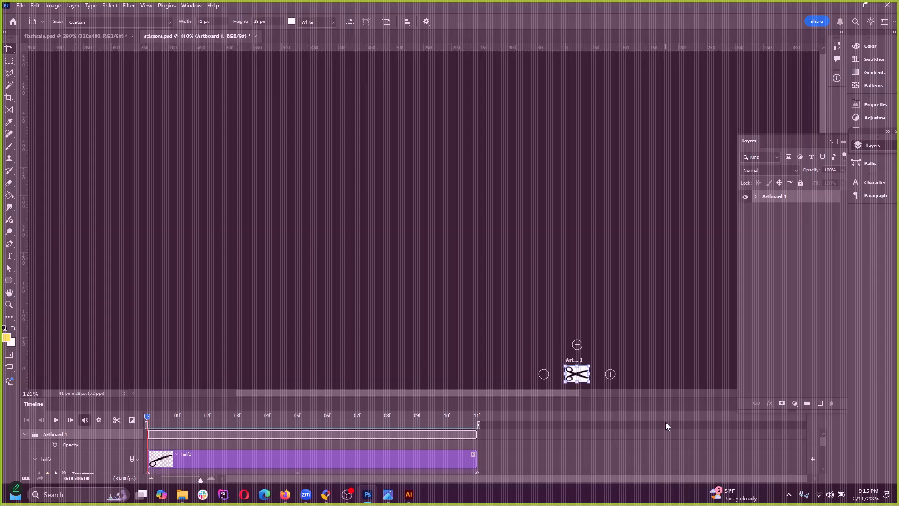
scroll(553, 389, right, 5)
scroll(456, 320, up, 4)
scroll(457, 320, down, 2)
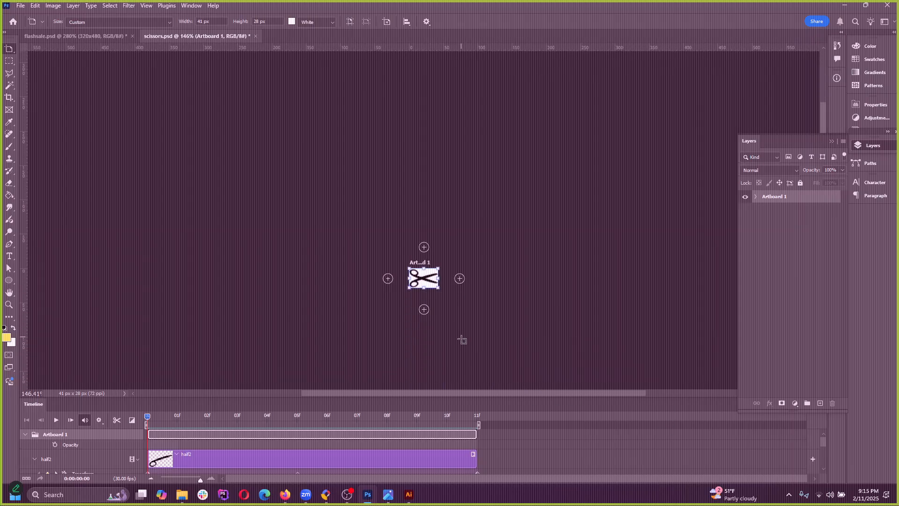
scroll(461, 339, up, 3)
scroll(320, 410, down, 1)
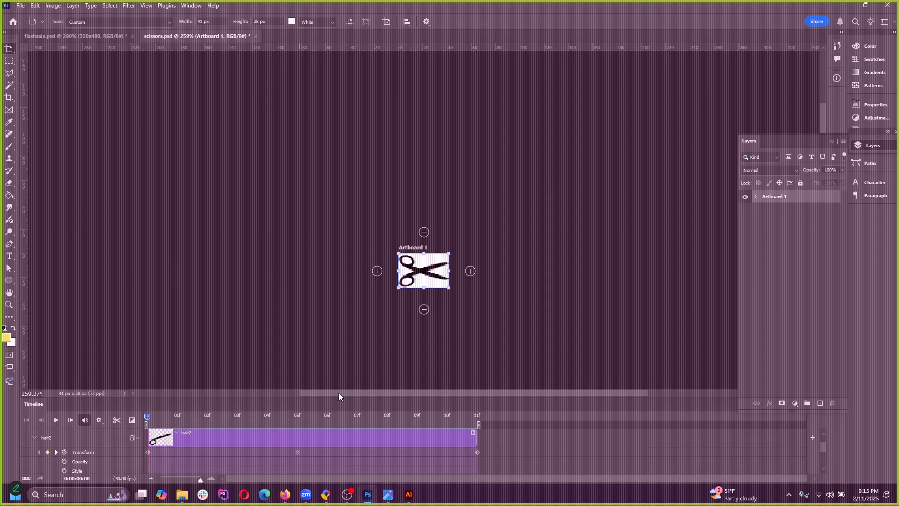
scroll(599, 314, up, 1)
click(755, 197)
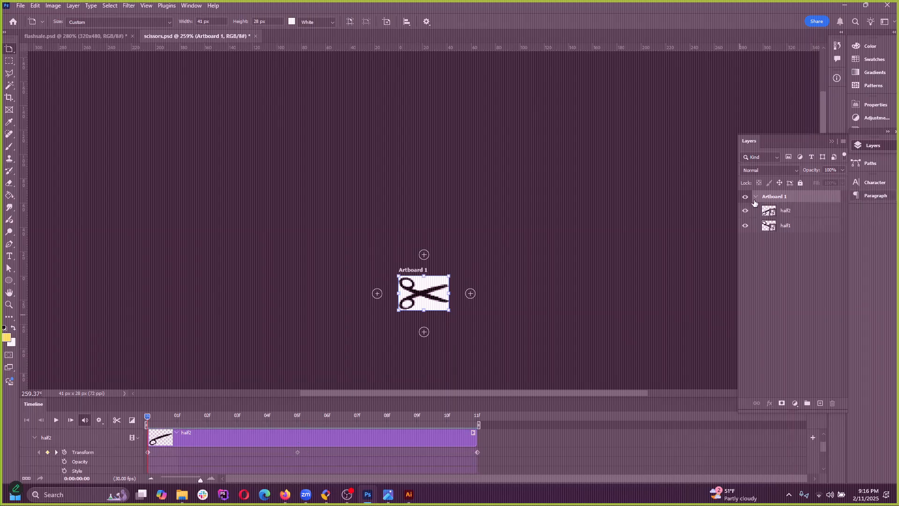
click(793, 215)
shift+click(799, 227)
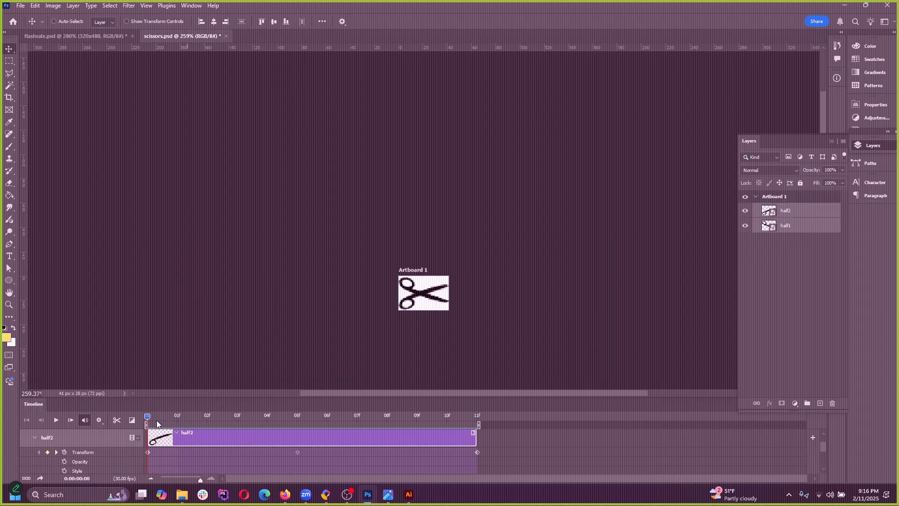
Step: Collapse the half2 and half1 timeline tracks and enlarge the timeline so that all tracks fit
click(34, 438)
click(32, 457)
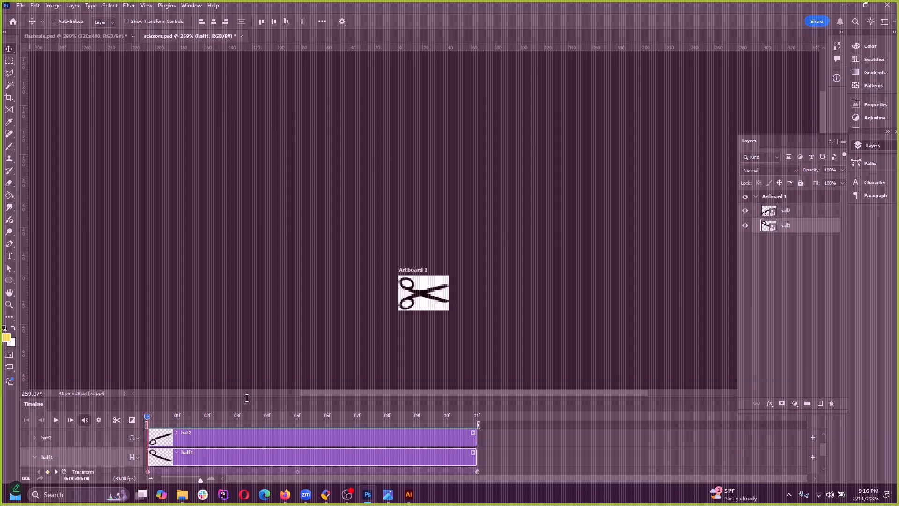
drag(247, 397, 248, 253)
click(250, 429)
click(35, 333)
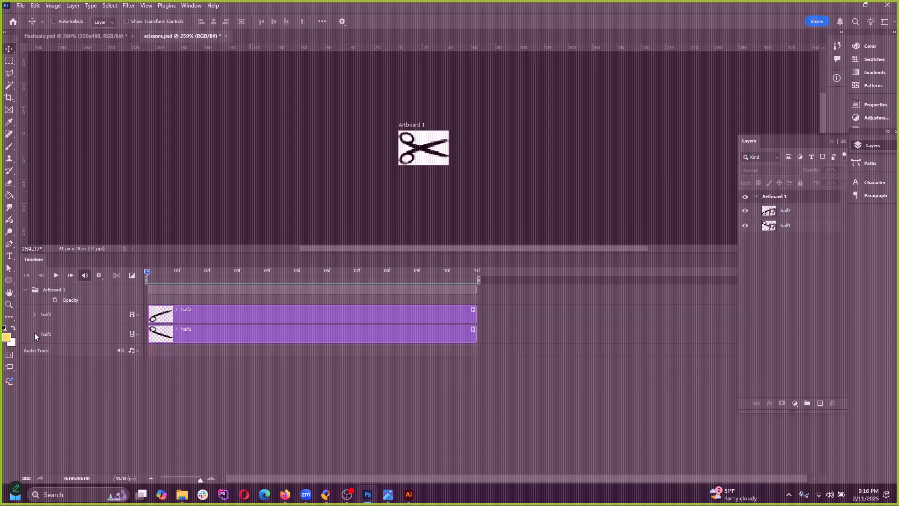
Step: Convert the half2 and half1 layers together into one smart object and preview its scissors animation
click(81, 300)
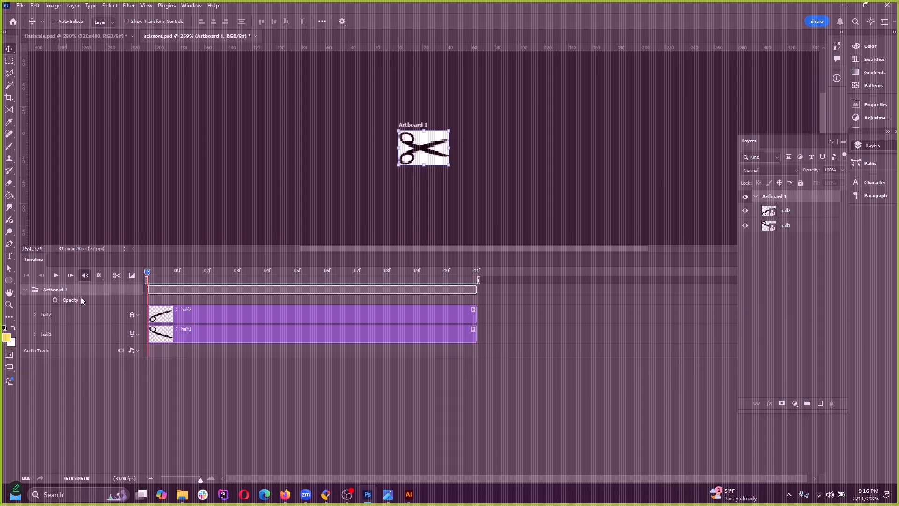
click(214, 319)
shift+click(261, 337)
right_click(802, 216)
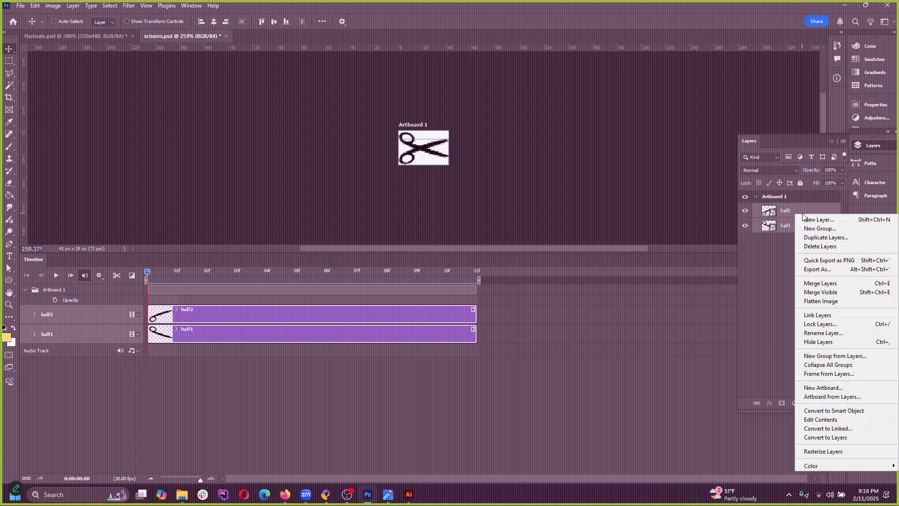
click(848, 411)
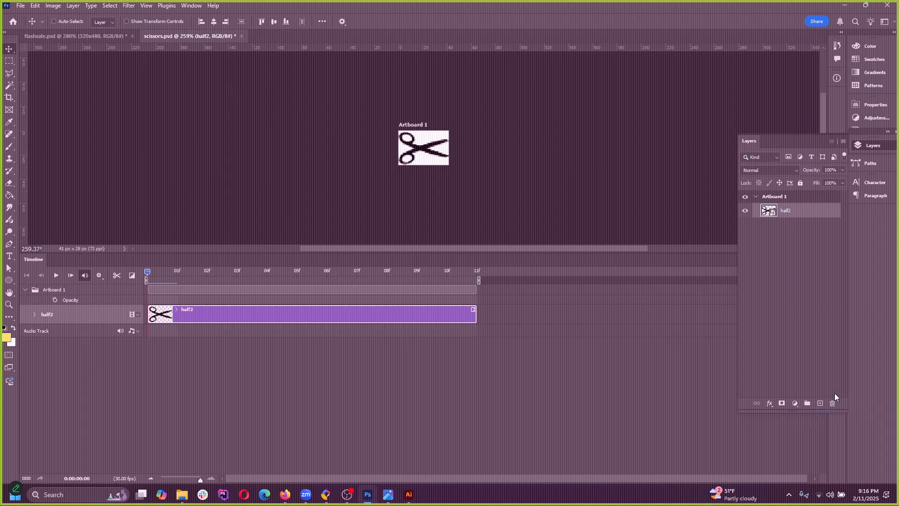
key(space)
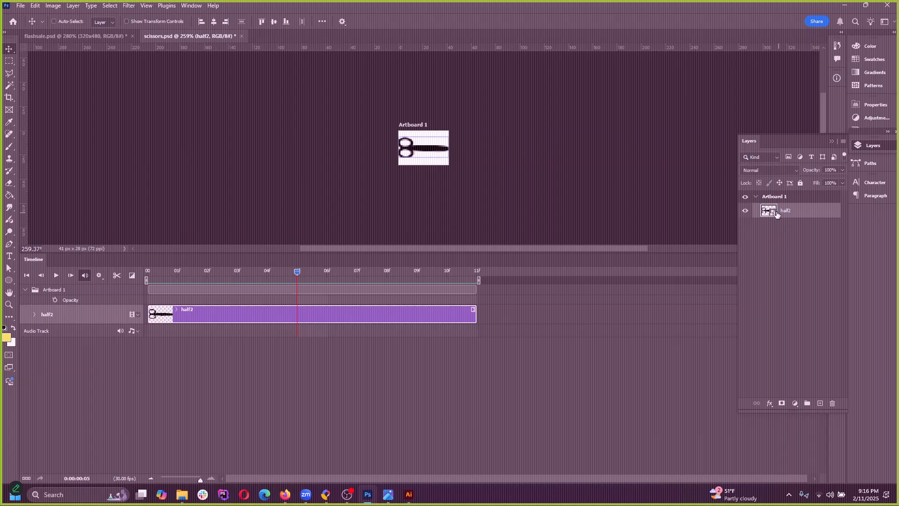
Step: Copy the scissors smart object onto the 320x480 banner in flashsale.psd, preview the timeline, and return the playhead to the start
drag(769, 210, 506, 162)
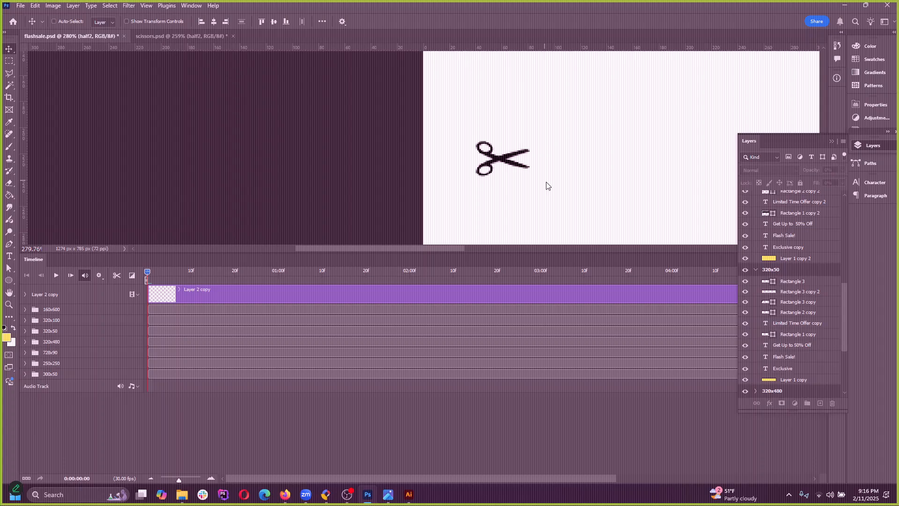
key(space)
key(space)
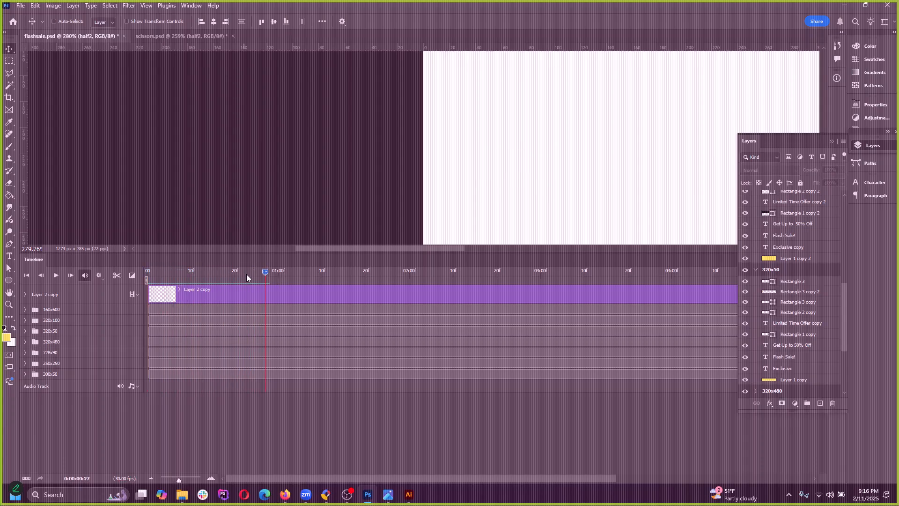
key(space)
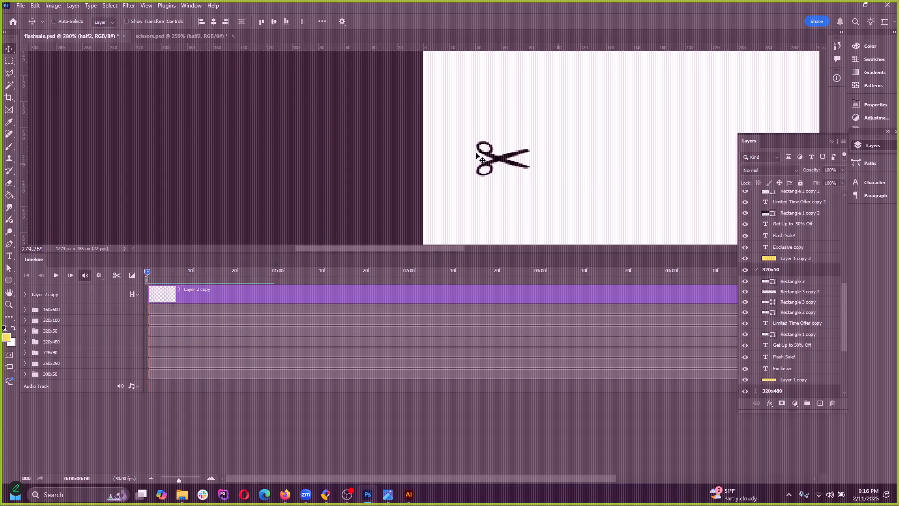
key(space)
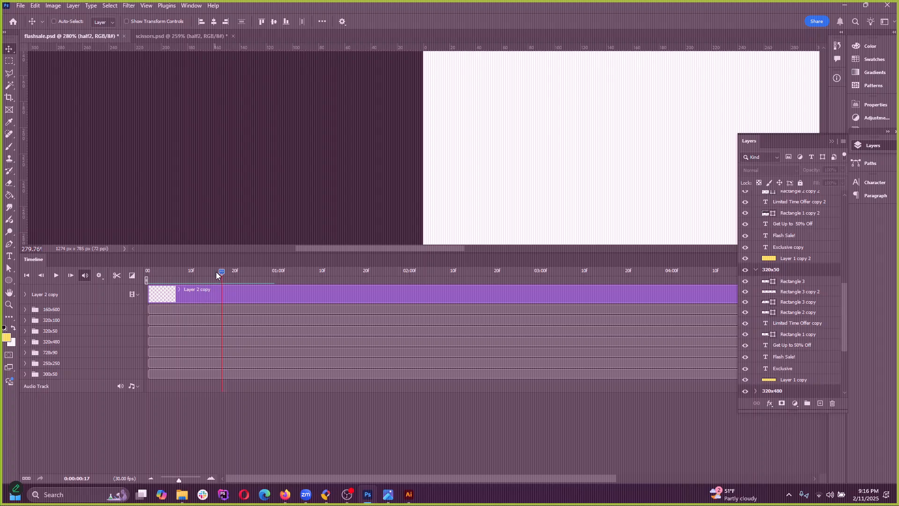
drag(219, 273, 148, 271)
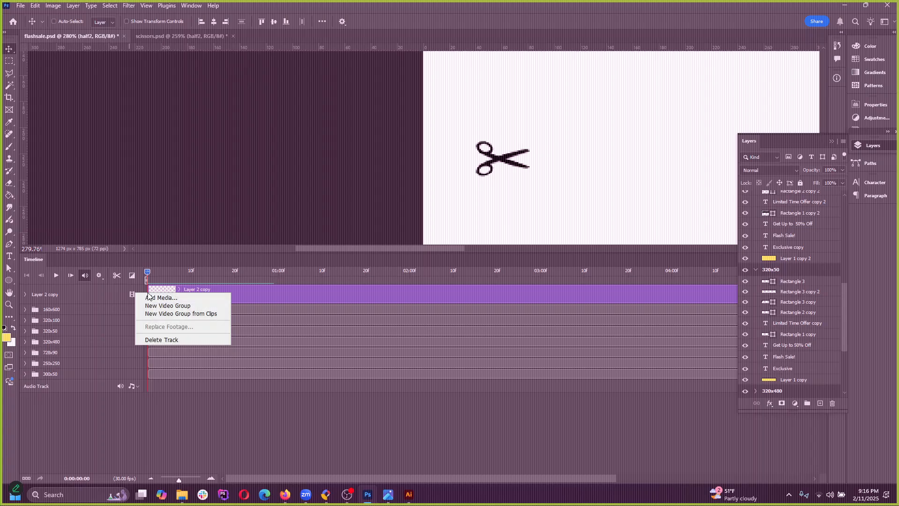
Step: Examine the Layer 2 copy track's options and properties and the timeline's playback settings
click(176, 291)
click(26, 295)
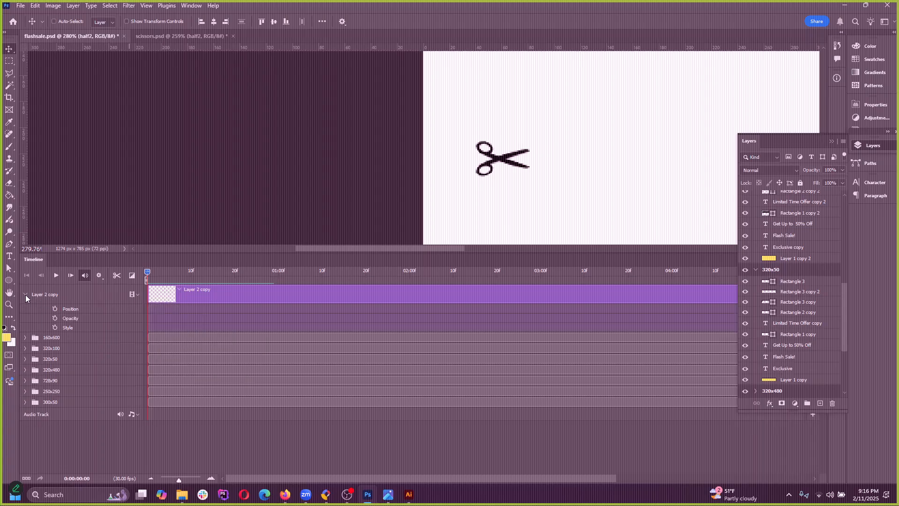
click(26, 294)
click(164, 295)
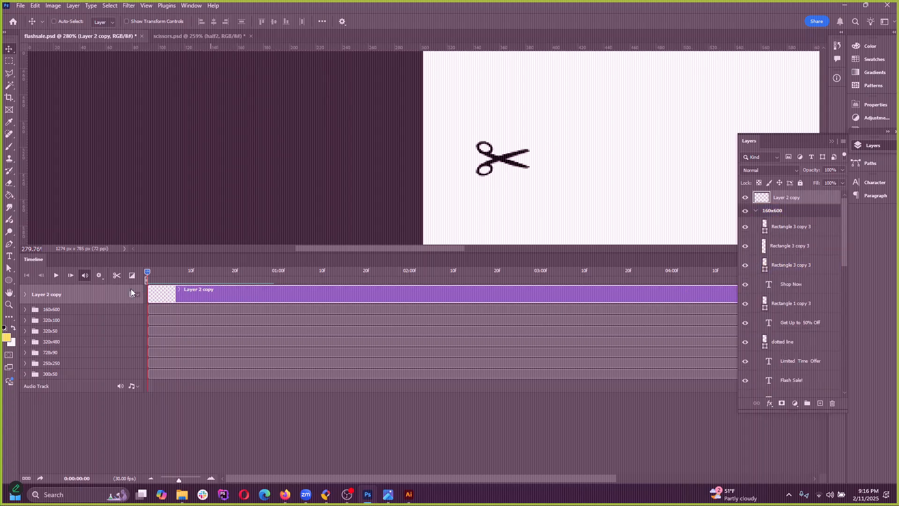
click(832, 141)
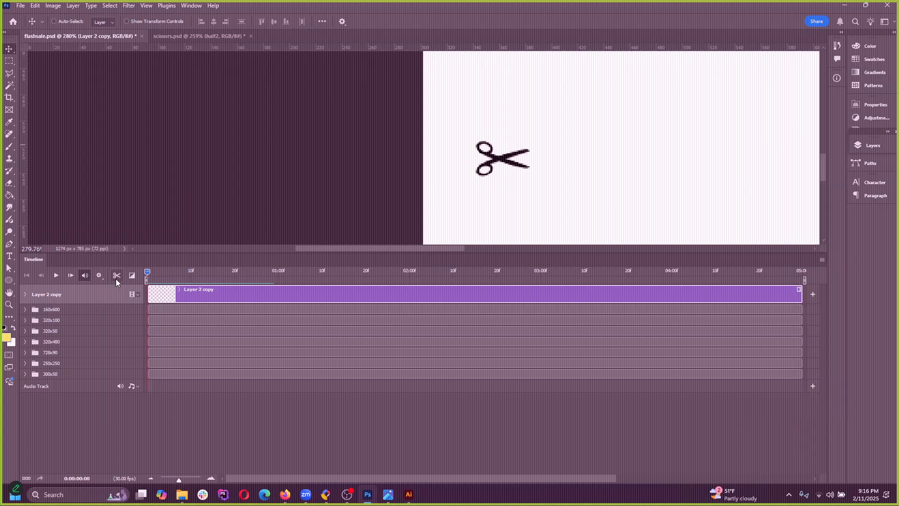
click(100, 277)
click(871, 145)
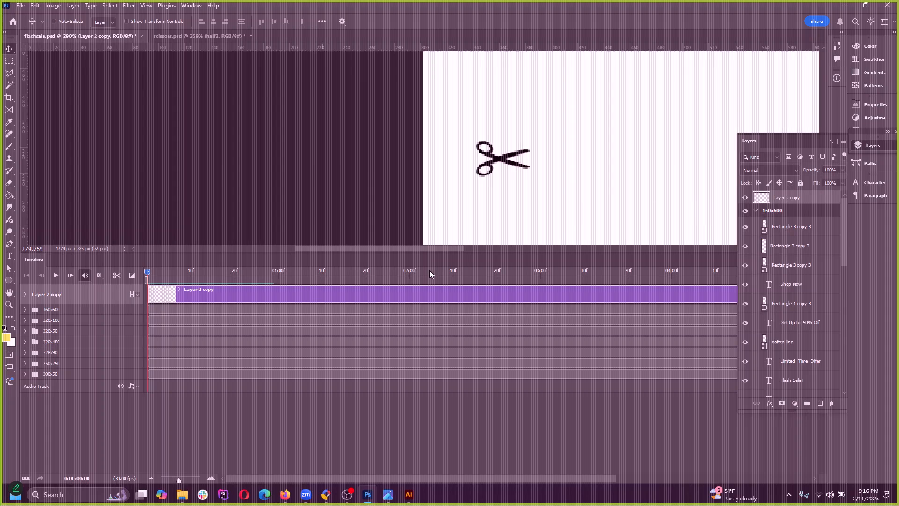
Step: Collapse the 160x600, 320x100, 320x50 and 300x50 artboards in the layer list and select the scissors layer on the 320x480 banner
click(752, 229)
scroll(791, 323, down, 10)
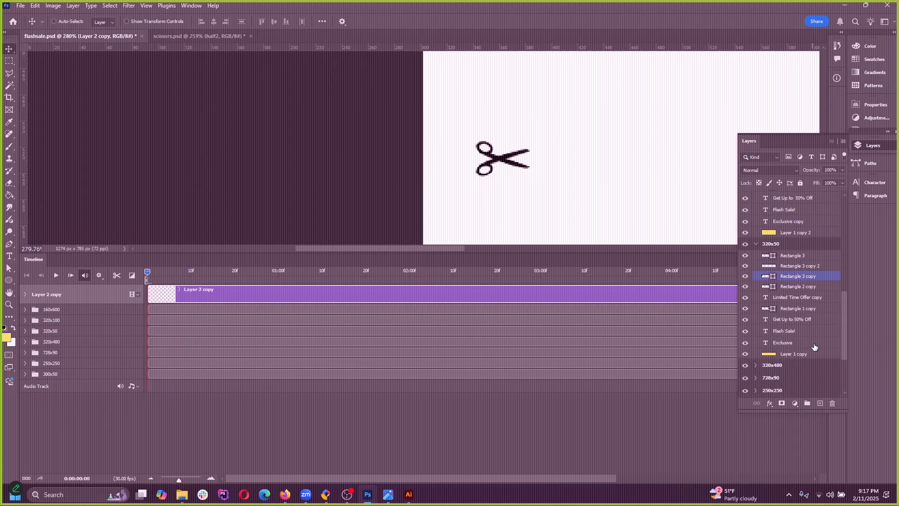
click(838, 382)
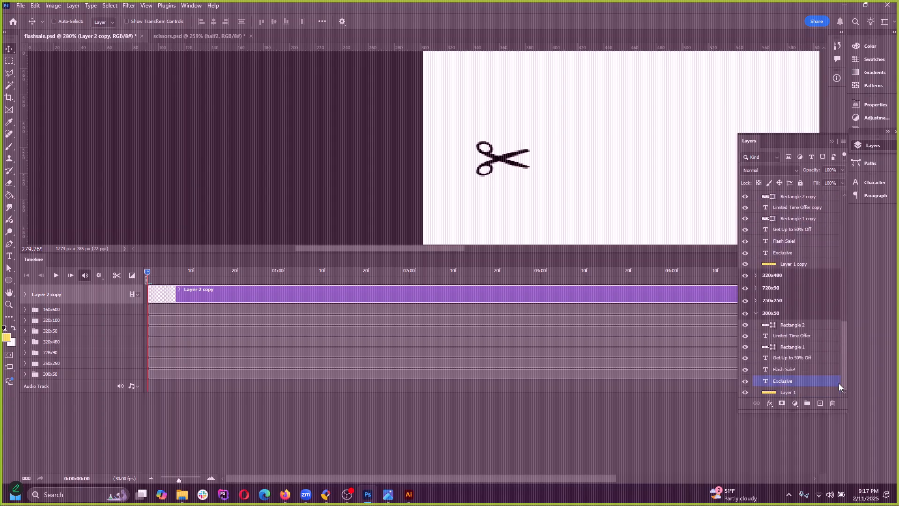
scroll(796, 281, up, 10)
click(755, 210)
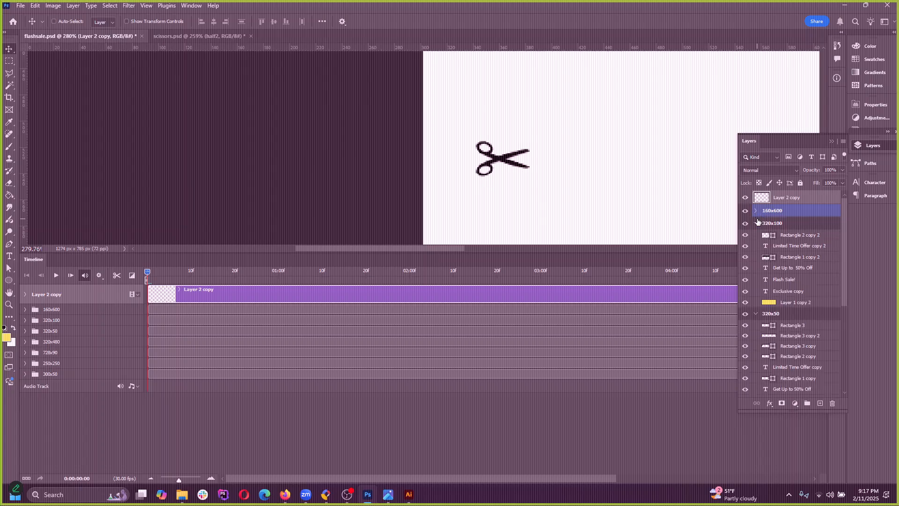
click(756, 223)
click(756, 236)
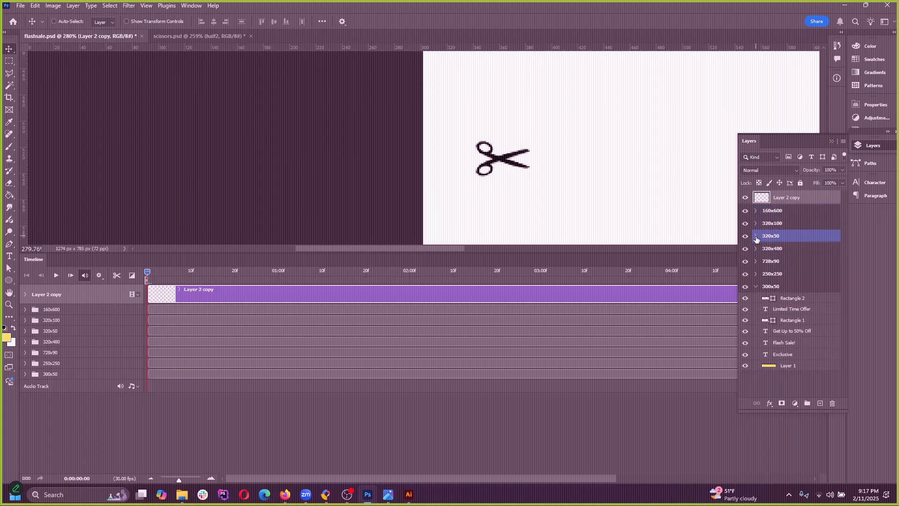
click(768, 286)
click(755, 286)
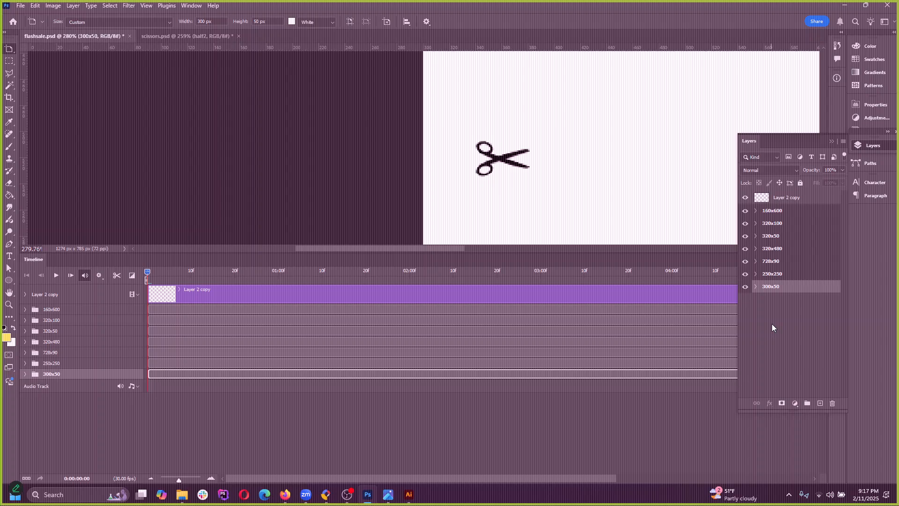
click(773, 197)
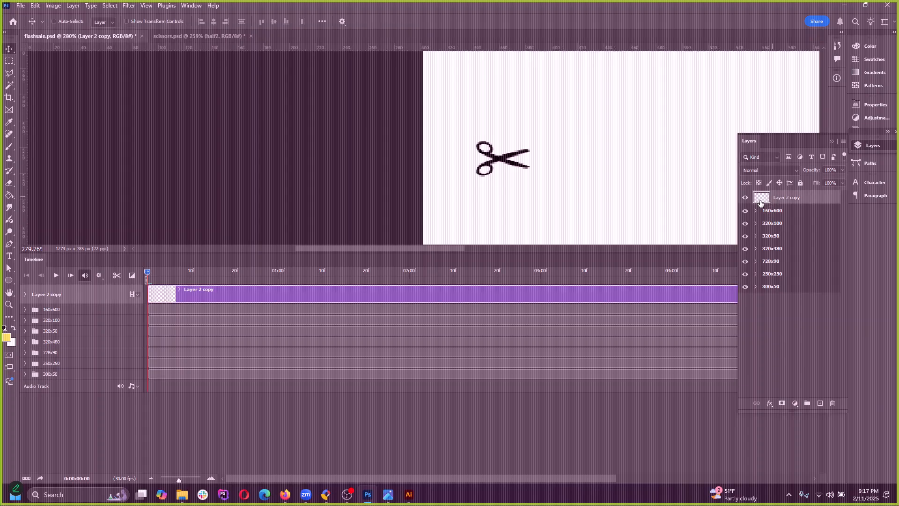
ctrl+click(506, 163)
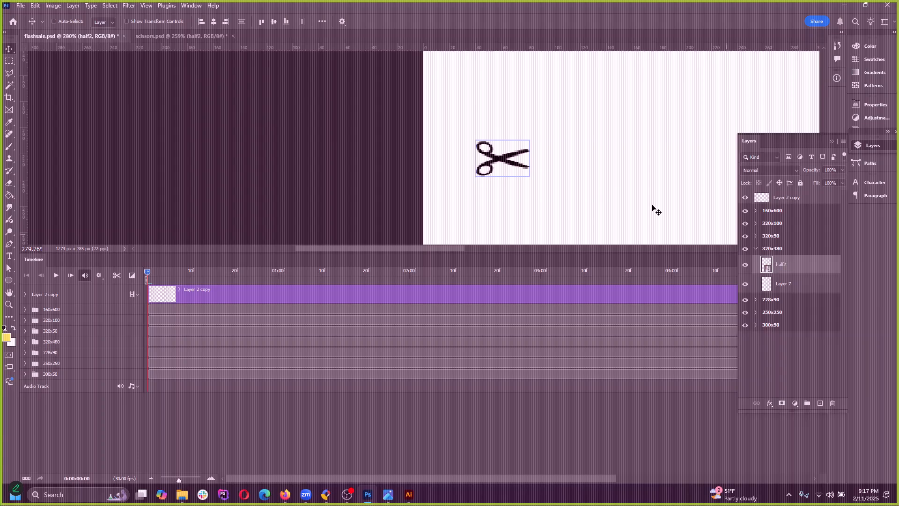
Step: Open the contents of the half2 smart object from the 320x480 banner and check its timeline playback settings
scroll(408, 194, down, 5)
scroll(388, 114, down, 1)
scroll(401, 201, up, 6)
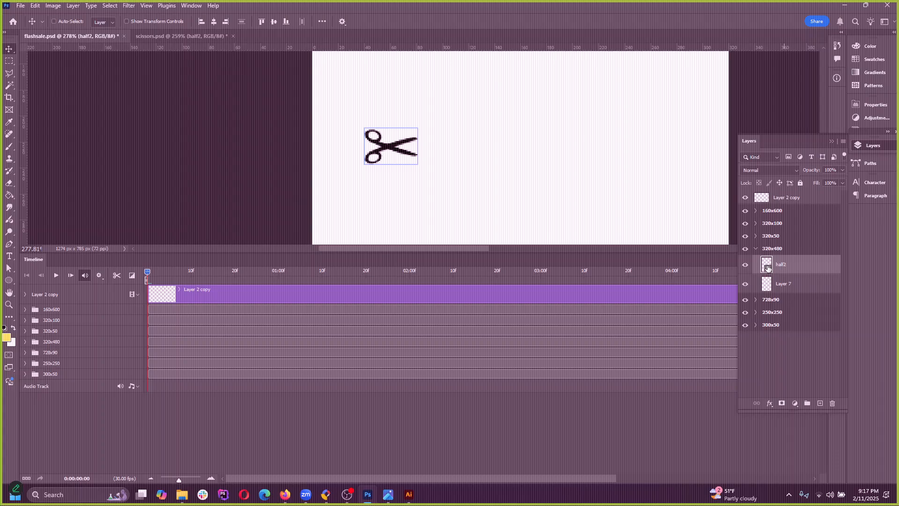
double_click(767, 265)
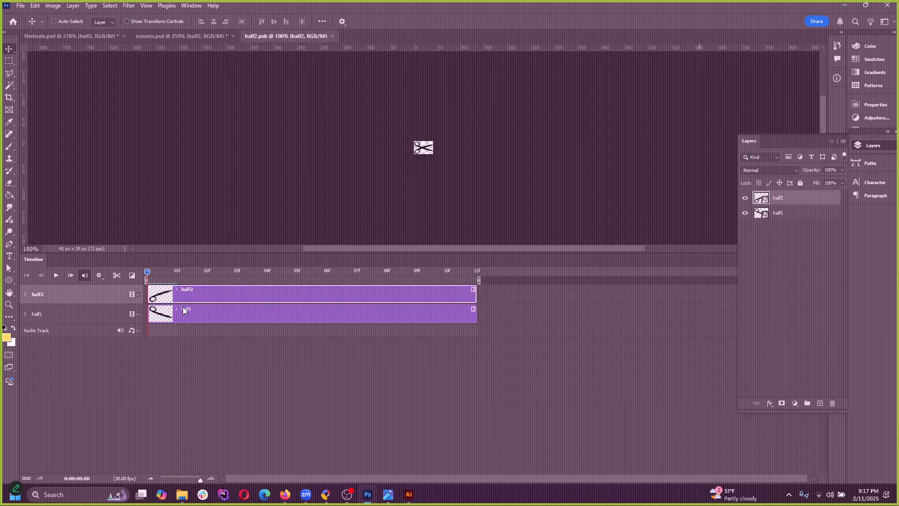
drag(147, 274, 94, 295)
click(99, 275)
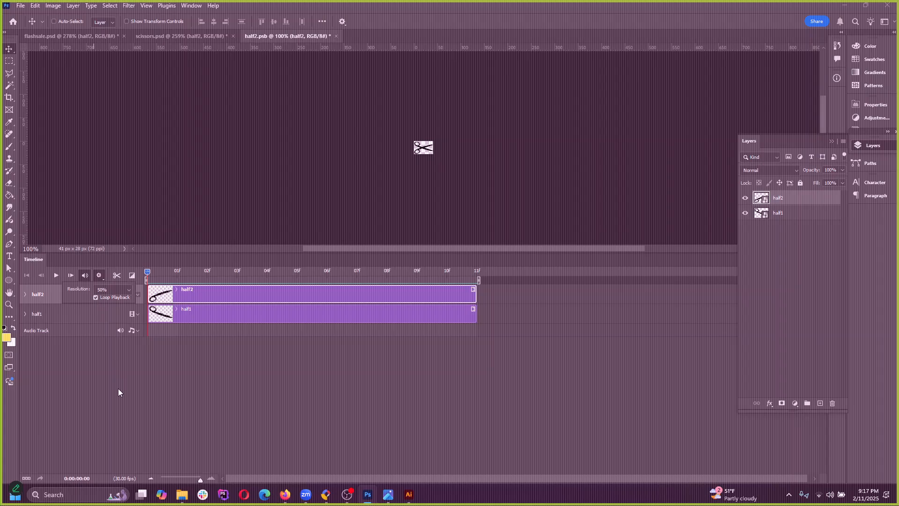
click(149, 374)
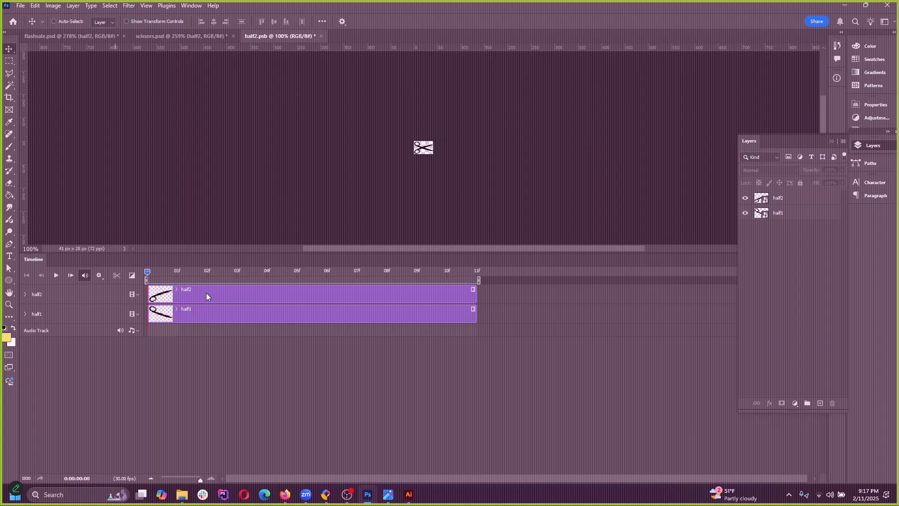
Step: Try to shift the half2 and half1 clips together to a later start on the half2.psb timeline
drag(206, 295, 544, 282)
key(ctrl+z)
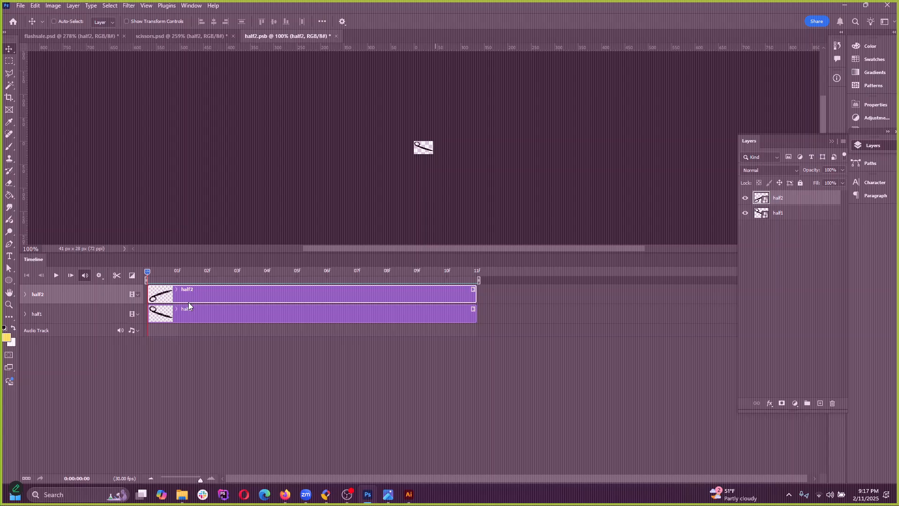
shift+click(221, 323)
drag(227, 307, 536, 292)
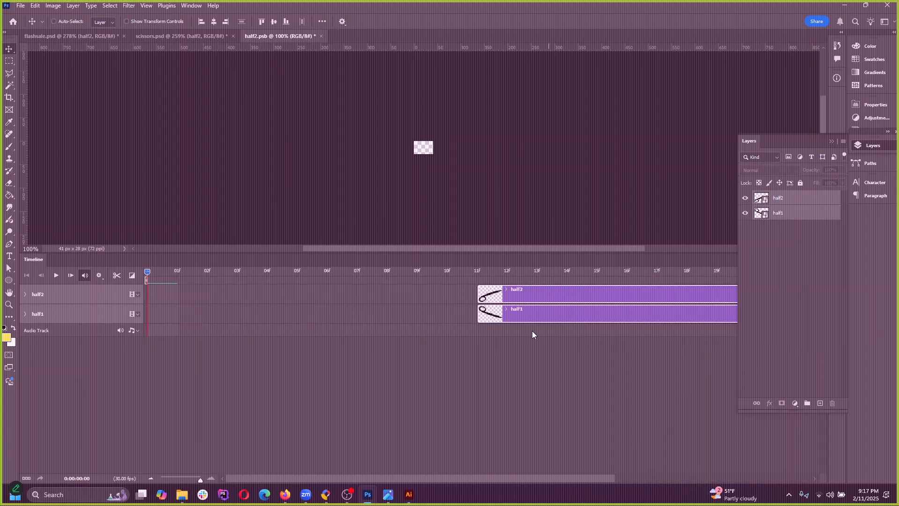
drag(532, 334, 525, 337)
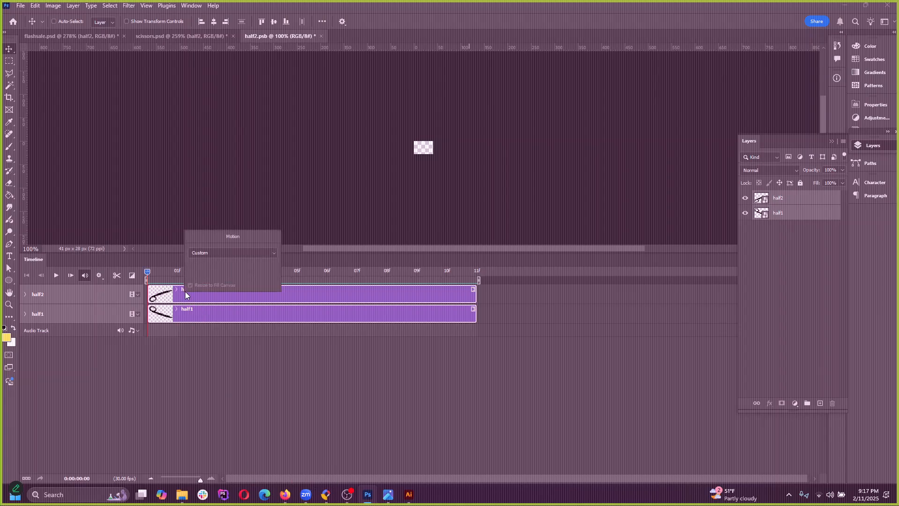
Step: Preview the scissors animation in half2.psb and compare it with the timeline in scissors.psd
click(195, 303)
click(20, 6)
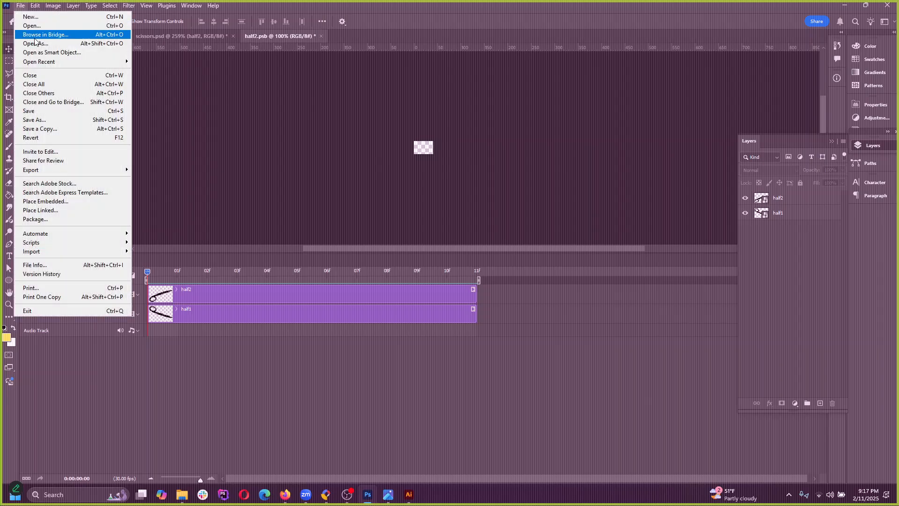
click(325, 321)
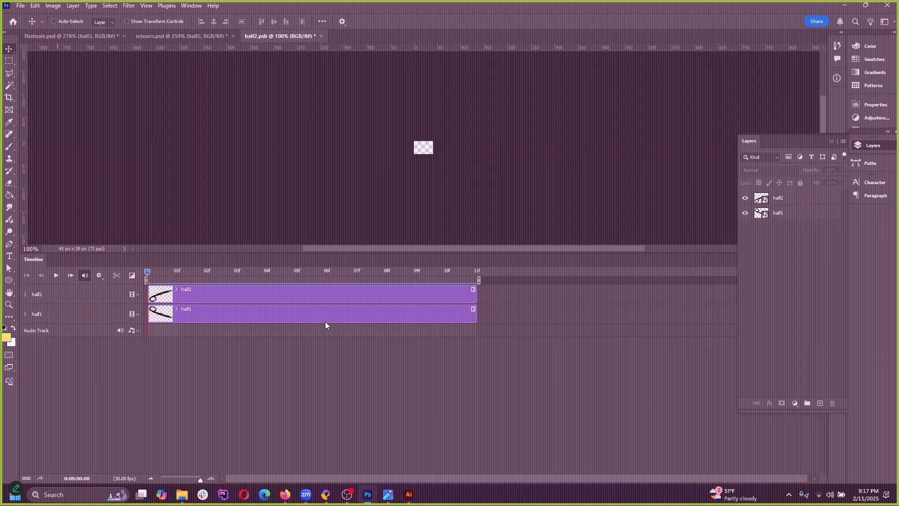
click(226, 298)
key(space)
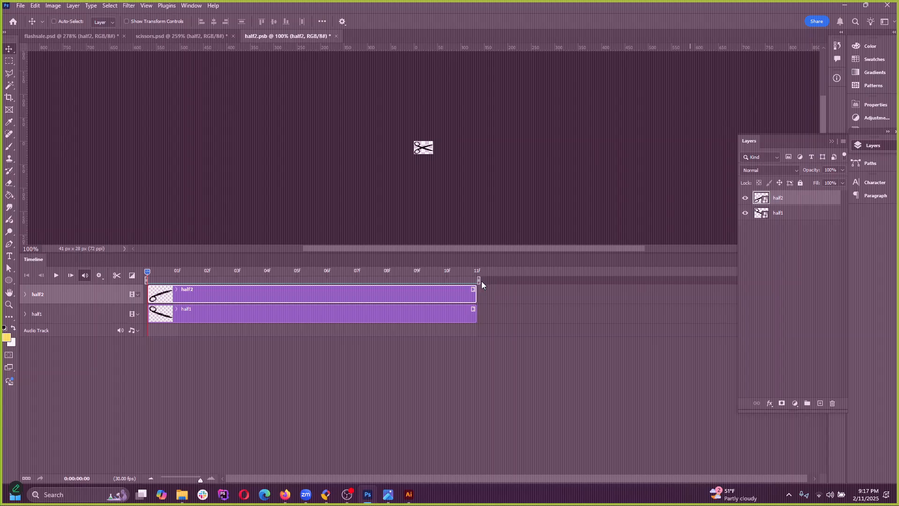
click(182, 36)
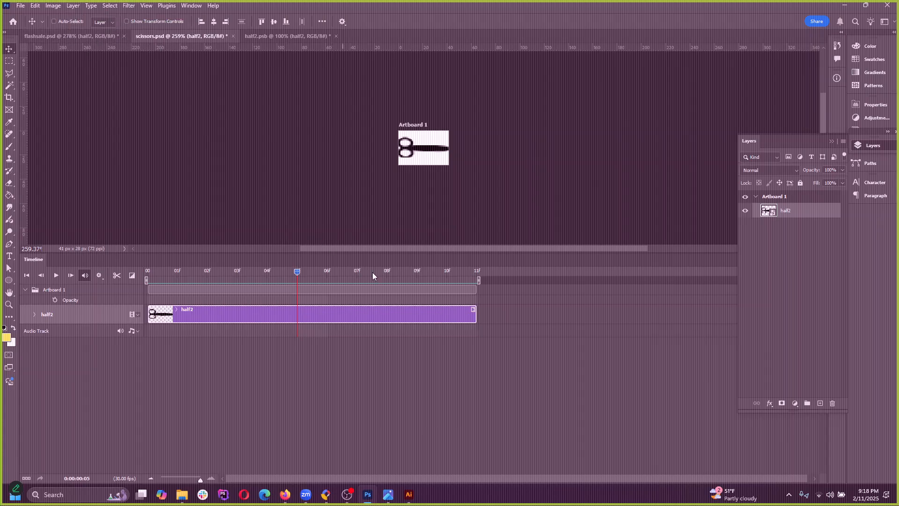
Step: Examine the Layer 2 copy clip's motion presets, its track options and the playback settings in flashsale.psd
click(81, 37)
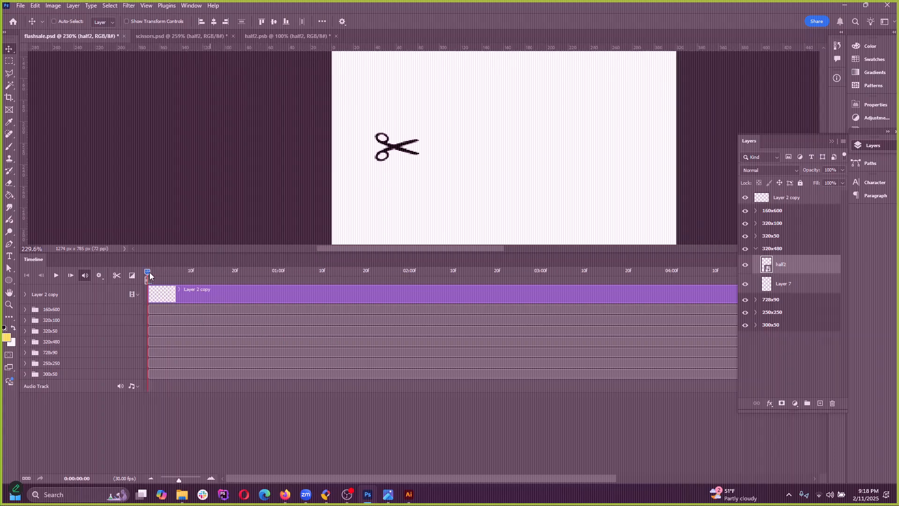
mouse_move(150, 276)
mouse_down()
mouse_move(301, 274)
mouse_move(148, 273)
mouse_up()
right_click(173, 296)
click(203, 259)
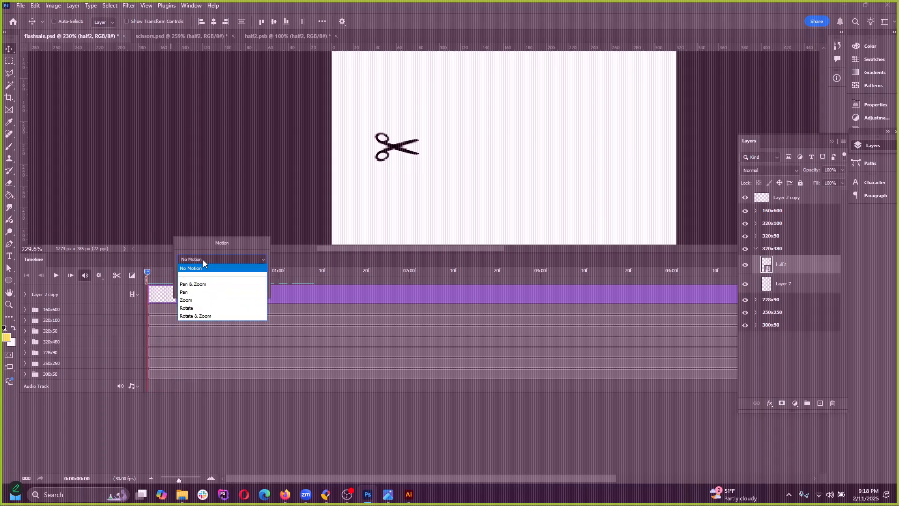
click(203, 260)
click(138, 295)
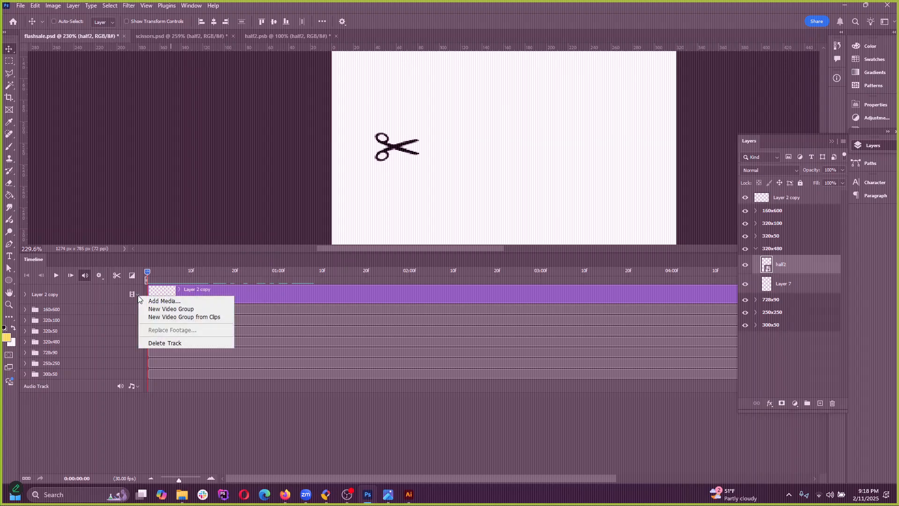
click(138, 295)
click(99, 276)
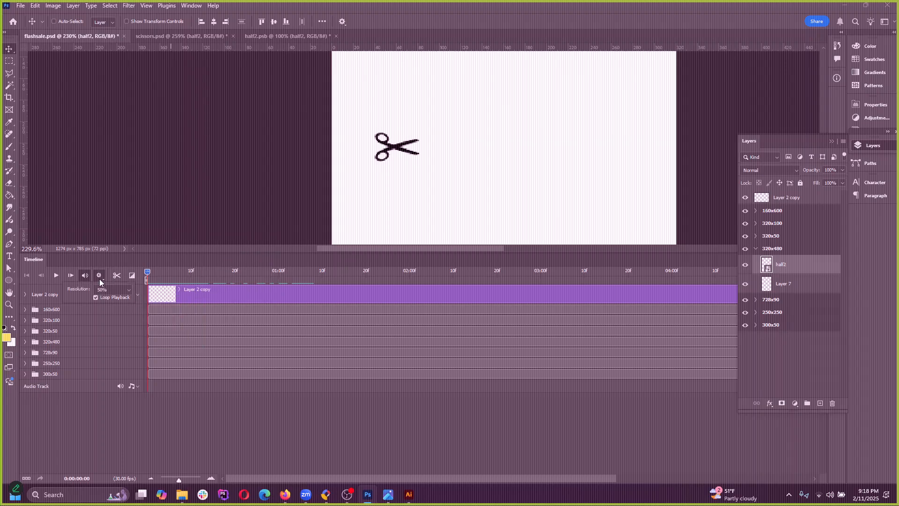
click(101, 276)
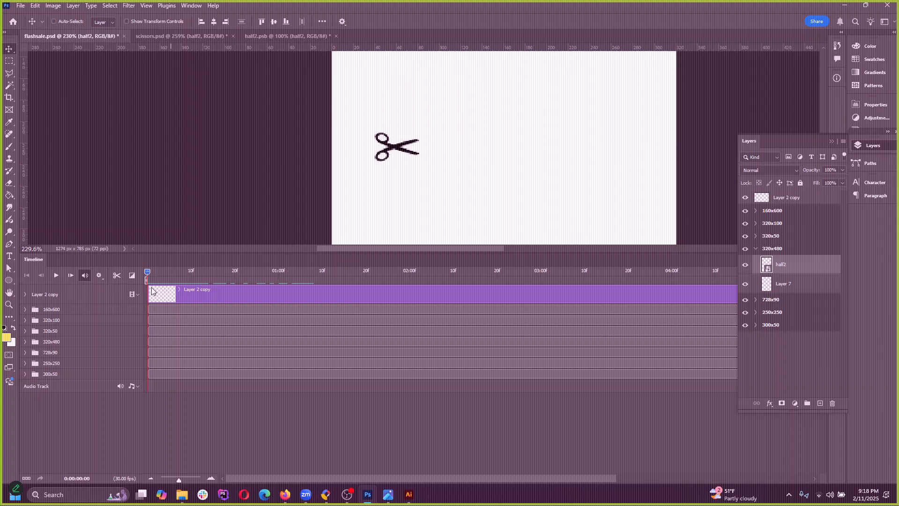
Step: Inspect the motion settings across the full length of the Layer 2 copy clip and the timeline's additional commands
click(832, 141)
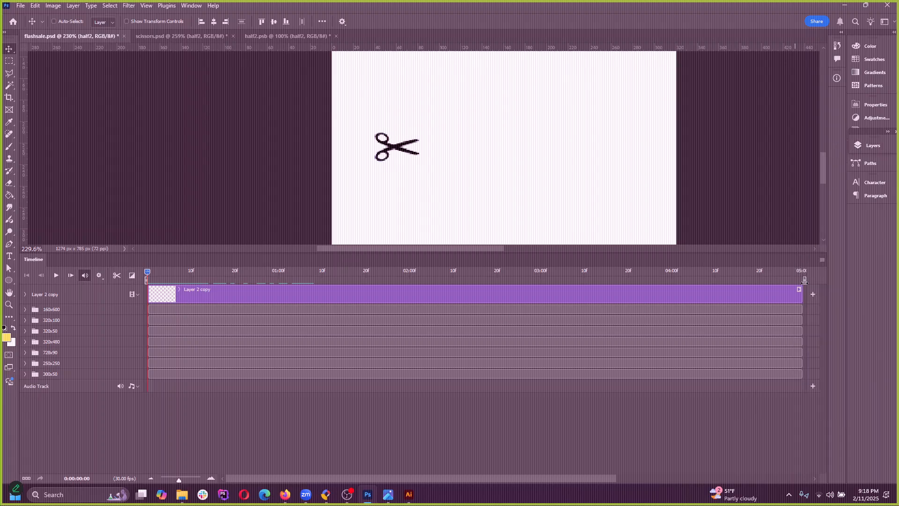
click(799, 291)
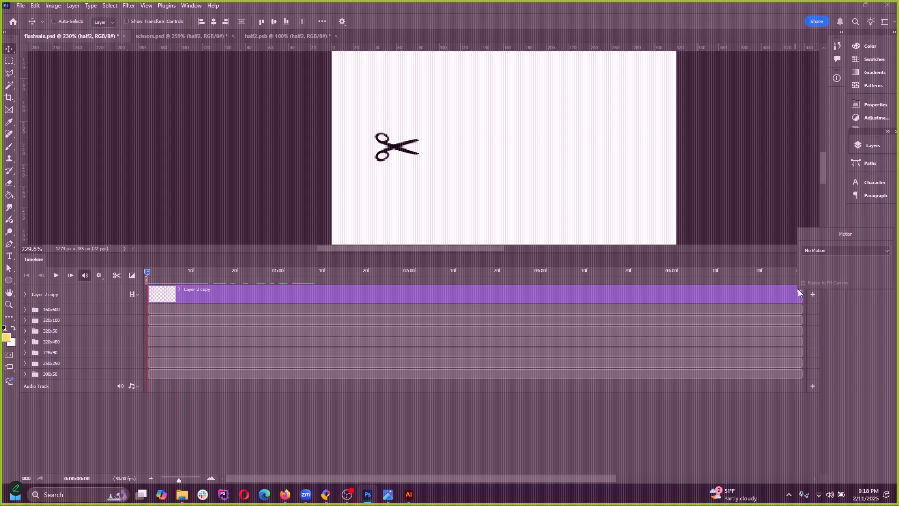
click(825, 250)
click(825, 250)
click(763, 320)
right_click(480, 293)
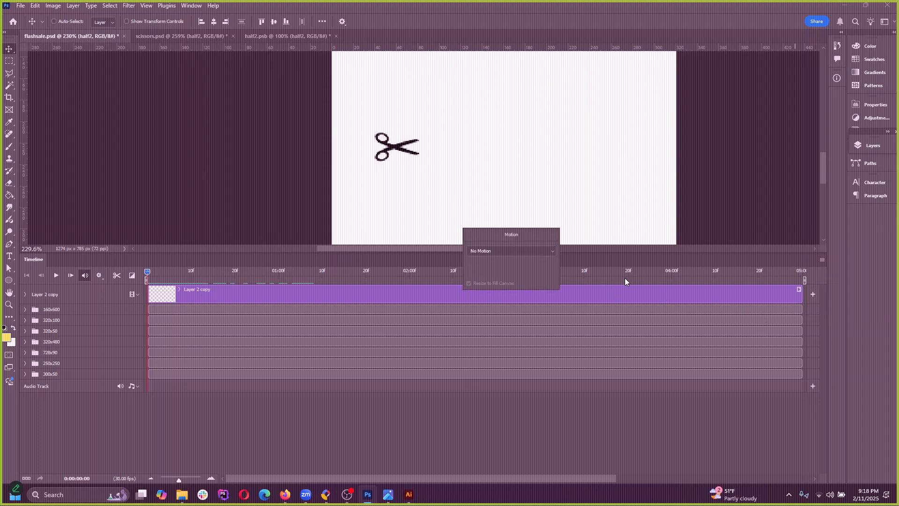
click(624, 280)
click(825, 261)
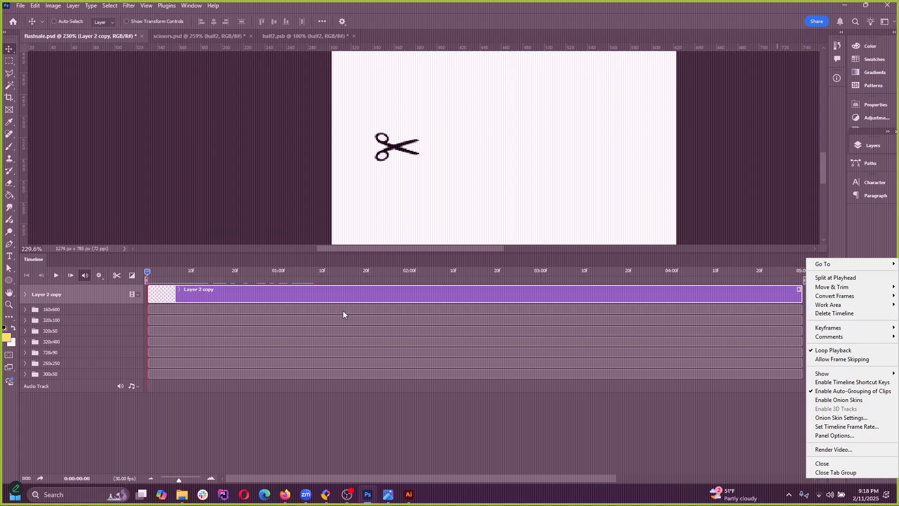
click(225, 289)
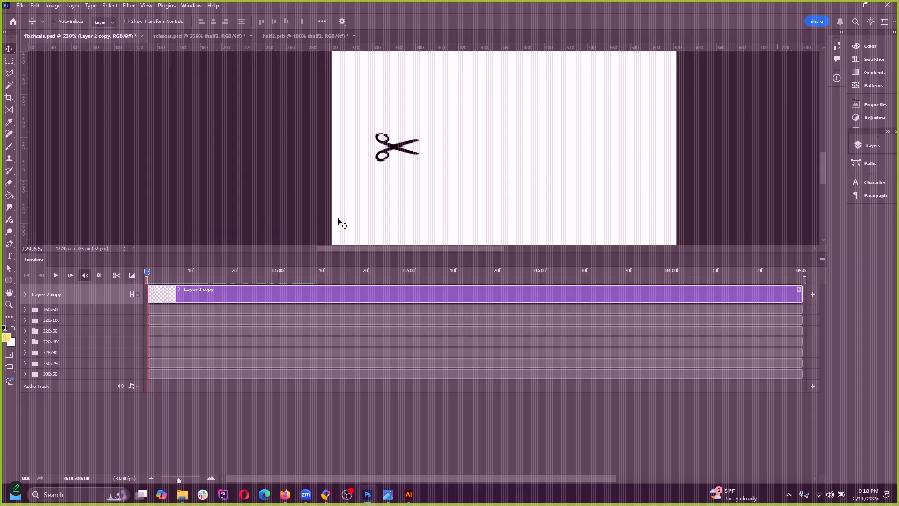
click(872, 145)
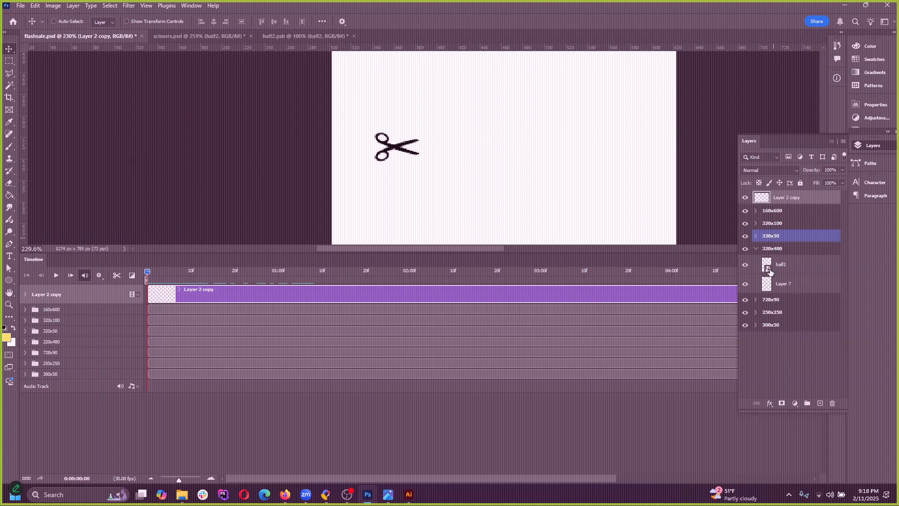
Step: Open 1Dollar6Months_300x250.gif as a reference, play its frame animation, and close it without saving
click(20, 5)
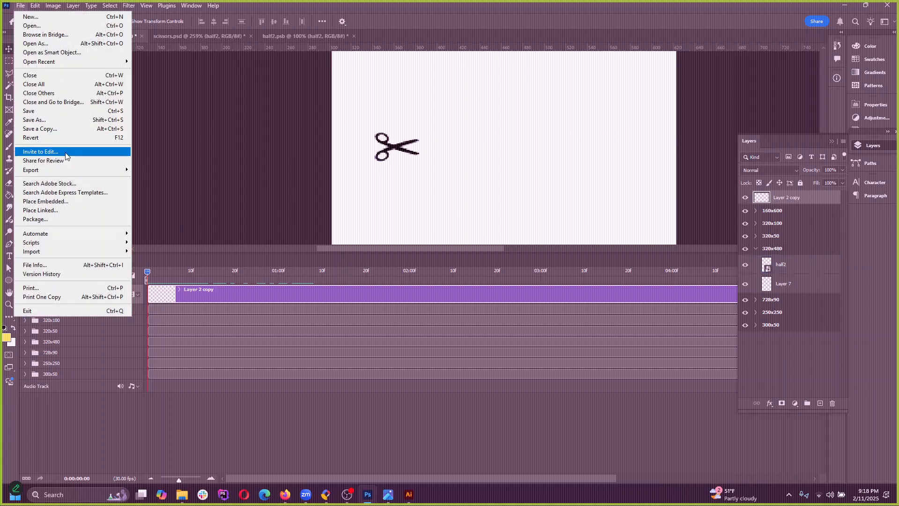
click(50, 29)
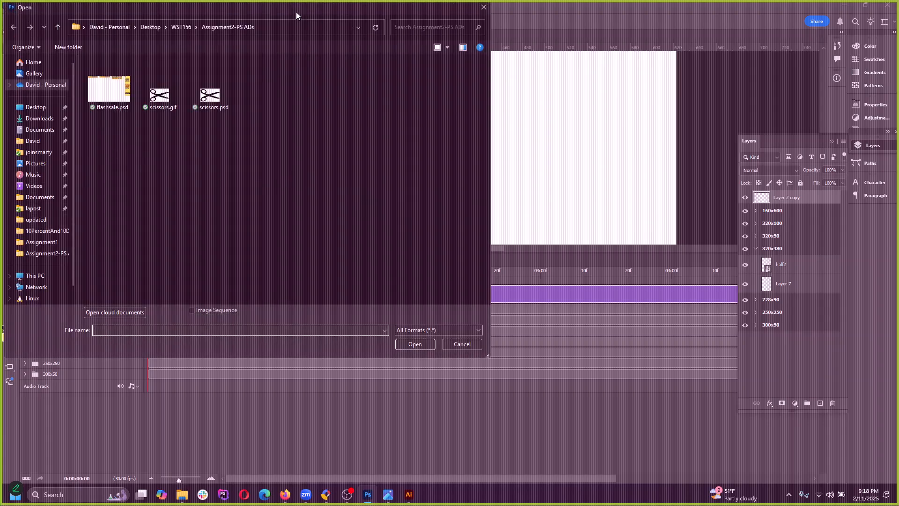
drag(296, 12, 404, 40)
key(Escape)
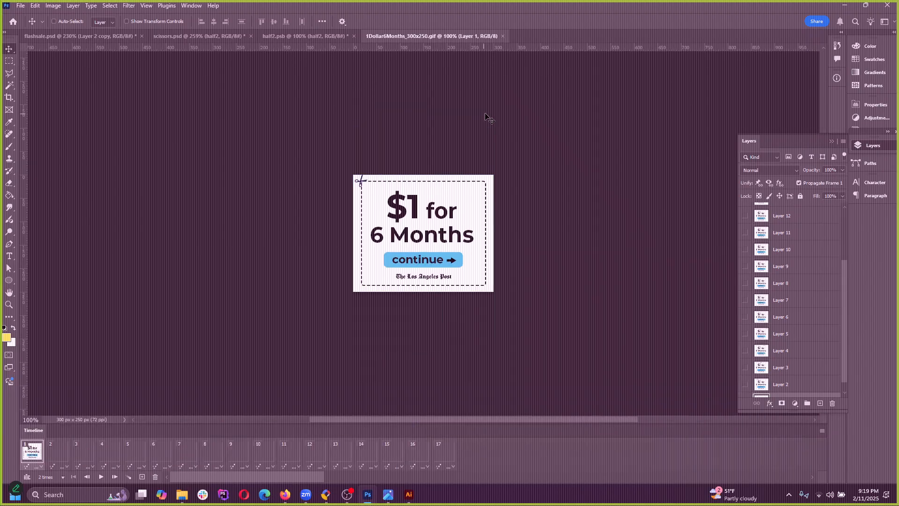
click(101, 477)
click(101, 477)
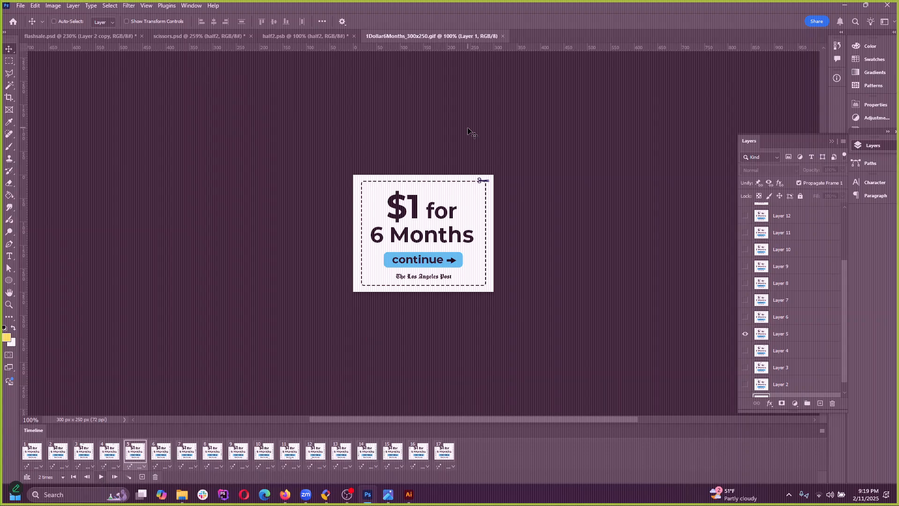
click(504, 37)
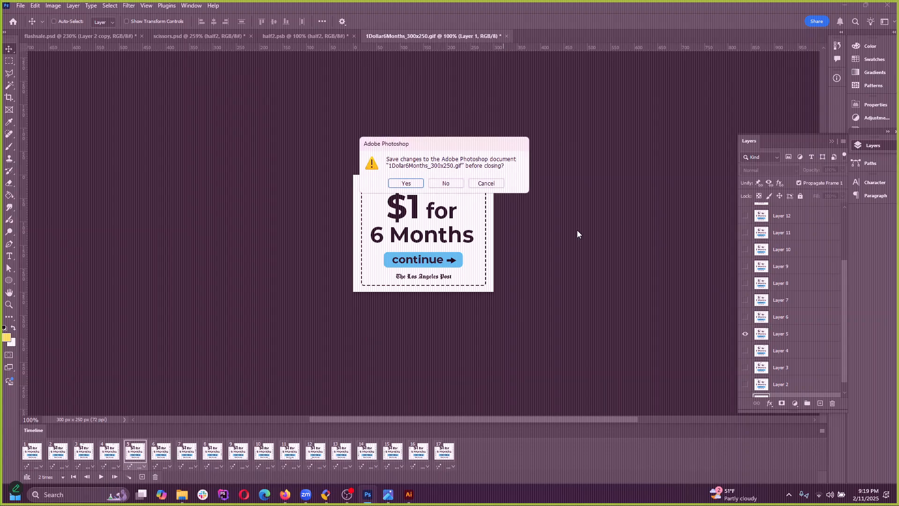
click(451, 186)
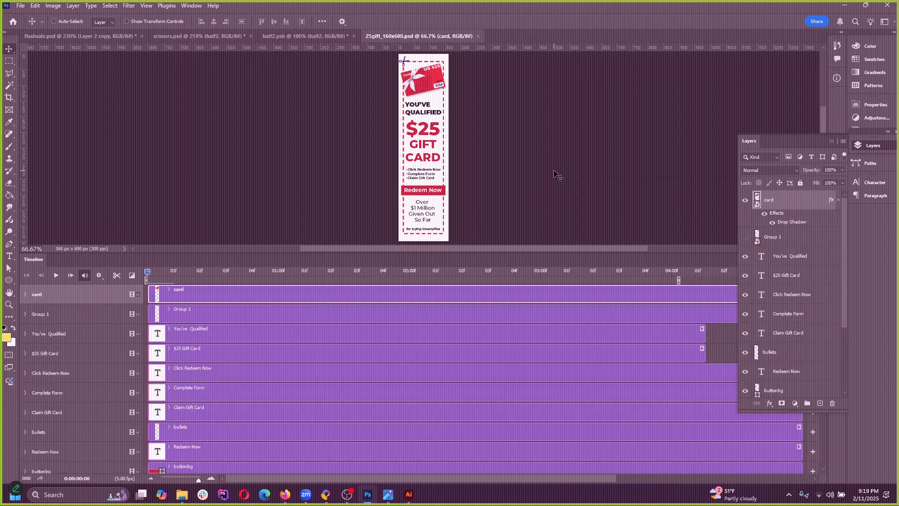
Step: Examine the scissors track's Transform keyframes in 25gift_160x600.psd and open the contents of its scissors smart object
scroll(192, 430, down, 5)
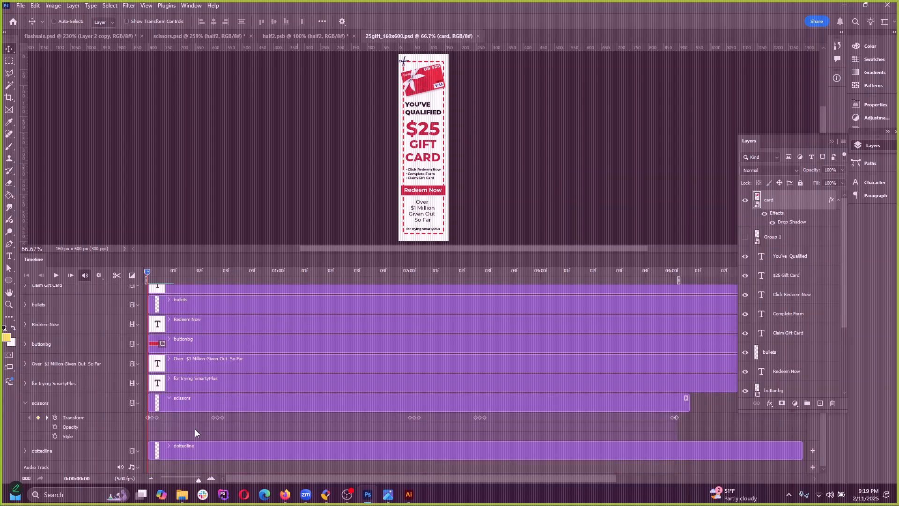
click(39, 406)
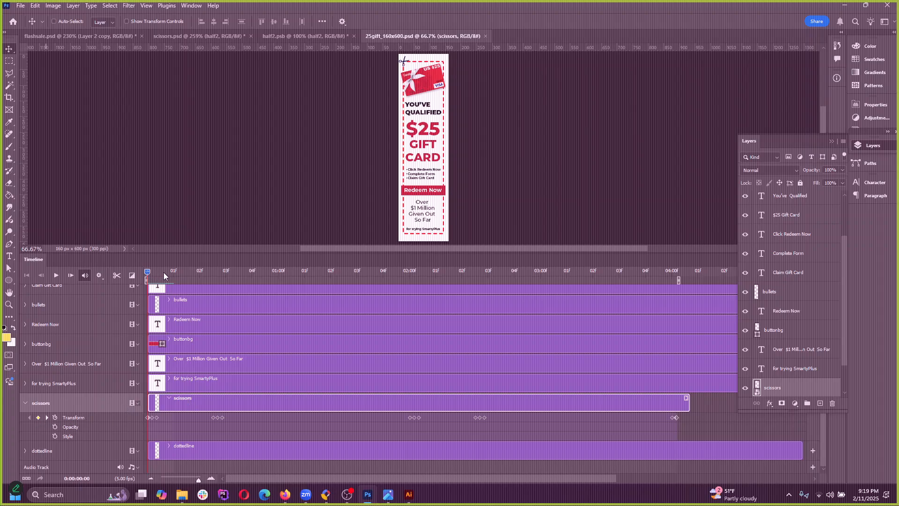
click(147, 418)
click(164, 427)
double_click(766, 387)
double_click(757, 388)
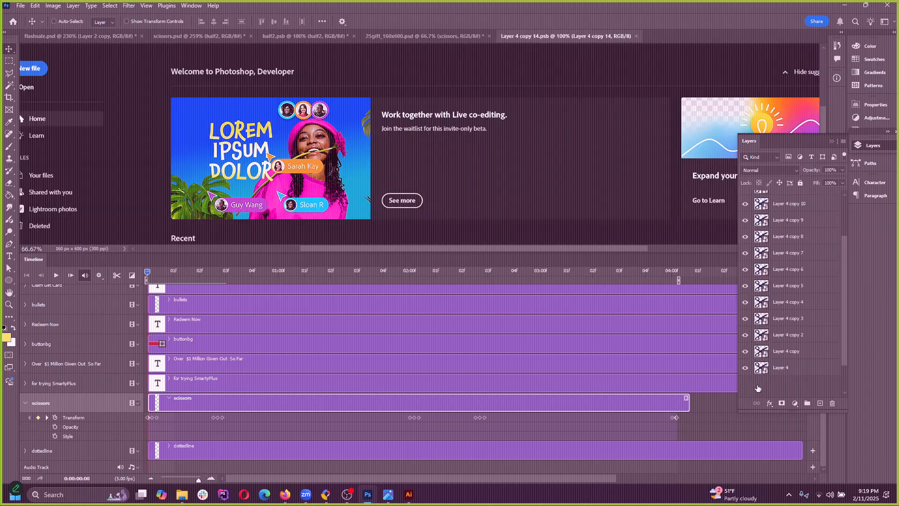
Step: Preview the scissors animation in Layer 4 copy 14.psb and close it without saving
mouse_move(149, 275)
mouse_down()
mouse_move(530, 274)
mouse_move(147, 274)
mouse_up()
key(space)
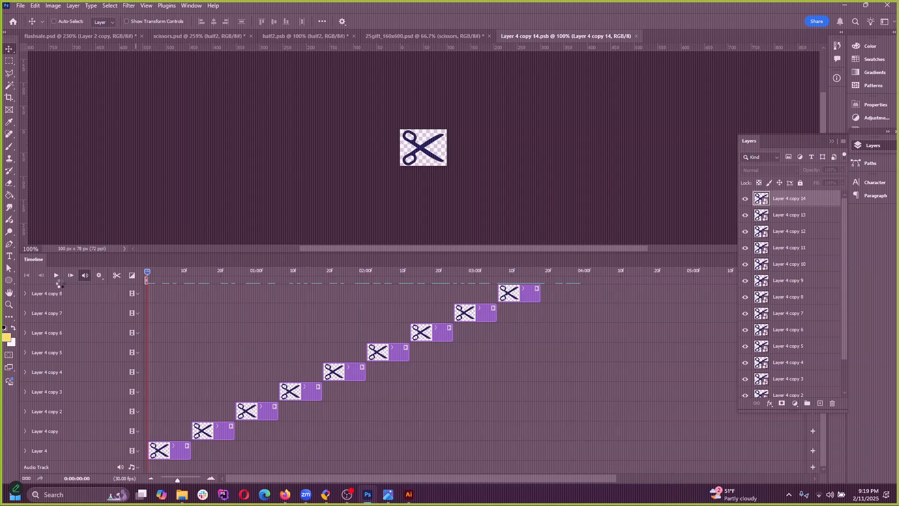
click(640, 36)
click(448, 184)
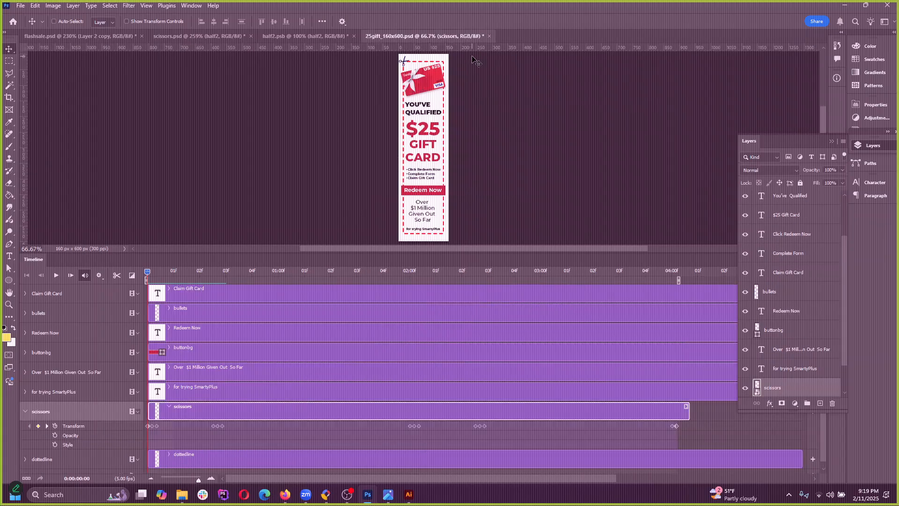
Step: Close 25gift_160x600.psd without saving and preview the flashsale.psd timeline
click(489, 36)
click(446, 184)
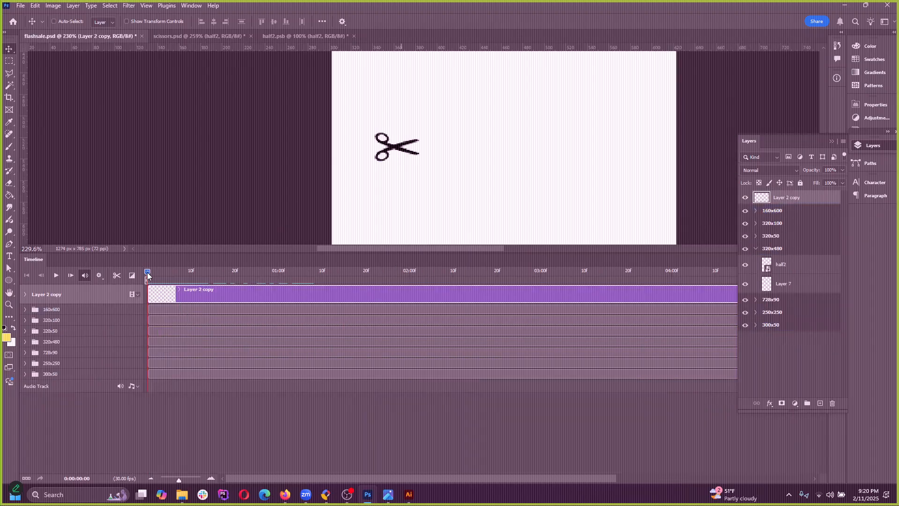
key(space)
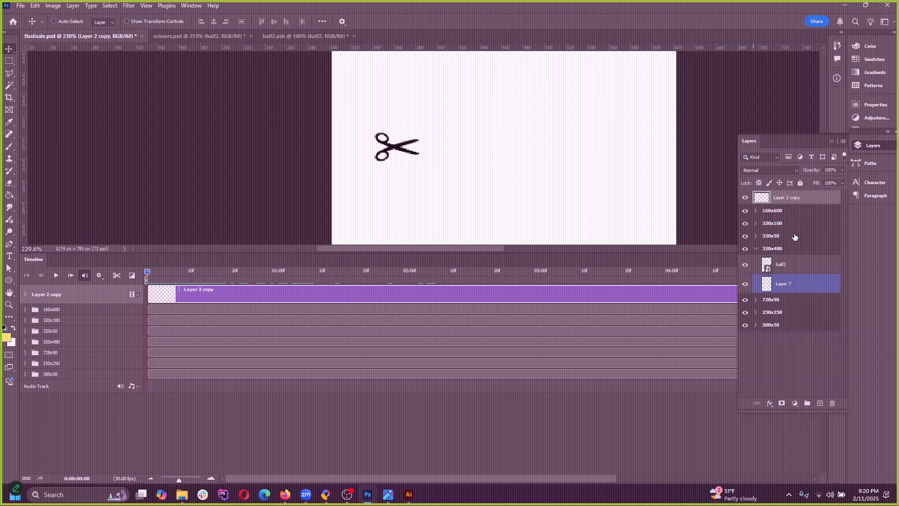
Step: Trim the Layer 2 copy clip in the flashsale.psd timeline to end at frame 10 and scrub back to frame 6
click(832, 141)
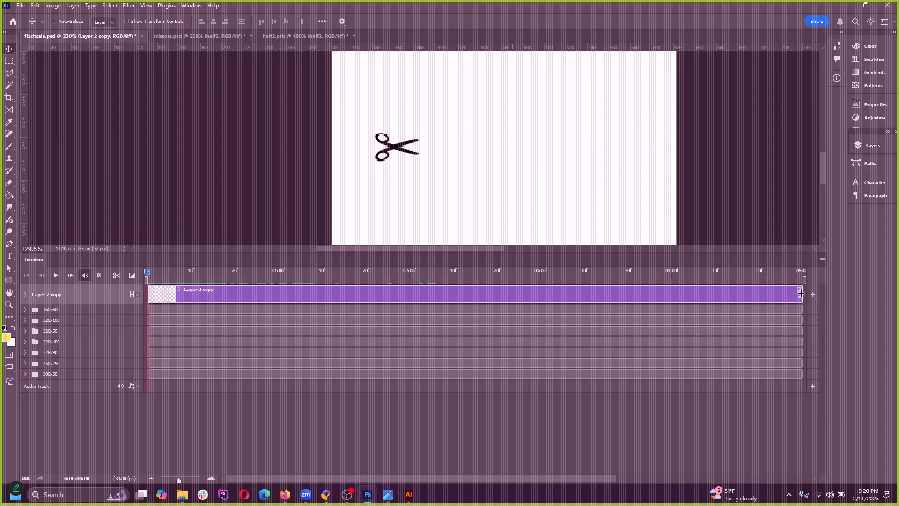
drag(801, 293, 225, 294)
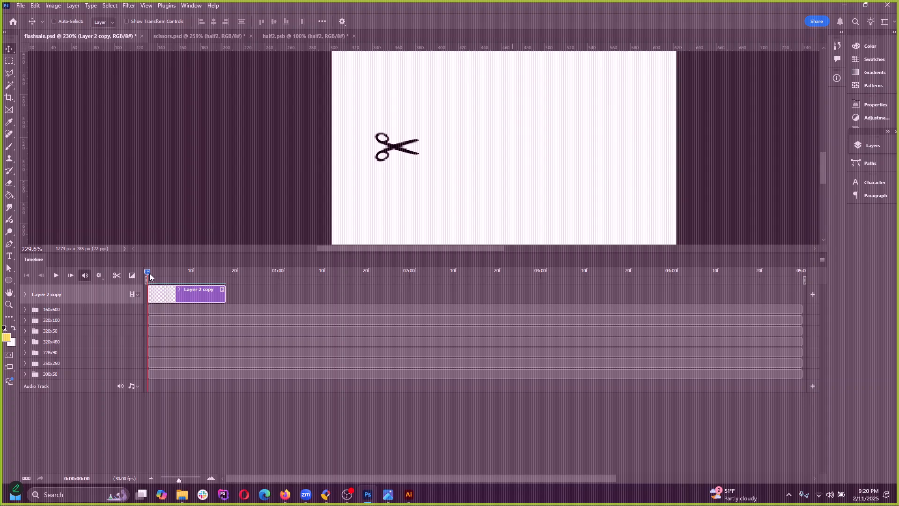
drag(149, 274, 191, 268)
drag(226, 298, 191, 295)
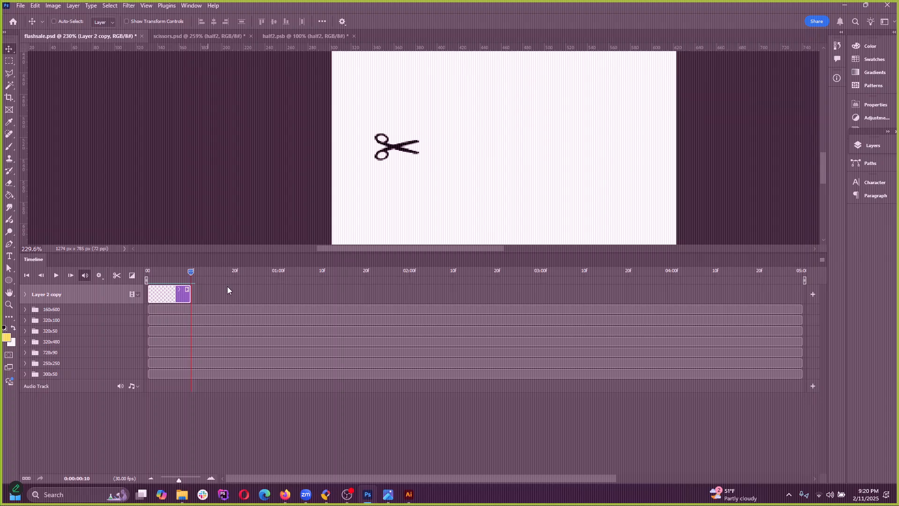
drag(192, 276, 174, 274)
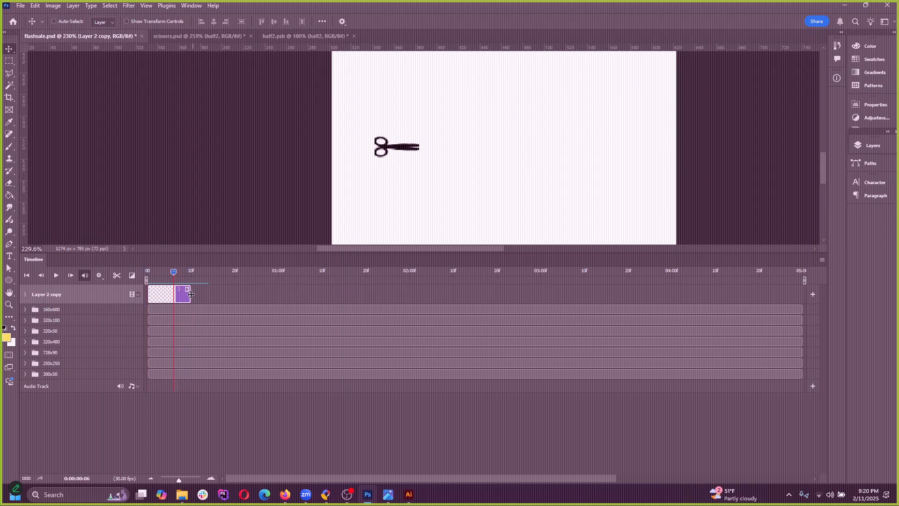
Step: Open the contents of the half2 smart object in the 320x480 group and scale its timeline to leave room for more clips
click(873, 145)
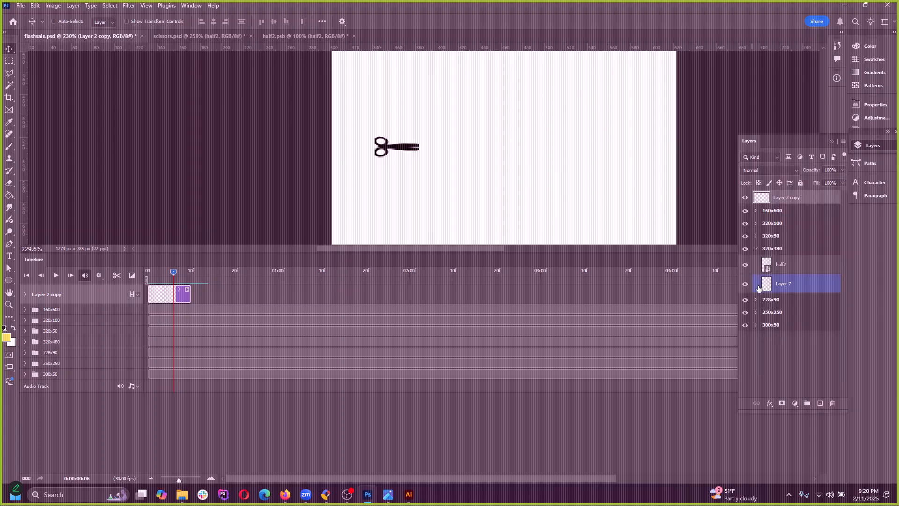
click(762, 267)
double_click(766, 265)
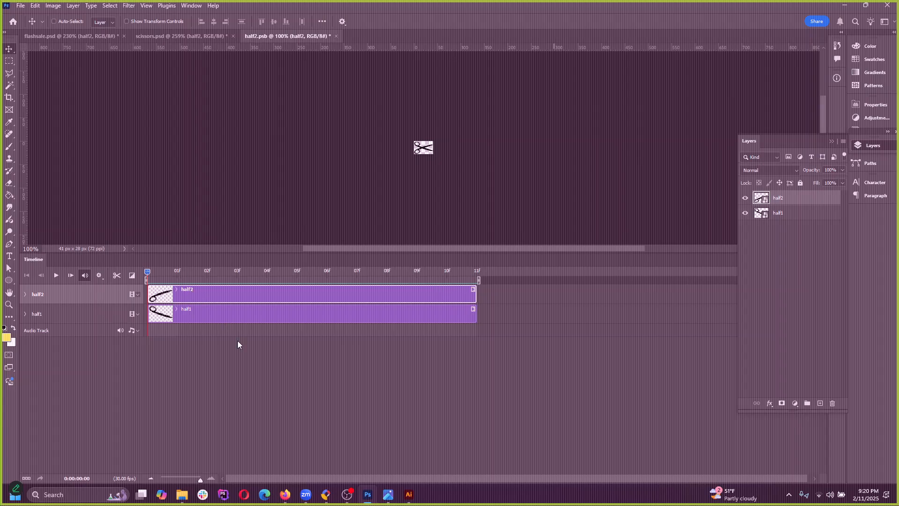
scroll(238, 344, right, 1)
mouse_move(201, 482)
mouse_down()
mouse_move(178, 481)
mouse_move(187, 480)
mouse_up()
click(223, 438)
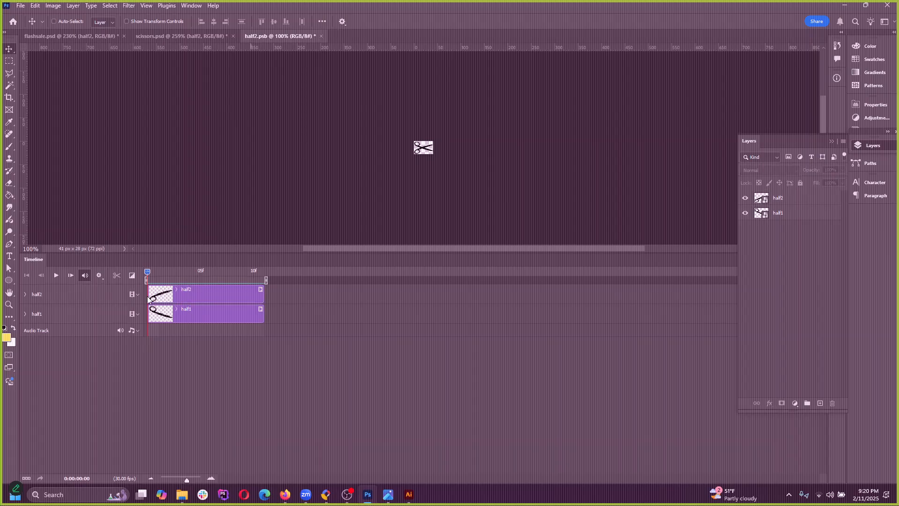
Step: Duplicate the half2 and half1 clips together and move the originals to start right where the copies end
click(70, 300)
click(96, 312)
click(194, 300)
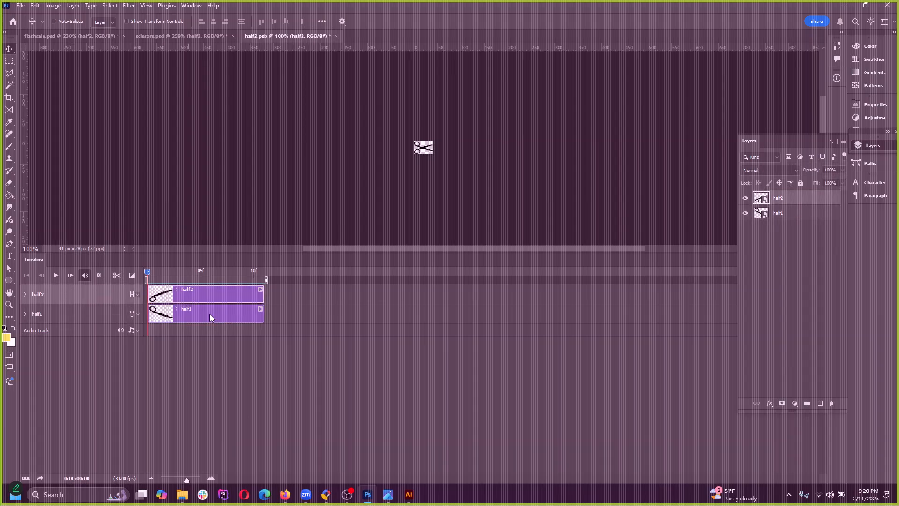
shift+click(209, 314)
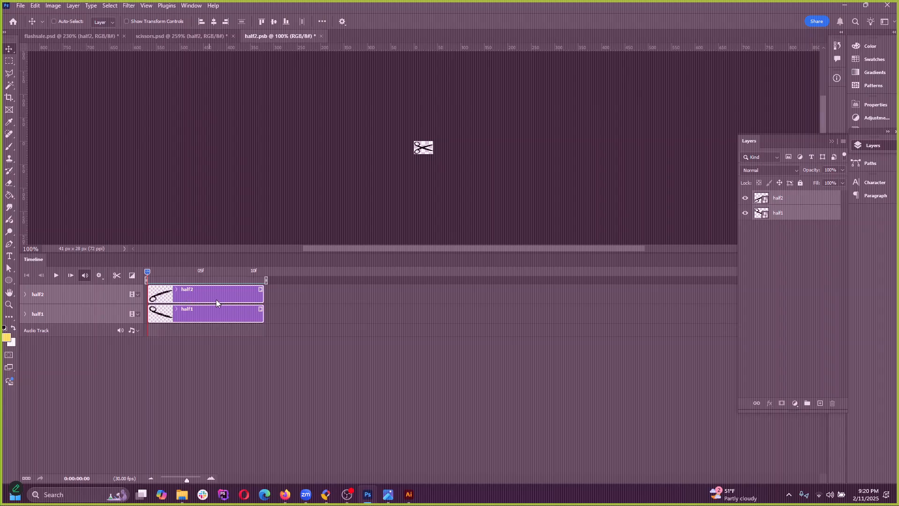
drag(216, 302, 183, 305)
key(ctrl+j)
drag(190, 340, 308, 338)
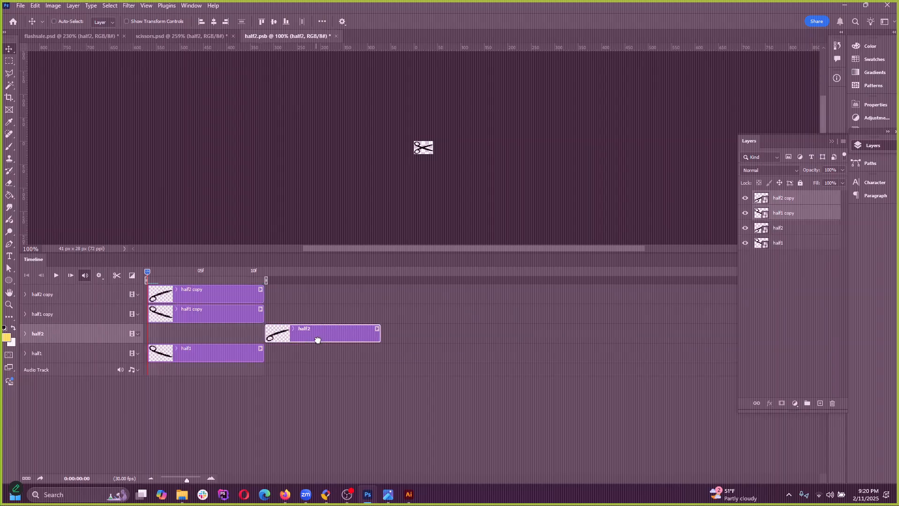
drag(254, 359, 339, 358)
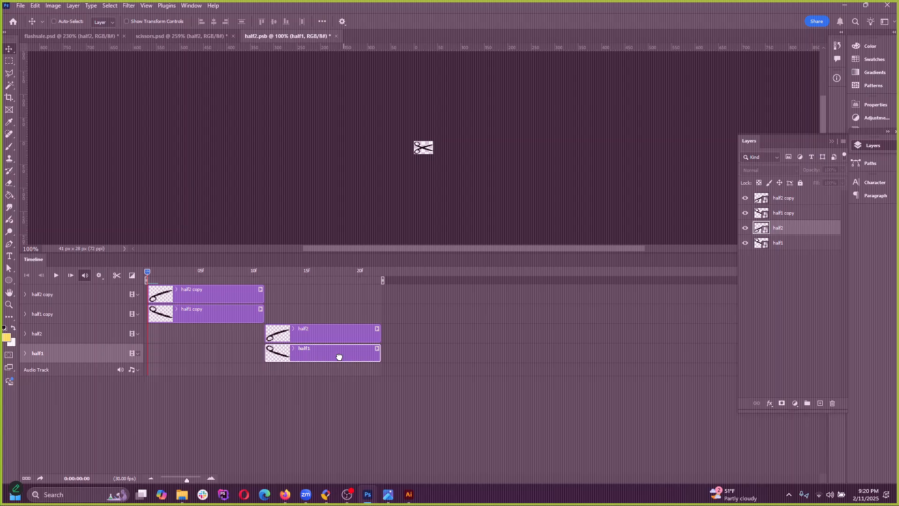
Step: Duplicate the second half2 and half1 pair and shift the originals behind it as a third scissors cycle
shift+click(347, 328)
key(ctrl+j)
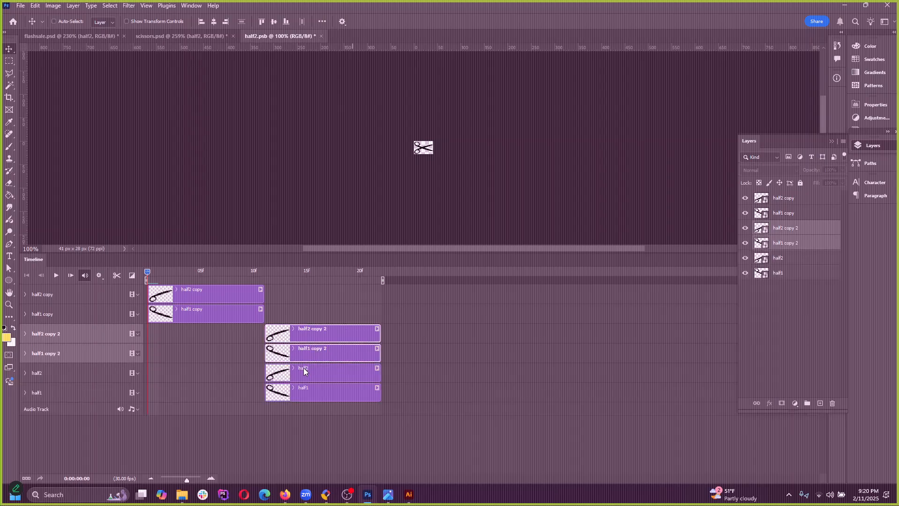
click(303, 370)
shift+click(323, 397)
drag(310, 382, 422, 377)
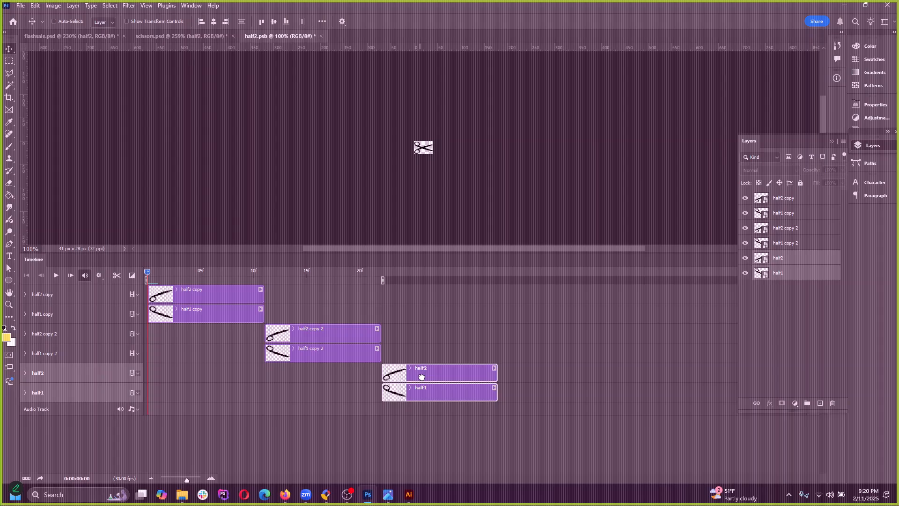
Step: Play the half2.psb timeline from the start to preview the repeated scissors cycles
mouse_move(149, 275)
mouse_down()
mouse_move(447, 291)
mouse_move(158, 287)
mouse_up()
key(space)
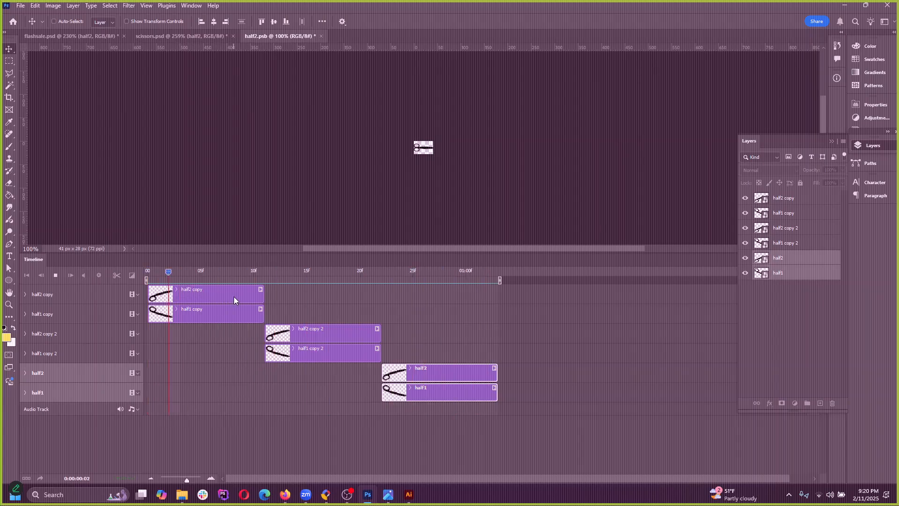
key(space)
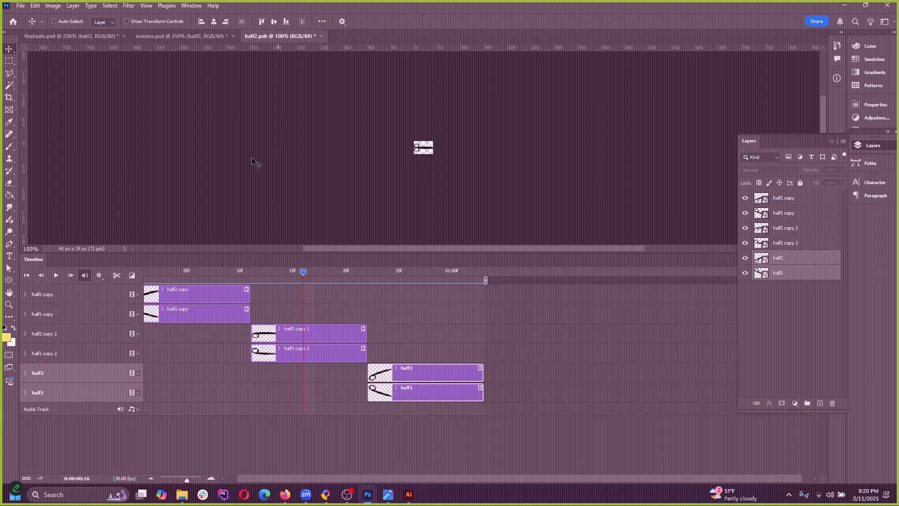
Step: Hide the half2 layer in flashsale.psd's 320x480 group and play the timeline from the start with the 300x50 banner in view
click(184, 40)
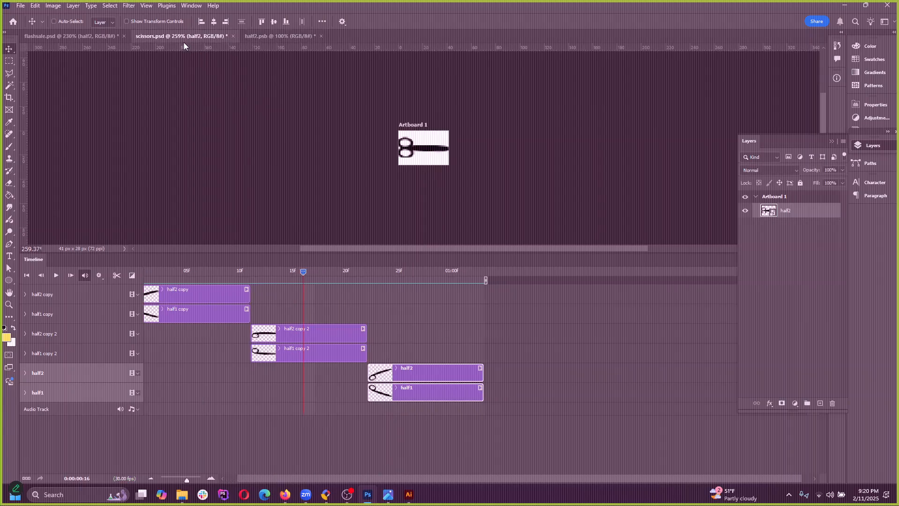
click(86, 41)
key(ctrl+comma)
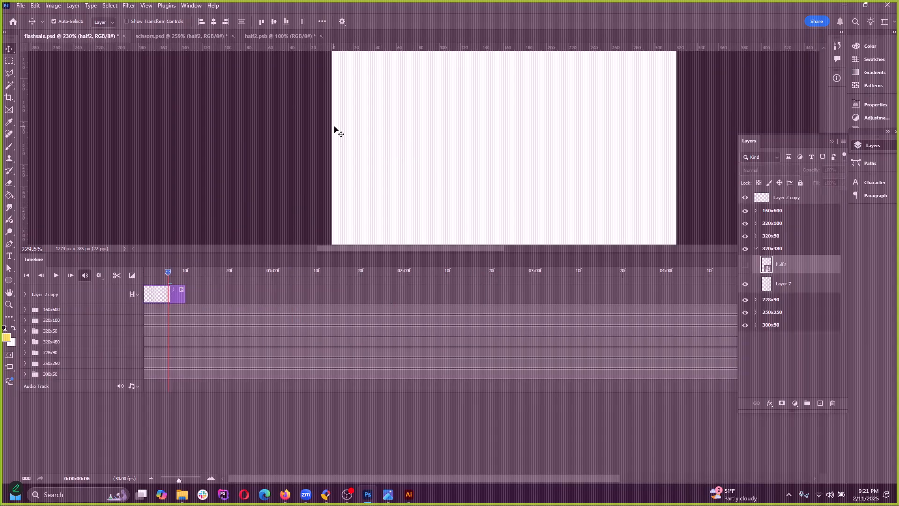
scroll(468, 217, down, 5)
scroll(445, 223, up, 3)
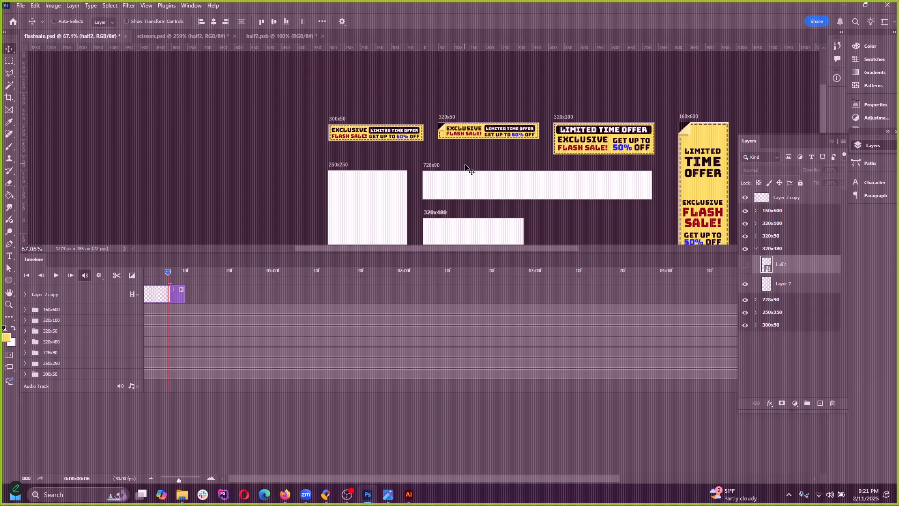
scroll(366, 134, up, 6)
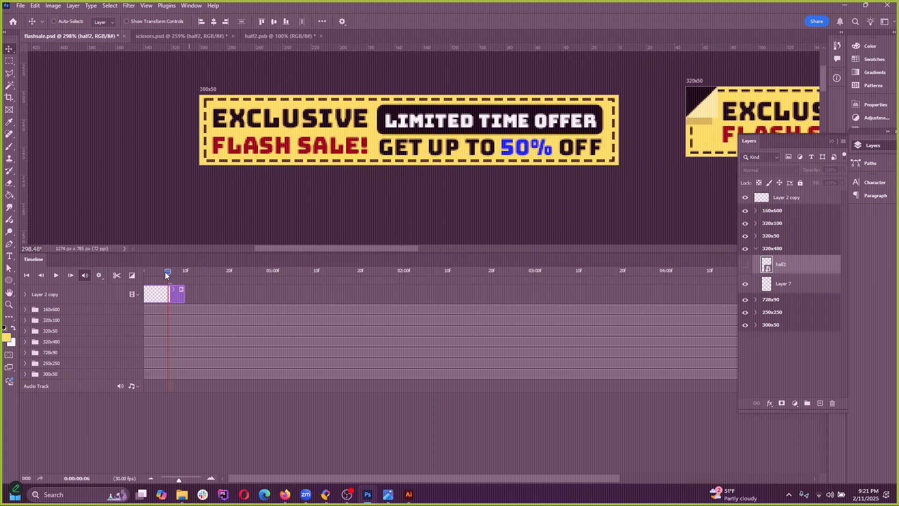
drag(167, 273, 147, 273)
key(space)
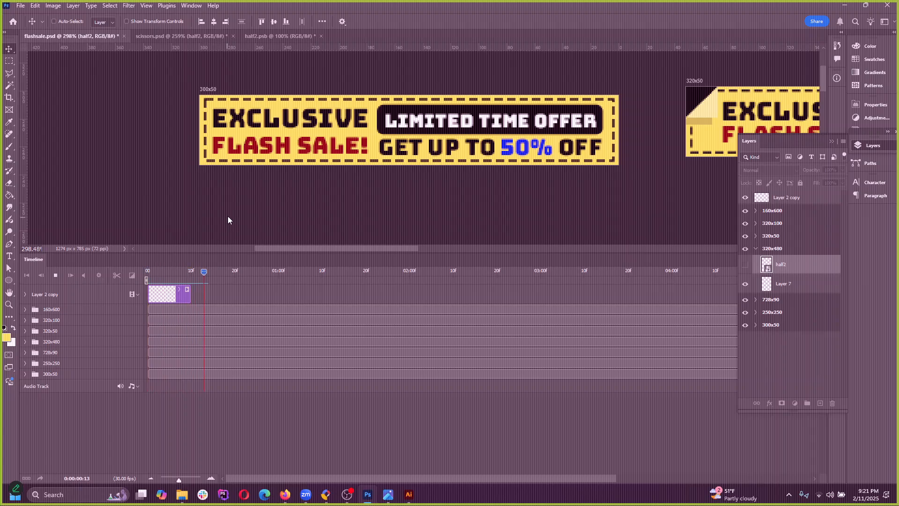
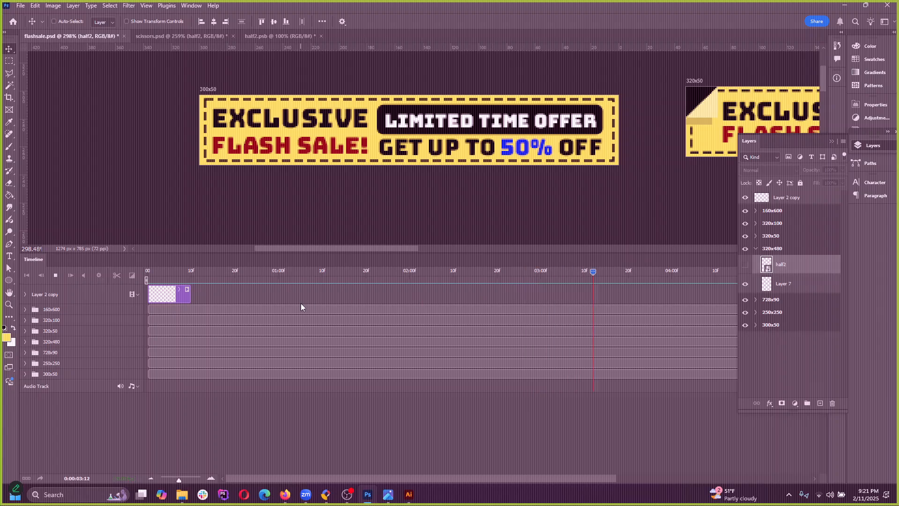
key(space)
Step: Return to half2.psb, duplicate the third half2 and half1 pair, and move the originals behind it as a fourth cycle
click(280, 36)
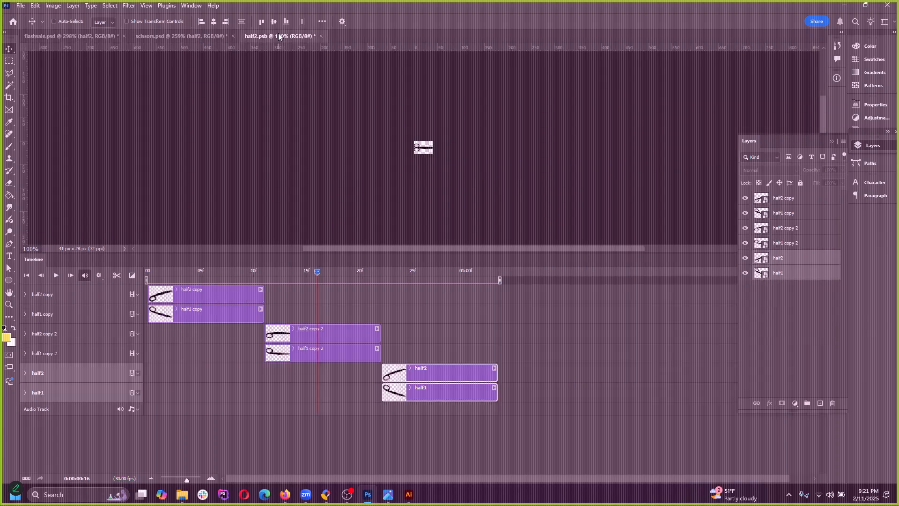
scroll(464, 296, right, 3)
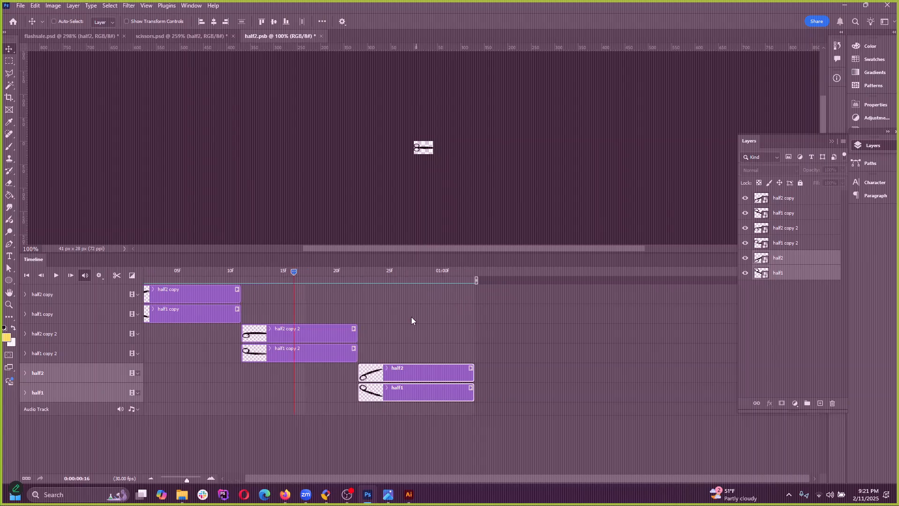
click(832, 142)
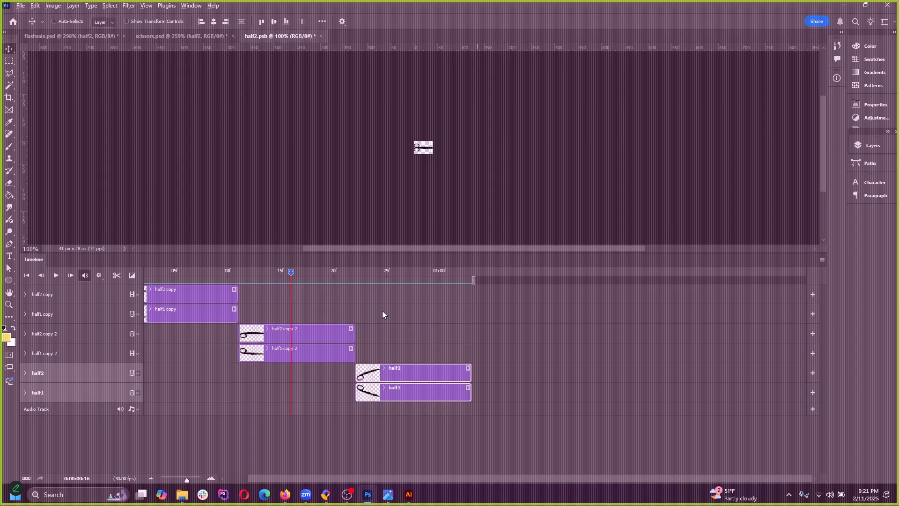
click(450, 373)
click(496, 353)
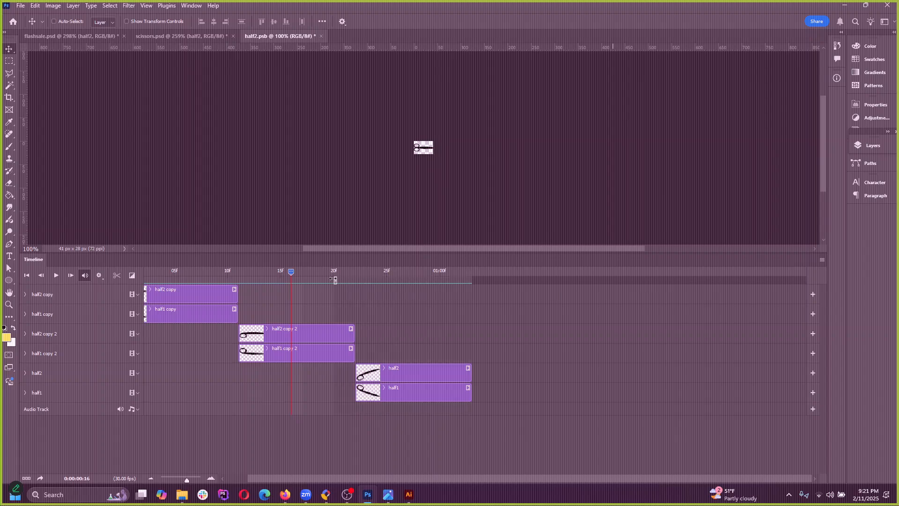
click(412, 378)
shift+click(415, 394)
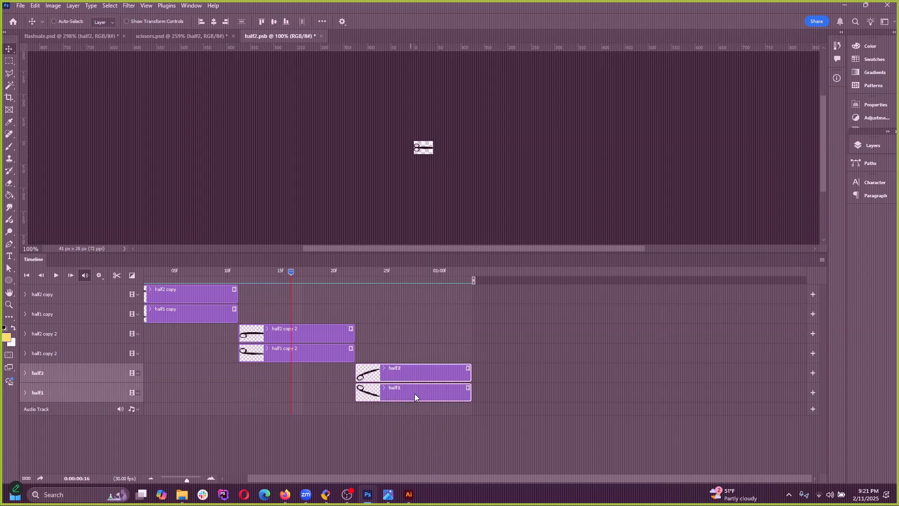
drag(428, 380, 524, 413)
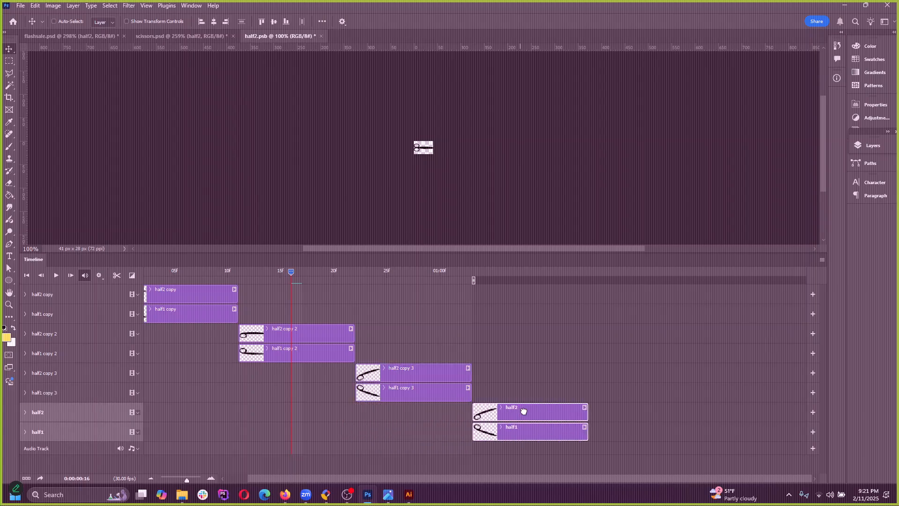
Step: Duplicate the fourth half2 and half1 pair and move the originals to its end as a fifth cycle
key(ctrl+j)
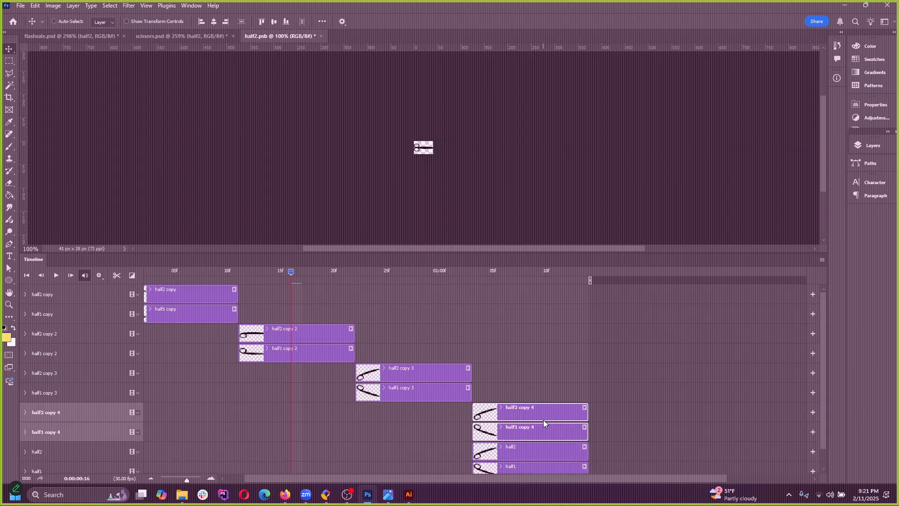
scroll(513, 406, down, 1)
click(619, 447)
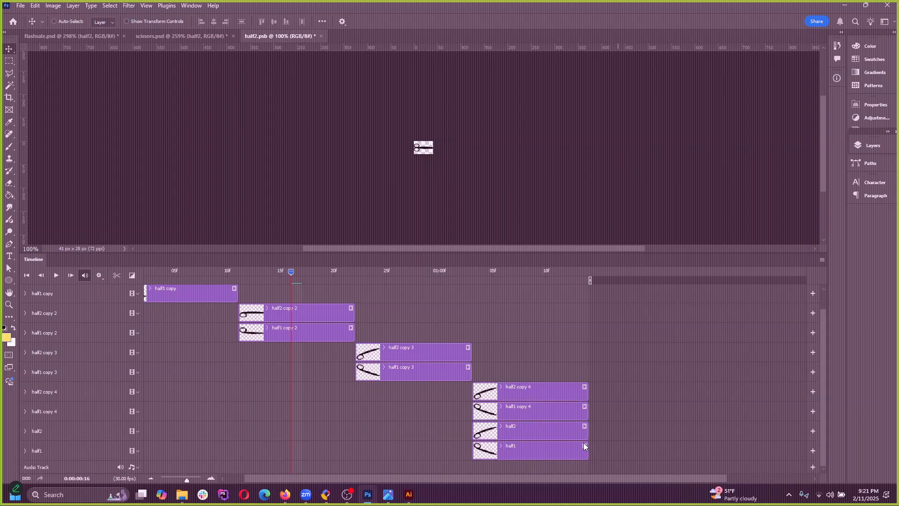
click(541, 433)
shift+click(537, 451)
drag(516, 437, 632, 425)
drag(347, 477, 495, 476)
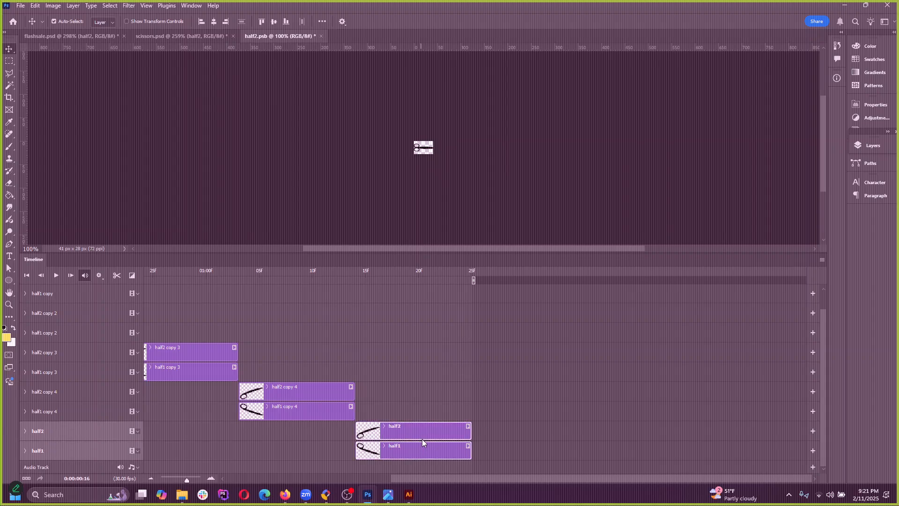
Step: Duplicate the fifth half2 and half1 pair and select the original clips for a sixth cycle
key(ctrl+j)
scroll(445, 431, down, 2)
click(450, 435)
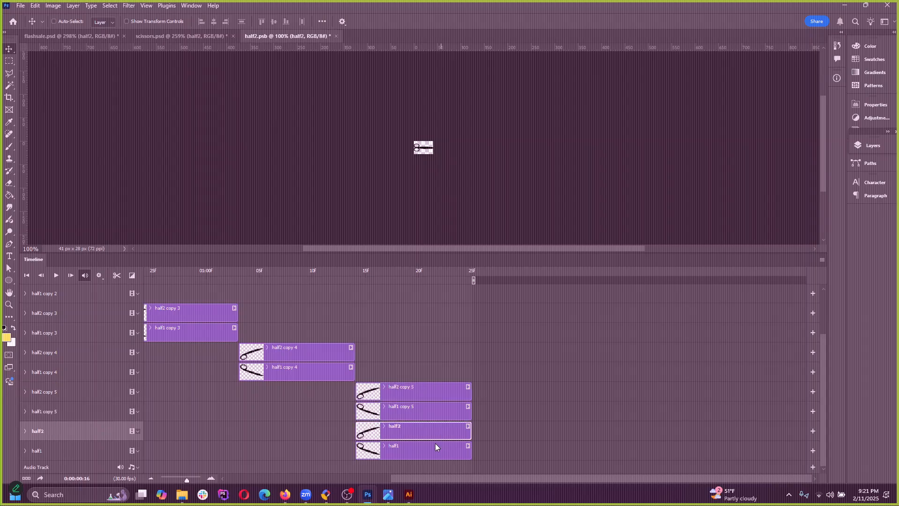
Step: Move the original half1 and half2 clips in the timeline to start at about 01:25f, directly after the copy 5 clips
shift+click(381, 451)
drag(381, 451, 504, 430)
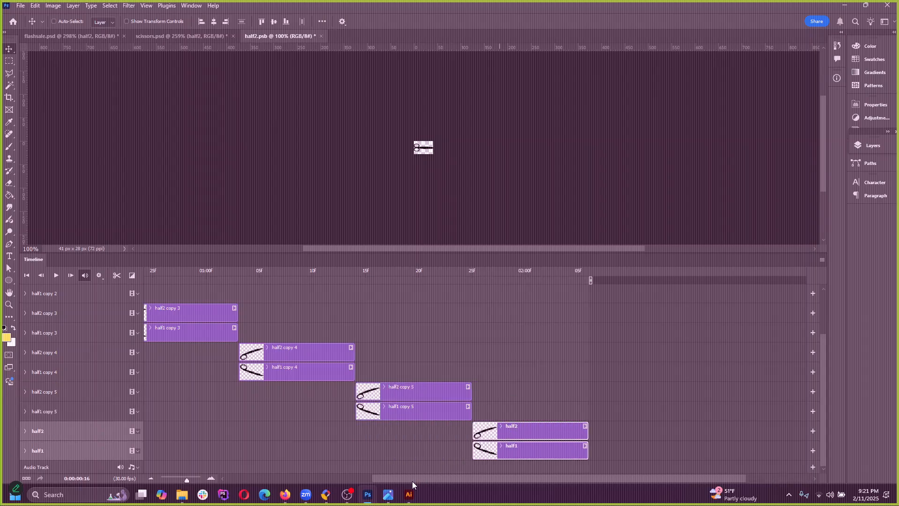
drag(409, 479, 475, 478)
Step: Duplicate the half1 and half2 clips and place the original pair directly after the copies, starting at about 02:06f
click(434, 455)
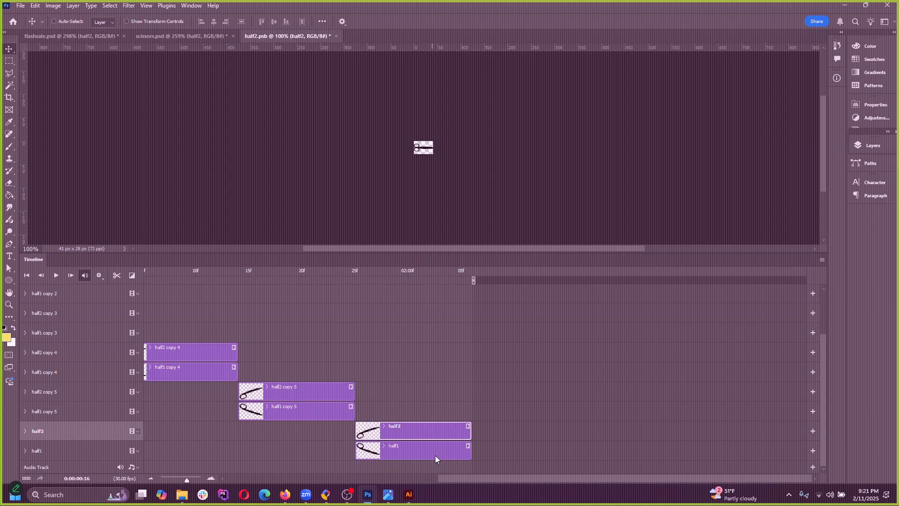
shift+click(436, 429)
key(ctrl+j)
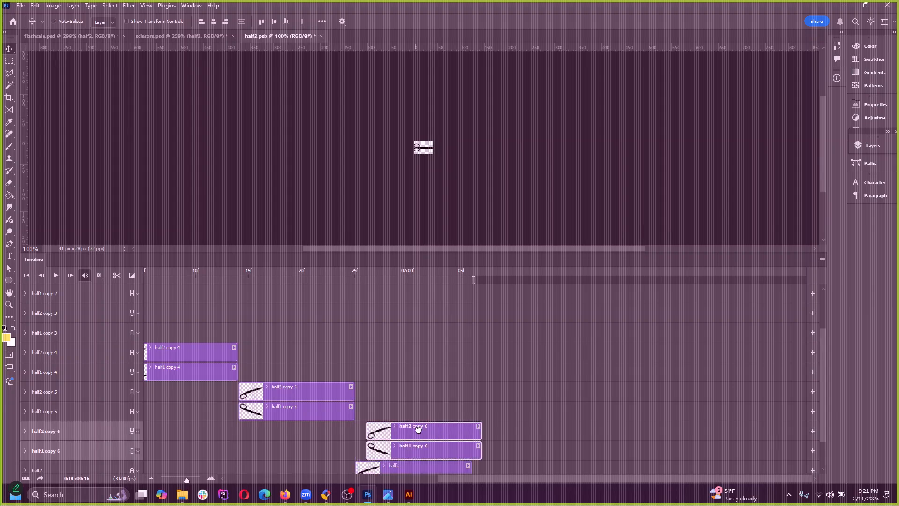
drag(418, 430, 520, 429)
click(513, 438)
scroll(513, 438, down, 2)
click(426, 430)
shift+click(420, 448)
click(543, 370)
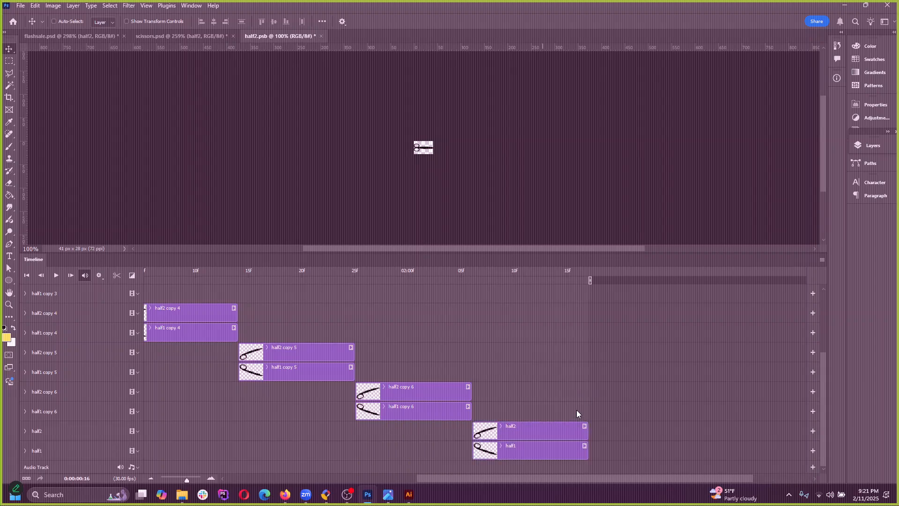
Step: Duplicate the half1 and half2 clips again and shift the originals behind the copies, starting at about 02:17f
click(533, 431)
shift+click(536, 450)
key(ctrl+j)
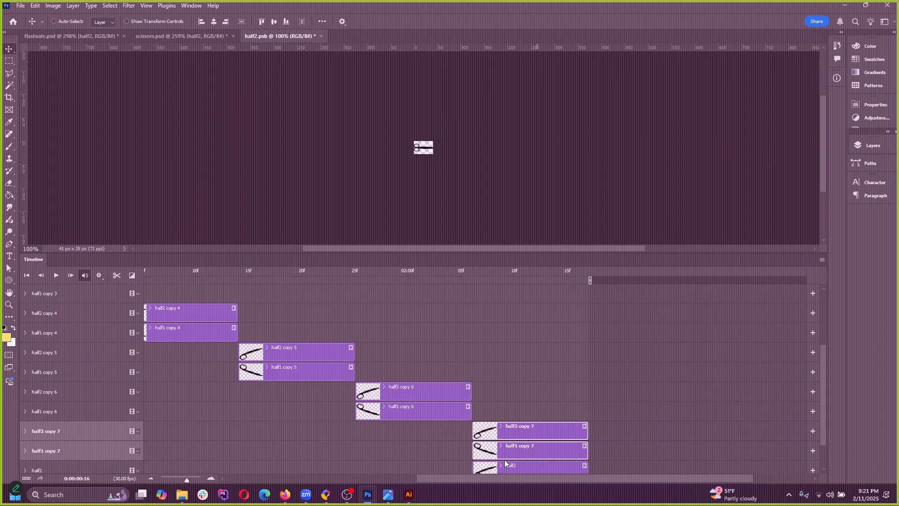
scroll(505, 459, down, 2)
click(551, 434)
shift+click(535, 454)
drag(535, 453, 545, 454)
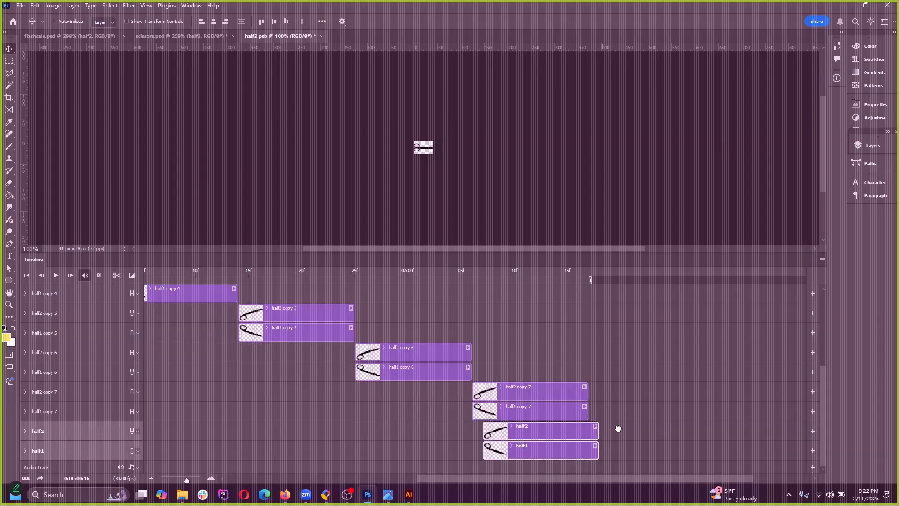
drag(619, 429, 722, 429)
drag(475, 477, 613, 477)
click(510, 410)
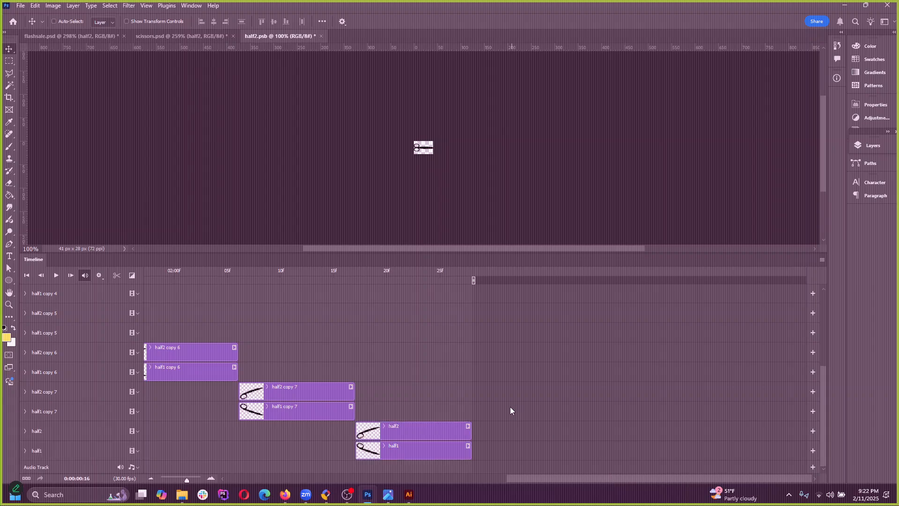
Step: Duplicate the half1 and half2 clips and move the originals to start at about 02:28f, where the copies end
click(443, 435)
shift+click(434, 449)
key(ctrl+j)
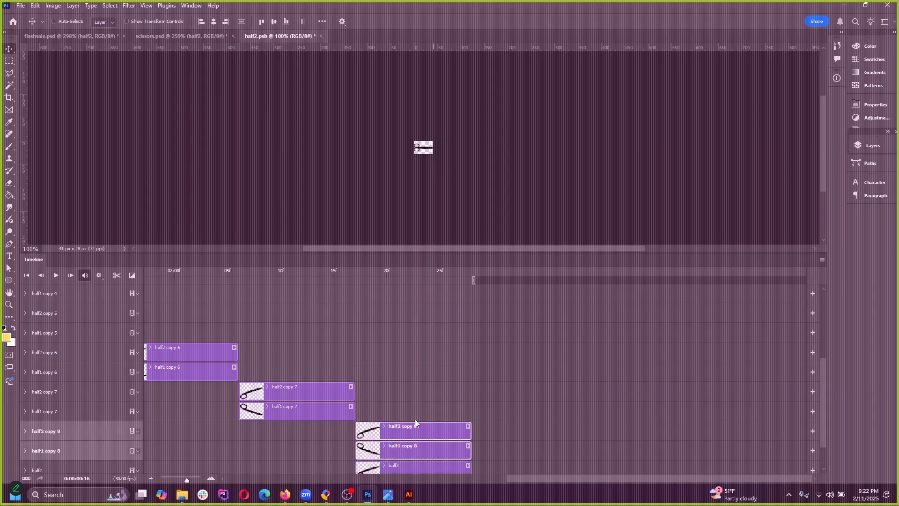
scroll(415, 423, down, 2)
click(427, 429)
shift+click(412, 449)
drag(401, 432, 520, 430)
click(544, 371)
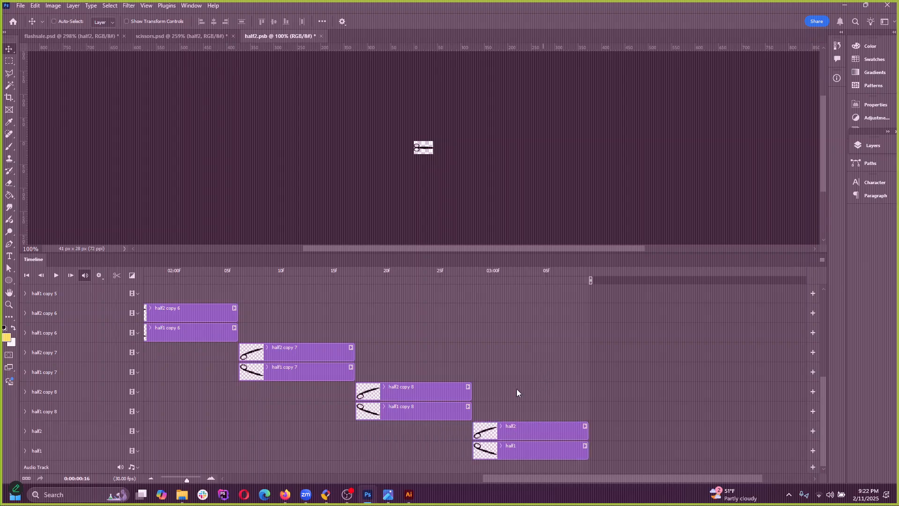
Step: Add another copy of the half1 and half2 clips and move the originals behind it, starting at about 03:09f
click(537, 428)
shift+click(539, 449)
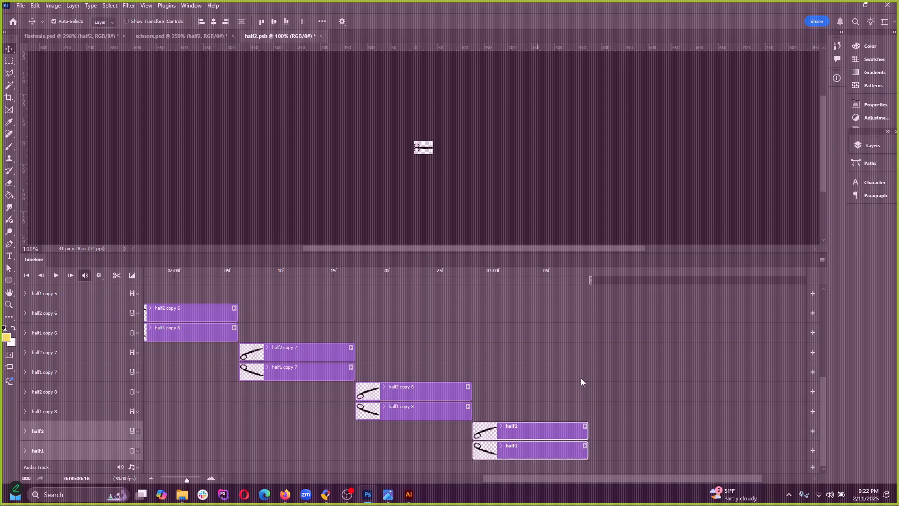
key(ctrl+j)
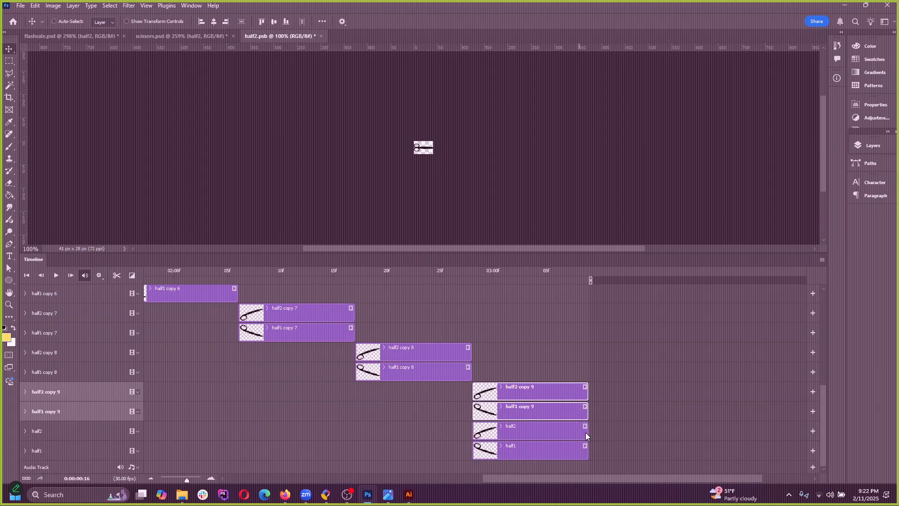
click(562, 435)
shift+click(531, 446)
drag(516, 434, 630, 431)
drag(537, 484, 600, 482)
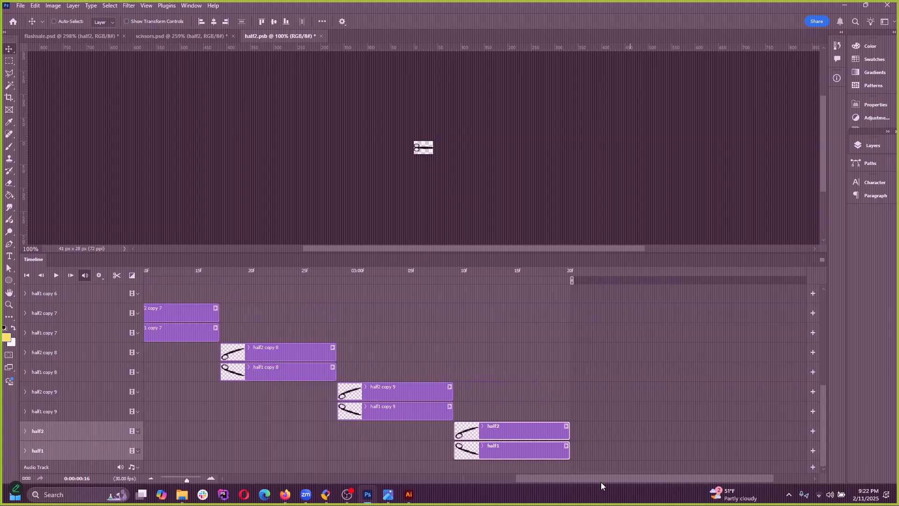
click(580, 389)
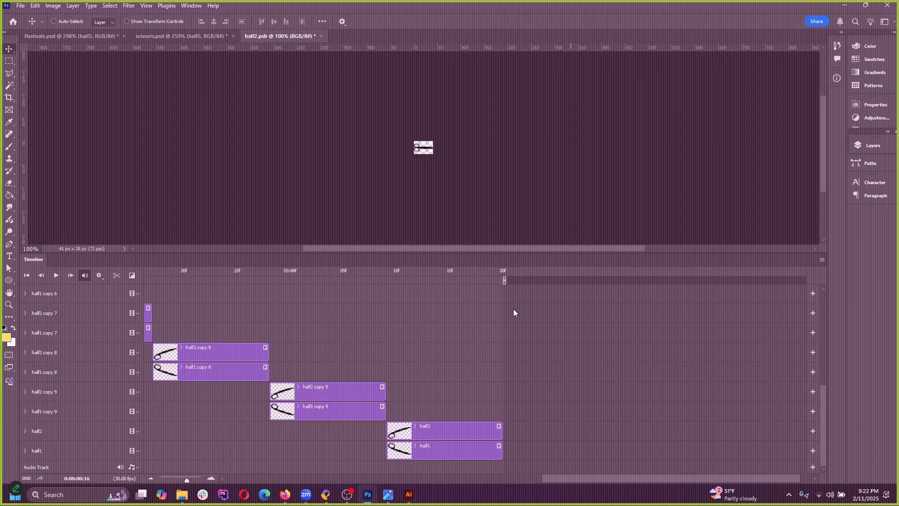
Step: Duplicate the half1 and half2 clips and place the originals directly after the copies, starting at about 03:20f
click(453, 430)
shift+click(448, 444)
key(ctrl+j)
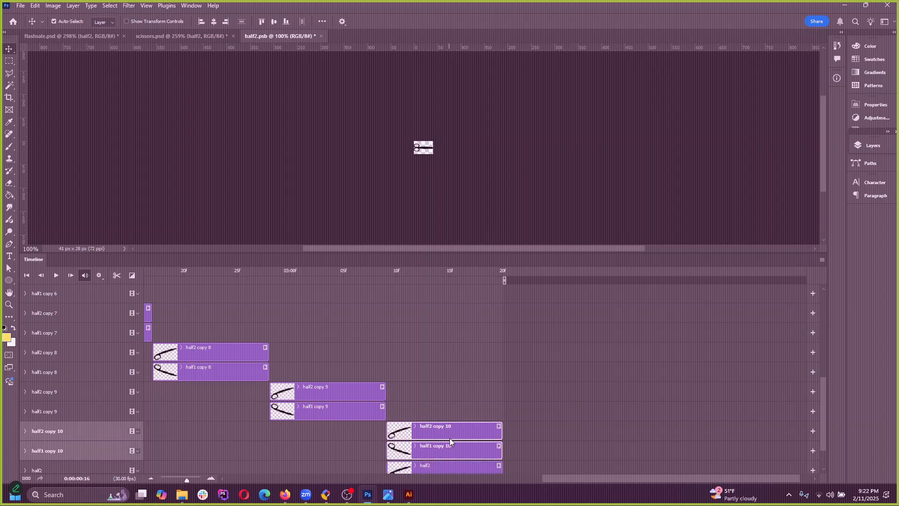
click(494, 396)
scroll(494, 396, down, 2)
click(454, 430)
shift+click(437, 448)
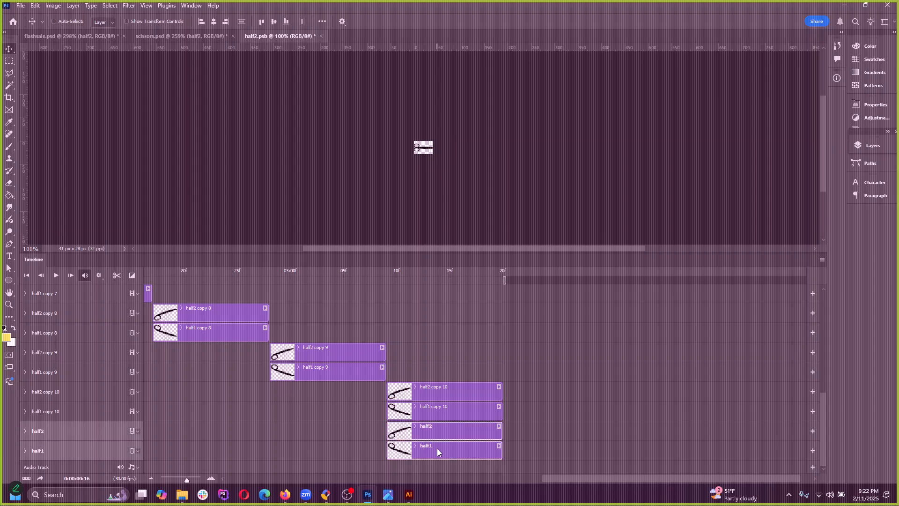
drag(437, 448, 557, 425)
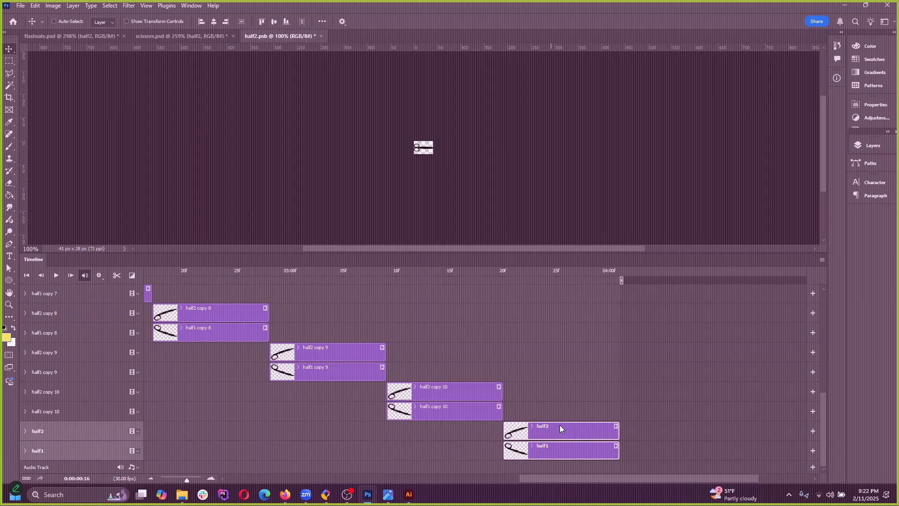
click(627, 371)
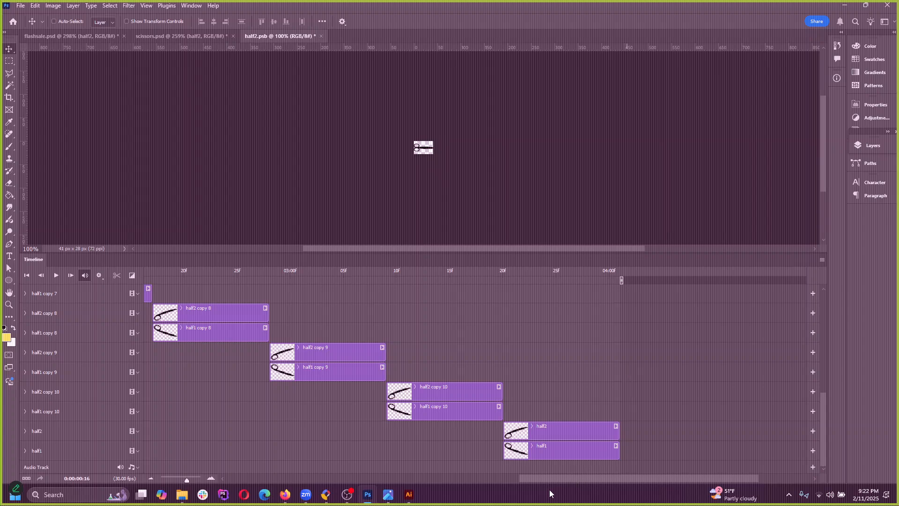
Step: Duplicate the half1 and half2 clips once more and shift the originals behind the copies to about 04:01f
drag(567, 483, 634, 478)
click(431, 435)
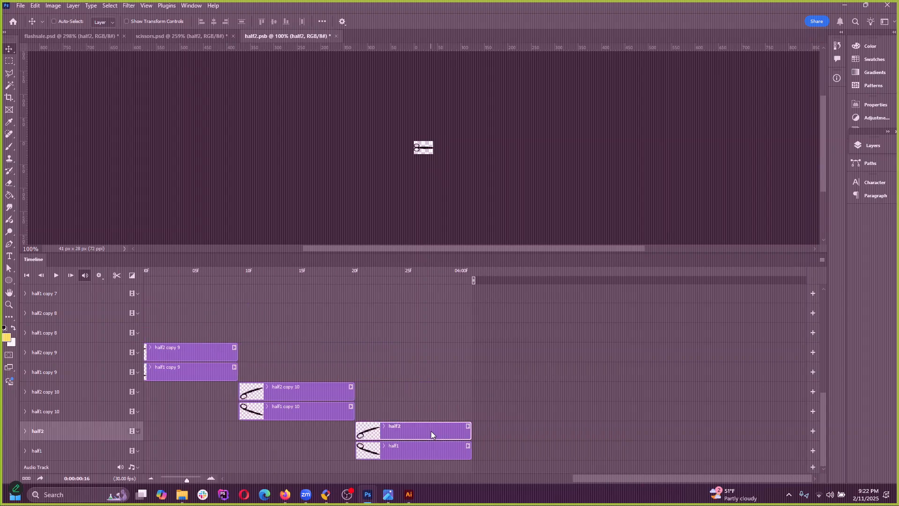
click(473, 359)
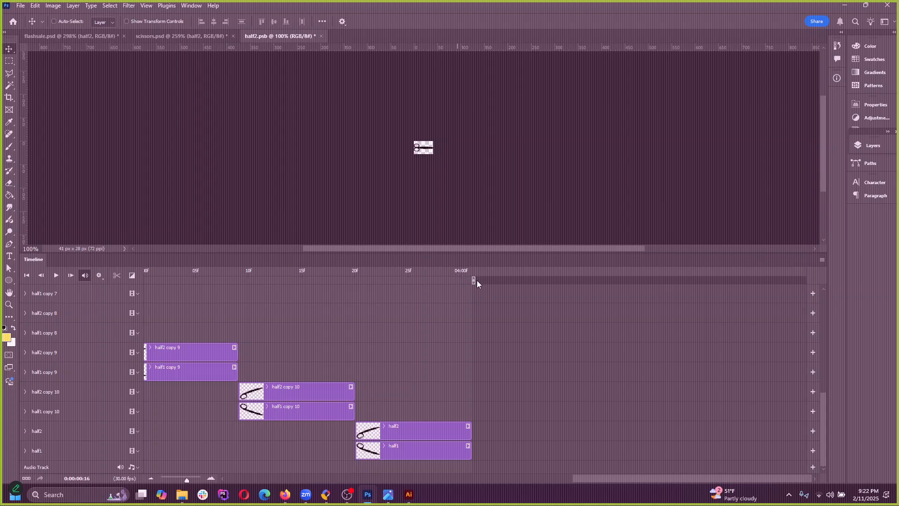
drag(634, 482, 291, 427)
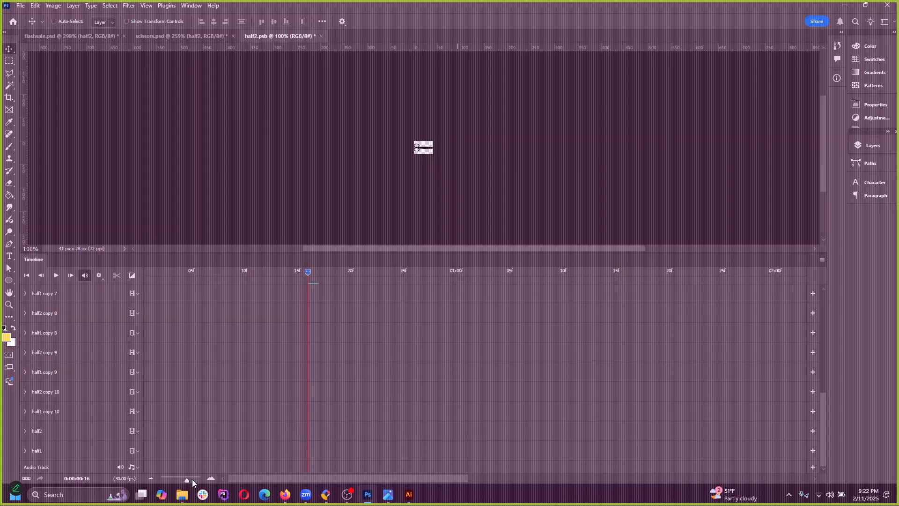
drag(187, 479, 176, 482)
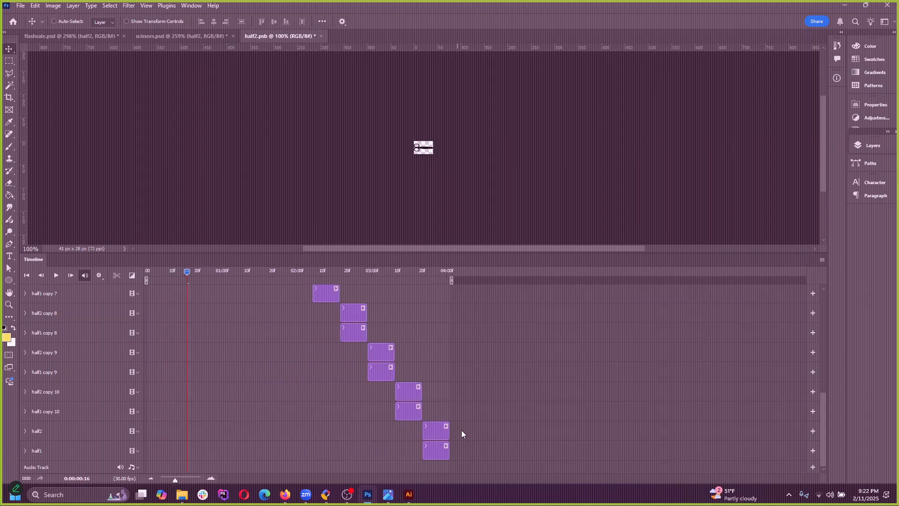
click(434, 434)
shift+click(434, 449)
key(ctrl+j)
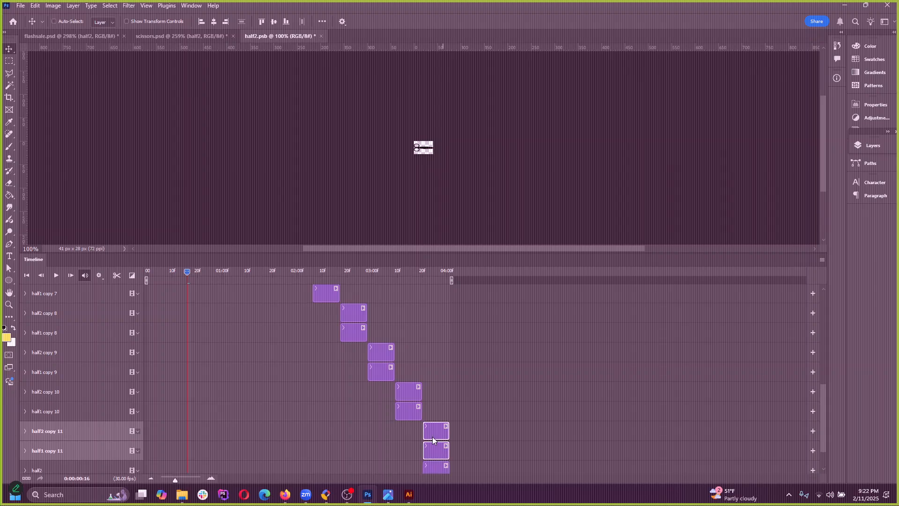
click(504, 454)
scroll(504, 454, down, 2)
click(431, 432)
shift+click(429, 447)
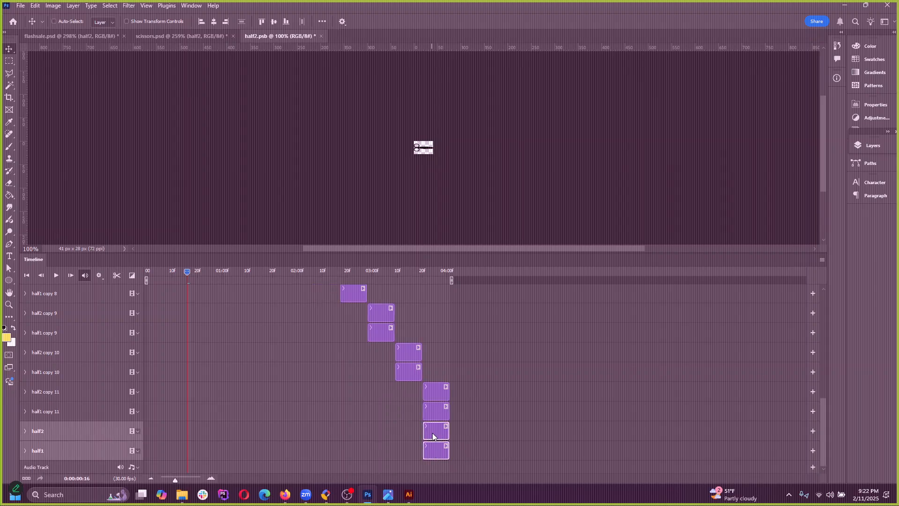
drag(432, 433, 459, 433)
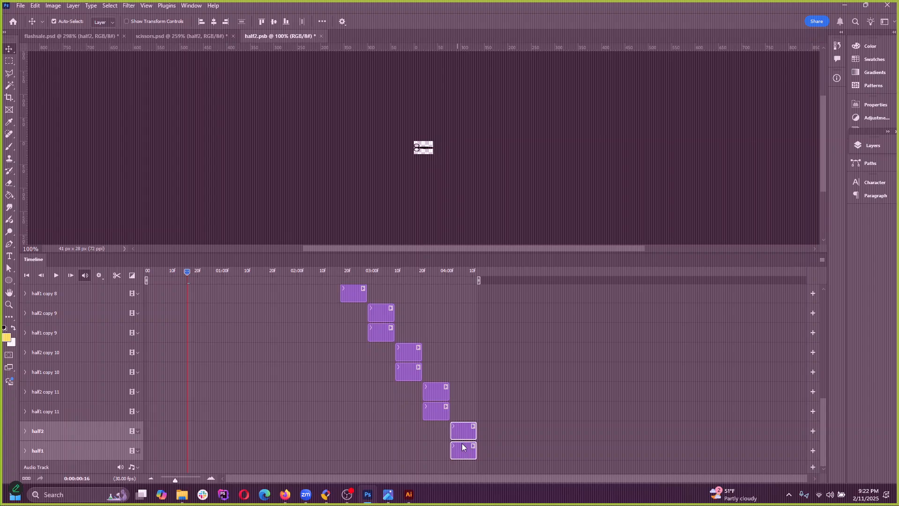
Step: Duplicate the half1 and half2 clips and move the originals to start at about 04:12f, right after the copies
key(ctrl+j)
scroll(470, 457, down, 2)
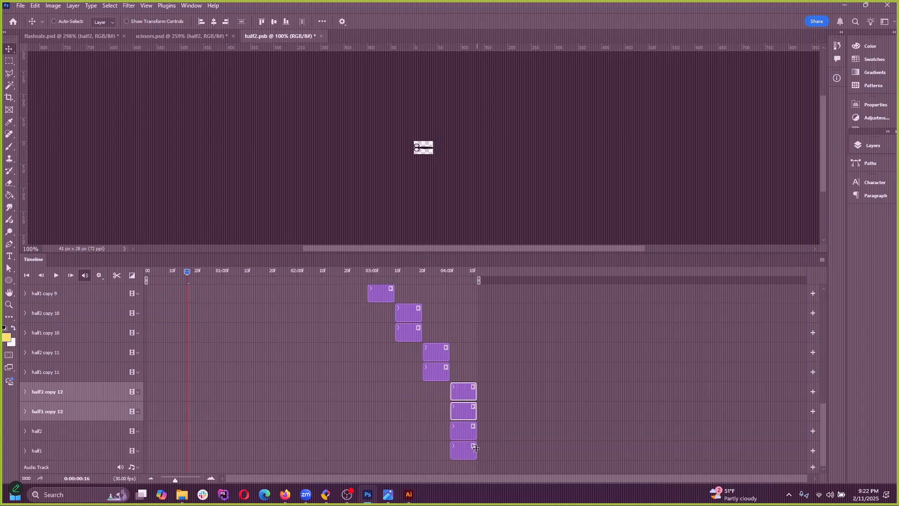
click(463, 432)
shift+click(464, 451)
drag(462, 435, 490, 436)
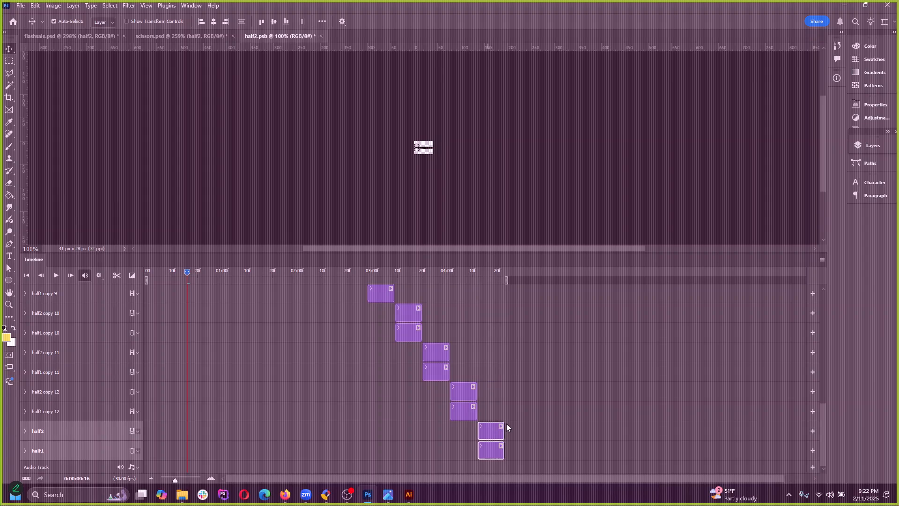
Step: Add a further copy of the half1 and half2 clips and place the originals after it at about 04:23f
key(ctrl+j)
scroll(506, 438, down, 2)
click(499, 431)
shift+click(494, 451)
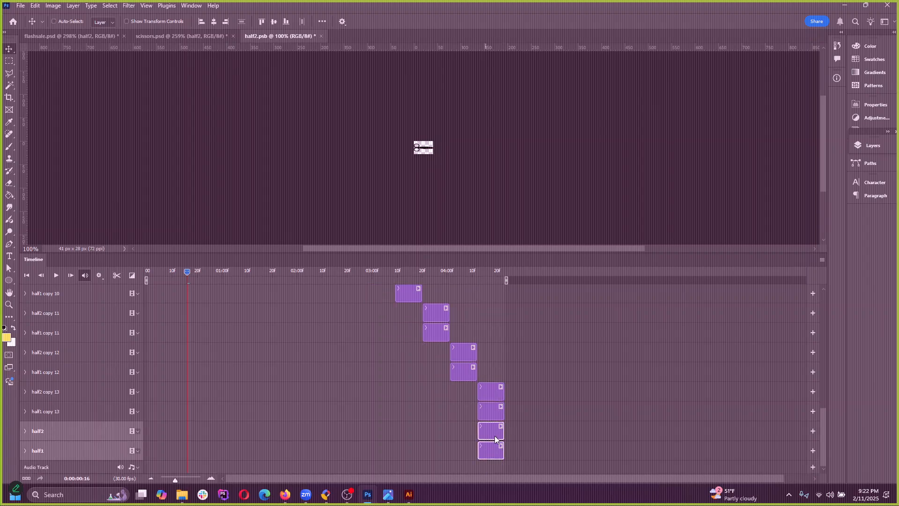
drag(495, 435, 523, 435)
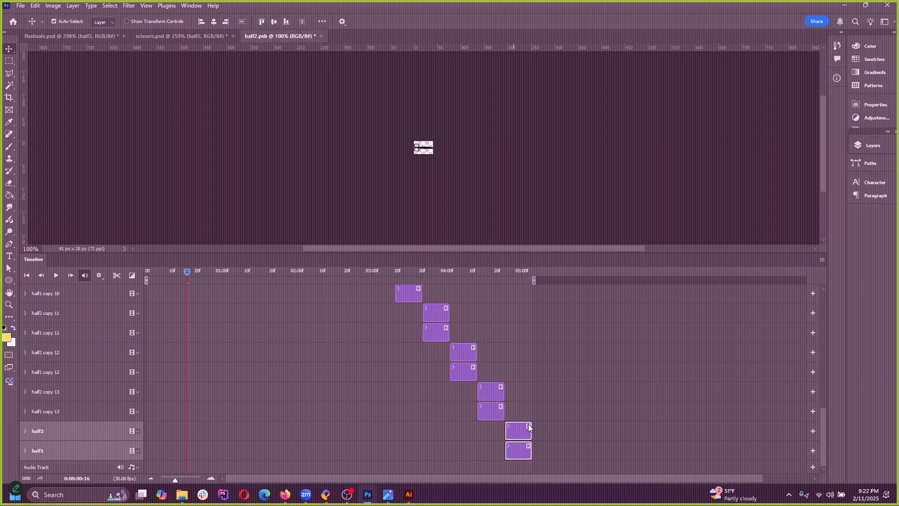
ctrl+click(568, 401)
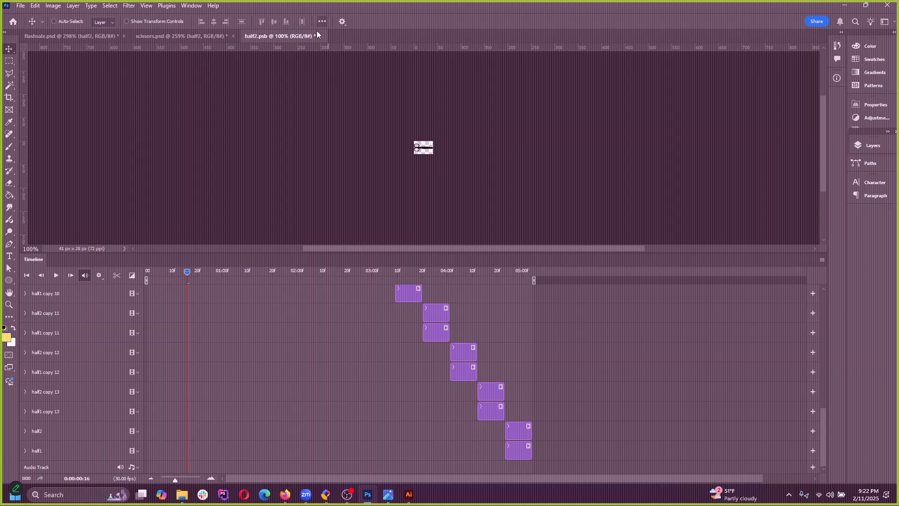
Step: Return the playhead to the first frame, then close half2.psb and save its changes
key(Home)
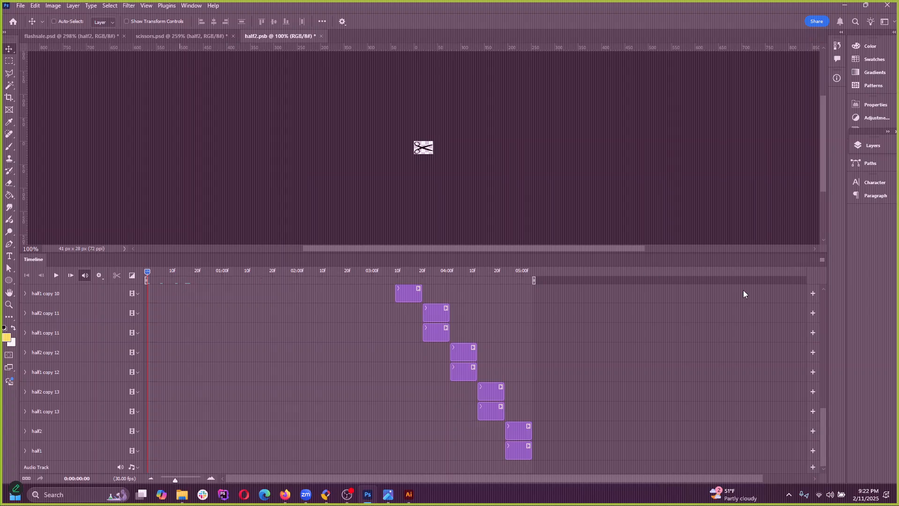
click(321, 36)
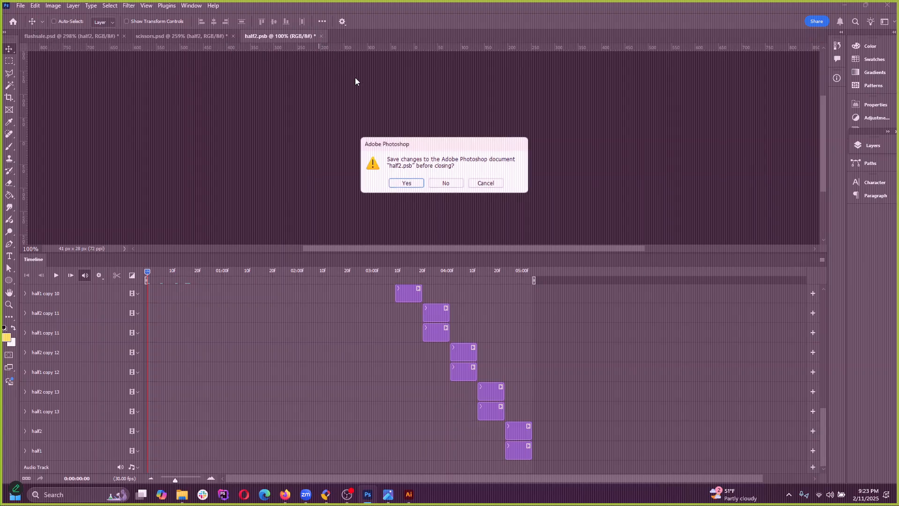
click(406, 184)
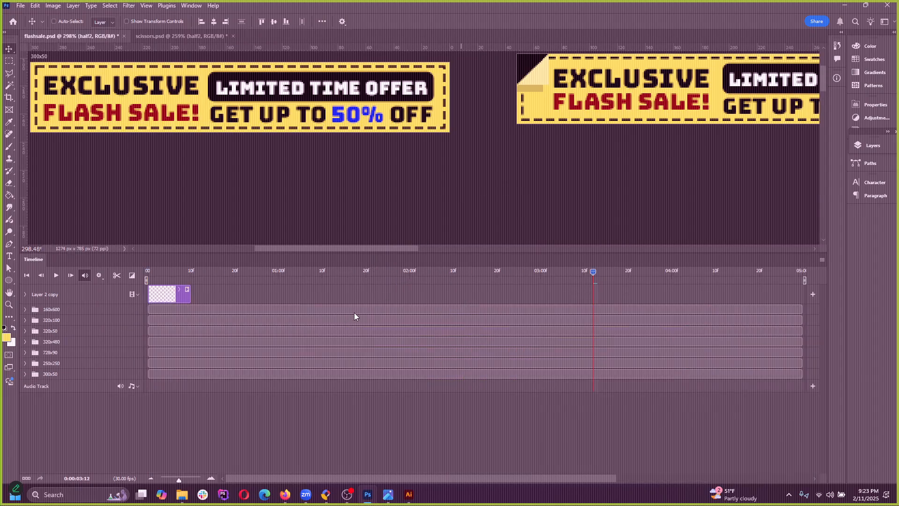
Step: Return the playhead in flashsale.psd to the start of the timeline and bring the banner artboards into view
drag(578, 271, 60, 263)
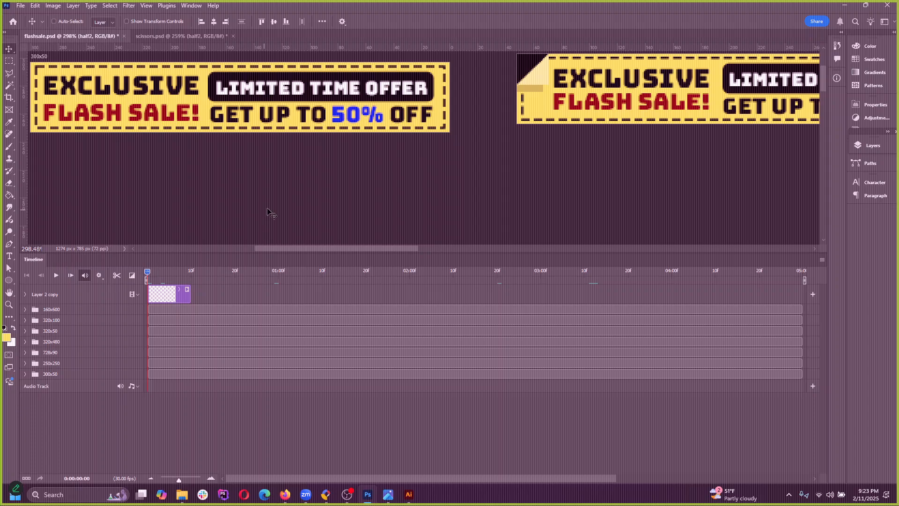
scroll(279, 249, left, 5)
scroll(333, 243, right, 4)
scroll(334, 211, down, 1)
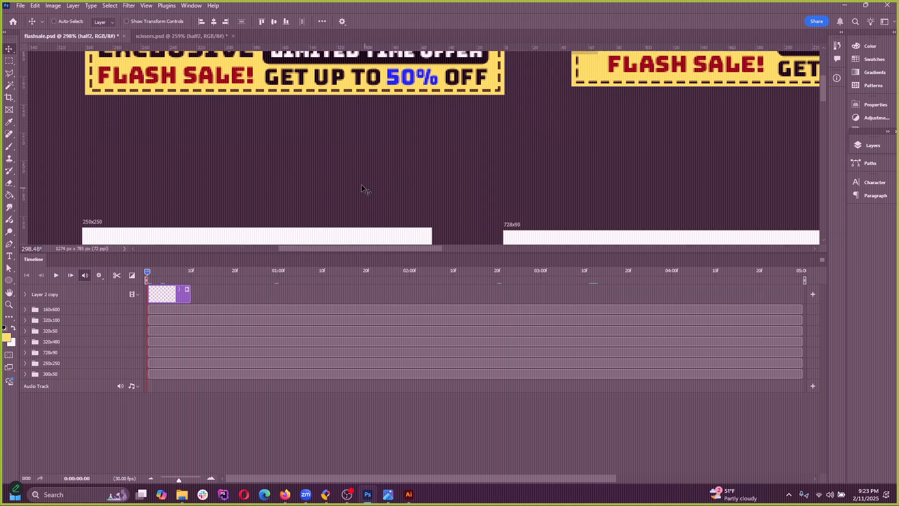
scroll(349, 189, down, 3)
scroll(350, 192, down, 5)
scroll(405, 213, down, 3)
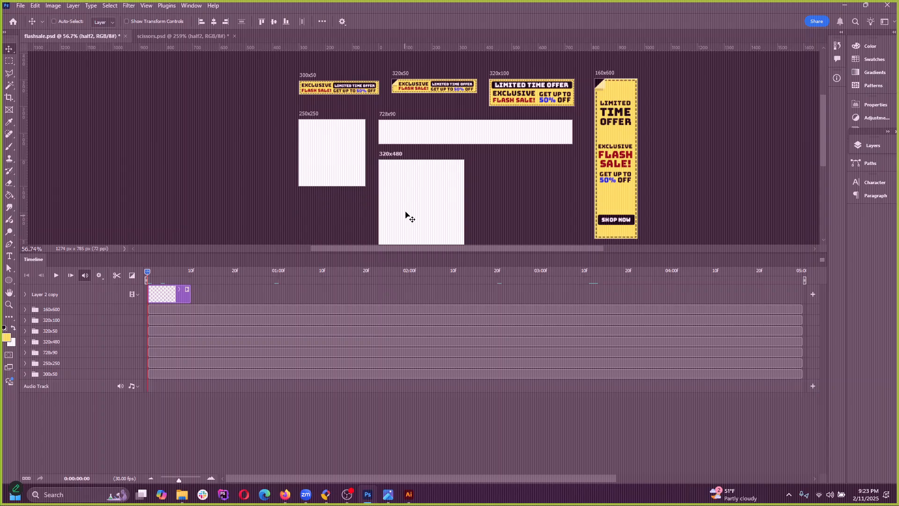
Step: Zoom in on the 320x480 artboard and play the timeline to check the scissors animation
scroll(404, 209, down, 1)
scroll(404, 209, up, 1)
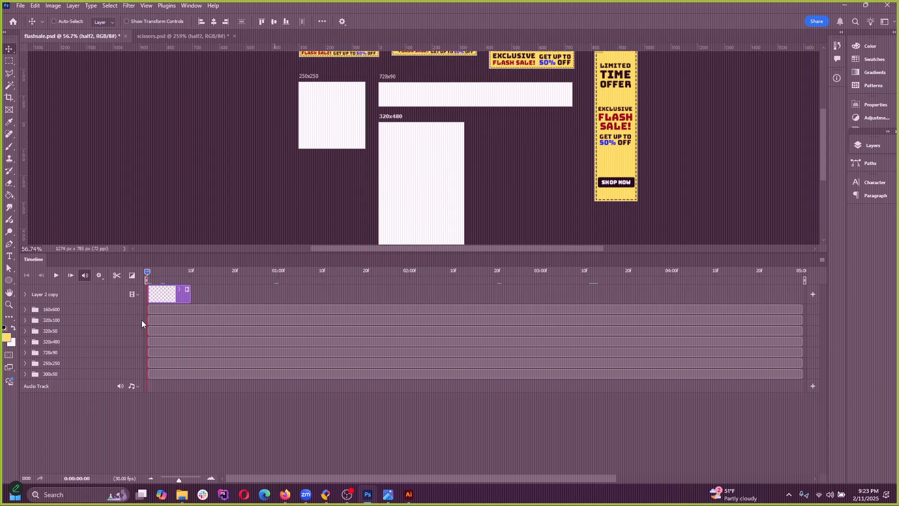
click(27, 295)
click(27, 294)
click(869, 150)
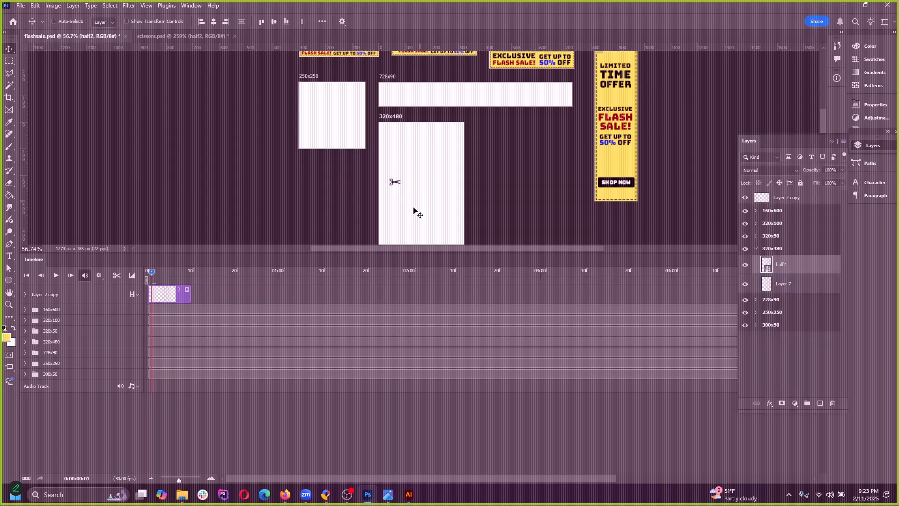
scroll(417, 213, up, 6)
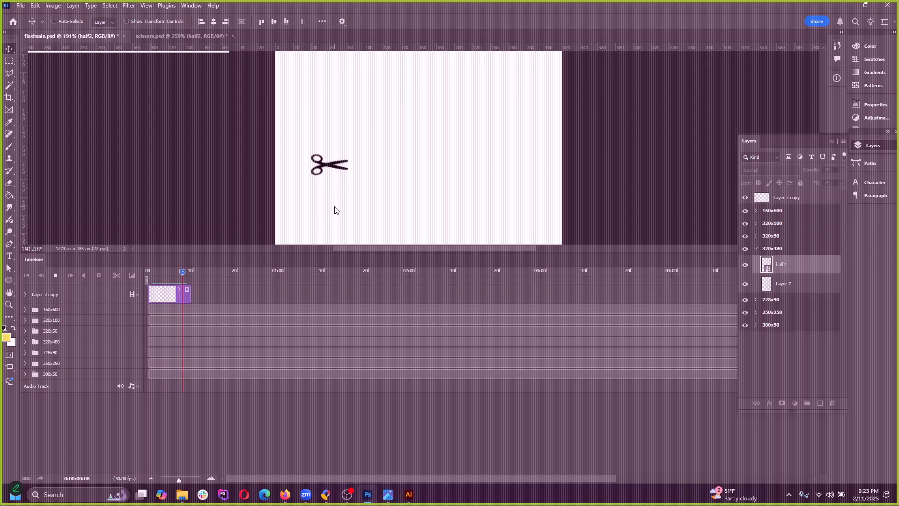
key(space)
Step: Extend the Layer 2 copy clip to 05:00f, then play the timeline from its first frame
drag(190, 293, 479, 293)
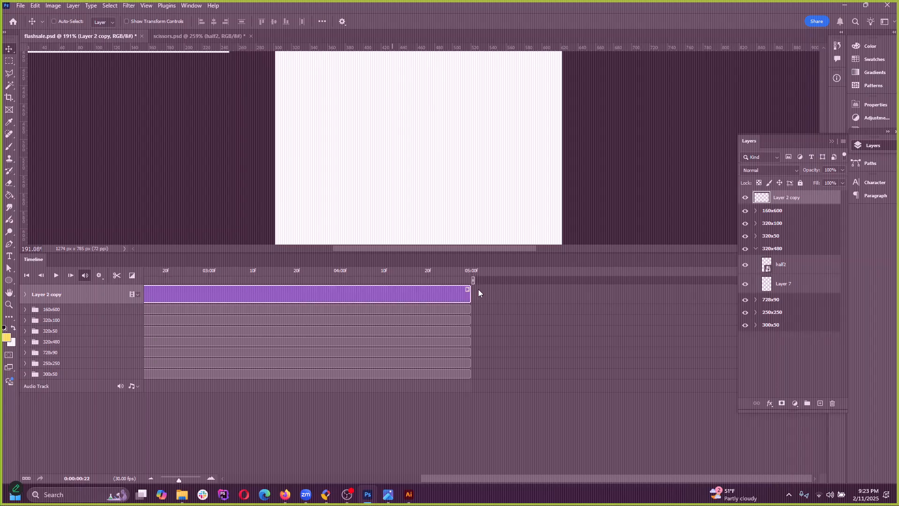
drag(455, 248, 422, 247)
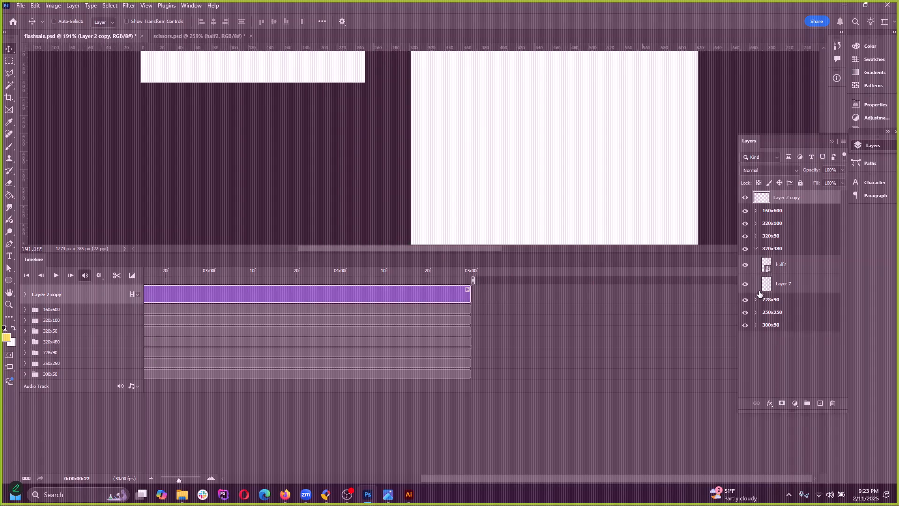
key(space)
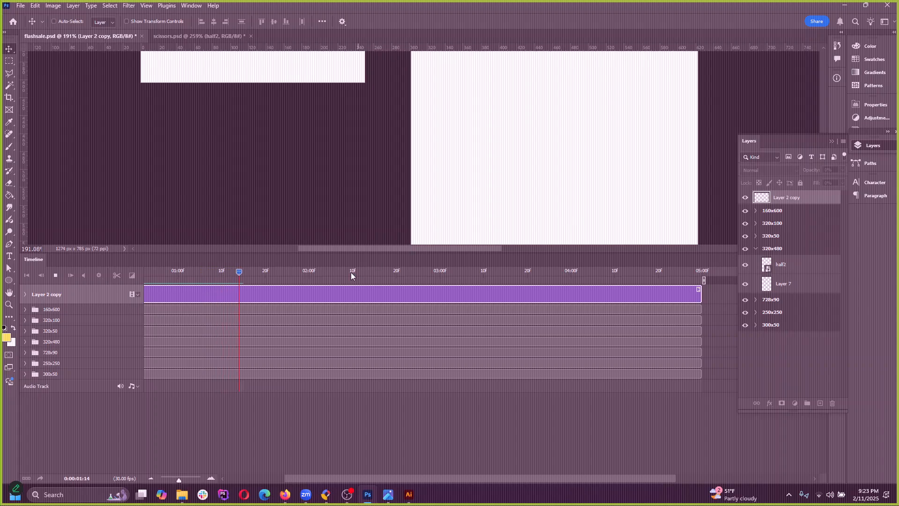
key(space)
key(Home)
key(space)
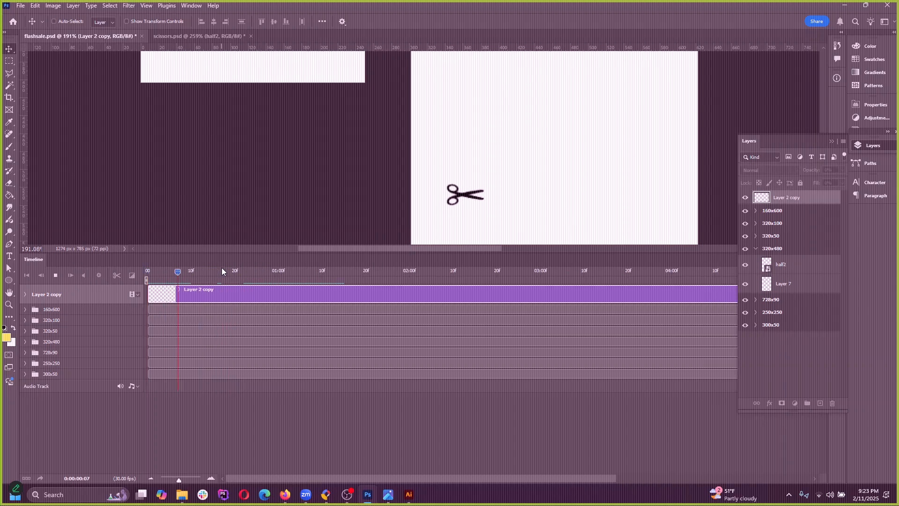
key(Home)
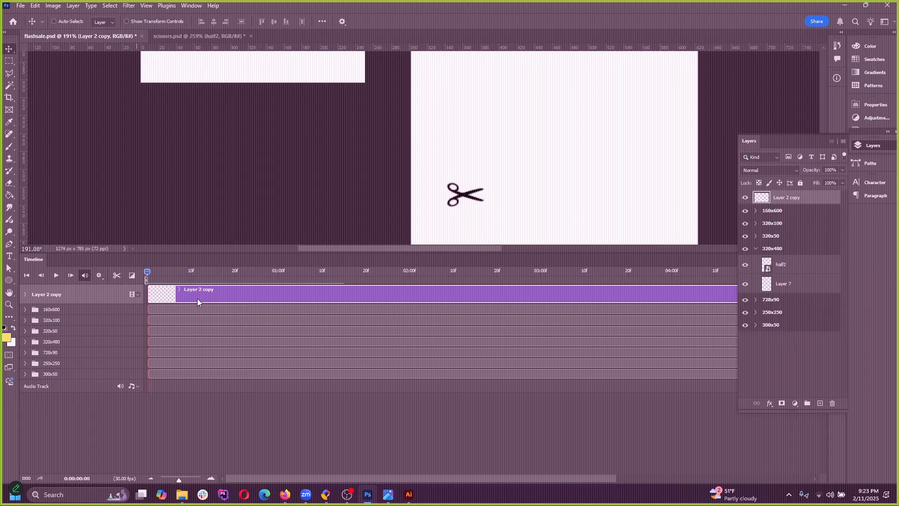
Step: Open the half2 smart object and inspect its full run of staggered clips while playing the timeline
click(768, 283)
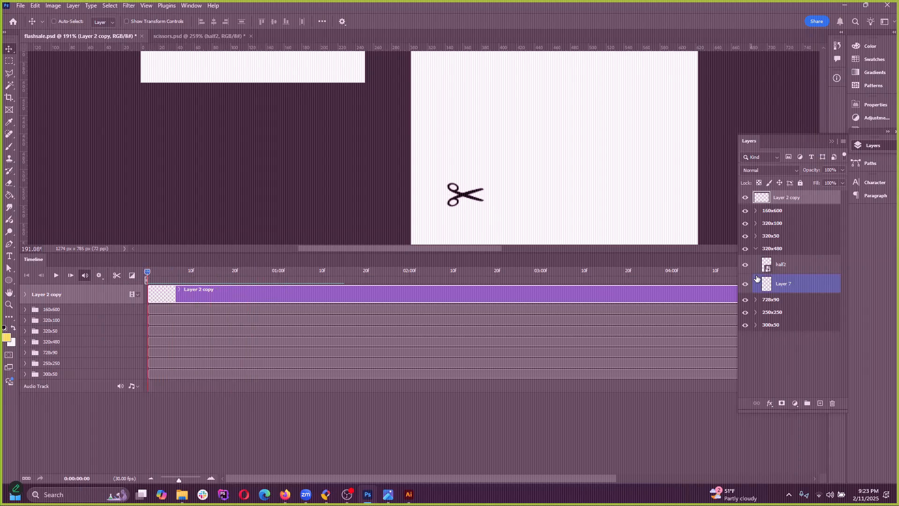
double_click(767, 267)
scroll(293, 295, down, 8)
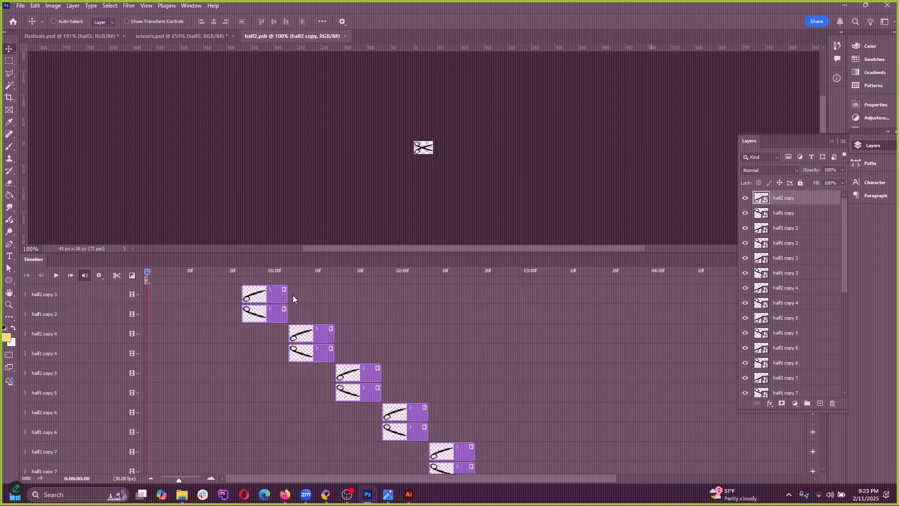
drag(179, 480, 170, 479)
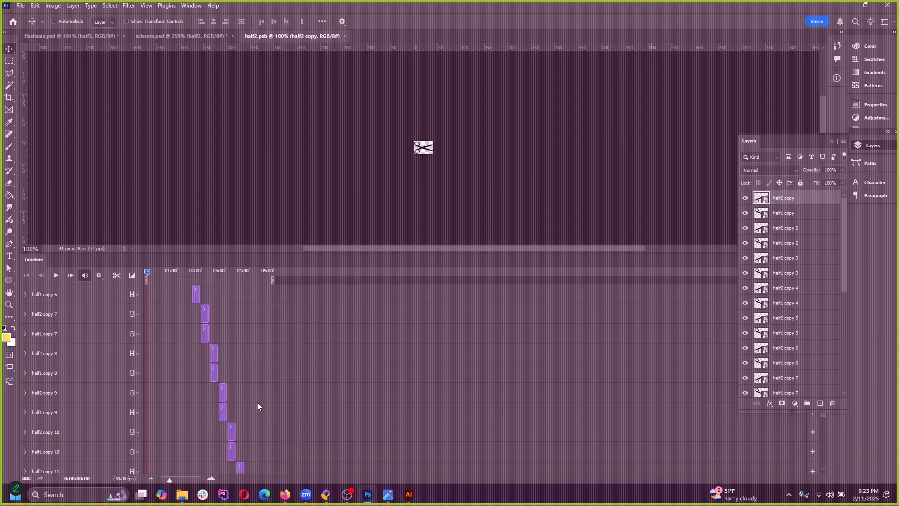
scroll(281, 380, down, 5)
scroll(291, 355, up, 10)
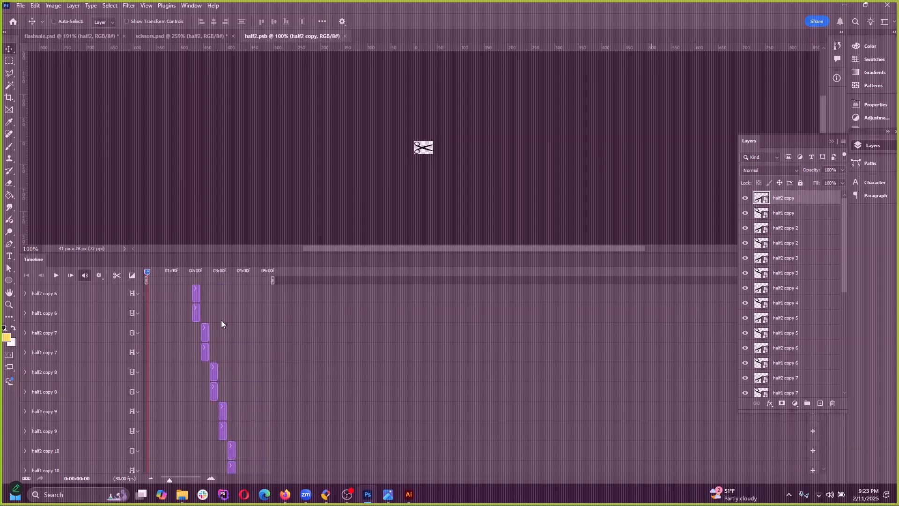
key(space)
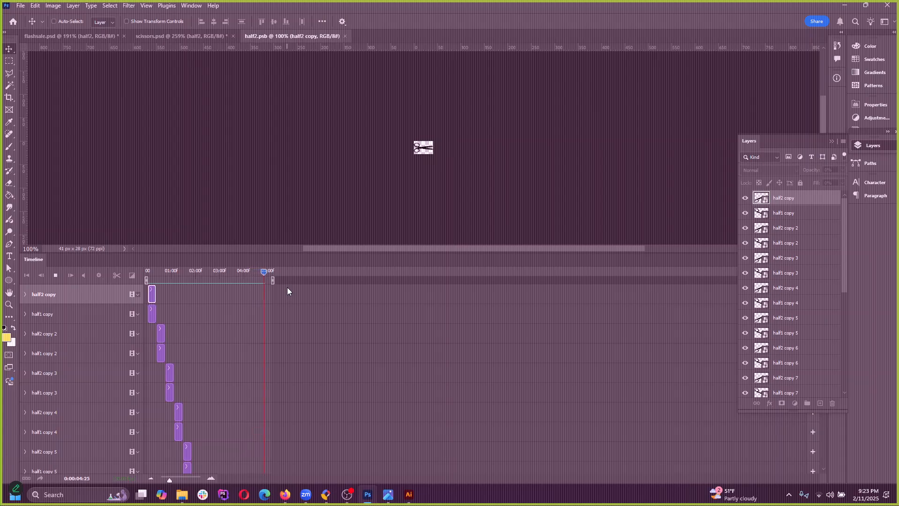
key(space)
Step: Return the half2.psb playhead to the first frame, then save and close the smart object
click(345, 36)
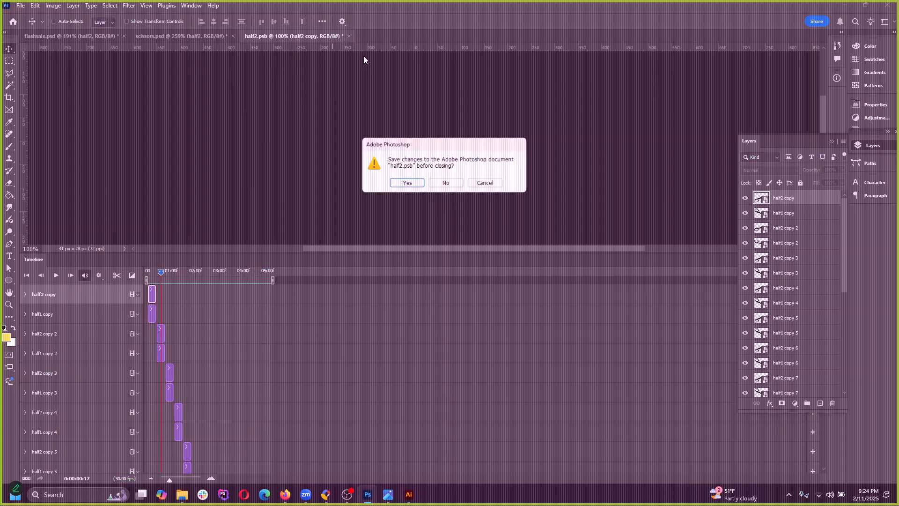
click(481, 188)
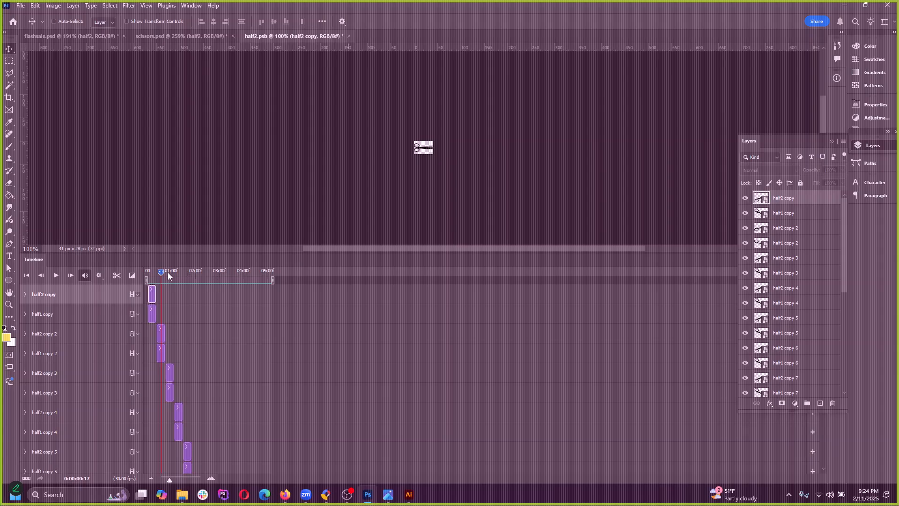
key(Home)
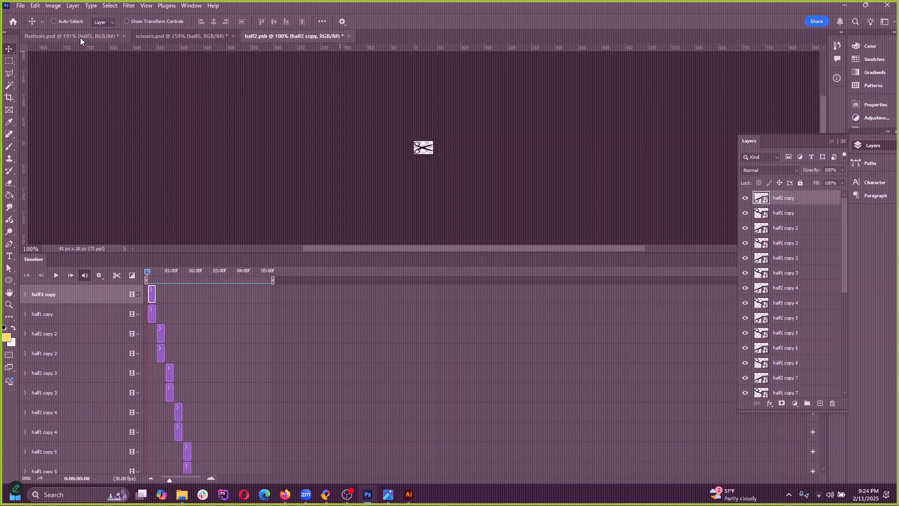
click(21, 6)
click(33, 111)
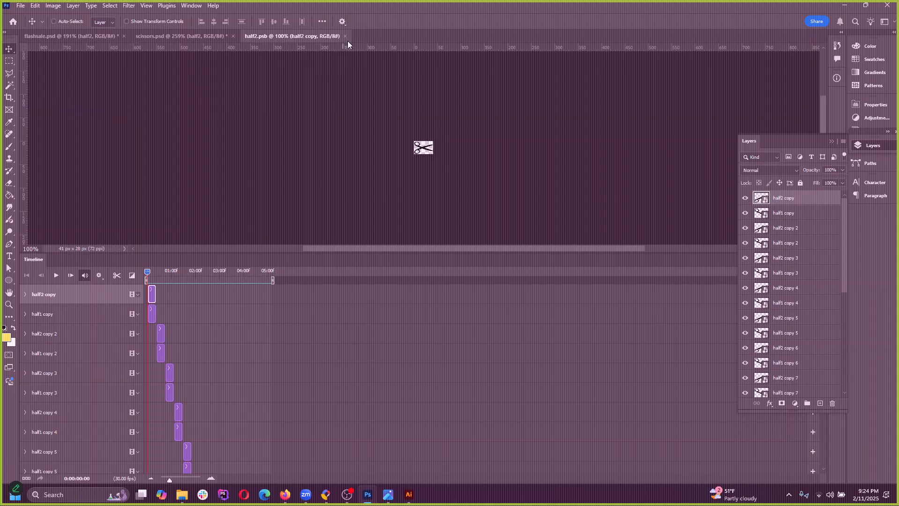
click(374, 36)
Step: Hide Layer 7 in the 320x480 artboard and scrub through the opening frames to check the scissors
drag(146, 276, 170, 272)
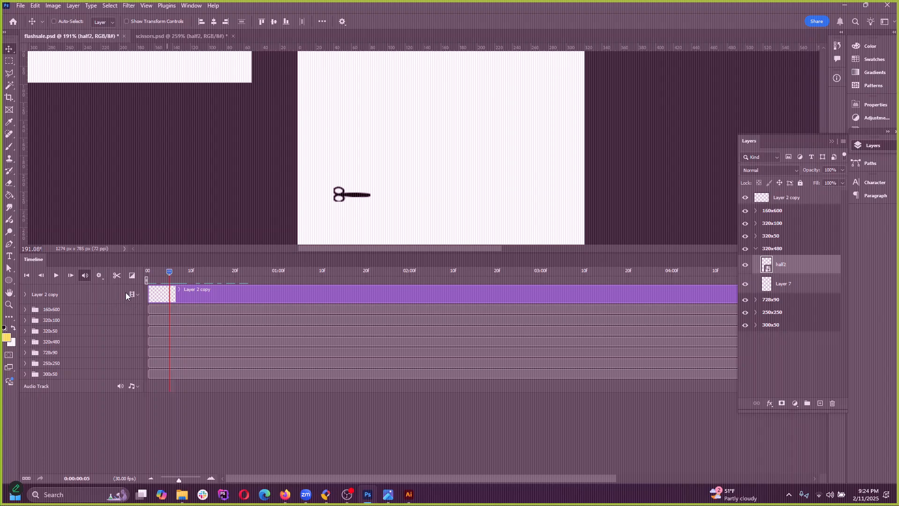
click(786, 284)
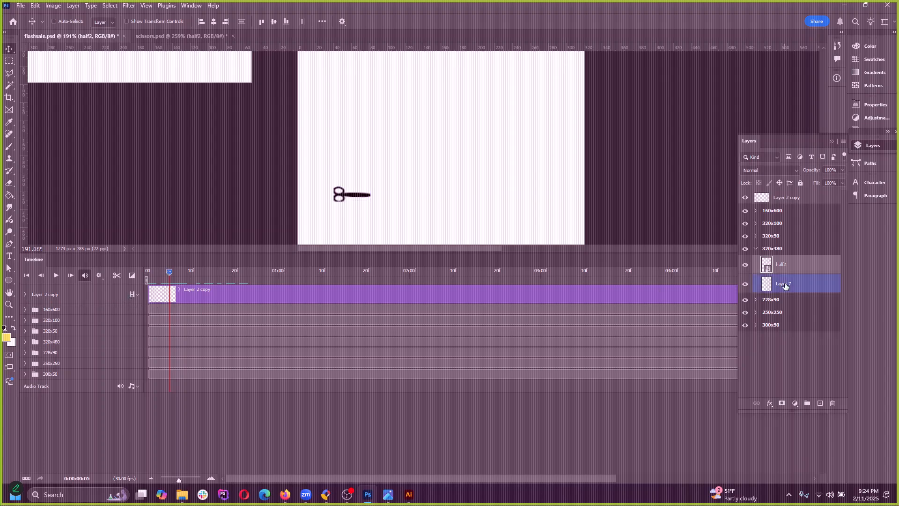
click(745, 284)
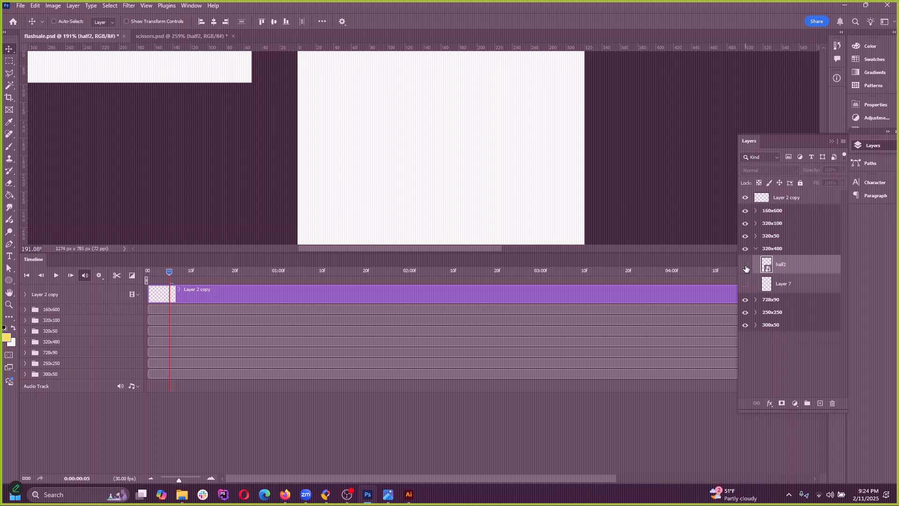
mouse_move(175, 277)
mouse_down()
mouse_move(206, 272)
mouse_move(150, 279)
mouse_move(160, 279)
mouse_up()
Step: Reveal the Layer 2 copy clip's animation properties and trim the clip to end at about 01:24f
click(179, 290)
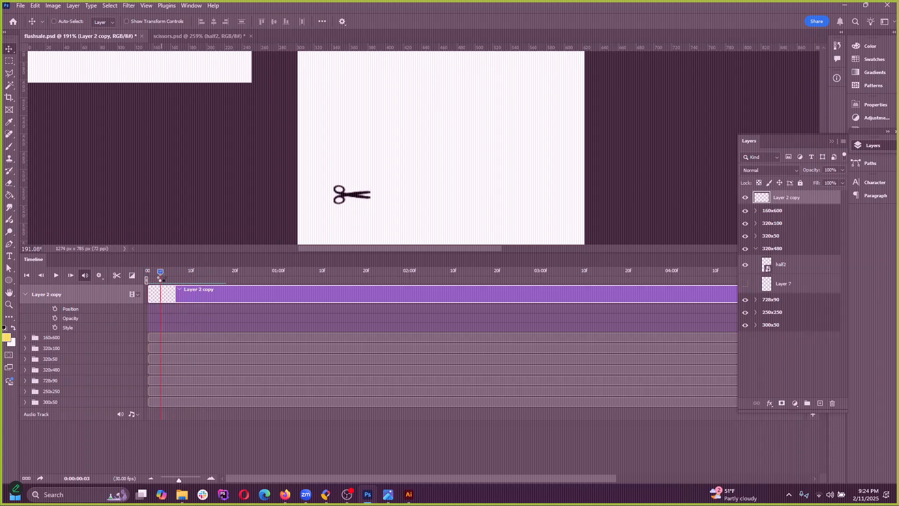
click(832, 142)
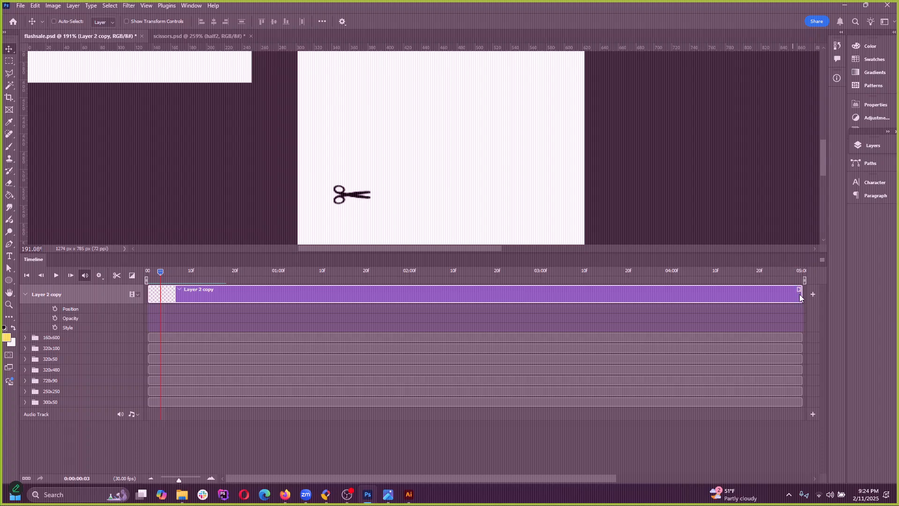
drag(801, 298, 203, 296)
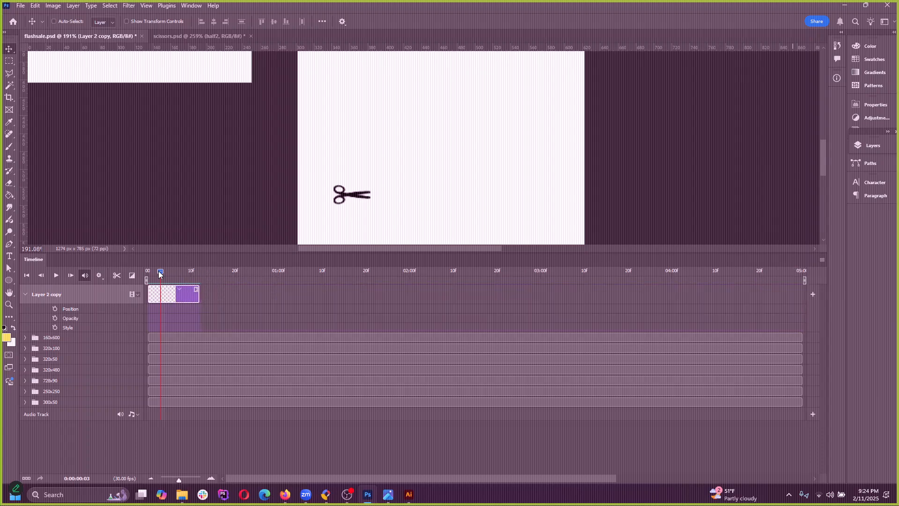
drag(160, 275, 382, 296)
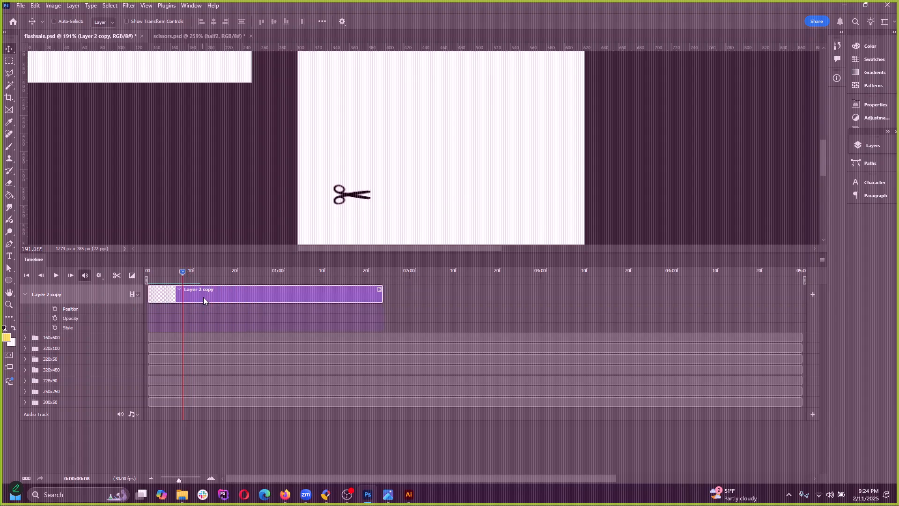
key(Delete)
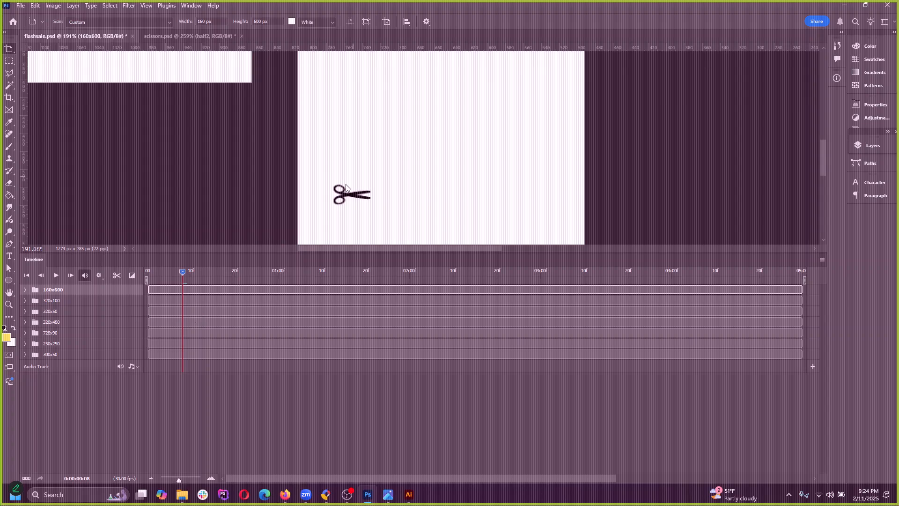
key(ctrl+z)
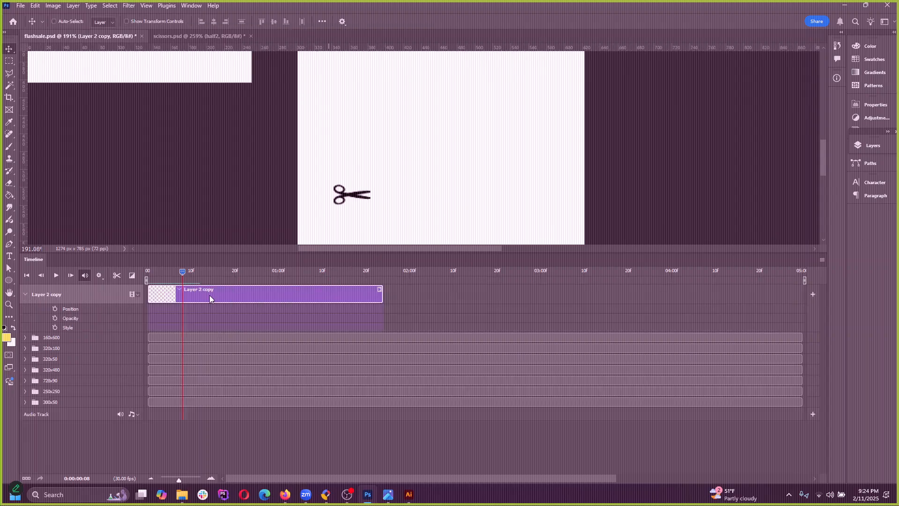
Step: Delete the half2 scissors layer and Layer 7 from the 320x480 artboard
click(871, 145)
click(815, 264)
key(Delete)
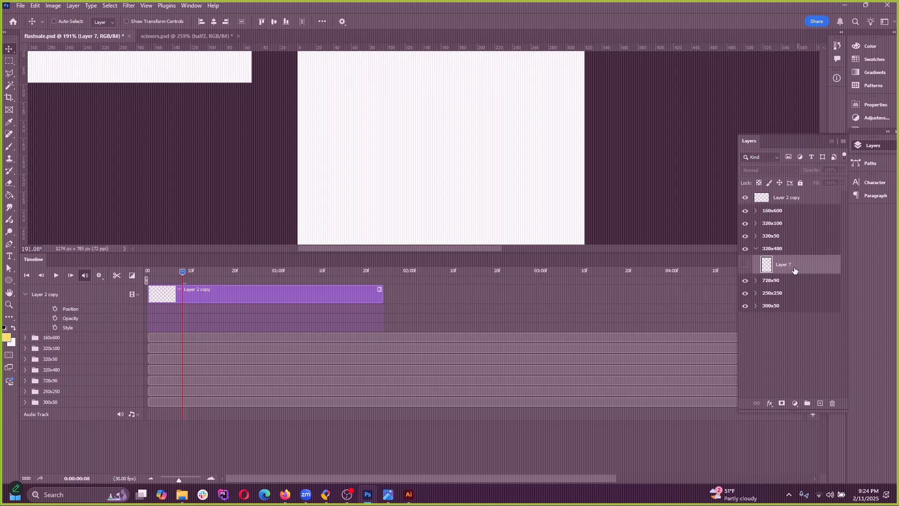
key(Delete)
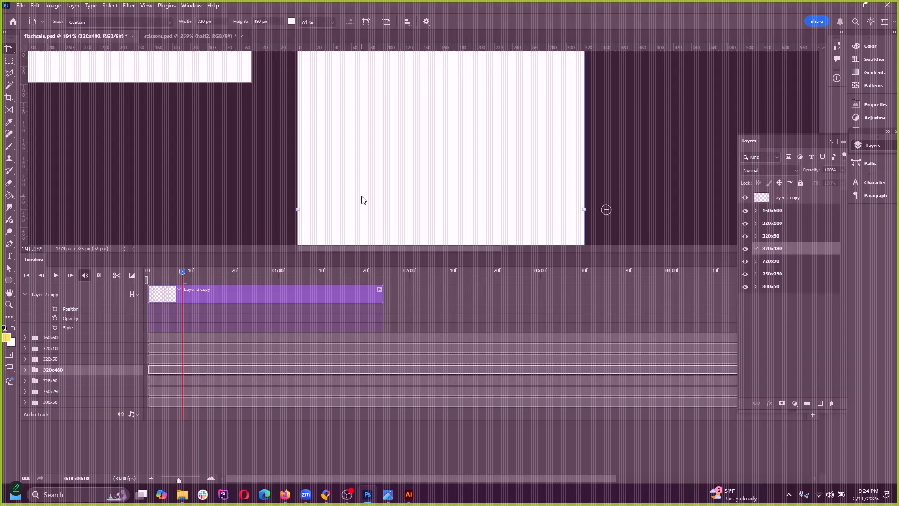
Step: Try copying half2 from scissors.psd into flashsale.psd with its clip moved to start at 06f, then undo the changes in flashsale.psd
click(177, 38)
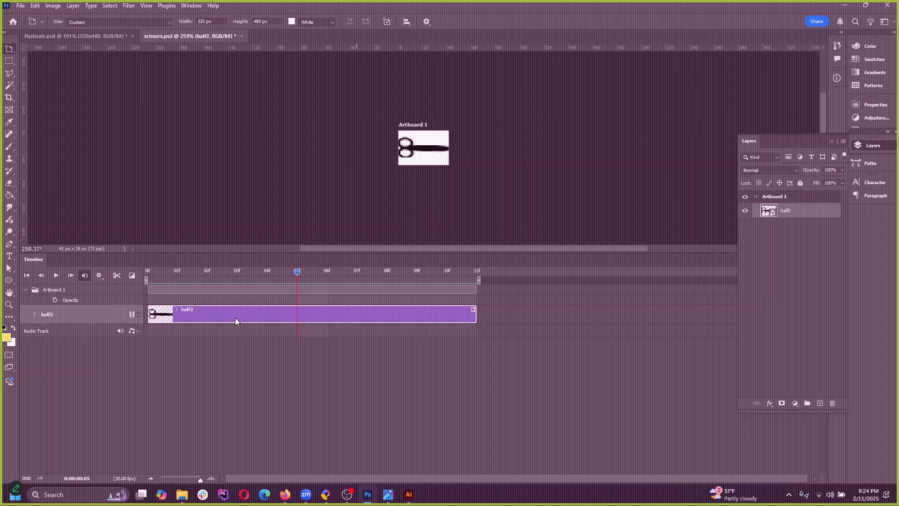
mouse_move(247, 322)
mouse_down()
mouse_move(416, 321)
mouse_move(94, 38)
mouse_move(430, 191)
mouse_move(260, 325)
mouse_up()
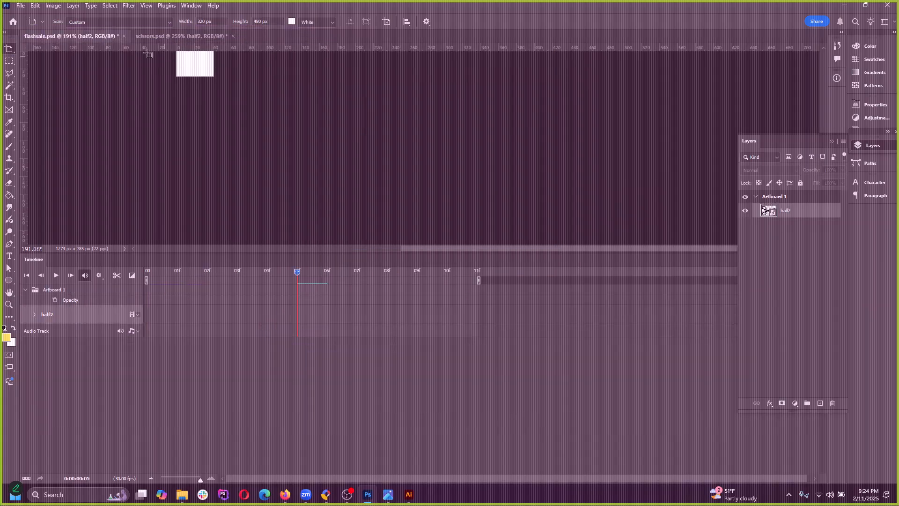
scroll(224, 126, down, 5)
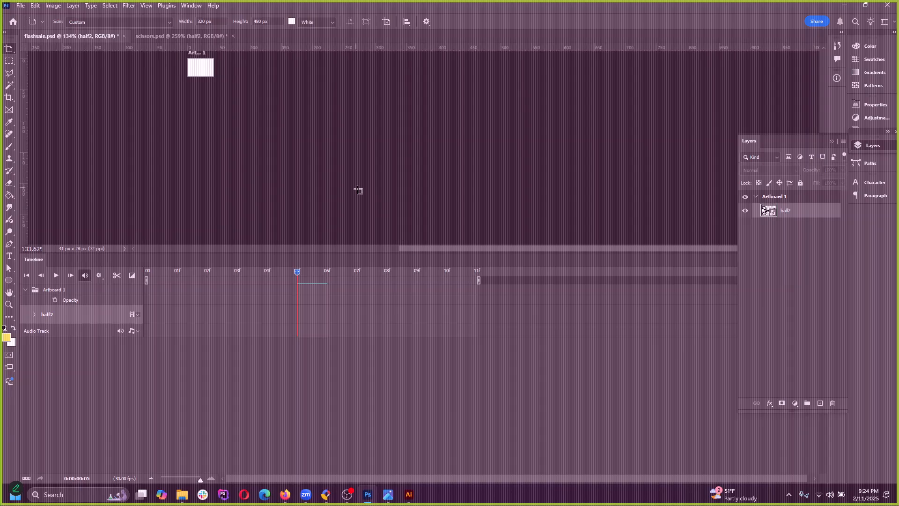
key(ctrl+z)
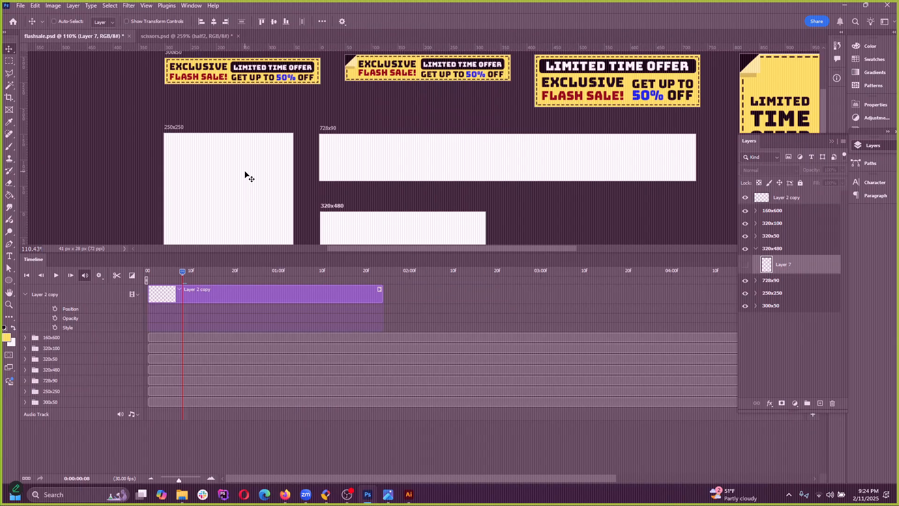
Step: Move the half2 clip in scissors.psd back to the timeline's start and copy the layer into flashsale.psd's 250x250 artboard
click(188, 36)
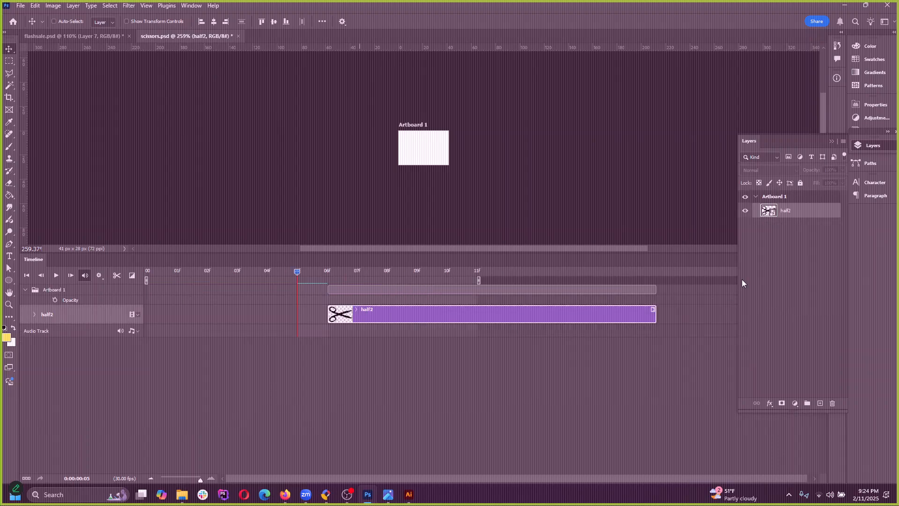
click(771, 213)
drag(299, 272, 158, 270)
drag(365, 312, 237, 309)
mouse_move(150, 276)
mouse_down()
mouse_move(416, 272)
mouse_move(148, 273)
mouse_up()
drag(425, 186, 267, 170)
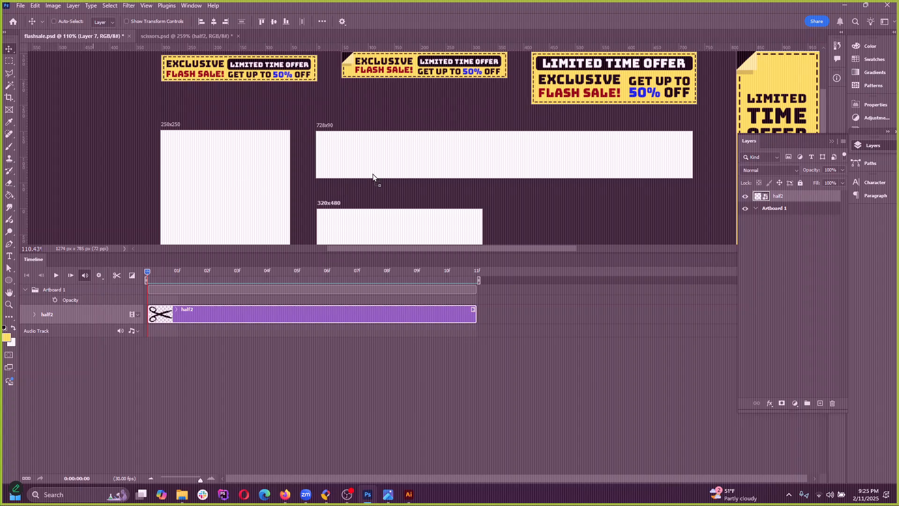
drag(208, 158, 209, 159)
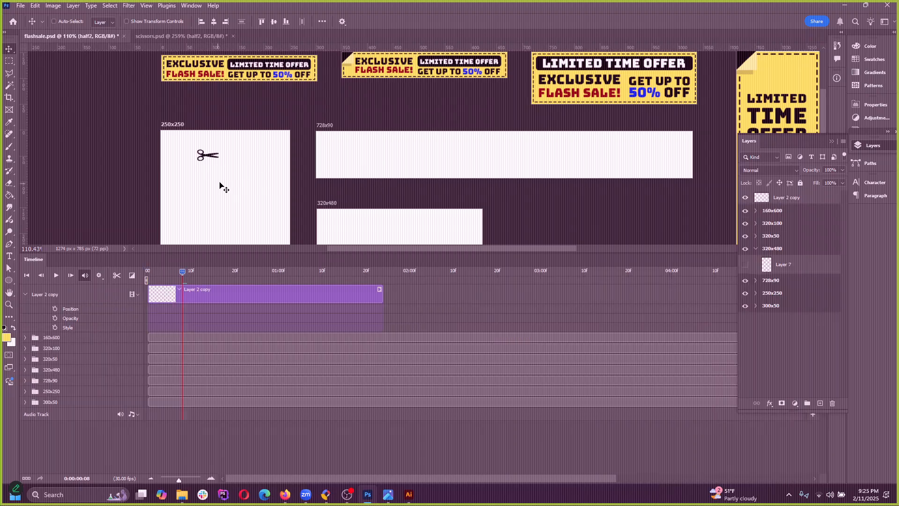
Step: Preview the scissors animation in flashsale.psd and undo copying the half2 layer into the 250x250 artboard
key(space)
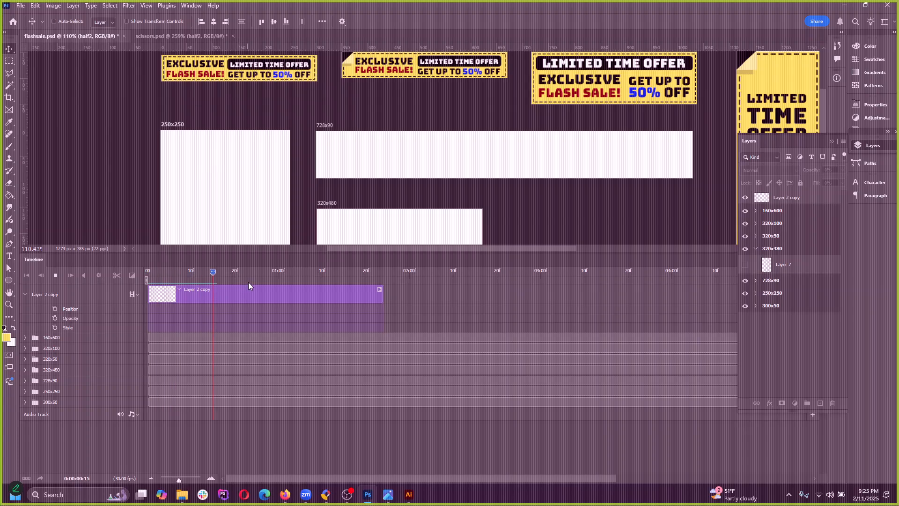
key(space)
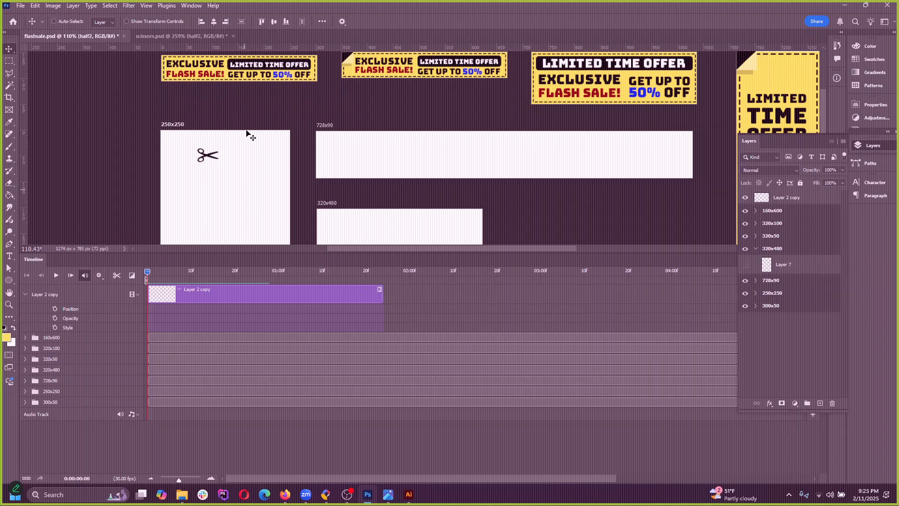
ctrl+click(288, 152)
Step: Play the animation in scissors.psd and open its half2 smart object to inspect the clips inside
click(182, 37)
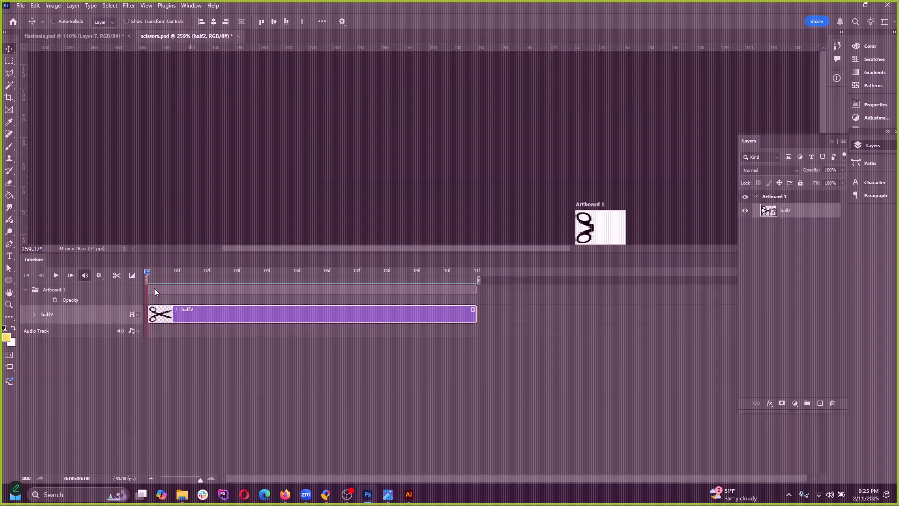
key(space)
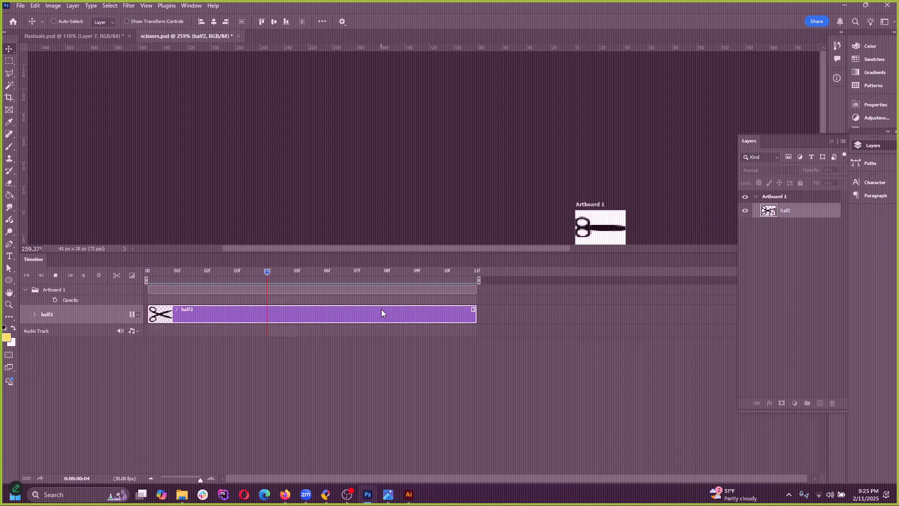
key(space)
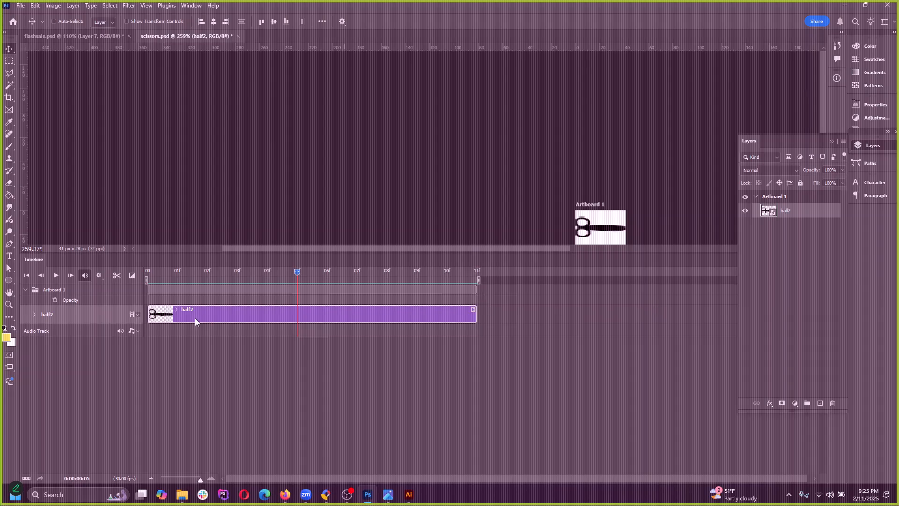
double_click(769, 210)
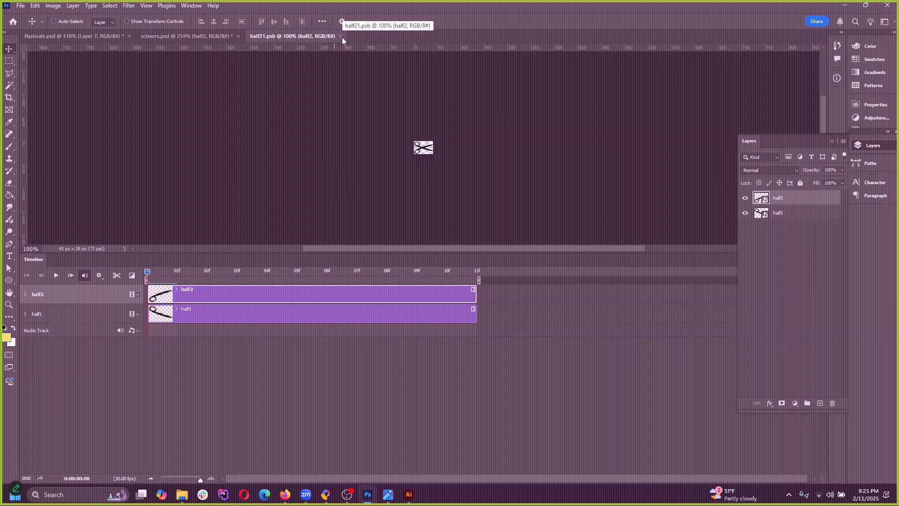
click(207, 34)
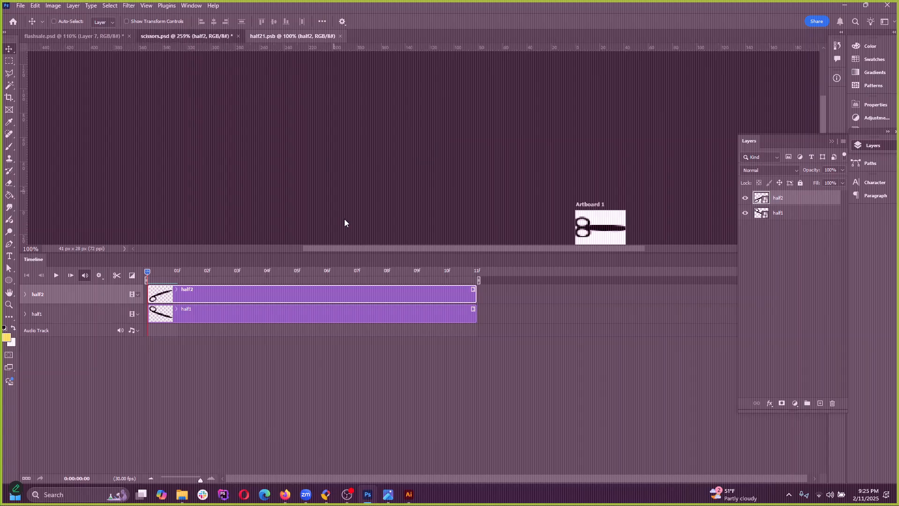
Step: Undo further in flashsale.psd to bring back half2 in the 320x480 artboard, select it, and return the playhead to the start
click(90, 39)
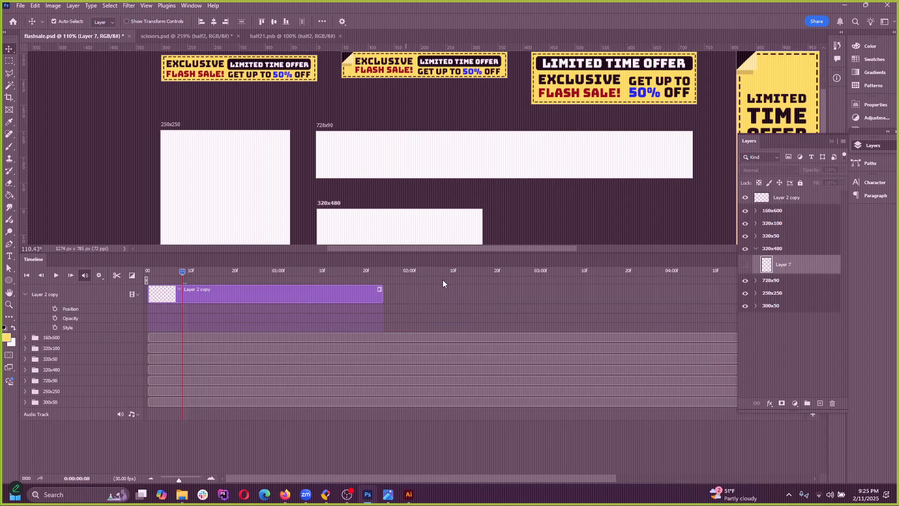
ctrl+click(387, 164)
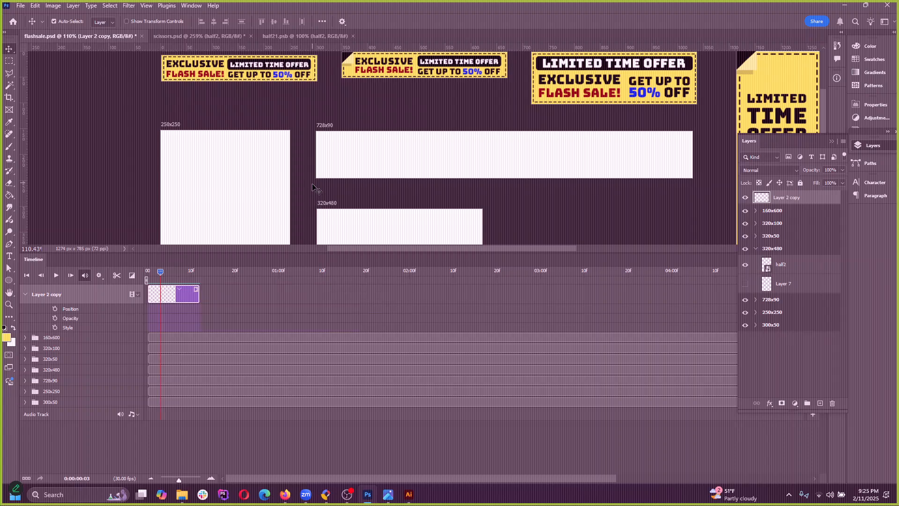
scroll(323, 202, down, 5)
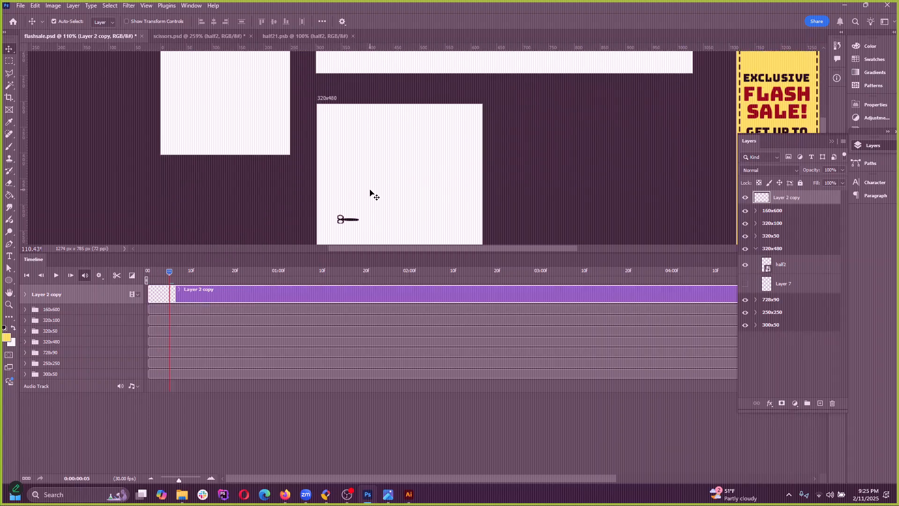
scroll(369, 192, up, 6)
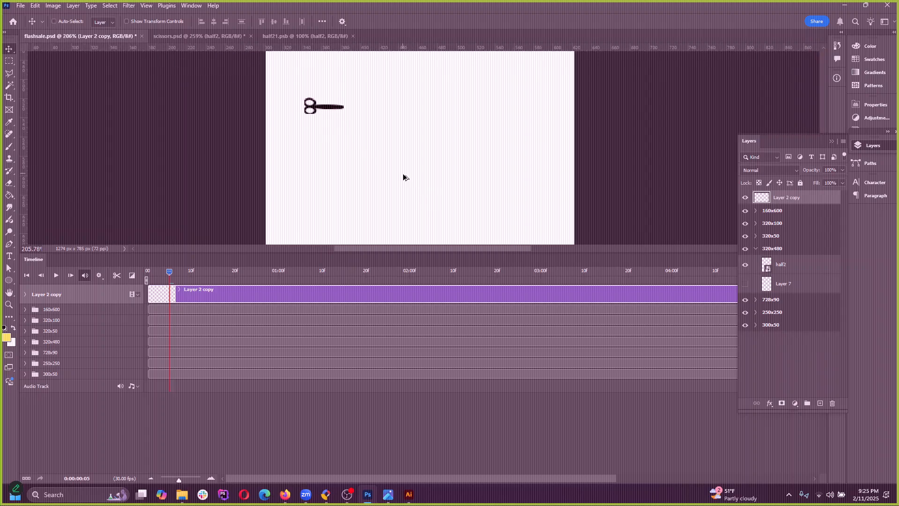
ctrl+click(328, 110)
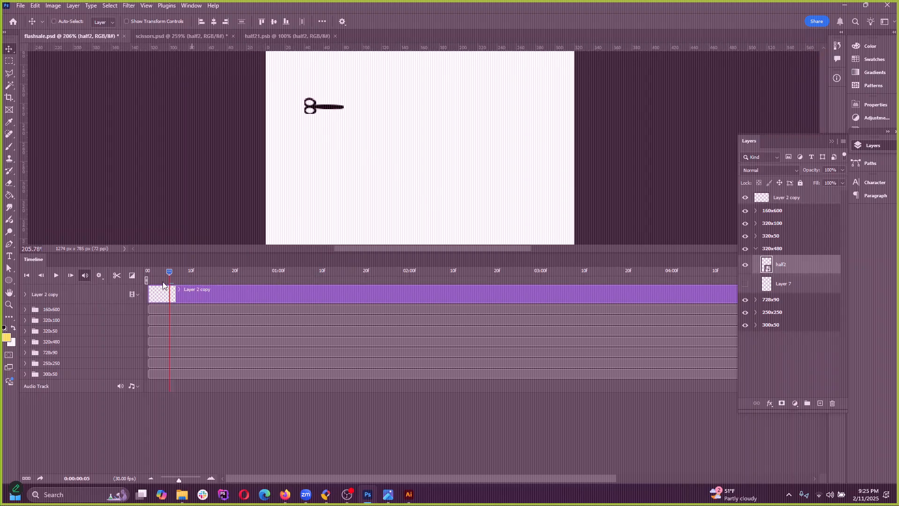
drag(177, 275, 147, 277)
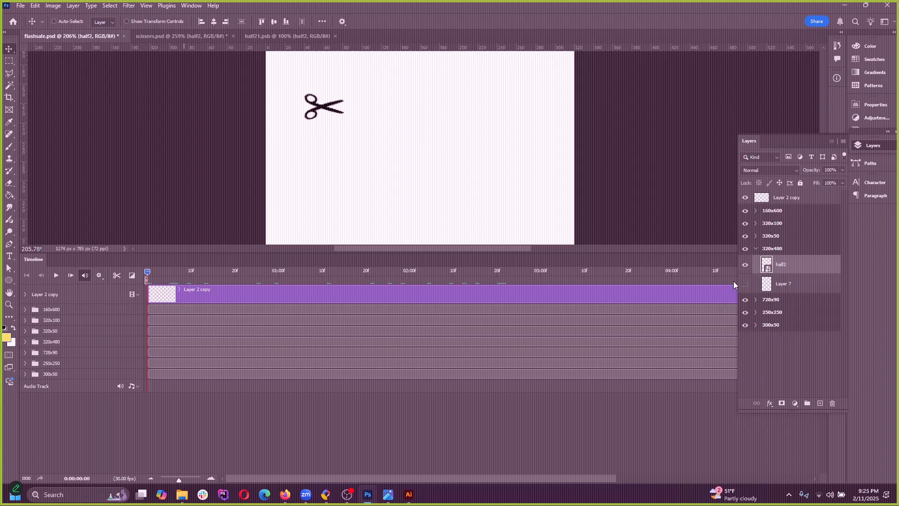
Step: Open the contents of the 320x480 artboard's half2 smart object and examine its half1 and half2 clips along the whole timeline
double_click(766, 265)
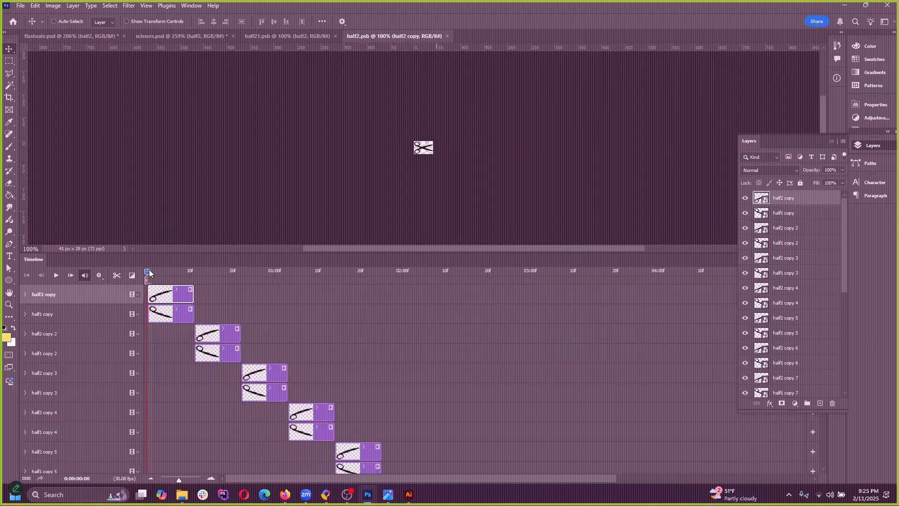
mouse_move(149, 273)
mouse_down()
mouse_move(451, 274)
mouse_move(147, 274)
mouse_up()
scroll(383, 321, down, 2)
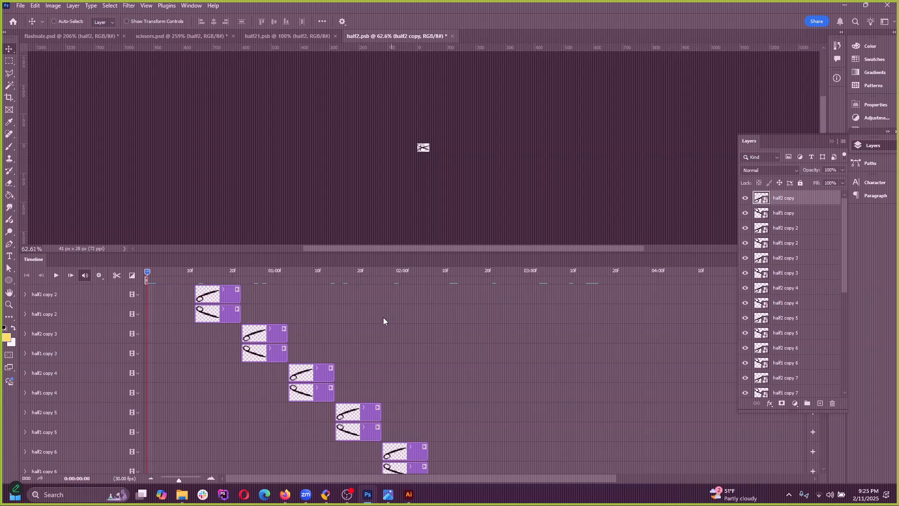
scroll(382, 315, down, 7)
scroll(370, 355, right, 2)
scroll(360, 374, down, 2)
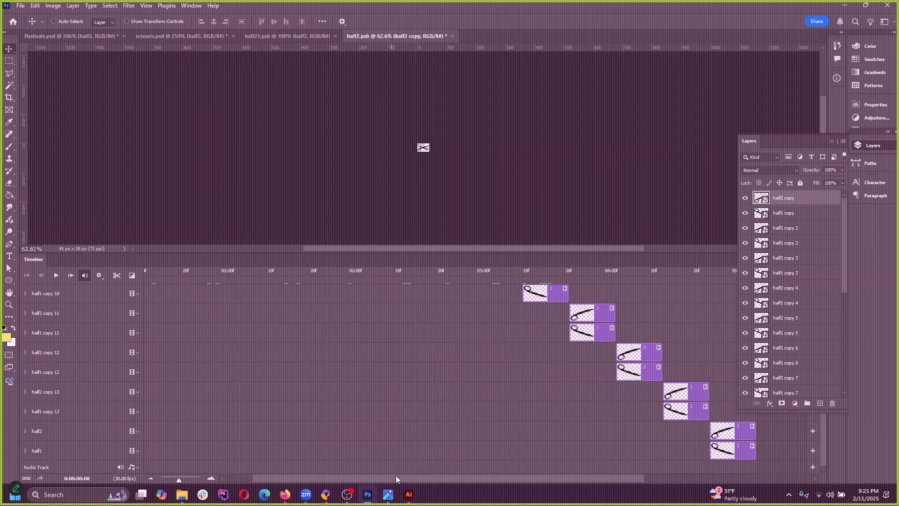
scroll(242, 472, left, 2)
mouse_move(179, 480)
mouse_down()
mouse_move(155, 480)
mouse_move(173, 480)
mouse_up()
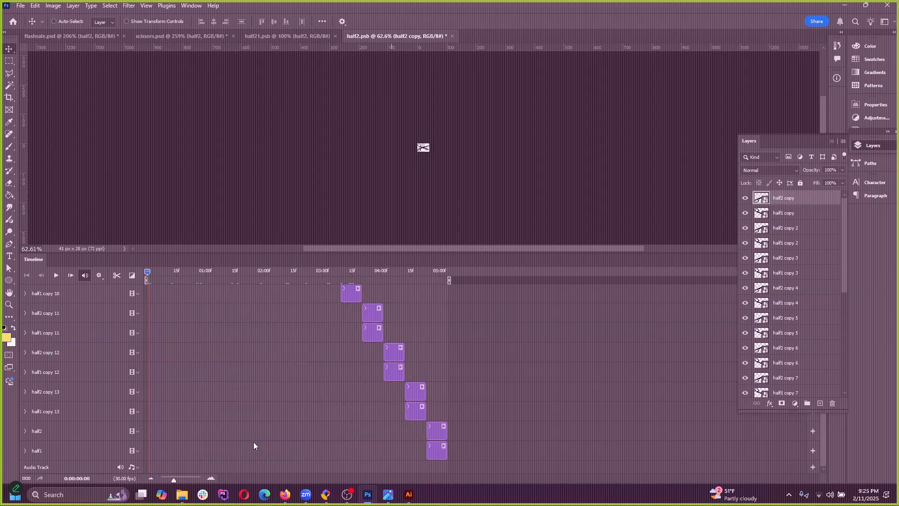
scroll(287, 391, right, 3)
scroll(283, 366, up, 1)
scroll(283, 370, up, 1)
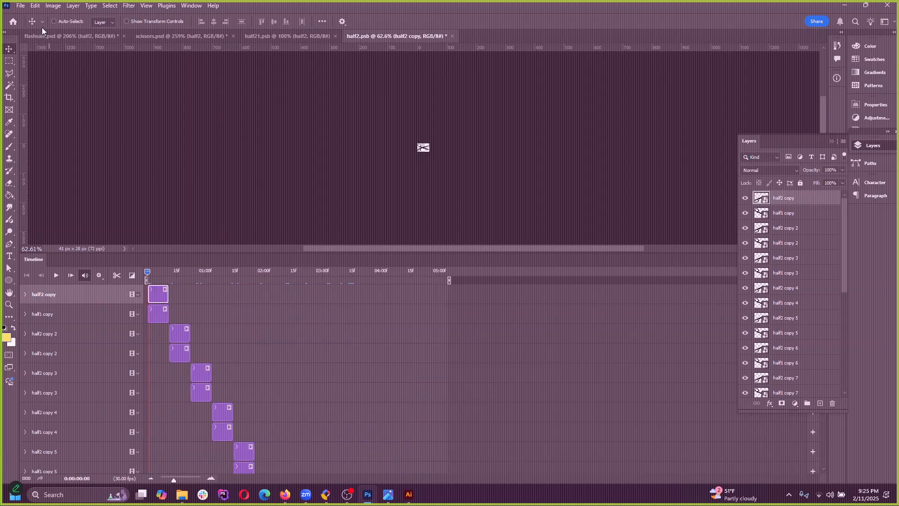
Step: Close half21.psb and save the changes in half2.psb
click(286, 35)
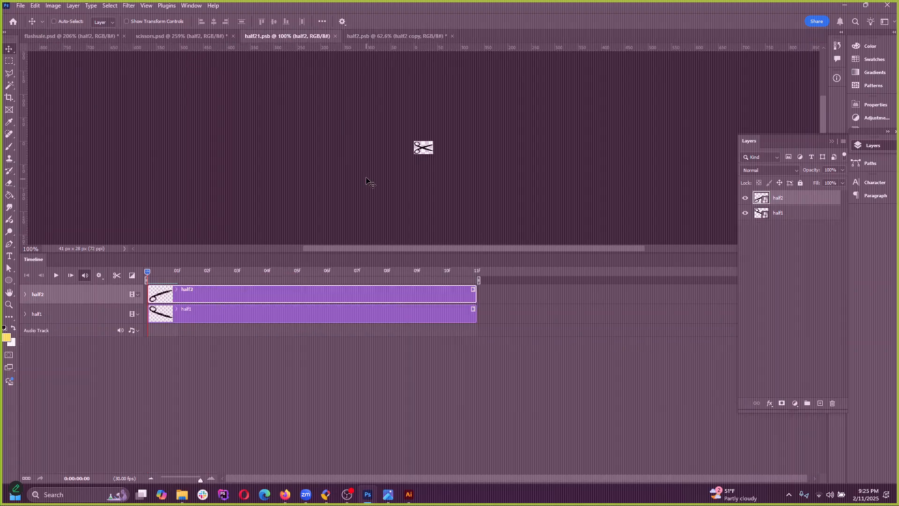
click(335, 36)
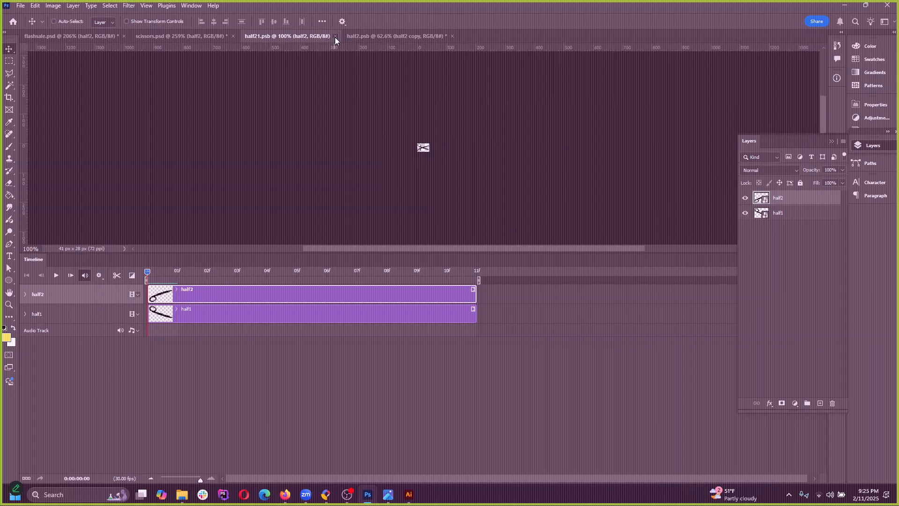
click(202, 38)
click(290, 37)
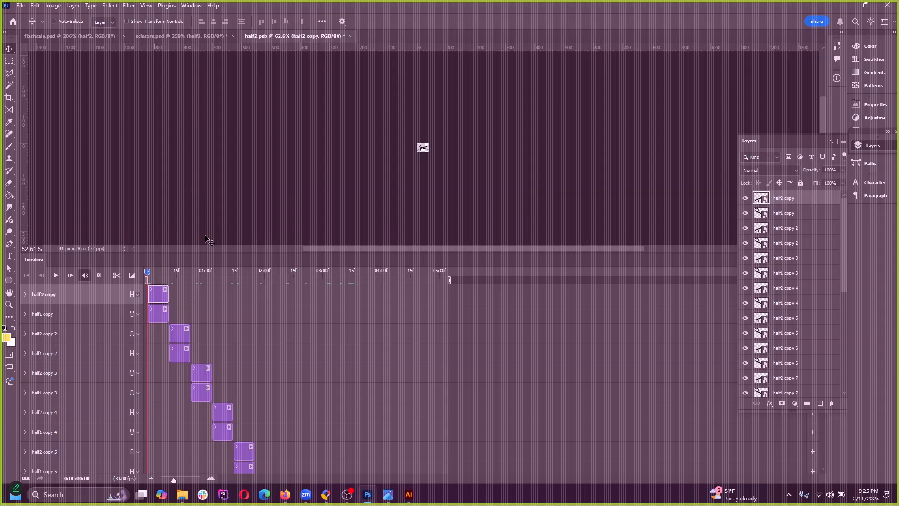
click(20, 6)
click(58, 112)
click(21, 5)
click(71, 118)
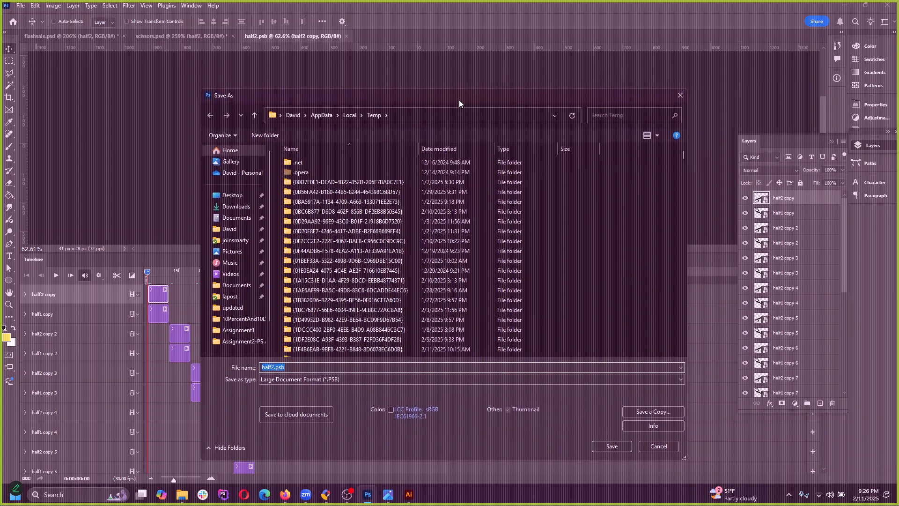
drag(400, 97, 365, 85)
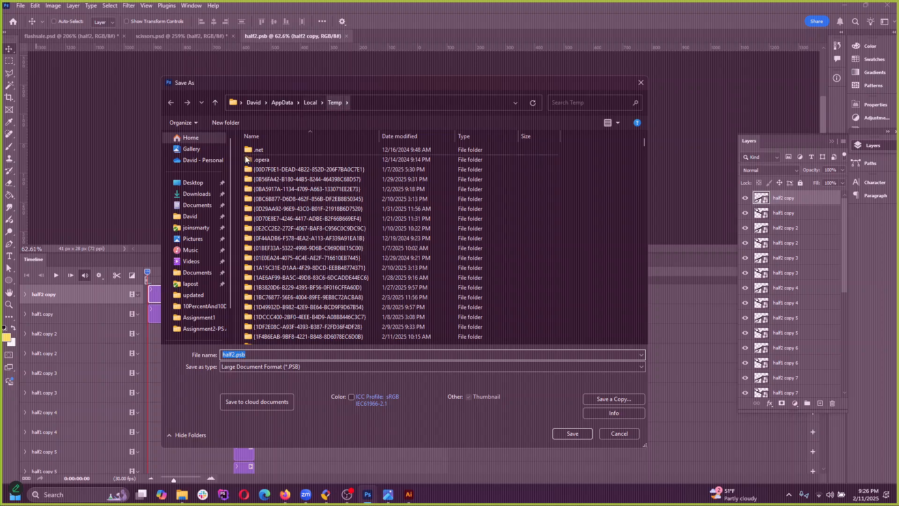
click(616, 434)
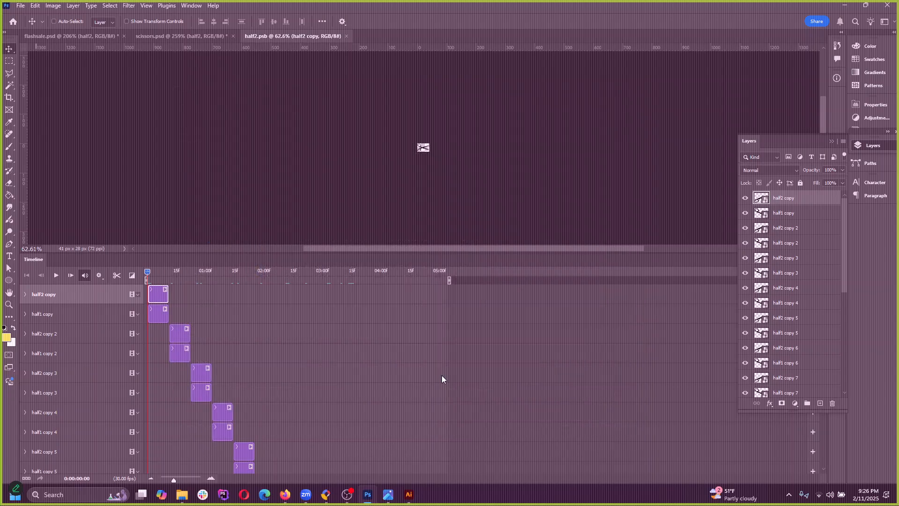
Step: Save half2.psb under the name scissorsextended.psb in the Desktop's WST156 > Assignment2-PS ADs folder
scroll(351, 440, down, 10)
scroll(352, 445, up, 10)
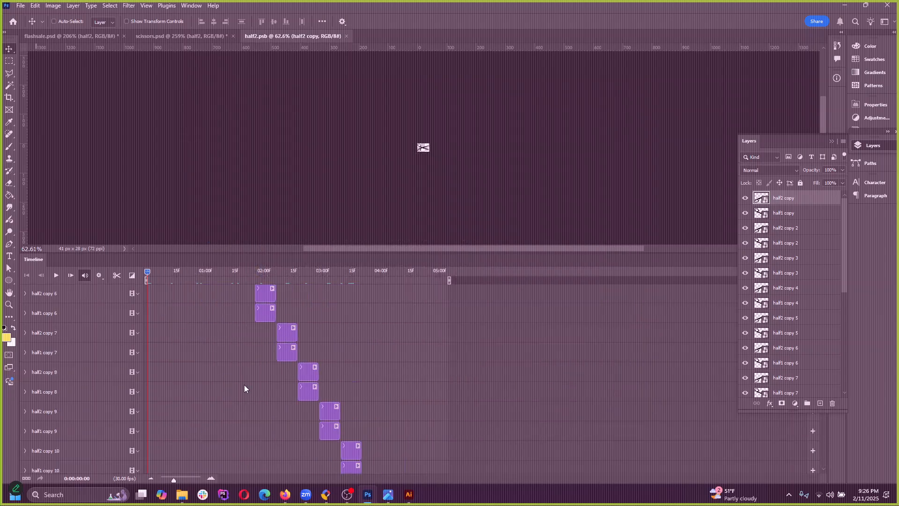
click(21, 6)
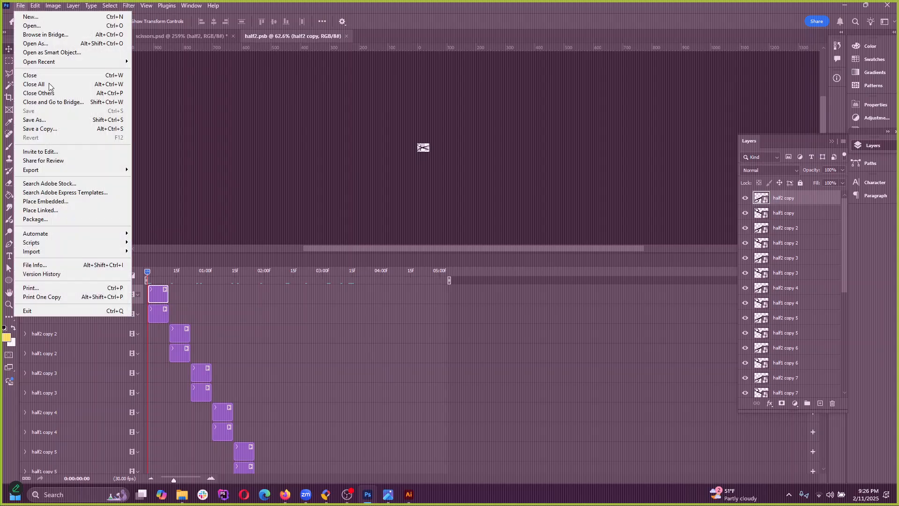
click(52, 120)
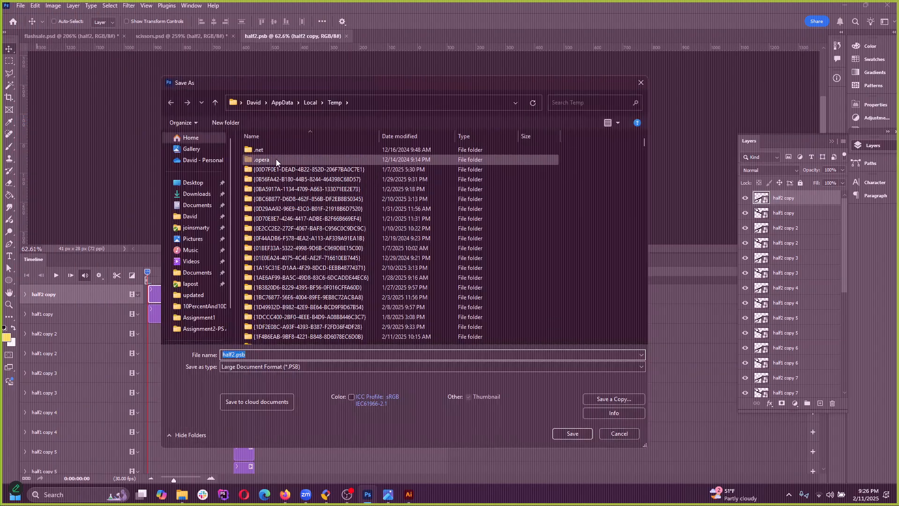
click(197, 182)
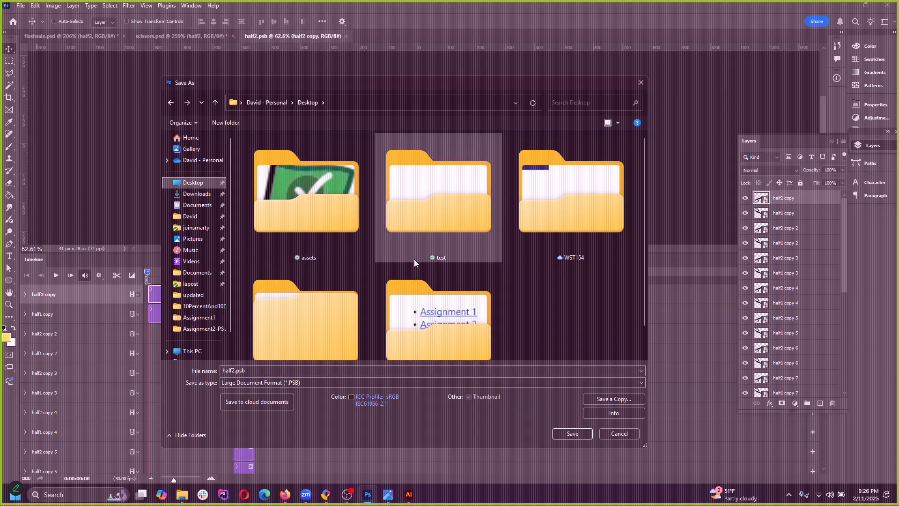
scroll(561, 265, down, 1)
double_click(435, 319)
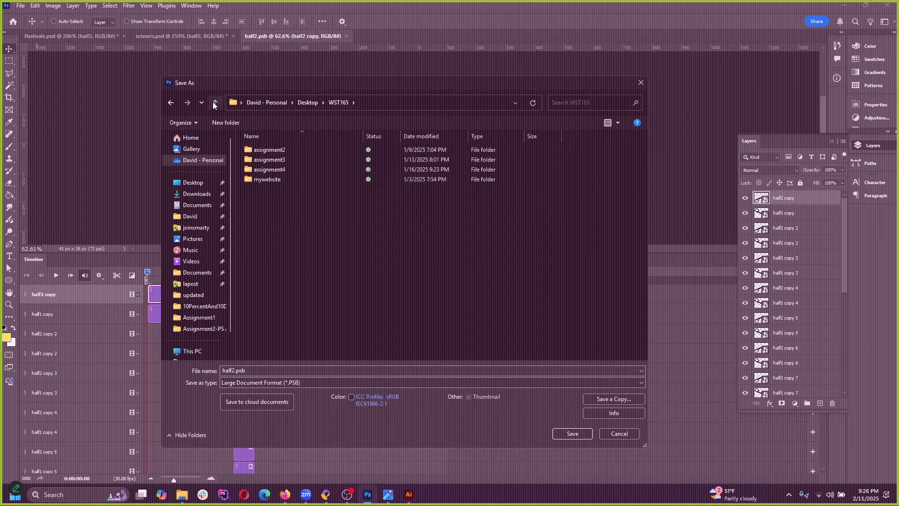
click(216, 103)
double_click(306, 310)
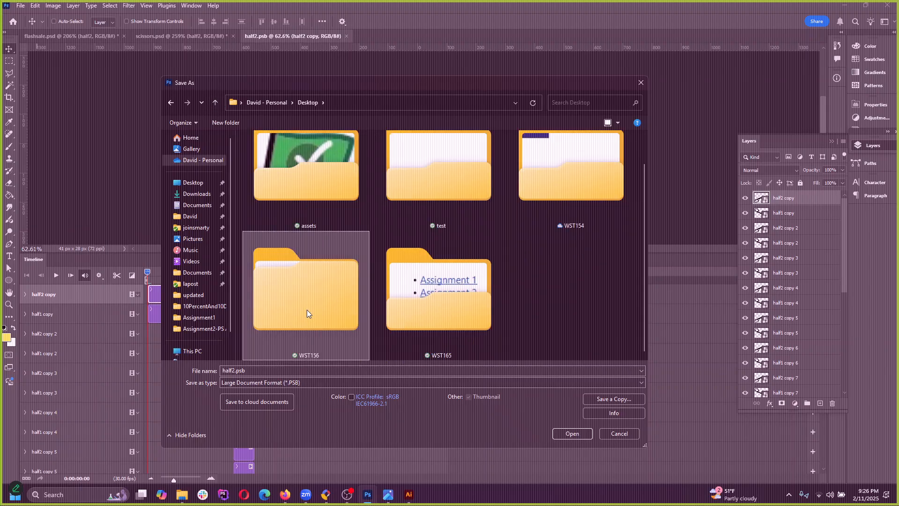
double_click(280, 158)
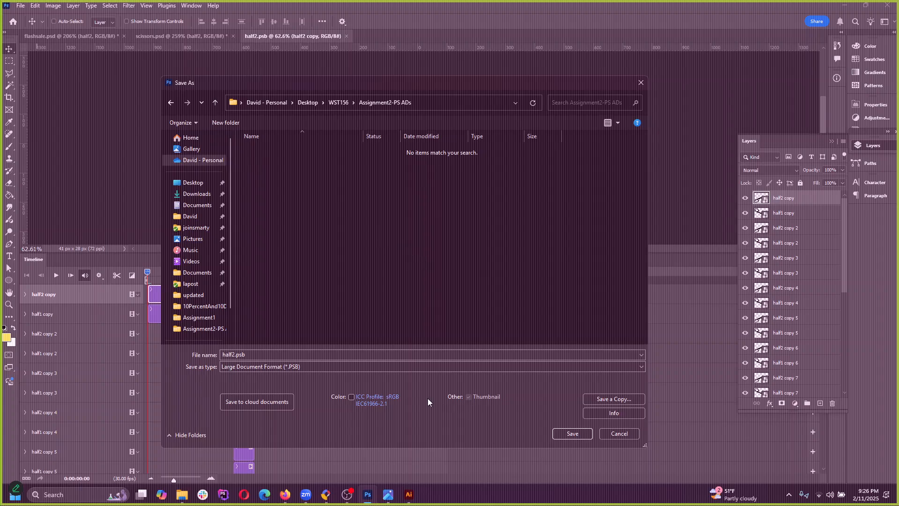
click(247, 355)
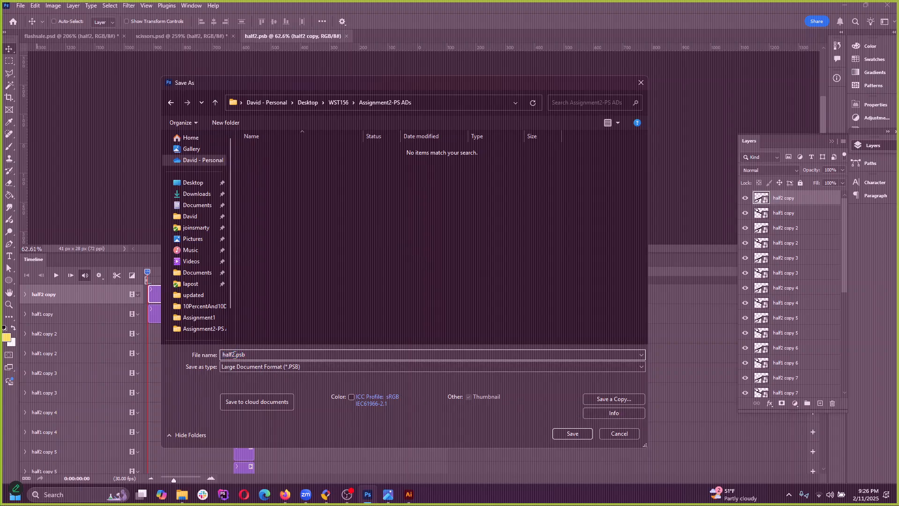
drag(247, 355, 206, 351)
key(Home)
key(Delete)
key(Delete)
key(Delete)
key(Delete)
text(sc)
key(Return)
click(652, 156)
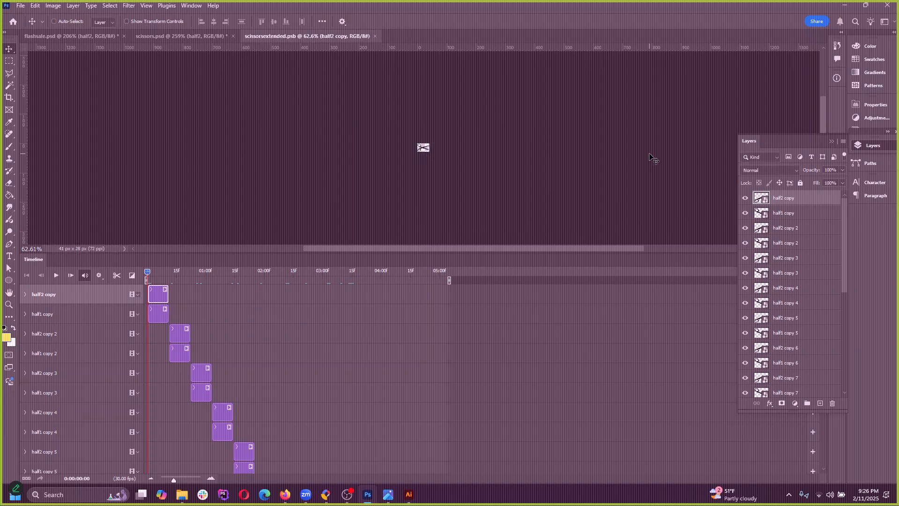
Step: Close scissorsextended.psb, and close scissors.psd without saving its changes
click(375, 37)
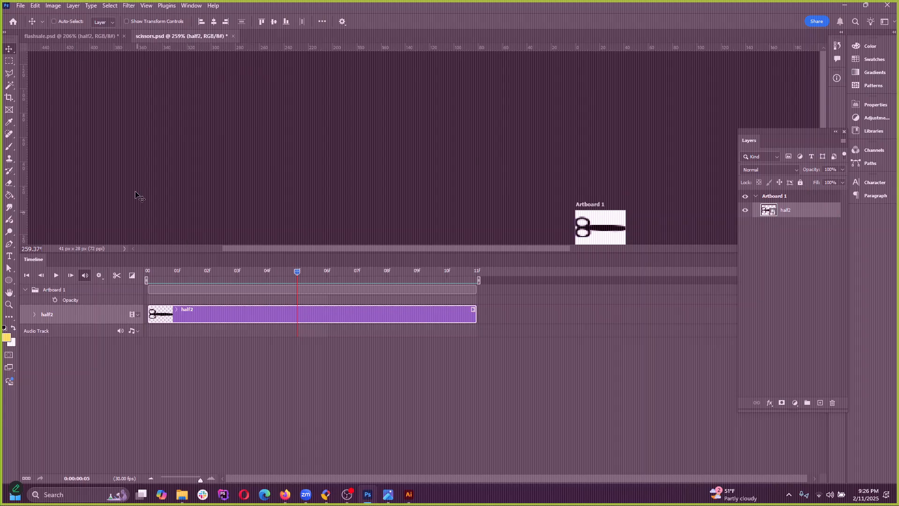
click(233, 36)
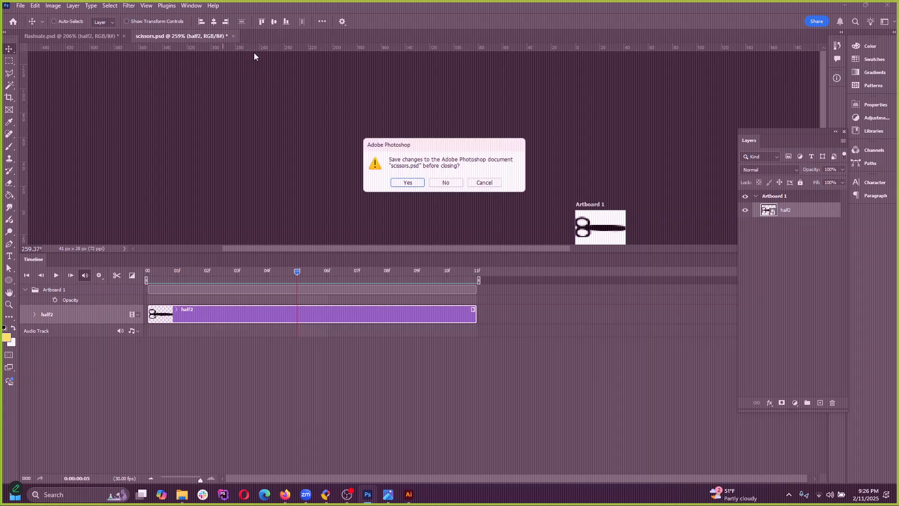
click(446, 183)
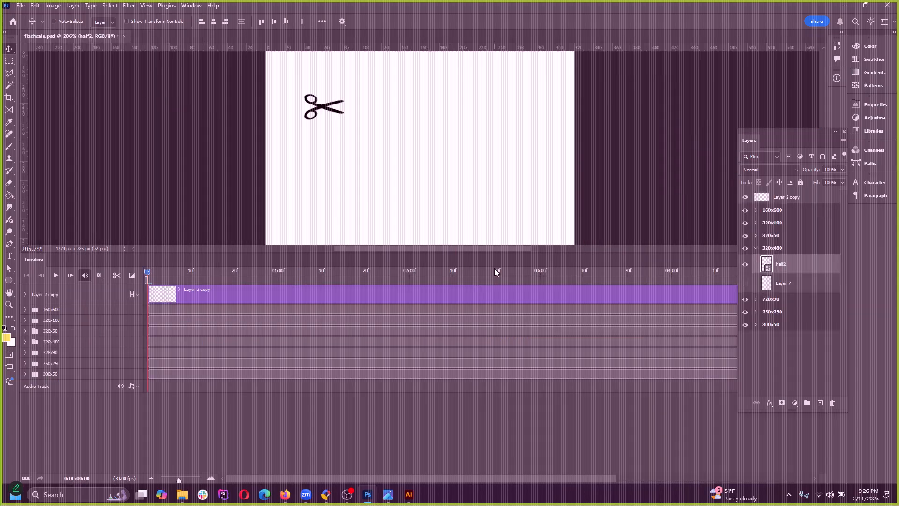
Step: Delete the half2 smart object and Layer 7 from the 320x480 artboard in flashsale.psd
key(ctrl+0)
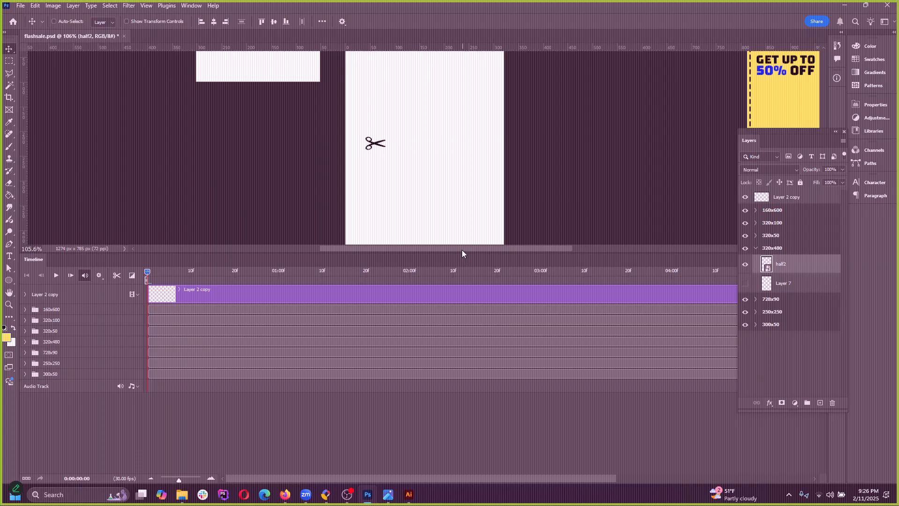
drag(462, 251, 159, 389)
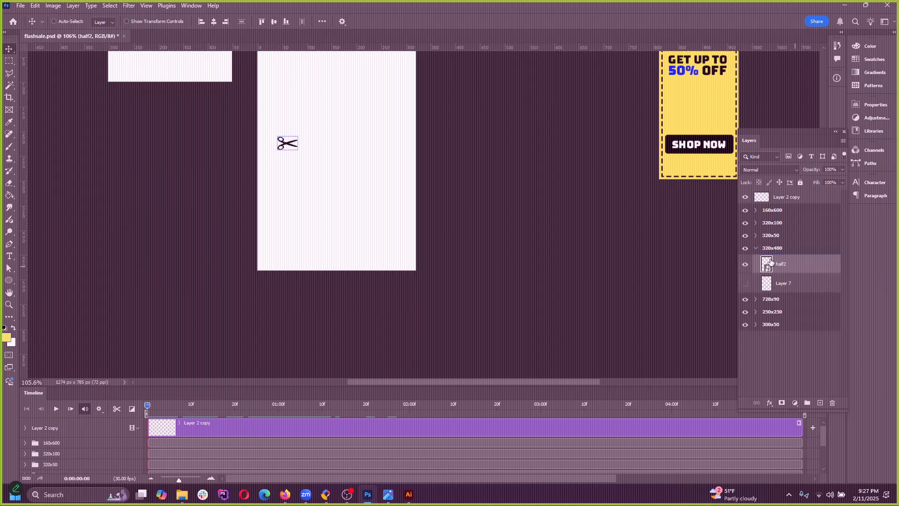
key(Delete)
key(Delete)
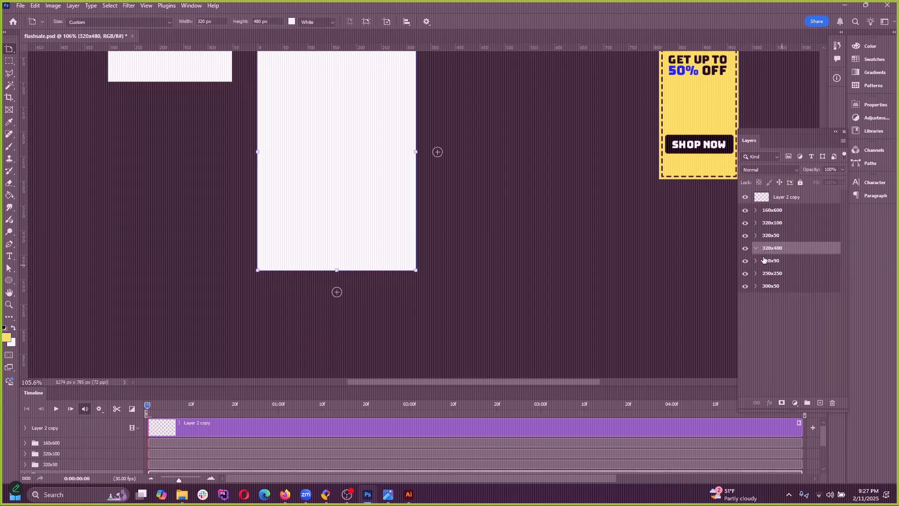
scroll(380, 250, up, 3)
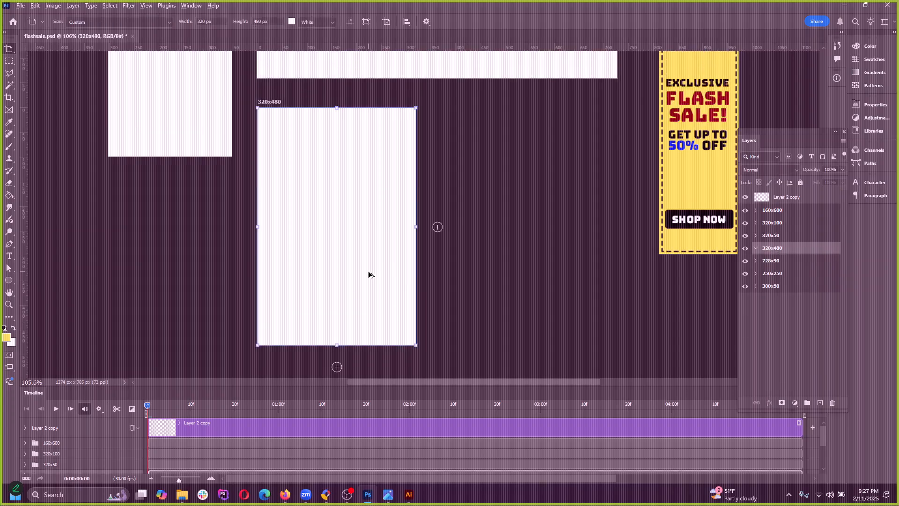
scroll(374, 234, down, 2)
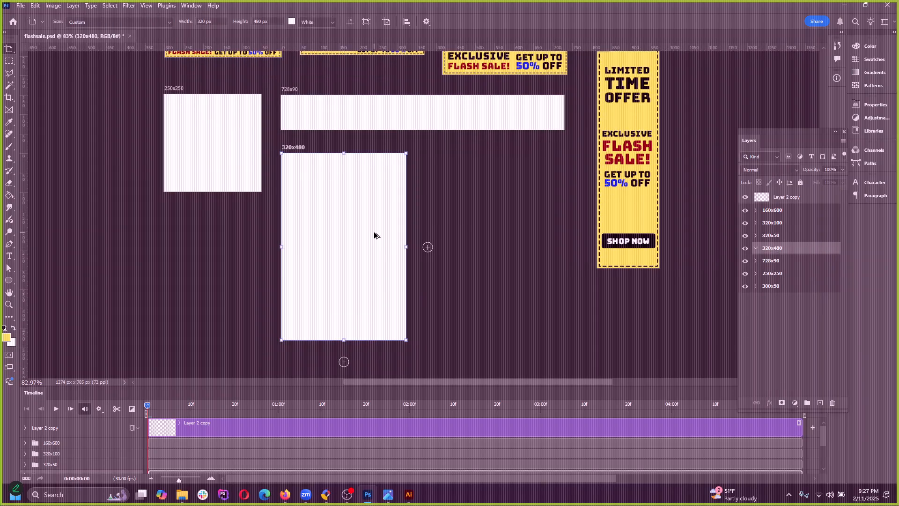
Step: Open scissorsextended.psb from the Assignment2-PS ADs folder
click(13, 6)
click(13, 5)
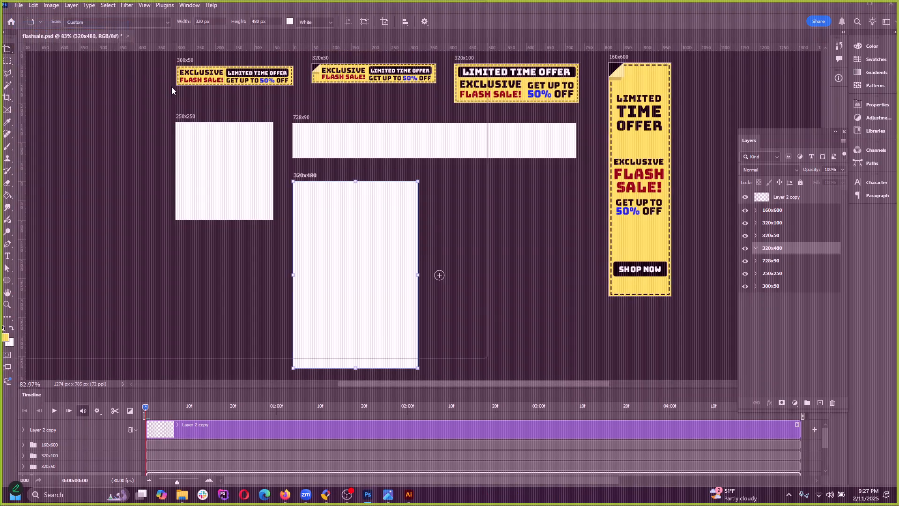
key(ctrl+o)
key(Right)
key(Right)
key(Right)
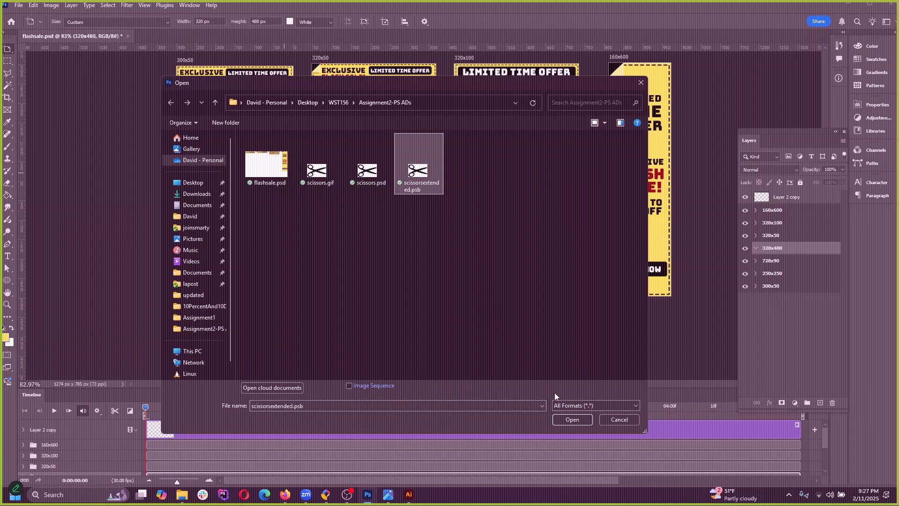
click(572, 419)
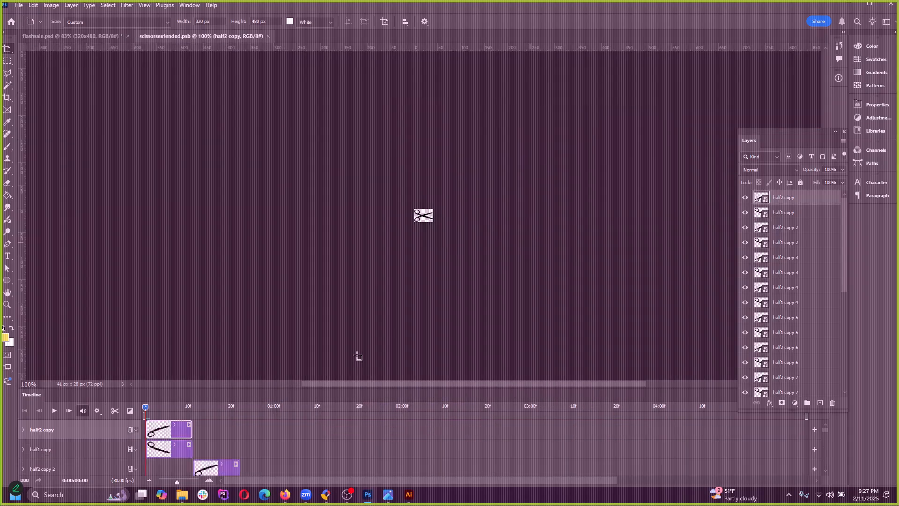
Step: Convert all the half1 and half2 layers in scissorsextended.psb into one smart object and preview its playback
drag(354, 388, 379, 220)
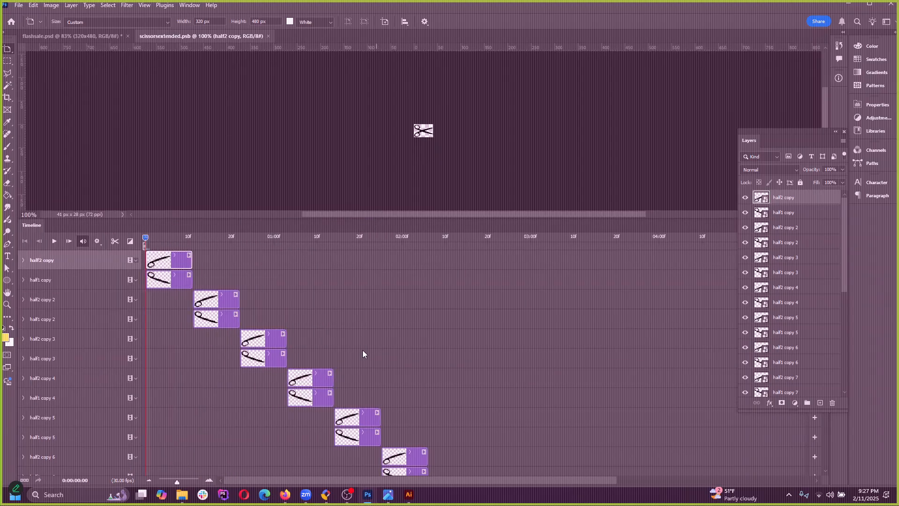
mouse_move(182, 485)
mouse_down()
mouse_move(161, 483)
mouse_move(173, 482)
mouse_up()
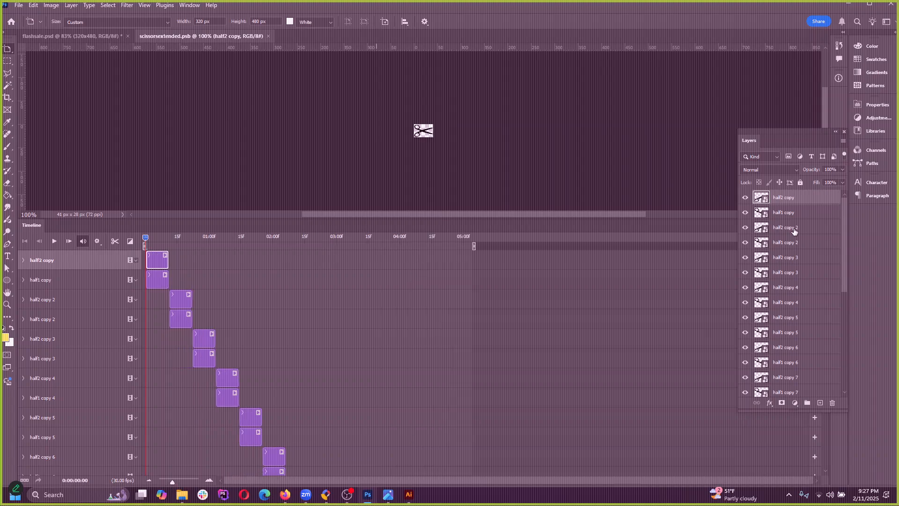
scroll(786, 242, down, 5)
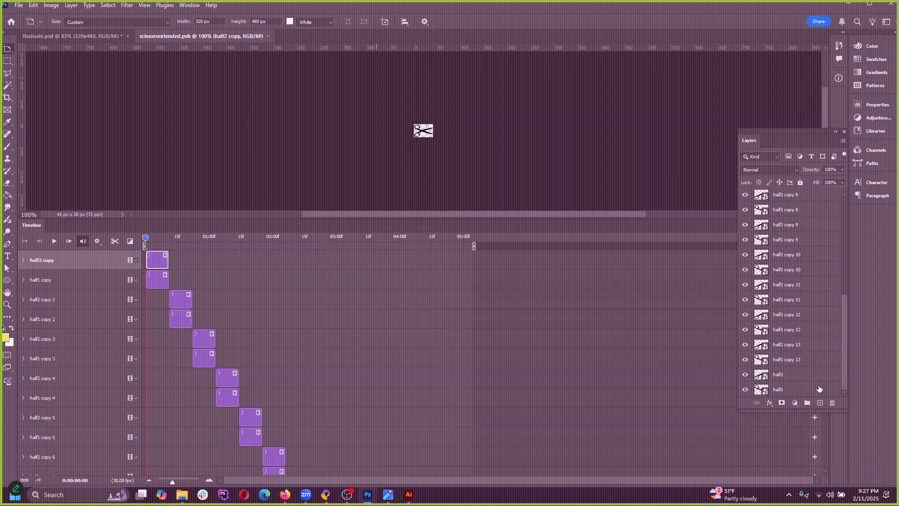
drag(819, 390, 801, 199)
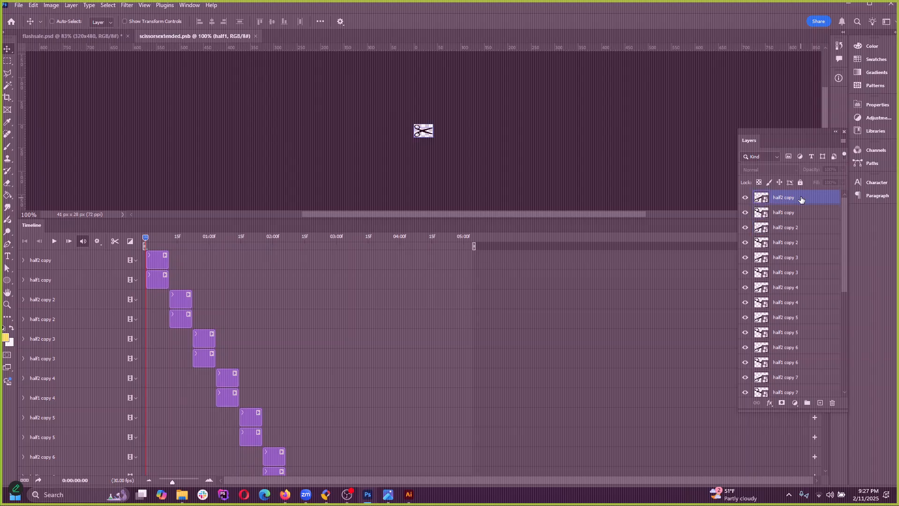
shift+click(802, 199)
right_click(799, 201)
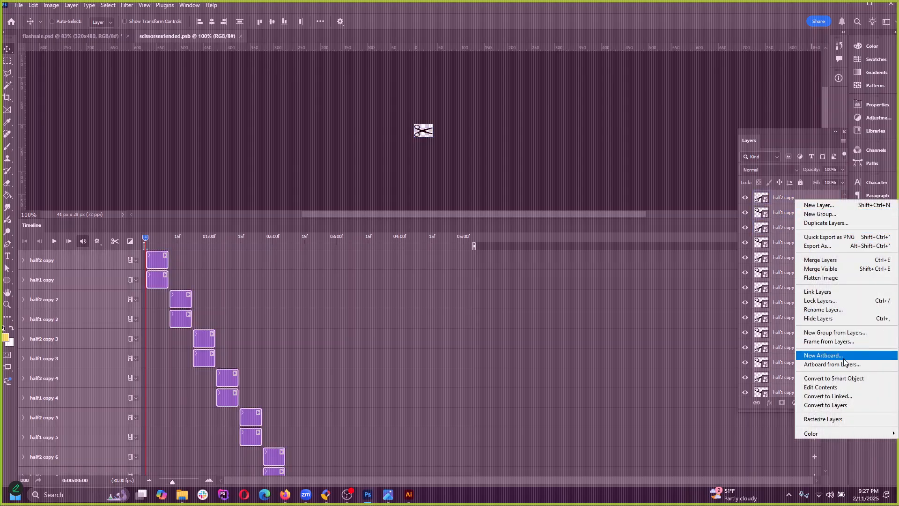
click(844, 378)
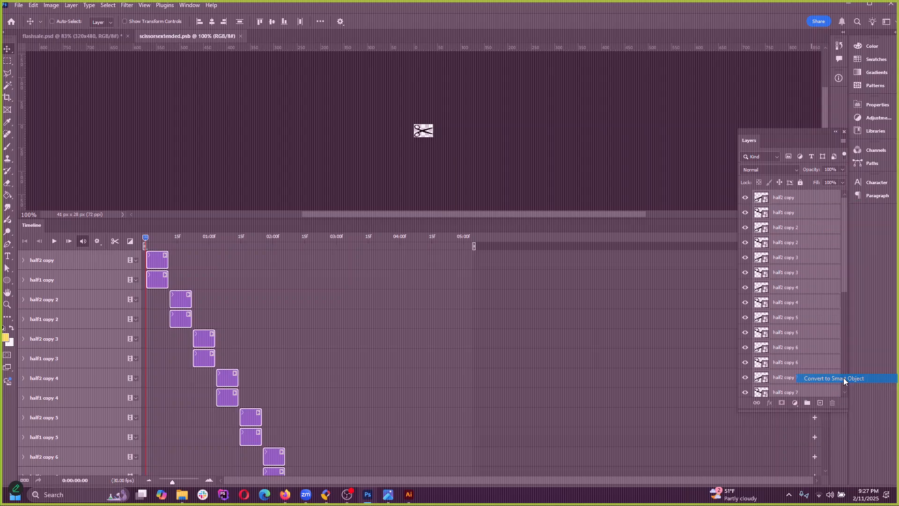
click(290, 326)
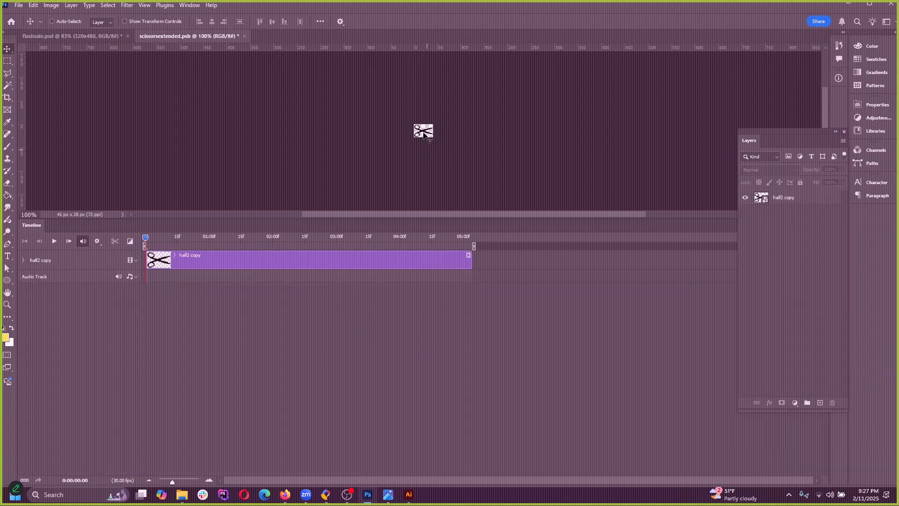
key(space)
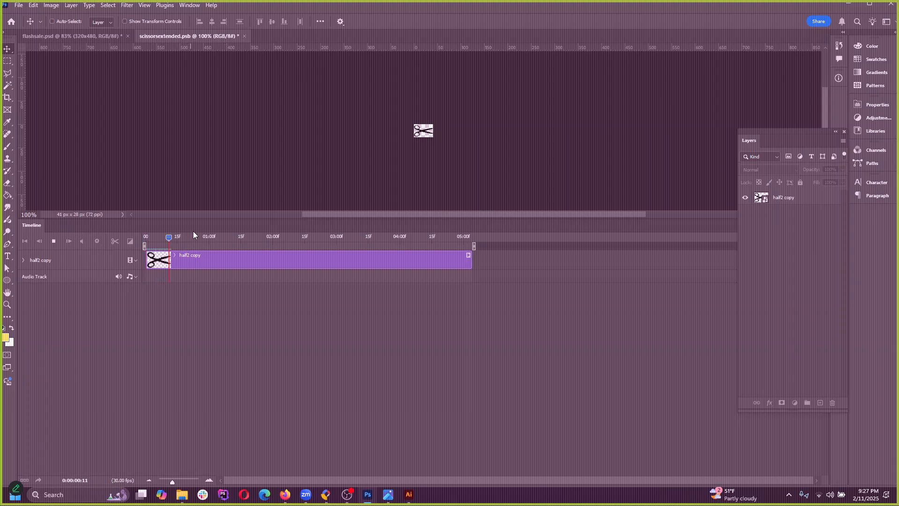
key(space)
Step: Select the half2 copy smart object and copy it into the 320x100 artboard of flashsale.psd
click(433, 135)
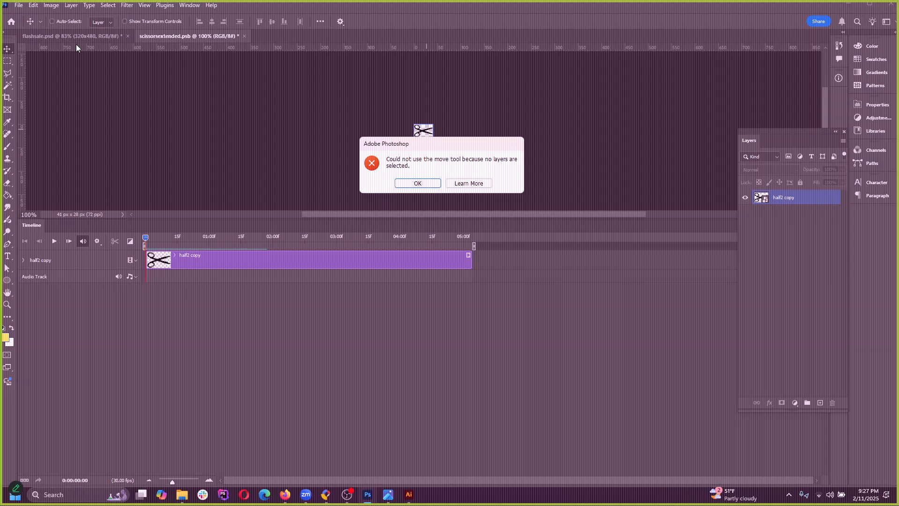
click(418, 184)
click(426, 139)
click(418, 183)
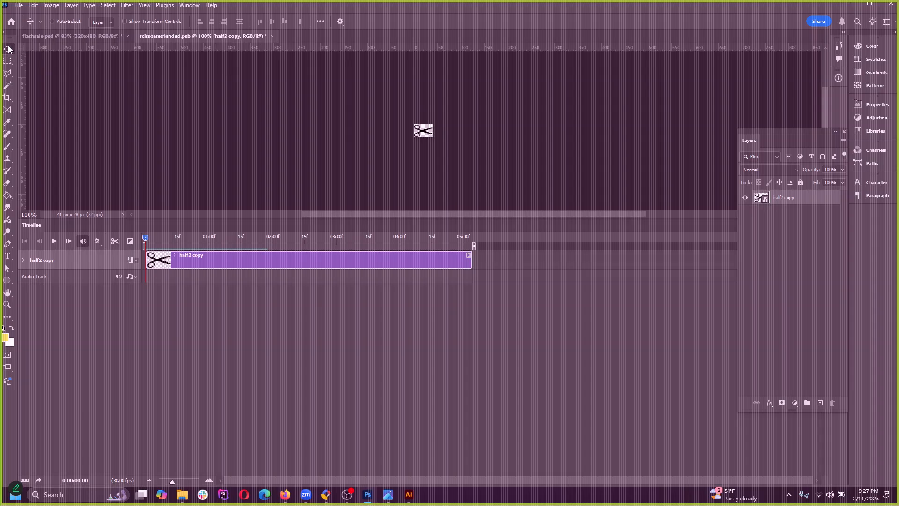
drag(425, 135, 425, 190)
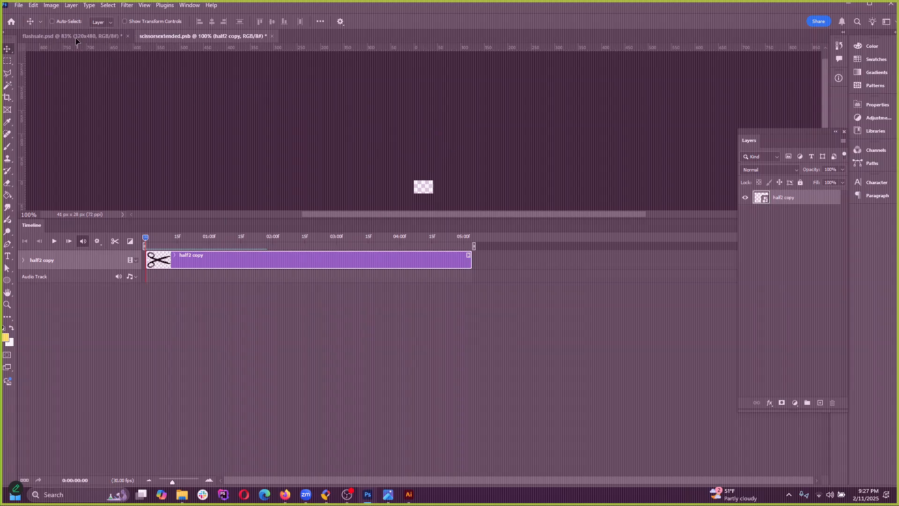
click(72, 37)
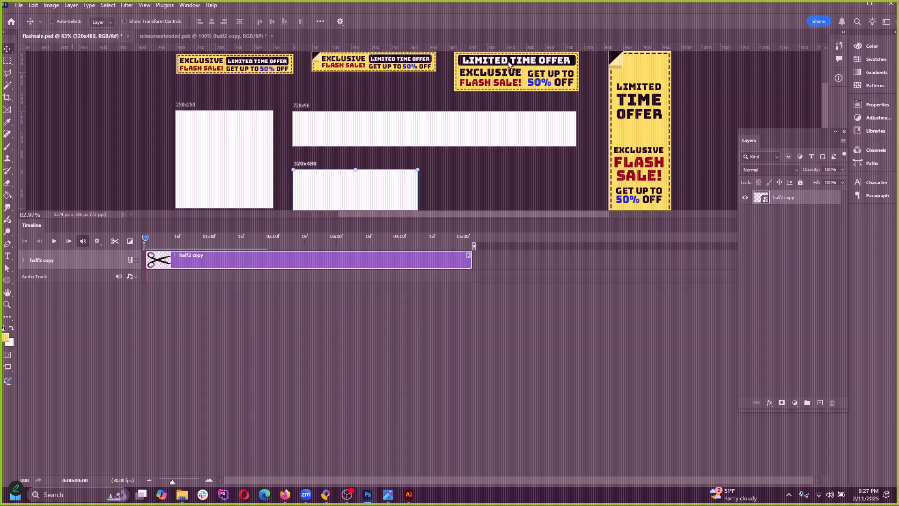
drag(484, 71, 485, 71)
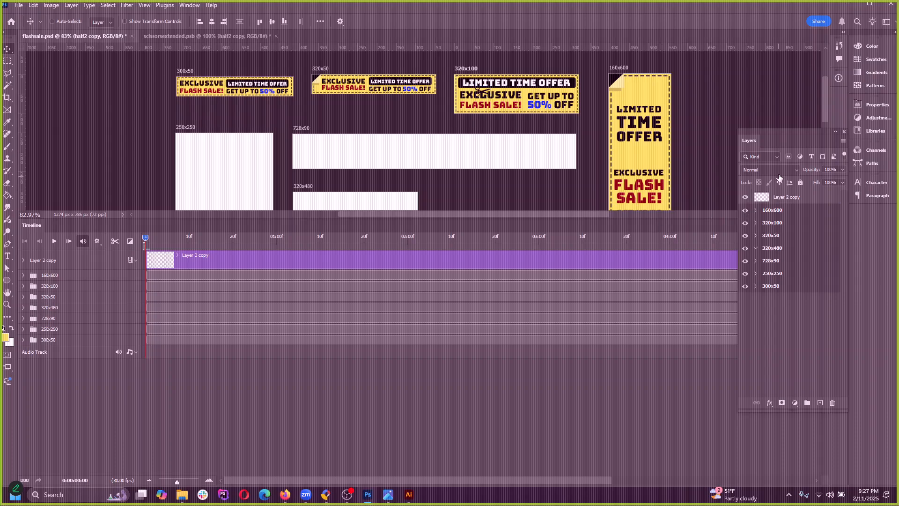
Step: Preview the scissors animation in flashsale.psd and move the scissors to the upper-left corner of the 320x100 banner
click(835, 133)
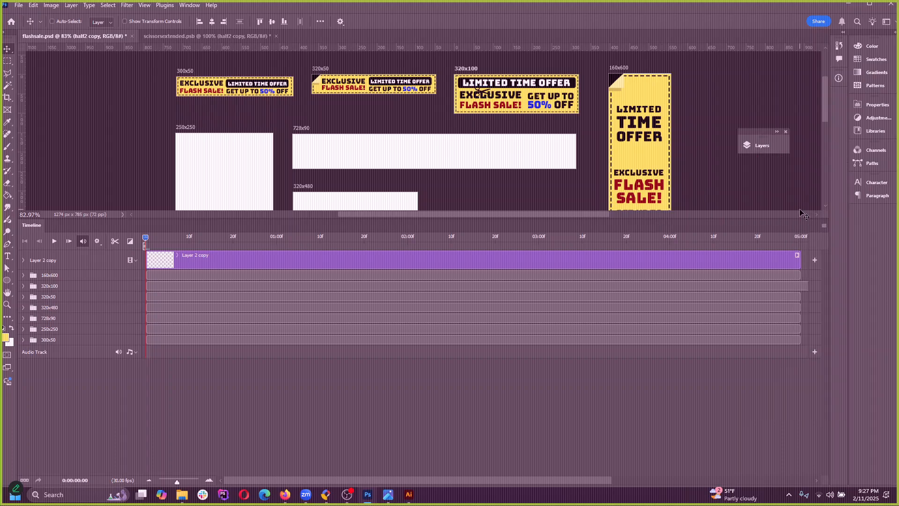
key(space)
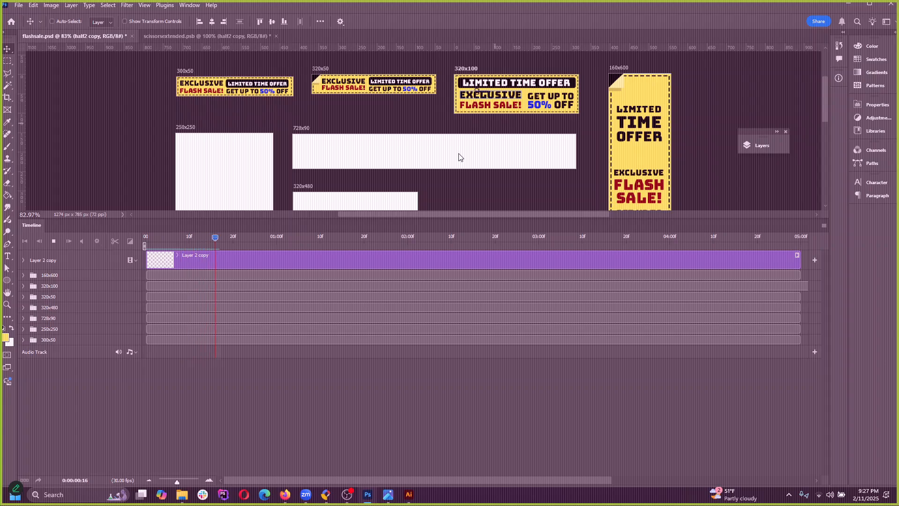
drag(232, 236, 79, 238)
key(space)
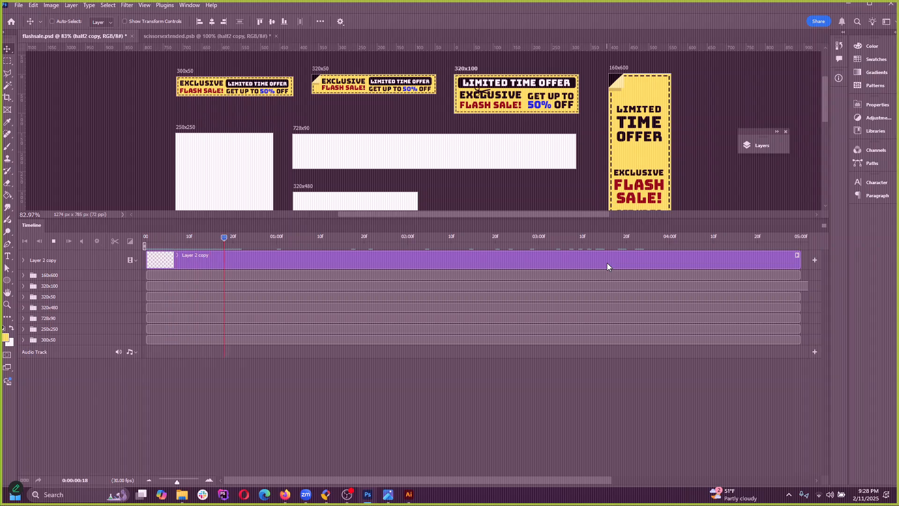
key(space)
scroll(544, 87, up, 3)
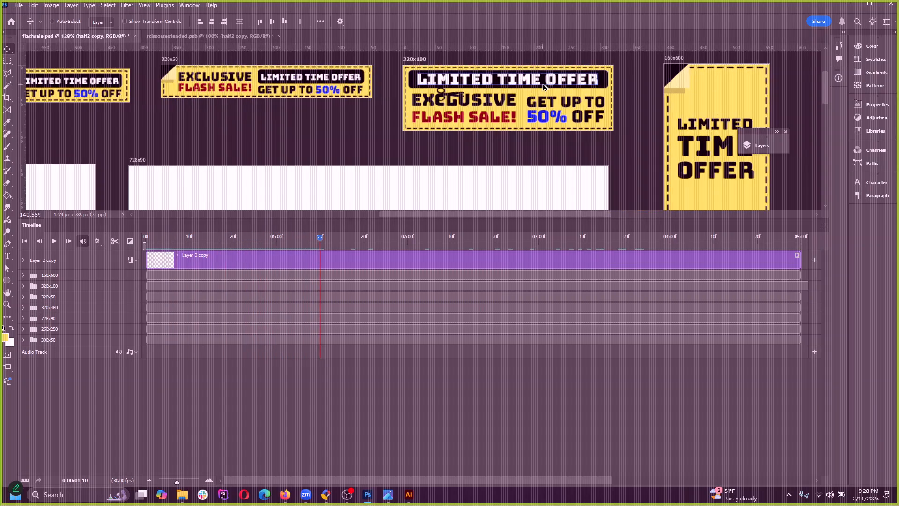
scroll(543, 86, up, 3)
scroll(323, 117, down, 2)
drag(345, 121, 309, 90)
key(space)
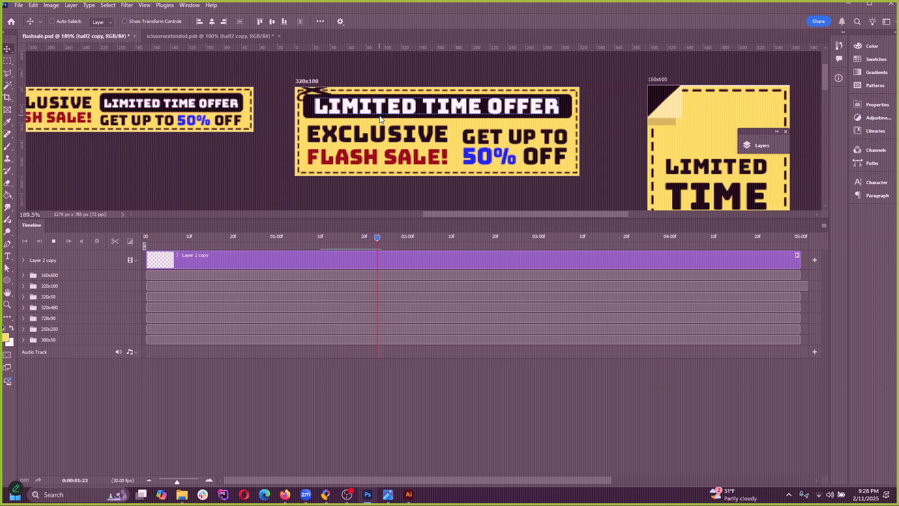
Step: Scale the scissors in the 320x100 banner proportionally to about 55.55% with Free Transform
click(33, 5)
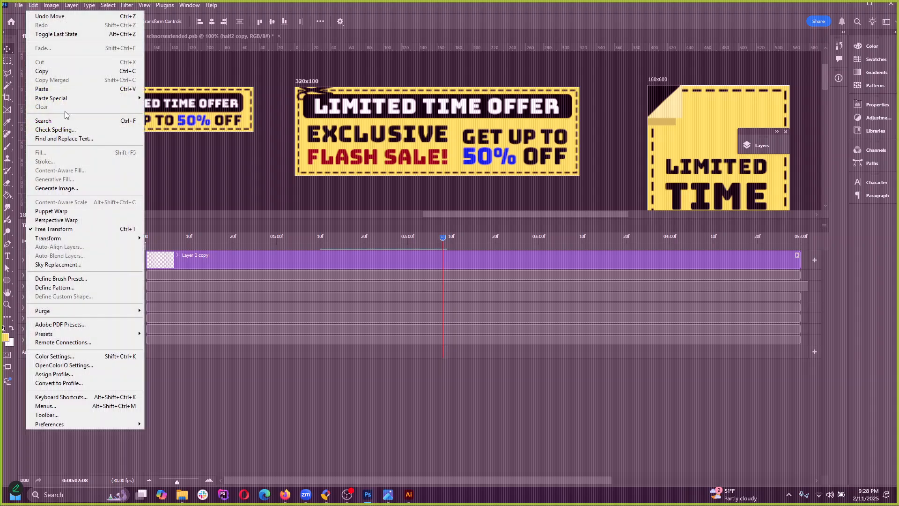
click(54, 229)
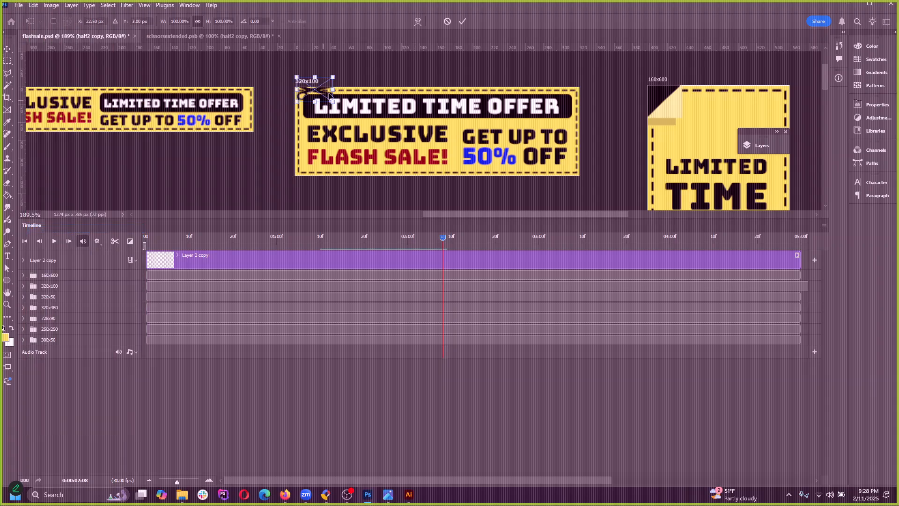
mouse_move(332, 77)
mouse_down()
mouse_move(320, 91)
mouse_move(335, 93)
mouse_up()
click(462, 21)
scroll(258, 69, up, 5)
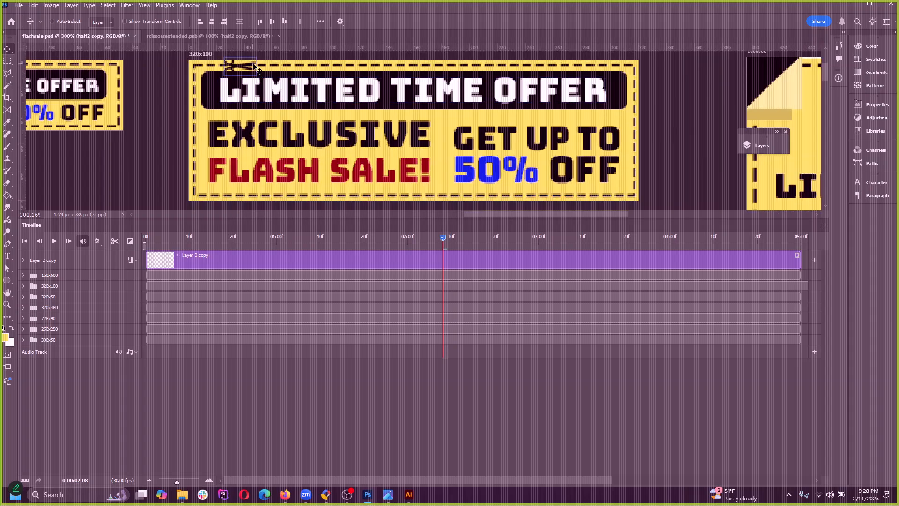
Step: Move the scissors about 16 px right and 2 px down along the 320x100 banner's top dashed border
drag(254, 65, 264, 134)
scroll(253, 93, up, 5)
scroll(255, 138, up, 2)
key(shift+v)
key(v)
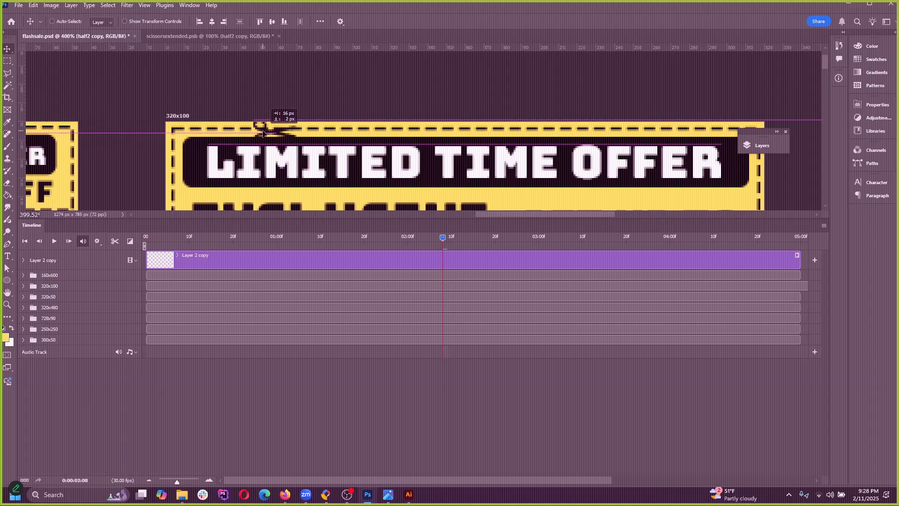
Step: Rotate the scissors on the 320x100 banner's top dashed border by about 22.3 degrees with Free Transform
click(33, 5)
click(63, 229)
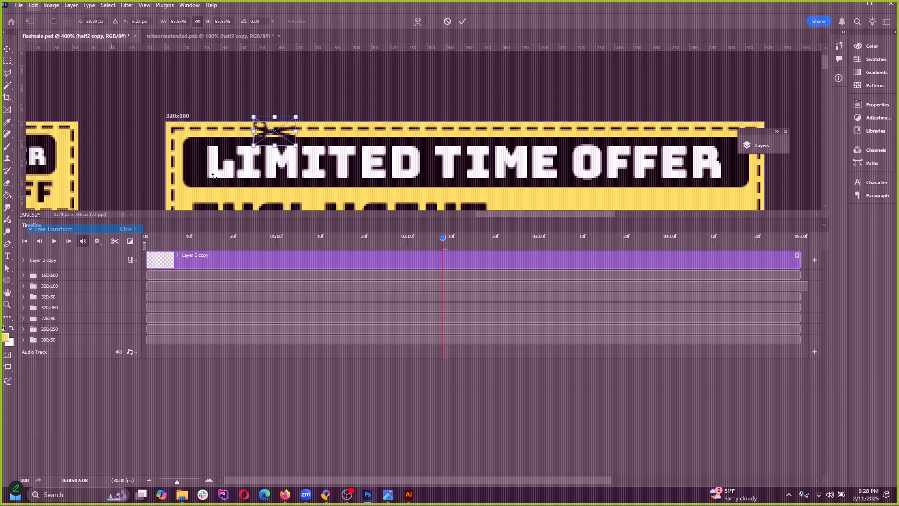
drag(316, 115, 286, 137)
click(463, 21)
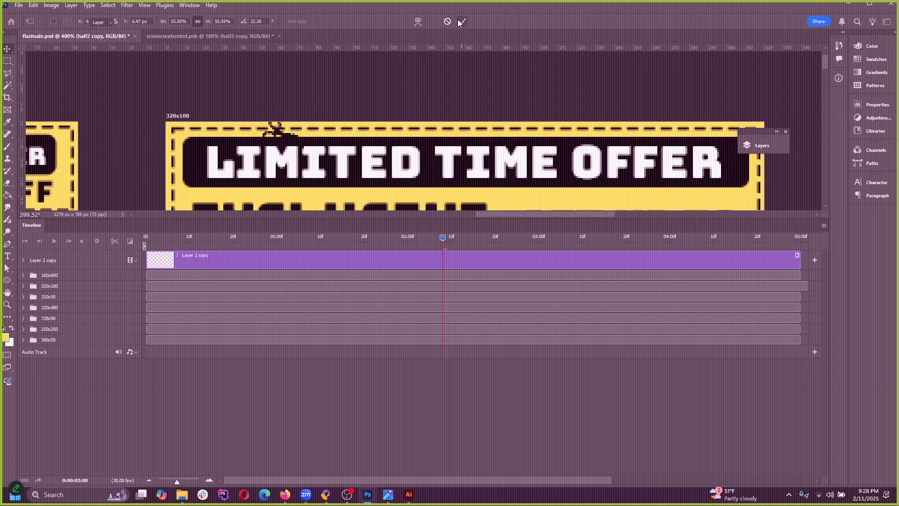
Step: Move the LIMITED TIME OFFER text with its dark bar about 7 px down in the 320x100 banner
scroll(195, 76, down, 5)
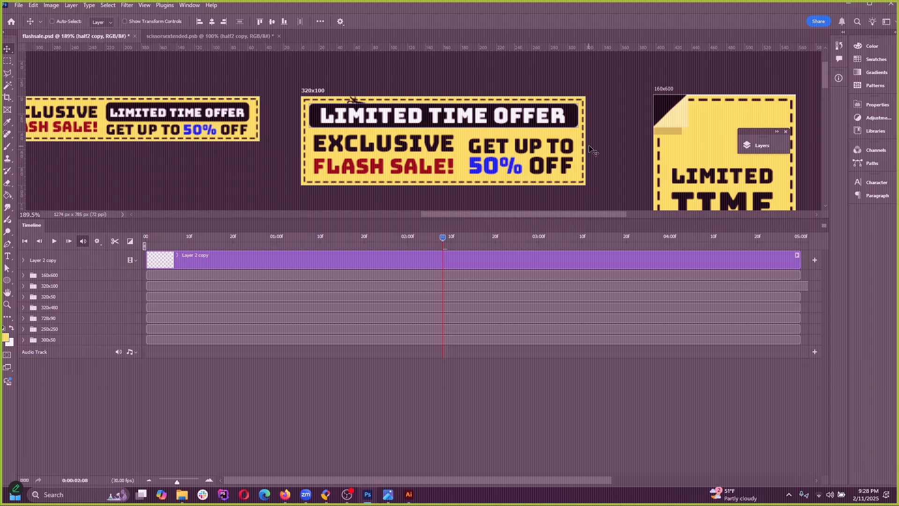
scroll(406, 135, up, 1)
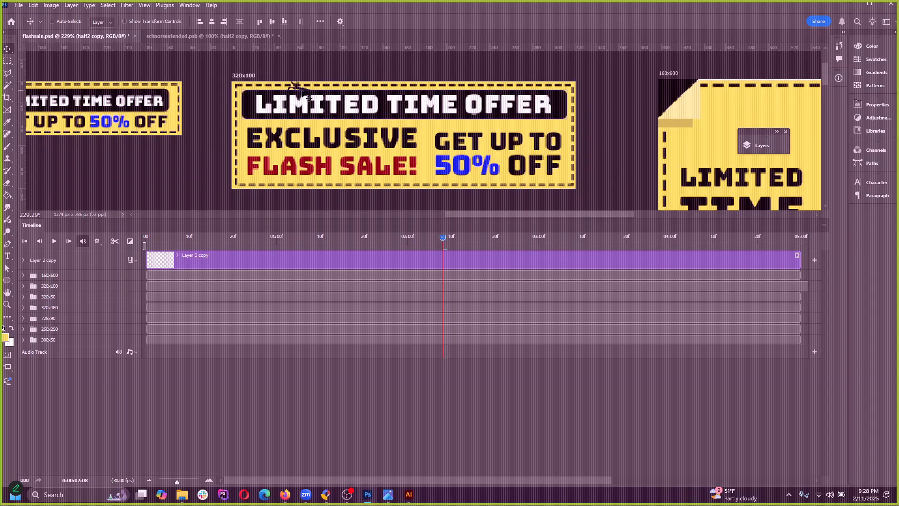
ctrl+click(423, 108)
drag(566, 107, 566, 115)
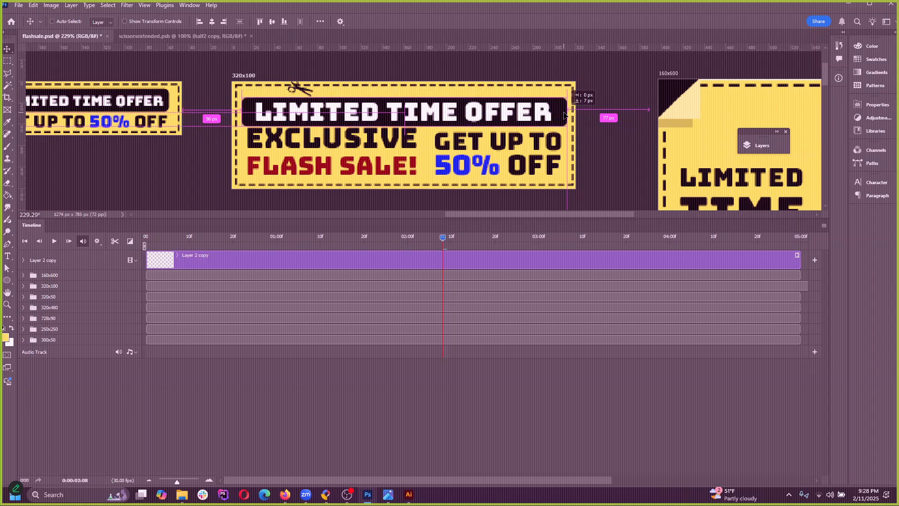
Step: Nudge the FLASH SALE! and GET UP TO 50% OFF texts slightly up in the 320x100 banner
ctrl+click(374, 152)
drag(373, 172, 372, 167)
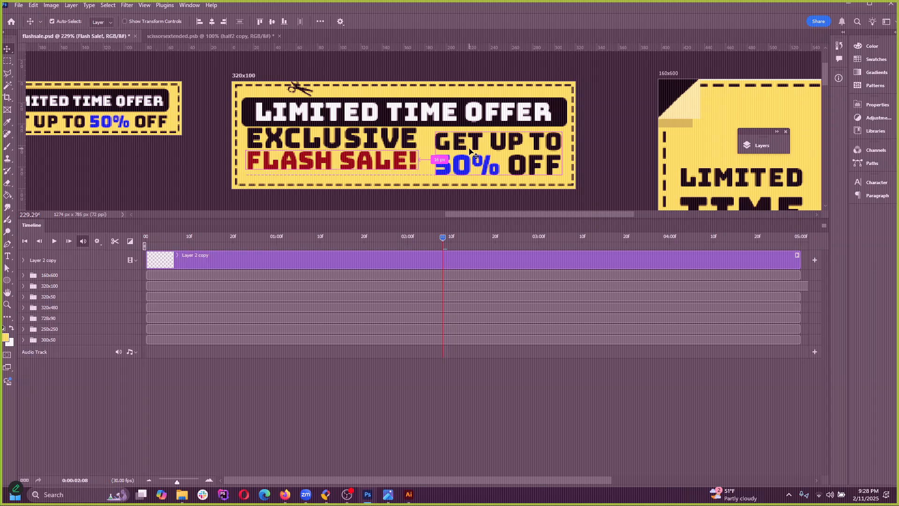
ctrl+click(477, 165)
drag(477, 164, 477, 161)
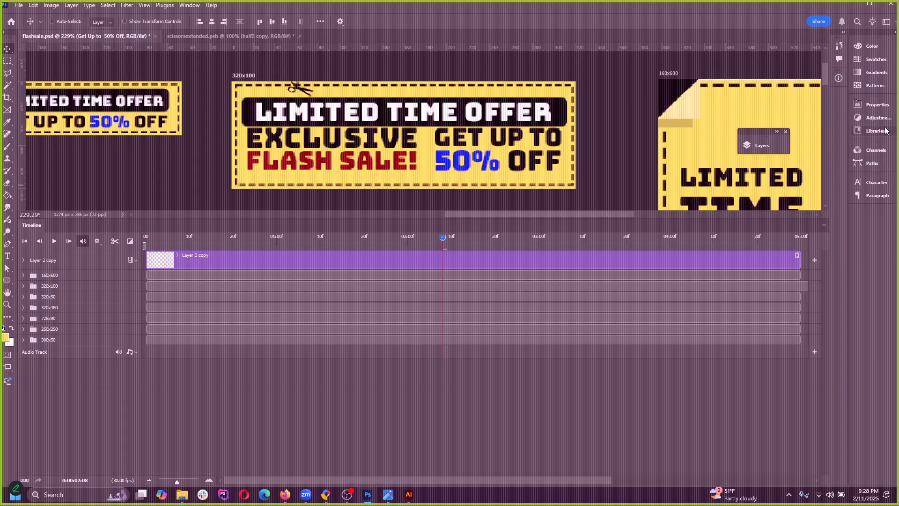
Step: Select the 320x100 banner's dashed border, heading bar and all text layers, leaving out the scissors and yellow background
click(872, 164)
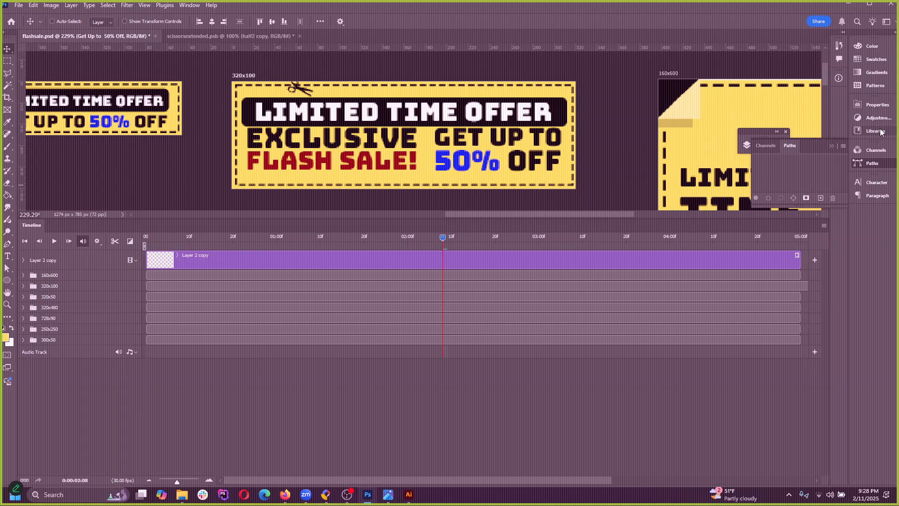
click(833, 147)
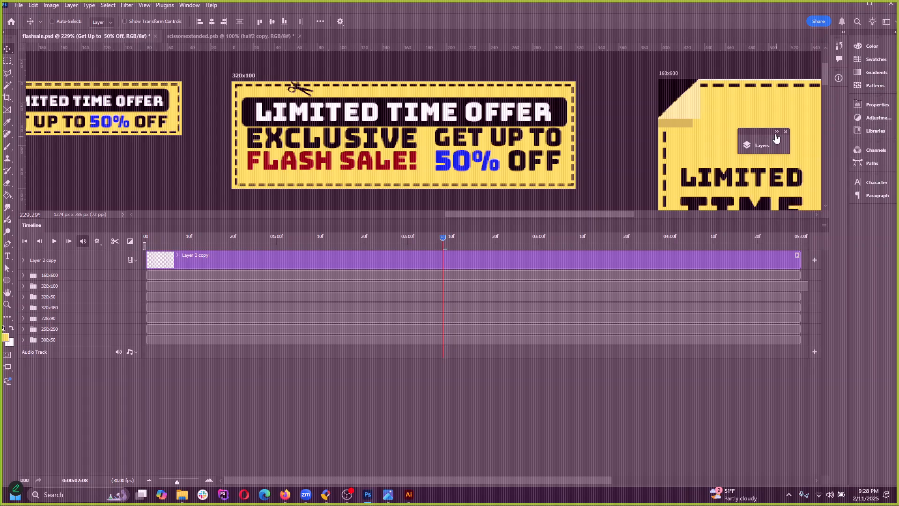
click(759, 146)
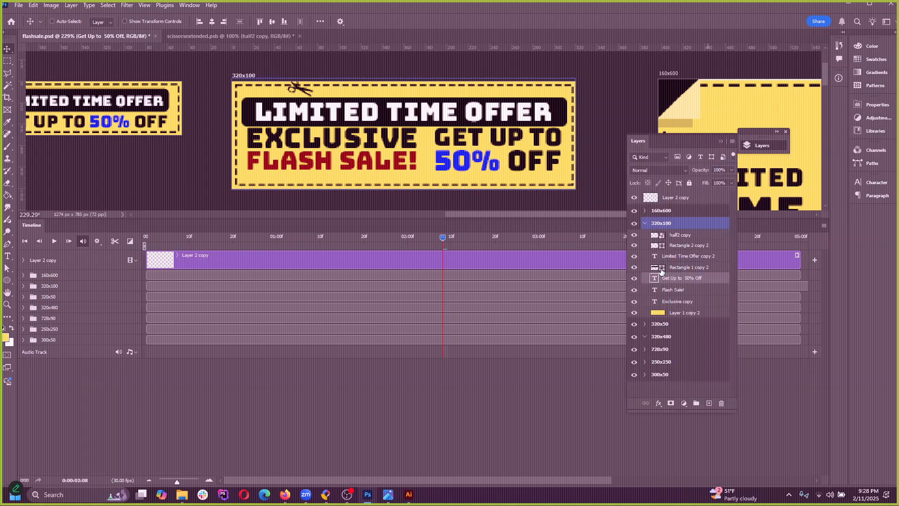
click(680, 234)
click(684, 312)
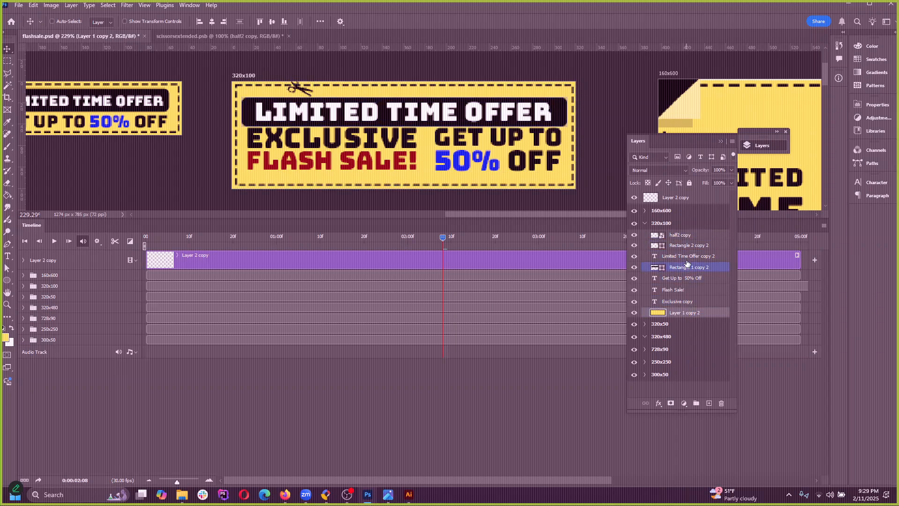
shift+click(689, 256)
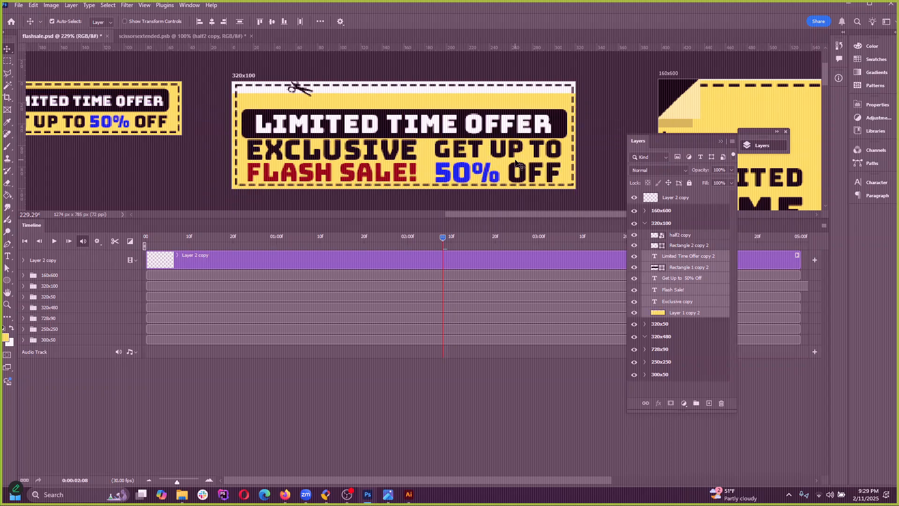
key(ctrl)
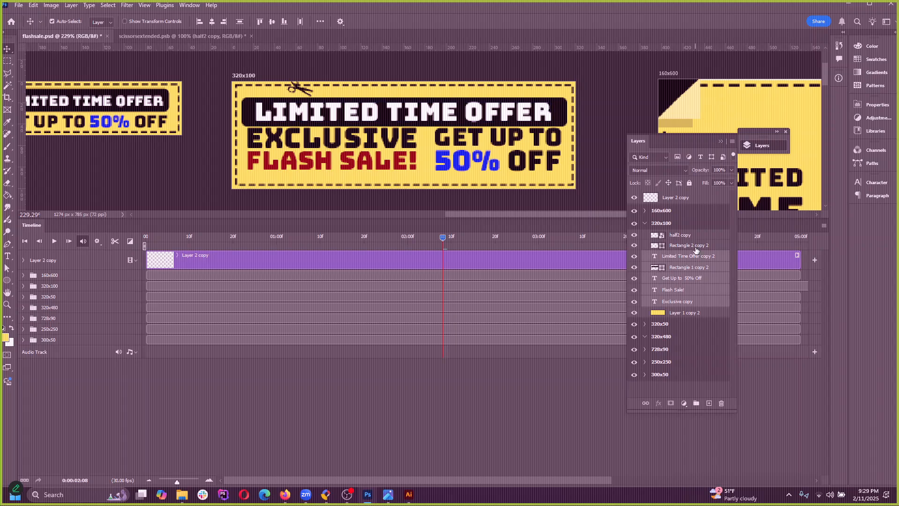
mouse_move(487, 142)
mouse_down()
mouse_move(462, 138)
mouse_move(487, 142)
mouse_up()
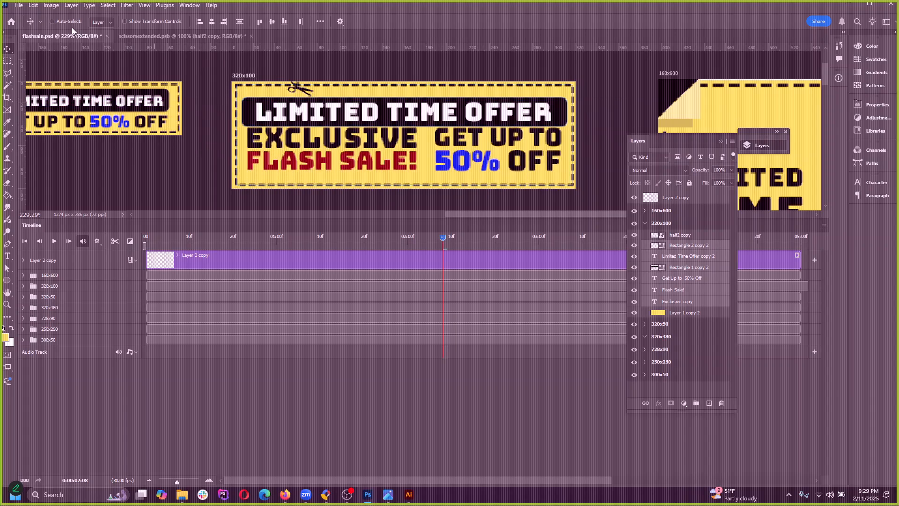
Step: Scale the selected border, bar and text layers proportionally to about 95.4% around their center with Free Transform
click(33, 5)
click(58, 229)
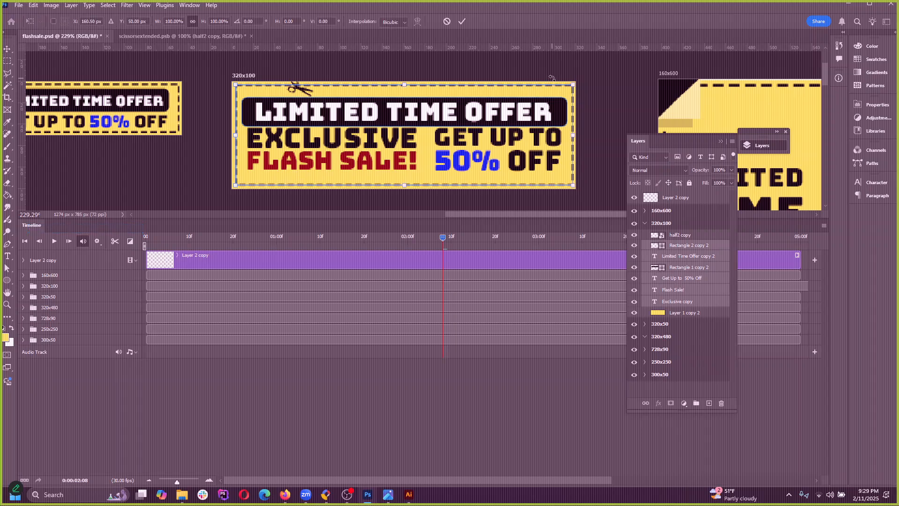
drag(573, 83, 562, 88)
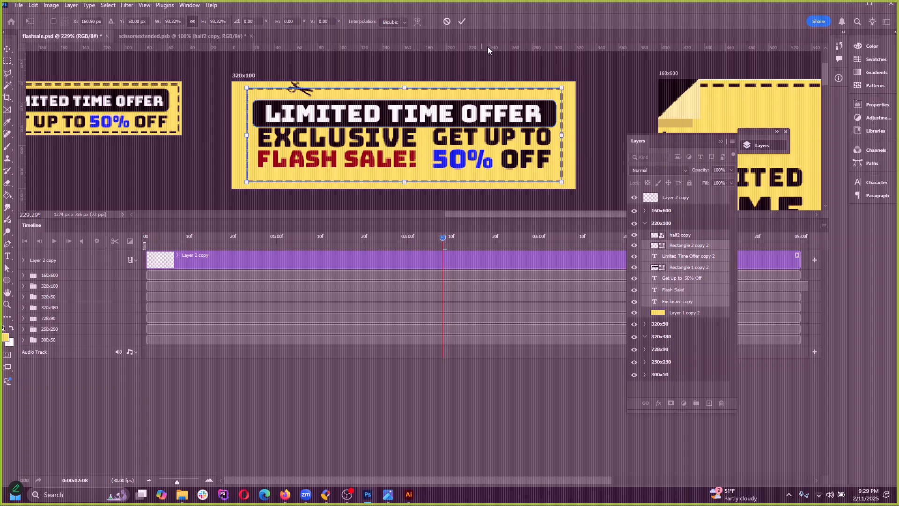
drag(564, 91, 565, 87)
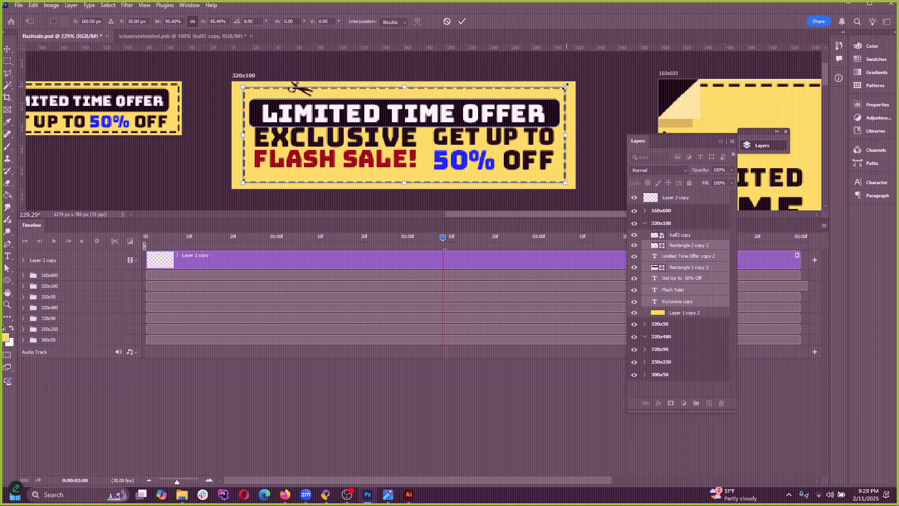
click(463, 22)
Step: Resize only the 320x100 banner's dashed border to about 100.79% width and 92.16% height with Free Transform
click(680, 246)
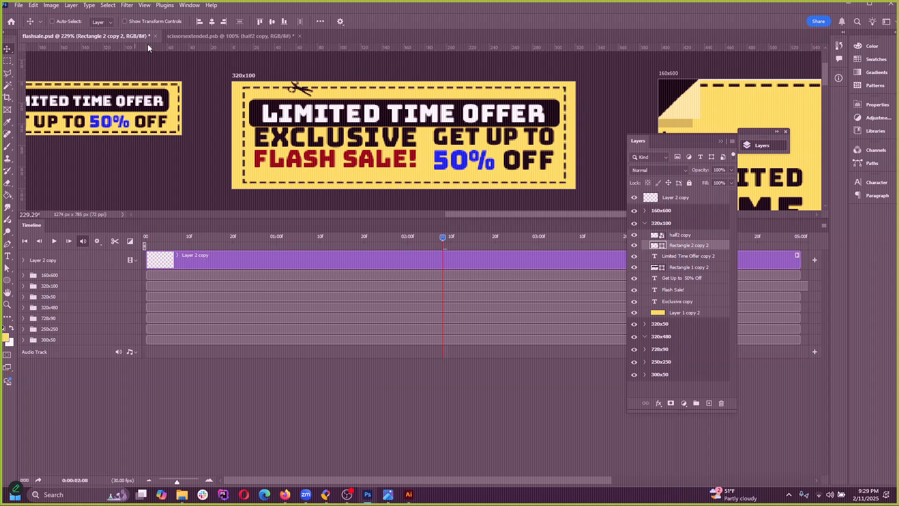
click(31, 6)
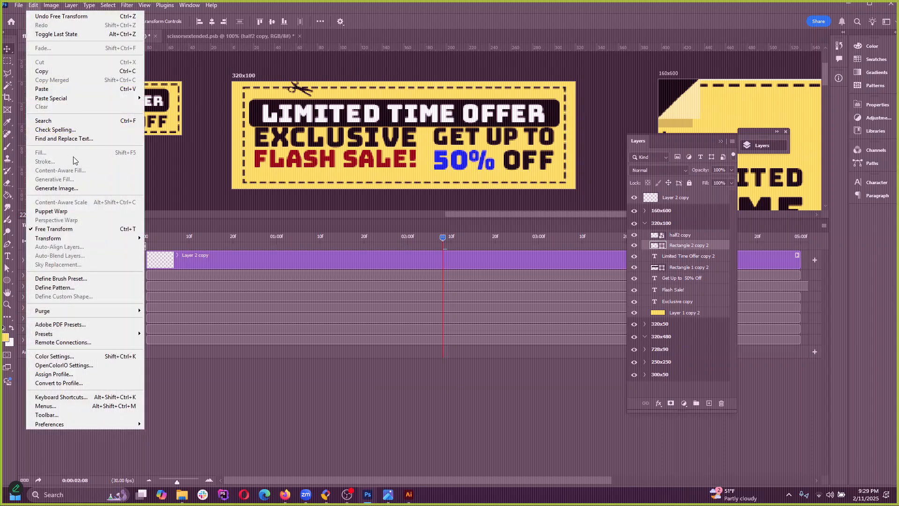
click(55, 230)
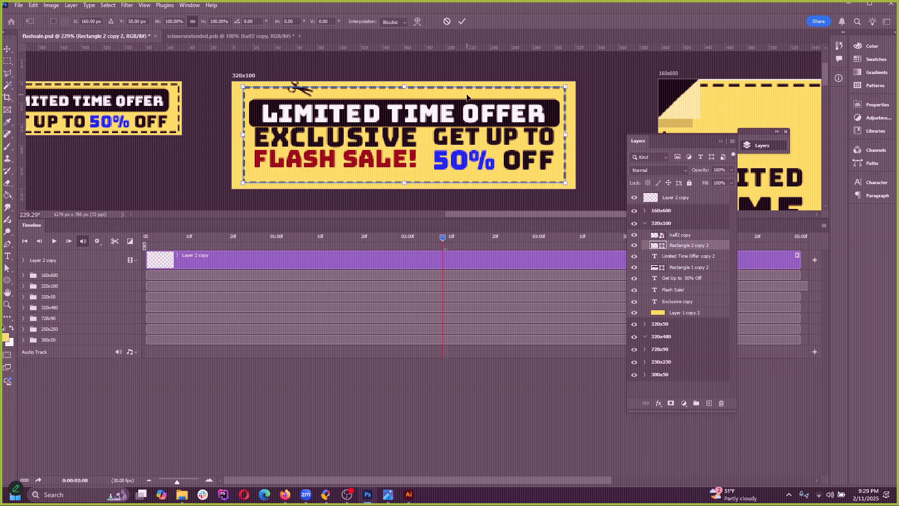
drag(405, 88, 405, 90)
drag(565, 134, 565, 135)
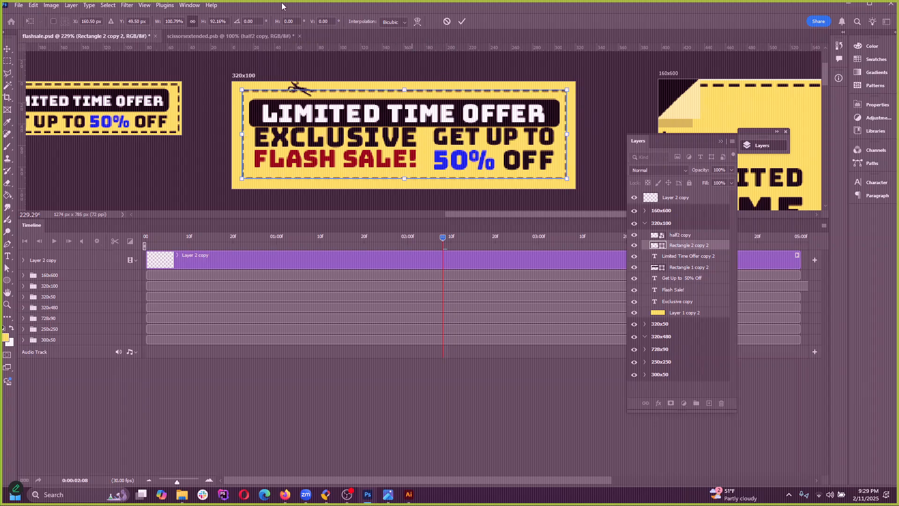
click(462, 21)
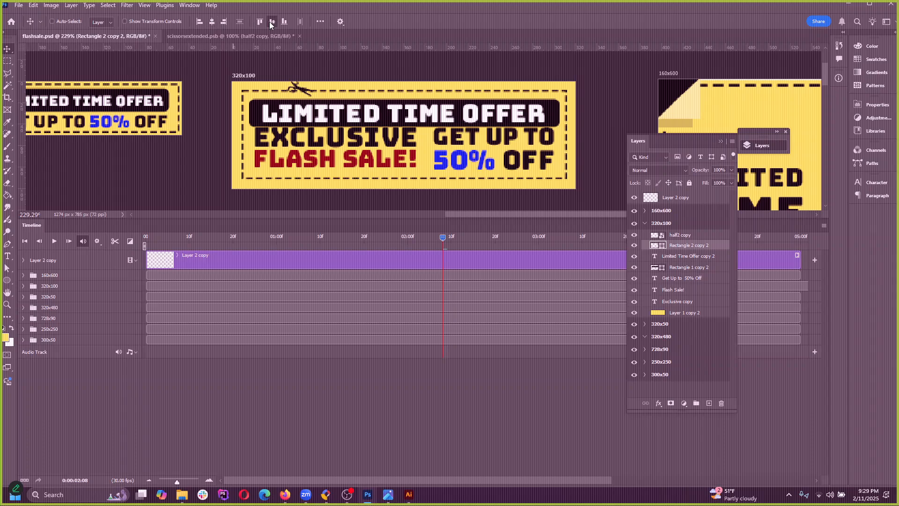
Step: Move the EXCLUSIVE, FLASH SALE! and GET UP TO 50% OFF texts slightly down, away from the heading bar
ctrl+click(339, 89)
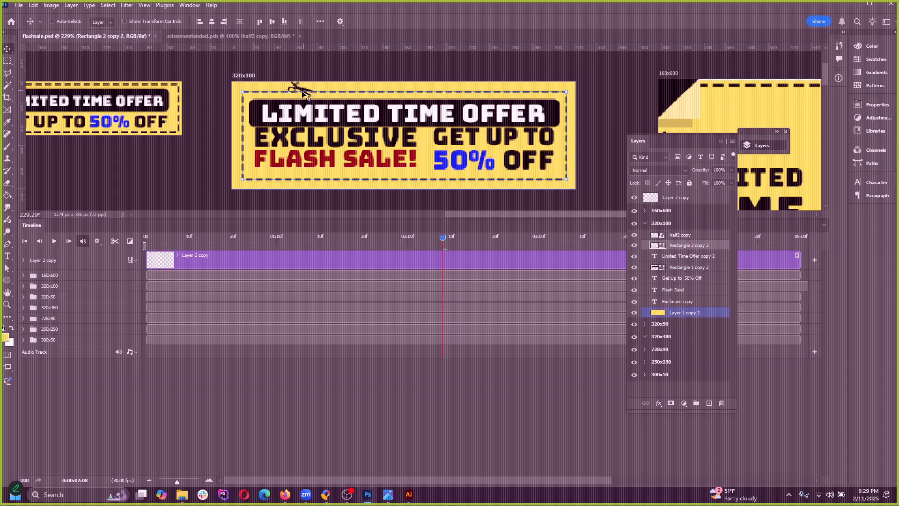
scroll(339, 89, up, 1)
ctrl+click(341, 166)
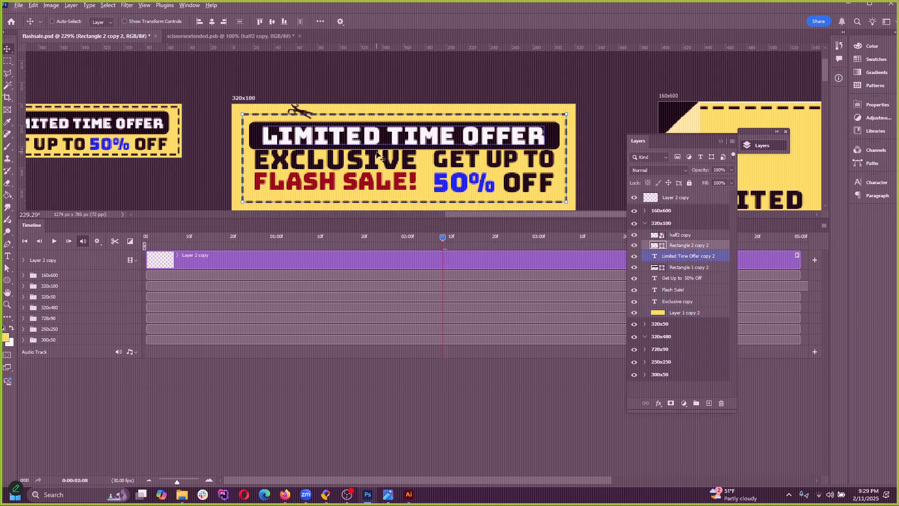
scroll(342, 166, down, 1)
double_click(362, 160)
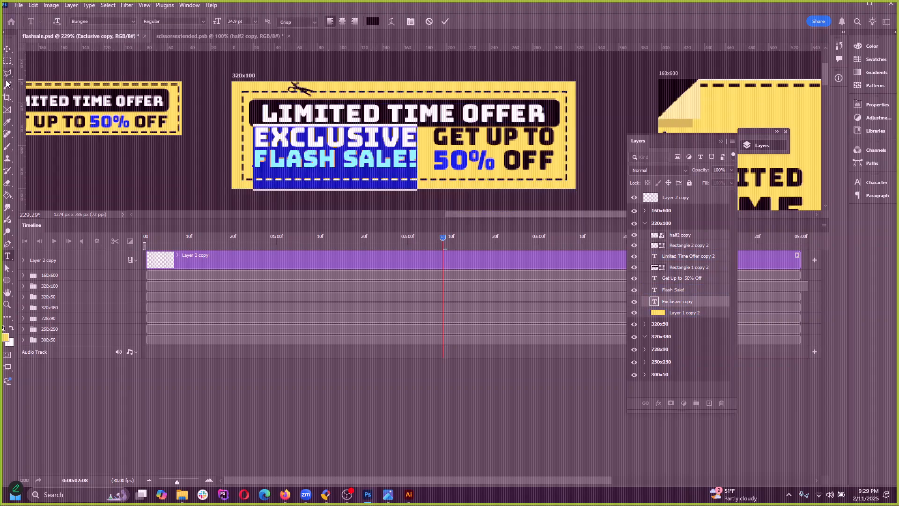
key(ctrl+Return)
ctrl+click(386, 168)
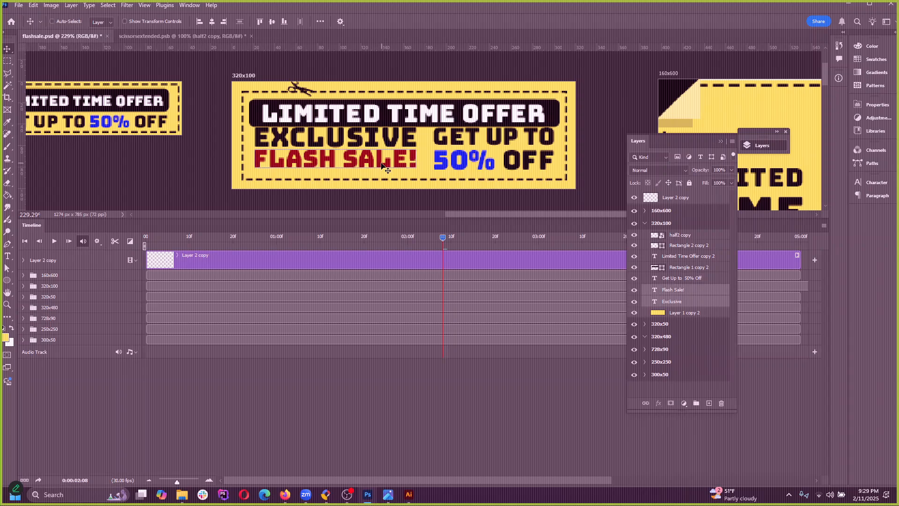
drag(387, 170, 388, 174)
ctrl+click(484, 145)
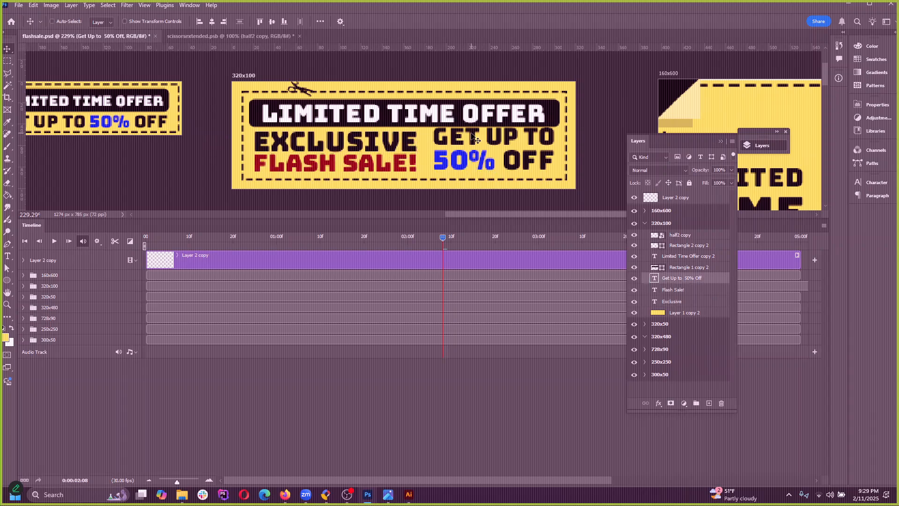
drag(475, 139, 476, 143)
Step: Move the scissors along the top dashed border to the 320x100 banner's upper-left corner
scroll(333, 72, up, 2)
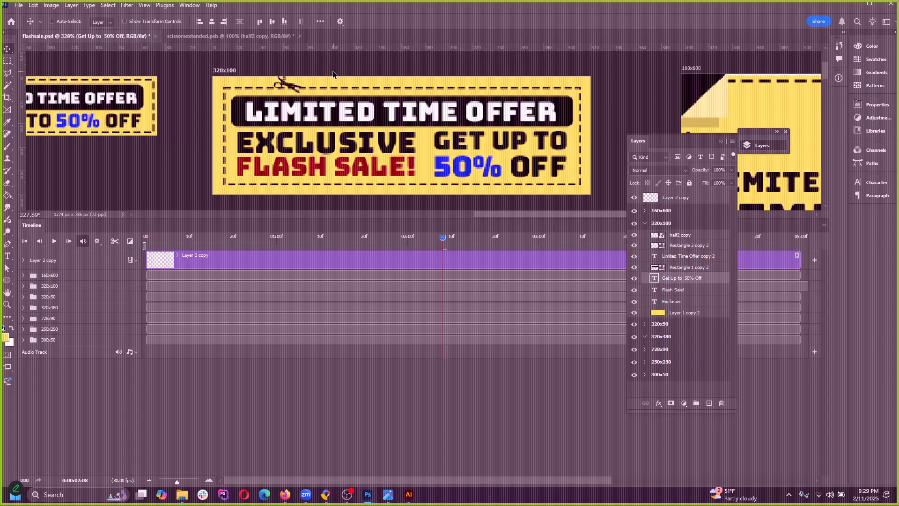
scroll(333, 72, up, 2)
drag(227, 64, 98, 71)
scroll(464, 164, down, 4)
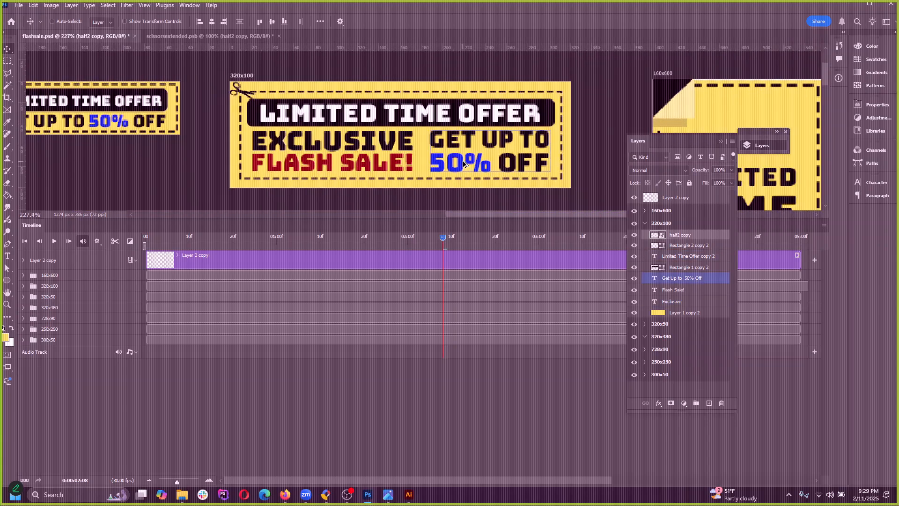
Step: Preview the scissors animation on the 320x100 banner and return the playhead to the first frame
scroll(463, 164, up, 1)
click(721, 141)
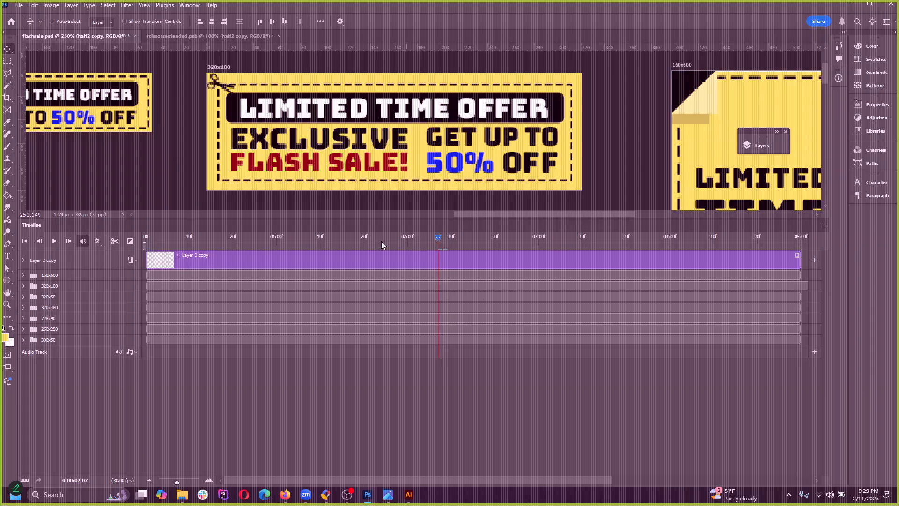
key(Home)
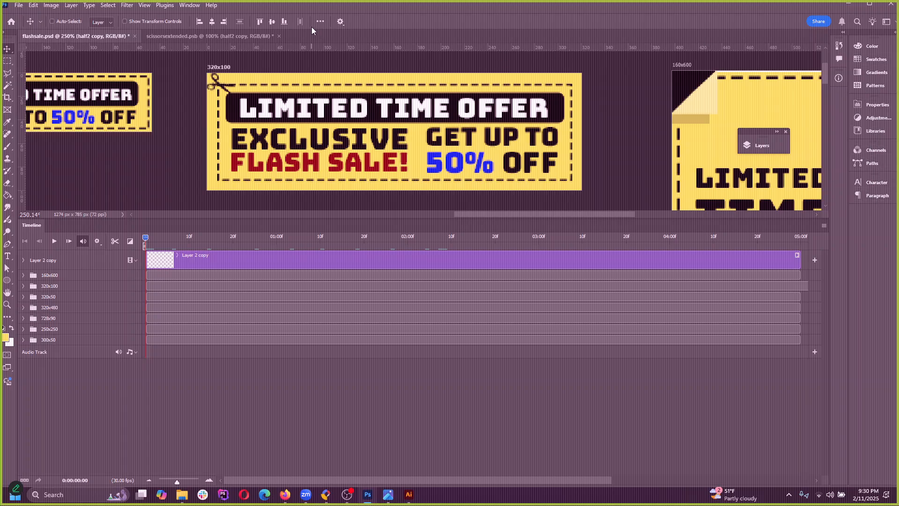
Step: Maximize the window and reset the Essentials workspace to its default layout
click(869, 4)
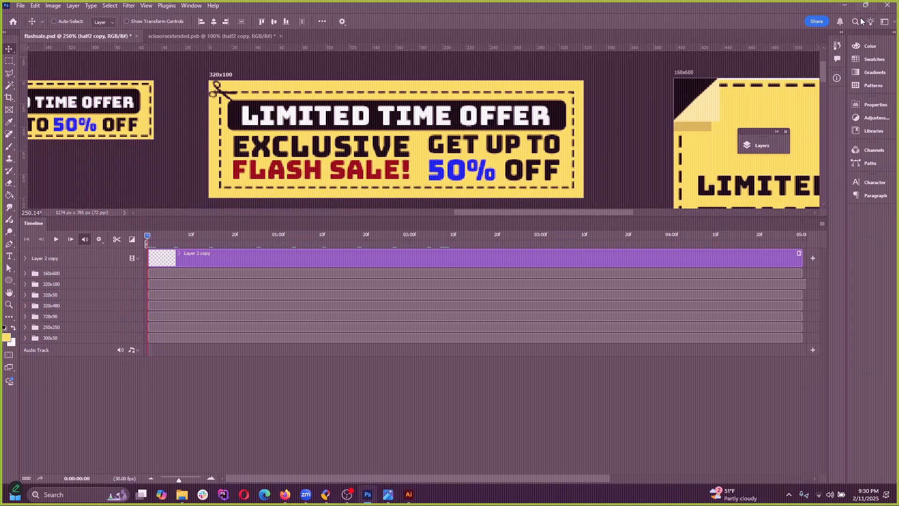
click(886, 21)
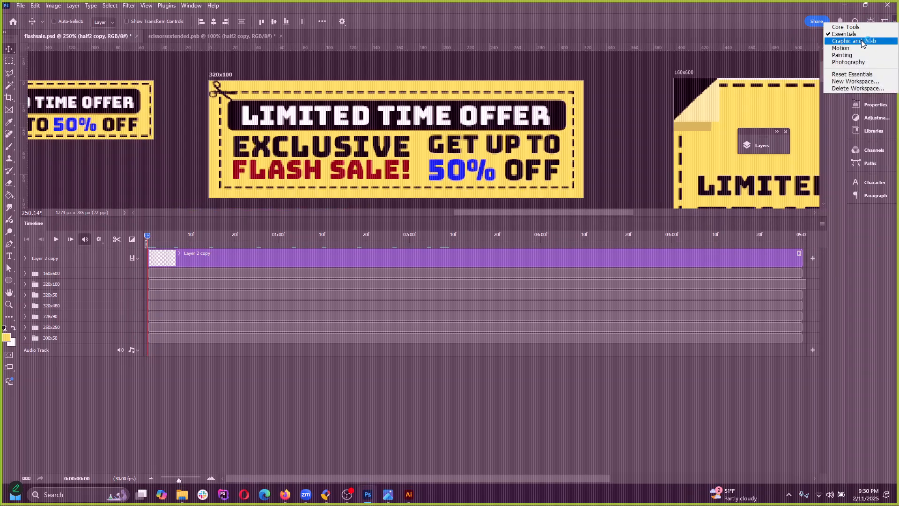
click(855, 74)
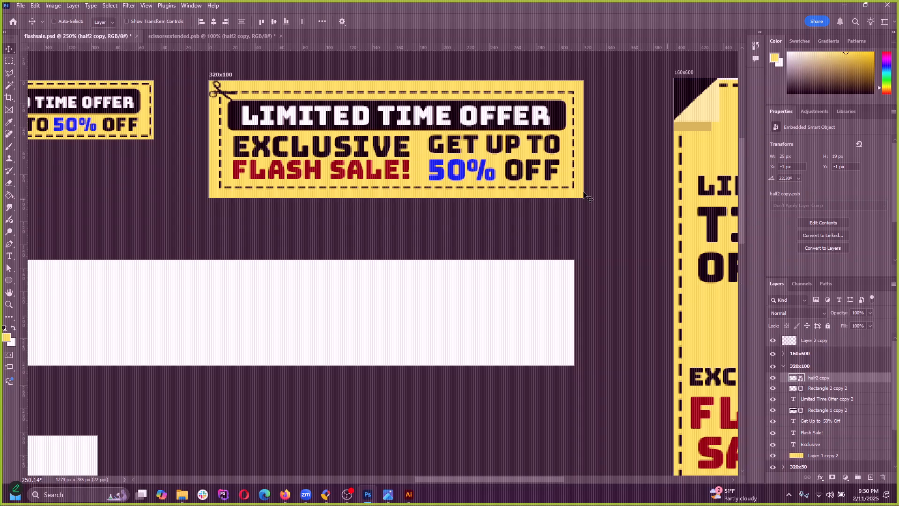
scroll(532, 261, down, 3)
scroll(490, 267, up, 6)
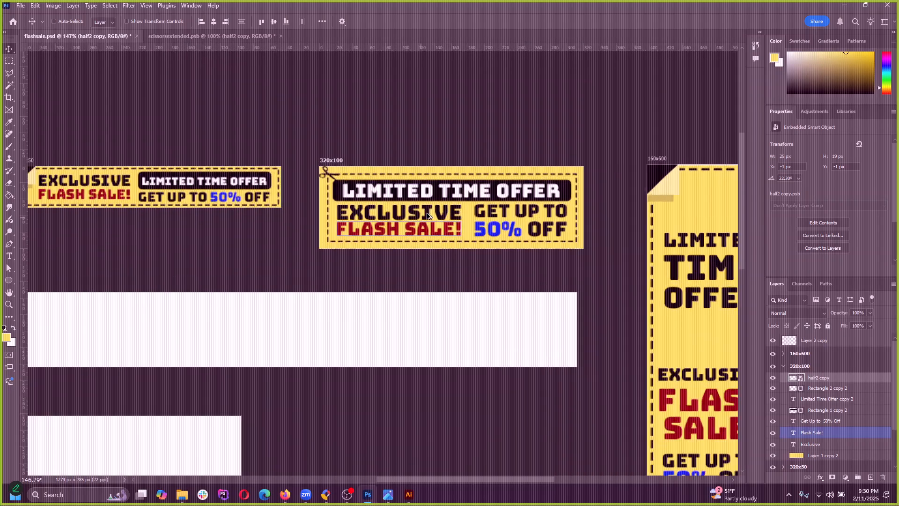
Step: Collapse the docked panels to icons and bring up the document's layer list
click(894, 32)
click(871, 150)
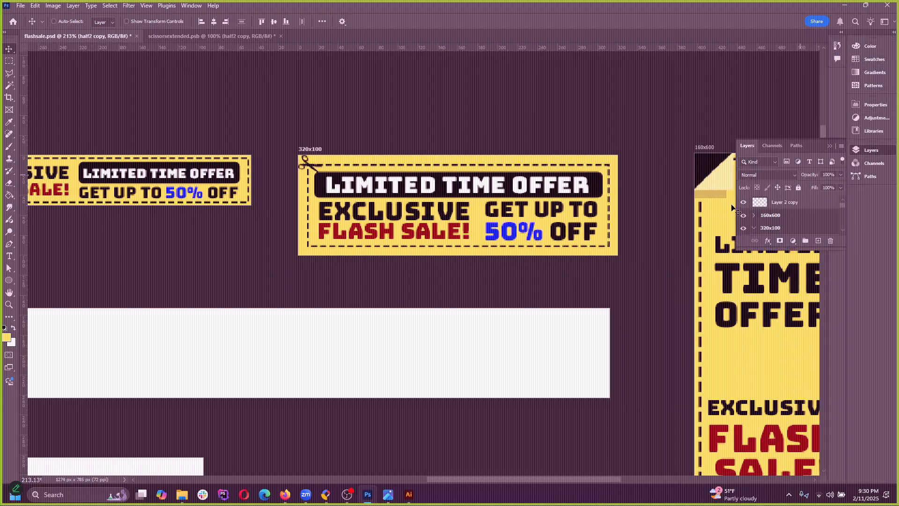
click(776, 208)
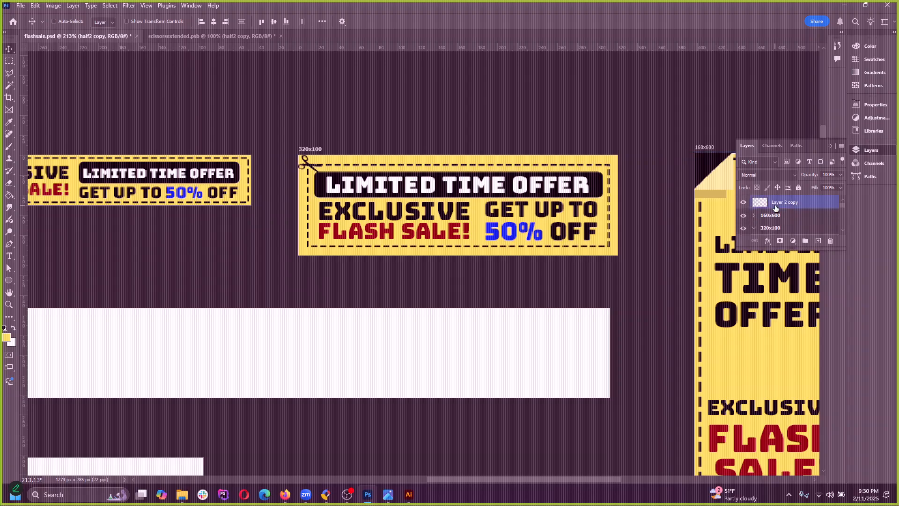
Step: Enlarge the layer list to show the 320x100 artboard's layers and bring up the animation timeline
click(745, 205)
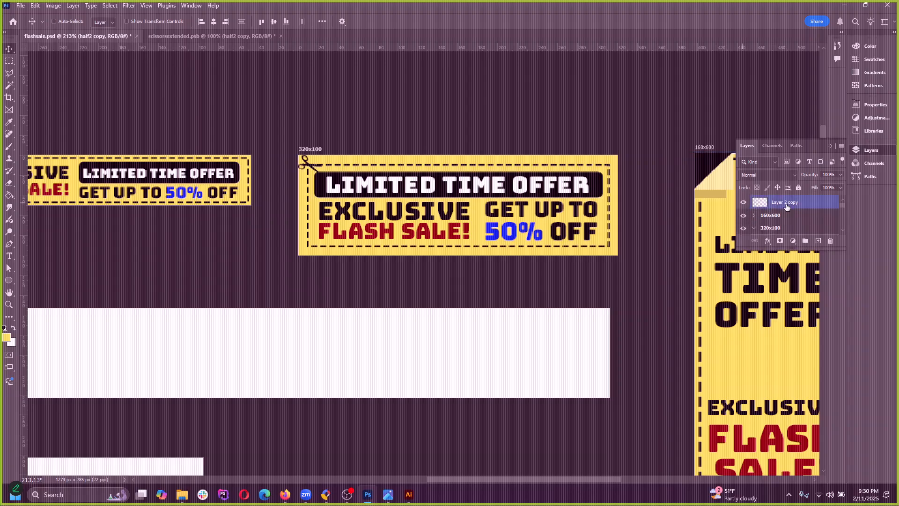
ctrl+click(309, 162)
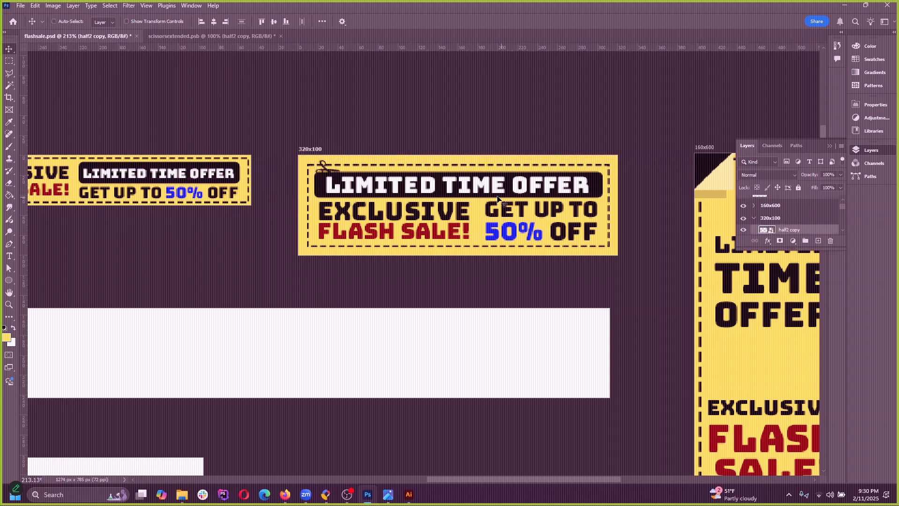
scroll(797, 220, down, 1)
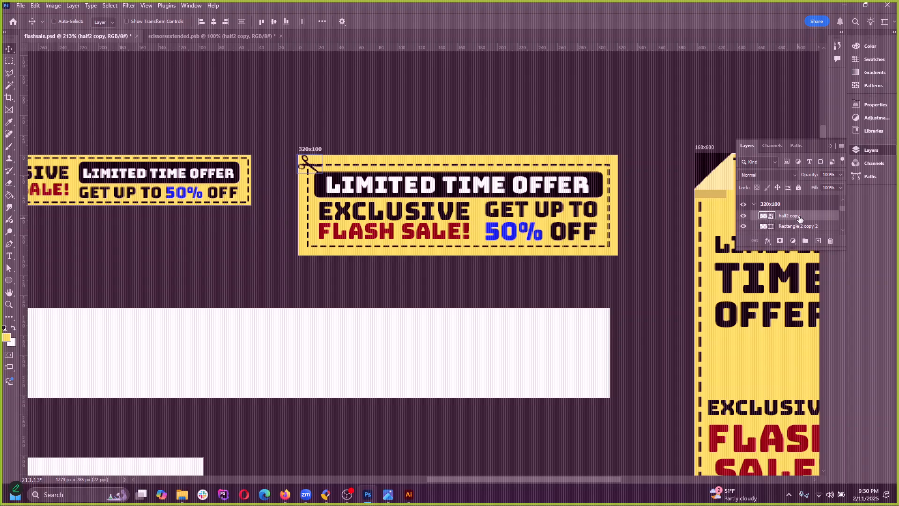
scroll(787, 223, down, 1)
click(780, 224)
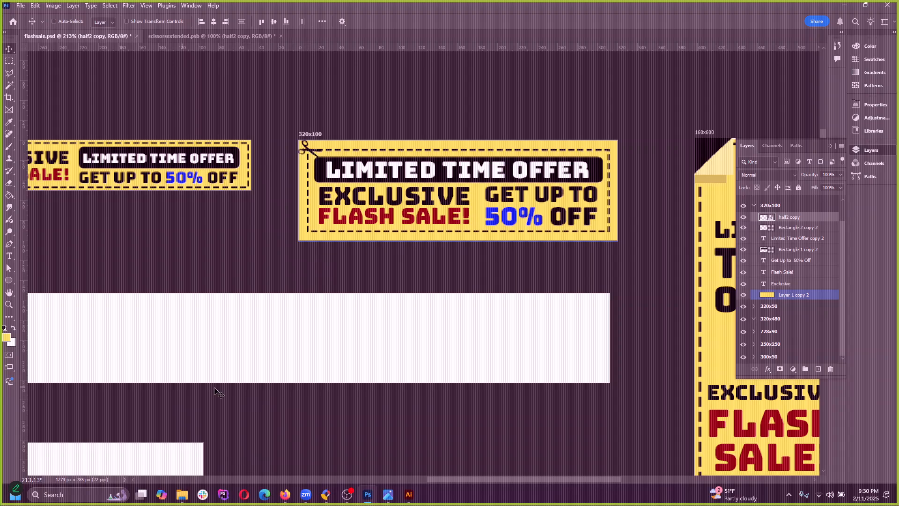
click(193, 6)
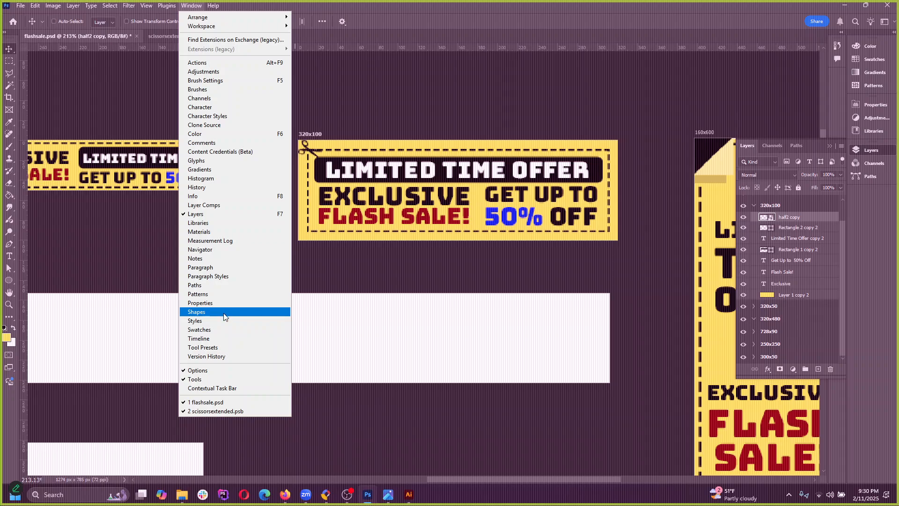
click(219, 337)
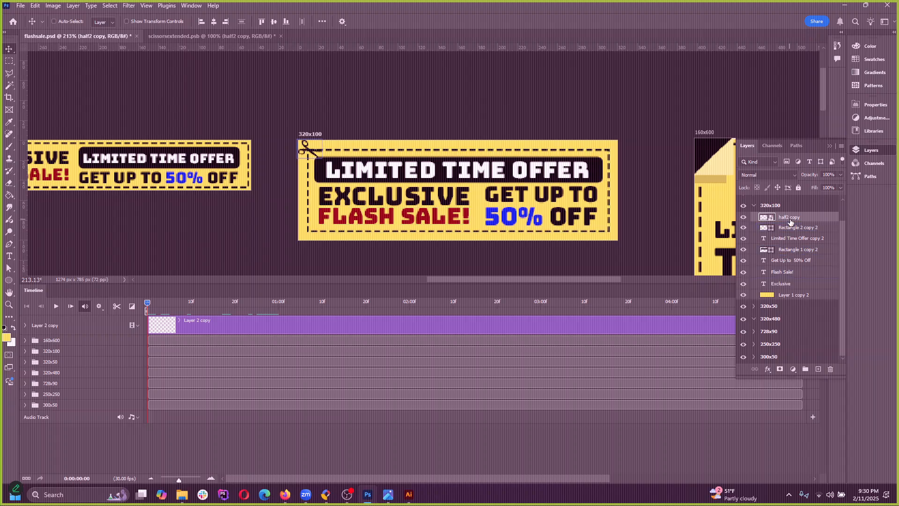
Step: Delete the empty layer "Layer 2 copy" above the artboards
click(71, 325)
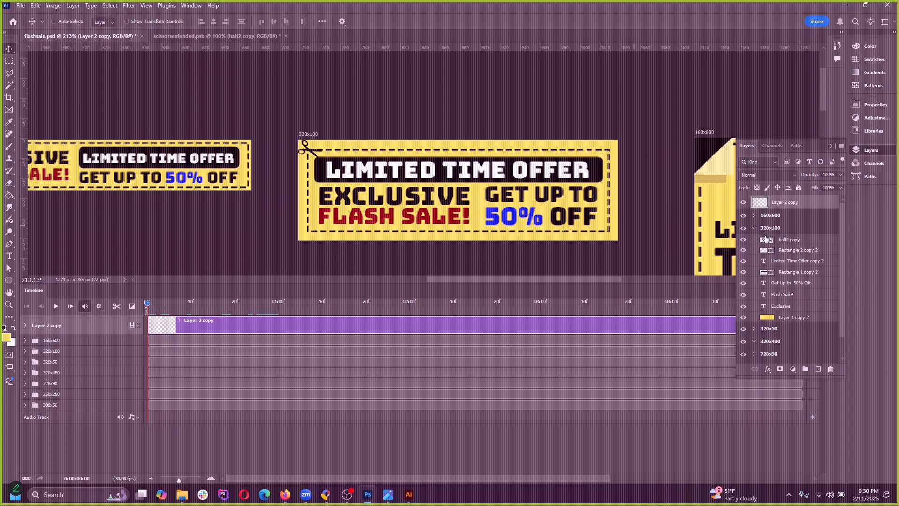
scroll(810, 278, down, 2)
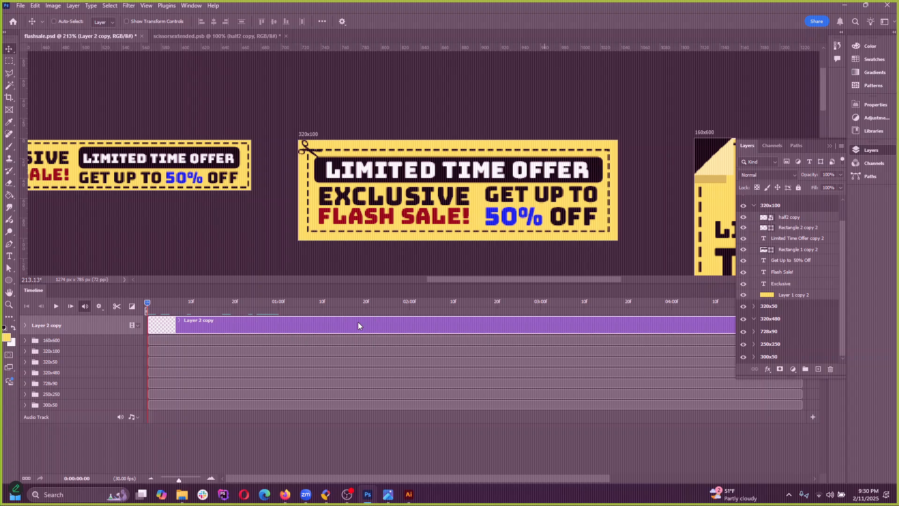
scroll(796, 290, up, 2)
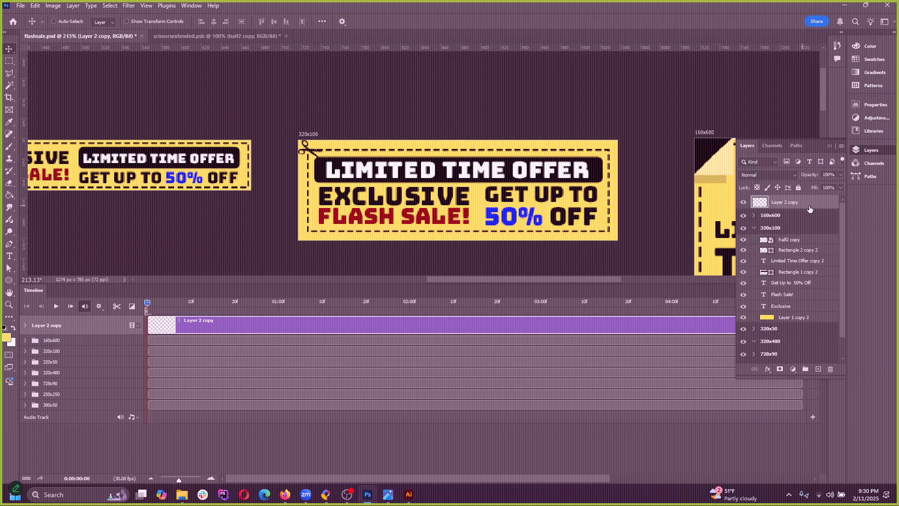
click(830, 369)
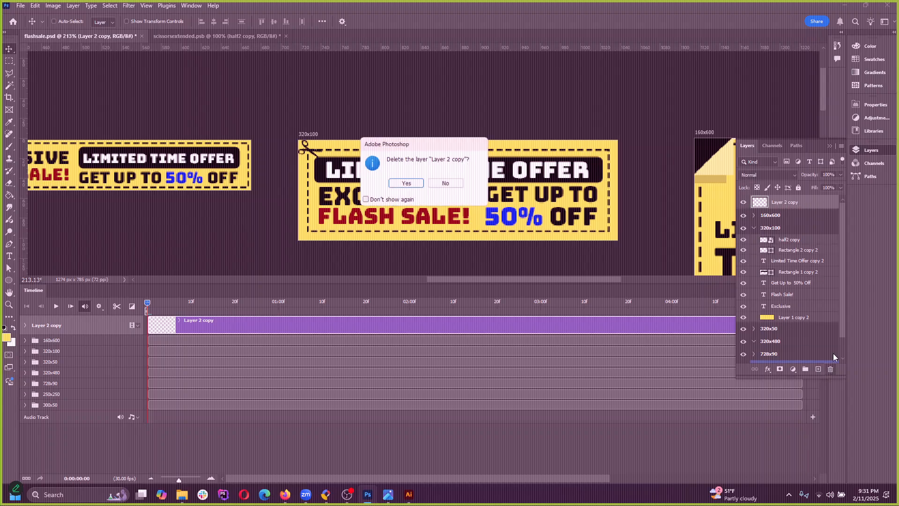
click(421, 184)
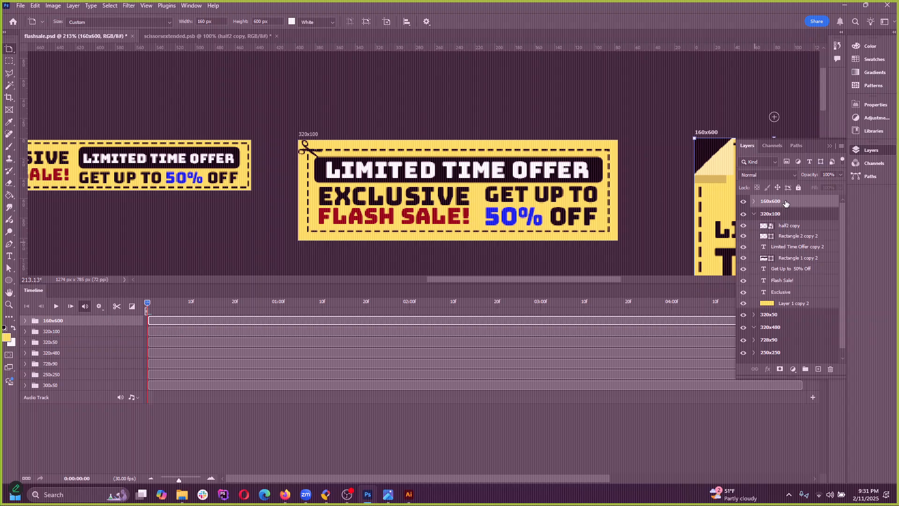
Step: Rename the 320x100 artboard's "half2 copy" layer to "scissors" and toggle its visibility to check it
click(792, 226)
ctrl+click(791, 235)
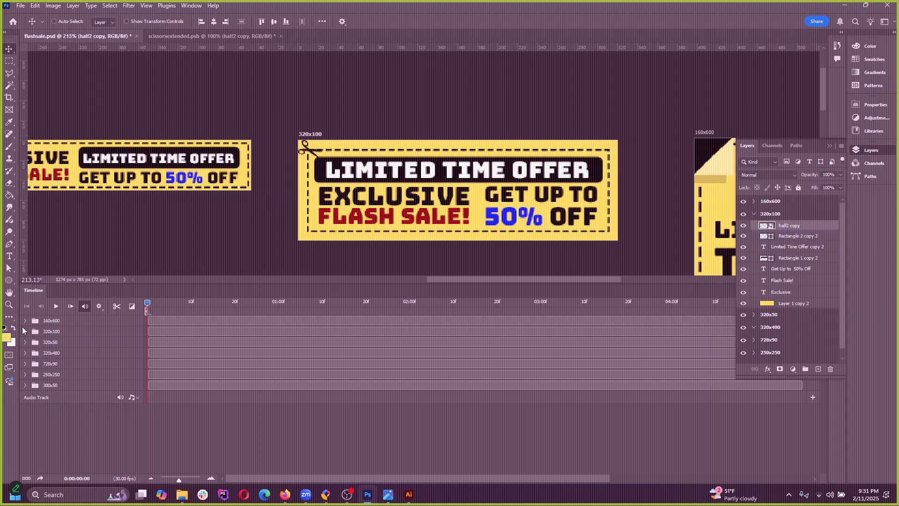
double_click(789, 225)
text(scissors)
key(Return)
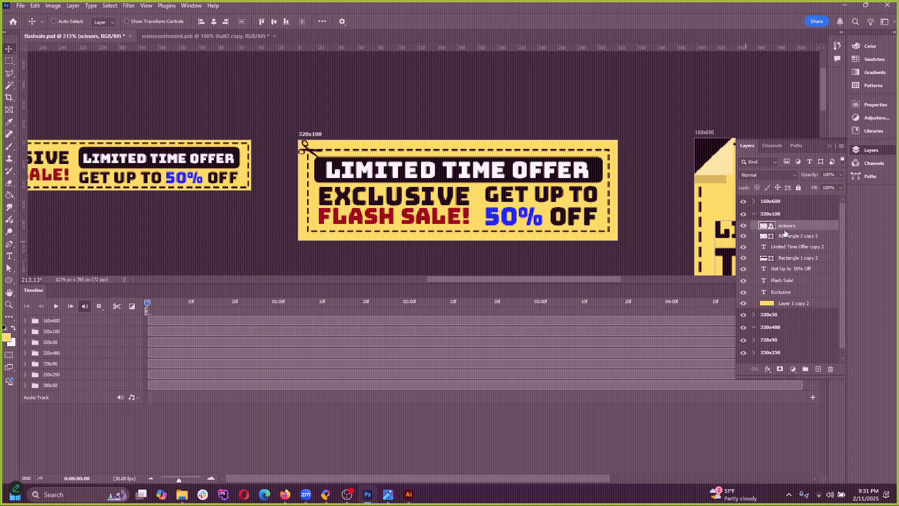
click(743, 226)
click(744, 226)
Step: Expand the 320x100 group's scissors track and enable Transform keyframing at the first frame
click(31, 322)
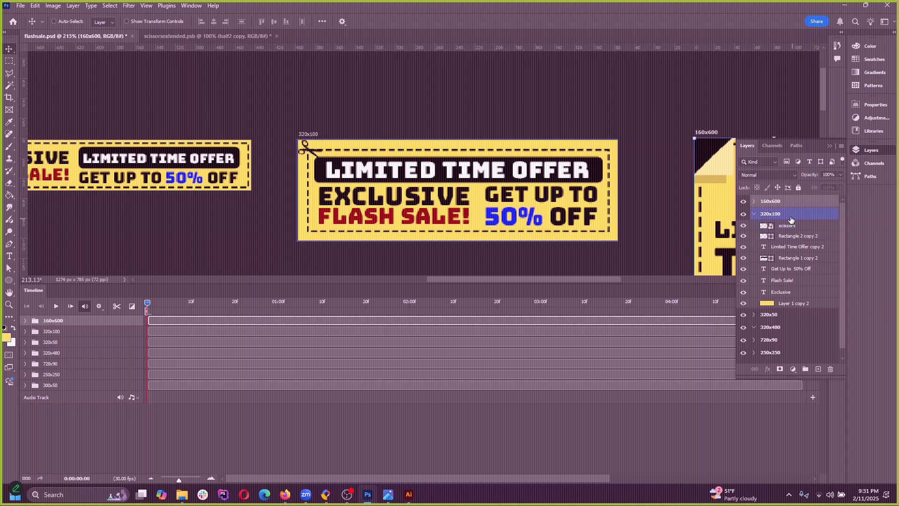
click(51, 331)
click(26, 332)
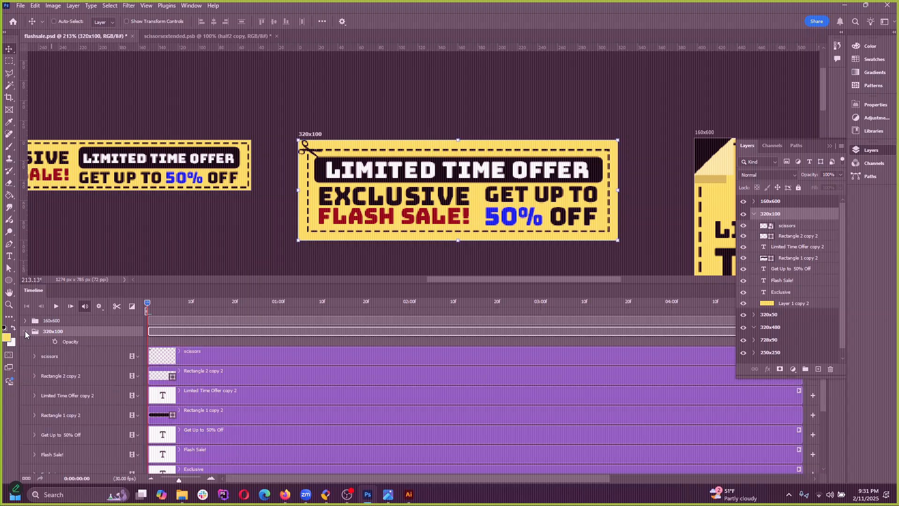
click(74, 359)
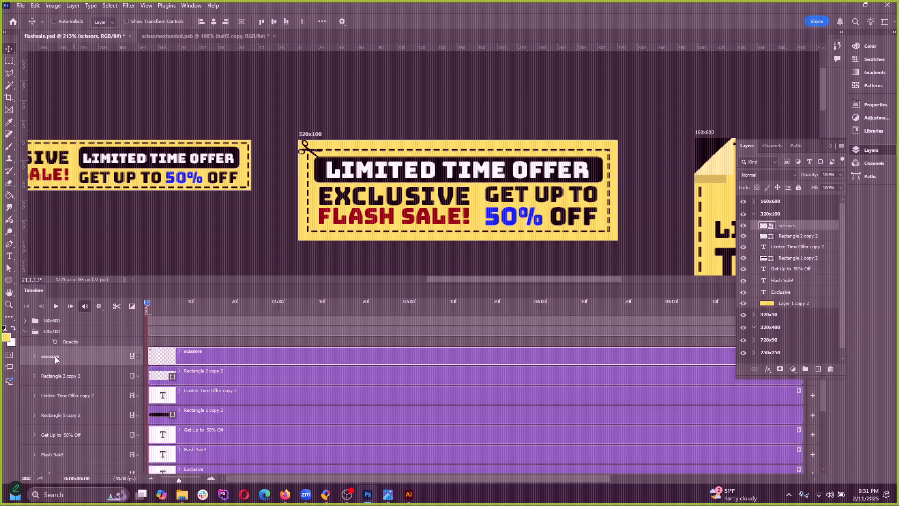
drag(146, 309, 101, 311)
click(34, 357)
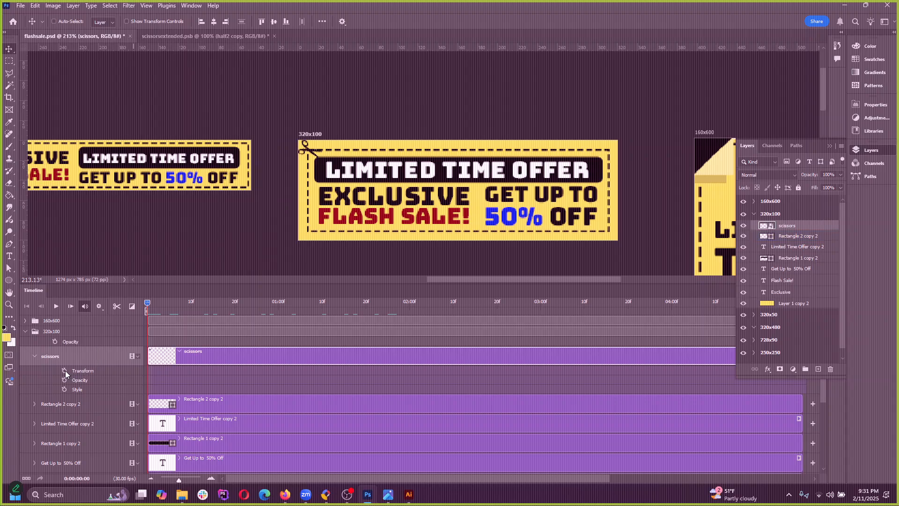
click(64, 371)
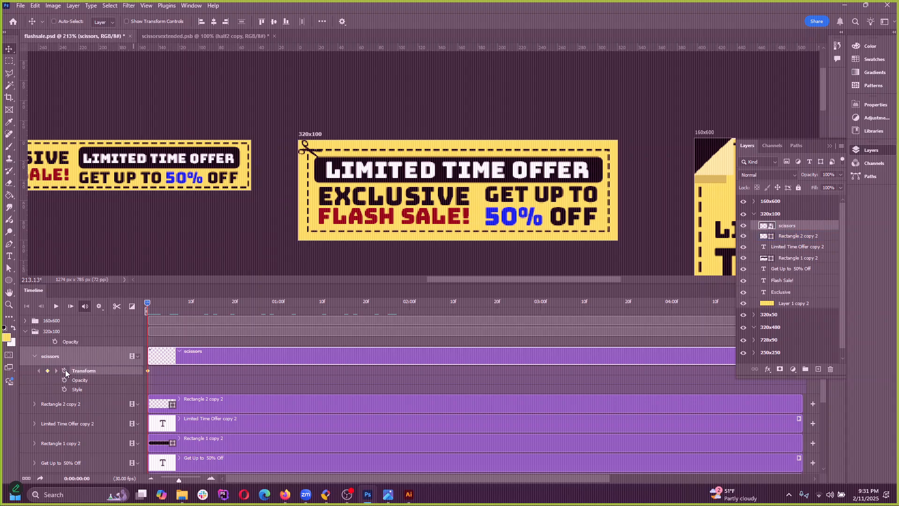
Step: Collapse the layer list and zoom the timeline out to fit the whole scissors clip
mouse_move(165, 302)
mouse_down()
mouse_move(281, 303)
mouse_move(148, 302)
mouse_up()
drag(148, 306, 734, 304)
click(829, 147)
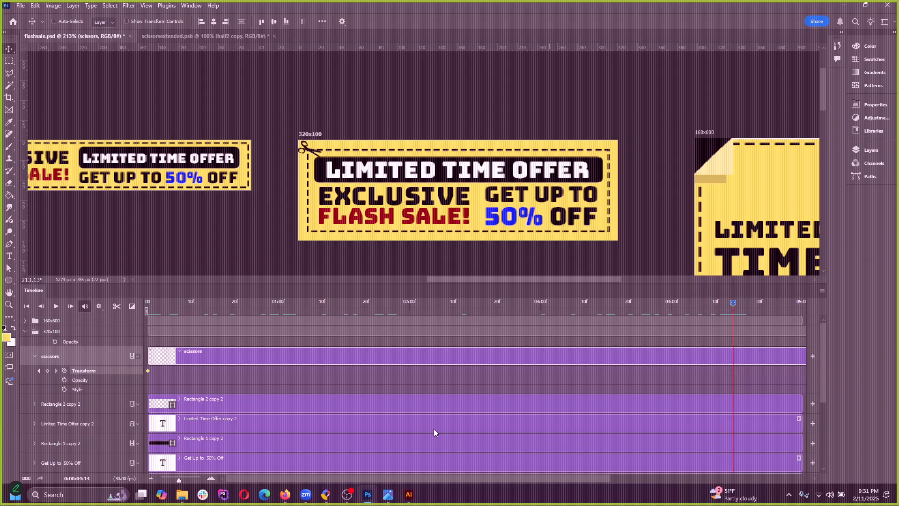
scroll(375, 341, right, 2)
scroll(421, 345, down, 3)
scroll(454, 358, up, 3)
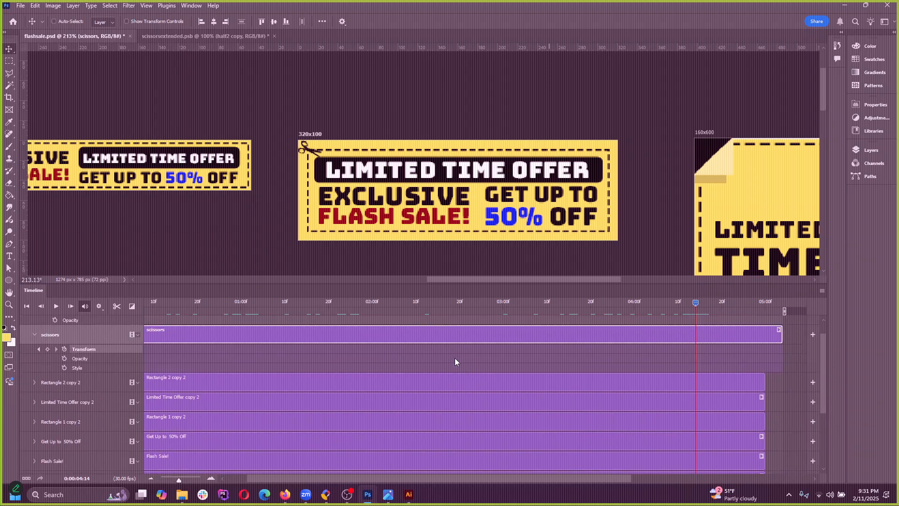
drag(178, 481, 174, 481)
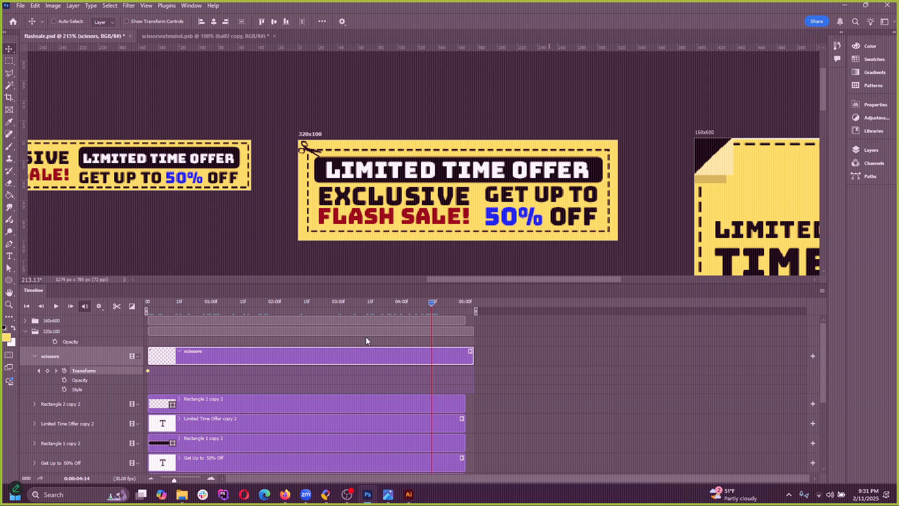
Step: Add Transform keyframes to the scissors track at about 0:25, 1:28 and 3:00
drag(436, 308, 196, 324)
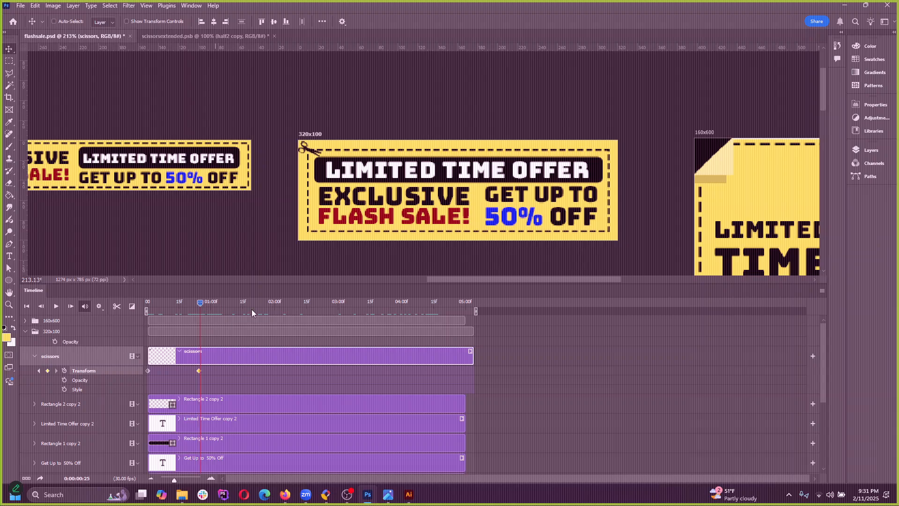
click(271, 308)
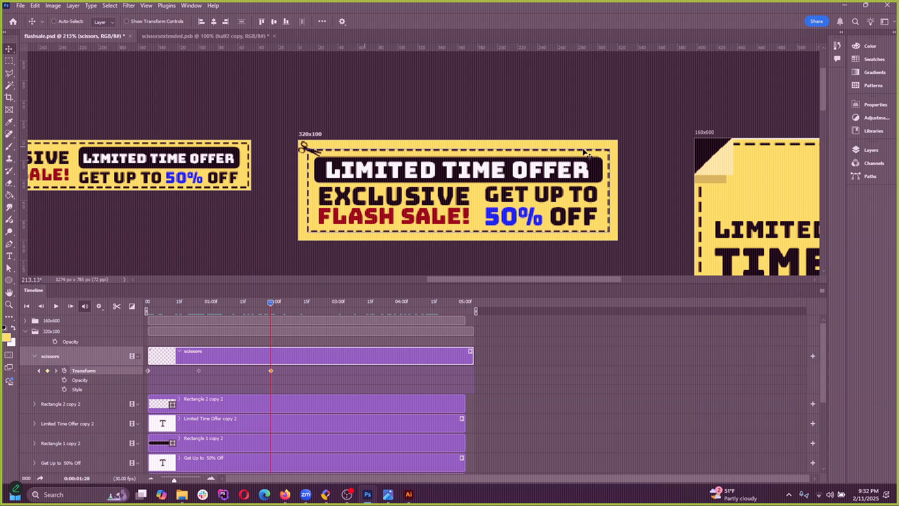
drag(271, 303, 338, 303)
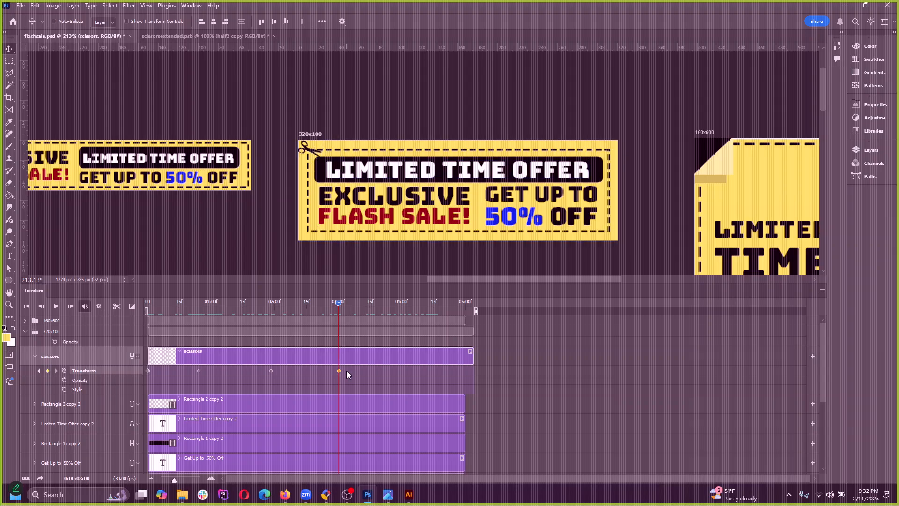
drag(338, 303, 428, 303)
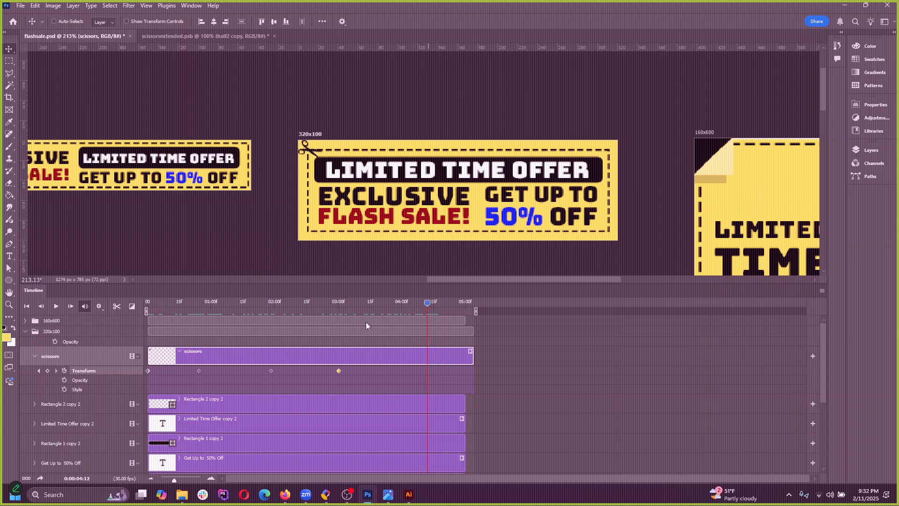
click(48, 372)
Step: Respace the scissors' Transform keyframes after the first one to about 1:20, 3:12 and 5:00
click(148, 372)
drag(427, 303, 148, 303)
drag(338, 370, 466, 371)
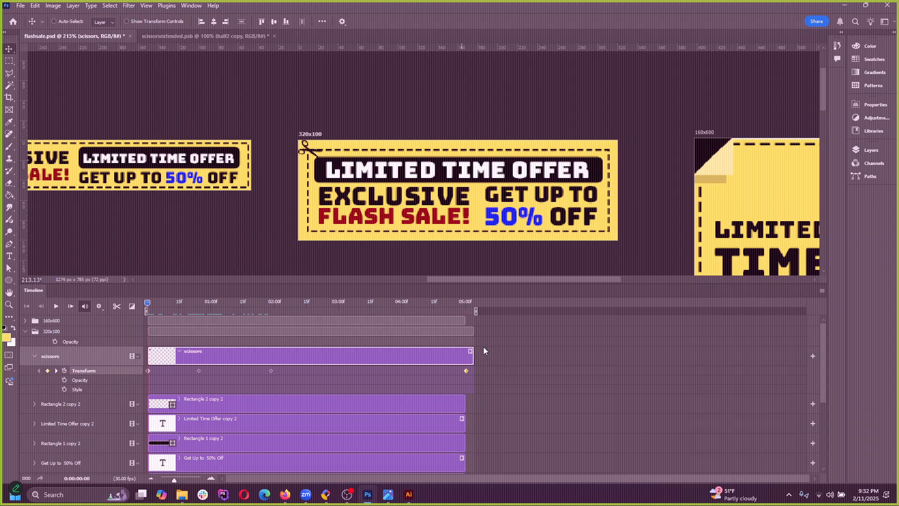
drag(272, 371, 350, 372)
drag(201, 369, 270, 375)
drag(349, 371, 361, 370)
drag(268, 371, 260, 374)
Step: At the 1:20 keyframe, move the scissors along the dashed border to the 320x100 banner's upper-right corner
drag(148, 305, 257, 317)
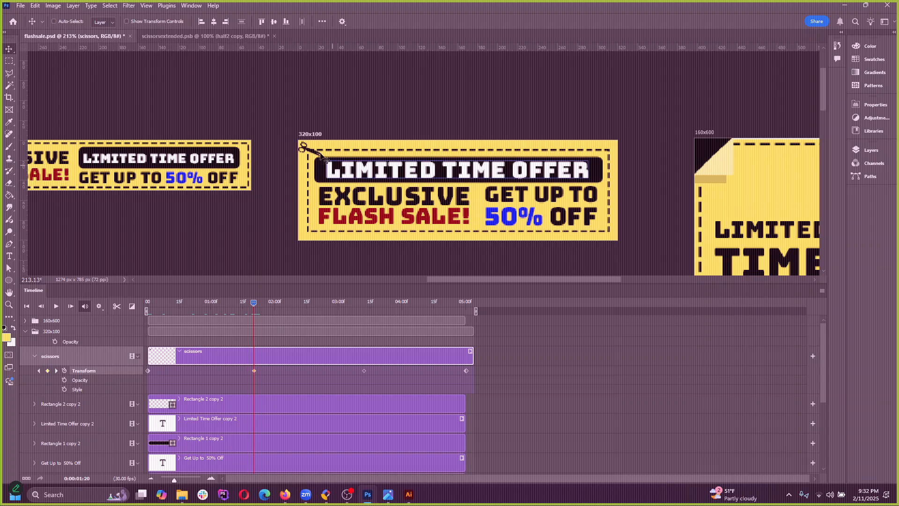
drag(311, 154, 609, 155)
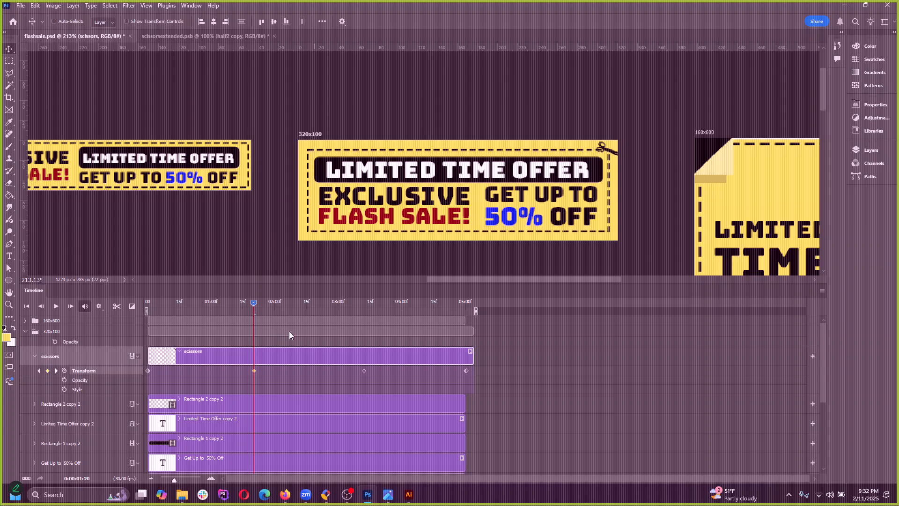
key(space)
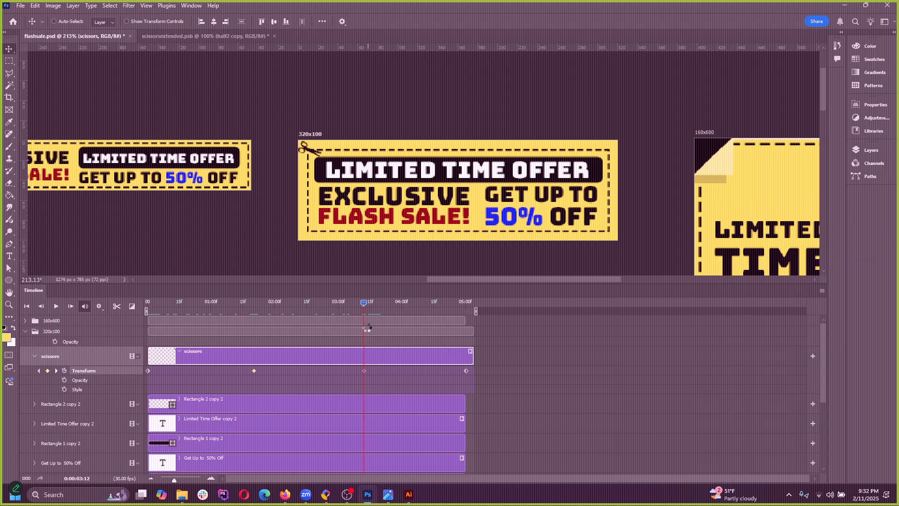
Step: At the 3:12 keyframe, move the scissors to the banner's lower-right corner and rotate them to about 118° with Free Transform
drag(314, 152, 612, 230)
click(36, 6)
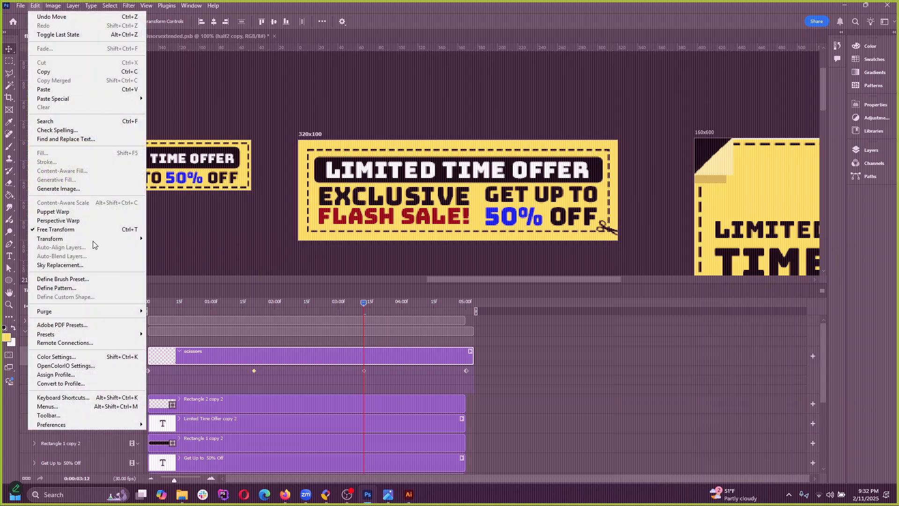
click(56, 229)
drag(623, 227, 632, 257)
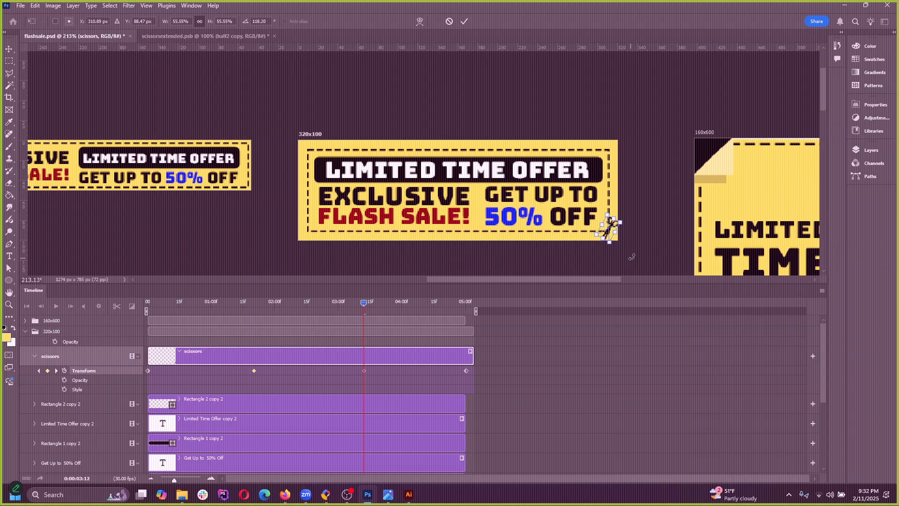
click(464, 21)
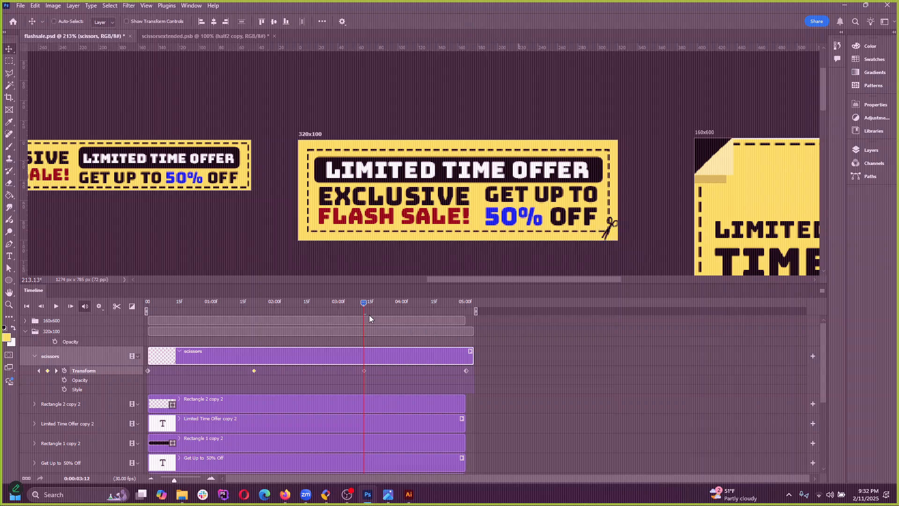
Step: Add a Transform keyframe at 1:23 and rotate the scissors to about 118° at the 320x100 banner's upper-right corner with Free Transform
drag(362, 303, 158, 302)
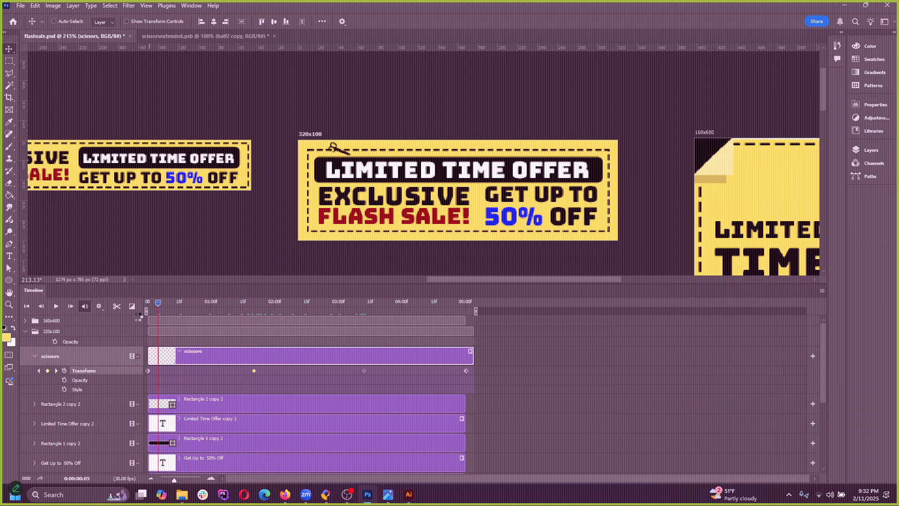
drag(269, 303, 259, 324)
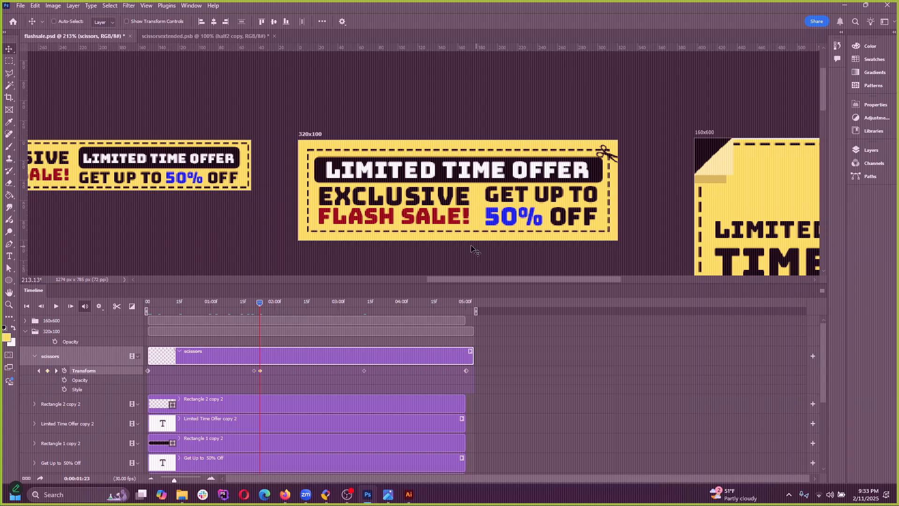
click(35, 5)
click(89, 229)
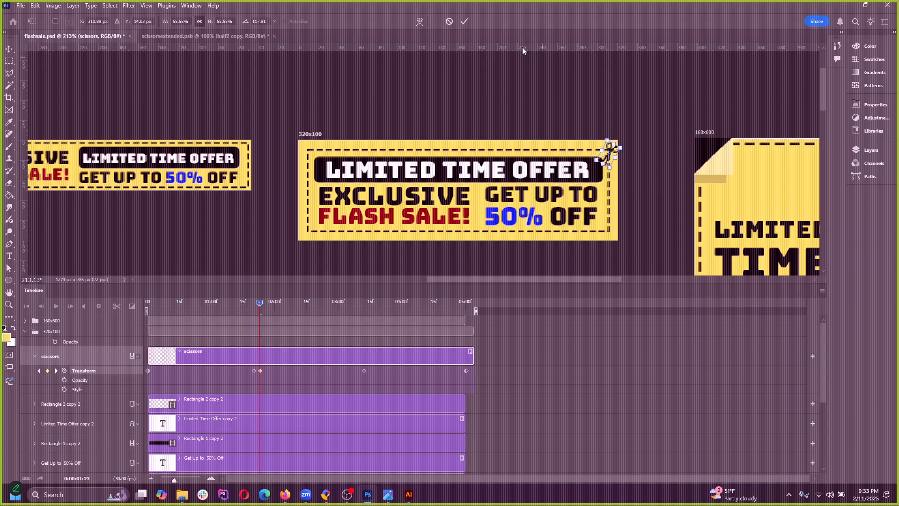
click(464, 21)
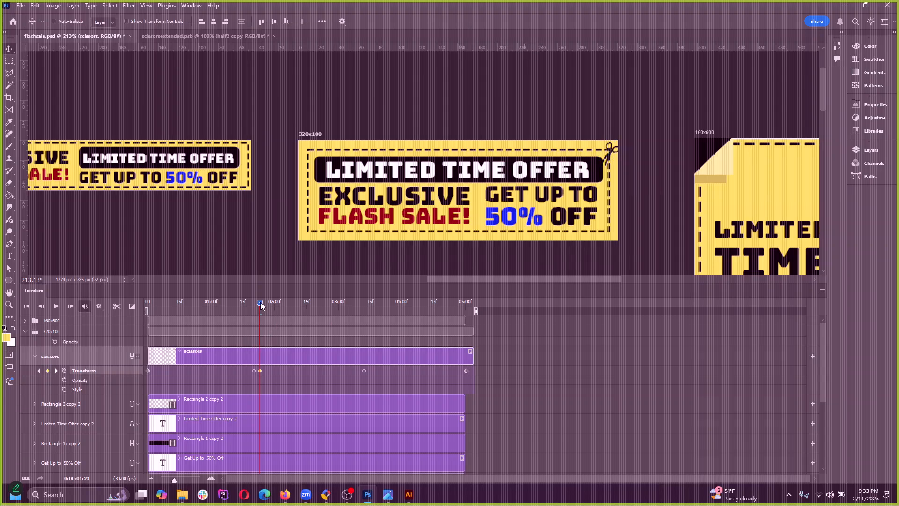
Step: At 3:15, rotate the scissors to about 170° with Free Transform to add another Transform keyframe
drag(260, 305, 364, 307)
drag(364, 306, 370, 306)
click(35, 5)
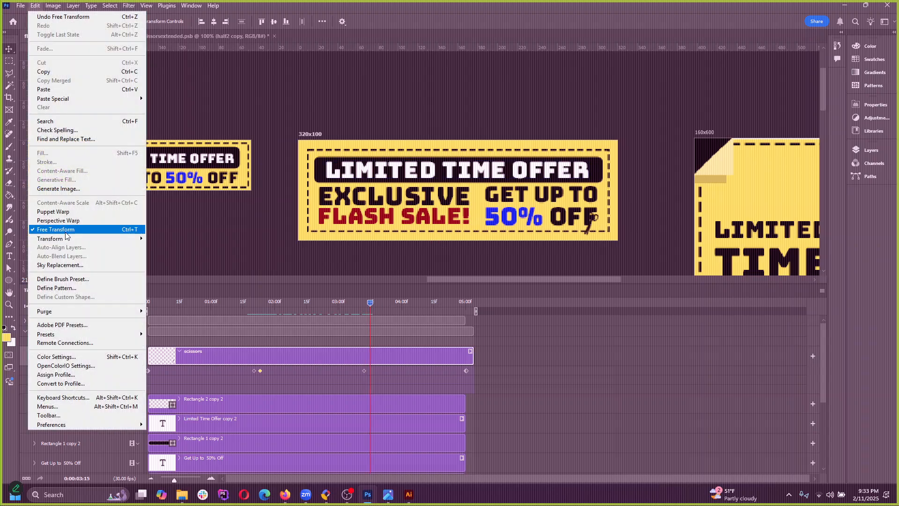
click(55, 229)
drag(617, 237, 619, 235)
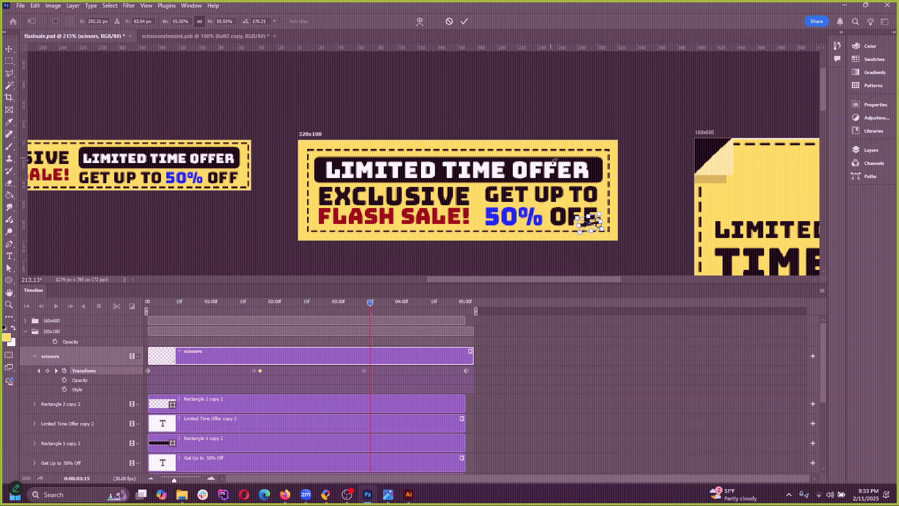
click(464, 22)
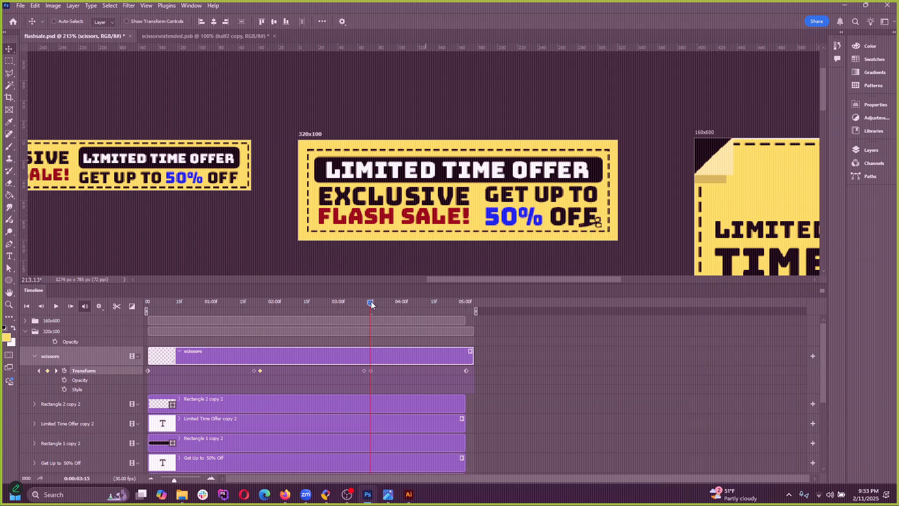
Step: At the 3:12 keyframe, rotate the scissors to about 148° at the banner's lower-right corner with Free Transform
drag(370, 303, 364, 303)
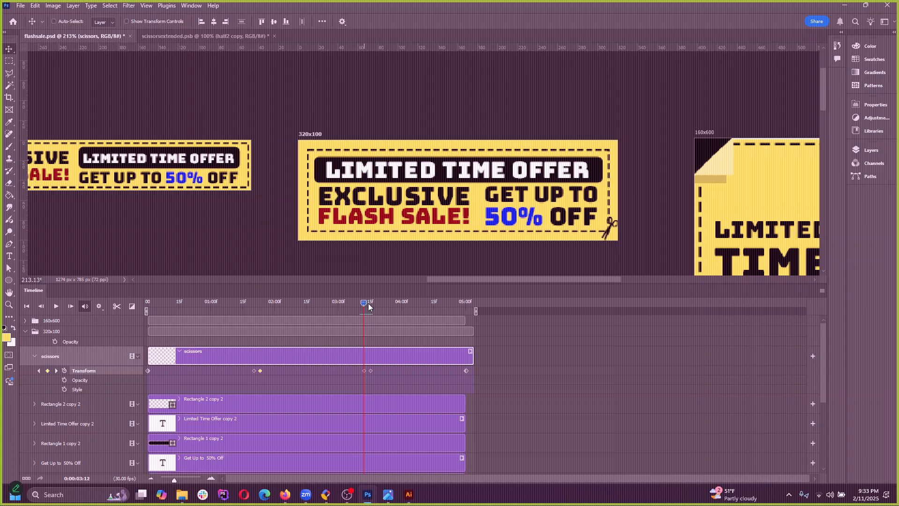
click(35, 5)
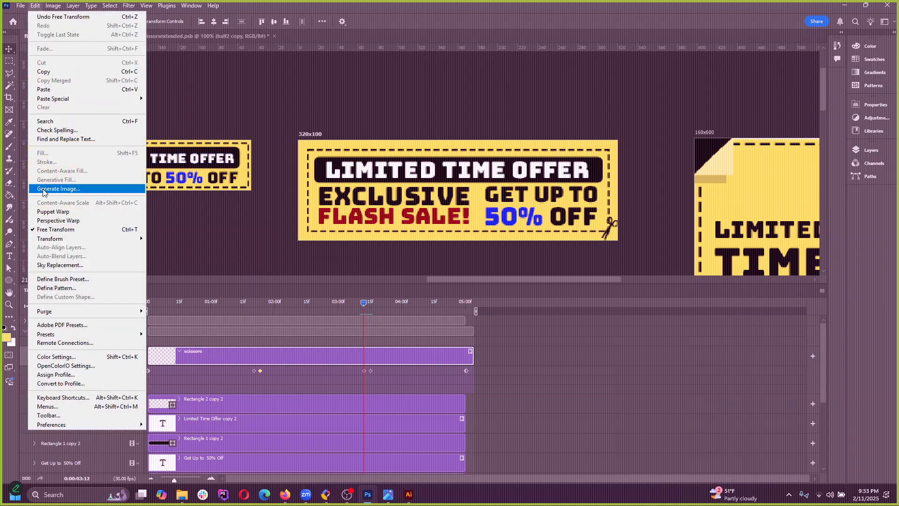
click(54, 229)
drag(627, 216, 614, 235)
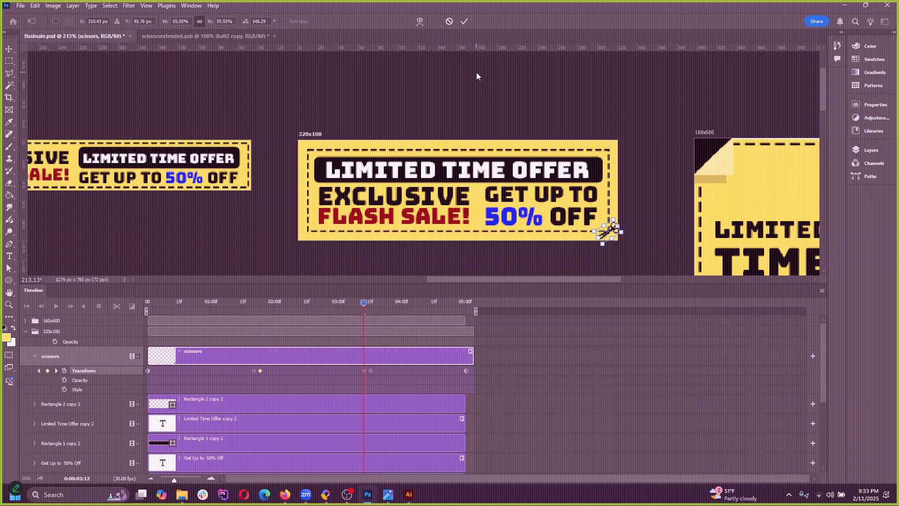
click(463, 22)
Step: At the 3:15 keyframe, move the scissors down onto the lower dashed border, to about X 297 px and Y 90 px
drag(364, 302, 370, 303)
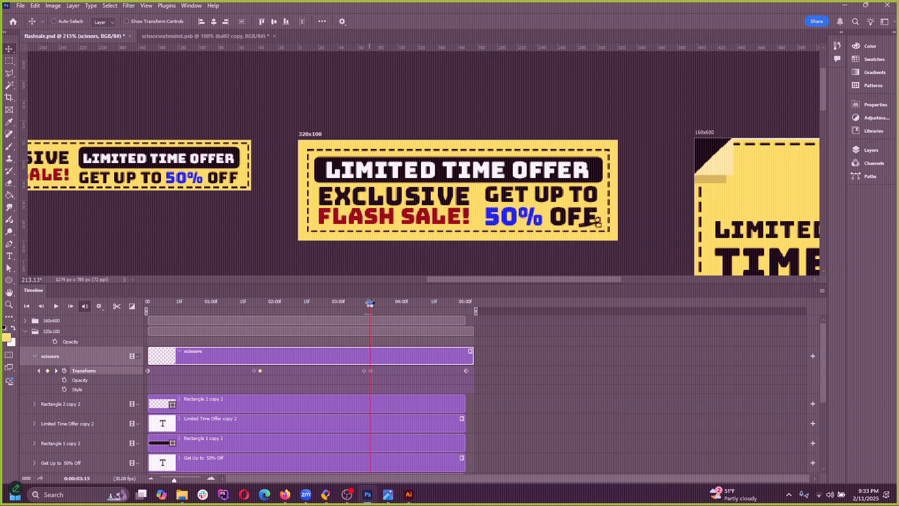
click(35, 5)
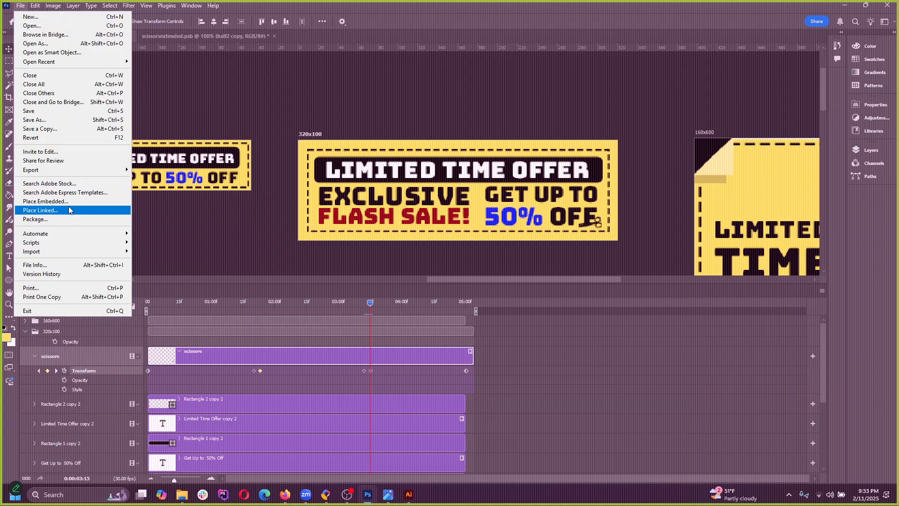
click(56, 229)
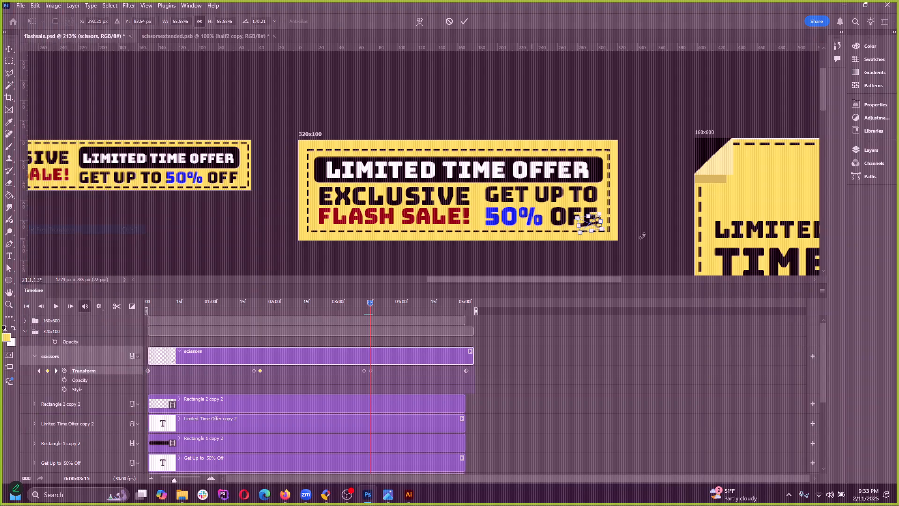
drag(595, 227, 601, 231)
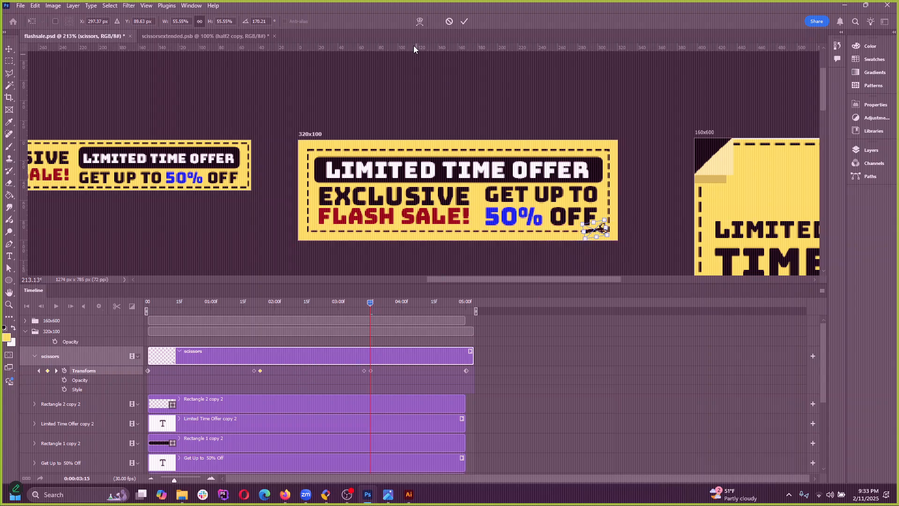
key(Return)
Step: Trim the scissors clip to the end of the other layers and shift its last Transform keyframe to 4:29
drag(372, 301, 466, 312)
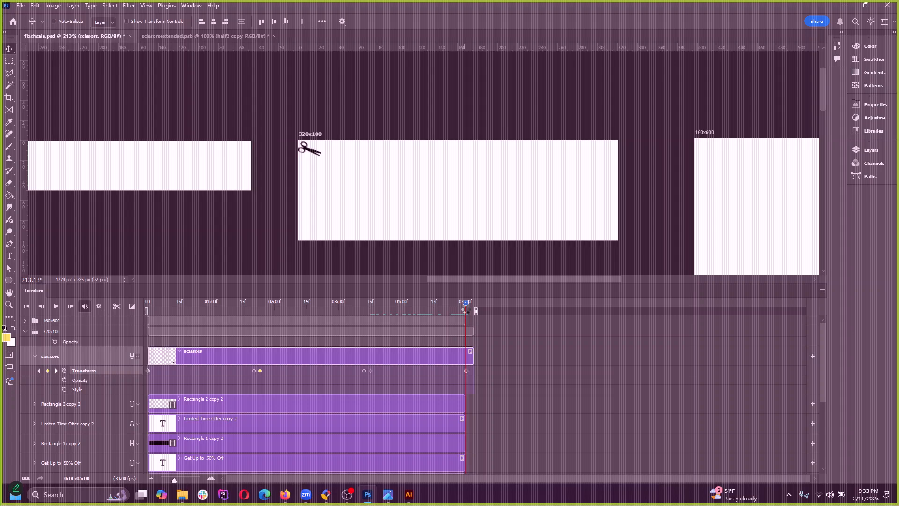
drag(467, 311, 461, 309)
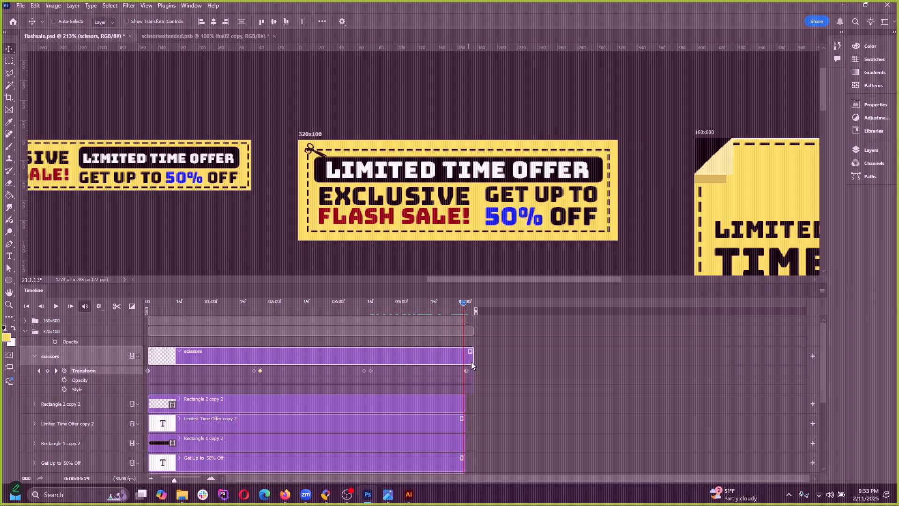
drag(467, 371, 465, 355)
drag(464, 302, 463, 303)
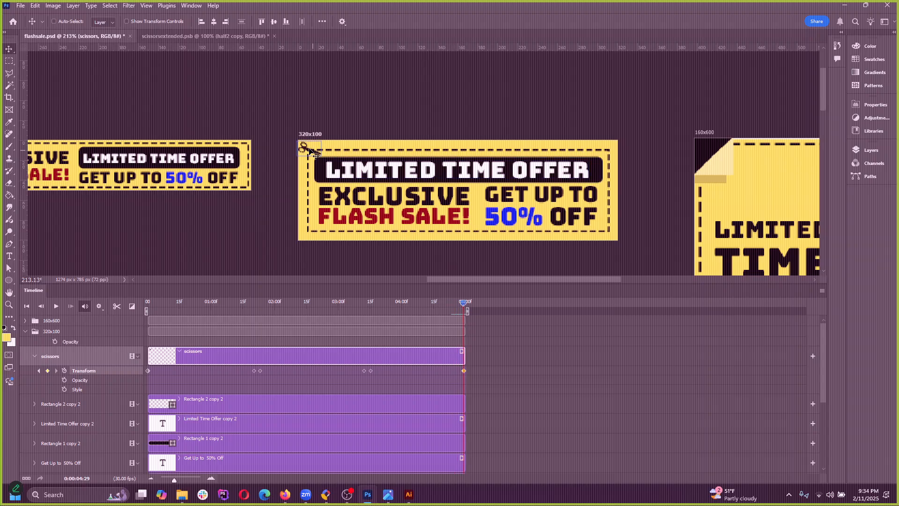
Step: At the 4:29 keyframe, move the scissors to the banner's lower-left corner and preview the animation
drag(310, 150, 312, 232)
click(242, 374)
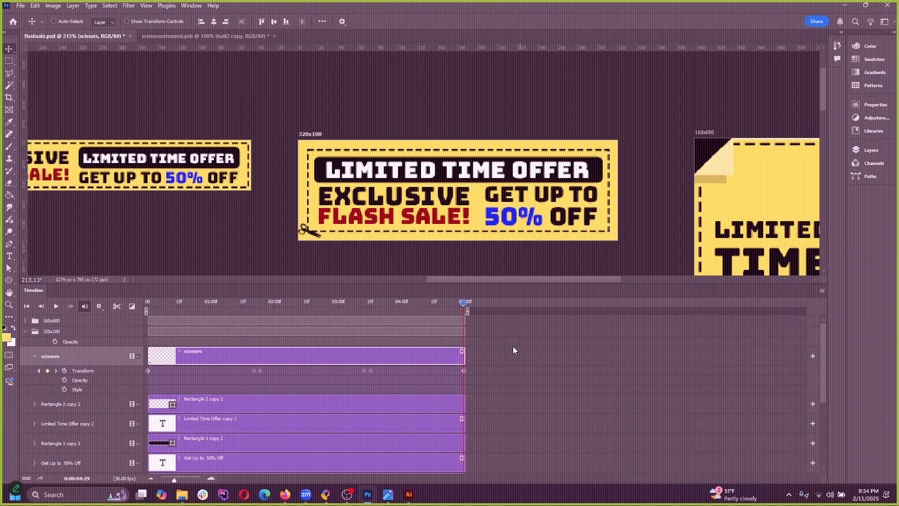
key(space)
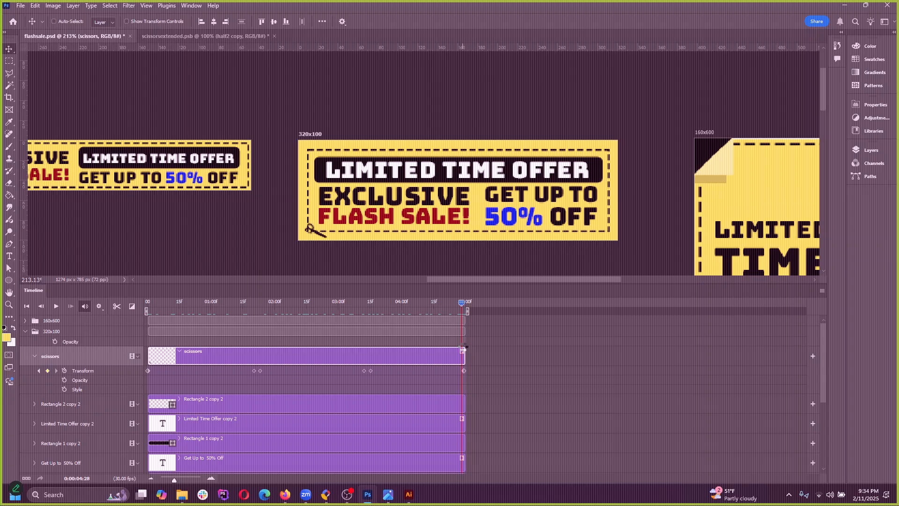
Step: Shift the scissors' Transform keyframes after the first one earlier, to about 1:04, 1:07, 2:17, 2:20 and 3:22
drag(248, 375, 252, 374)
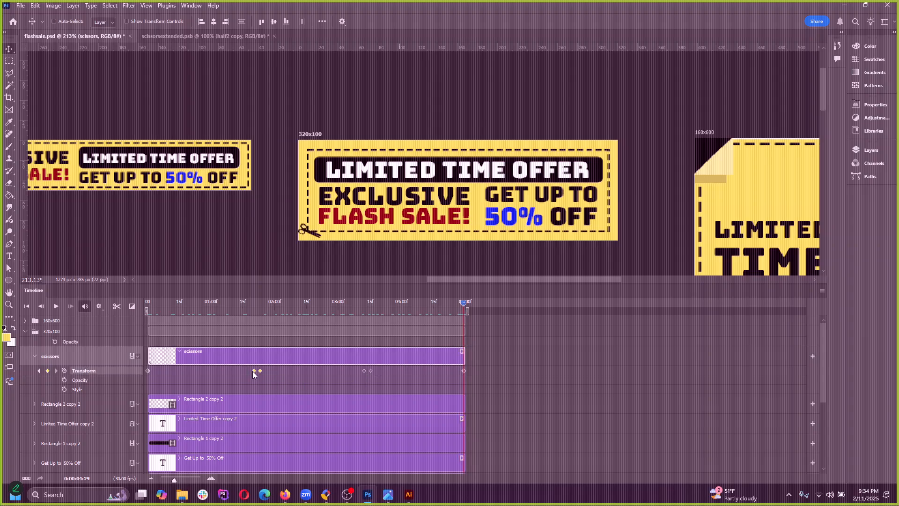
drag(364, 371, 356, 372)
drag(463, 372, 389, 378)
Step: Copy the scissors' first Transform keyframe and paste it at 4:29 so the scissors return to the upper-left corner
right_click(147, 371)
click(168, 385)
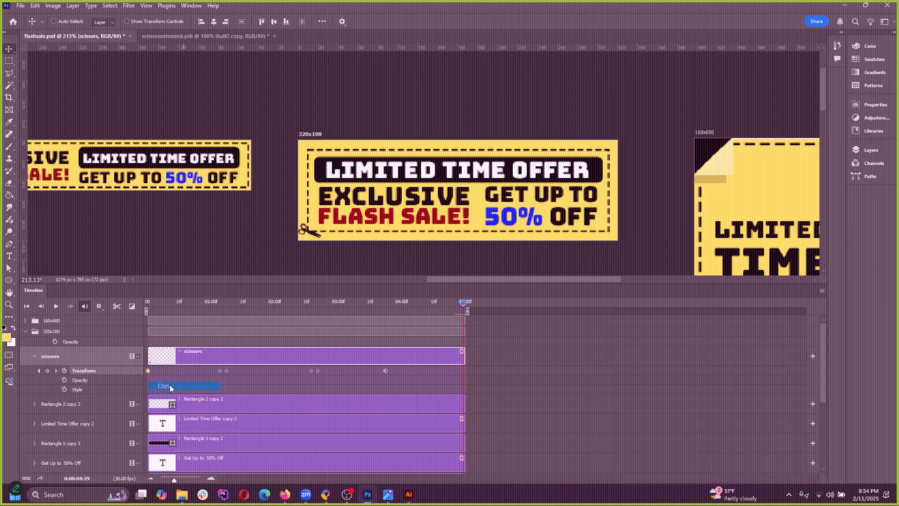
click(463, 372)
click(48, 370)
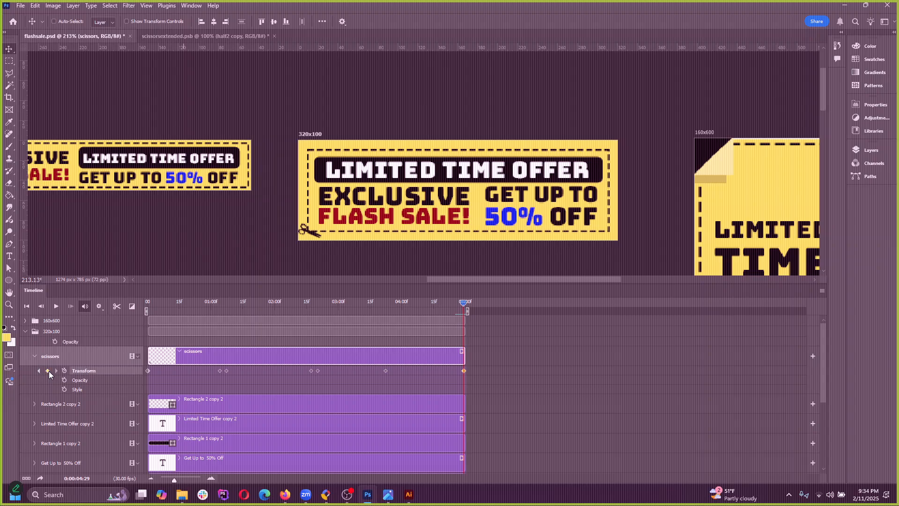
right_click(465, 370)
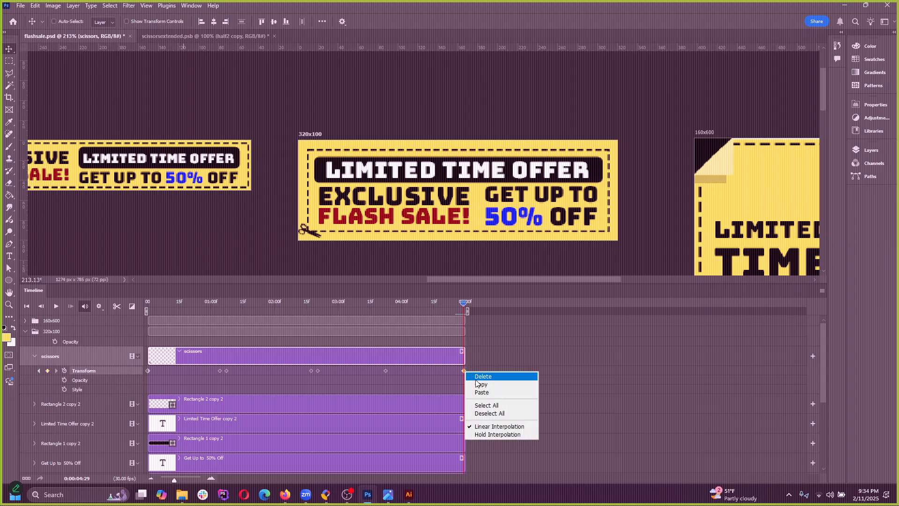
click(480, 391)
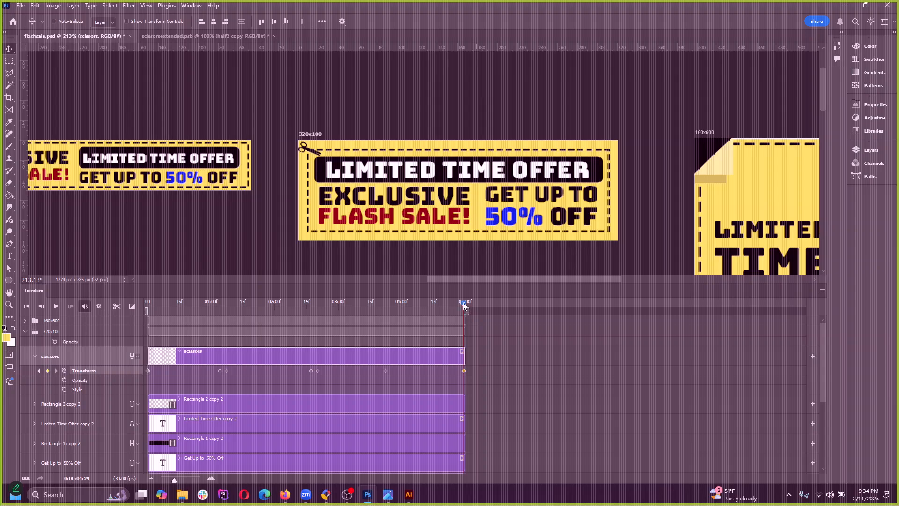
Step: Preview the motion, and at the 3:22 keyframe rotate the scissors to about 160° at the lower-left corner with Free Transform
key(space)
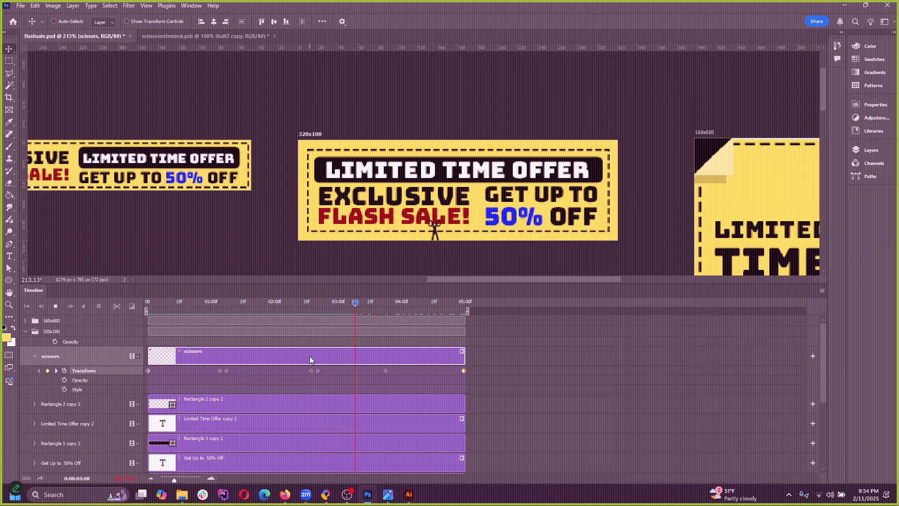
click(400, 302)
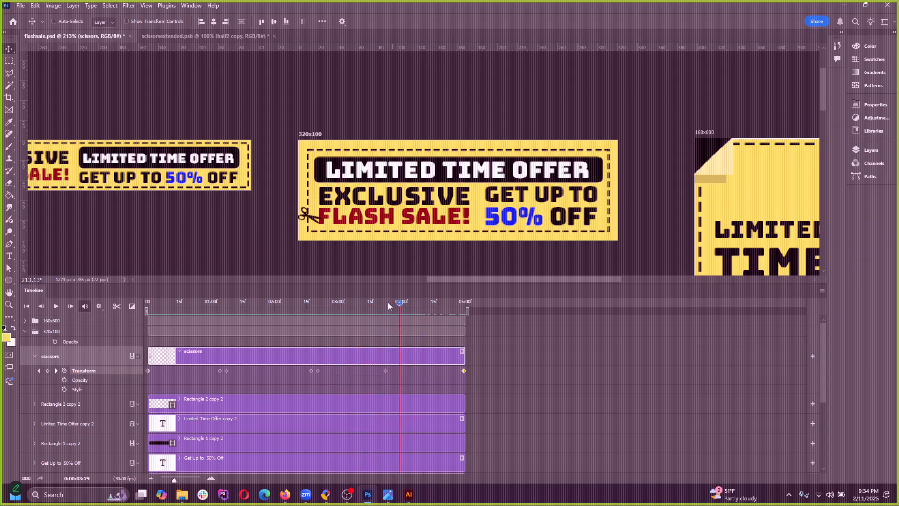
drag(388, 302, 117, 324)
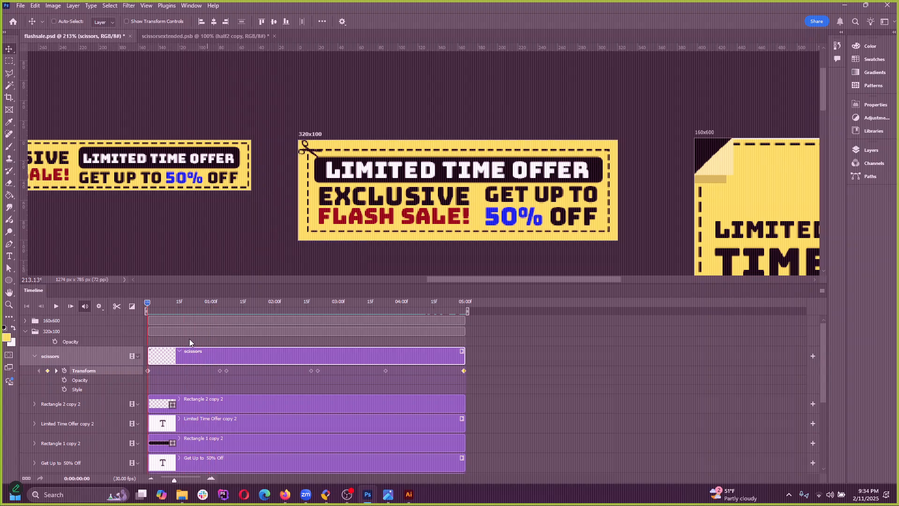
drag(147, 309, 385, 330)
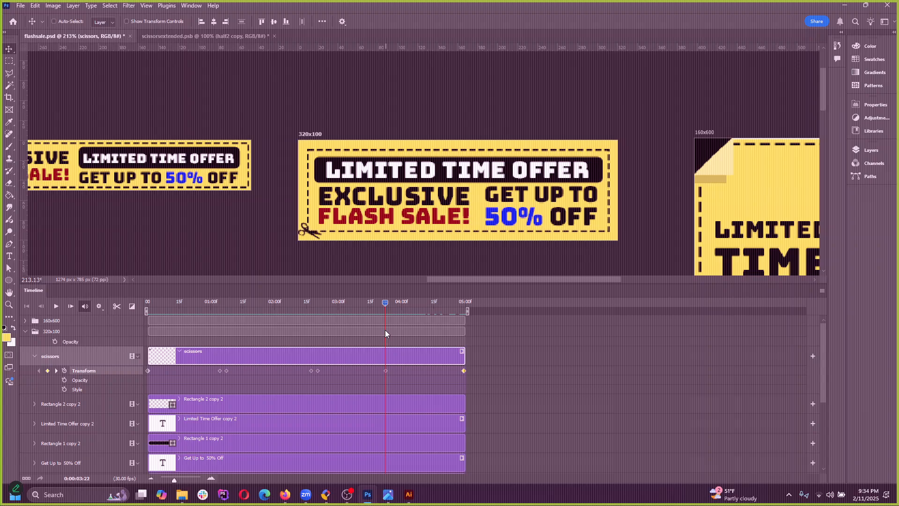
click(35, 6)
click(123, 231)
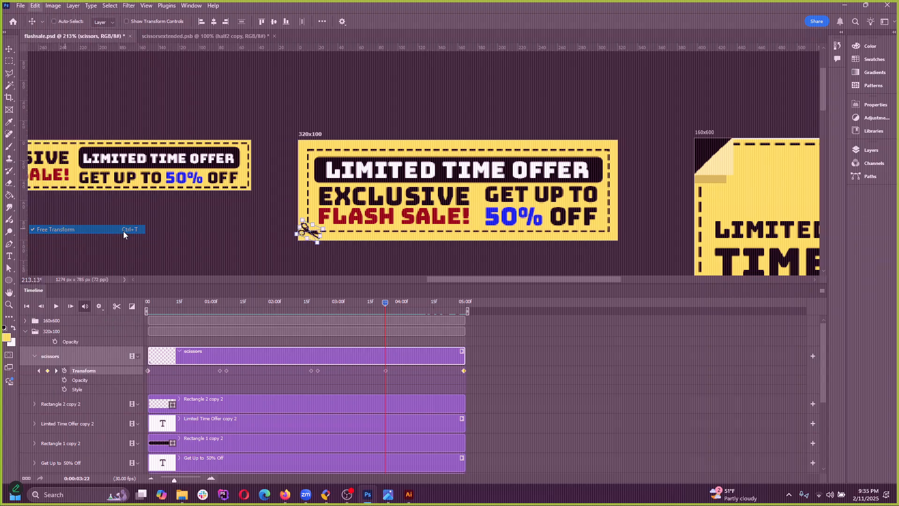
drag(295, 247, 304, 253)
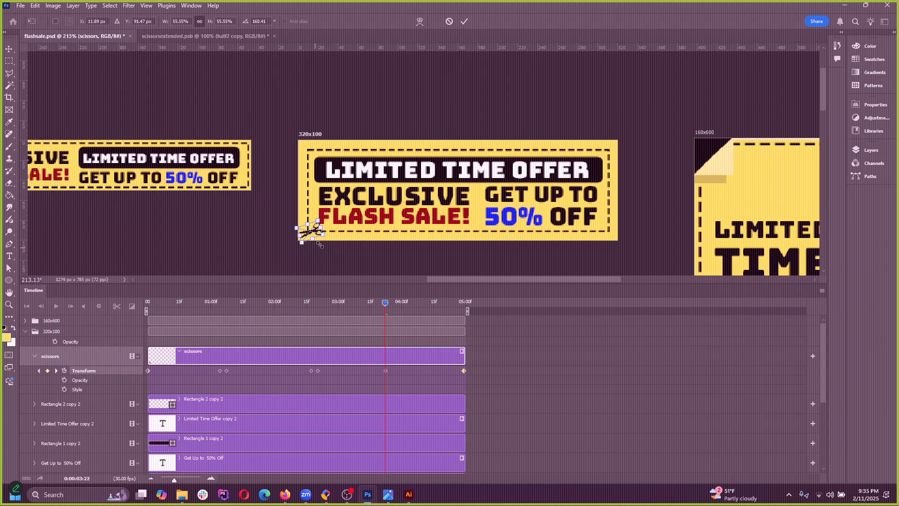
click(464, 22)
Step: At the 2:17 keyframe, rotate the scissors counterclockwise to a steeper angle at the banner's lower-right corner with Free Transform
drag(390, 311, 309, 308)
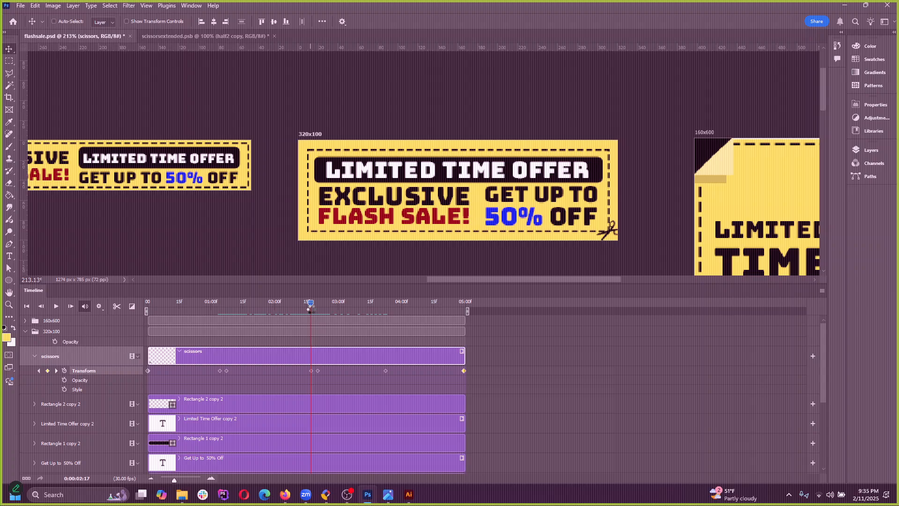
click(35, 5)
click(61, 230)
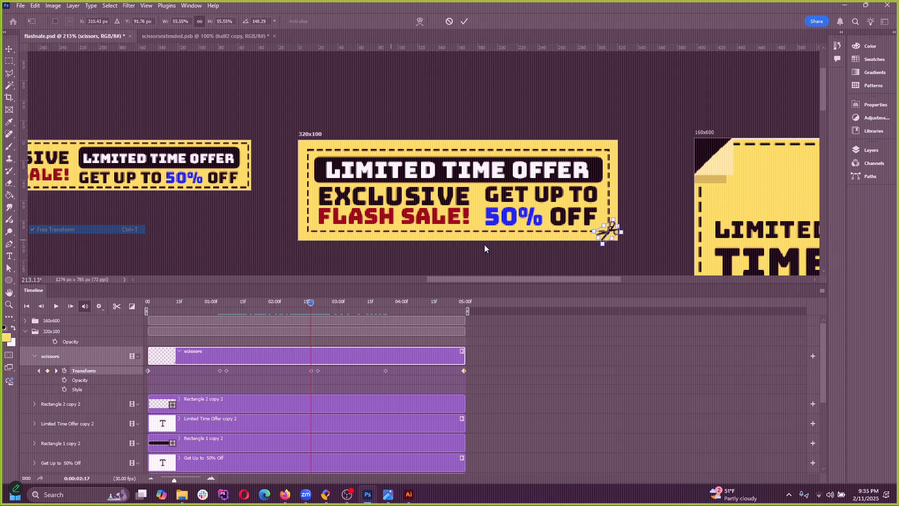
drag(652, 236, 641, 218)
click(464, 21)
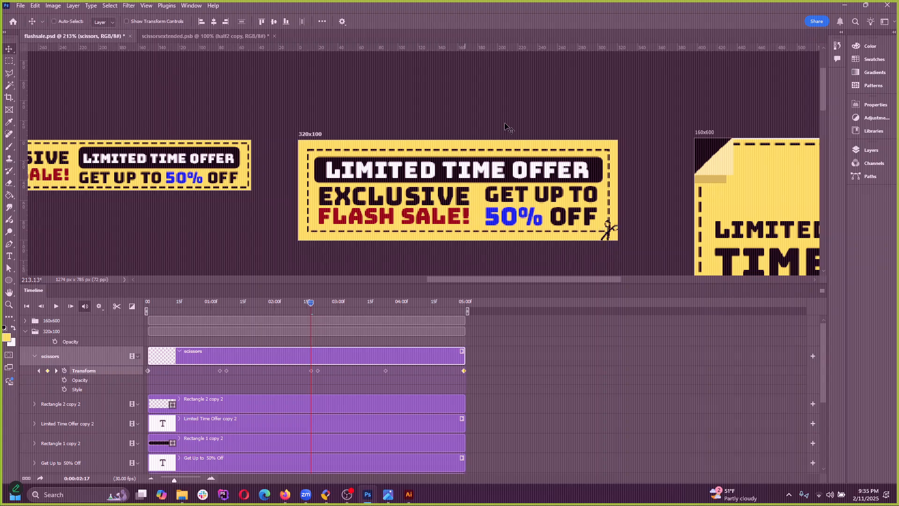
Step: At about 3:23, rotate the scissors clockwise at the lower-left corner with Free Transform, adding a keyframe, and preview the animation
drag(309, 307, 389, 305)
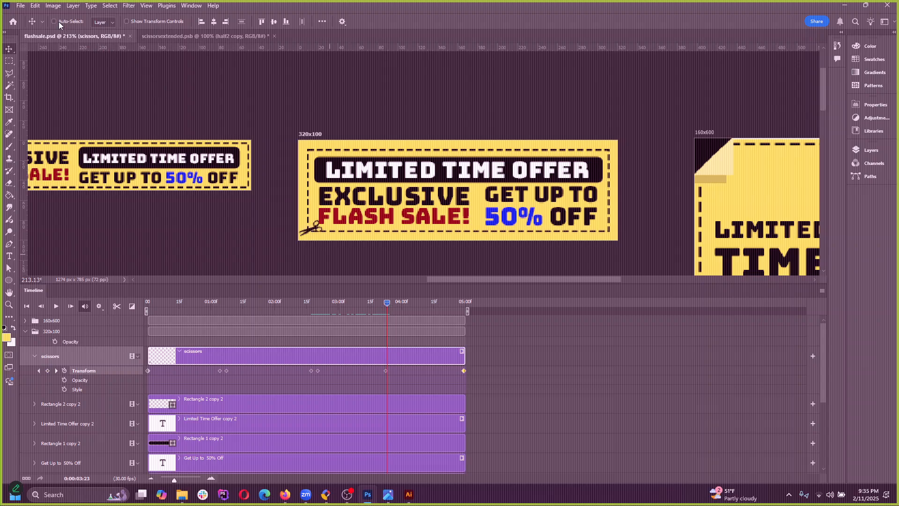
click(35, 5)
click(56, 230)
drag(349, 247, 313, 268)
click(464, 21)
key(space)
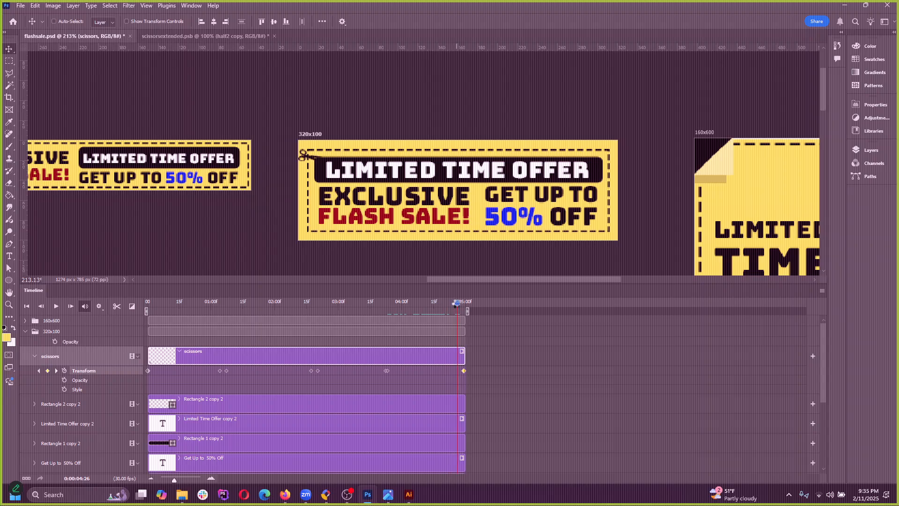
Step: At 4:26, rotate the scissors to about -60° at the banner's upper-left corner with Free Transform, and preview the animation
click(36, 5)
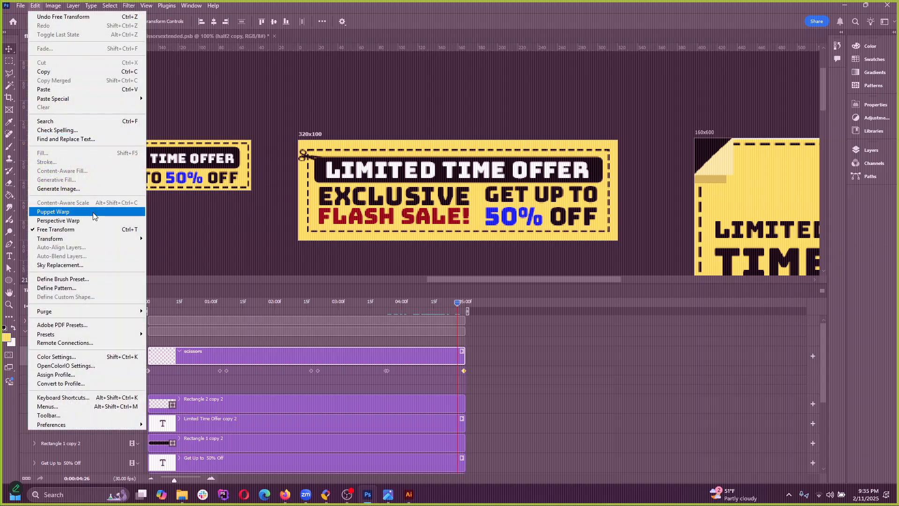
click(56, 230)
drag(290, 158, 310, 107)
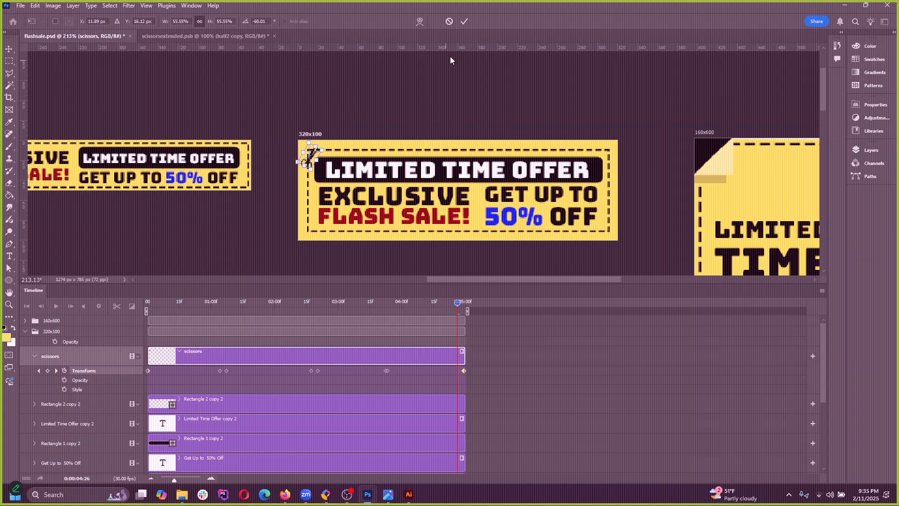
click(463, 21)
key(space)
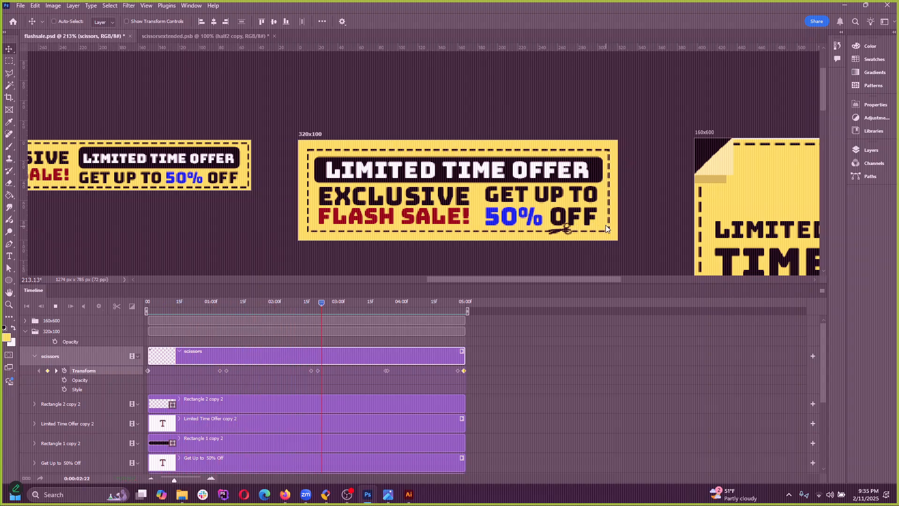
key(space)
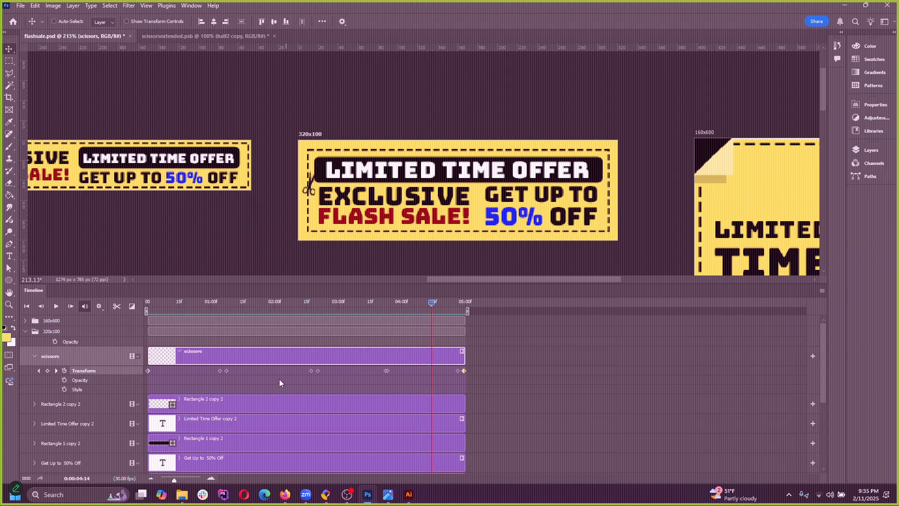
Step: Retime the scissors' Transform keyframes, moving the upper-right corner pair to about 1:14 and the lower-right corner pair to about 2:06
drag(440, 302, 214, 308)
drag(216, 366, 247, 373)
drag(207, 302, 301, 310)
click(312, 371)
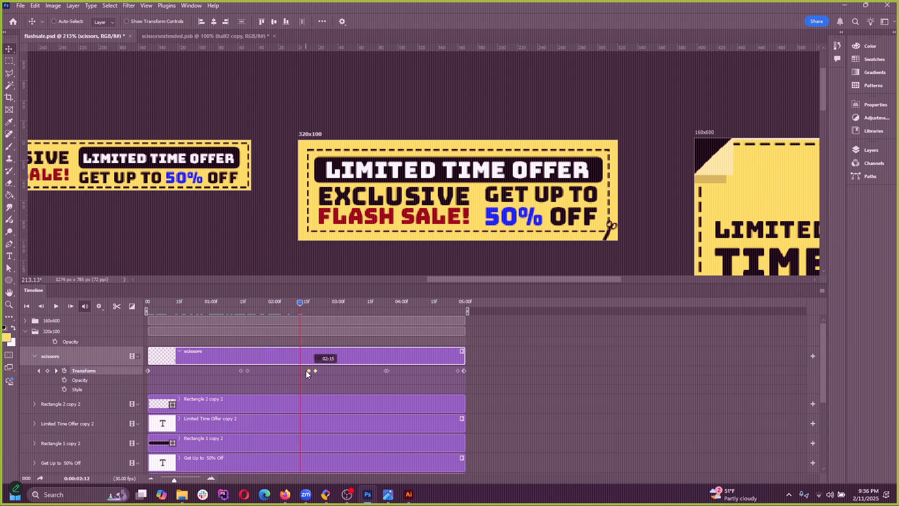
drag(308, 373, 287, 371)
click(283, 303)
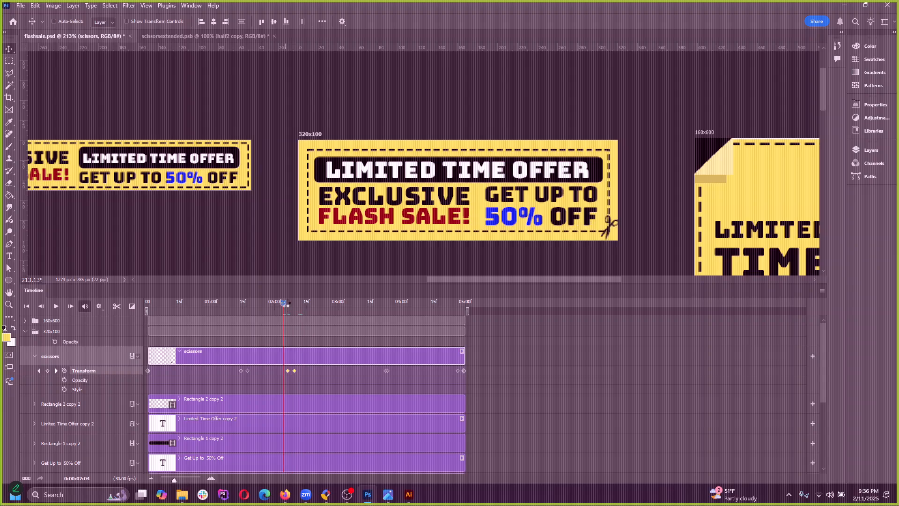
drag(289, 303, 428, 308)
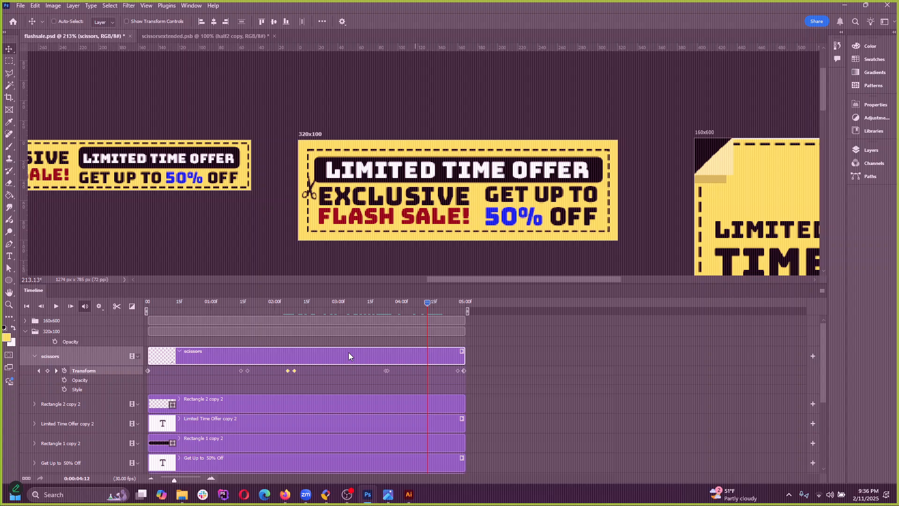
Step: Tighten the scissors' corner keyframe pairs and shift them to about 1:16, 2:13 and 4:01 for more even travel speed
click(367, 381)
drag(388, 370, 390, 370)
drag(249, 370, 292, 372)
click(306, 388)
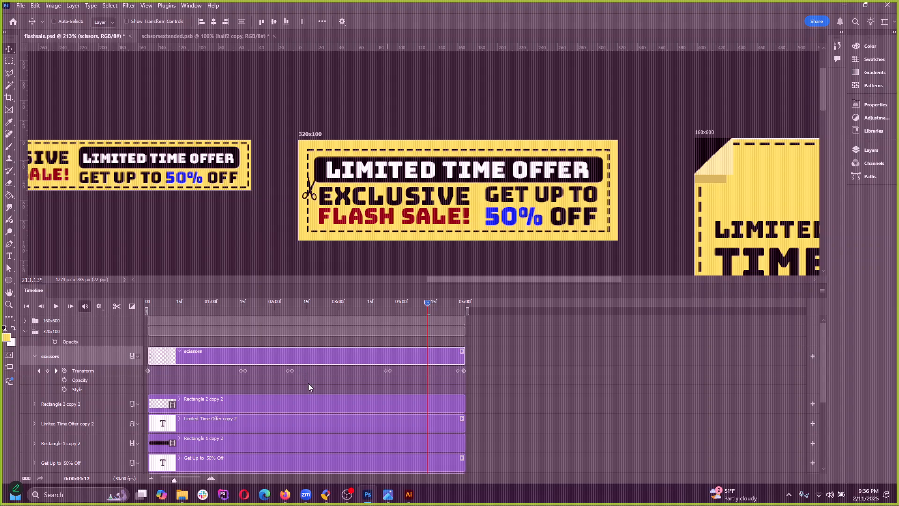
drag(289, 371, 300, 372)
click(385, 371)
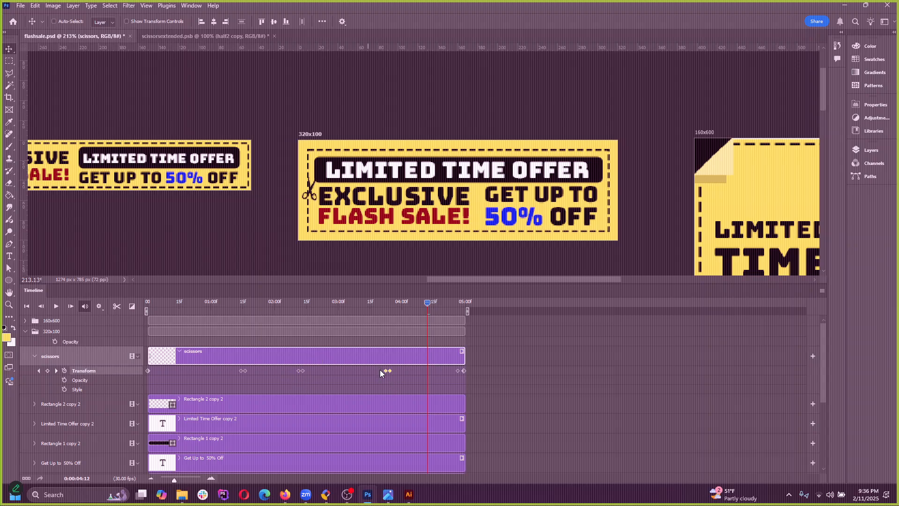
drag(404, 371, 408, 370)
drag(326, 382, 249, 371)
click(396, 386)
Step: Preview the retimed scissors animation from the start, and return to the first frame
drag(428, 304, 149, 303)
key(space)
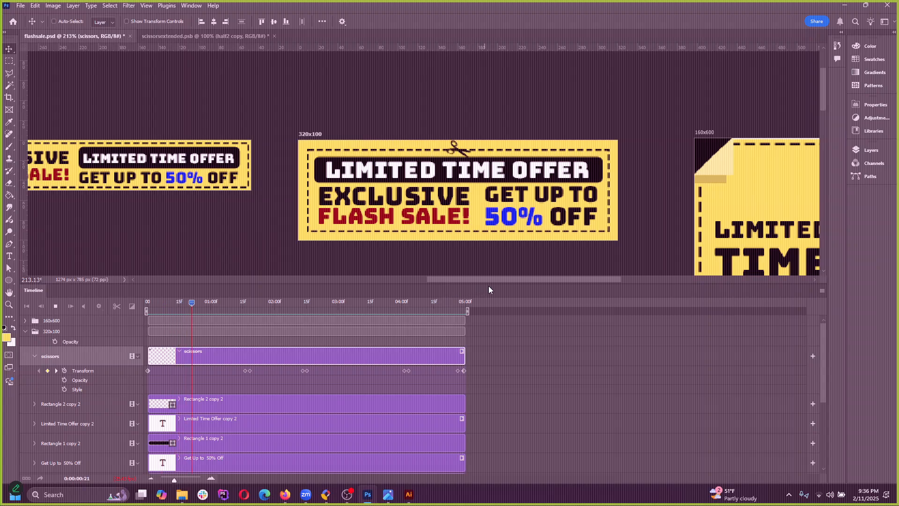
key(space)
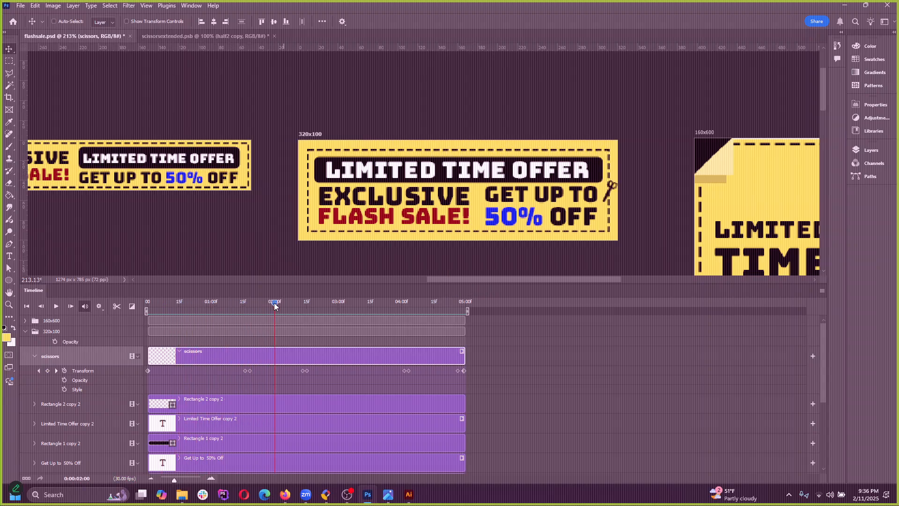
key(Home)
click(21, 6)
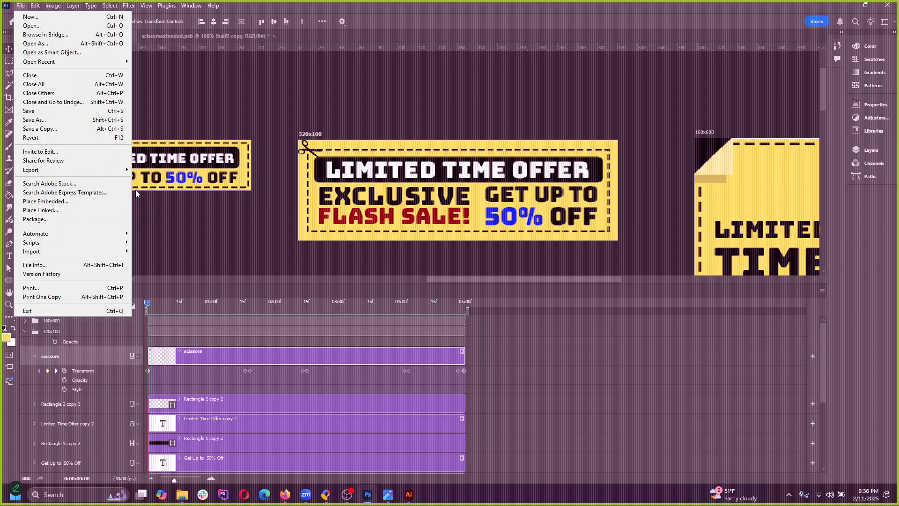
click(395, 111)
scroll(412, 178, down, 5)
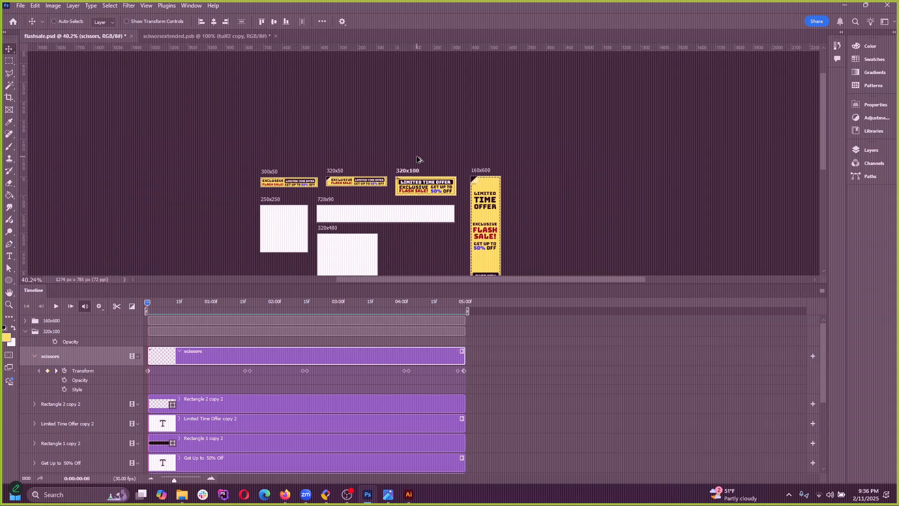
scroll(421, 192, down, 1)
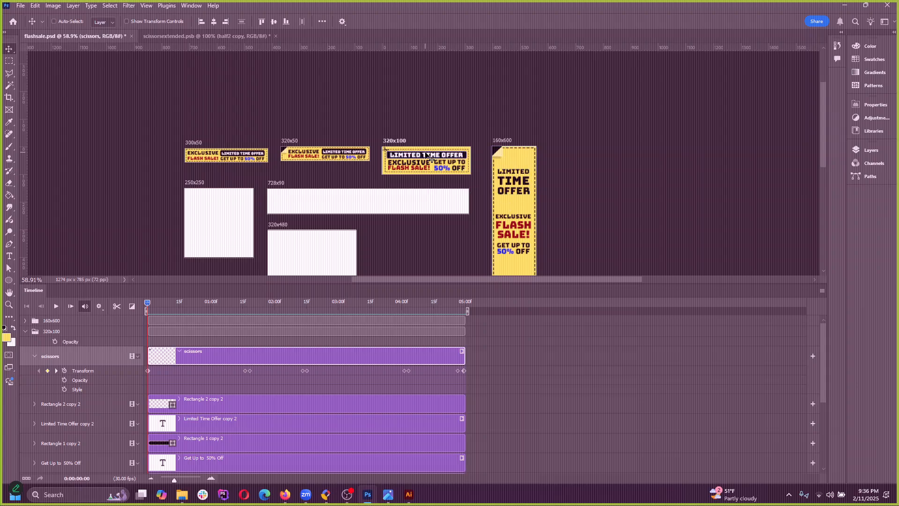
scroll(439, 162, up, 4)
scroll(439, 162, up, 1)
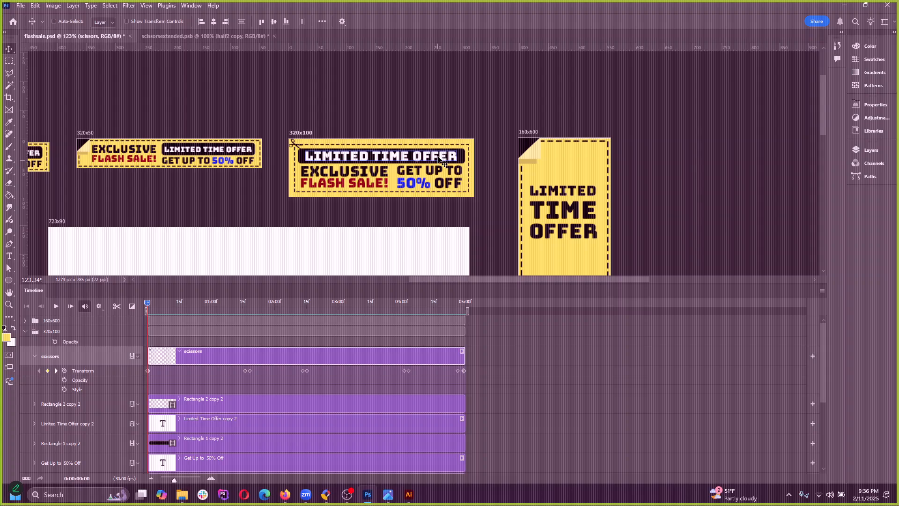
scroll(444, 162, down, 4)
scroll(490, 170, up, 1)
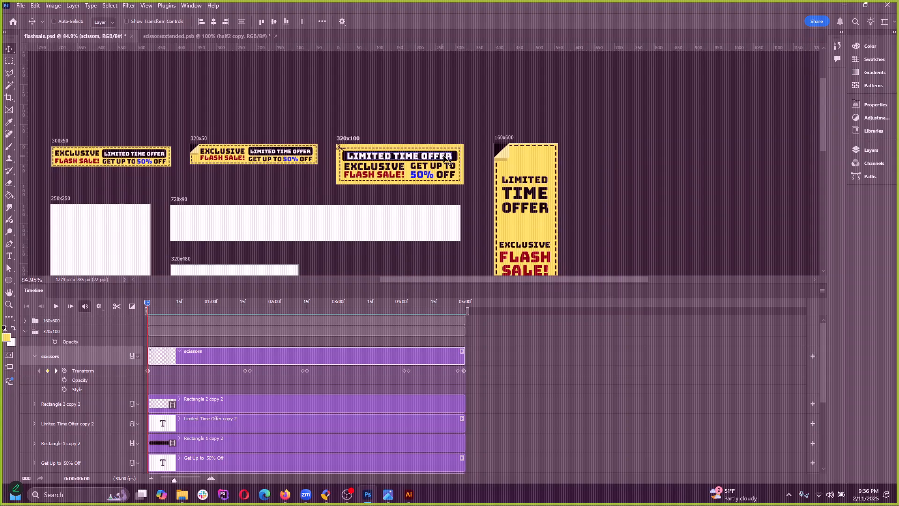
scroll(491, 169, down, 1)
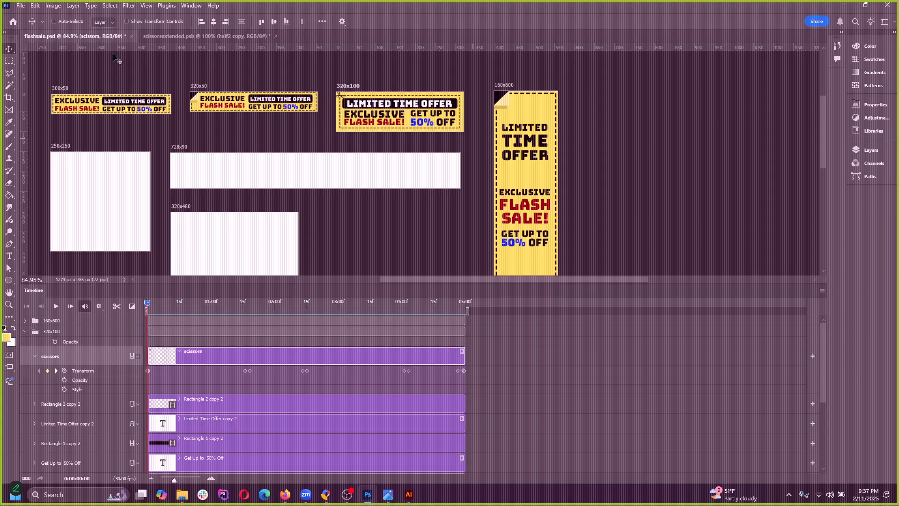
Step: Examine how the artboards would export as a GIF in Save for Web at several preview zoom levels, and cancel the export
click(20, 5)
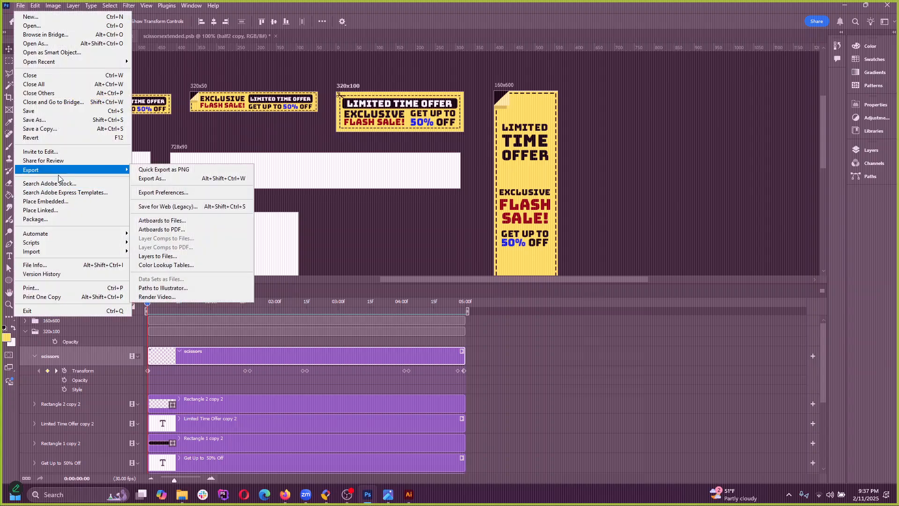
click(169, 207)
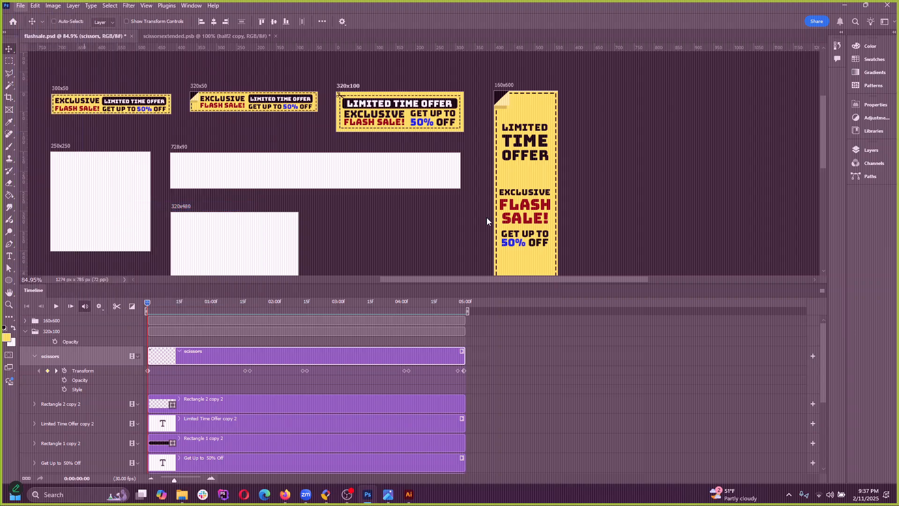
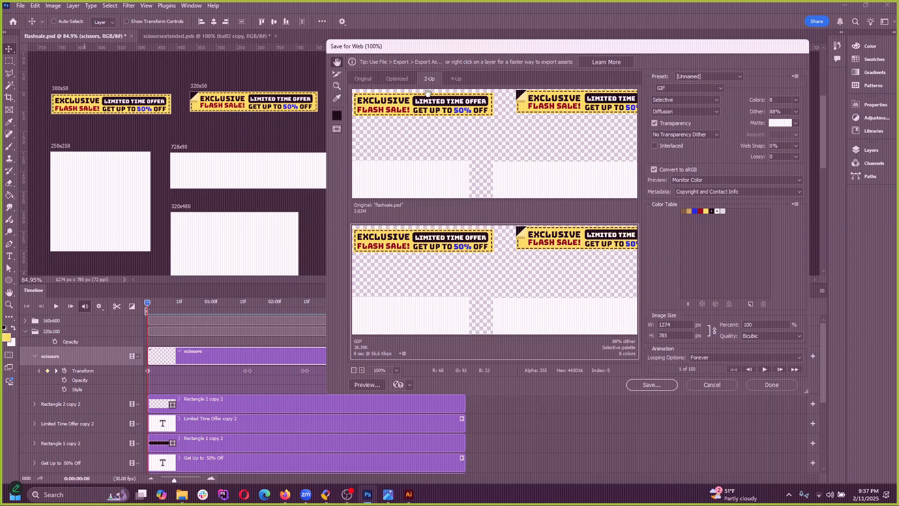
drag(533, 50, 463, 69)
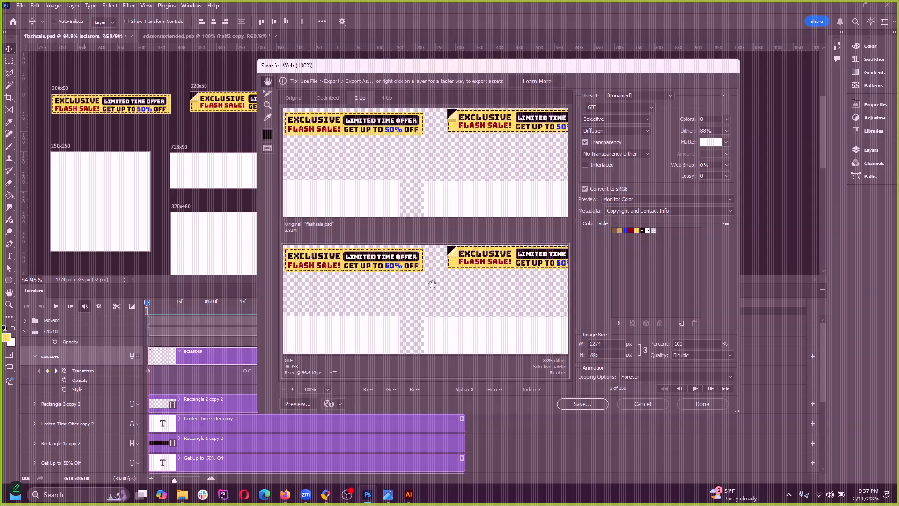
click(285, 389)
click(285, 389)
click(285, 389)
click(285, 389)
click(285, 389)
click(285, 389)
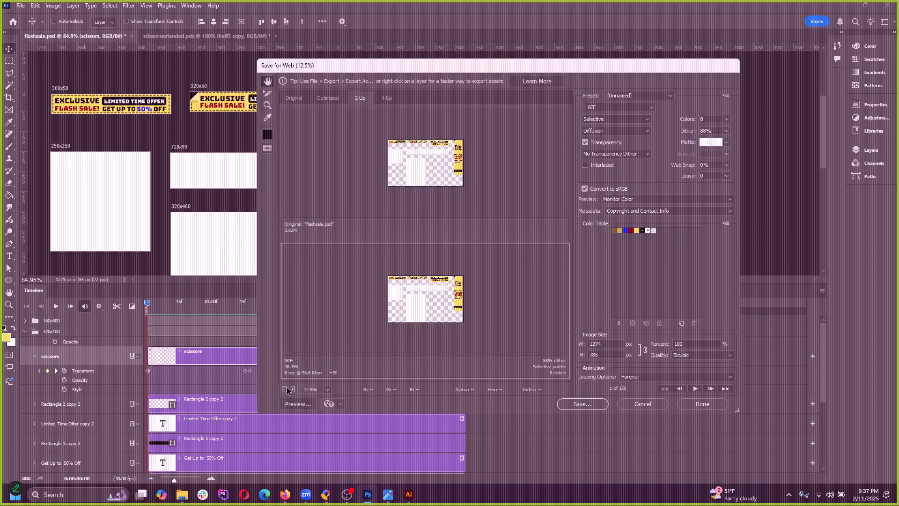
click(294, 390)
click(293, 390)
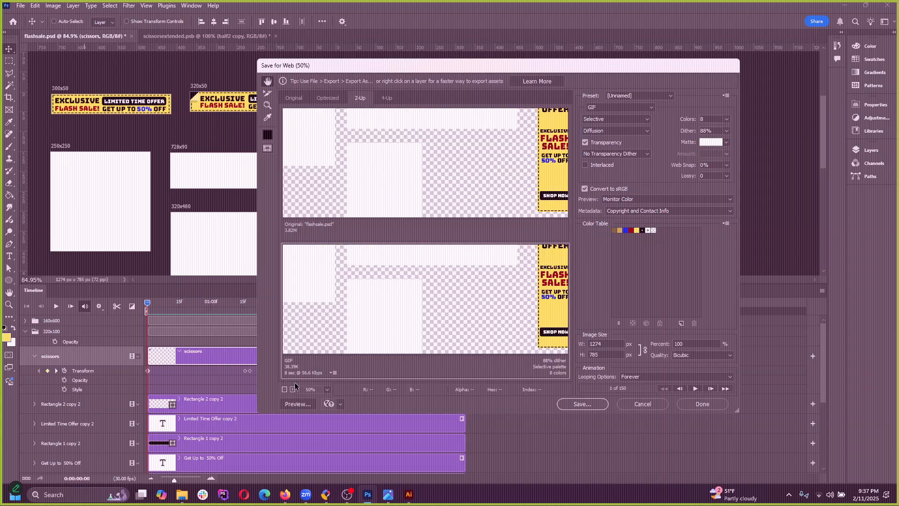
click(293, 389)
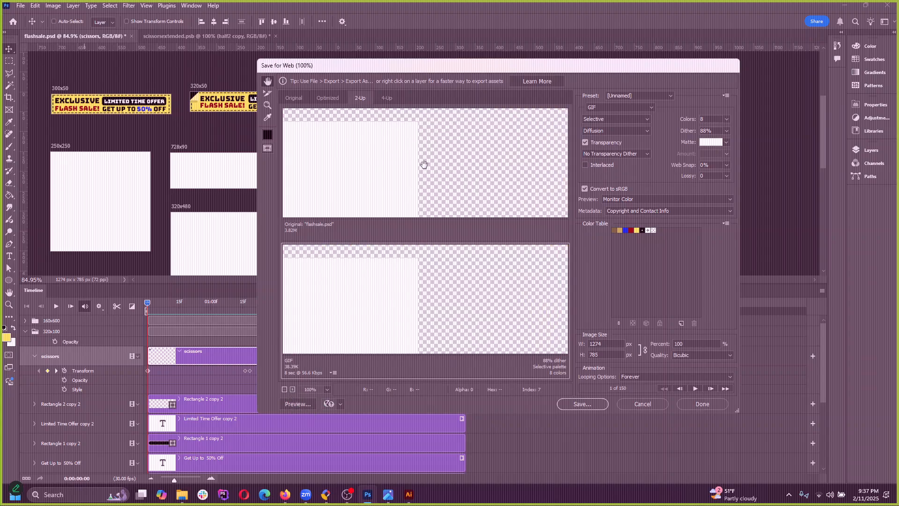
drag(422, 141, 415, 185)
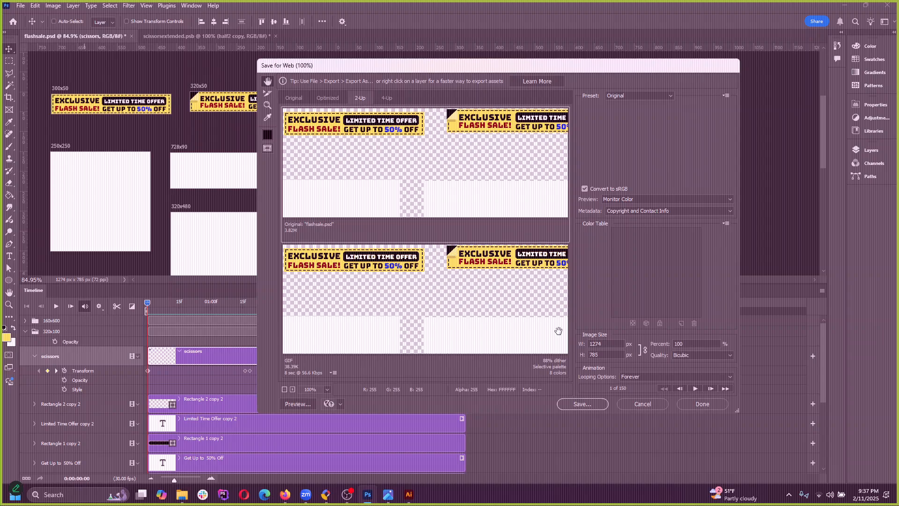
click(650, 404)
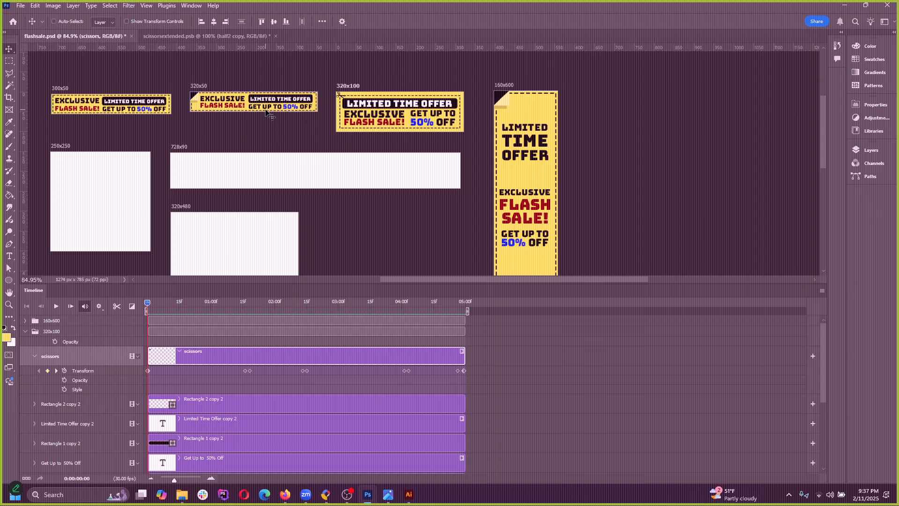
Step: Play the scissors animation with the neighbouring artboards in view, and return the playhead to the start
key(space)
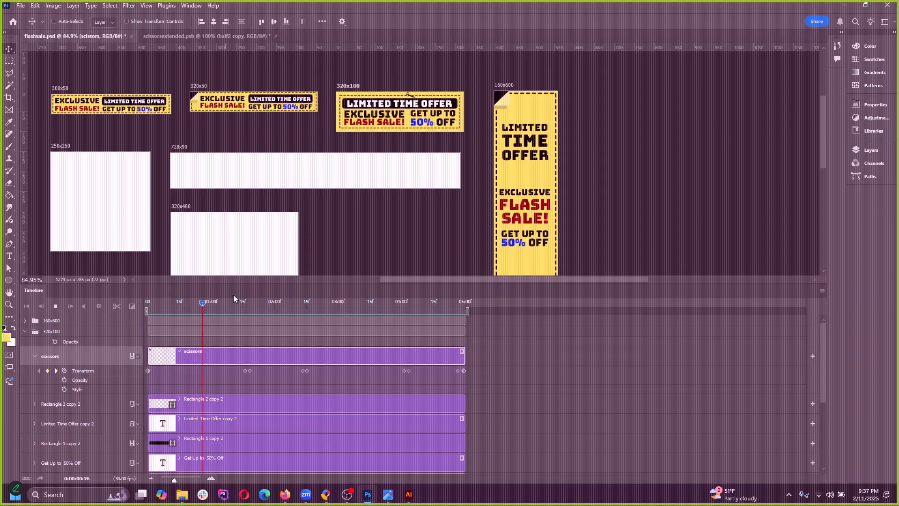
key(space)
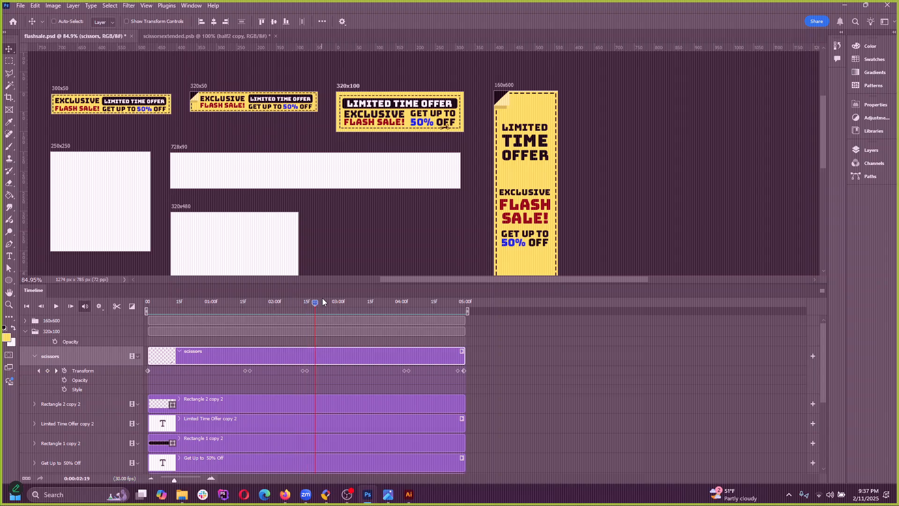
drag(293, 305, 135, 330)
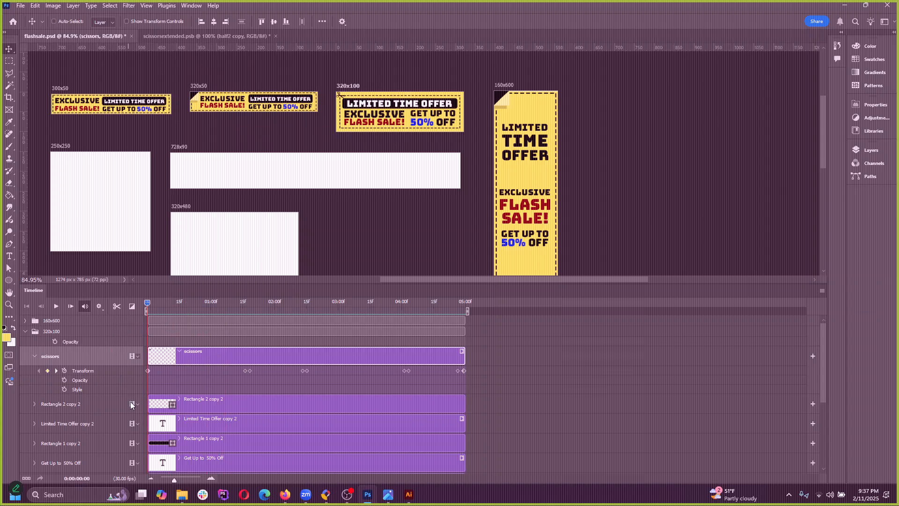
Step: Collapse the scissors track and the 320x100 artboard group in the timeline, leaving the other artboard groups closed
click(35, 357)
click(25, 331)
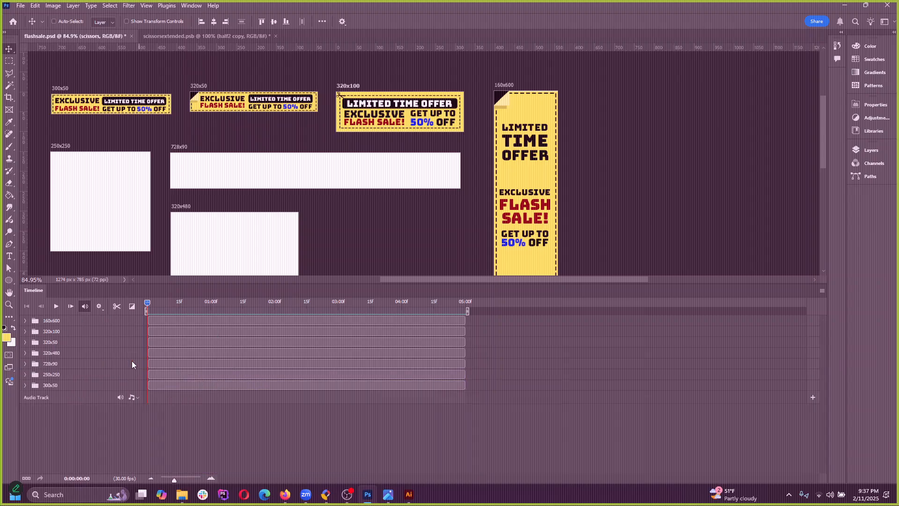
click(24, 331)
click(26, 331)
click(26, 321)
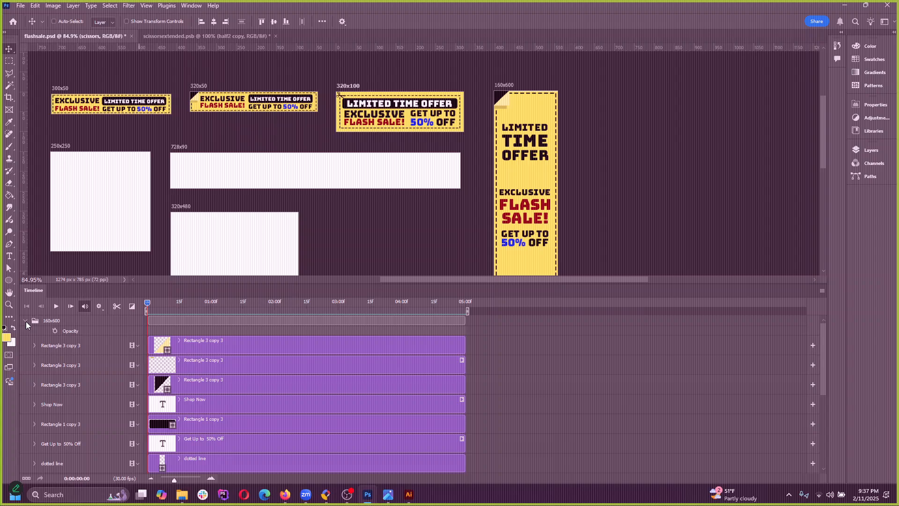
click(26, 321)
click(25, 321)
click(25, 320)
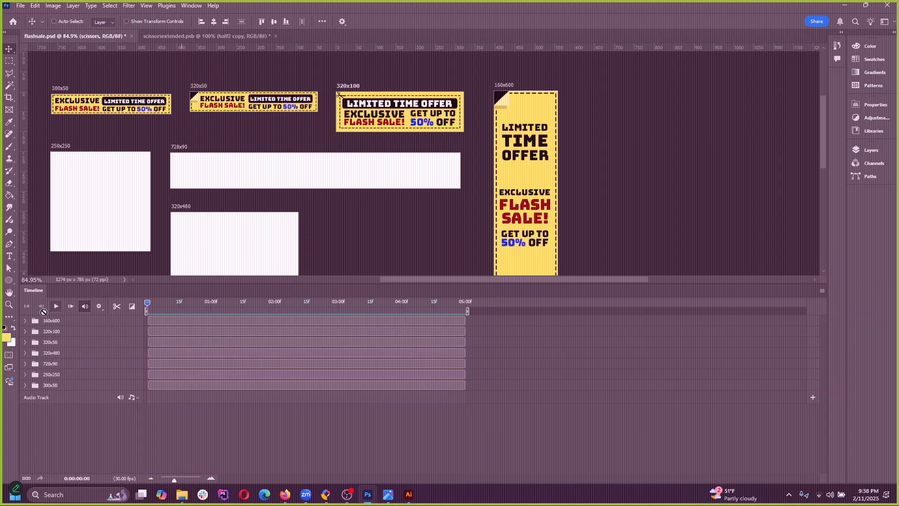
Step: Expand the 160x600 artboard group in the timeline and select its topmost Rectangle 3 copy 3 layer
click(25, 321)
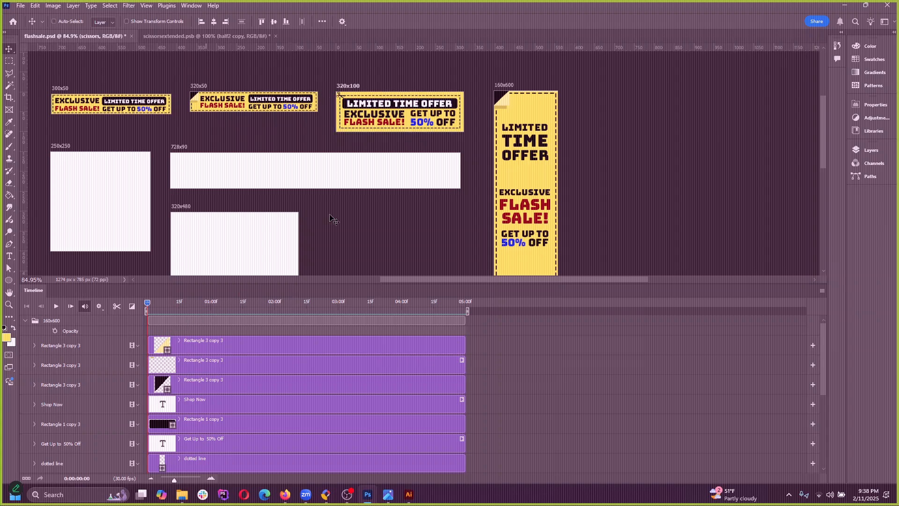
click(204, 386)
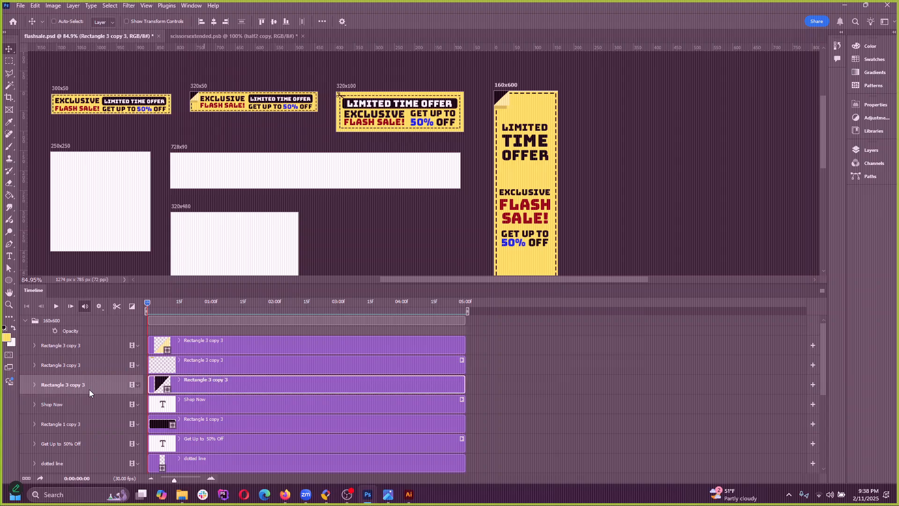
click(227, 345)
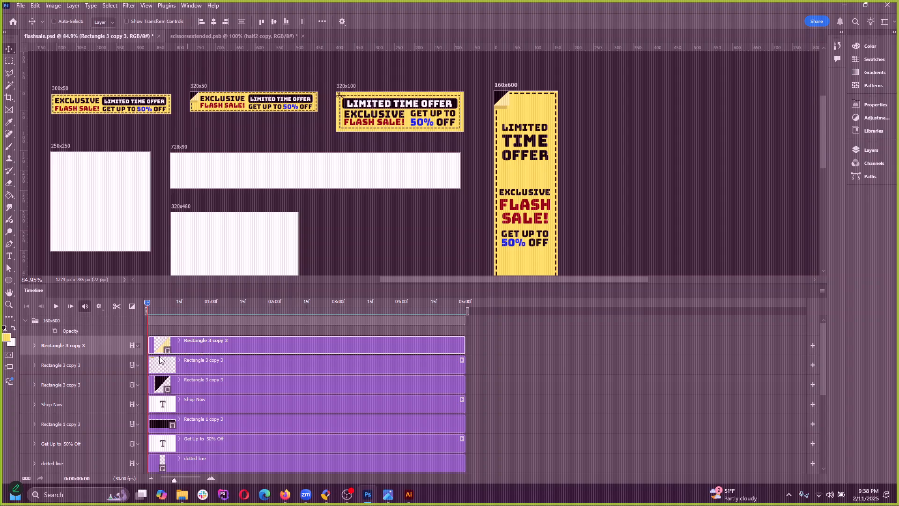
Step: Expand the 320x100 group in the timeline instead of 160x600, select its scissors layer and check the layer's Transform keyframes
click(25, 321)
click(35, 334)
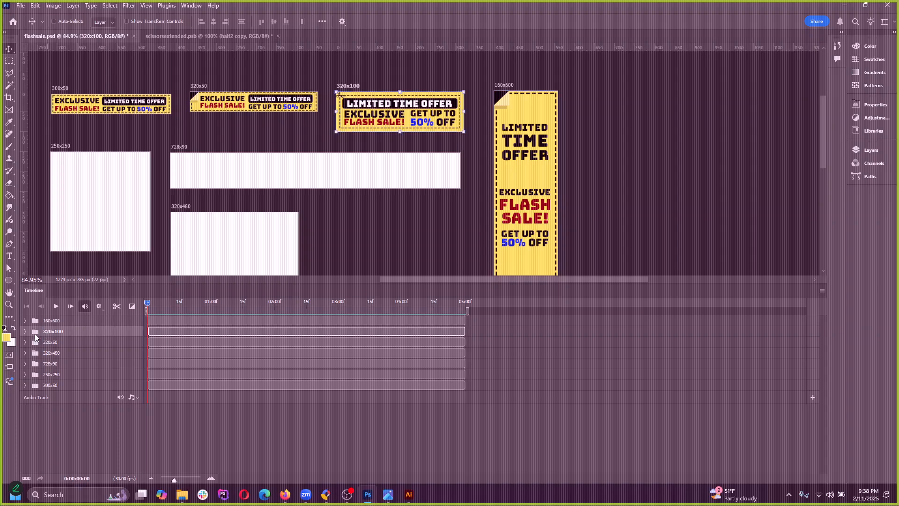
click(25, 331)
click(83, 358)
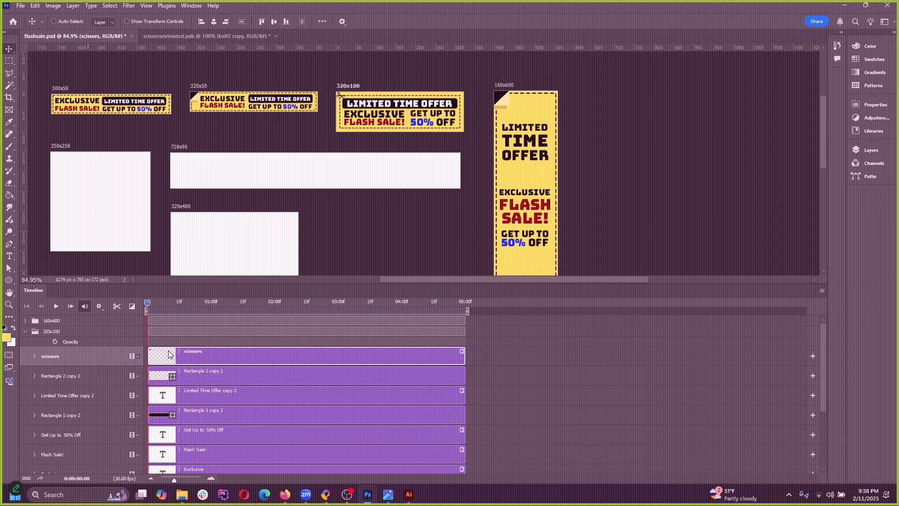
drag(147, 303, 125, 319)
click(33, 356)
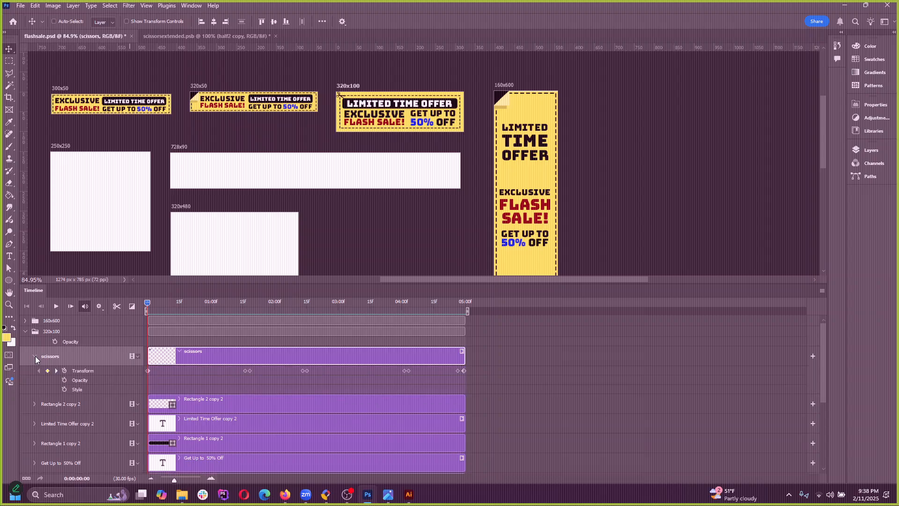
click(35, 356)
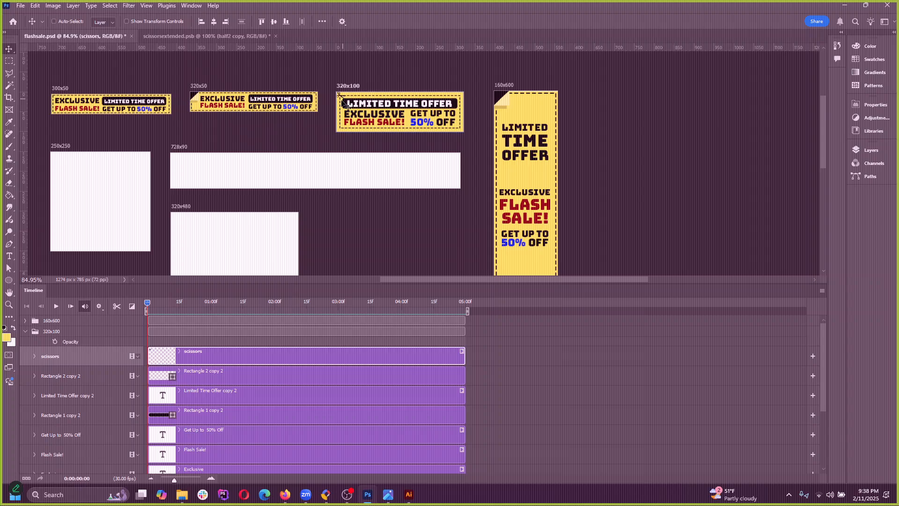
Step: Duplicate the 320x100 scissors layer onto the 160x600 artboard, above the word LIMITED
click(871, 150)
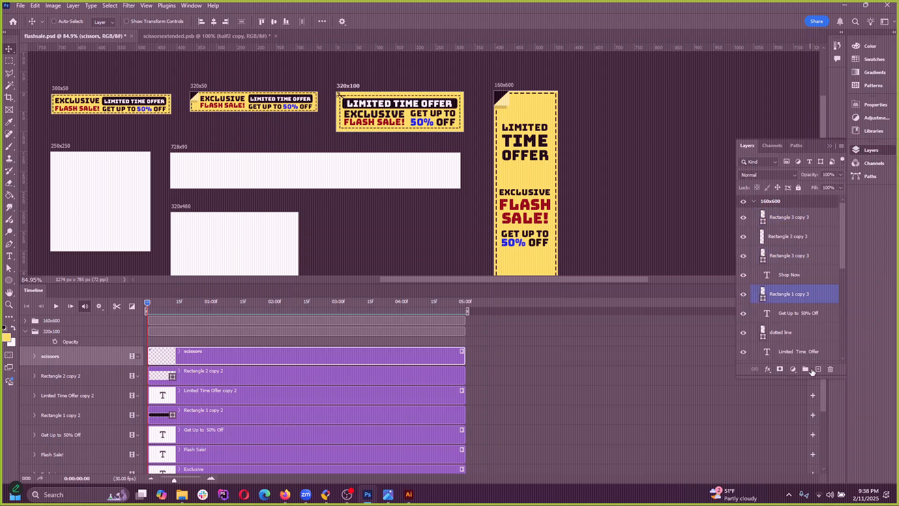
scroll(809, 323, down, 5)
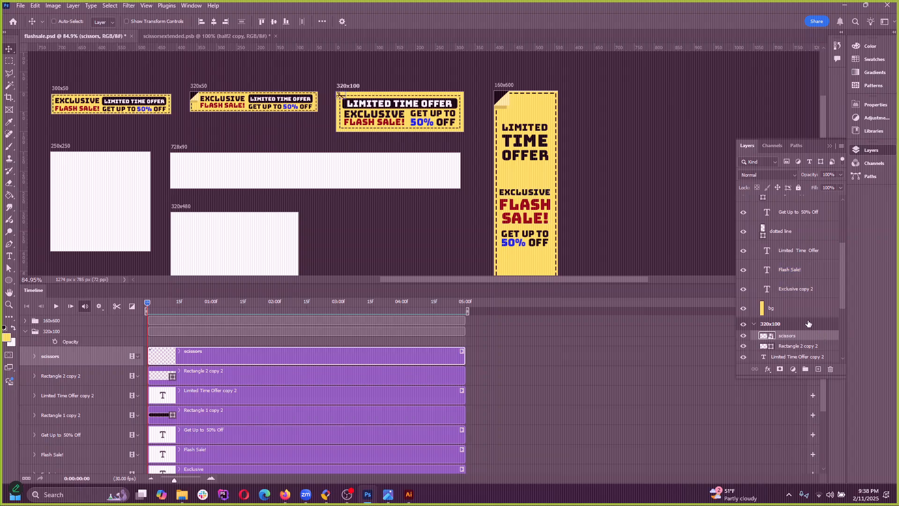
scroll(809, 324, down, 3)
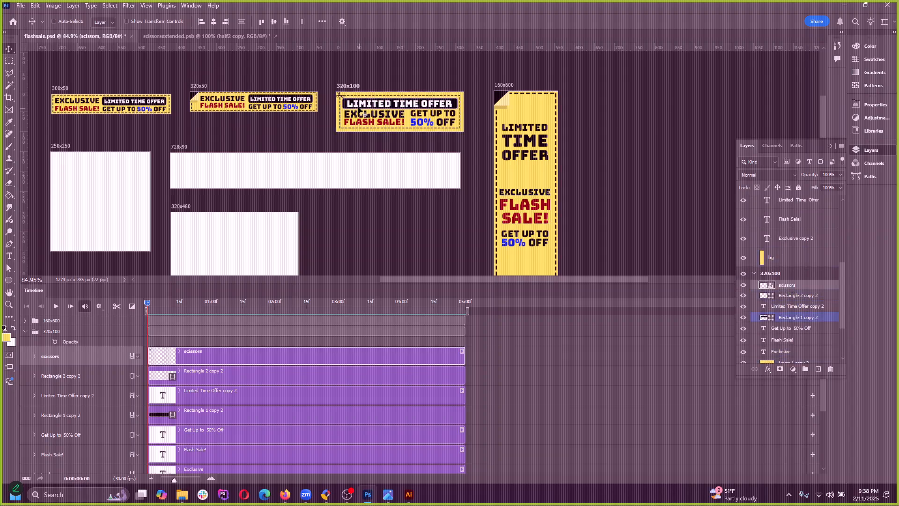
drag(360, 111, 545, 129)
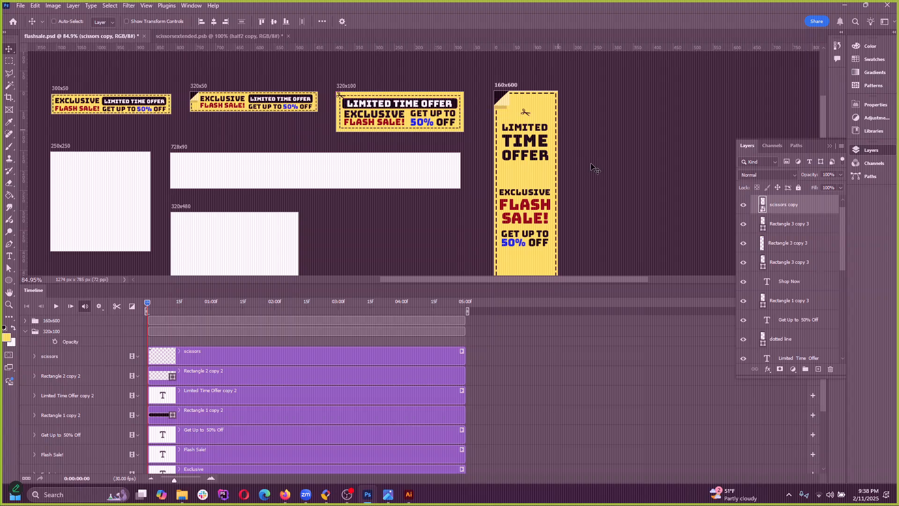
Step: Play the animation to check the scissors copy on the 160x600 artboard, and delete that copy
key(space)
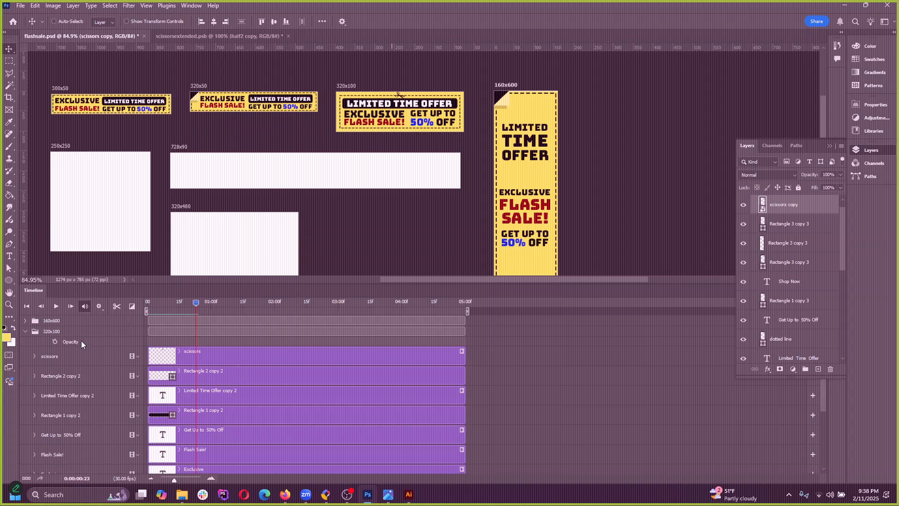
click(25, 327)
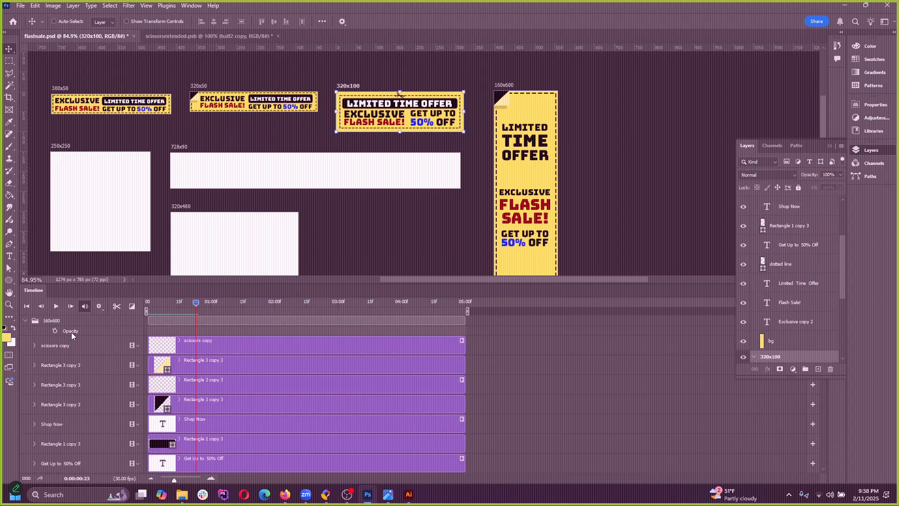
click(42, 347)
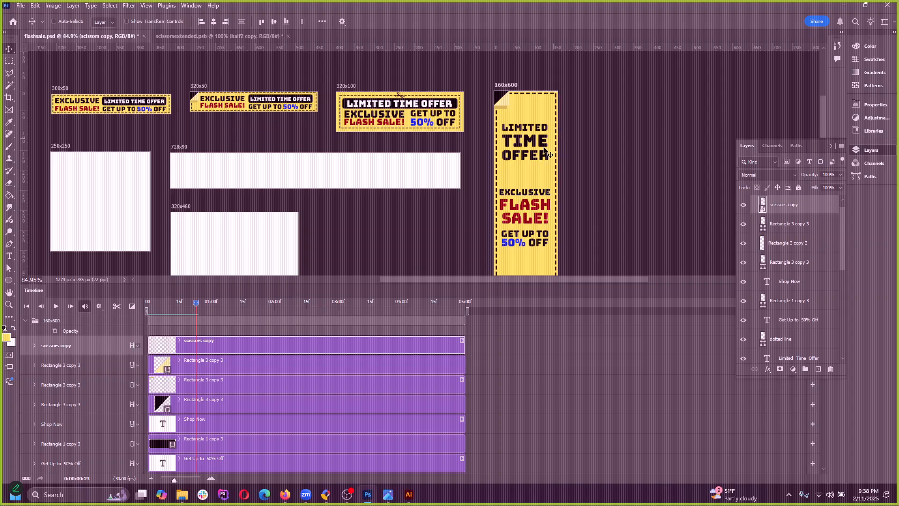
drag(195, 304, 138, 301)
key(Delete)
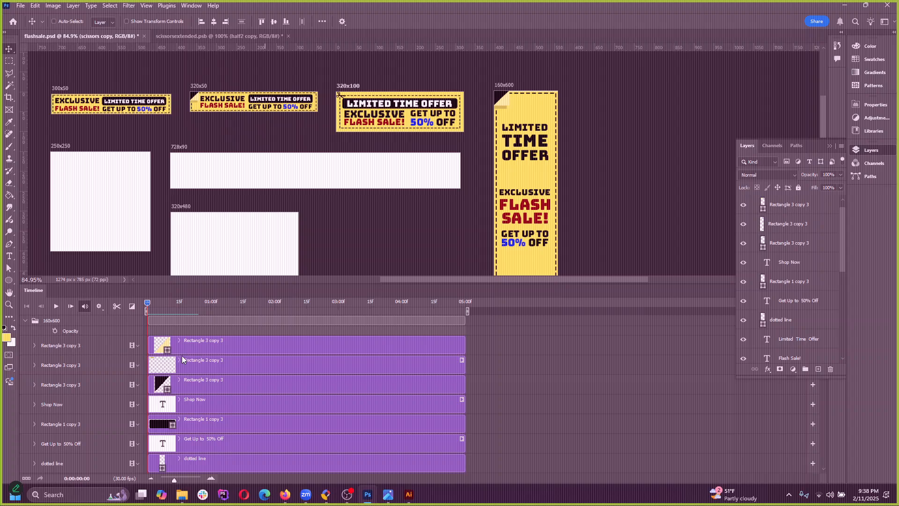
Step: Set the playhead to 0:00:04:12 and select the 320x100 scissors layer, with its keyframe track collapsed
click(211, 345)
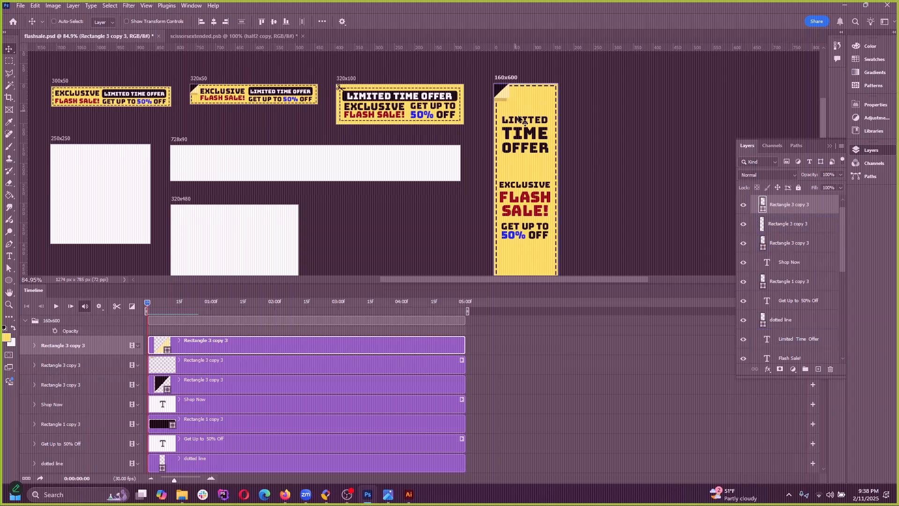
key(space)
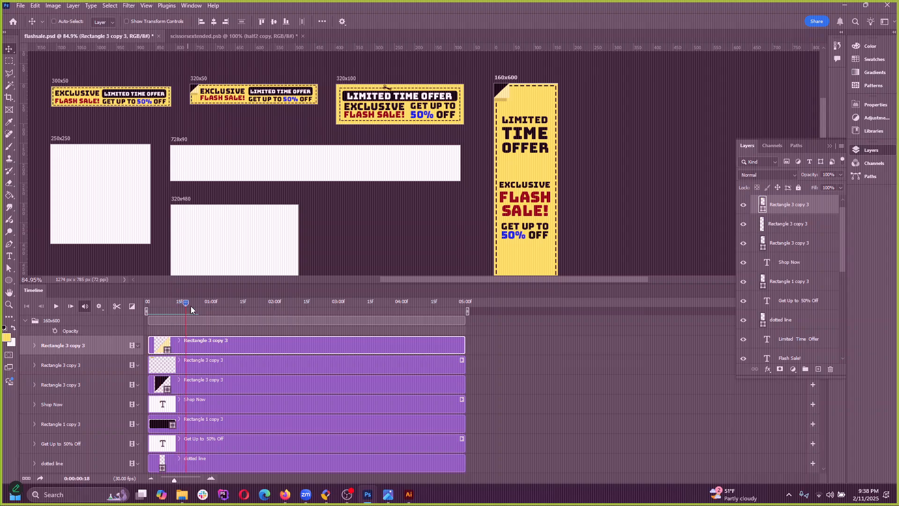
ctrl+click(344, 108)
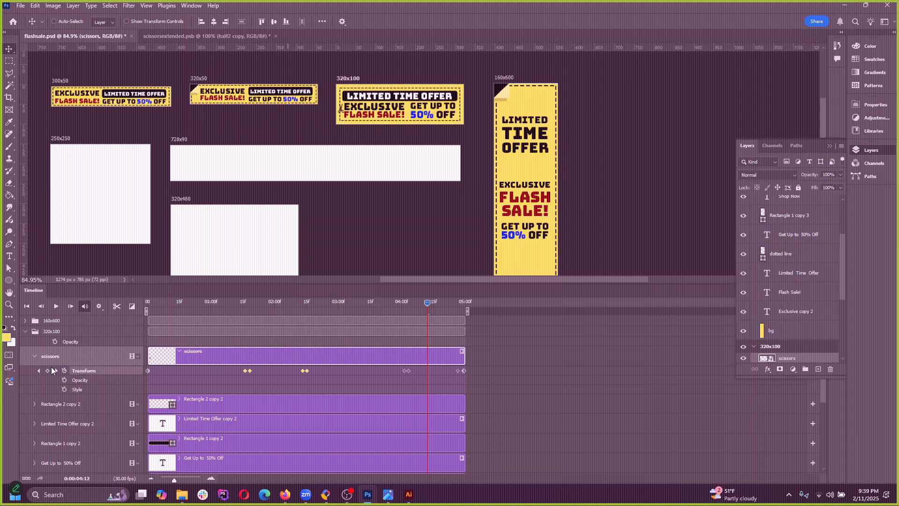
click(35, 358)
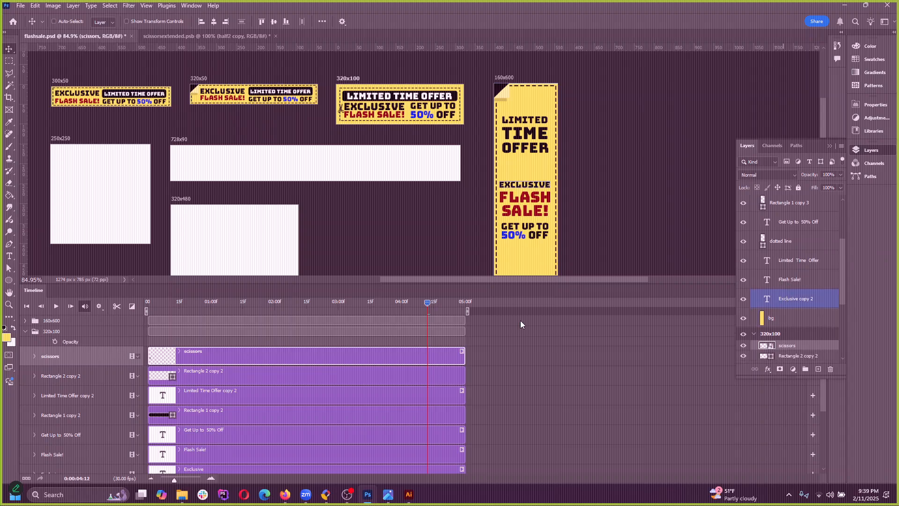
Step: Try to copy the scissors layer from the layer list directly onto the 160x600 artboard
key(ctrl)
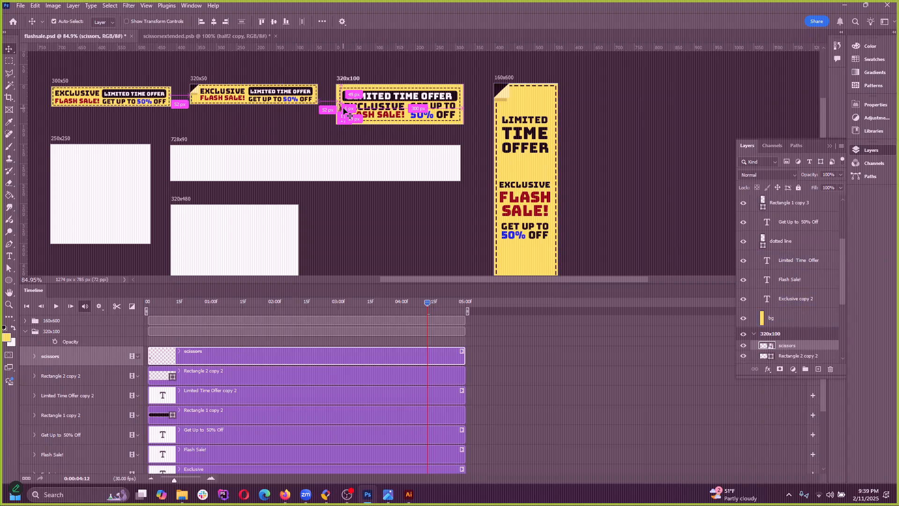
scroll(779, 310, down, 2)
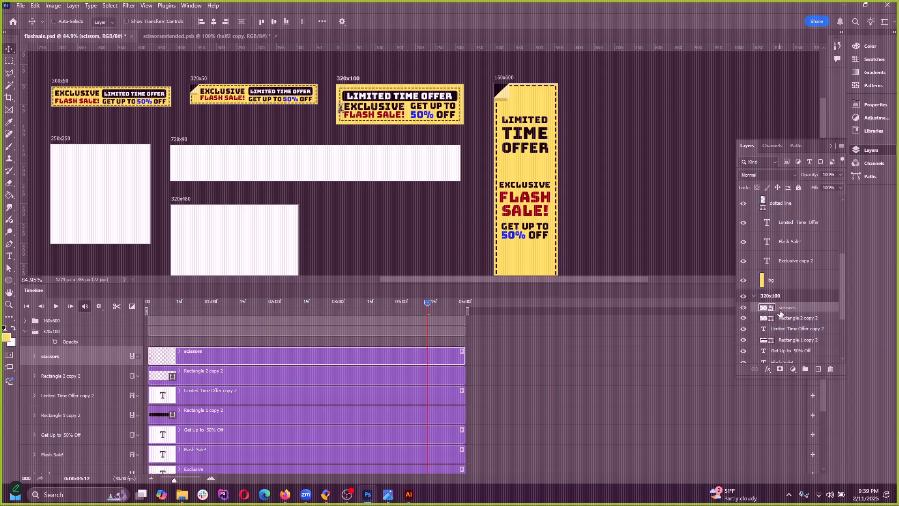
drag(769, 311, 532, 108)
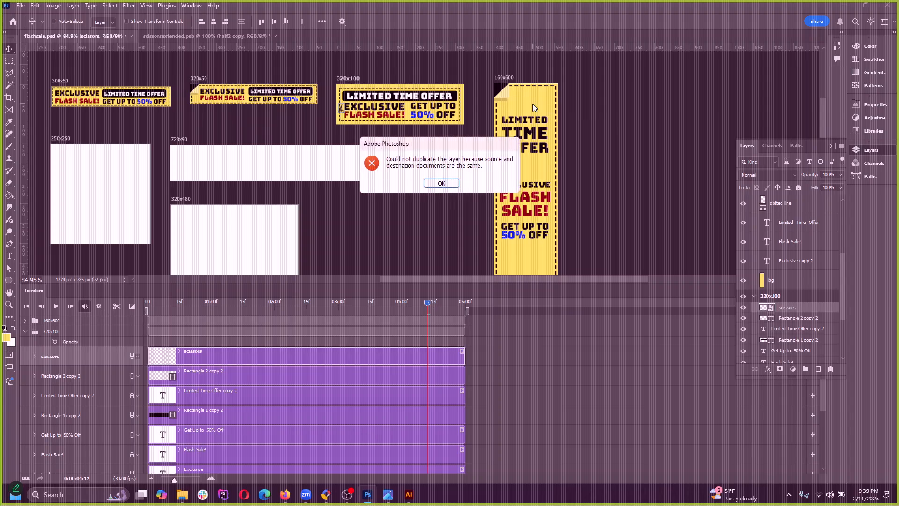
click(449, 183)
ctrl+click(529, 266)
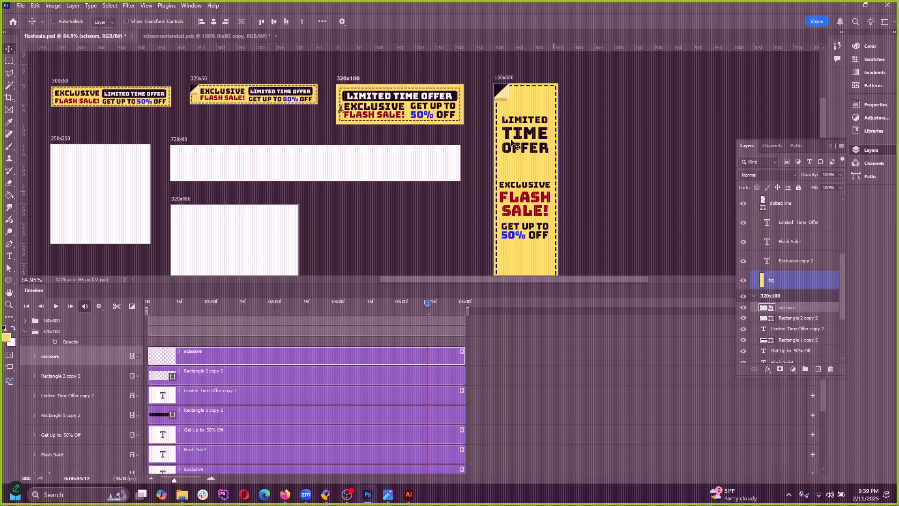
Step: Duplicate the scissors from the 320x100 banner onto the upper 160x600 artboard and show the copy's keyframe track in the timeline
drag(346, 115, 523, 112)
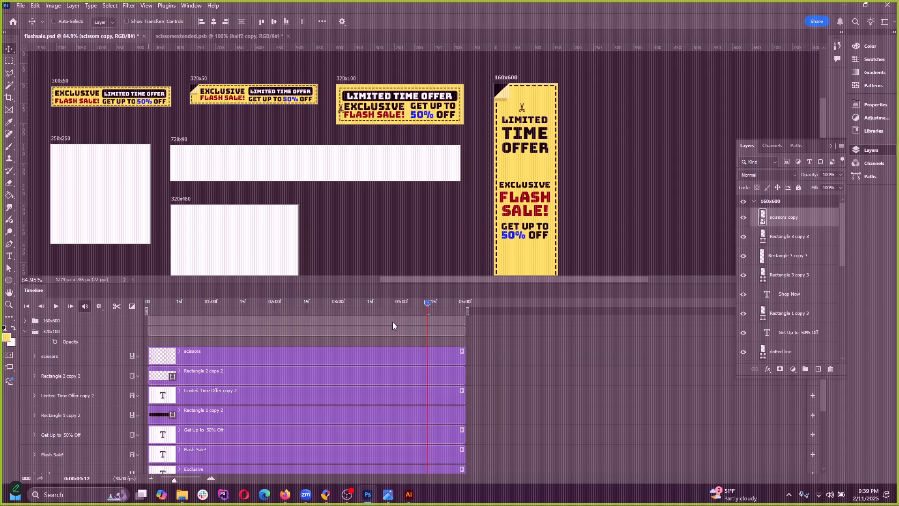
click(25, 331)
click(25, 321)
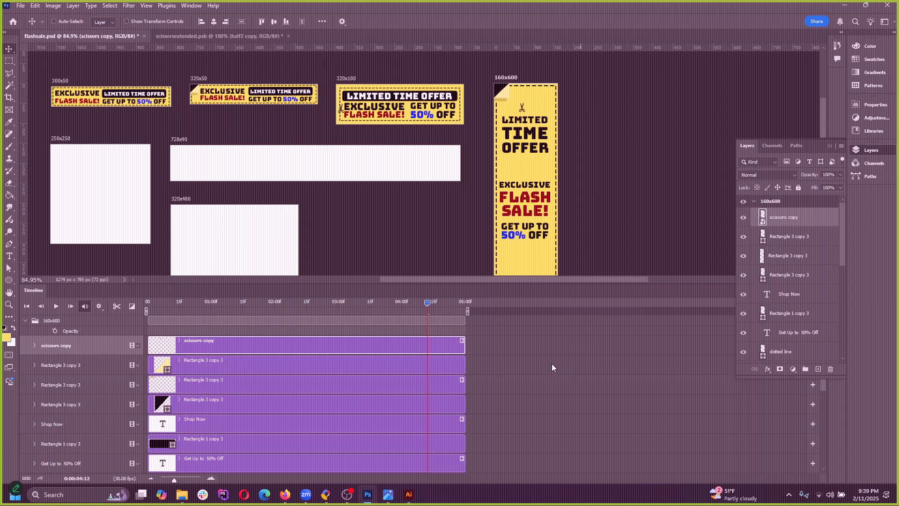
click(35, 347)
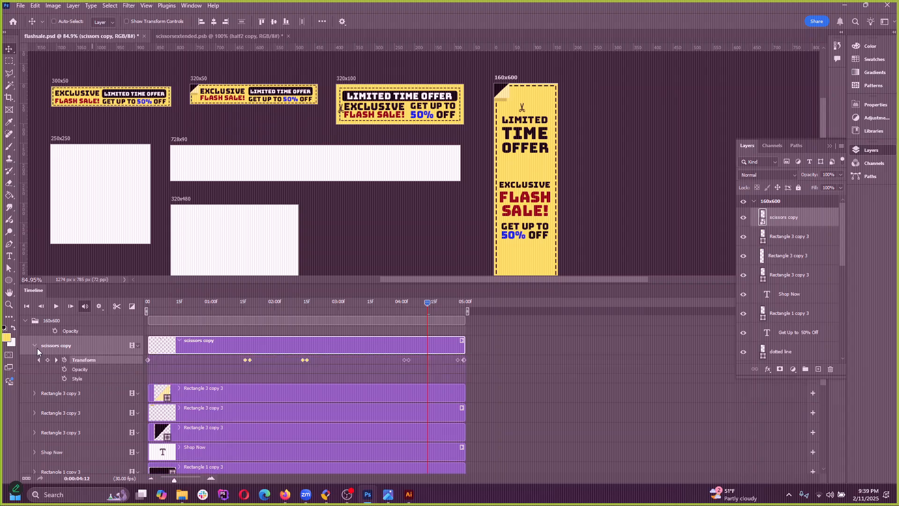
Step: Play the animation to check the copied scissors' motion, and remove the scissors copy from the 160x600 artboard
key(space)
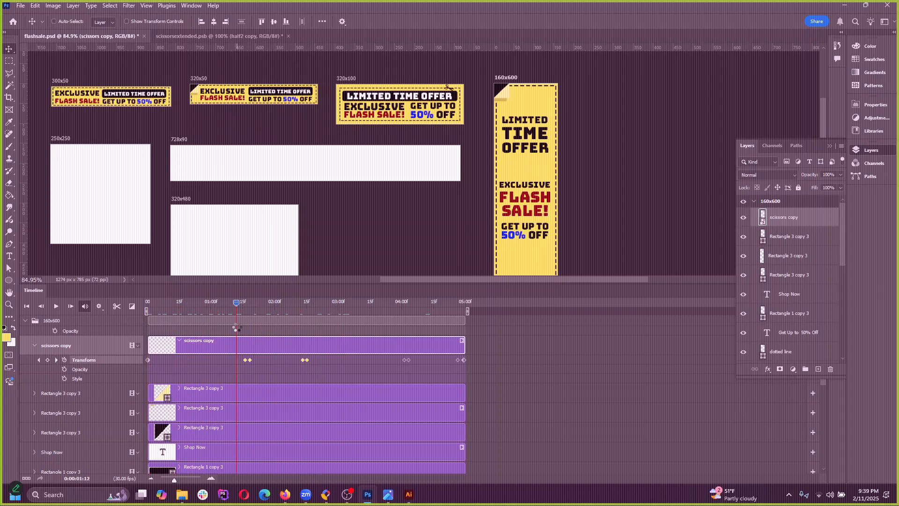
key(Delete)
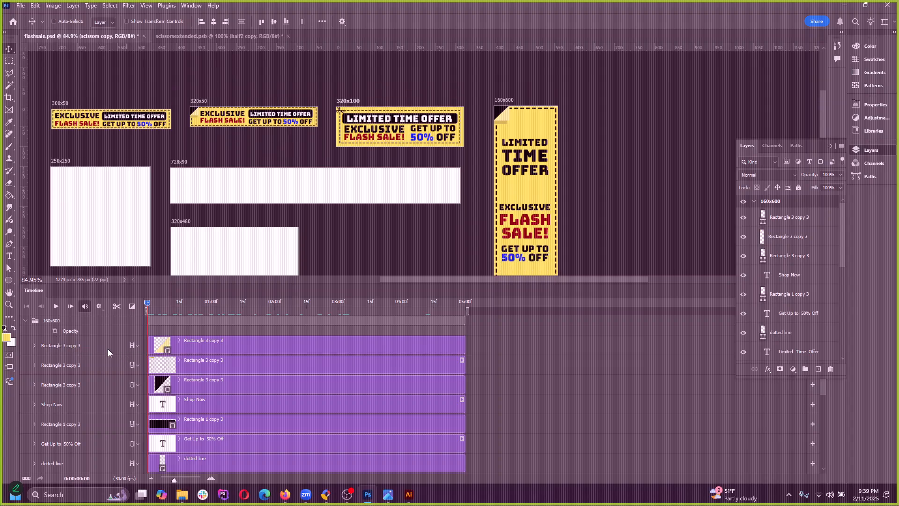
Step: Select the 160x600 artboard and its dotted line layer in the timeline
click(162, 323)
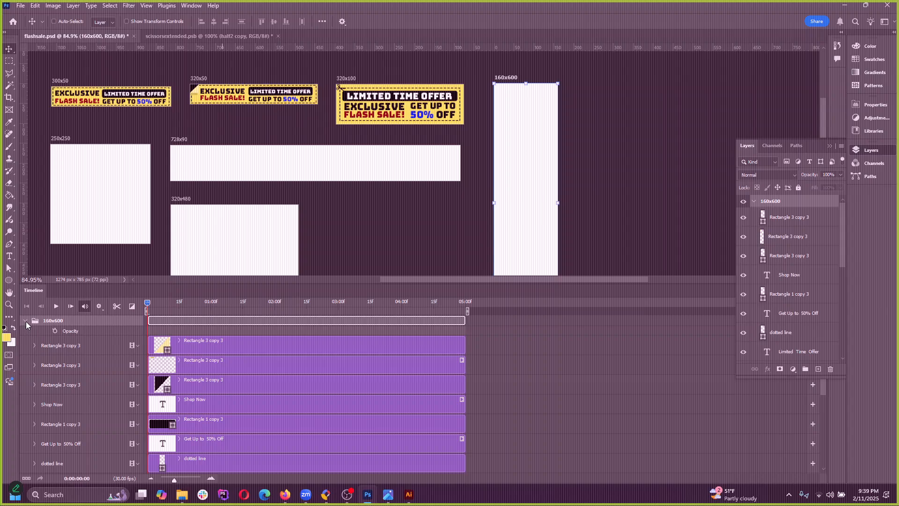
click(64, 364)
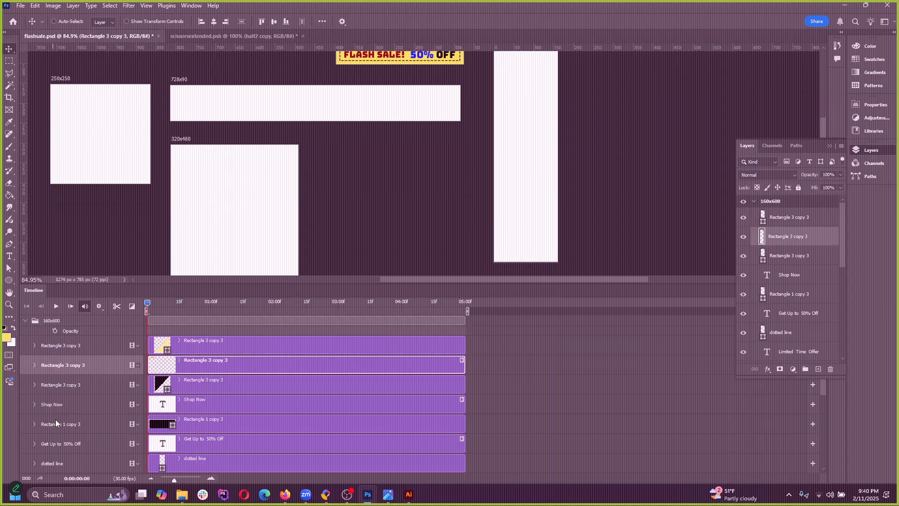
click(59, 463)
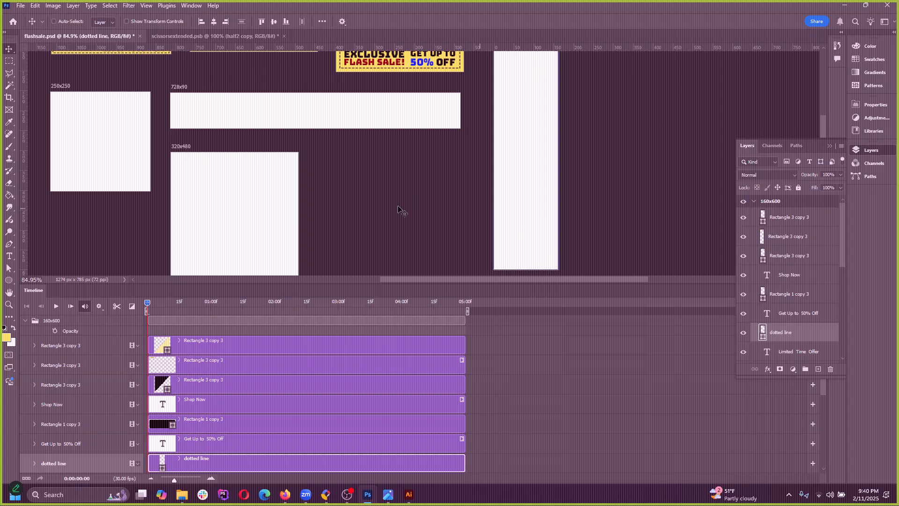
scroll(394, 220, up, 5)
scroll(409, 140, up, 2)
scroll(410, 140, up, 1)
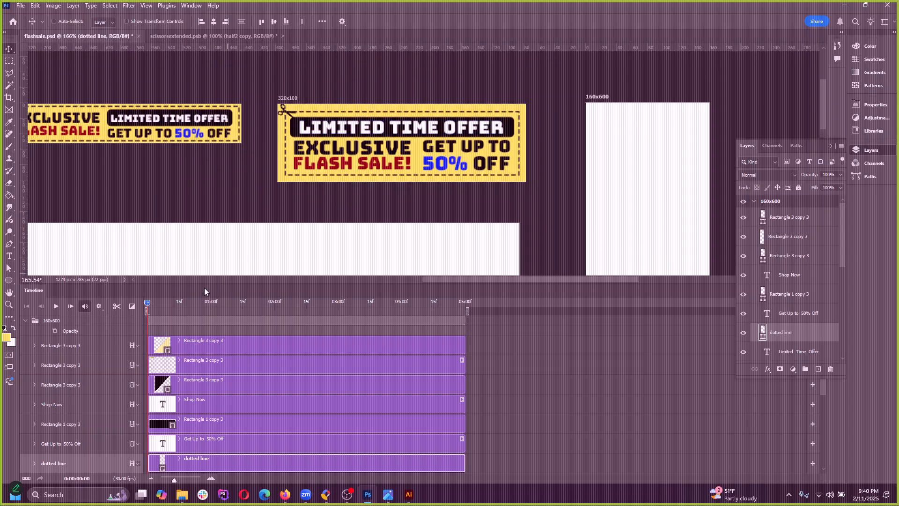
click(144, 306)
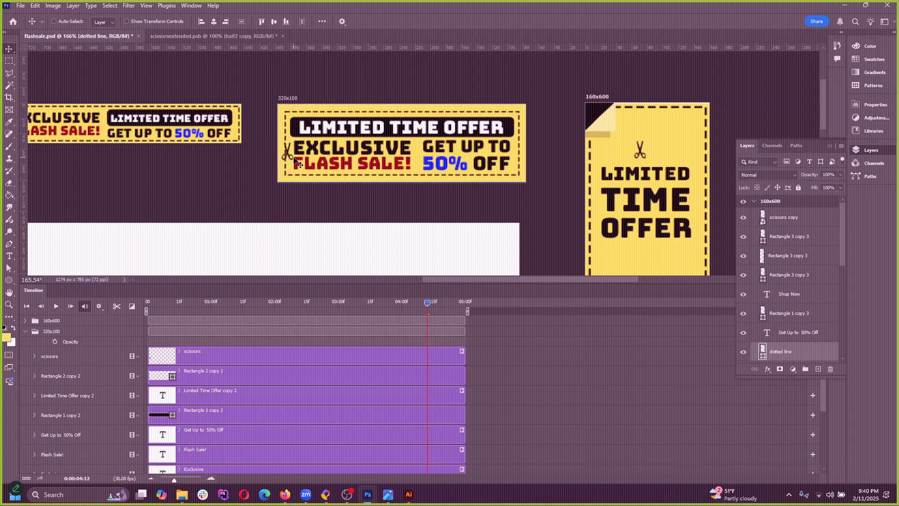
Step: Return the playhead to the start, expand the 160x600 group in the timeline and select its scissors copy layer
drag(427, 302, 148, 302)
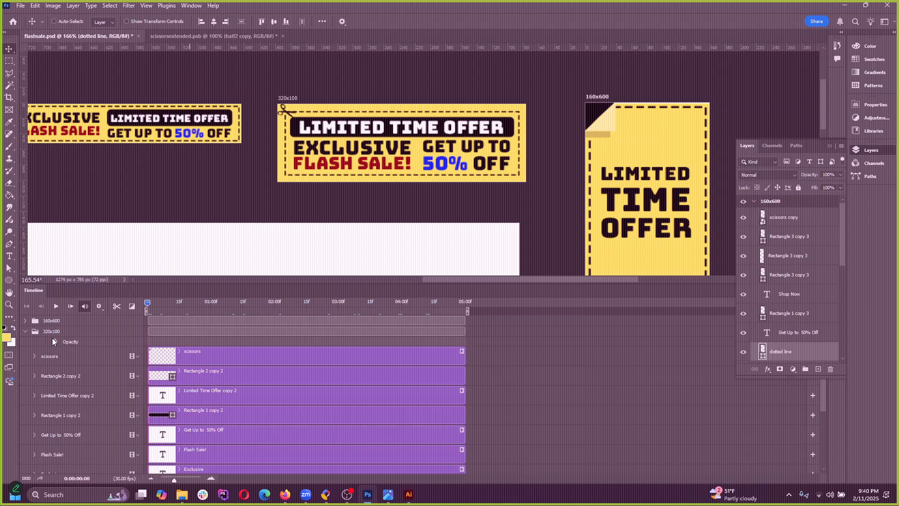
click(26, 329)
click(27, 322)
click(27, 321)
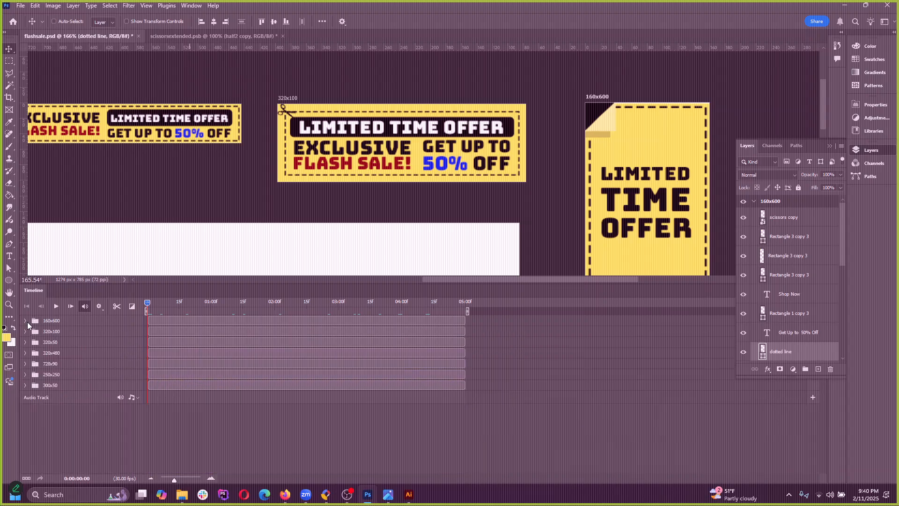
click(27, 322)
click(103, 344)
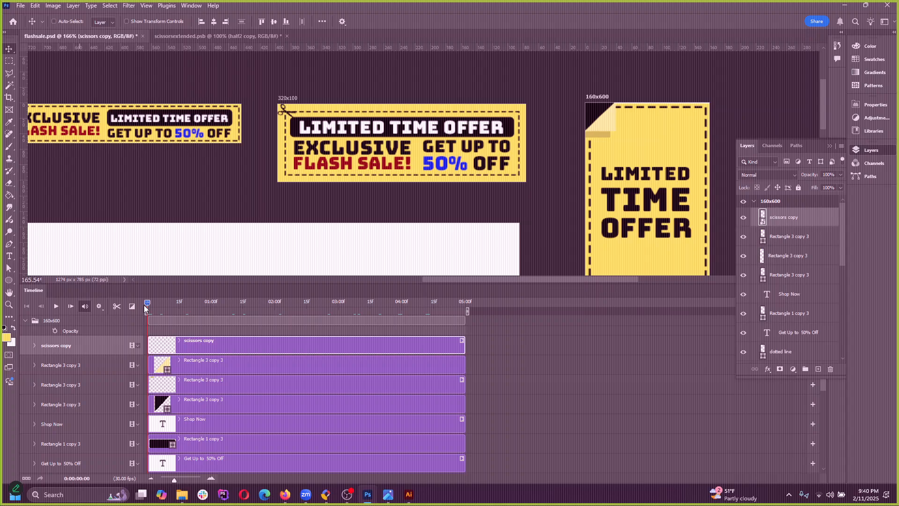
Step: Scrub the start of the animation to check the scissors copy, and undo back to the selected 320x100 scissors layer
drag(147, 305, 178, 304)
key(Delete)
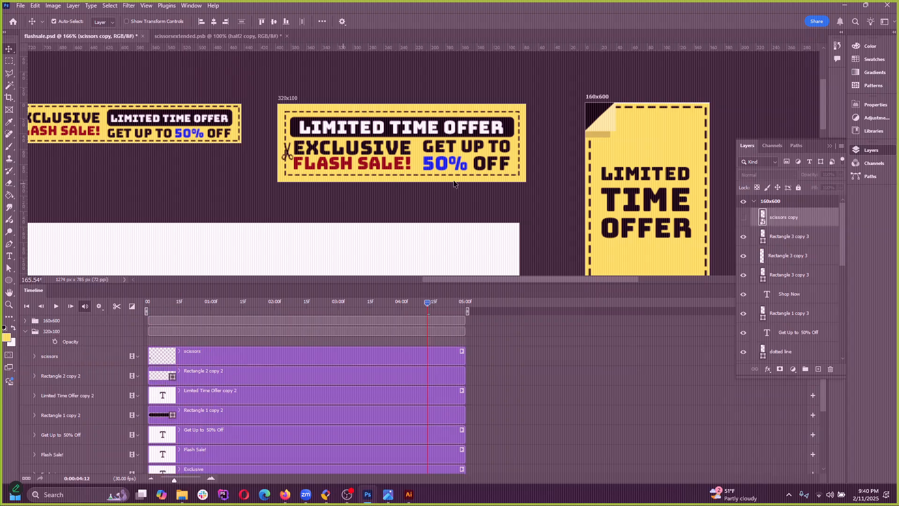
key(ctrl+z)
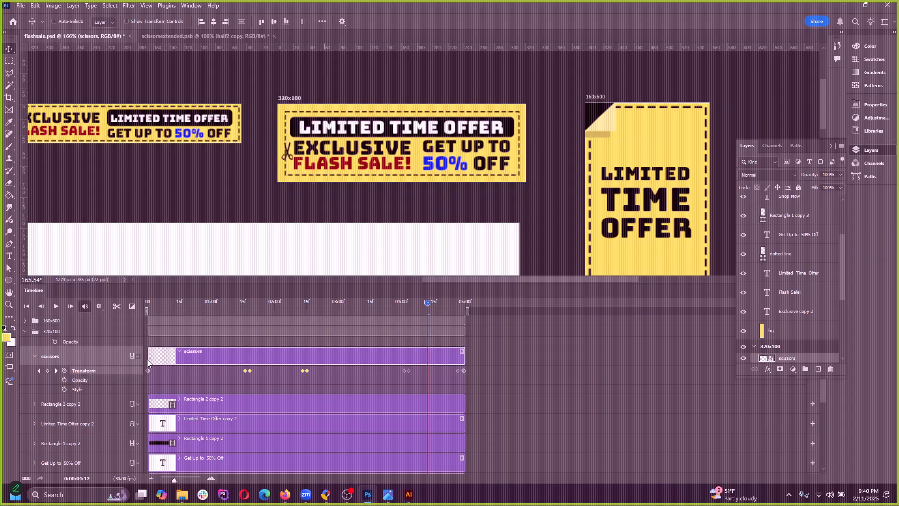
Step: Convert the 320x100 artboard's scissors layer to a smart object and play its animation
click(791, 331)
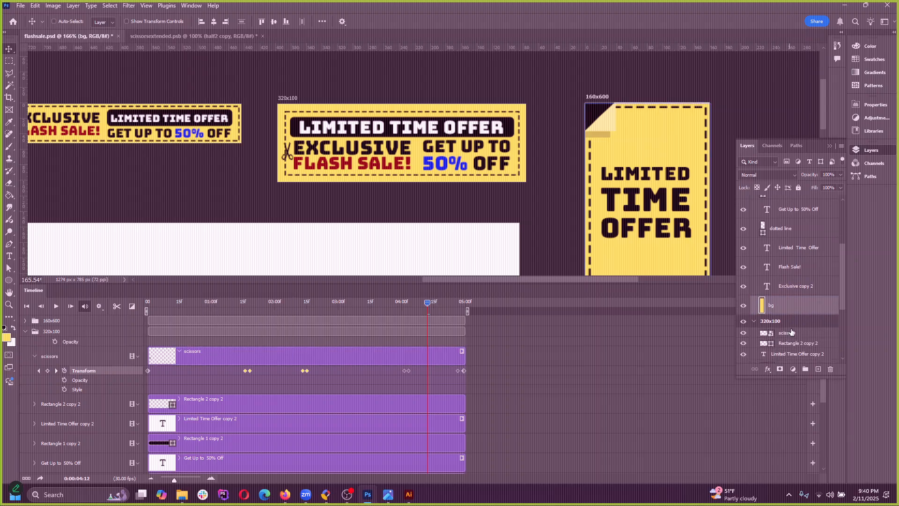
right_click(795, 336)
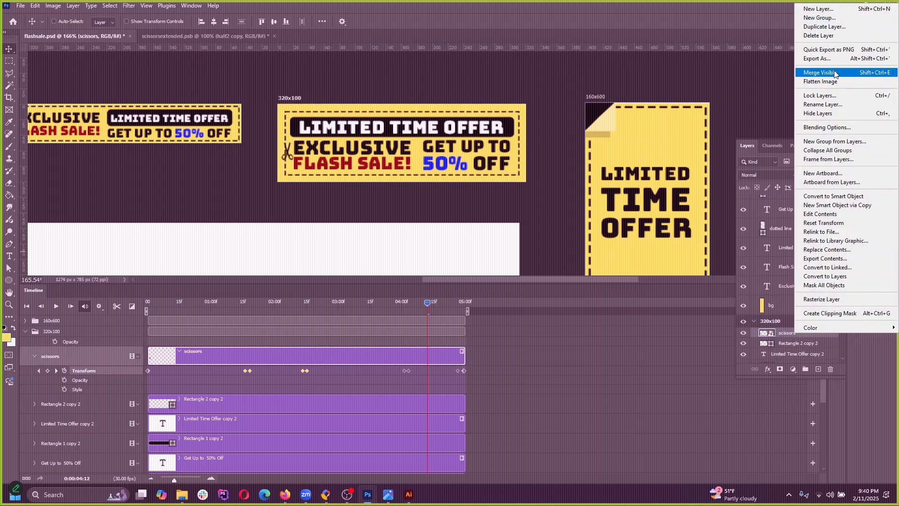
click(839, 196)
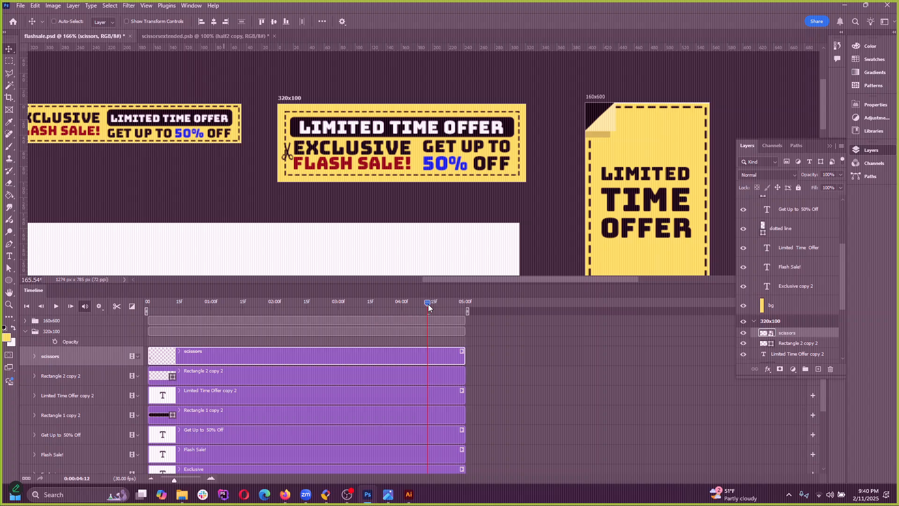
key(space)
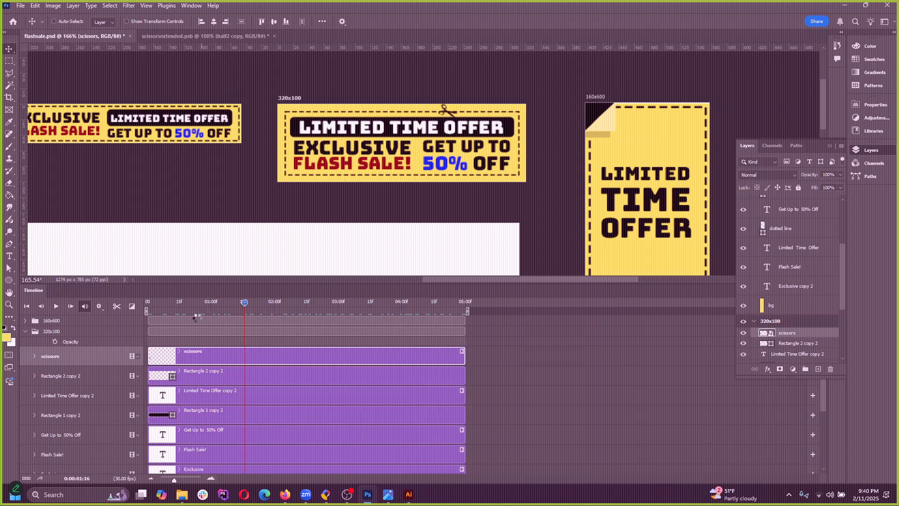
Step: Duplicate the scissors smart object onto the 160x600 artboard and scrub the start of the timeline to check the copy's motion and properties
drag(288, 114, 640, 154)
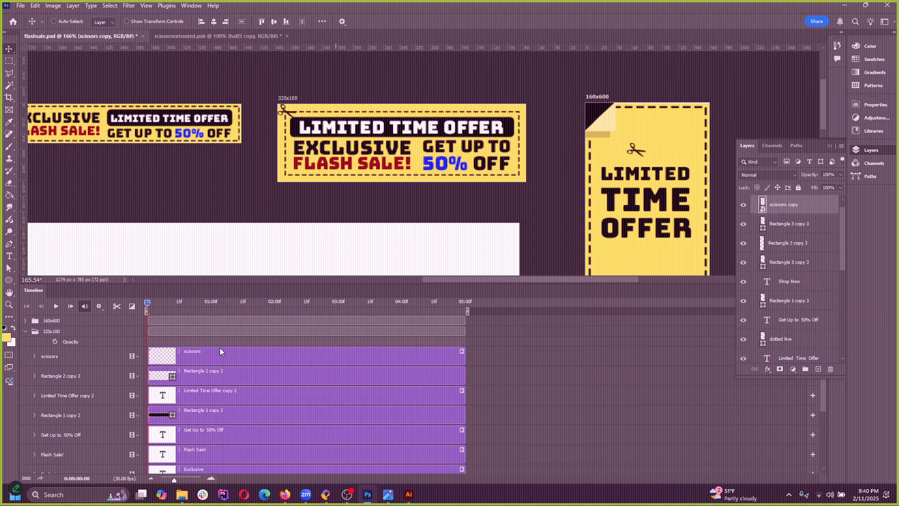
click(25, 321)
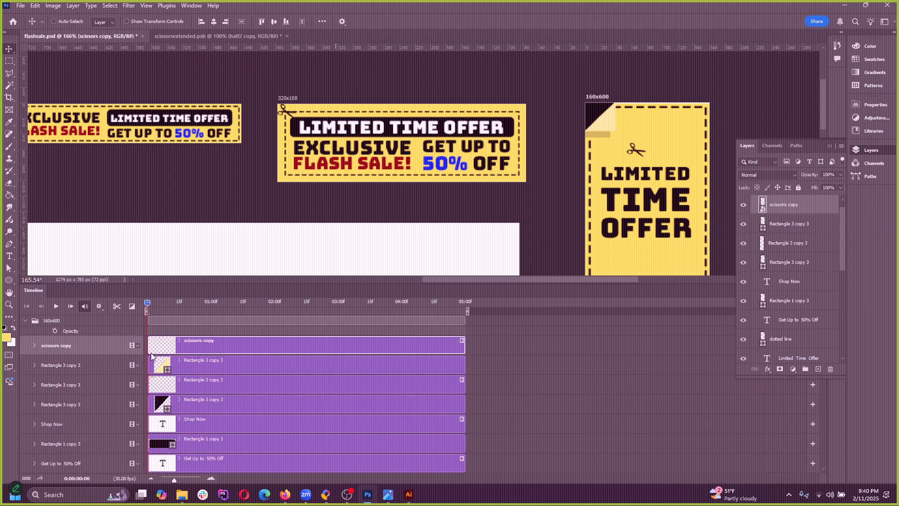
drag(146, 306, 136, 347)
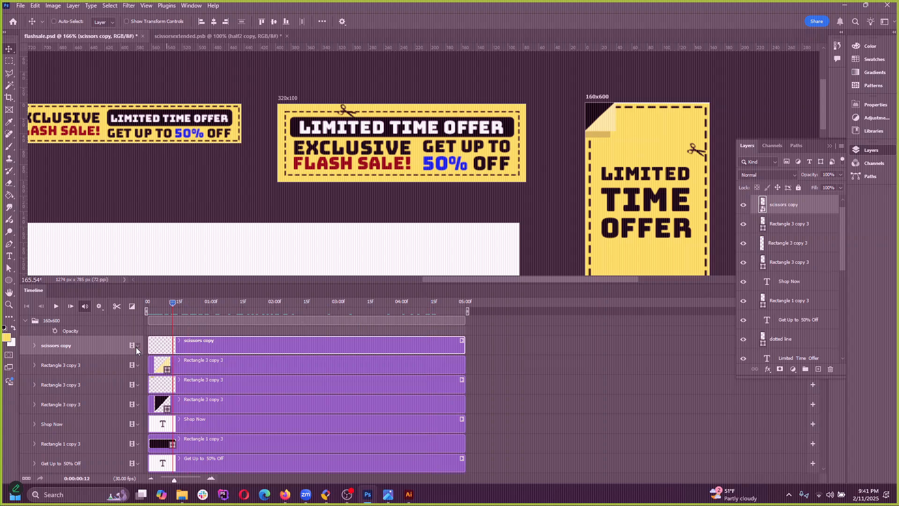
click(34, 346)
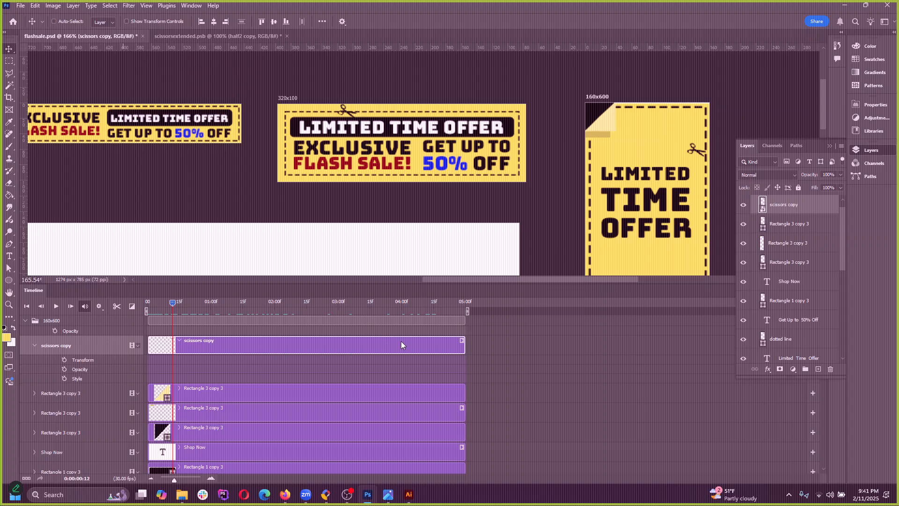
drag(170, 302, 211, 306)
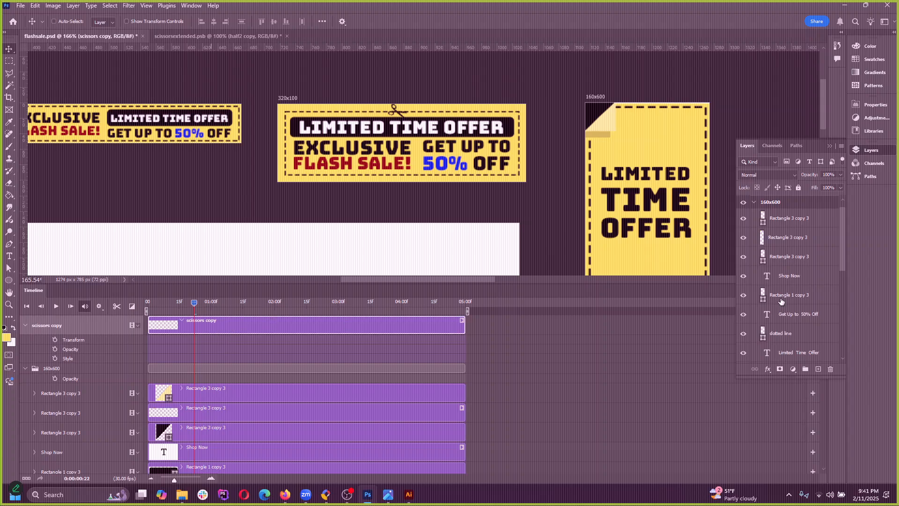
Step: Open the scissors copy's smart object contents, delete all of the scissors' transform keyframes, and save and close scissors.psb
scroll(797, 248, up, 1)
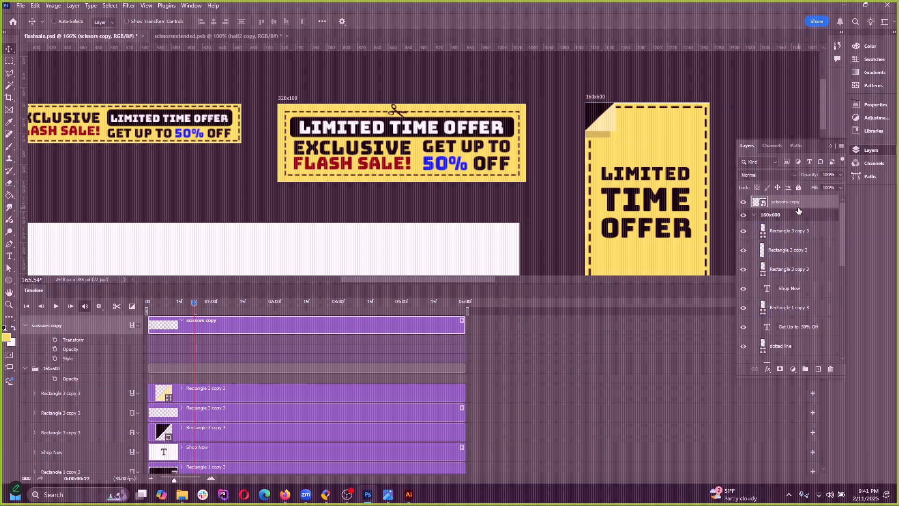
double_click(761, 202)
scroll(367, 155, down, 3)
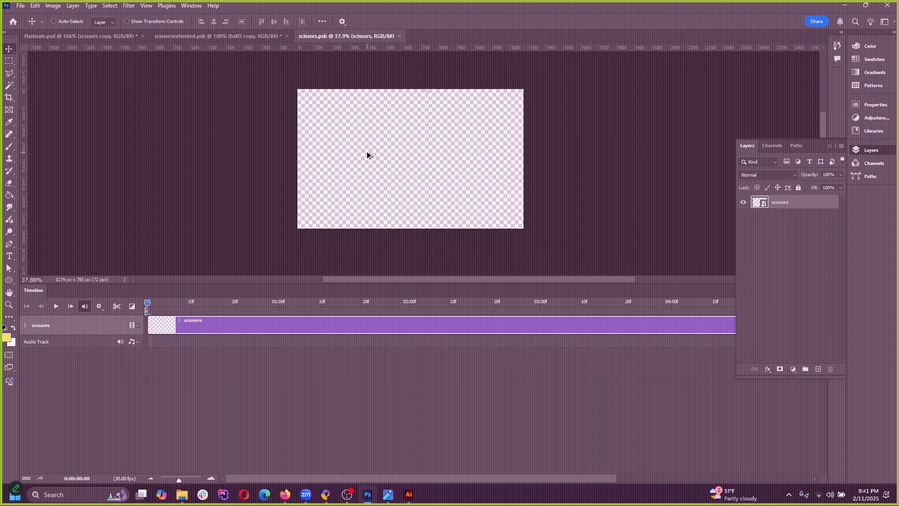
click(25, 327)
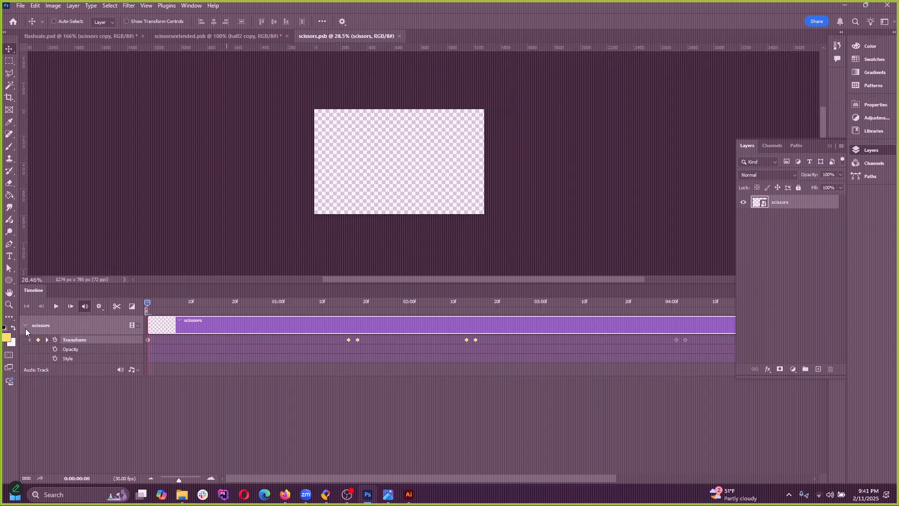
click(333, 362)
scroll(487, 355, right, 3)
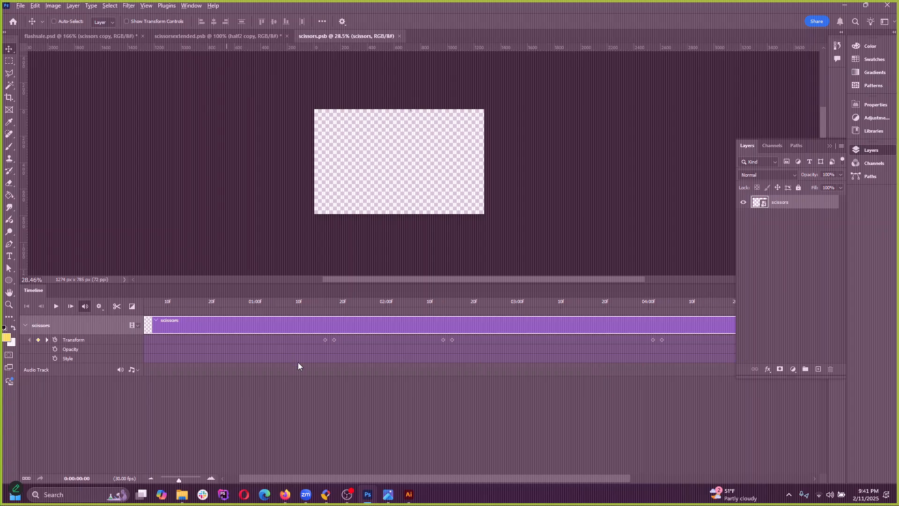
scroll(544, 379, right, 3)
click(681, 373)
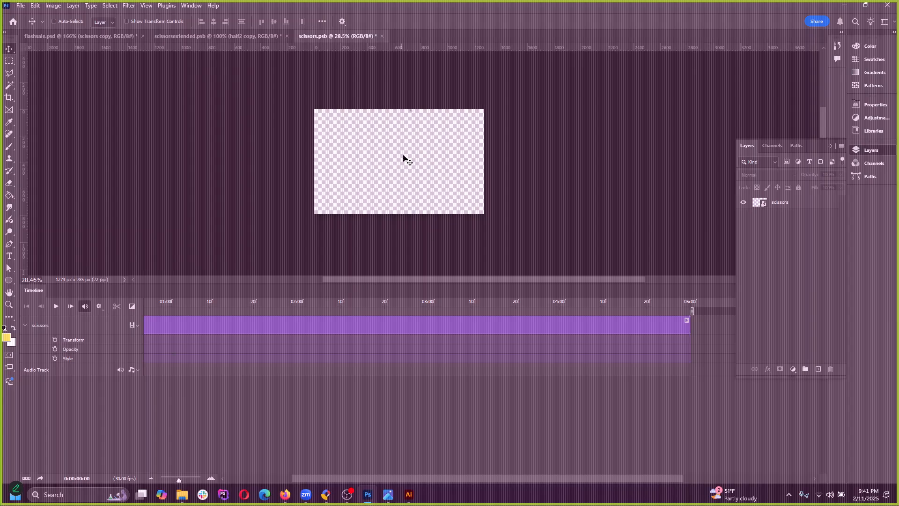
click(382, 36)
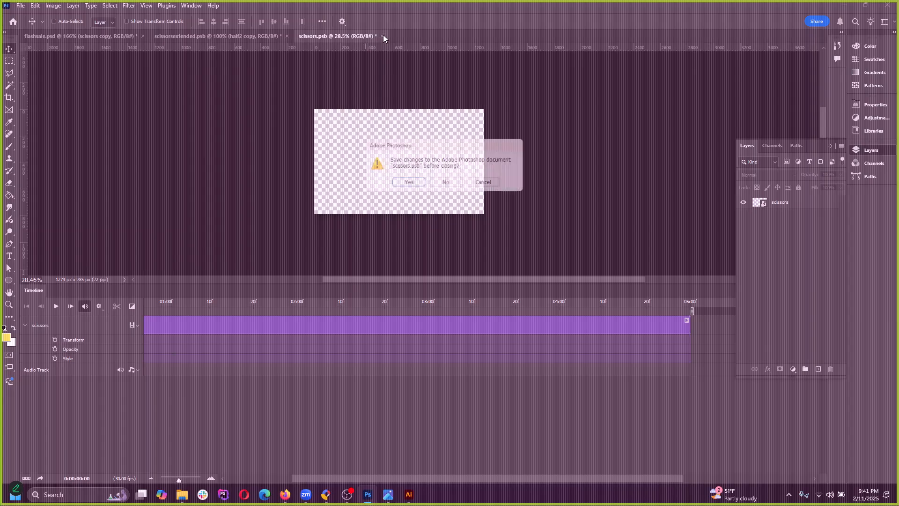
click(406, 184)
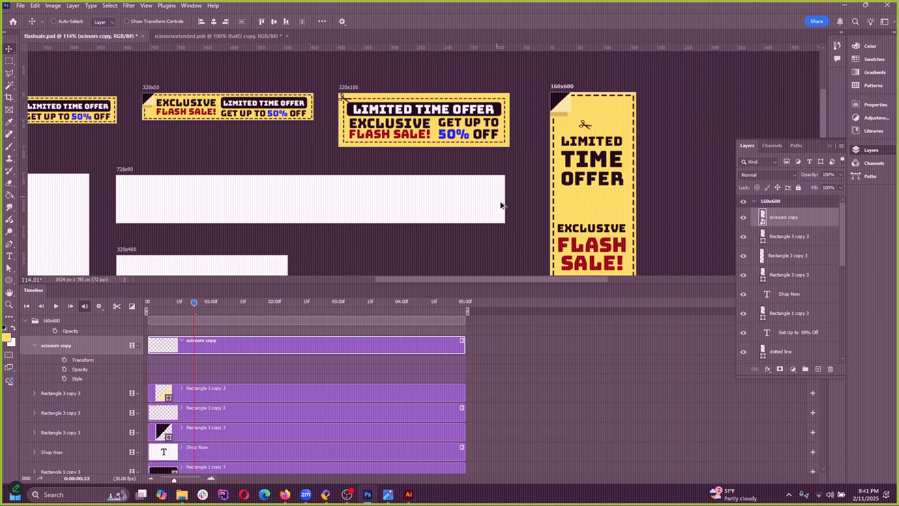
Step: Play the banner animation from the start to compare the scissors on the 320x100 and 160x600 artboards
key(space)
scroll(595, 119, up, 8)
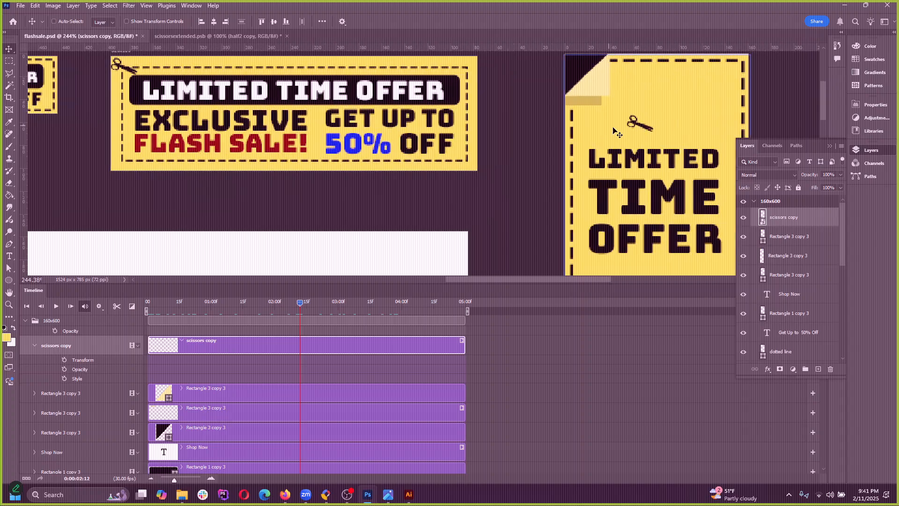
drag(301, 305, 148, 305)
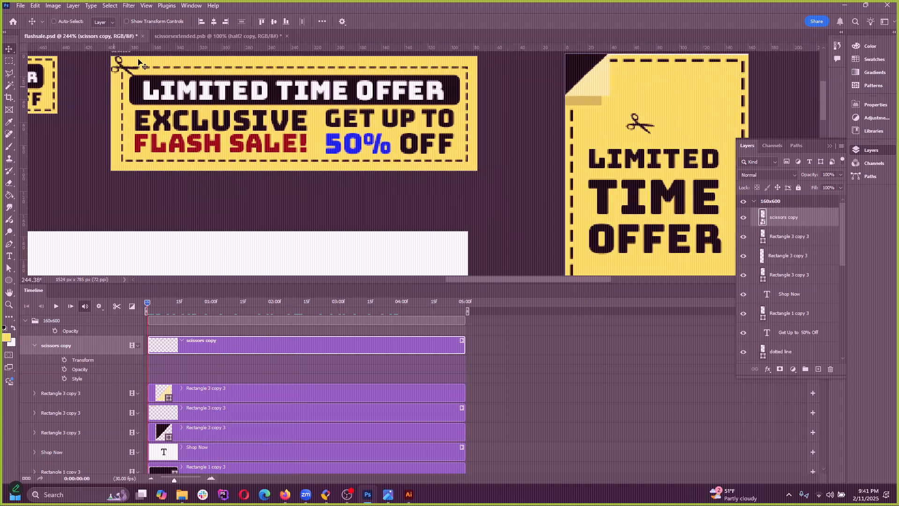
key(space)
key(space)
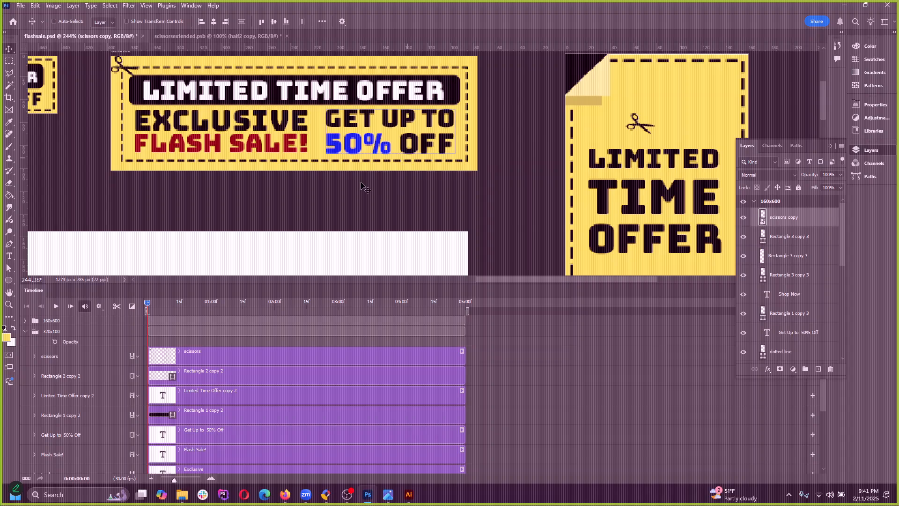
Step: Undo back to the keyframed 320x100 scissors layer, deselect its keyframes, and duplicate the scissors onto the 160x600 artboard
scroll(363, 187, down, 5)
scroll(396, 177, up, 3)
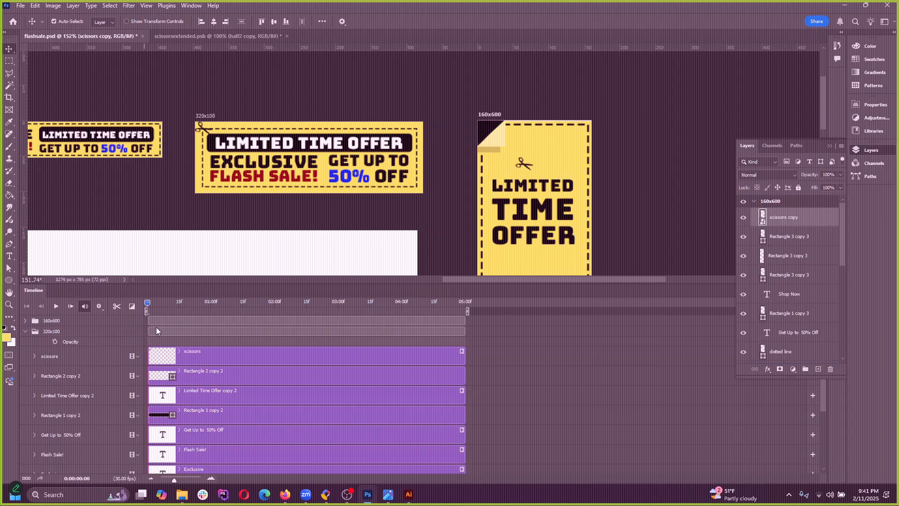
click(179, 351)
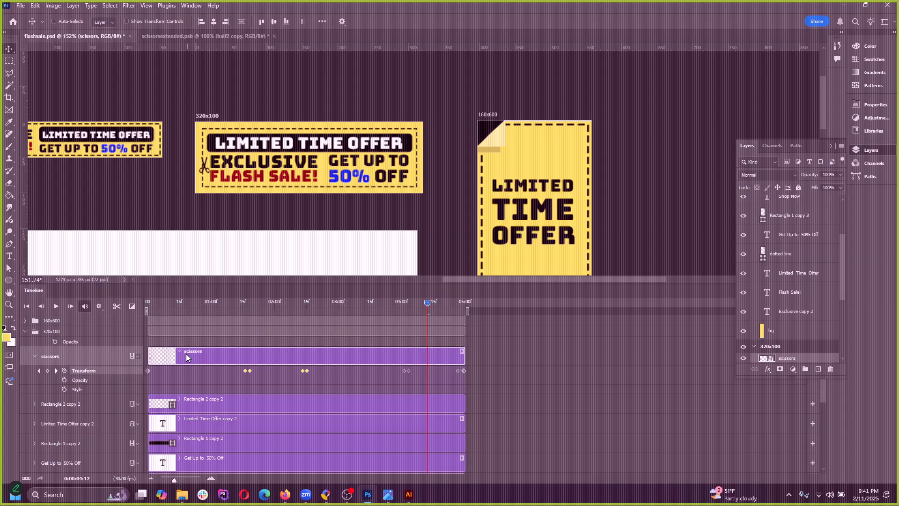
click(493, 385)
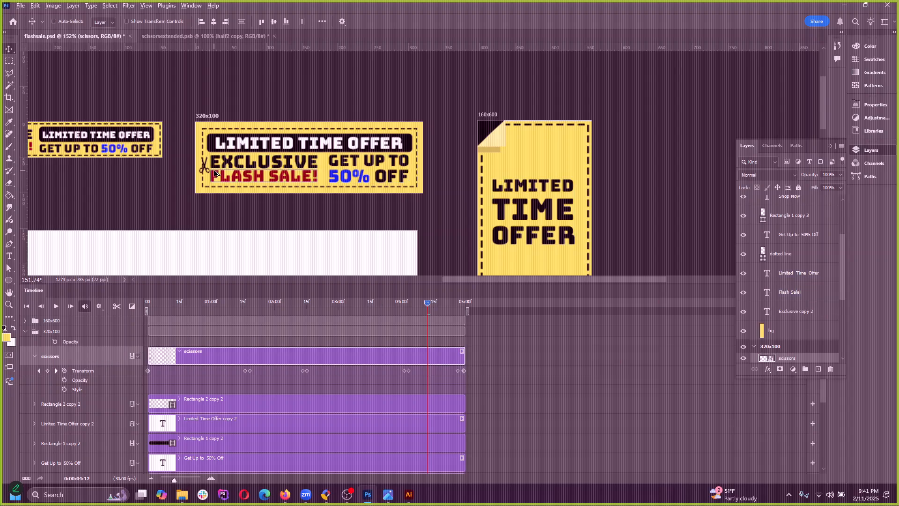
drag(220, 173, 529, 173)
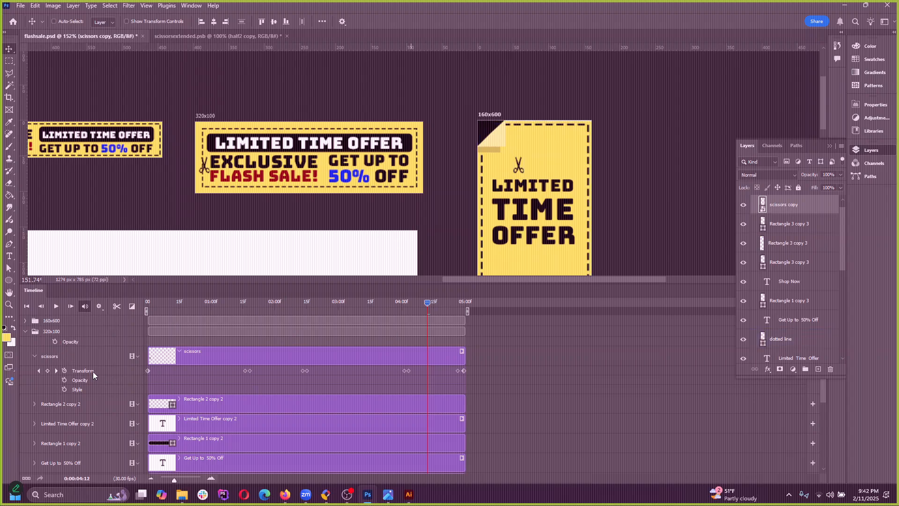
Step: Try clearing the original scissors' transform keyframes and checking the copy from the timeline's start, and undo those changes
click(64, 371)
drag(434, 312, 153, 322)
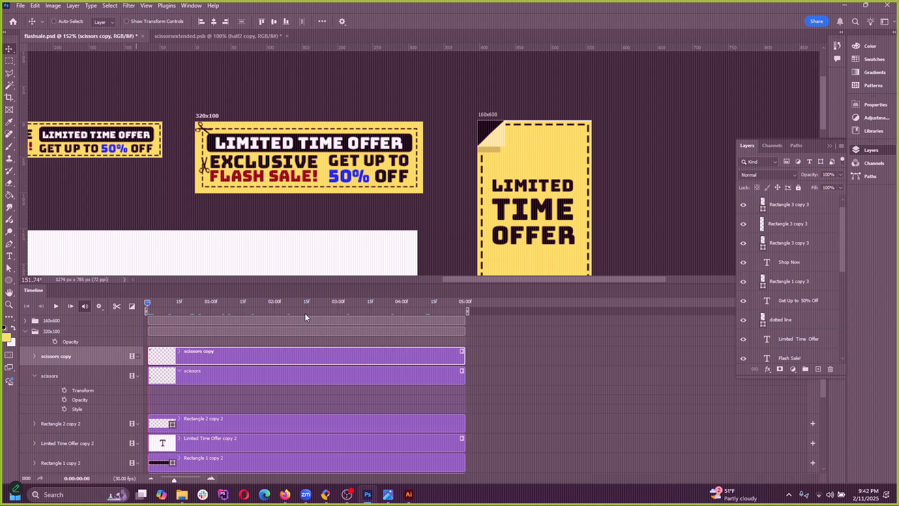
key(ctrl+minus)
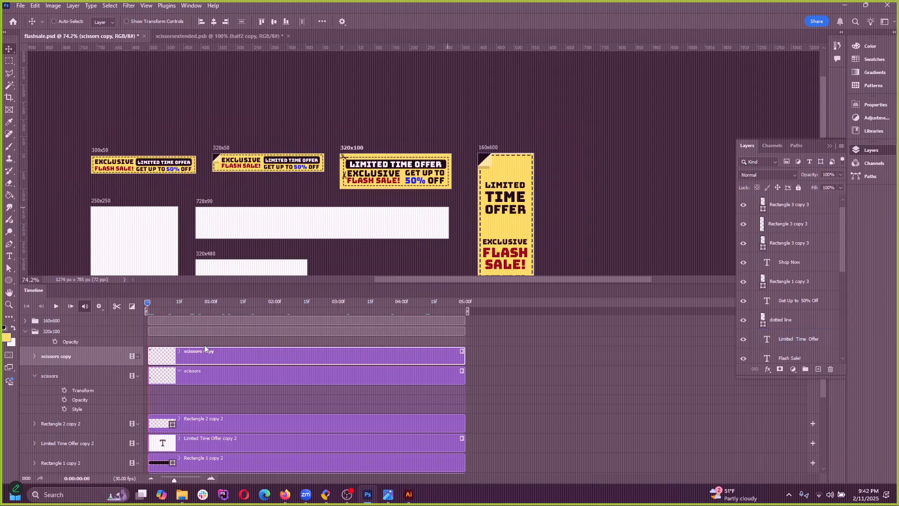
click(34, 357)
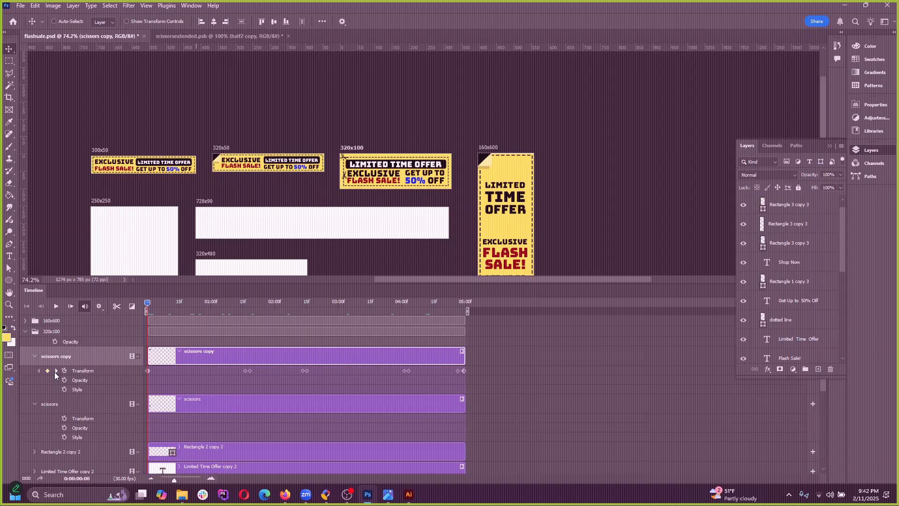
click(65, 370)
key(ctrl+z)
key(ctrl+z)
key(ctrl+z)
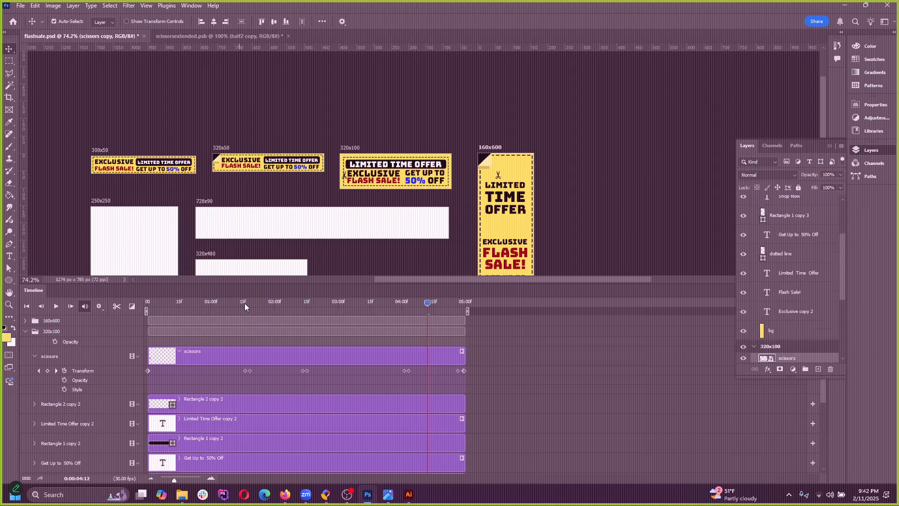
Step: Step back and forth through the recent edits, checking the 160x600 group in the timeline, and restore the scissors copy on that artboard
key(ctrl+z)
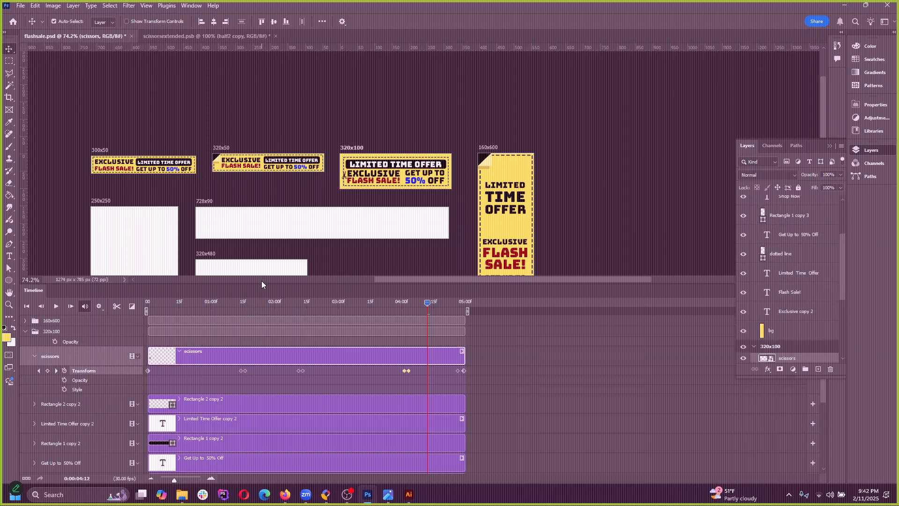
key(ctrl+z)
key(ctrl+z)
key(ctrl+z)
key(ctrl+z)
key(ctrl+shift+z)
click(25, 322)
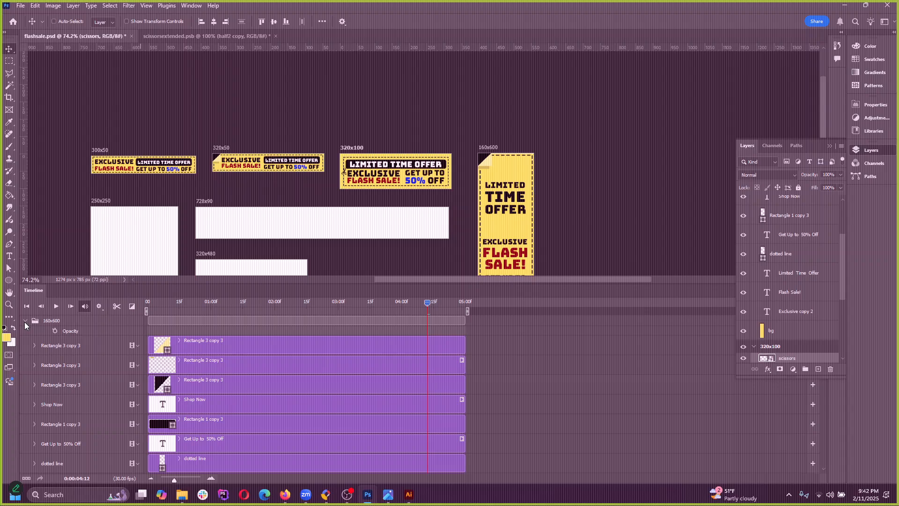
click(24, 321)
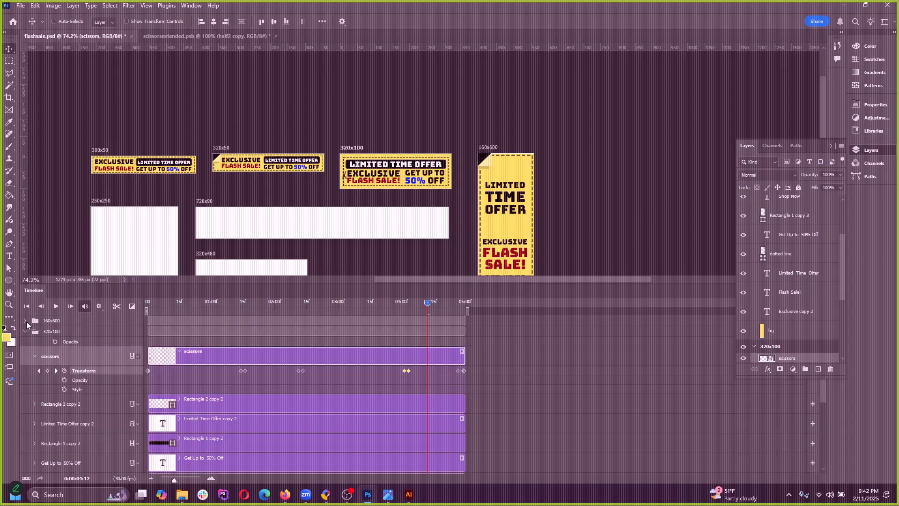
click(26, 322)
click(26, 321)
key(ctrl+shift+z)
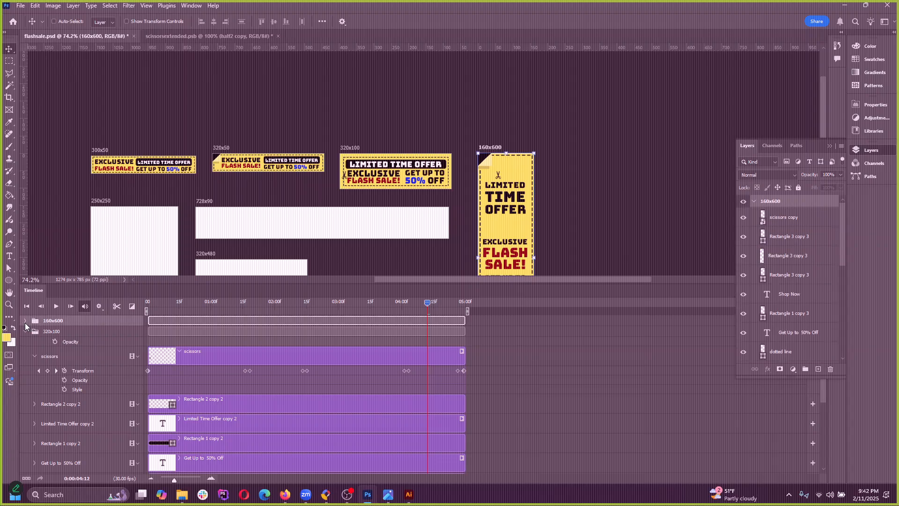
click(25, 321)
click(26, 321)
key(ctrl+z)
key(ctrl+shift+z)
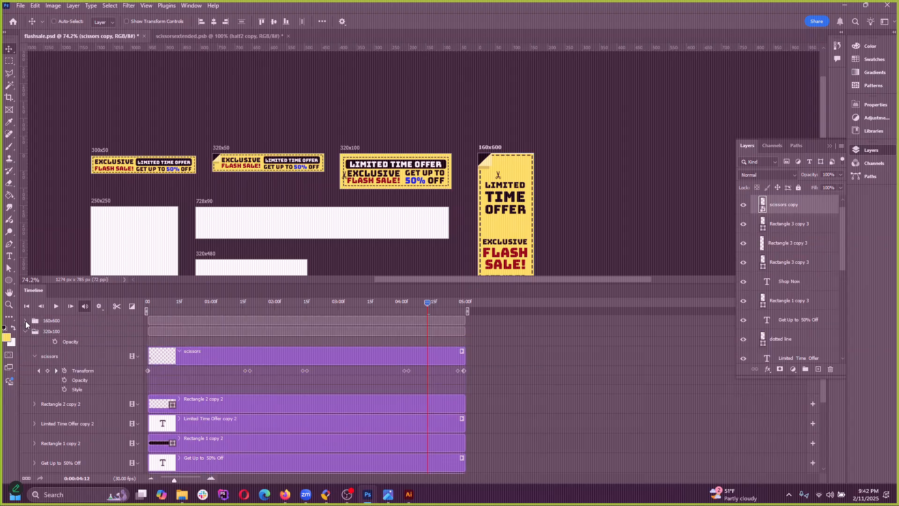
Step: Expand the scissors copy layer in the 160x600 group on the timeline and remove its transform keyframes
click(25, 321)
click(35, 345)
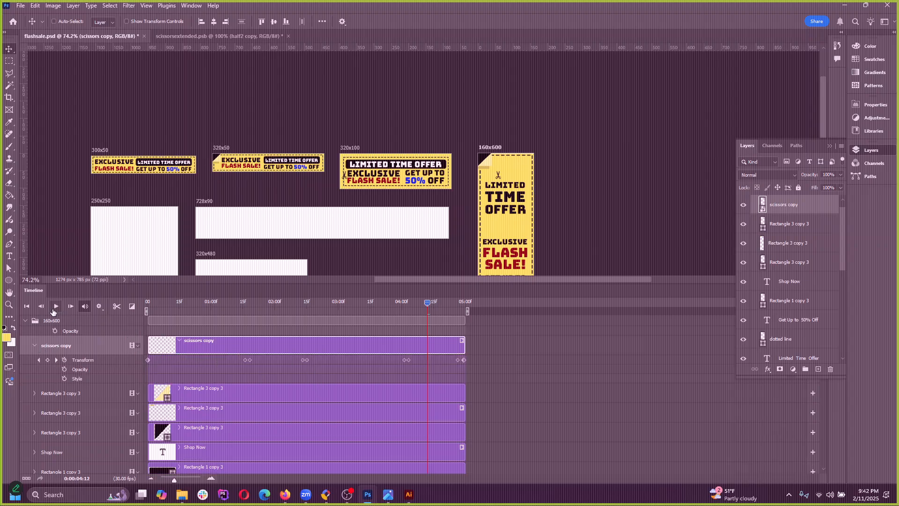
click(488, 148)
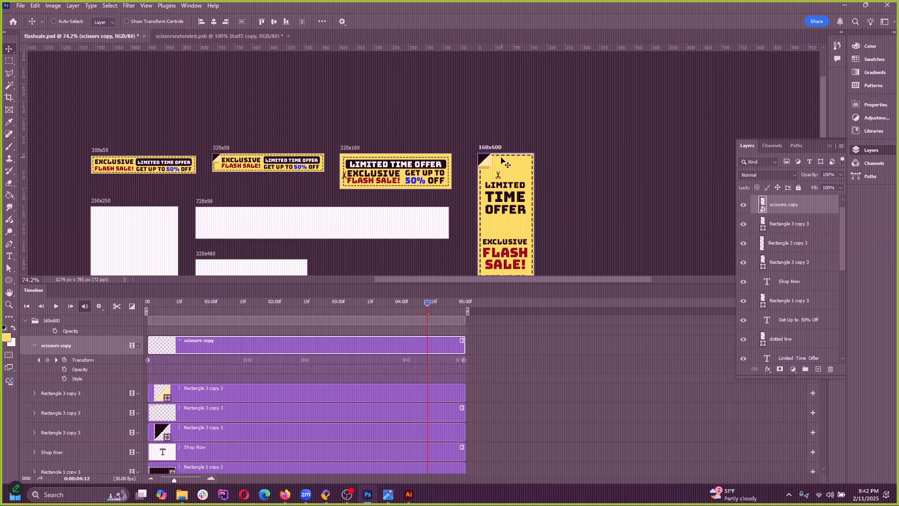
click(91, 345)
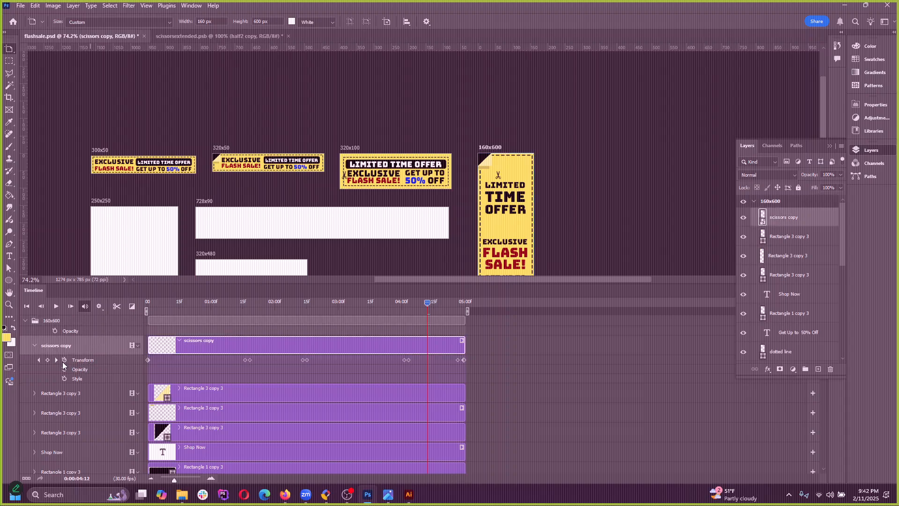
click(64, 360)
Step: Play the animation up close and compare the scissors on the 160x600 artboard with those on the 320x100 banner
scroll(514, 182, up, 10)
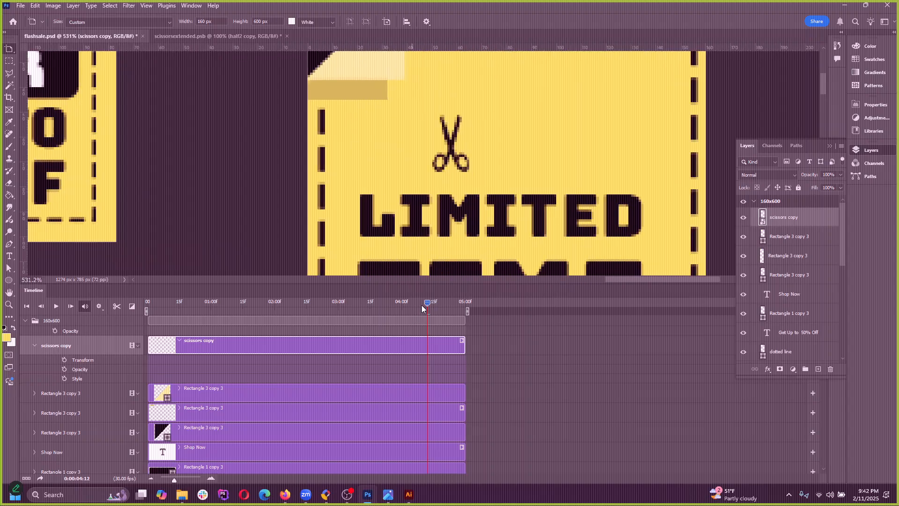
key(space)
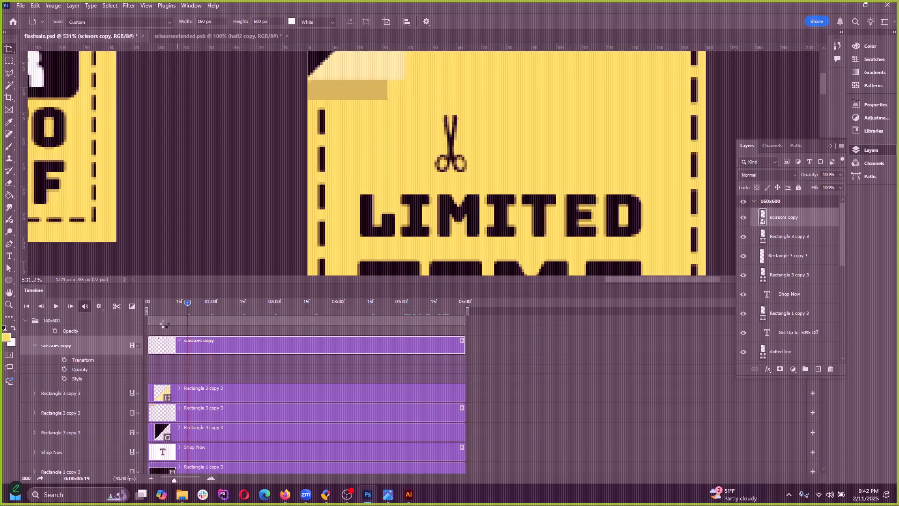
key(space)
scroll(435, 206, down, 6)
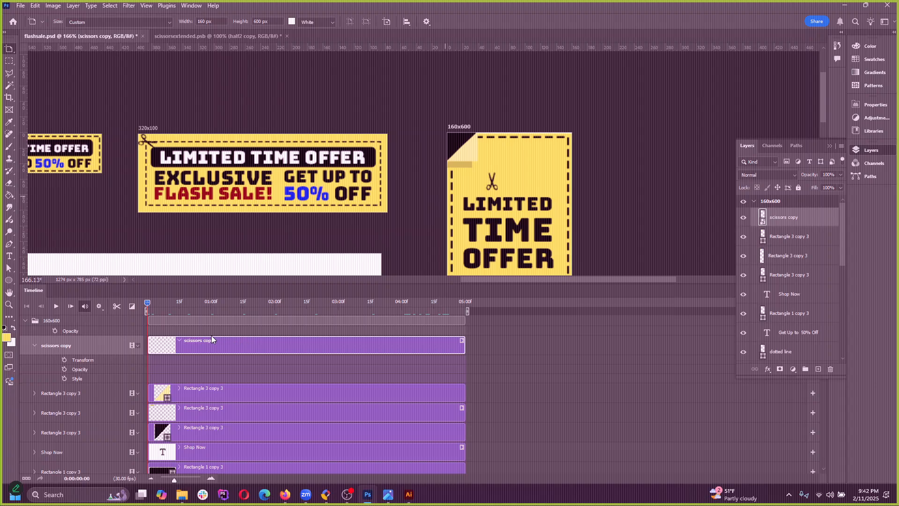
key(space)
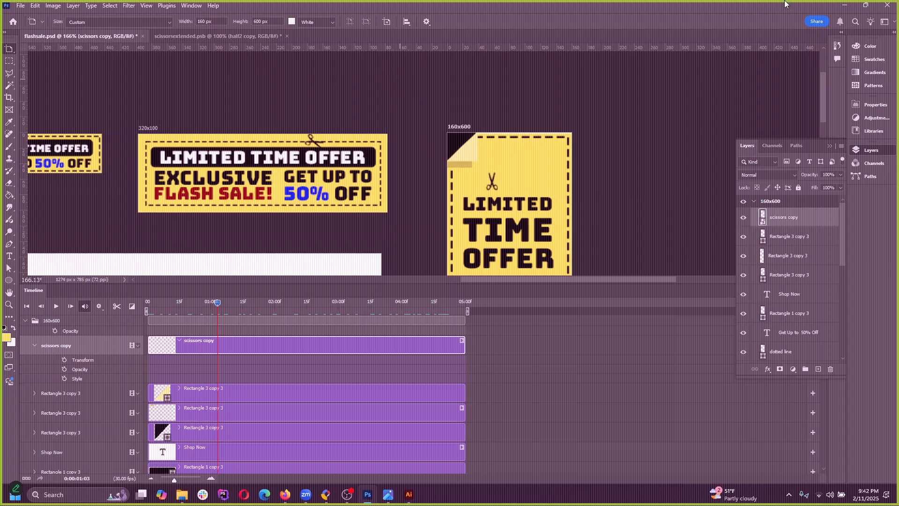
scroll(507, 217, up, 5)
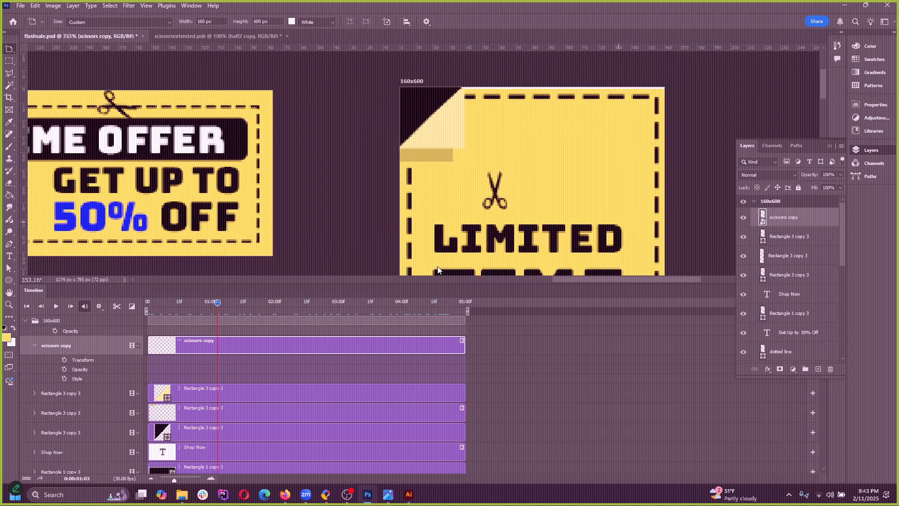
key(space)
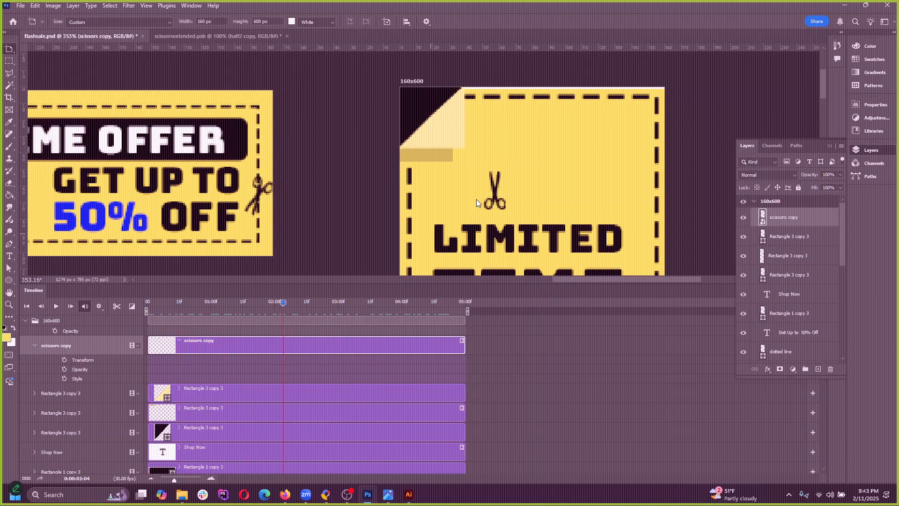
key(space)
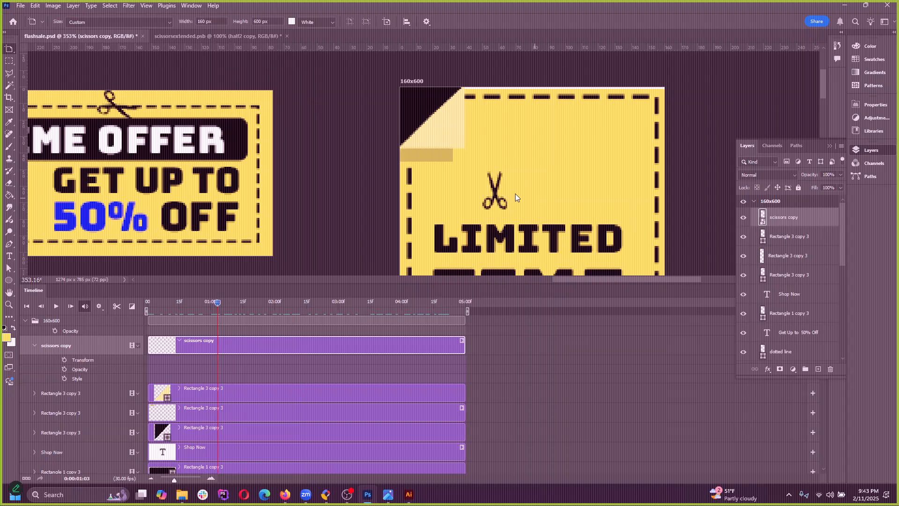
Step: Move the scissors copy up to the 160x600 artboard's folded corner and rotate it with Free Transform so the blades point diagonally downward
key(v)
drag(499, 195, 299, 75)
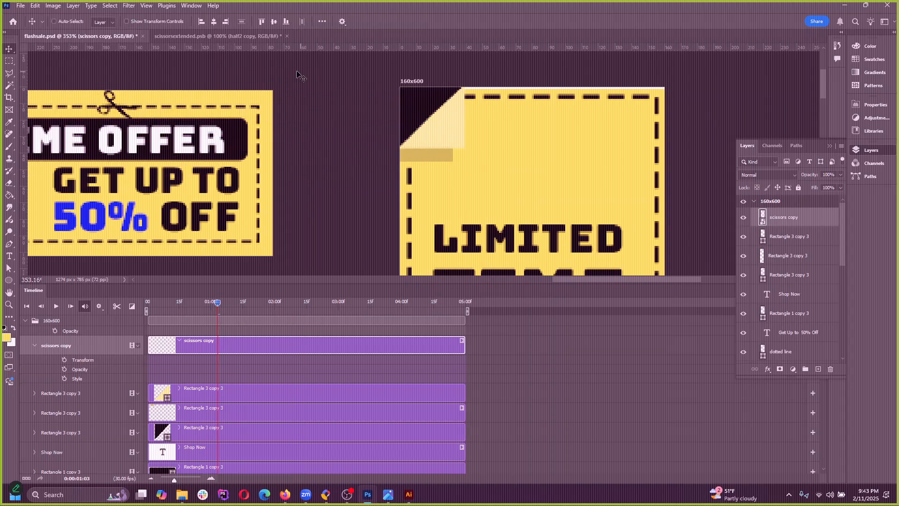
click(36, 6)
click(52, 230)
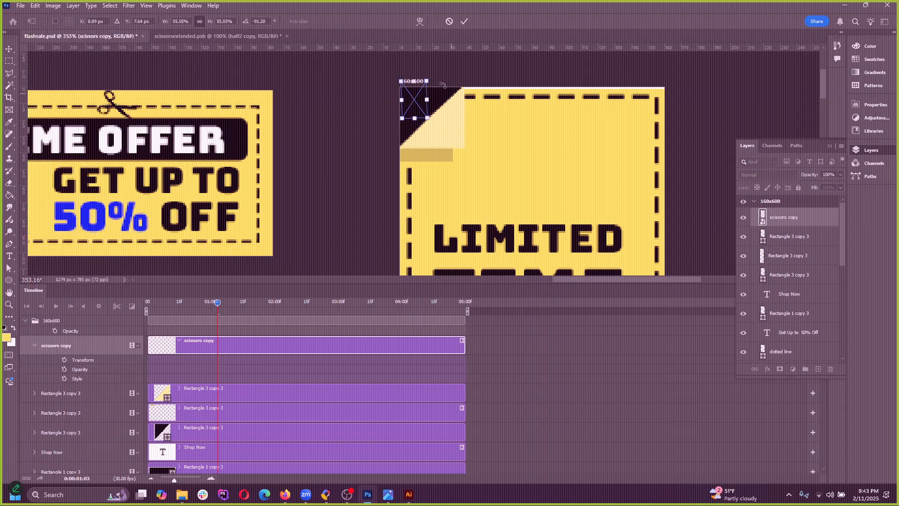
mouse_move(443, 137)
mouse_down()
mouse_move(421, 148)
mouse_move(440, 129)
mouse_up()
click(464, 22)
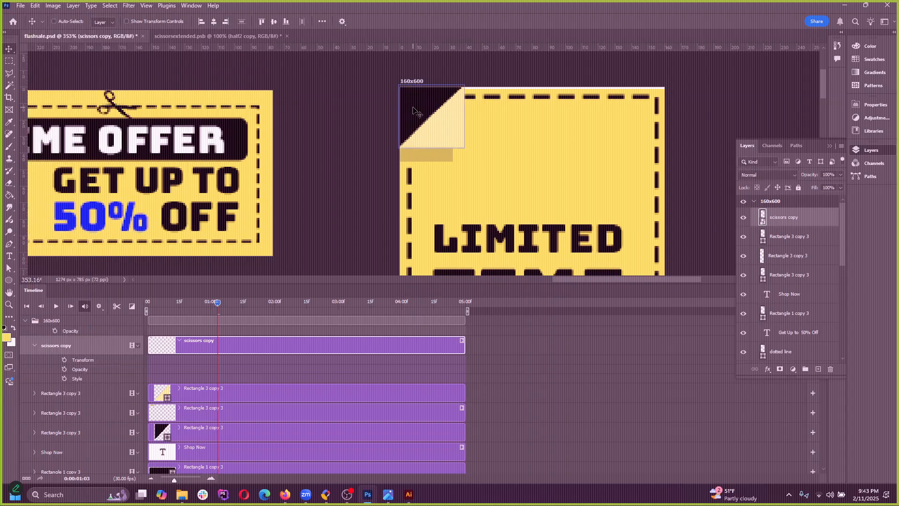
Step: Move the rotated scissors copy out of the dark folded corner onto the yellow area just beside the fold
drag(414, 100, 446, 120)
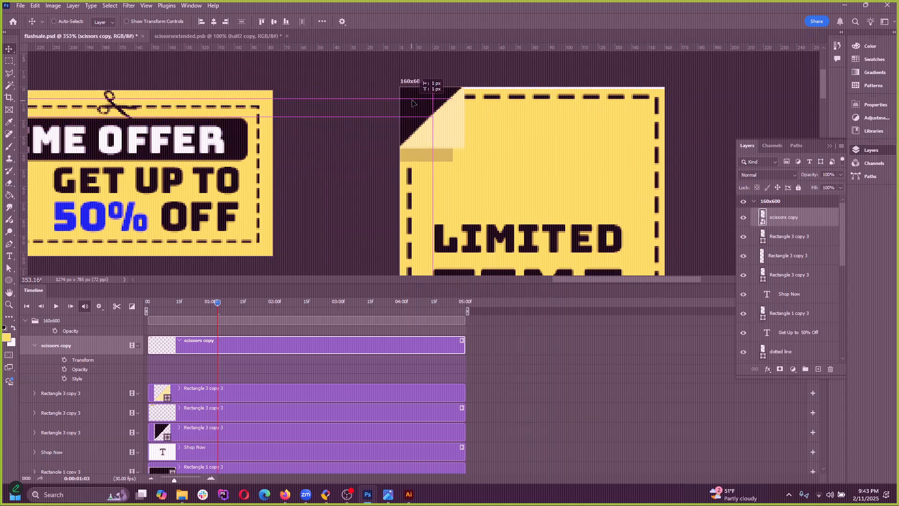
scroll(445, 119, down, 5)
drag(490, 133, 401, 155)
scroll(526, 123, up, 5)
scroll(402, 156, up, 5)
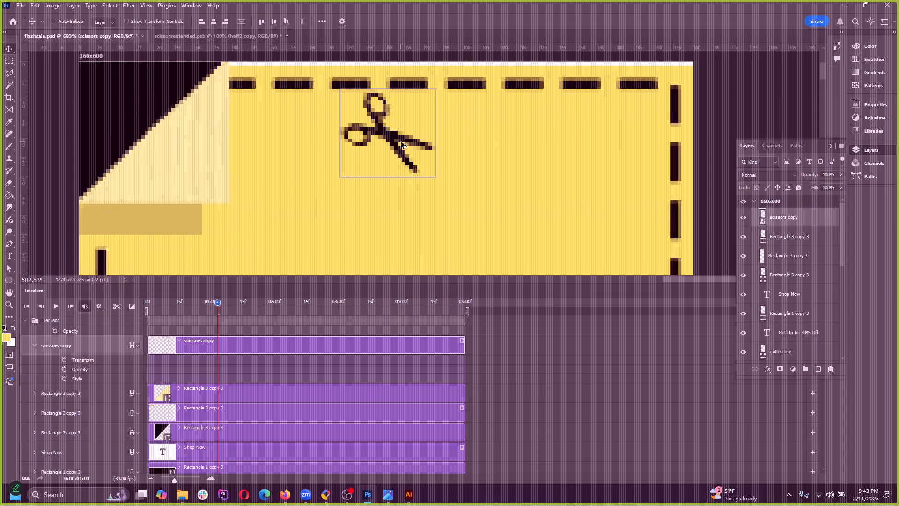
scroll(407, 143, down, 4)
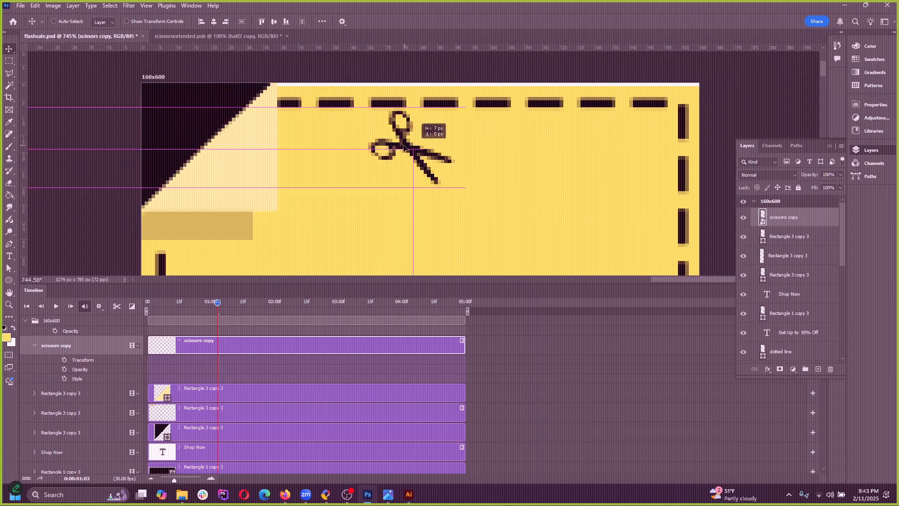
drag(409, 149, 370, 141)
scroll(399, 151, down, 4)
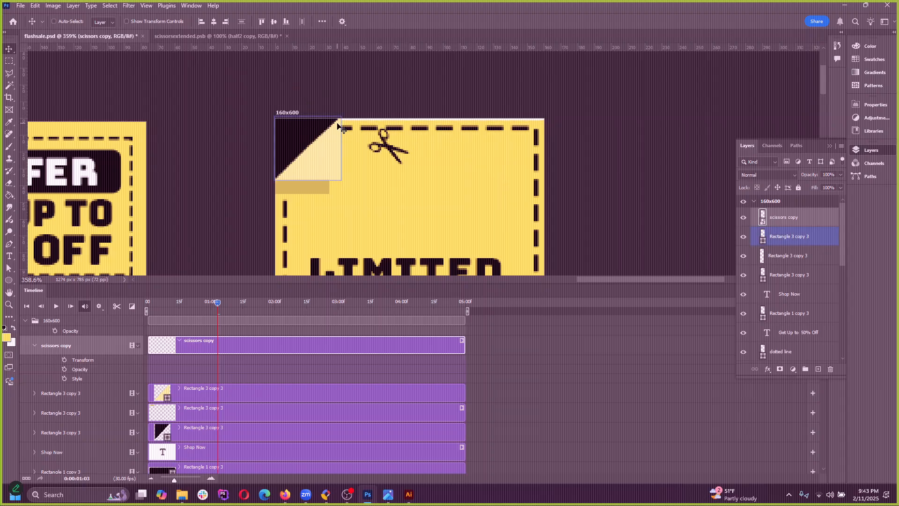
drag(395, 151, 379, 181)
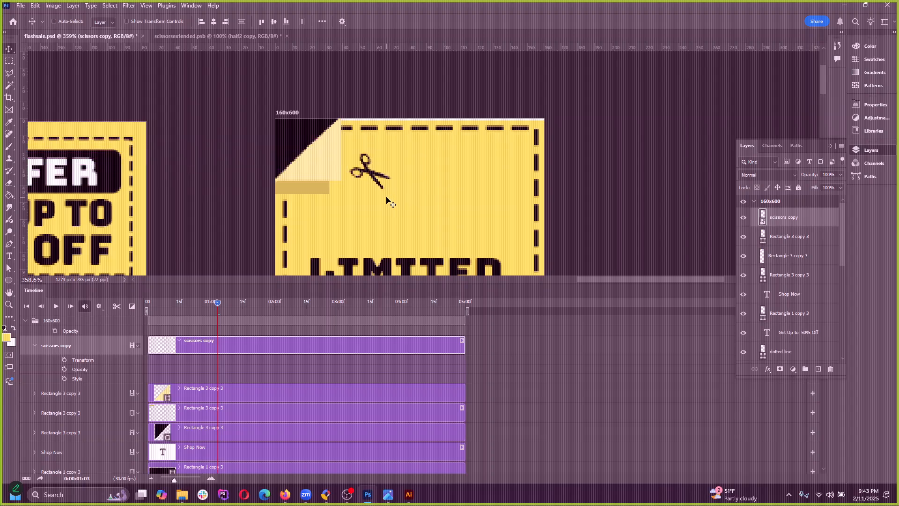
scroll(433, 167, down, 7)
scroll(434, 176, up, 5)
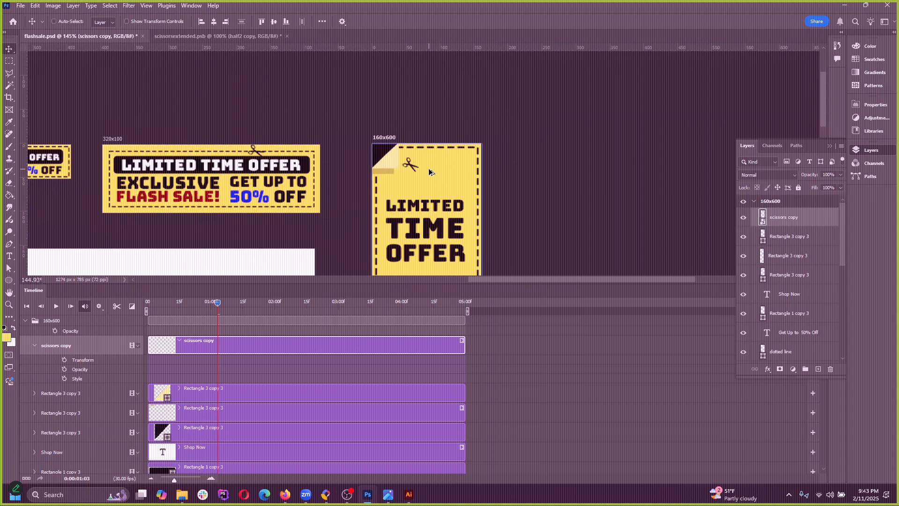
Step: Try duplicating the scissors copy, then move the original copy to the middle of the 160x600 artboard above the LIMITED text
click(403, 164)
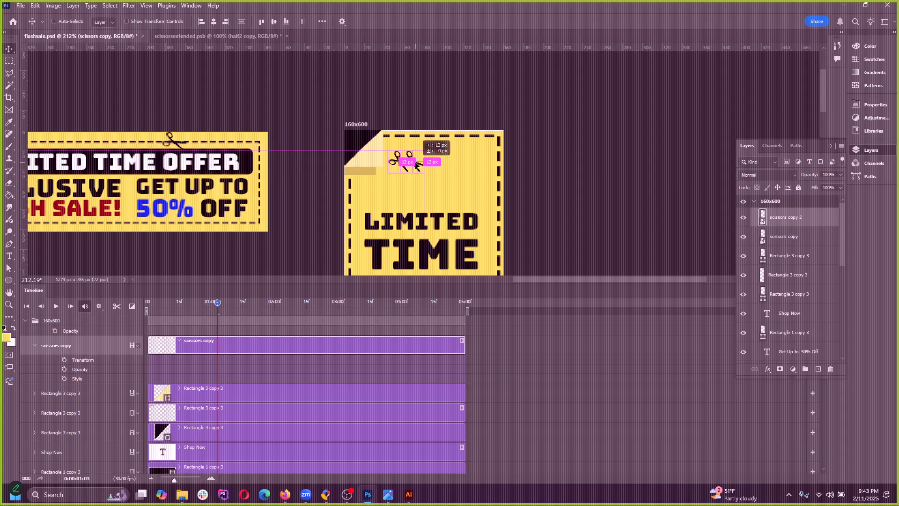
scroll(410, 178, up, 3)
scroll(413, 190, up, 2)
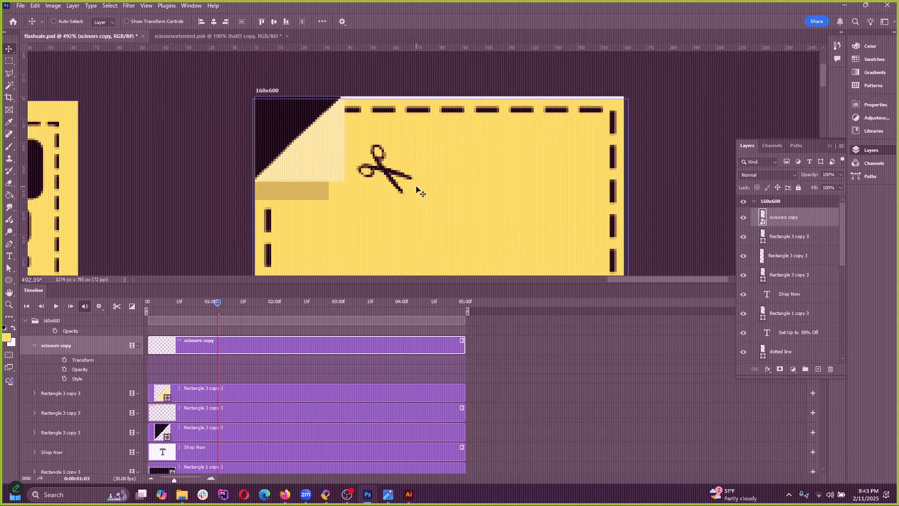
drag(379, 177, 452, 190)
scroll(436, 183, down, 2)
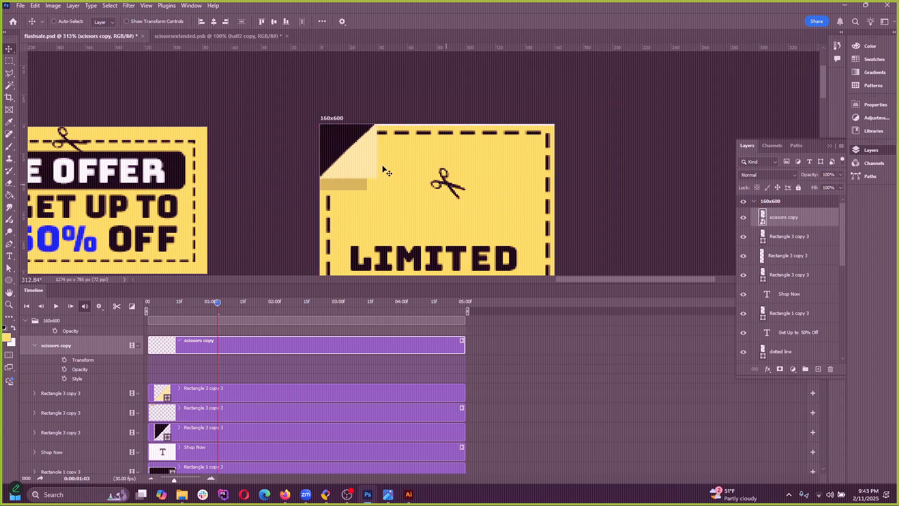
scroll(422, 157, down, 4)
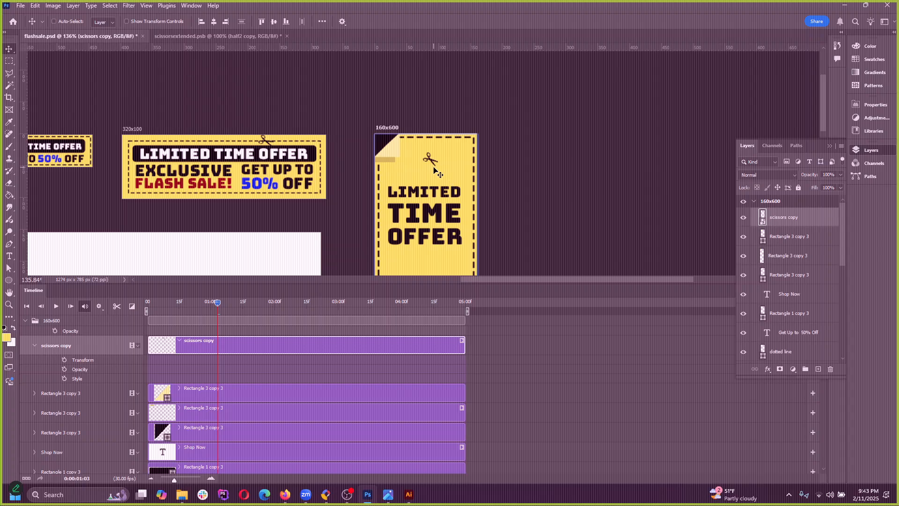
scroll(431, 163, up, 3)
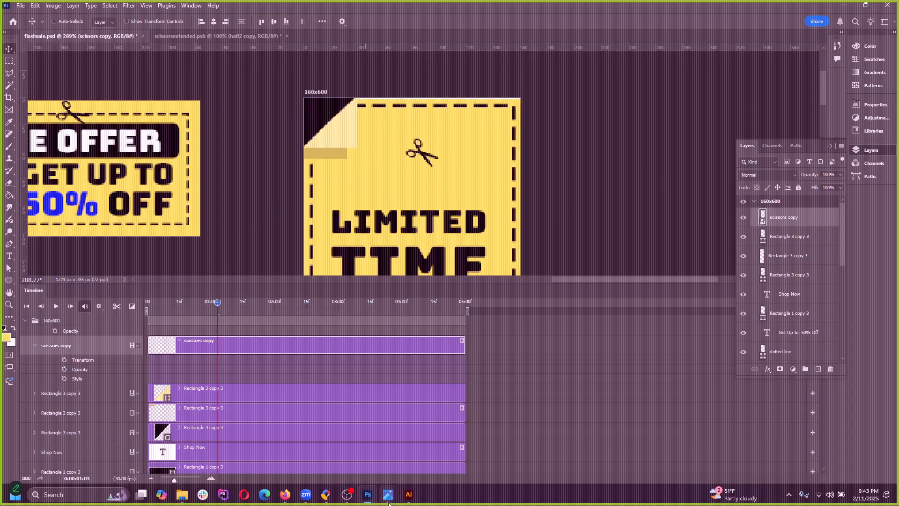
Step: Switch to Google Web Designer and close it with its test.html document
click(326, 496)
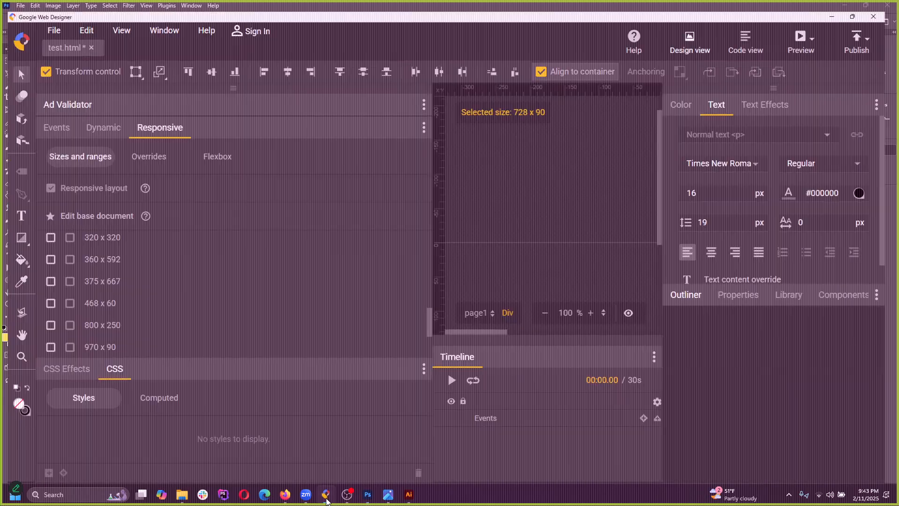
click(886, 7)
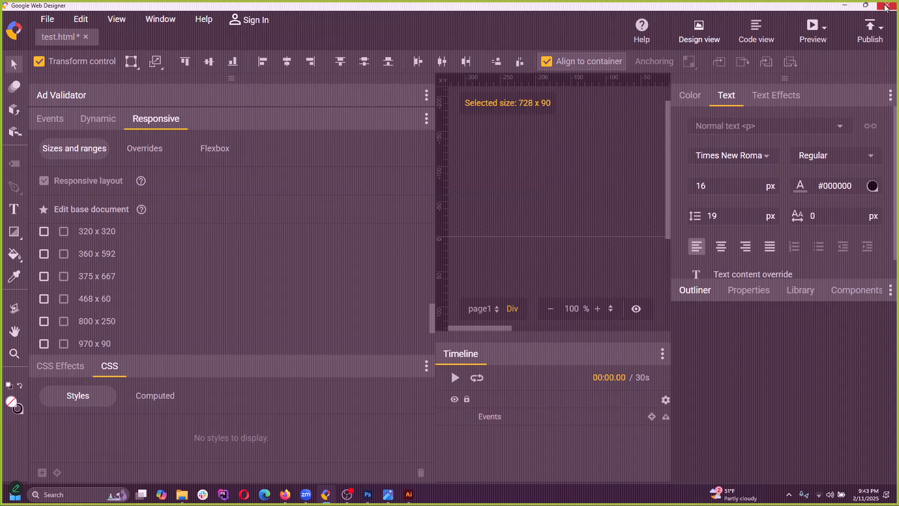
click(624, 266)
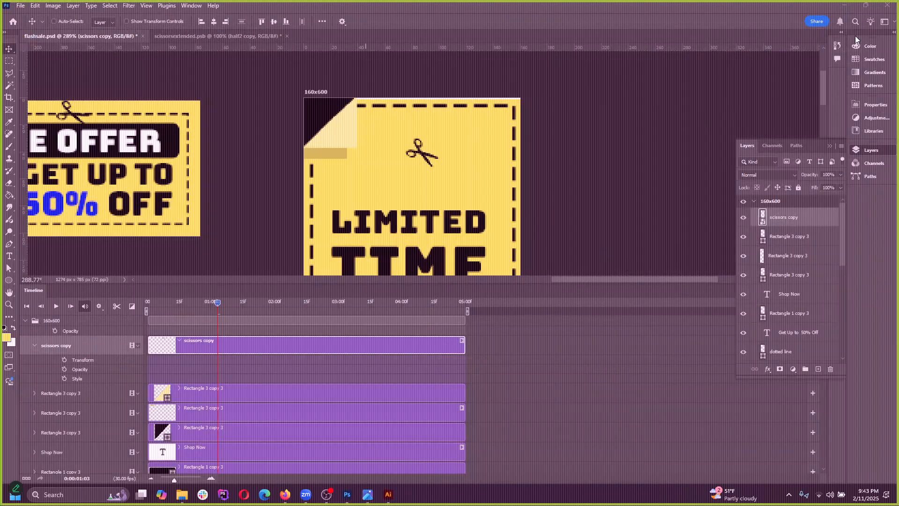
Step: Minimize the Photoshop and Illustrator windows to reach the desktop and preview the open banner GIF windows
click(846, 6)
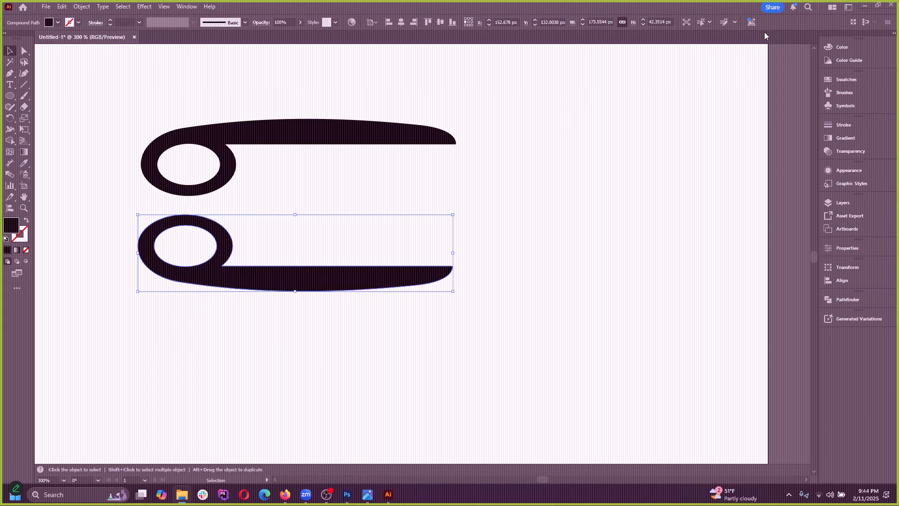
click(861, 7)
mouse_move(326, 494)
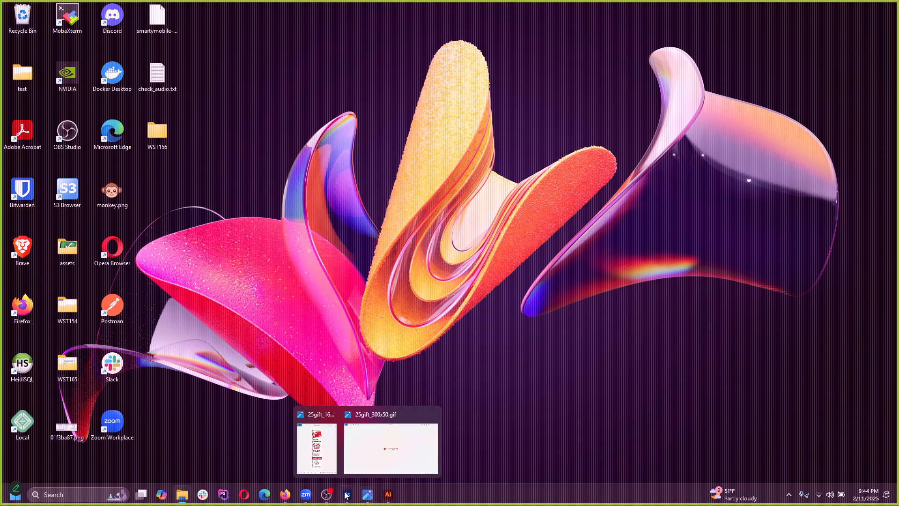